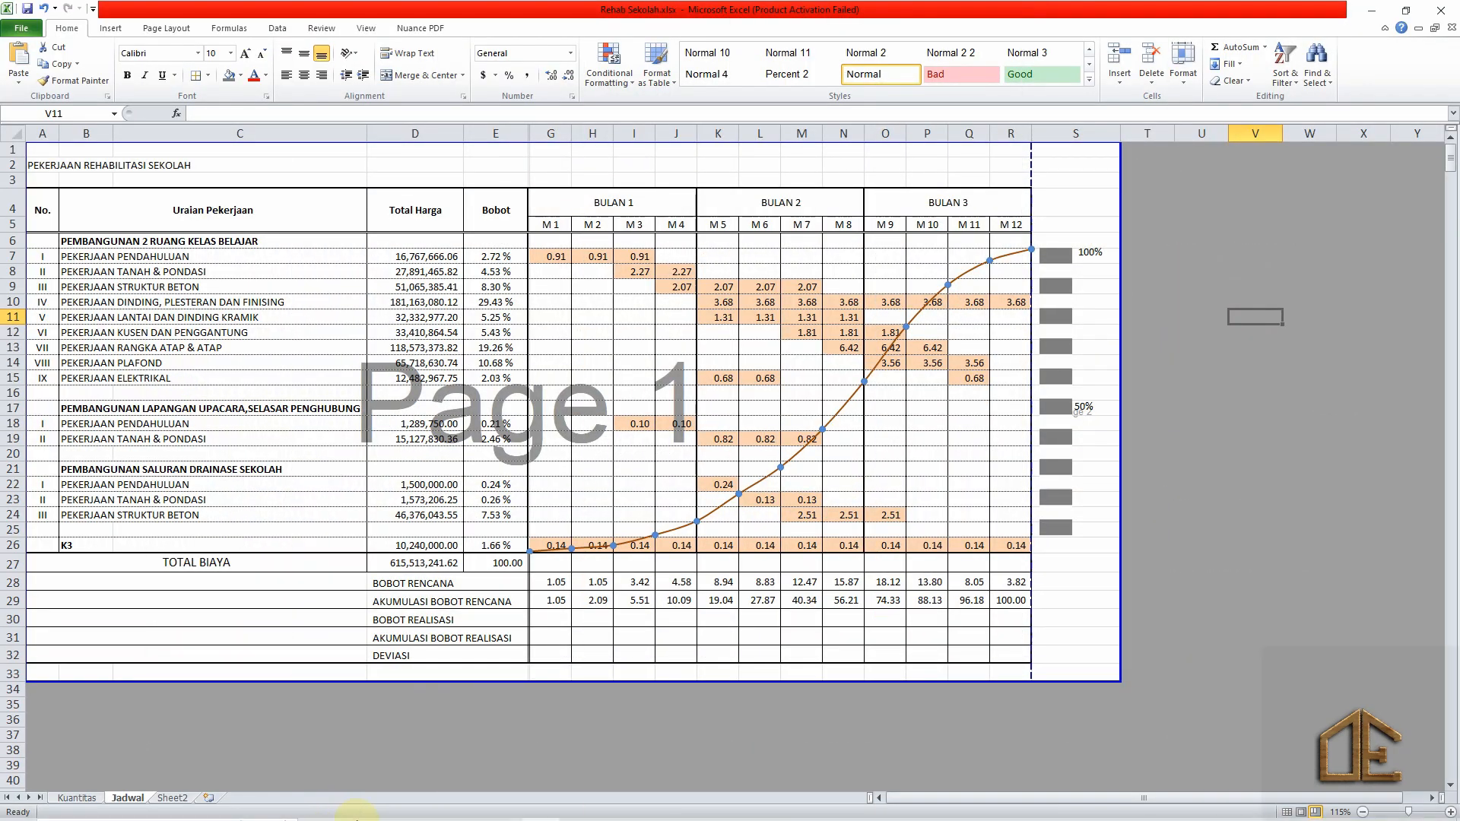
Open the Rehab Sekolah.xlsx workbook with its content enabled and links left as is, dismiss the activation notice, and maximize both windows.
{"action": "mouse_move", "coordinate": [355, 819]}
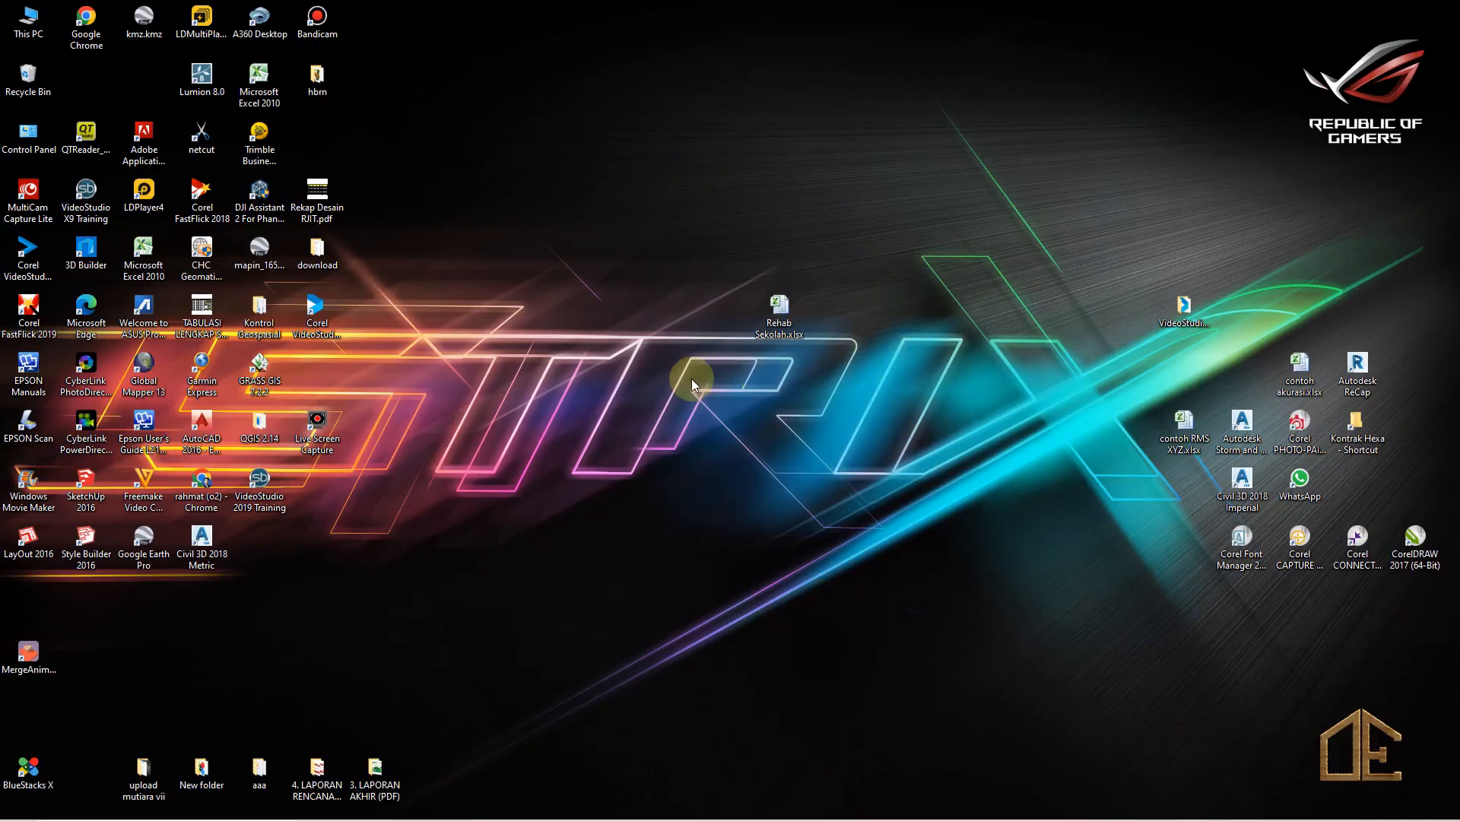
{"action": "double_click", "coordinate": [783, 317]}
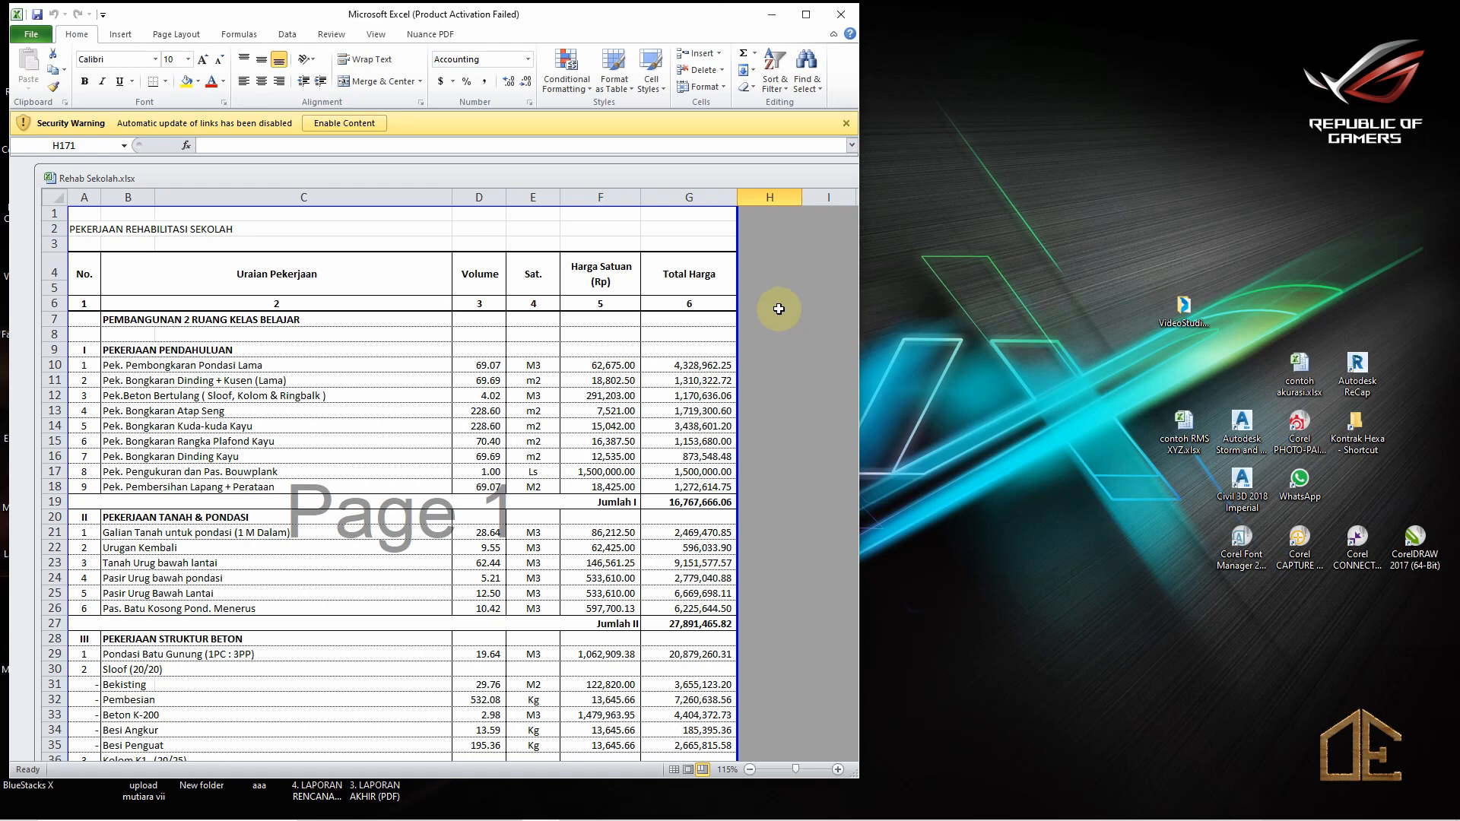
{"action": "left_click", "coordinate": [350, 126]}
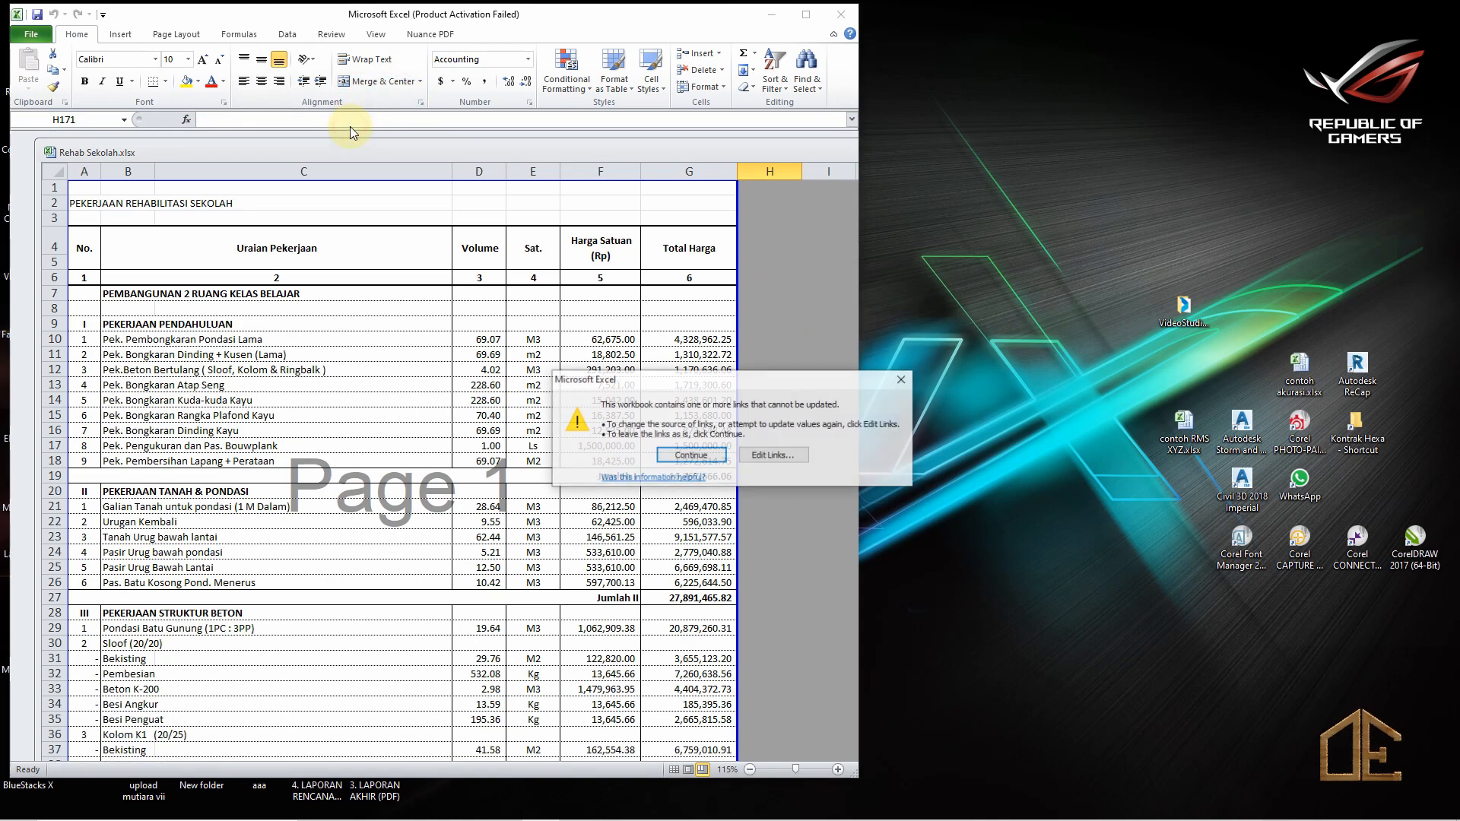
{"action": "left_click", "coordinate": [686, 458]}
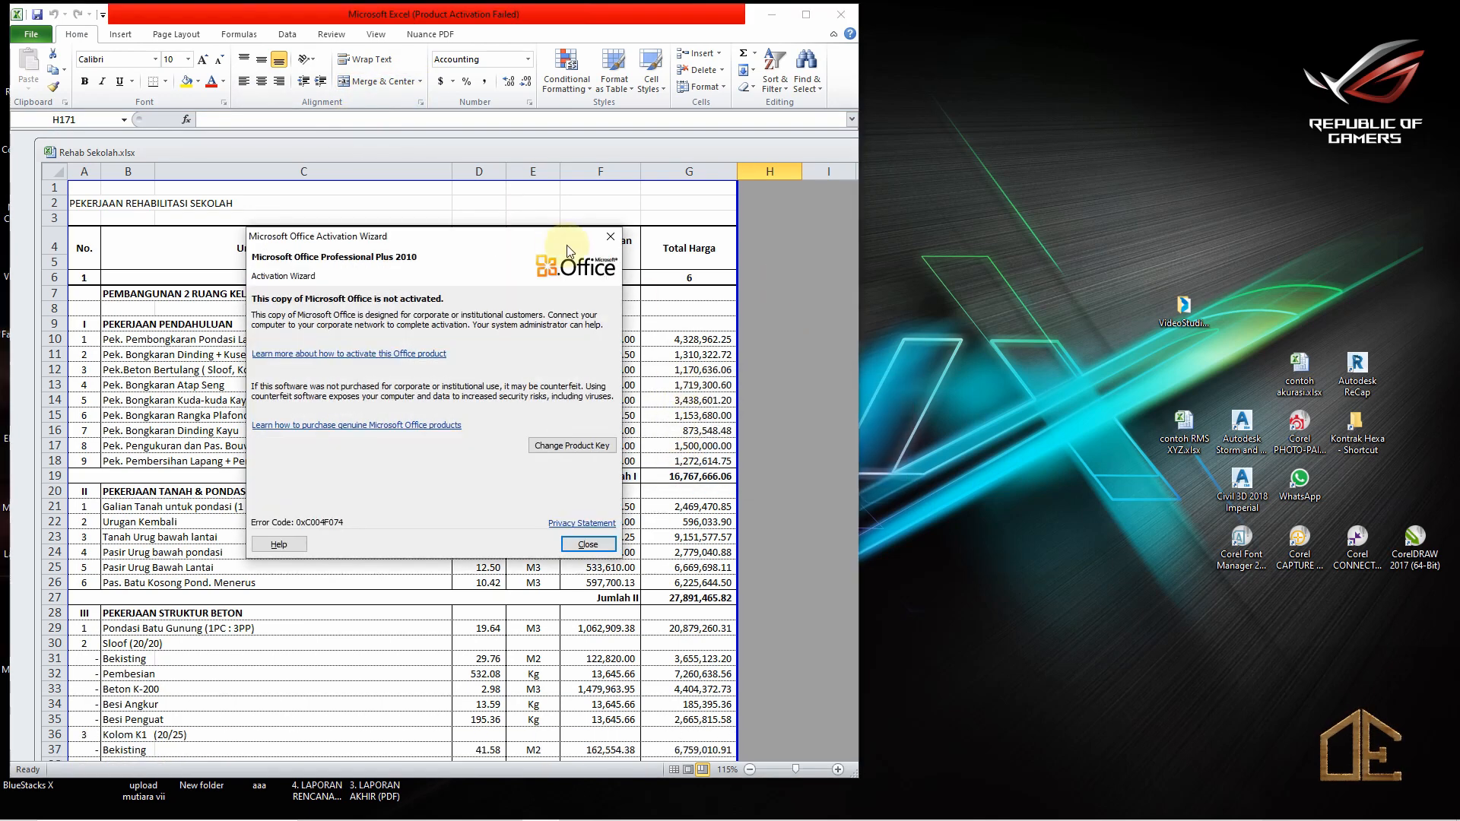
{"action": "left_click", "coordinate": [611, 236]}
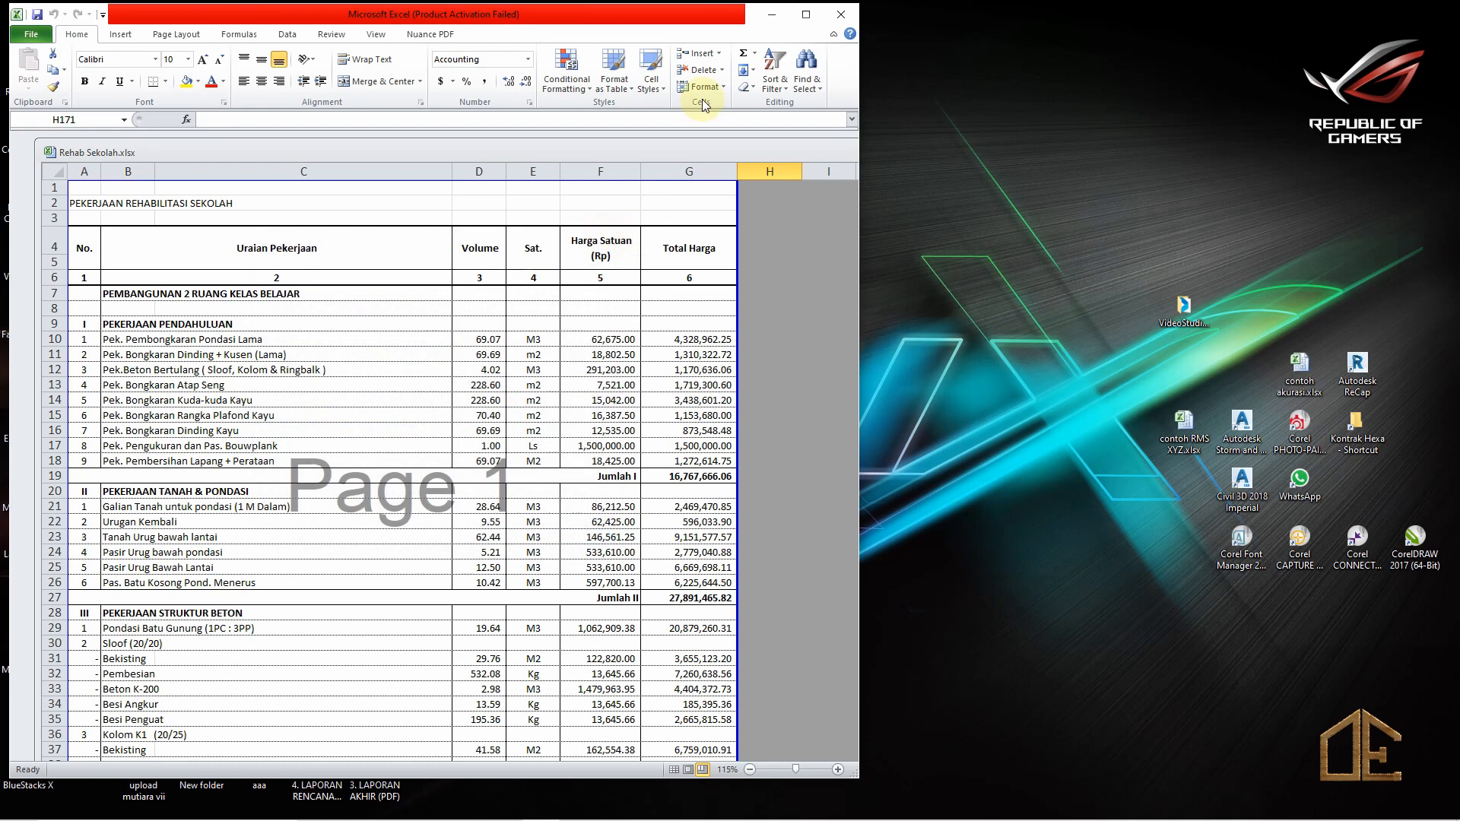
{"action": "left_click", "coordinate": [806, 14]}
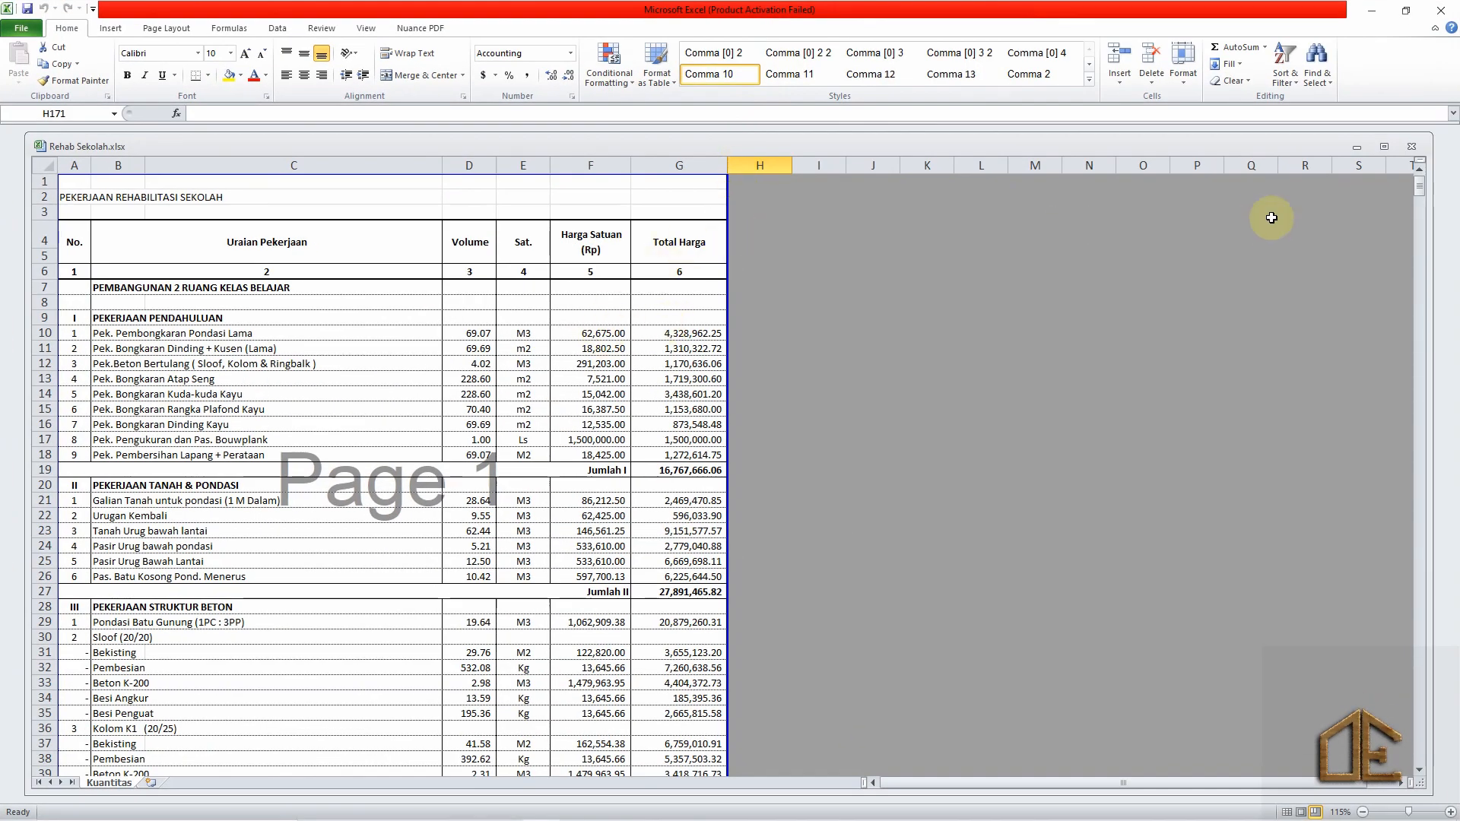
{"action": "left_click", "coordinate": [1385, 147]}
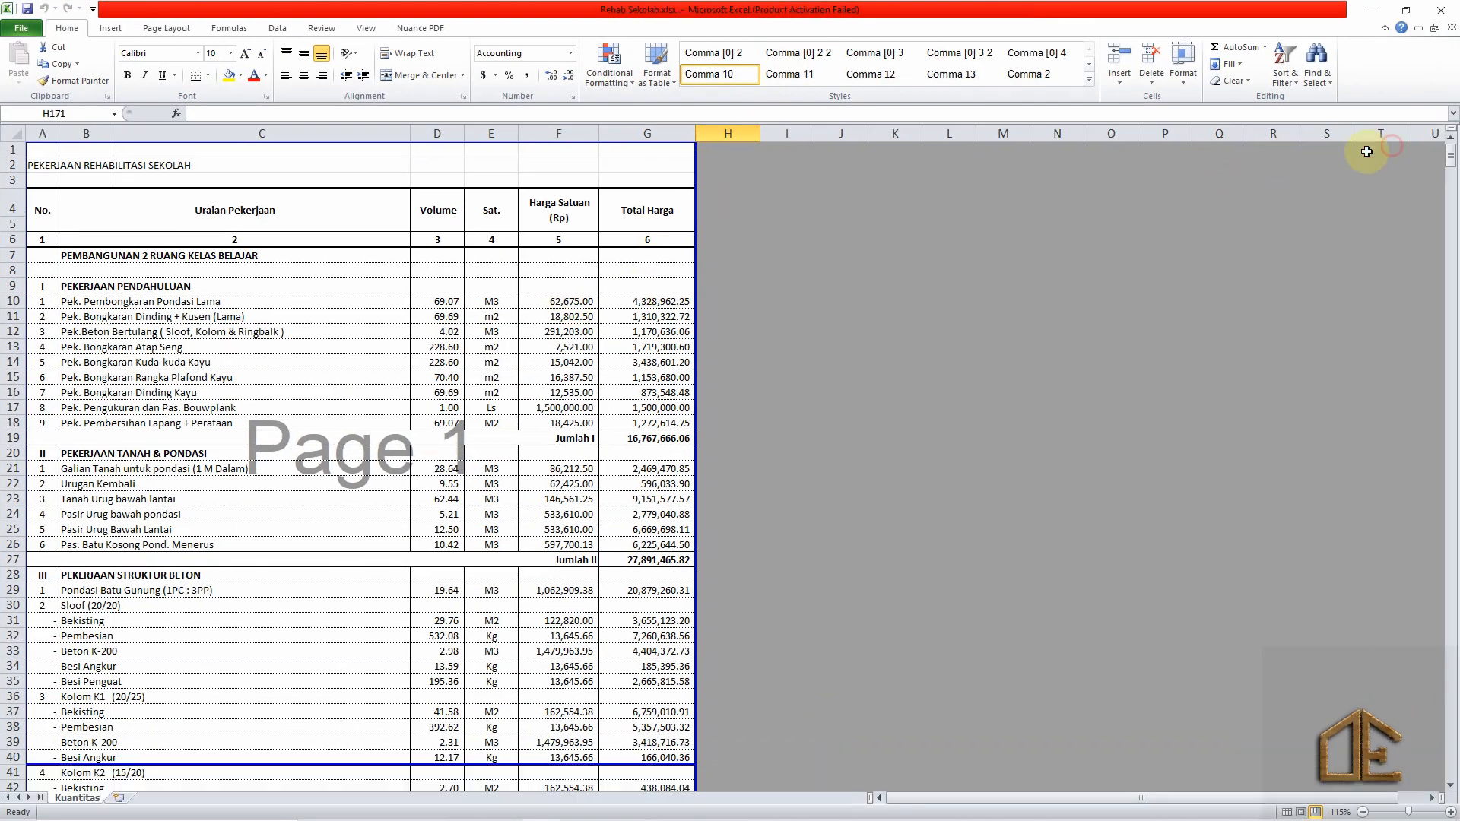
Examine the item total and subtotal formulas and the work sections of the cost sheet through Pekerjaan Elektrikal.
{"action": "left_click", "coordinate": [651, 301]}
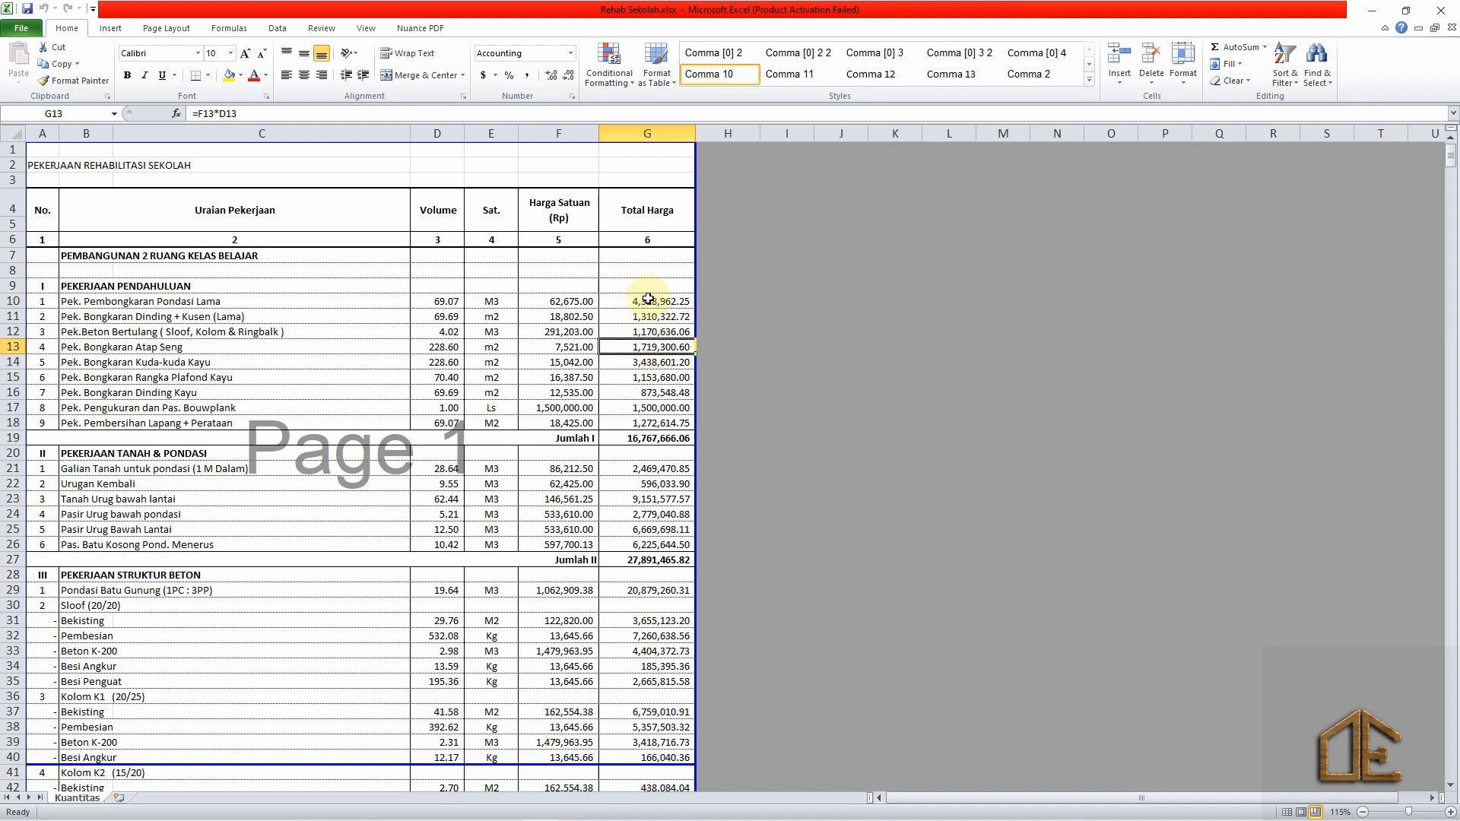
{"action": "double_click", "coordinate": [651, 301]}
{"action": "left_click", "coordinate": [652, 438]}
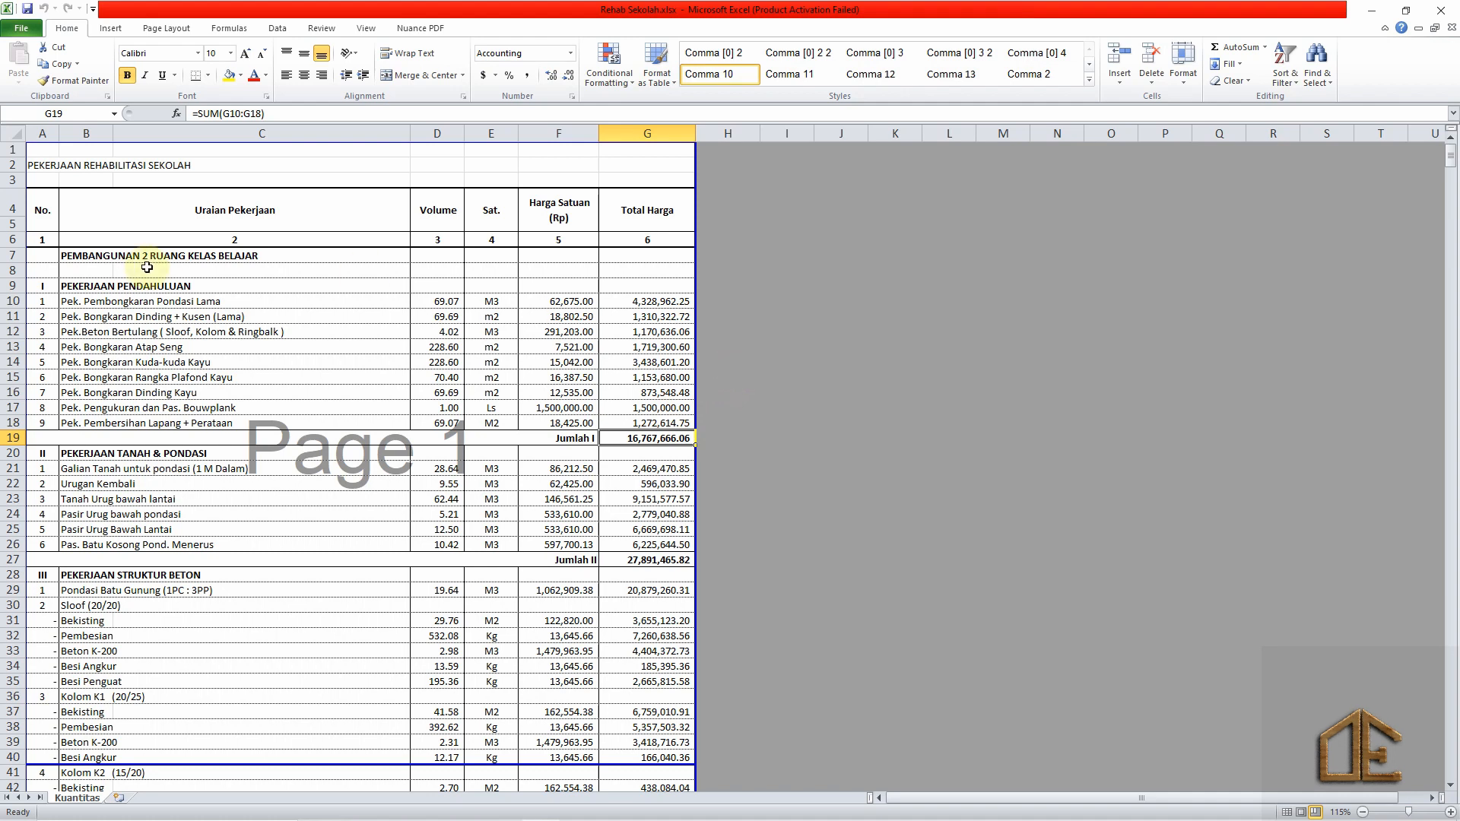
{"action": "left_click", "coordinate": [4, 255]}
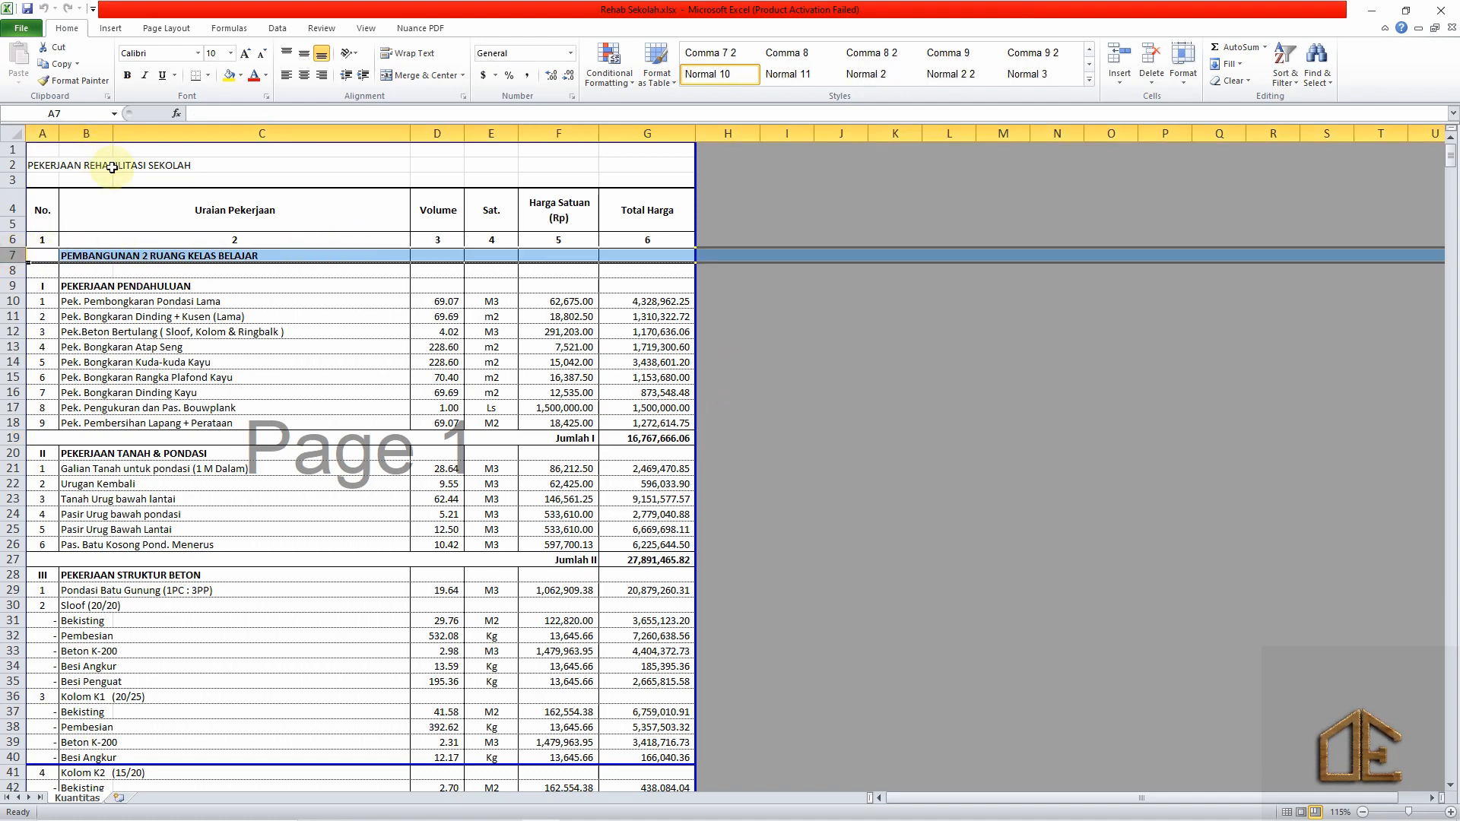
{"action": "left_click", "coordinate": [161, 166]}
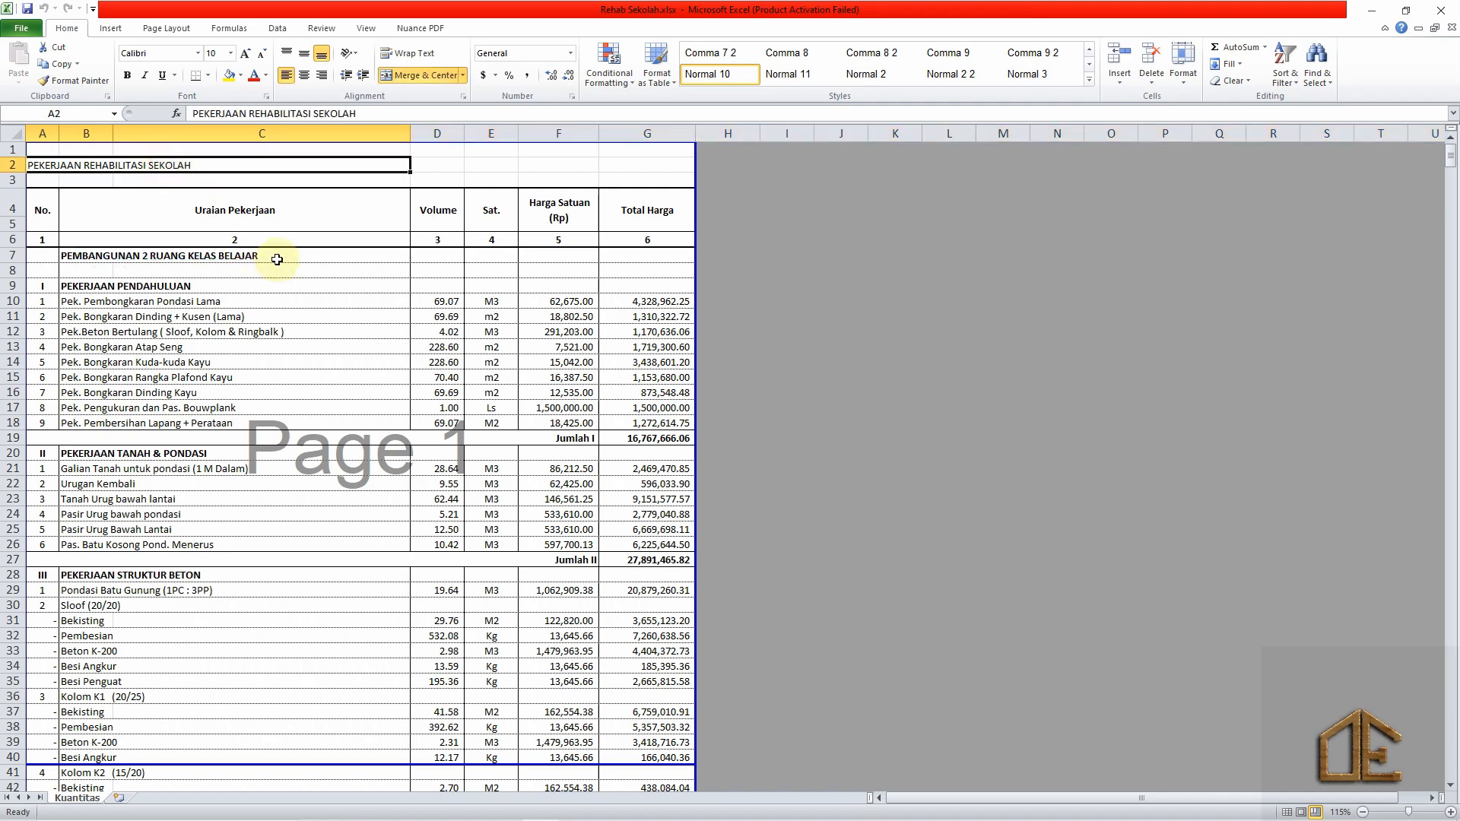
{"action": "left_click", "coordinate": [277, 260]}
{"action": "scroll", "coordinate": [307, 289], "scroll_direction": "down", "scroll_amount": 2}
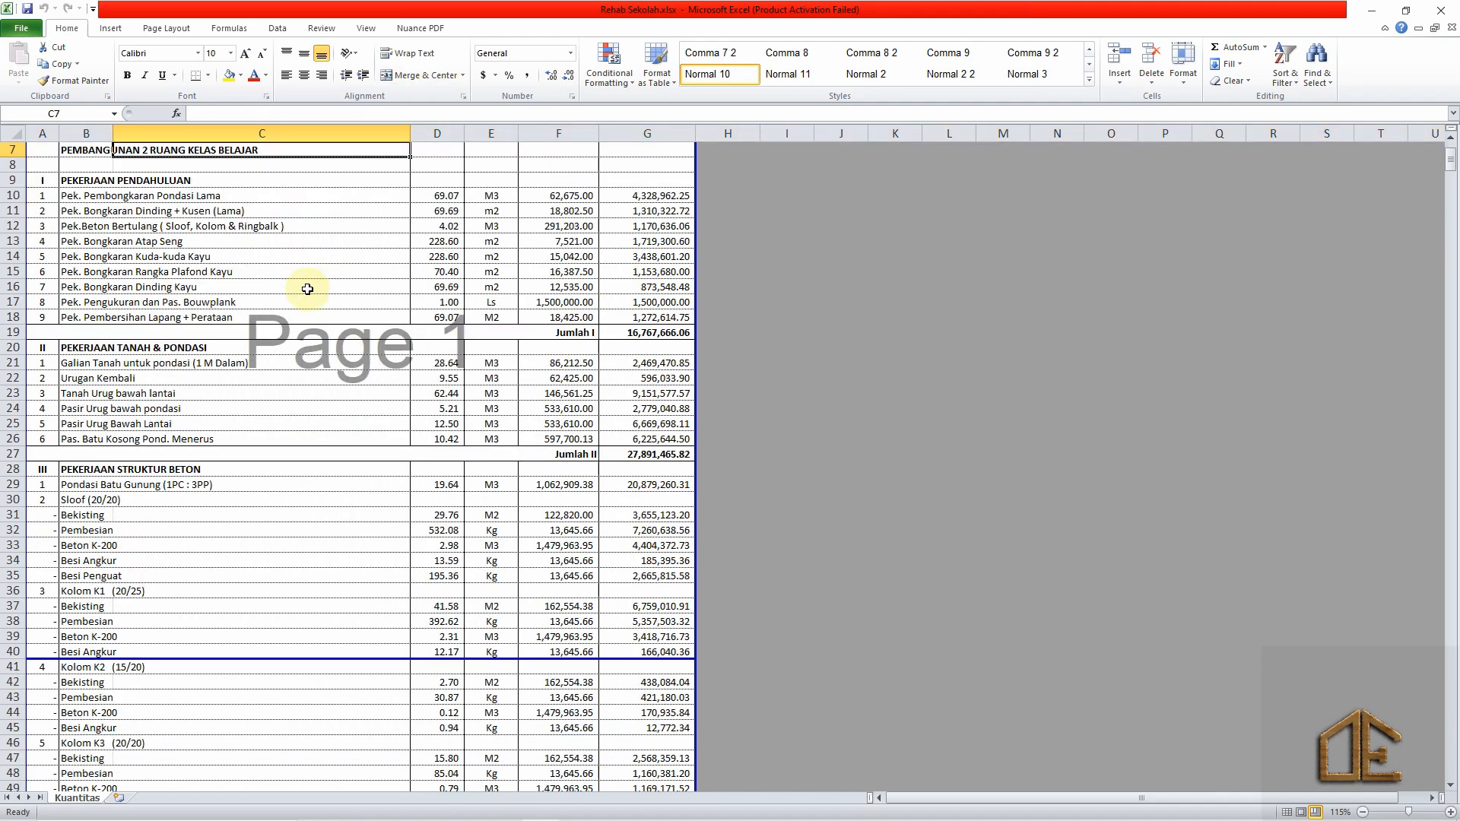
{"action": "scroll", "coordinate": [307, 289], "scroll_direction": "down", "scroll_amount": 6}
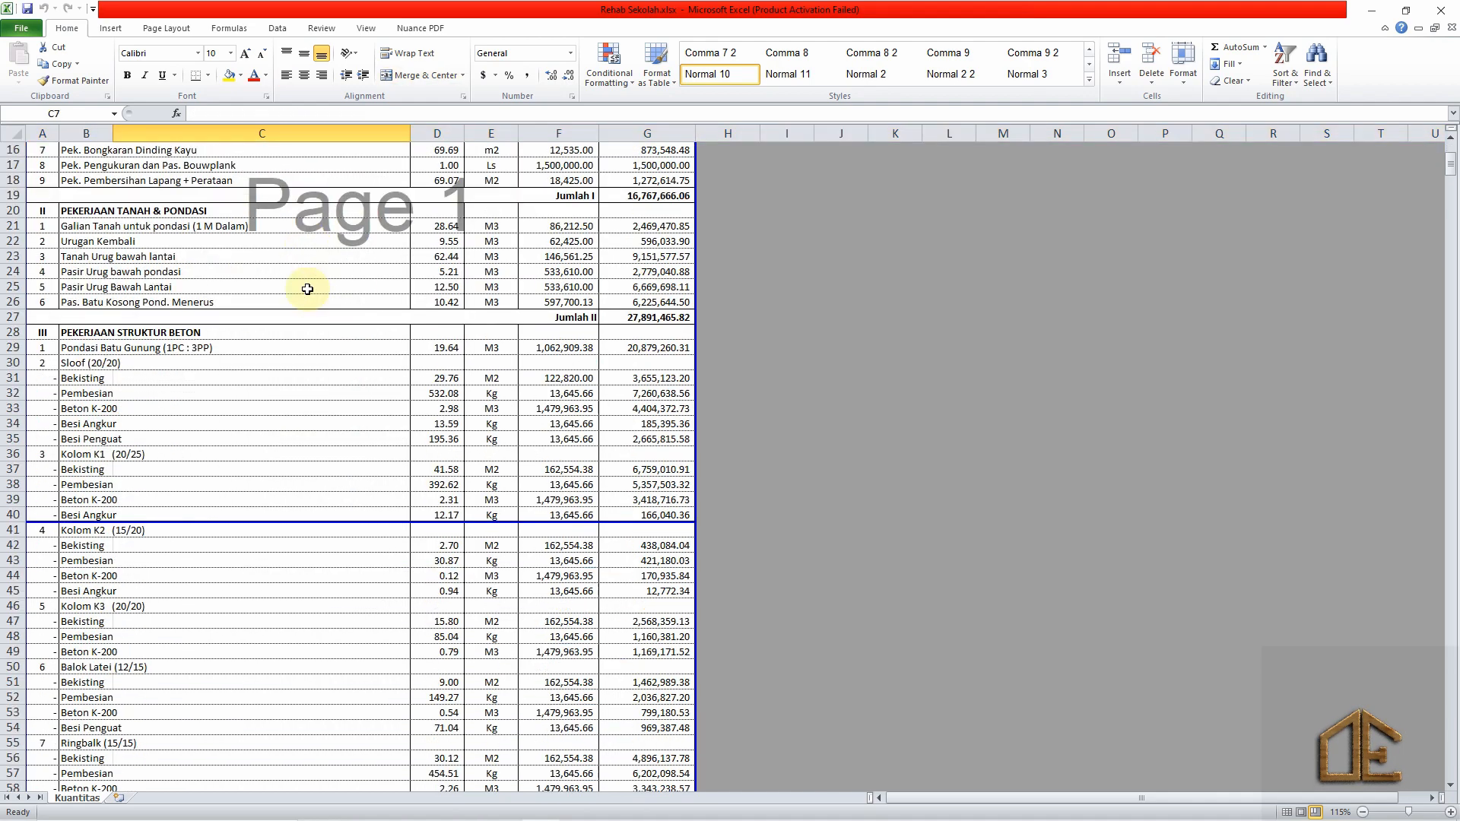
{"action": "scroll", "coordinate": [307, 289], "scroll_direction": "down", "scroll_amount": 13}
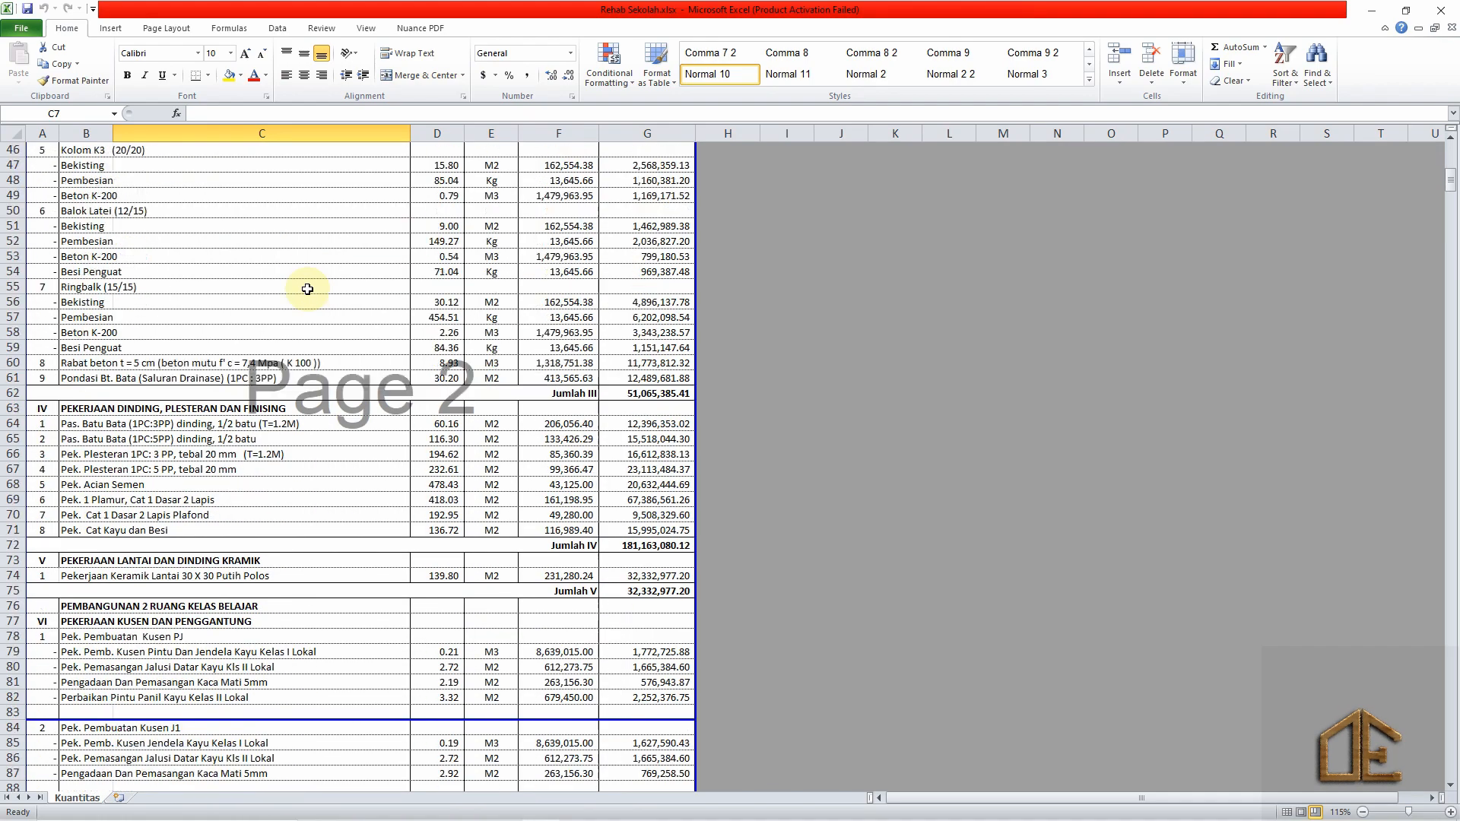
{"action": "scroll", "coordinate": [308, 290], "scroll_direction": "down", "scroll_amount": 9}
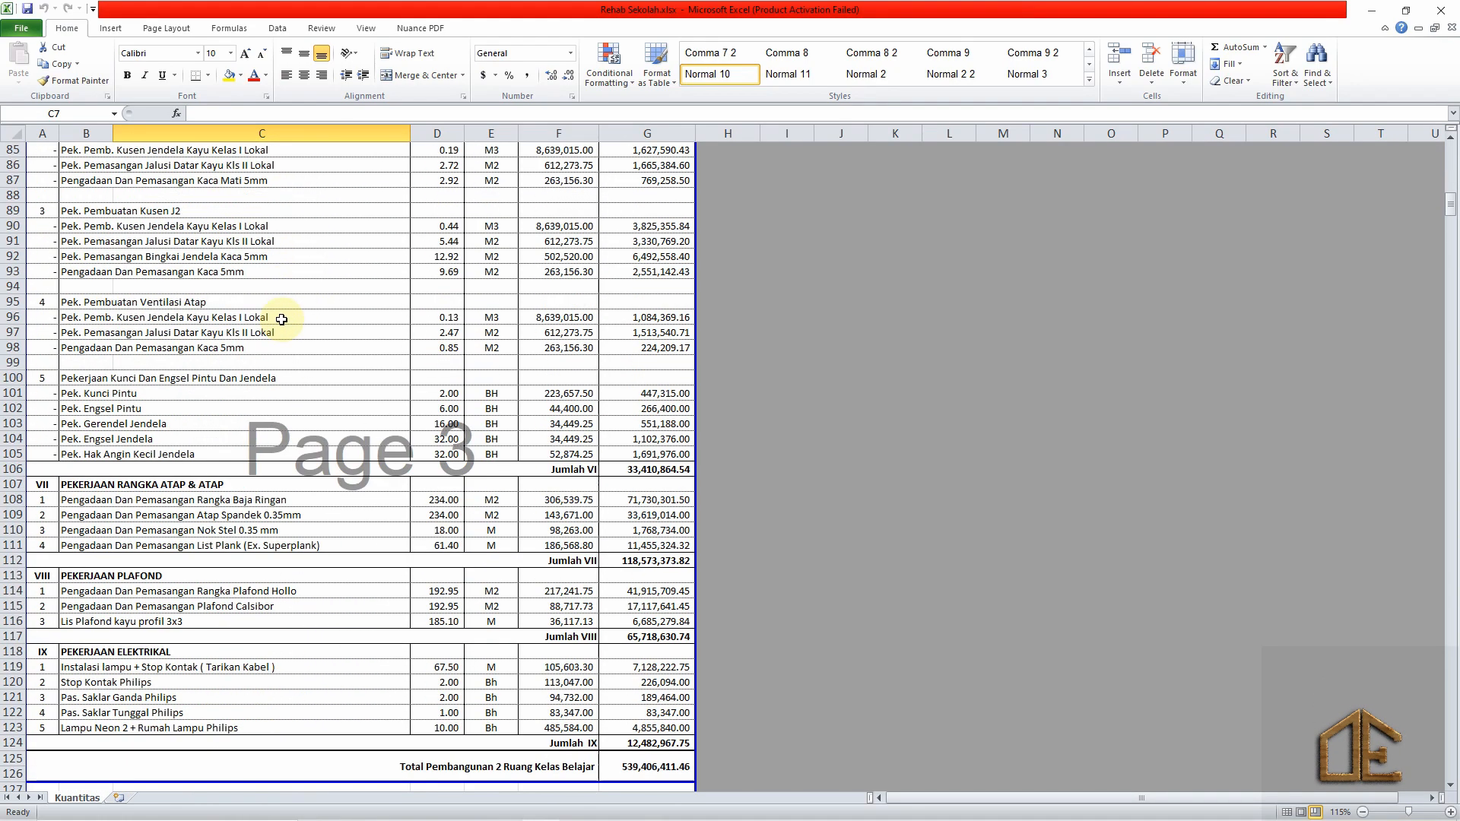
{"action": "left_click", "coordinate": [190, 393]}
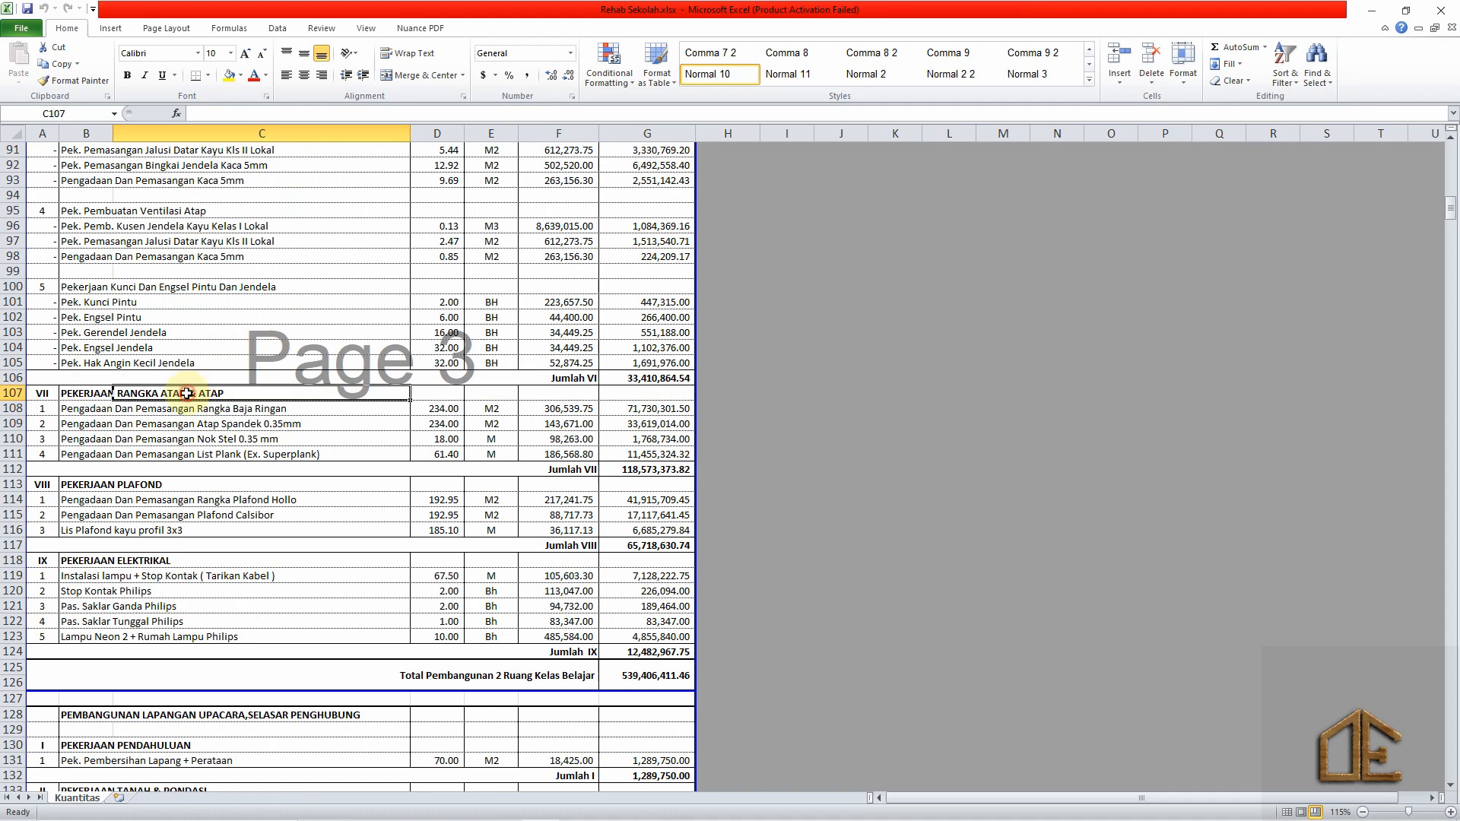
{"action": "left_click", "coordinate": [123, 485]}
{"action": "left_click", "coordinate": [121, 561]}
{"action": "scroll", "coordinate": [159, 475], "scroll_direction": "down", "scroll_amount": 6}
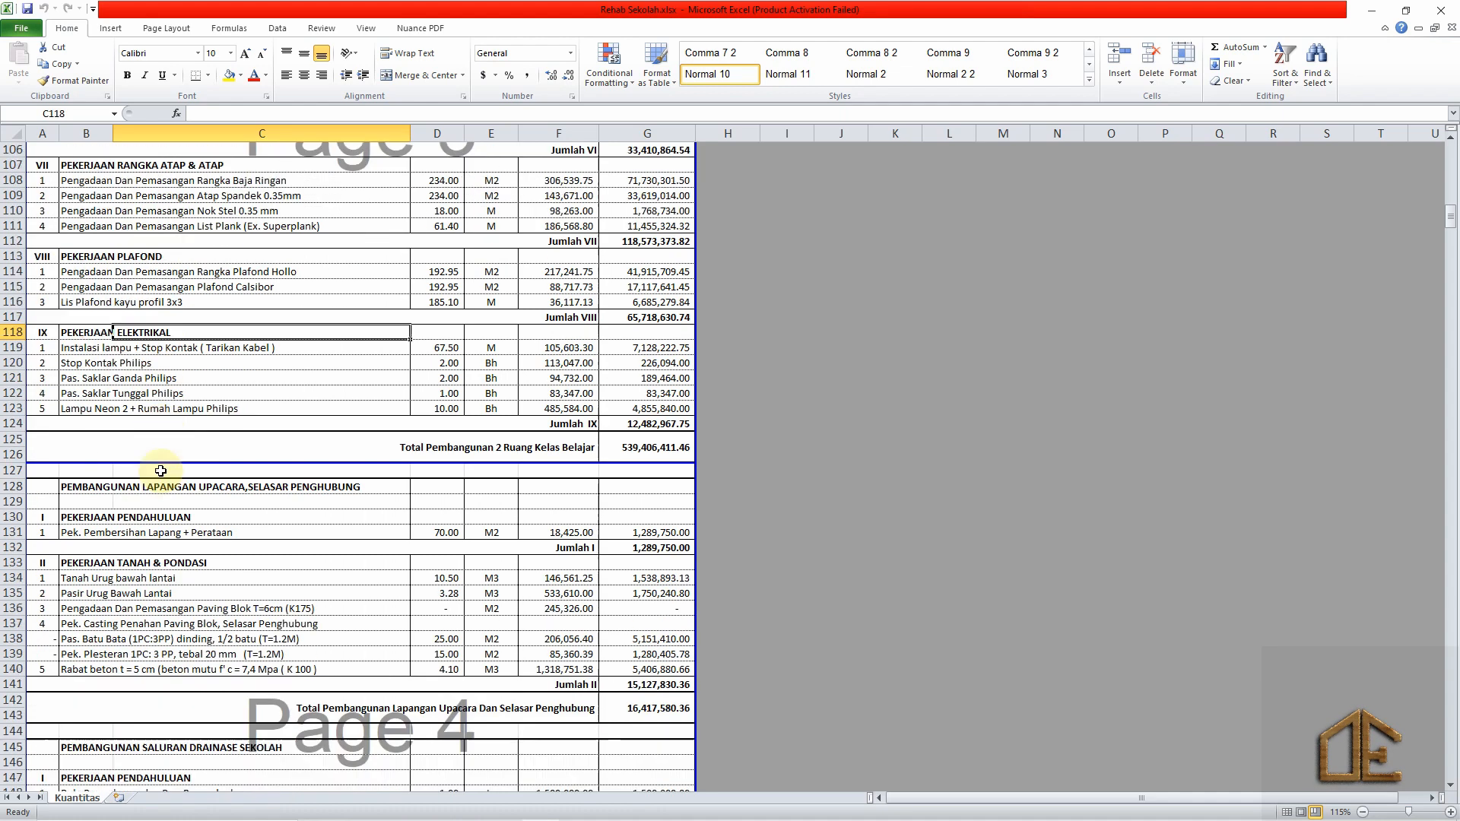
Fill the Pembangunan Lapangan Upacara, Selasar Penghubung and Pembangunan Saluran Drainase Sekolah heading rows with yellow.
{"action": "left_click", "coordinate": [13, 440]}
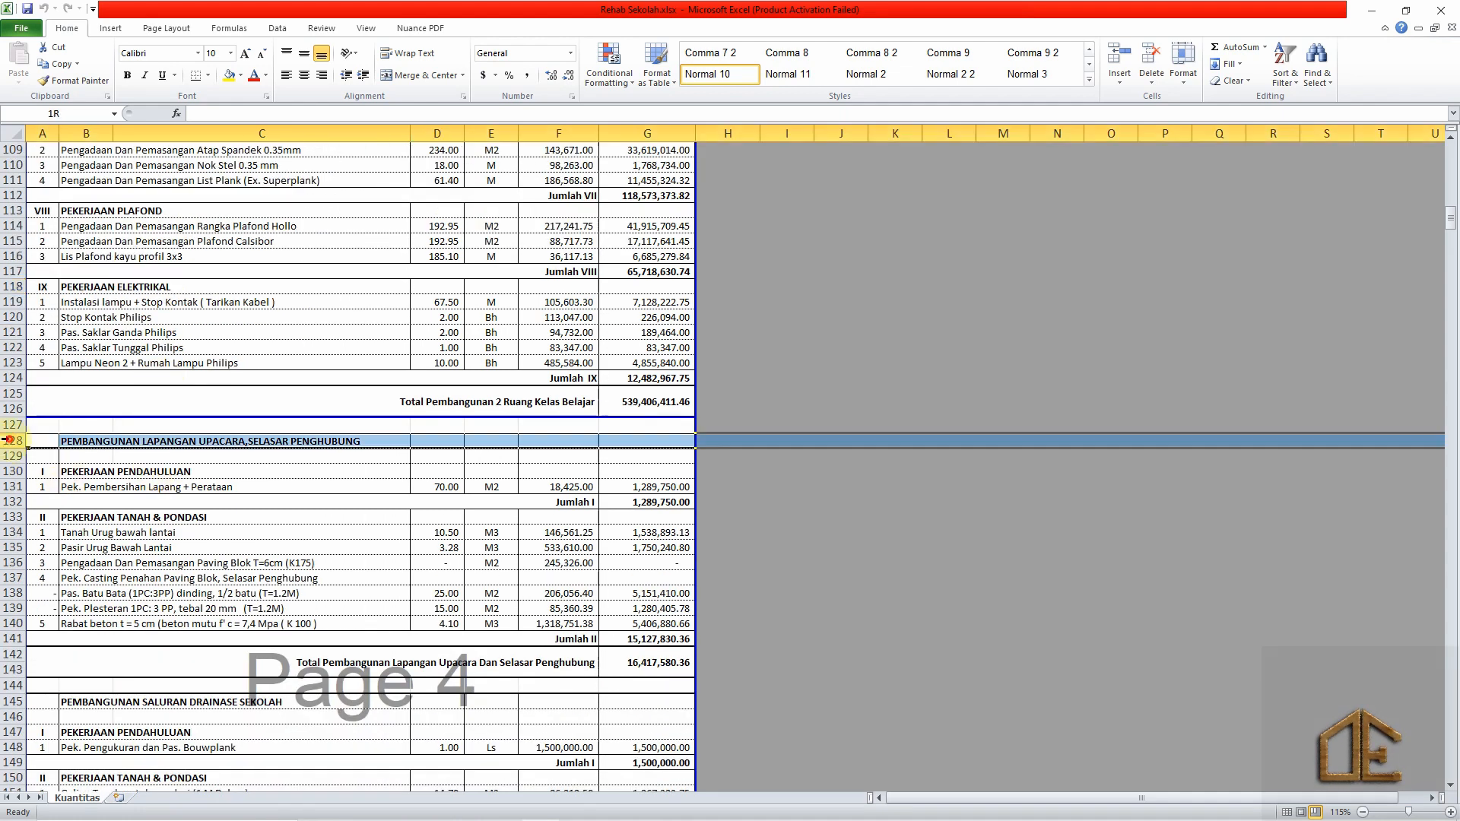
{"action": "left_click", "coordinate": [228, 75]}
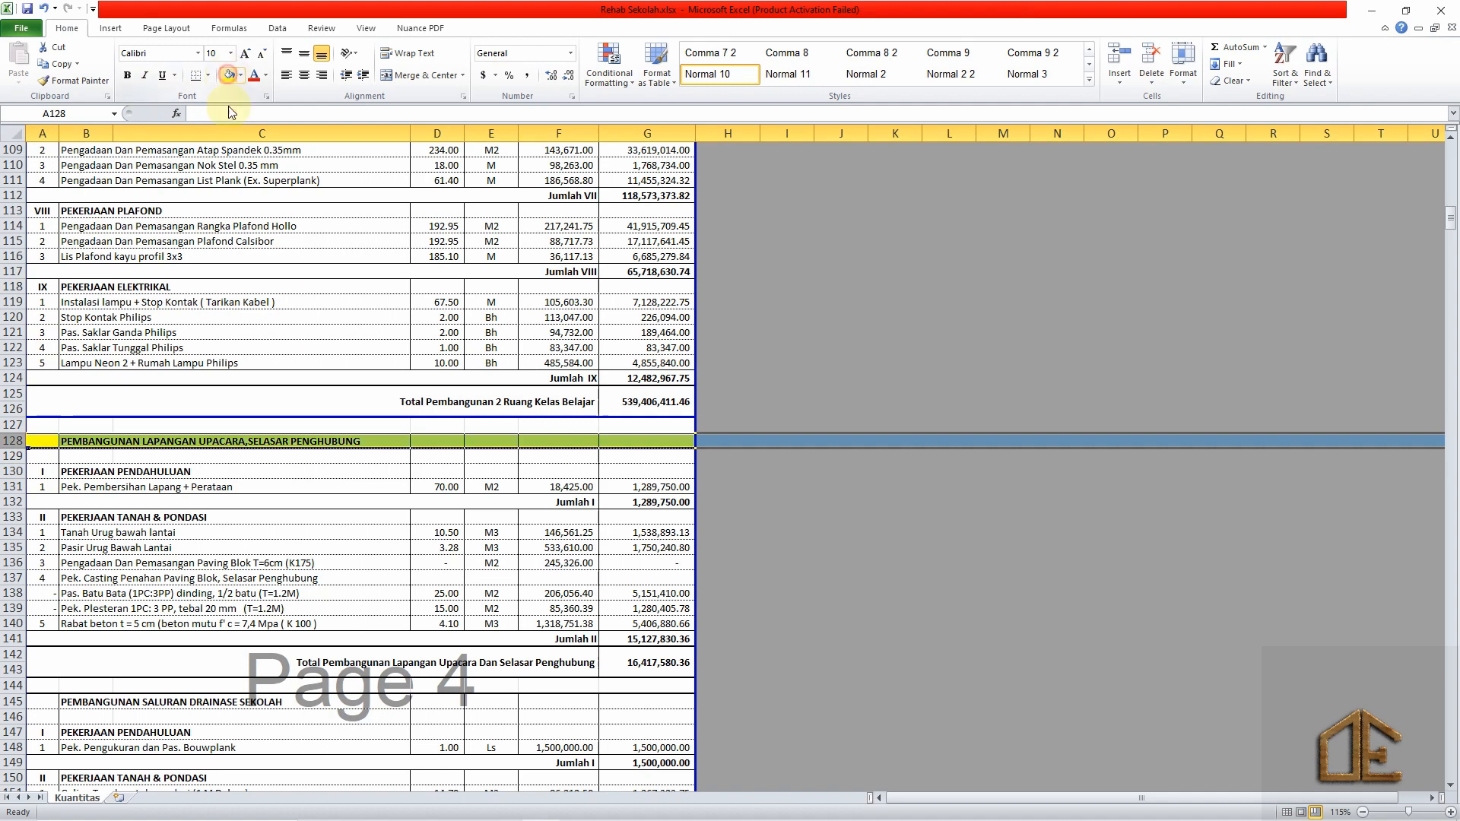
{"action": "left_click", "coordinate": [237, 289]}
{"action": "scroll", "coordinate": [133, 416], "scroll_direction": "down", "scroll_amount": 1}
{"action": "scroll", "coordinate": [133, 417], "scroll_direction": "down", "scroll_amount": 3}
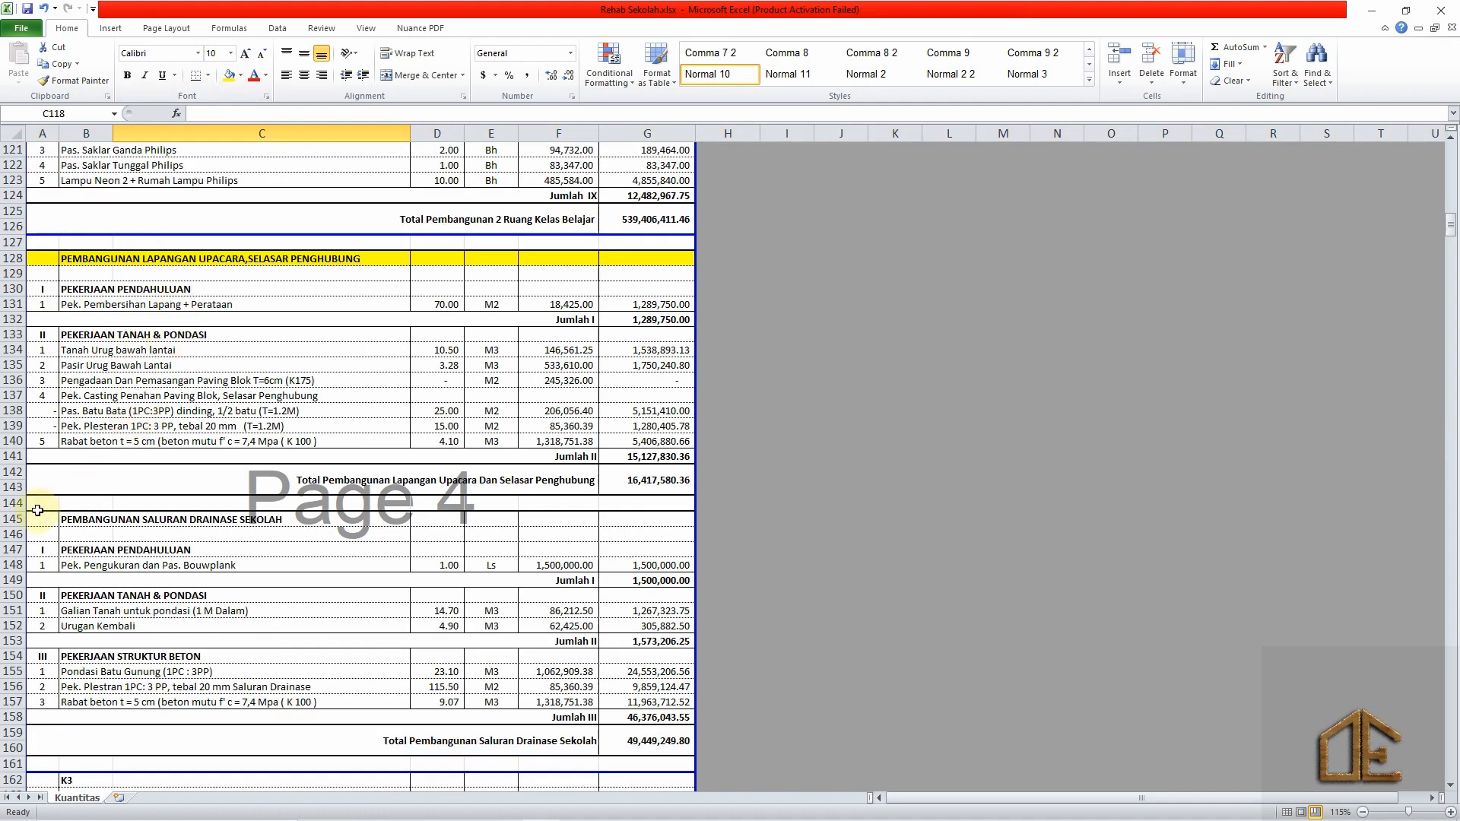
{"action": "left_click", "coordinate": [13, 518]}
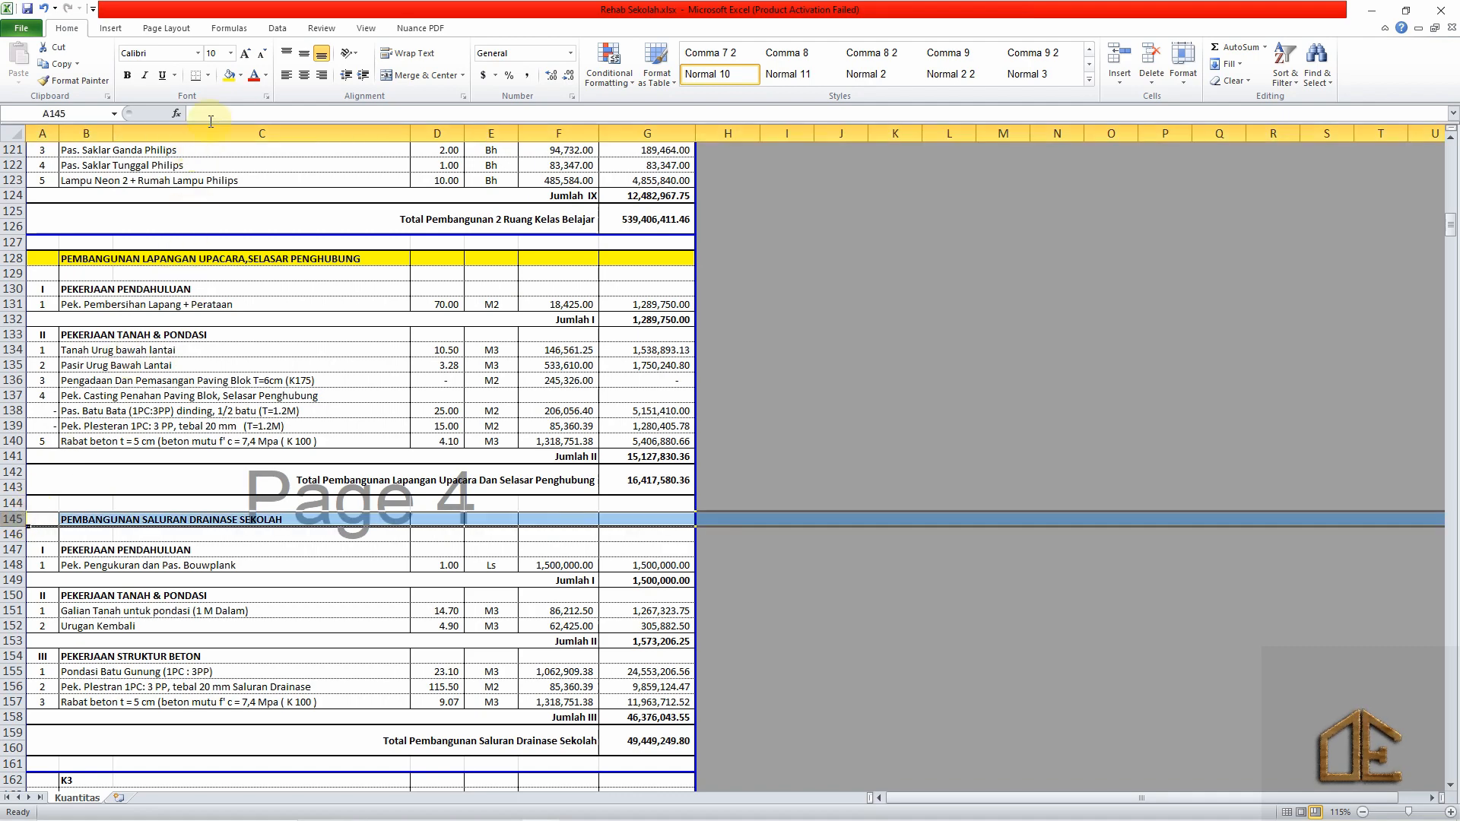
{"action": "left_click", "coordinate": [230, 77]}
{"action": "left_click", "coordinate": [435, 365]}
Examine the drainage and K3 sections and the formula behind the Total Keseluruhan amount.
{"action": "scroll", "coordinate": [424, 359], "scroll_direction": "down", "scroll_amount": 3}
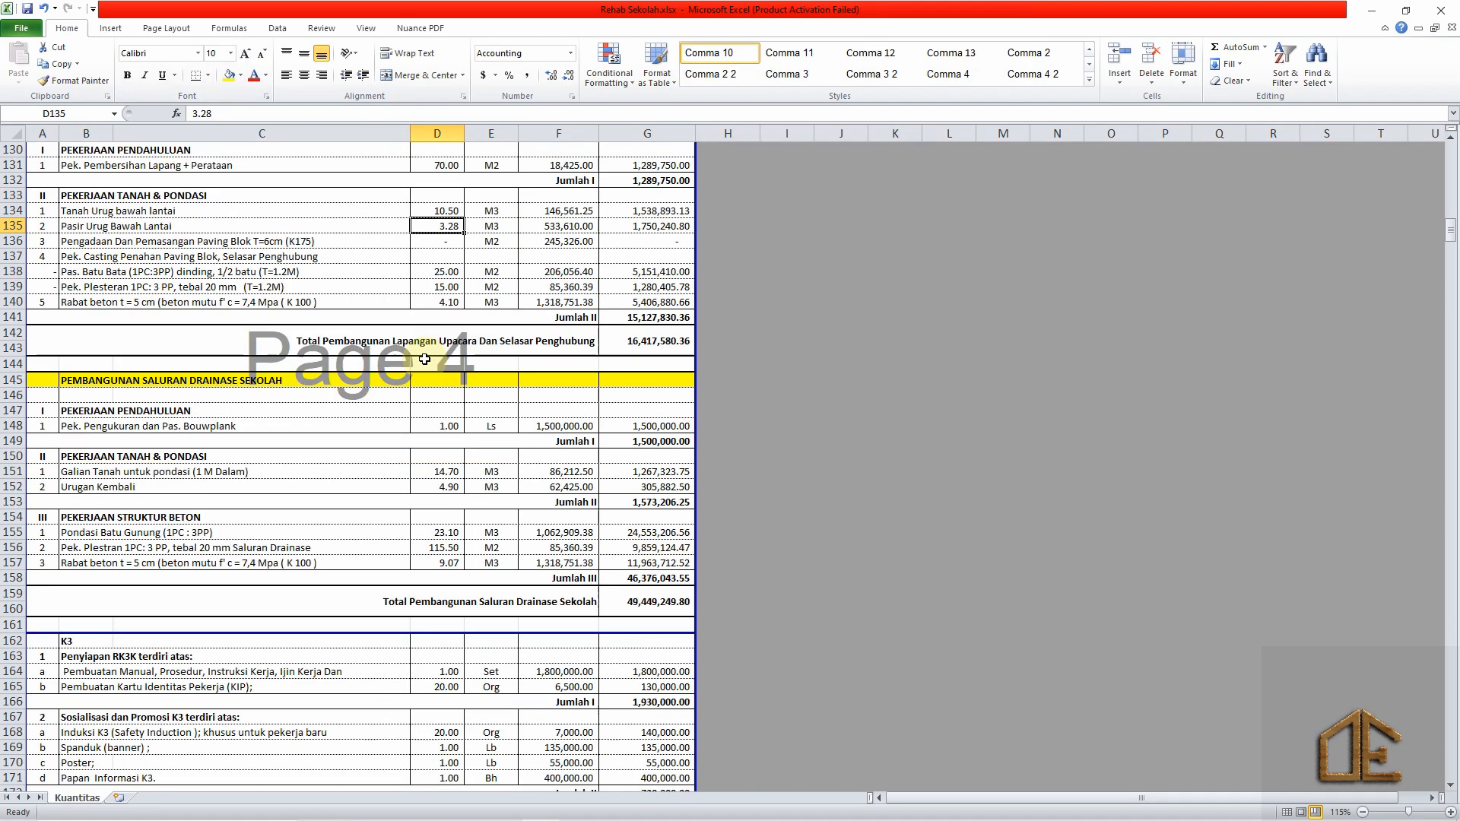
{"action": "scroll", "coordinate": [425, 359], "scroll_direction": "down", "scroll_amount": 5}
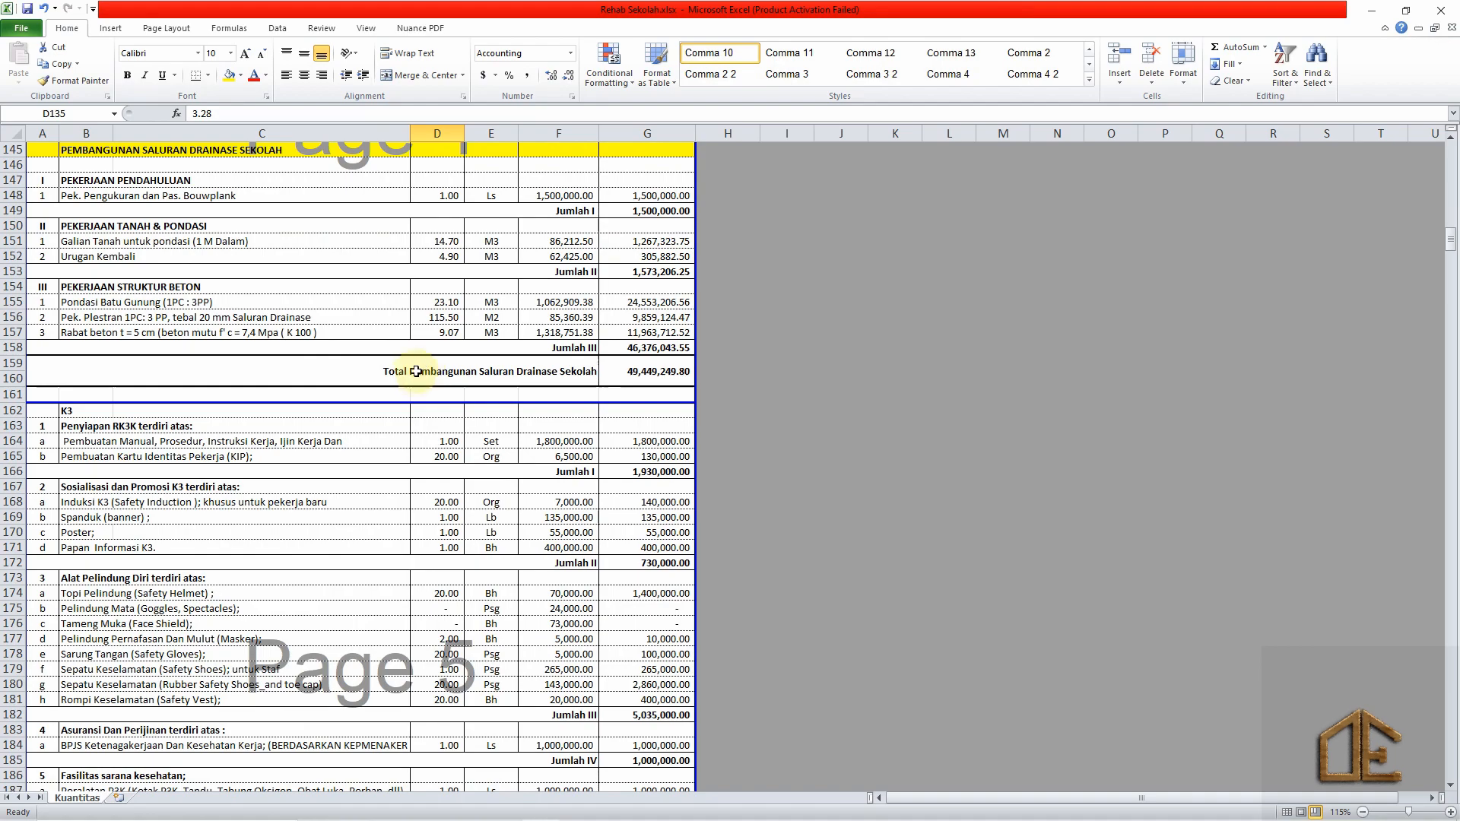
{"action": "scroll", "coordinate": [380, 388], "scroll_direction": "up", "scroll_amount": 2}
{"action": "scroll", "coordinate": [367, 382], "scroll_direction": "down", "scroll_amount": 5}
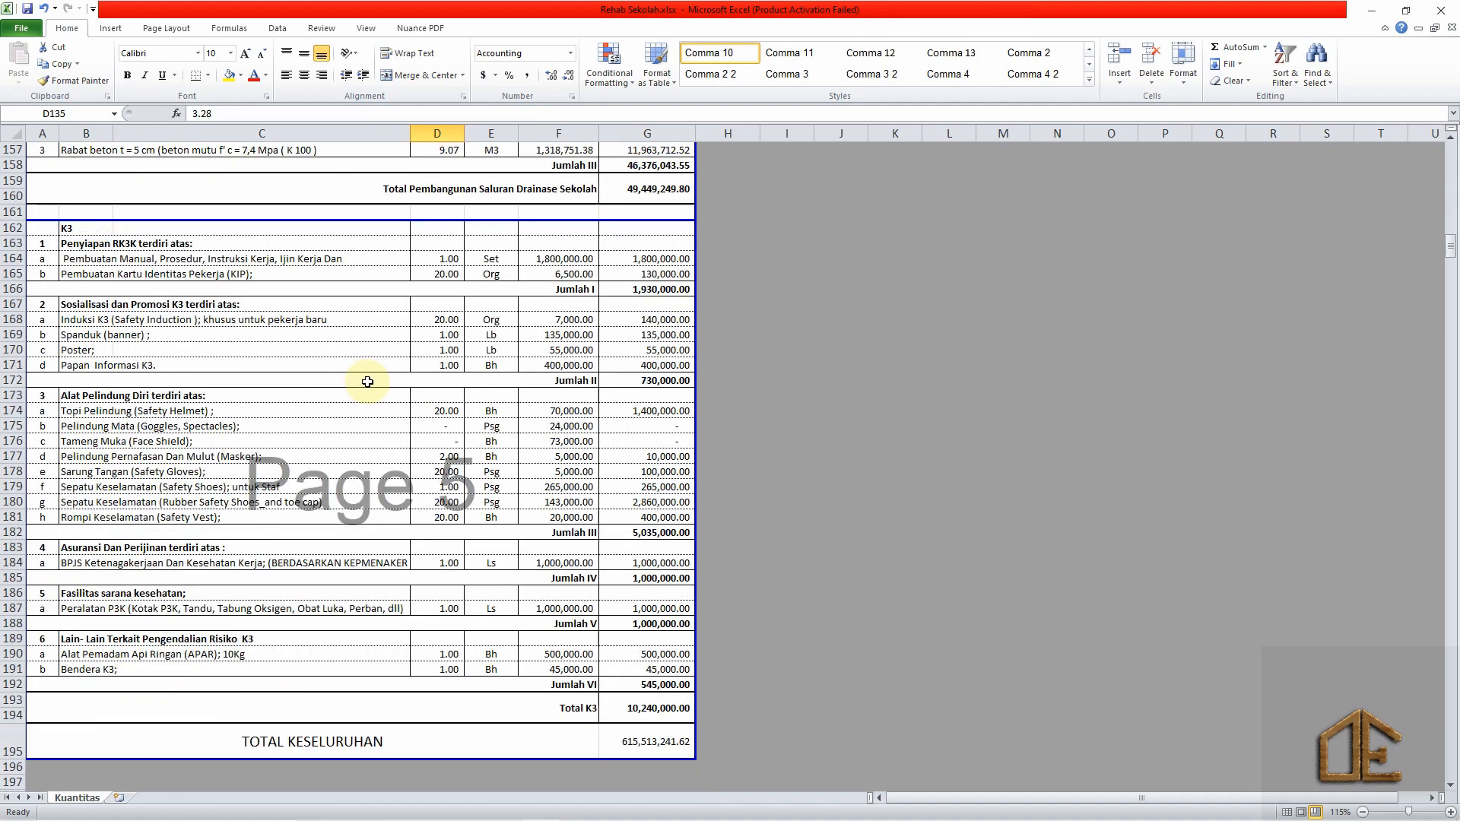
{"action": "scroll", "coordinate": [368, 380], "scroll_direction": "up", "scroll_amount": 5}
{"action": "scroll", "coordinate": [466, 381], "scroll_direction": "down", "scroll_amount": 8}
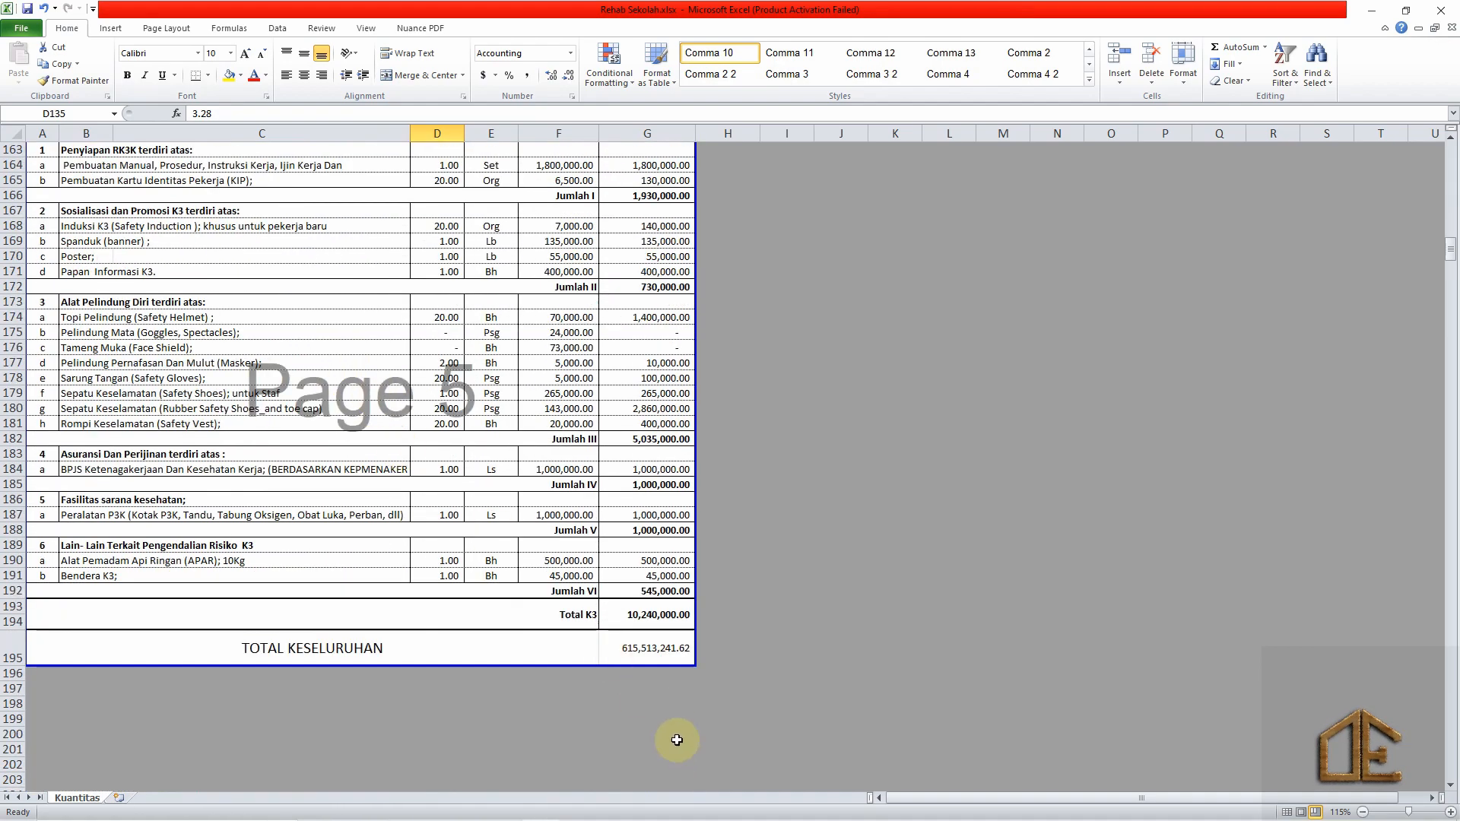
{"action": "left_click", "coordinate": [629, 648]}
Fill the Pembangunan 2 Ruang Kelas Belajar heading row 7 with yellow.
{"action": "scroll", "coordinate": [388, 478], "scroll_direction": "up", "scroll_amount": 20}
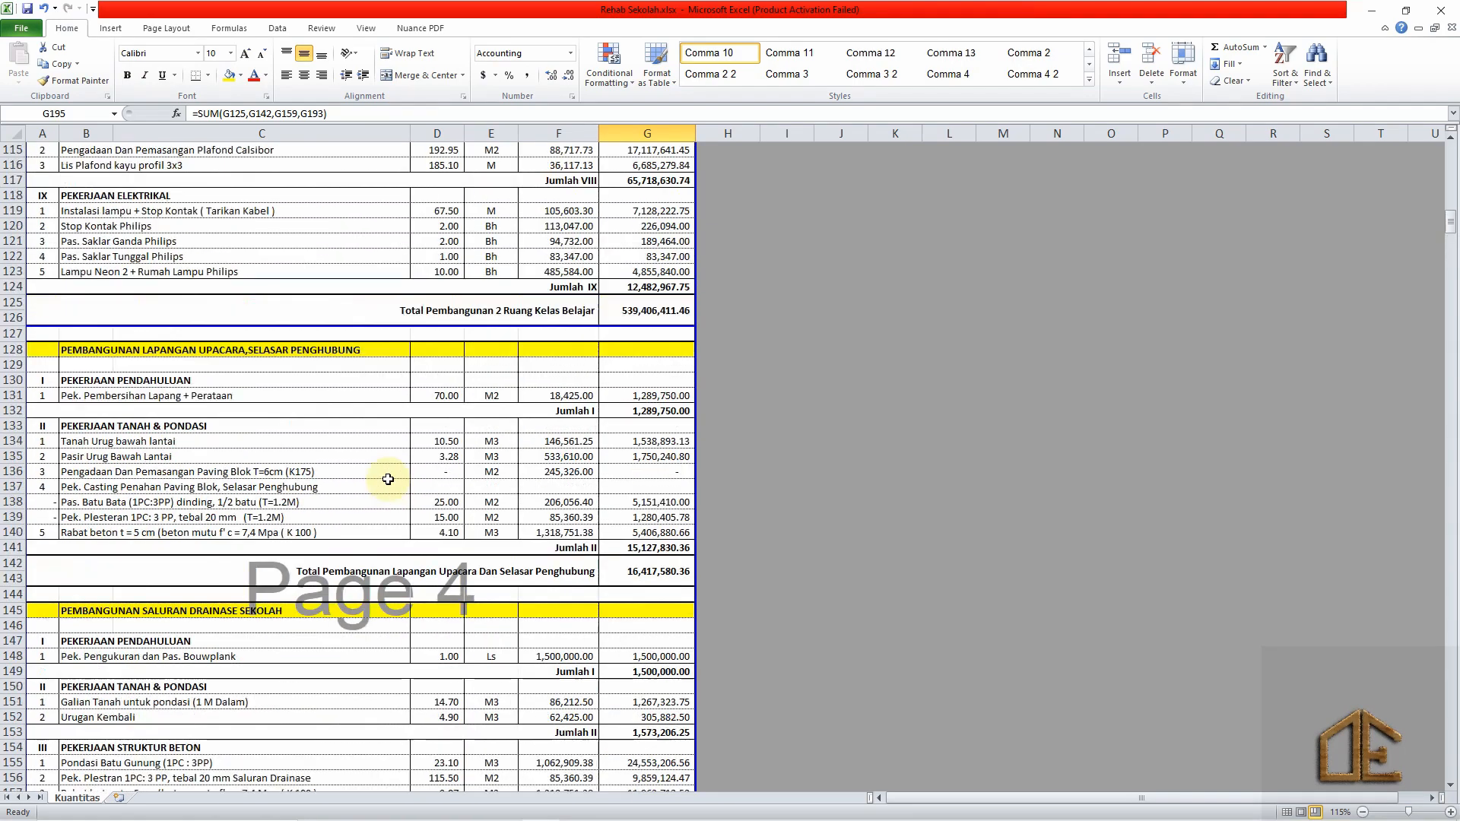
{"action": "scroll", "coordinate": [388, 479], "scroll_direction": "up", "scroll_amount": 20}
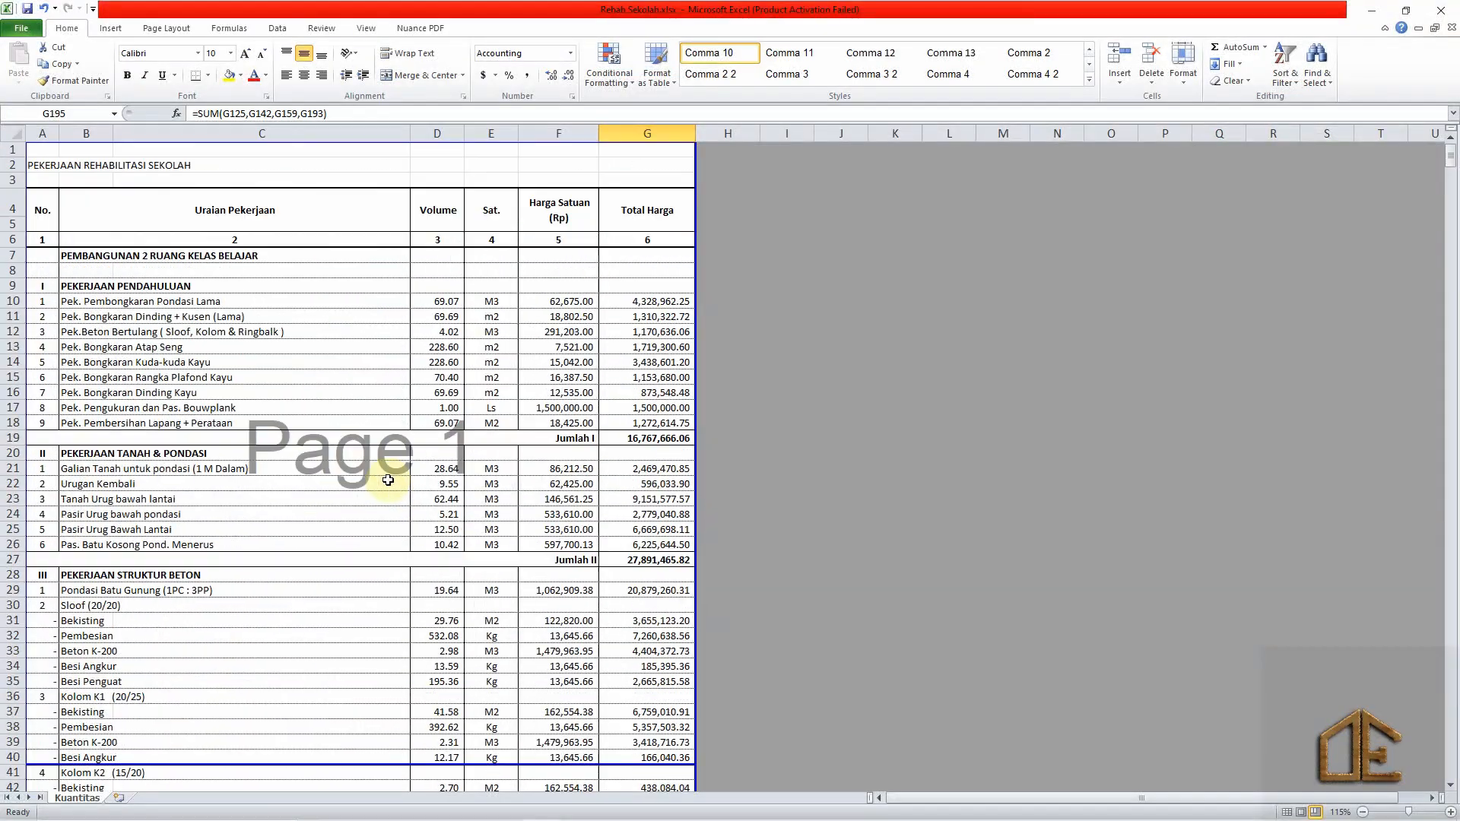
{"action": "left_click", "coordinate": [11, 256]}
{"action": "left_click", "coordinate": [229, 77]}
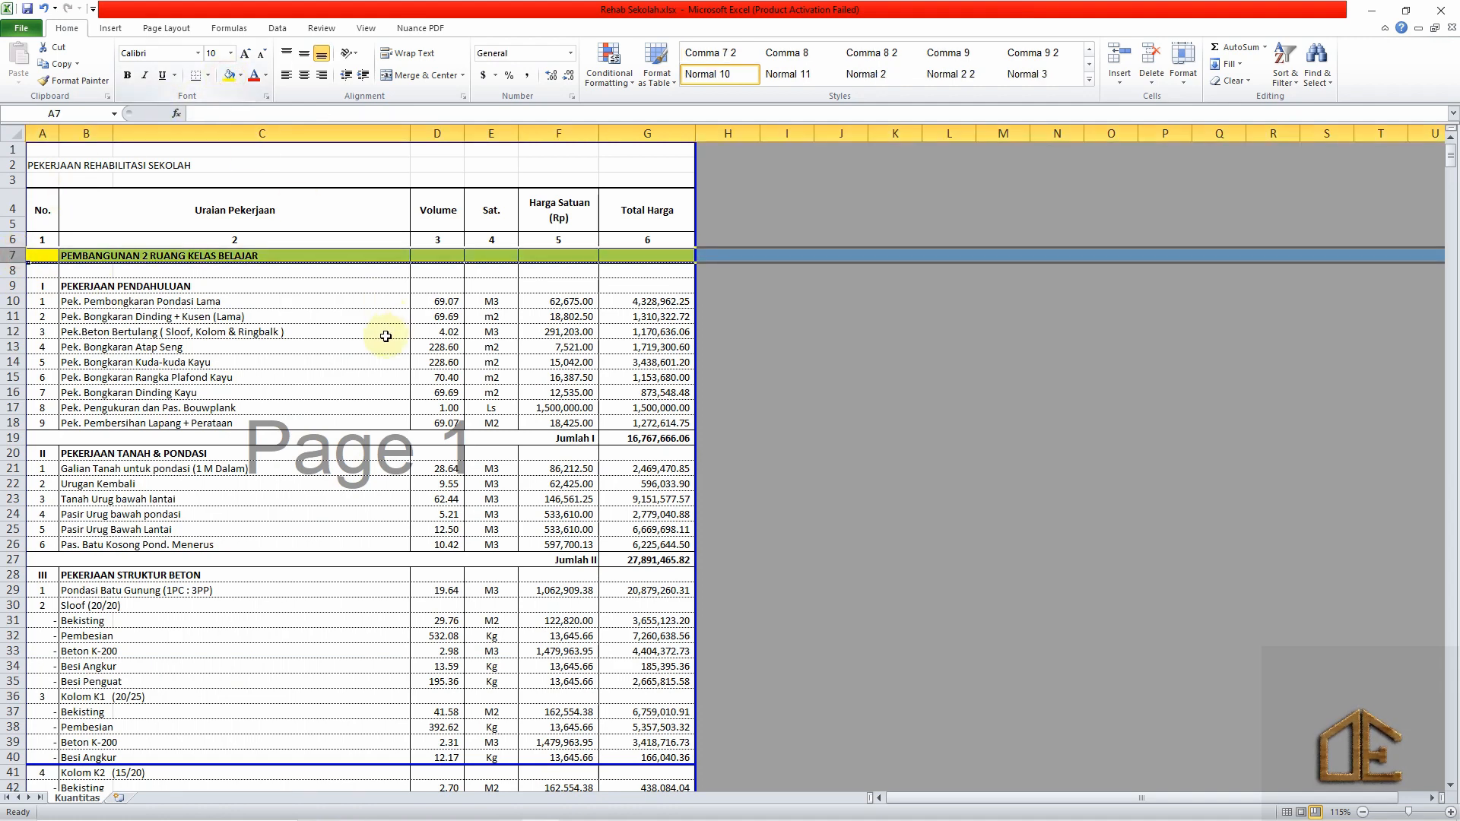
{"action": "left_click", "coordinate": [381, 343]}
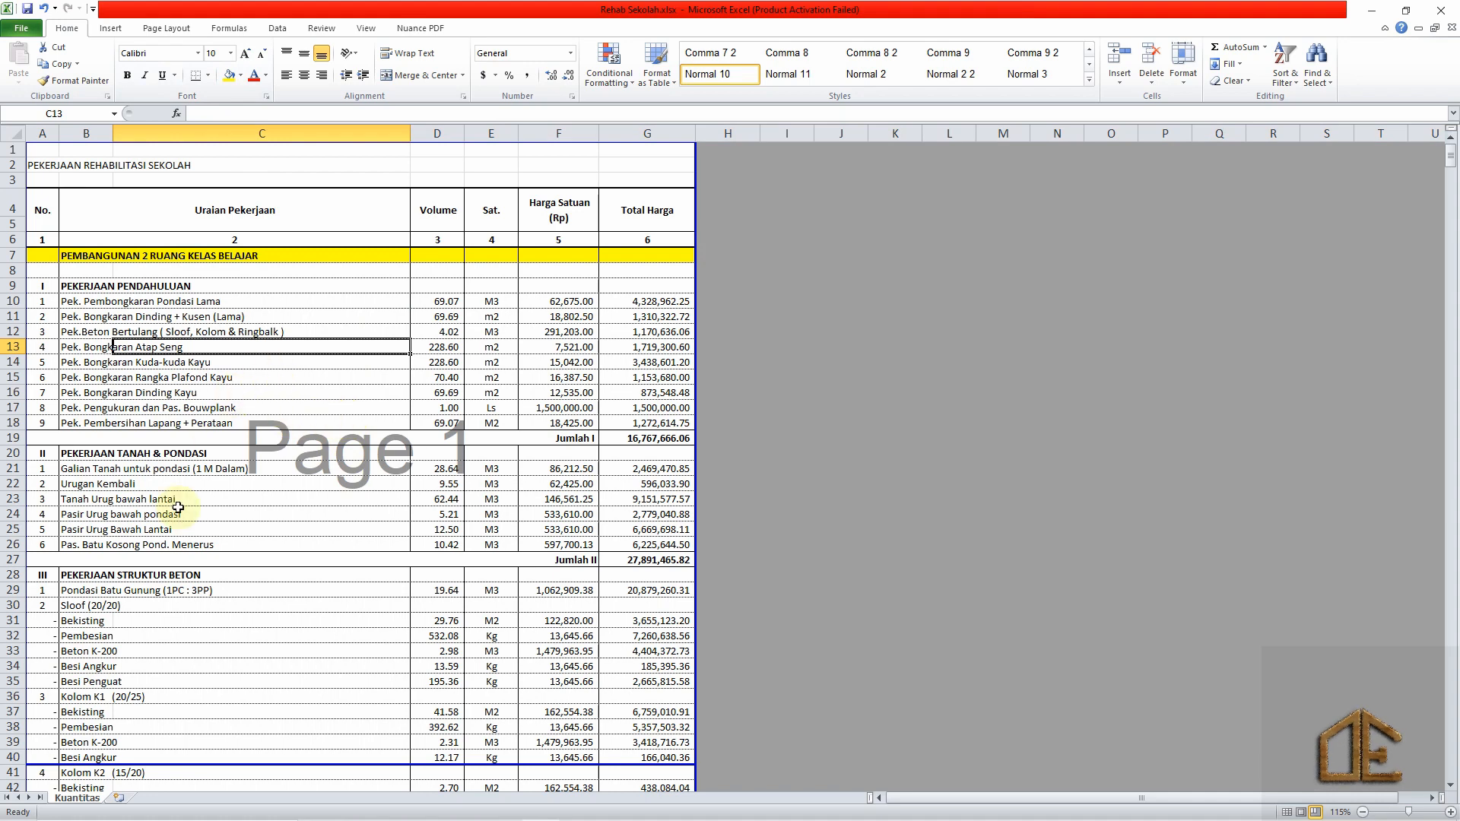
Create a copy of the Kuantitas sheet at the end of the same workbook.
{"action": "right_click", "coordinate": [88, 800]}
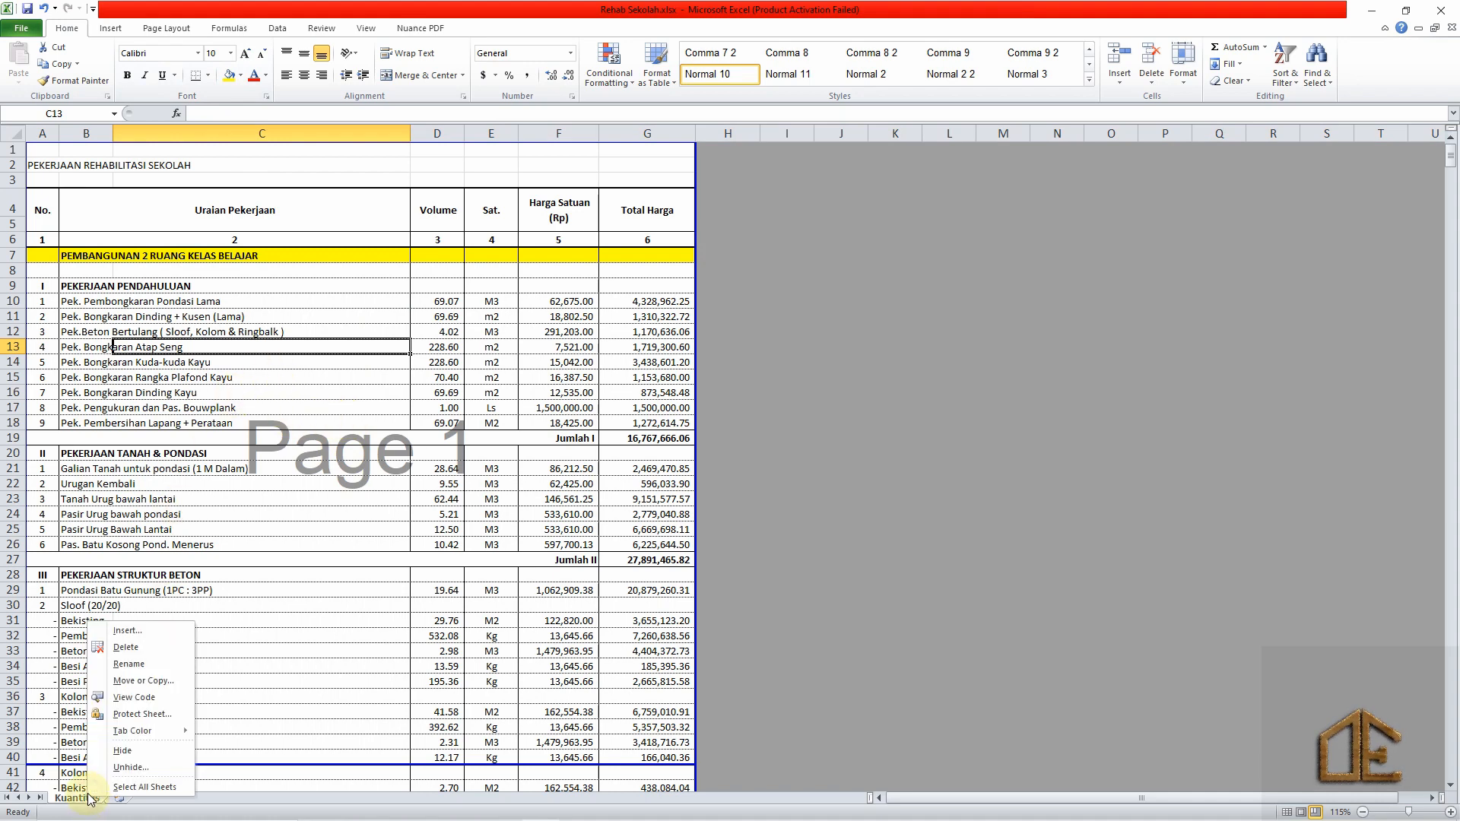
{"action": "left_click", "coordinate": [148, 680]}
{"action": "left_click", "coordinate": [93, 664]}
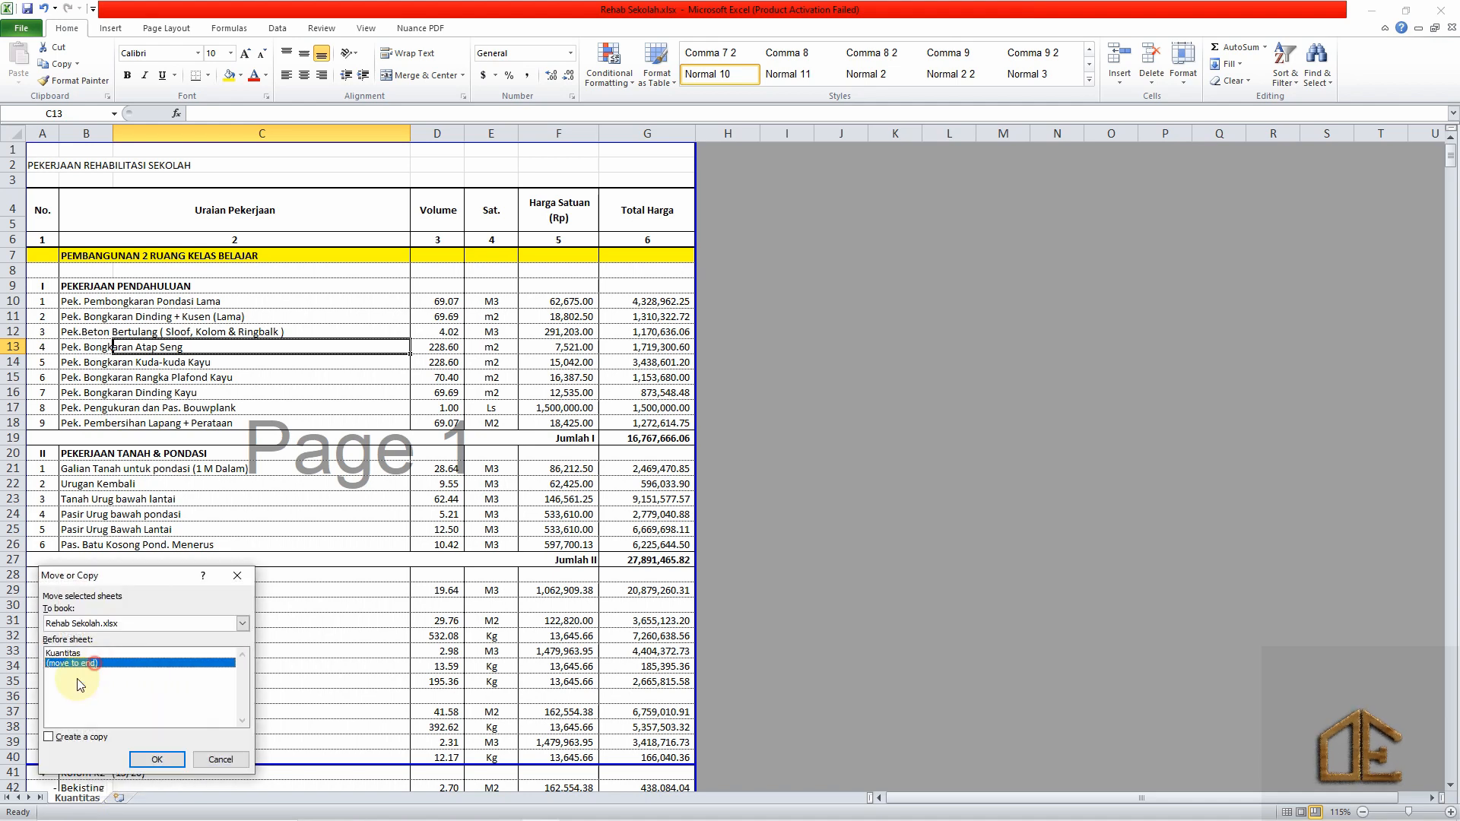
{"action": "left_click", "coordinate": [76, 737]}
{"action": "left_click", "coordinate": [156, 760]}
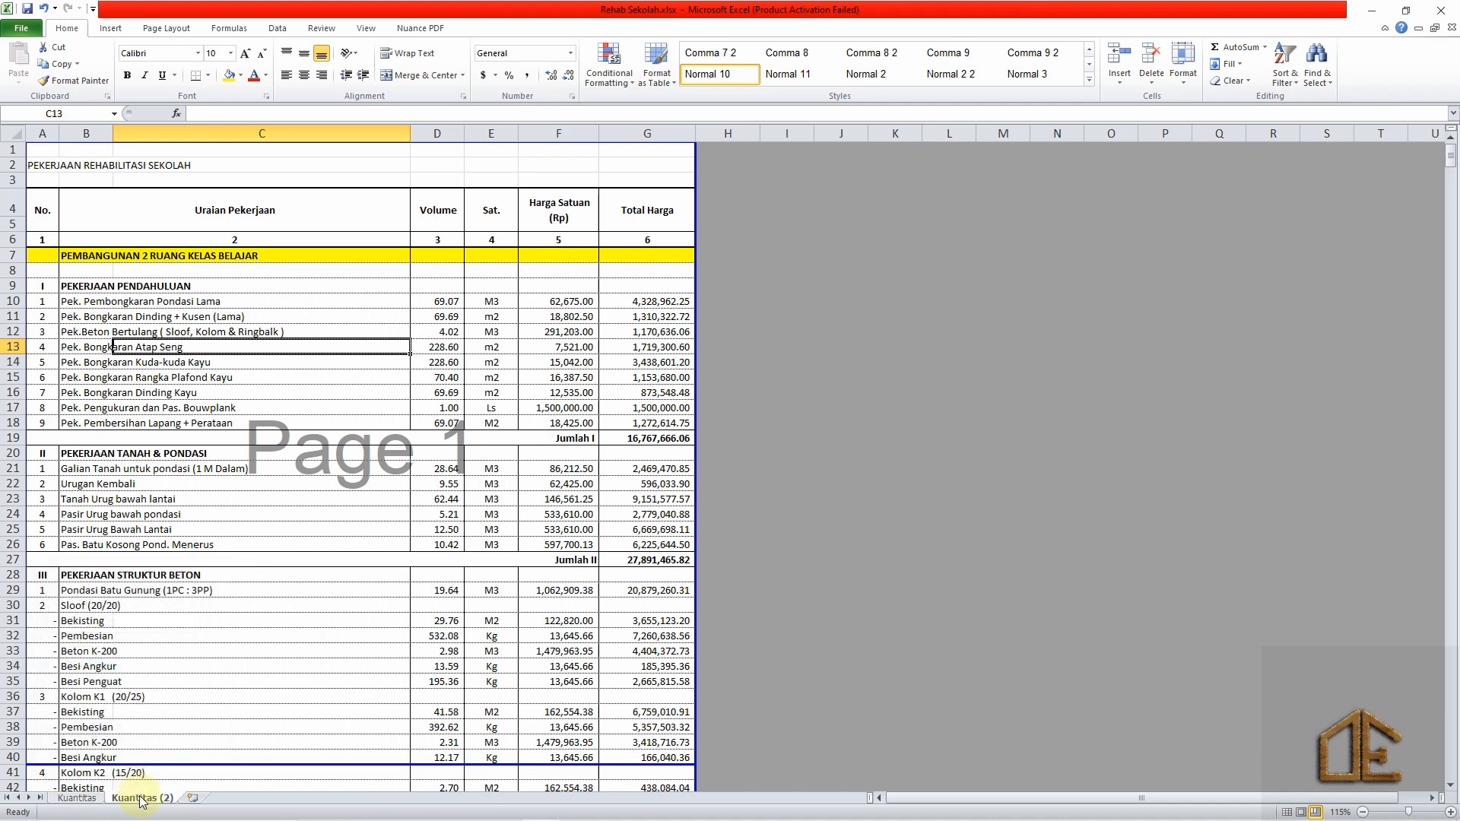
Rename the copied Kuantitas sheet as Jadwal.
{"action": "right_click", "coordinate": [142, 800]}
{"action": "left_click", "coordinate": [190, 668]}
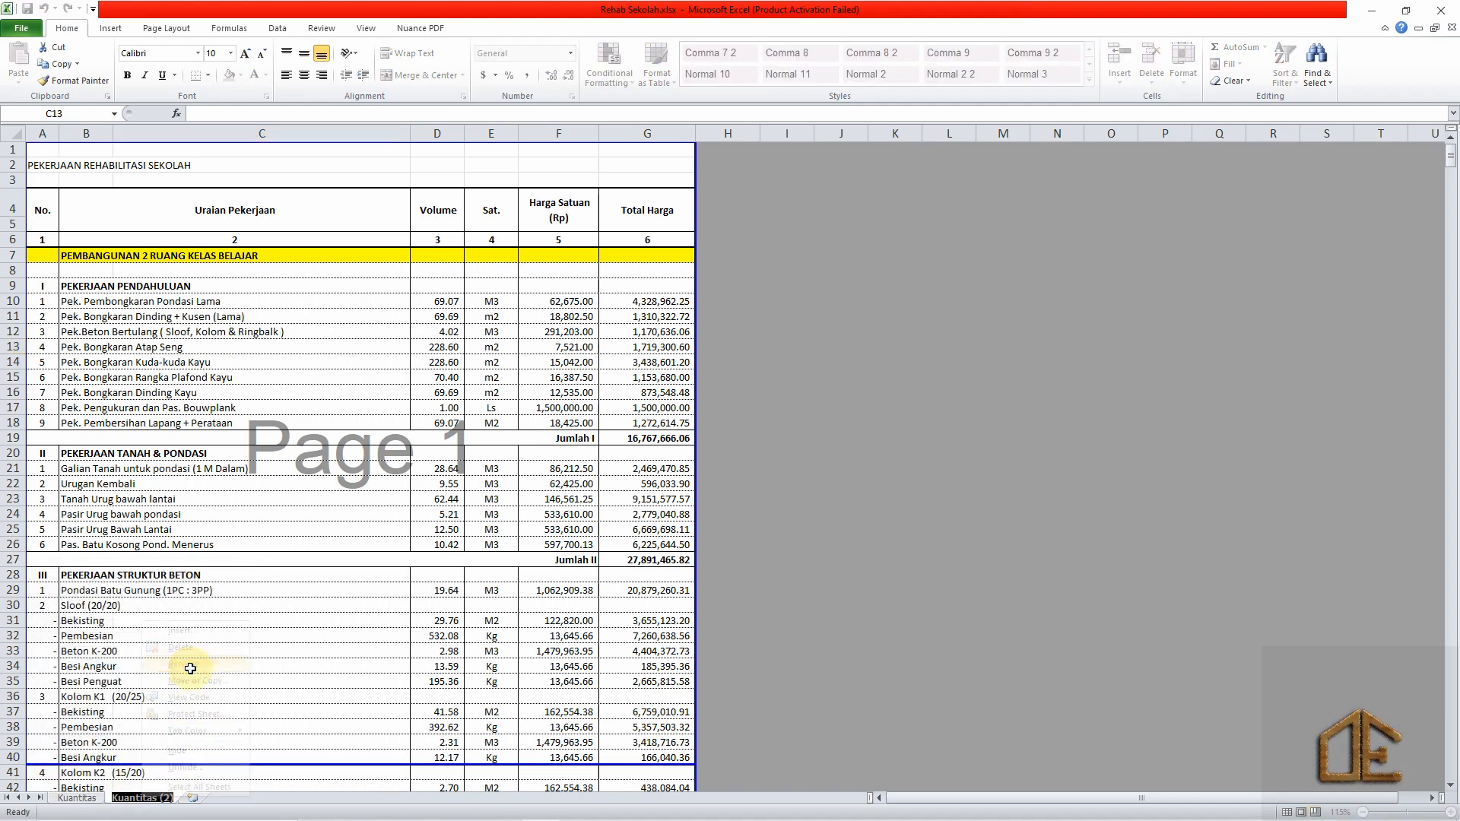
{"action": "type", "text": "Jadwal"}
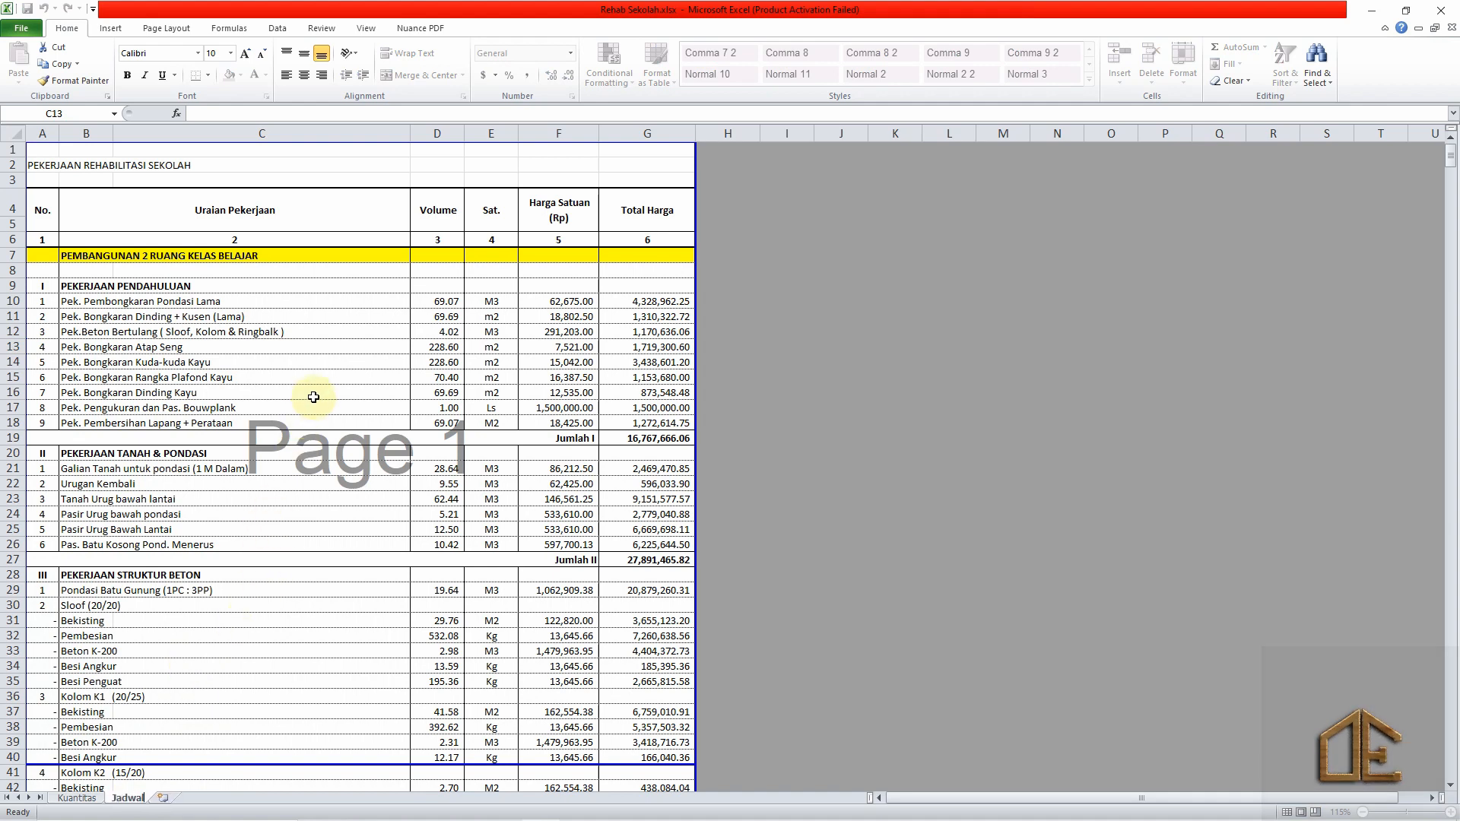
{"action": "left_click", "coordinate": [346, 359]}
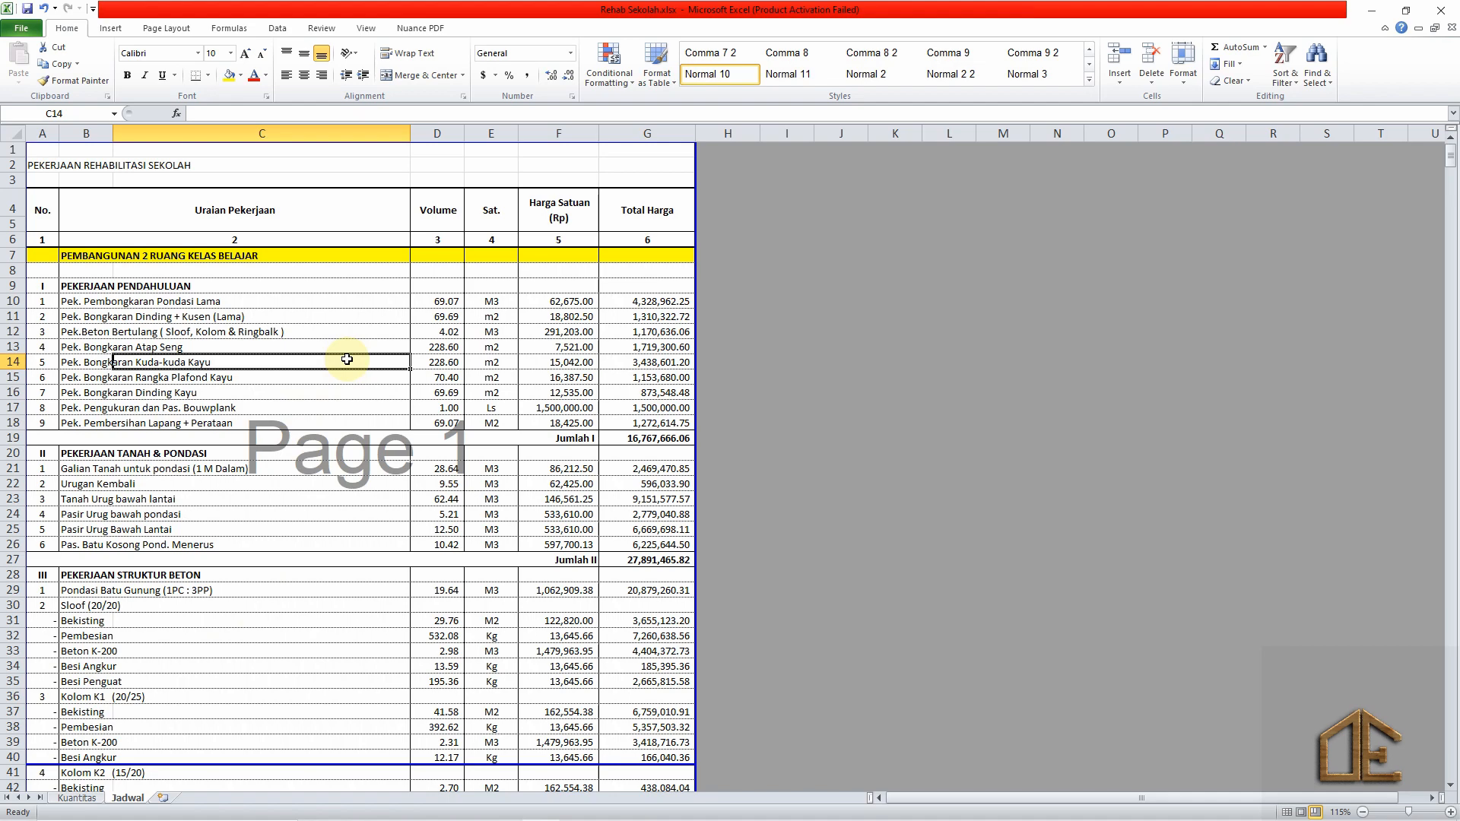
Delete the item and subtotal rows under sections I, II and III of Pembangunan 2 Ruang Kelas Belajar, keeping the section headings.
{"action": "left_click", "coordinate": [301, 288]}
{"action": "scroll", "coordinate": [321, 322], "scroll_direction": "down", "scroll_amount": 1}
{"action": "scroll", "coordinate": [321, 322], "scroll_direction": "down", "scroll_amount": 5}
{"action": "scroll", "coordinate": [318, 330], "scroll_direction": "up", "scroll_amount": 5}
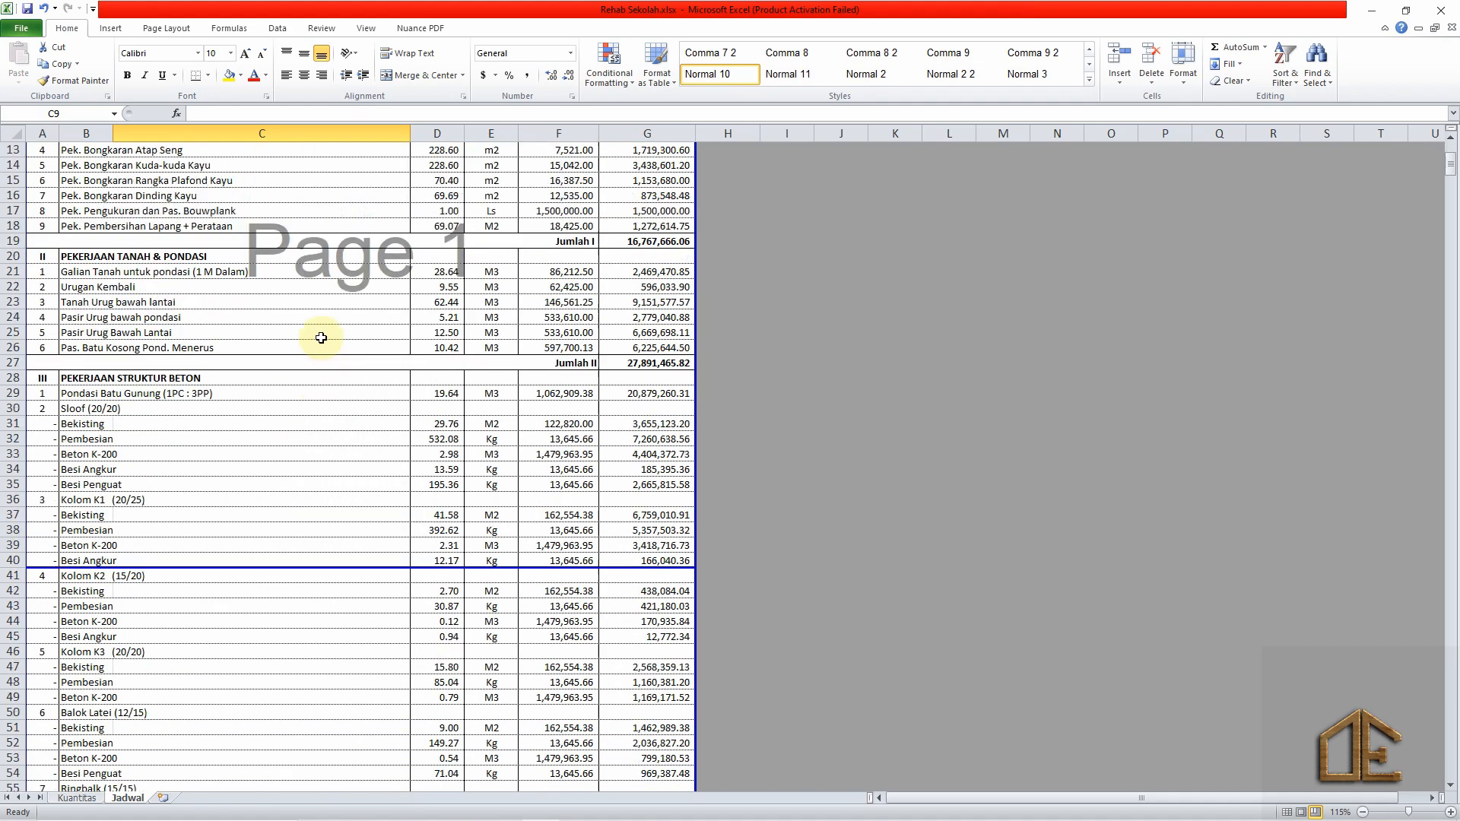
{"action": "left_click", "coordinate": [61, 257]}
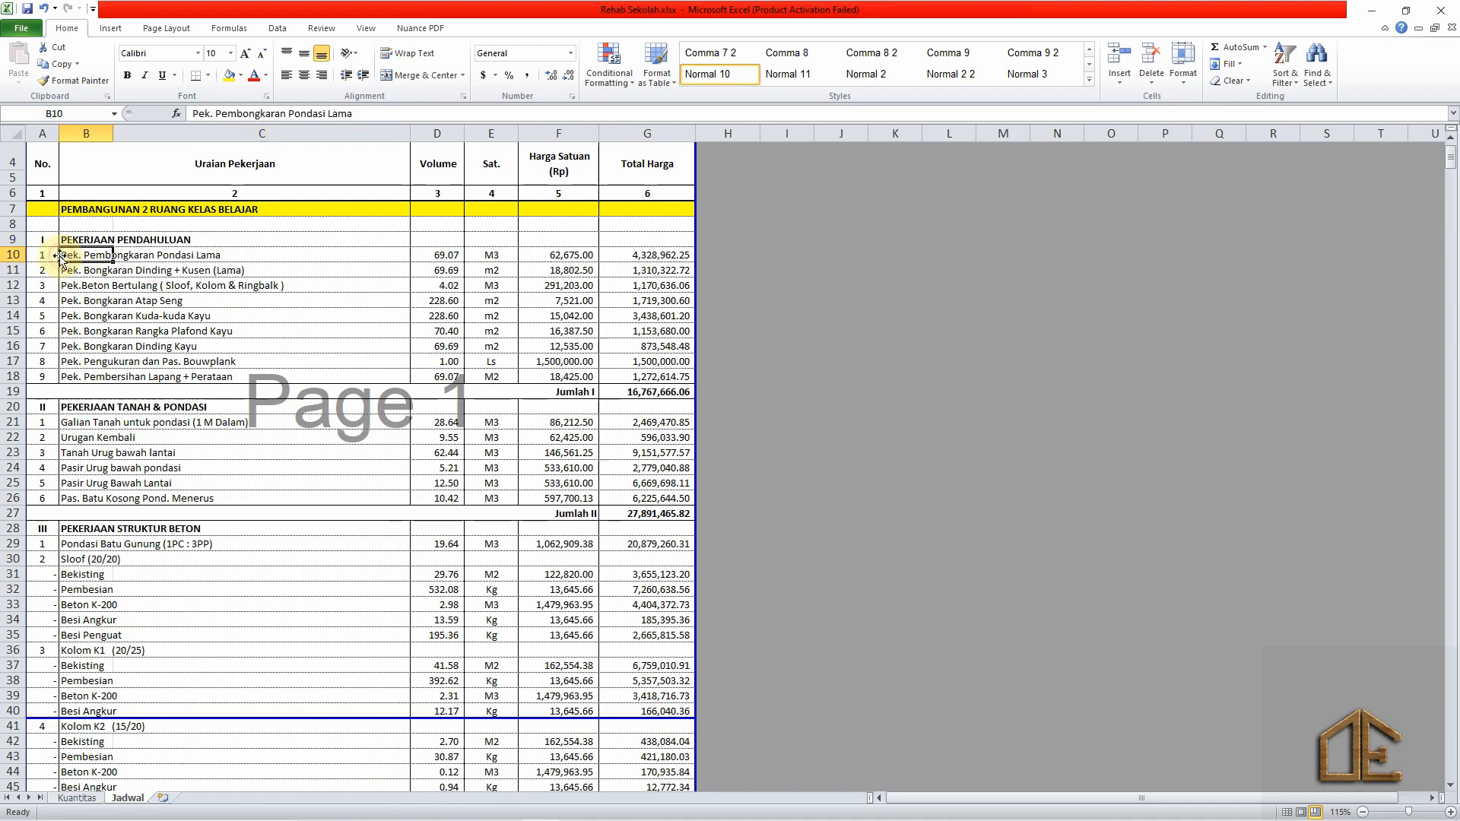
{"action": "left_click", "coordinate": [5, 255]}
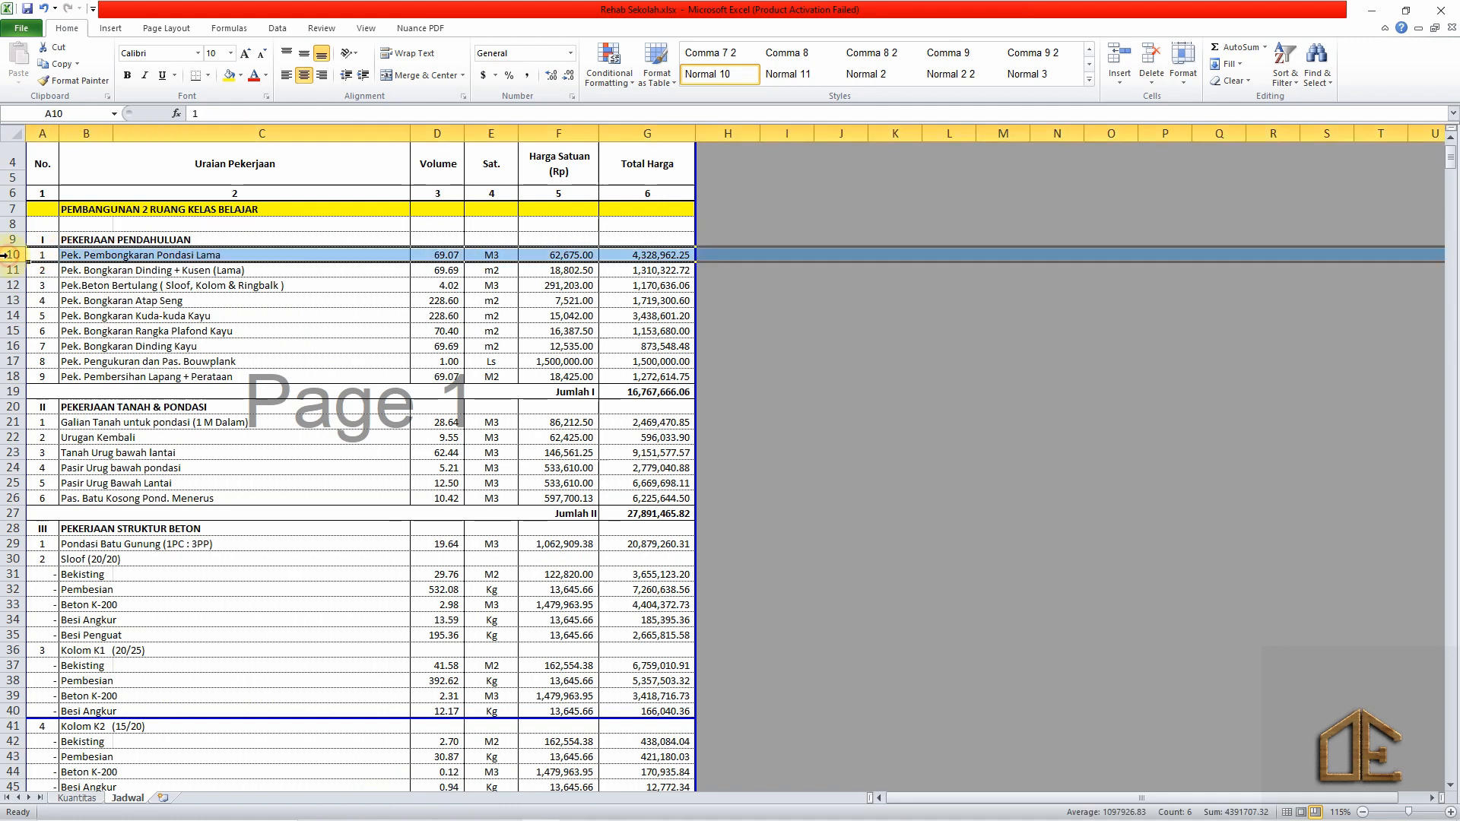
{"action": "left_click", "coordinate": [6, 391], "text": "shift"}
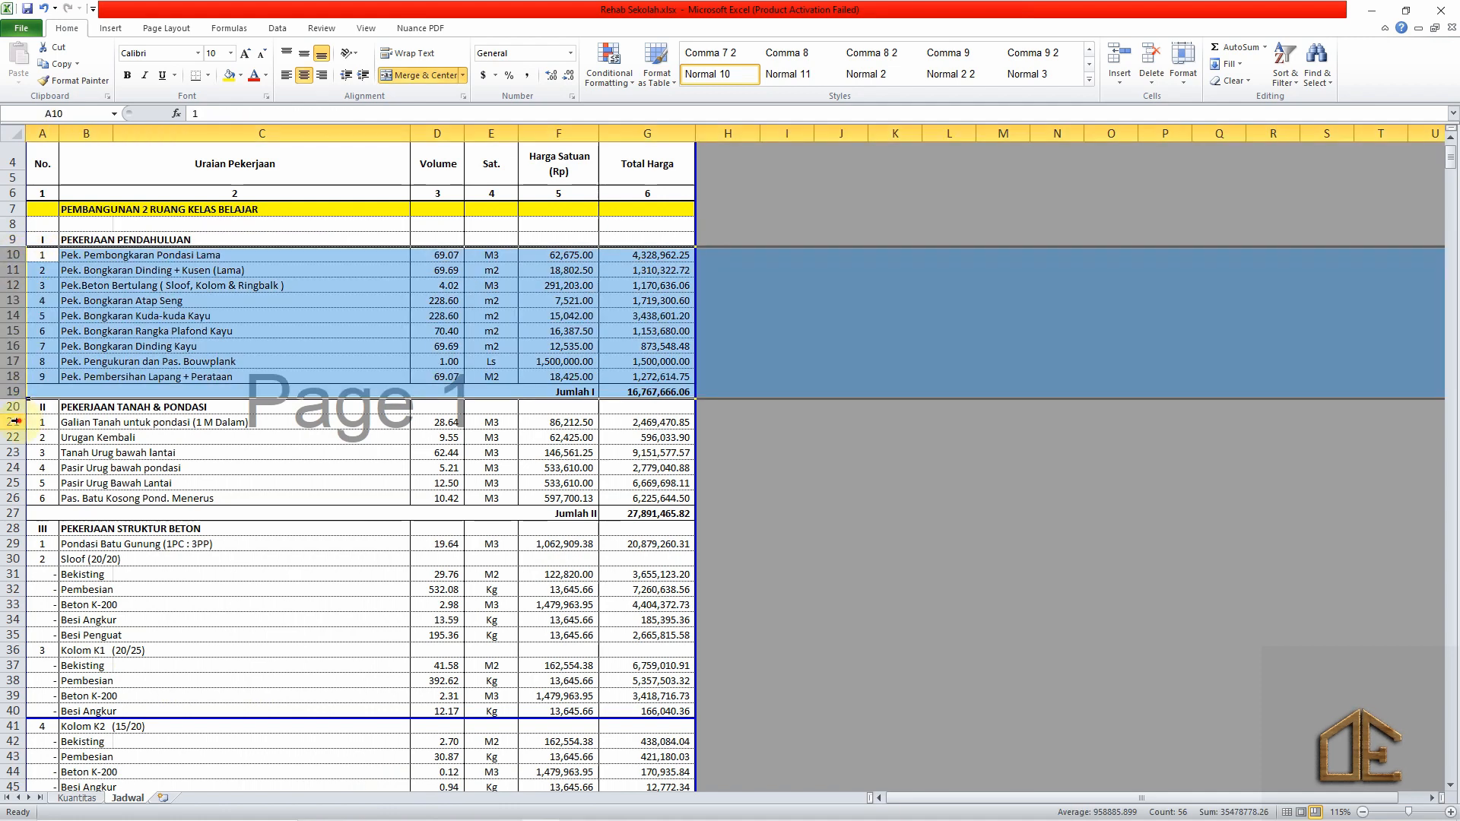
{"action": "left_click", "coordinate": [14, 422], "text": "ctrl"}
{"action": "left_click", "coordinate": [6, 514], "text": "ctrl+shift"}
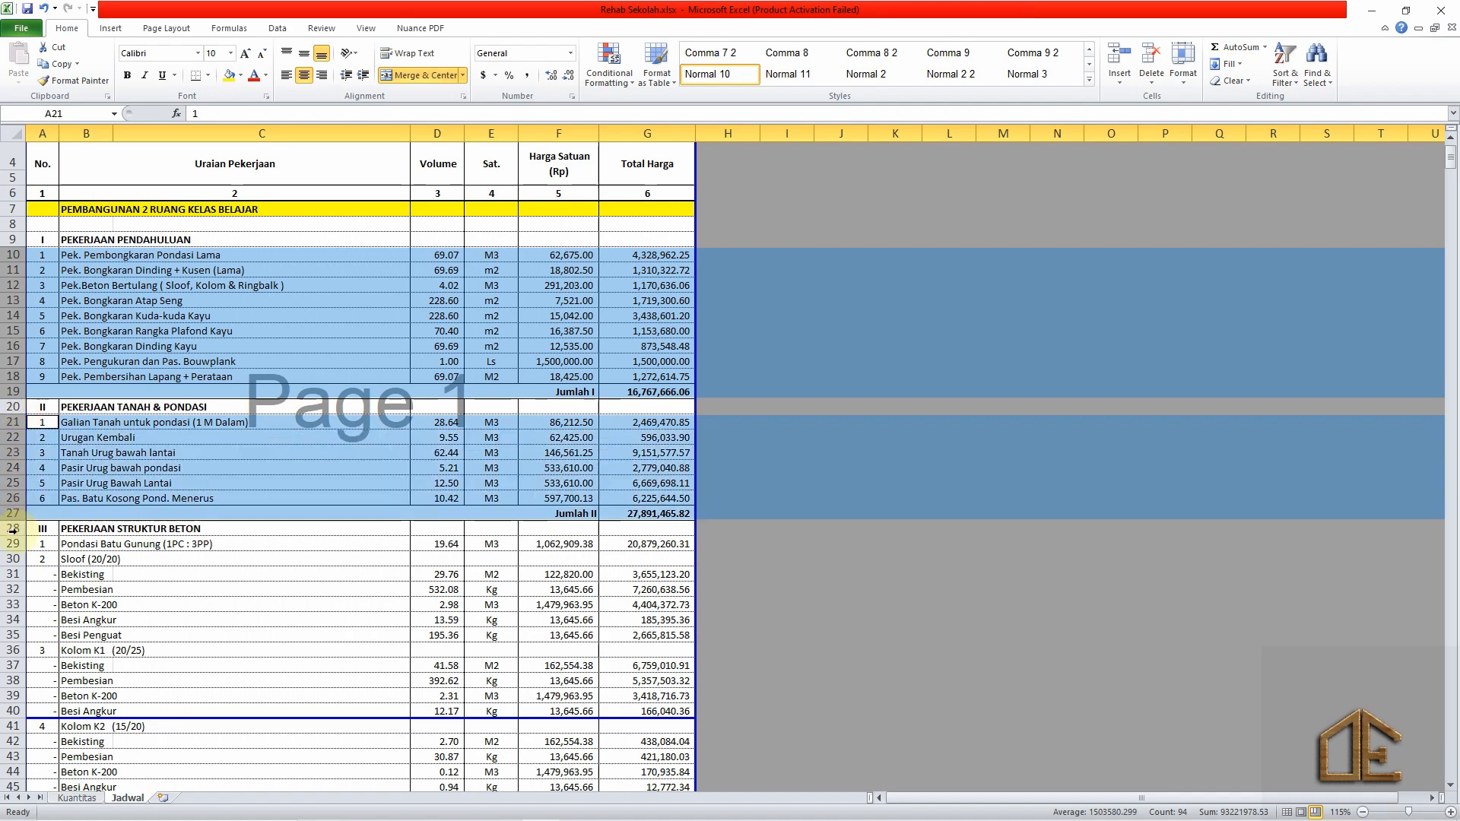
{"action": "left_click", "coordinate": [12, 543], "text": "ctrl"}
{"action": "scroll", "coordinate": [44, 613], "scroll_direction": "down", "scroll_amount": 8}
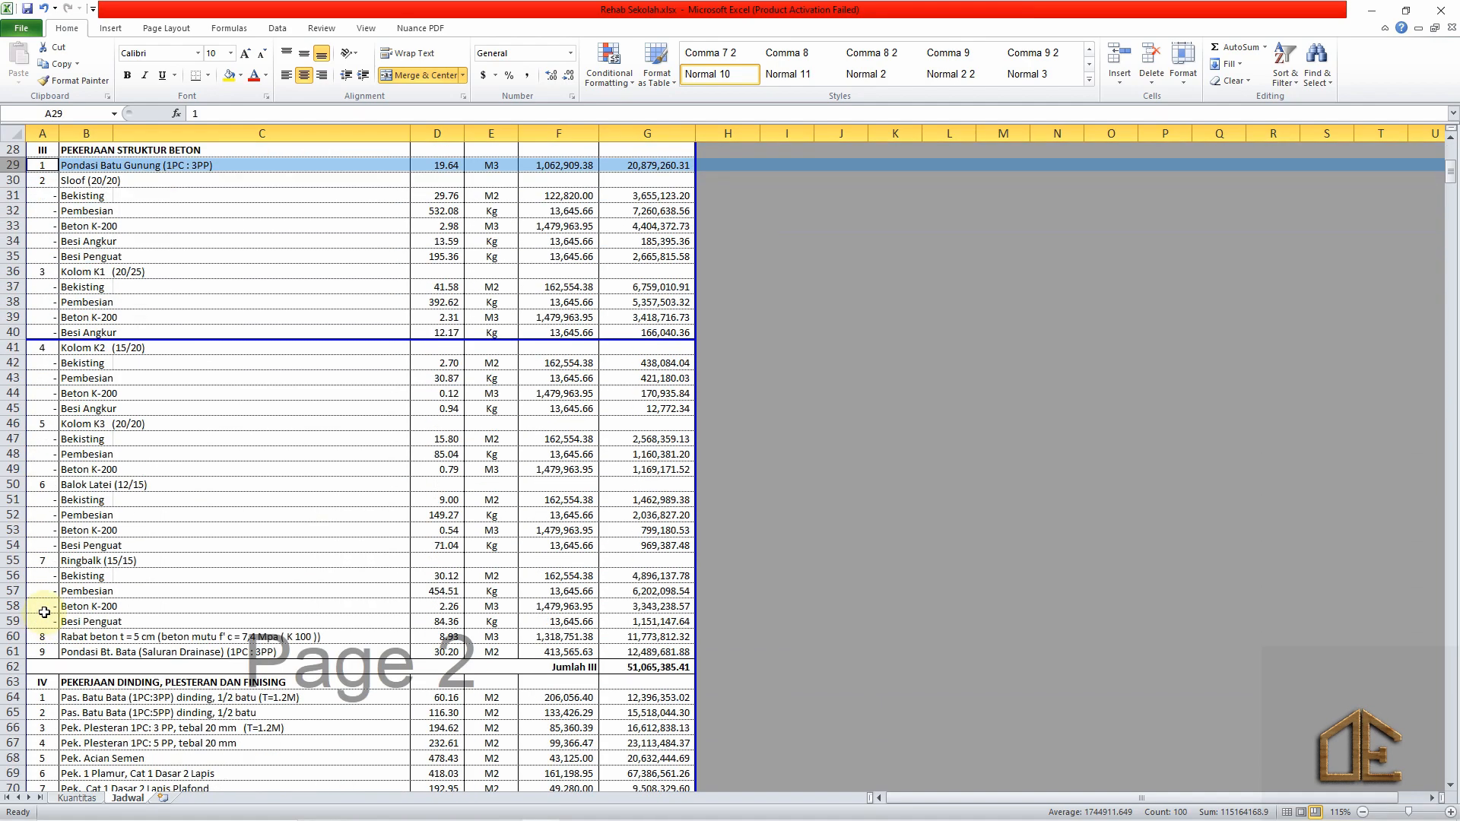
{"action": "left_click", "coordinate": [13, 667], "text": "shift"}
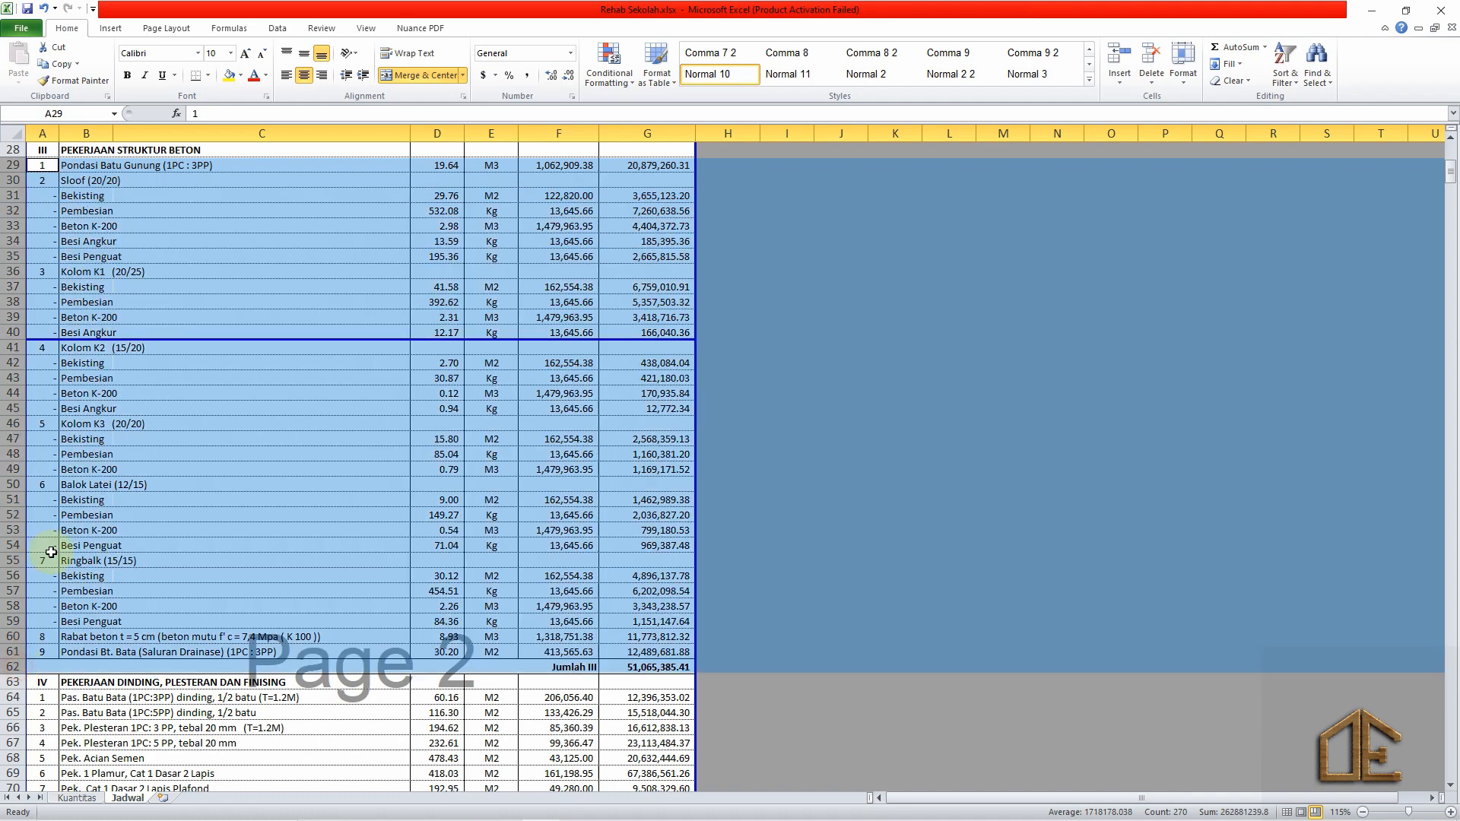
{"action": "right_click", "coordinate": [3, 346]}
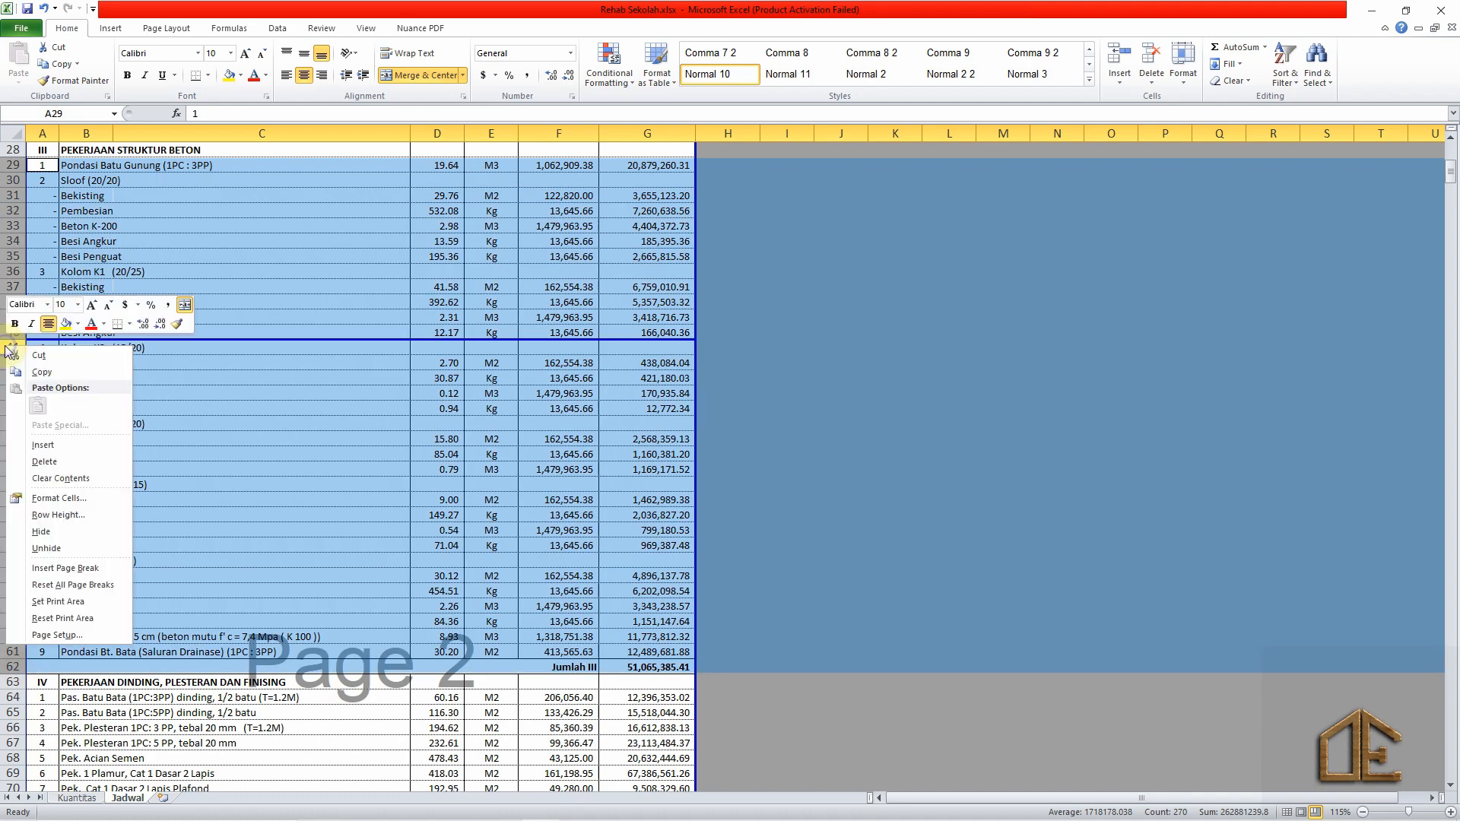
{"action": "left_click", "coordinate": [74, 462]}
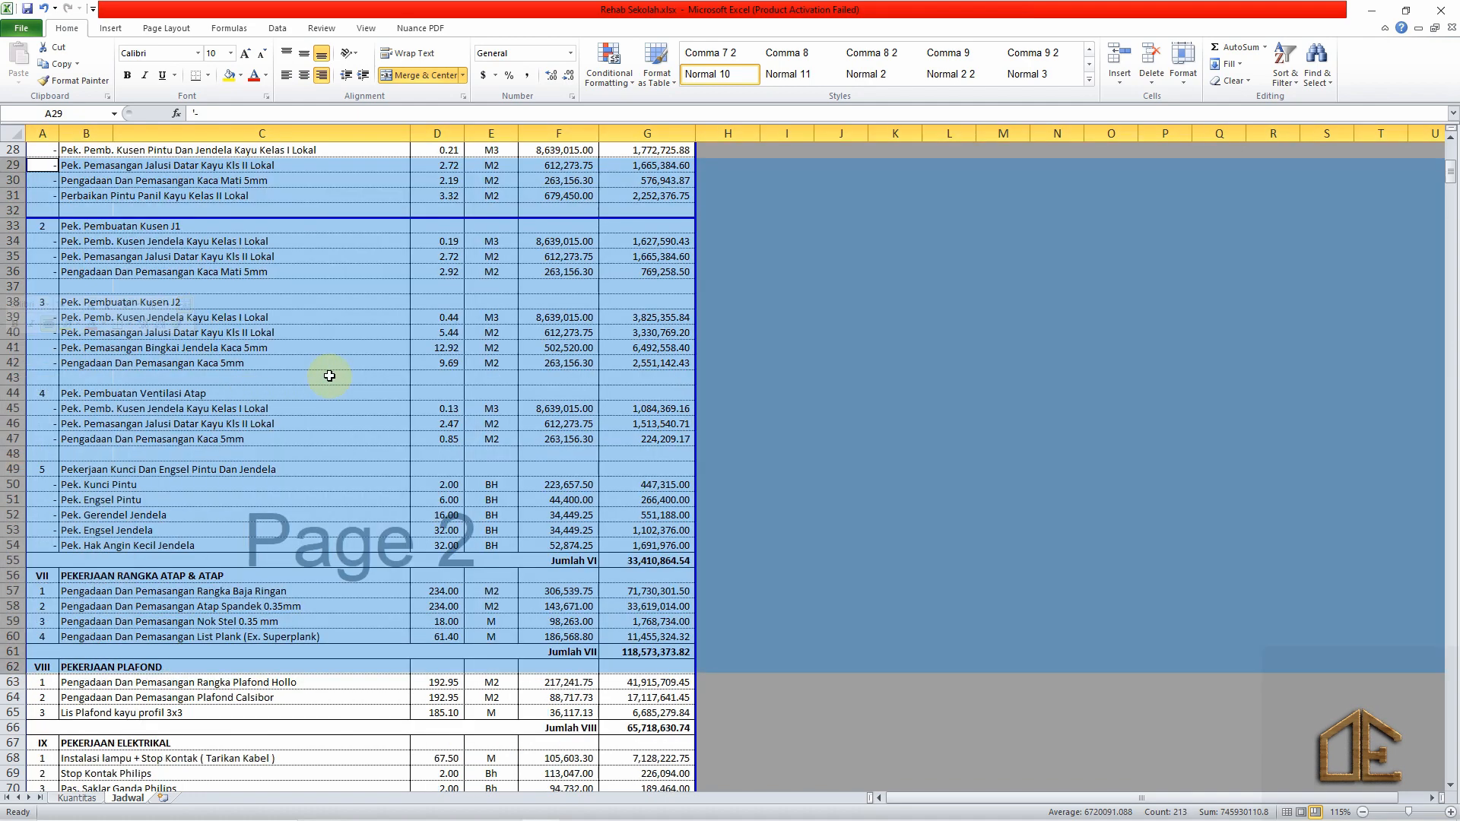
{"action": "scroll", "coordinate": [418, 375], "scroll_direction": "up", "scroll_amount": 9}
{"action": "left_click", "coordinate": [250, 297]}
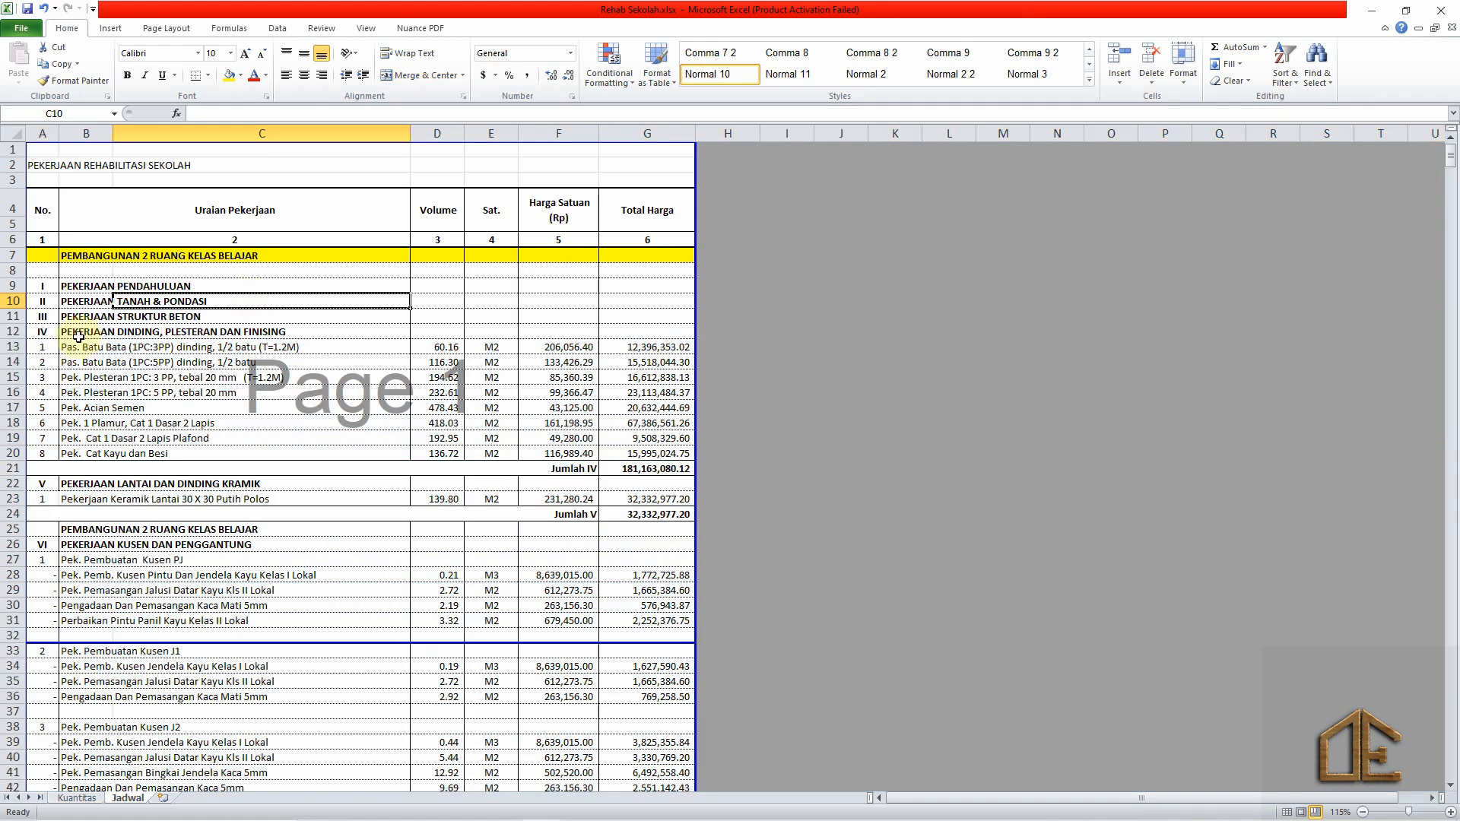
{"action": "left_click", "coordinate": [12, 346]}
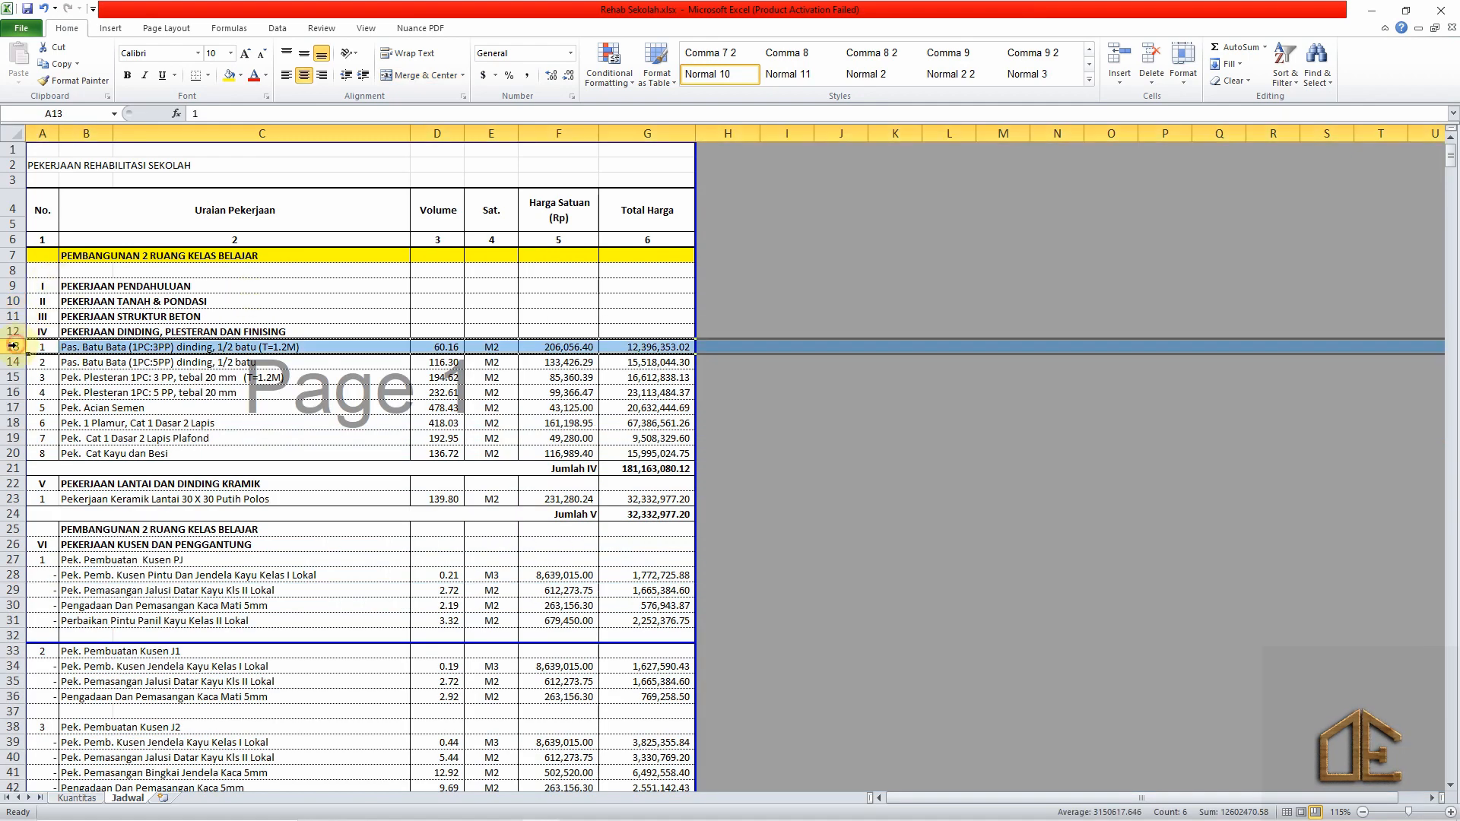
{"action": "left_click", "coordinate": [9, 469], "text": "shift"}
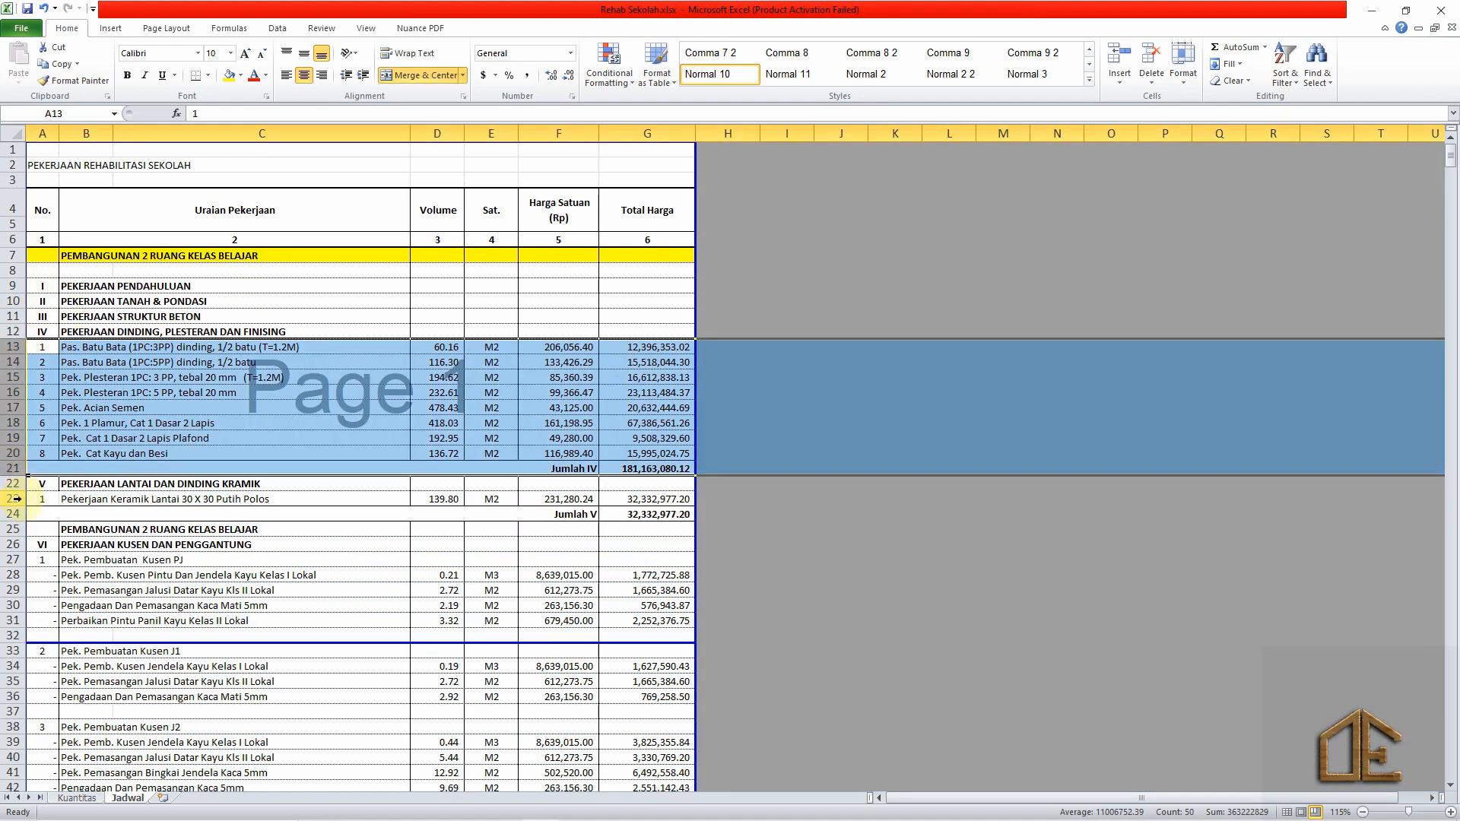
{"action": "left_click", "coordinate": [15, 499], "text": "ctrl"}
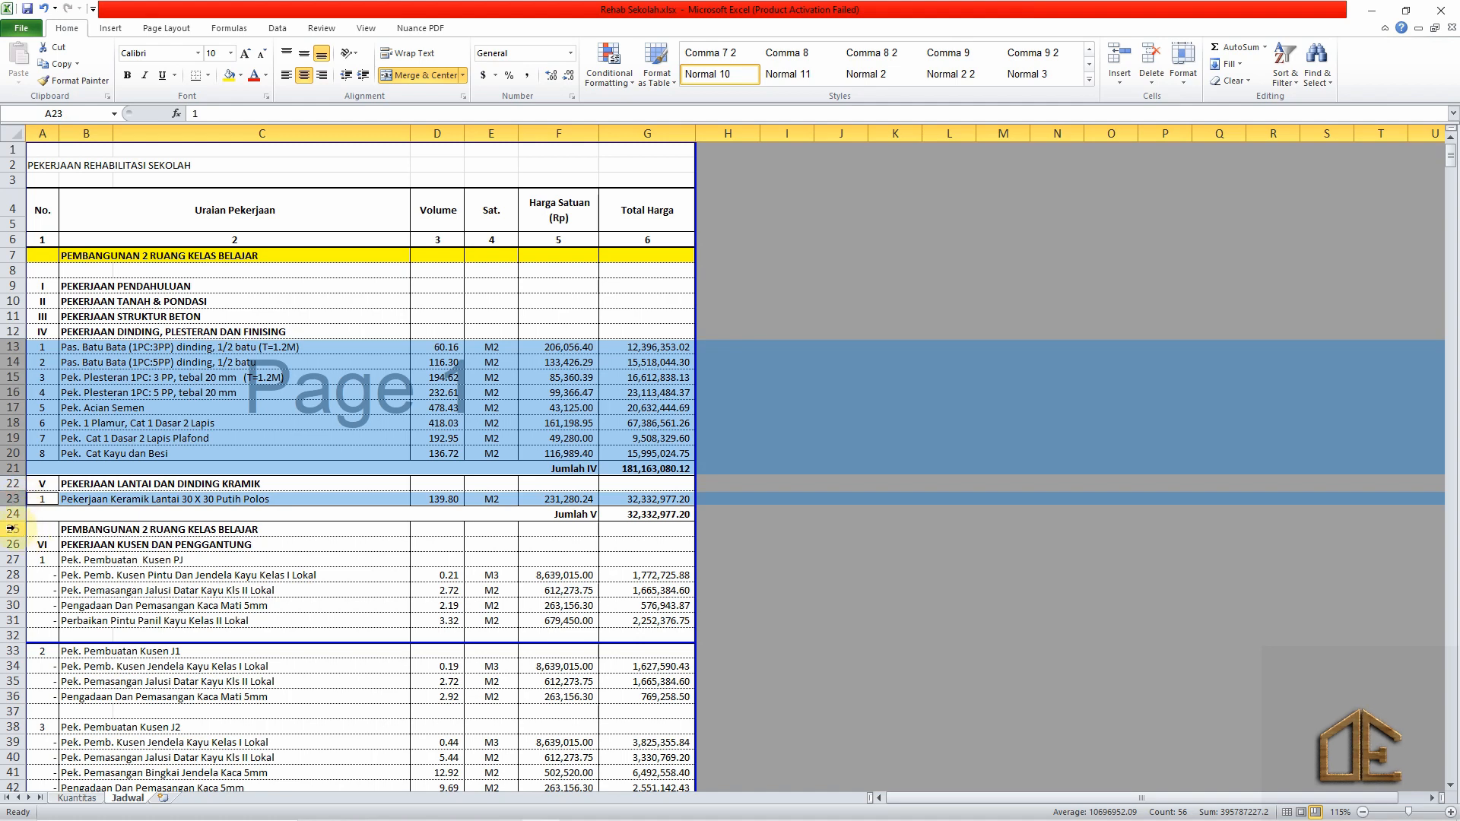
{"action": "left_click", "coordinate": [11, 529]}
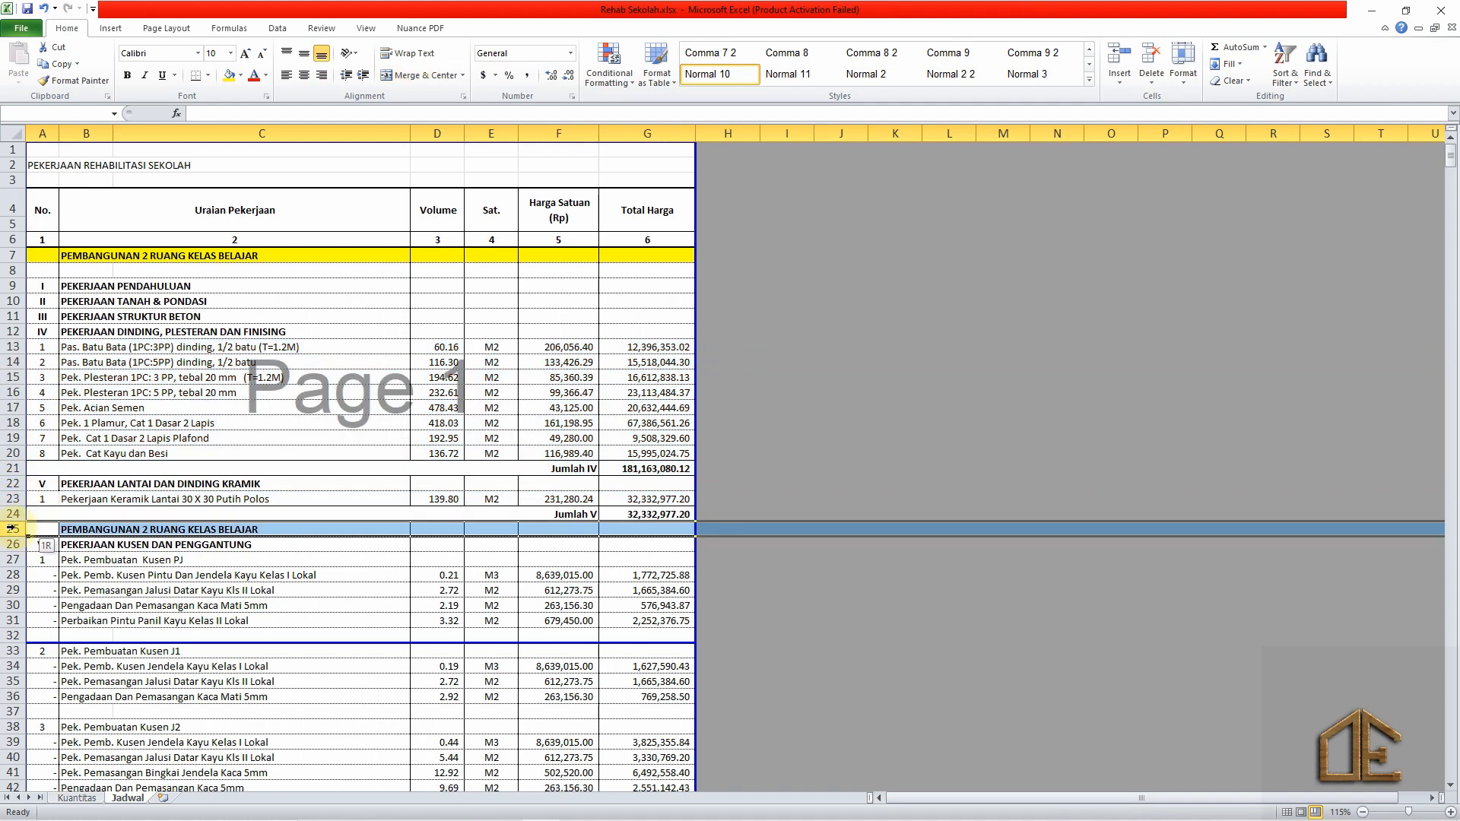
Delete the item and subtotal rows under headings IV and VI to IX, including all of section V and the repeated building heading in row 25.
{"action": "left_click", "coordinate": [6, 347]}
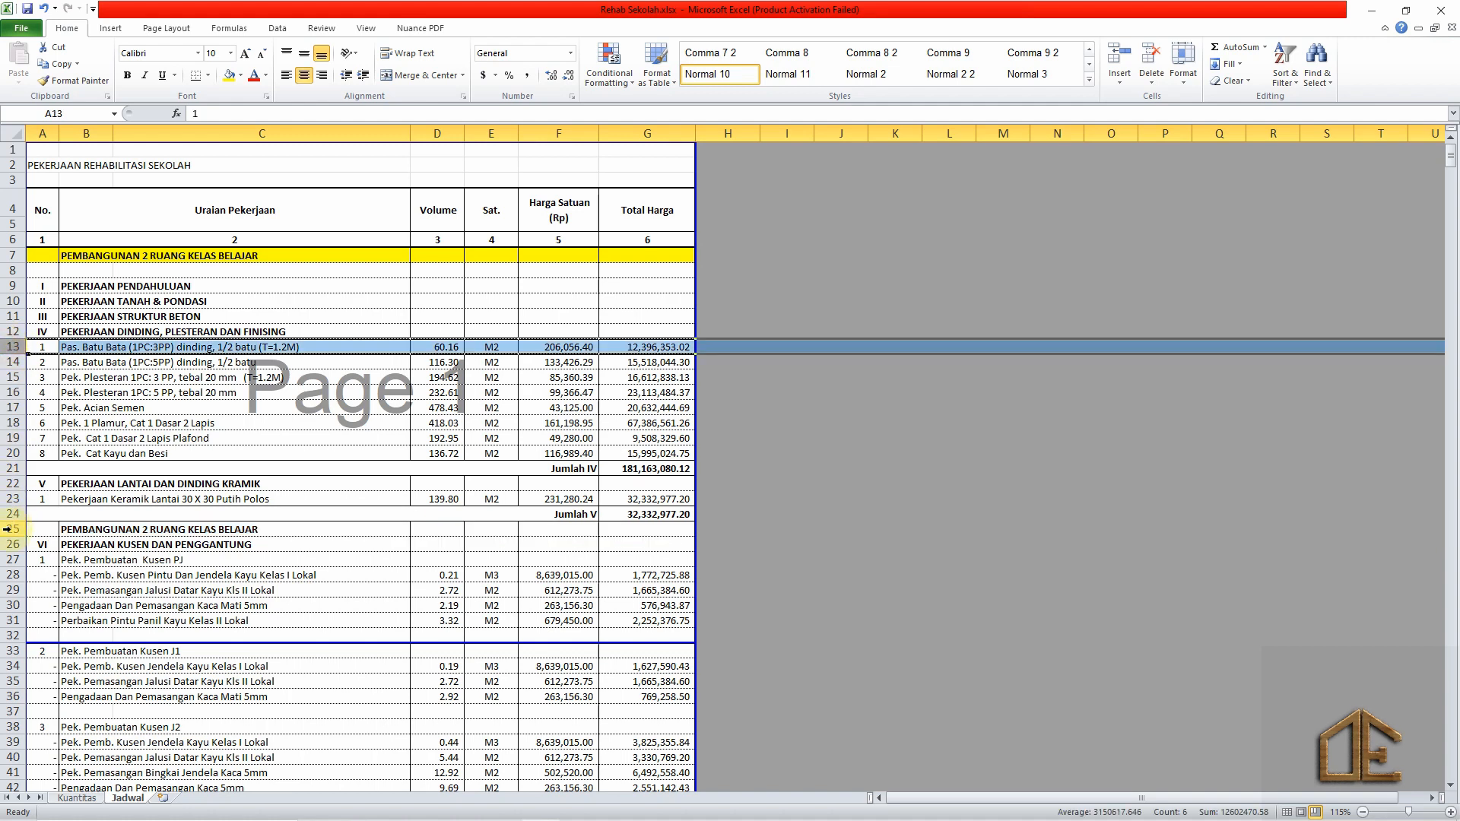
{"action": "left_click", "coordinate": [6, 529], "text": "shift"}
{"action": "left_click", "coordinate": [10, 560], "text": "ctrl"}
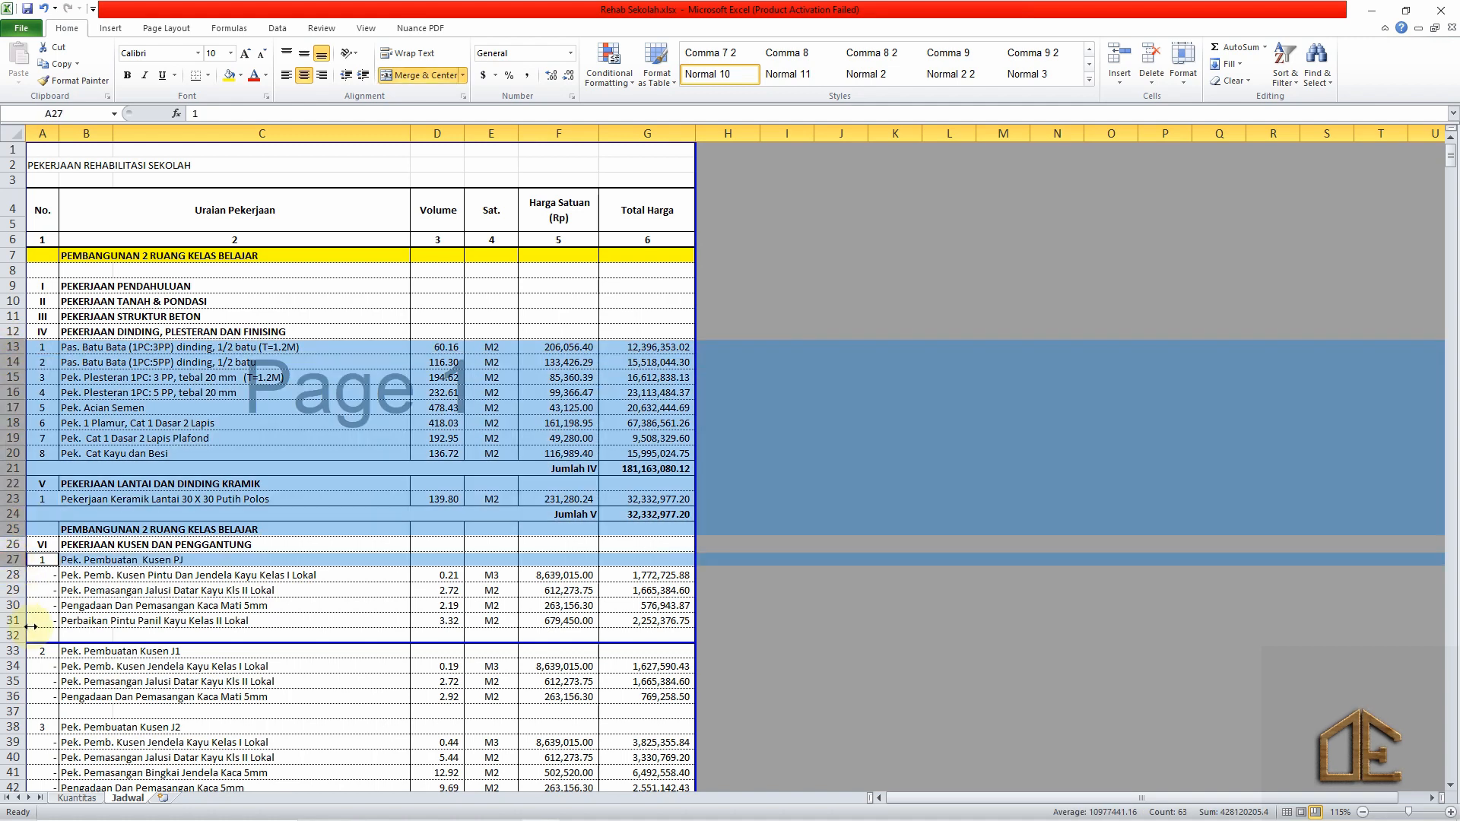
{"action": "scroll", "coordinate": [68, 551], "scroll_direction": "down", "scroll_amount": 10}
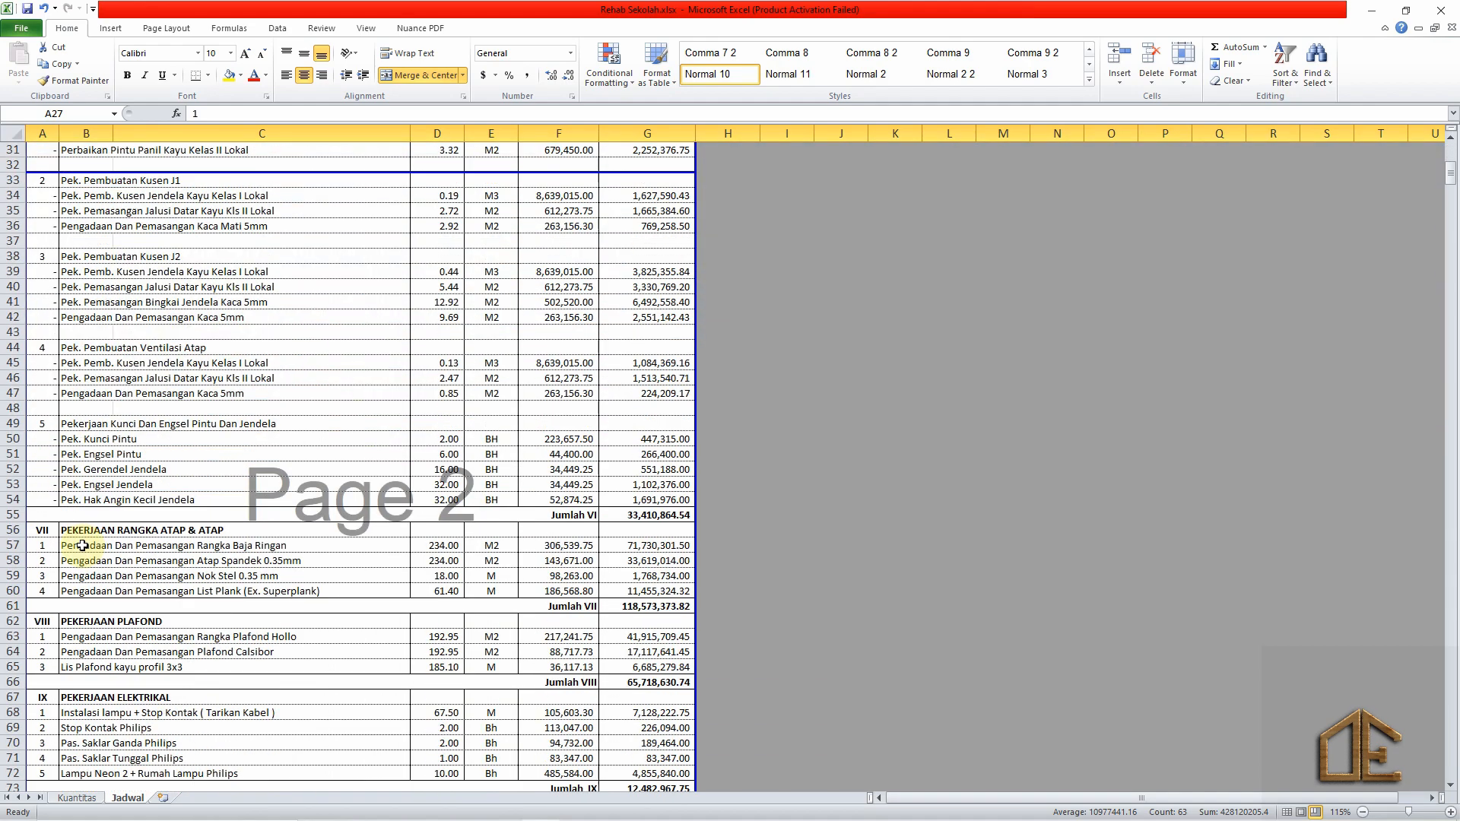
{"action": "left_click", "coordinate": [4, 514], "text": "shift"}
{"action": "left_click", "coordinate": [9, 545], "text": "ctrl"}
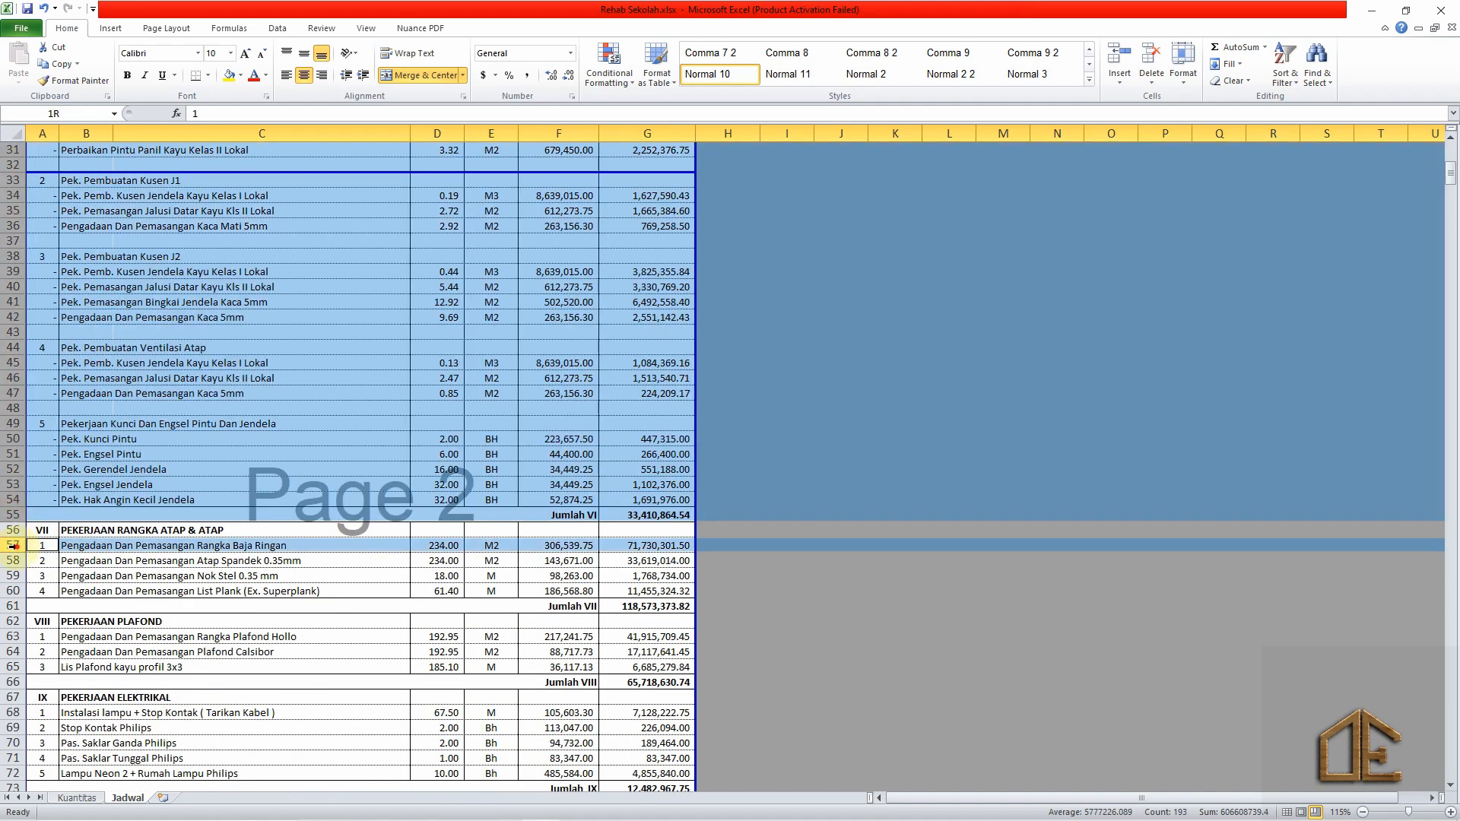
{"action": "left_click", "coordinate": [10, 606], "text": "shift"}
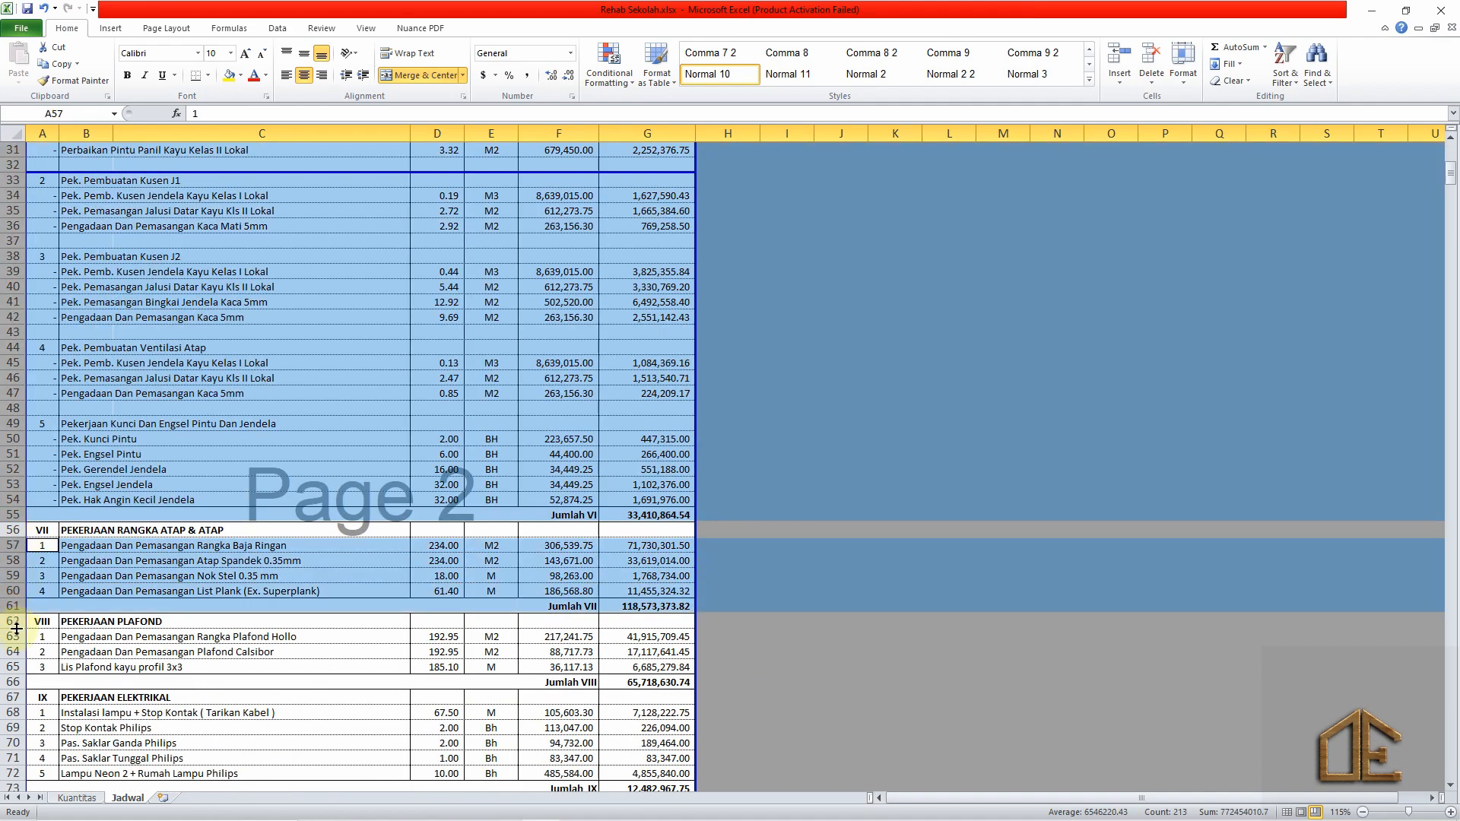
{"action": "left_click", "coordinate": [13, 636], "text": "ctrl"}
{"action": "scroll", "coordinate": [13, 548], "scroll_direction": "down", "scroll_amount": 5}
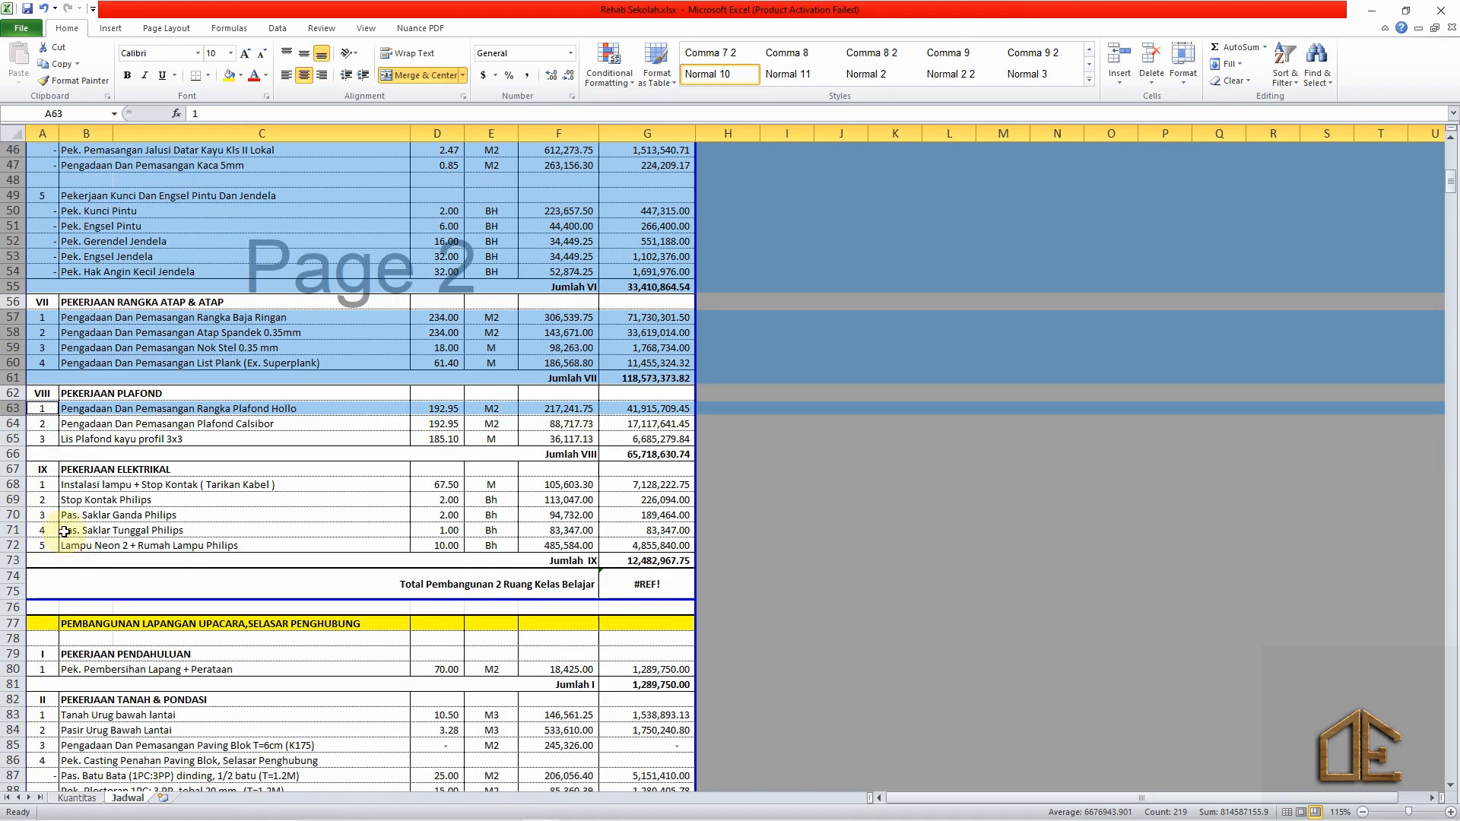
{"action": "left_click_drag", "start_coordinate": [11, 449], "coordinate": [11, 449]}
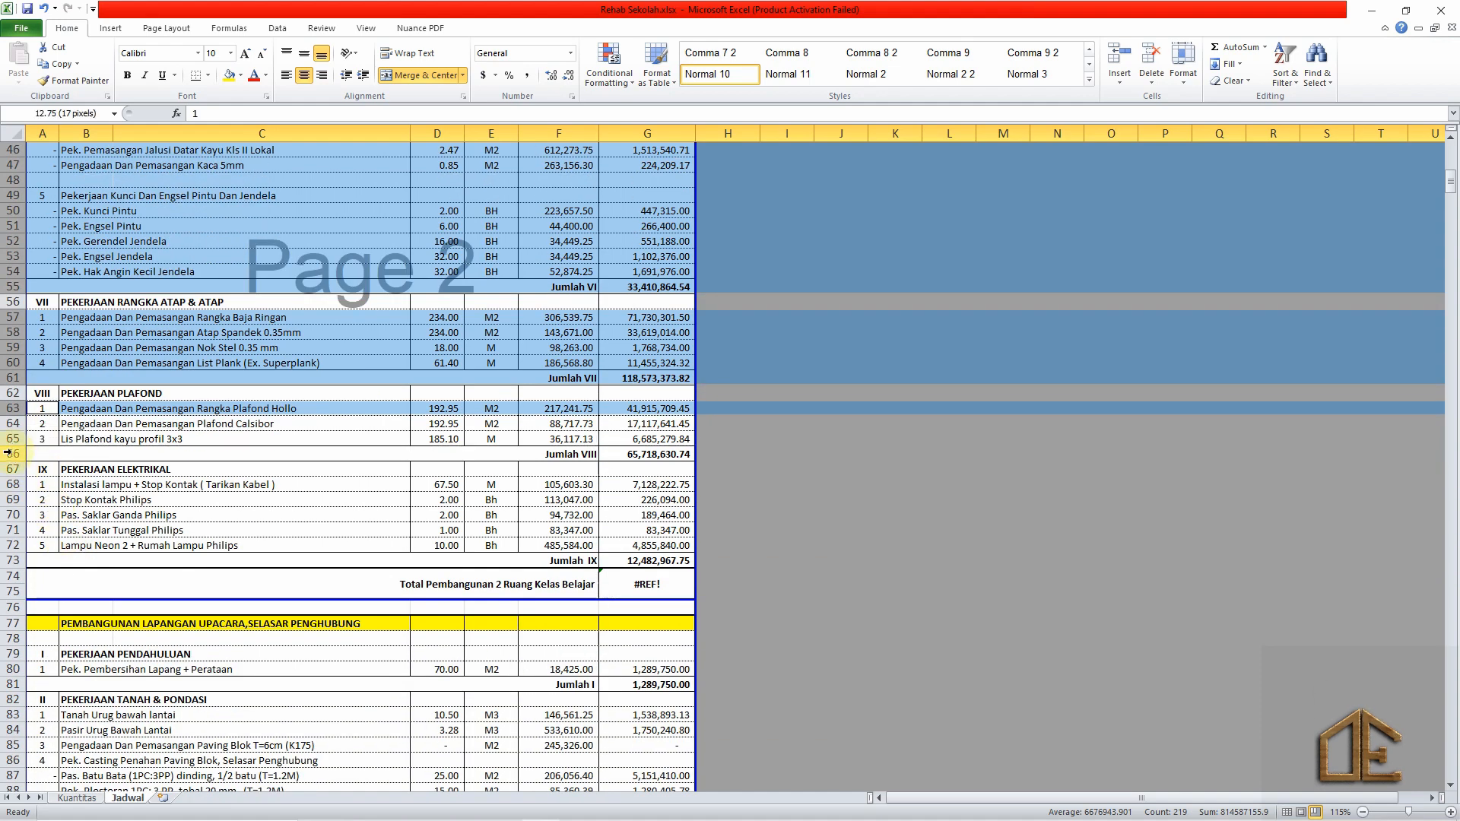
{"action": "left_click", "coordinate": [8, 453], "text": "shift"}
{"action": "left_click", "coordinate": [10, 484], "text": "ctrl"}
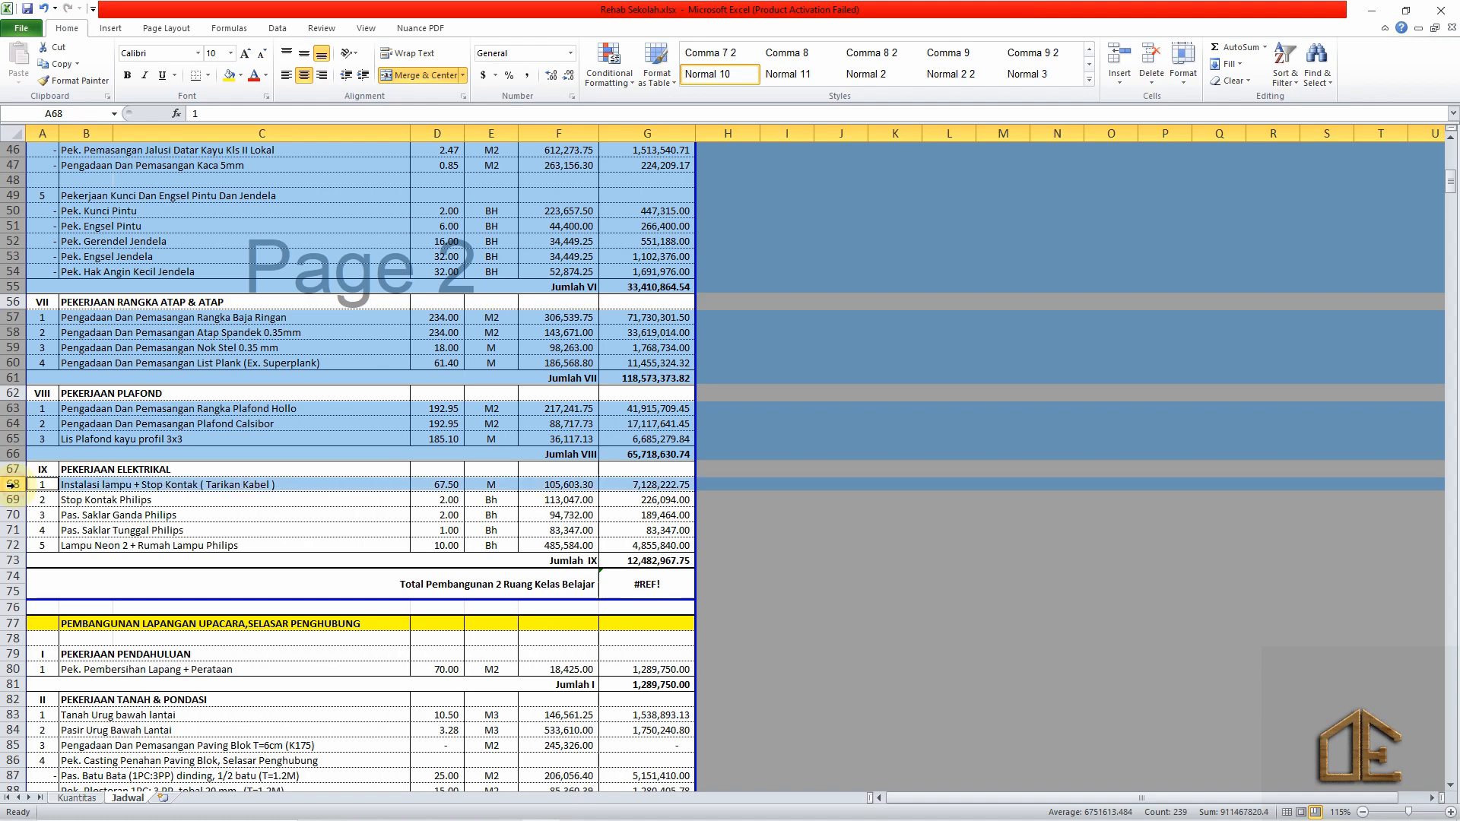
{"action": "left_click", "coordinate": [9, 561], "text": "shift"}
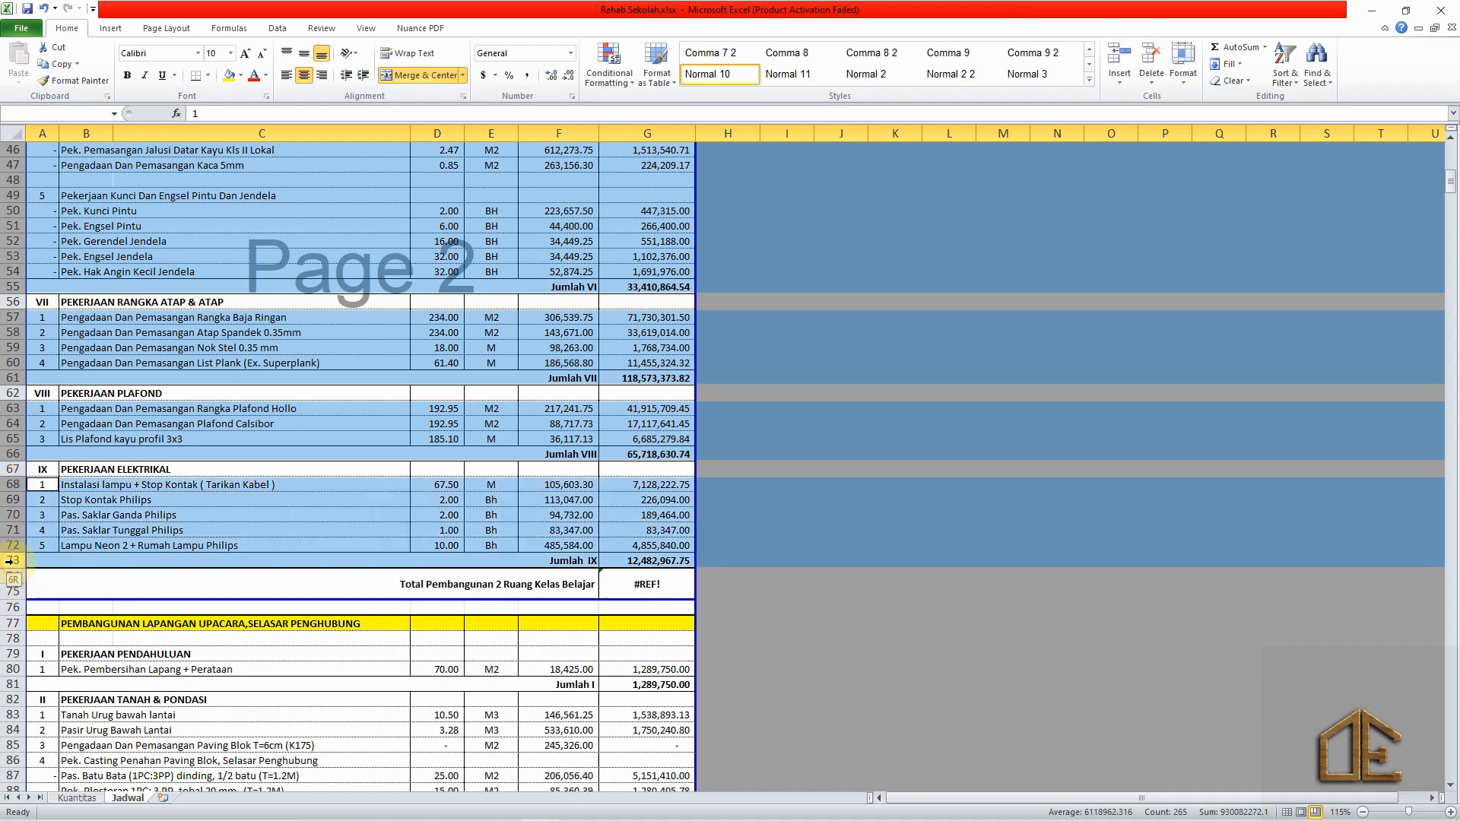
{"action": "right_click", "coordinate": [9, 561]}
{"action": "left_click", "coordinate": [61, 382]}
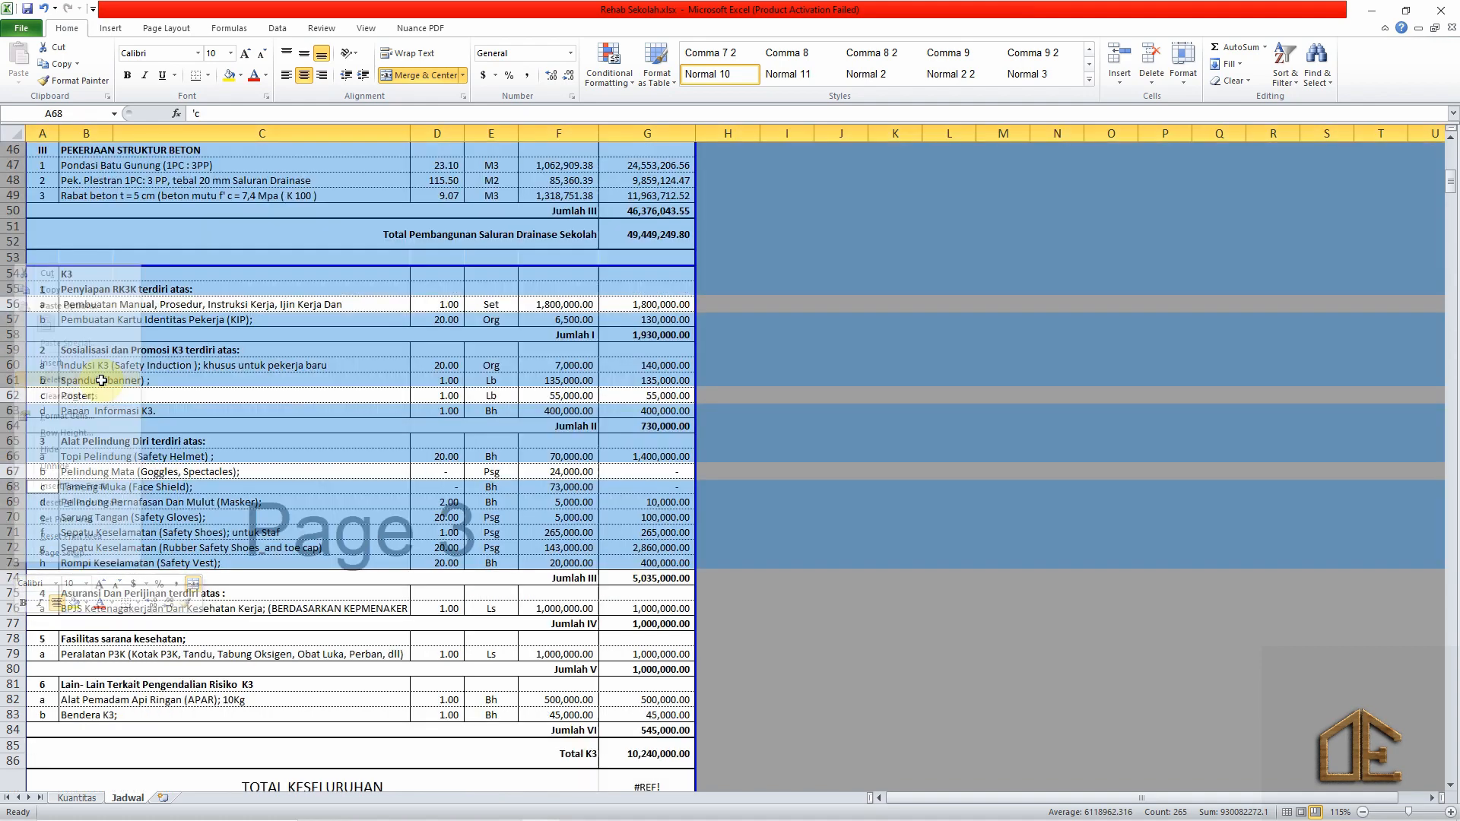
{"action": "scroll", "coordinate": [272, 375], "scroll_direction": "up", "scroll_amount": 1}
{"action": "scroll", "coordinate": [272, 376], "scroll_direction": "up", "scroll_amount": 14}
{"action": "left_click", "coordinate": [236, 362]}
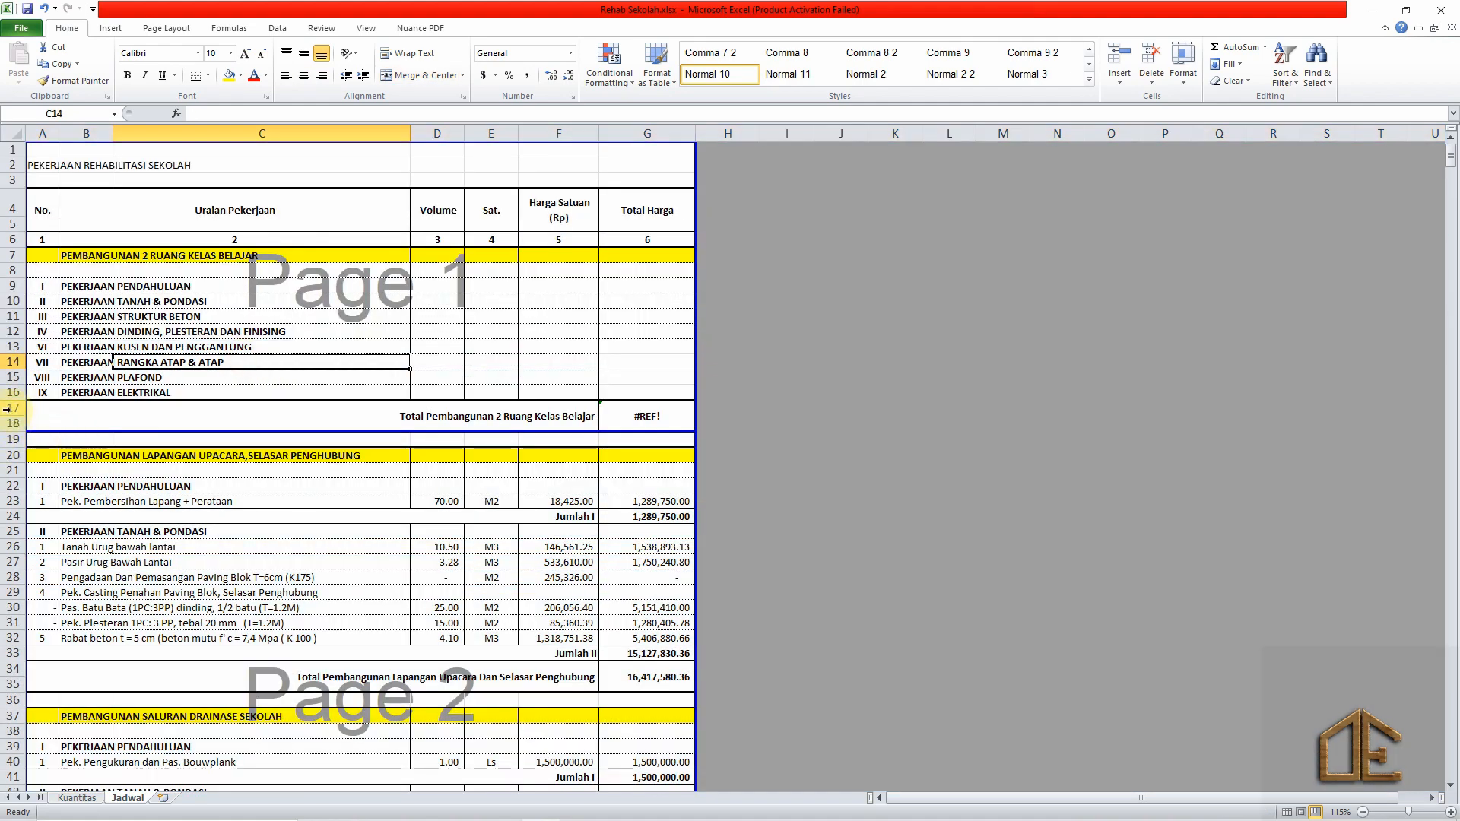
Delete rows 17 to 19 holding the Total Pembangunan 2 Ruang Kelas Belajar line and the blank row below it.
{"action": "left_click_drag", "start_coordinate": [6, 410], "coordinate": [12, 456]}
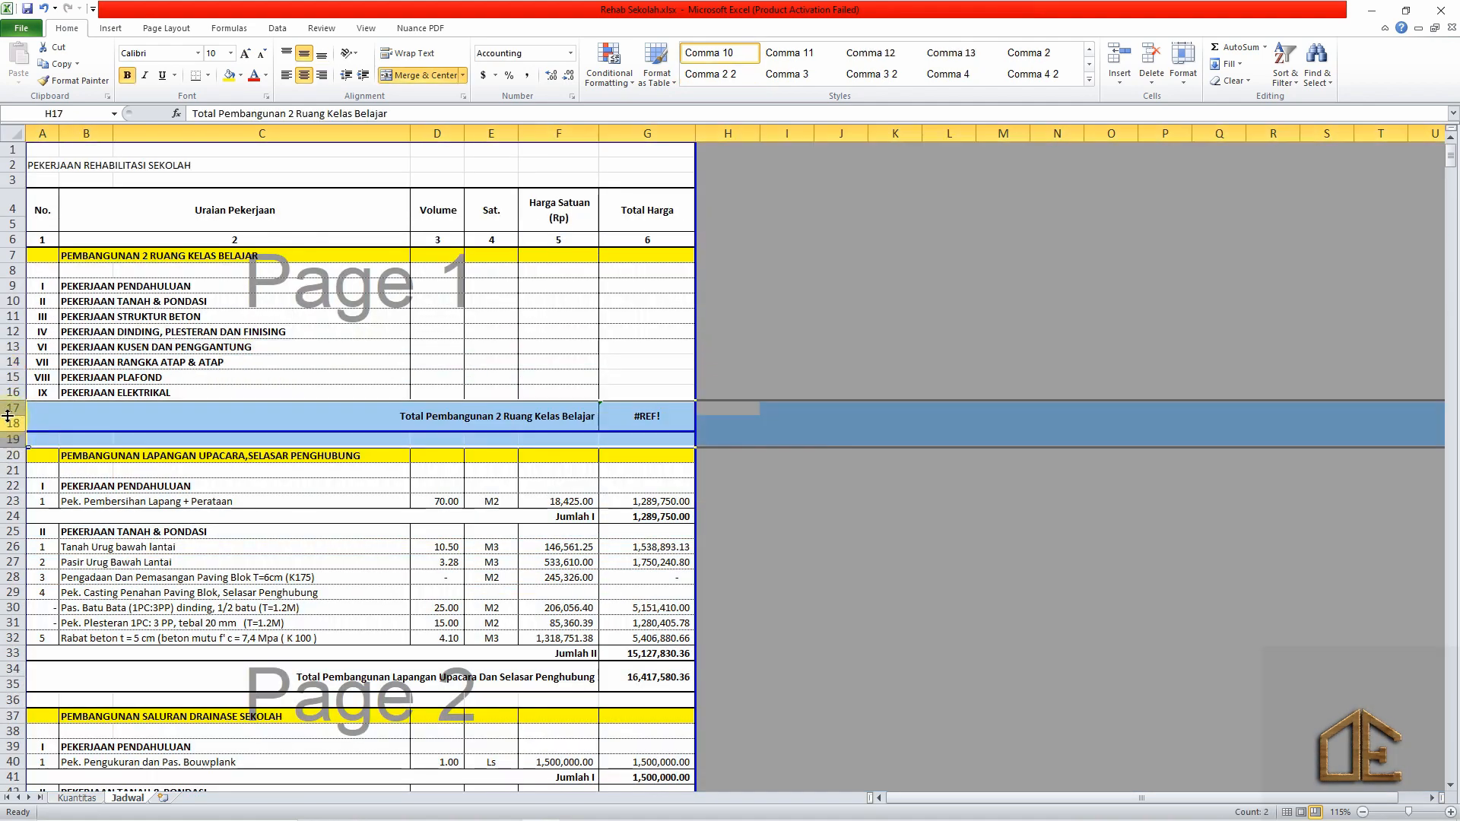
{"action": "right_click", "coordinate": [7, 410]}
{"action": "left_click", "coordinate": [84, 531]}
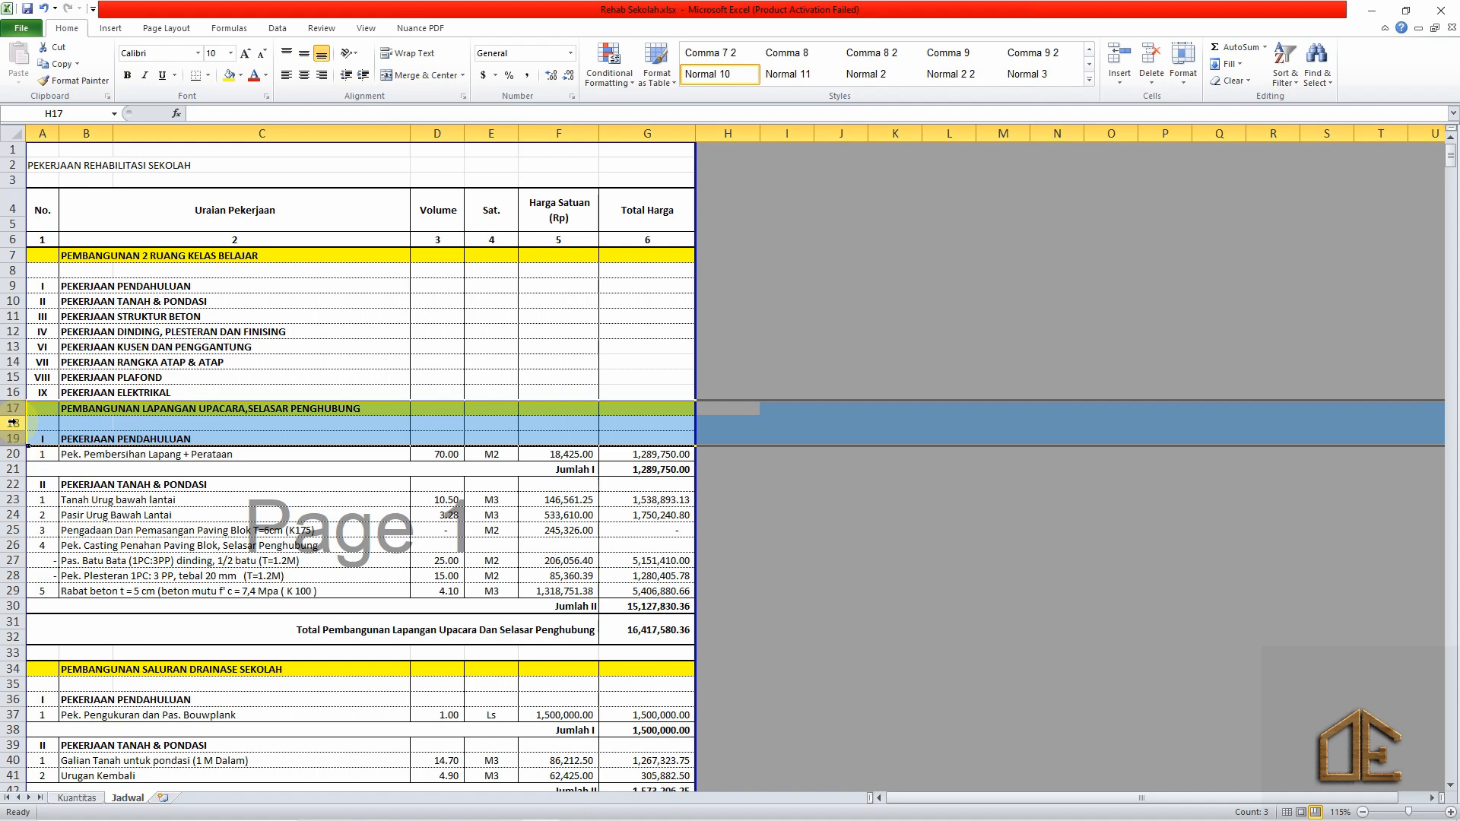
Delete the item, subtotal and total rows of Pembangunan Lapangan Upacara, Selasar Penghubung, keeping headings I and II.
{"action": "left_click", "coordinate": [13, 423]}
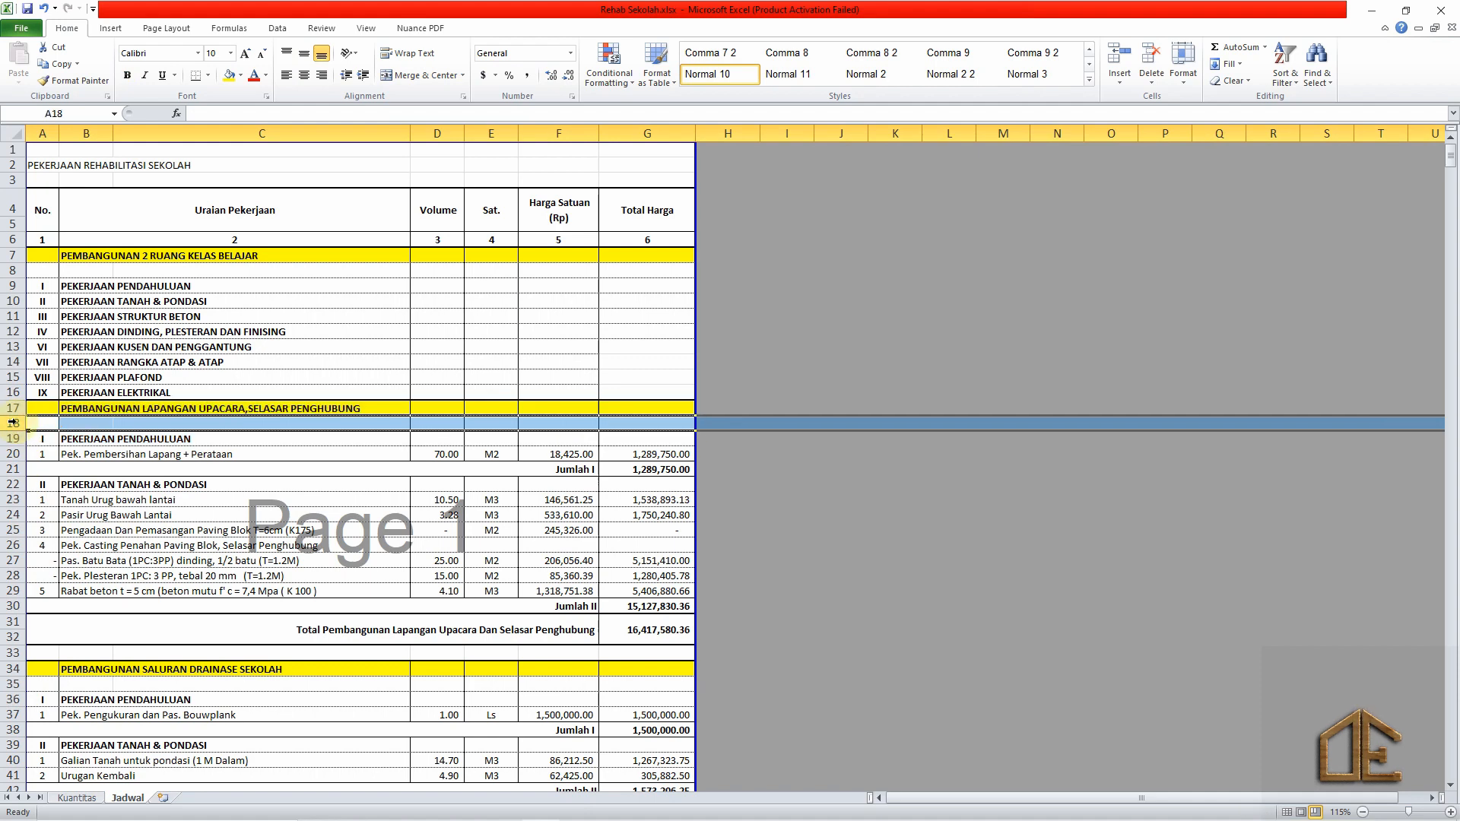
{"action": "left_click", "coordinate": [78, 470]}
{"action": "left_click_drag", "start_coordinate": [13, 454], "coordinate": [12, 608]}
{"action": "right_click", "coordinate": [7, 455]}
{"action": "left_click", "coordinate": [70, 576]}
{"action": "left_click", "coordinate": [7, 470]}
{"action": "right_click", "coordinate": [14, 469]}
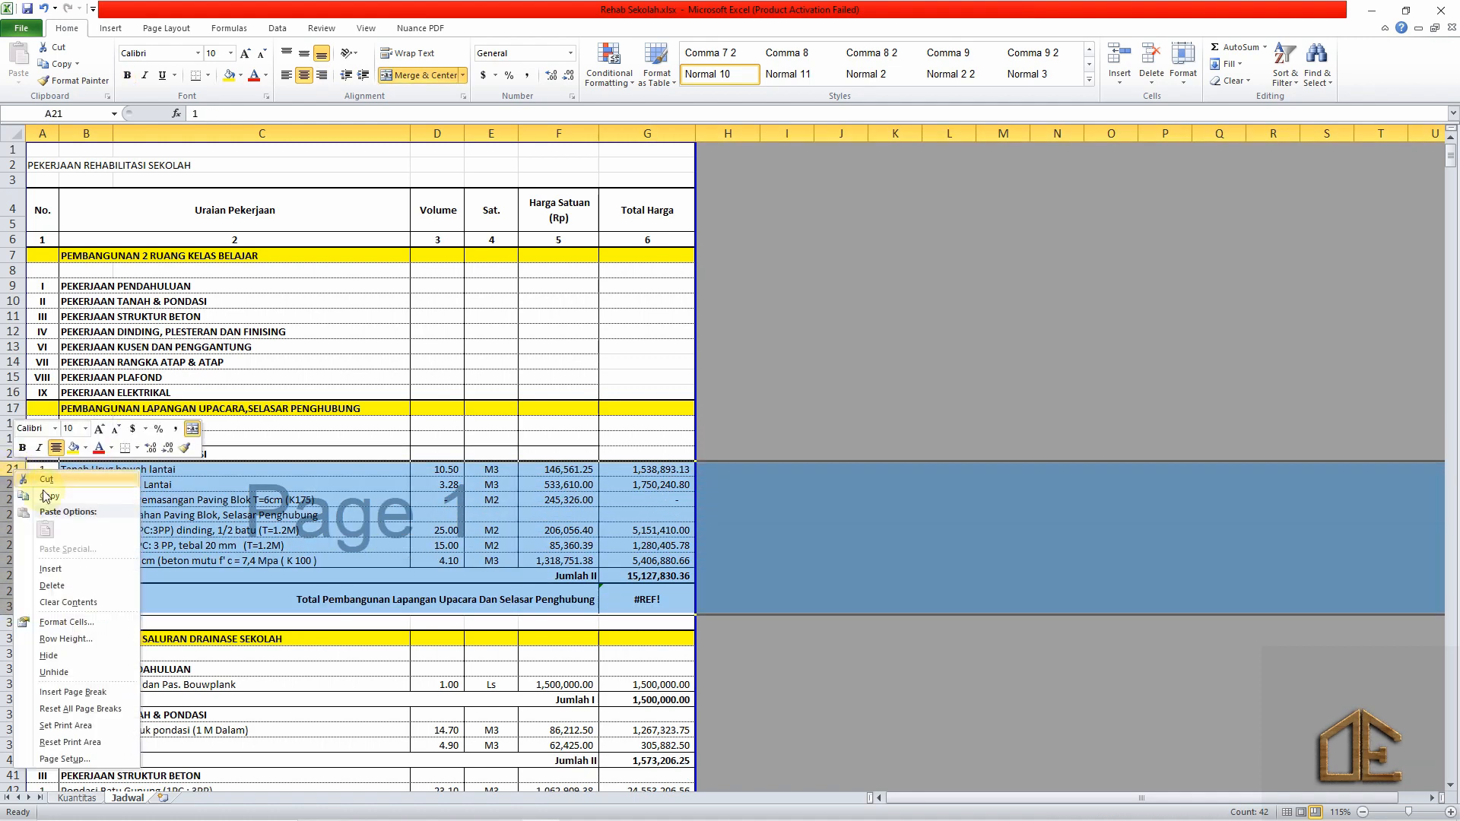
{"action": "left_click", "coordinate": [67, 586]}
Delete the blank row under the Pembangunan Saluran Drainase Sekolah heading, plus its Jumlah I, section II and III detail, and total rows.
{"action": "scroll", "coordinate": [102, 444], "scroll_direction": "down", "scroll_amount": 2}
{"action": "left_click", "coordinate": [125, 382]}
{"action": "right_click", "coordinate": [13, 396]}
{"action": "left_click", "coordinate": [69, 513]}
{"action": "left_click", "coordinate": [13, 427]}
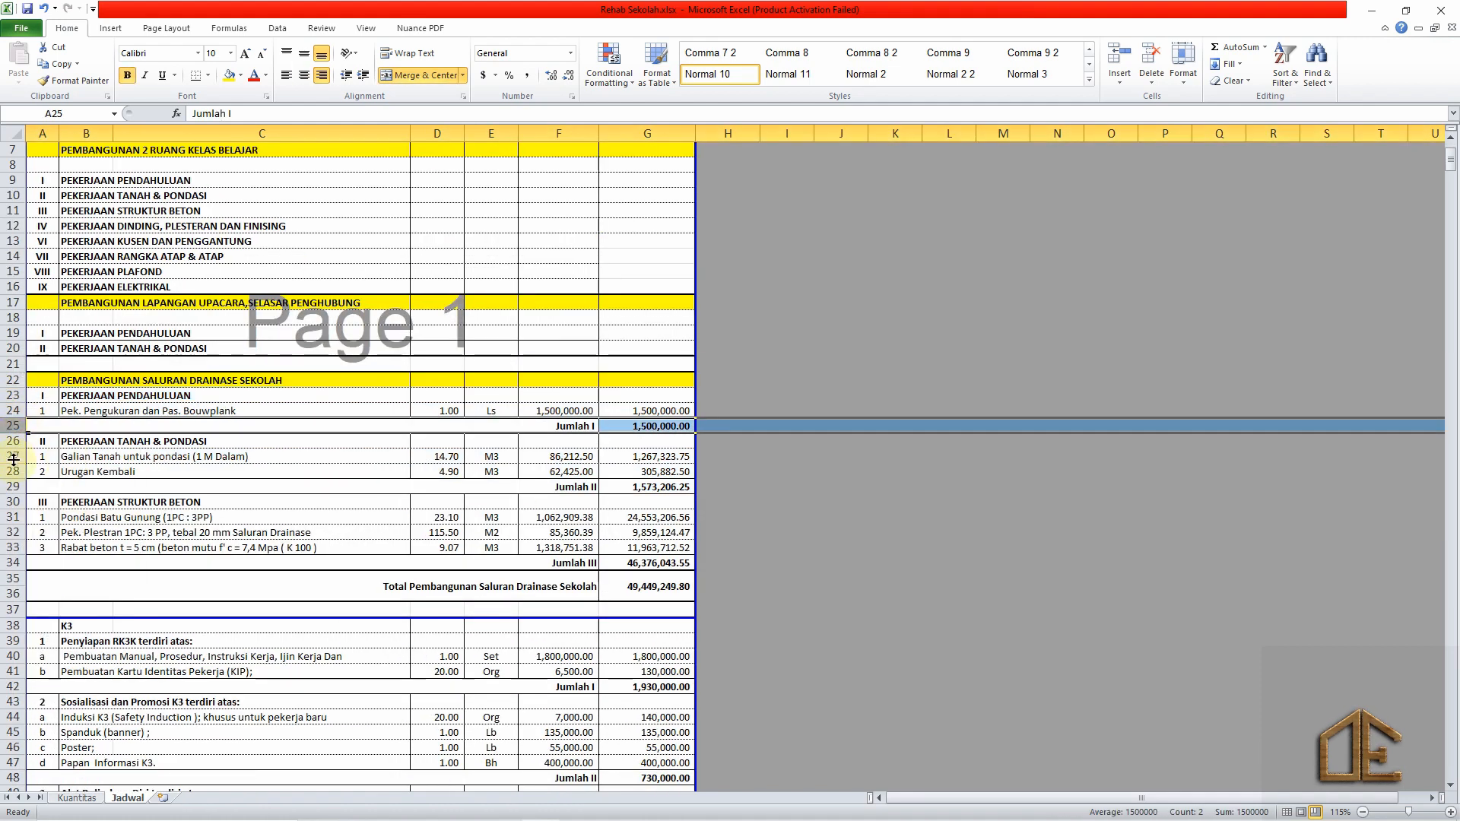
{"action": "left_click_drag", "start_coordinate": [13, 458], "coordinate": [13, 595], "text": "ctrl"}
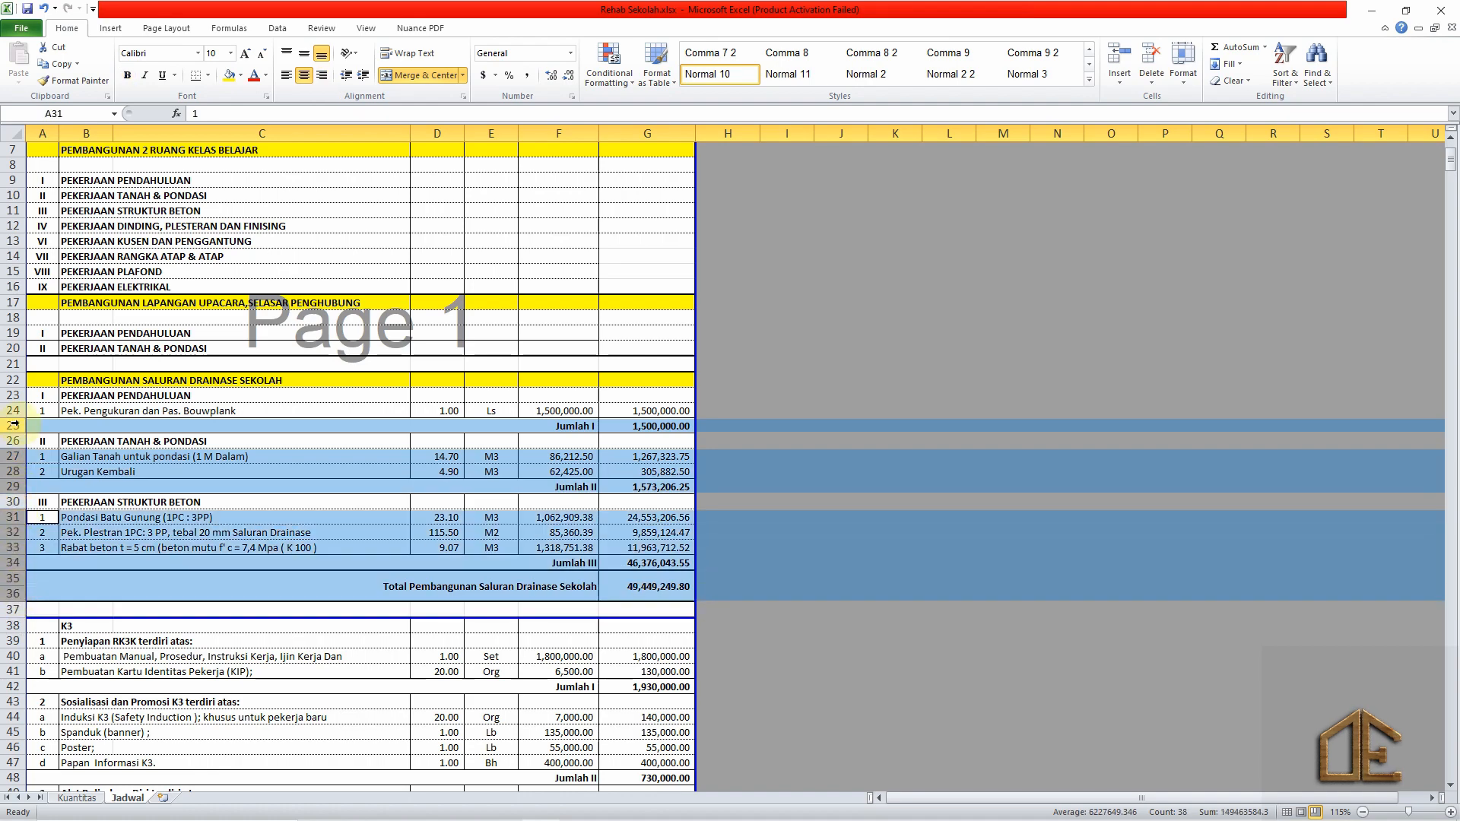
{"action": "right_click", "coordinate": [13, 424]}
{"action": "left_click", "coordinate": [72, 540]}
Delete the K3 detail rows 29 to 57, from Penyiapan RK3K through Bendera K3.
{"action": "scroll", "coordinate": [61, 517], "scroll_direction": "down", "scroll_amount": 2}
{"action": "left_click", "coordinate": [13, 394]}
{"action": "scroll", "coordinate": [54, 587], "scroll_direction": "down", "scroll_amount": 5}
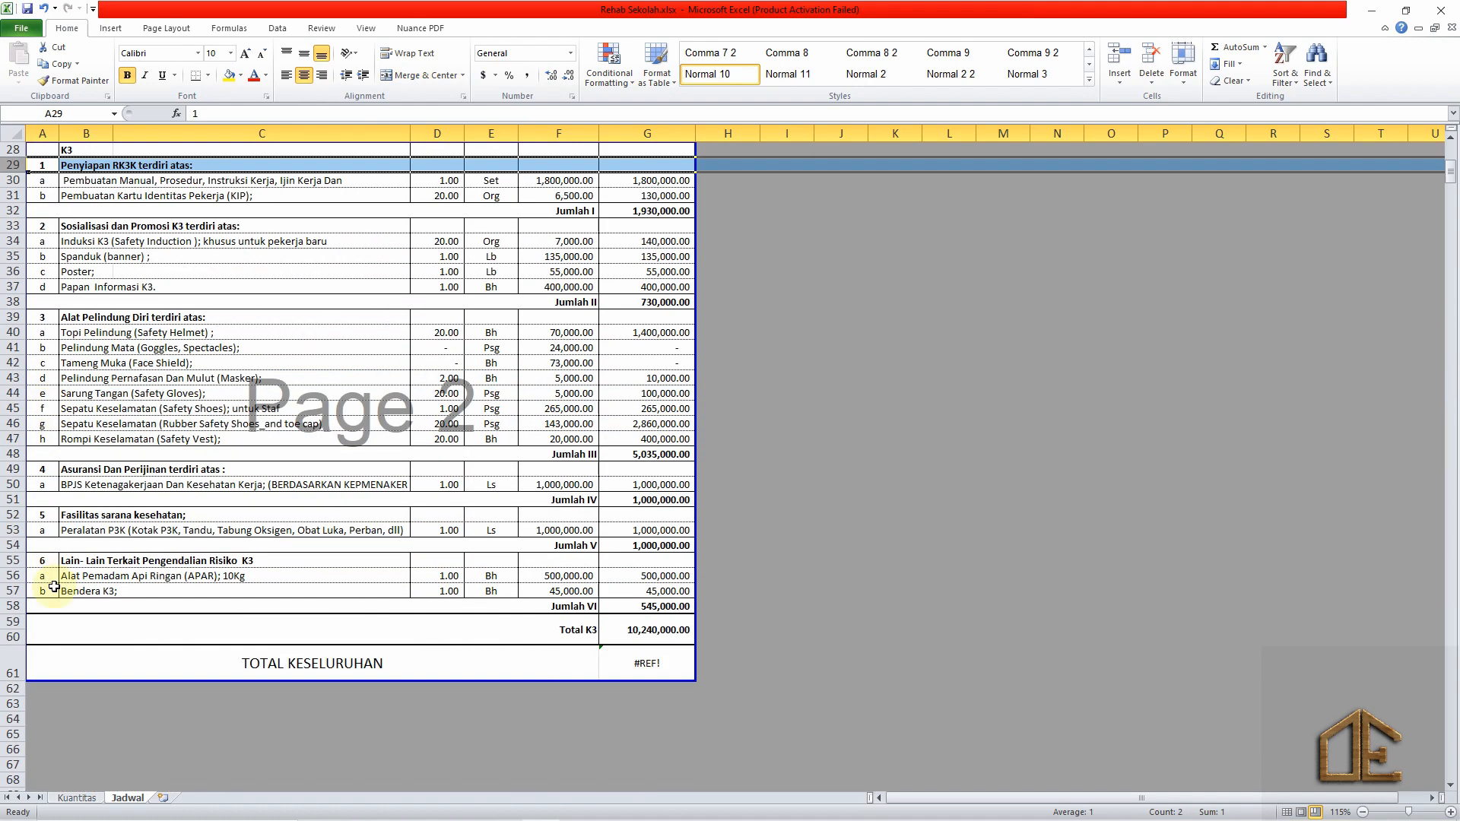
{"action": "left_click", "coordinate": [12, 590], "text": "shift"}
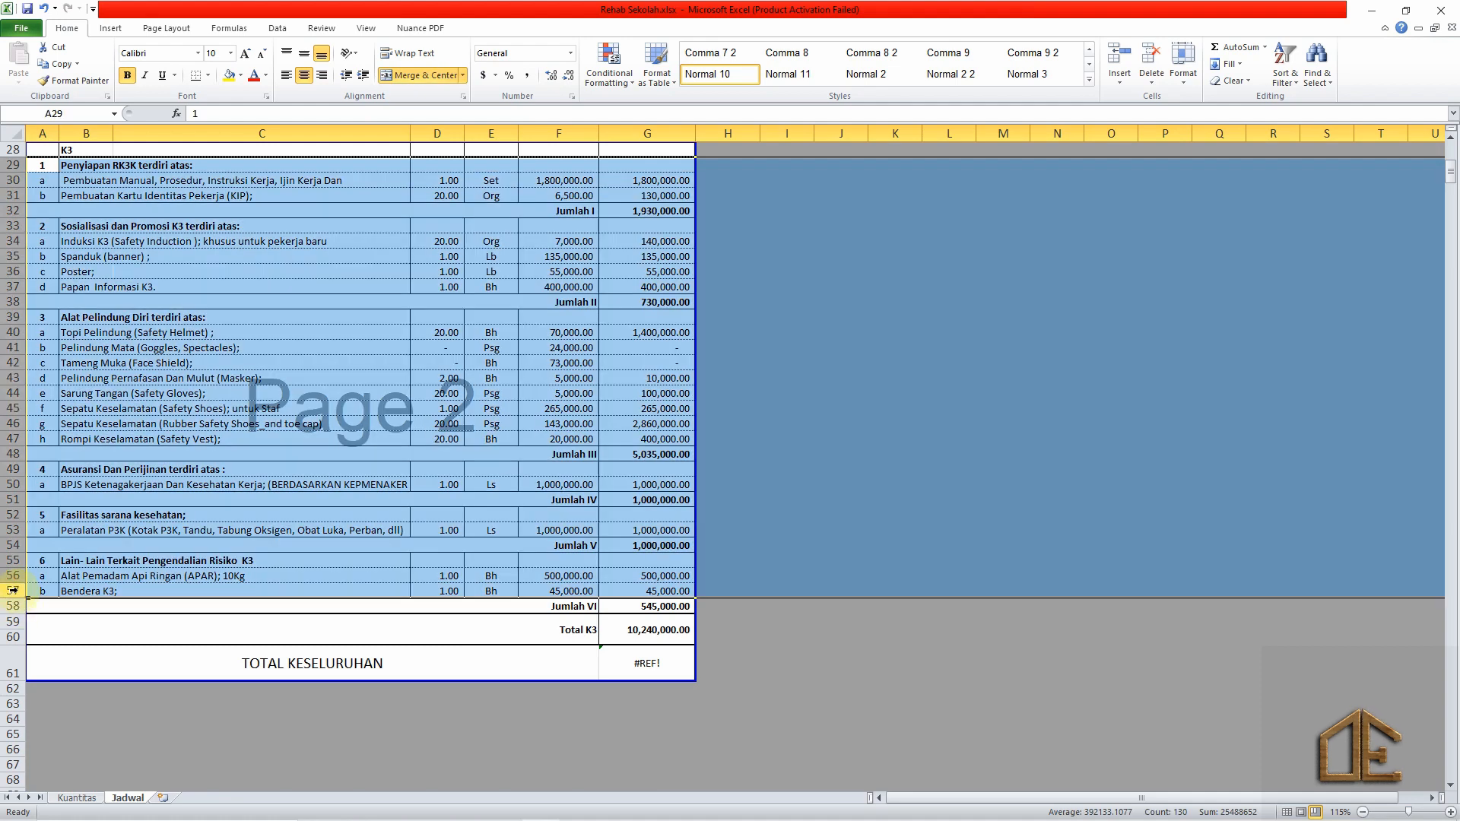
{"action": "right_click", "coordinate": [13, 590]}
{"action": "left_click", "coordinate": [45, 417]}
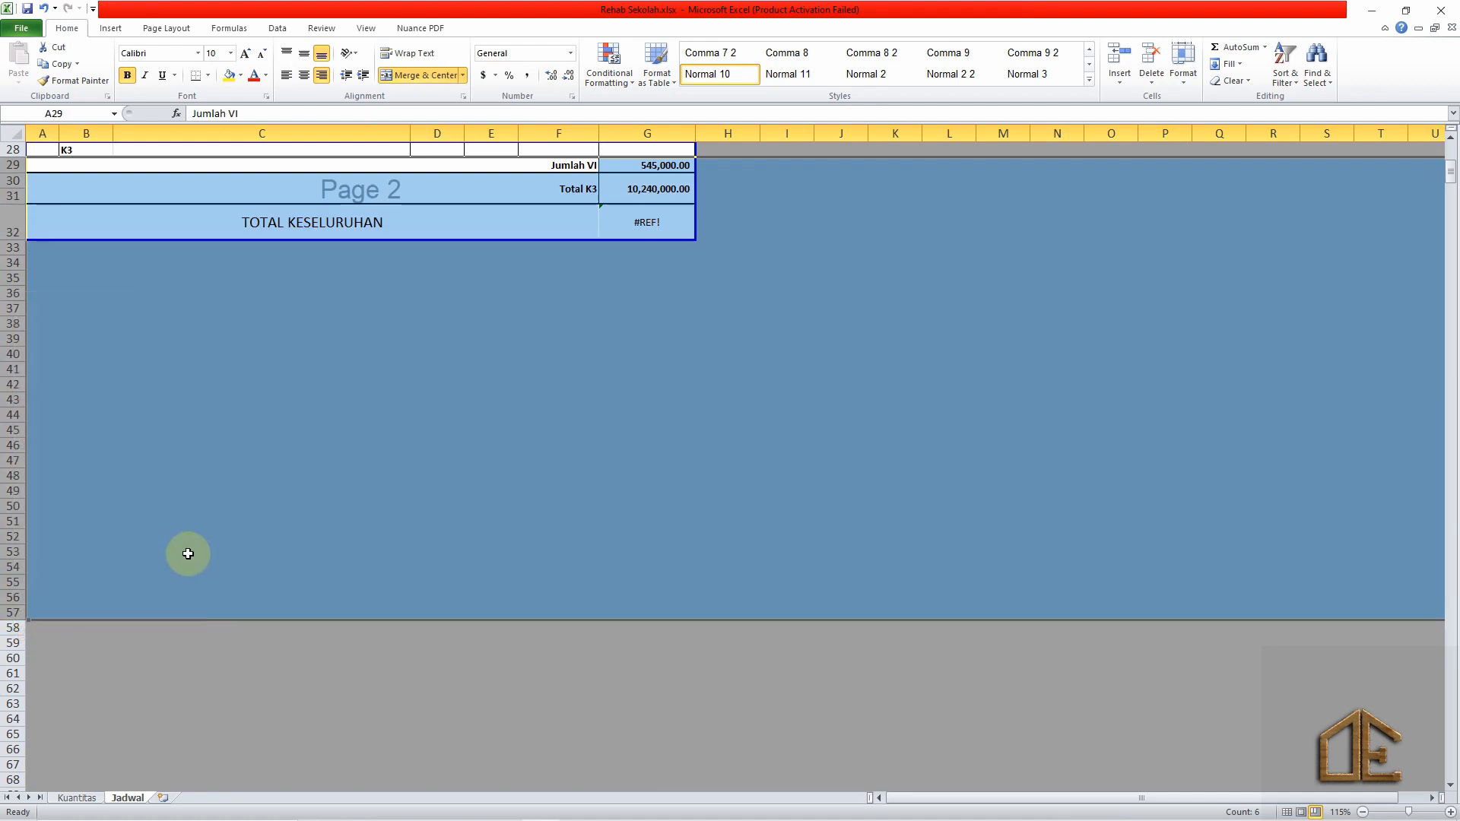
{"action": "scroll", "coordinate": [188, 554], "scroll_direction": "up", "scroll_amount": 9}
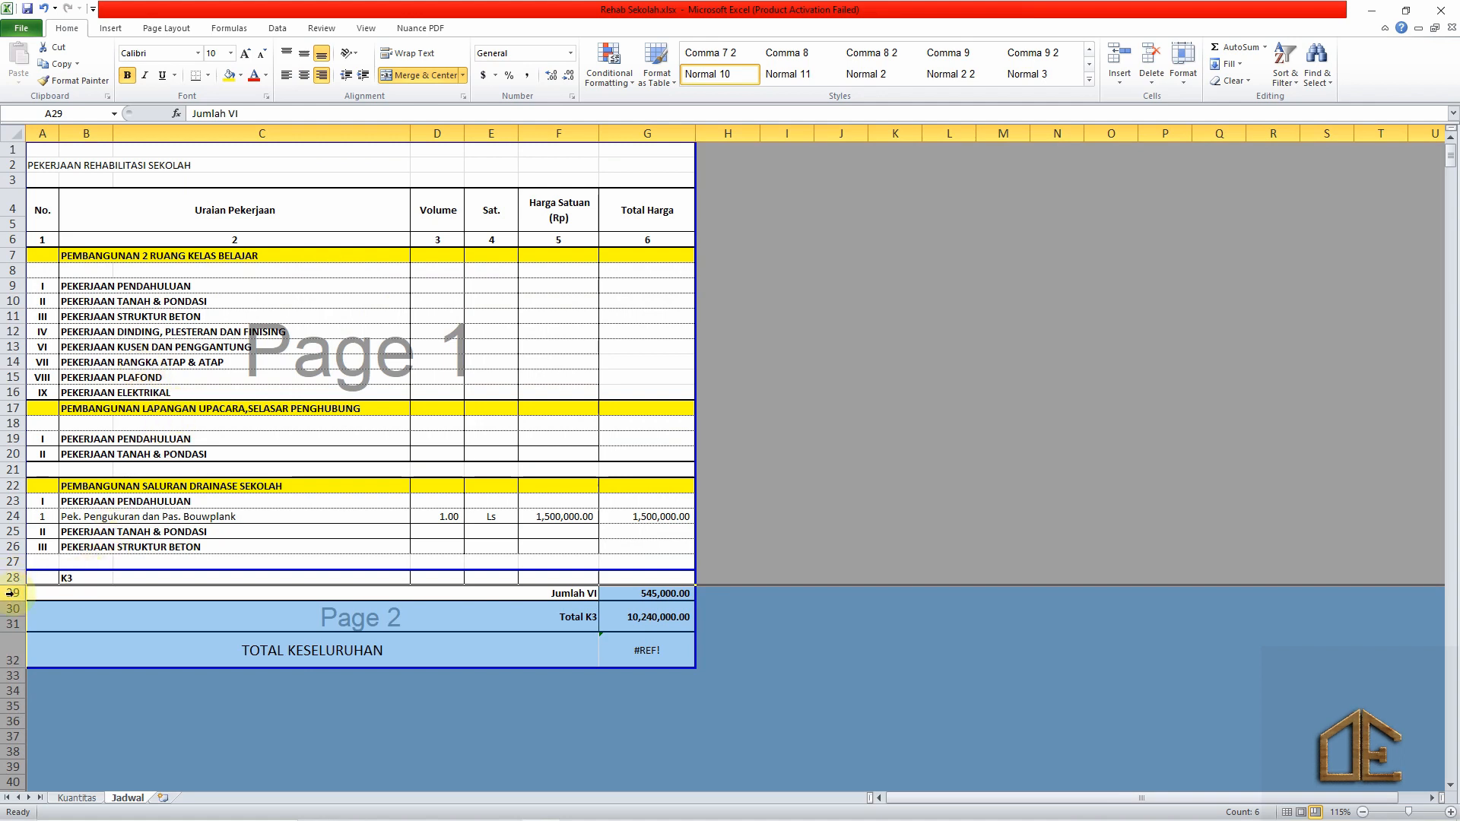
Delete the Jumlah VI row and the two-row Total K3 line beneath the K3 heading.
{"action": "left_click_drag", "start_coordinate": [11, 593], "coordinate": [11, 593]}
{"action": "right_click", "coordinate": [13, 593]}
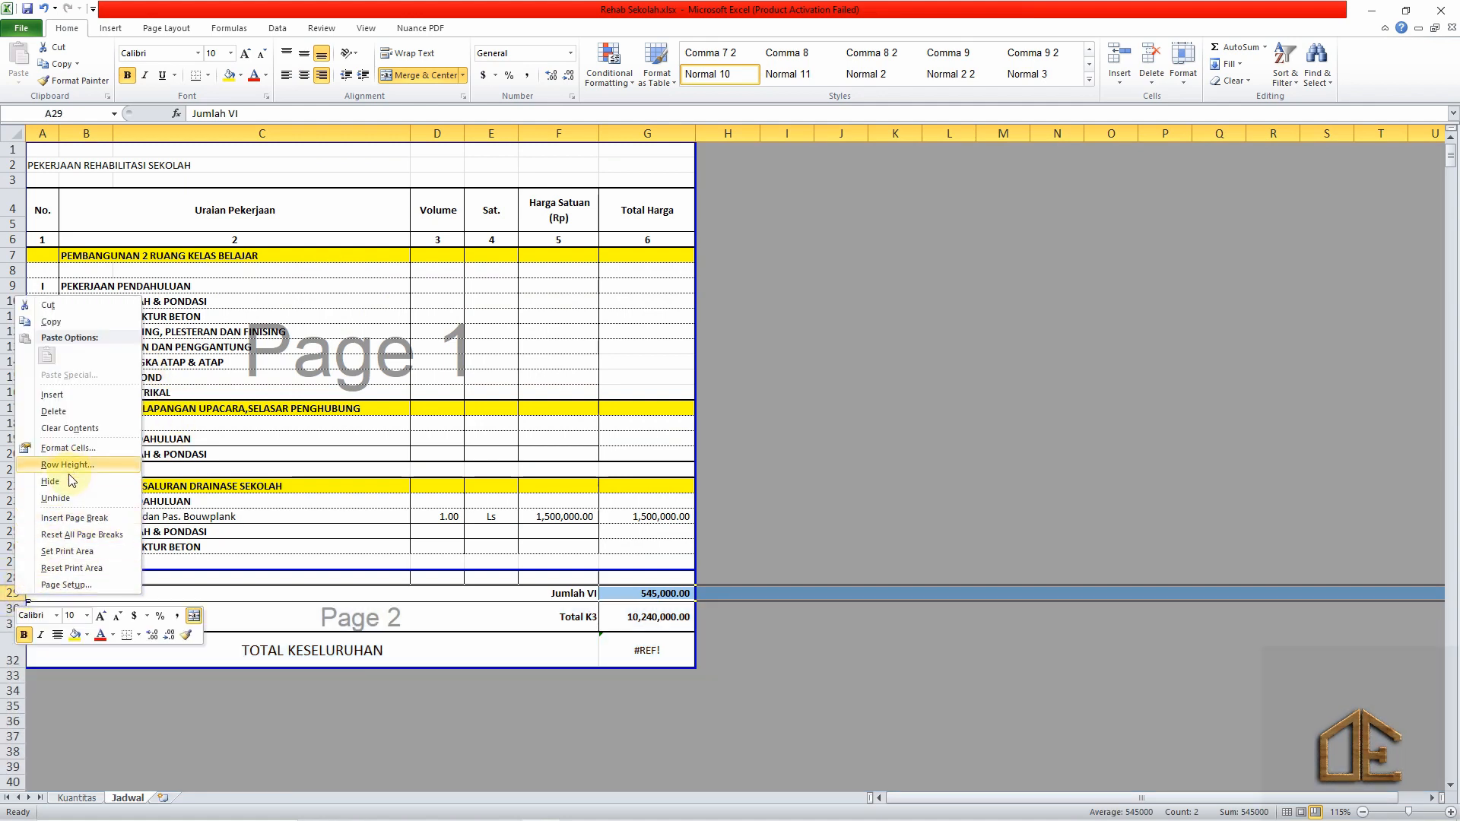
{"action": "left_click", "coordinate": [57, 412]}
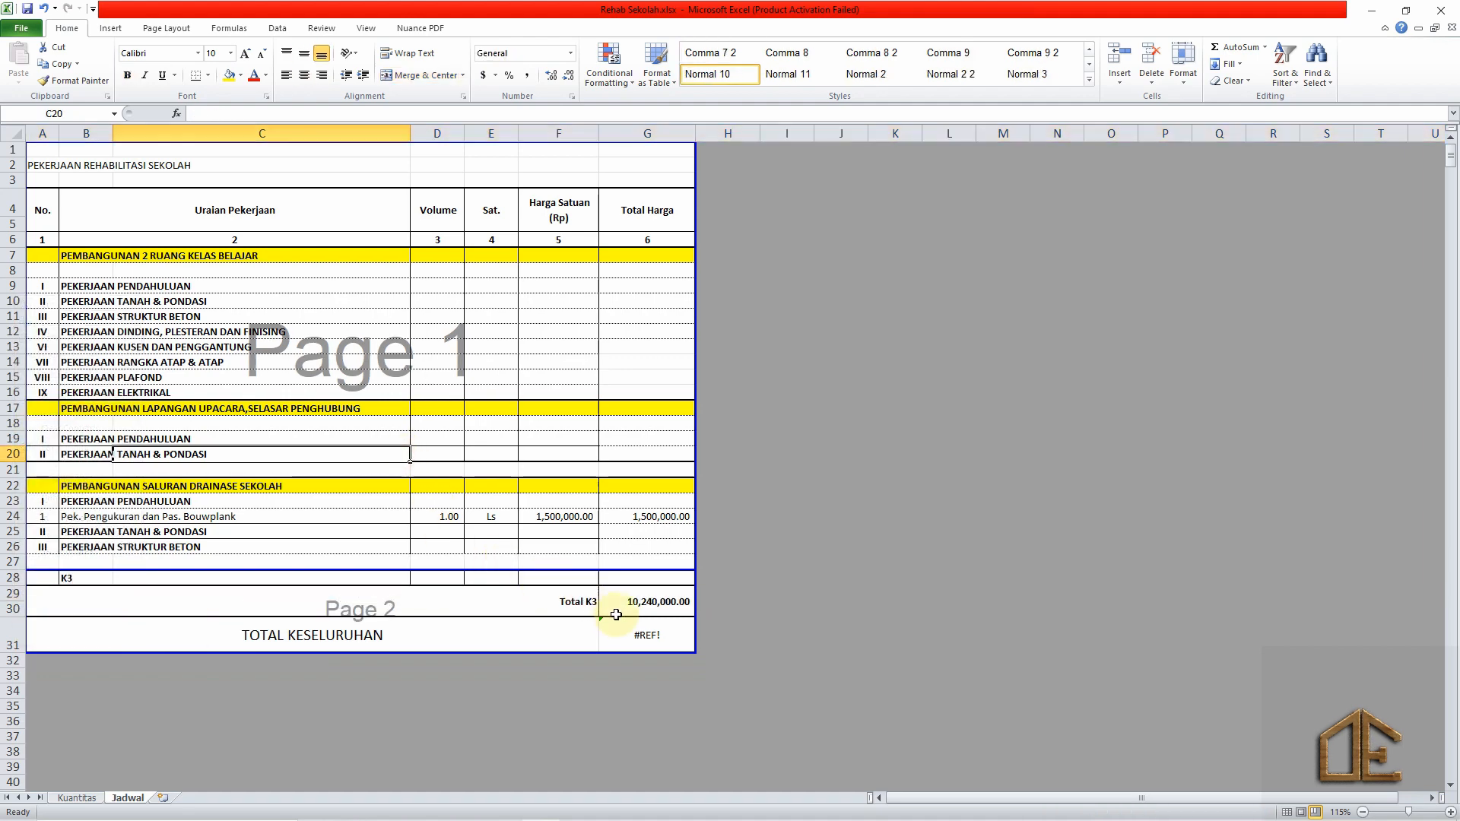
{"action": "left_click", "coordinate": [629, 602]}
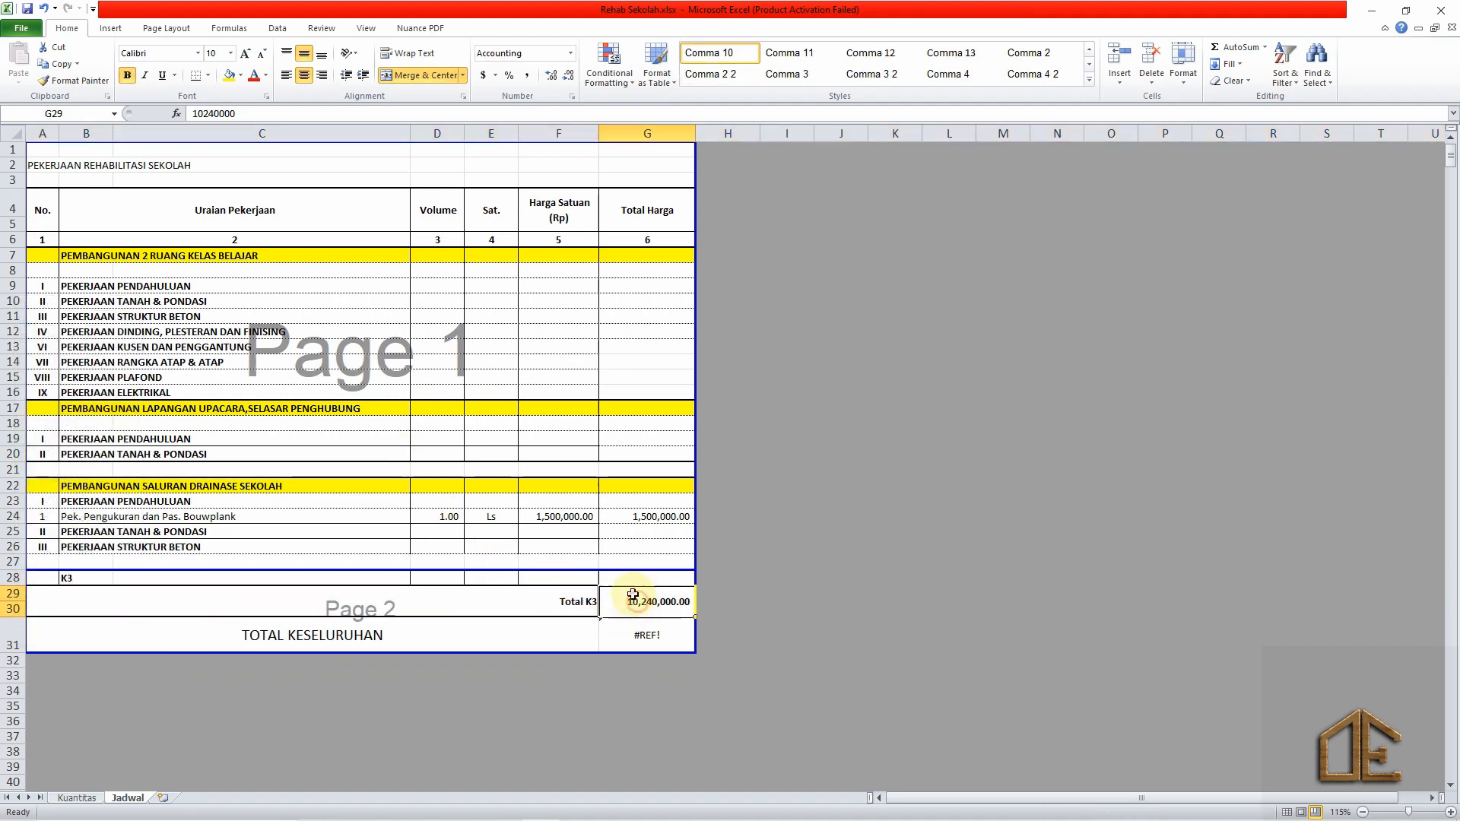
{"action": "left_click", "coordinate": [9, 608]}
{"action": "right_click", "coordinate": [9, 608]}
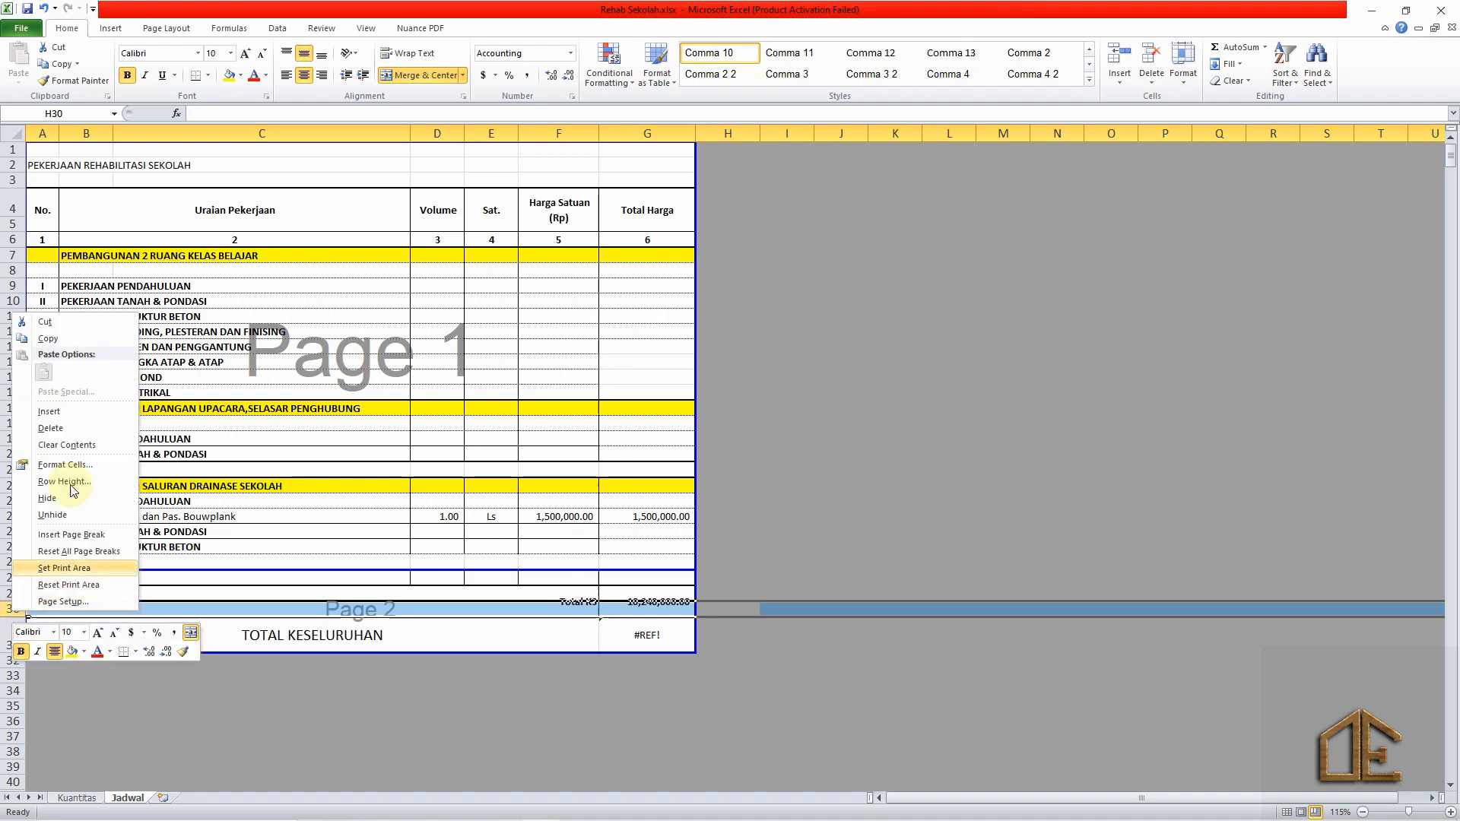
{"action": "left_click", "coordinate": [65, 424]}
{"action": "left_click", "coordinate": [433, 470]}
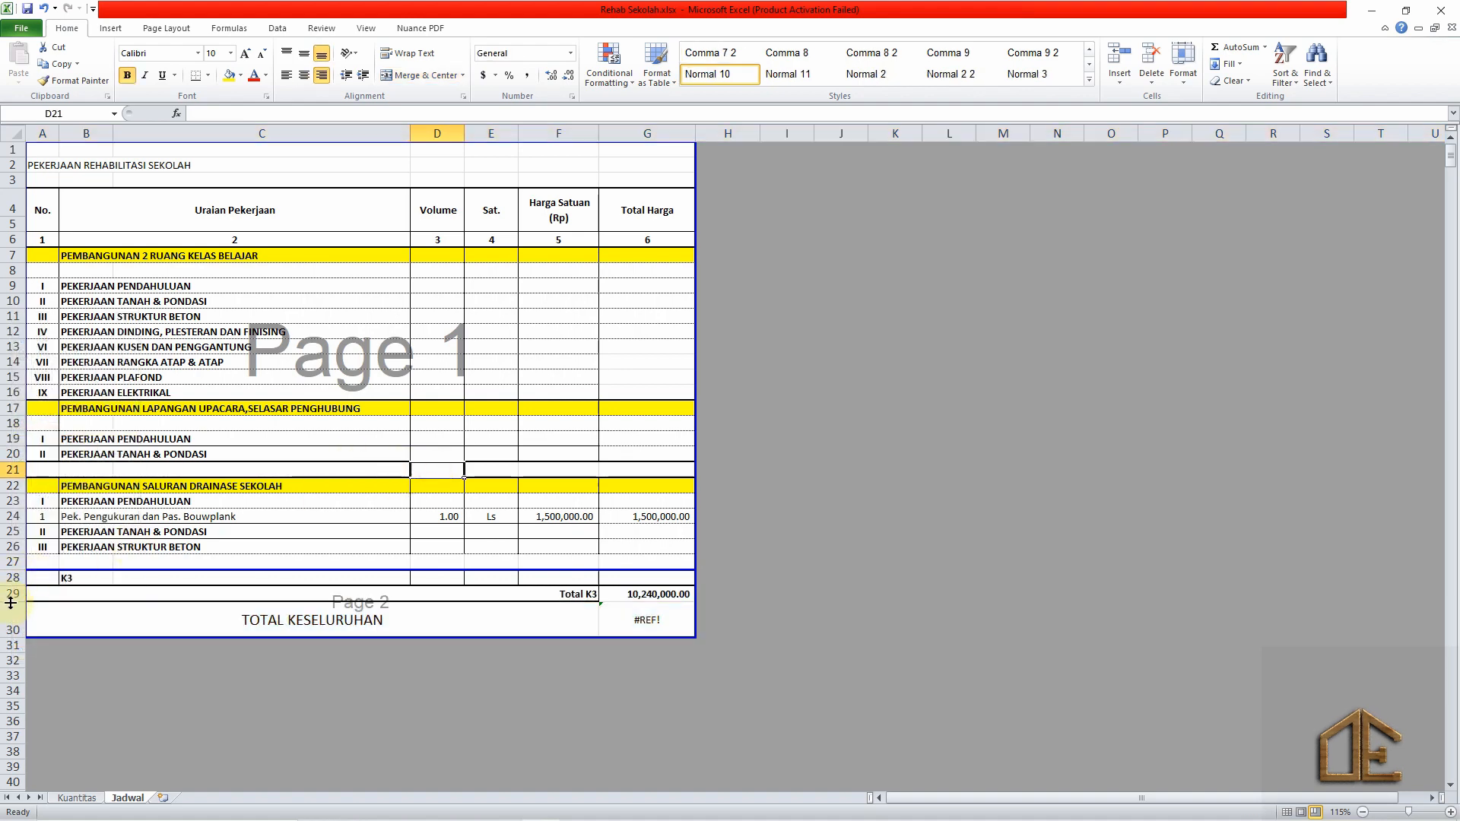
{"action": "left_click_drag", "start_coordinate": [11, 601], "coordinate": [11, 606]}
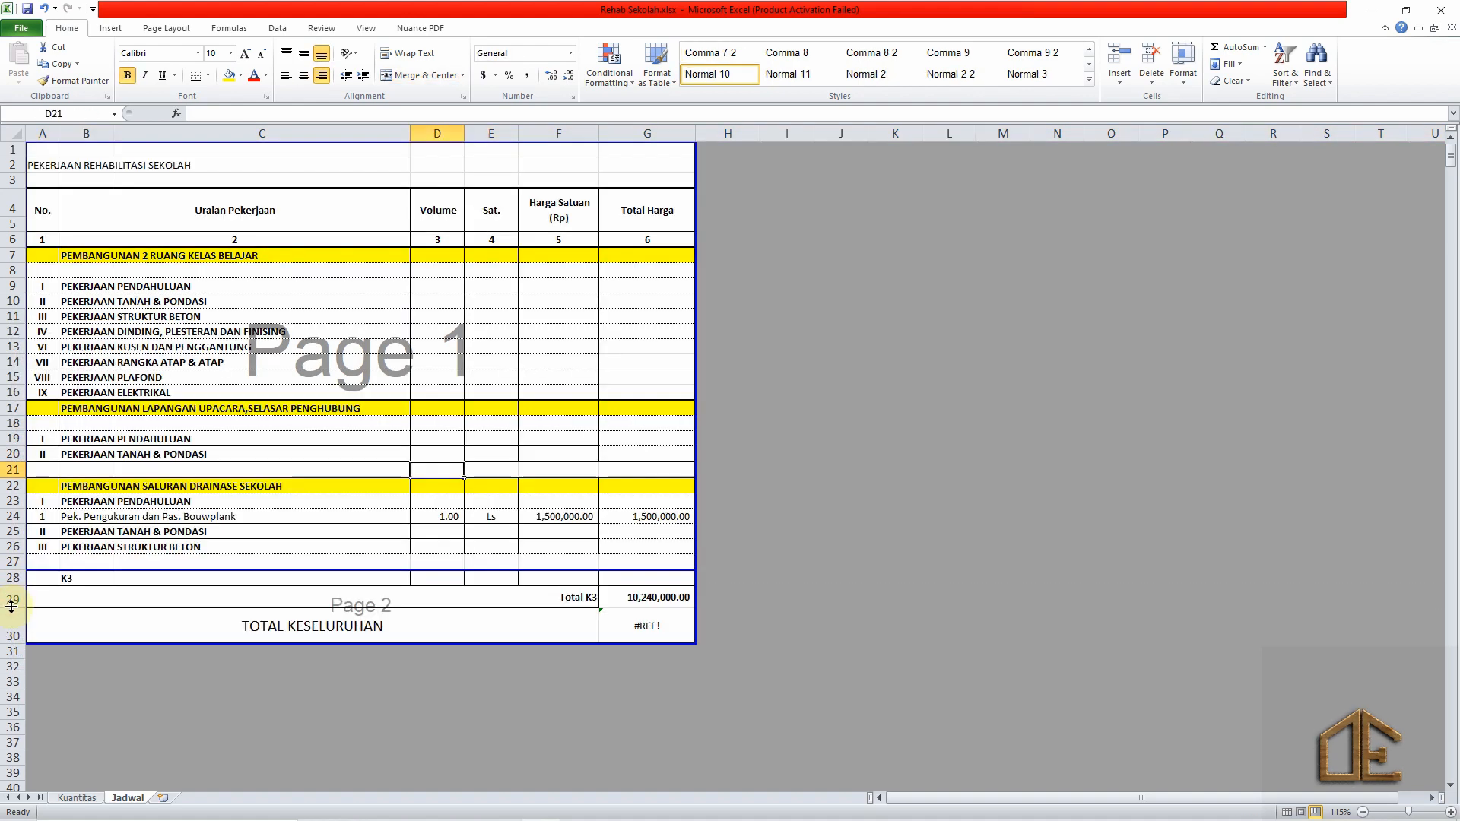
{"action": "left_click", "coordinate": [13, 598]}
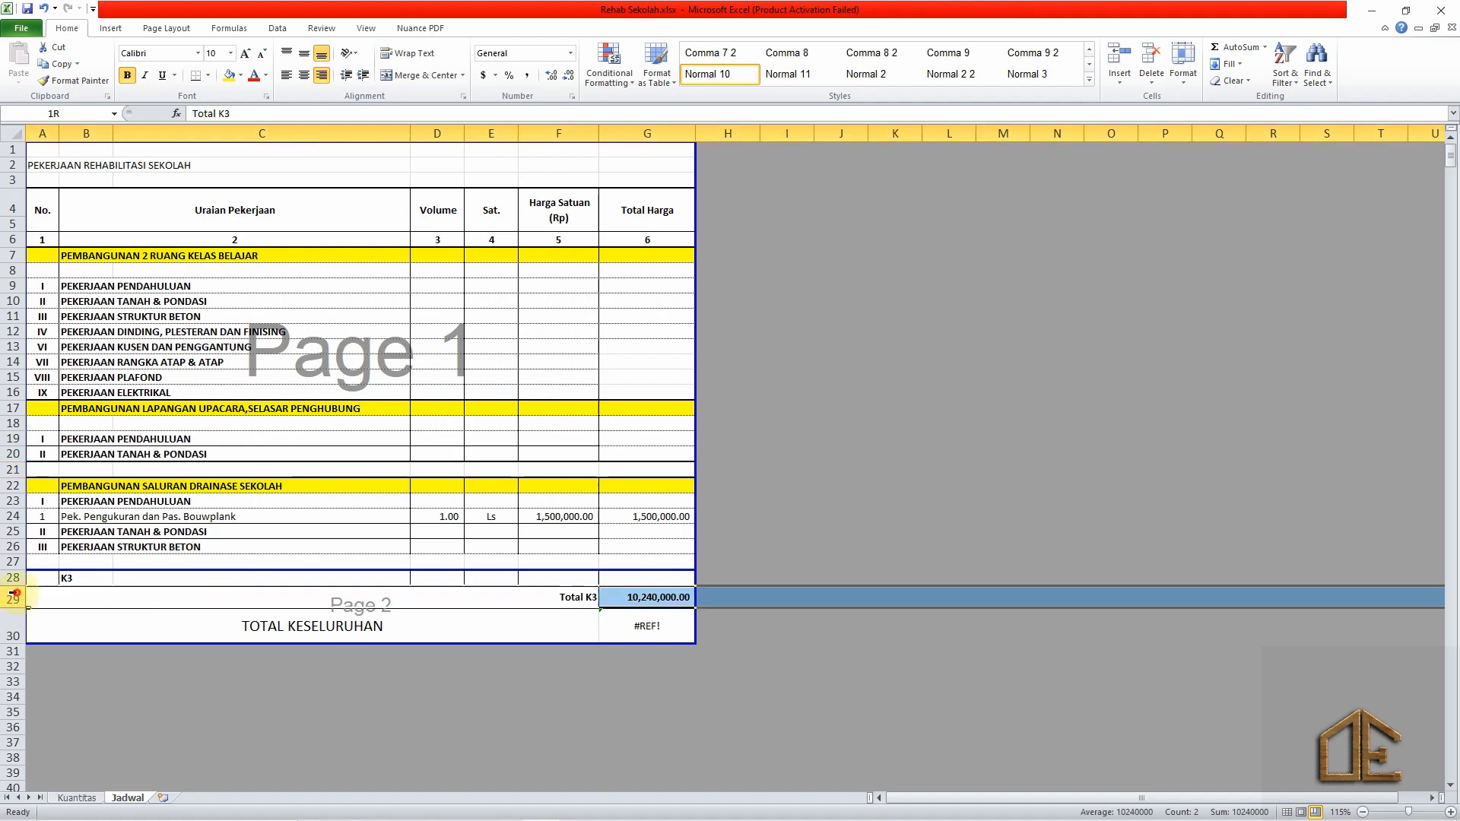
{"action": "right_click", "coordinate": [12, 599]}
{"action": "left_click", "coordinate": [100, 414]}
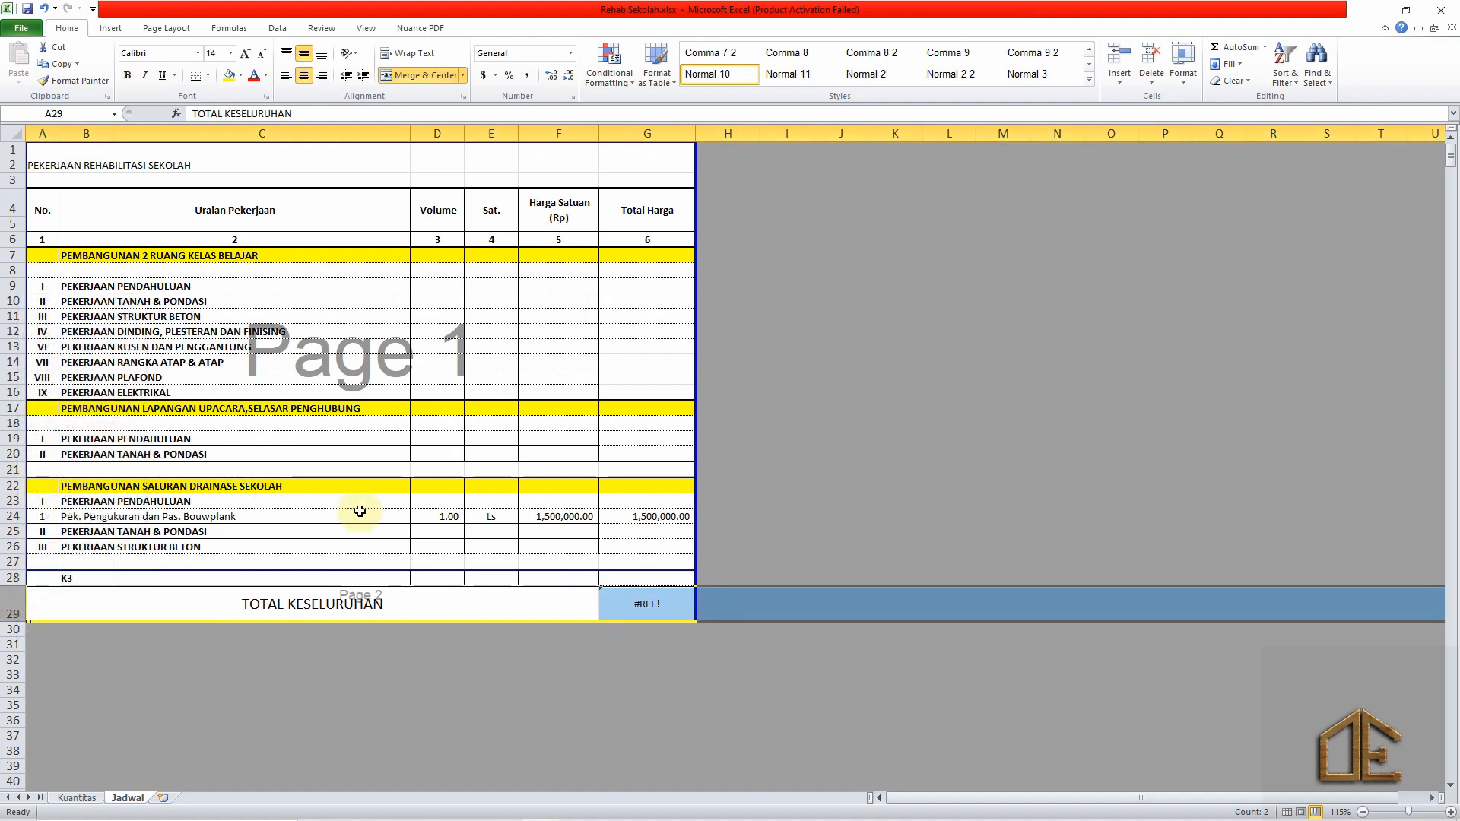
Reduce the height of the TOTAL KESELURUHAN row and make its label font one size smaller.
{"action": "left_click", "coordinate": [113, 517]}
{"action": "left_click_drag", "start_coordinate": [7, 621], "coordinate": [13, 604]}
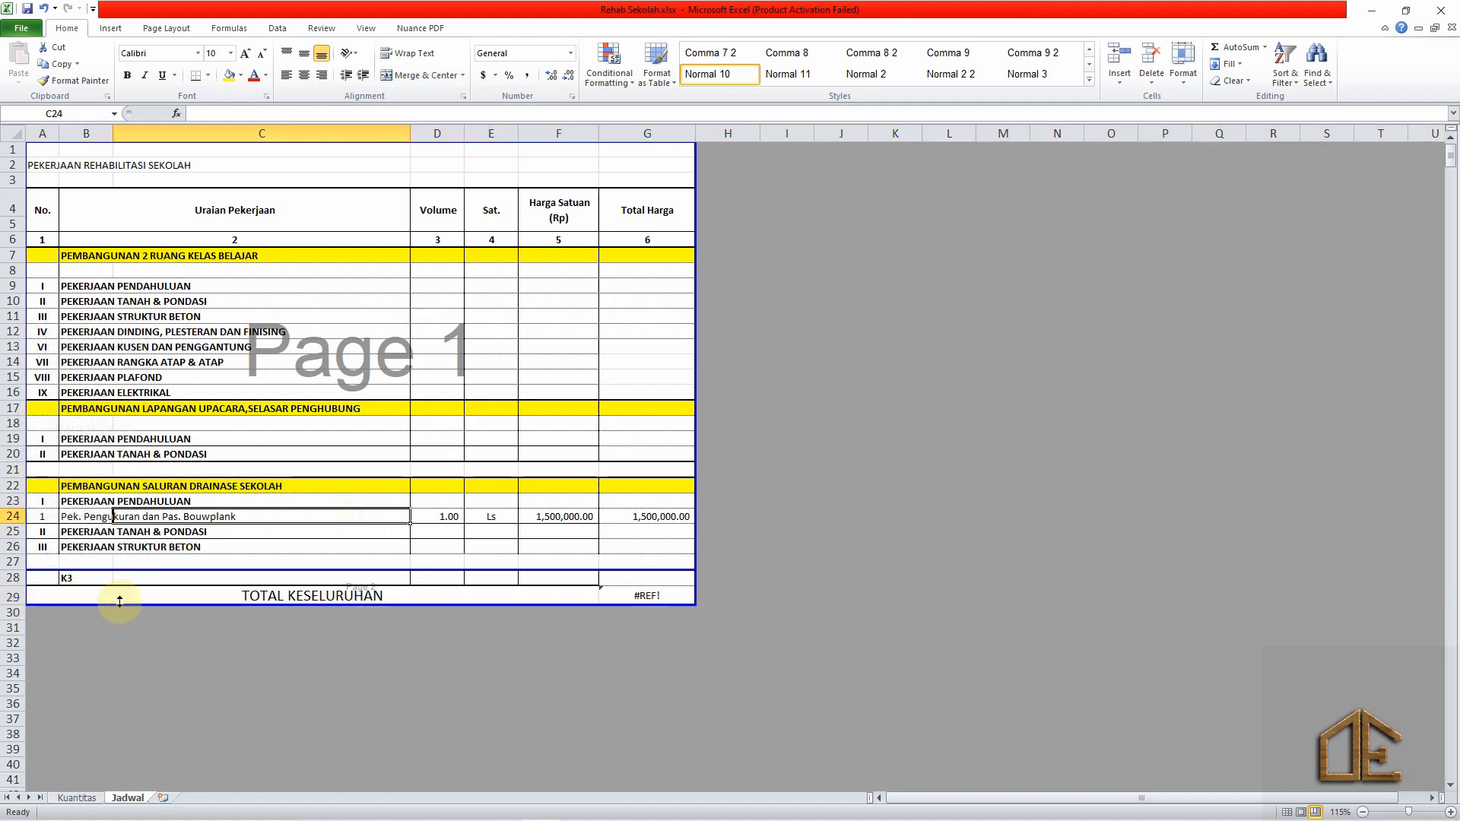
{"action": "left_click", "coordinate": [114, 597]}
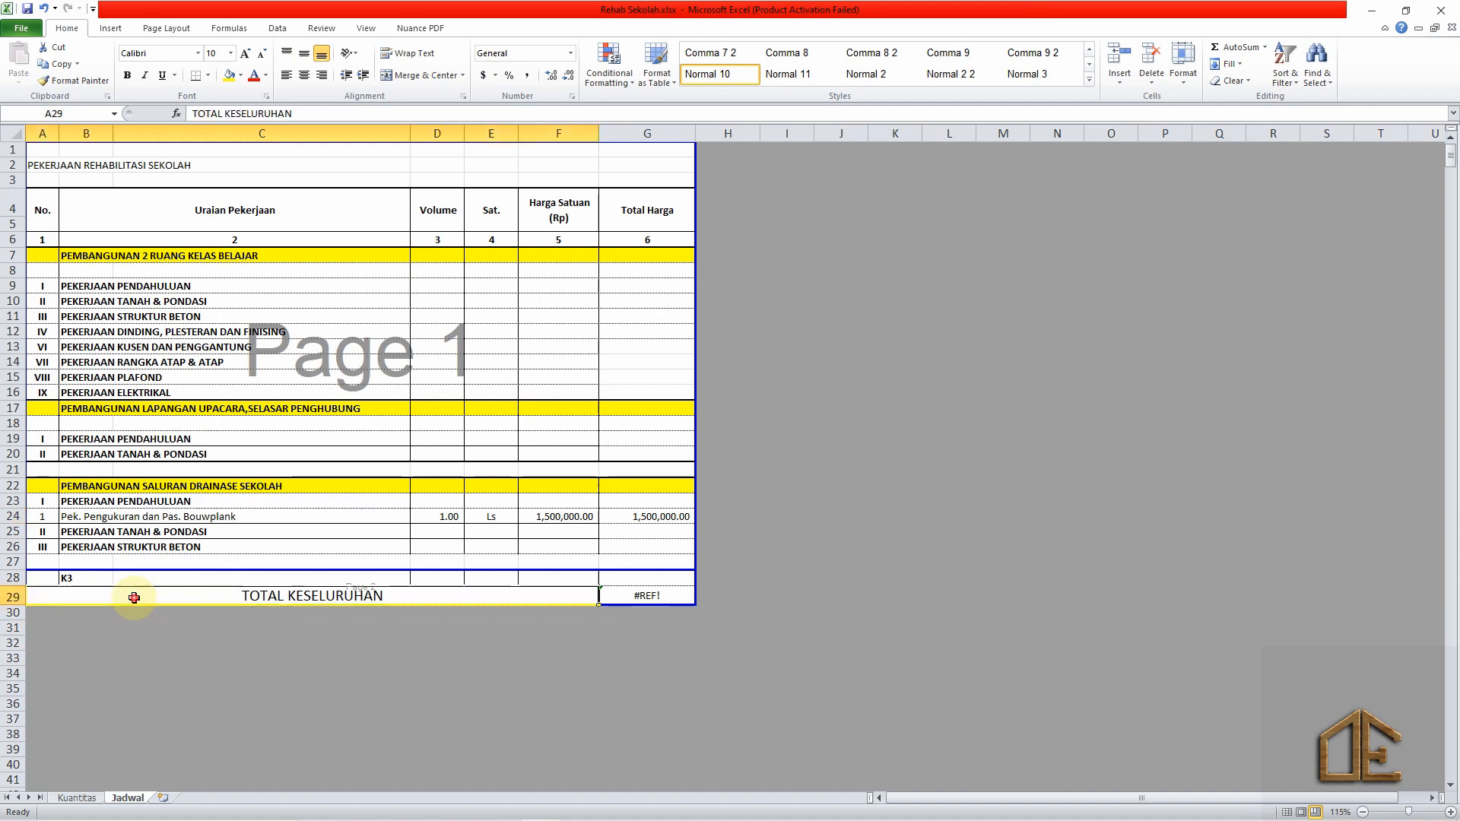
{"action": "left_click", "coordinate": [262, 54]}
{"action": "left_click", "coordinate": [304, 256]}
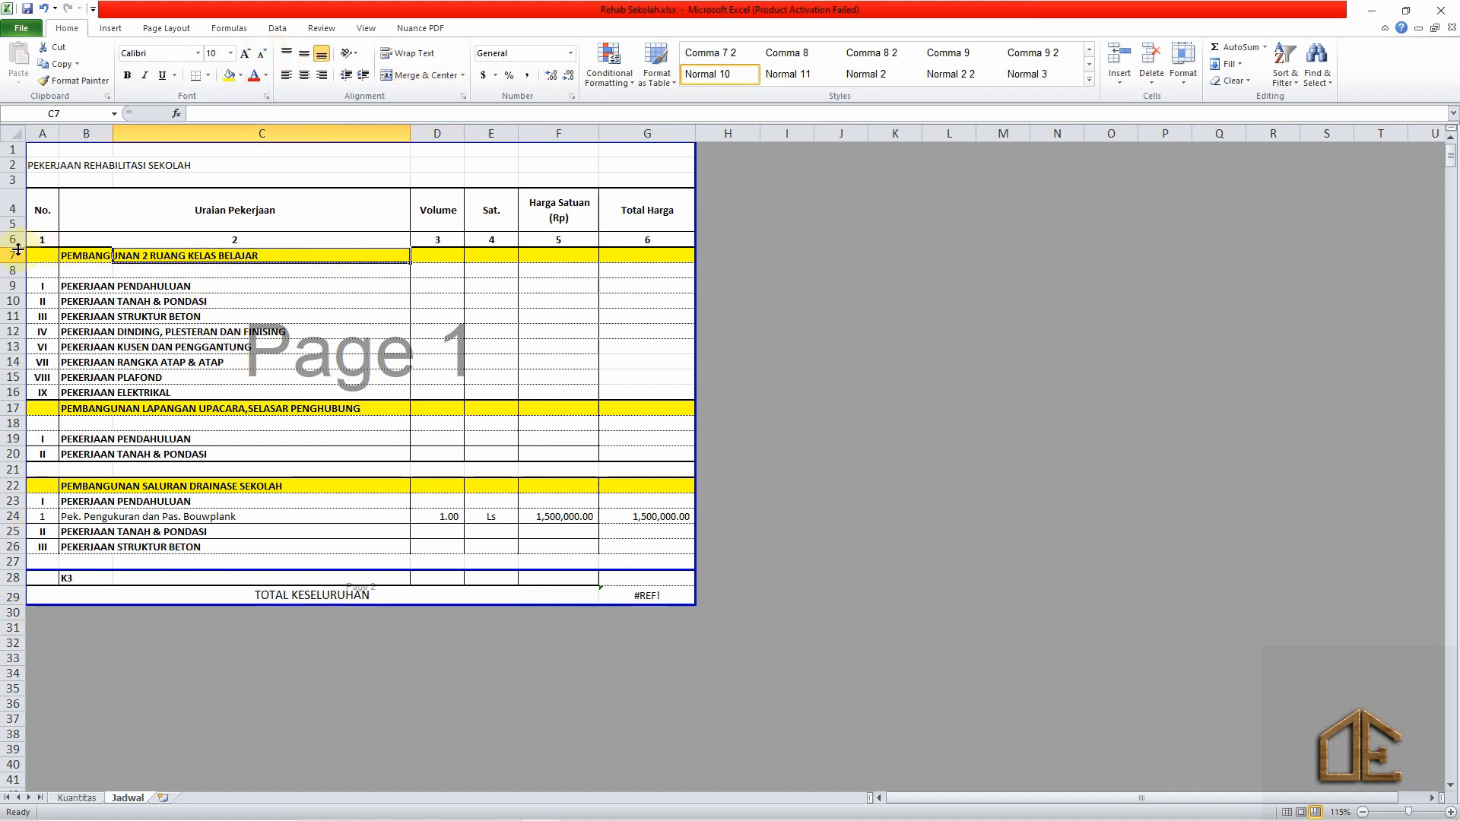
Remove the fill colour and bold formatting from the section rows 7 to 26.
{"action": "left_click_drag", "start_coordinate": [9, 256], "coordinate": [12, 547]}
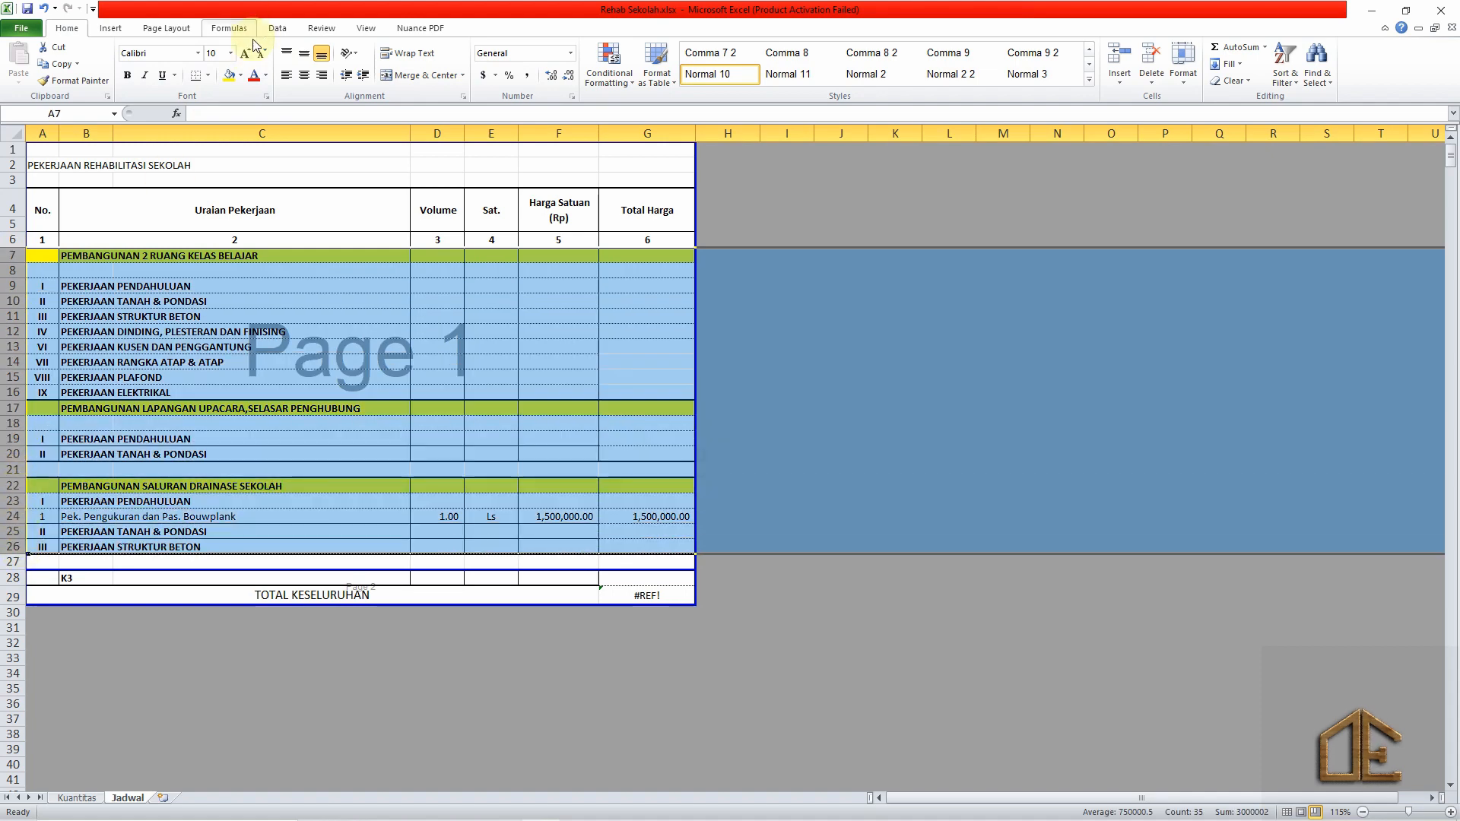
{"action": "left_click", "coordinate": [239, 82]}
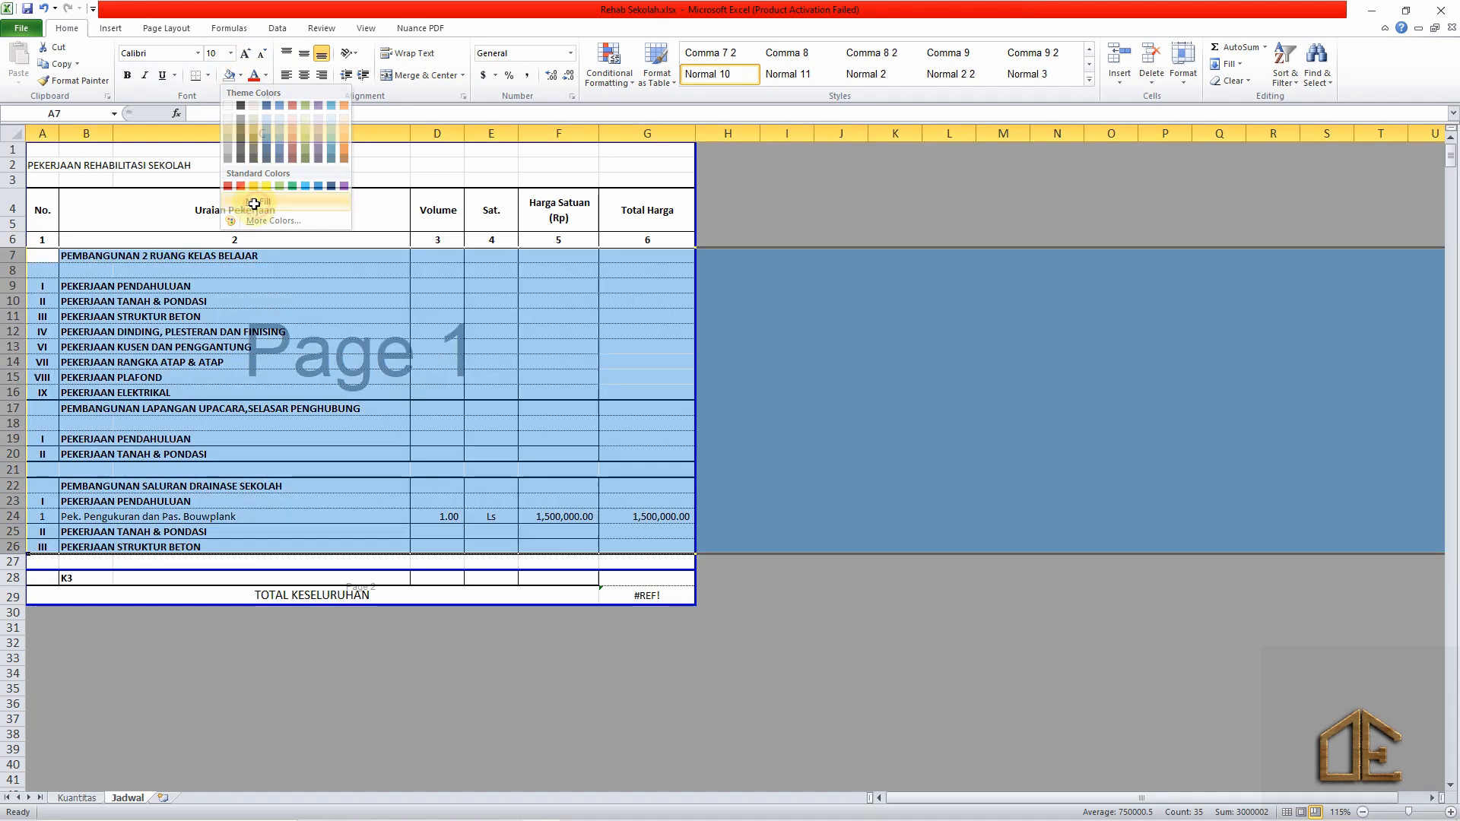
{"action": "left_click", "coordinate": [237, 200]}
{"action": "left_click", "coordinate": [127, 75]}
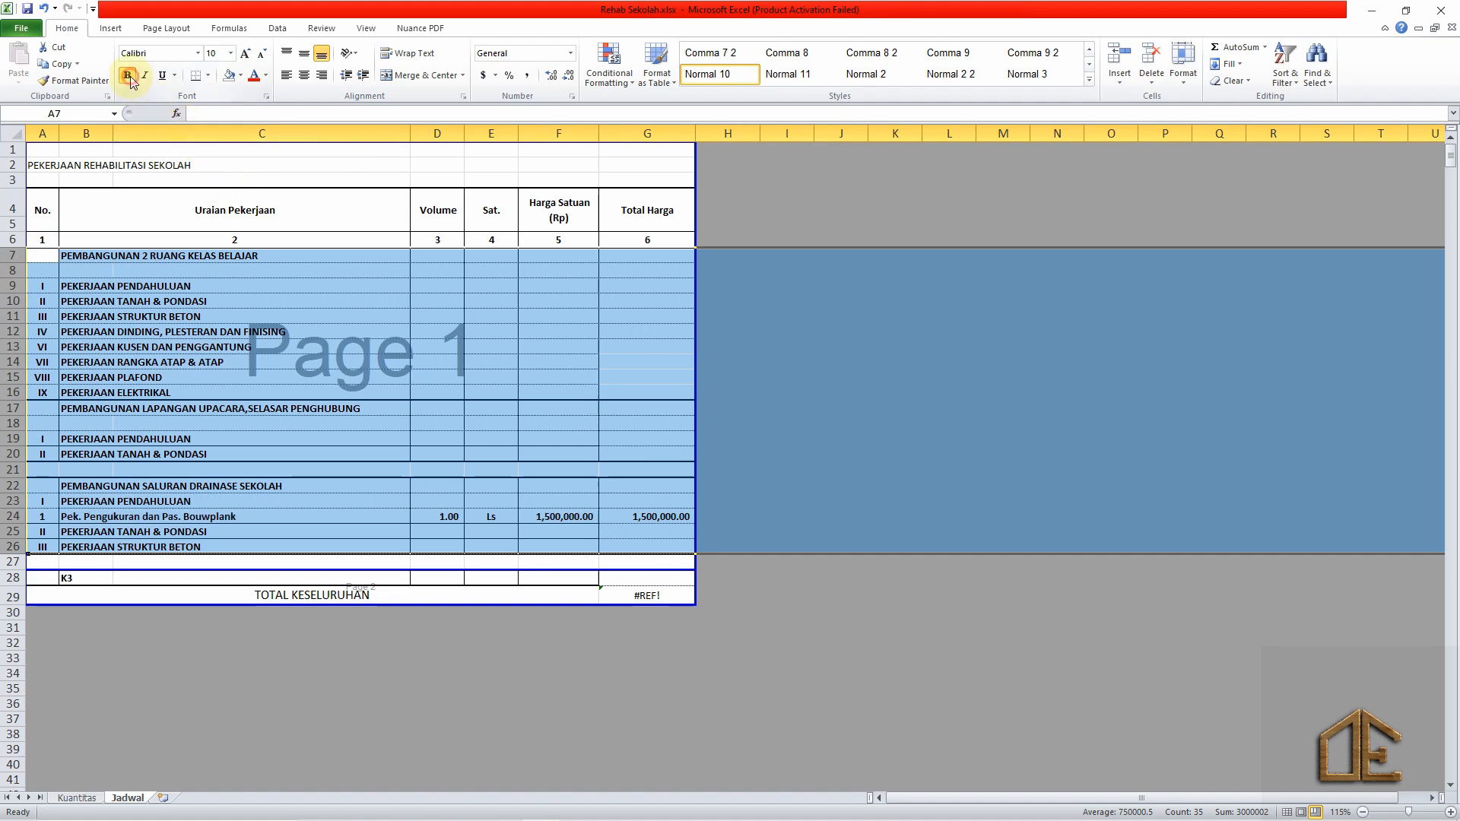
{"action": "left_click", "coordinate": [317, 359]}
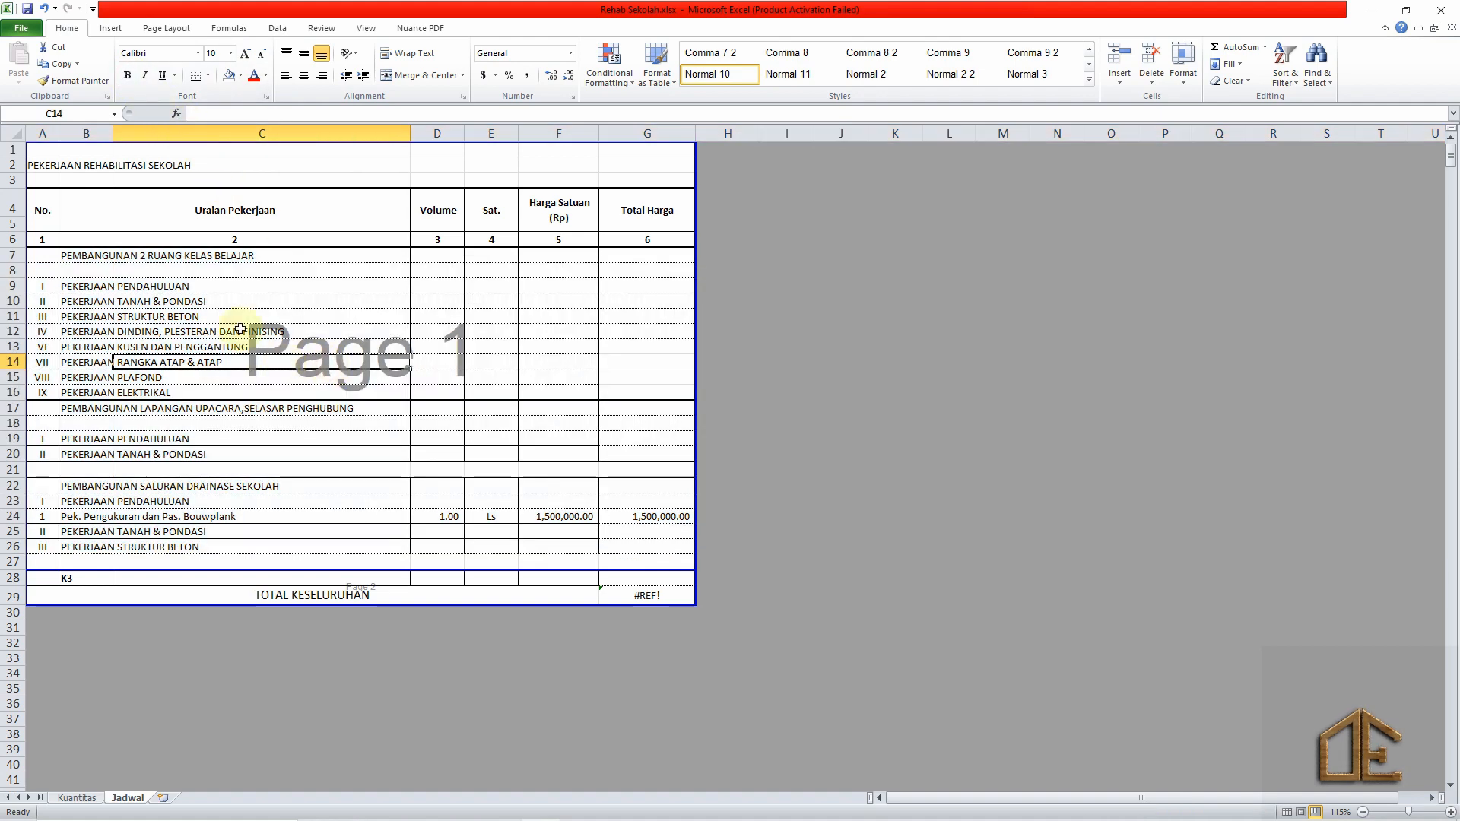
Delete the Pek. Pengukuran dan Pas. Bouwplank row 24 in the Pembangunan Saluran Drainase Sekolah section.
{"action": "left_click", "coordinate": [44, 257]}
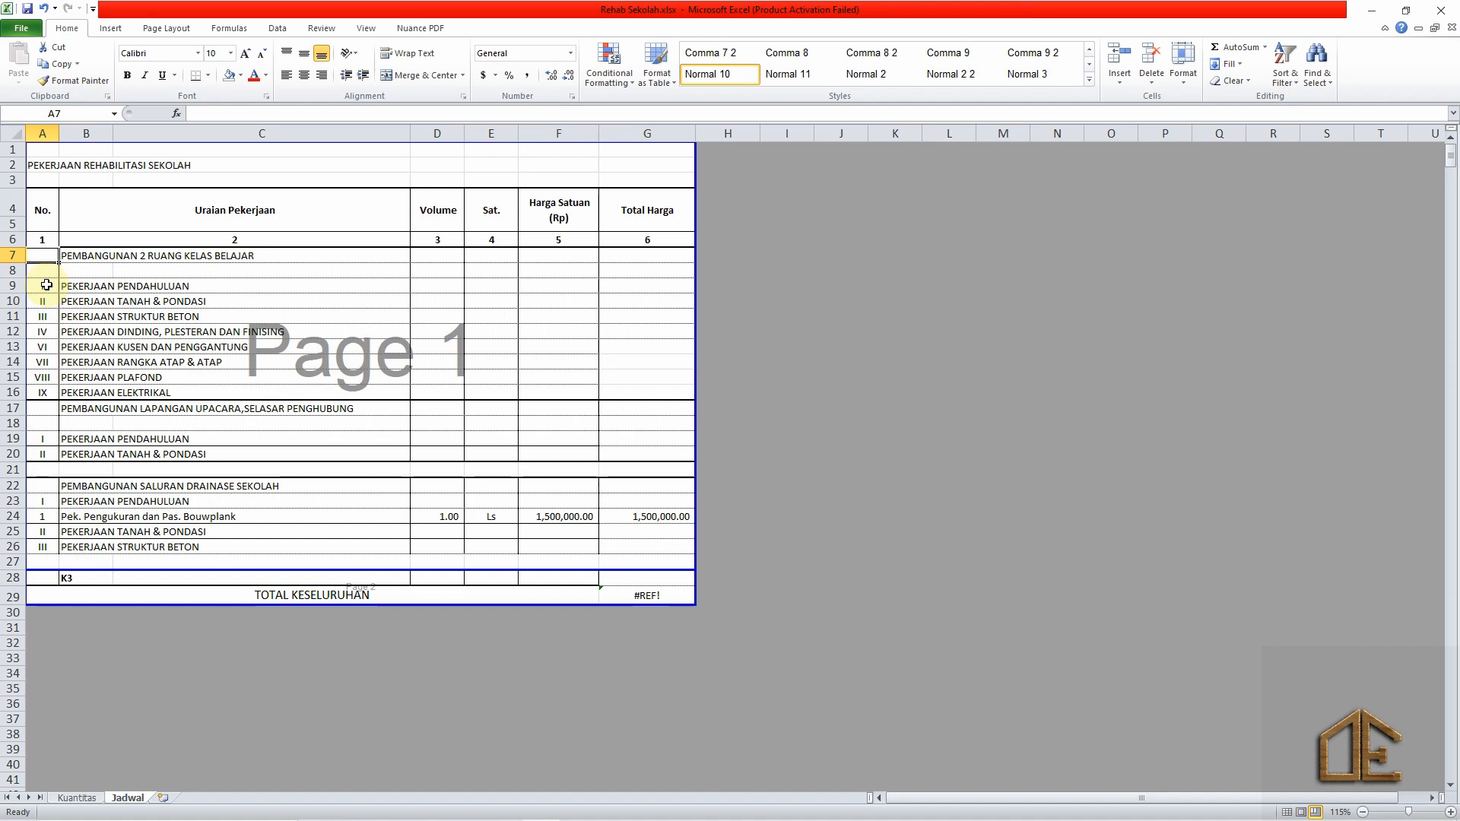
{"action": "left_click", "coordinate": [42, 519]}
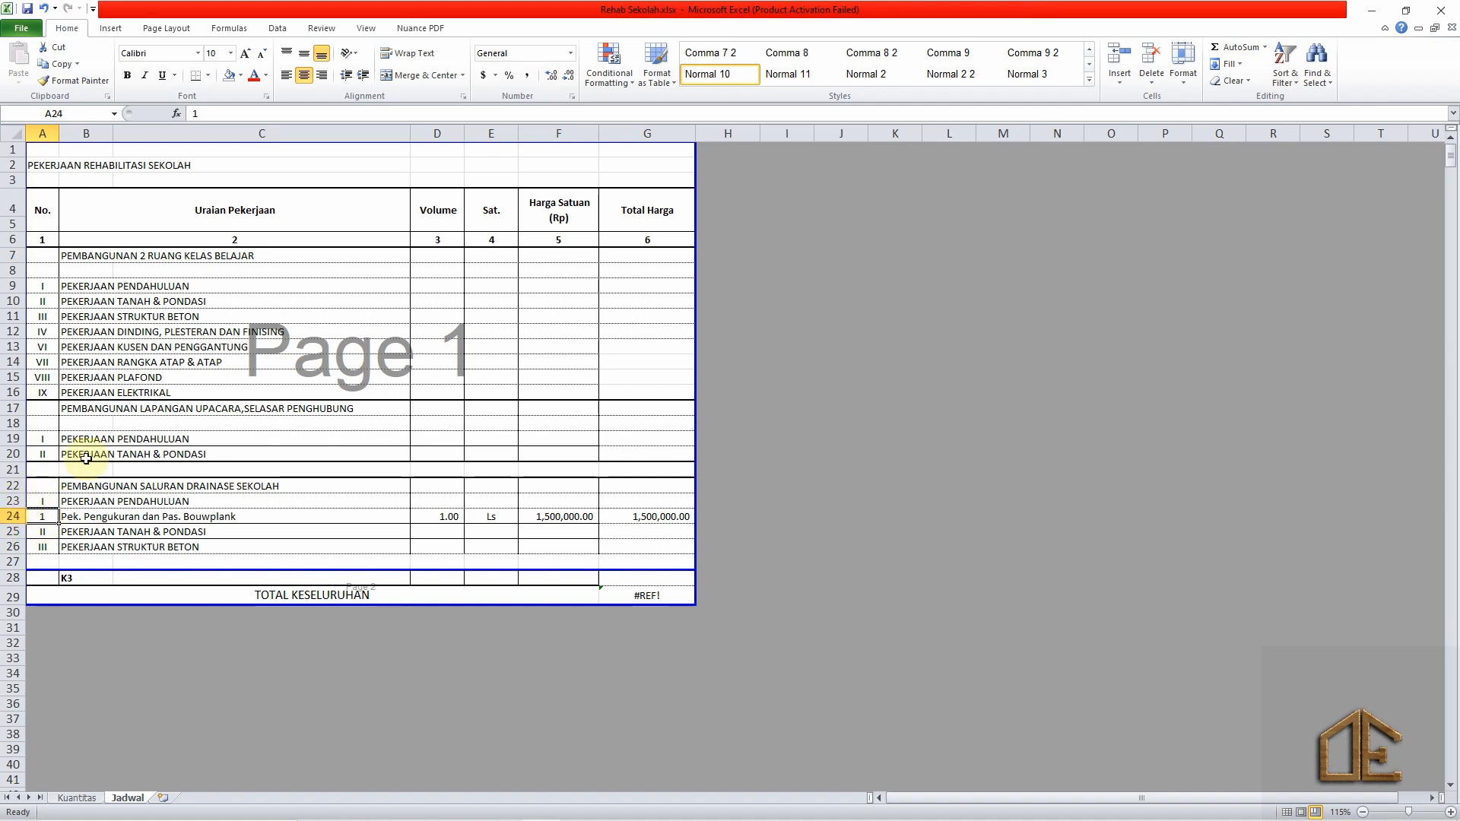
{"action": "left_click", "coordinate": [12, 518]}
{"action": "right_click", "coordinate": [12, 518]}
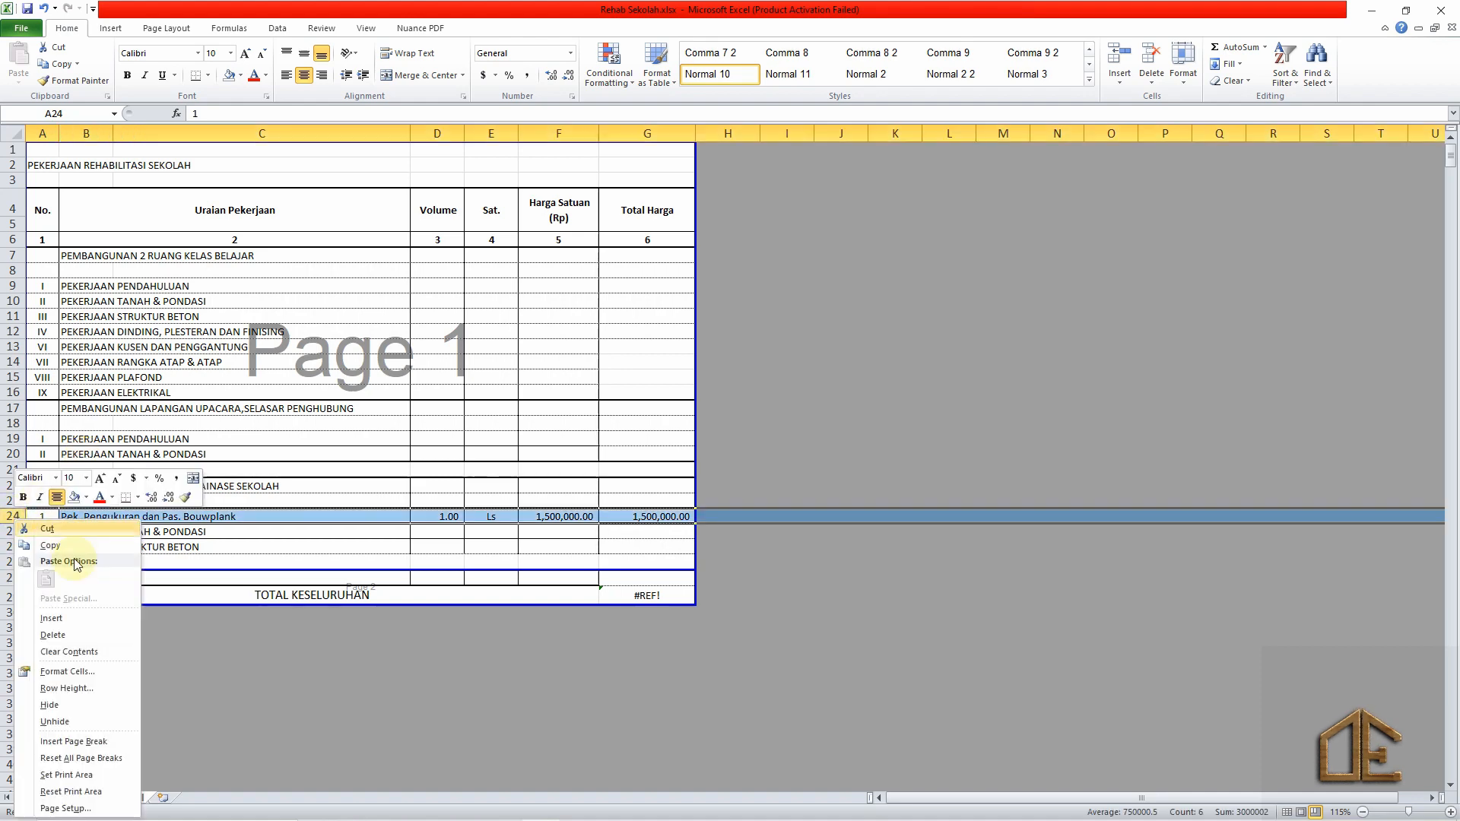
{"action": "left_click", "coordinate": [72, 633]}
{"action": "left_click", "coordinate": [335, 409]}
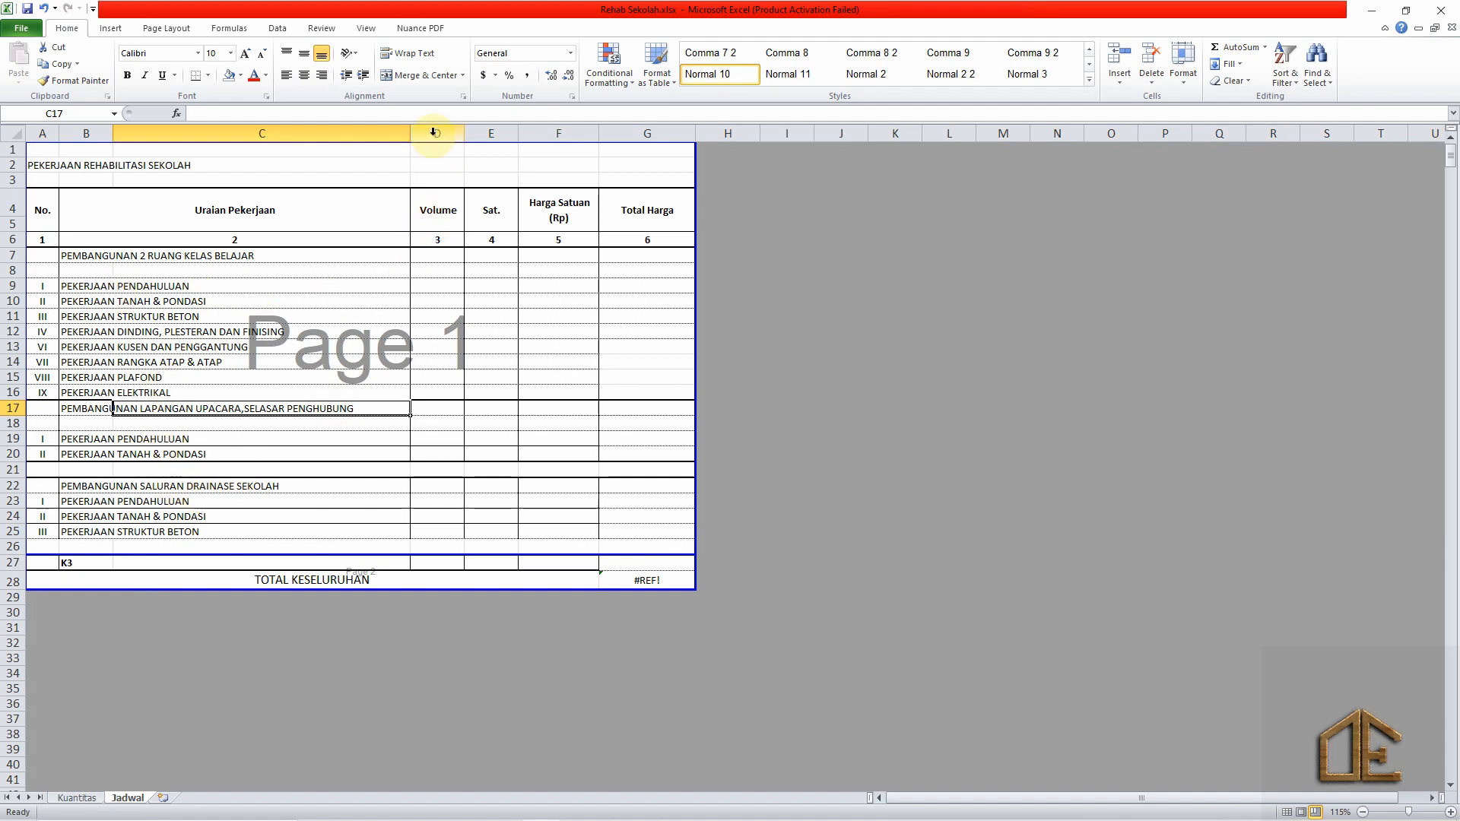
Delete the Volume, Sat. and Harga Satuan columns, D to F.
{"action": "left_click_drag", "start_coordinate": [434, 132], "coordinate": [538, 133]}
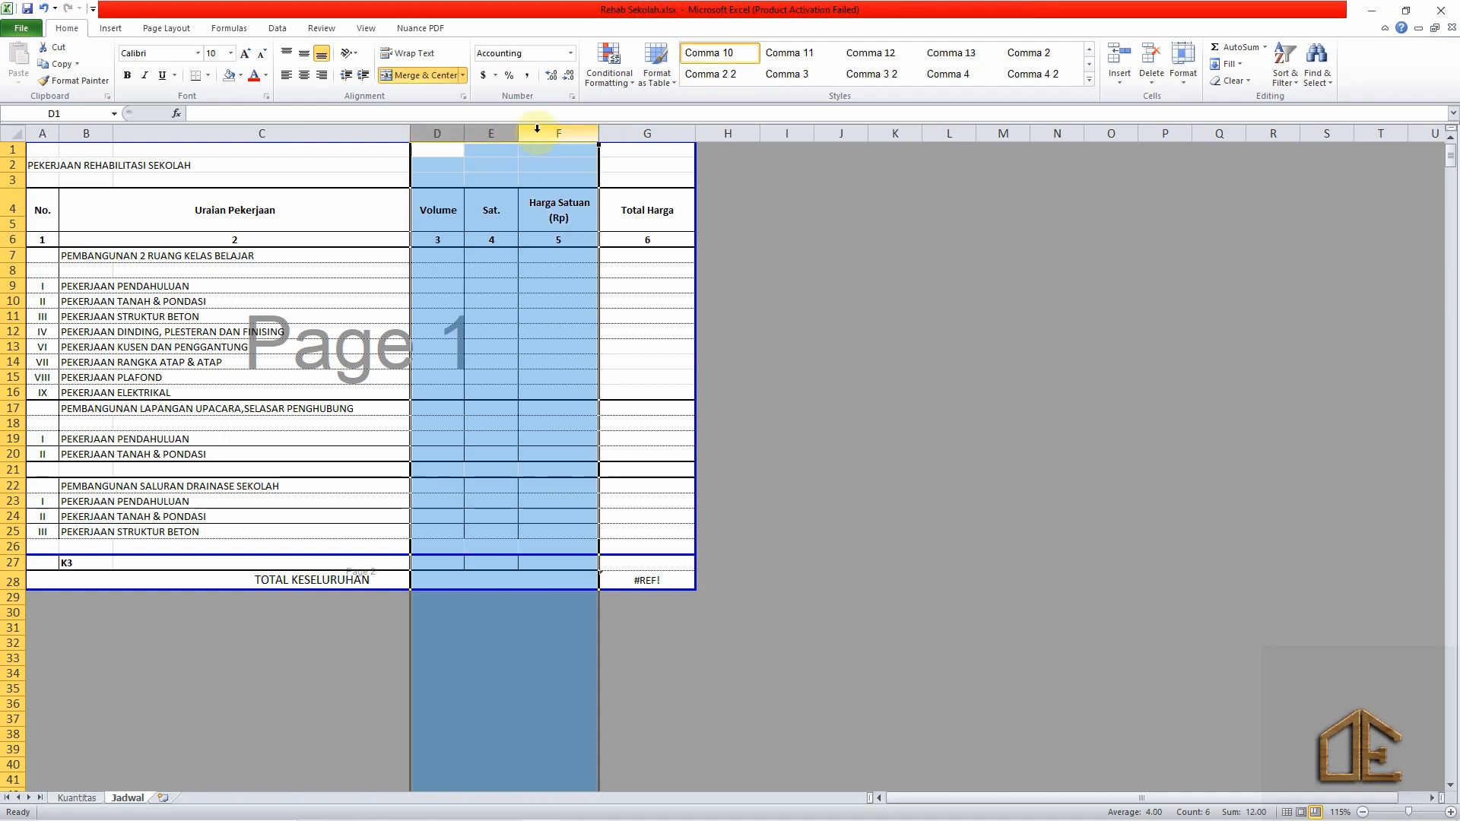
{"action": "right_click", "coordinate": [538, 134]}
{"action": "left_click", "coordinate": [577, 249]}
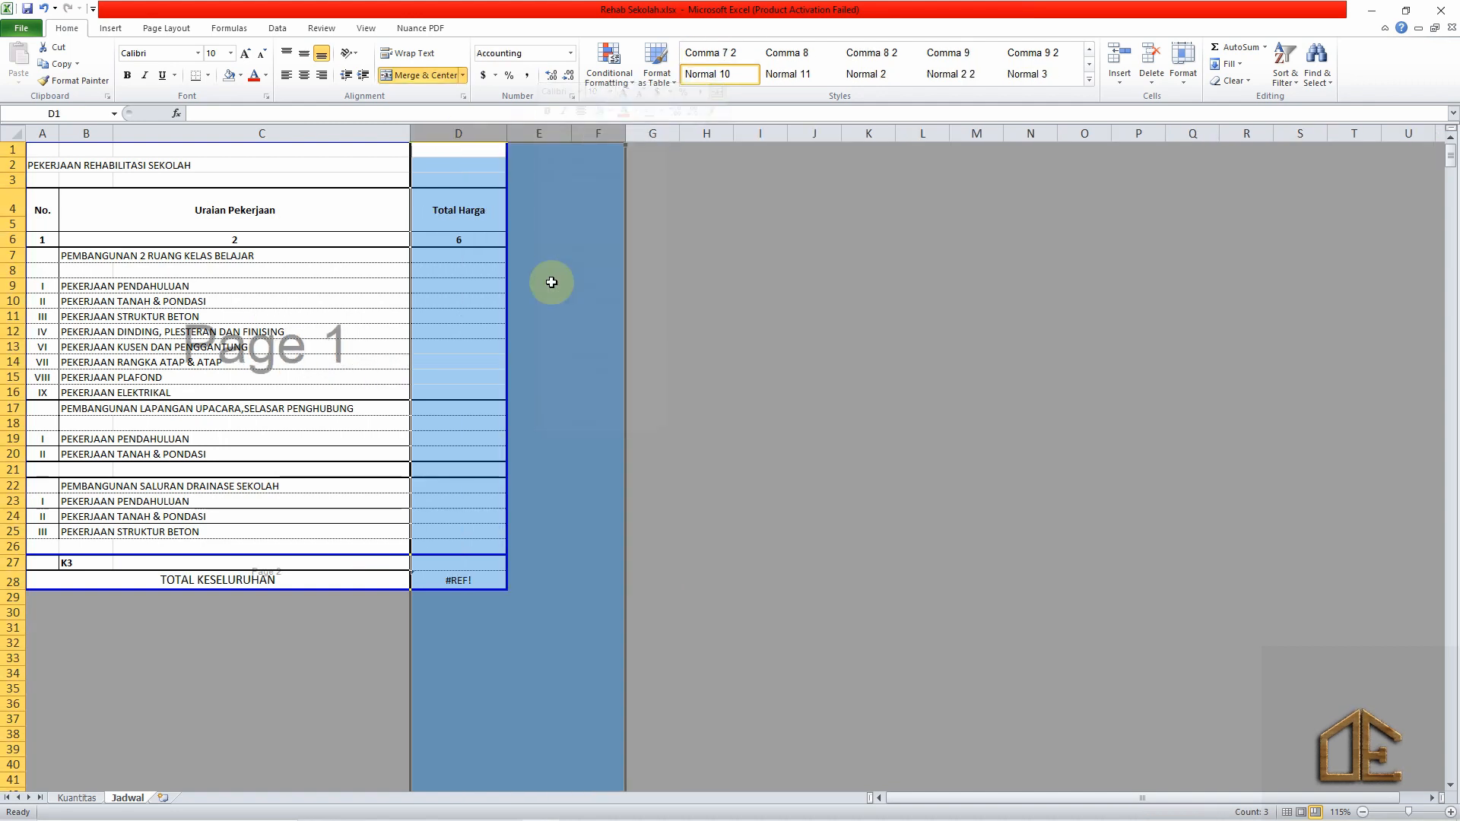
{"action": "left_click", "coordinate": [458, 580]}
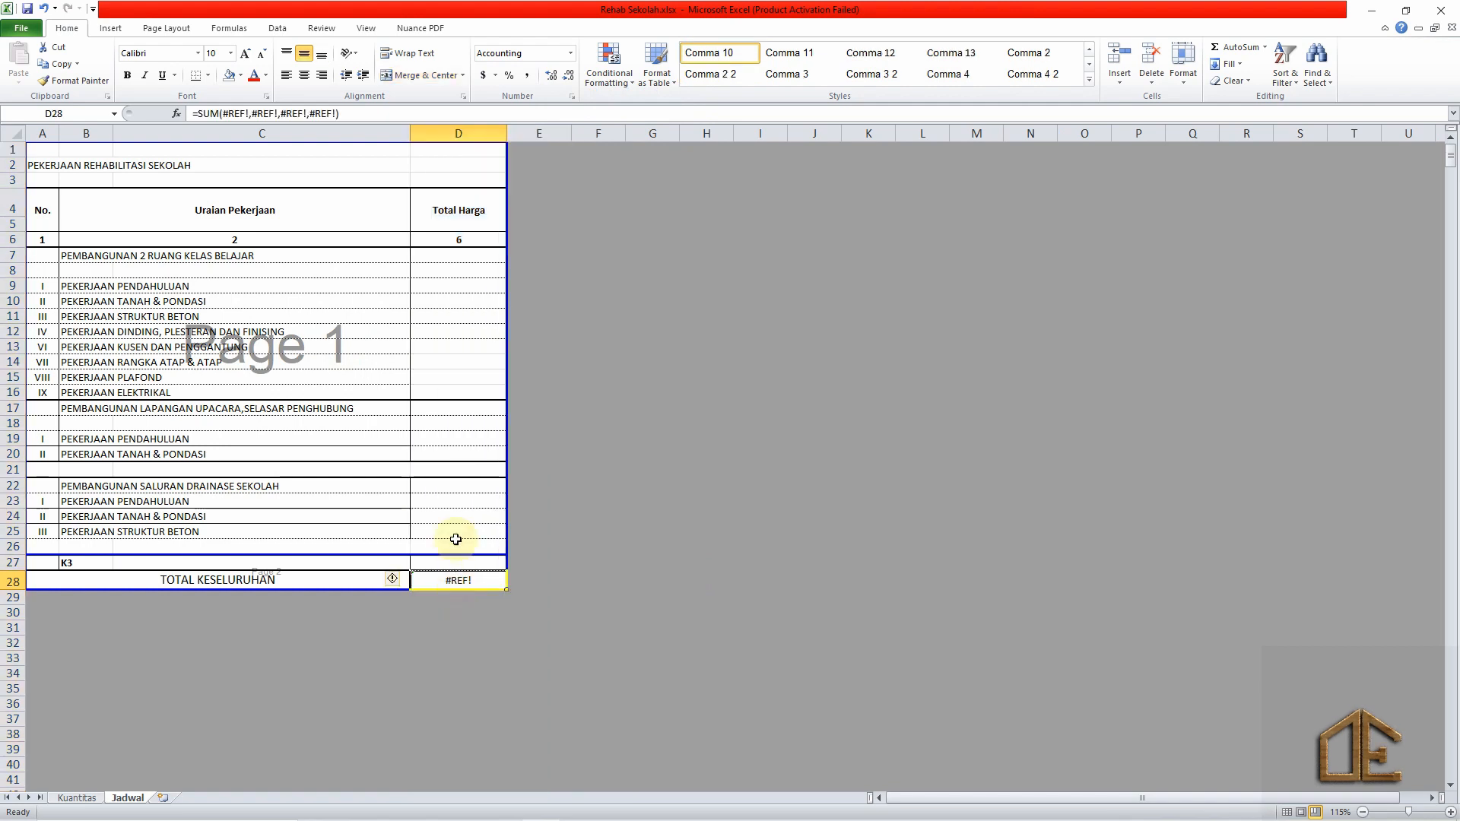
Delete blank row 8 under the Pembangunan 2 Ruang Kelas Belajar heading.
{"action": "left_click", "coordinate": [454, 272]}
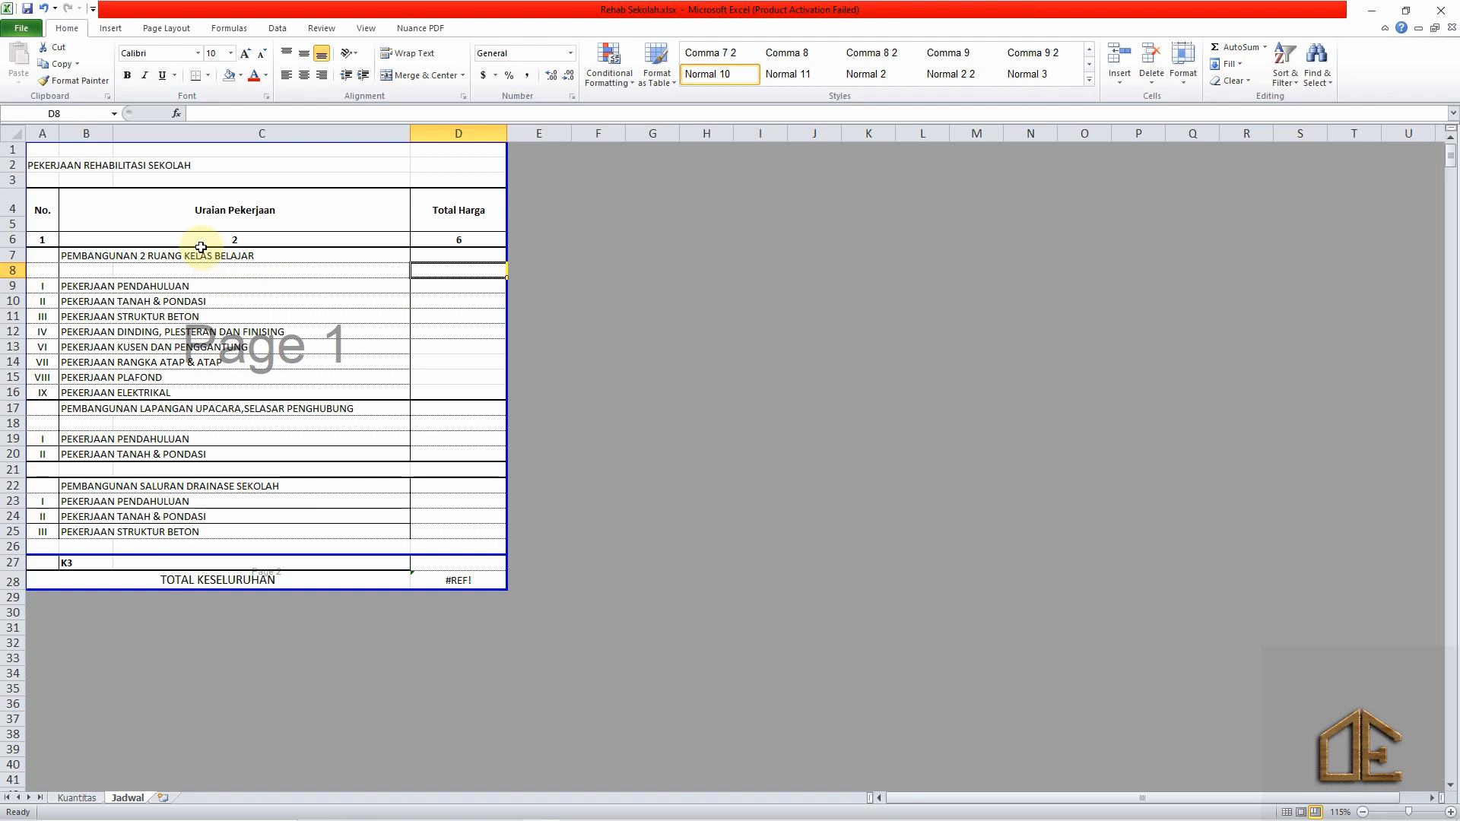
{"action": "left_click", "coordinate": [6, 271]}
{"action": "right_click", "coordinate": [11, 270]}
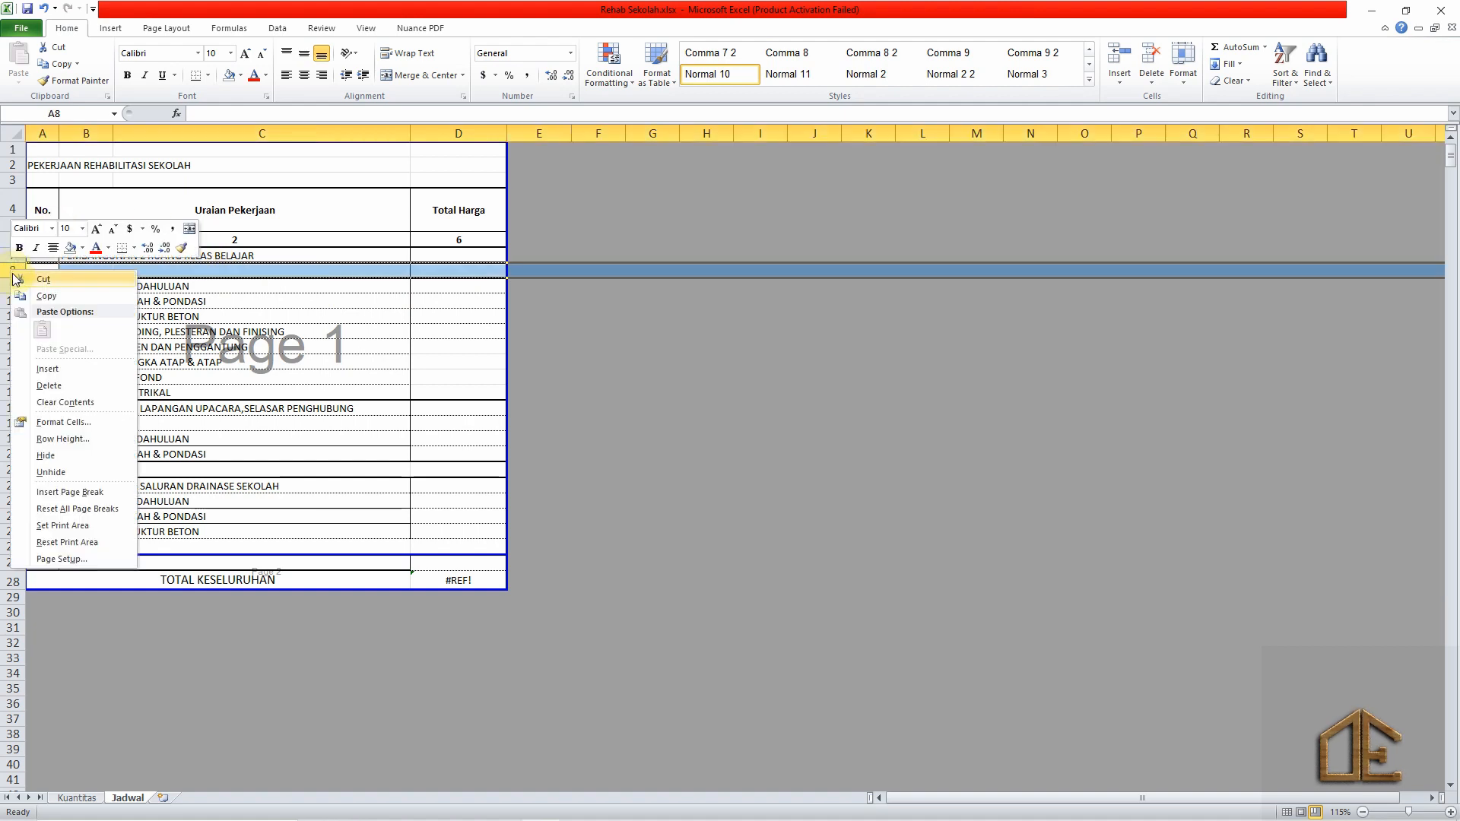
{"action": "left_click", "coordinate": [50, 386]}
Link Total Harga cells D8 and D9 to the Jumlah I and Jumlah II subtotals, G19 and G27, on the Kuantitas sheet.
{"action": "left_click", "coordinate": [434, 270]}
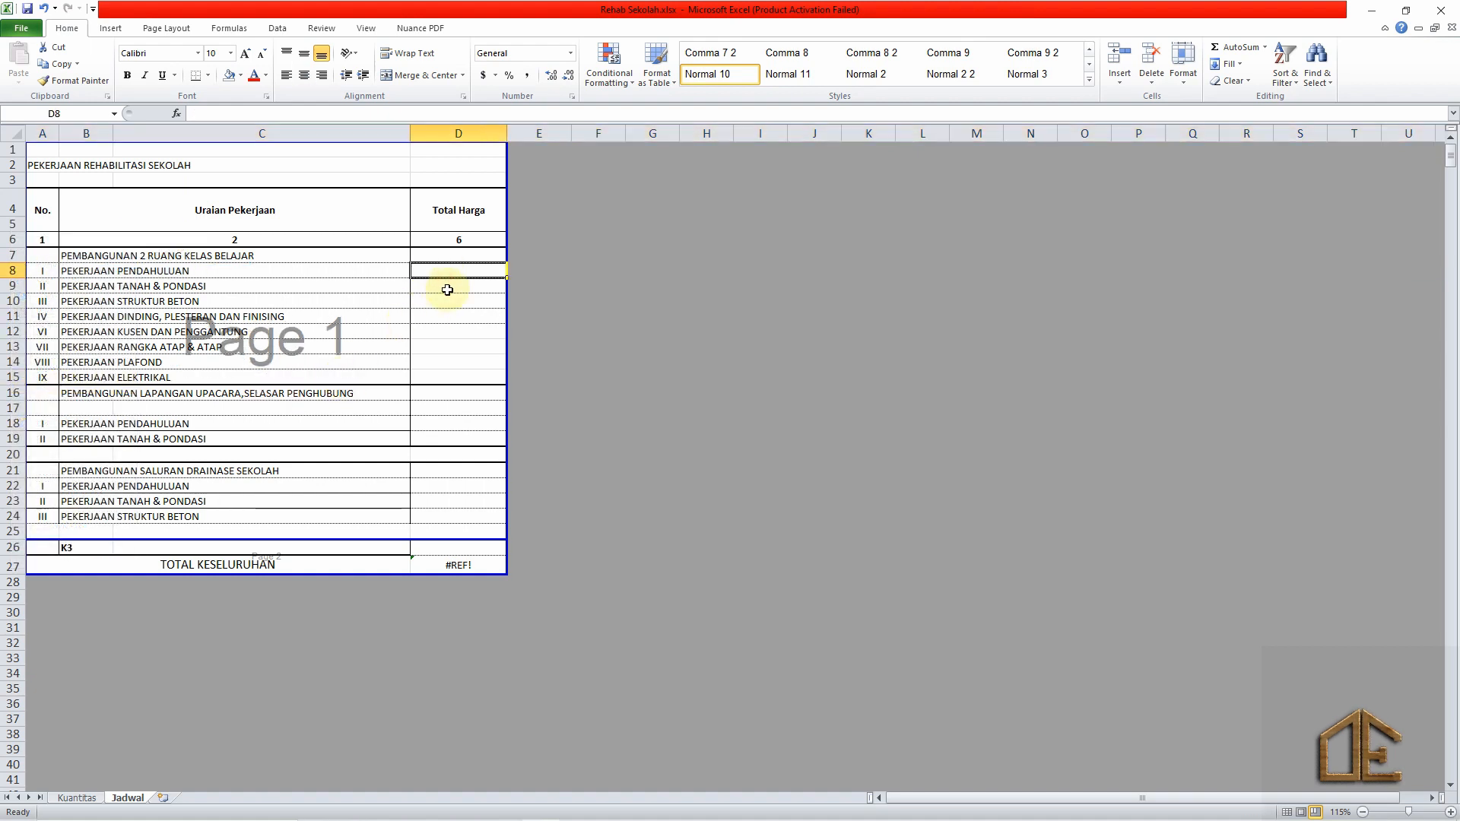
{"action": "type", "text": "="}
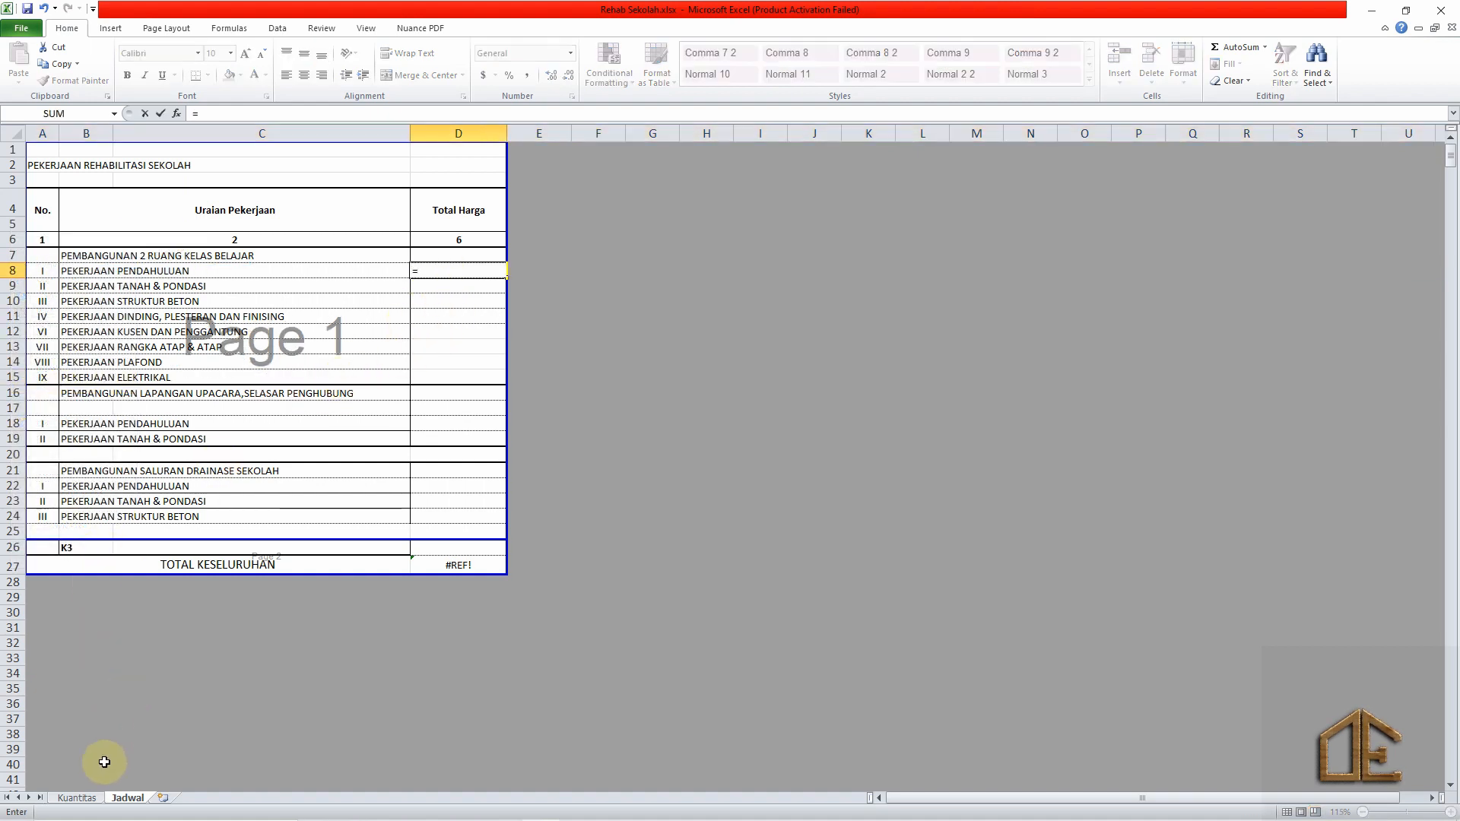
{"action": "left_click", "coordinate": [79, 797]}
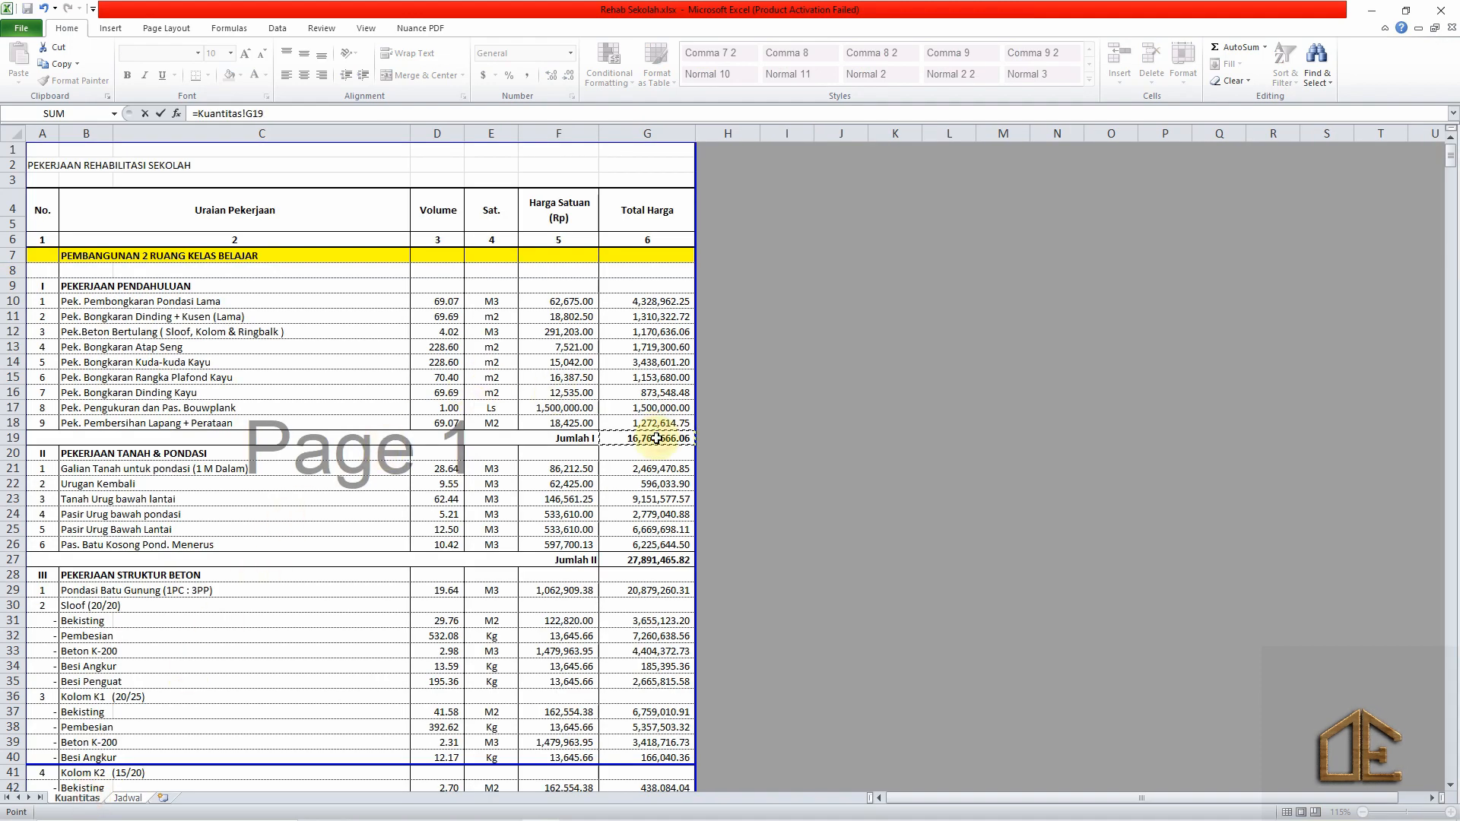
{"action": "key", "text": "Return"}
{"action": "type", "text": "="}
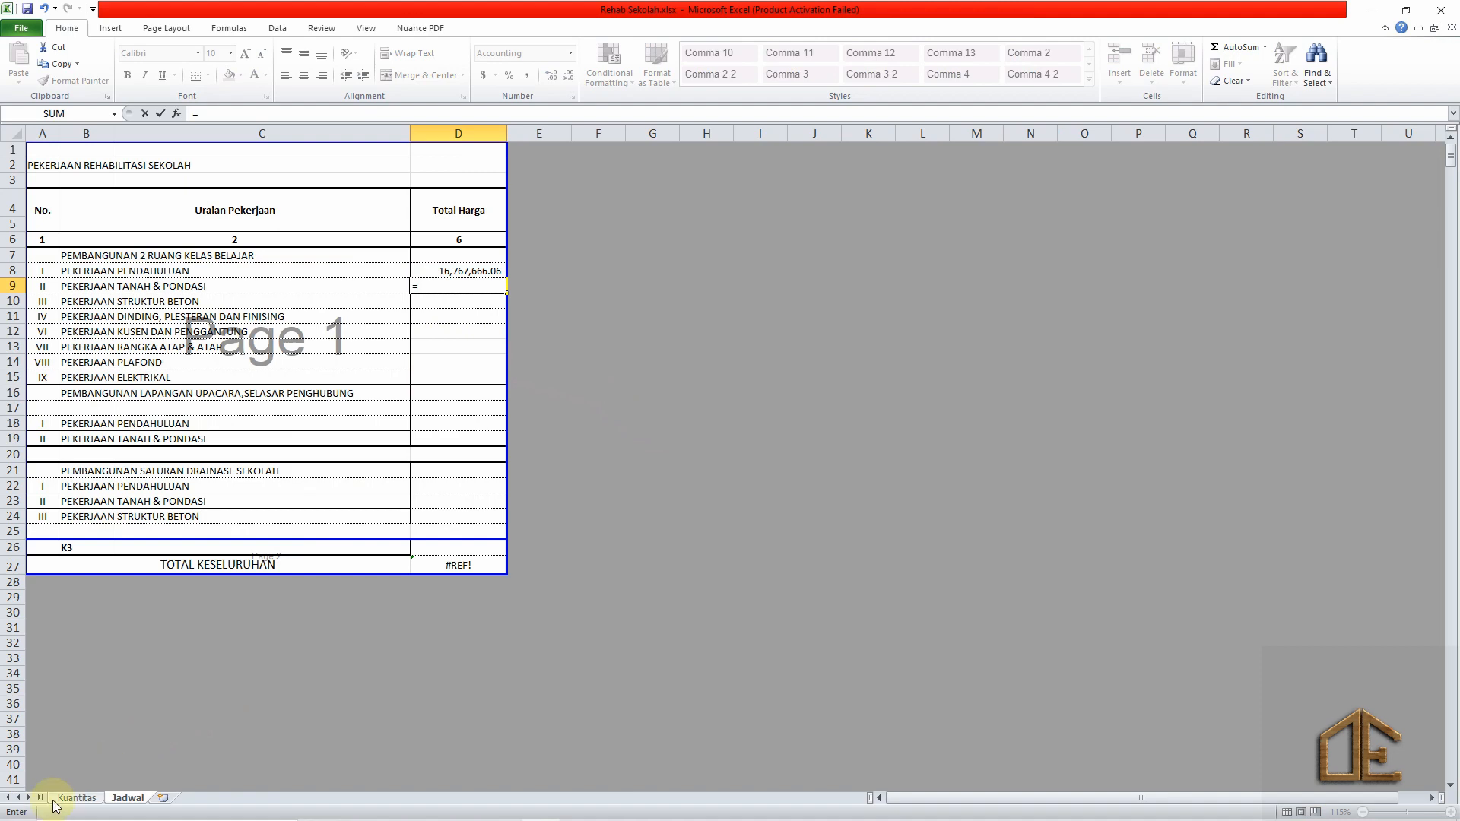
{"action": "left_click", "coordinate": [77, 797]}
{"action": "left_click", "coordinate": [646, 560]}
{"action": "key", "text": "Return"}
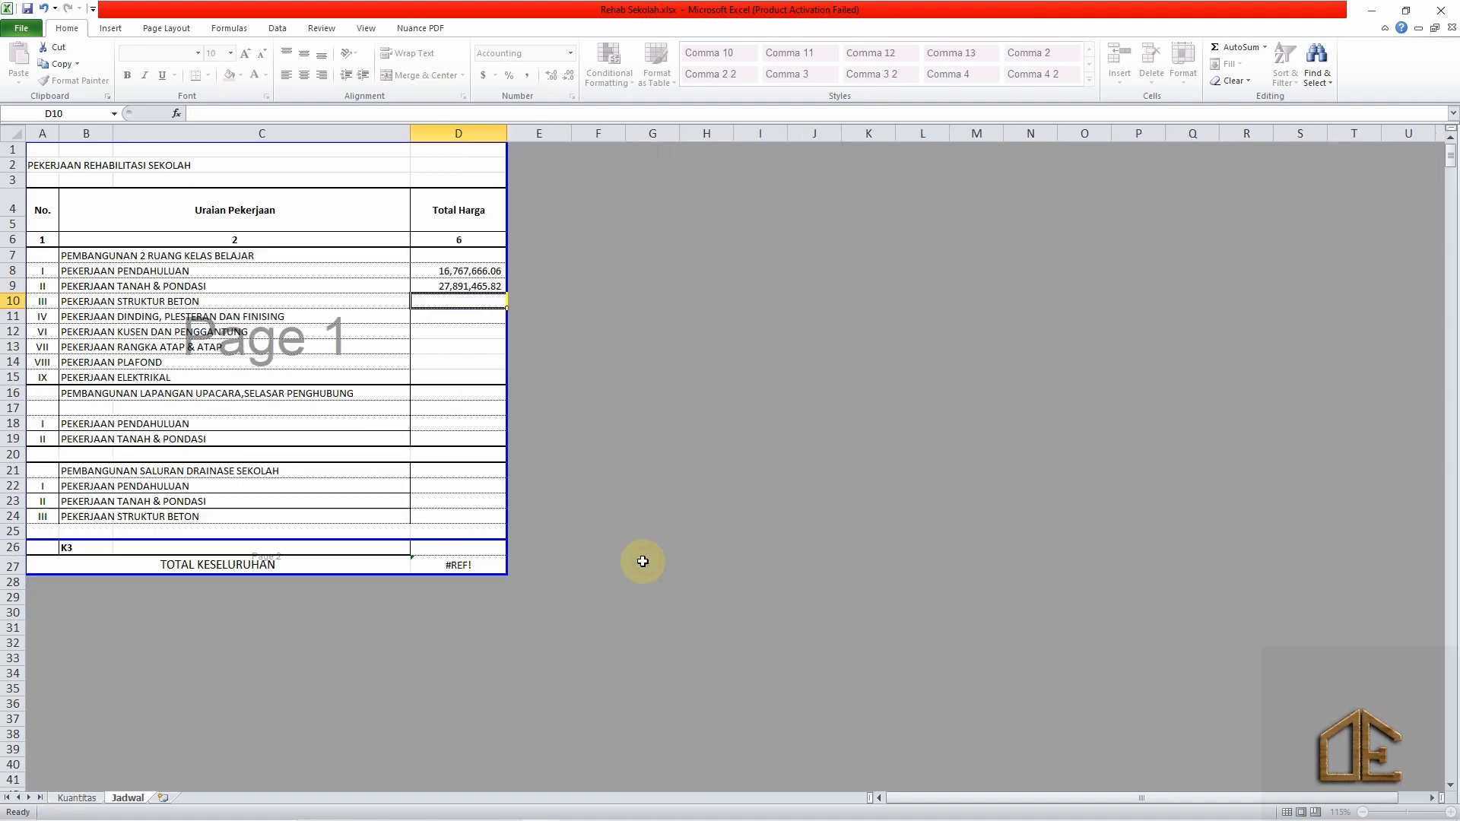
Link Total Harga cells D10 and D11 to the Jumlah III and Jumlah IV subtotals, G62 and G72, on the Kuantitas sheet.
{"action": "type", "text": "="}
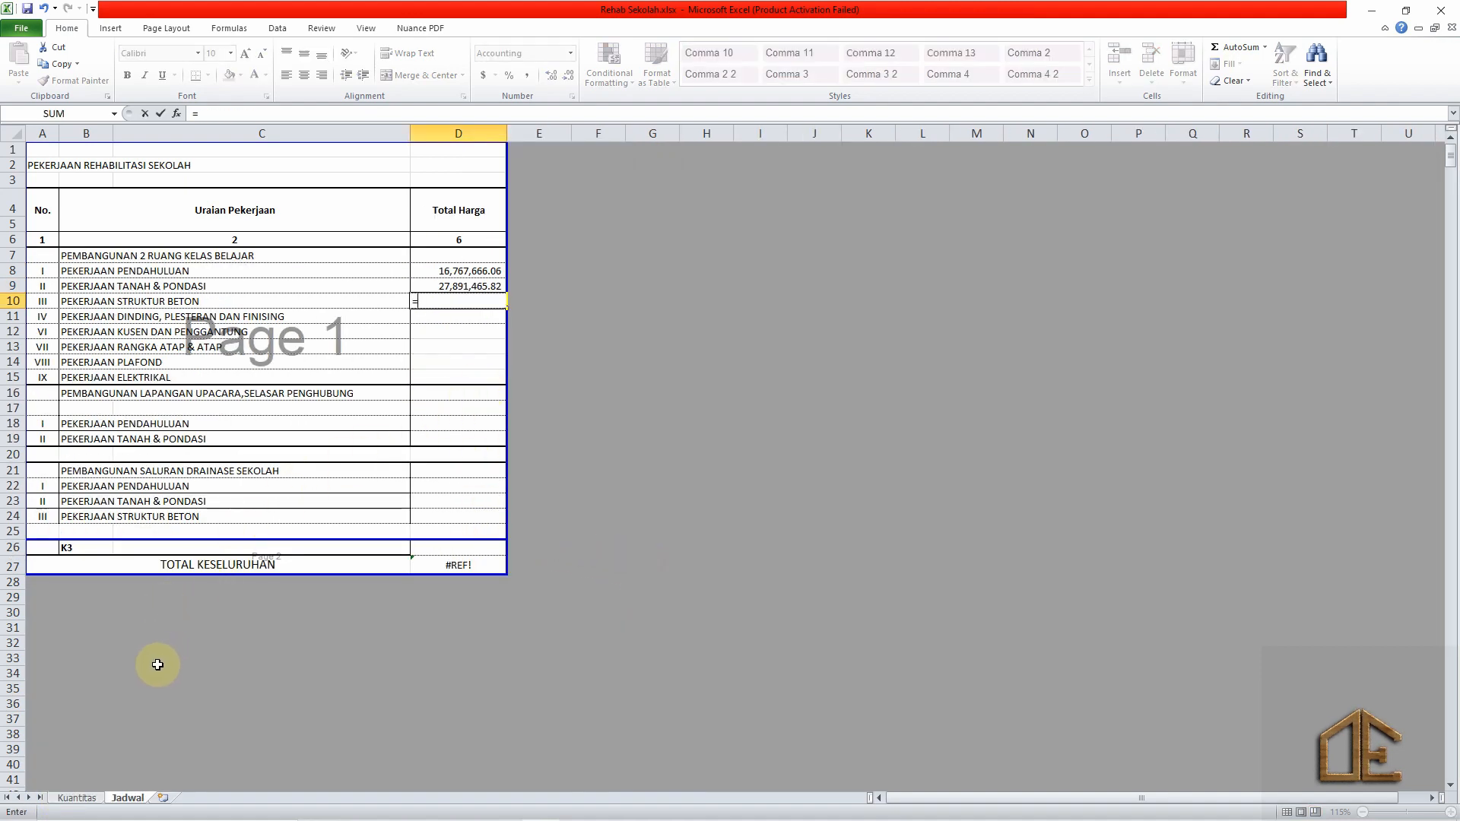
{"action": "left_click", "coordinate": [76, 798]}
{"action": "scroll", "coordinate": [501, 619], "scroll_direction": "down", "scroll_amount": 17}
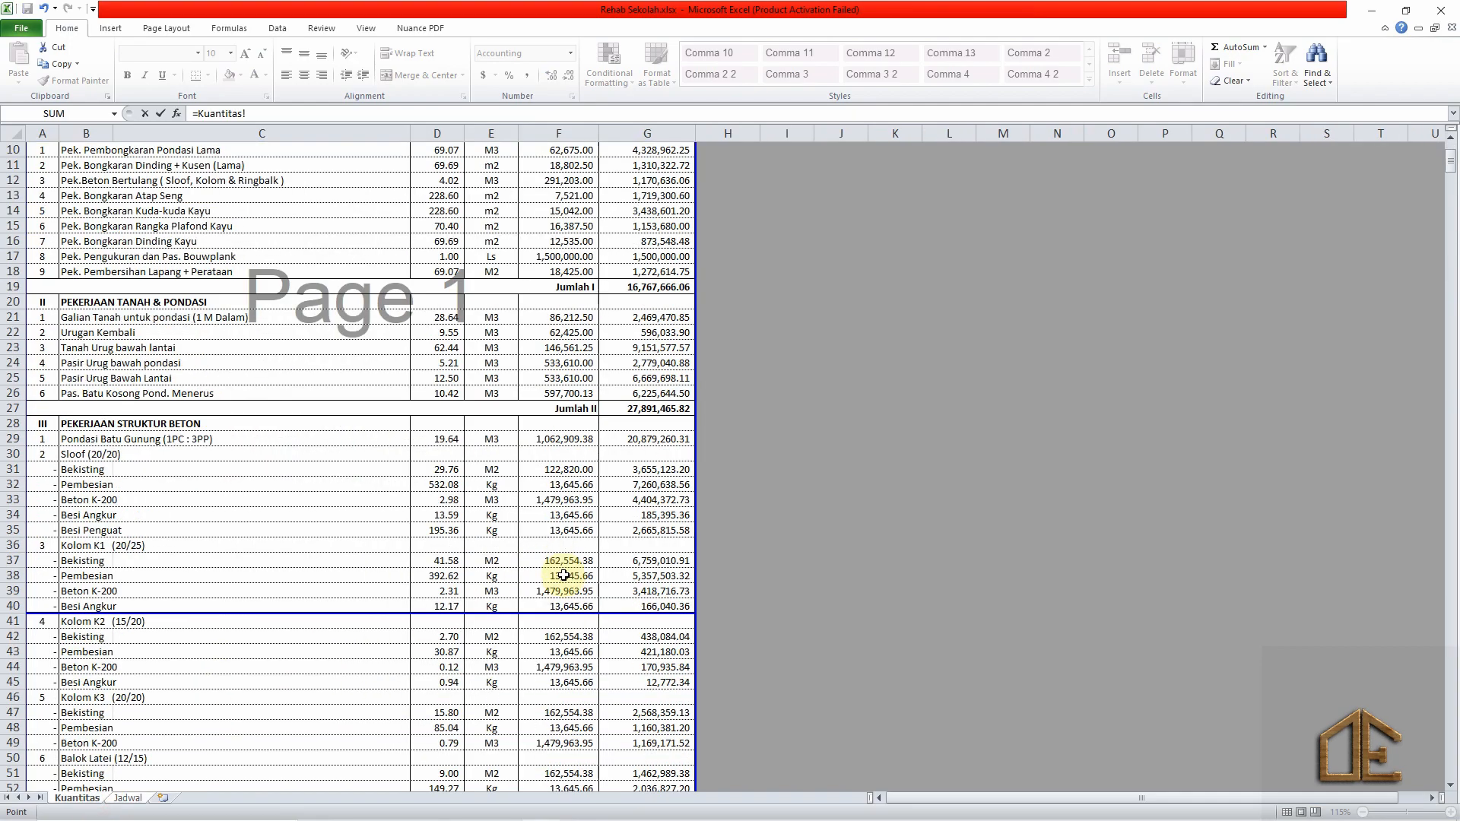
{"action": "scroll", "coordinate": [589, 522], "scroll_direction": "down", "scroll_amount": 1}
{"action": "left_click", "coordinate": [652, 411]}
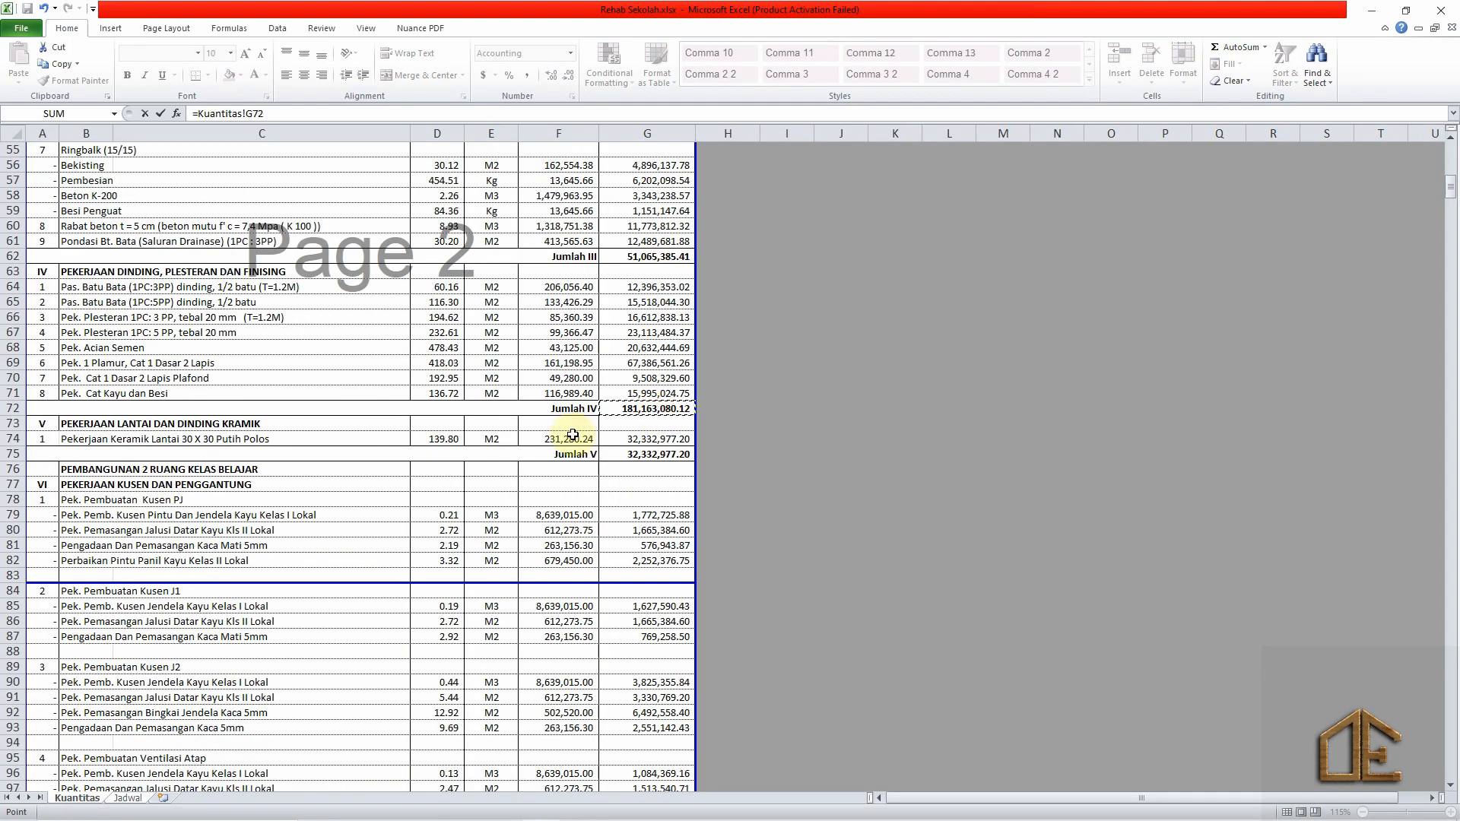
{"action": "key", "text": "Return"}
Link Total Harga cells D12 and D13 to the Jumlah VI and Jumlah VII subtotals, G106 and G112, on the Kuantitas sheet.
{"action": "type", "text": "="}
{"action": "left_click", "coordinate": [87, 798]}
{"action": "scroll", "coordinate": [642, 420], "scroll_direction": "down", "scroll_amount": 1}
{"action": "scroll", "coordinate": [642, 420], "scroll_direction": "down", "scroll_amount": 10}
{"action": "left_click", "coordinate": [645, 422]}
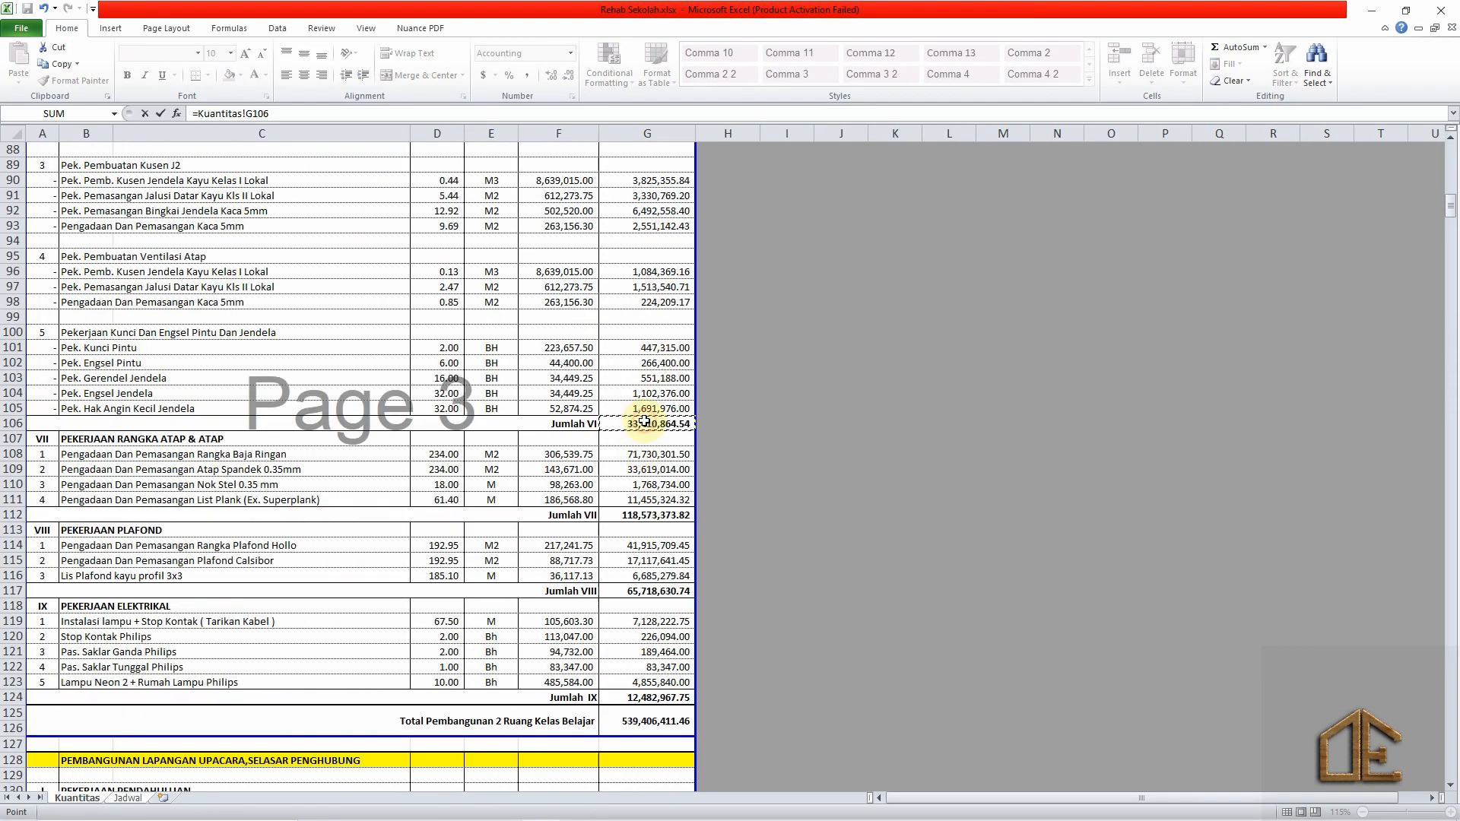
{"action": "key", "text": "Return"}
{"action": "type", "text": "="}
{"action": "left_click", "coordinate": [77, 798]}
{"action": "left_click", "coordinate": [658, 514]}
{"action": "key", "text": "Return"}
Link Total Harga cells D14 and D15 to the Jumlah VIII and Jumlah IX subtotals, G117 and G124, on the Kuantitas sheet.
{"action": "type", "text": "="}
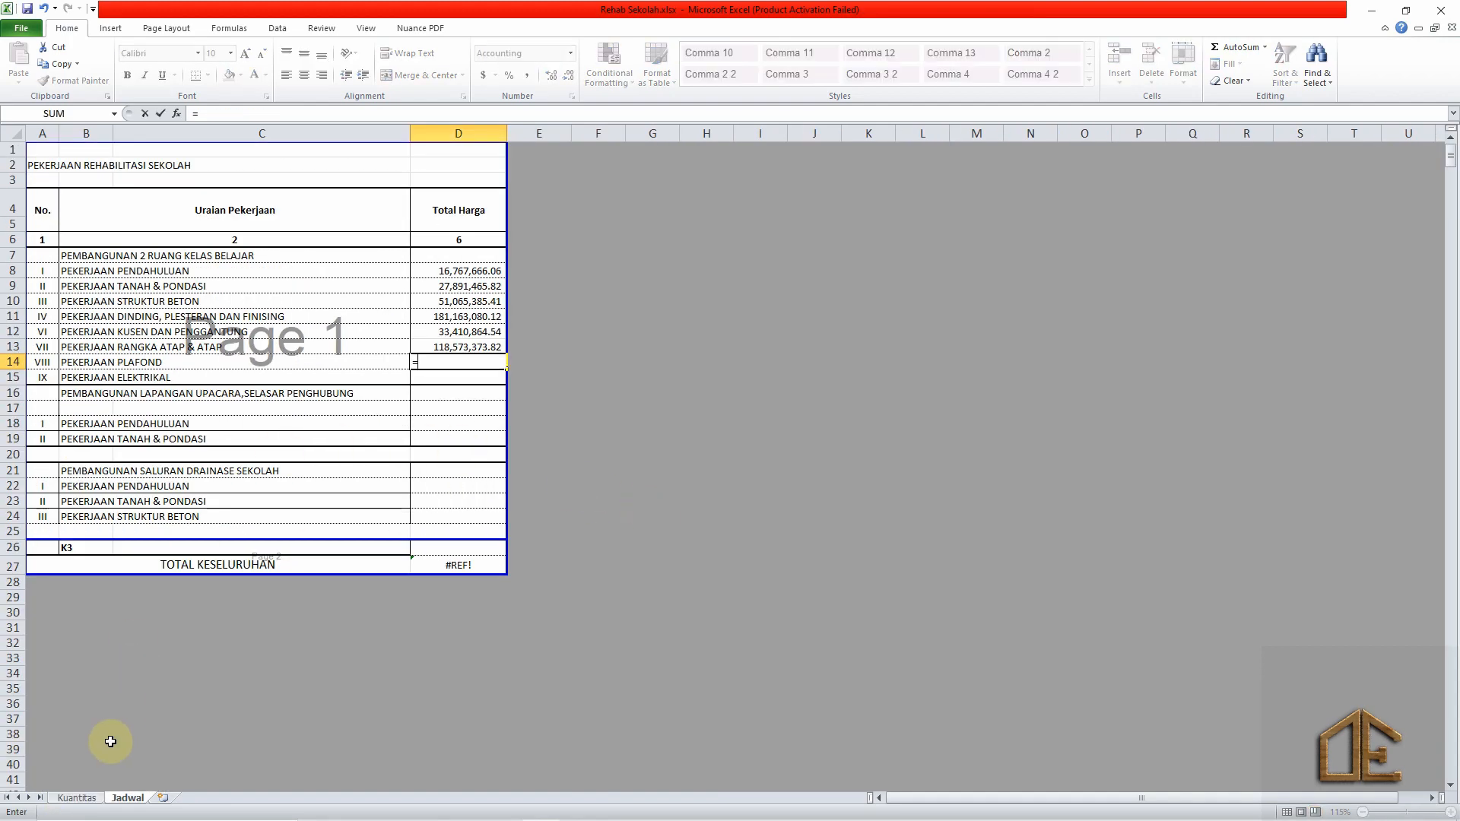
{"action": "left_click", "coordinate": [84, 797]}
{"action": "left_click", "coordinate": [656, 590]}
{"action": "key", "text": "Return"}
{"action": "type", "text": "="}
{"action": "left_click", "coordinate": [83, 798]}
{"action": "left_click", "coordinate": [646, 698]}
{"action": "key", "text": "Return"}
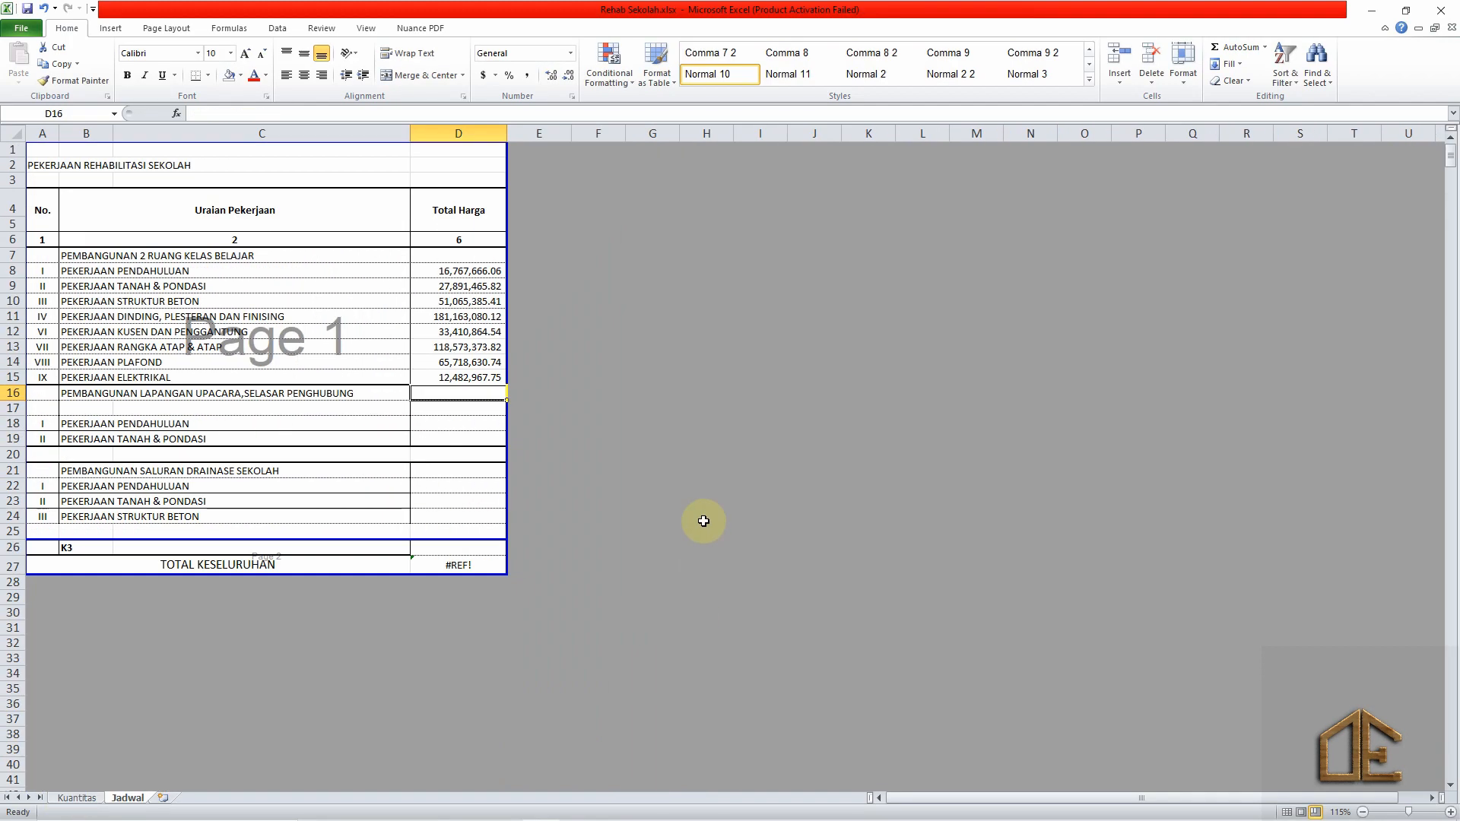
Link Total Harga cells D18 and D19 to the Jumlah I and Jumlah II subtotals, G132 and G141, on the Kuantitas sheet.
{"action": "type", "text": "="}
{"action": "left_click", "coordinate": [76, 798]}
{"action": "scroll", "coordinate": [566, 403], "scroll_direction": "down", "scroll_amount": 5}
{"action": "scroll", "coordinate": [566, 403], "scroll_direction": "down", "scroll_amount": 3}
{"action": "left_click", "coordinate": [645, 456]}
{"action": "key", "text": "Return"}
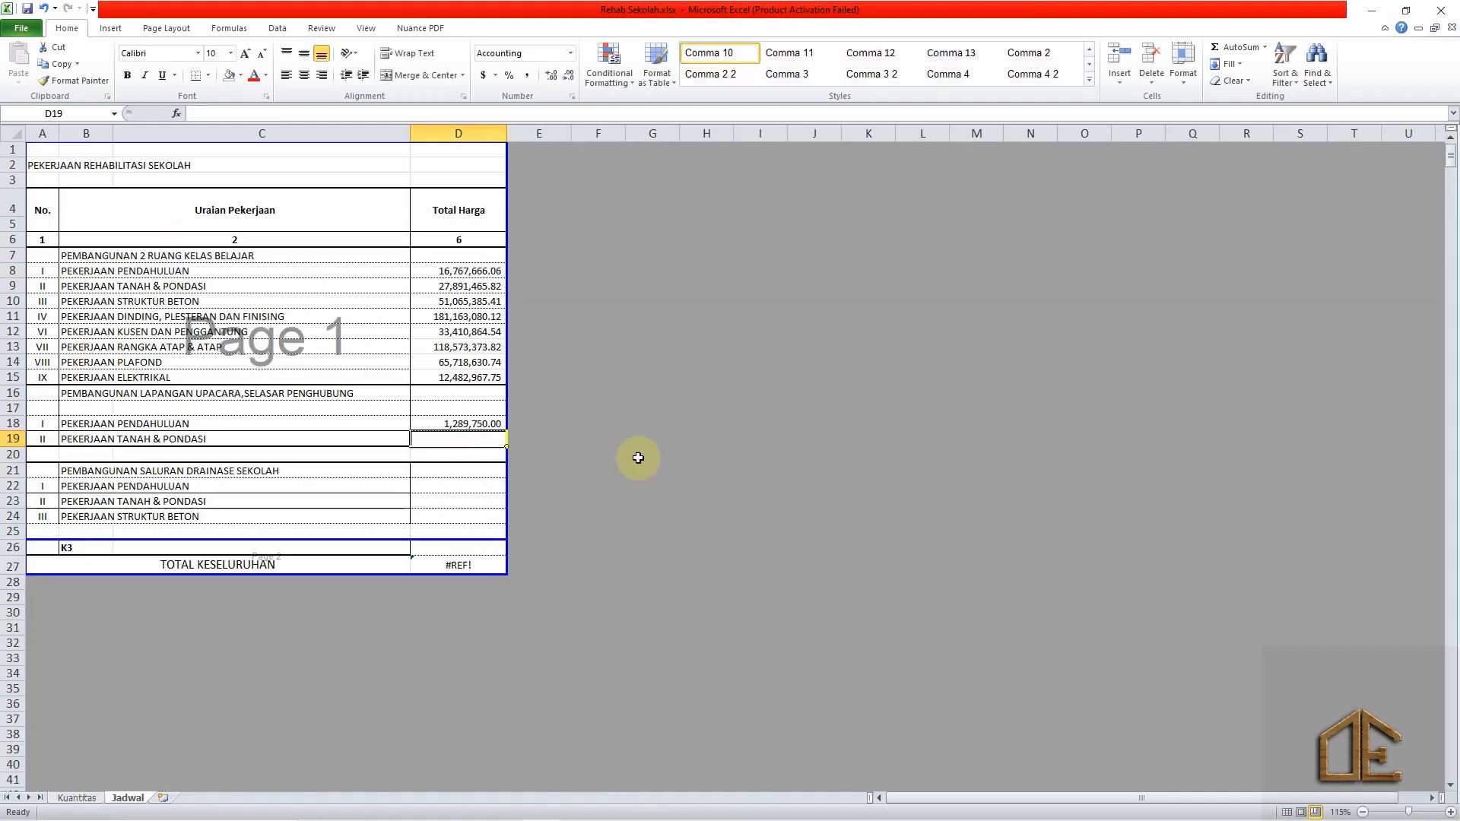
{"action": "type", "text": "="}
{"action": "left_click", "coordinate": [77, 797]}
{"action": "left_click", "coordinate": [645, 596]}
{"action": "key", "text": "Return"}
Link Total Harga cells D22 and D23 to subtotals G149 and G172 on the Kuantitas sheet.
{"action": "key", "text": "Return"}
{"action": "key", "text": "Return"}
{"action": "type", "text": "="}
{"action": "left_click", "coordinate": [76, 798]}
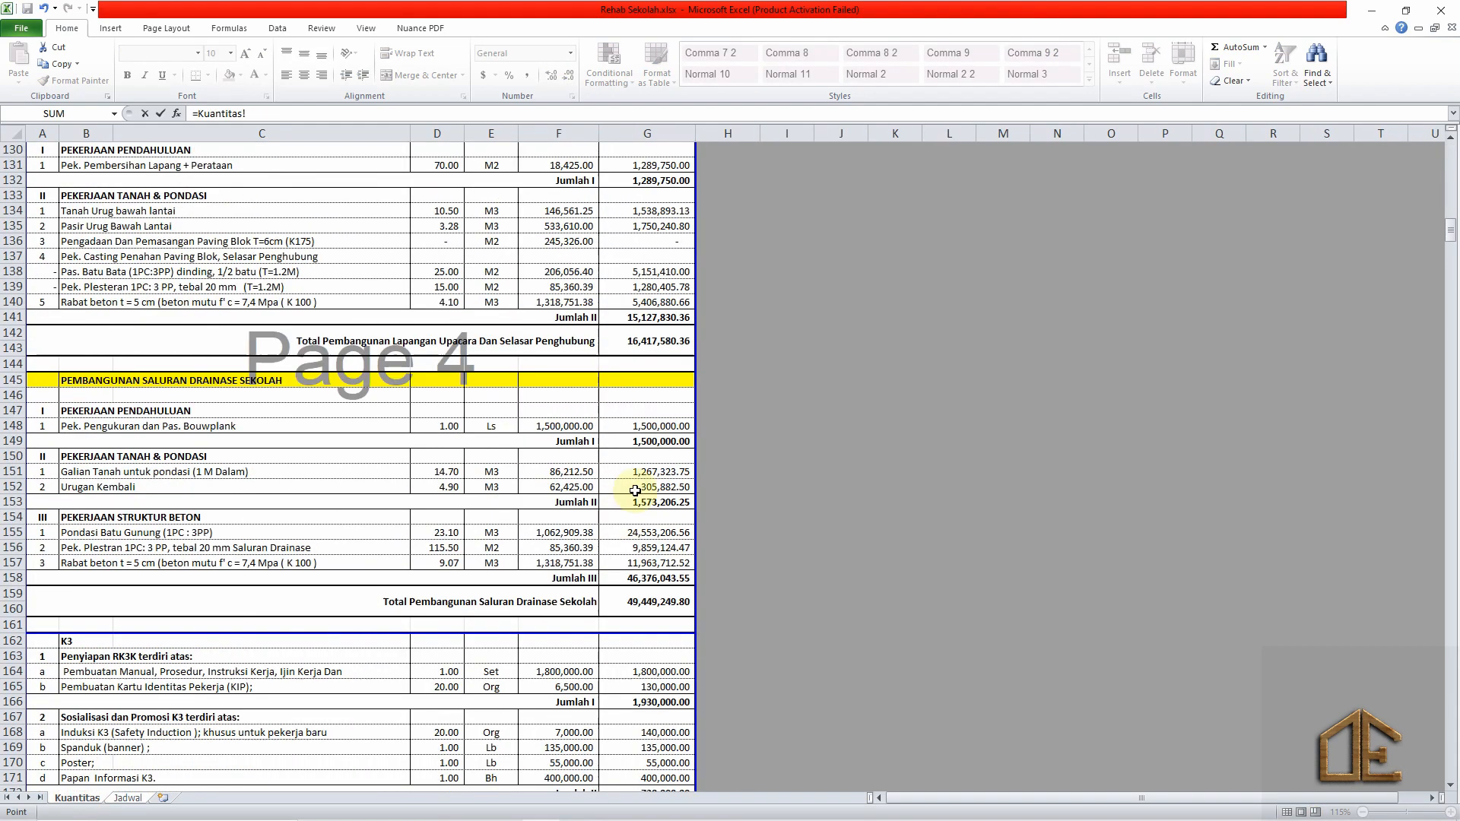
{"action": "left_click", "coordinate": [650, 424]}
{"action": "key", "text": "Return"}
{"action": "type", "text": "="}
{"action": "left_click", "coordinate": [77, 798]}
{"action": "scroll", "coordinate": [710, 577], "scroll_direction": "down", "scroll_amount": 5}
{"action": "left_click", "coordinate": [664, 563]}
{"action": "key", "text": "Return"}
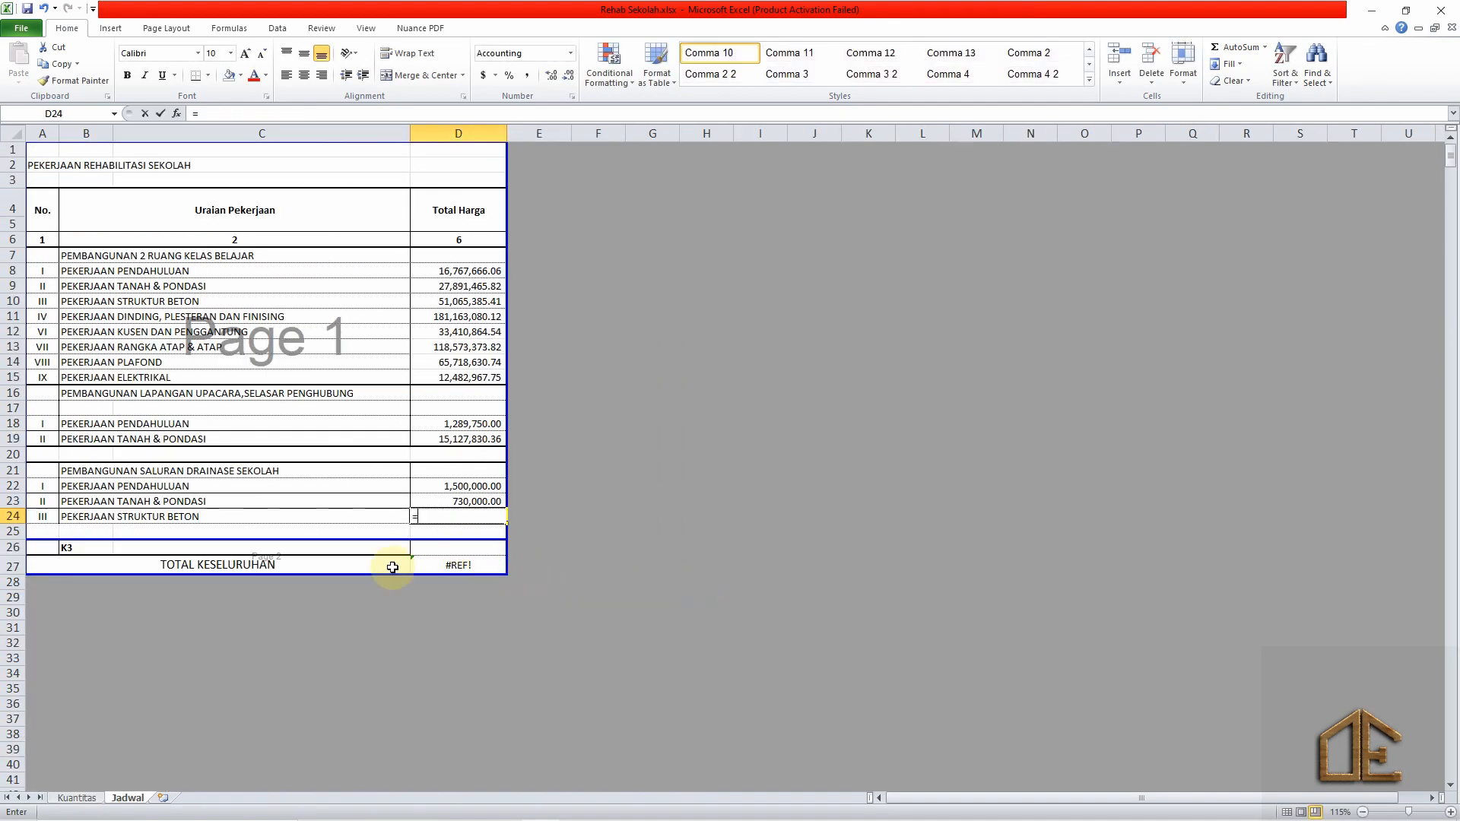
Link D24 to the Jumlah III subtotal G158 and the K3 cell D26 to Total K3, G193, on the Kuantitas sheet.
{"action": "type", "text": "="}
{"action": "left_click", "coordinate": [76, 798]}
{"action": "left_click", "coordinate": [670, 347]}
{"action": "key", "text": "Return"}
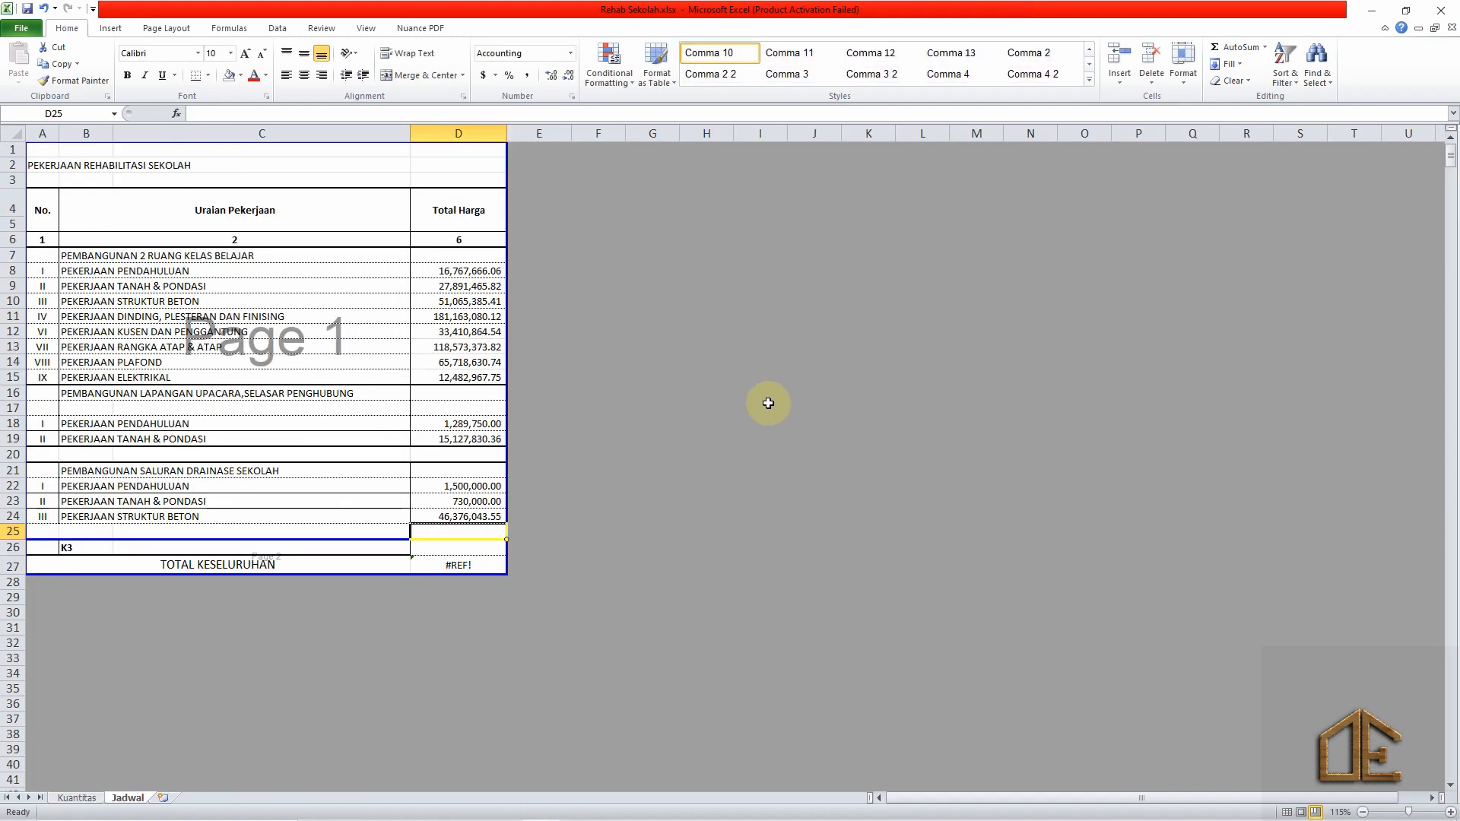
{"action": "type", "text": "="}
{"action": "left_click", "coordinate": [77, 798]}
{"action": "scroll", "coordinate": [646, 601], "scroll_direction": "down", "scroll_amount": 6}
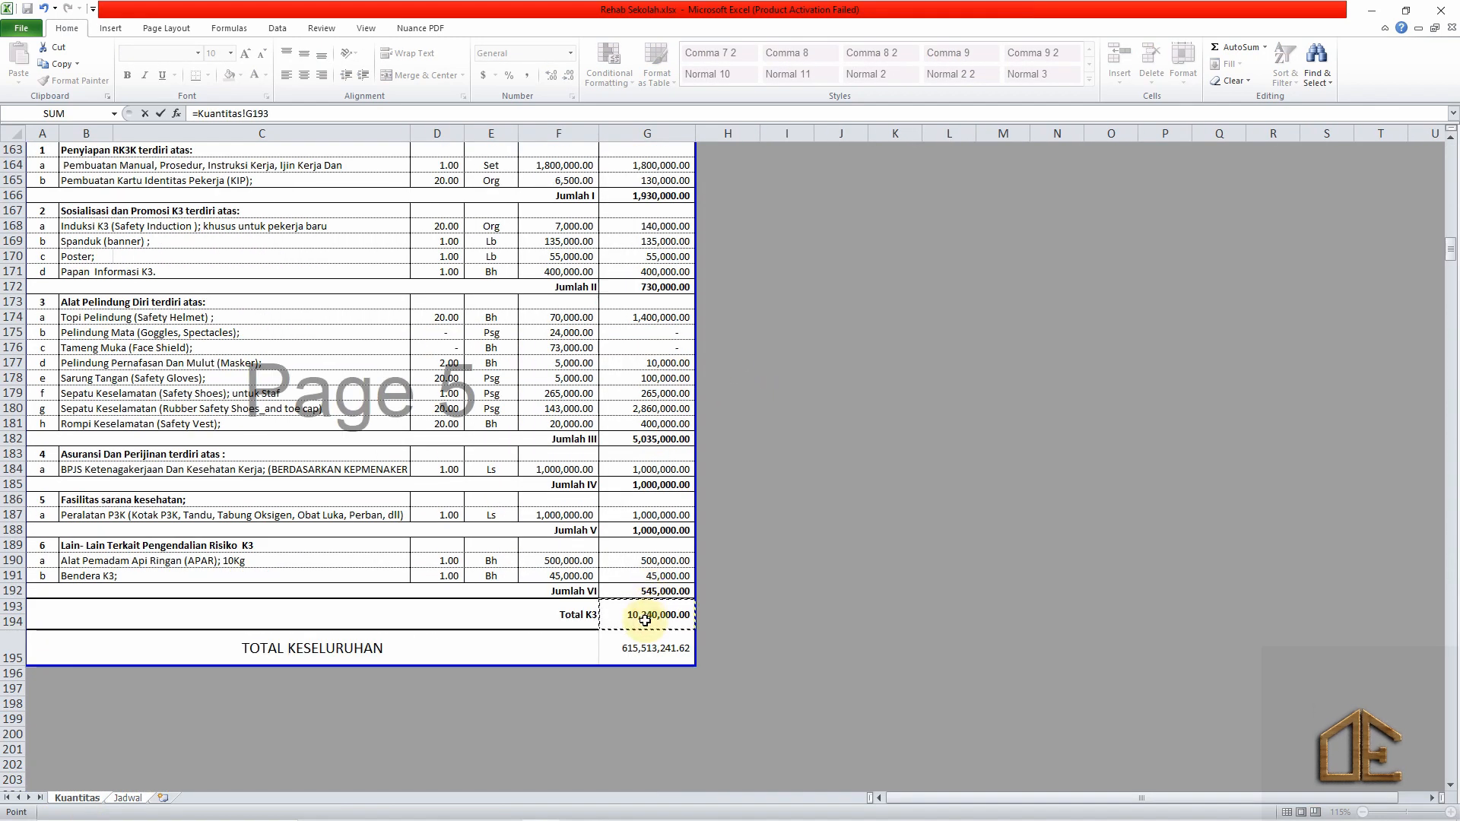
{"action": "key", "text": "Return"}
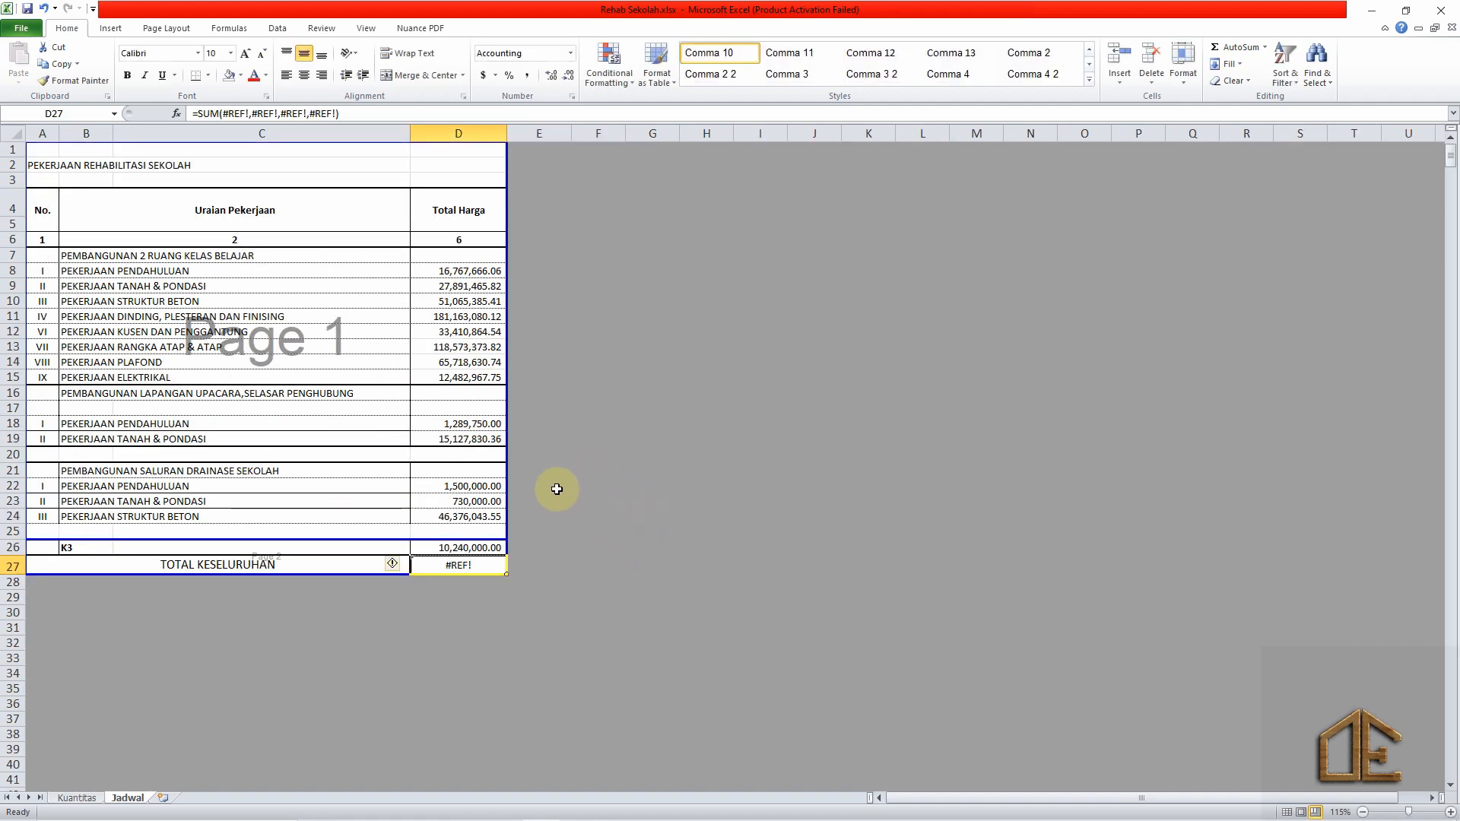
Replace the TOTAL KESELURUHAN formula in D27 with =SUM(D8:D26) and compare it with the grand total on the Kuantitas sheet.
{"action": "type", "text": "="}
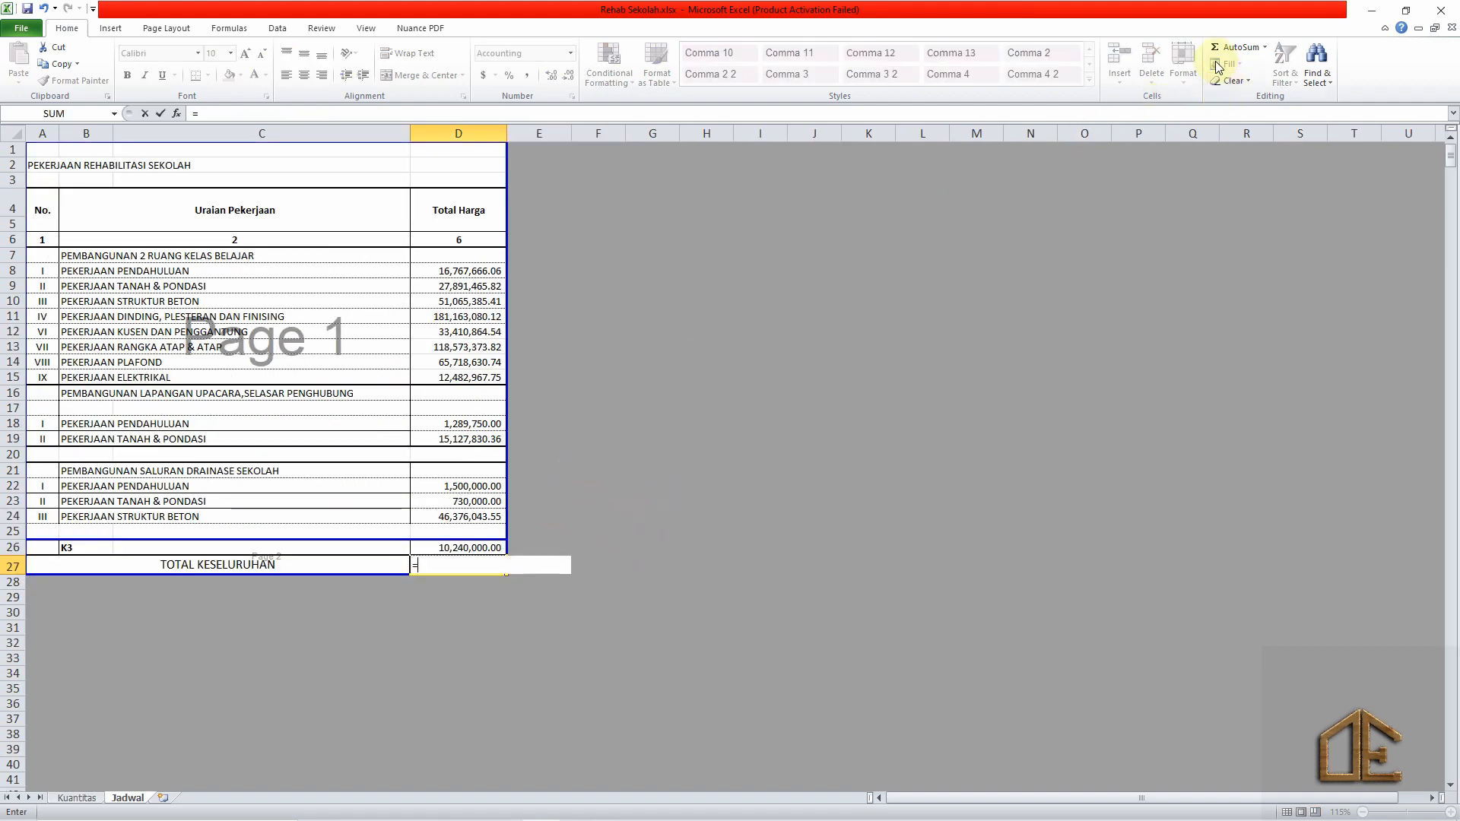
{"action": "left_click", "coordinate": [1228, 49]}
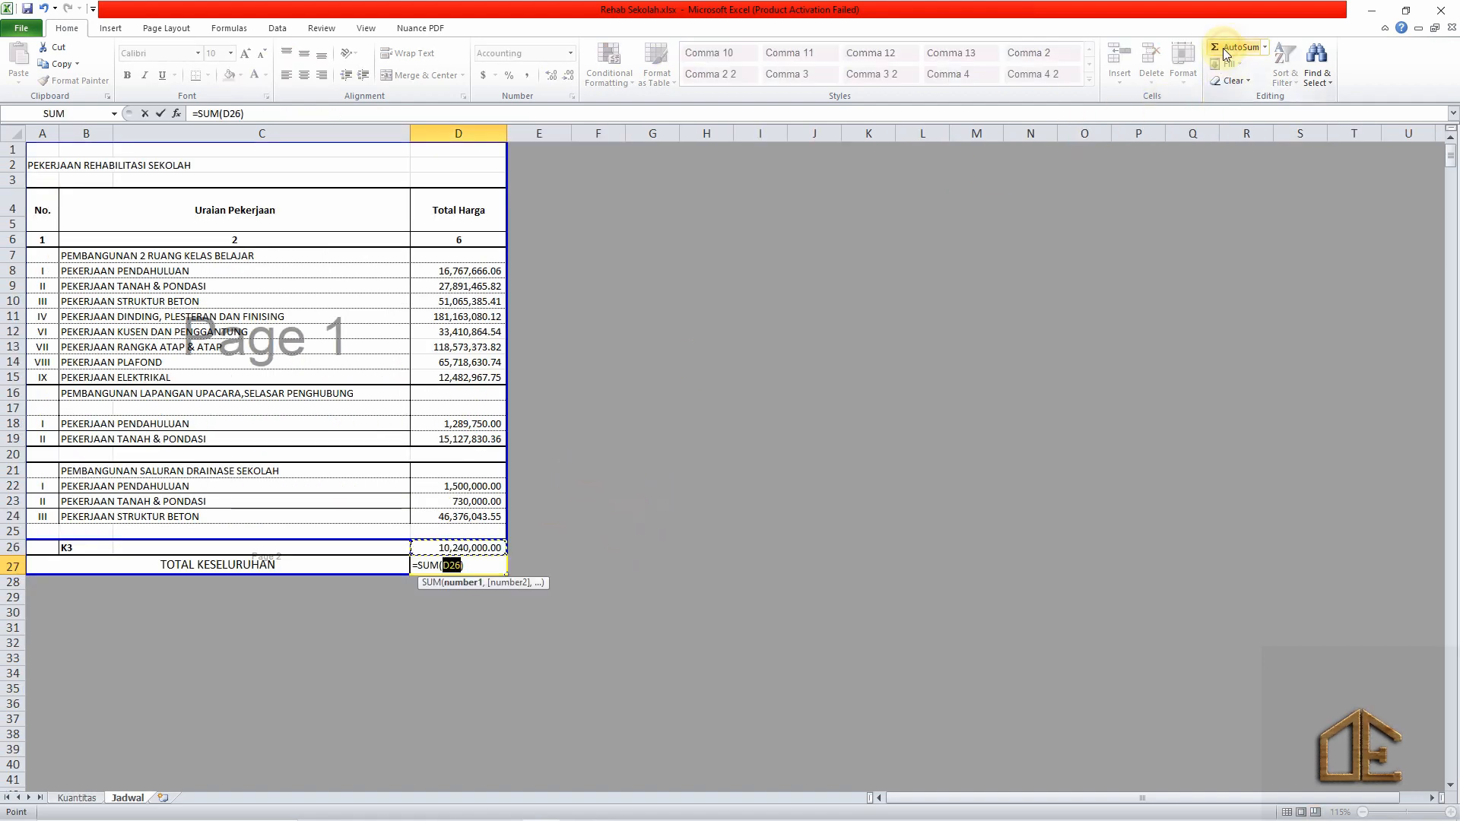
{"action": "left_click", "coordinate": [453, 270]}
{"action": "left_click", "coordinate": [453, 548], "text": "shift"}
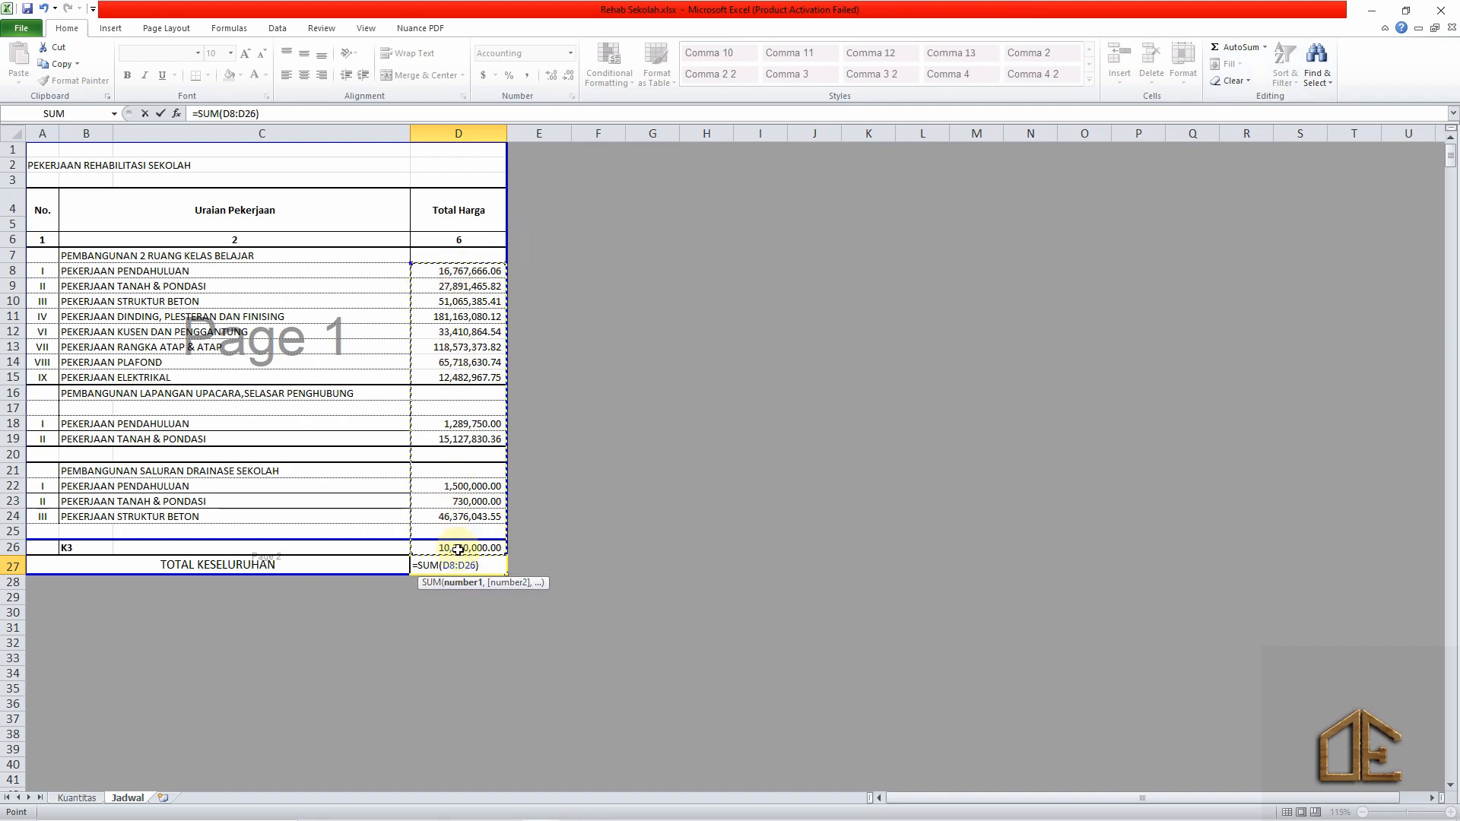
{"action": "key", "text": "Return"}
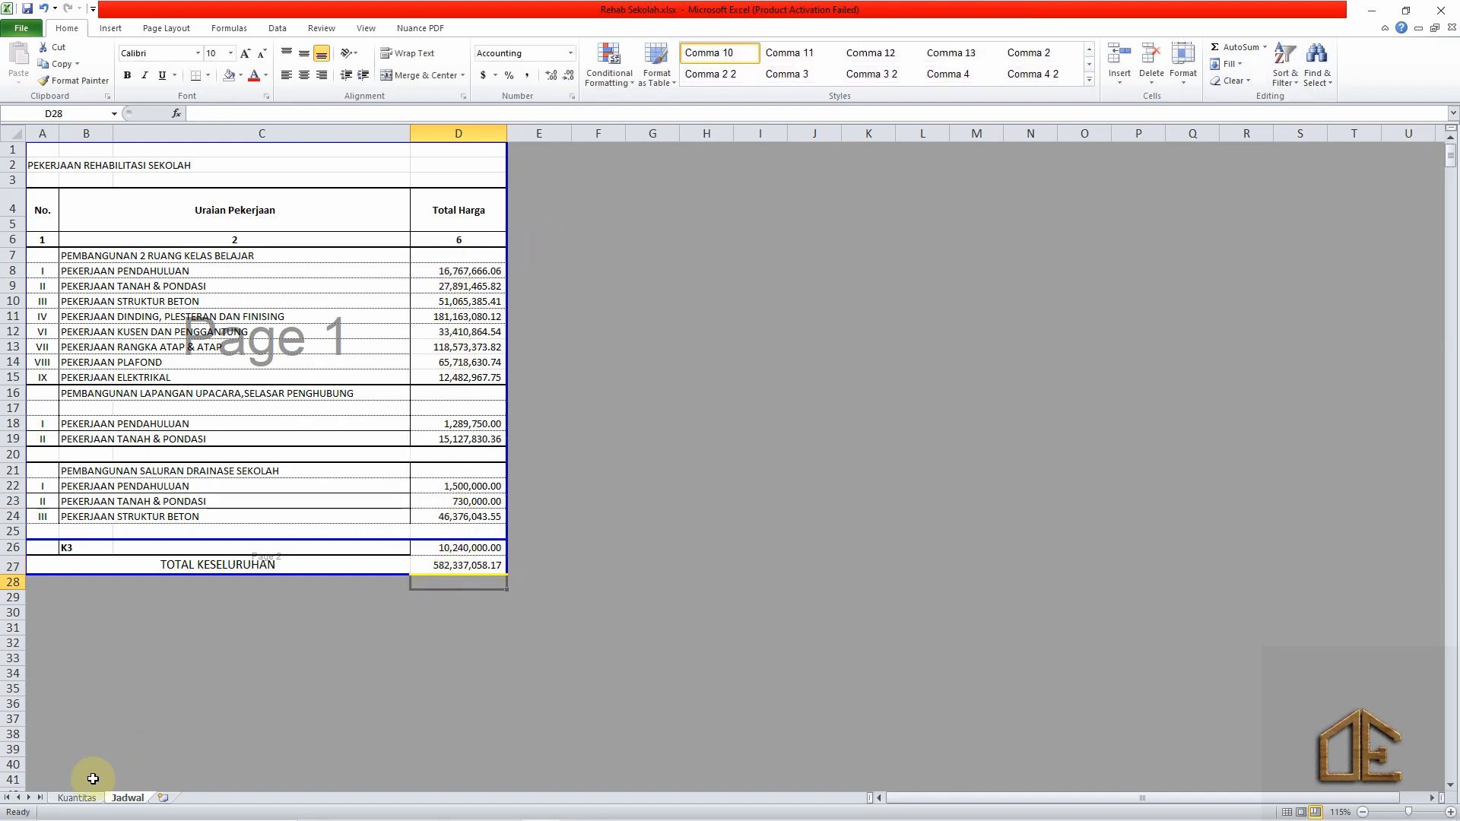
{"action": "left_click", "coordinate": [79, 798]}
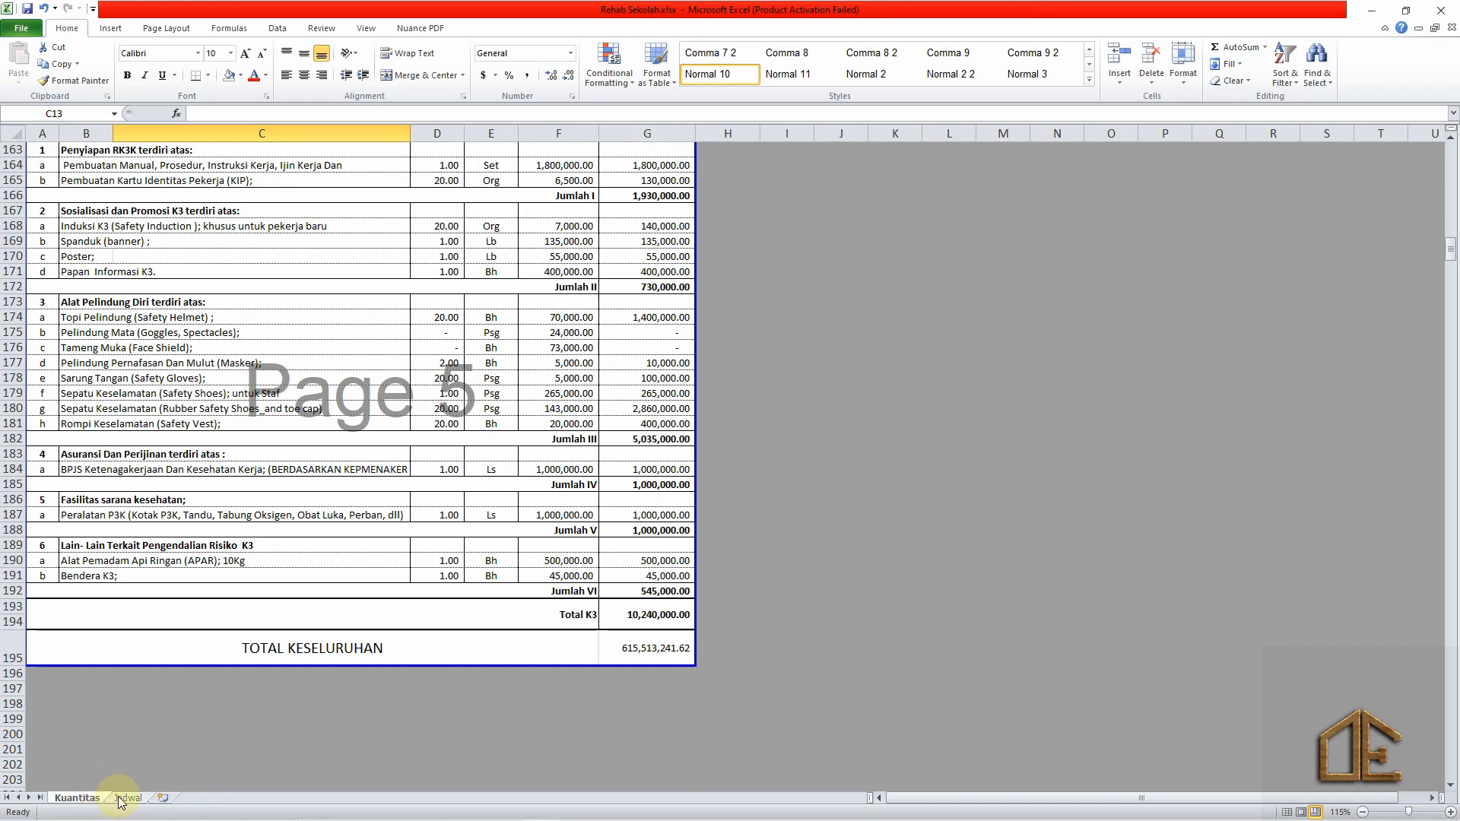
{"action": "left_click", "coordinate": [122, 798]}
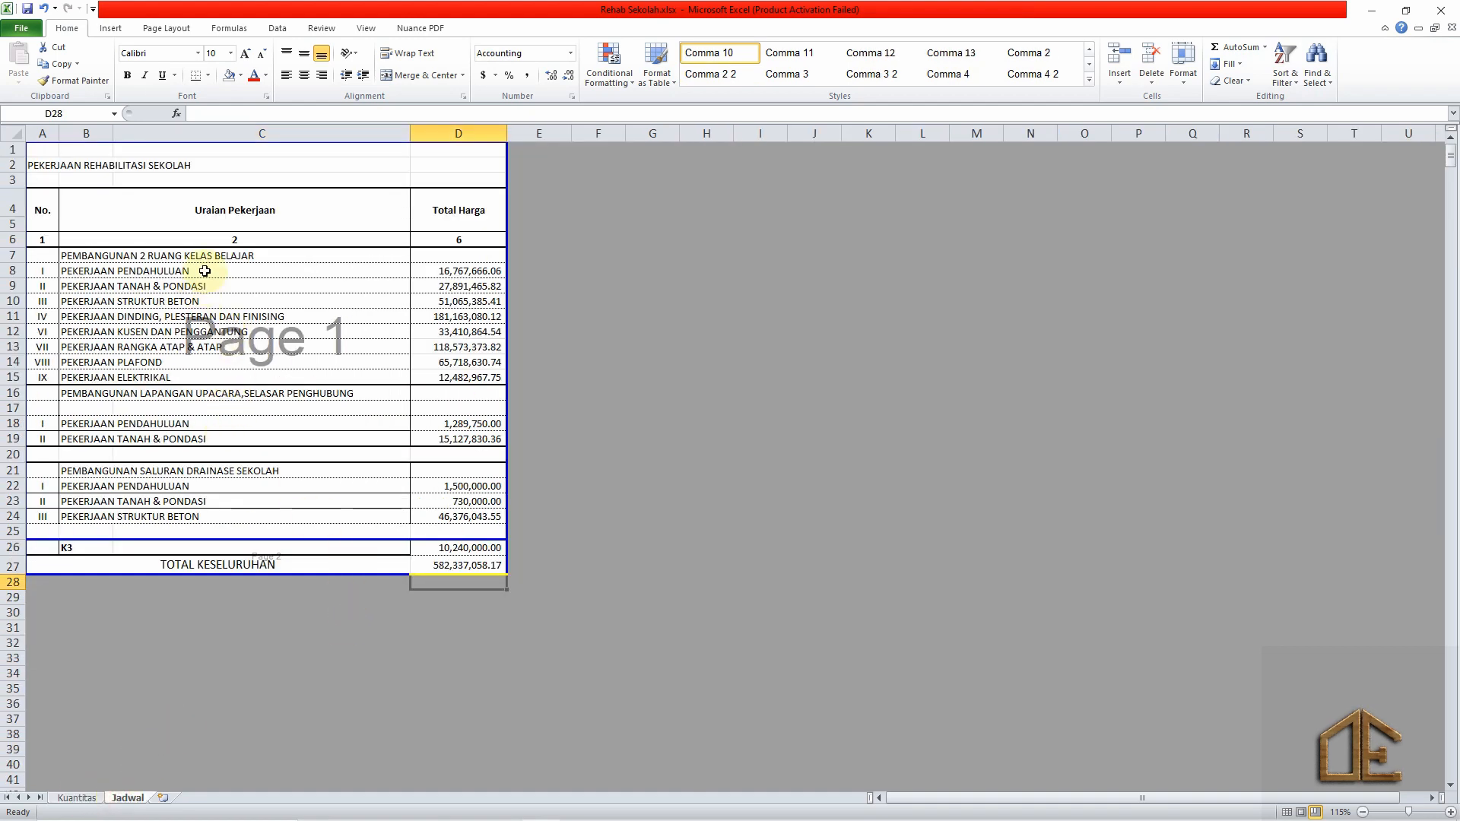
Delete the empty row 17 and insert a blank row above the PEMBANGUNAN LAPANGAN UPACARA,SELASAR PENGHUBUNG heading.
{"action": "left_click", "coordinate": [12, 408]}
{"action": "right_click", "coordinate": [12, 408]}
{"action": "left_click", "coordinate": [79, 525]}
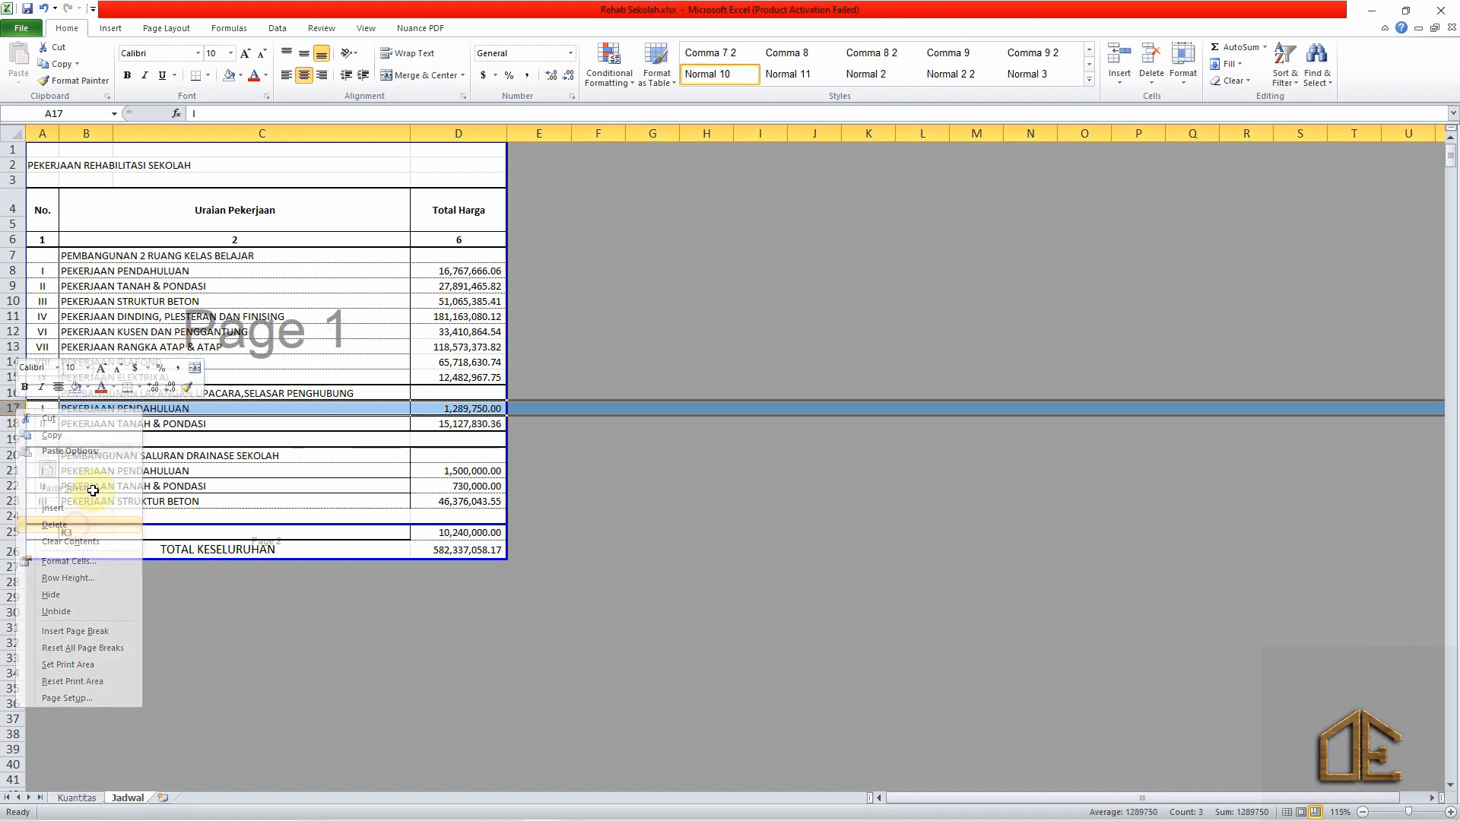
{"action": "right_click", "coordinate": [14, 393]}
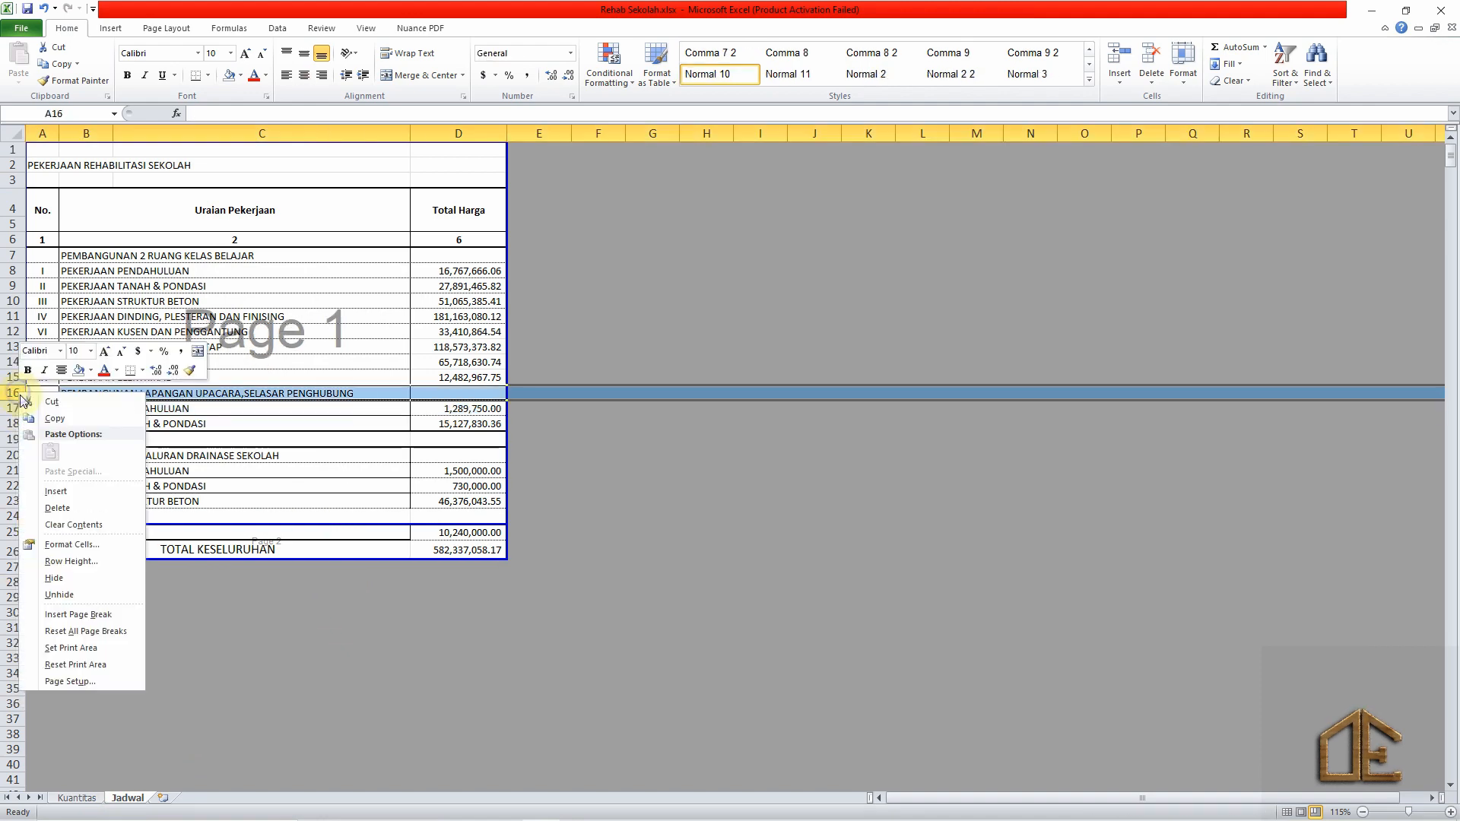
{"action": "left_click", "coordinate": [69, 495]}
{"action": "left_click", "coordinate": [238, 470]}
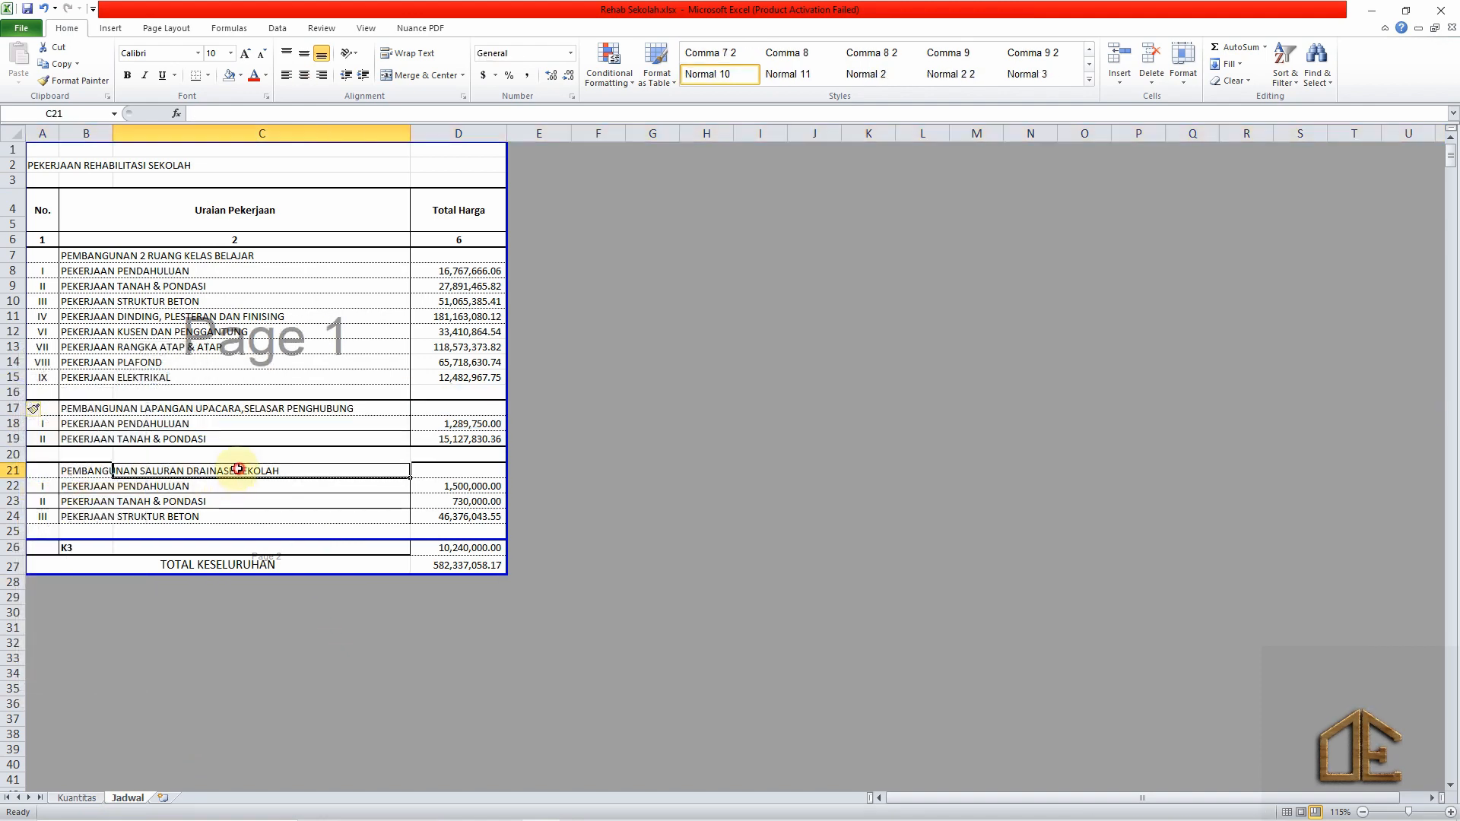
{"action": "left_click", "coordinate": [10, 454]}
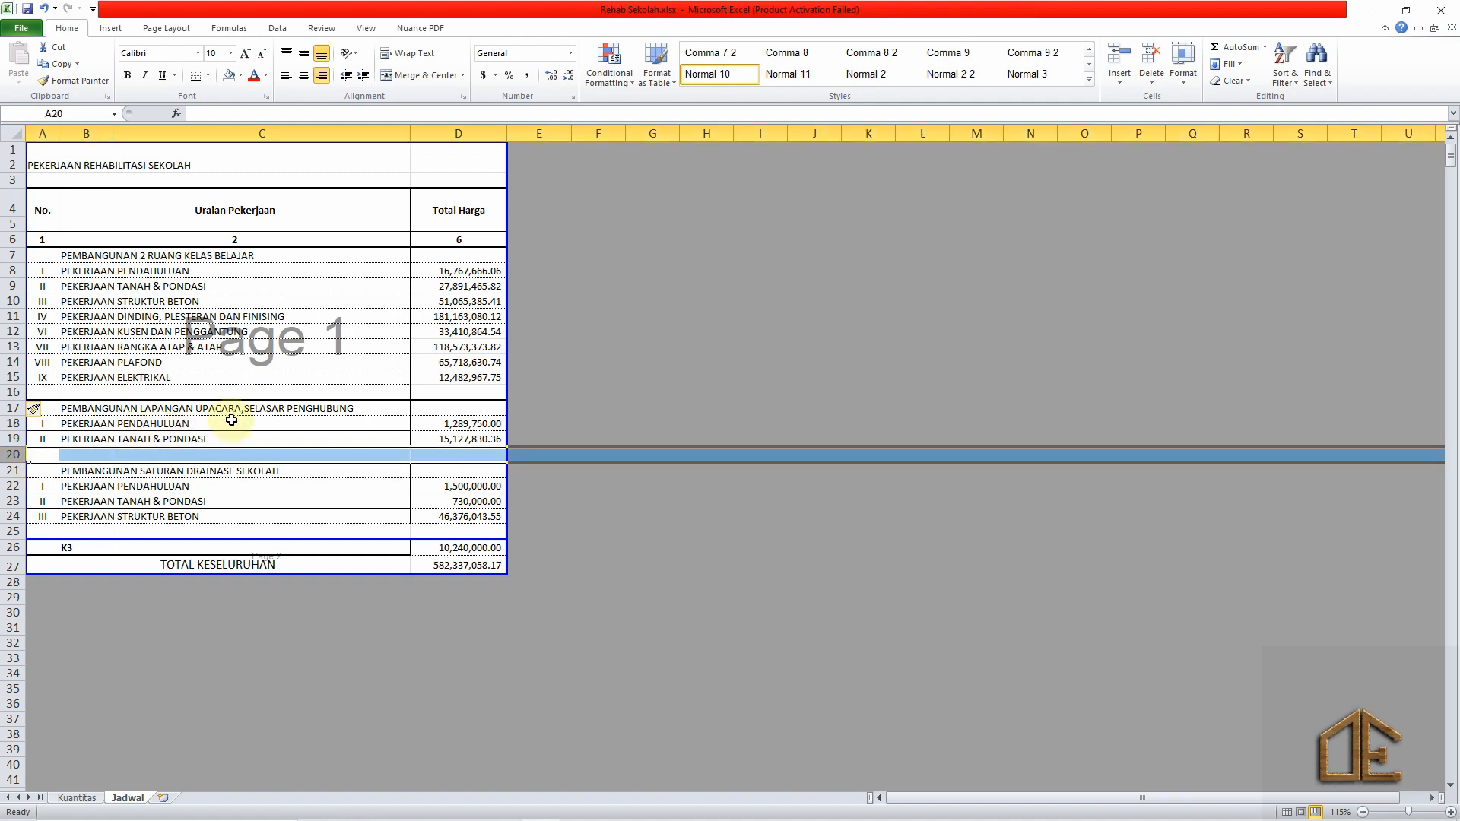
Sum D8:D15 in D16 and compare the subtotal with Total Pembangunan 2 Ruang Kelas Belajar on the Kuantitas sheet.
{"action": "left_click", "coordinate": [283, 393]}
{"action": "key", "text": "Right"}
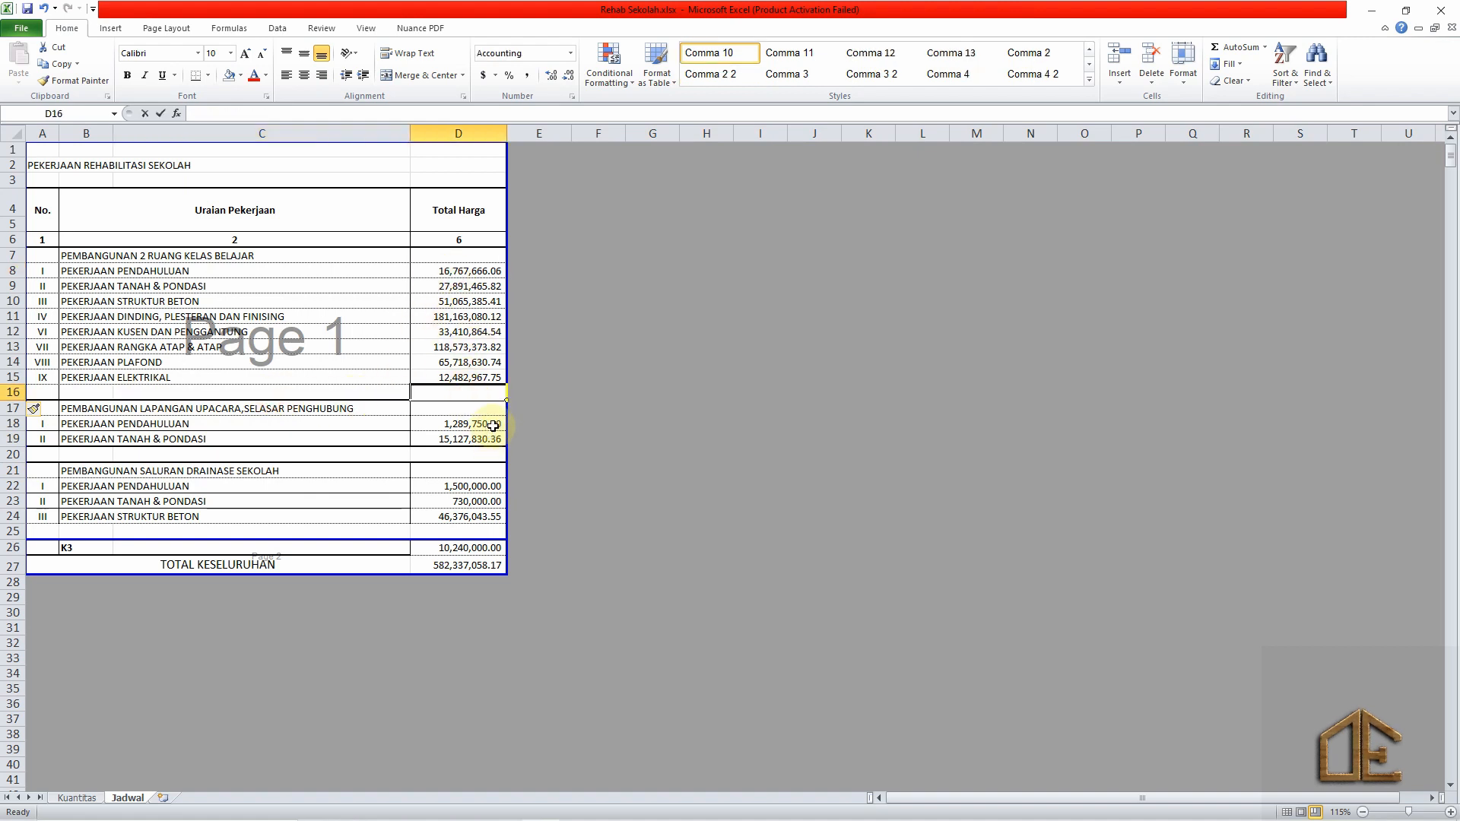
{"action": "type", "text": "="}
{"action": "left_click", "coordinate": [1245, 51]}
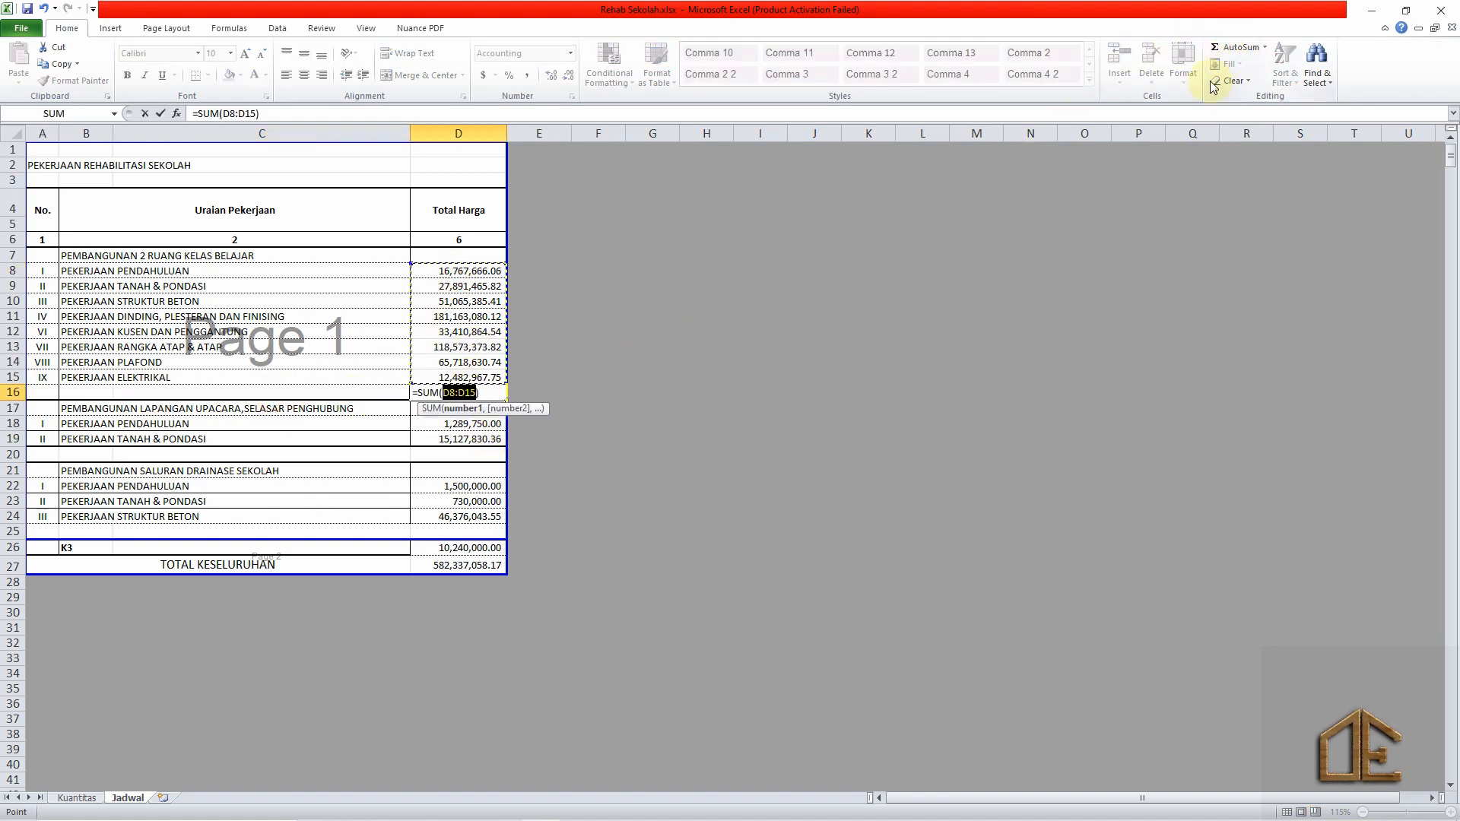
{"action": "key", "text": "Return"}
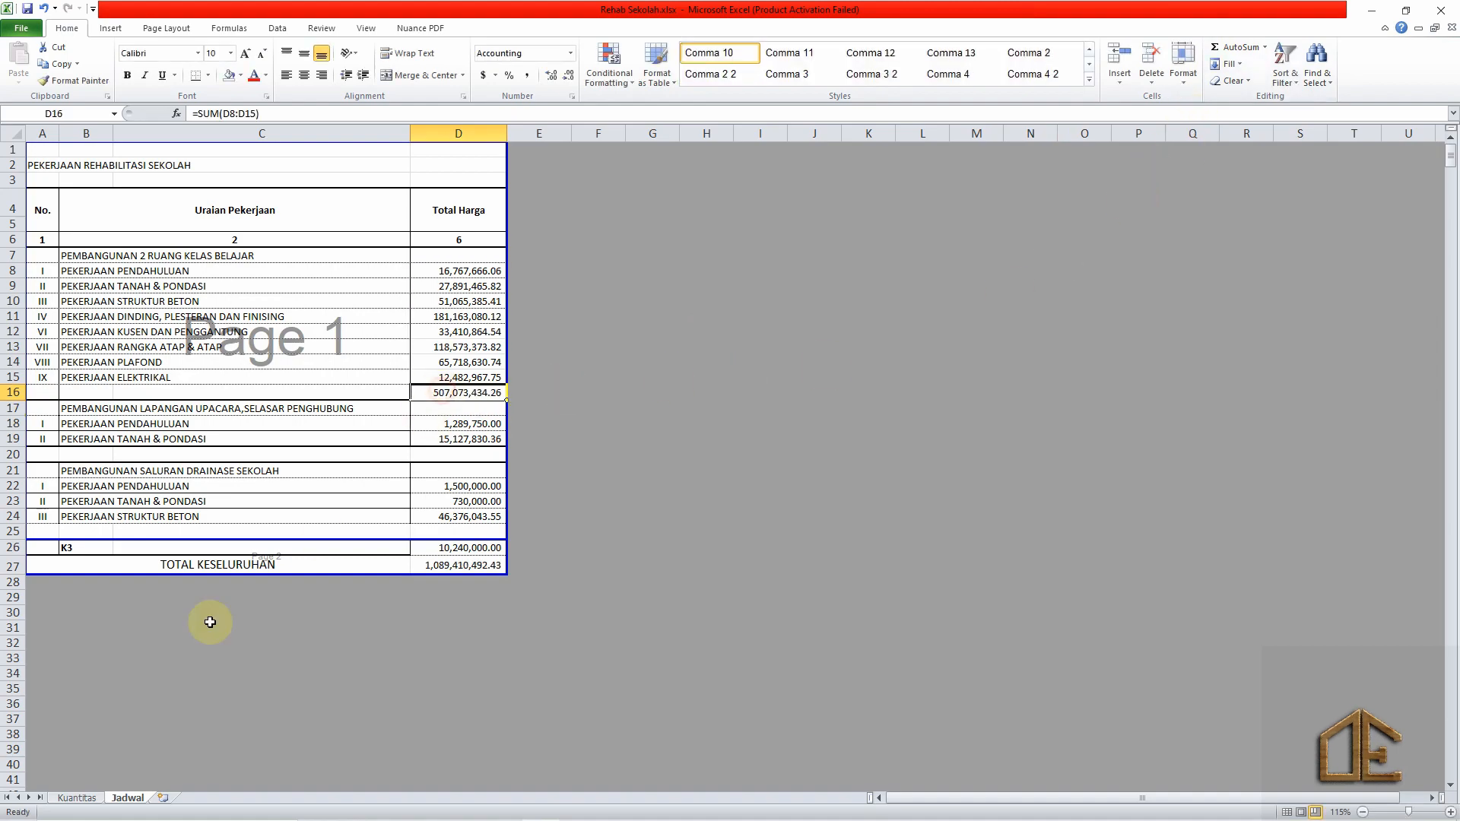
{"action": "left_click", "coordinate": [76, 797]}
{"action": "scroll", "coordinate": [452, 517], "scroll_direction": "up", "scroll_amount": 18}
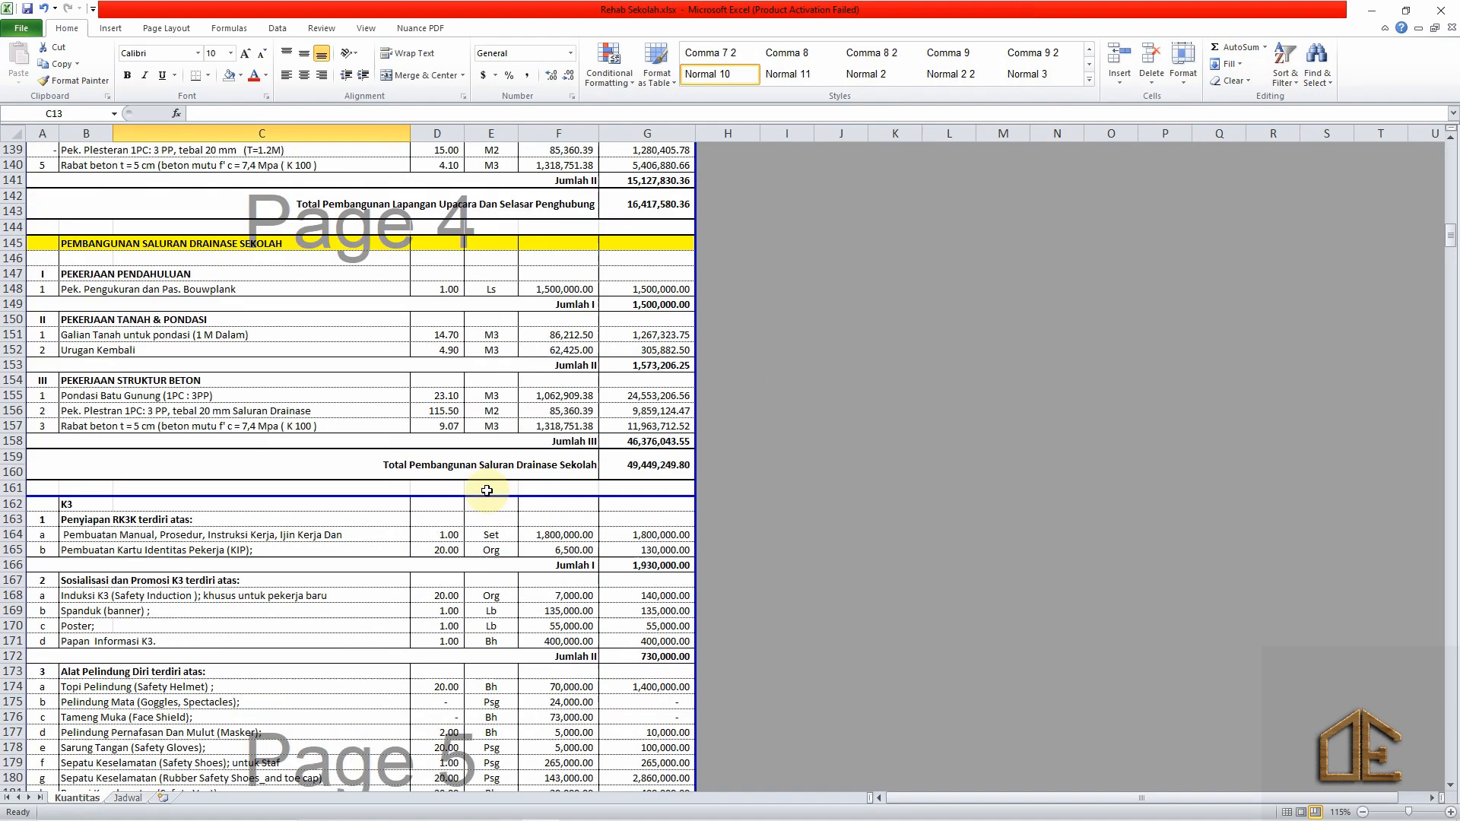
{"action": "scroll", "coordinate": [592, 425], "scroll_direction": "up", "scroll_amount": 8}
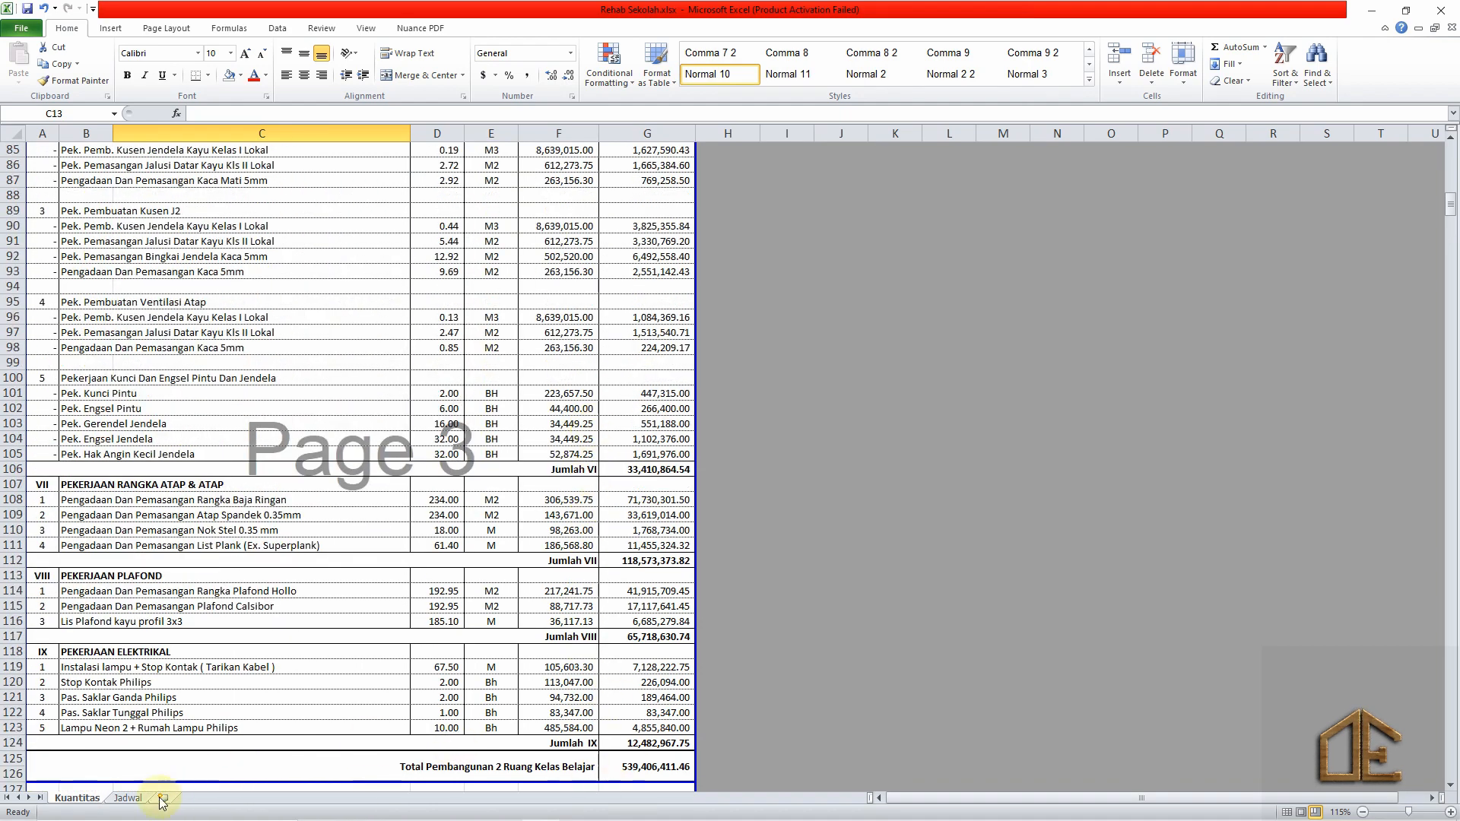
{"action": "left_click", "coordinate": [128, 798]}
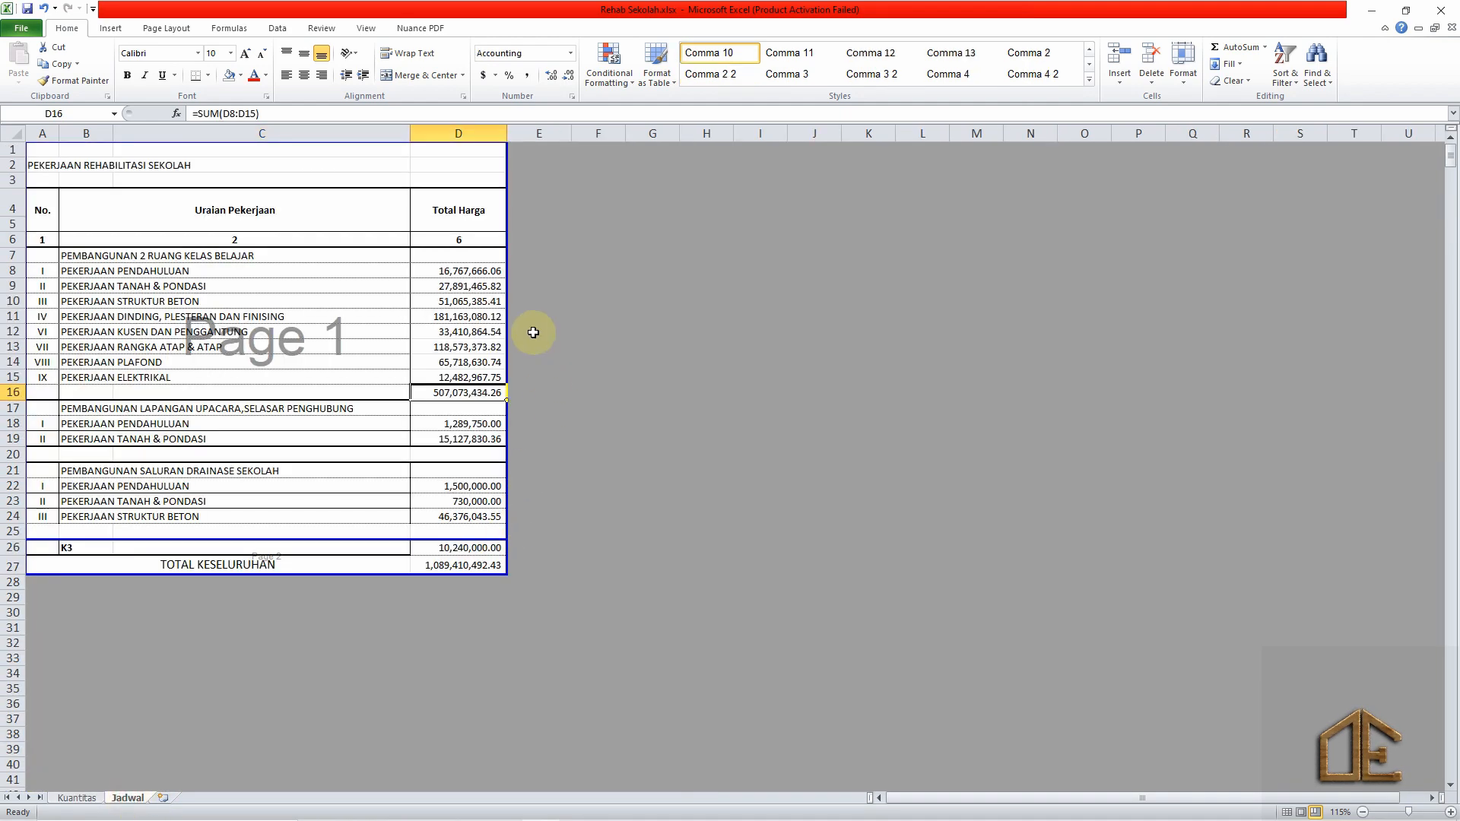
Re-enter the links in D8 and D10 to the Jumlah I and Jumlah III subtotals, G19 and G62, on the Kuantitas sheet.
{"action": "left_click", "coordinate": [464, 270]}
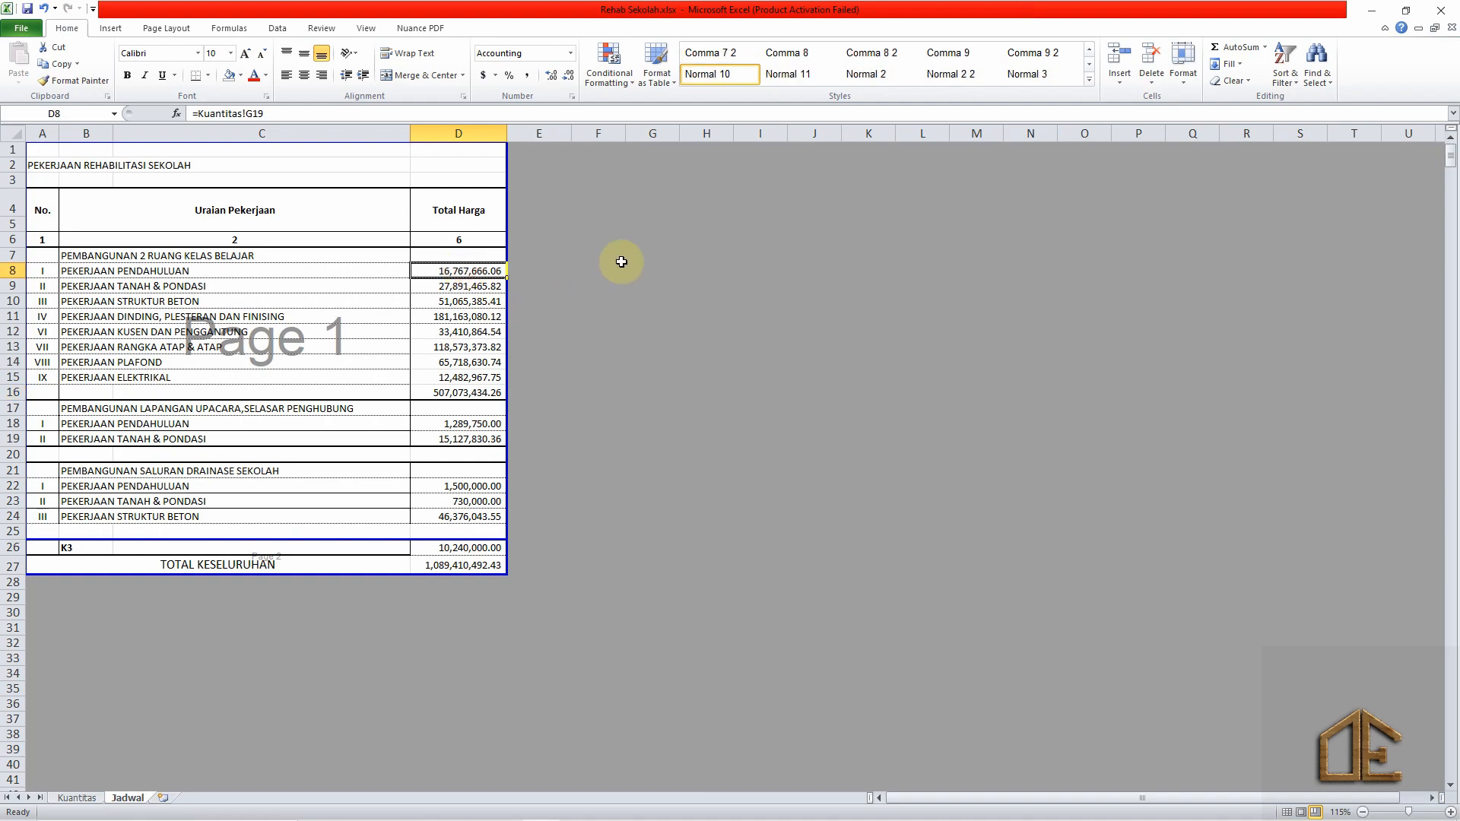
{"action": "key", "text": "Delete"}
{"action": "type", "text": "="}
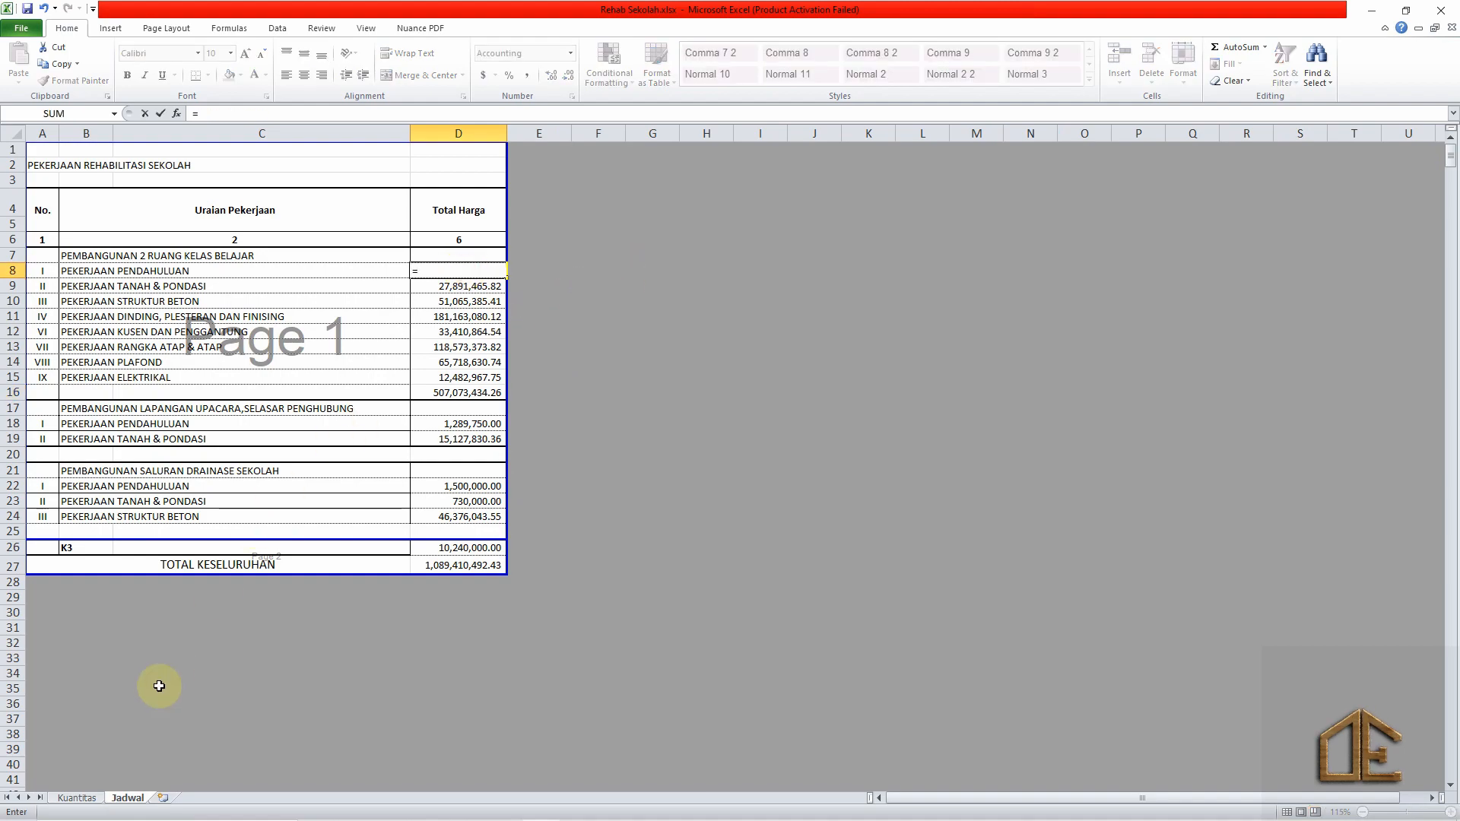
{"action": "left_click", "coordinate": [88, 798]}
{"action": "scroll", "coordinate": [563, 456], "scroll_direction": "up", "scroll_amount": 20}
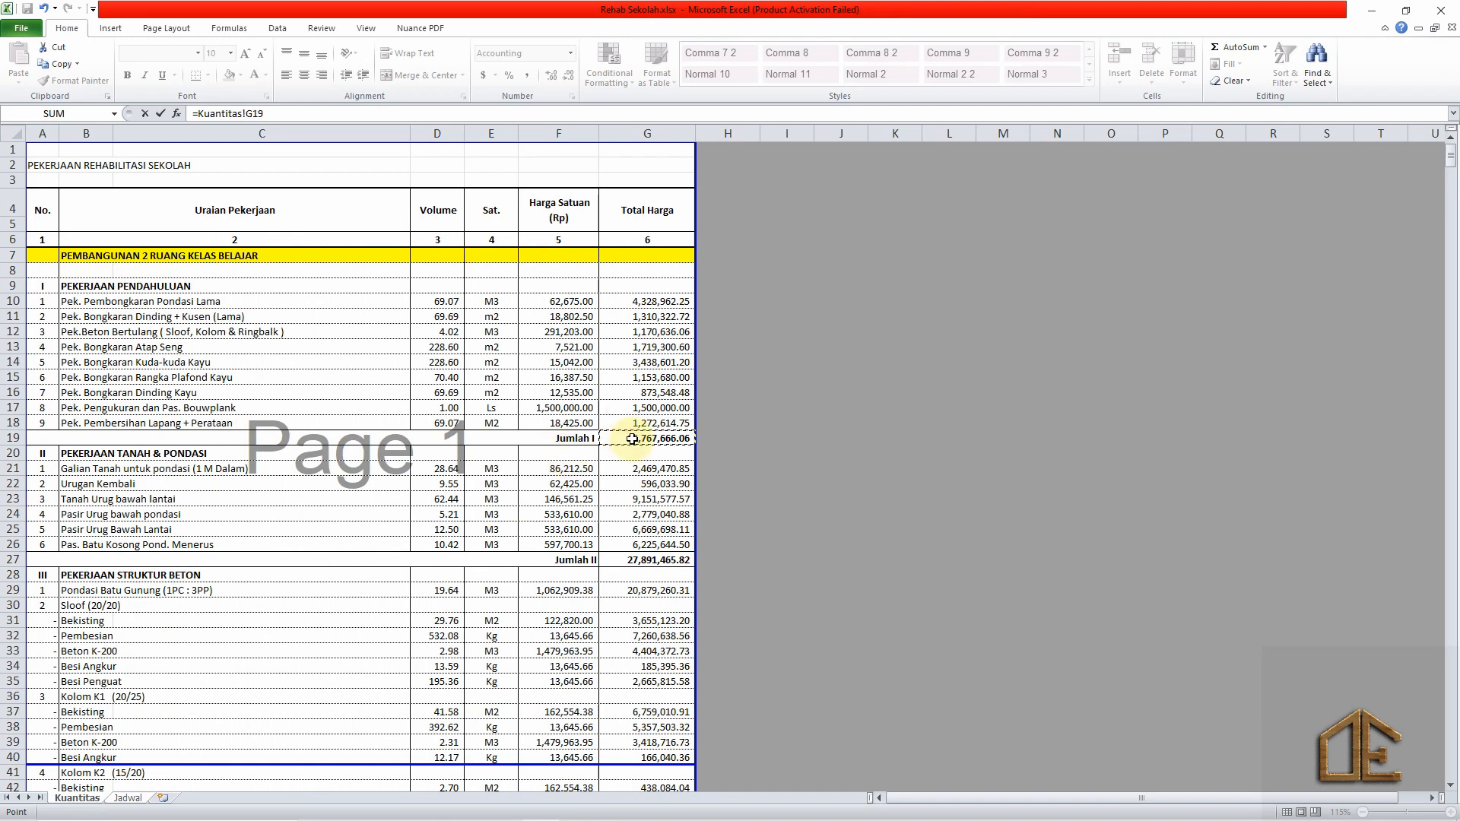
{"action": "key", "text": "Return"}
{"action": "left_click", "coordinate": [462, 303]}
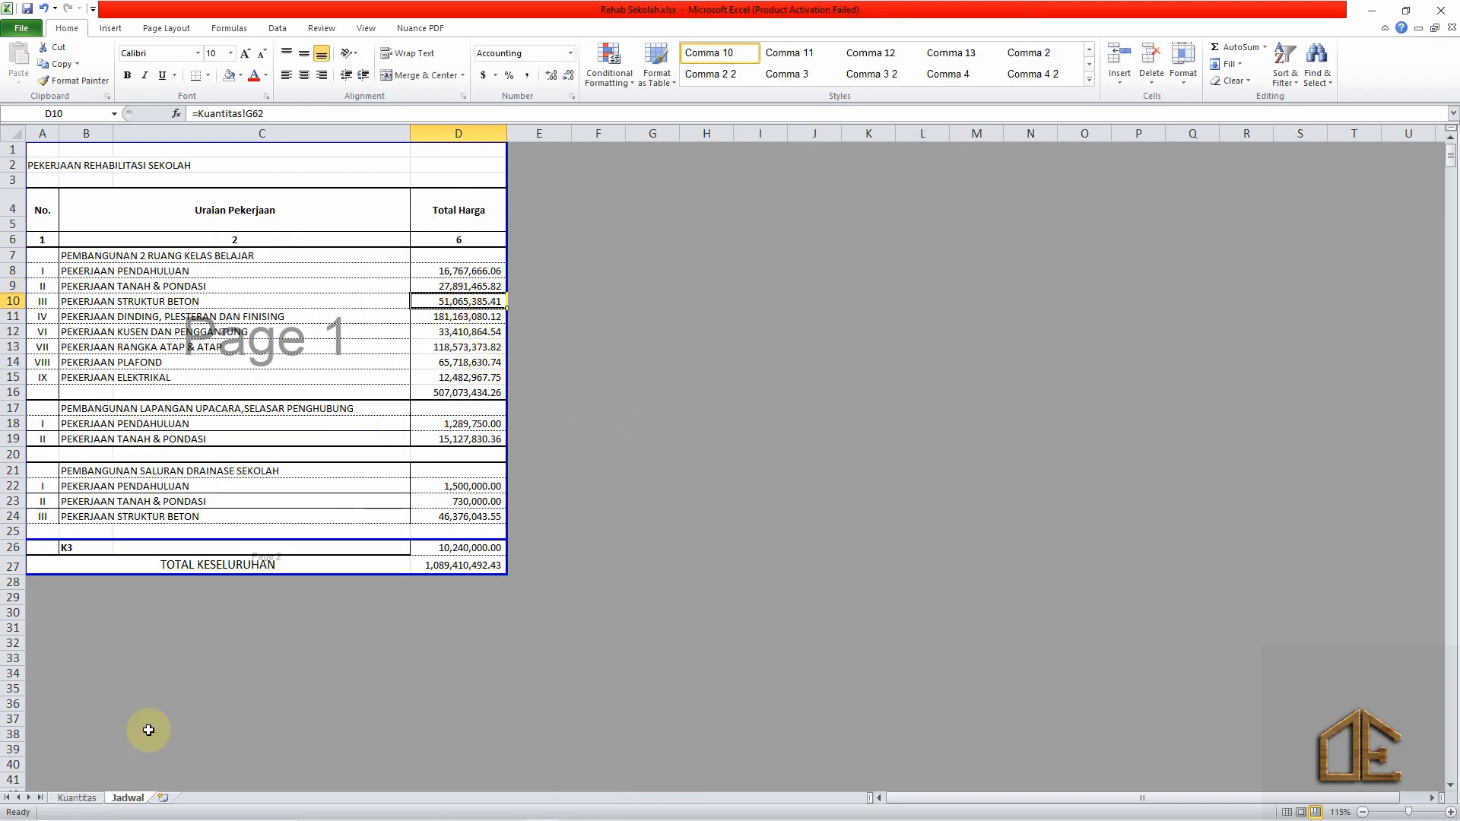
{"action": "type", "text": "="}
{"action": "left_click", "coordinate": [76, 798]}
{"action": "scroll", "coordinate": [654, 502], "scroll_direction": "down", "scroll_amount": 15}
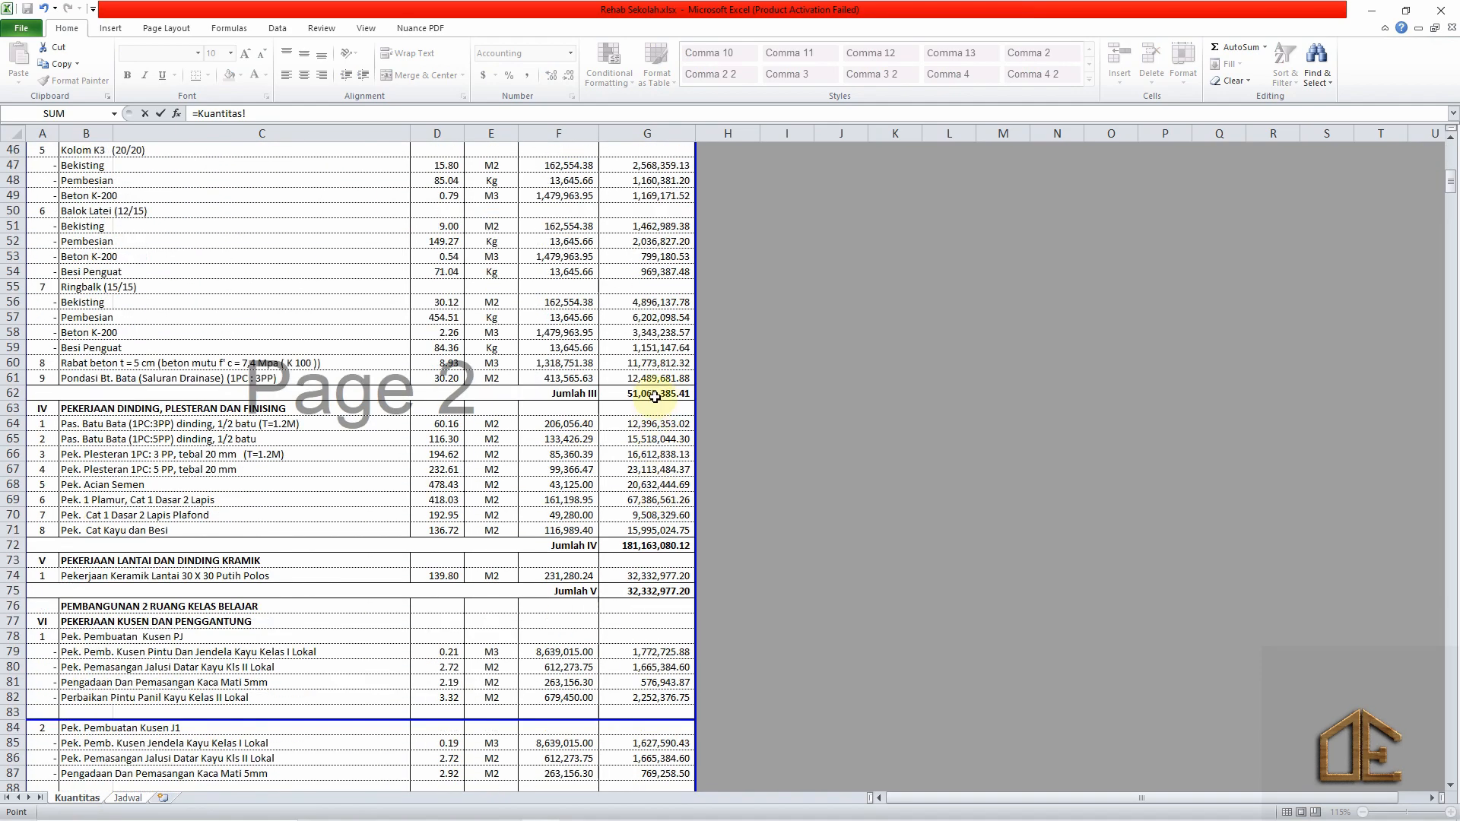
{"action": "key", "text": "Return"}
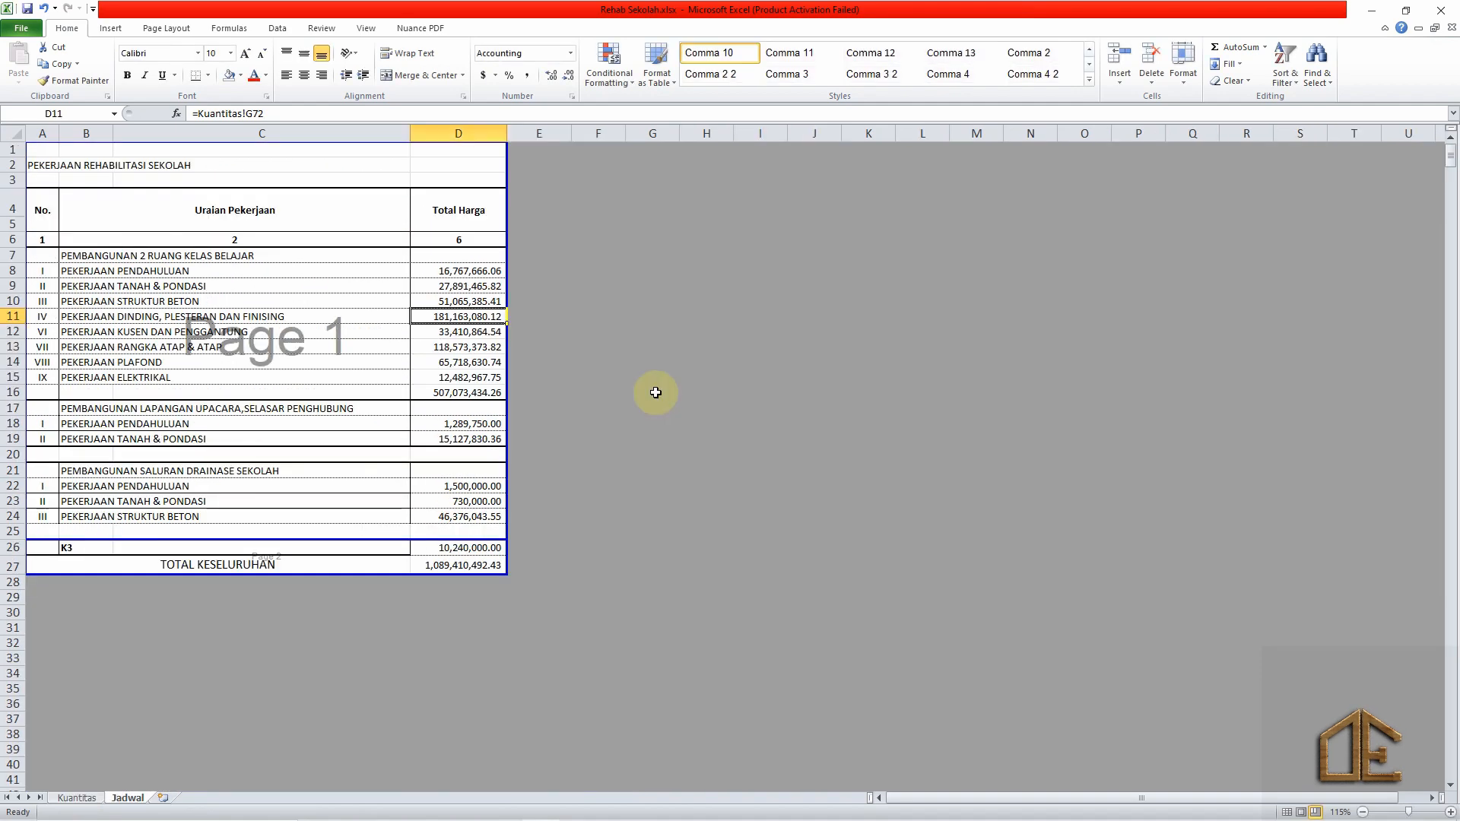
Trace the links in D12 and D13 to their source subtotals on the Kuantitas sheet to check them.
{"action": "left_click", "coordinate": [450, 333]}
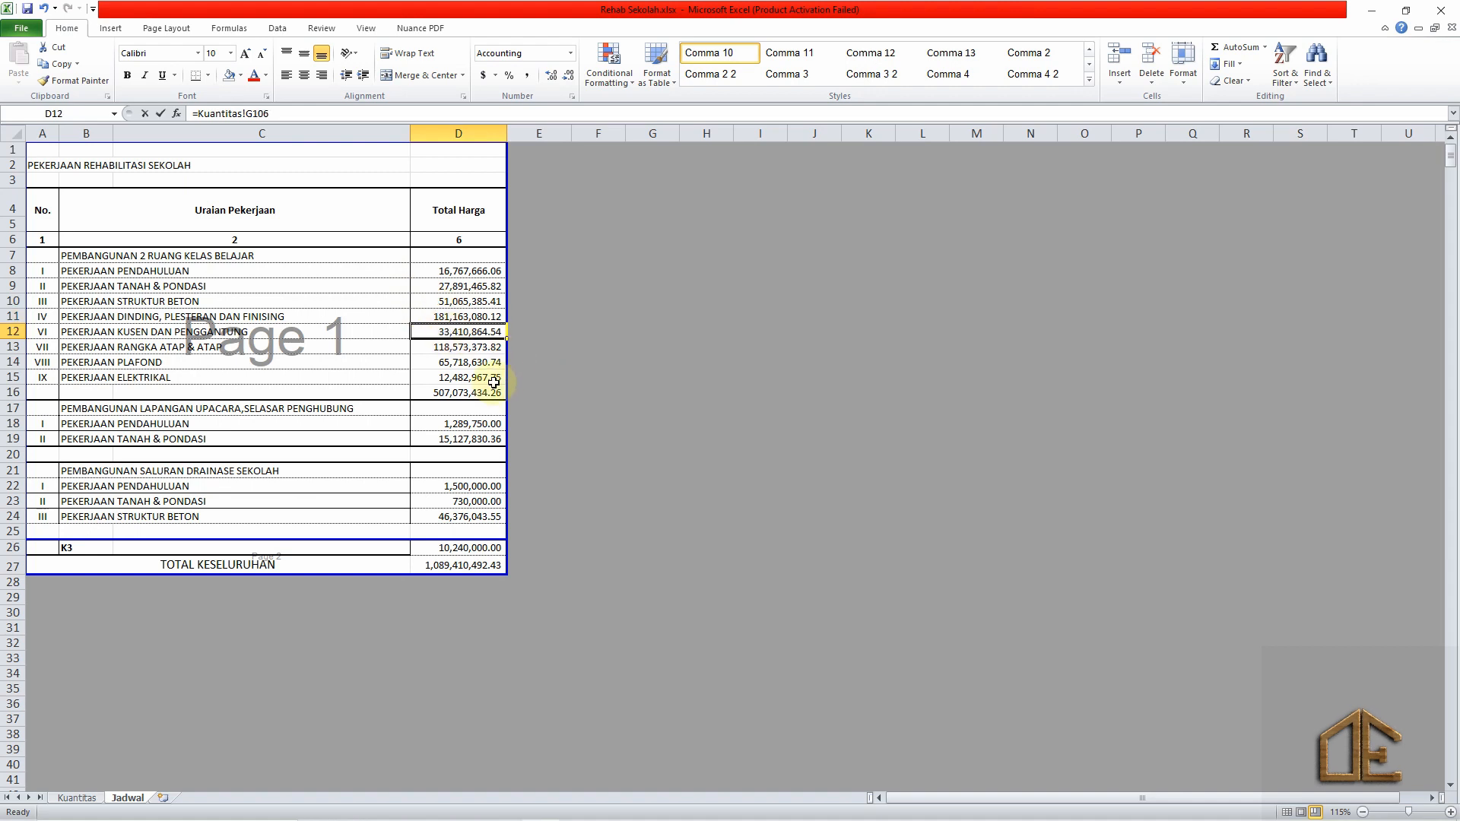
{"action": "type", "text": "="}
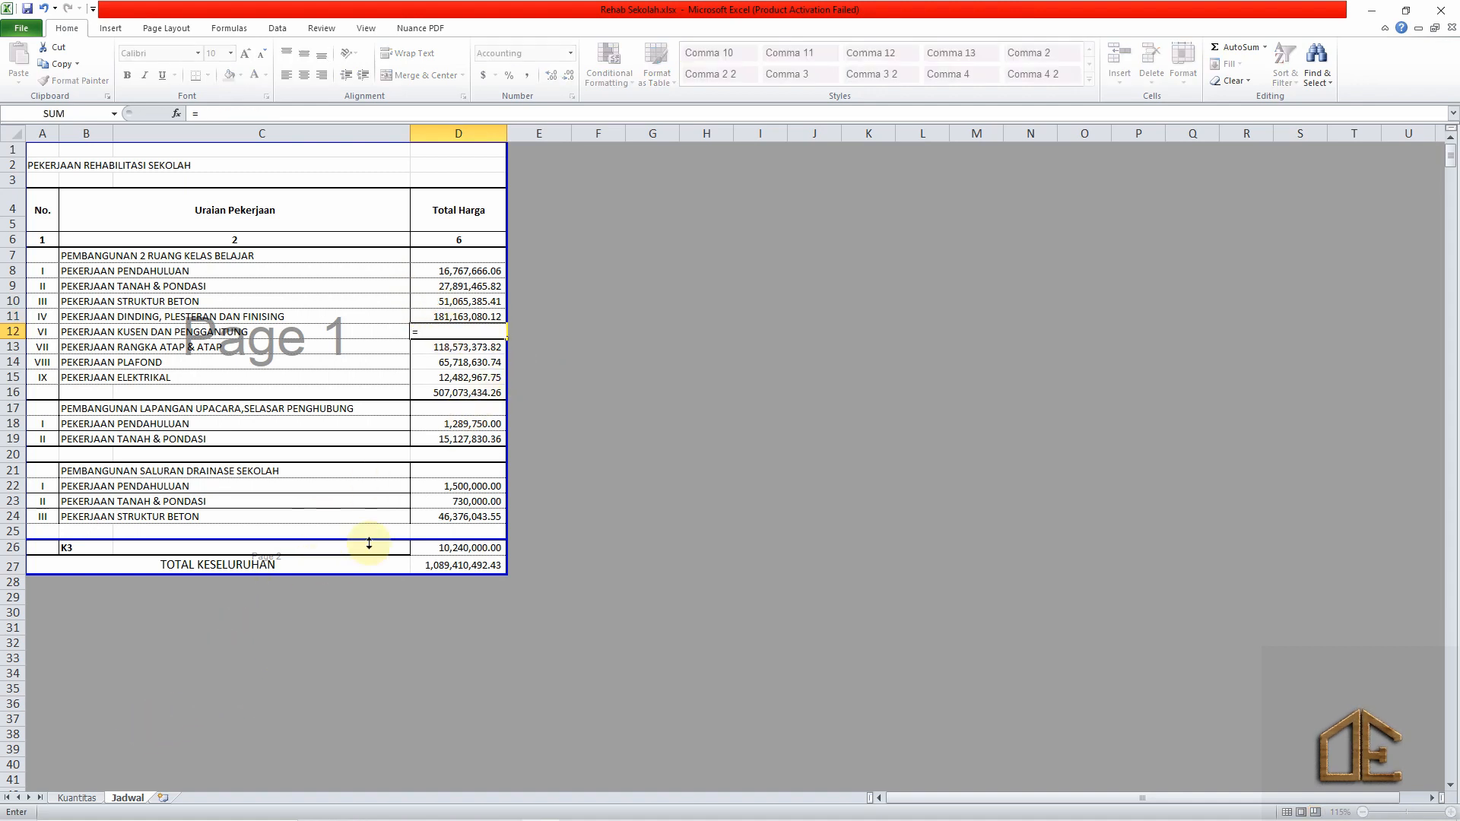
{"action": "key", "text": "Escape"}
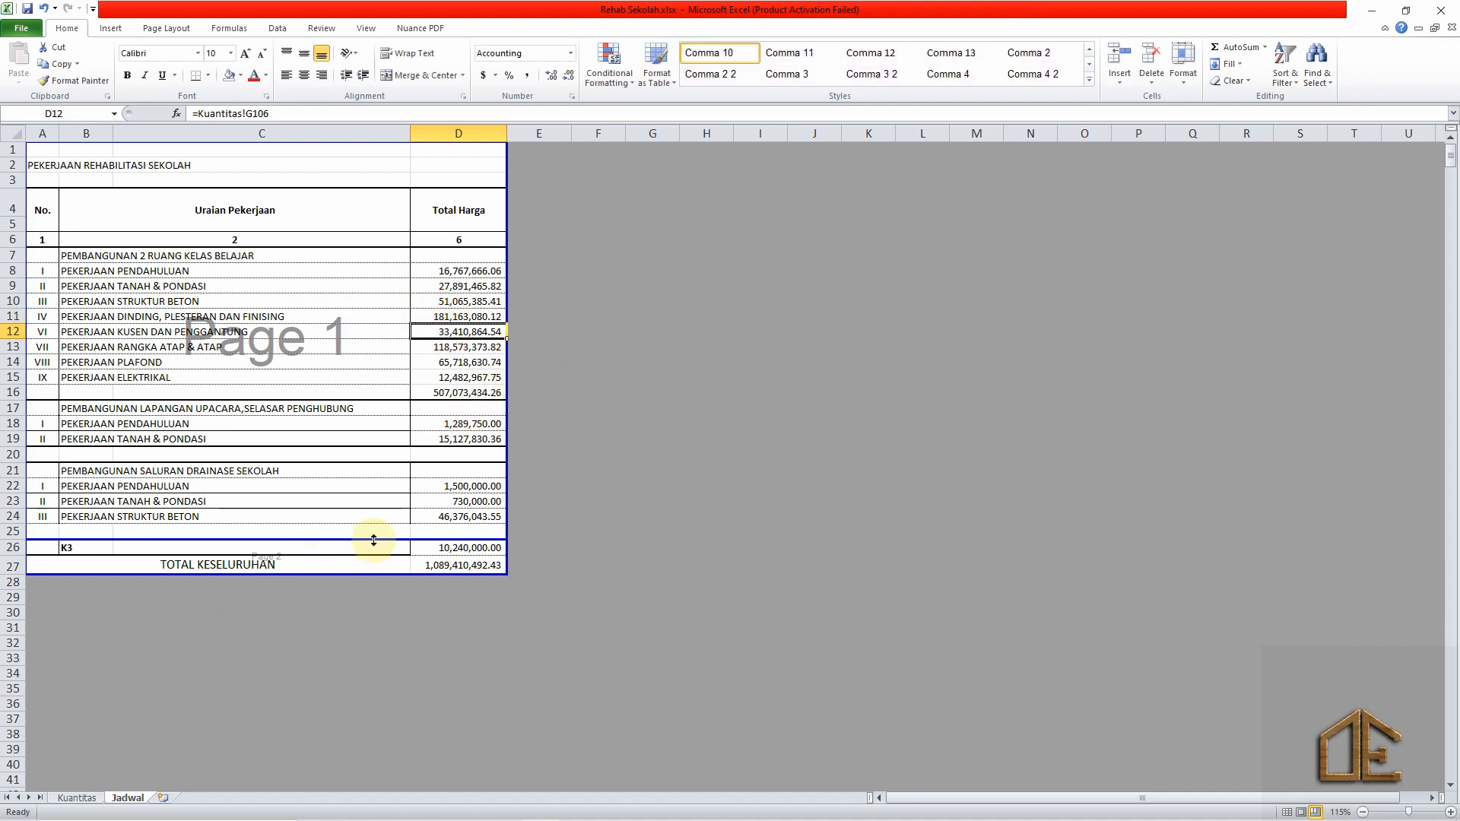
{"action": "key", "text": "ctrl+bracketleft"}
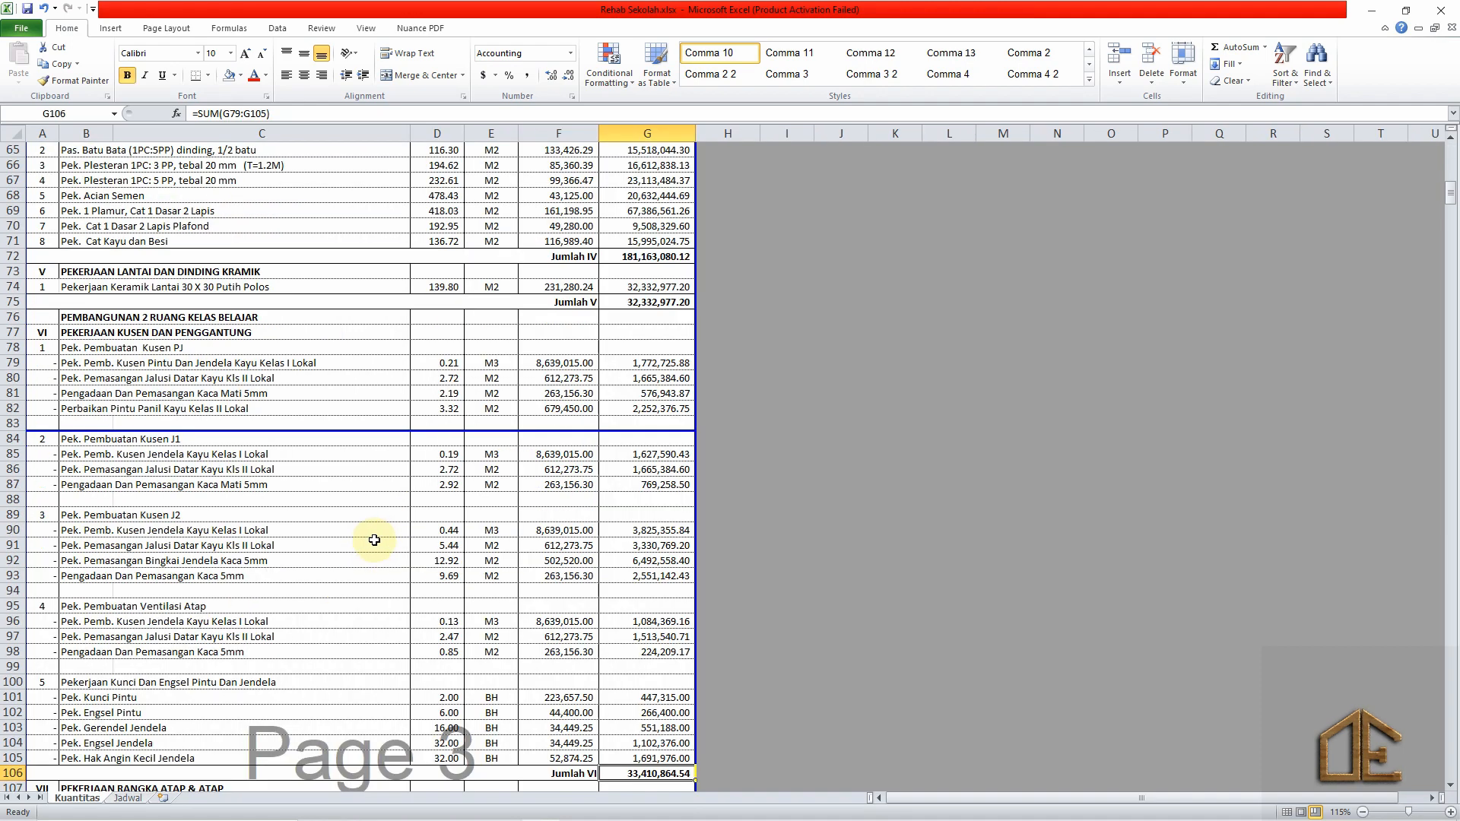
{"action": "scroll", "coordinate": [375, 542], "scroll_direction": "down", "scroll_amount": 6}
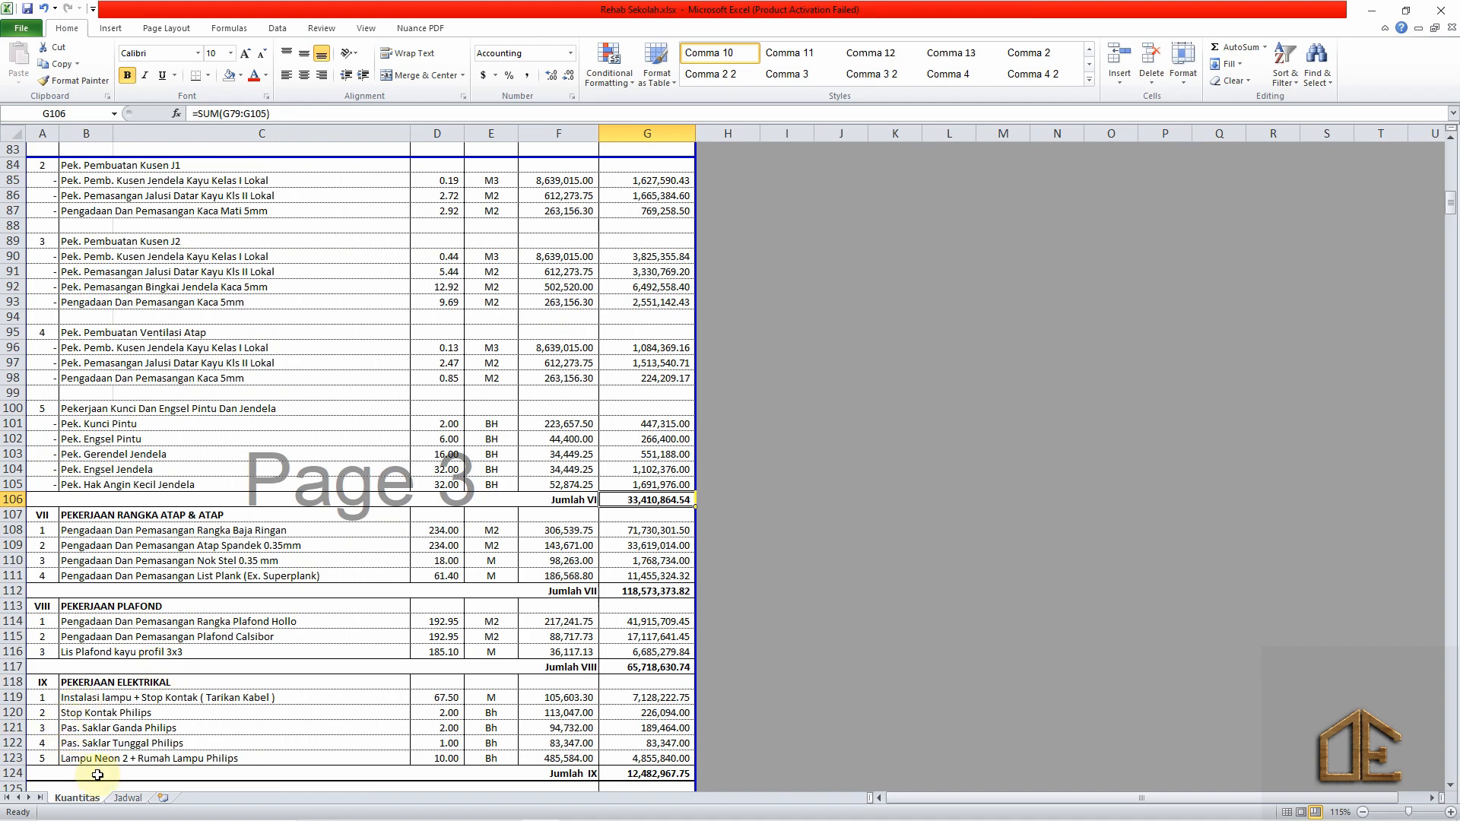
{"action": "left_click", "coordinate": [121, 796]}
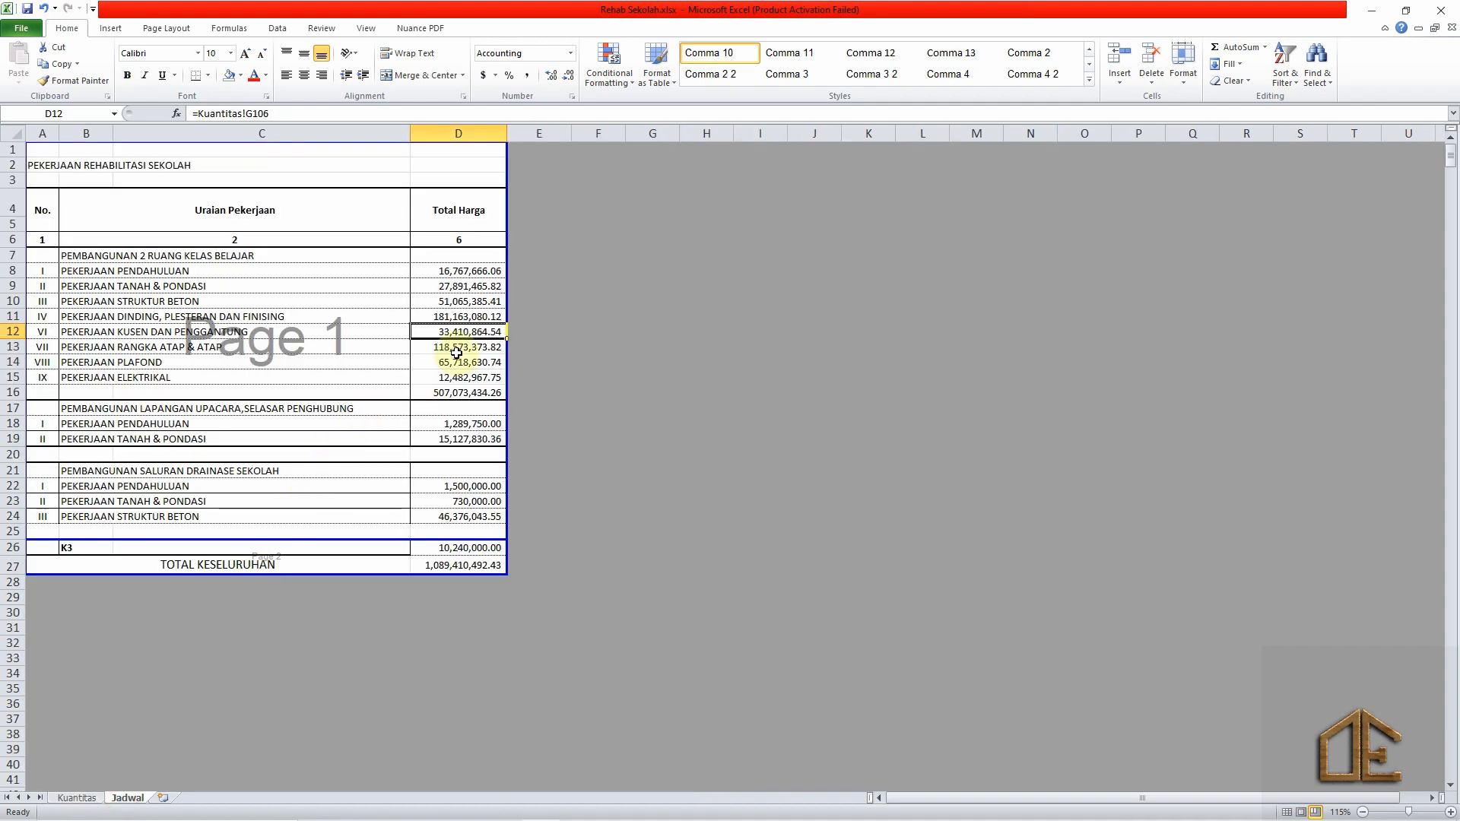
{"action": "left_click", "coordinate": [457, 354]}
{"action": "key", "text": "ctrl+bracketleft"}
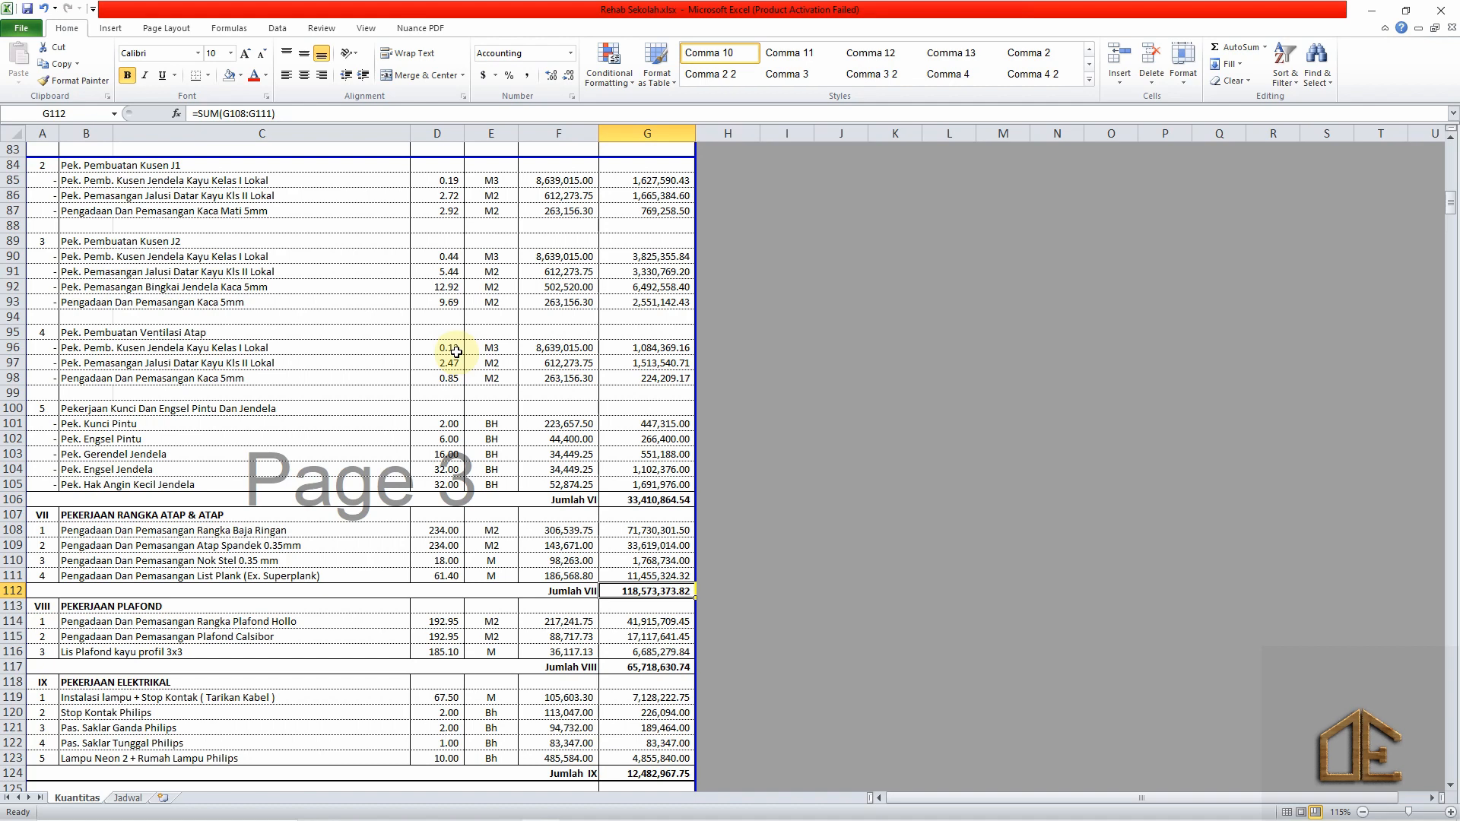
Trace the PEKERJAAN ELEKTRIKAL link in D15 of the Jadwal sheet to its source and compare the section subtotals on the Kuantitas sheet.
{"action": "left_click", "coordinate": [129, 798]}
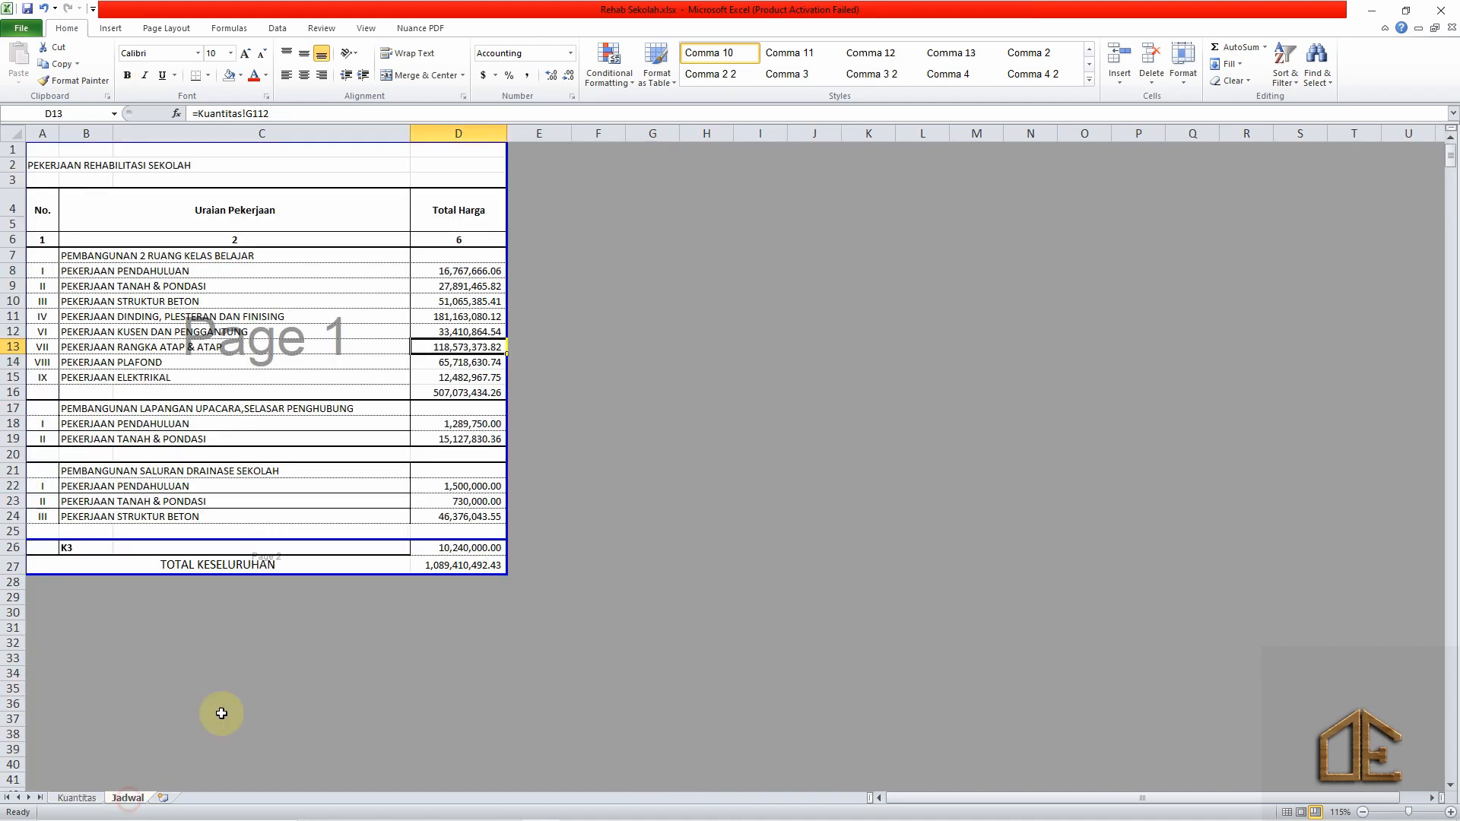
{"action": "left_click", "coordinate": [472, 360]}
{"action": "left_click", "coordinate": [479, 378]}
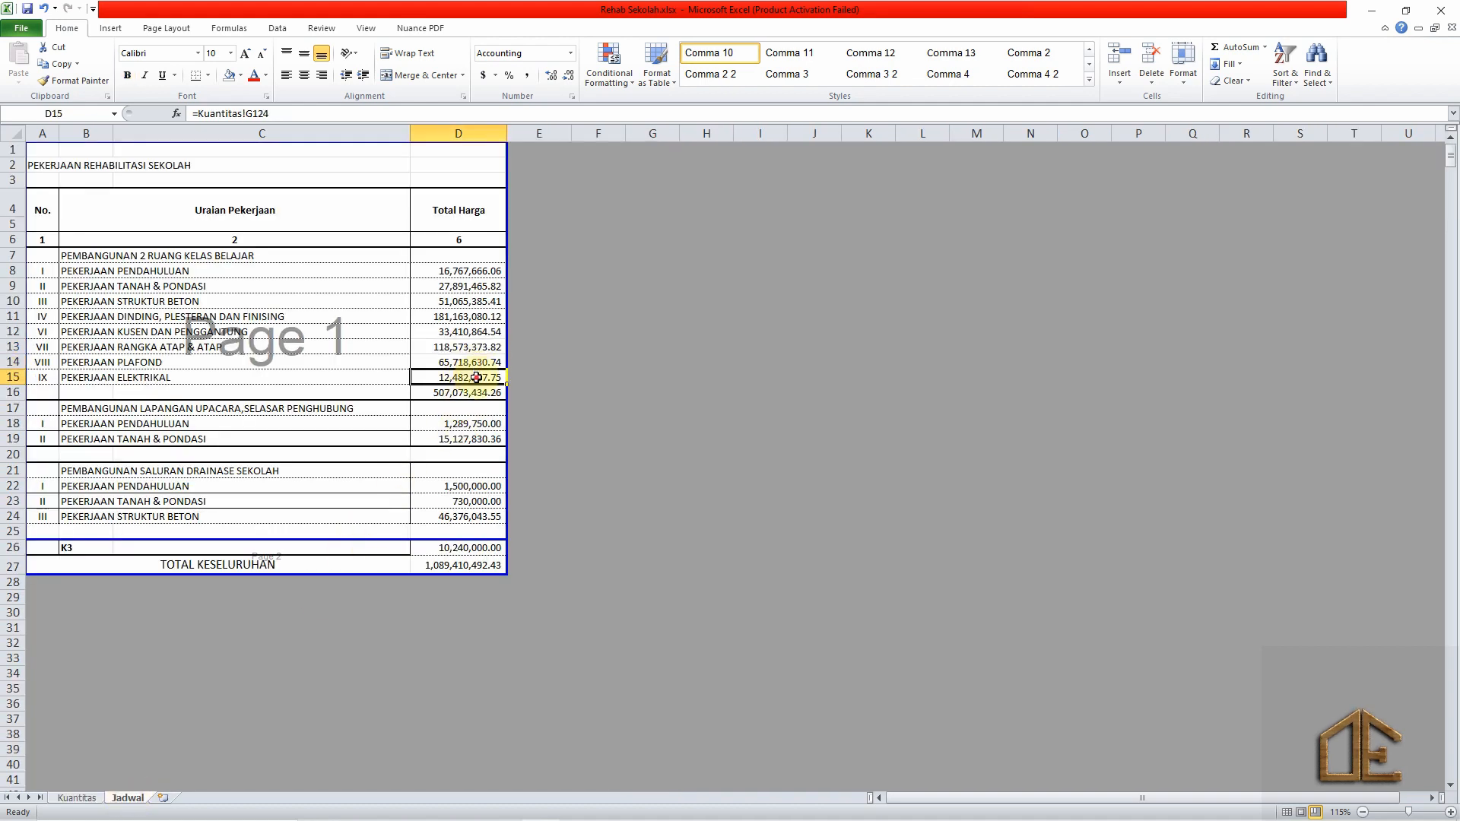
{"action": "key", "text": "ctrl+bracketleft"}
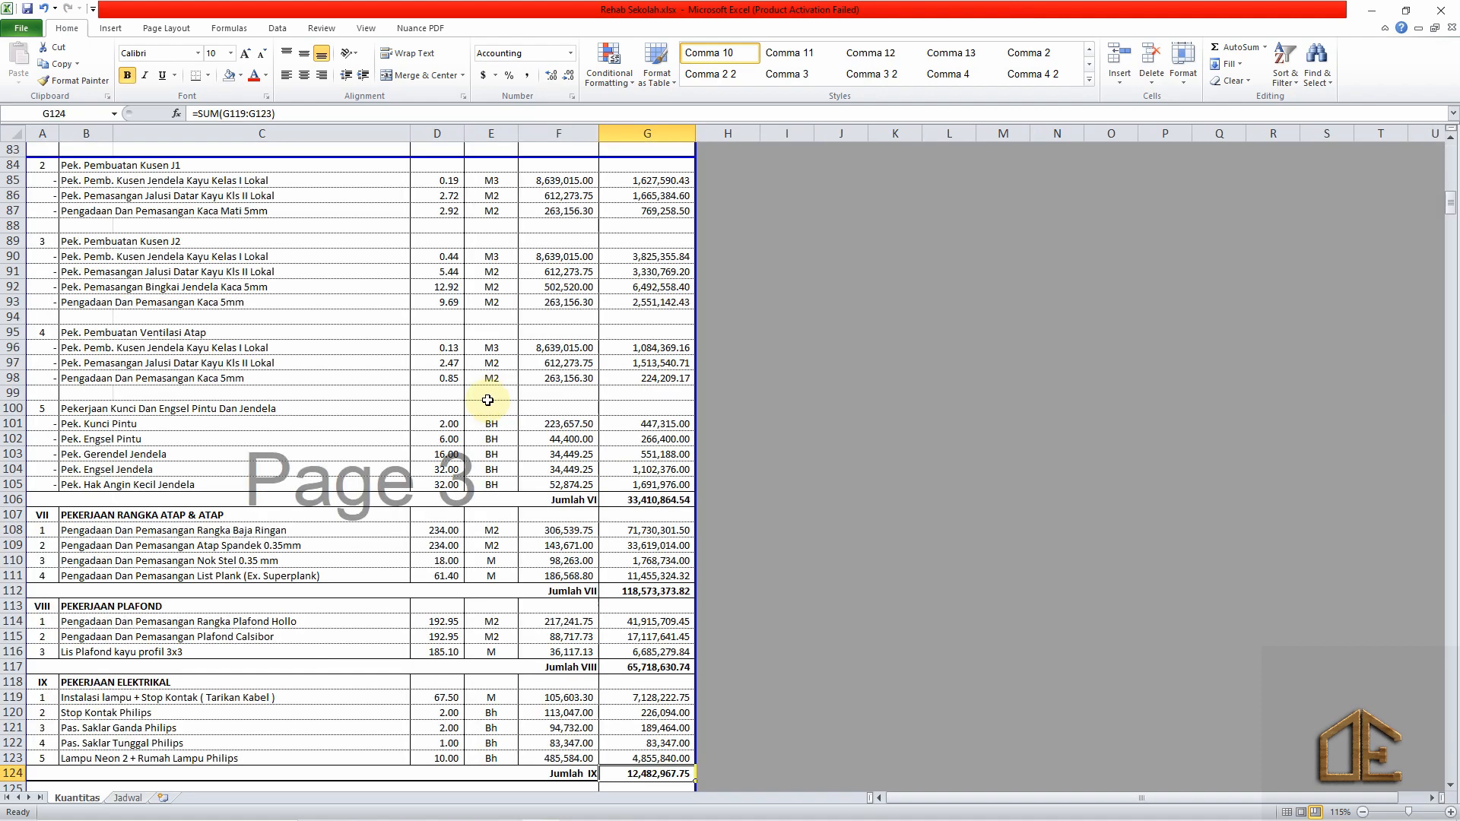
{"action": "scroll", "coordinate": [487, 400], "scroll_direction": "down", "scroll_amount": 5}
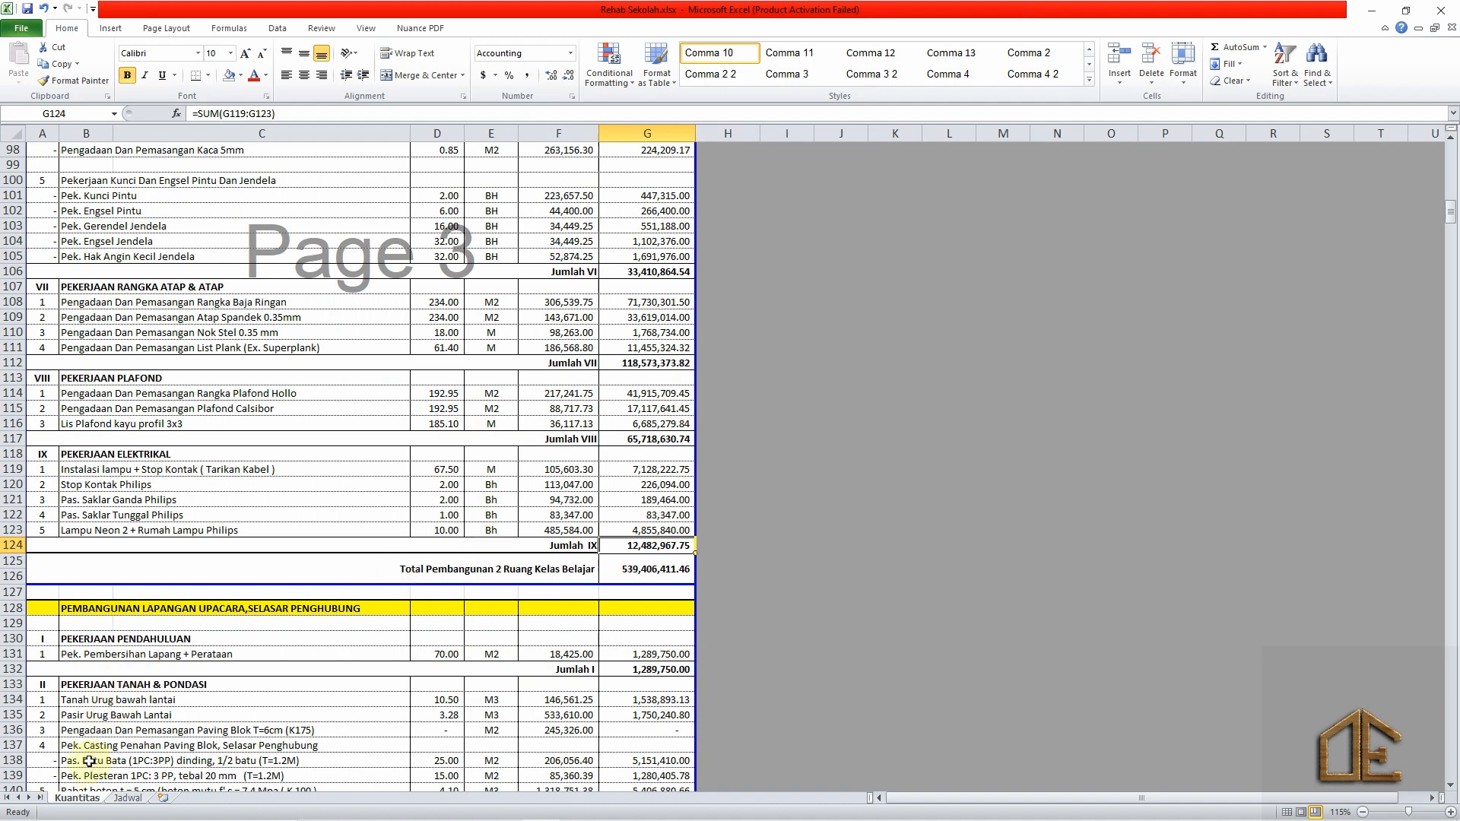
{"action": "left_click", "coordinate": [127, 799]}
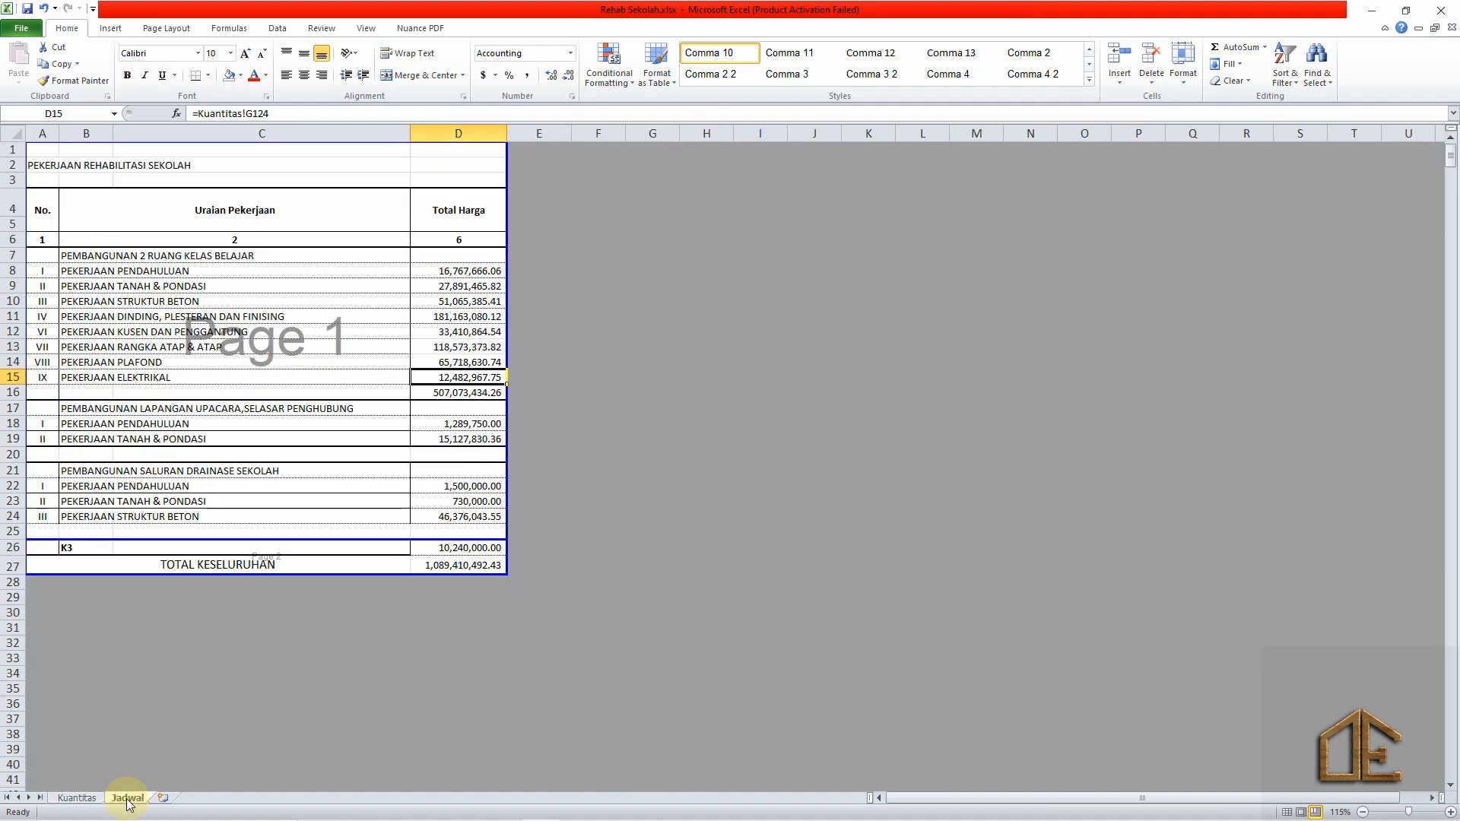
Re-enter the sum of D8:D15 in D16 on the Jadwal sheet.
{"action": "left_click", "coordinate": [463, 395]}
{"action": "key", "text": "alt+equal"}
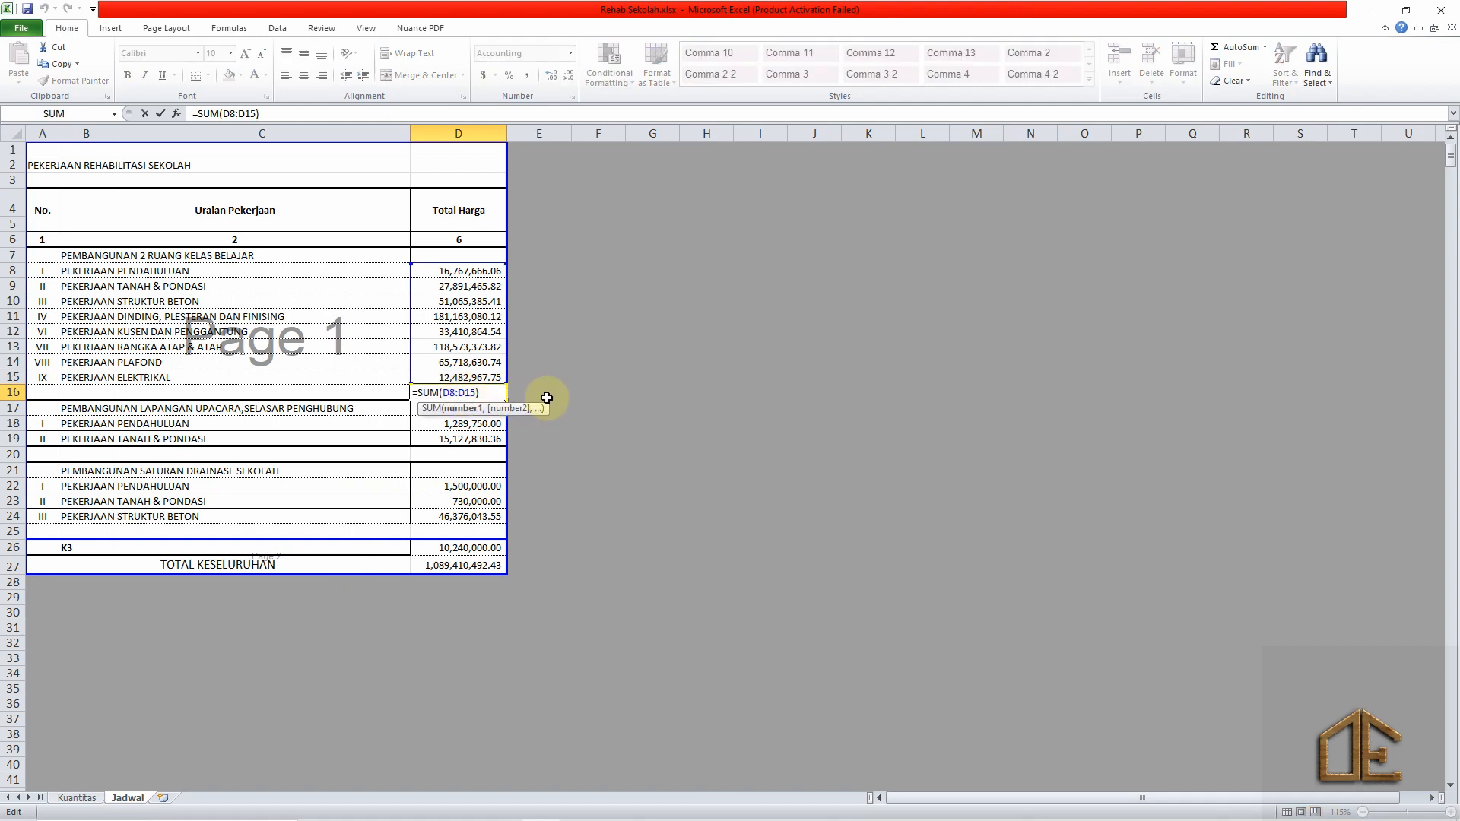
{"action": "key", "text": "ctrl+Return"}
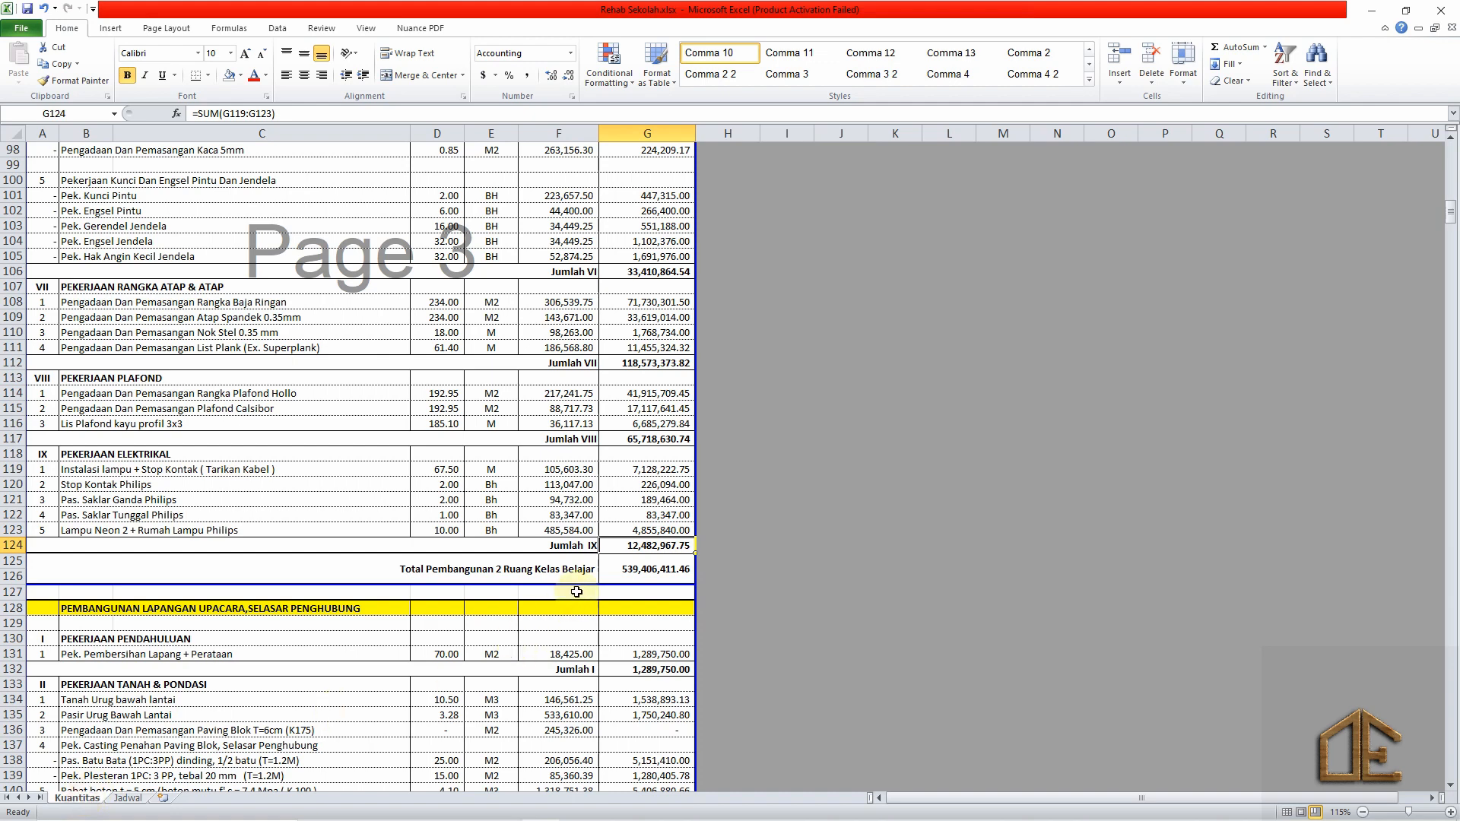
Inspect which cells the Total Pembangunan 2 Ruang Kelas Belajar formula adds on the Kuantitas sheet and compare it with the Jadwal subtotal in D16.
{"action": "double_click", "coordinate": [654, 569]}
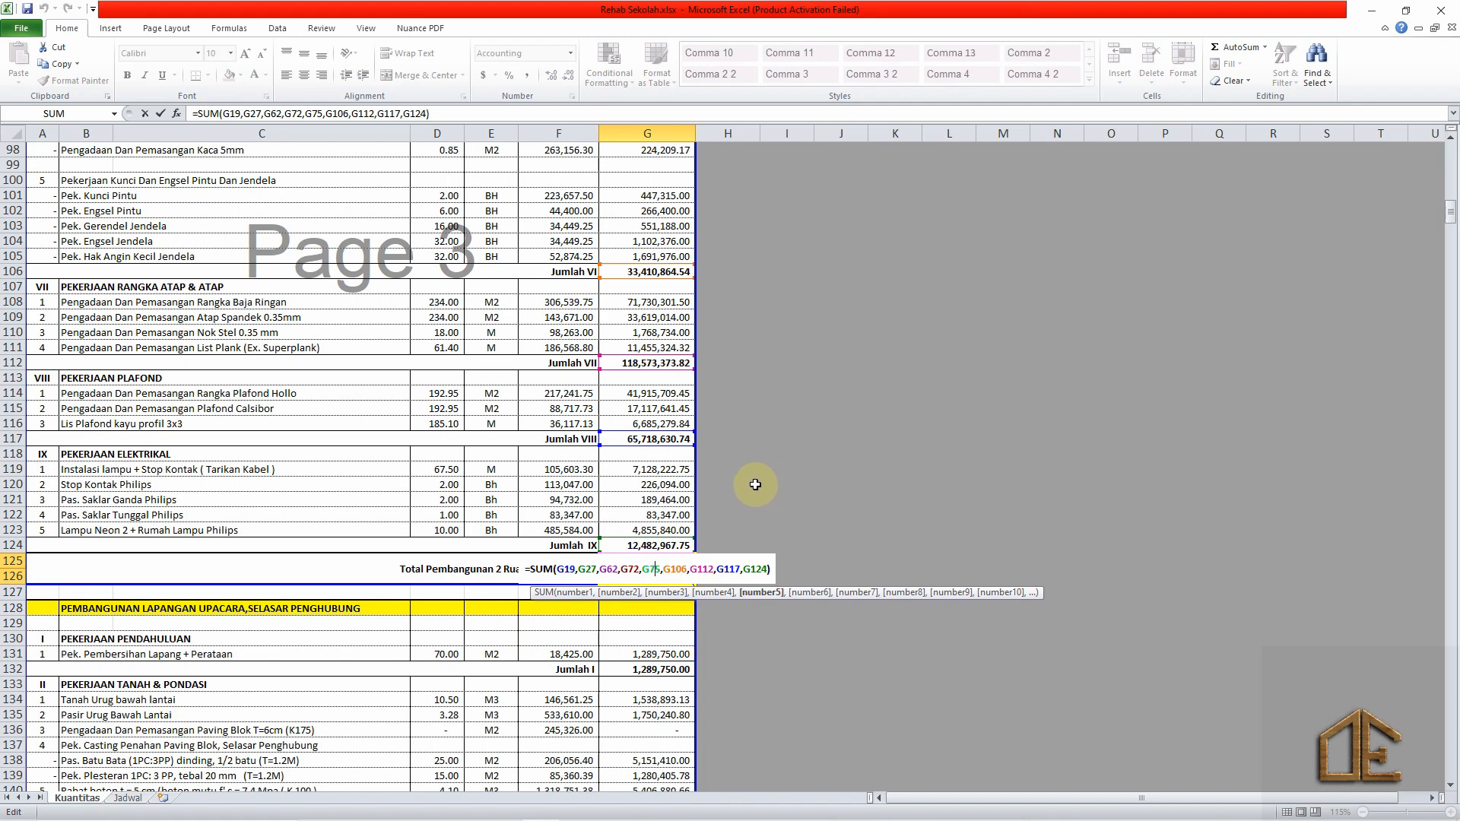
{"action": "key", "text": "Escape"}
{"action": "left_click", "coordinate": [127, 798]}
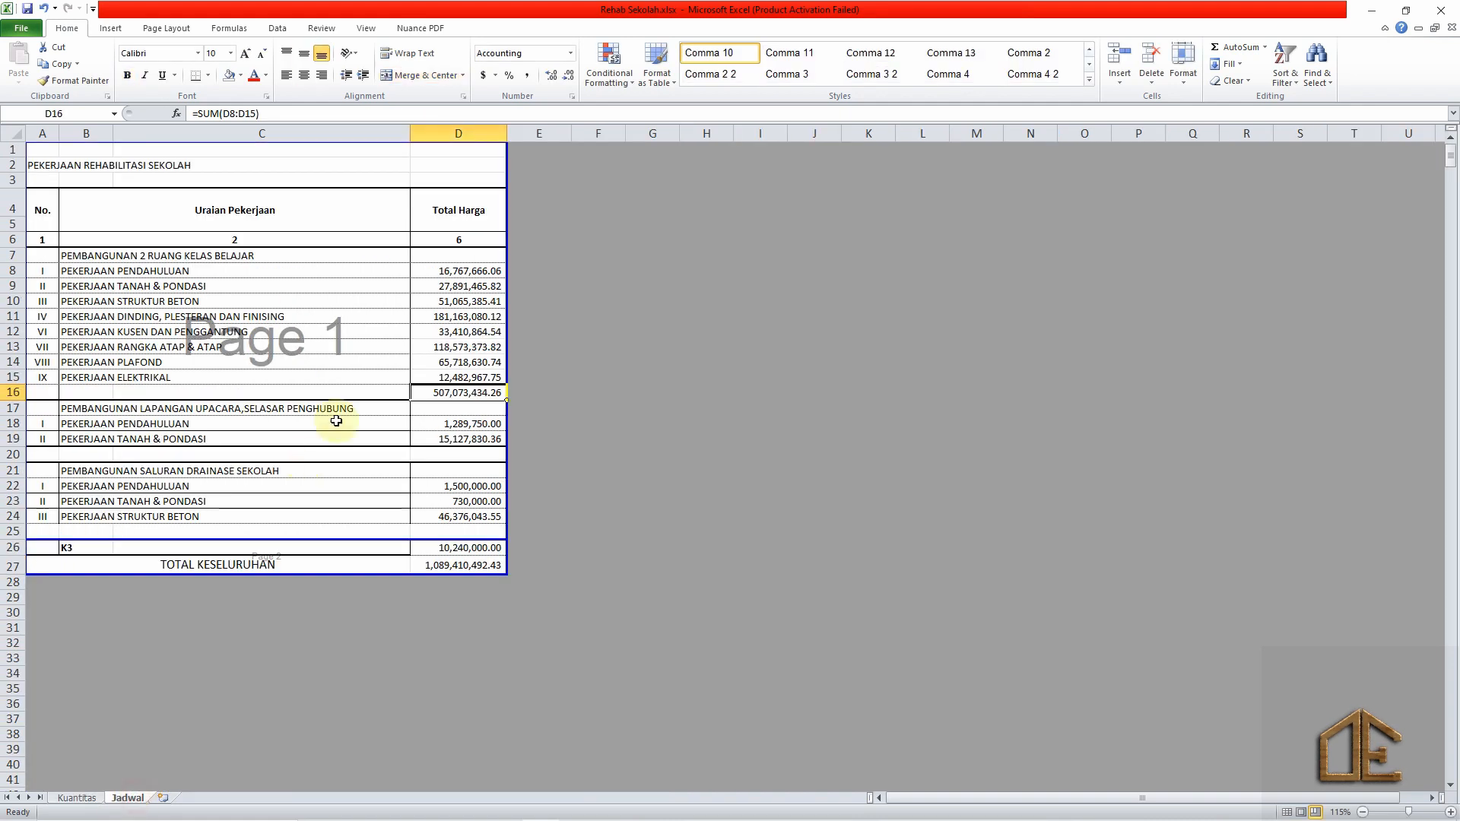
{"action": "left_click", "coordinate": [434, 270]}
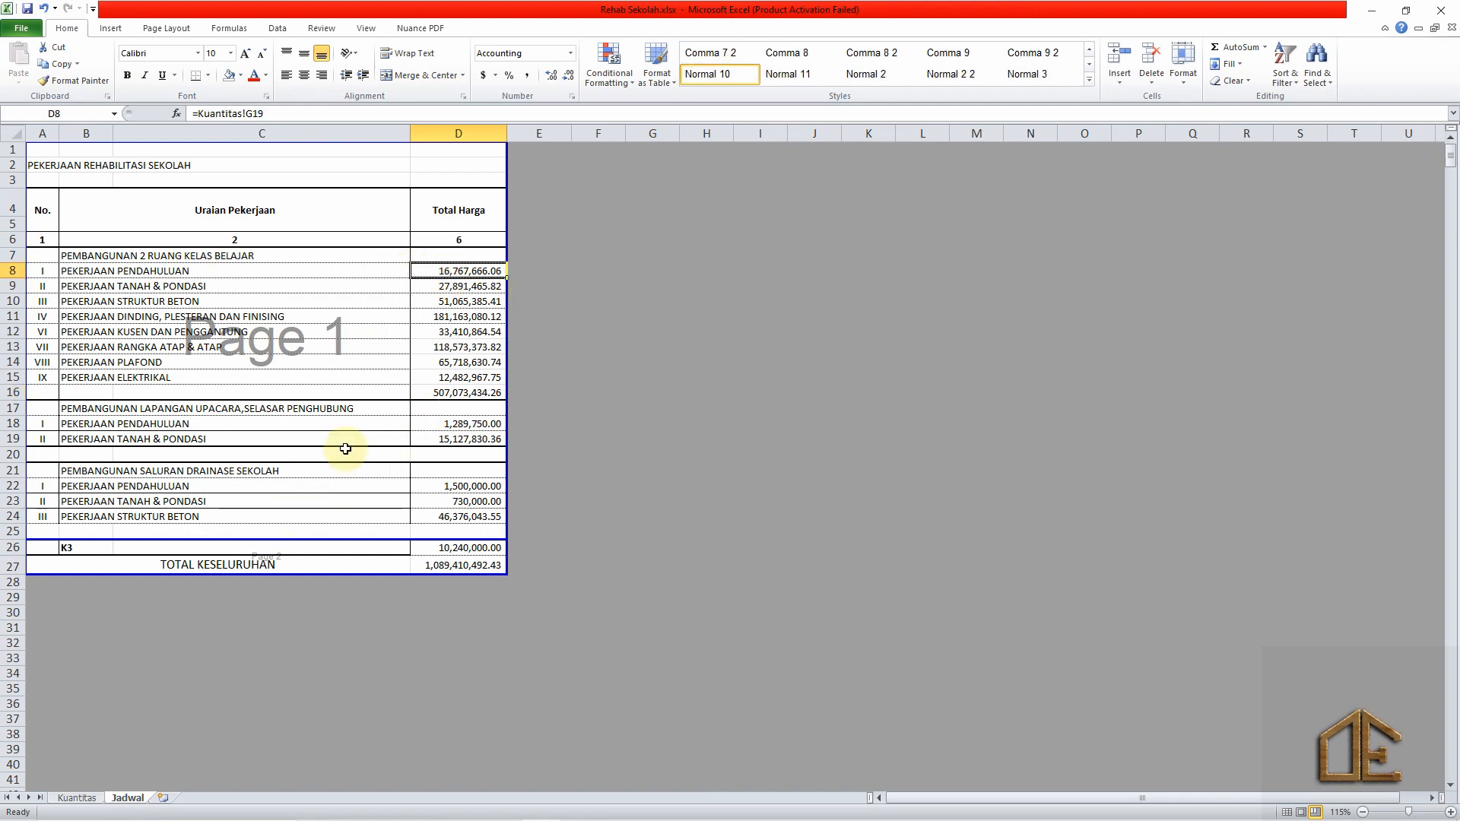
{"action": "left_click", "coordinate": [481, 391]}
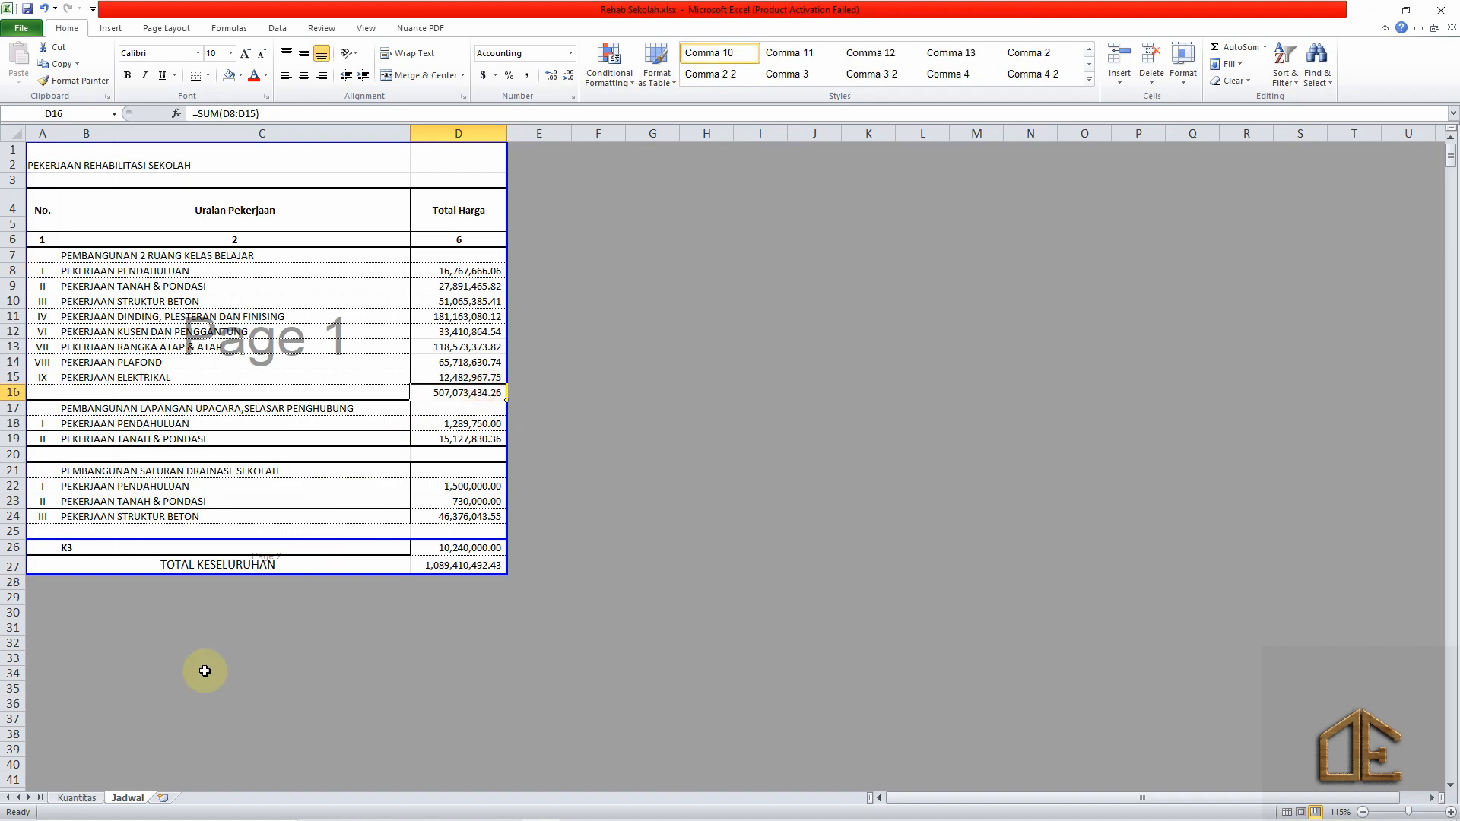
{"action": "left_click", "coordinate": [76, 798]}
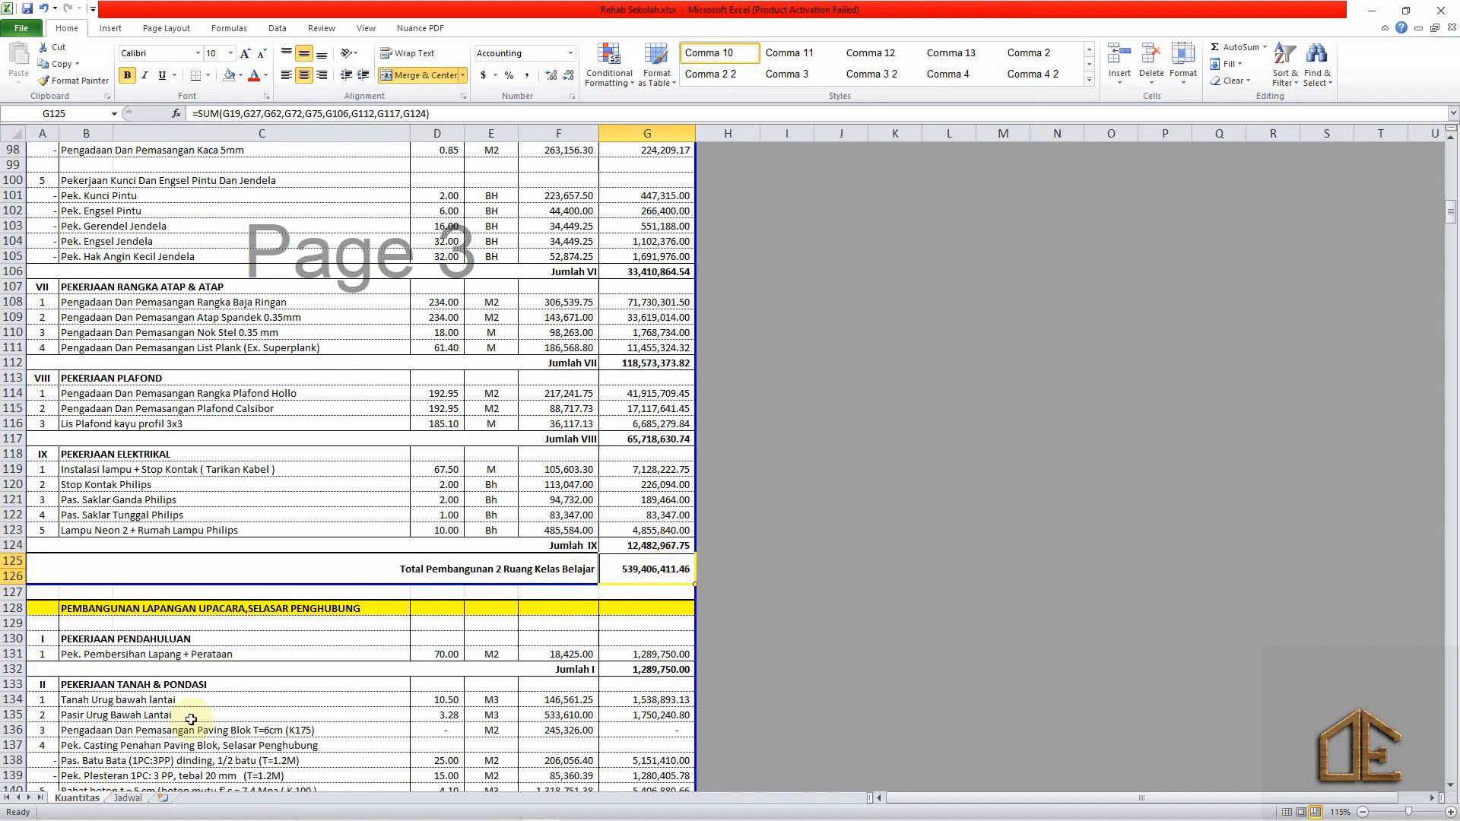
{"action": "left_click", "coordinate": [127, 798]}
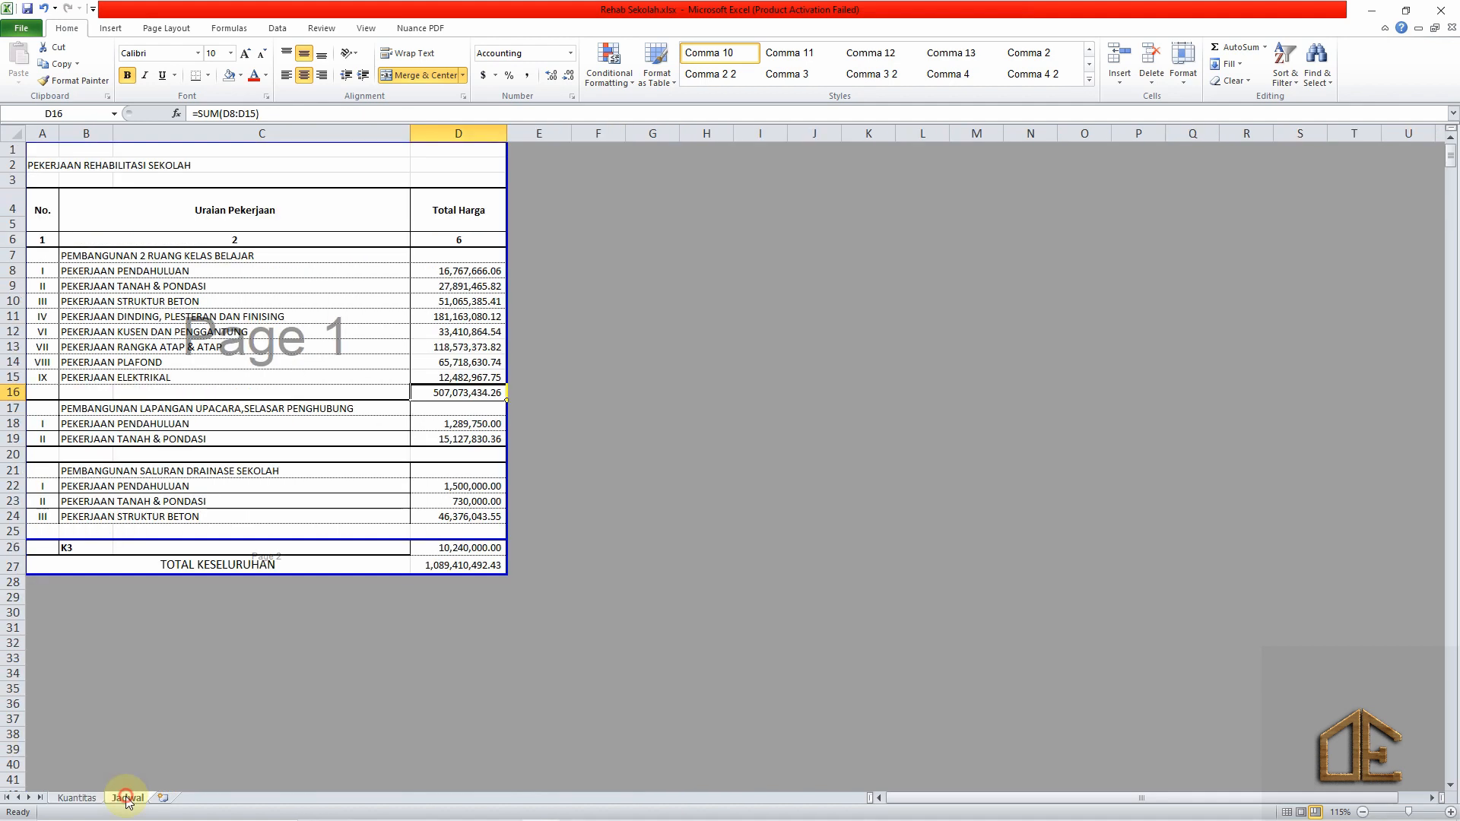
Trace the links in D8 and D9 to their source subtotals on the Kuantitas sheet to check them.
{"action": "left_click", "coordinate": [470, 272]}
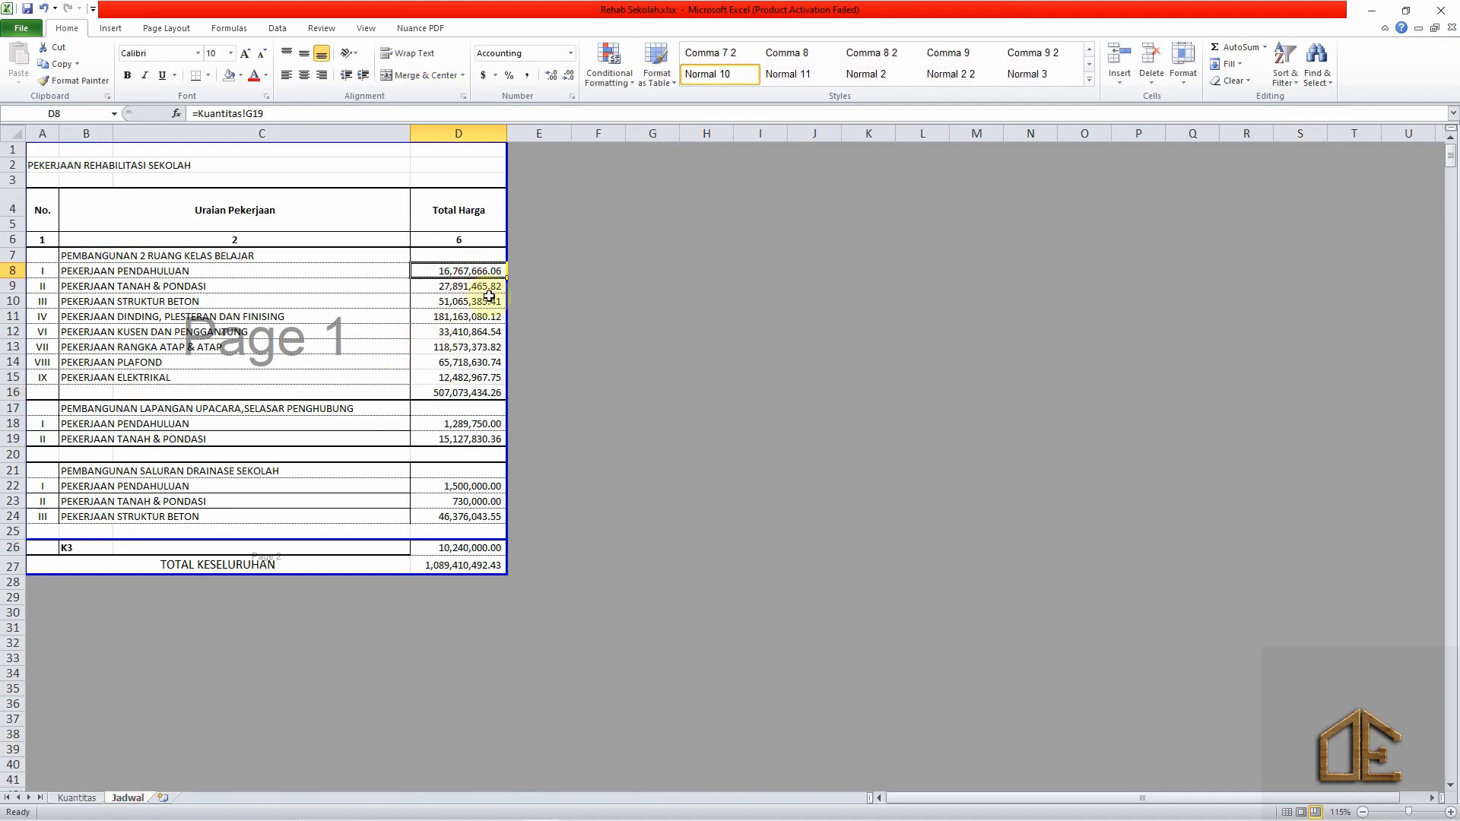
{"action": "key", "text": "ctrl+bracketleft"}
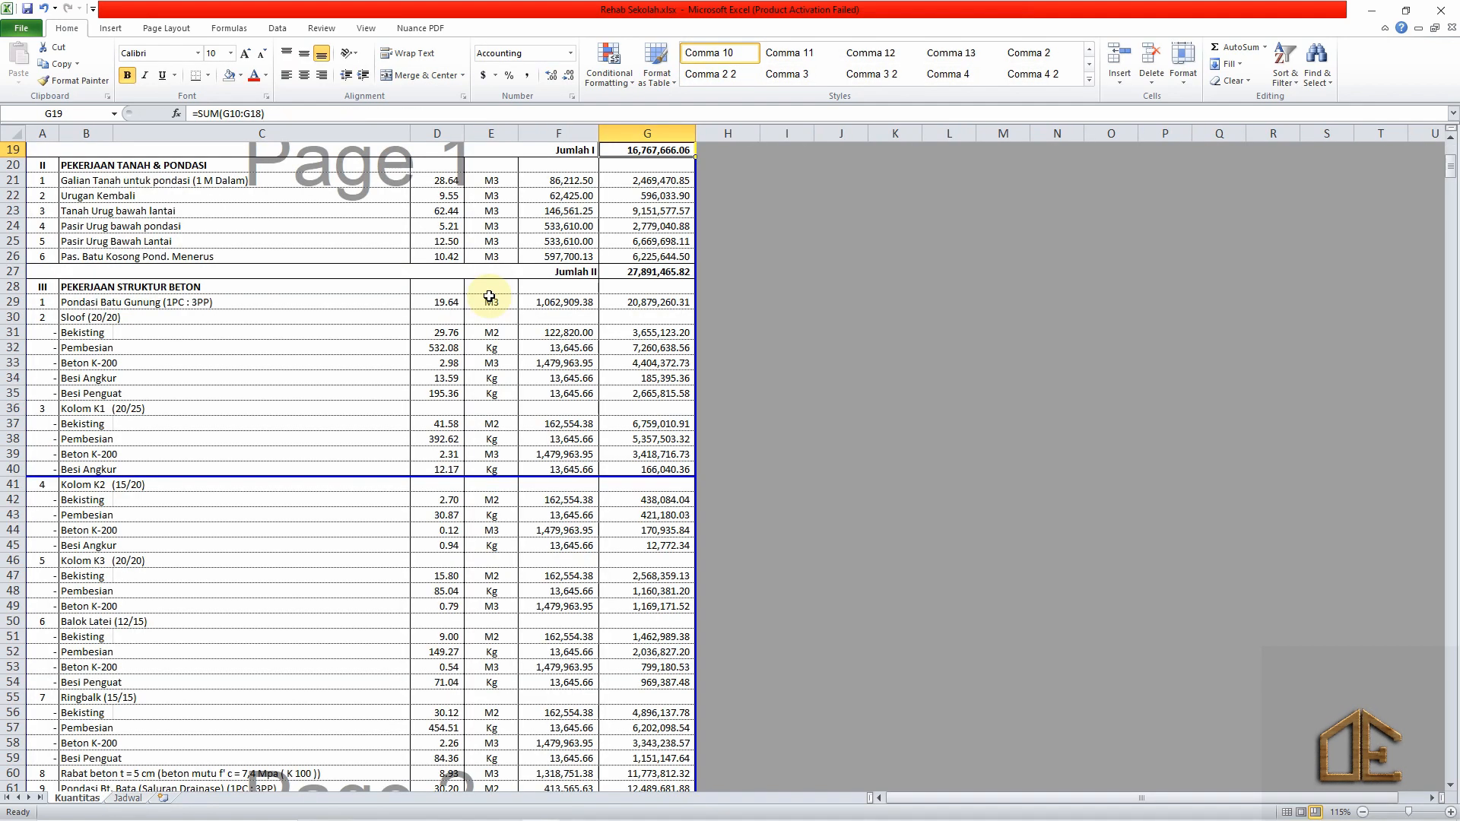
{"action": "scroll", "coordinate": [479, 299], "scroll_direction": "up", "scroll_amount": 5}
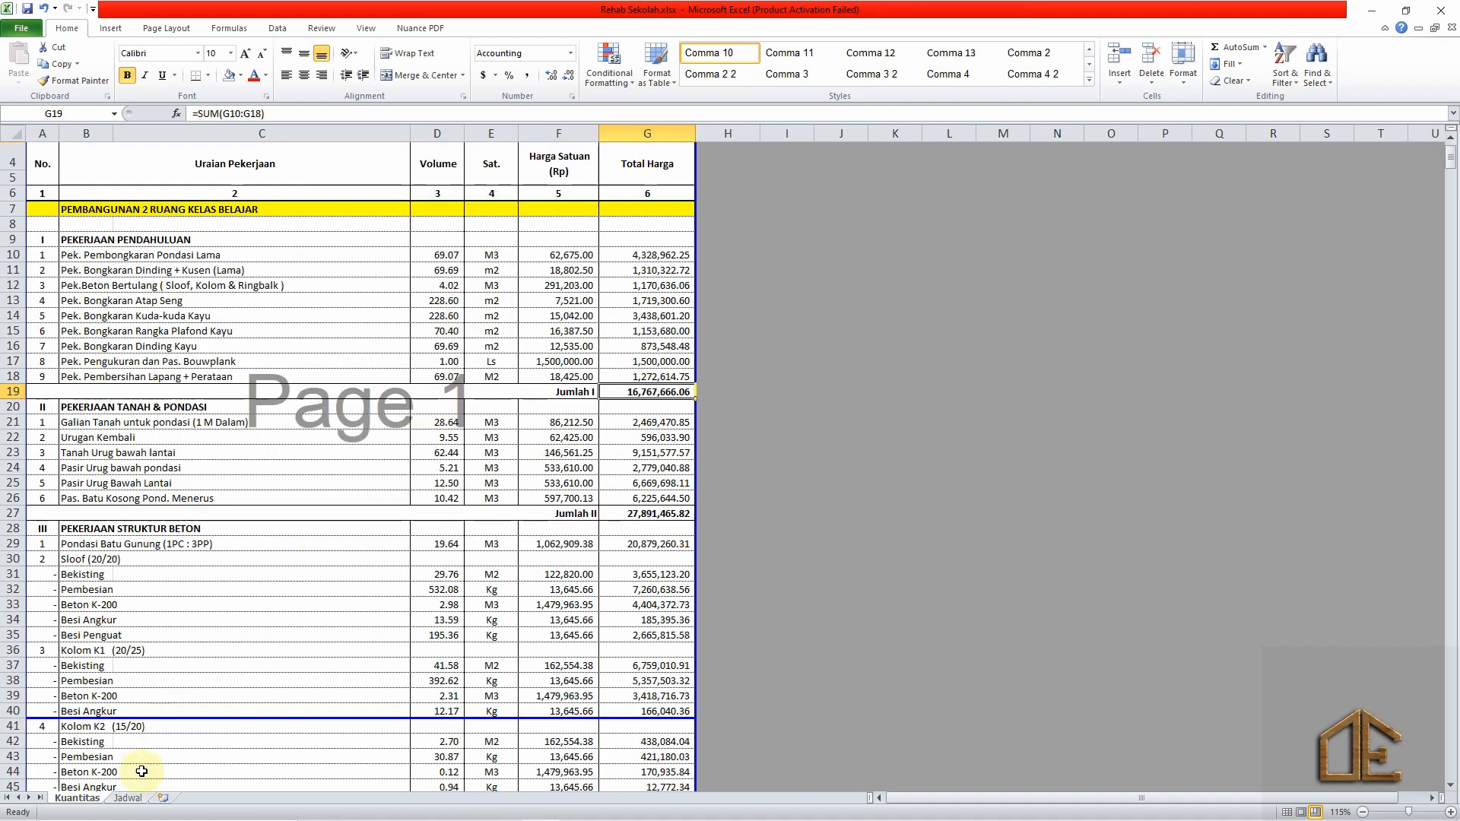
{"action": "left_click", "coordinate": [128, 797]}
{"action": "left_click", "coordinate": [463, 286]}
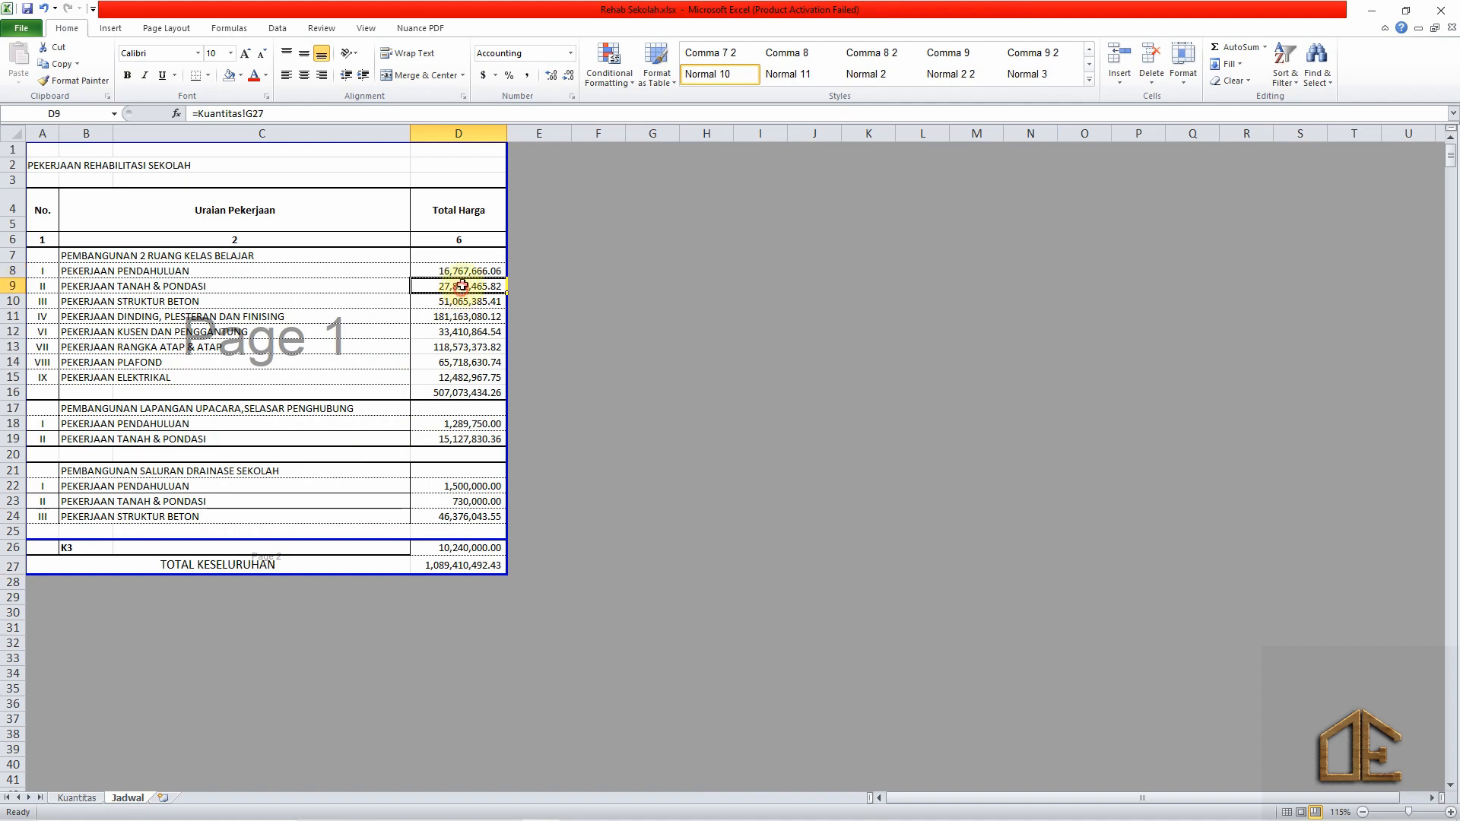
{"action": "key", "text": "ctrl+bracketleft"}
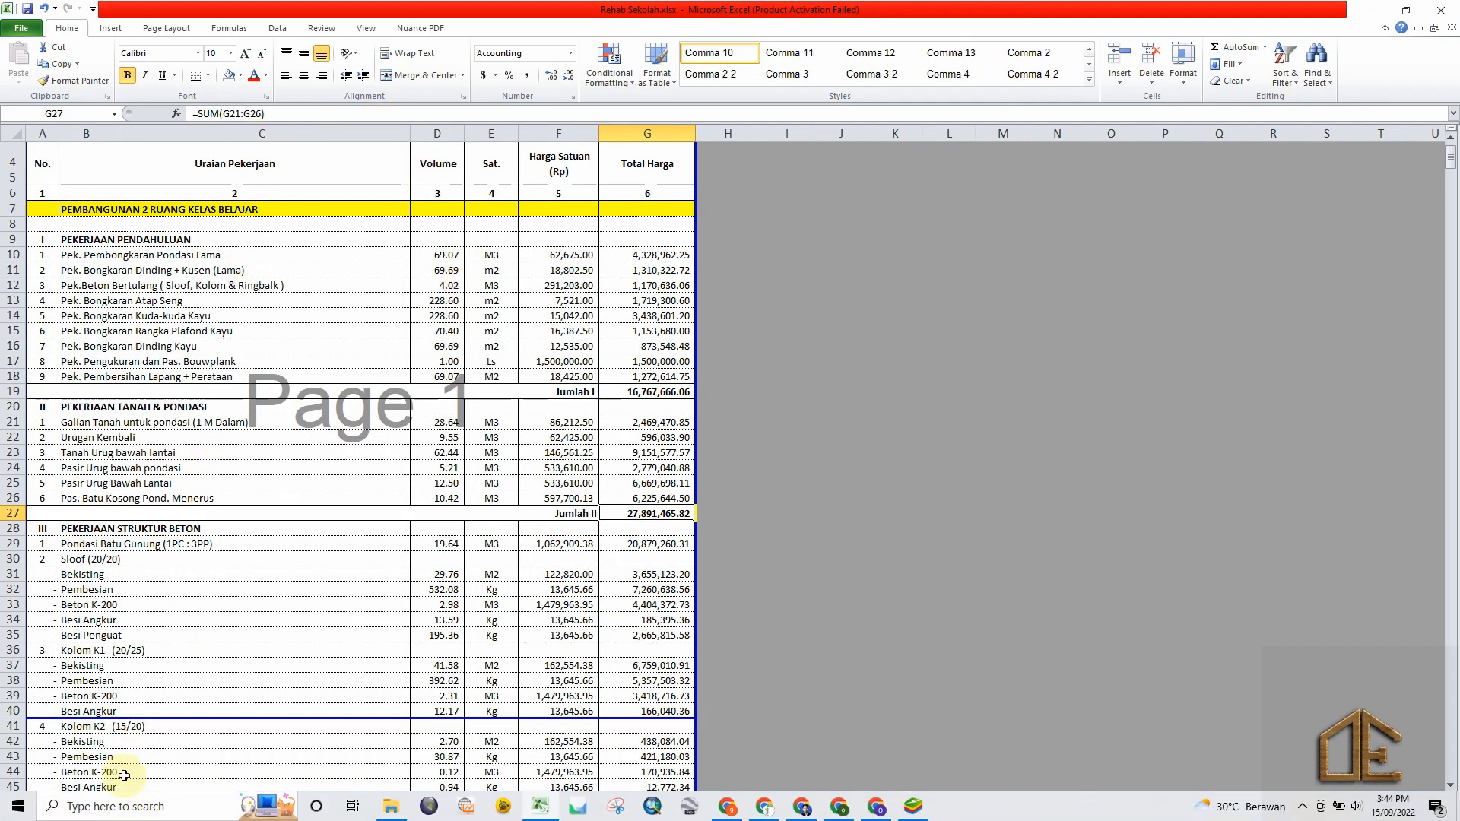
{"action": "left_click", "coordinate": [121, 796]}
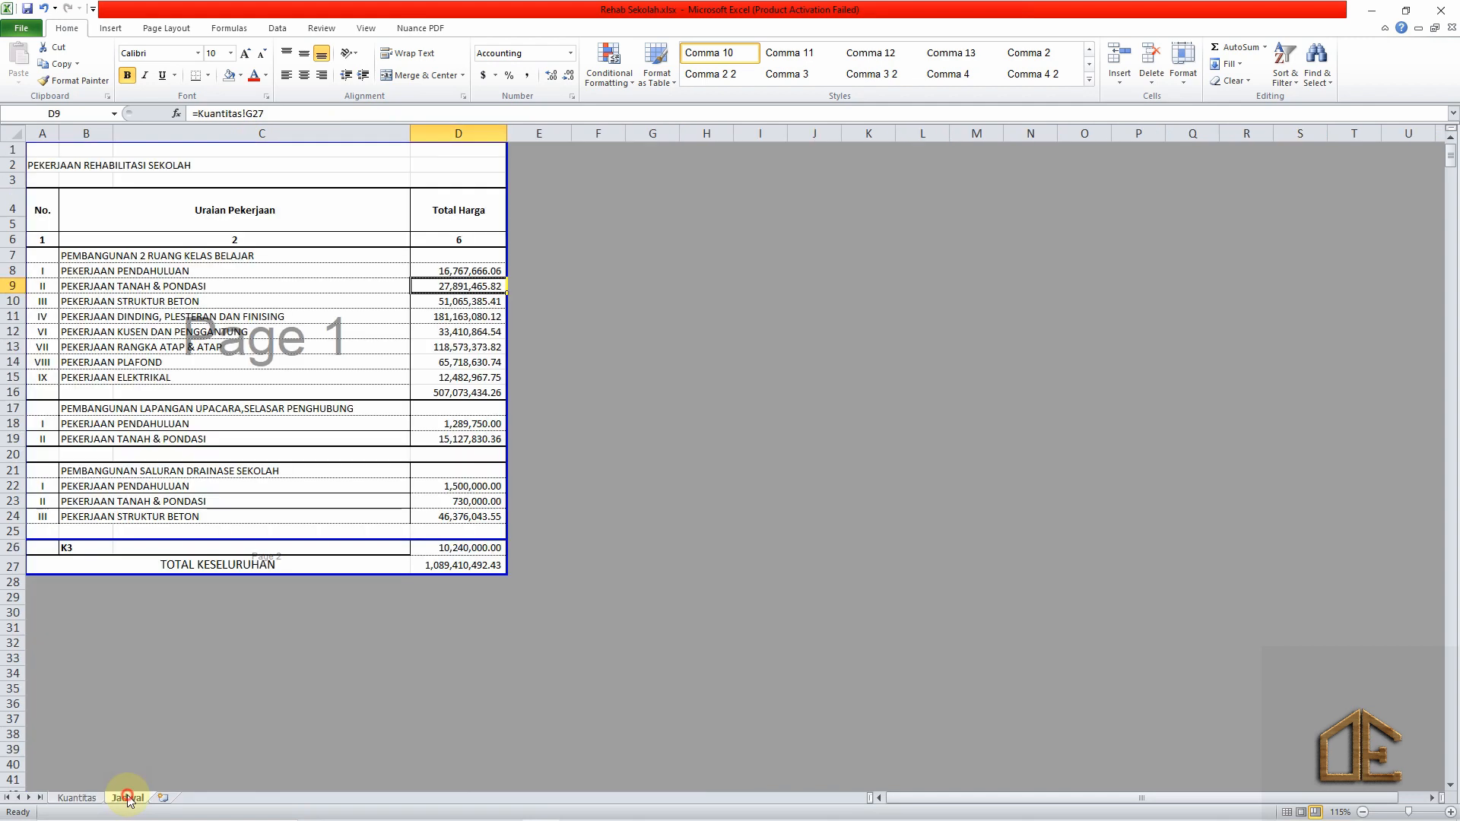
Trace the links in D10 and D11 to their source subtotals on the Kuantitas sheet and look for a section missing from Jadwal.
{"action": "left_click", "coordinate": [457, 304]}
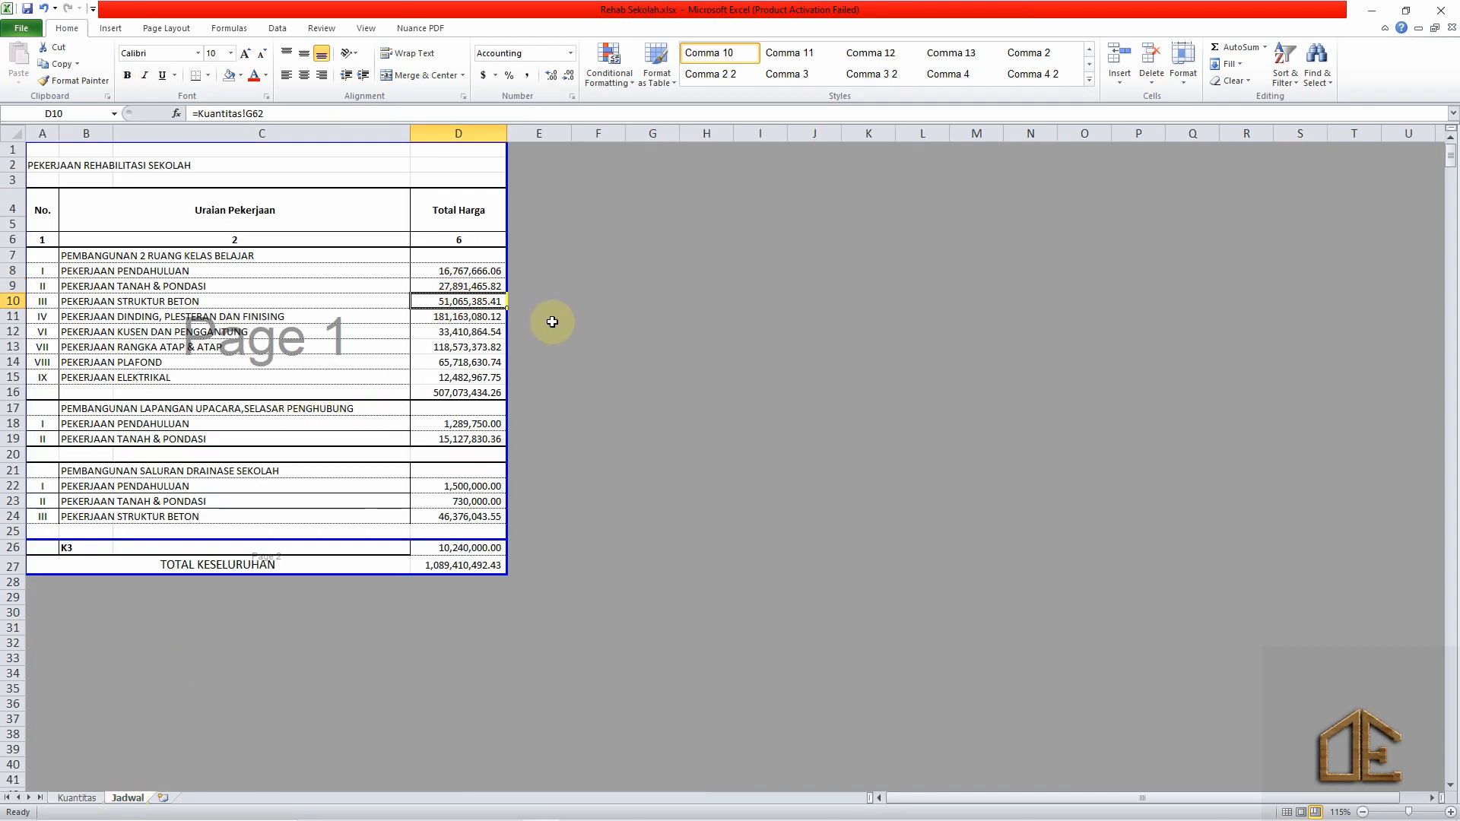
{"action": "key", "text": "ctrl+bracketleft"}
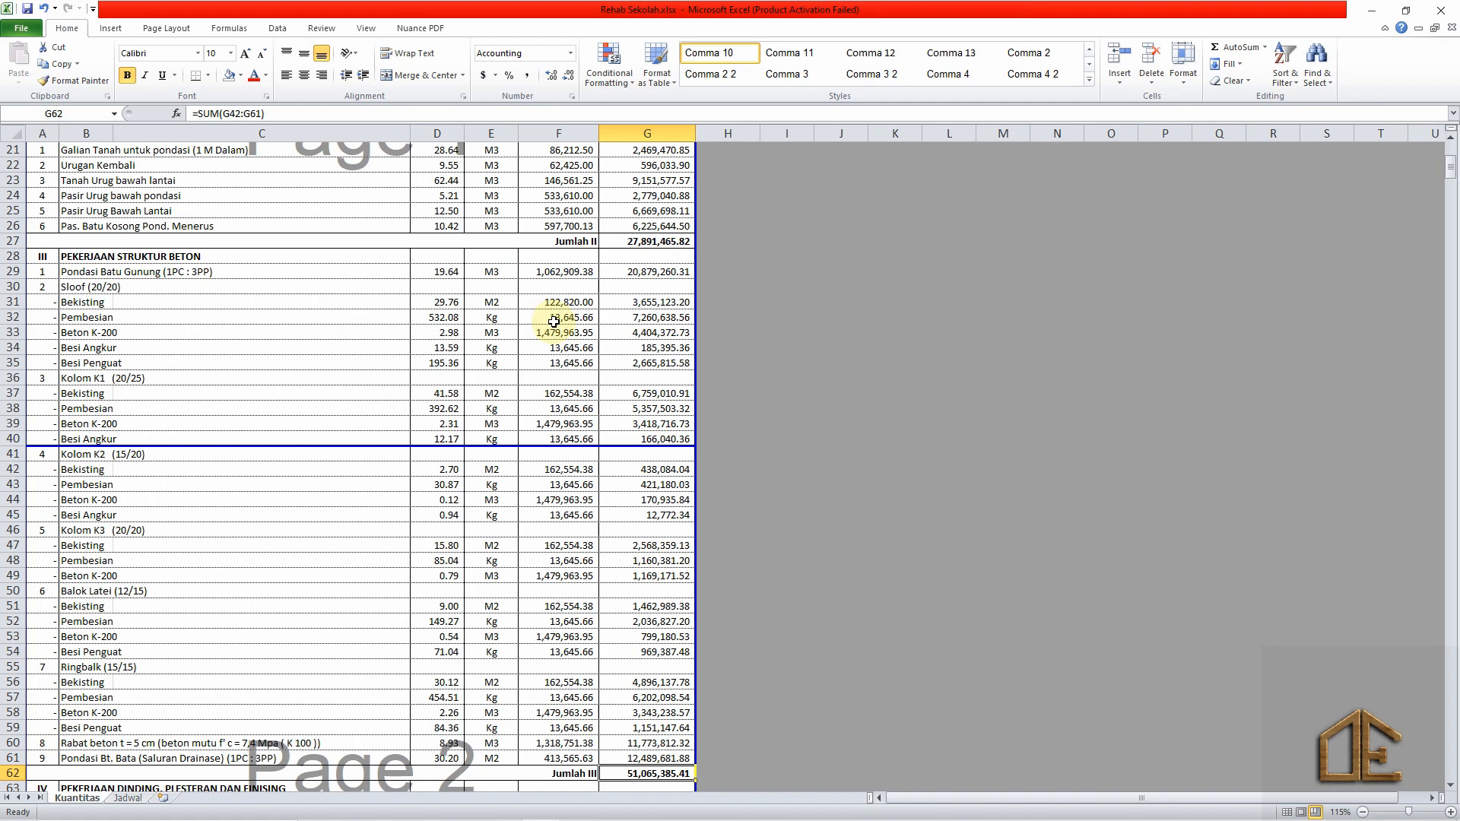
{"action": "scroll", "coordinate": [554, 322], "scroll_direction": "down", "scroll_amount": 8}
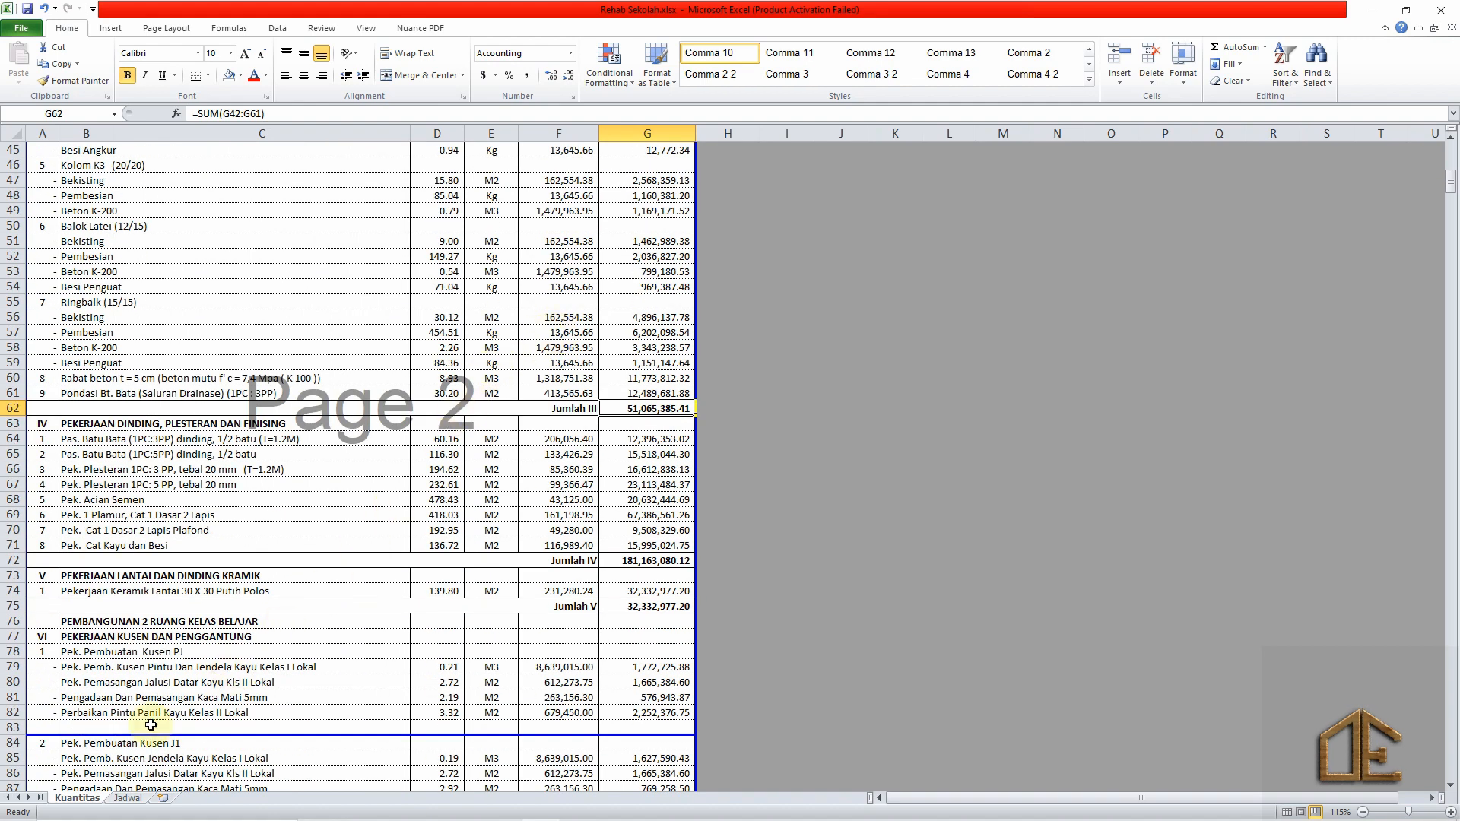
{"action": "left_click", "coordinate": [125, 799]}
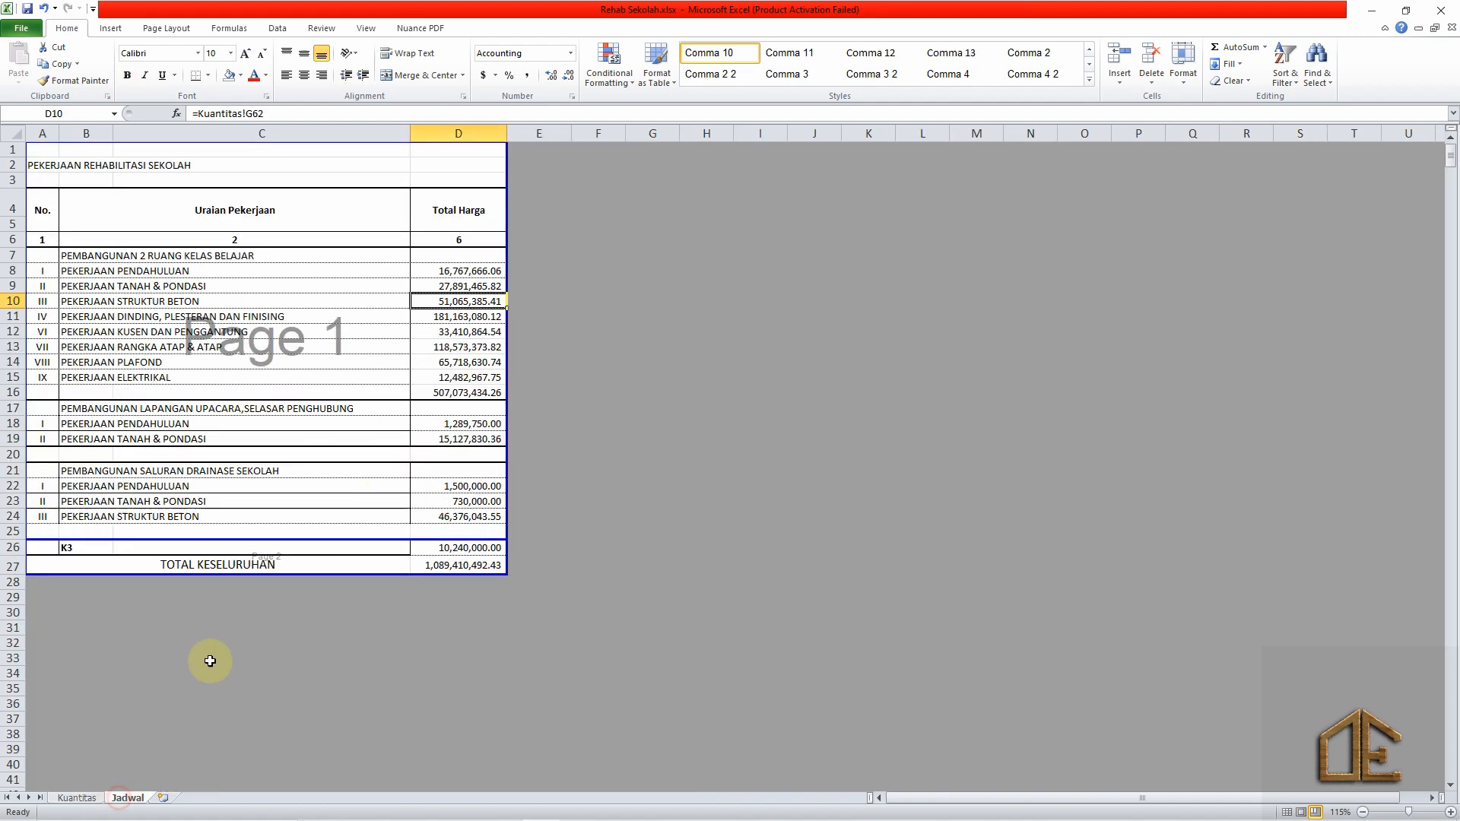
{"action": "left_click", "coordinate": [437, 319]}
{"action": "key", "text": "ctrl+bracketleft"}
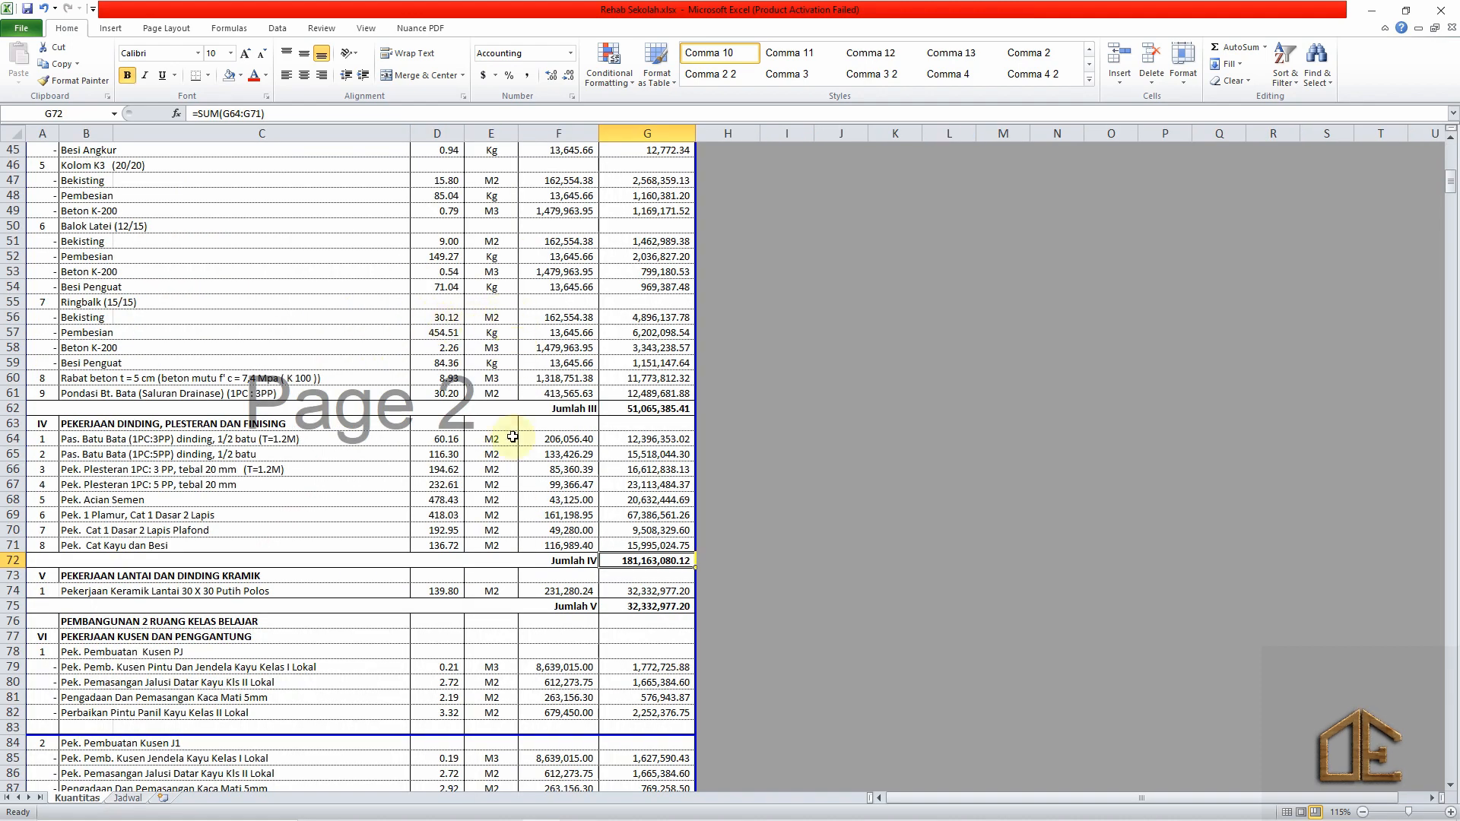
{"action": "left_click", "coordinate": [133, 798]}
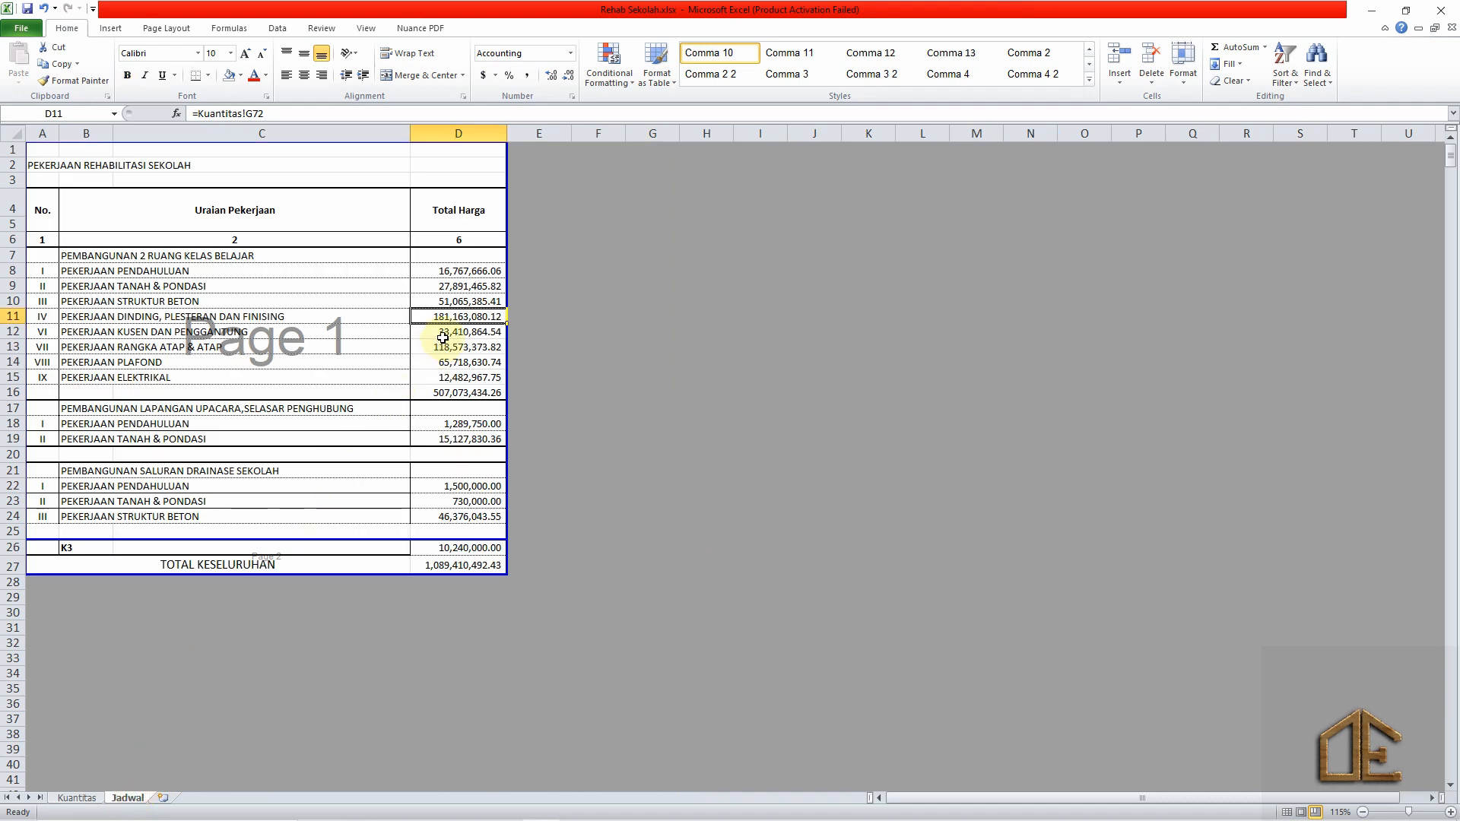
Insert a blank row above PEKERJAAN KUSEN DAN PENGGANTUNG on the Jadwal sheet and number it V in A12.
{"action": "left_click", "coordinate": [443, 335]}
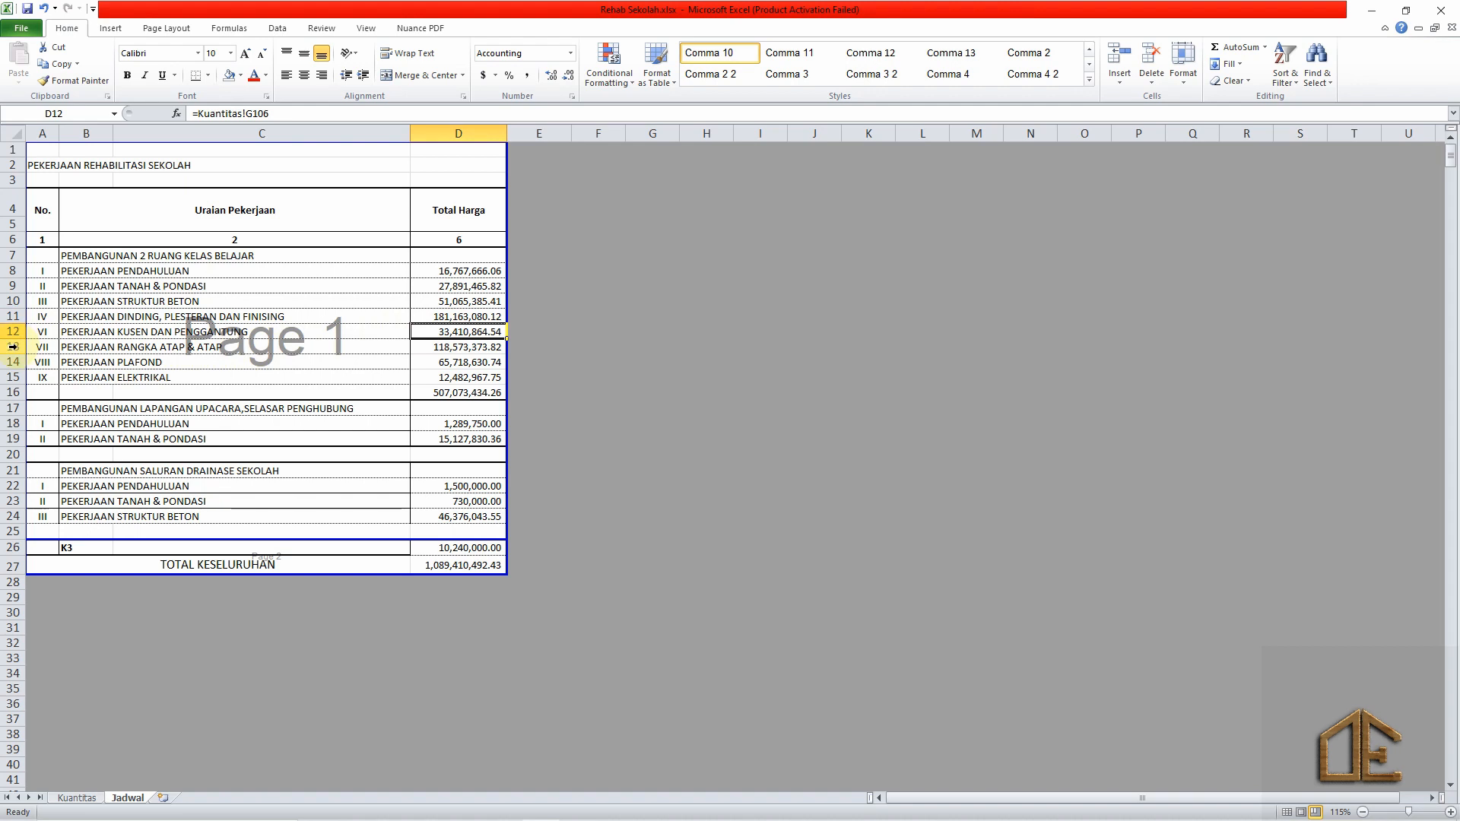
{"action": "left_click", "coordinate": [13, 347]}
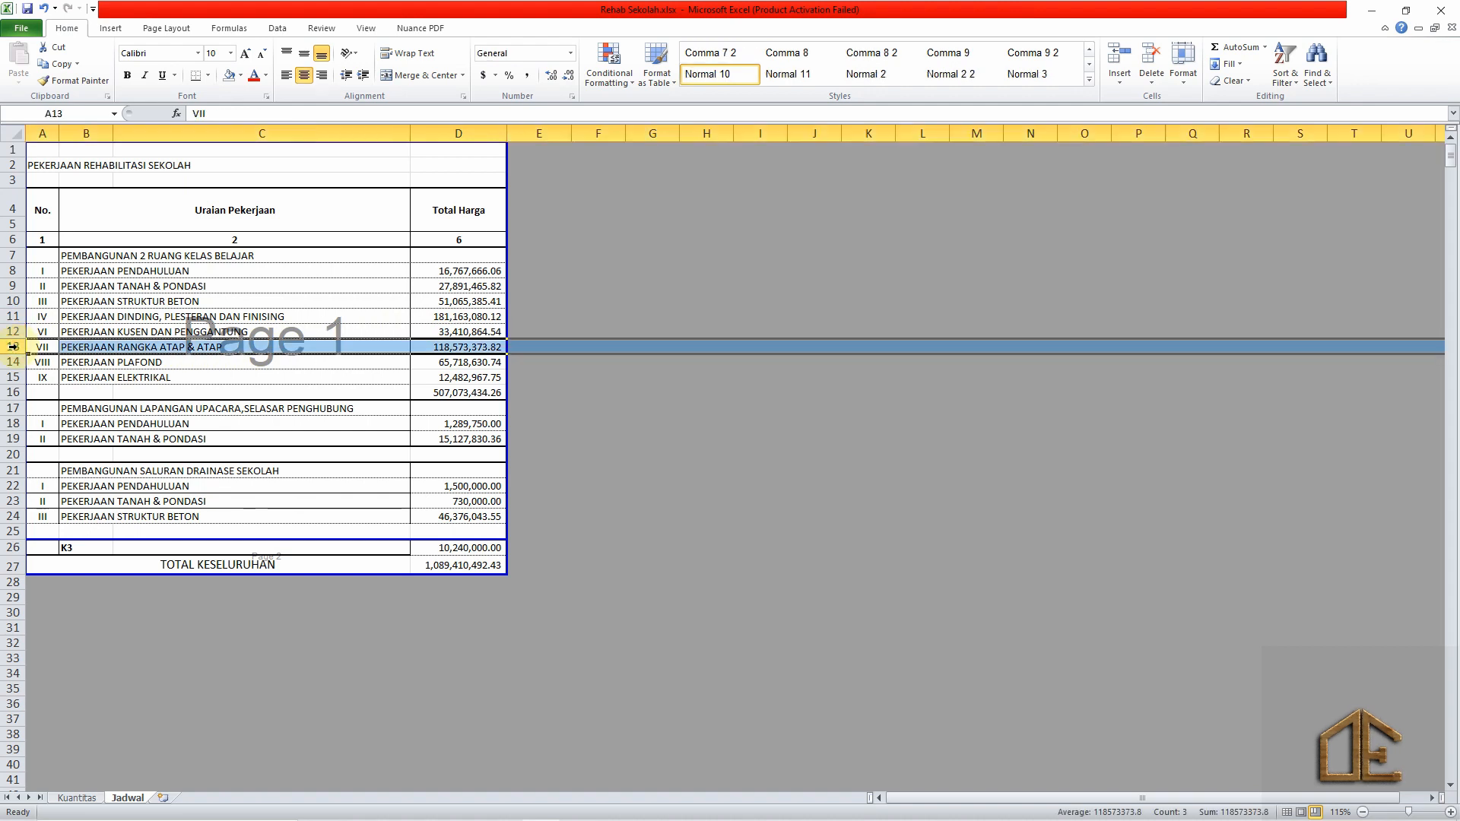
{"action": "left_click", "coordinate": [12, 332]}
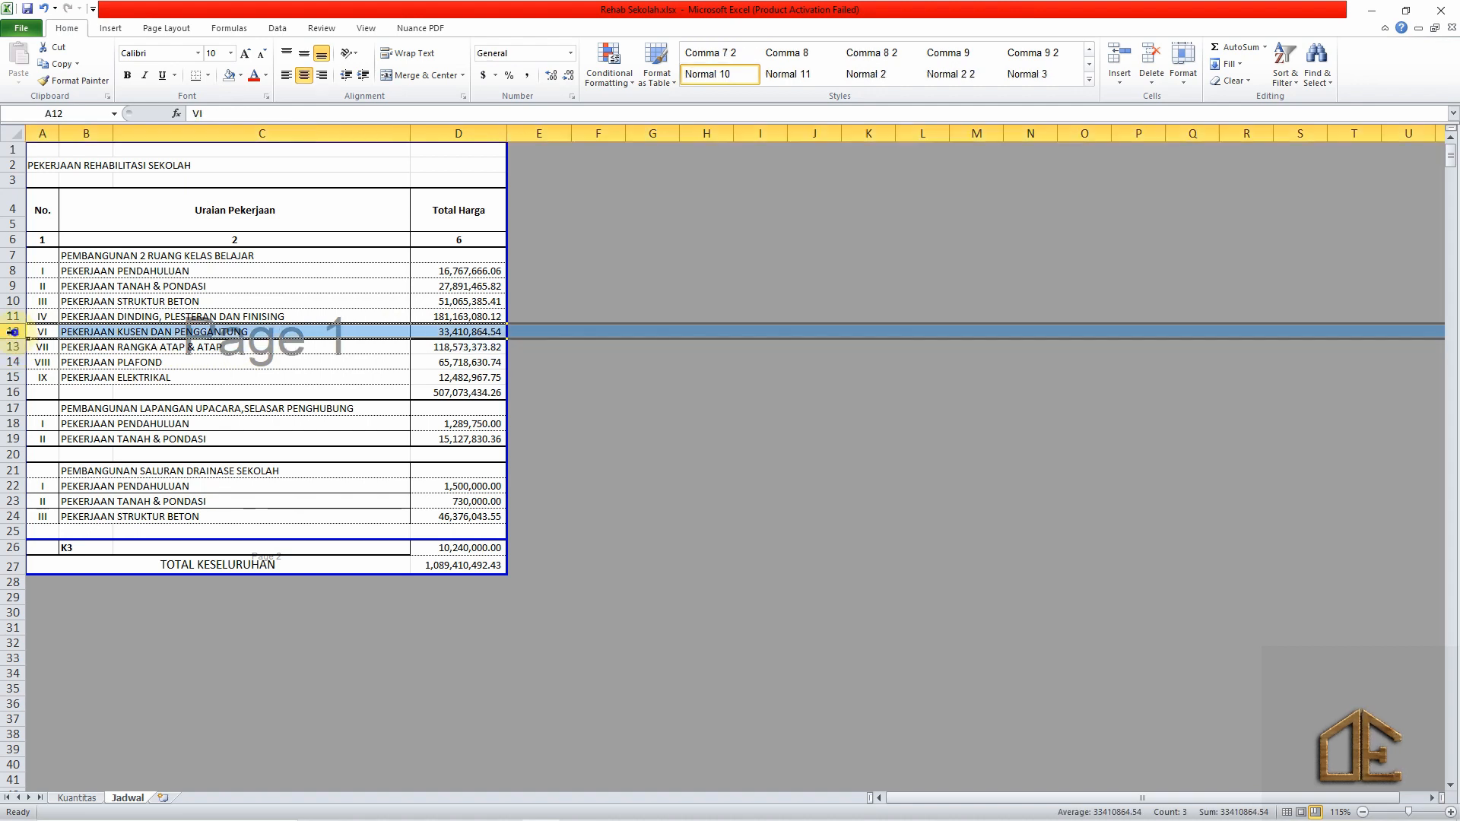
{"action": "right_click", "coordinate": [13, 332]}
{"action": "left_click", "coordinate": [76, 431]}
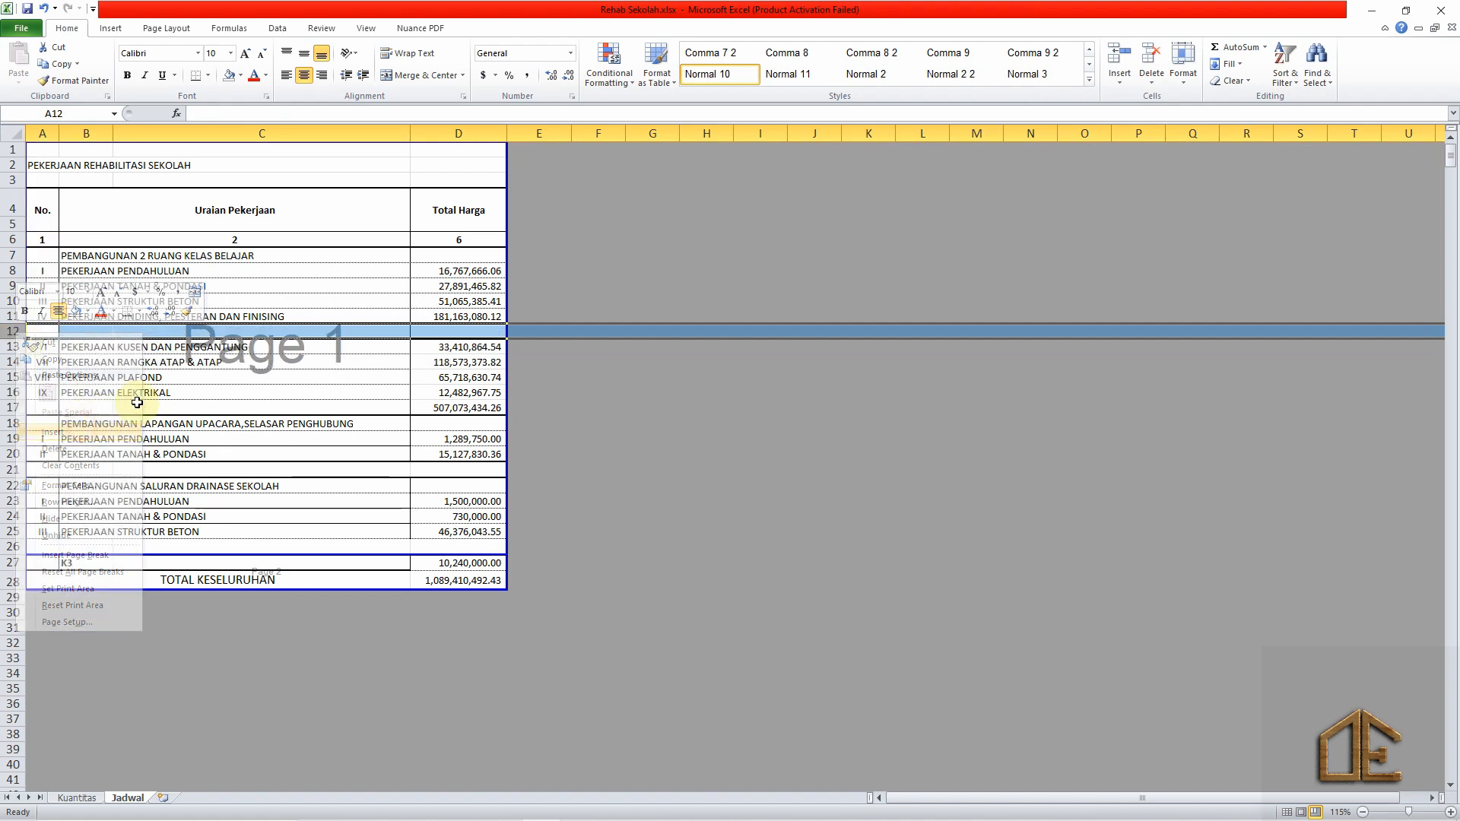
{"action": "left_click", "coordinate": [80, 332]}
{"action": "left_click", "coordinate": [51, 332]}
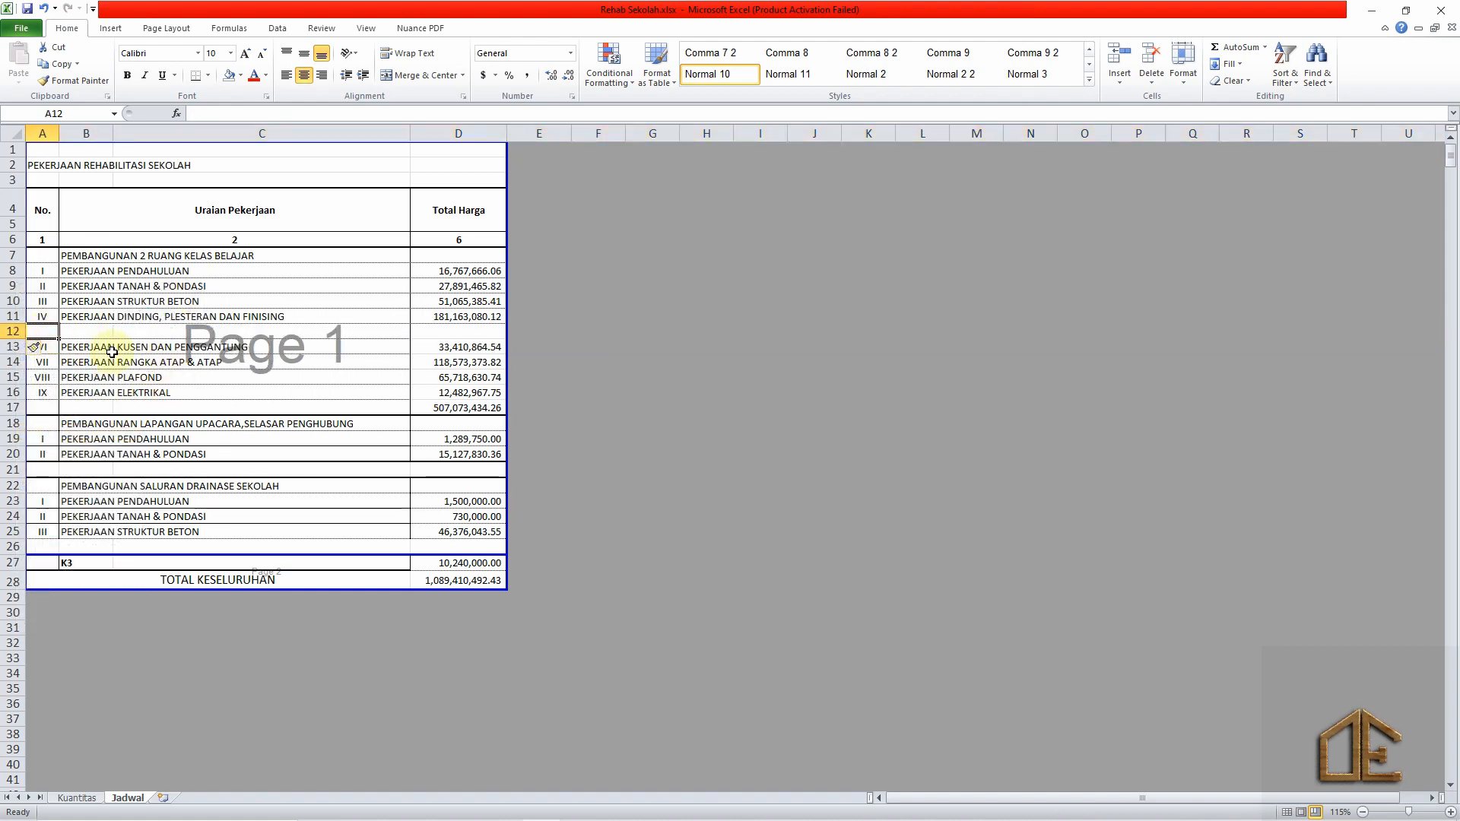
{"action": "type", "text": "v"}
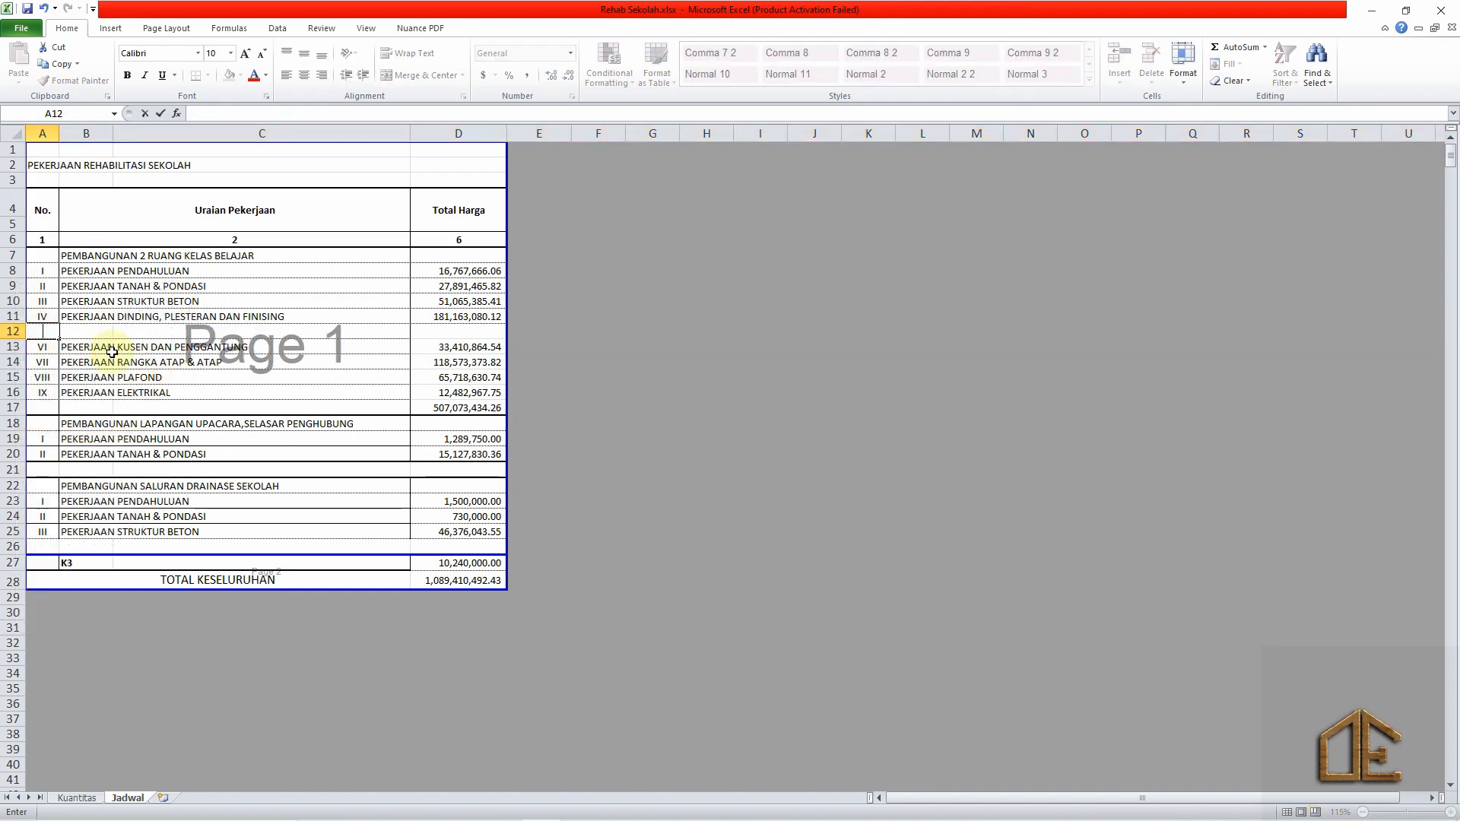
{"action": "key", "text": "Return"}
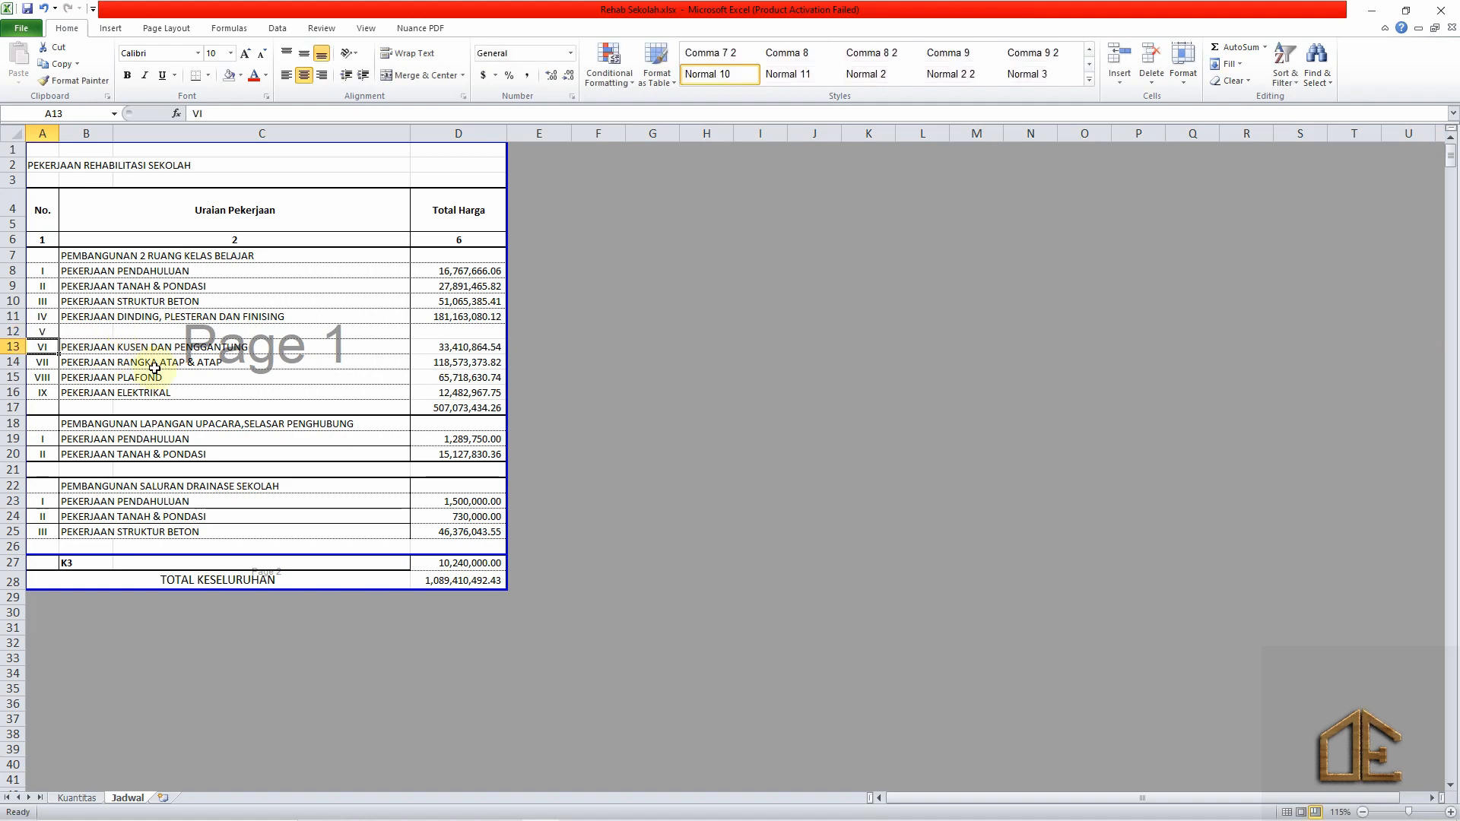
Copy the section V title PEKERJAAN LANTAI DAN DINDING KRAMIK from the Kuantitas sheet into B12 on the Jadwal sheet.
{"action": "left_click", "coordinate": [168, 335]}
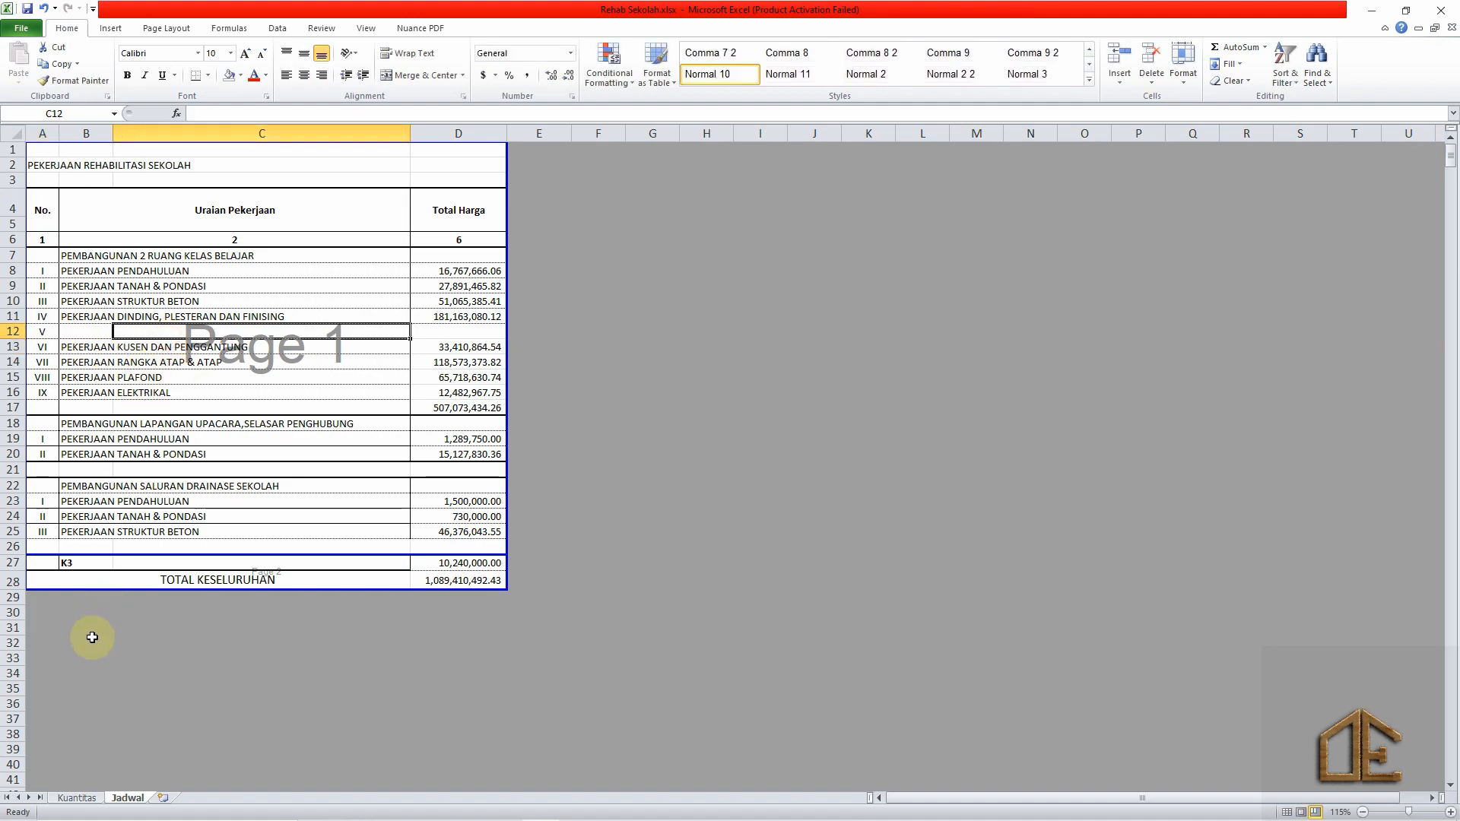
{"action": "left_click", "coordinate": [77, 798]}
{"action": "left_click", "coordinate": [167, 484]}
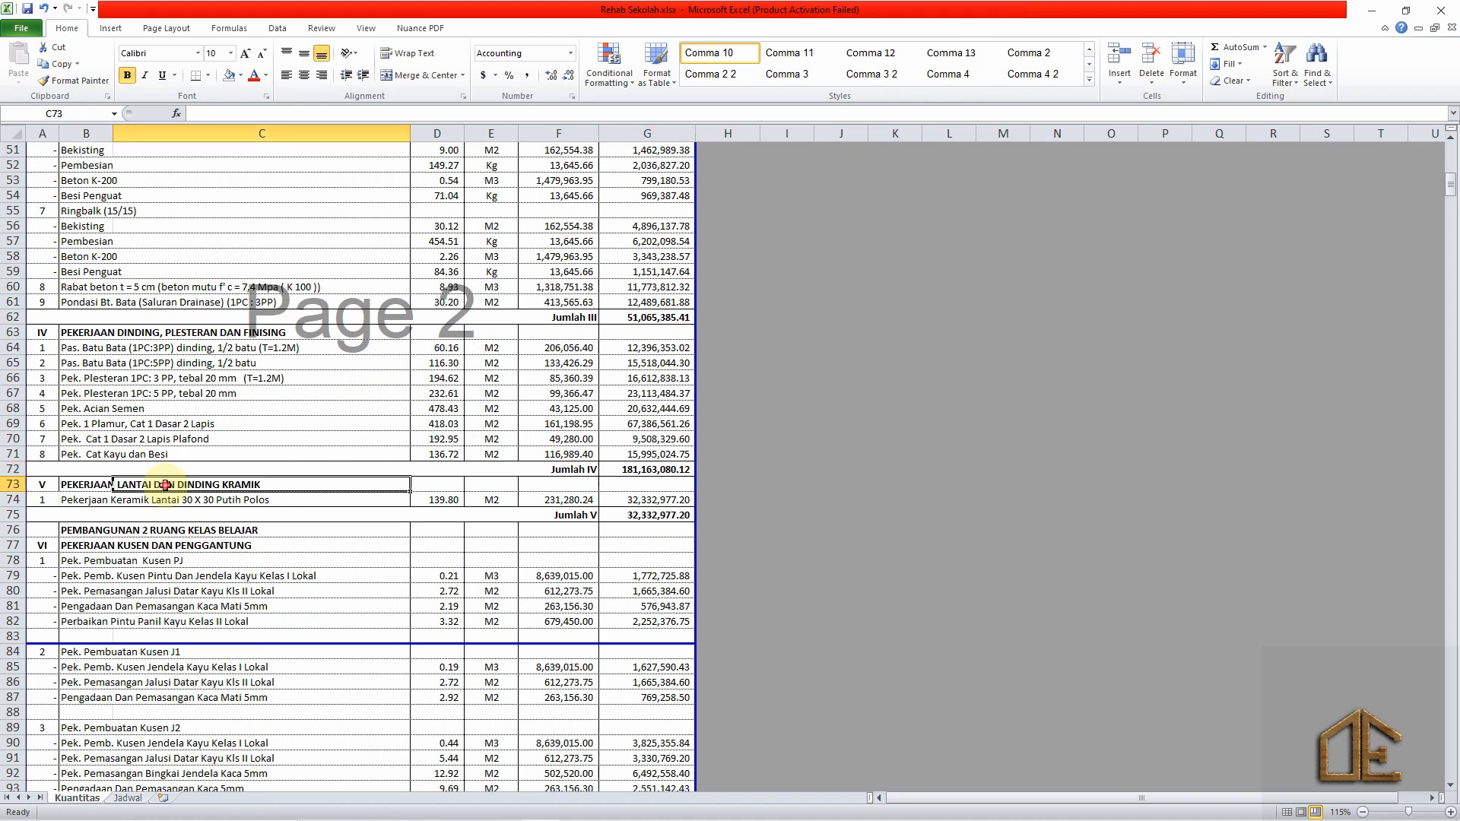
{"action": "left_click", "coordinate": [82, 484]}
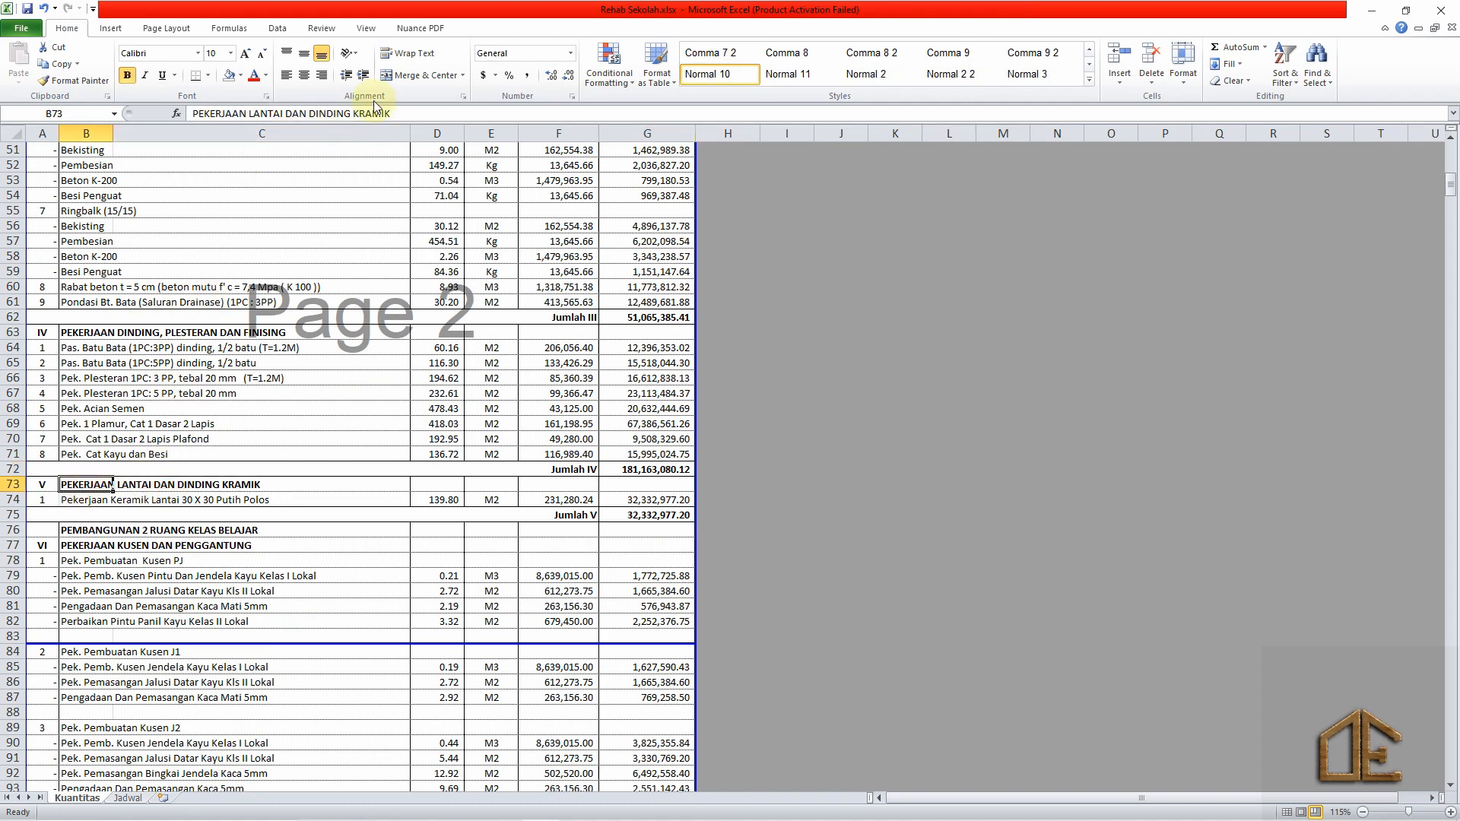
{"action": "left_click_drag", "start_coordinate": [396, 112], "coordinate": [151, 115]}
{"action": "key", "text": "ctrl+c"}
{"action": "key", "text": "Return"}
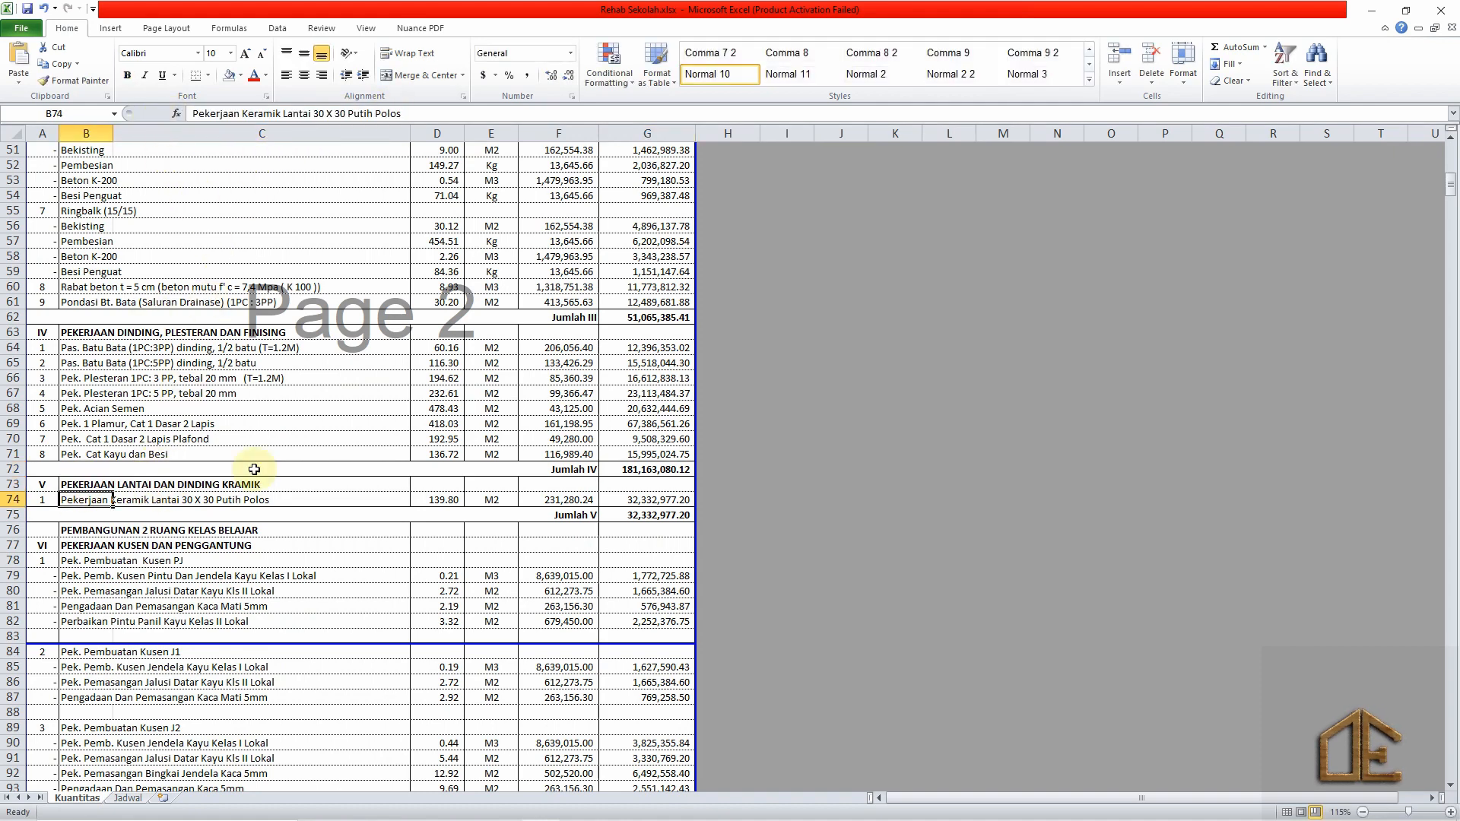
{"action": "left_click", "coordinate": [129, 798]}
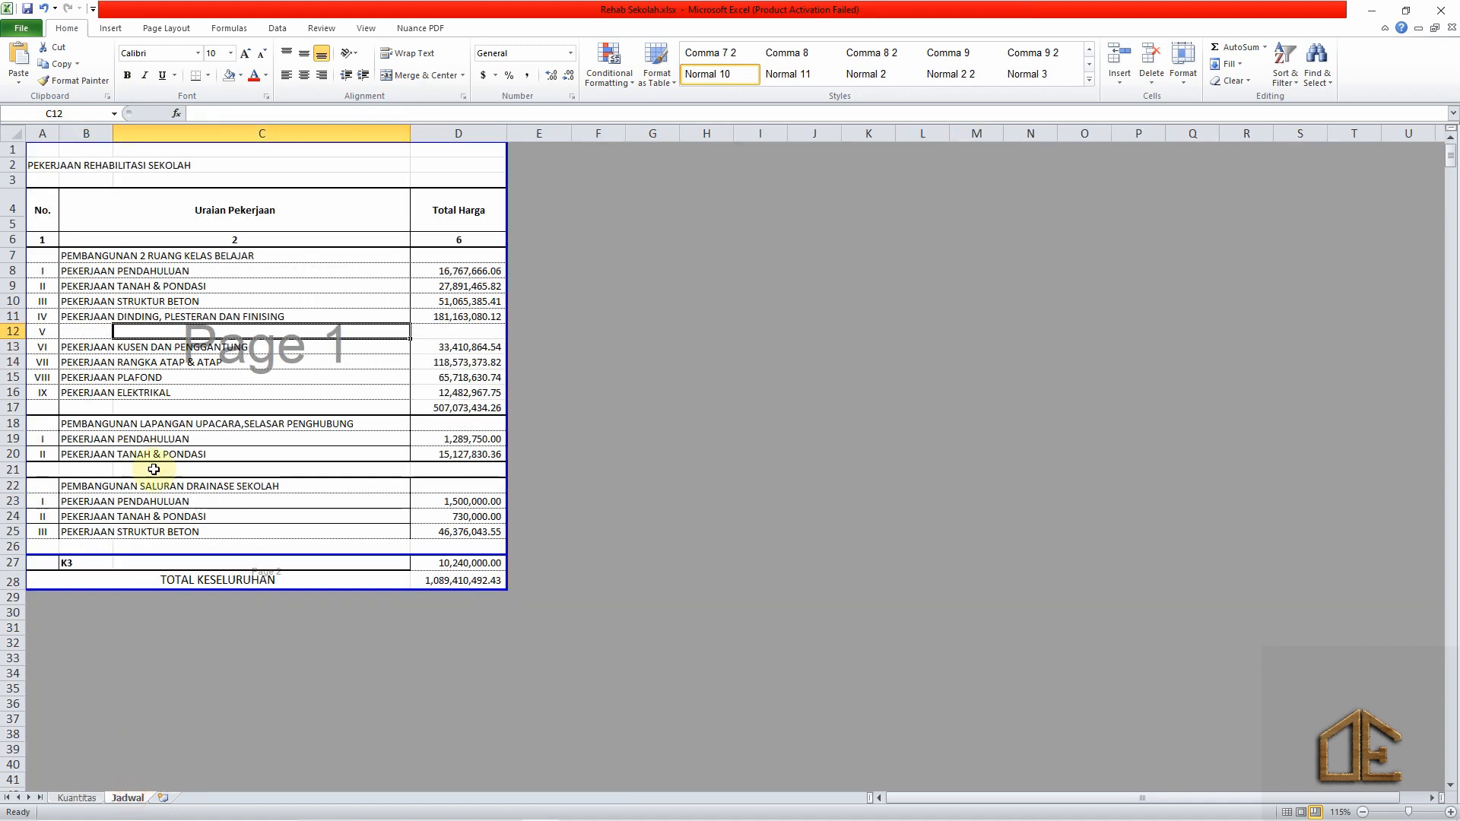
{"action": "left_click", "coordinate": [76, 332]}
{"action": "key", "text": "ctrl+v"}
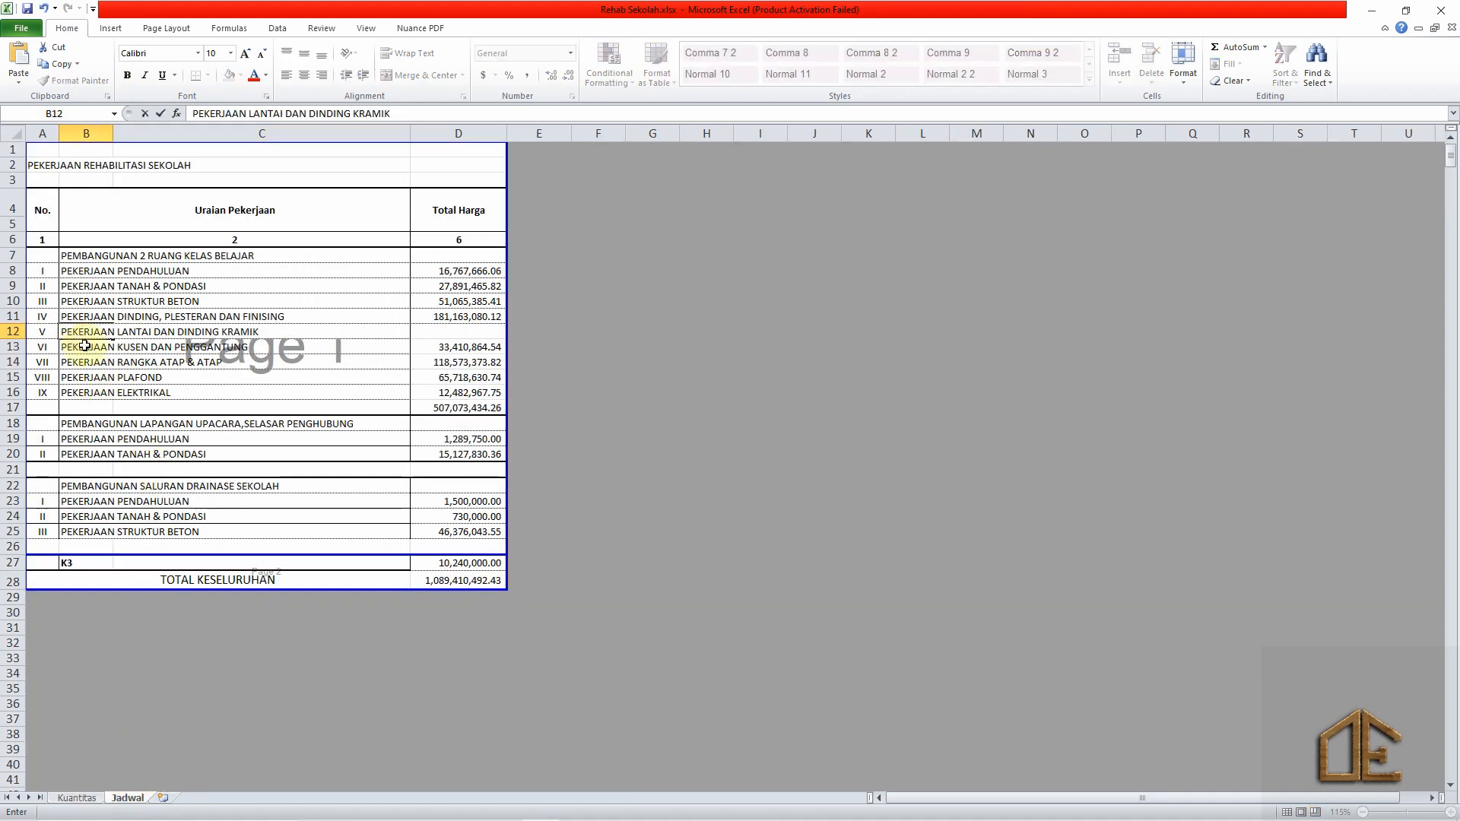
Link the section V total price in D12 to the Jumlah V subtotal in Kuantitas G75.
{"action": "key", "text": "Tab"}
{"action": "type", "text": "="}
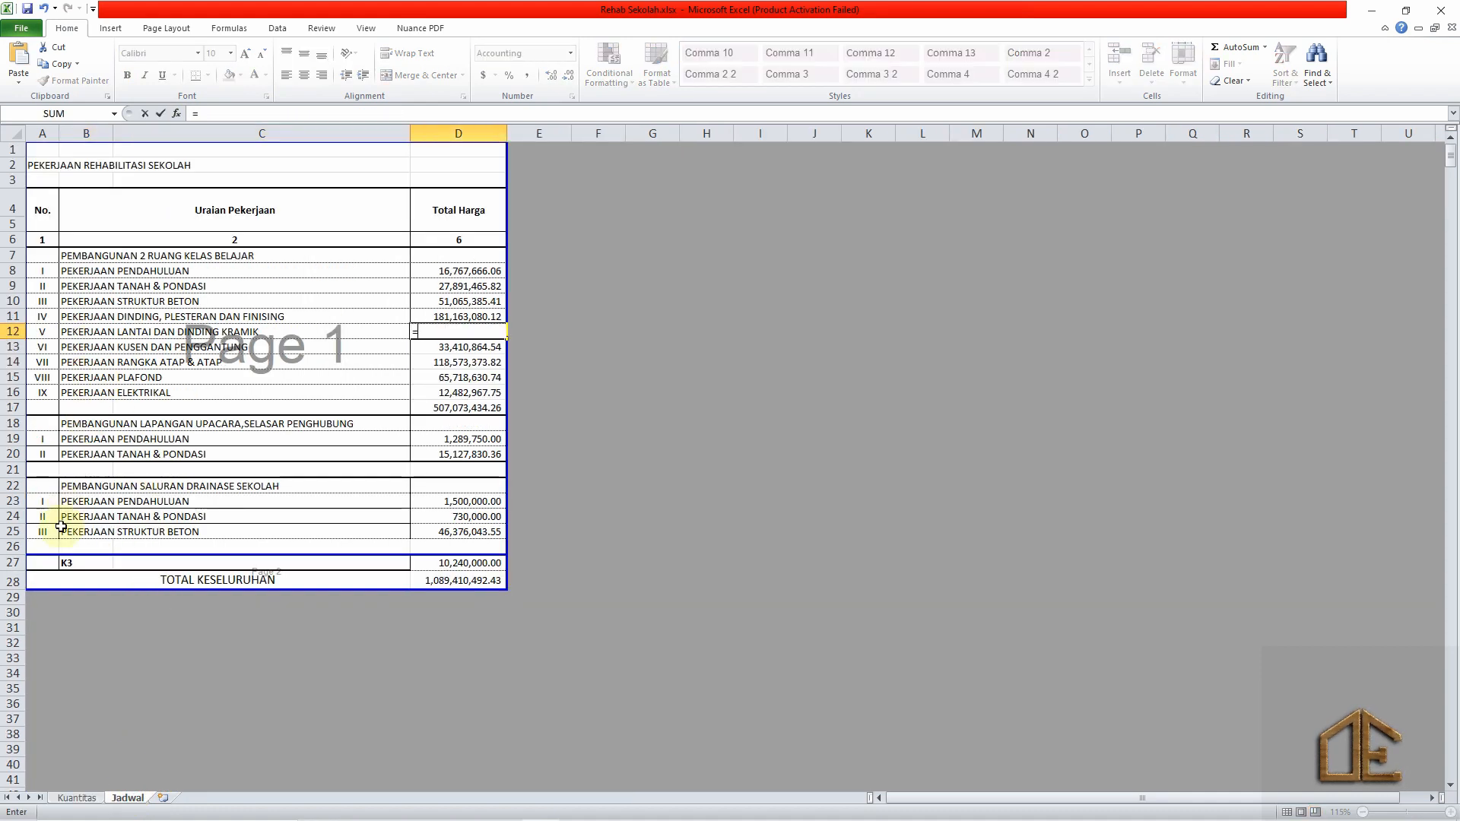
{"action": "left_click", "coordinate": [76, 798]}
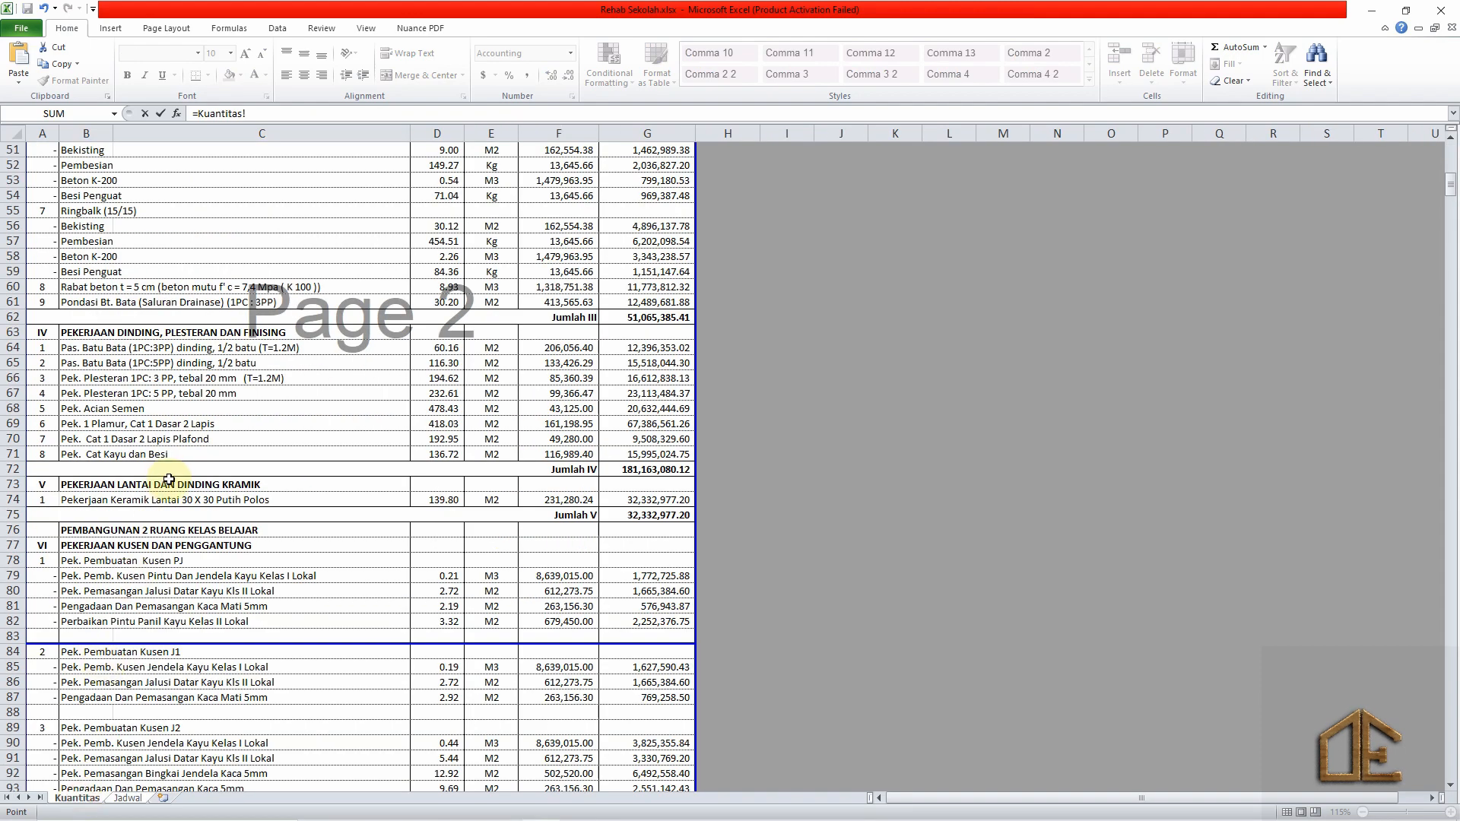
{"action": "left_click", "coordinate": [615, 517]}
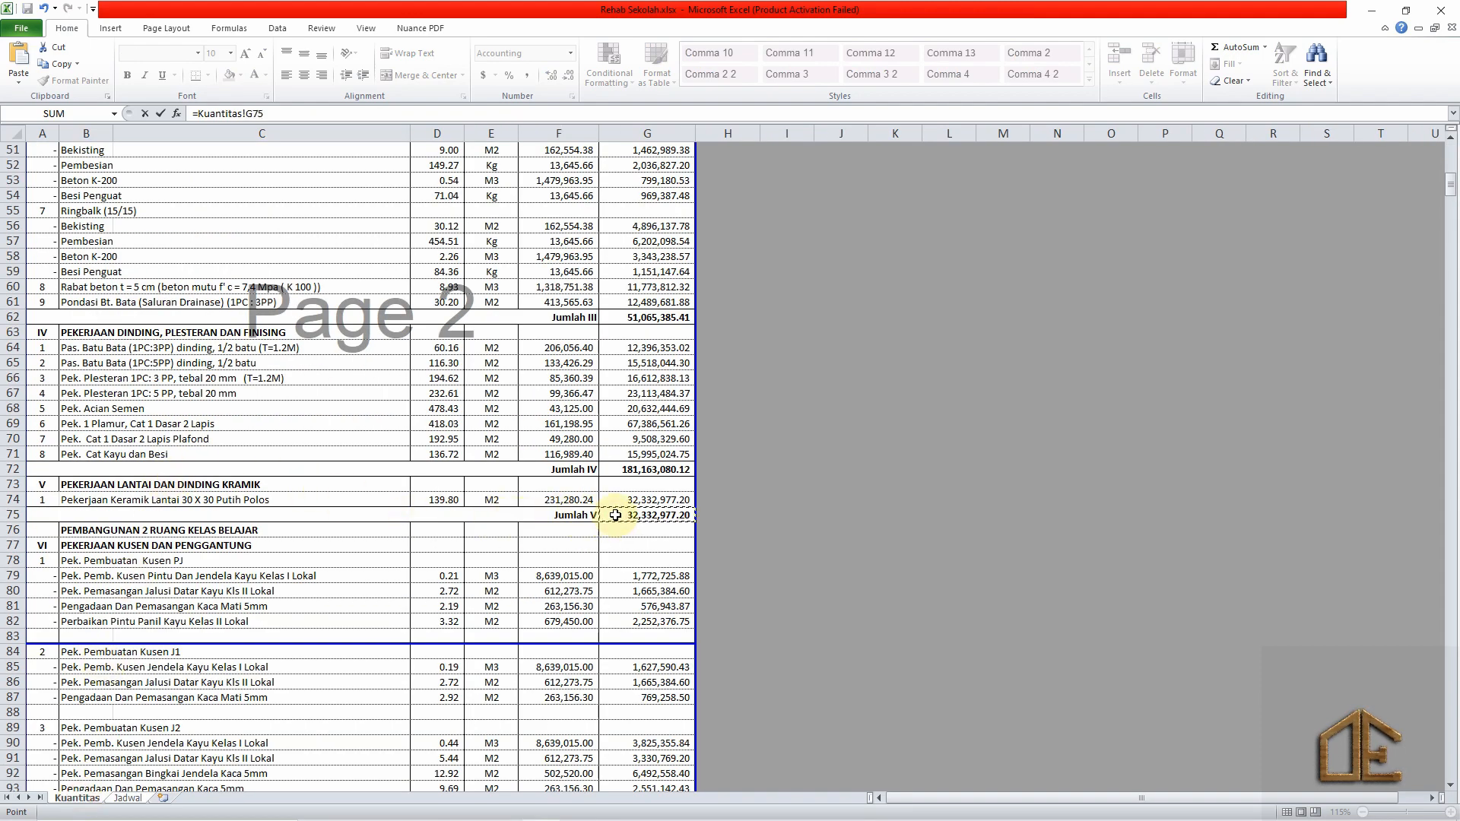
{"action": "key", "text": "Return"}
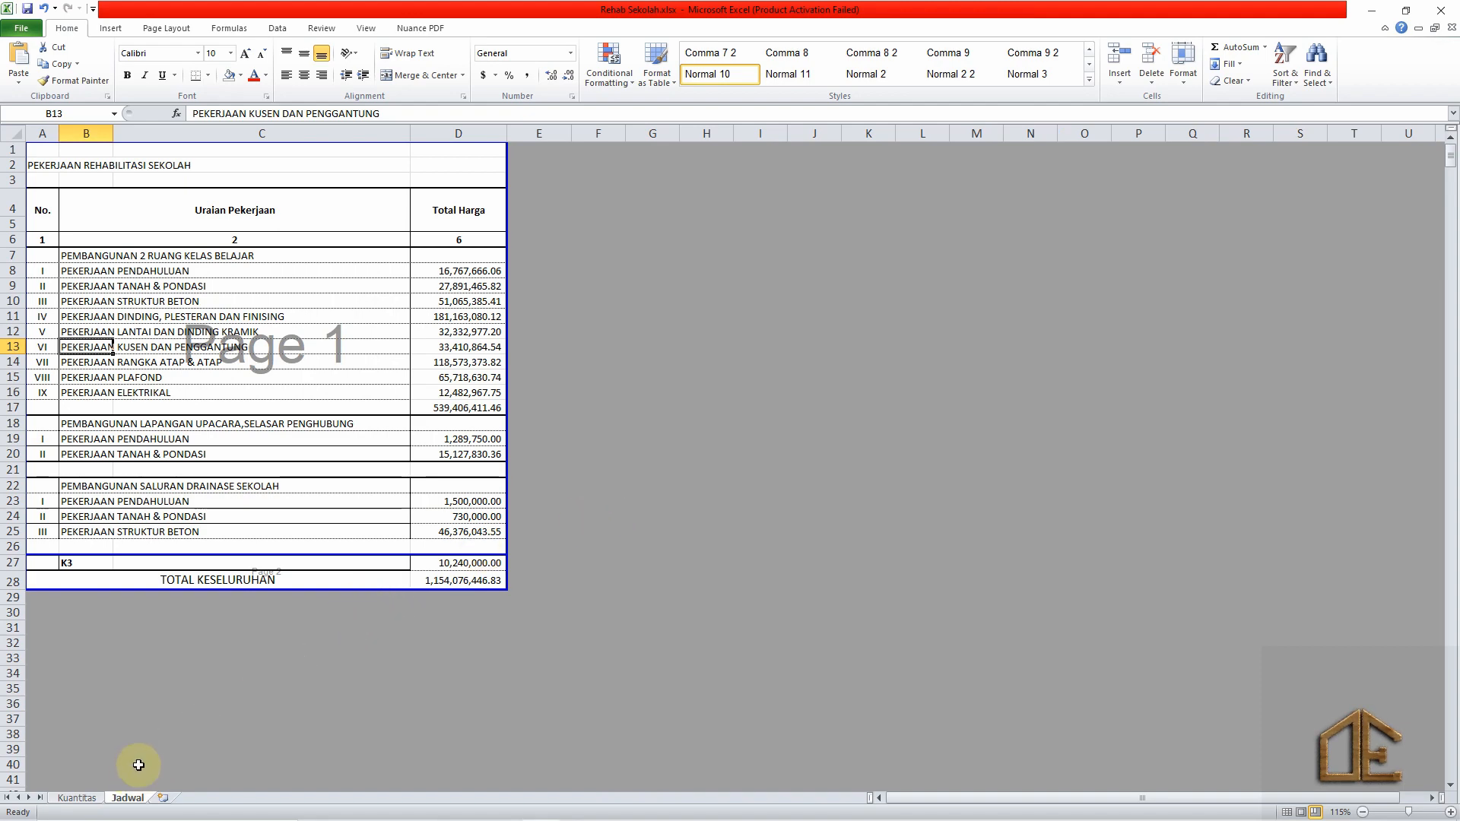
Compare the Jadwal subtotal in D17 with Total Pembangunan 2 Ruang Kelas Belajar on Kuantitas, and clear D17.
{"action": "left_click", "coordinate": [79, 799]}
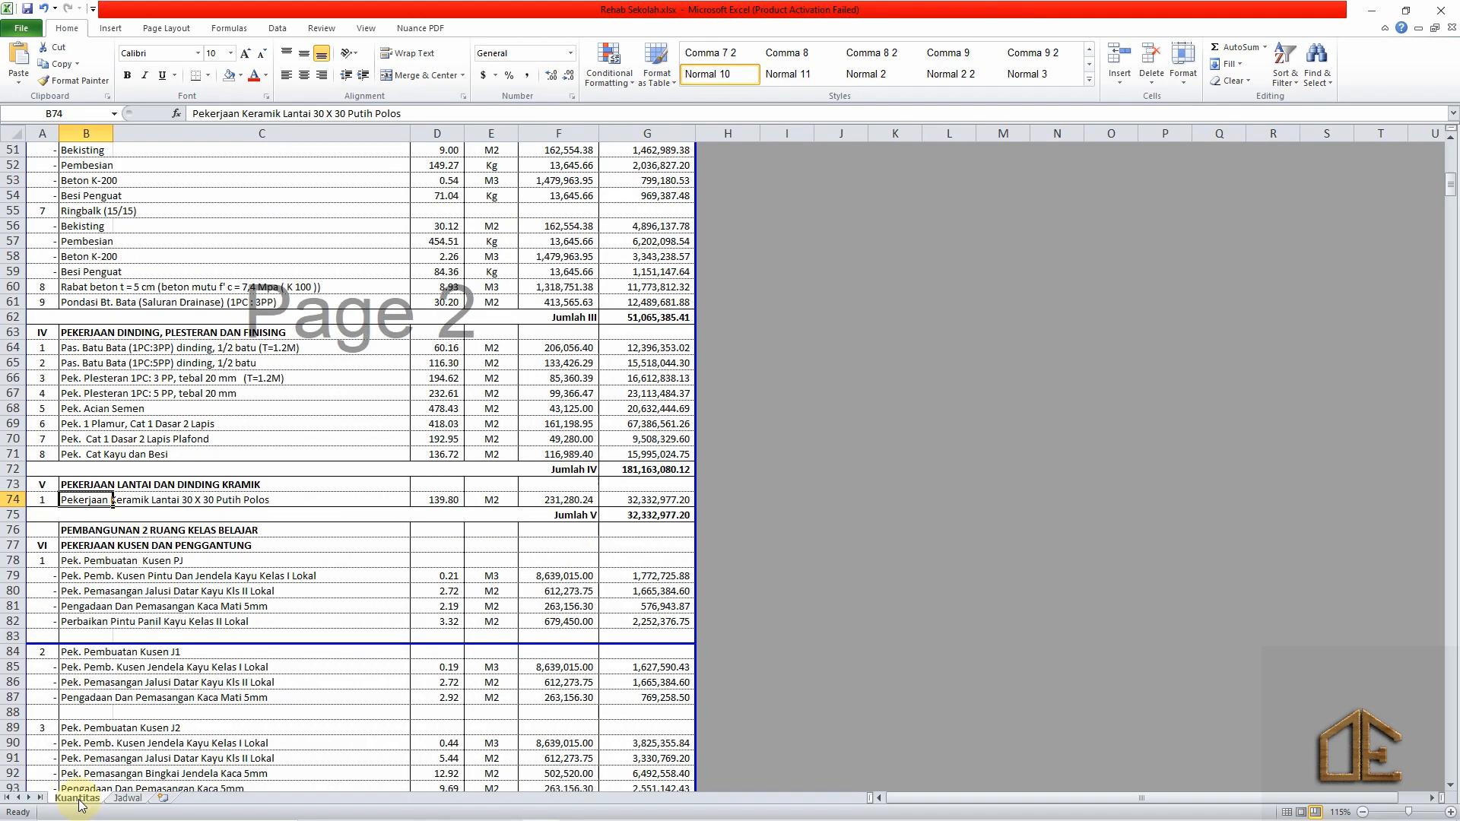
{"action": "scroll", "coordinate": [304, 499], "scroll_direction": "down", "scroll_amount": 14}
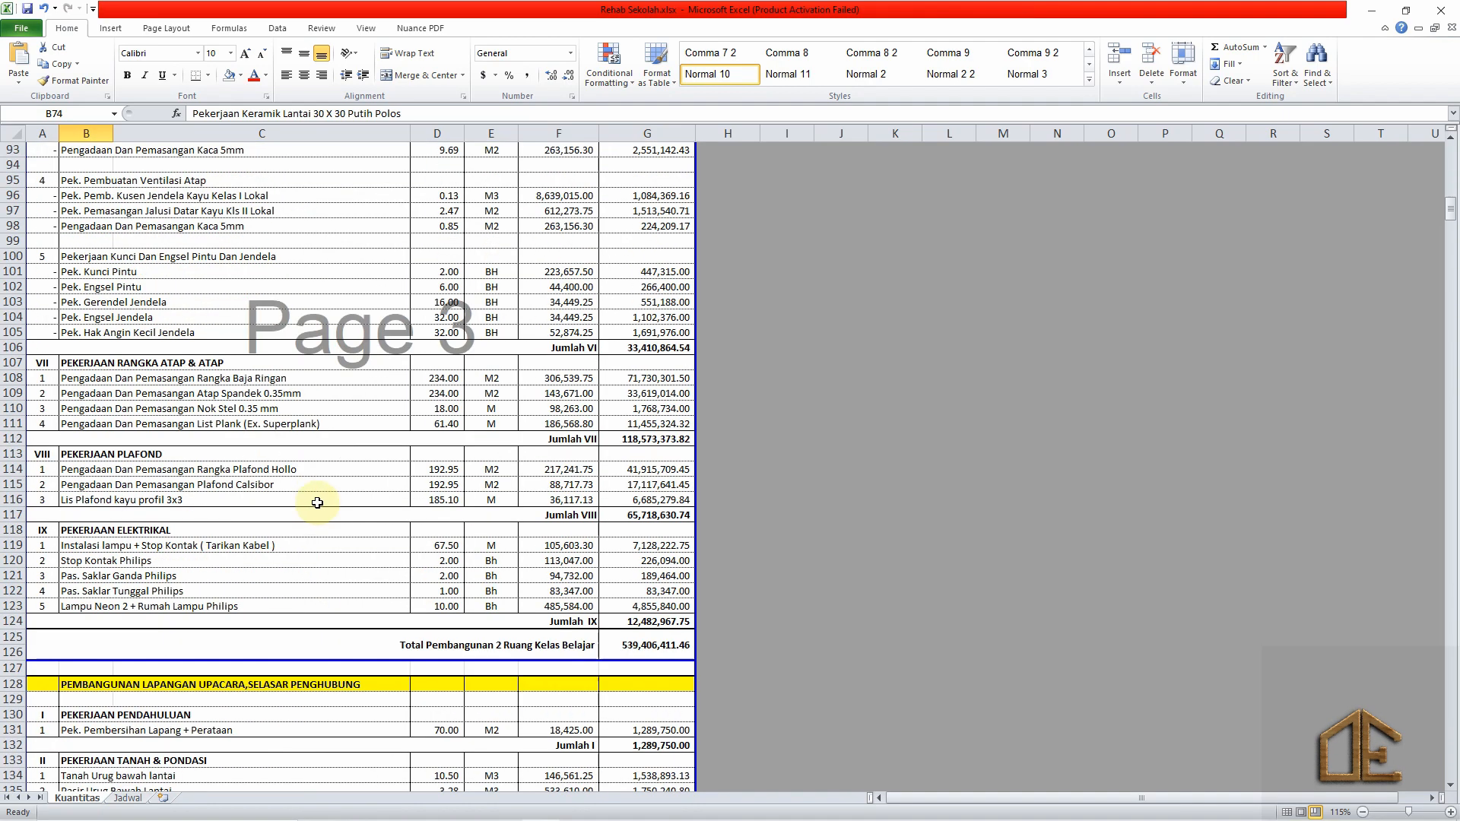
{"action": "left_click", "coordinate": [127, 798]}
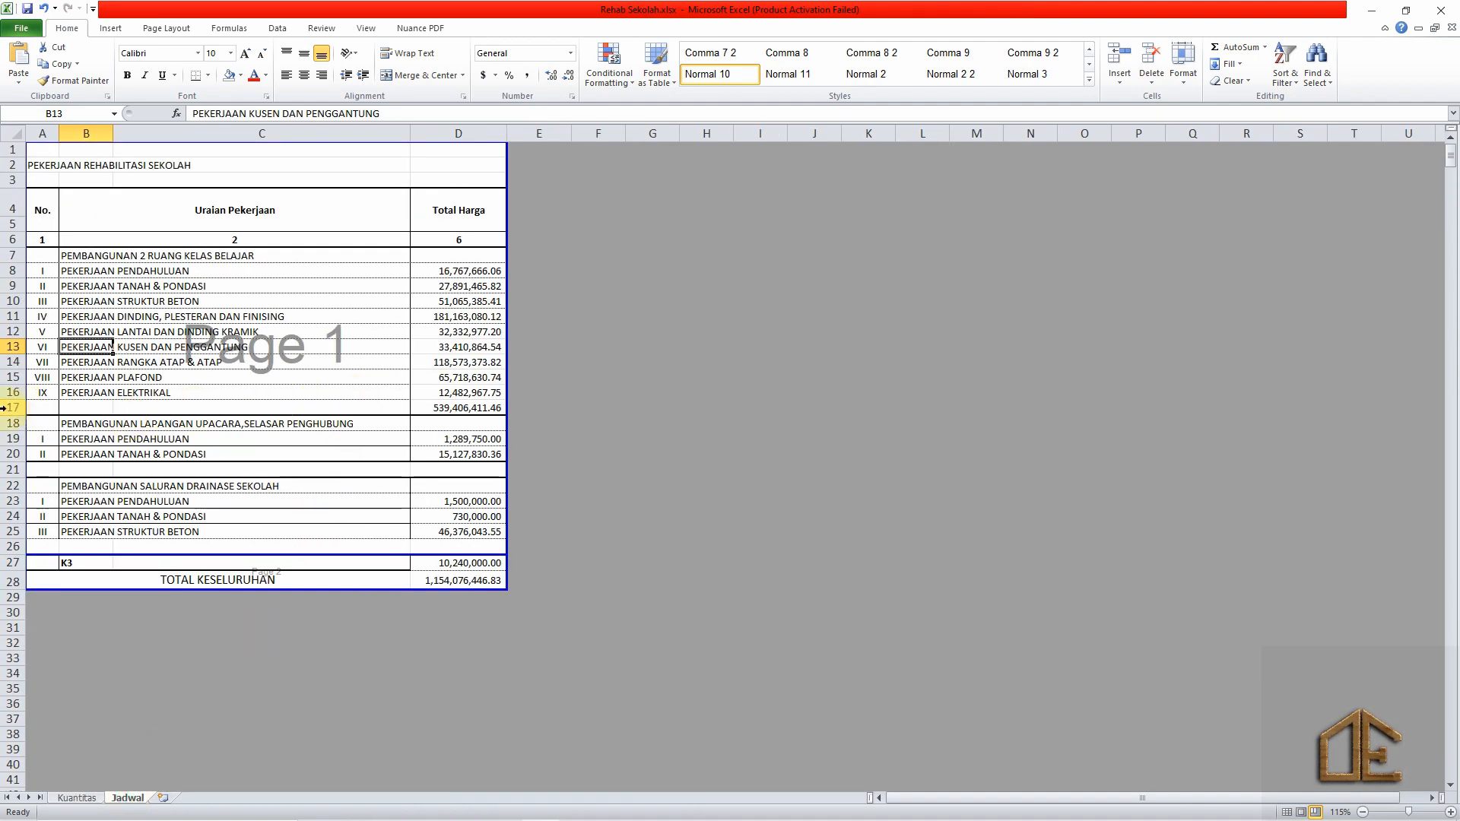
{"action": "left_click", "coordinate": [432, 408]}
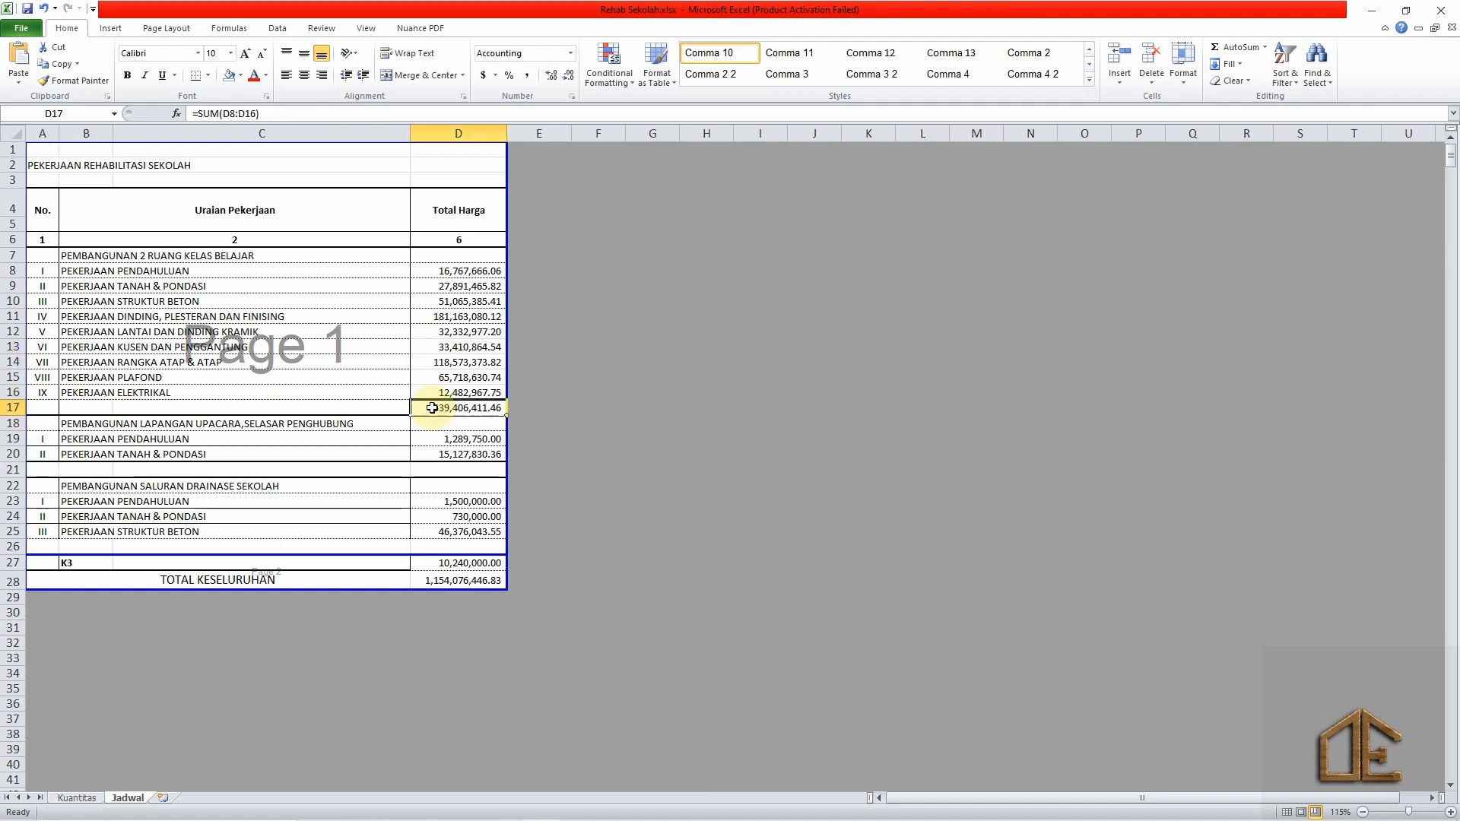
{"action": "key", "text": "Delete"}
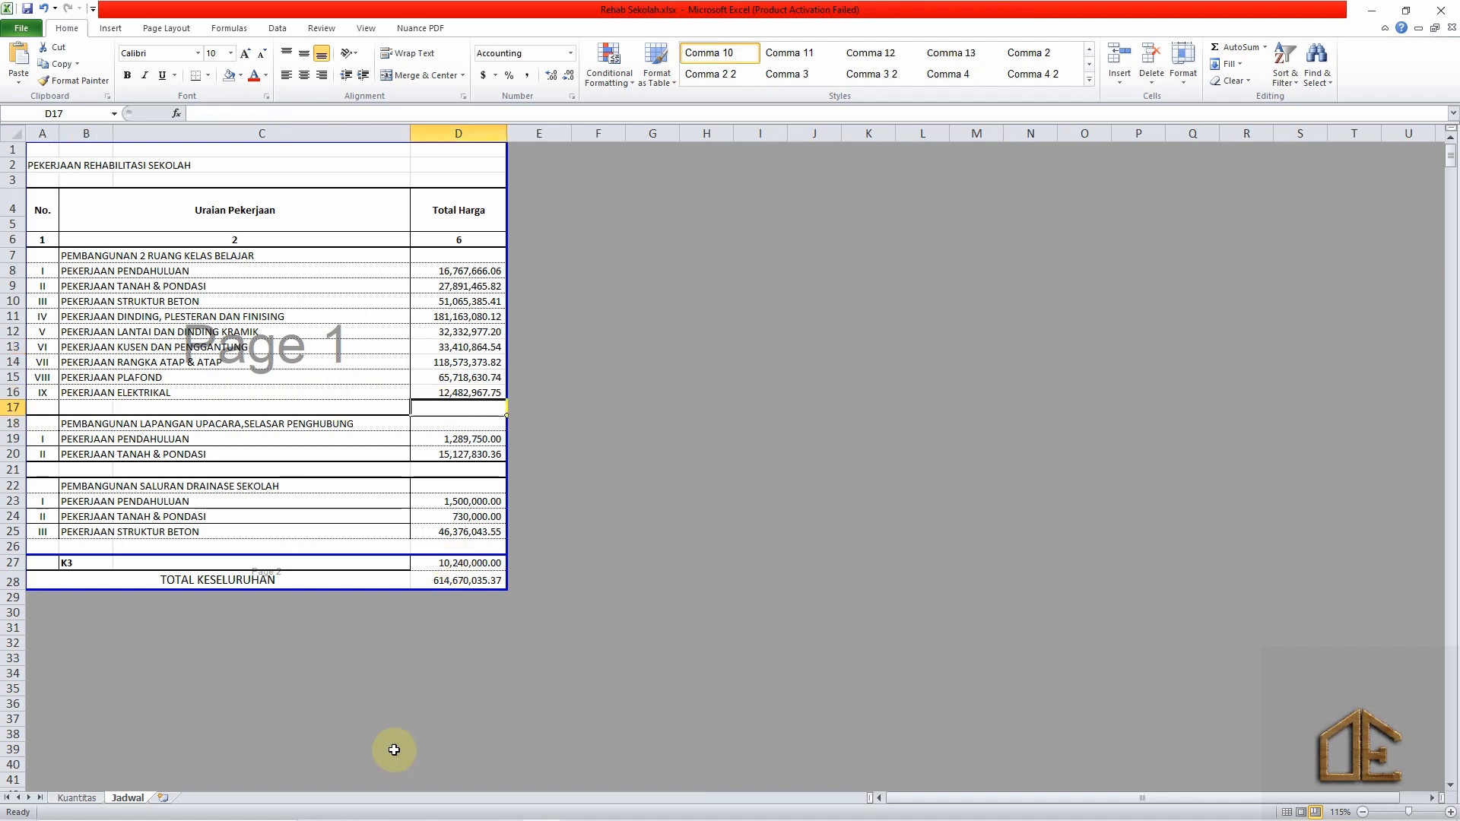
Compare TOTAL KESELURUHAN on the Kuantitas and Jadwal sheets and inspect the range summed in Jadwal D28.
{"action": "left_click", "coordinate": [77, 799]}
{"action": "scroll", "coordinate": [327, 647], "scroll_direction": "down", "scroll_amount": 20}
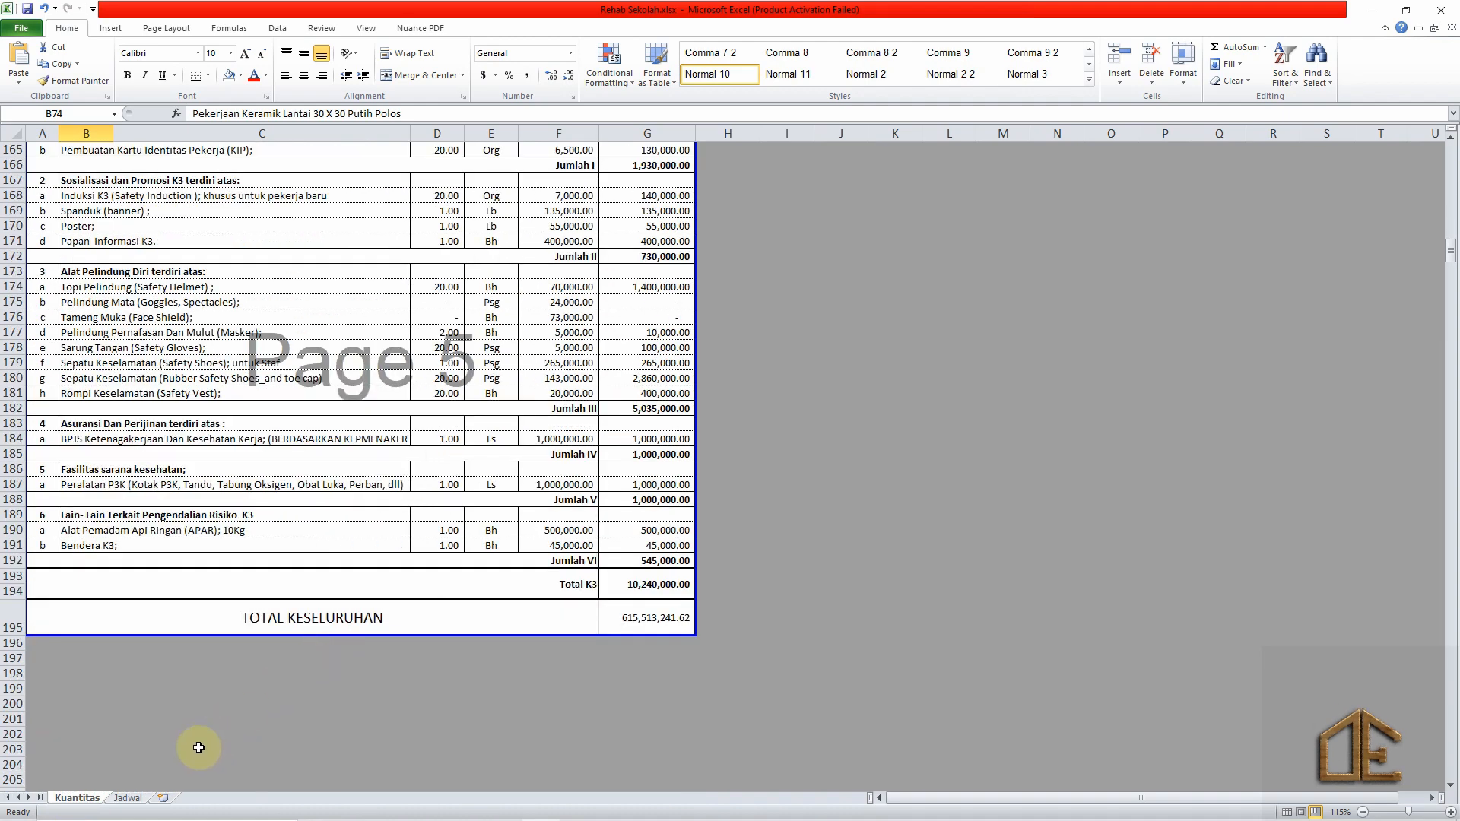
{"action": "left_click", "coordinate": [129, 799]}
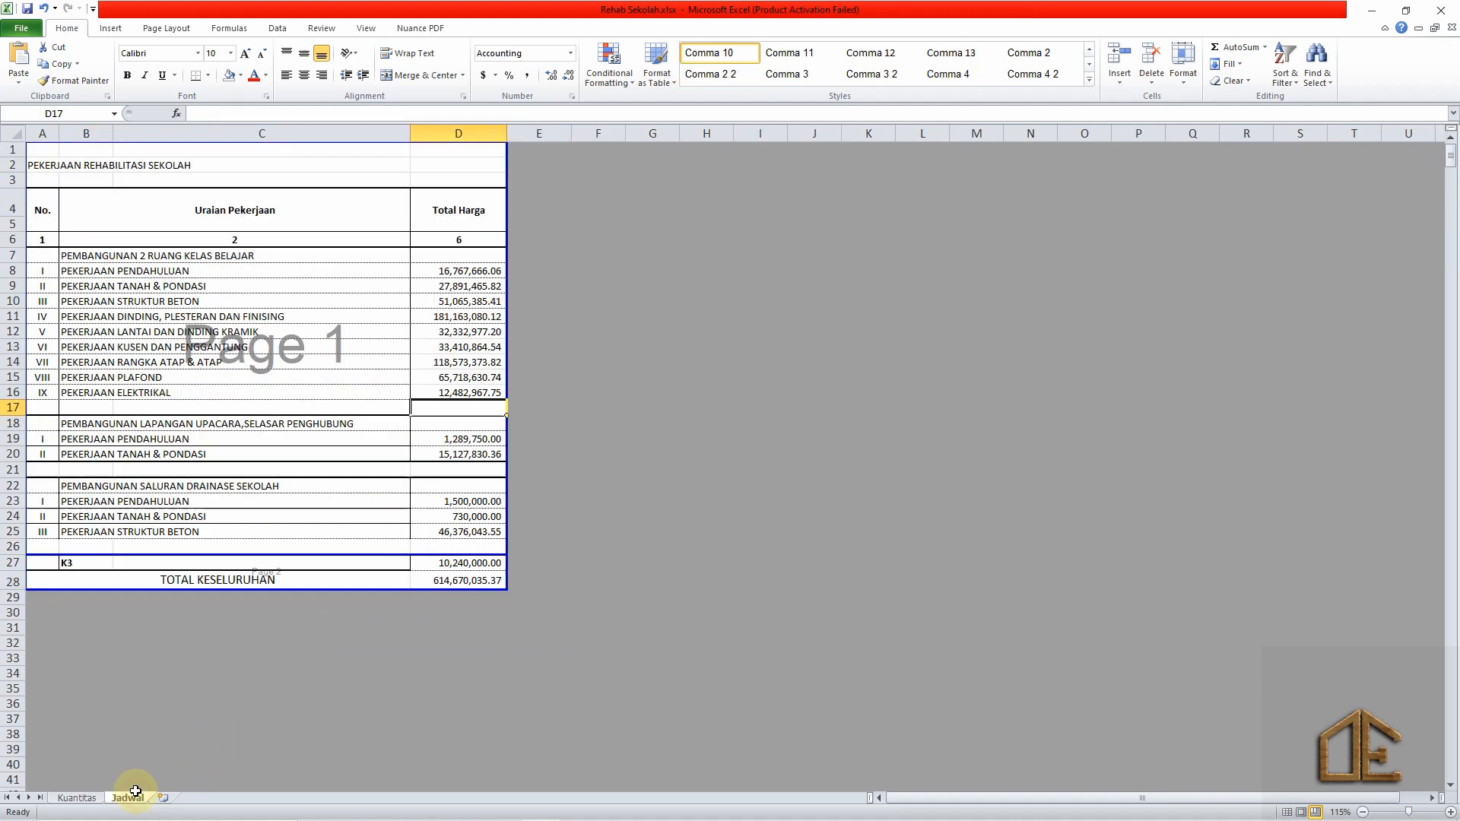
{"action": "double_click", "coordinate": [454, 580]}
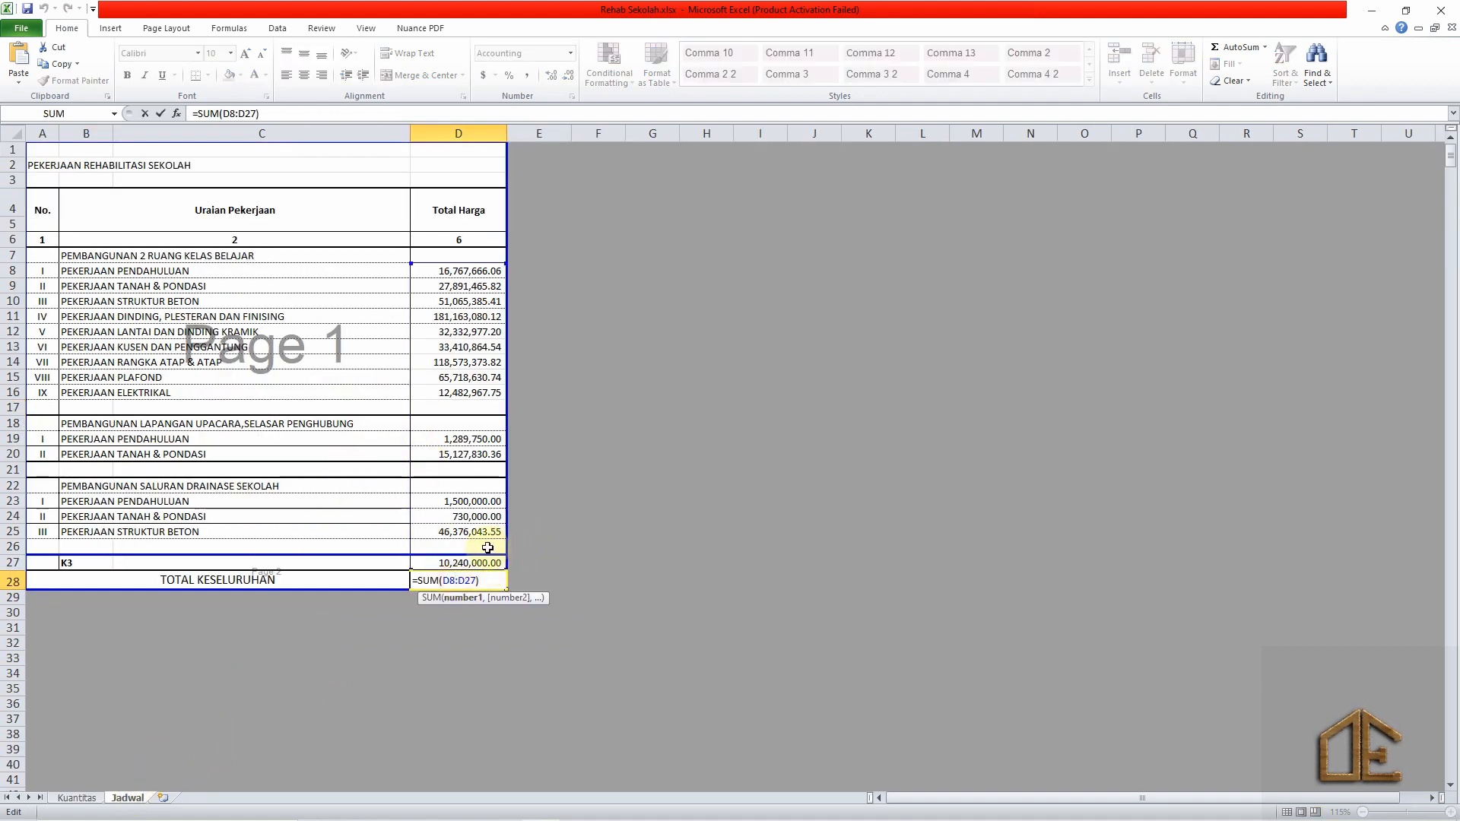
{"action": "key", "text": "Escape"}
Trace the links in D19 and D20 to their source subtotals on the Kuantitas sheet to check them.
{"action": "left_click", "coordinate": [462, 439]}
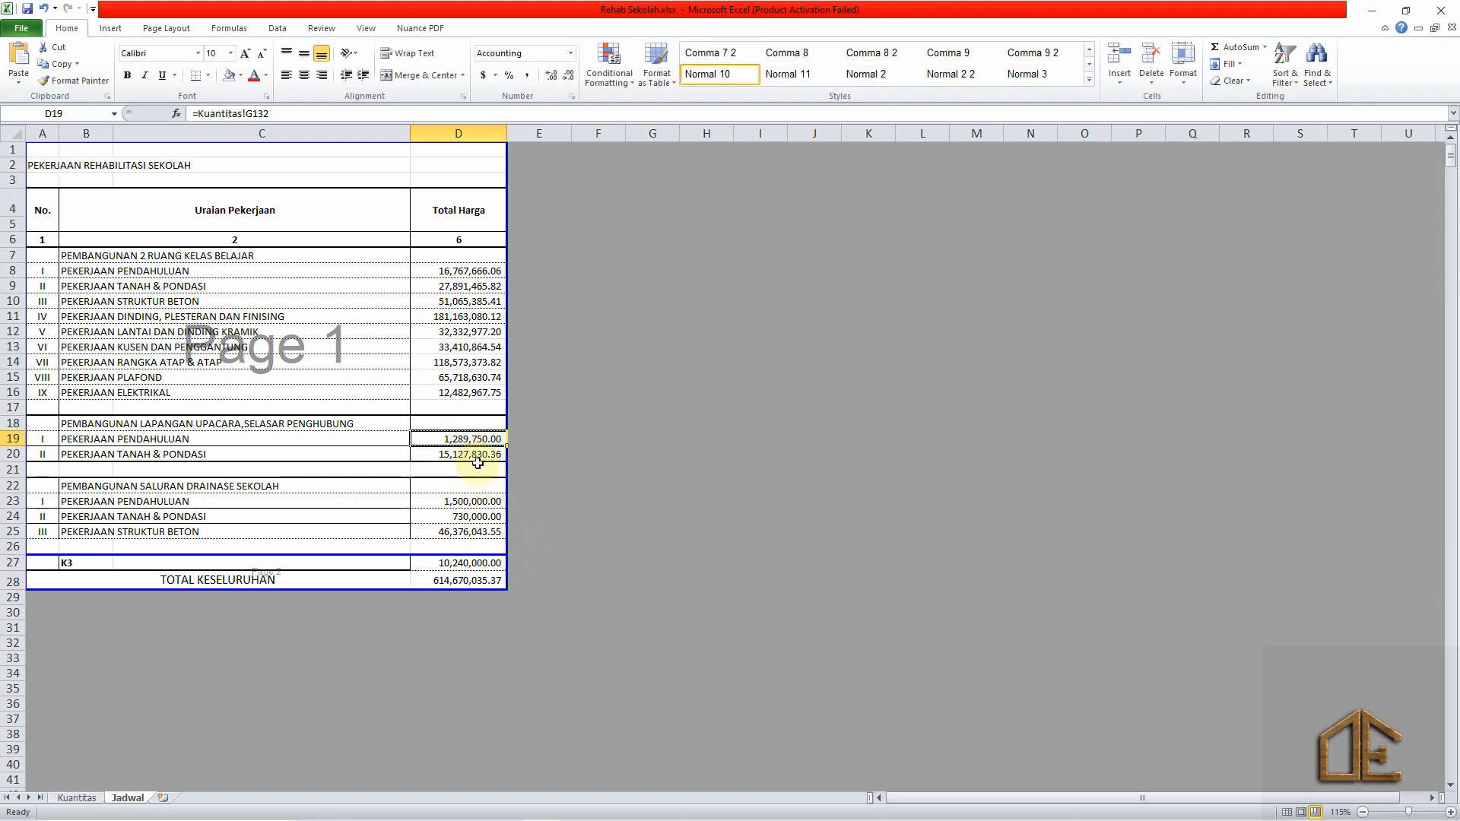
{"action": "key", "text": "ctrl+bracketleft"}
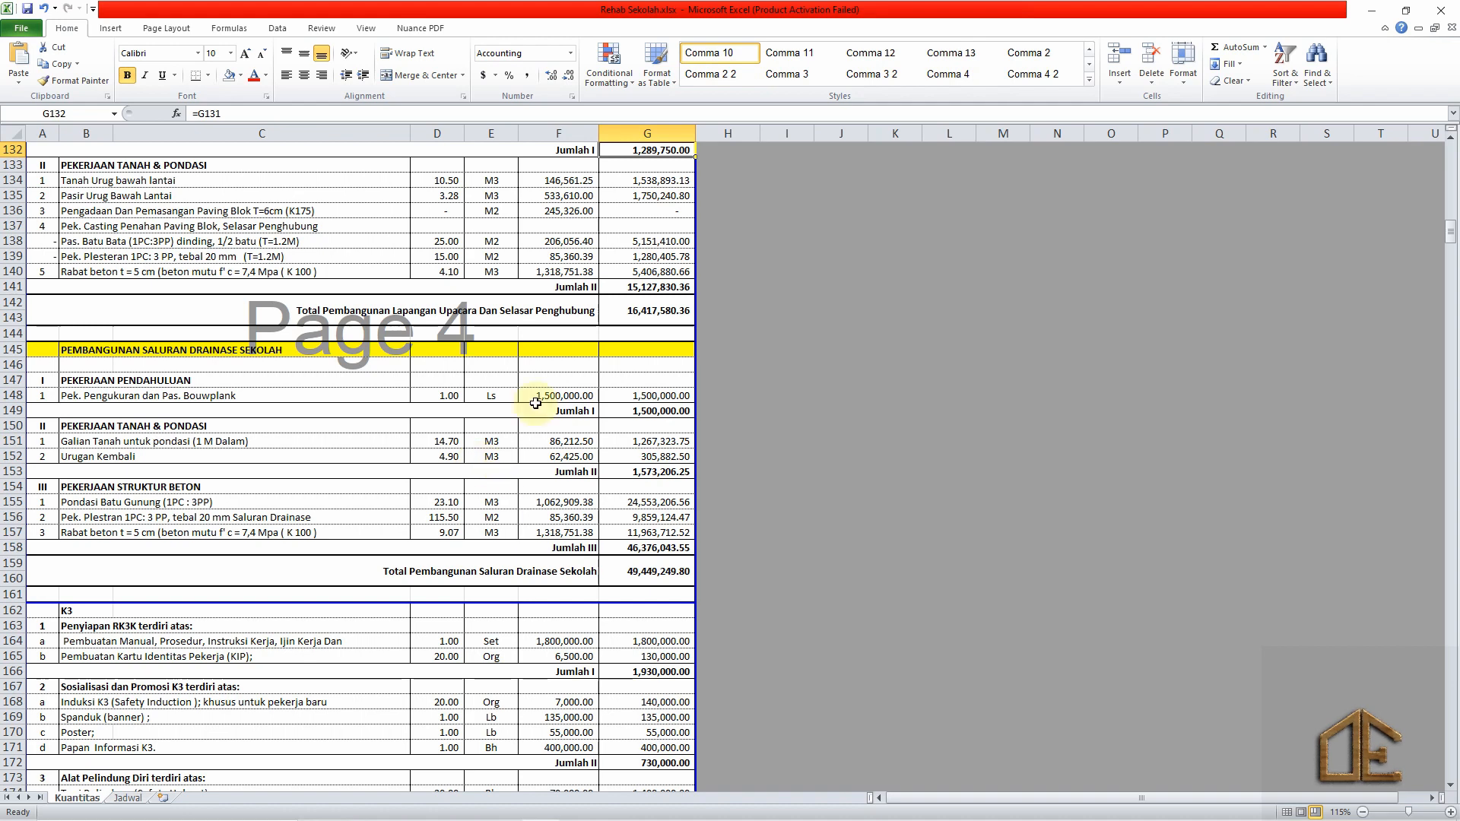
{"action": "scroll", "coordinate": [535, 403], "scroll_direction": "up", "scroll_amount": 4}
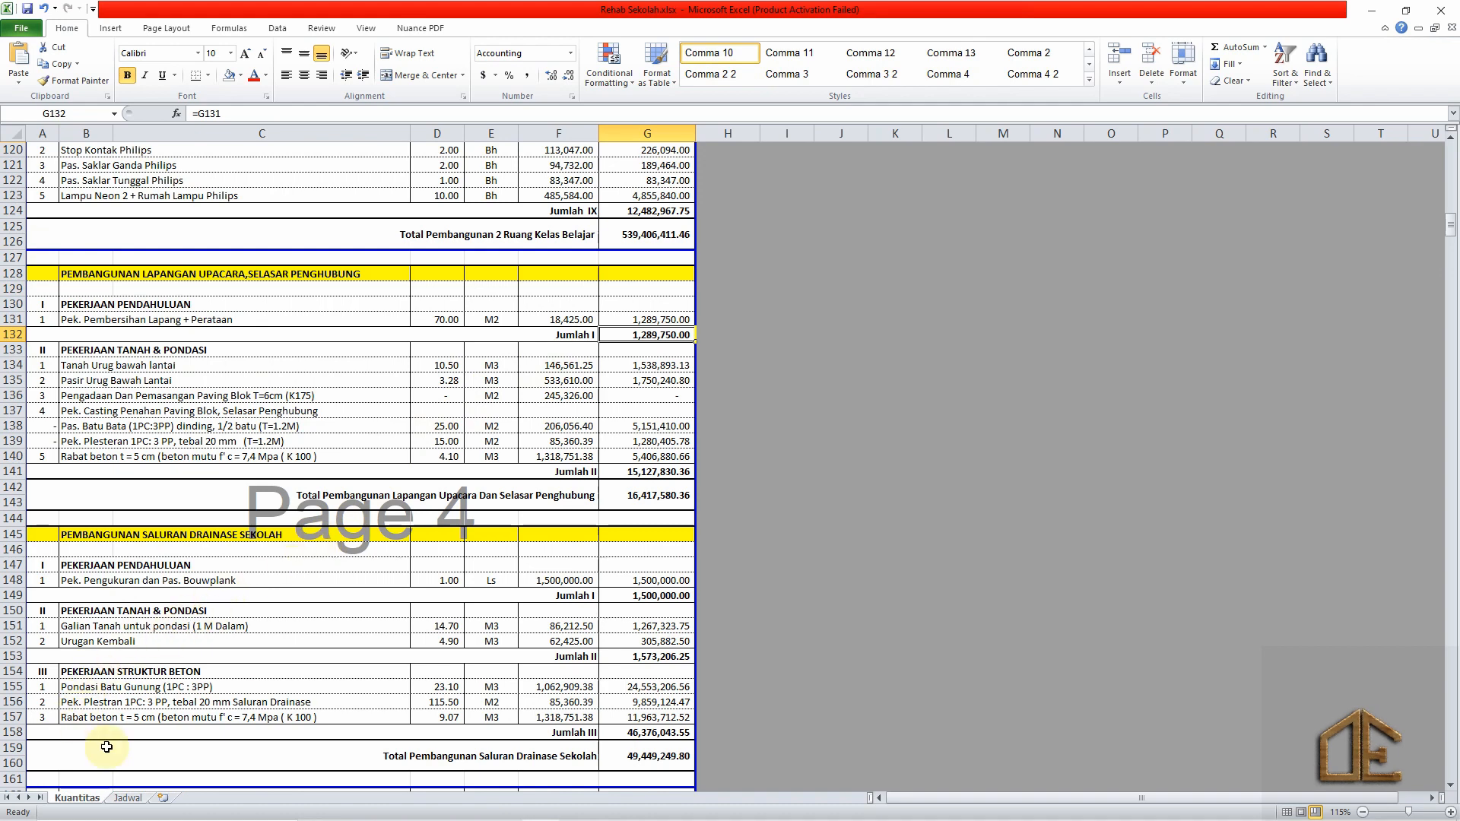
{"action": "left_click", "coordinate": [126, 798]}
{"action": "left_click", "coordinate": [440, 455]}
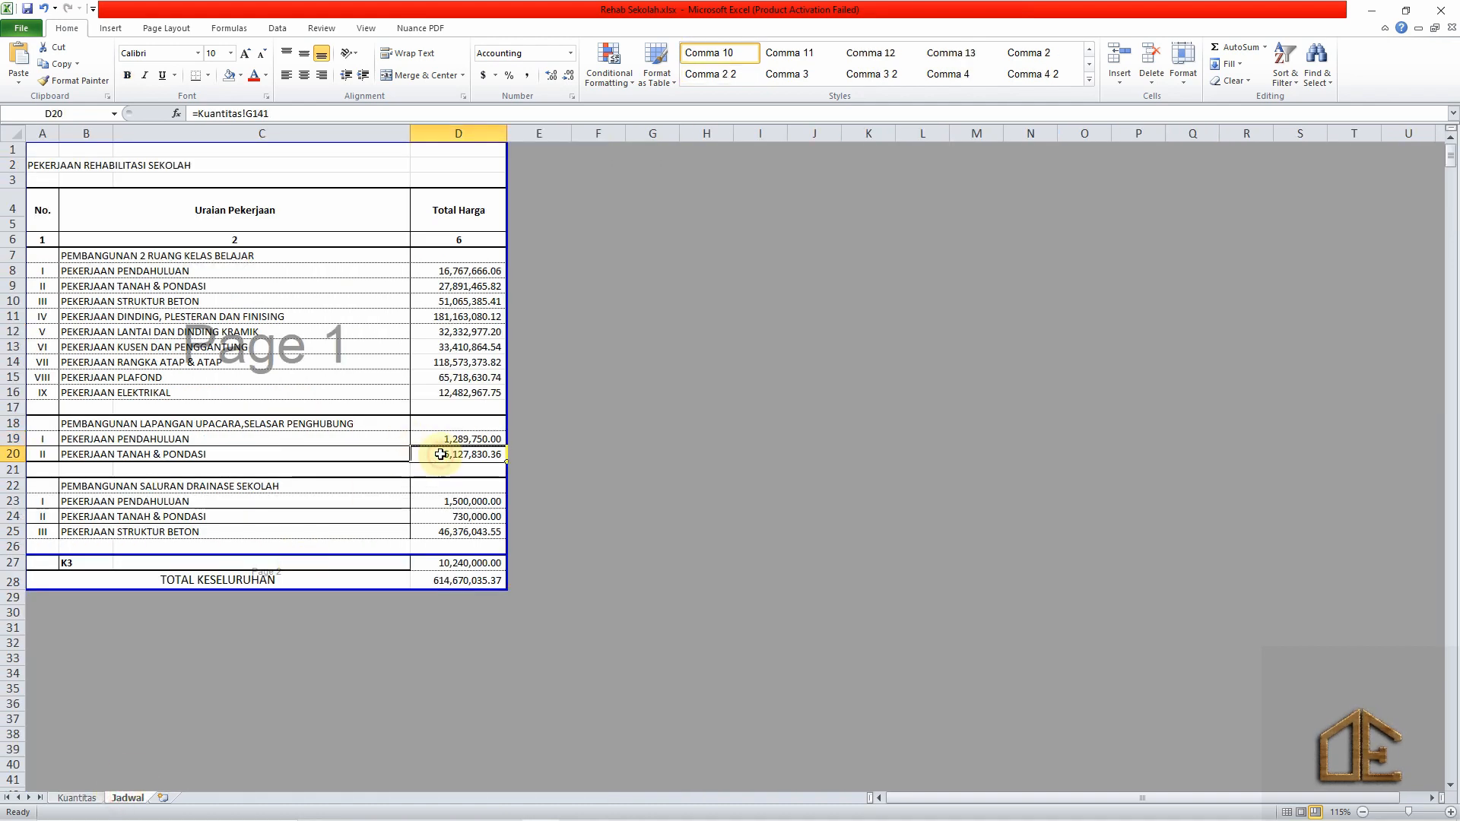
{"action": "key", "text": "ctrl+bracketleft"}
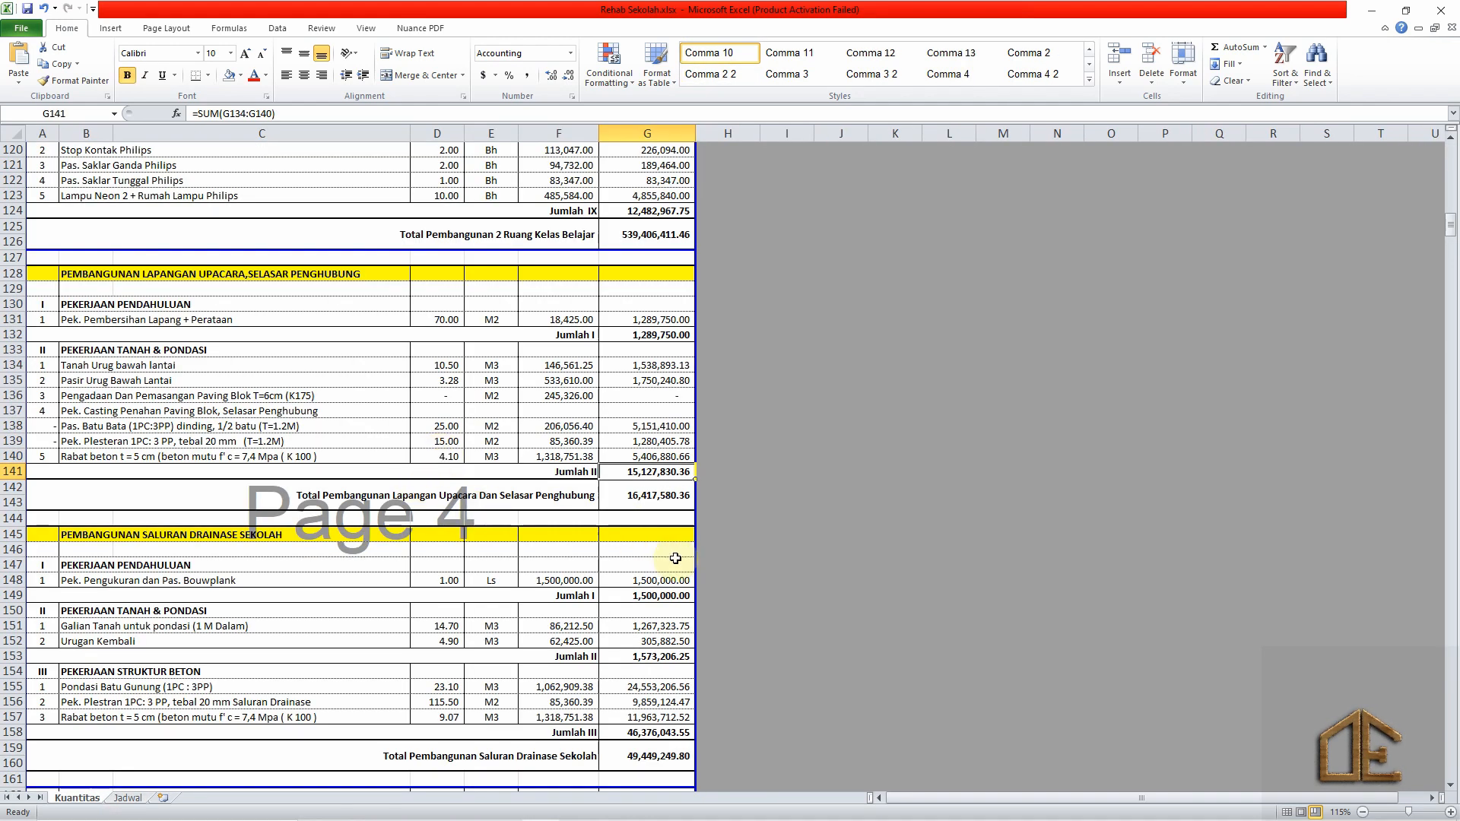
Trace the links in D23 and D24 of the drainage section to their source cells on the Kuantitas sheet.
{"action": "left_click", "coordinate": [128, 797]}
{"action": "left_click", "coordinate": [448, 502]}
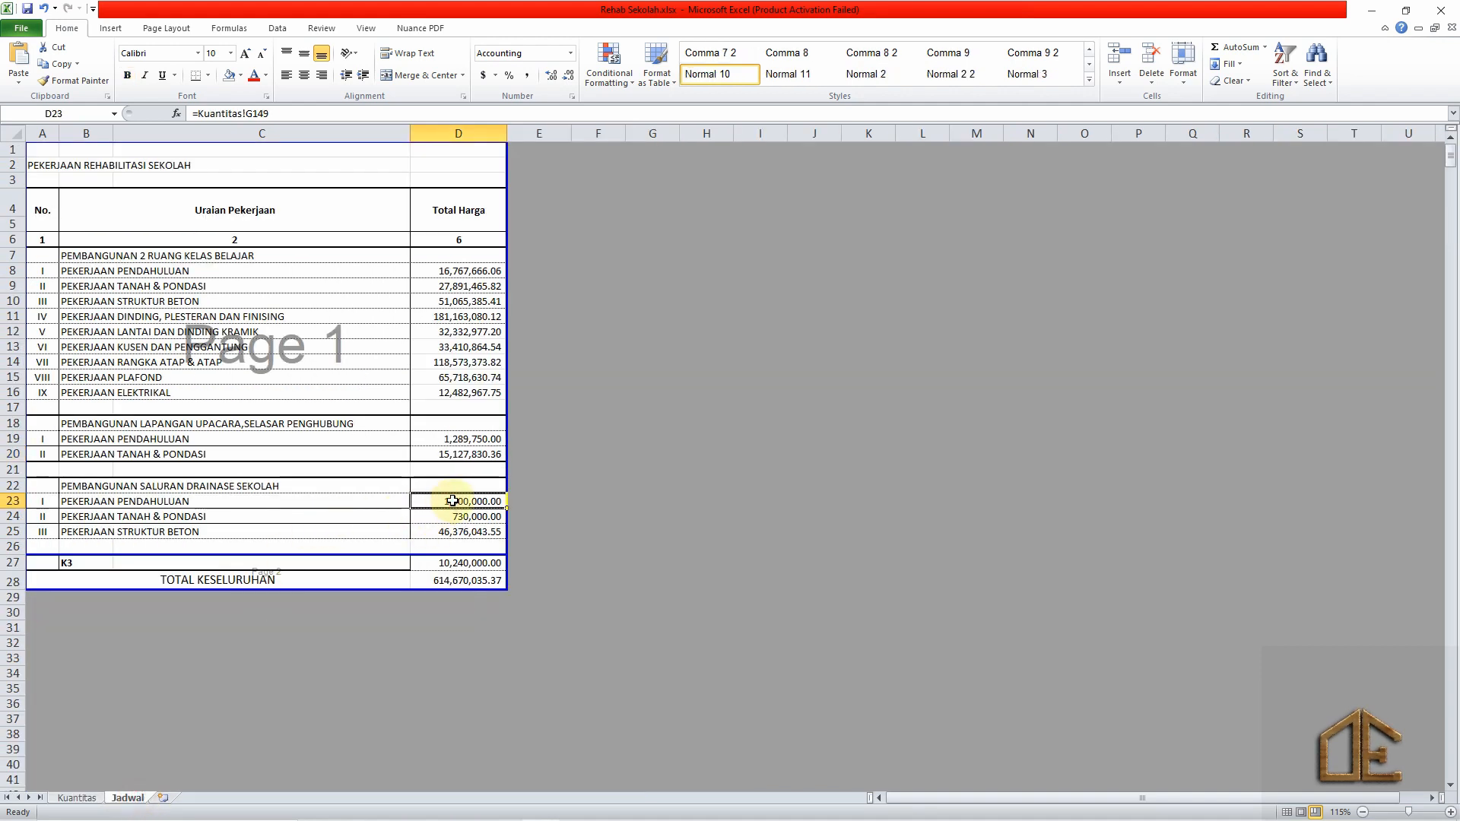
{"action": "key", "text": "ctrl+bracketleft"}
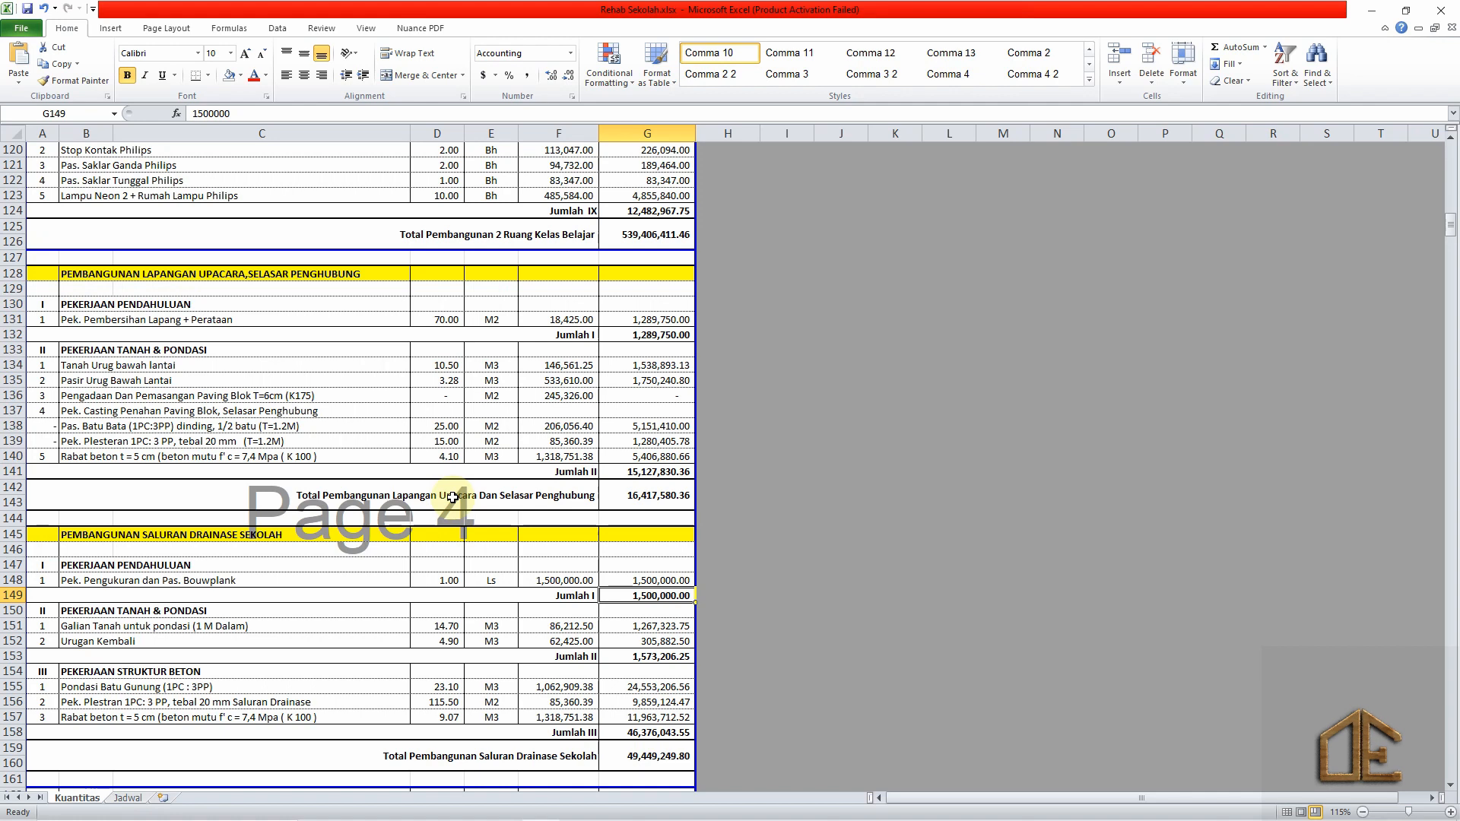
{"action": "left_click", "coordinate": [128, 798]}
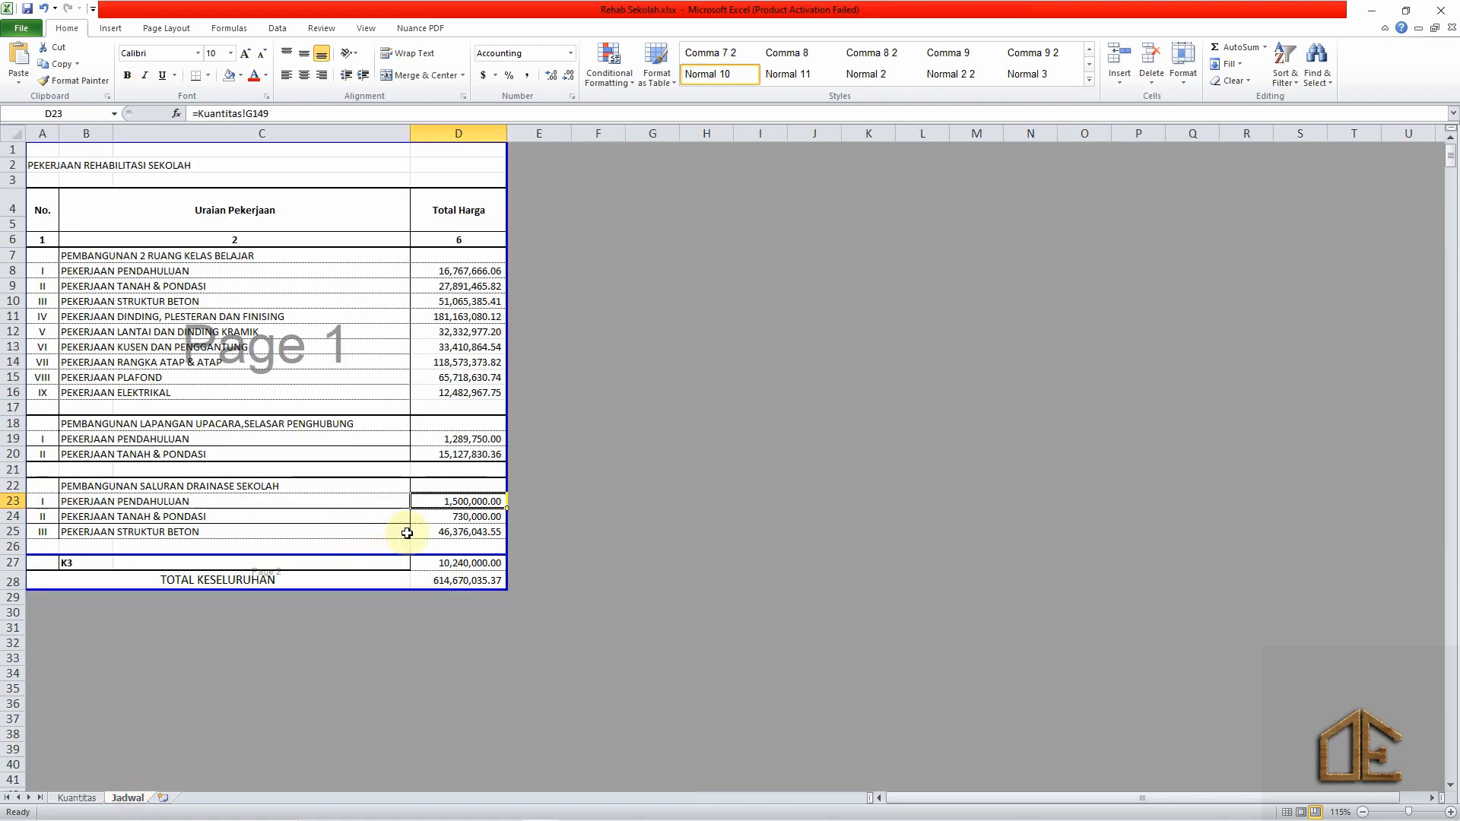
{"action": "left_click", "coordinate": [438, 518]}
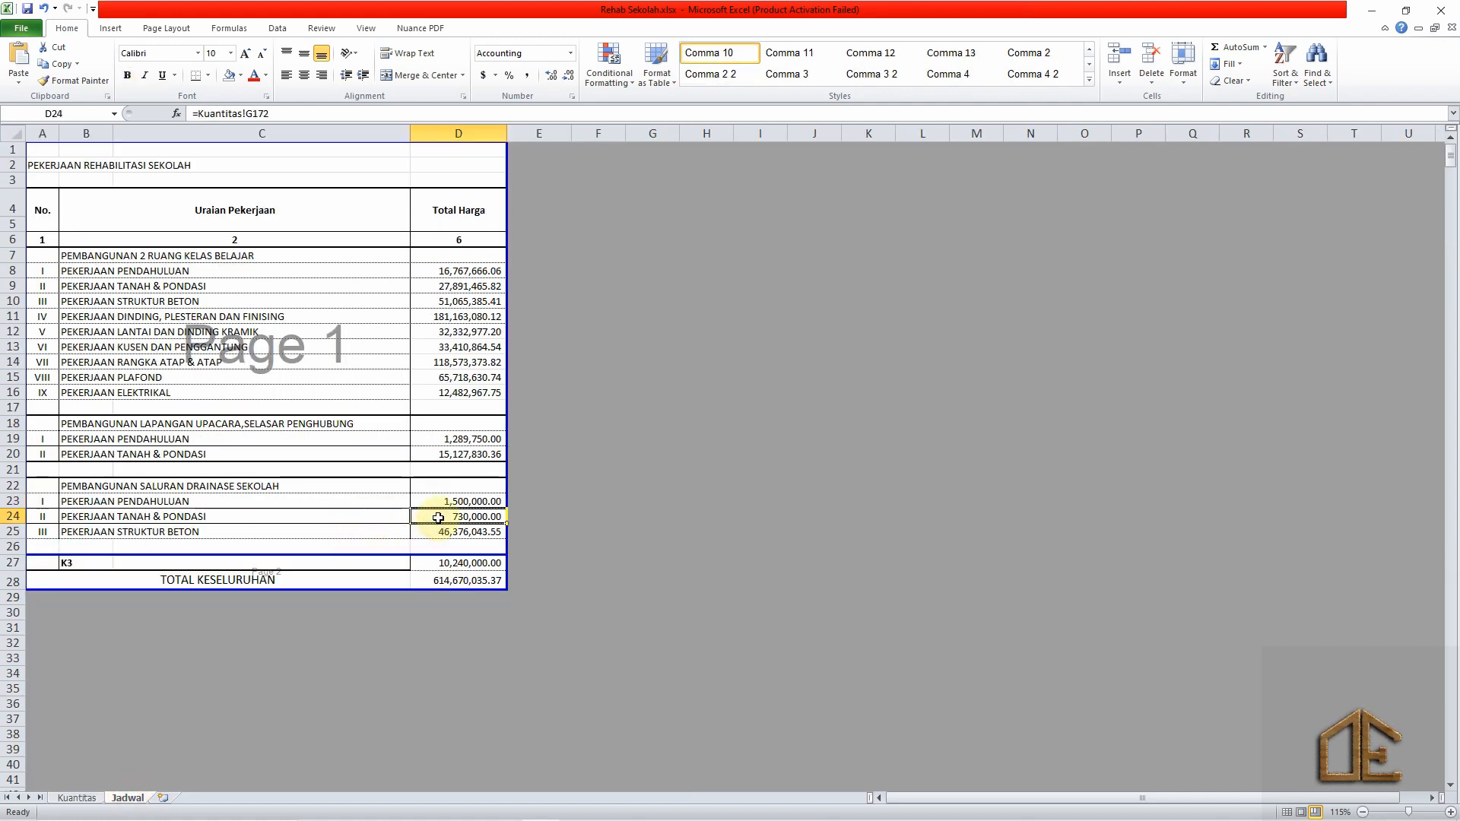
{"action": "key", "text": "ctrl+bracketleft"}
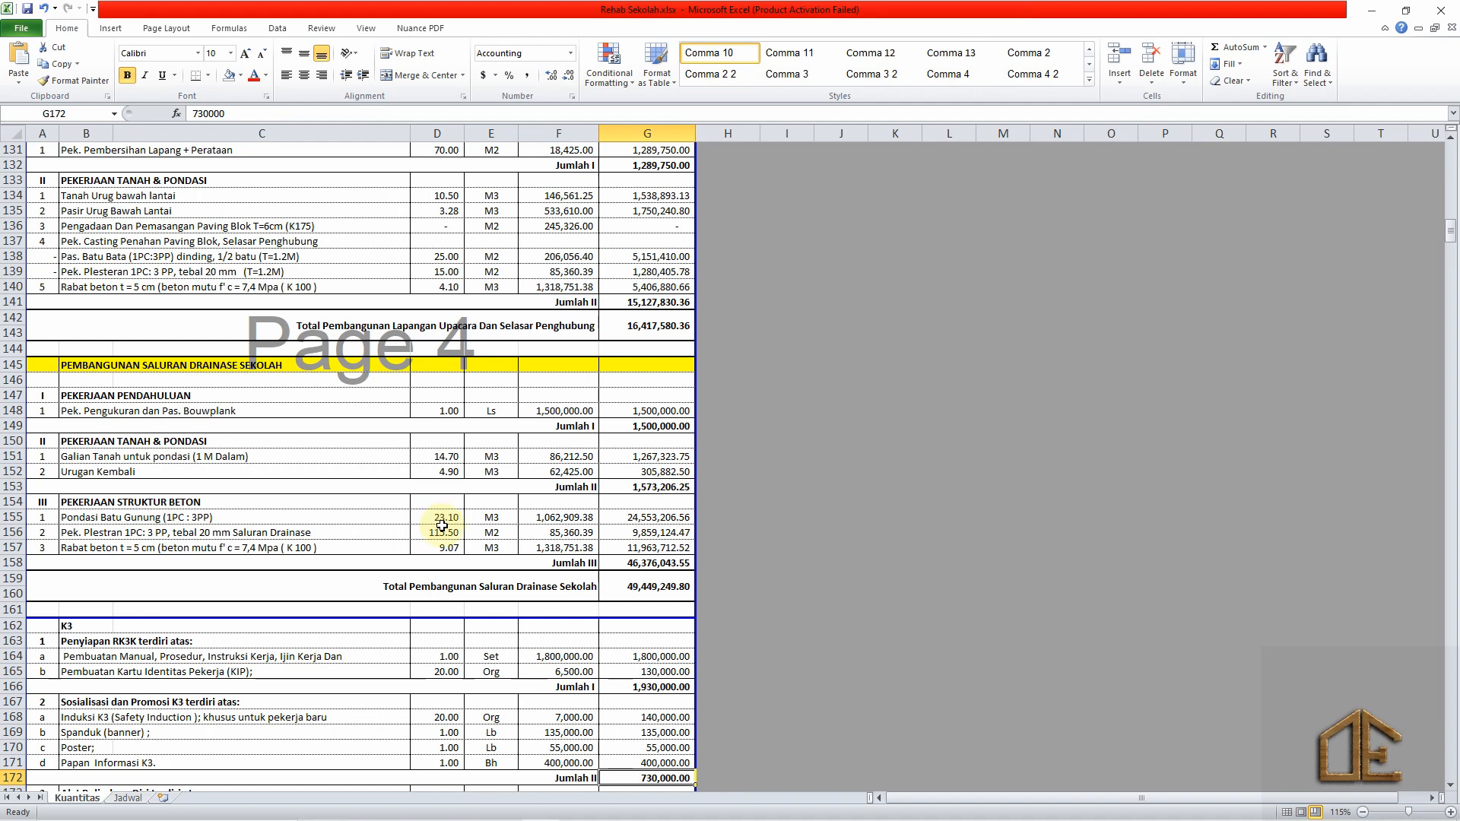
Relink the drainage section's PEKERJAAN TANAH & PONDASI price in D24 to the Jumlah II subtotal in Kuantitas G153.
{"action": "left_click", "coordinate": [122, 798]}
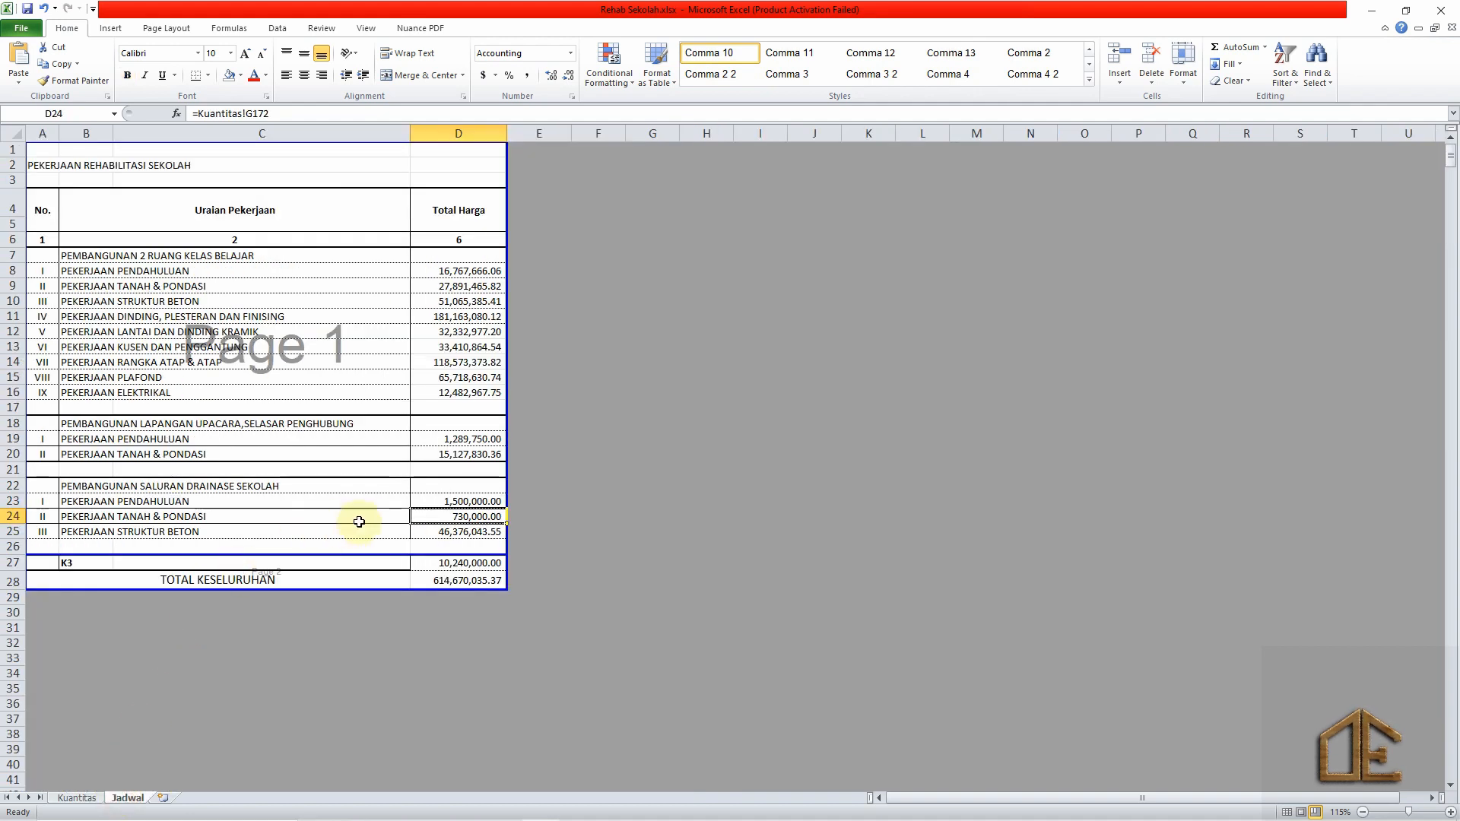
{"action": "type", "text": "="}
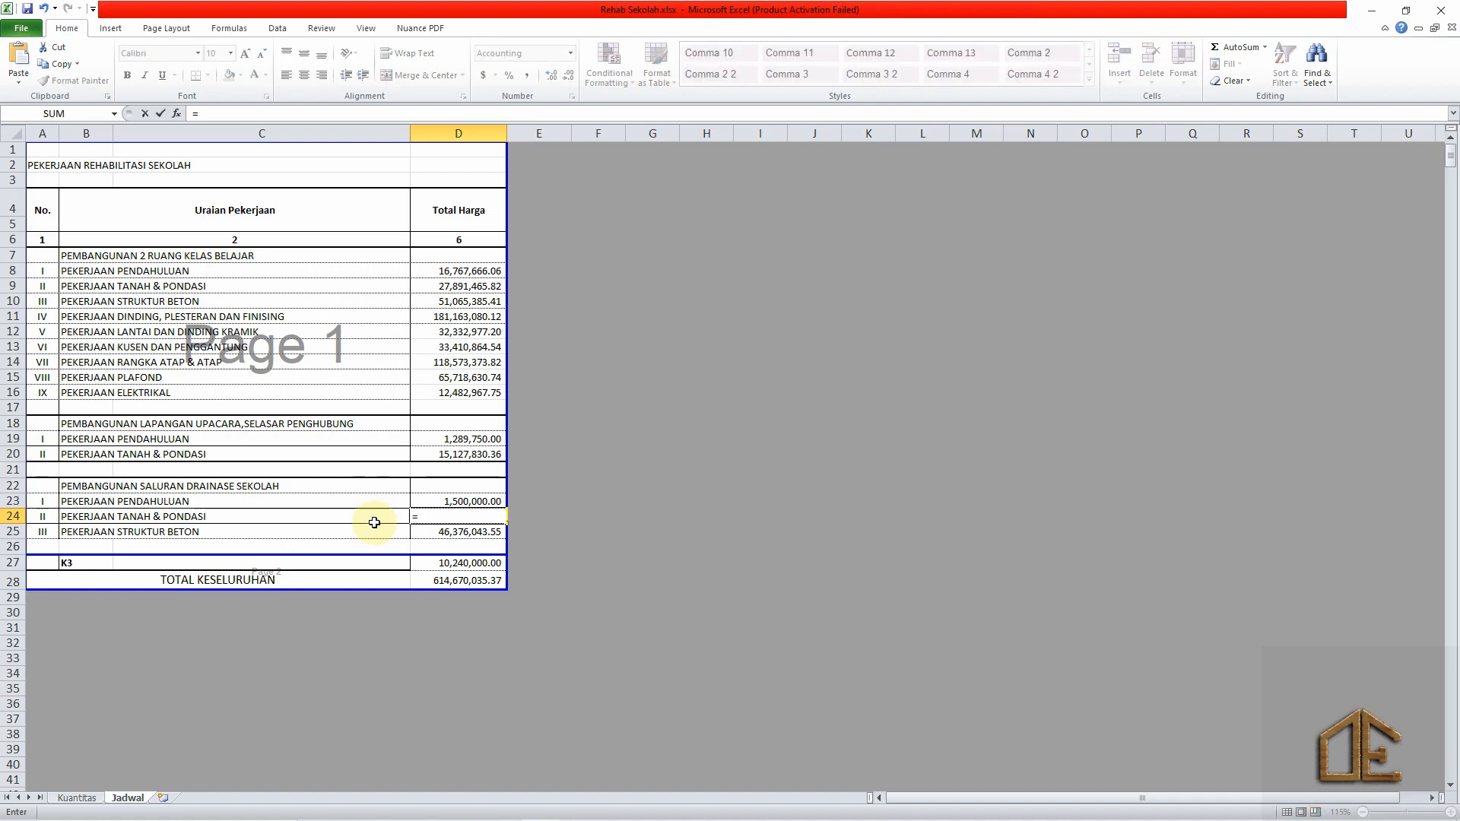
{"action": "left_click", "coordinate": [76, 797]}
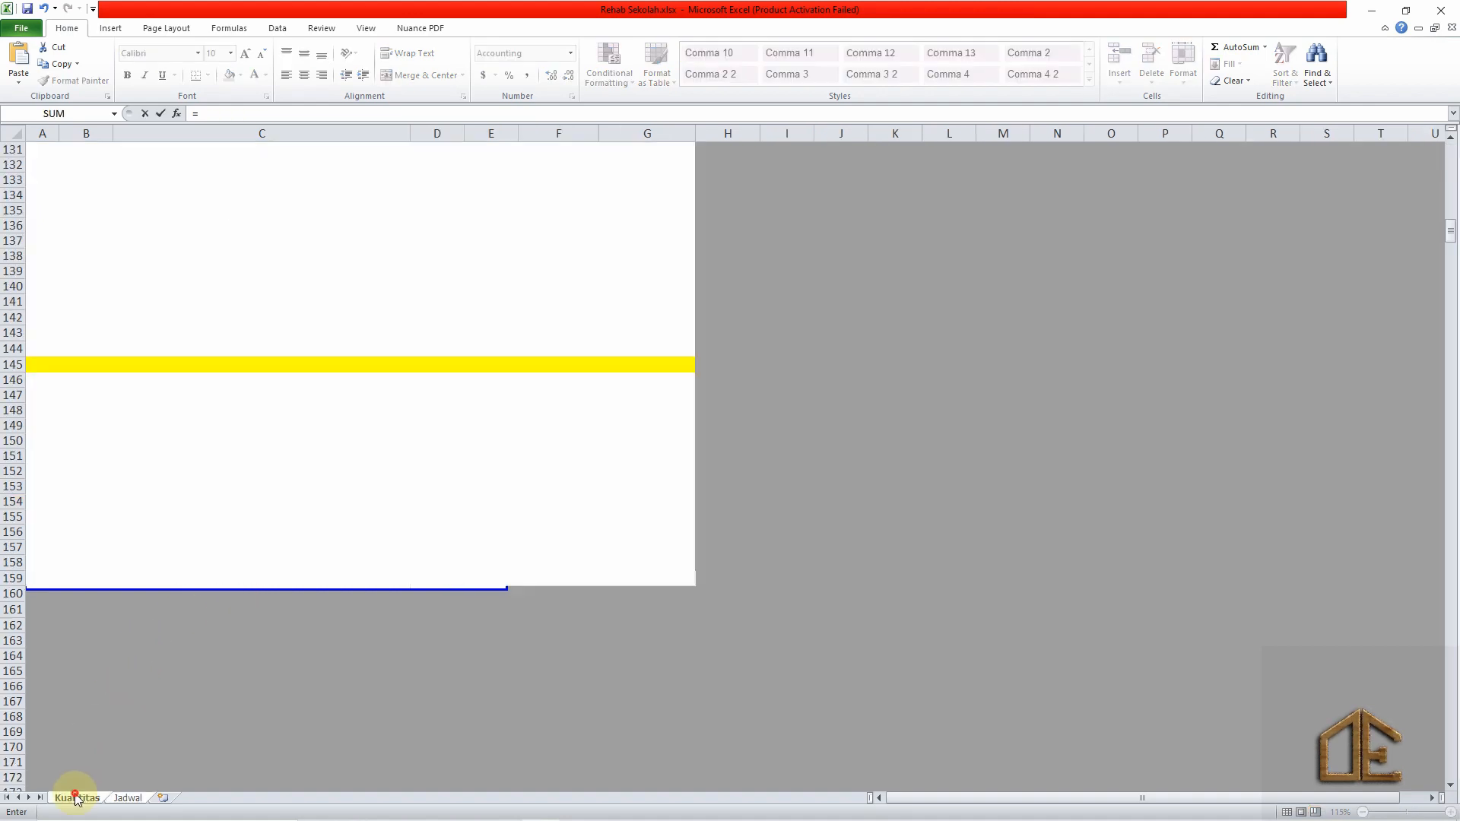
{"action": "left_click", "coordinate": [655, 487]}
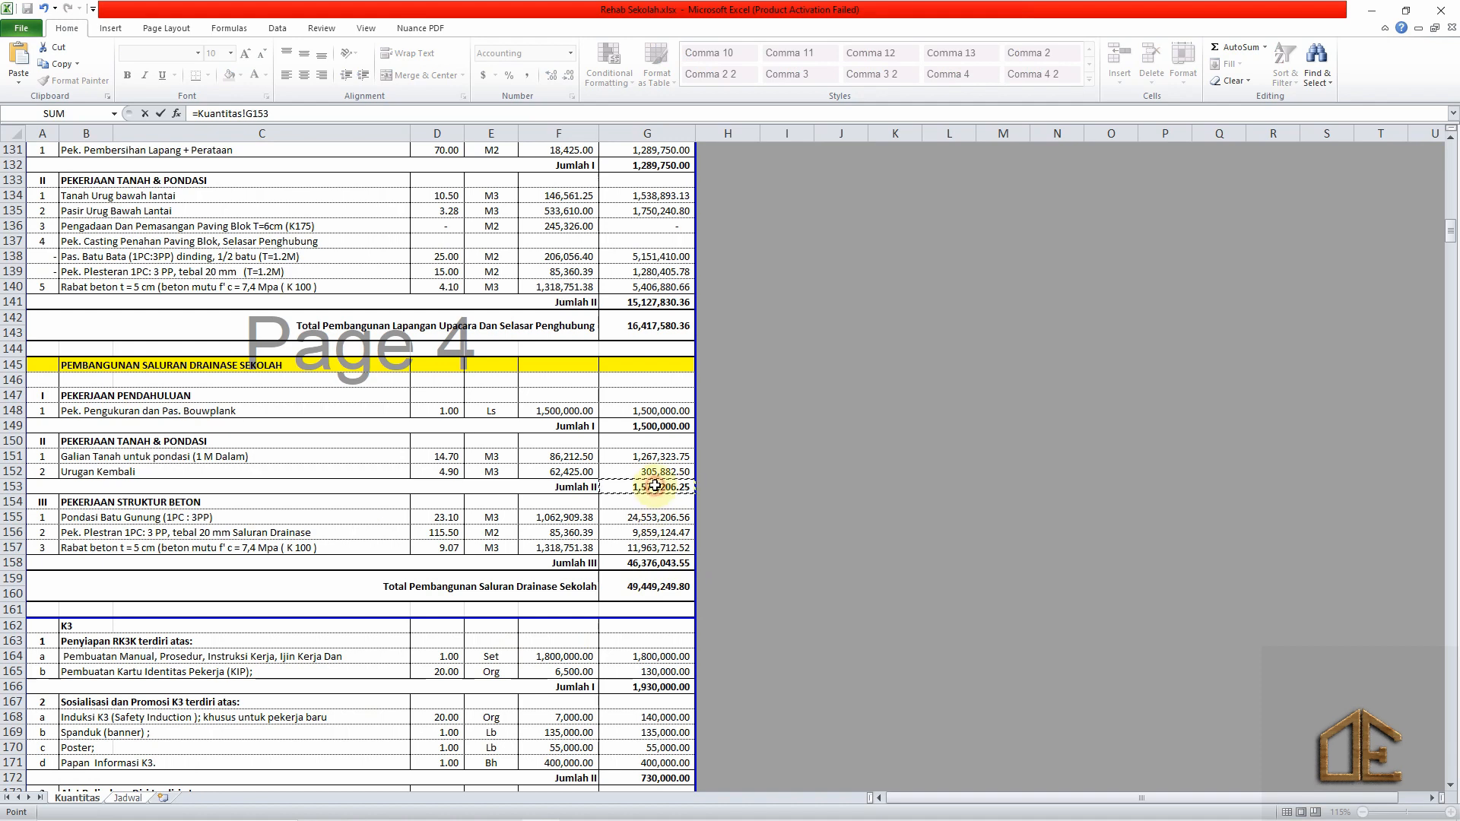
{"action": "key", "text": "Return"}
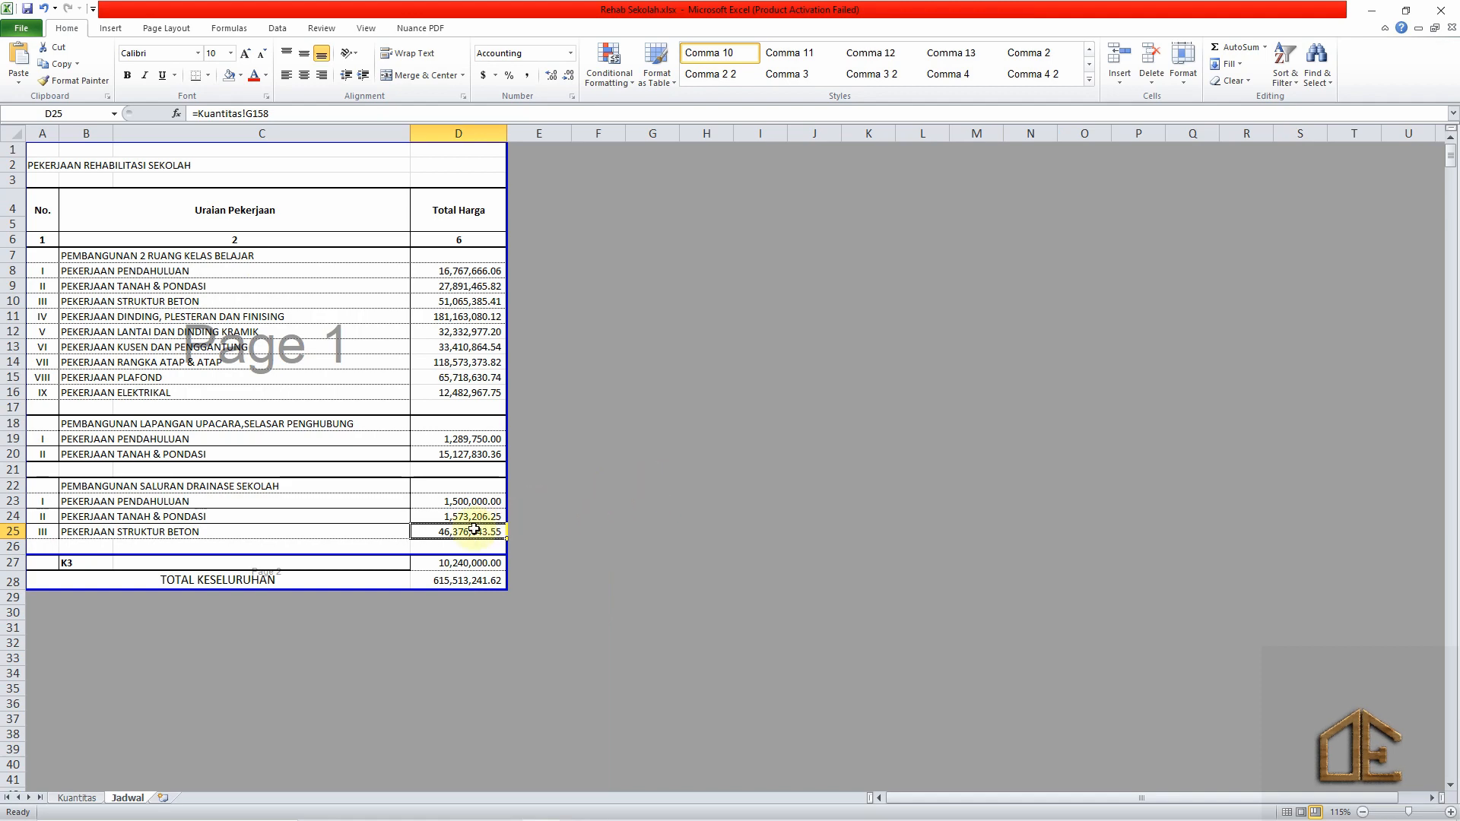
Check TOTAL KESELURUHAN in G195 on the Kuantitas sheet against the Jadwal grand total.
{"action": "left_click", "coordinate": [74, 799]}
{"action": "scroll", "coordinate": [342, 597], "scroll_direction": "down", "scroll_amount": 10}
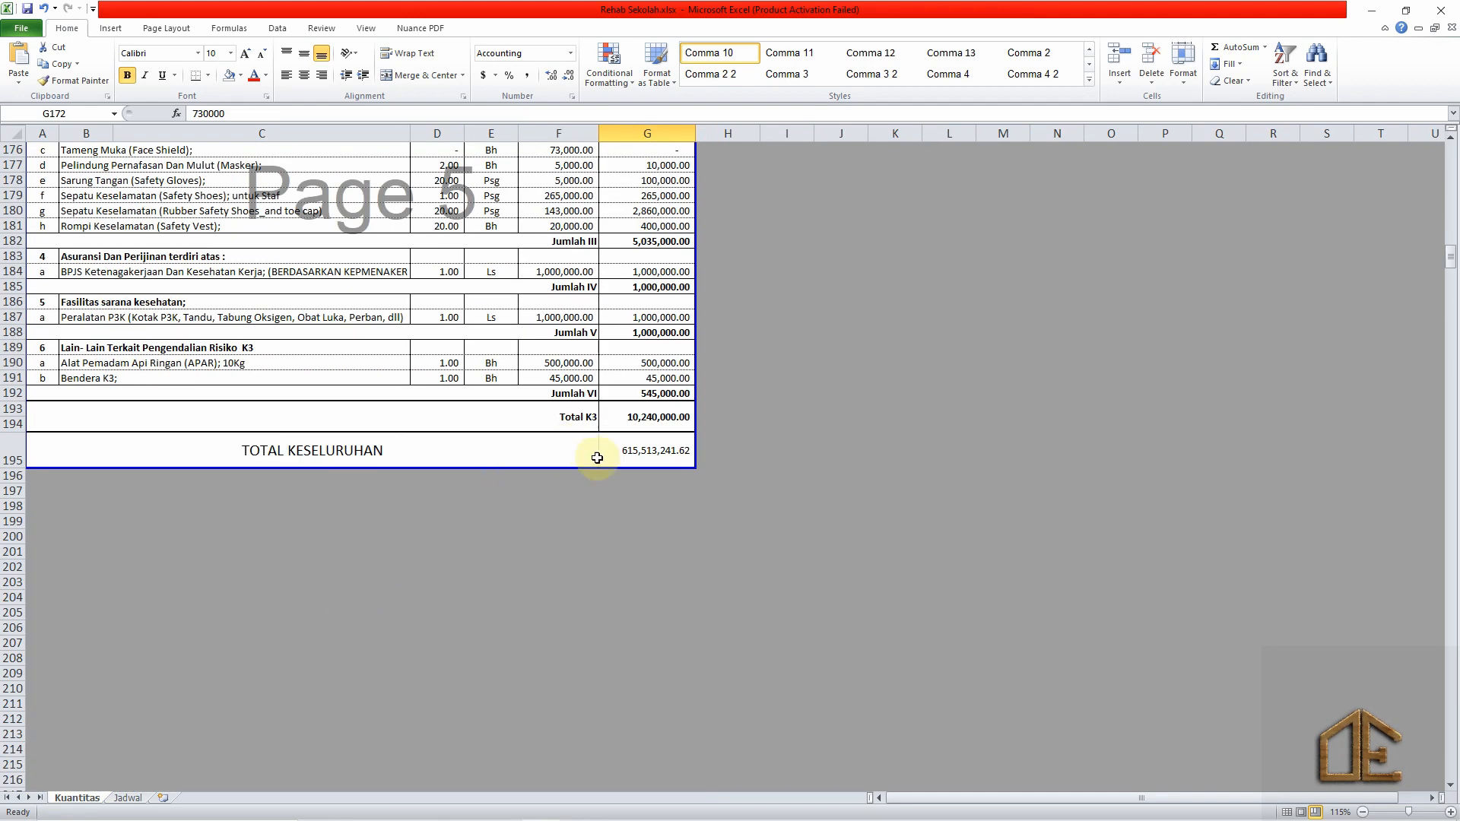
{"action": "left_click", "coordinate": [602, 458]}
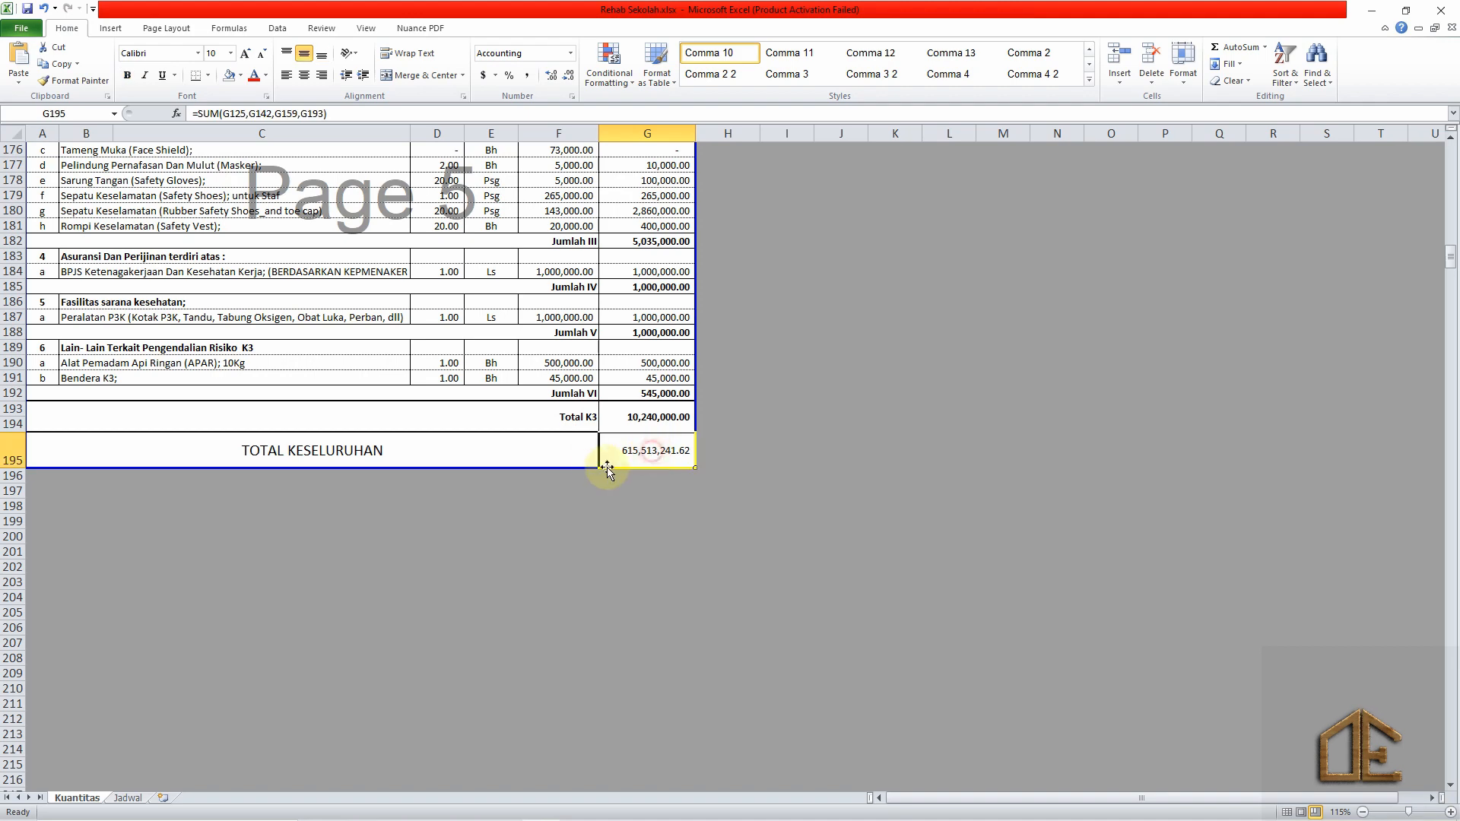
Extend the print area of the Jadwal sheet rightward so it covers the columns up to P.
{"action": "left_click", "coordinate": [127, 799]}
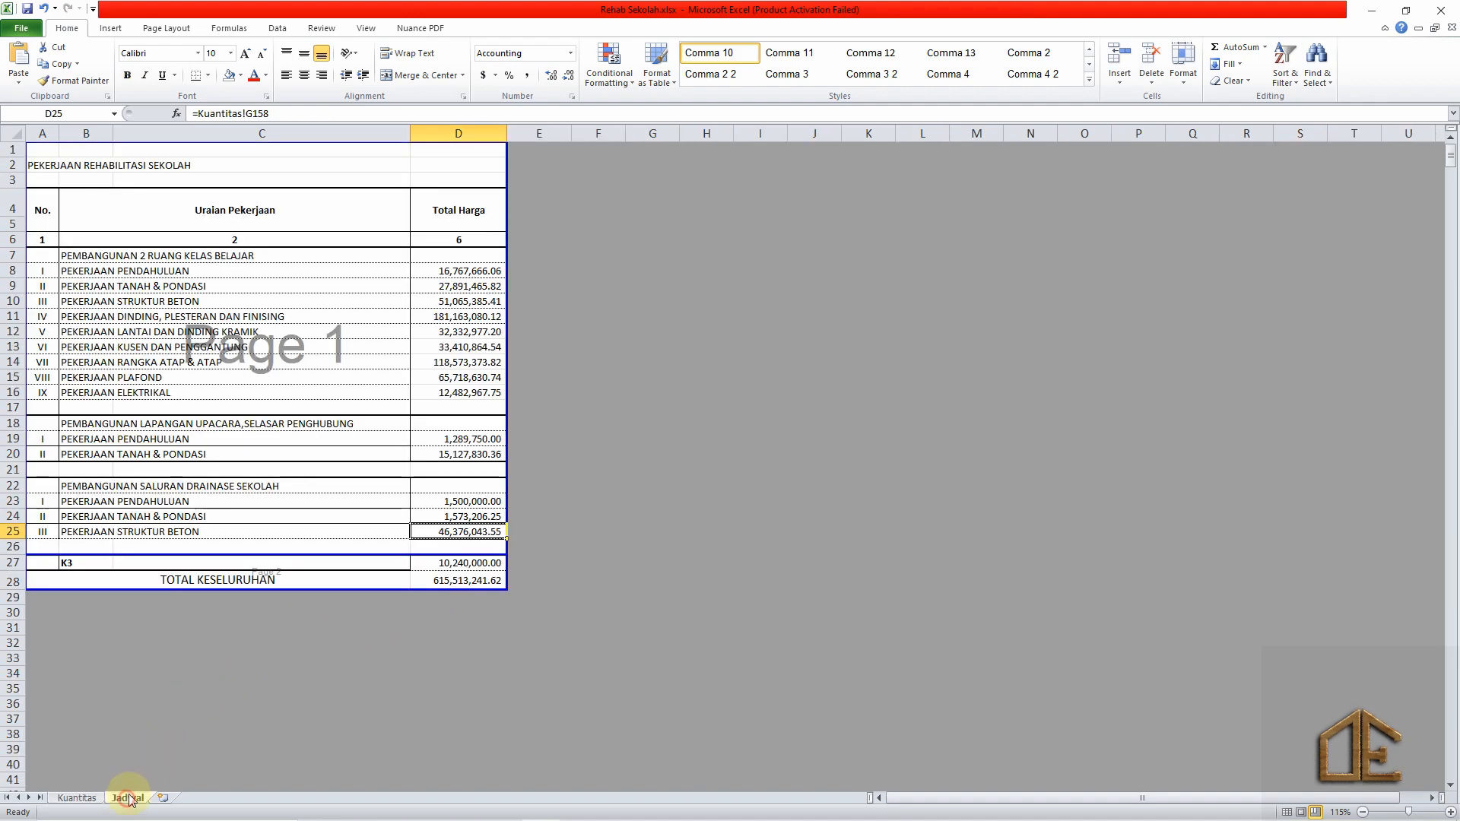
{"action": "left_click", "coordinate": [722, 402]}
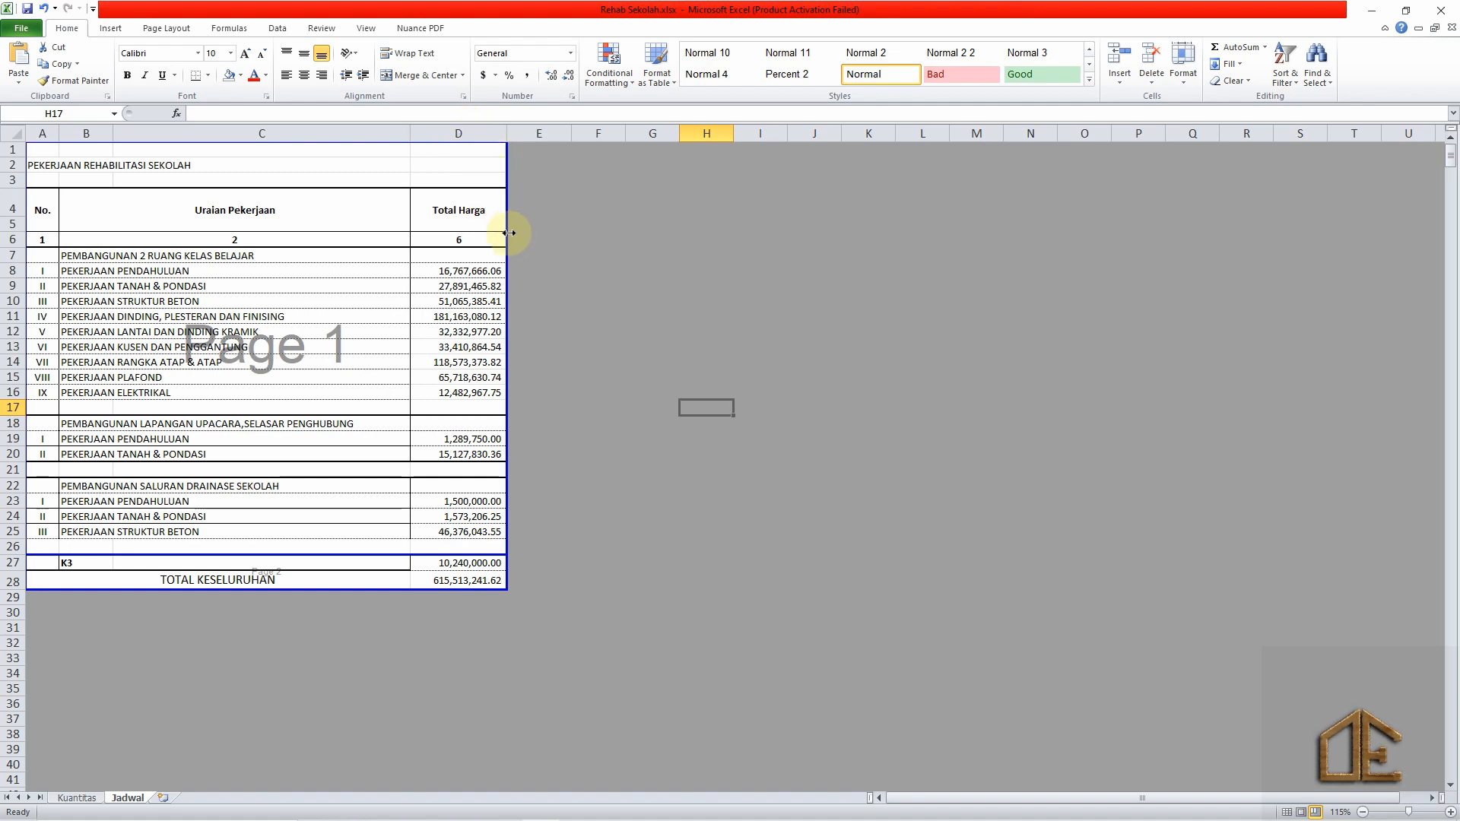
{"action": "left_click_drag", "start_coordinate": [509, 233], "coordinate": [1165, 253]}
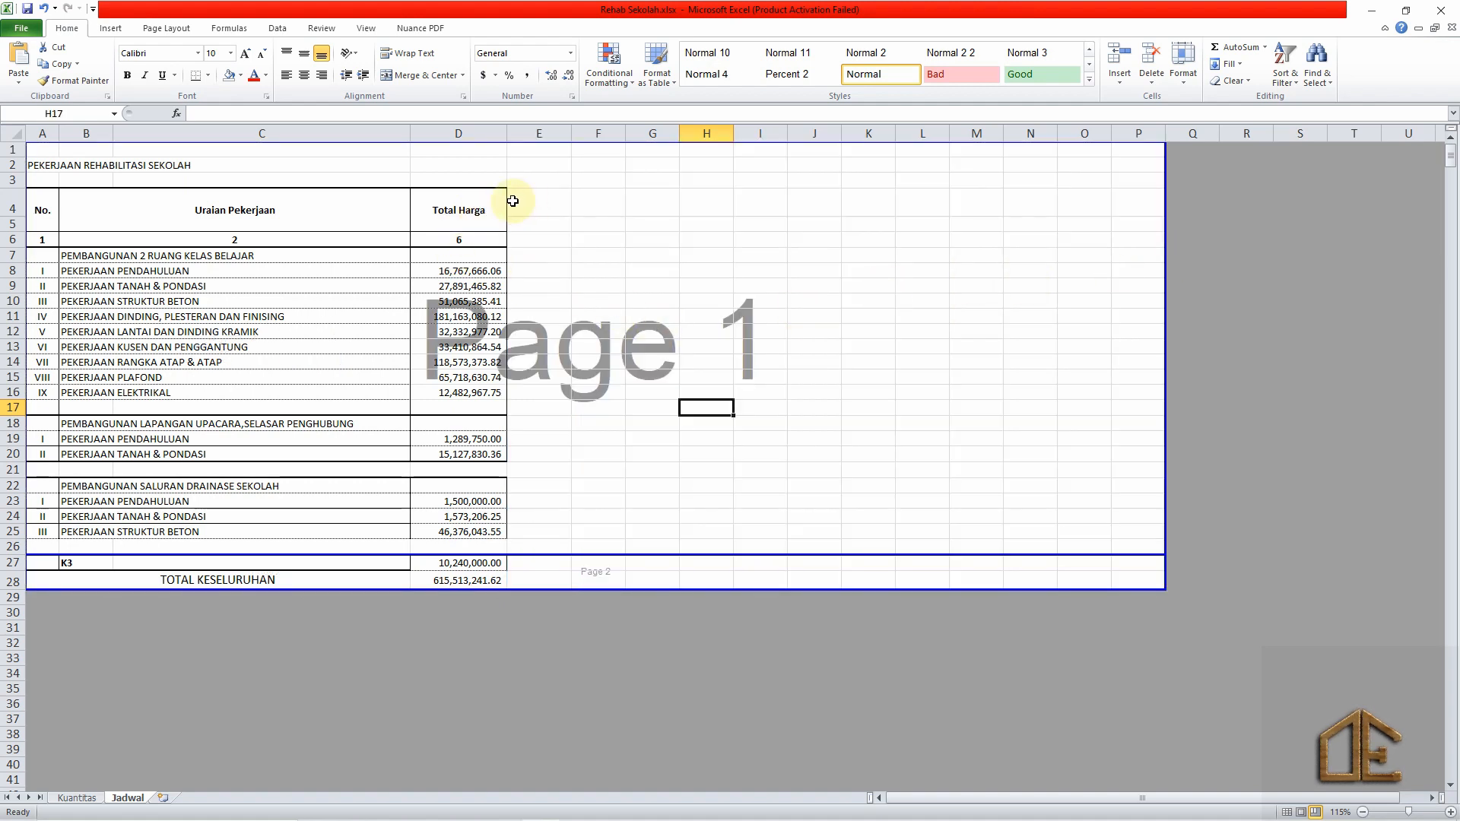
Copy only the formatting of the Total Harga column, D4:D27, onto the adjacent column E starting at E4.
{"action": "left_click_drag", "start_coordinate": [460, 205], "coordinate": [465, 563]}
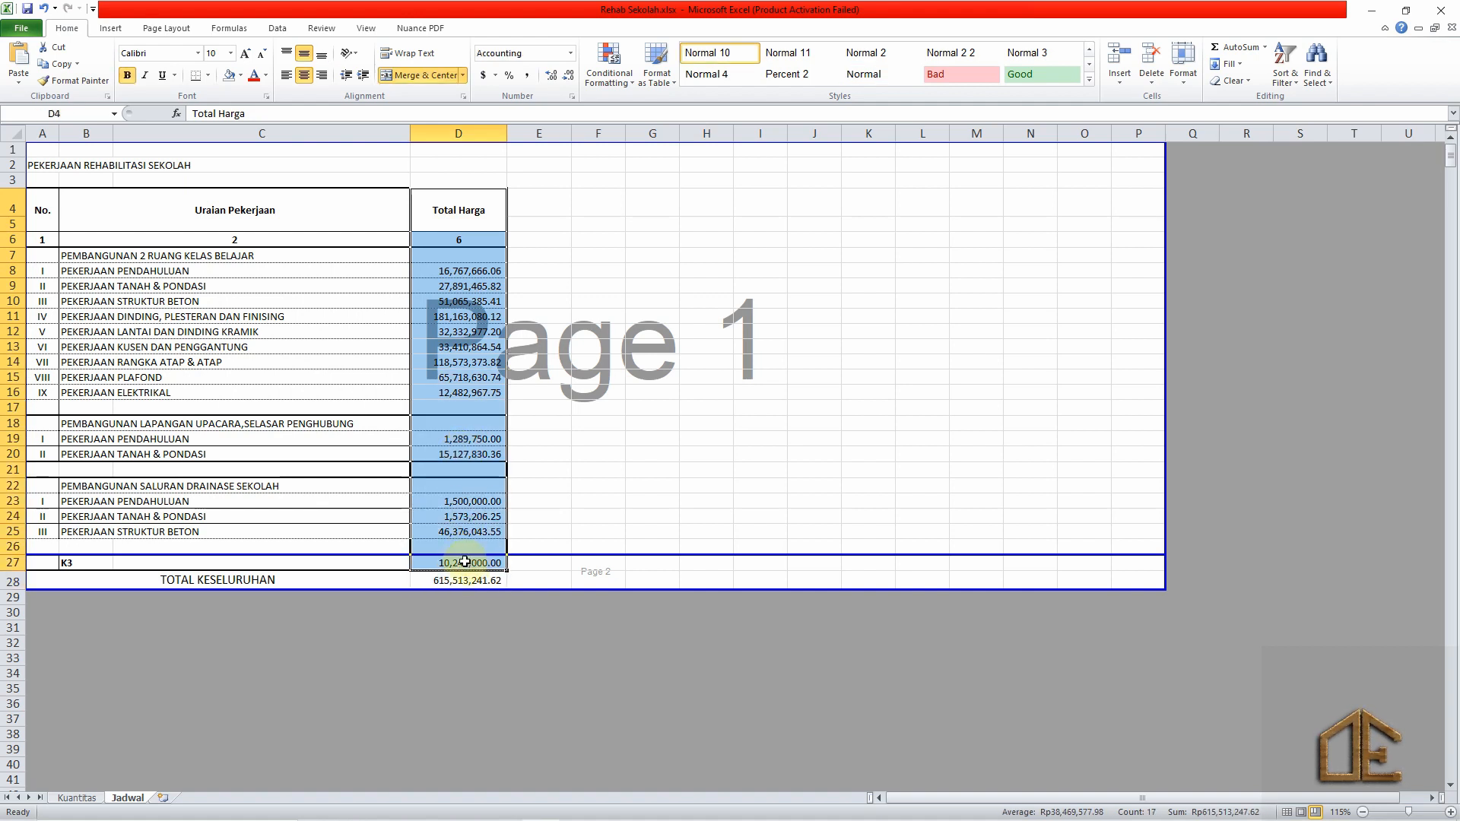
{"action": "key", "text": "ctrl+c"}
{"action": "left_click", "coordinate": [532, 206]}
{"action": "right_click", "coordinate": [530, 210]}
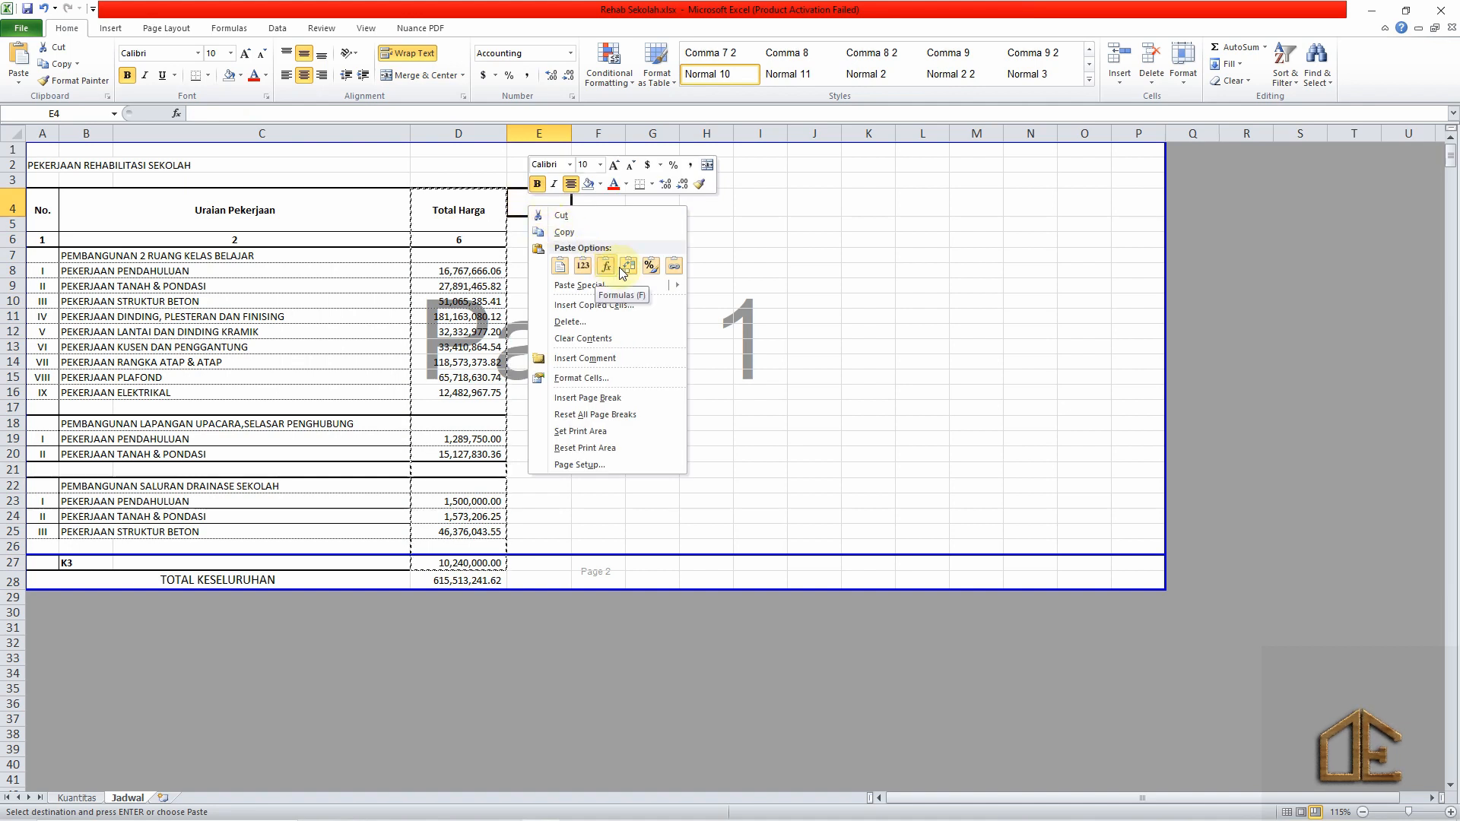
{"action": "left_click", "coordinate": [651, 268]}
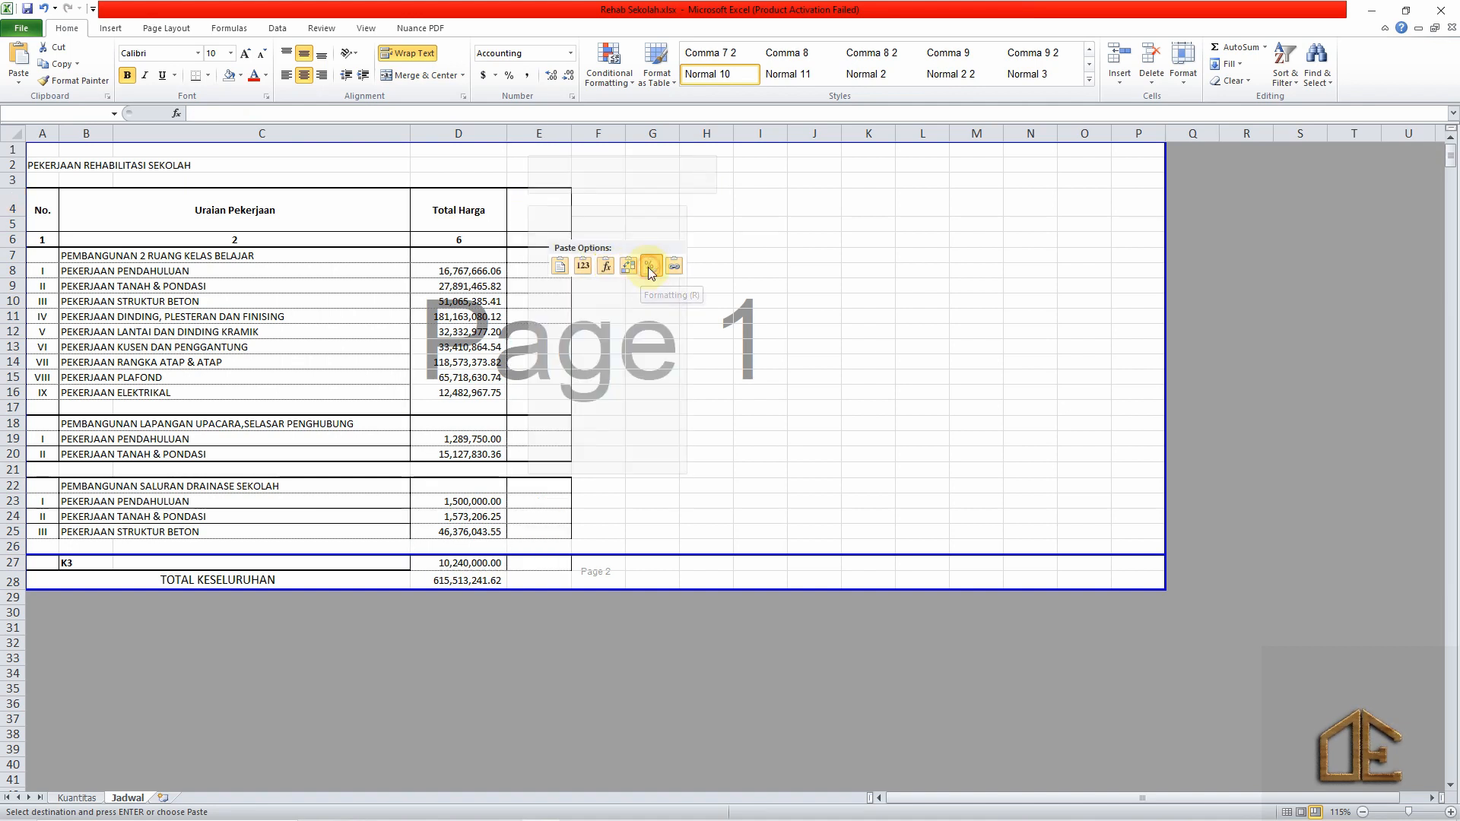
{"action": "left_click", "coordinate": [814, 376]}
Enter the heading Bobot in E4 beside Total Harga.
{"action": "left_click", "coordinate": [533, 216]}
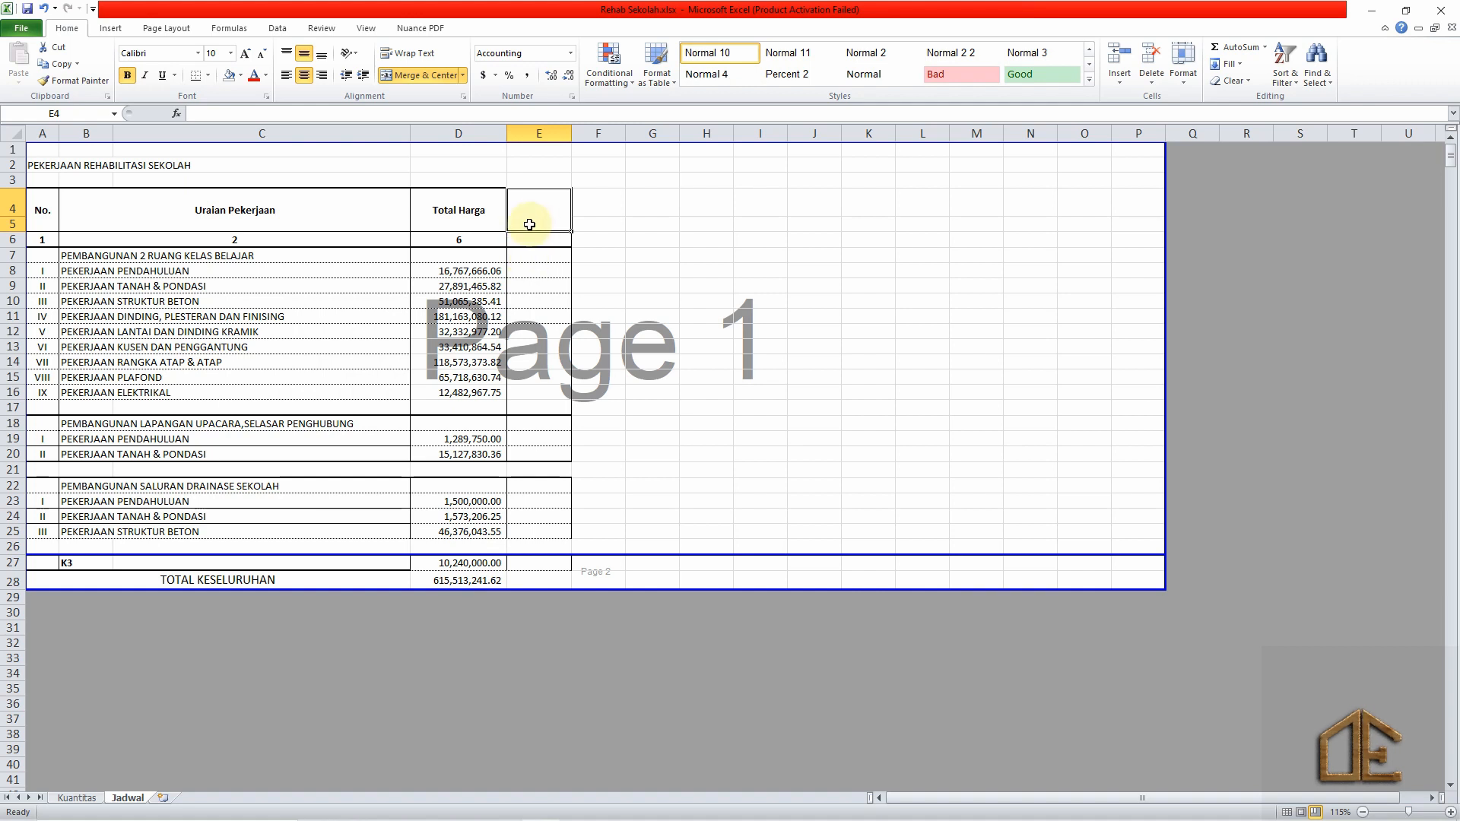
{"action": "type", "text": "Bobot"}
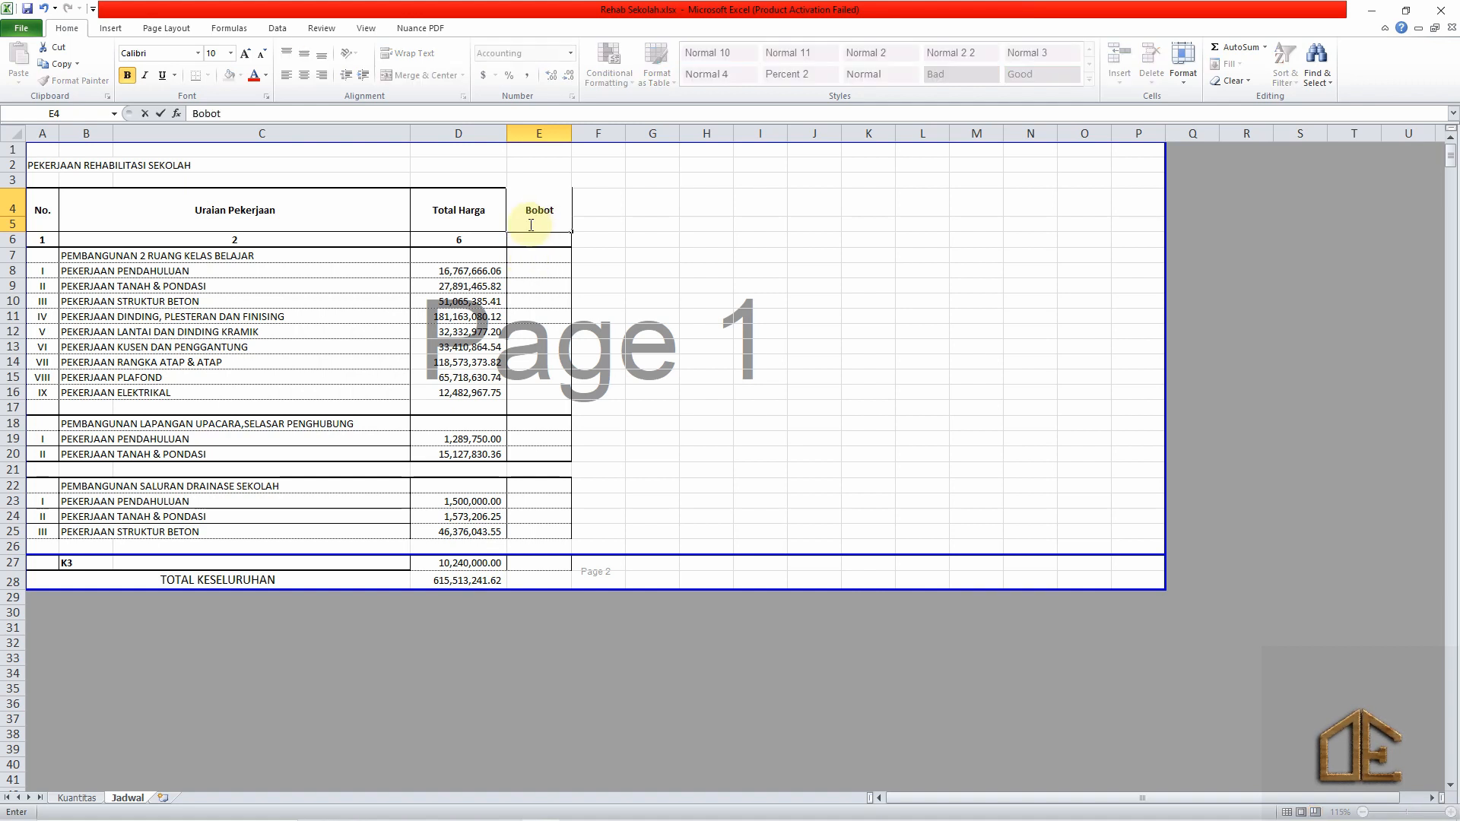
{"action": "key", "text": "Return"}
Enter the weight formula =D8/$D$28 in E8, with the grand total locked as an absolute reference.
{"action": "key", "text": "Down"}
{"action": "key", "text": "Down"}
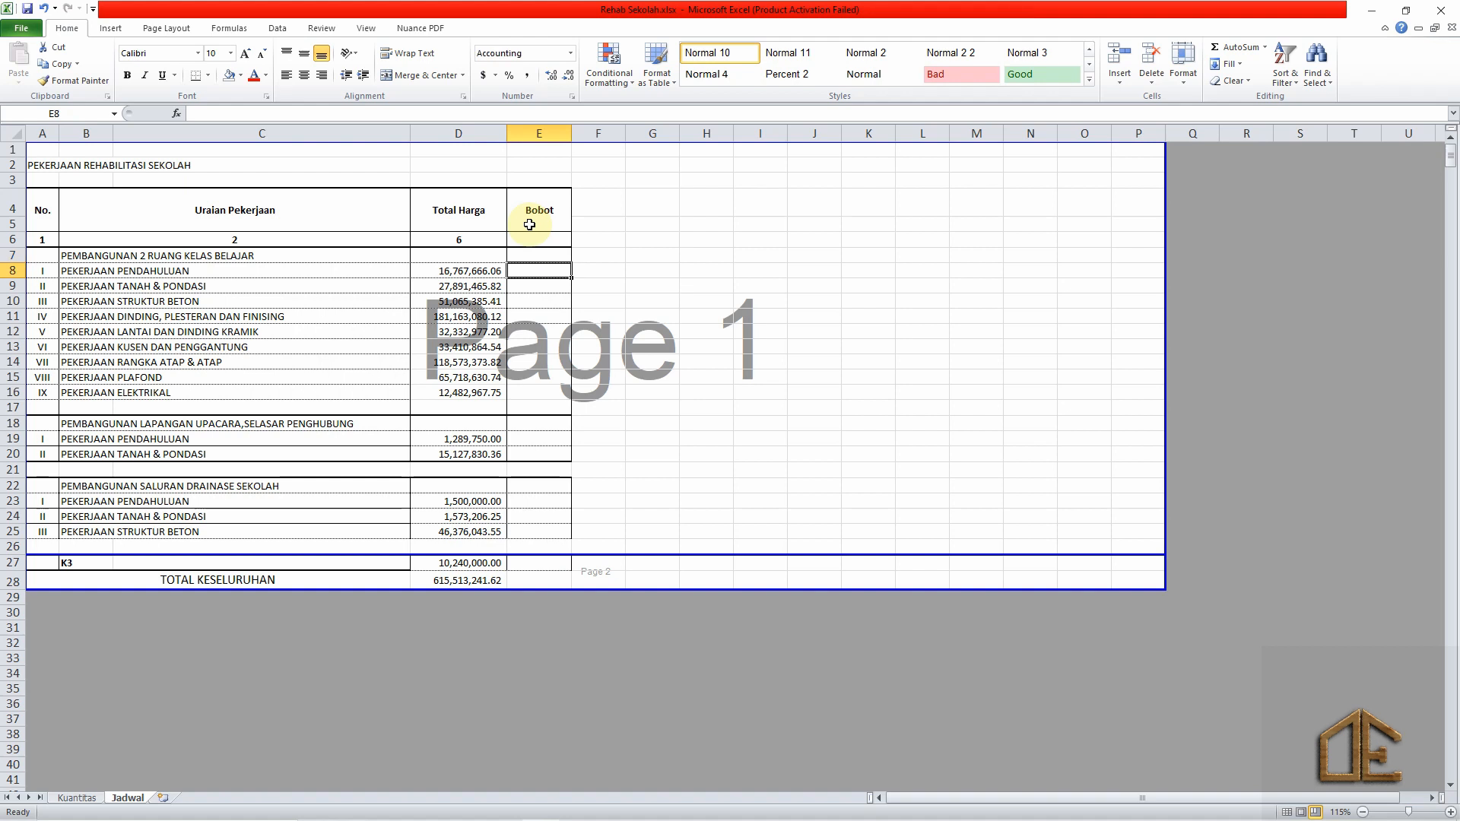
{"action": "type", "text": "="}
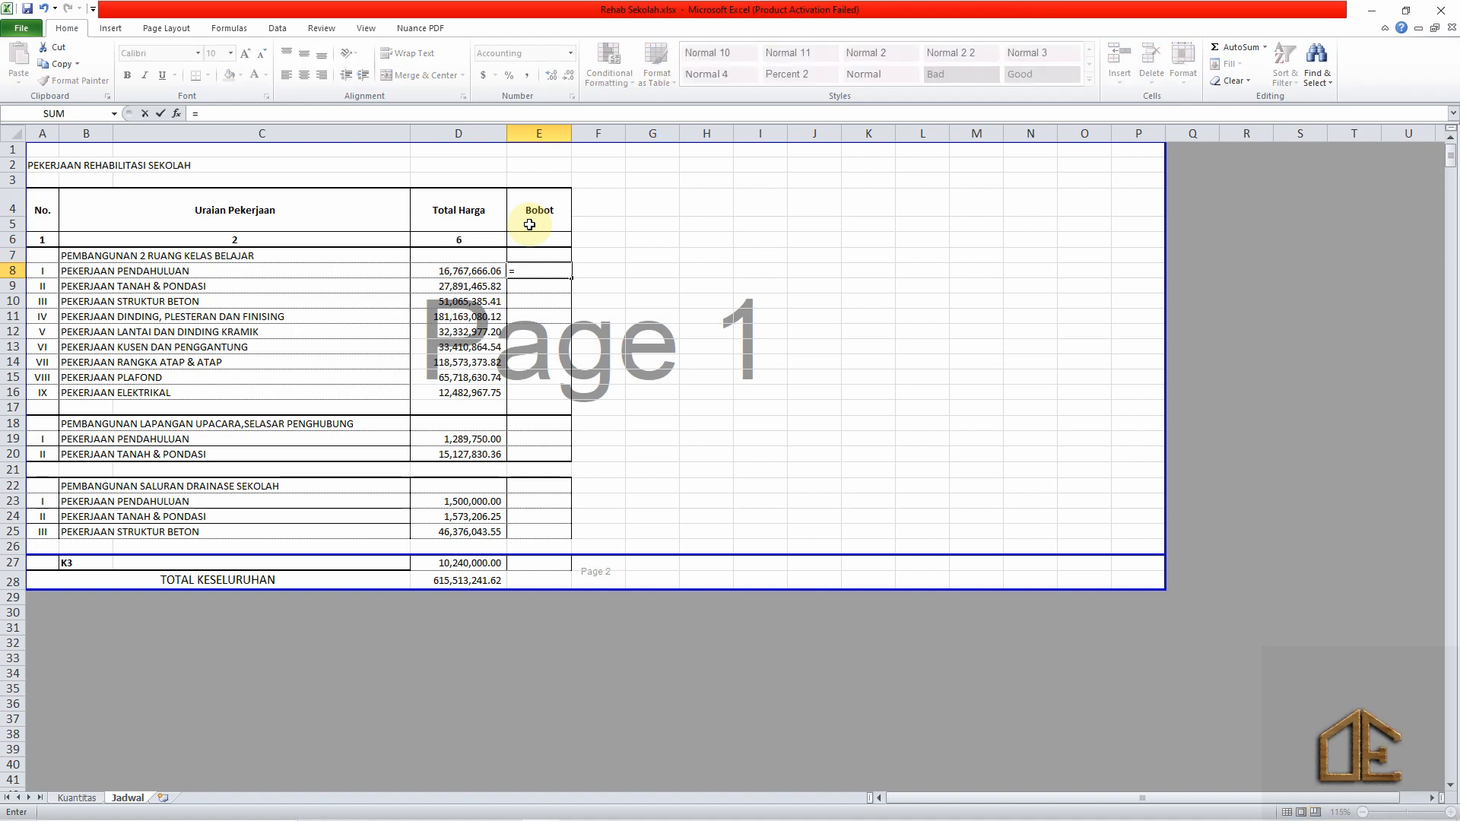
{"action": "key", "text": "Left"}
{"action": "left_click", "coordinate": [470, 582]}
{"action": "key", "text": "F4"}
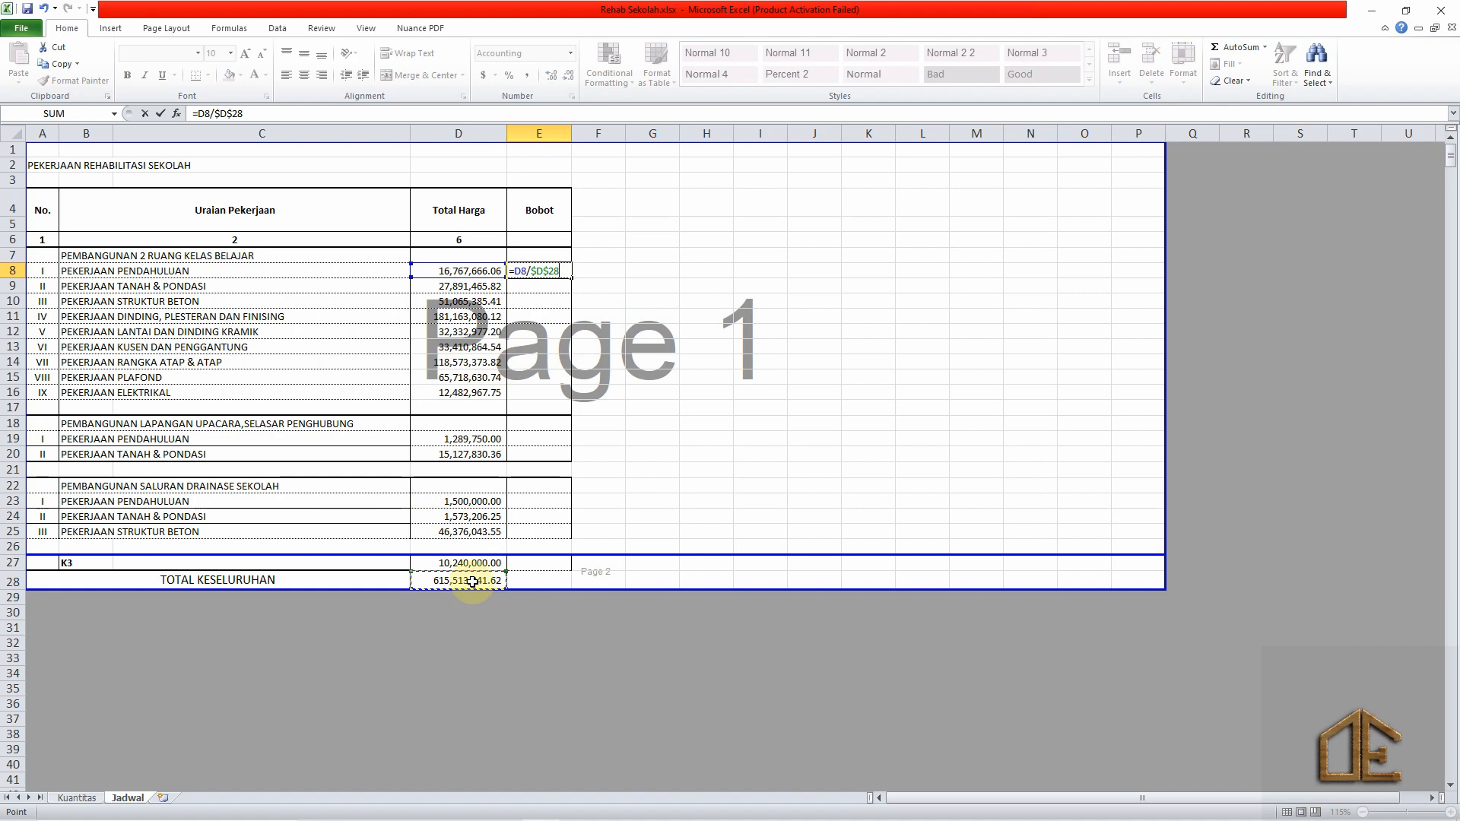
{"action": "key", "text": "Return"}
{"action": "key", "text": "Up"}
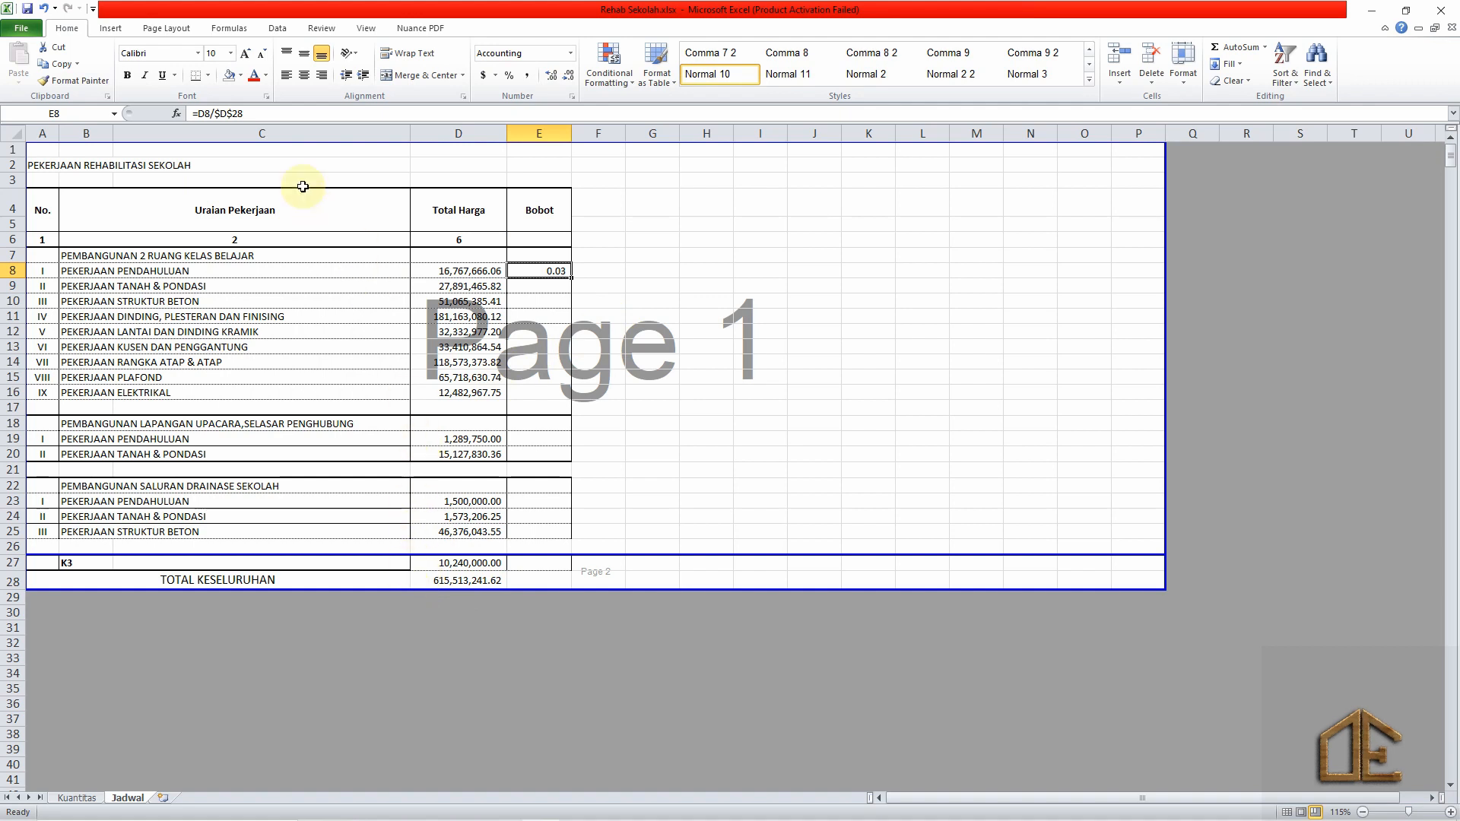
Extend the weight formula in E8 to =D8/$D$28*100 so it gives a percentage value.
{"action": "left_click", "coordinate": [289, 114]}
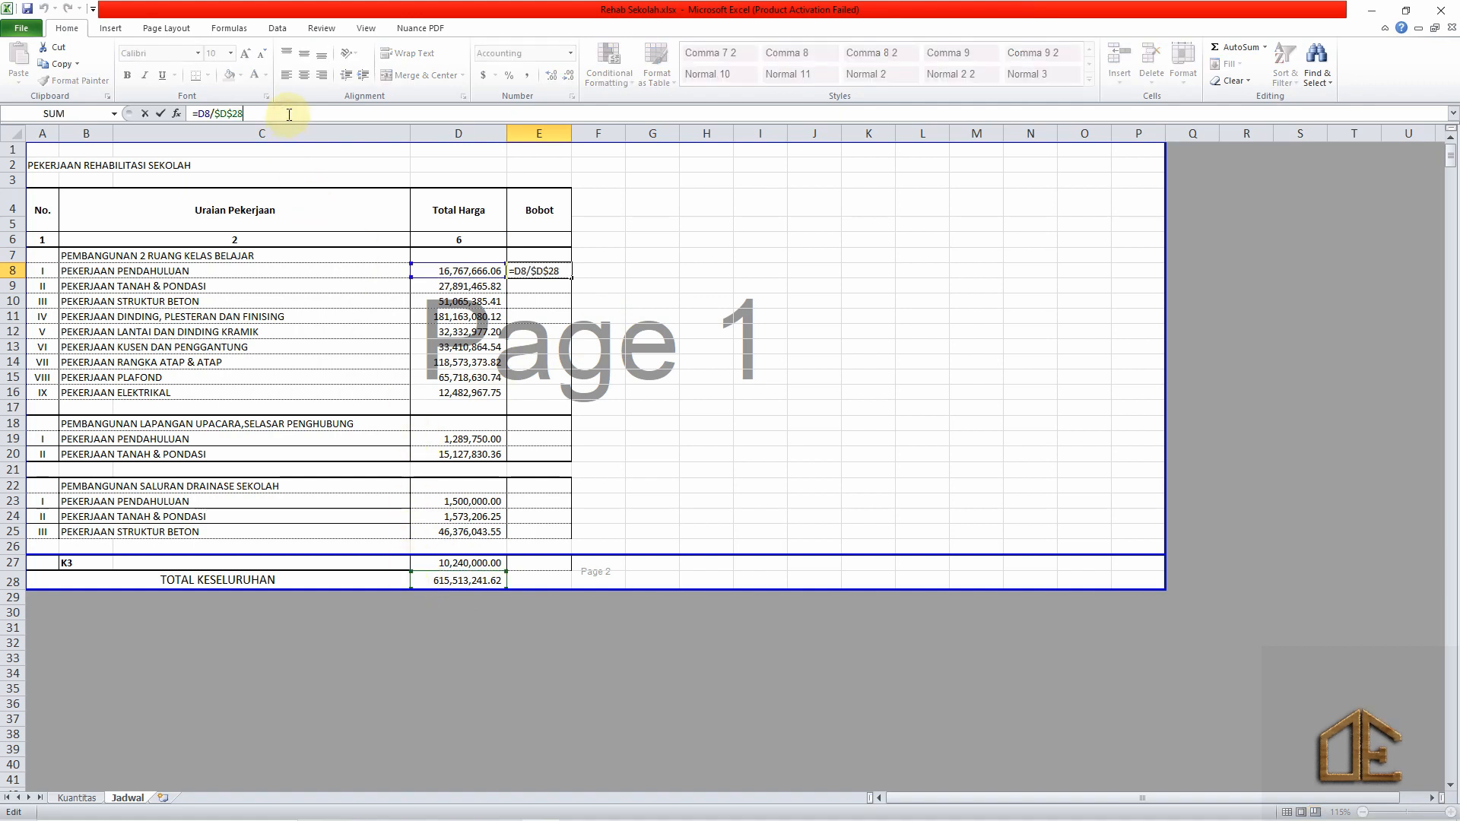
{"action": "type", "text": "*100"}
{"action": "key", "text": "Return"}
{"action": "key", "text": "Up"}
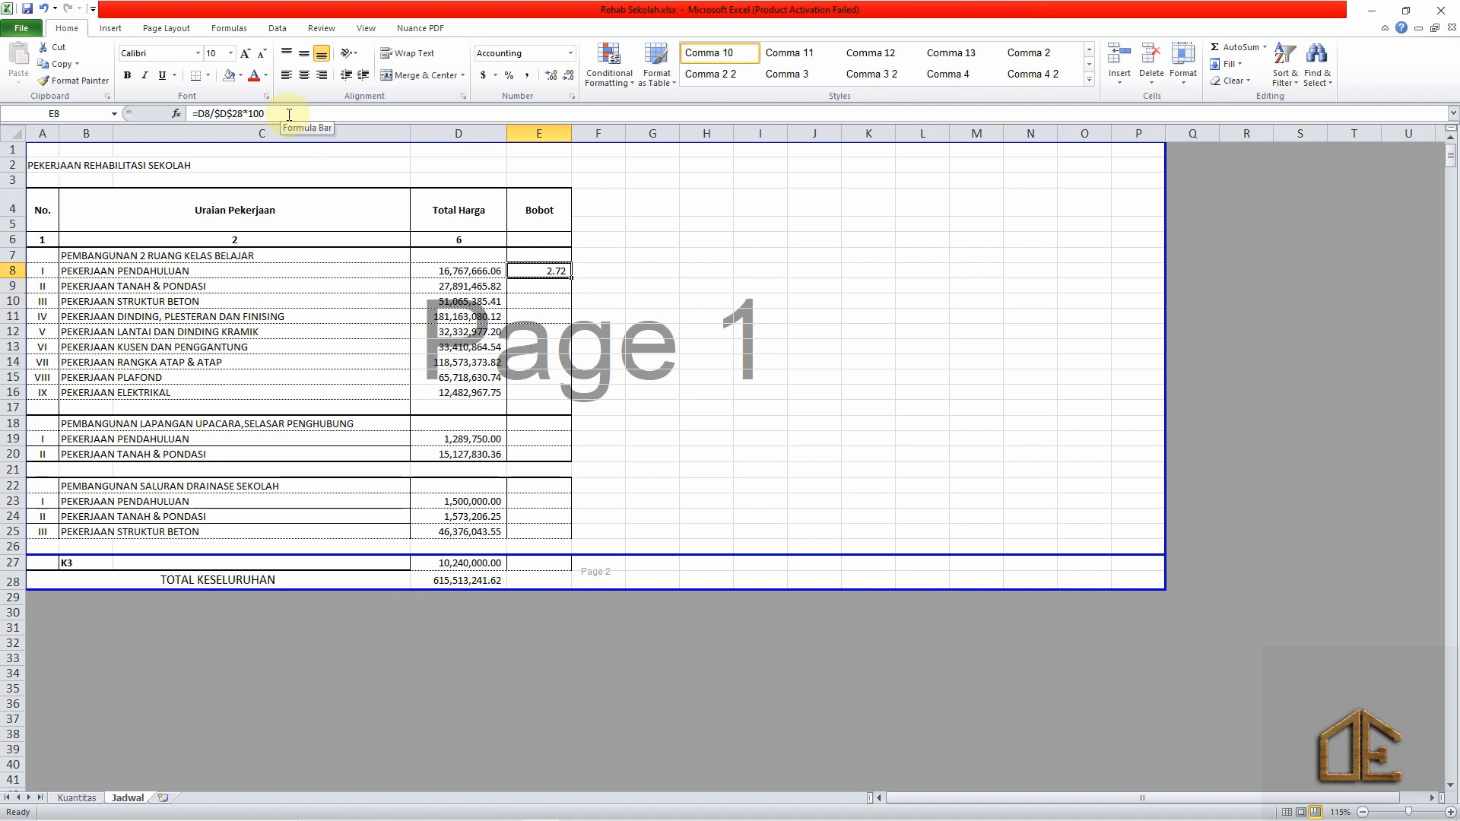
Copy the E8 weight formula to E9:E16 for the remaining work items of the classroom section.
{"action": "key", "text": "ctrl+c"}
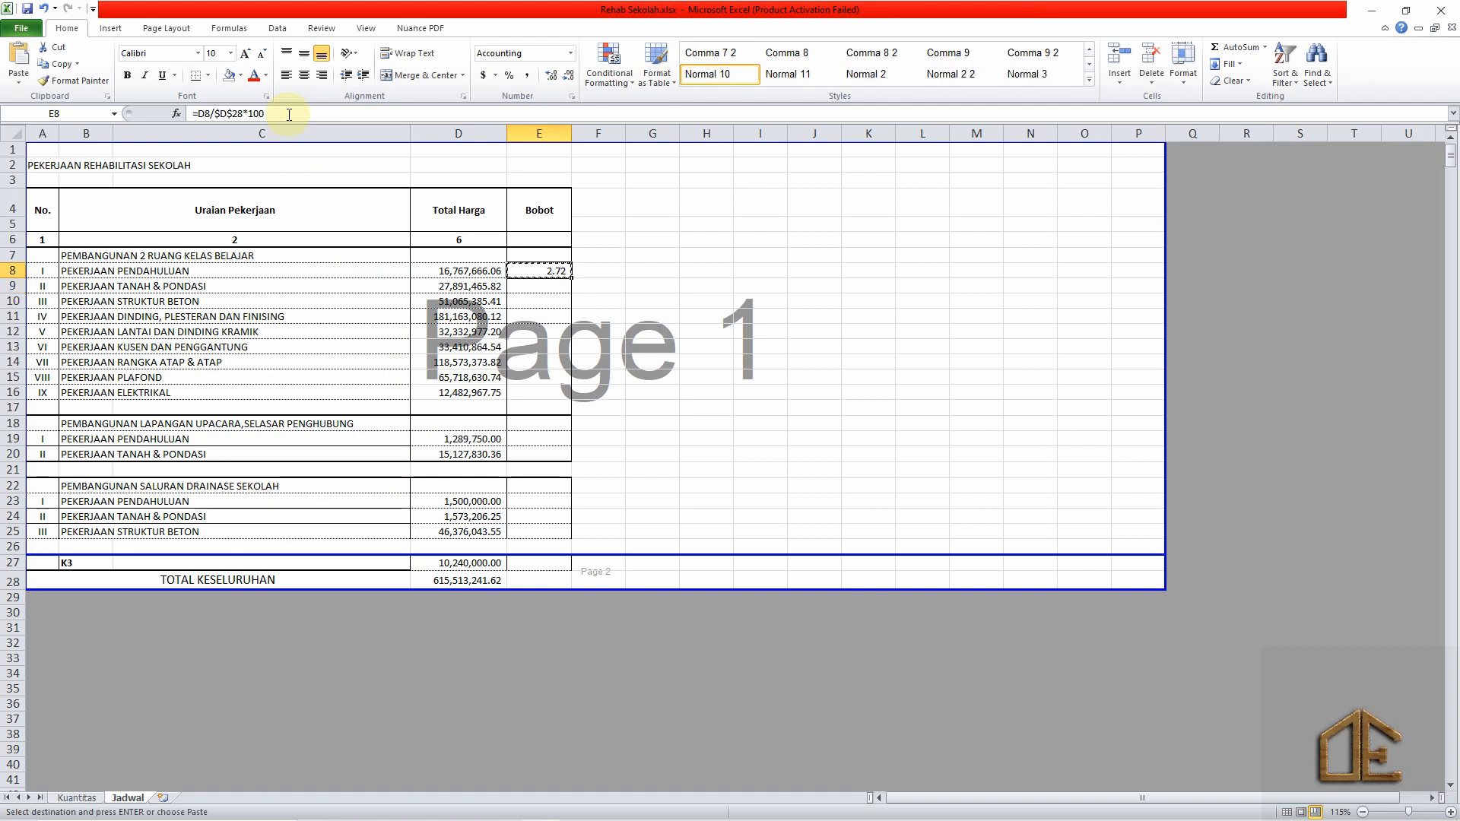
{"action": "key", "text": "Down"}
{"action": "key", "text": "shift+Down"}
{"action": "key", "text": "shift+Down"}
{"action": "key", "text": "shift+Down"}
{"action": "key", "text": "shift+Down"}
{"action": "key", "text": "shift+Down"}
{"action": "key", "text": "shift+Down"}
{"action": "key", "text": "shift+Down"}
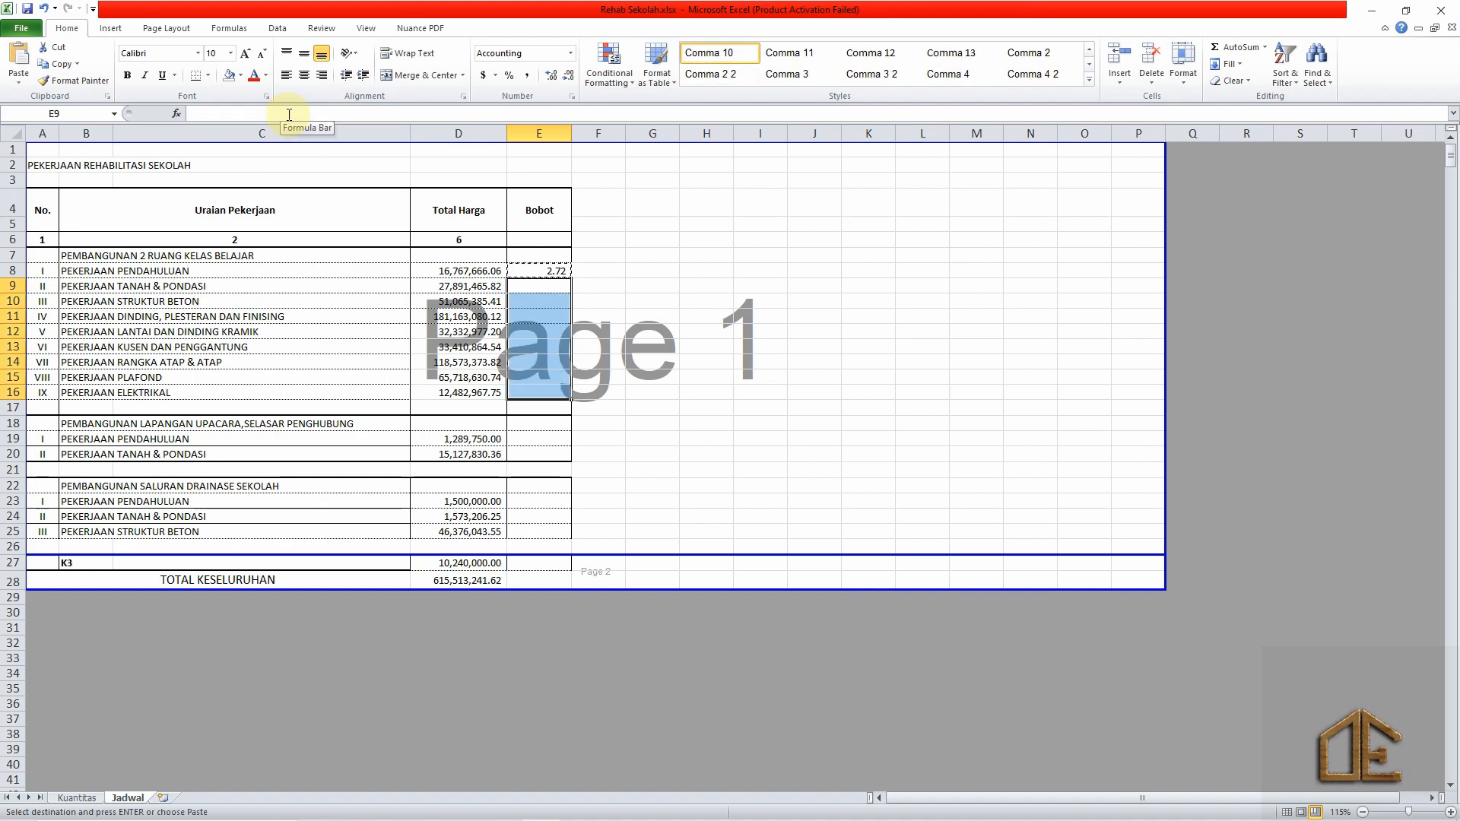
{"action": "key", "text": "ctrl+v"}
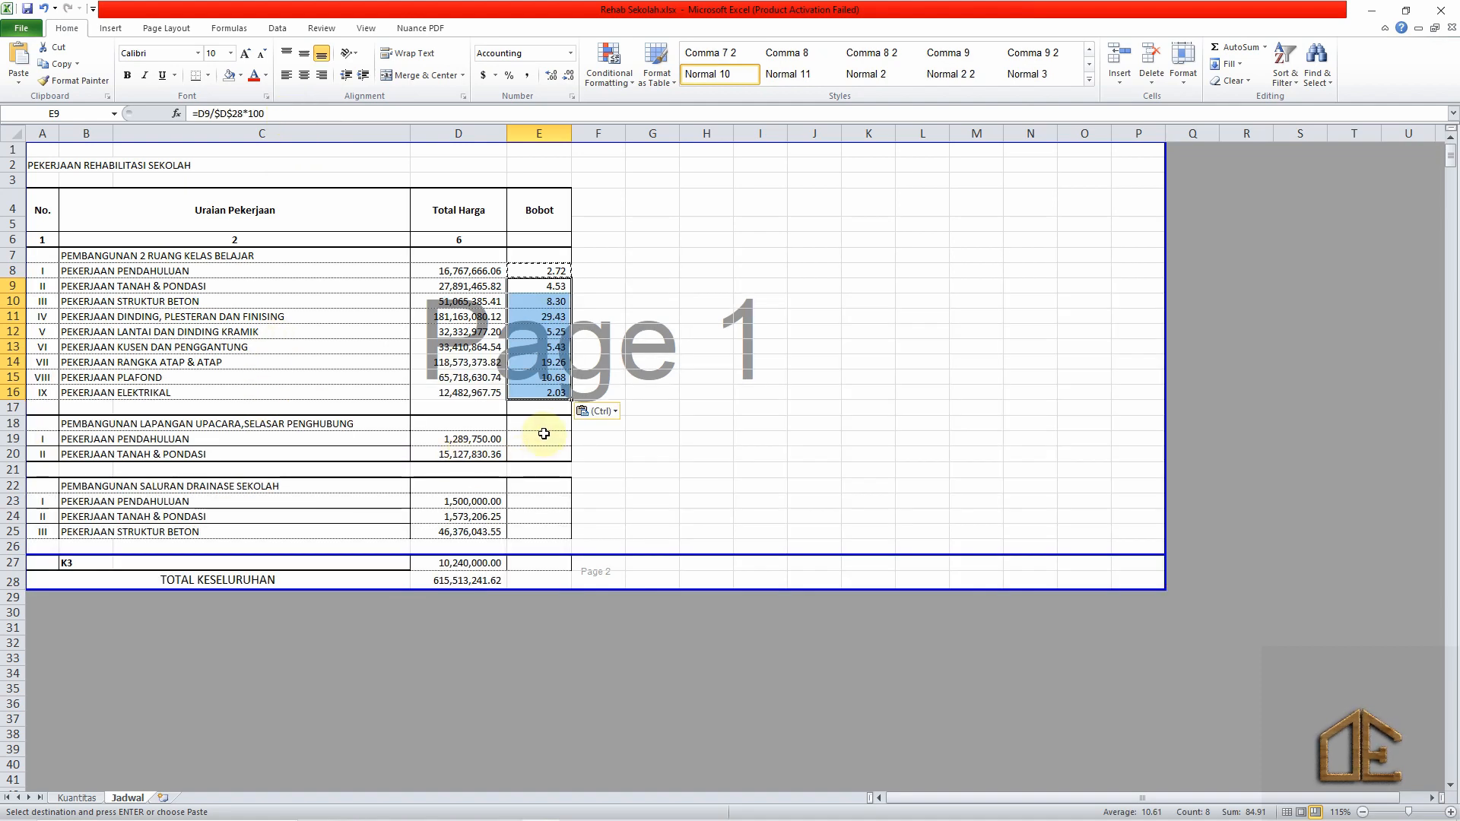
Paste the weight formula into the Bobot cells of the ceremony field and drainage sections and into the K3 row, E27.
{"action": "left_click_drag", "start_coordinate": [545, 440], "coordinate": [534, 532]}
{"action": "key", "text": "ctrl+v"}
{"action": "key", "text": "ctrl+v"}
{"action": "left_click", "coordinate": [543, 562]}
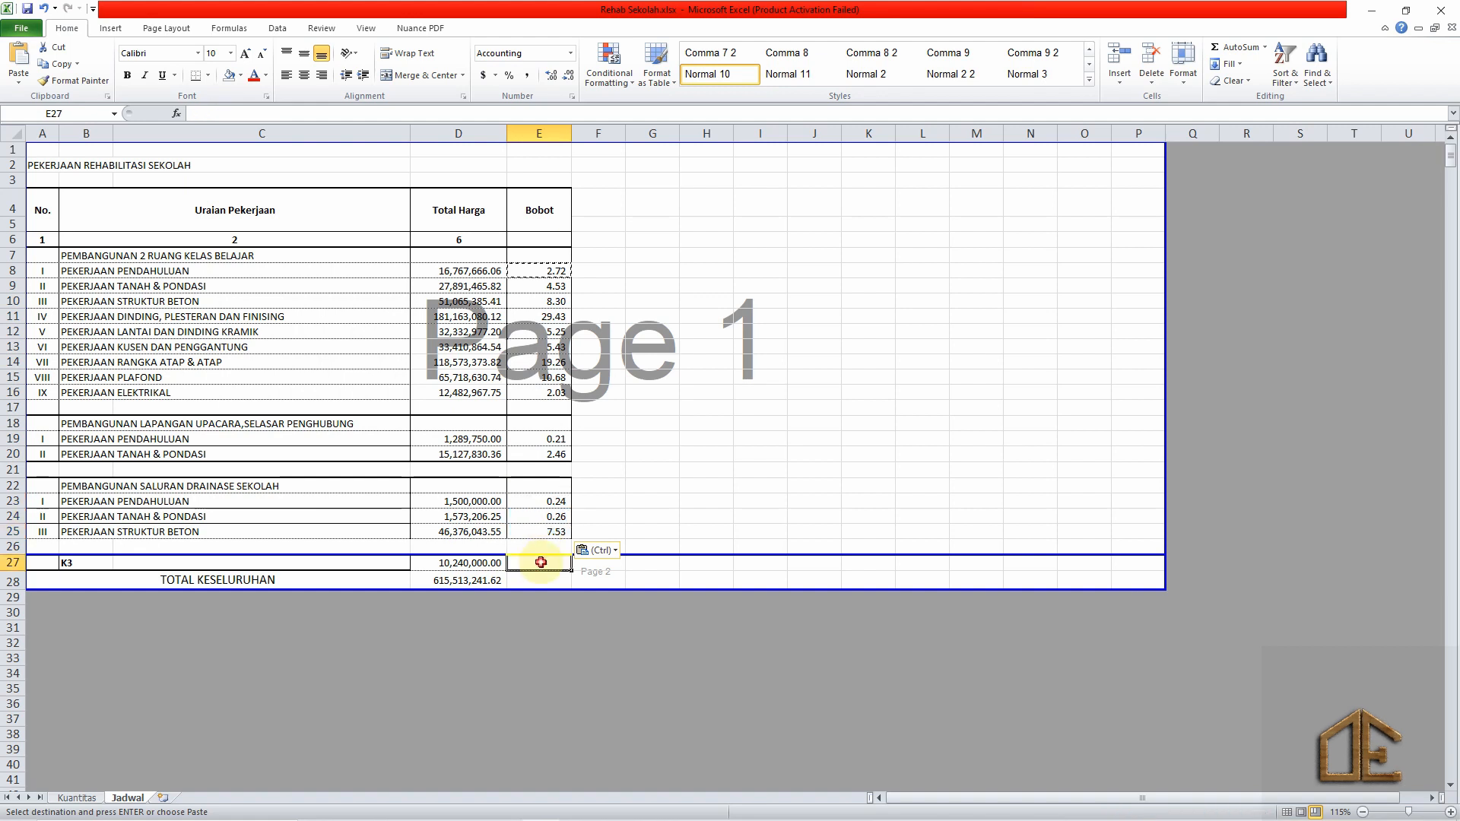
{"action": "key", "text": "ctrl+v"}
Copy the SUM formula from D28 to E28 to total the Bobot column in the TOTAL KESELURUHAN row.
{"action": "left_click", "coordinate": [552, 579]}
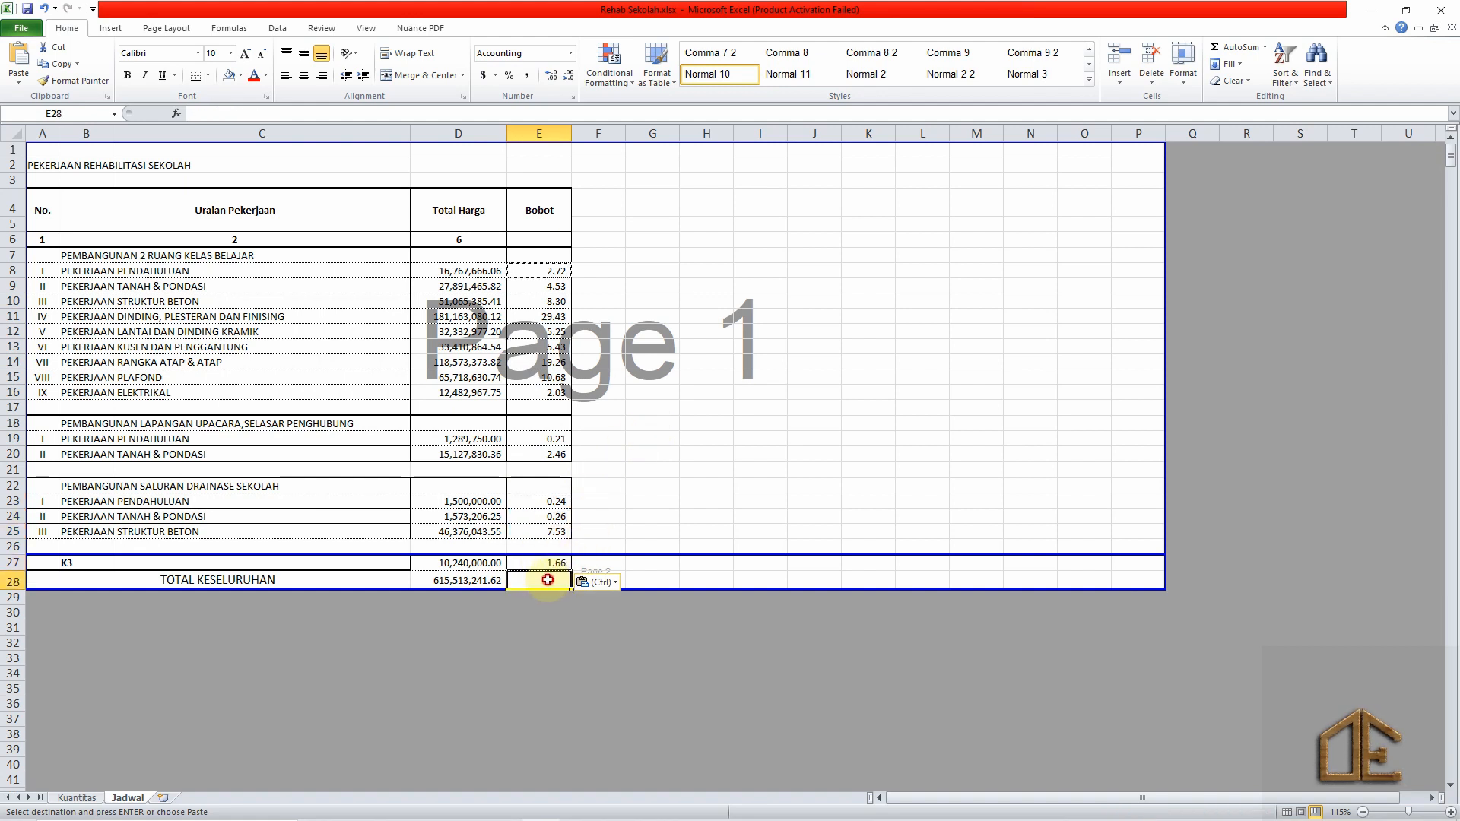
{"action": "left_click", "coordinate": [480, 579]}
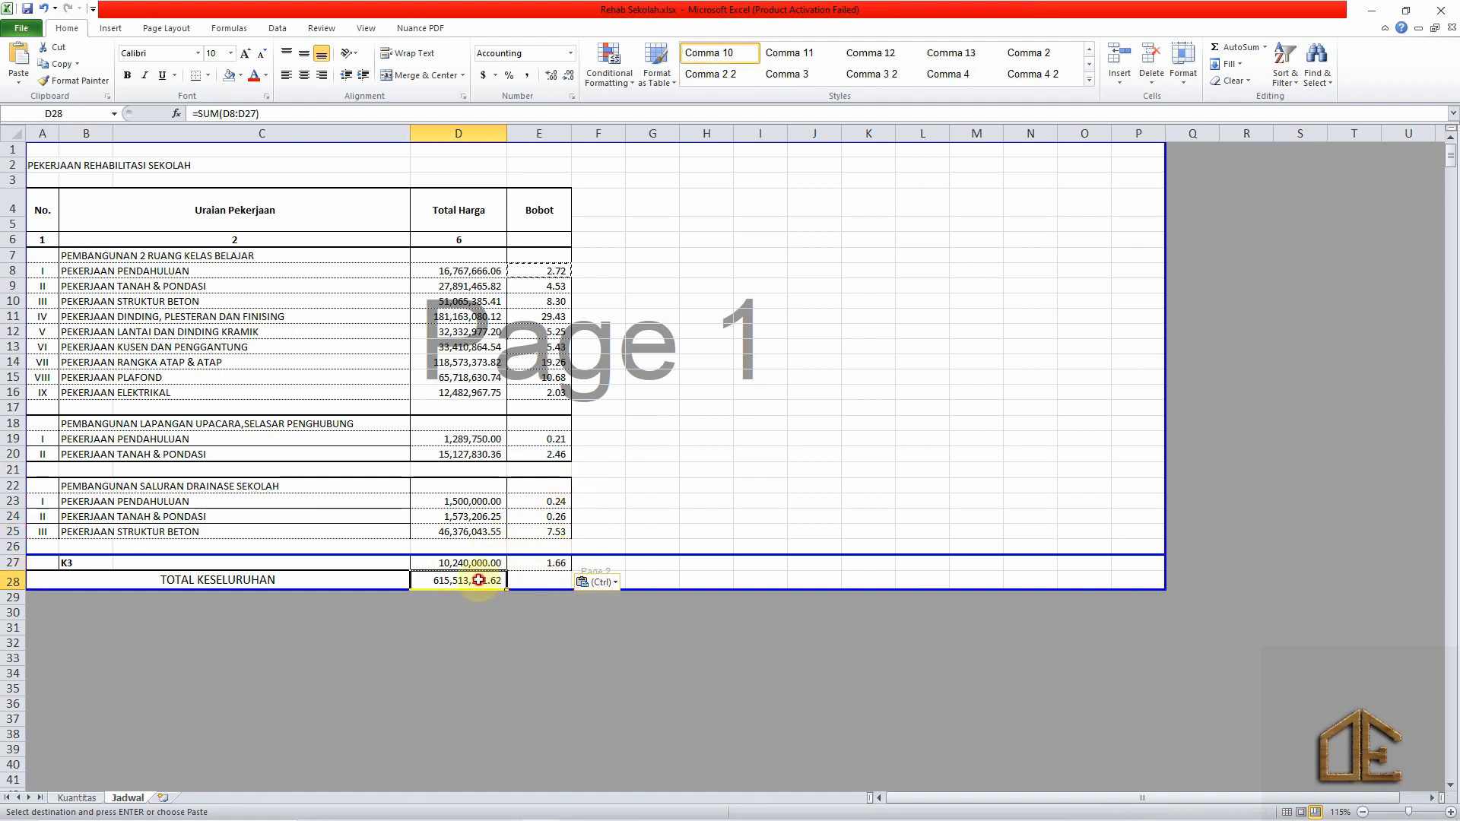
{"action": "key", "text": "ctrl+c"}
{"action": "left_click", "coordinate": [532, 580]}
{"action": "key", "text": "ctrl+v"}
{"action": "left_click", "coordinate": [703, 485]}
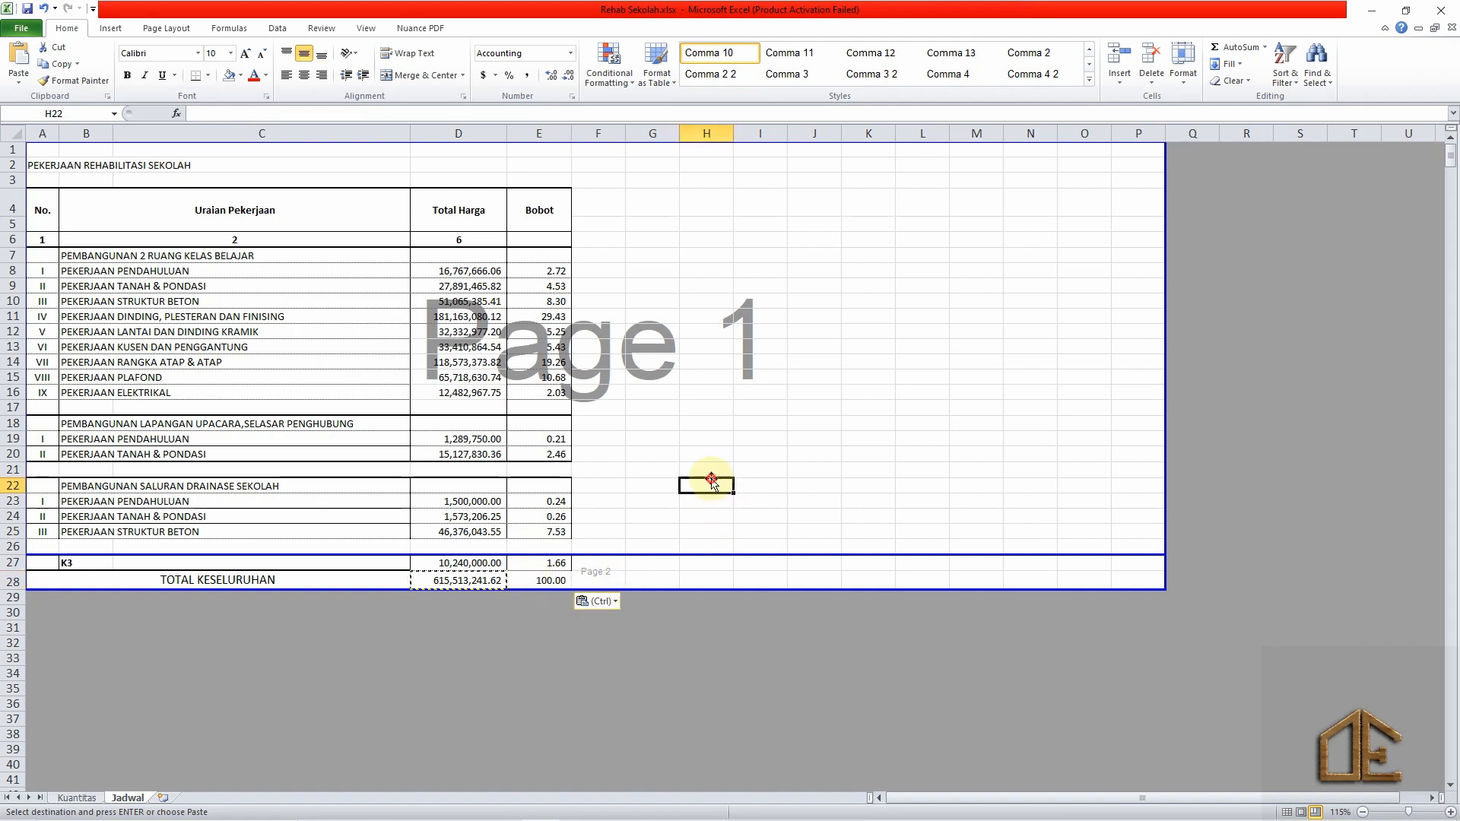
{"action": "key", "text": "Escape"}
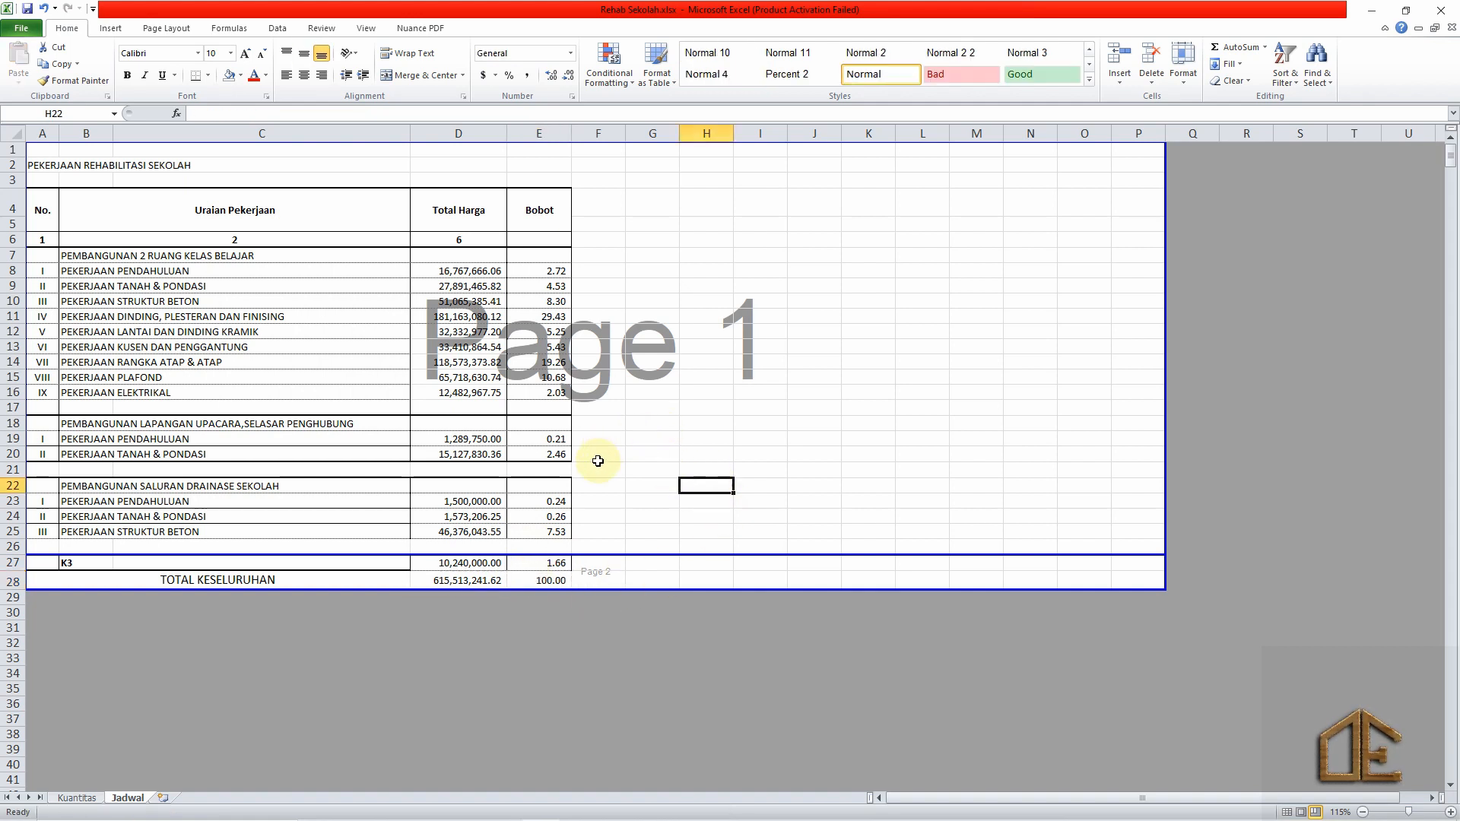
Widen the Jadwal print area to column S and move the horizontal page break below row 28 so everything fits on one page.
{"action": "left_click", "coordinate": [654, 347]}
{"action": "scroll", "coordinate": [660, 357], "scroll_direction": "down", "scroll_amount": 2}
{"action": "scroll", "coordinate": [659, 357], "scroll_direction": "down", "scroll_amount": 1}
{"action": "scroll", "coordinate": [659, 357], "scroll_direction": "up", "scroll_amount": 3}
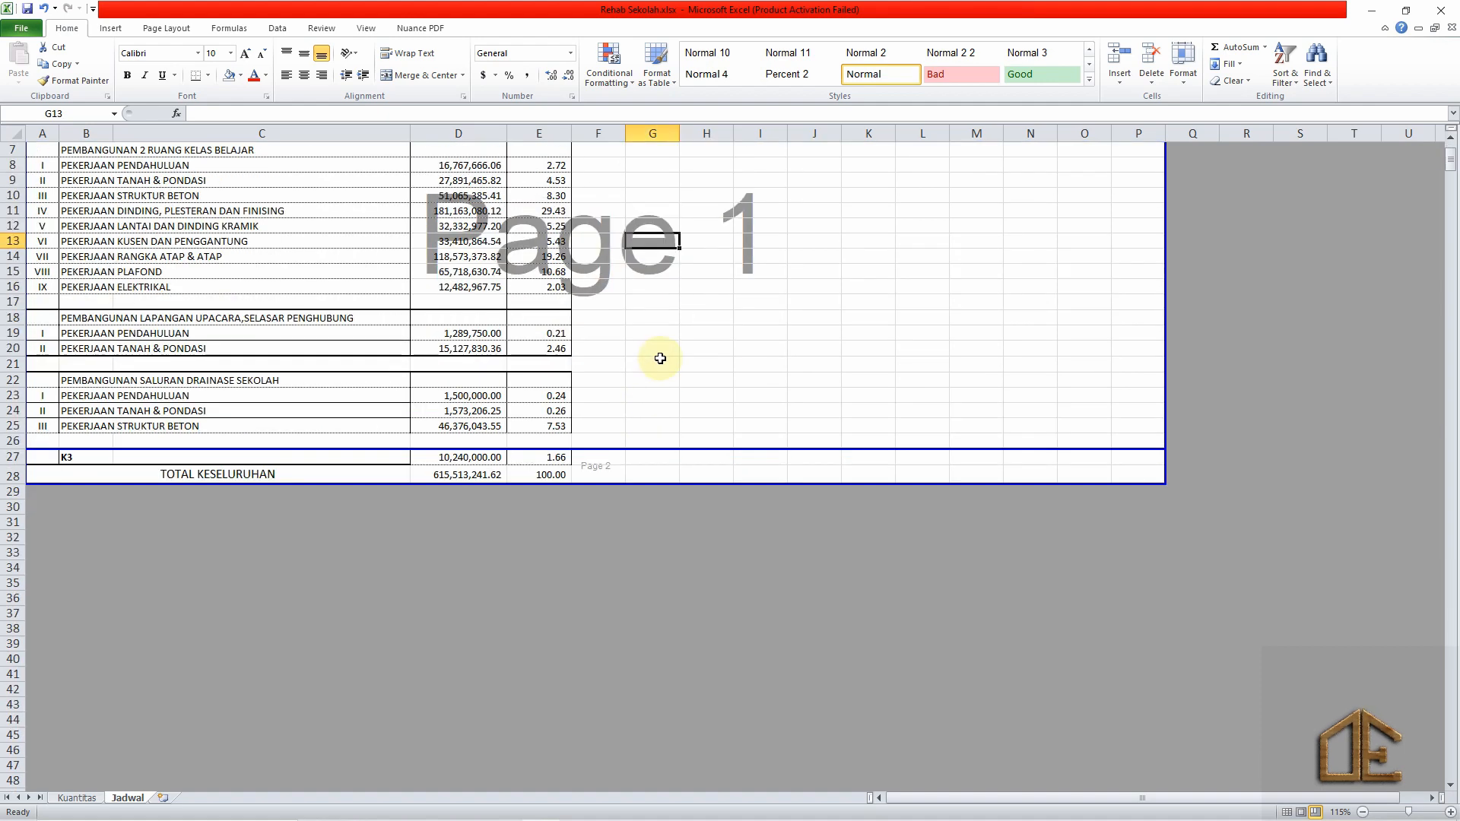
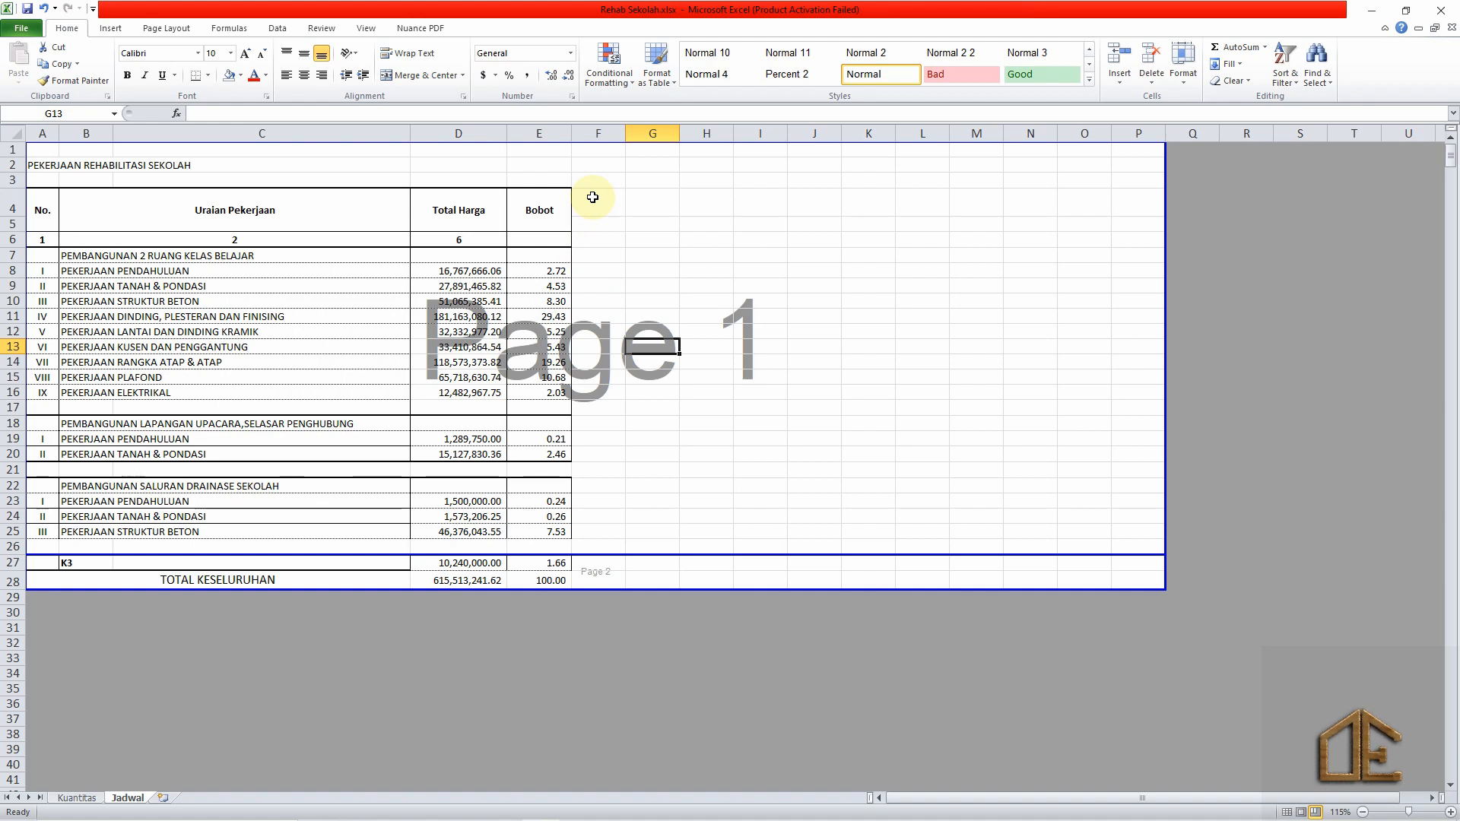
{"action": "left_click", "coordinate": [593, 198]}
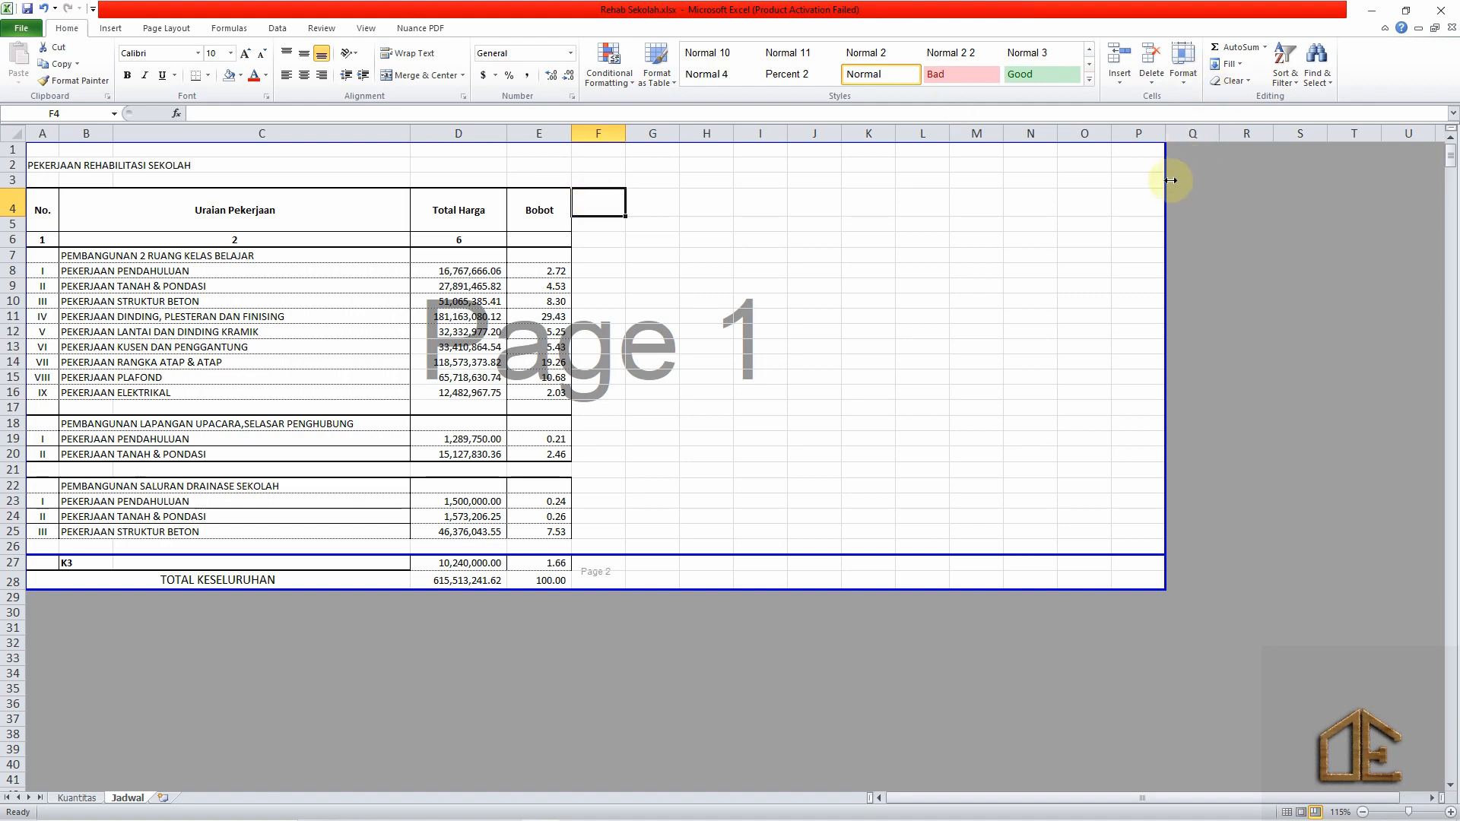
{"action": "left_click_drag", "start_coordinate": [1165, 182], "coordinate": [1328, 182]}
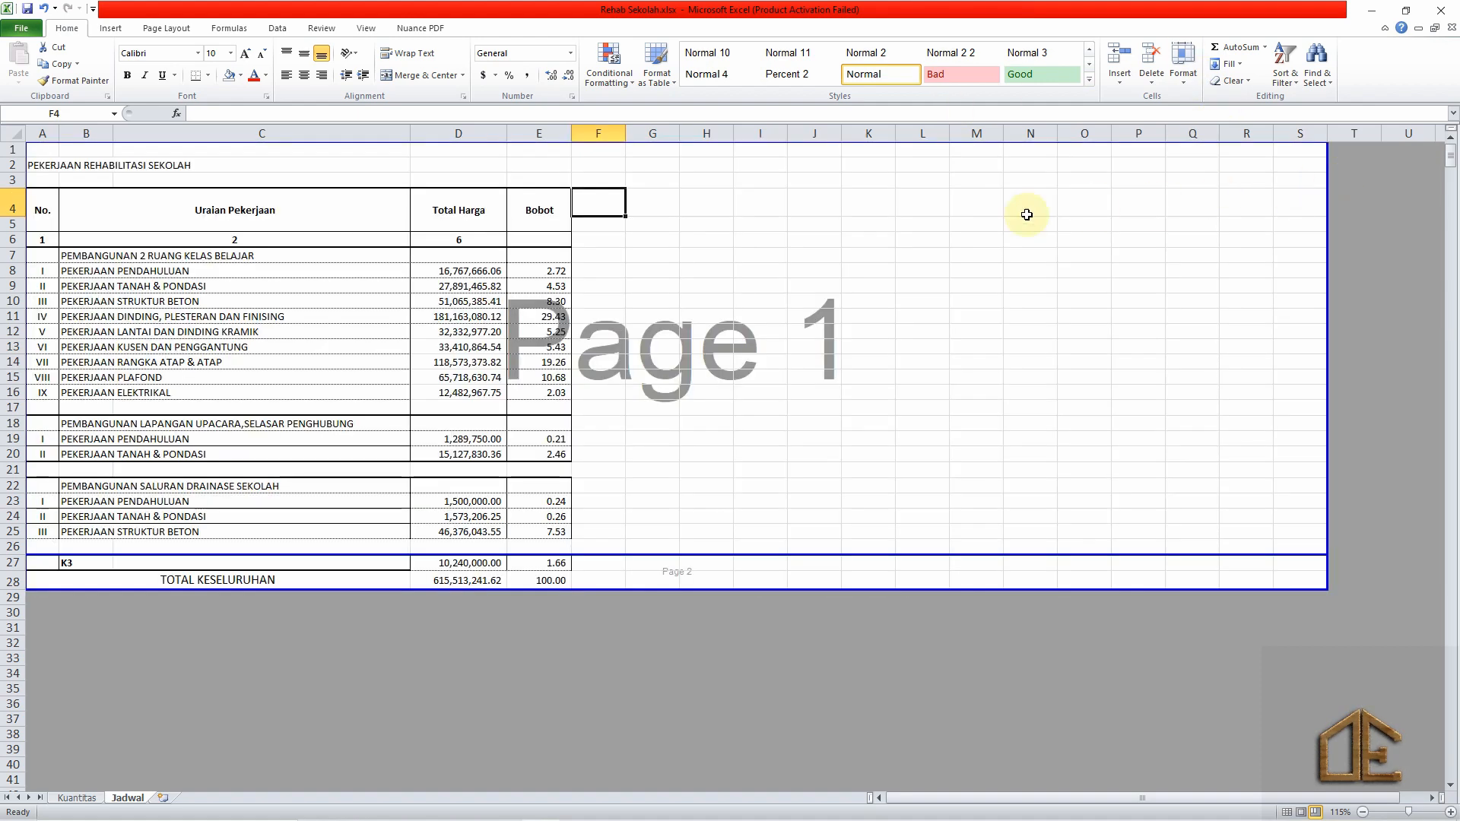
{"action": "left_click", "coordinate": [834, 250]}
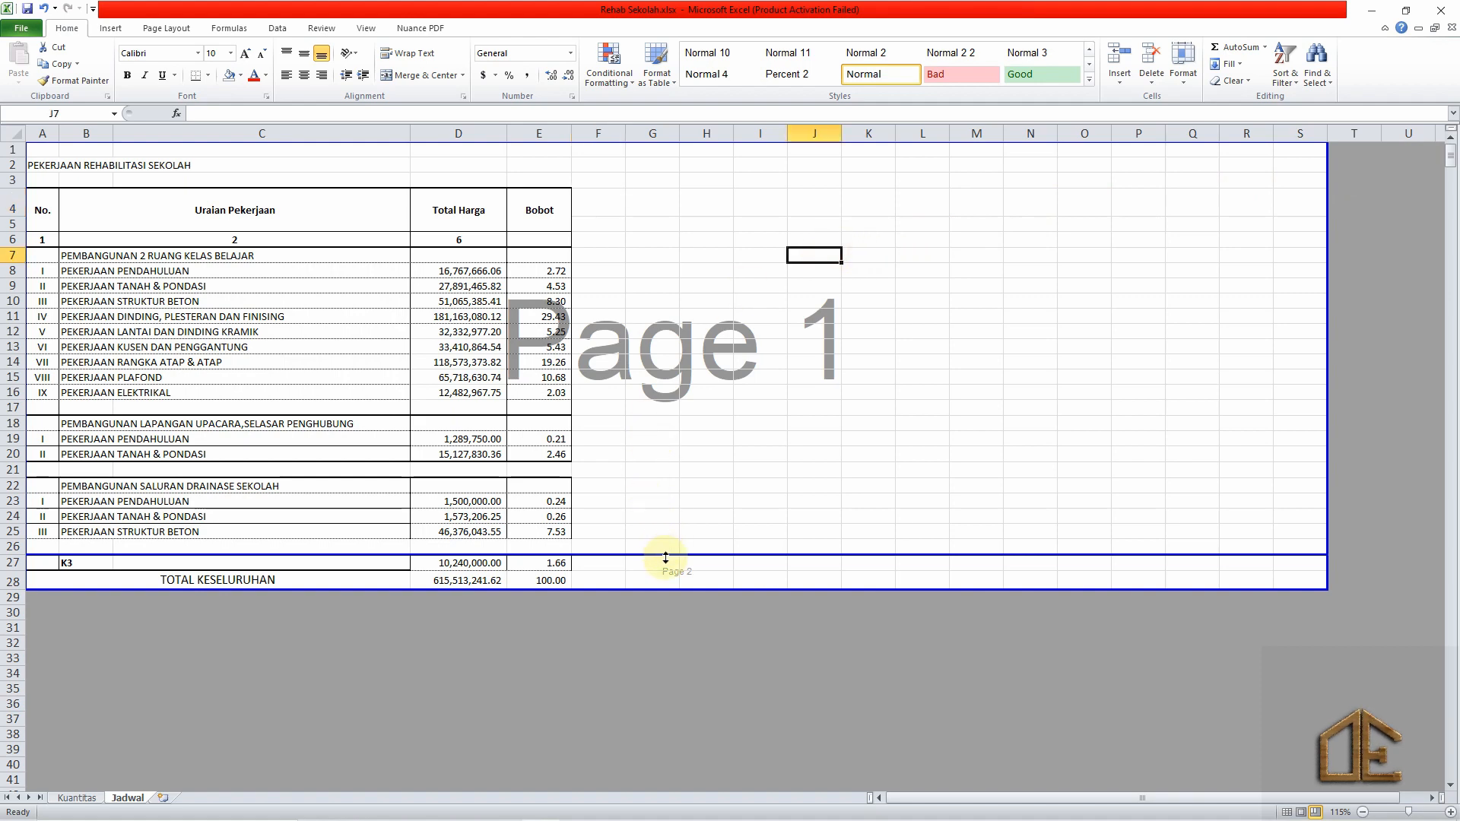
{"action": "left_click_drag", "start_coordinate": [665, 558], "coordinate": [667, 591]}
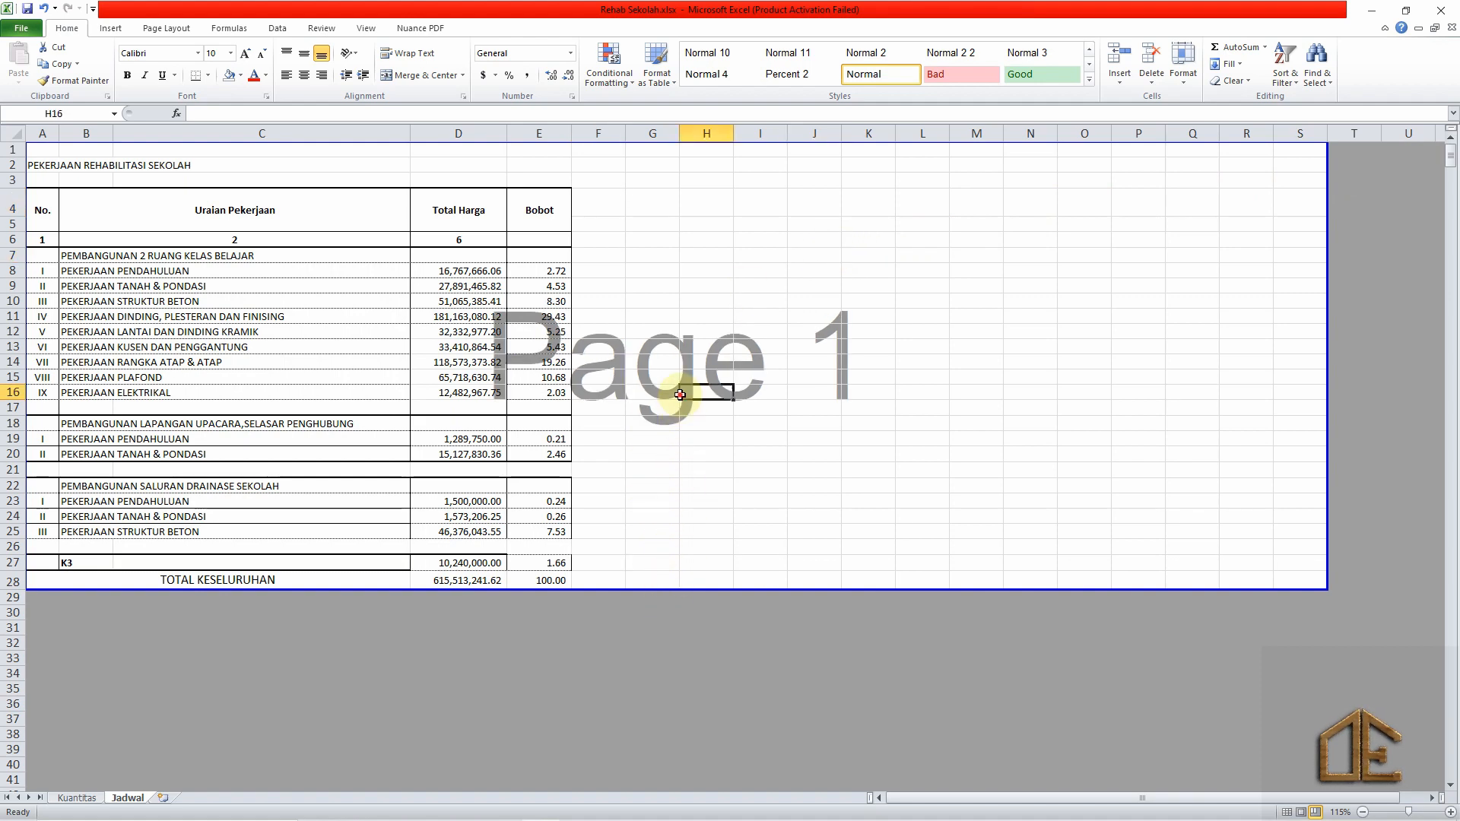
Review the work items listed under the classroom, ceremony field and drainage sections of the Jadwal sheet.
{"action": "left_click", "coordinate": [642, 267]}
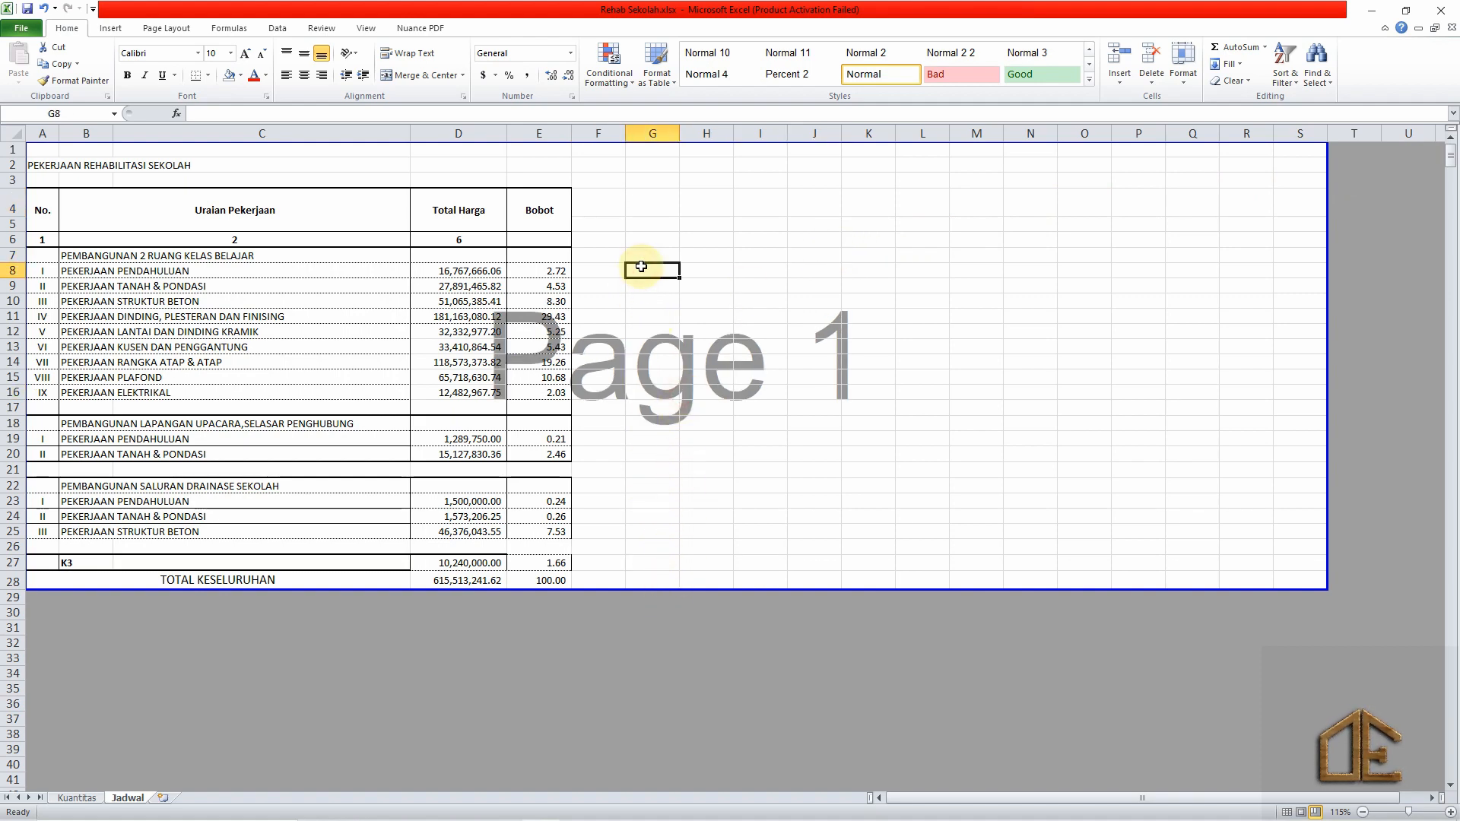
{"action": "left_click", "coordinate": [153, 257]}
{"action": "left_click", "coordinate": [154, 298]}
{"action": "left_click", "coordinate": [152, 438]}
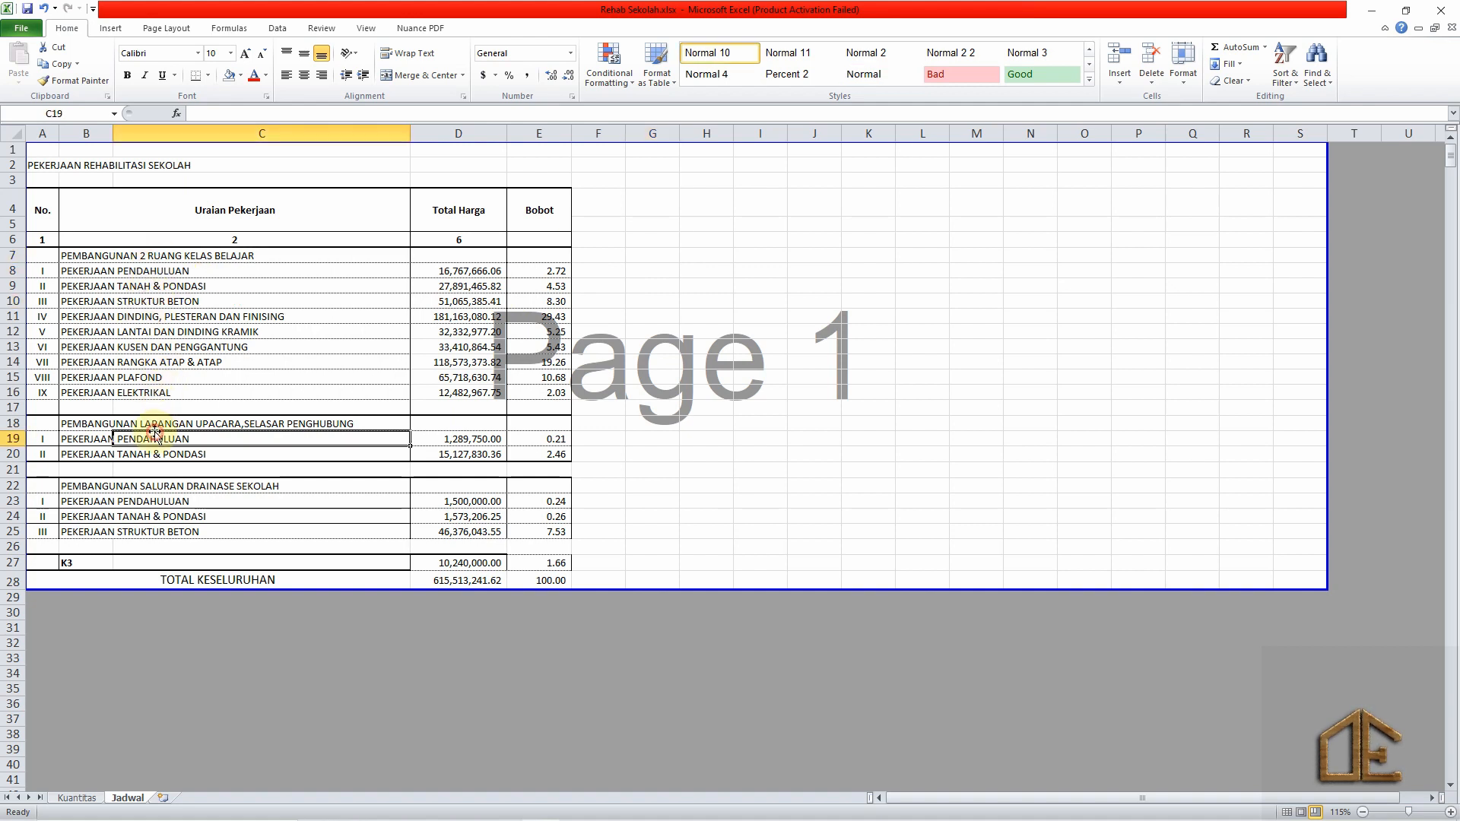
{"action": "left_click", "coordinate": [230, 315]}
{"action": "left_click", "coordinate": [243, 423]}
{"action": "left_click", "coordinate": [243, 500]}
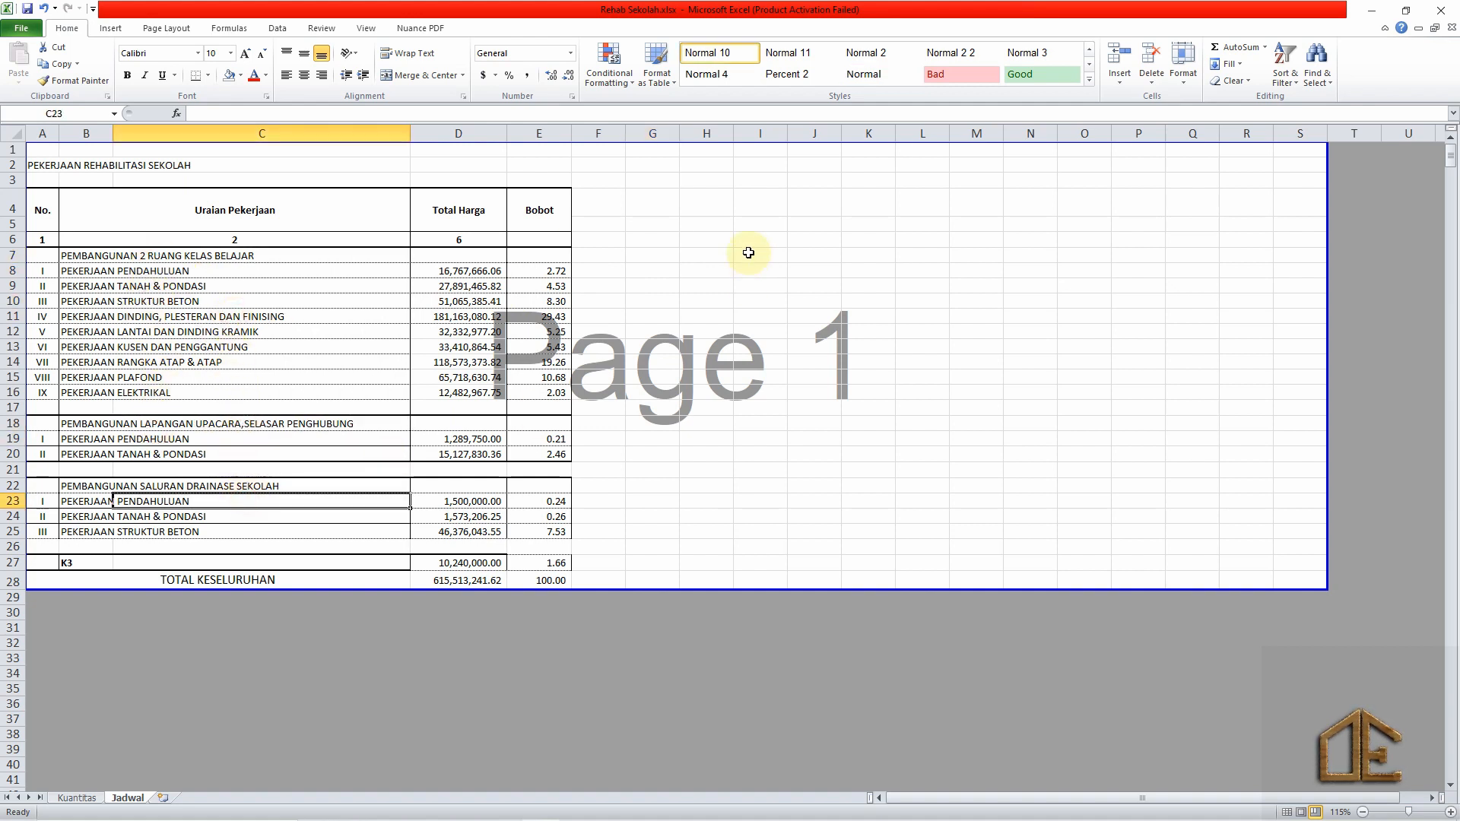
{"action": "left_click", "coordinate": [747, 255]}
Merge and centre cells F4:I4 and enter the heading BULAN 1.
{"action": "left_click", "coordinate": [601, 201]}
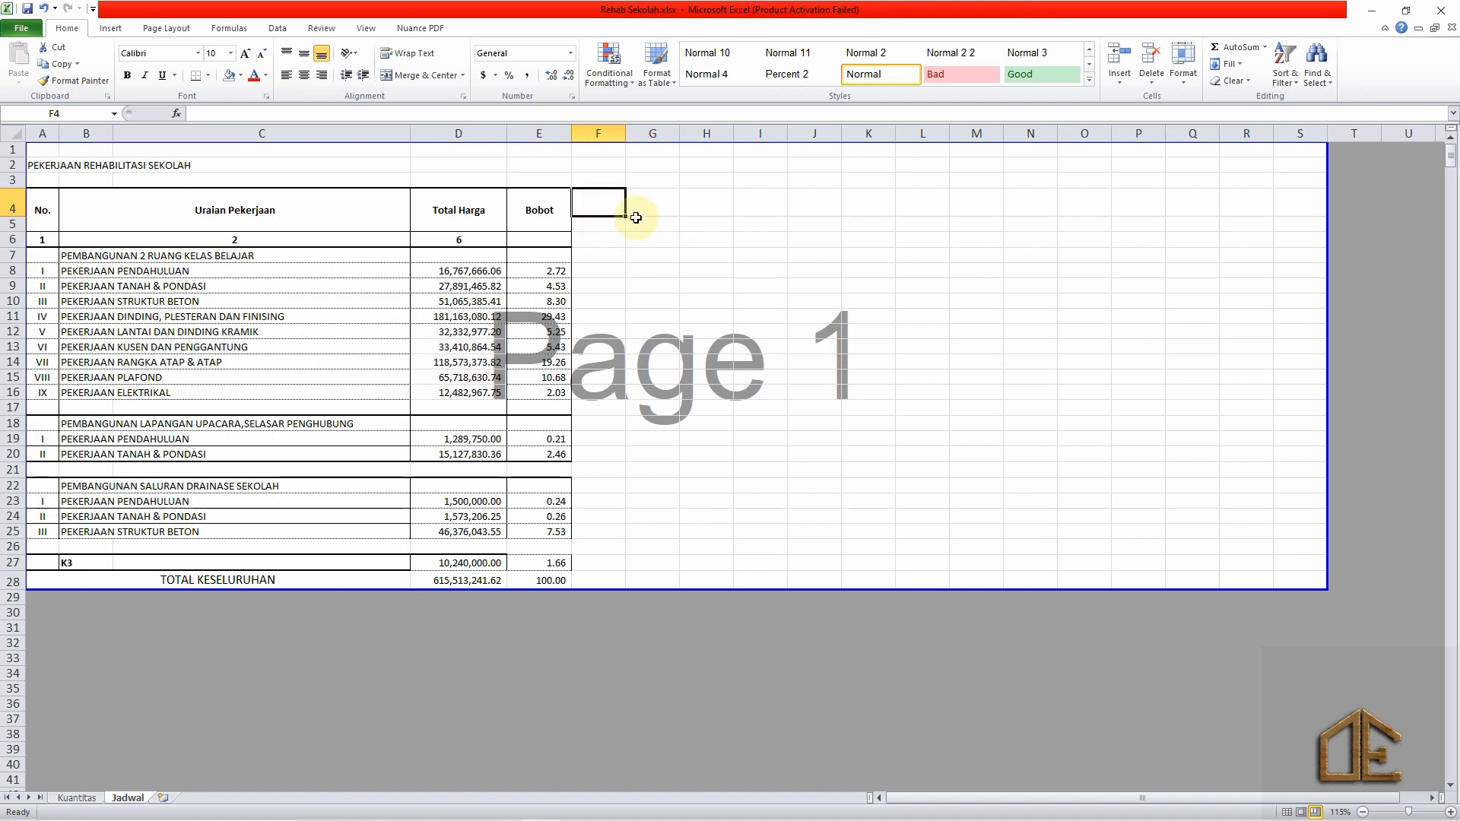
{"action": "left_click", "coordinate": [607, 224]}
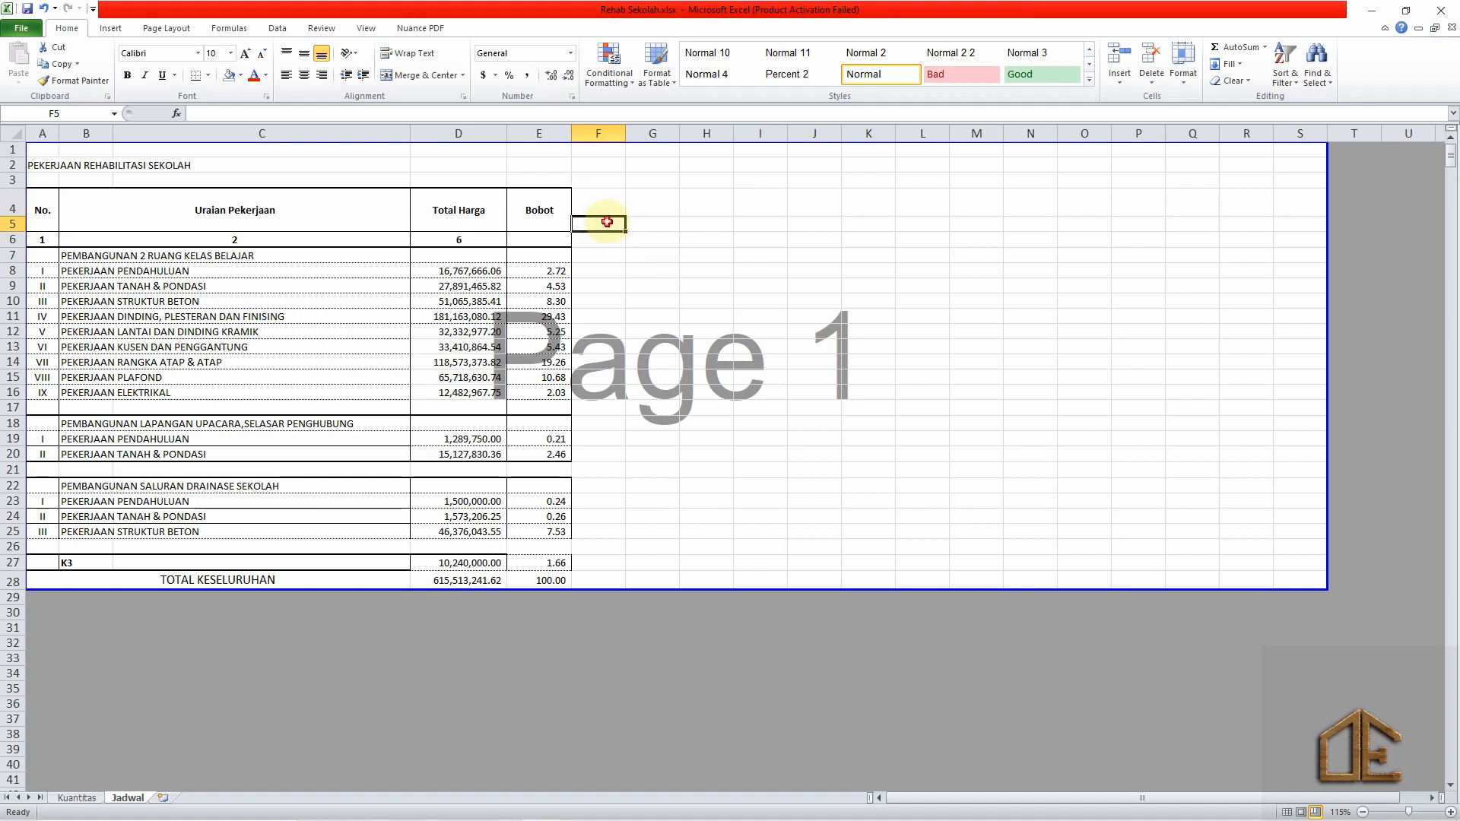
{"action": "left_click_drag", "start_coordinate": [607, 211], "coordinate": [772, 207]}
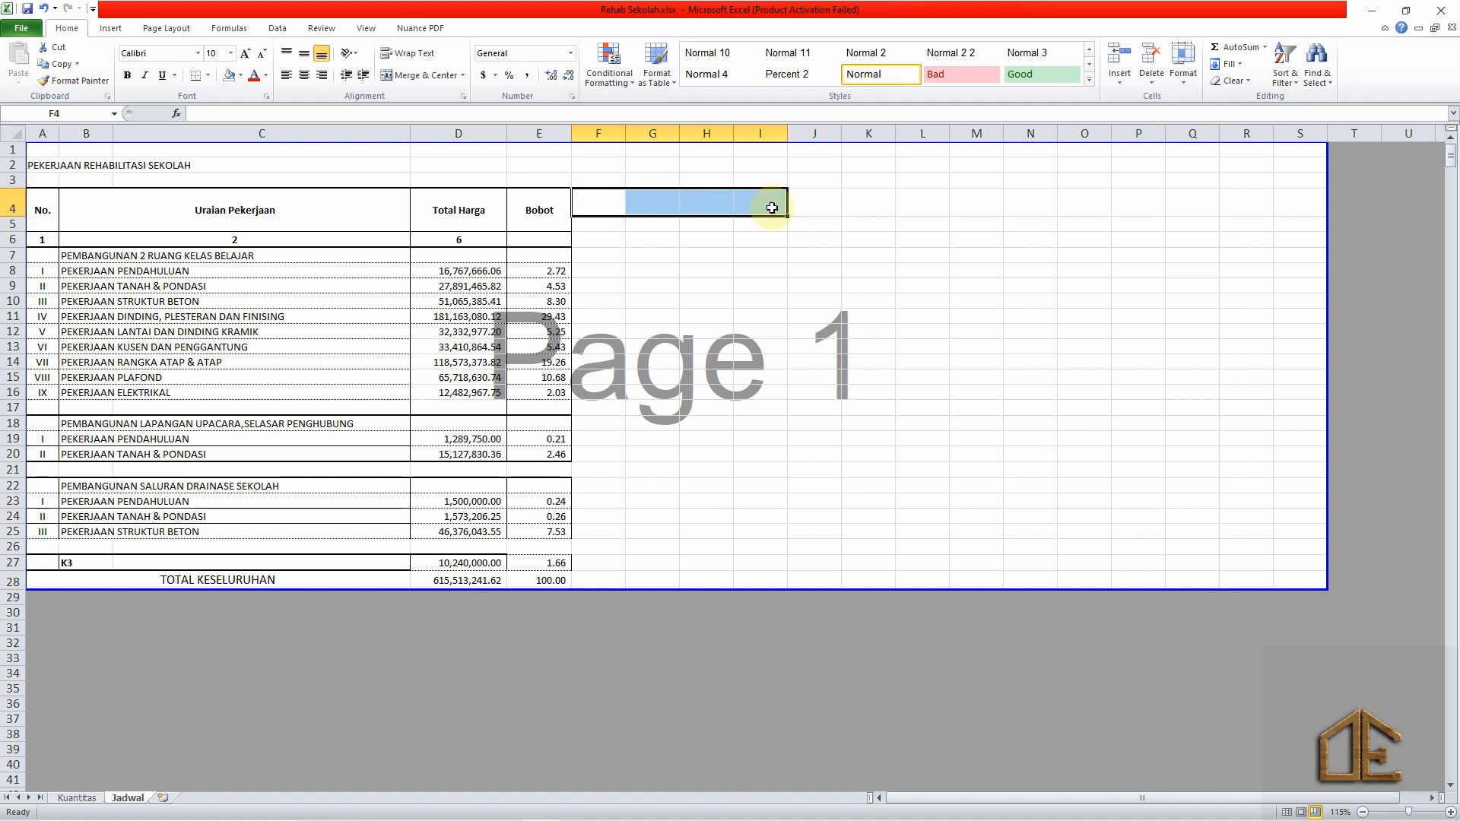
{"action": "left_click", "coordinate": [423, 75]}
{"action": "type", "text": "Bu"}
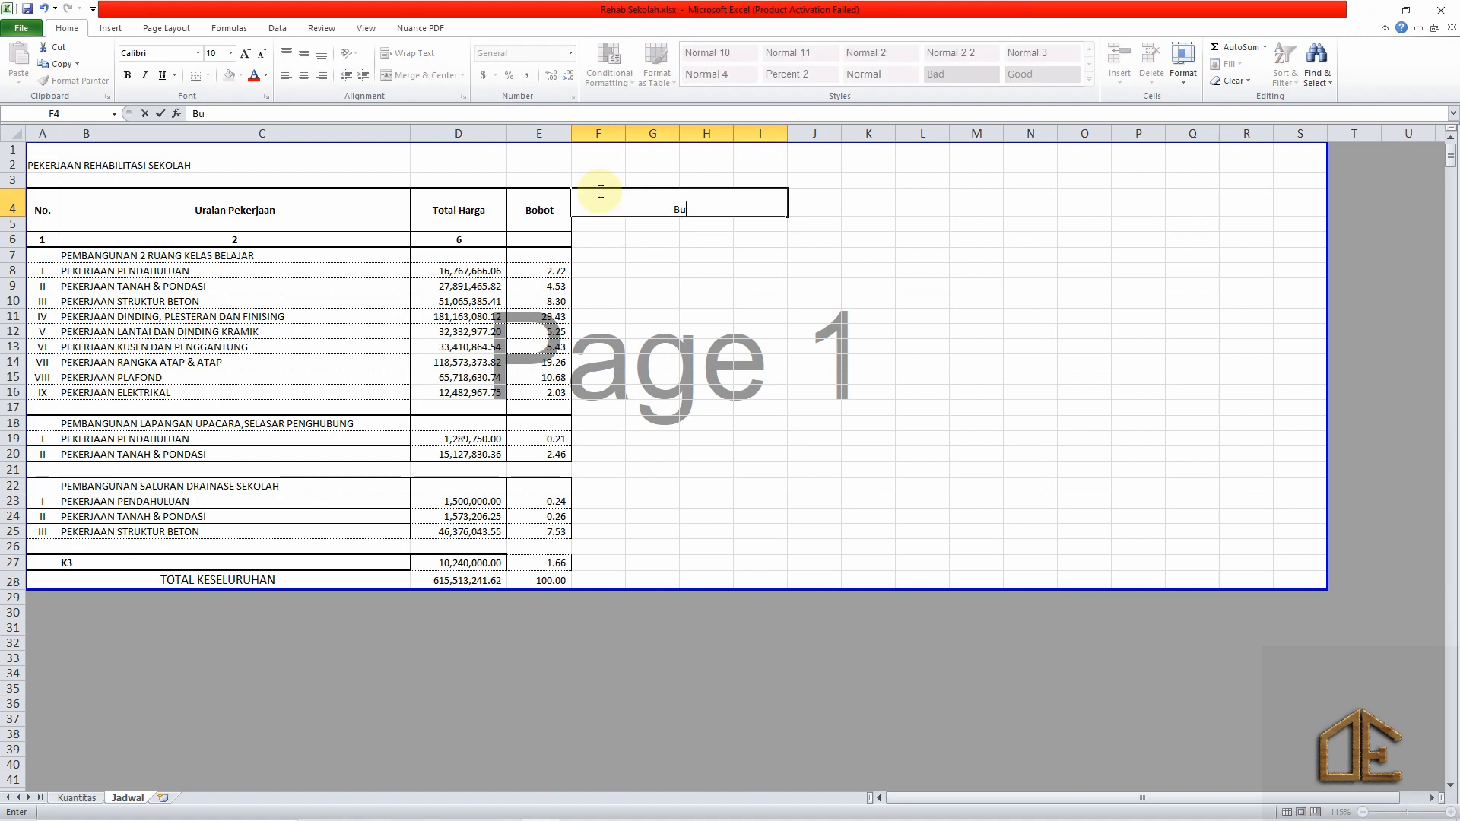
{"action": "type", "text": "lan 1"}
{"action": "key", "text": "BackSpace"}
{"action": "key", "text": "BackSpace"}
{"action": "key", "text": "BackSpace"}
{"action": "key", "text": "BackSpace"}
{"action": "key", "text": "BackSpace"}
{"action": "type", "text": "LAN 1"}
{"action": "key", "text": "Tab"}
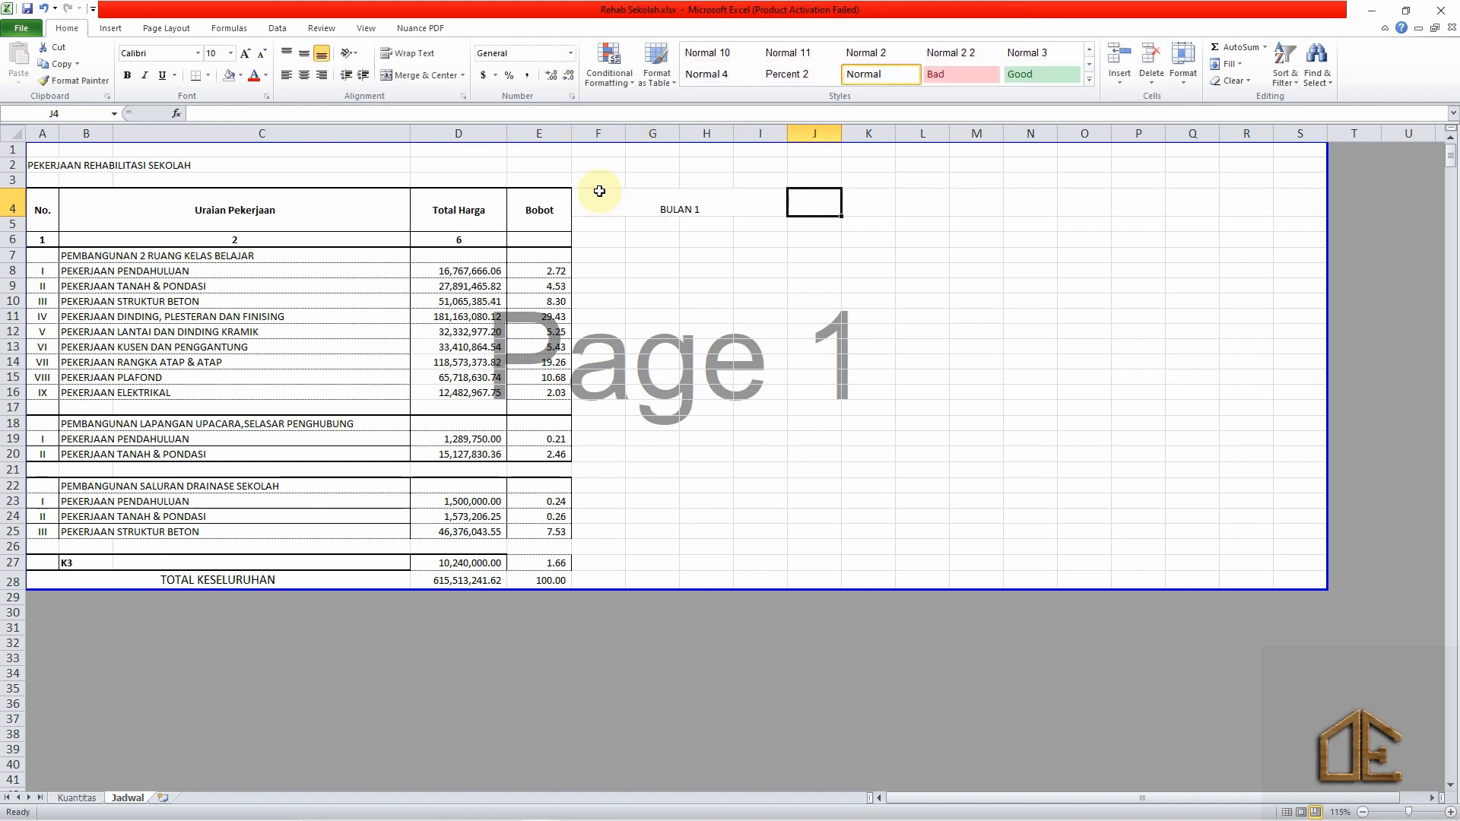
Enter the headings BULAN 2 in J4 and BULAN 3 in N4.
{"action": "type", "text": "b"}
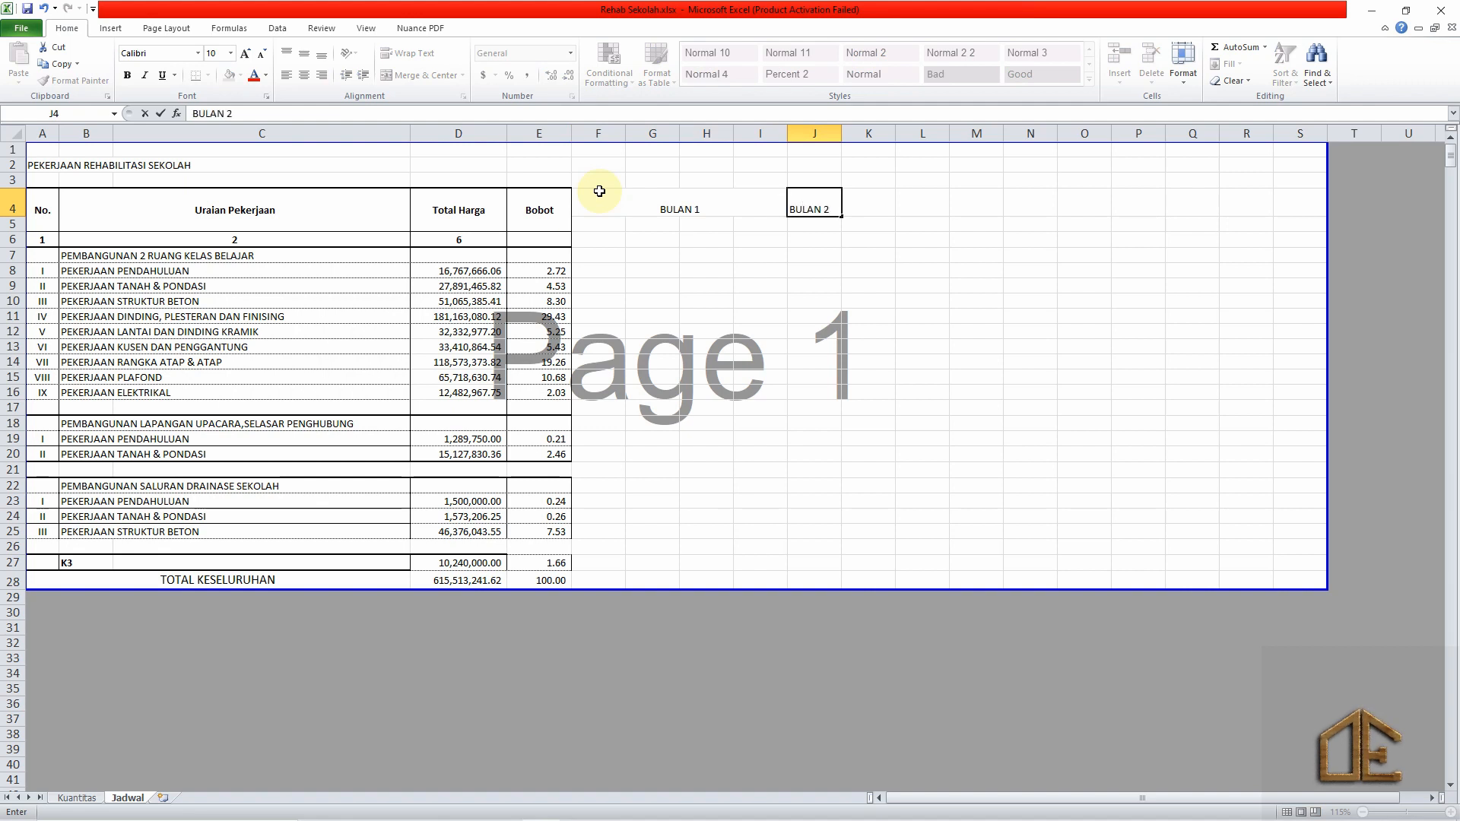
{"action": "key", "text": "Tab"}
{"action": "key", "text": "Tab"}
{"action": "key", "text": "Tab"}
{"action": "key", "text": "Tab"}
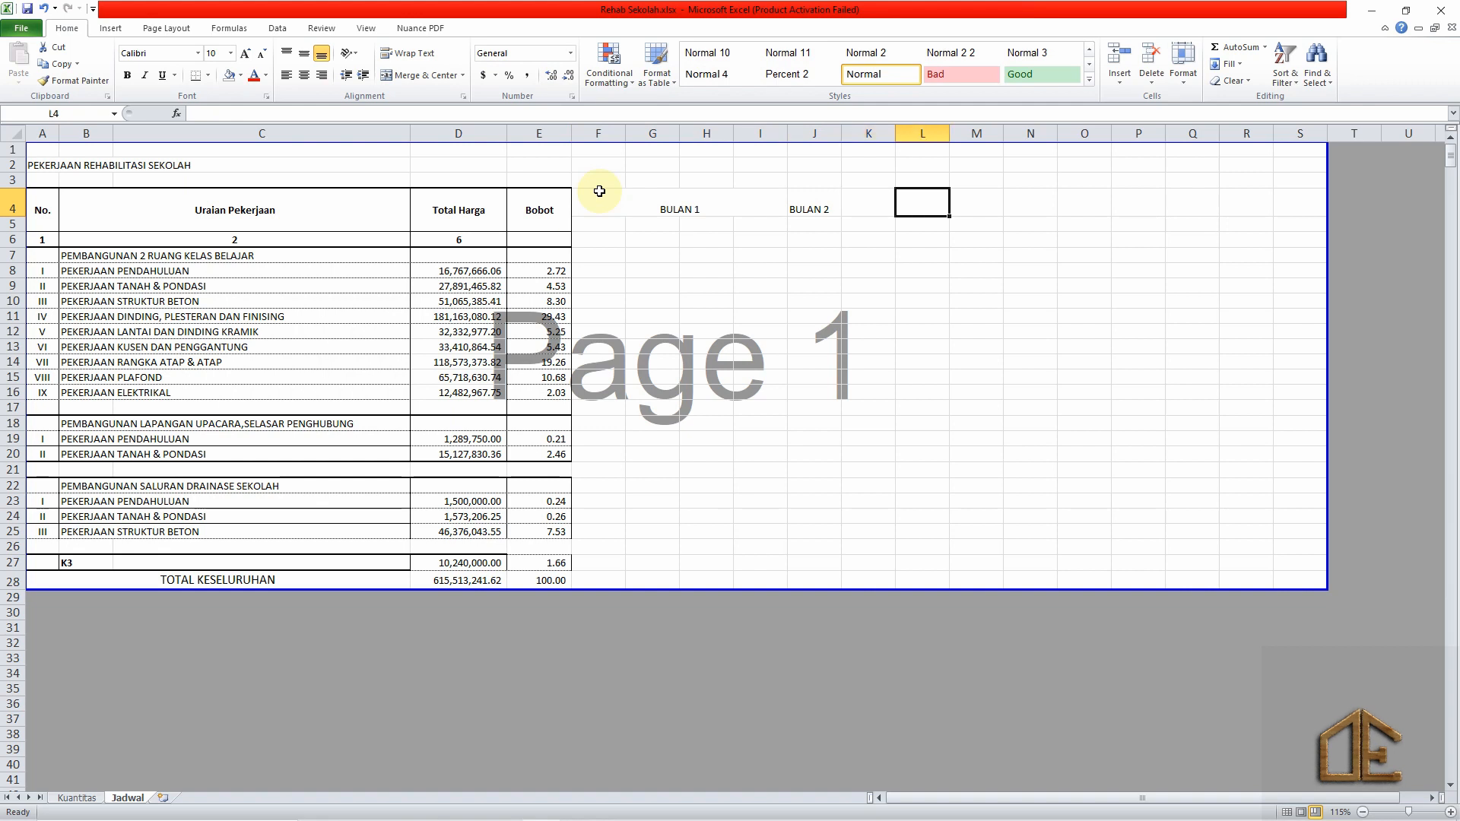
{"action": "type", "text": "B"}
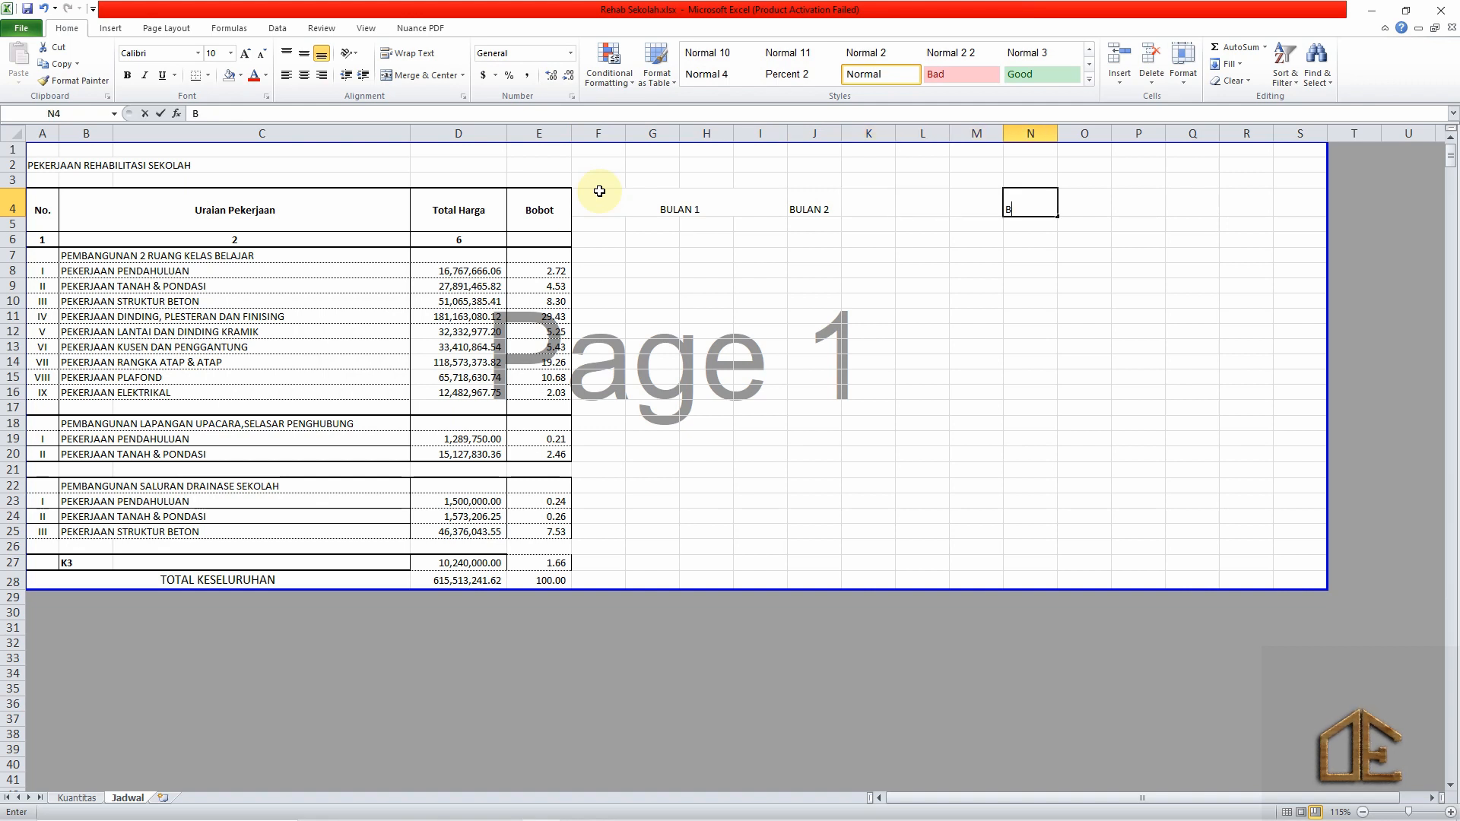
{"action": "type", "text": "ULAN "}
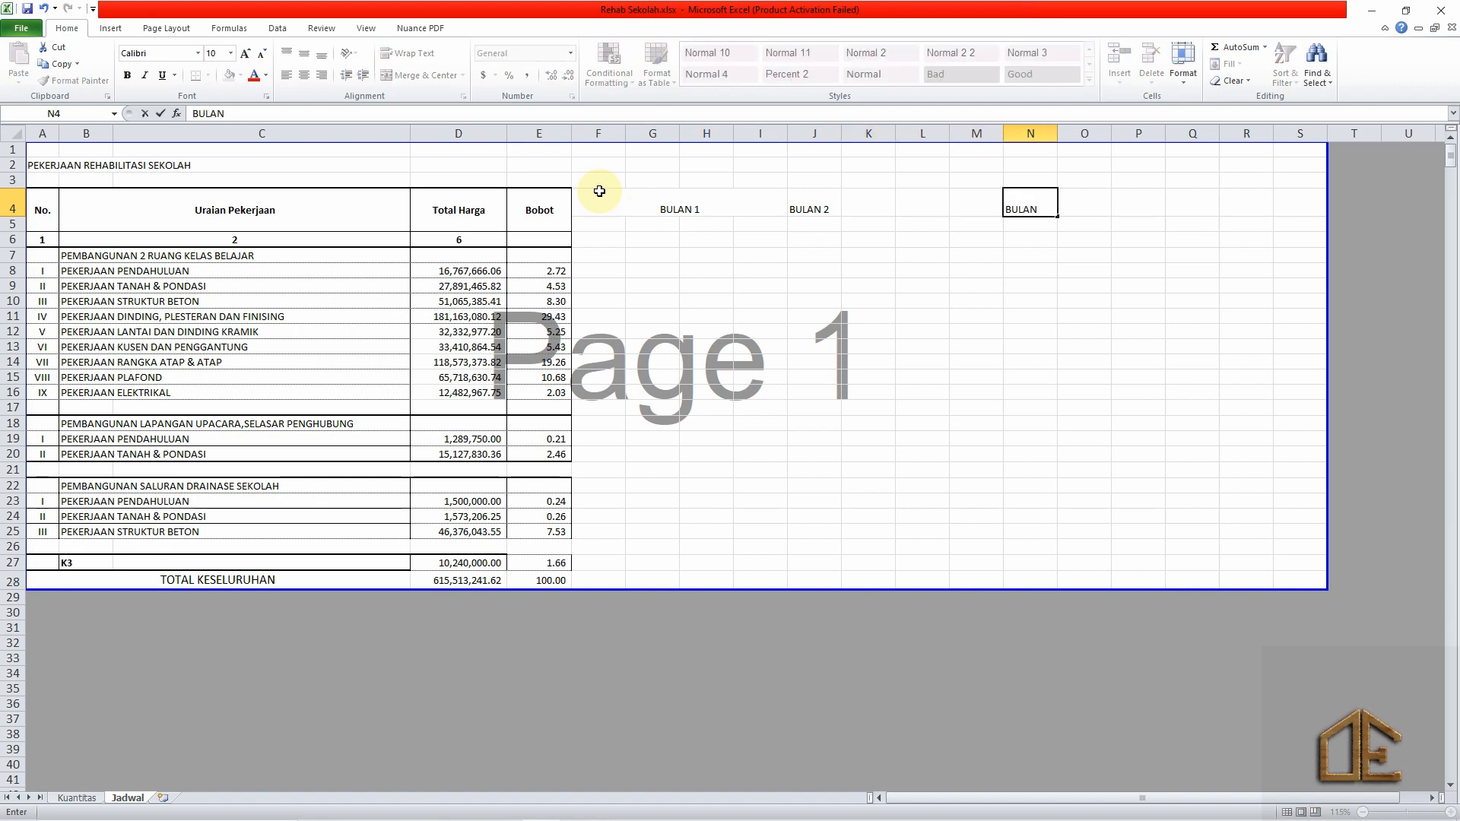
{"action": "type", "text": "3"}
Enter the week labels M 1 and M 2 in F5:G5 and fill the series across to M 12 in Q5.
{"action": "left_click", "coordinate": [600, 192]}
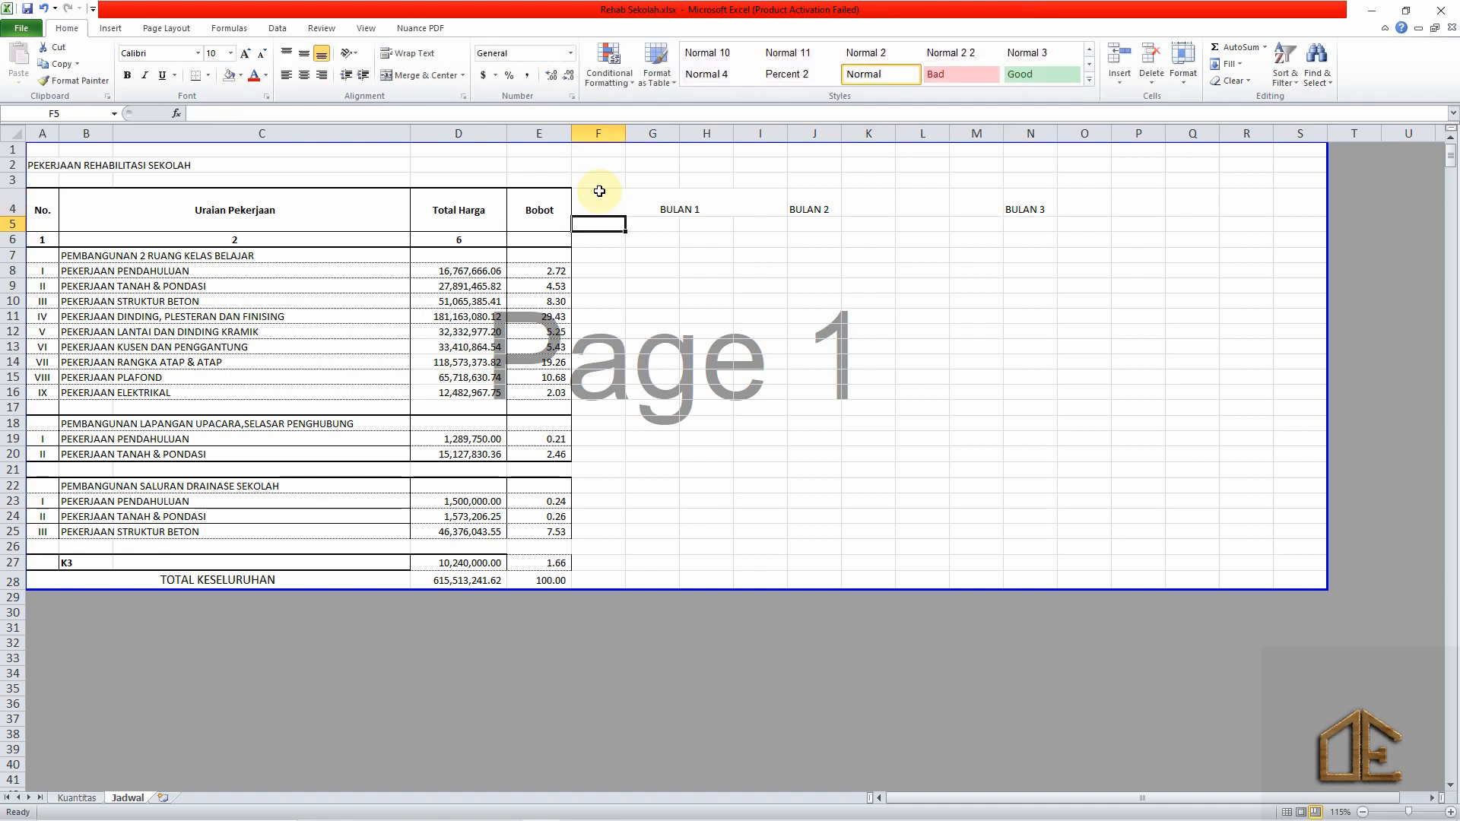
{"action": "type", "text": "M1"}
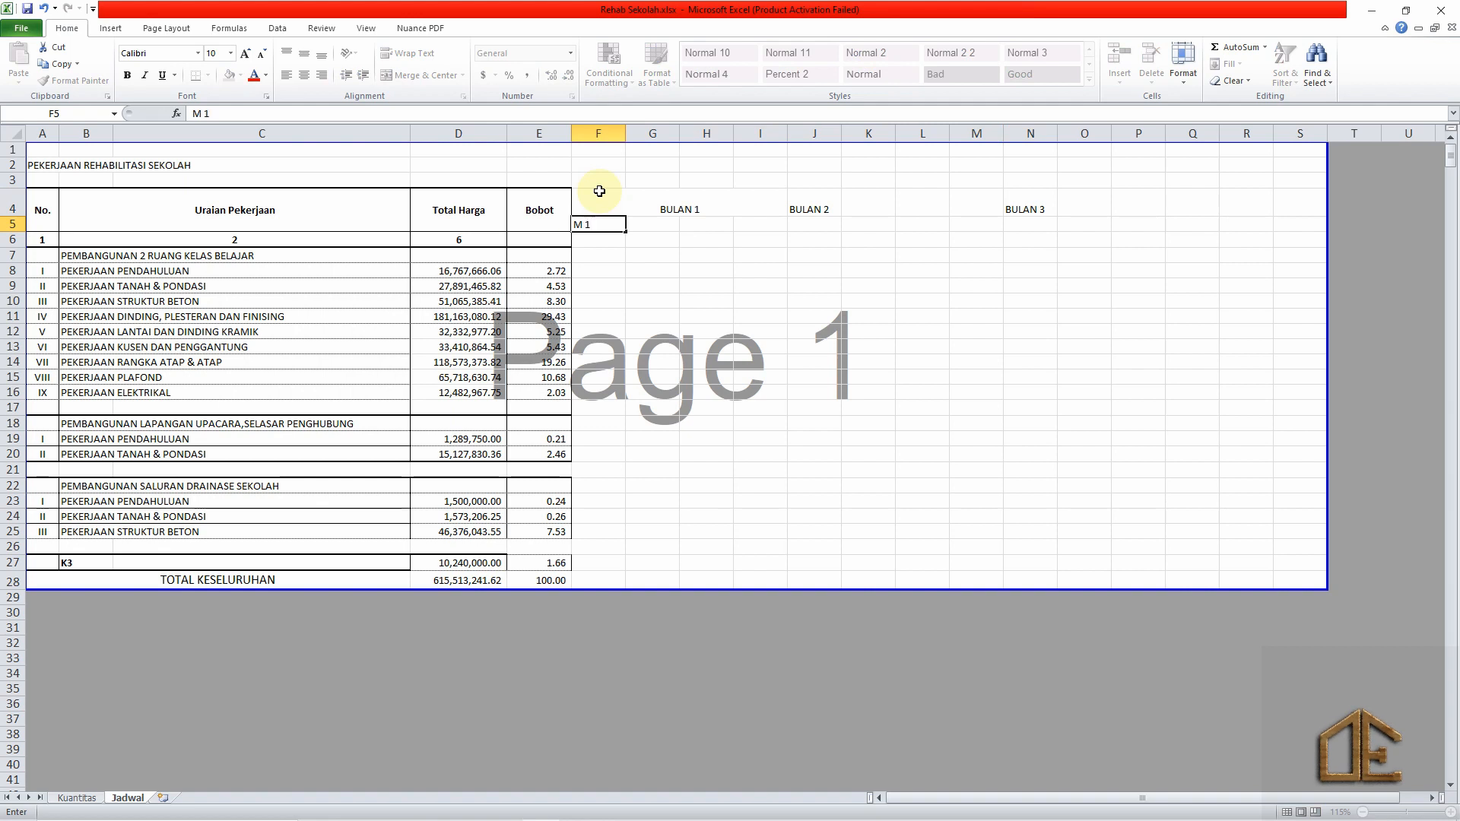
{"action": "key", "text": "Tab"}
{"action": "type", "text": "M"}
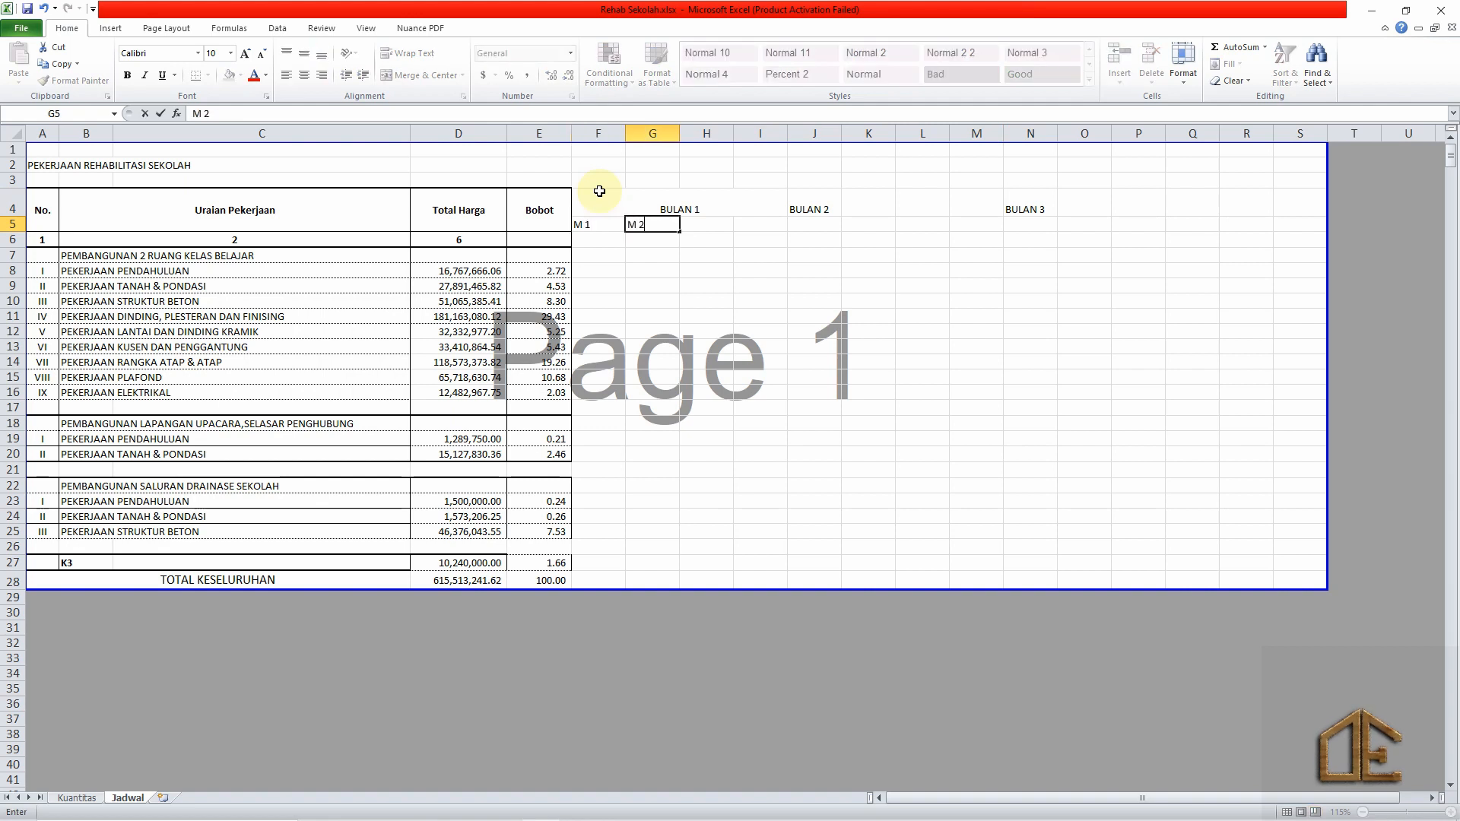
{"action": "key", "text": "Return"}
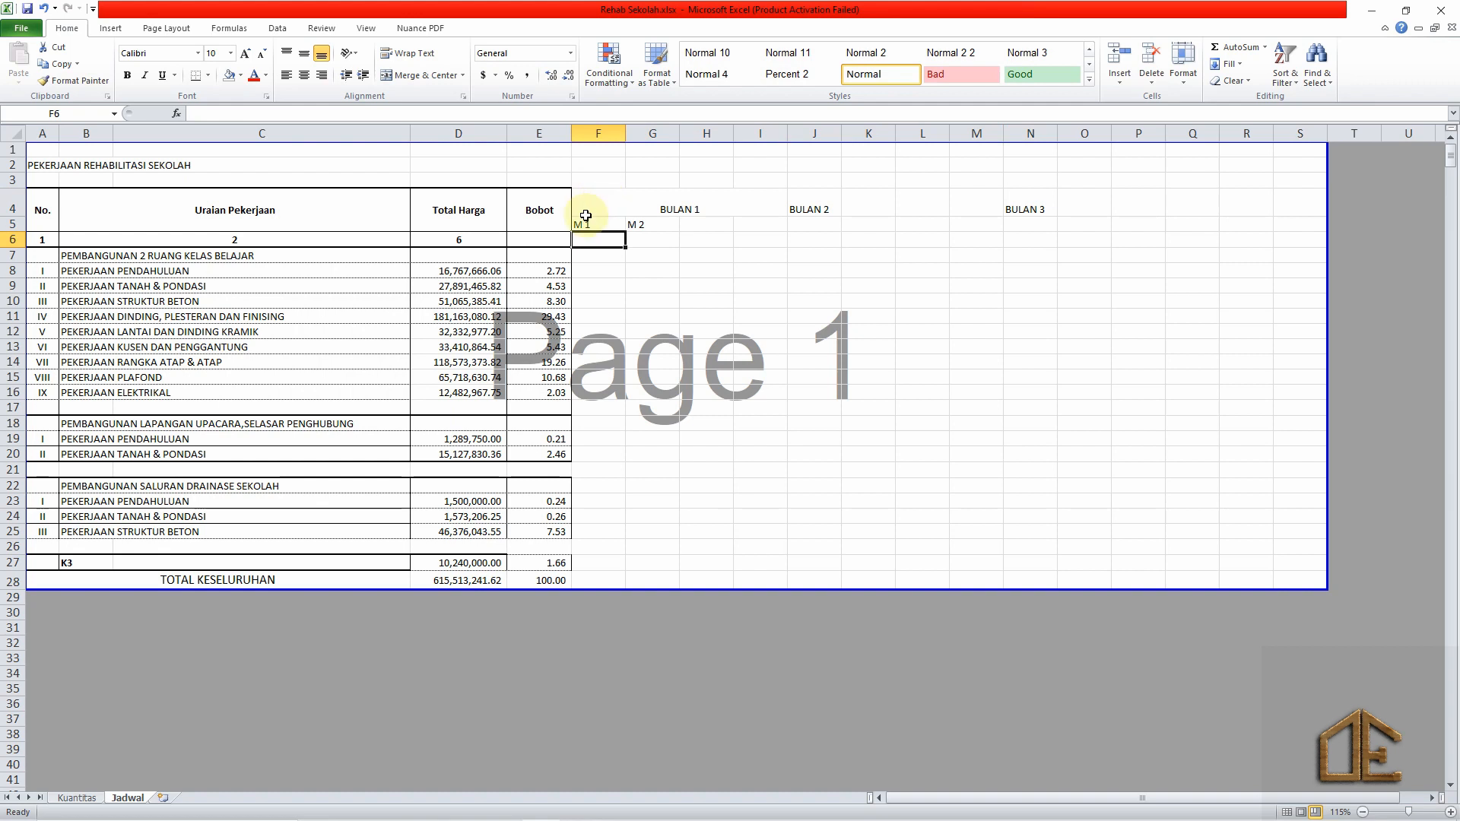
{"action": "left_click_drag", "start_coordinate": [590, 222], "coordinate": [1204, 230]}
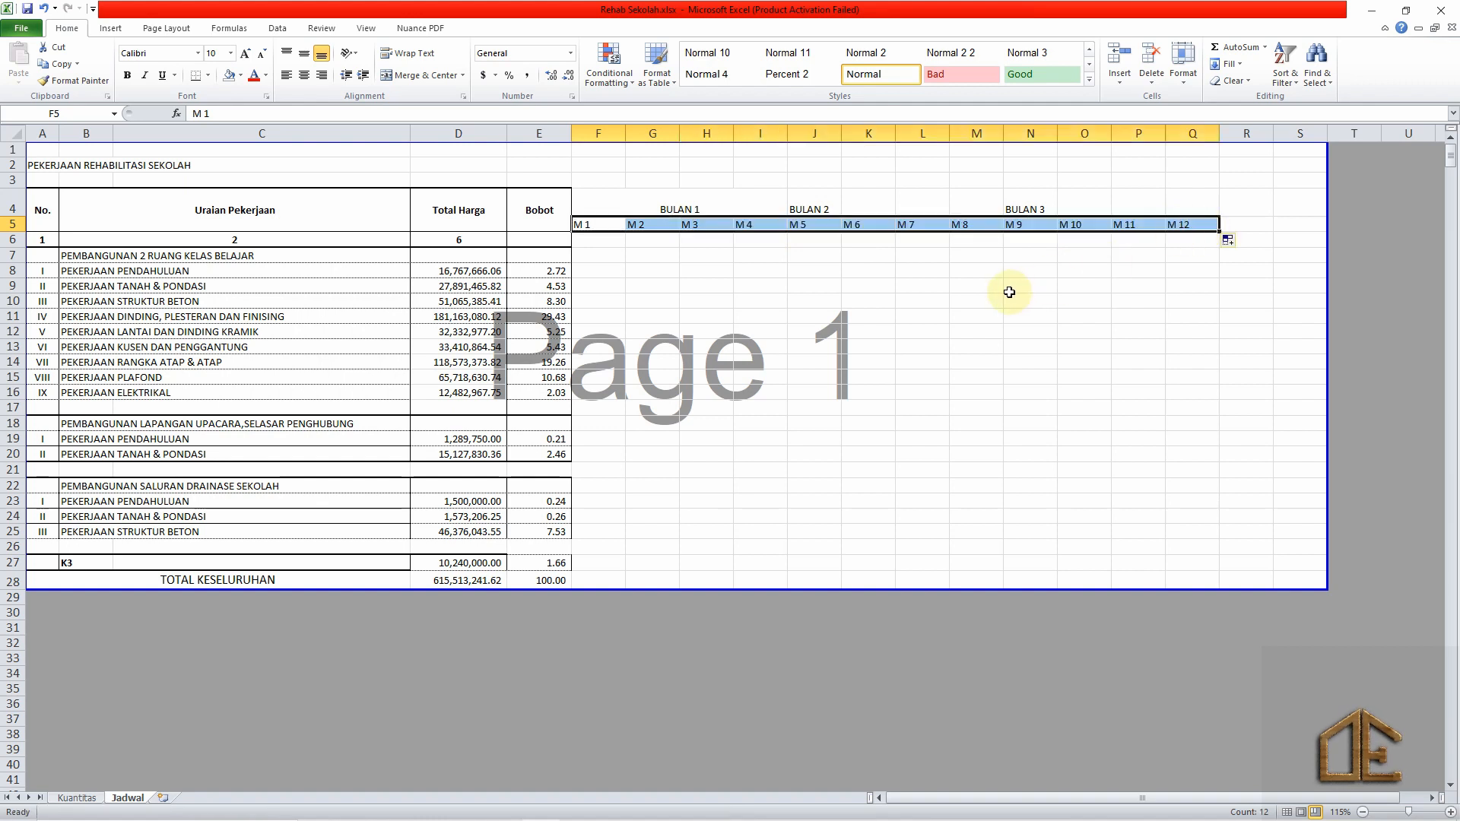
{"action": "left_click", "coordinate": [956, 295]}
Merge and centre the BULAN 2 heading over J4:M4 and the BULAN 3 heading over N4:Q4.
{"action": "left_click_drag", "start_coordinate": [825, 208], "coordinate": [1187, 205]}
{"action": "left_click", "coordinate": [431, 76]}
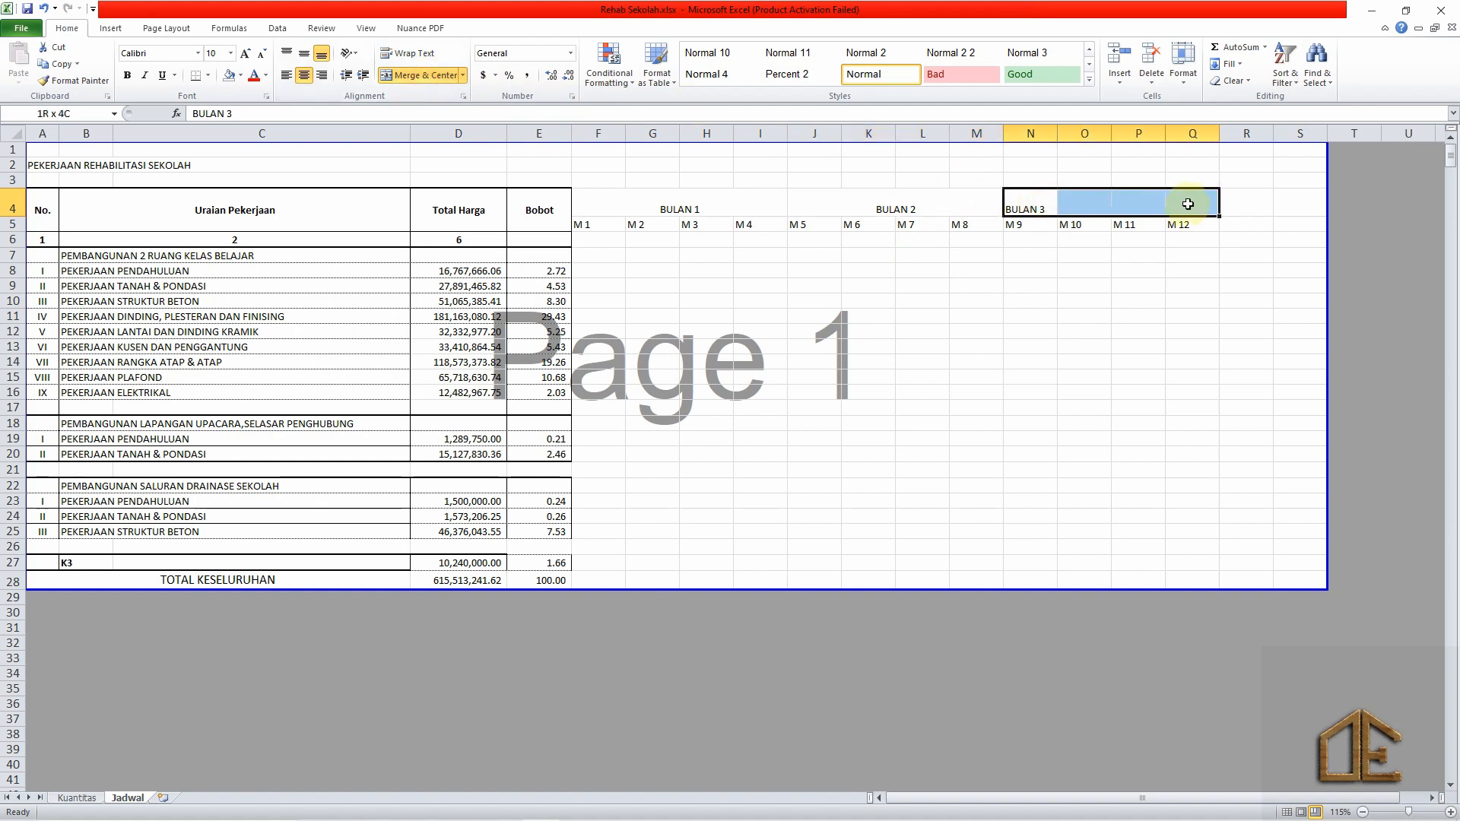
{"action": "left_click", "coordinate": [427, 76]}
{"action": "left_click", "coordinate": [706, 332]}
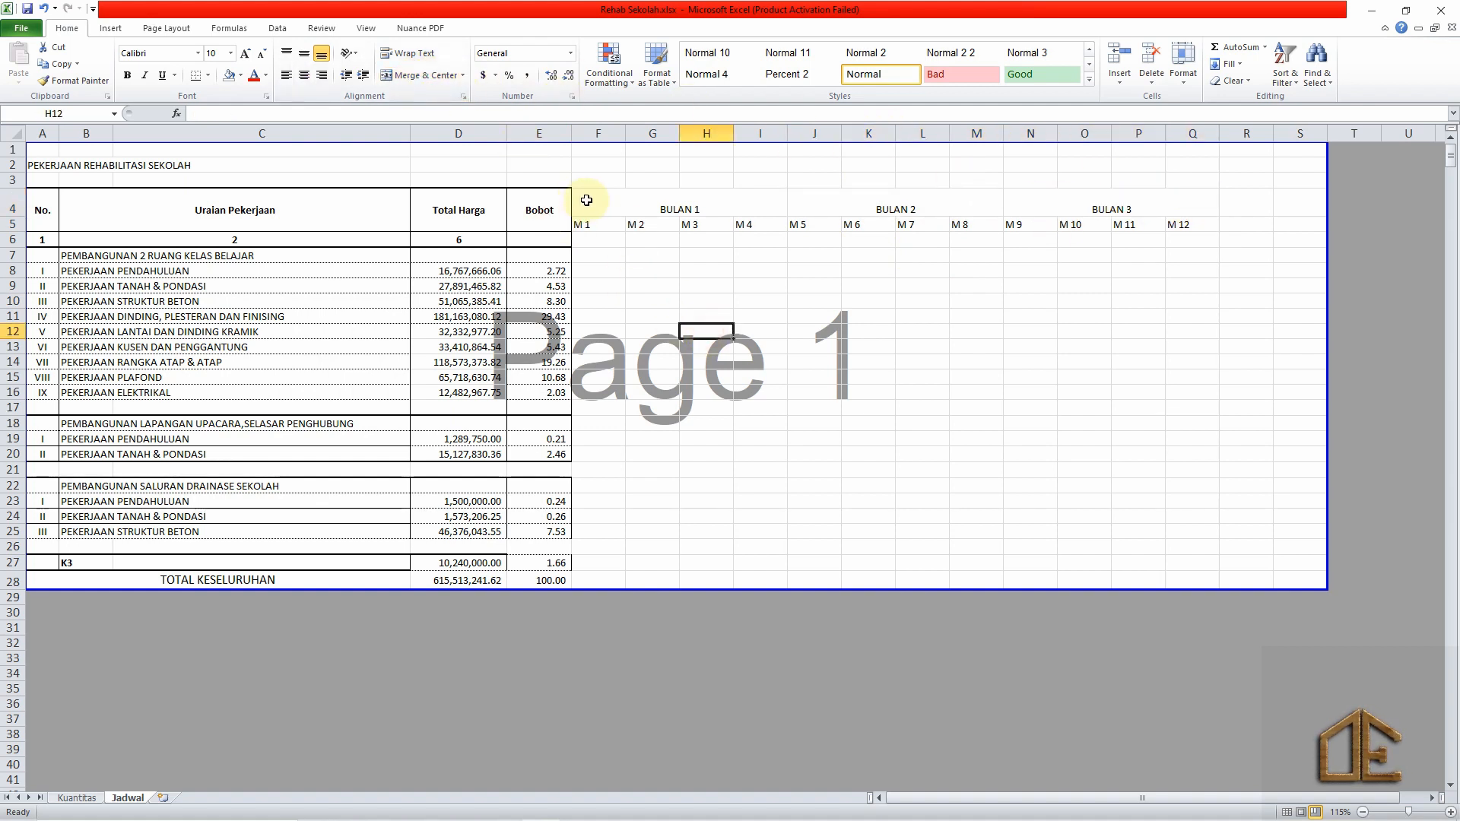
Apply borders to the table range A4:Q27 with a medium solid outline and thin horizontal and vertical lines inside.
{"action": "left_click", "coordinate": [41, 214]}
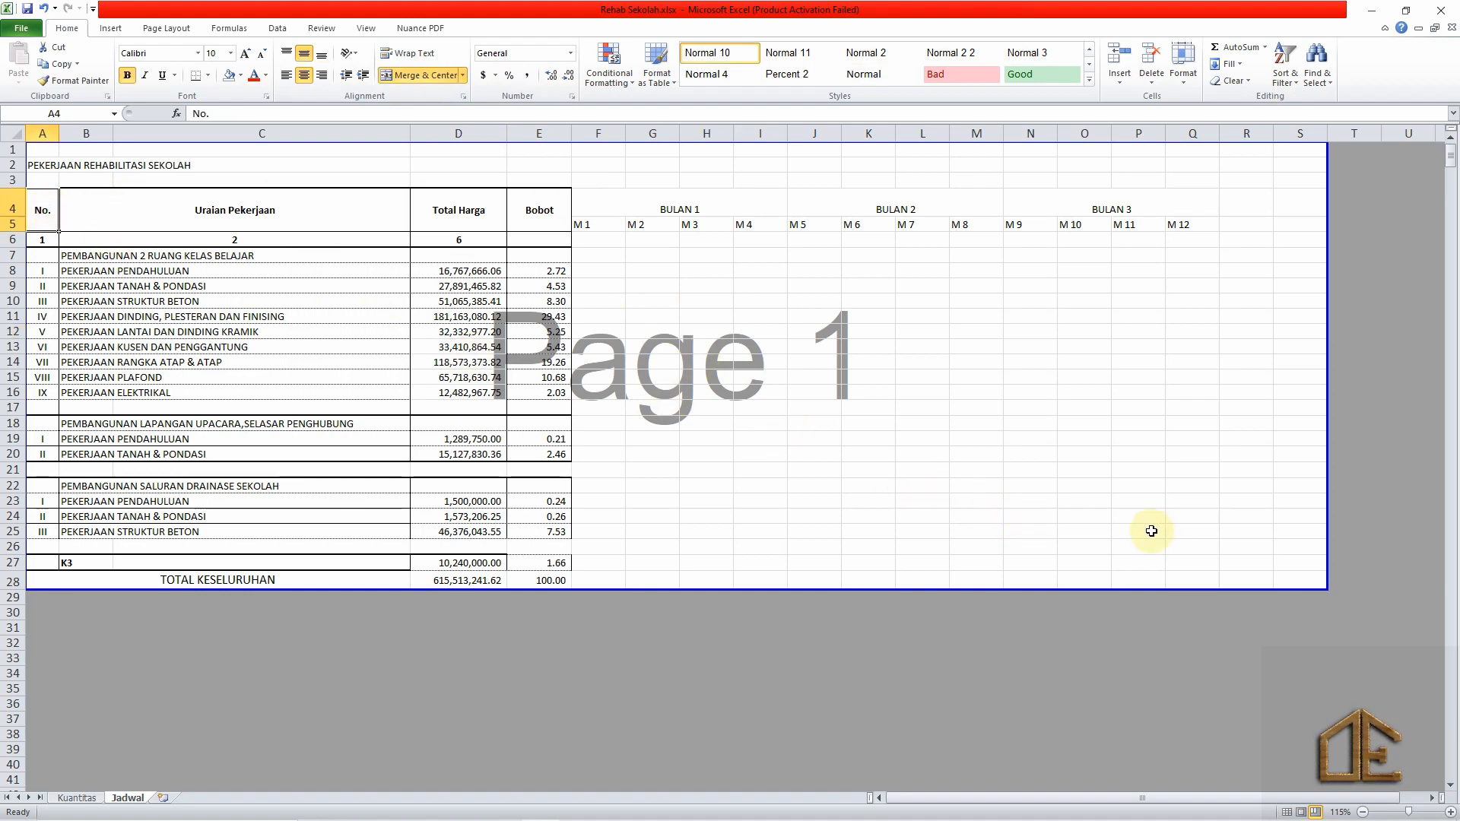
{"action": "left_click", "coordinate": [1206, 567], "text": "shift"}
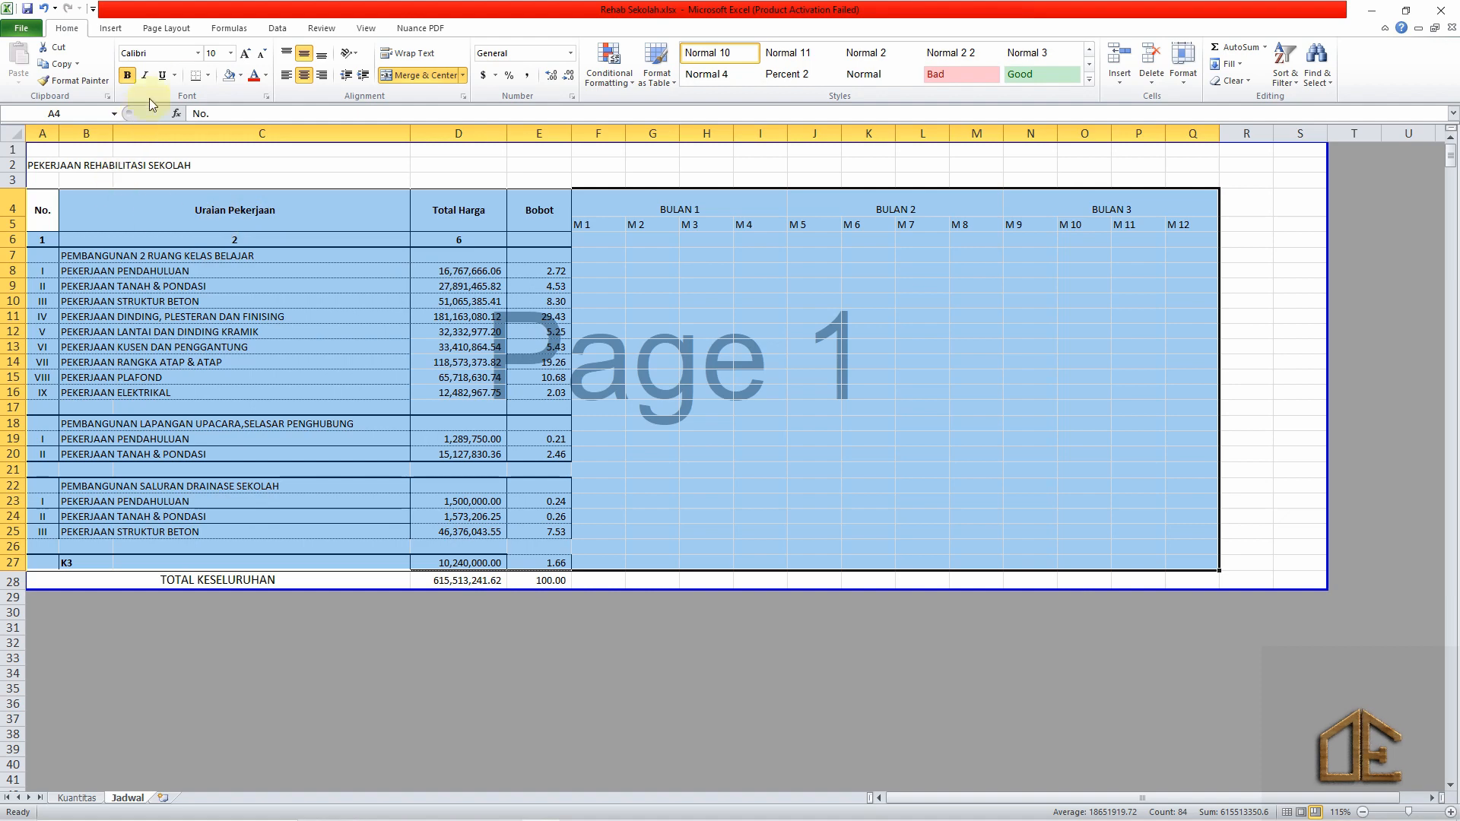
{"action": "left_click", "coordinate": [208, 76]}
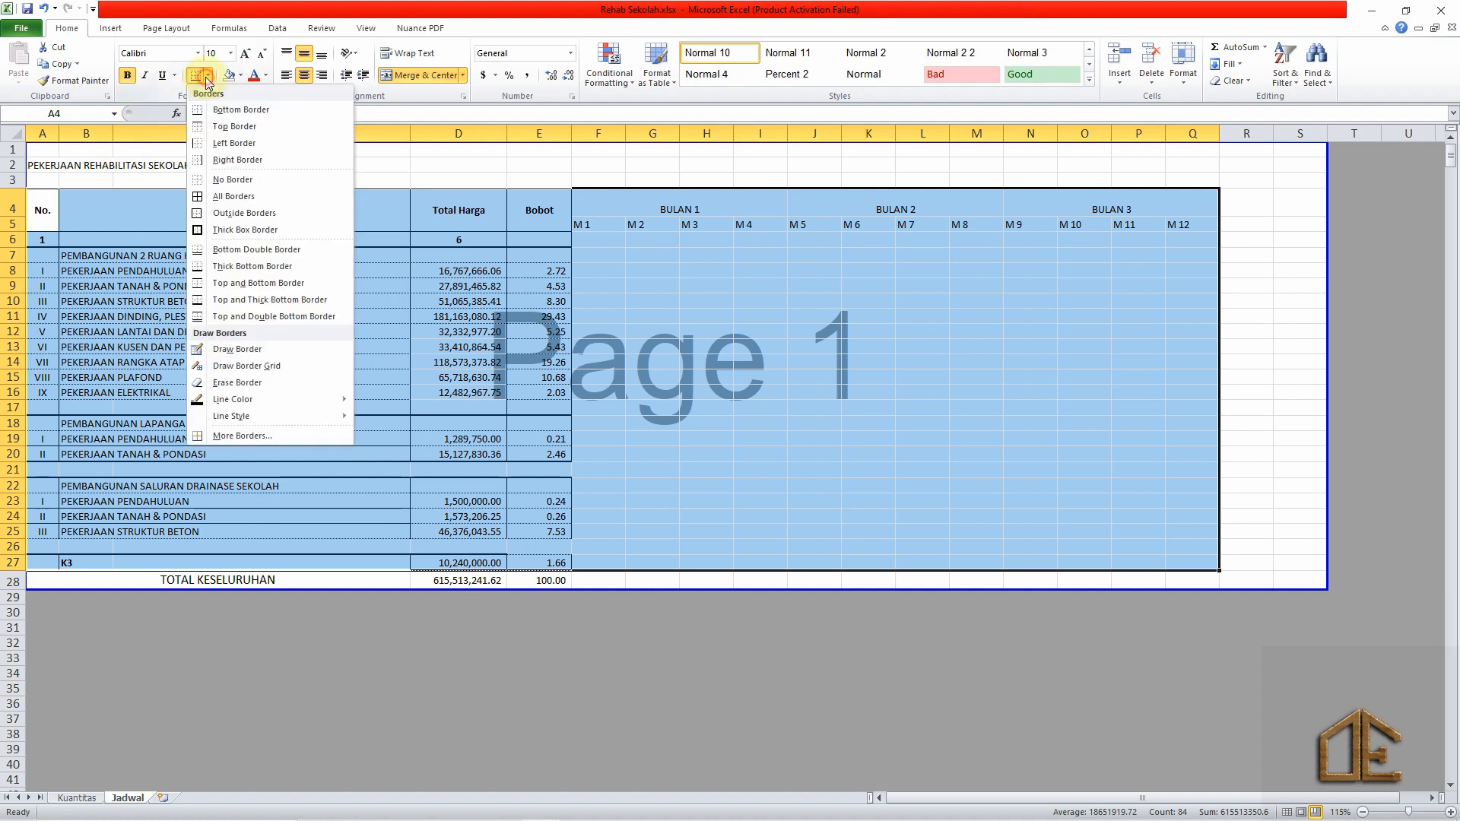
{"action": "left_click", "coordinate": [220, 436]}
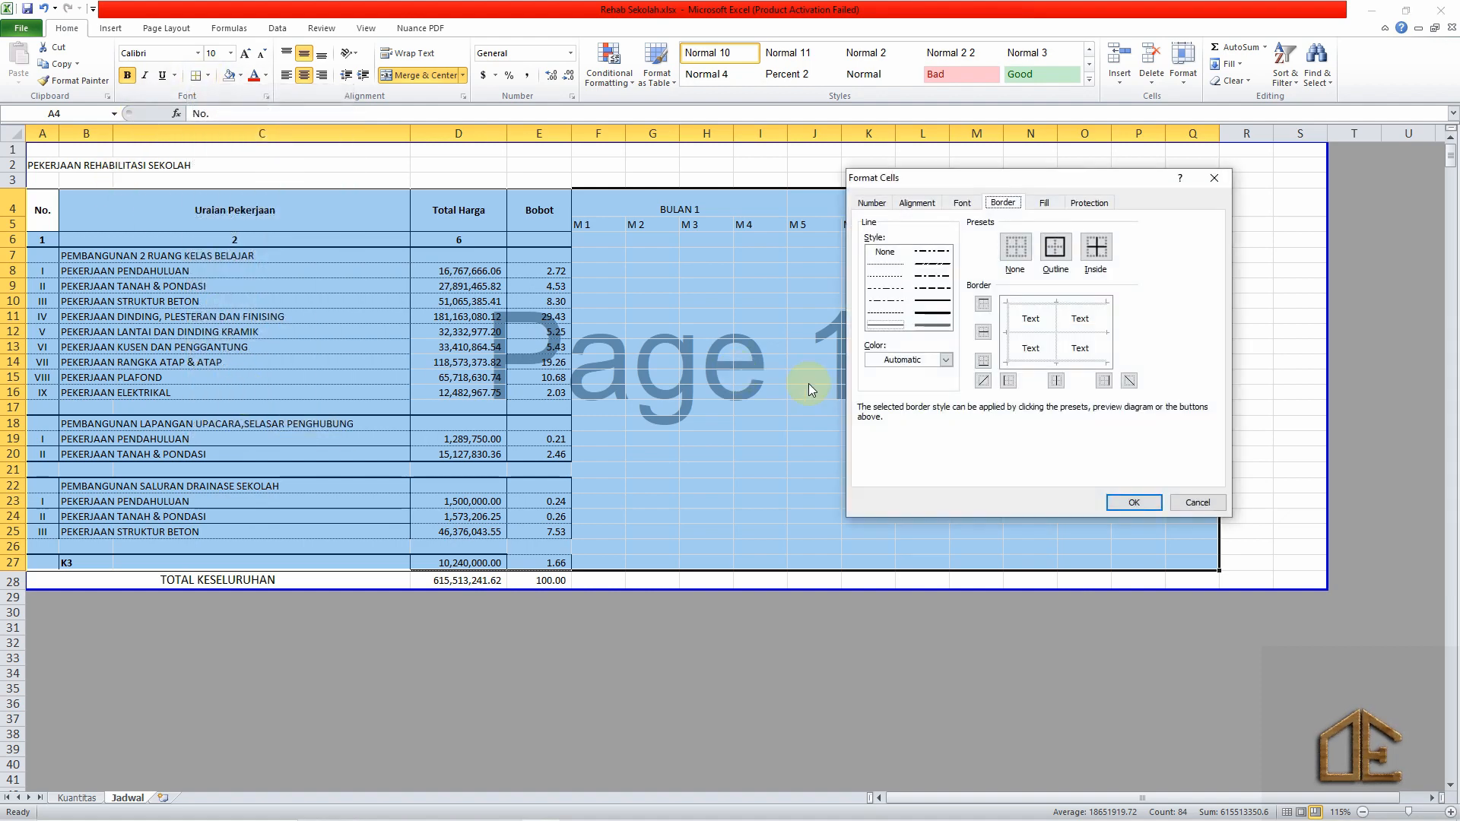
{"action": "left_click", "coordinate": [924, 302]}
{"action": "left_click", "coordinate": [1055, 246]}
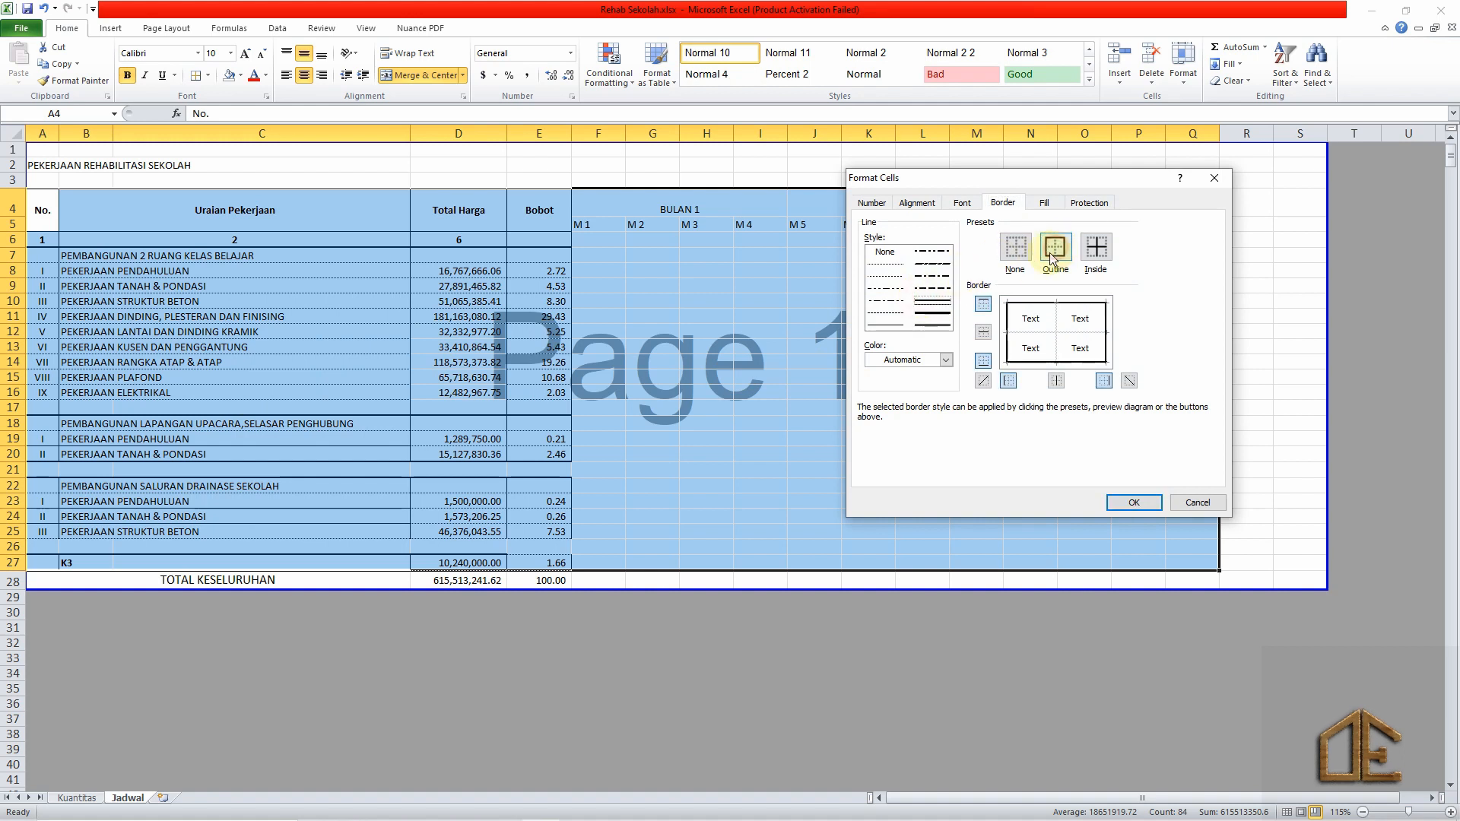
{"action": "left_click", "coordinate": [984, 332]}
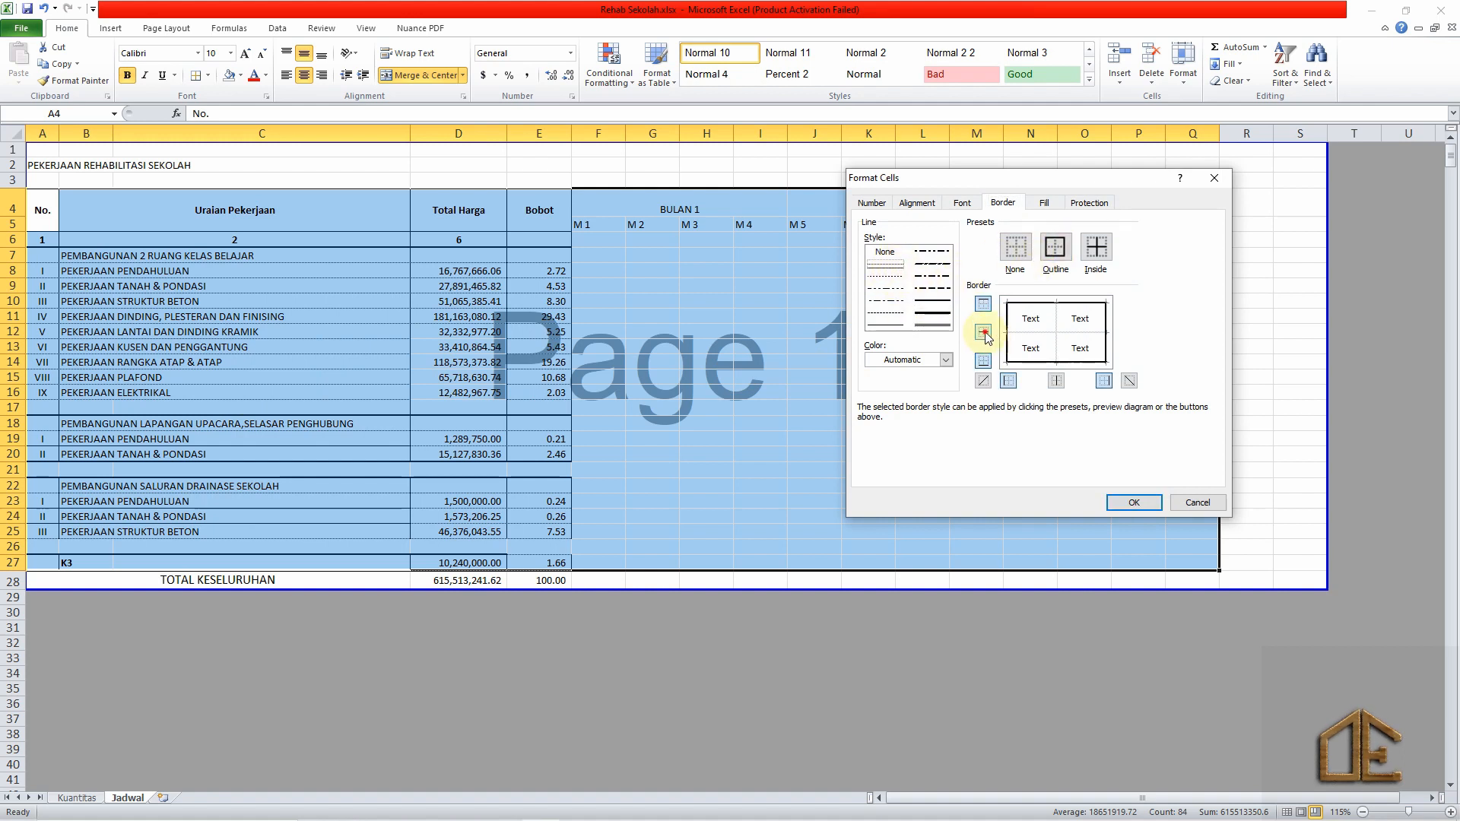
{"action": "left_click", "coordinate": [883, 327]}
{"action": "left_click", "coordinate": [1055, 380]}
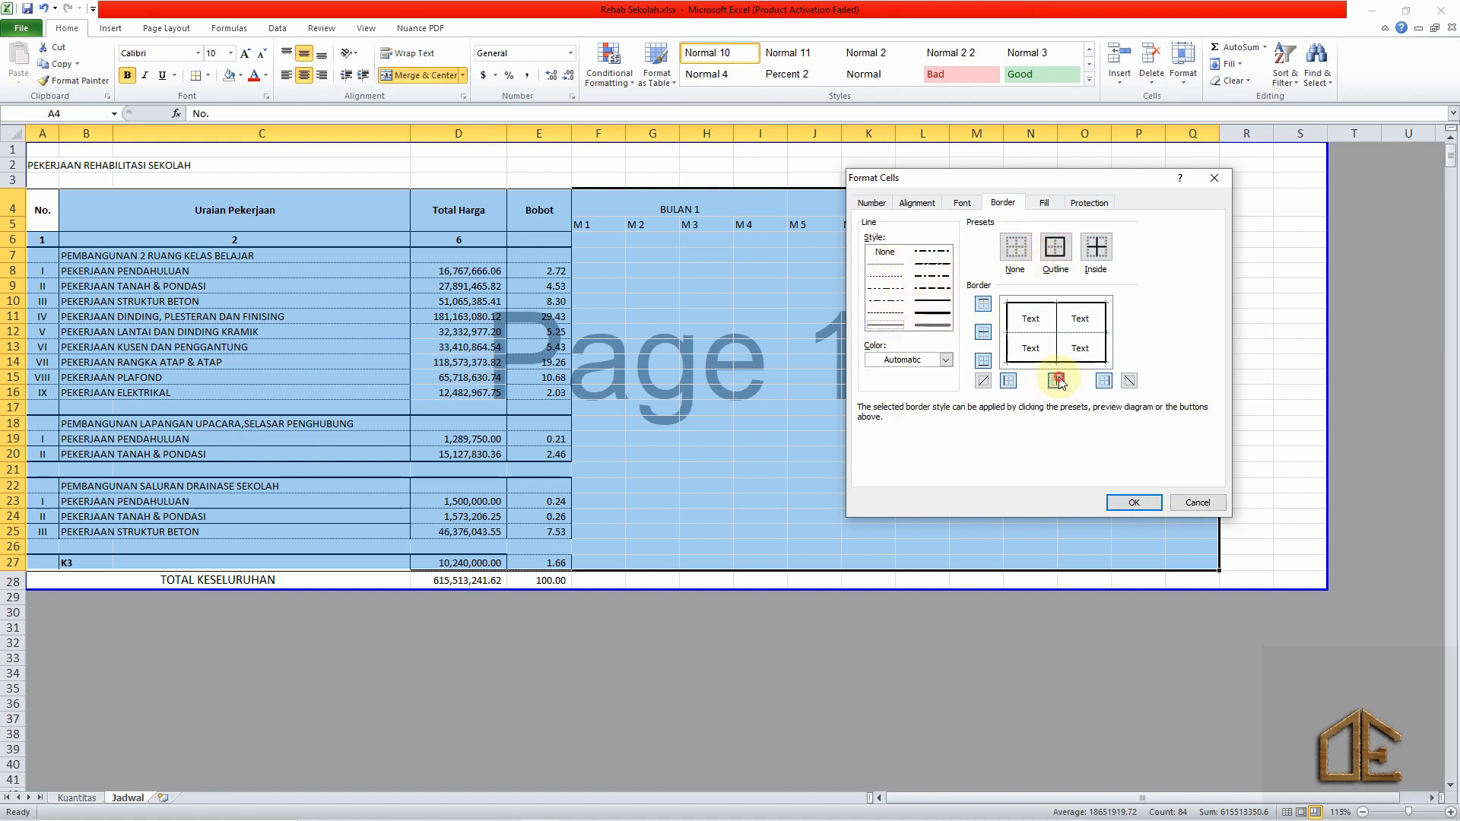
{"action": "left_click", "coordinate": [1132, 504]}
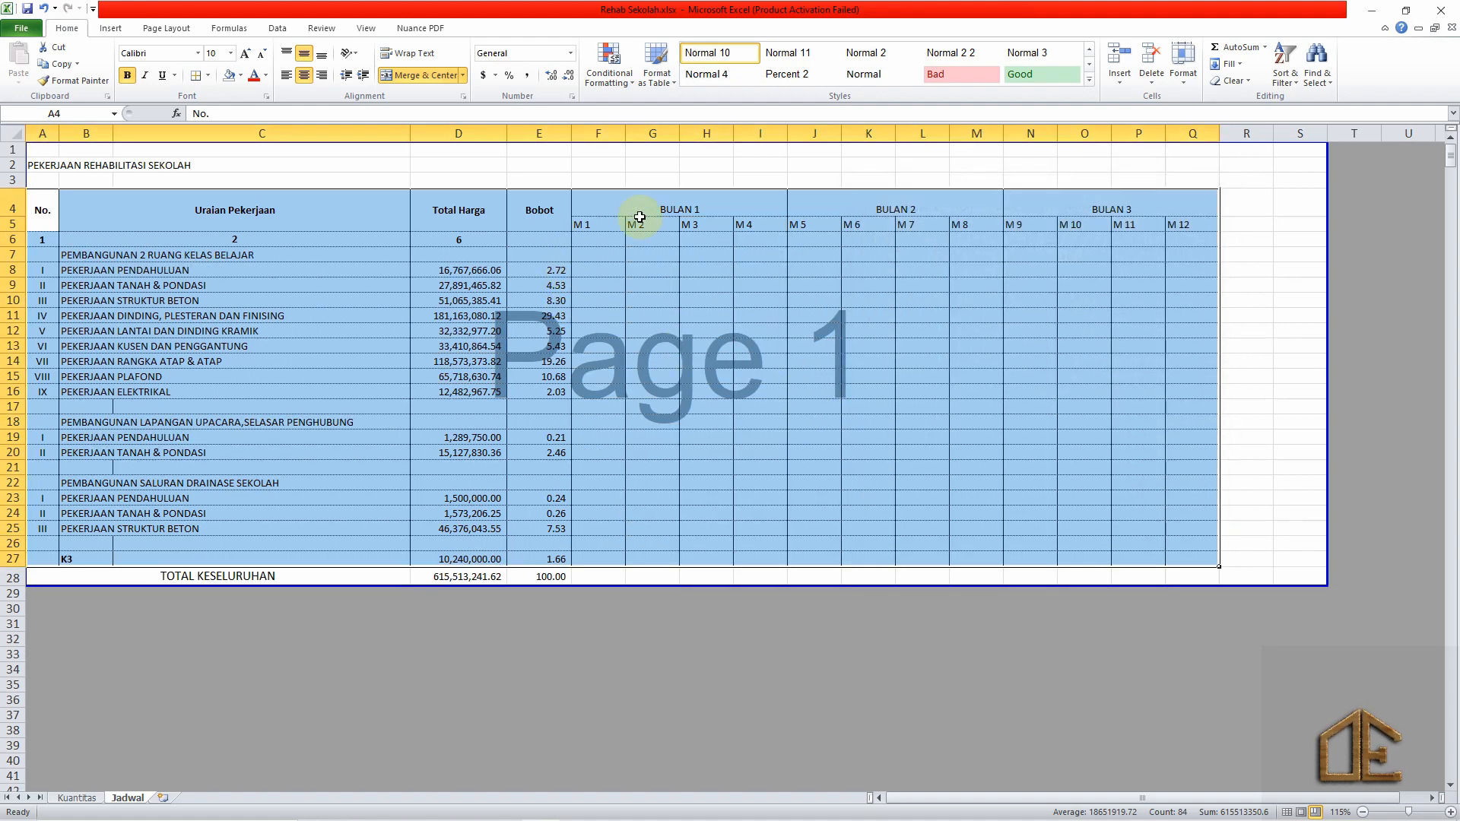
{"action": "left_click", "coordinate": [200, 76]}
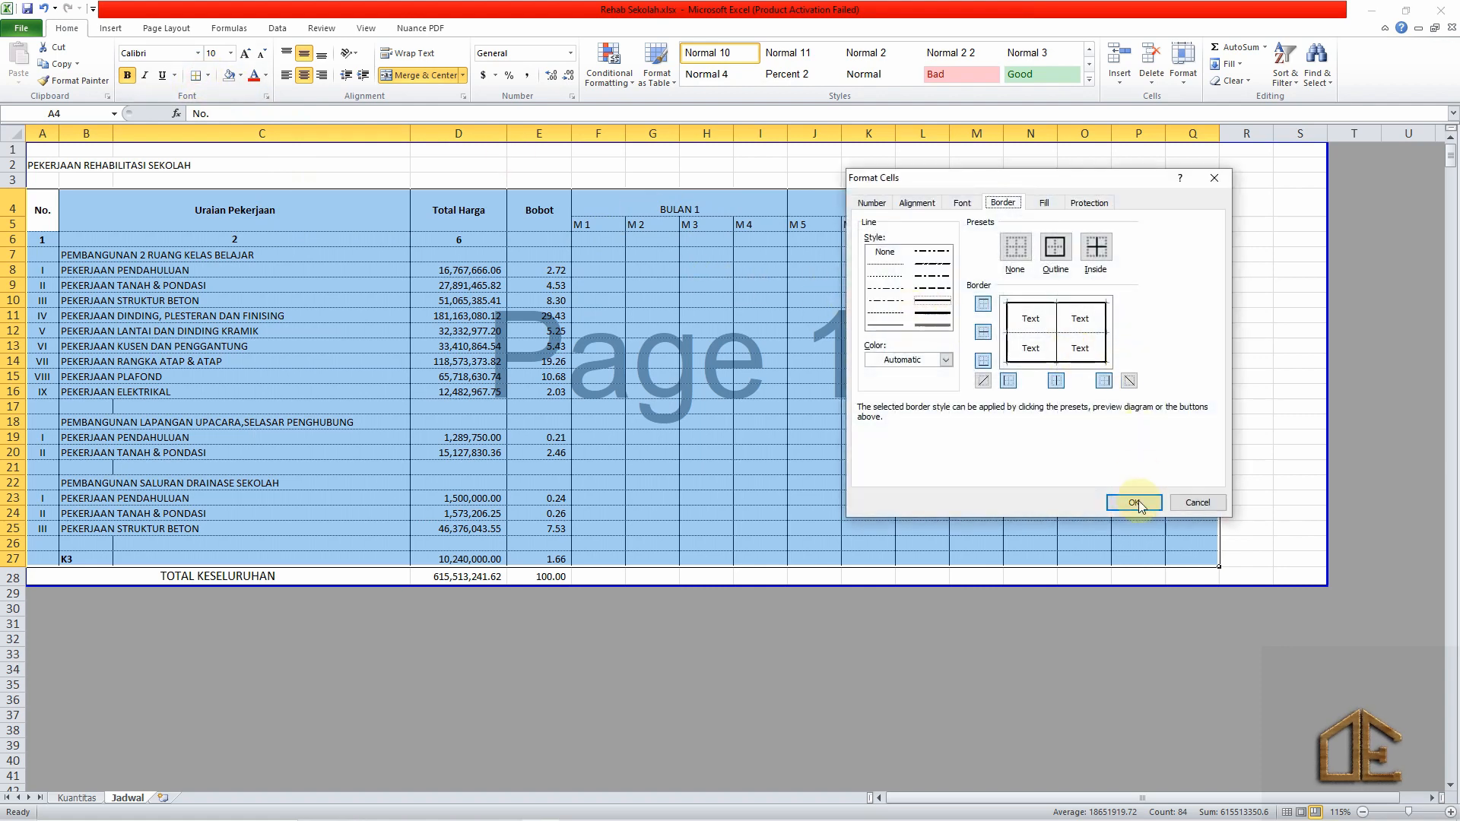
{"action": "left_click", "coordinate": [1197, 503]}
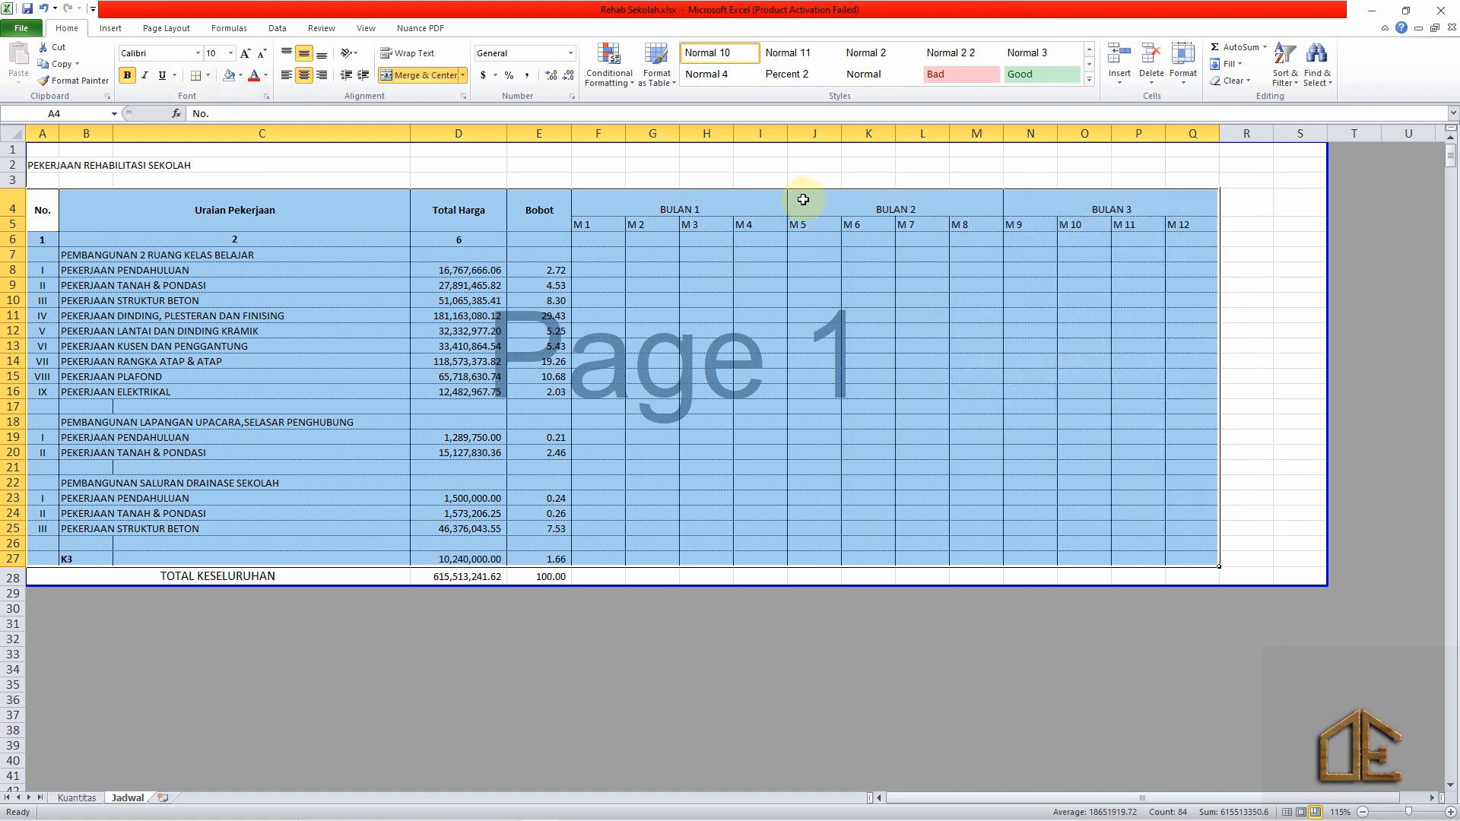
Apply a medium solid outline around the BULAN 2 block, J4:M27.
{"action": "left_click_drag", "start_coordinate": [799, 202], "coordinate": [987, 558]}
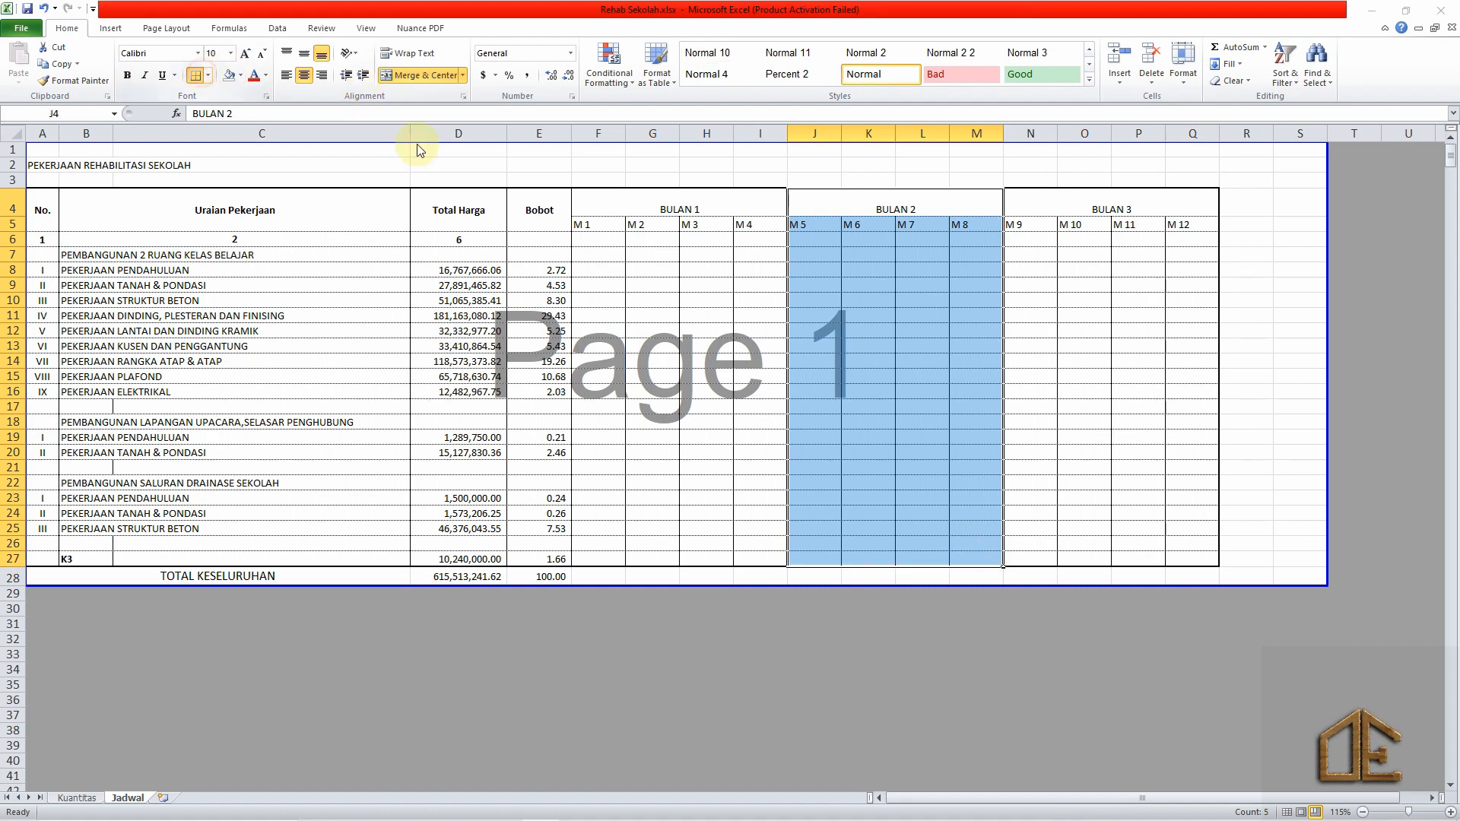
{"action": "key", "text": "ctrl+1"}
{"action": "left_click", "coordinate": [1055, 247]}
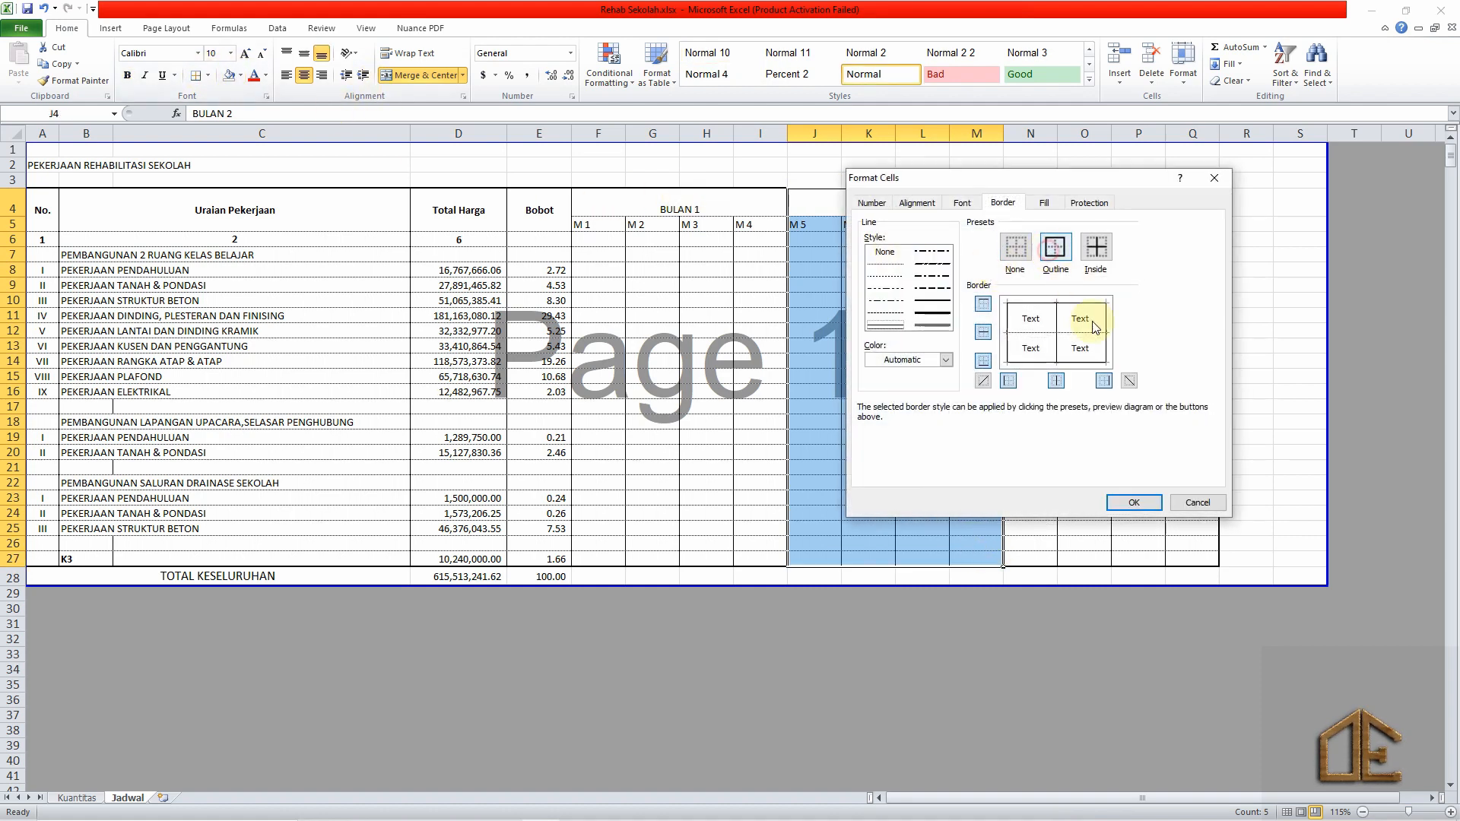
{"action": "left_click", "coordinate": [1054, 249]}
{"action": "left_click", "coordinate": [942, 301]}
{"action": "left_click", "coordinate": [1046, 251]}
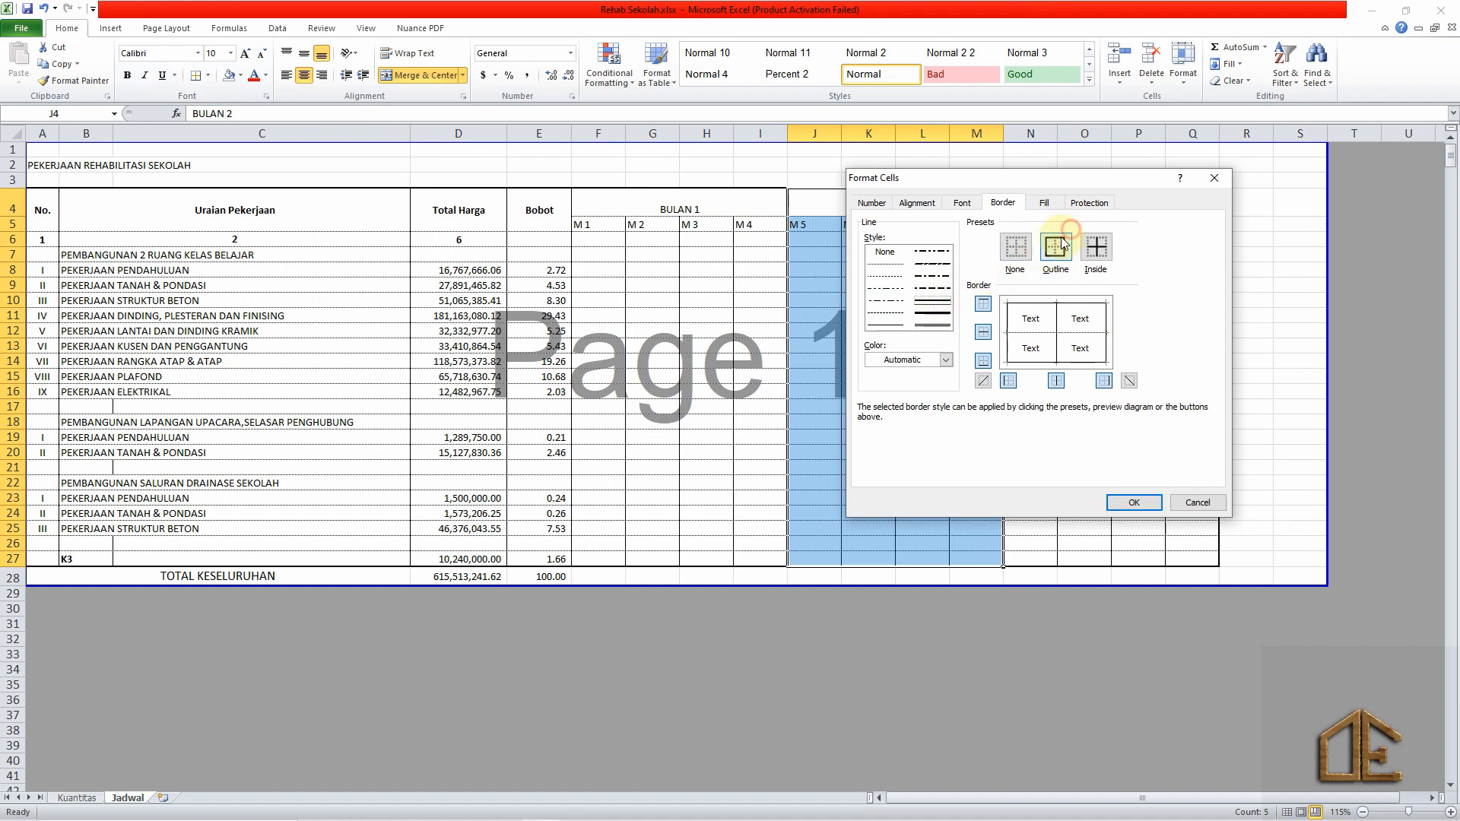
{"action": "left_click", "coordinate": [1133, 509]}
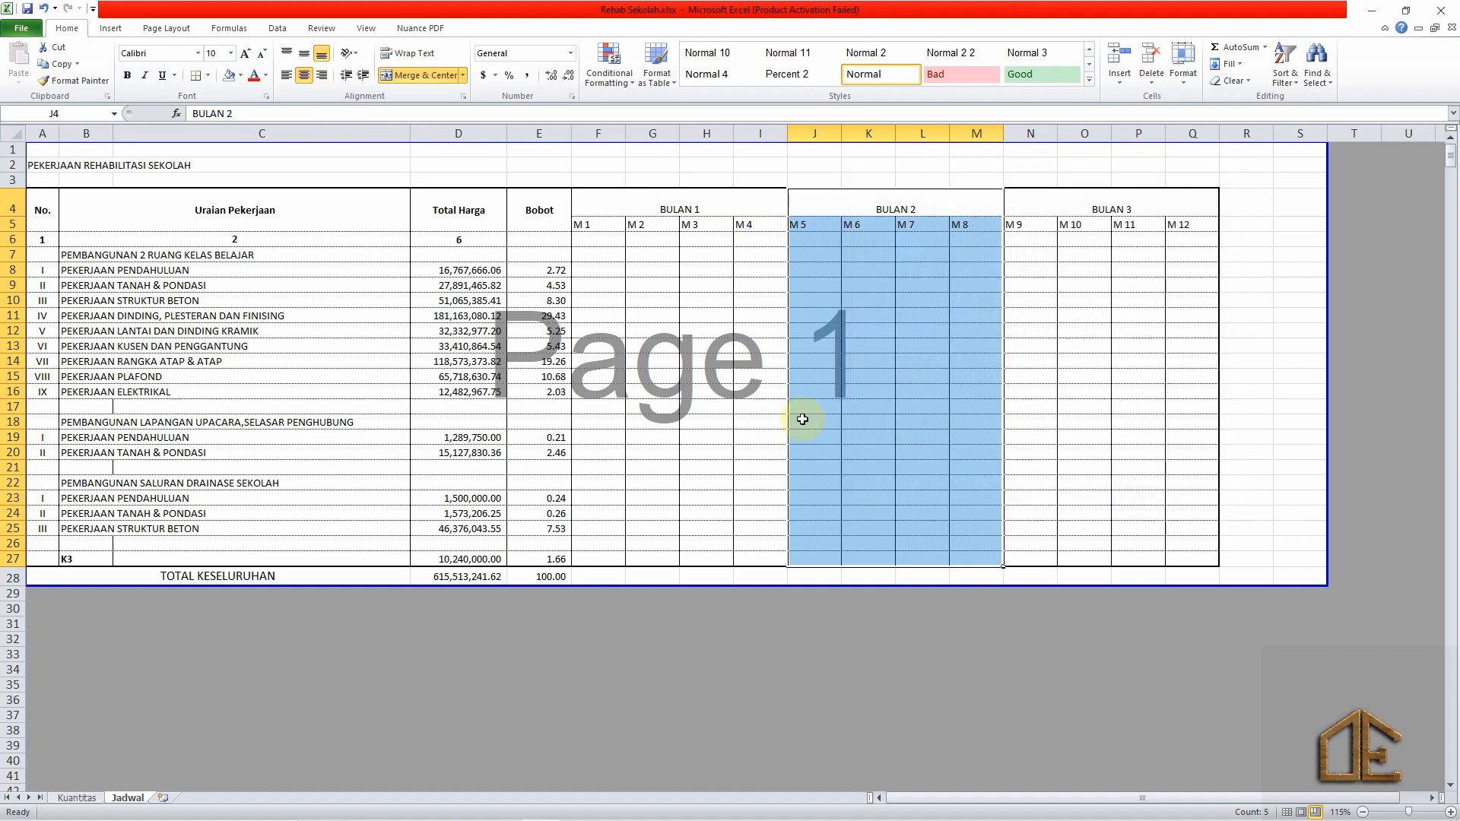
{"action": "left_click", "coordinate": [630, 329]}
Apply a medium solid right border to A4:E27 to separate the work items from the weekly columns.
{"action": "left_click_drag", "start_coordinate": [34, 204], "coordinate": [532, 573]}
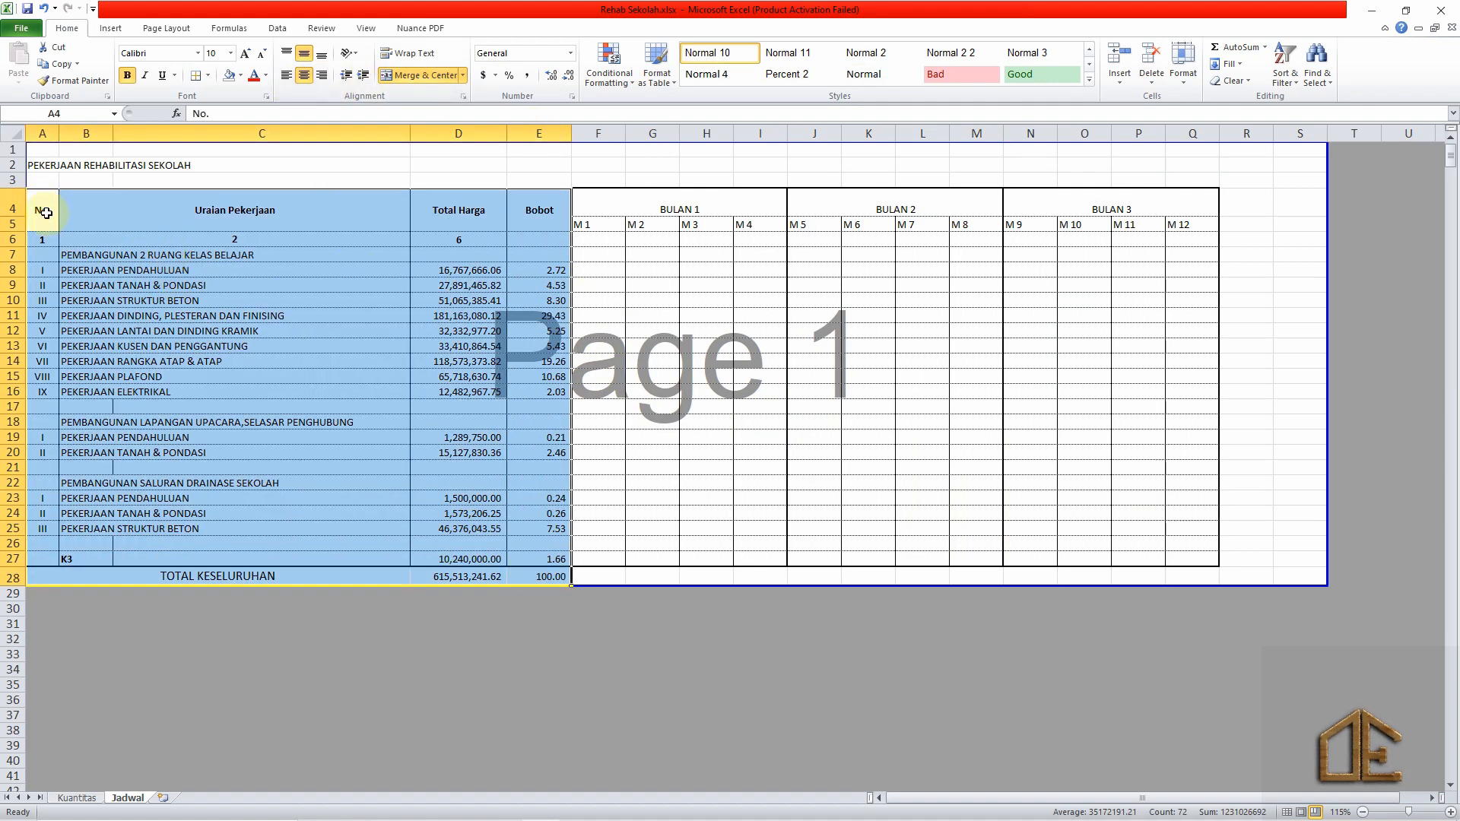
{"action": "left_click_drag", "start_coordinate": [44, 217], "coordinate": [556, 559]}
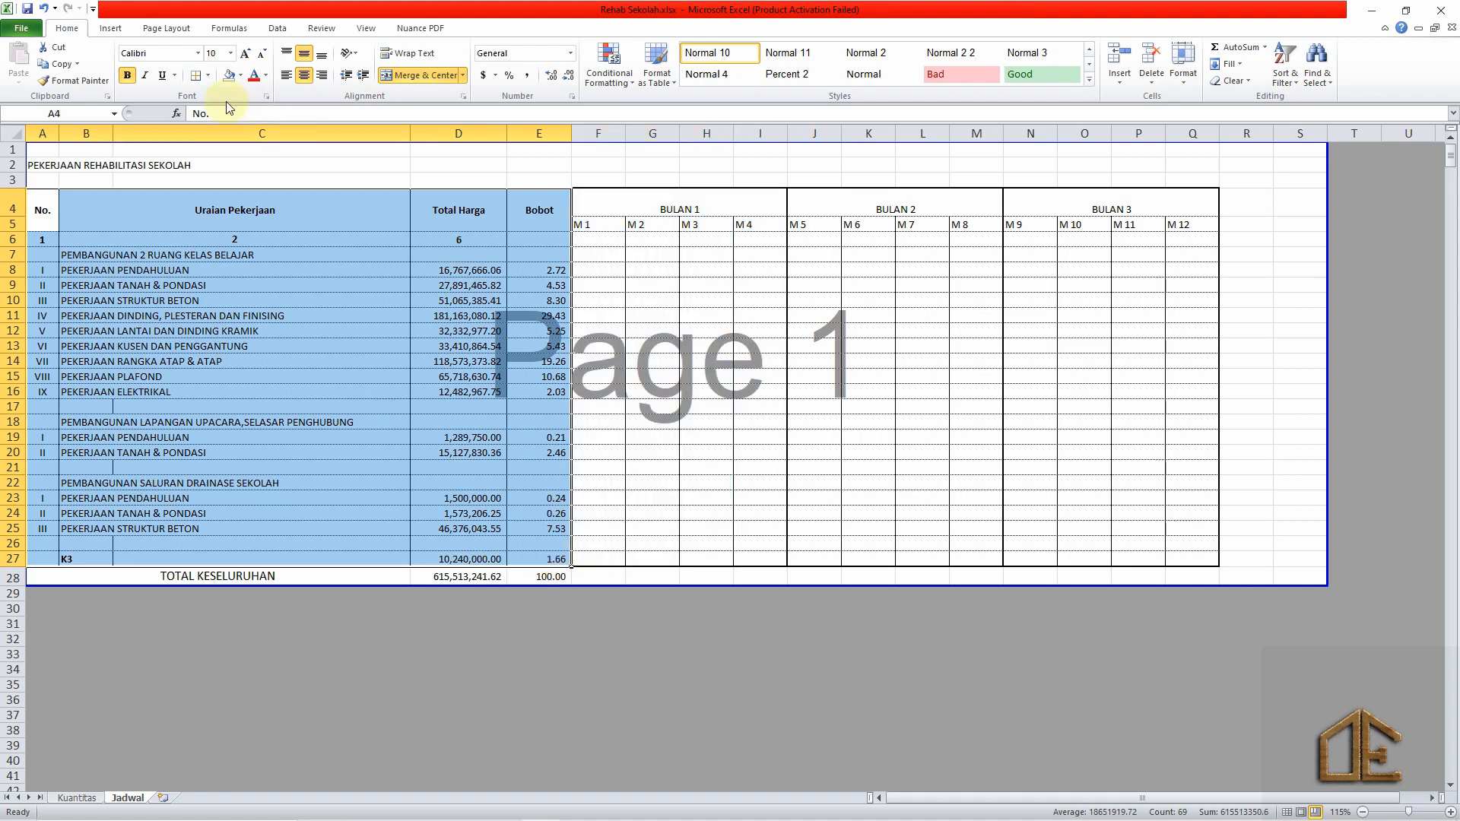
{"action": "left_click", "coordinate": [196, 77]}
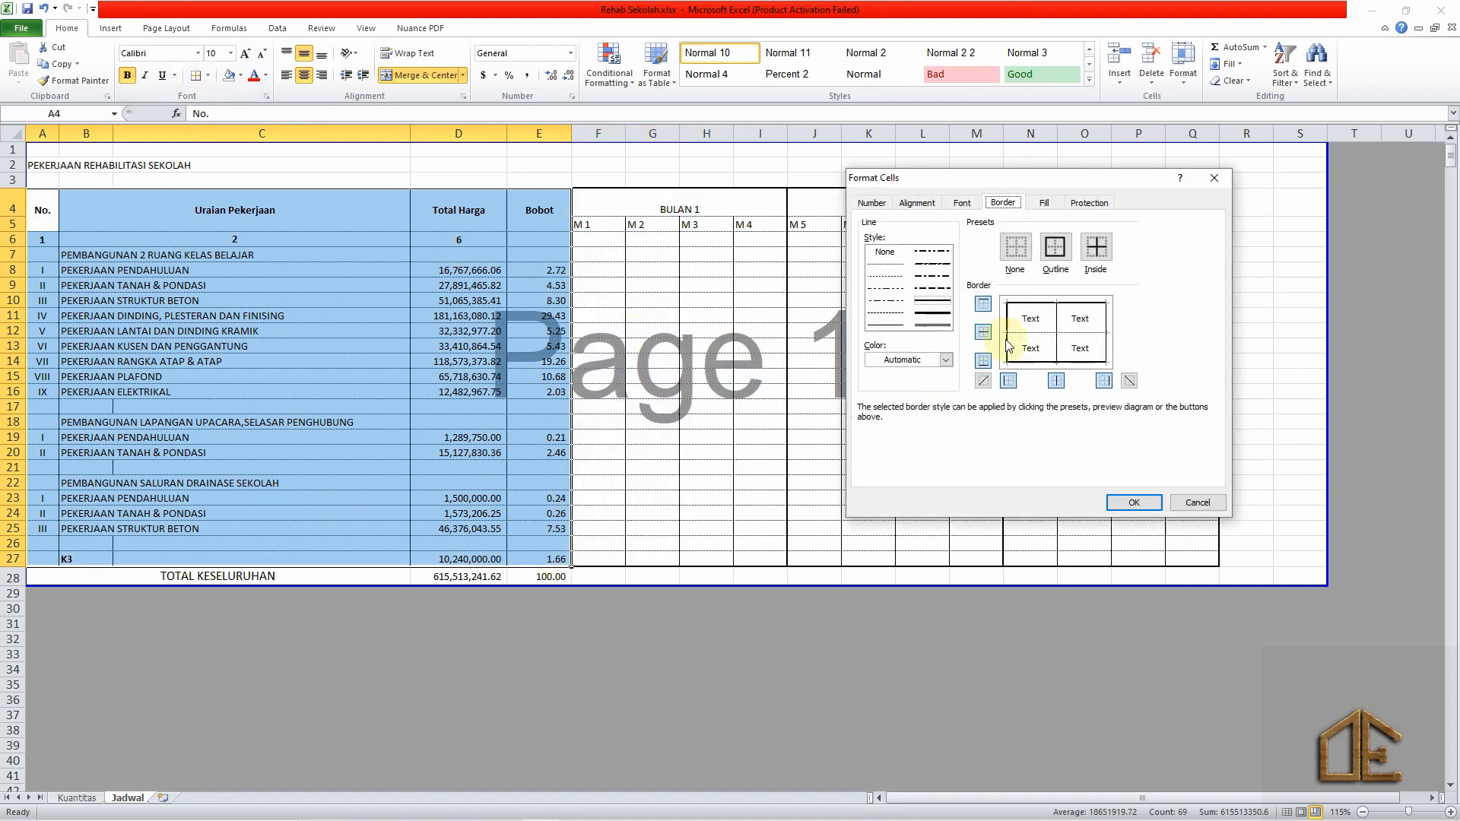
{"action": "left_click", "coordinate": [1104, 382]}
{"action": "left_click", "coordinate": [1134, 503]}
{"action": "left_click", "coordinate": [888, 435]}
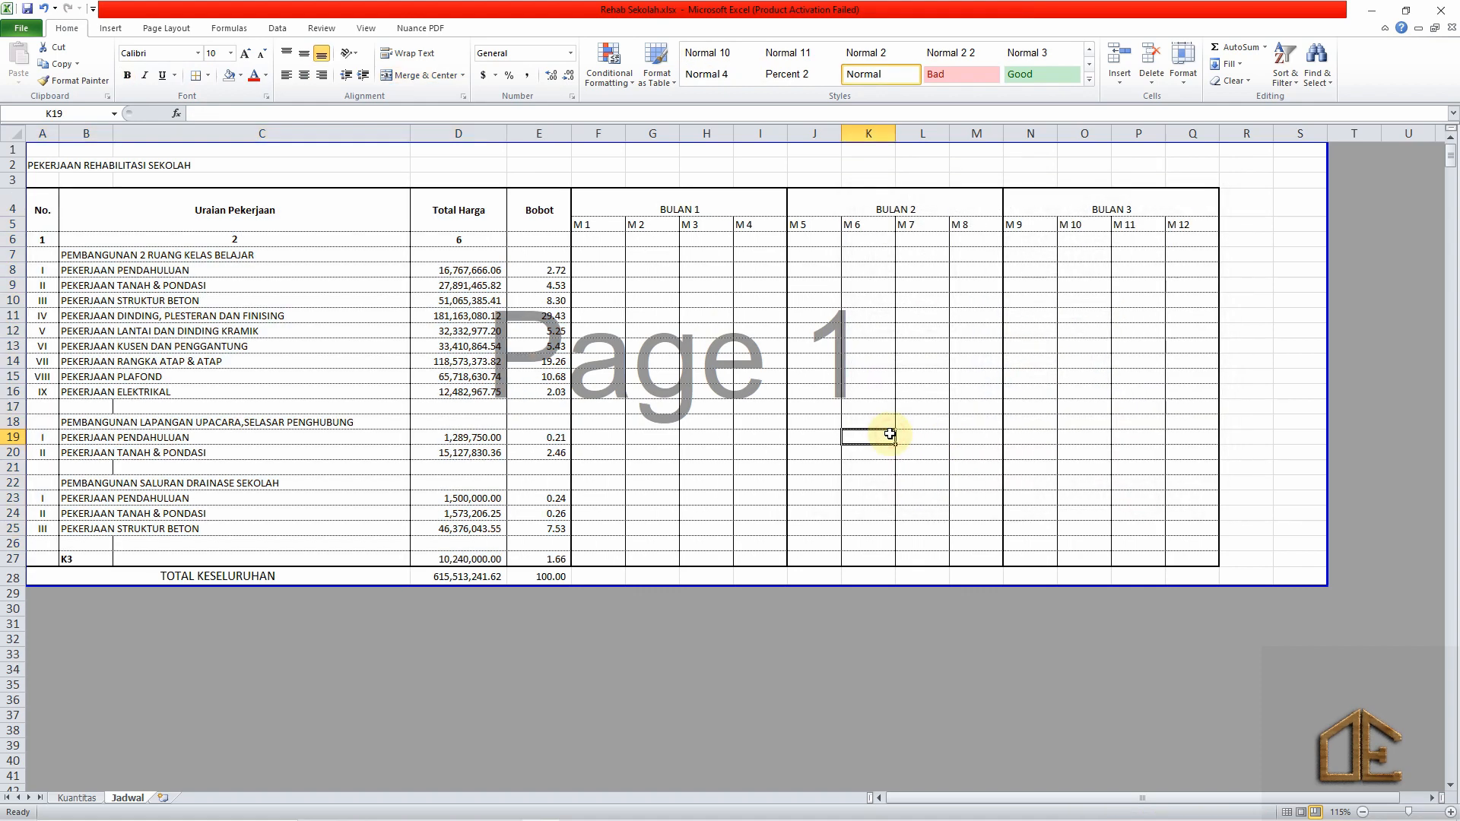
Apply a double-line bottom border to the heading rows A4:Q6.
{"action": "left_click_drag", "start_coordinate": [45, 207], "coordinate": [1145, 226]}
{"action": "left_click_drag", "start_coordinate": [1145, 225], "coordinate": [1175, 241]}
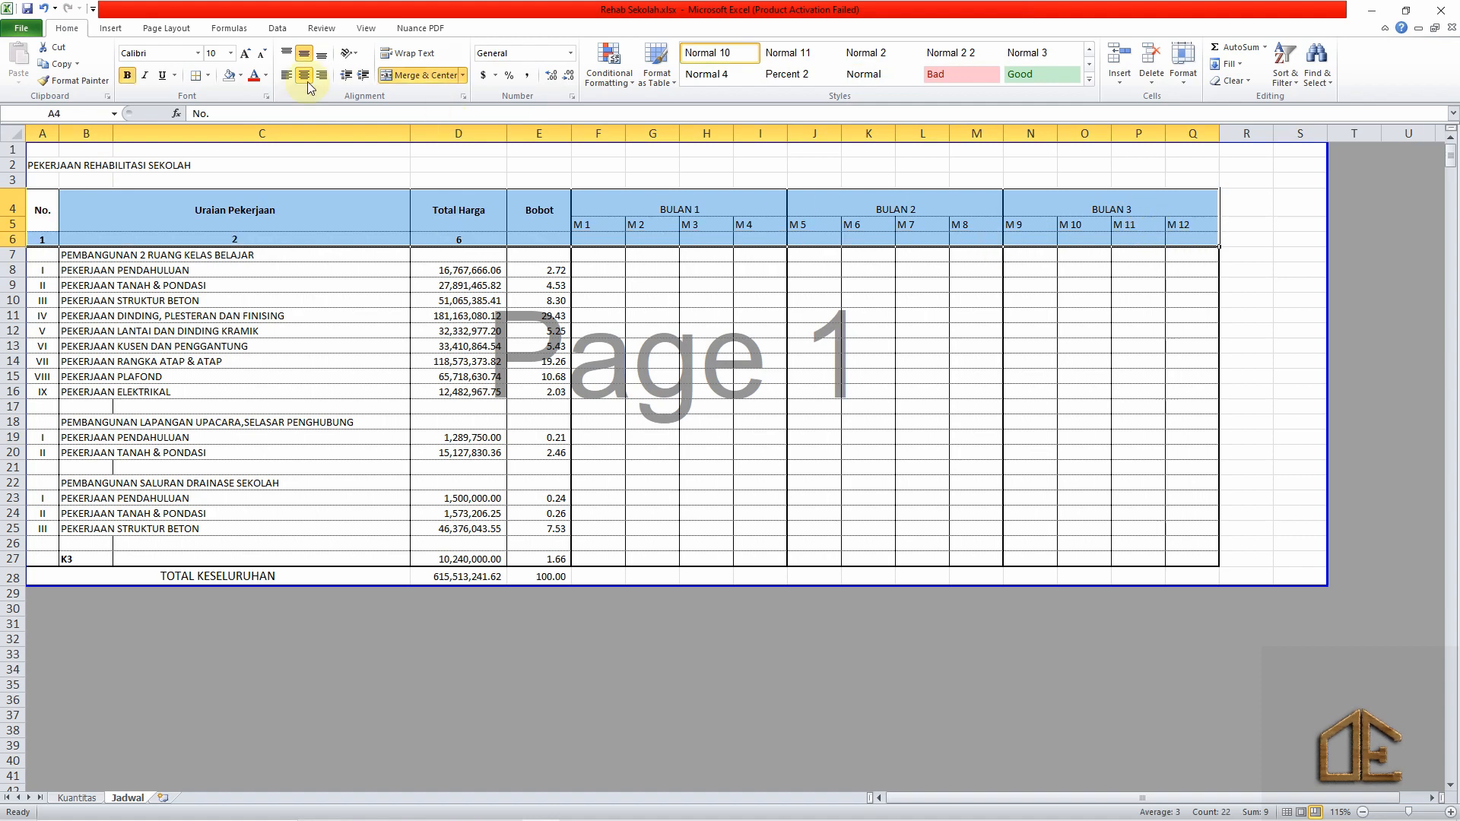
{"action": "left_click", "coordinate": [197, 78]}
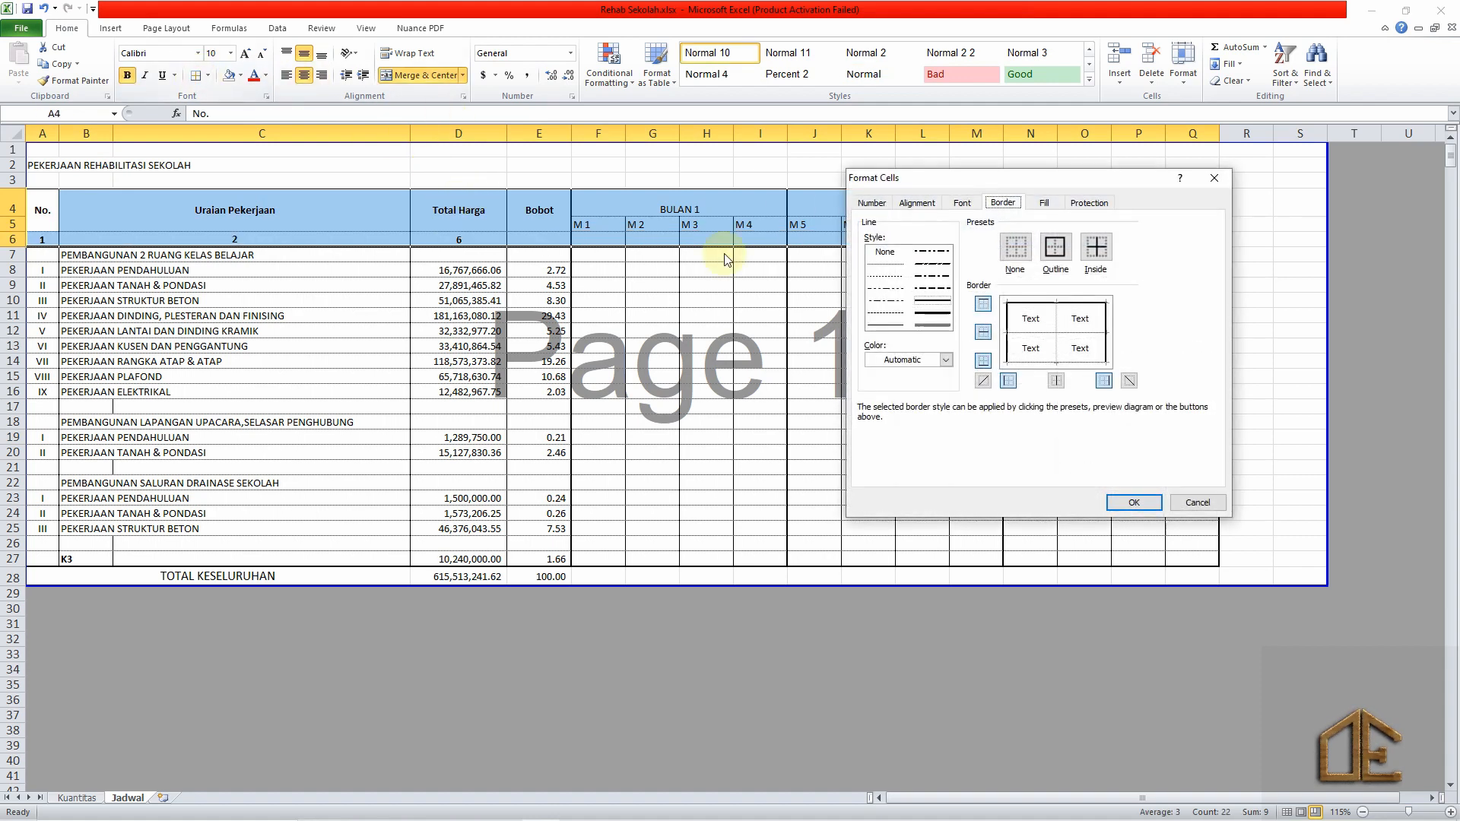
{"action": "left_click", "coordinate": [933, 323]}
{"action": "left_click", "coordinate": [983, 359]}
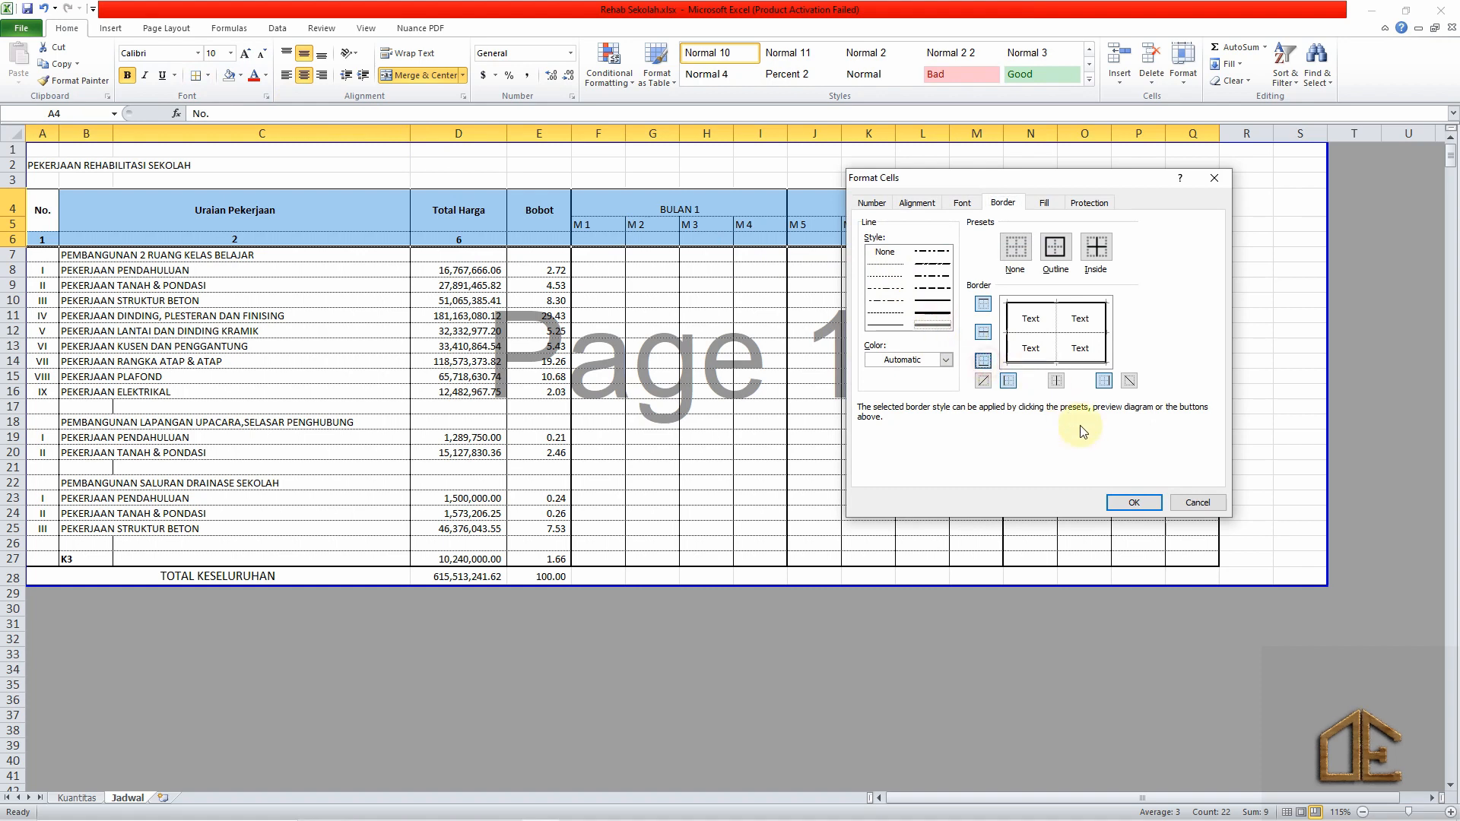
{"action": "left_click", "coordinate": [1135, 504]}
{"action": "left_click", "coordinate": [597, 287]}
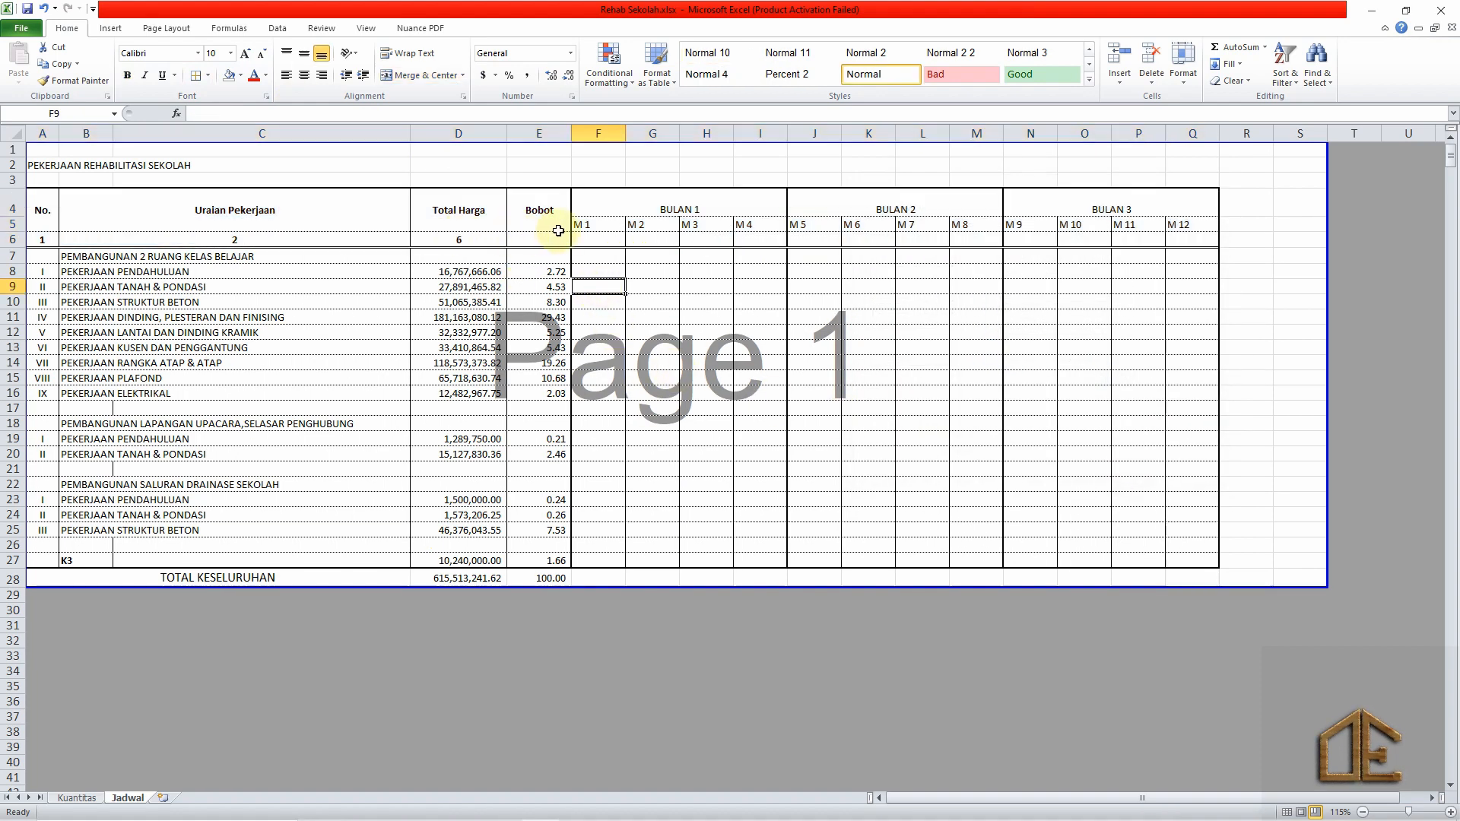
Merge and centre the empty cells F6:I6 below the BULAN 1 weeks.
{"action": "left_click", "coordinate": [590, 236]}
{"action": "left_click_drag", "start_coordinate": [603, 238], "coordinate": [772, 238]}
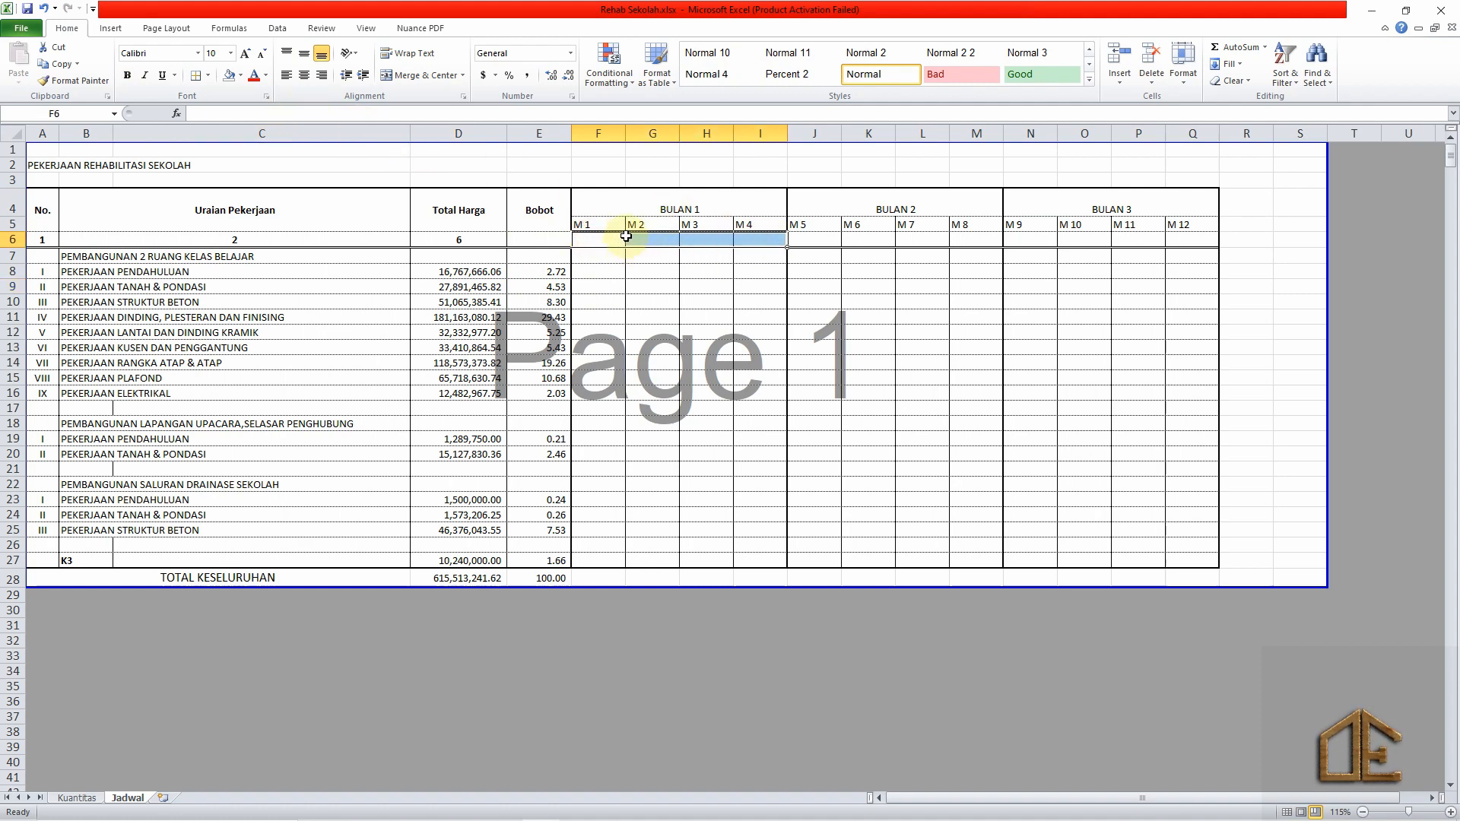
{"action": "left_click", "coordinate": [421, 76]}
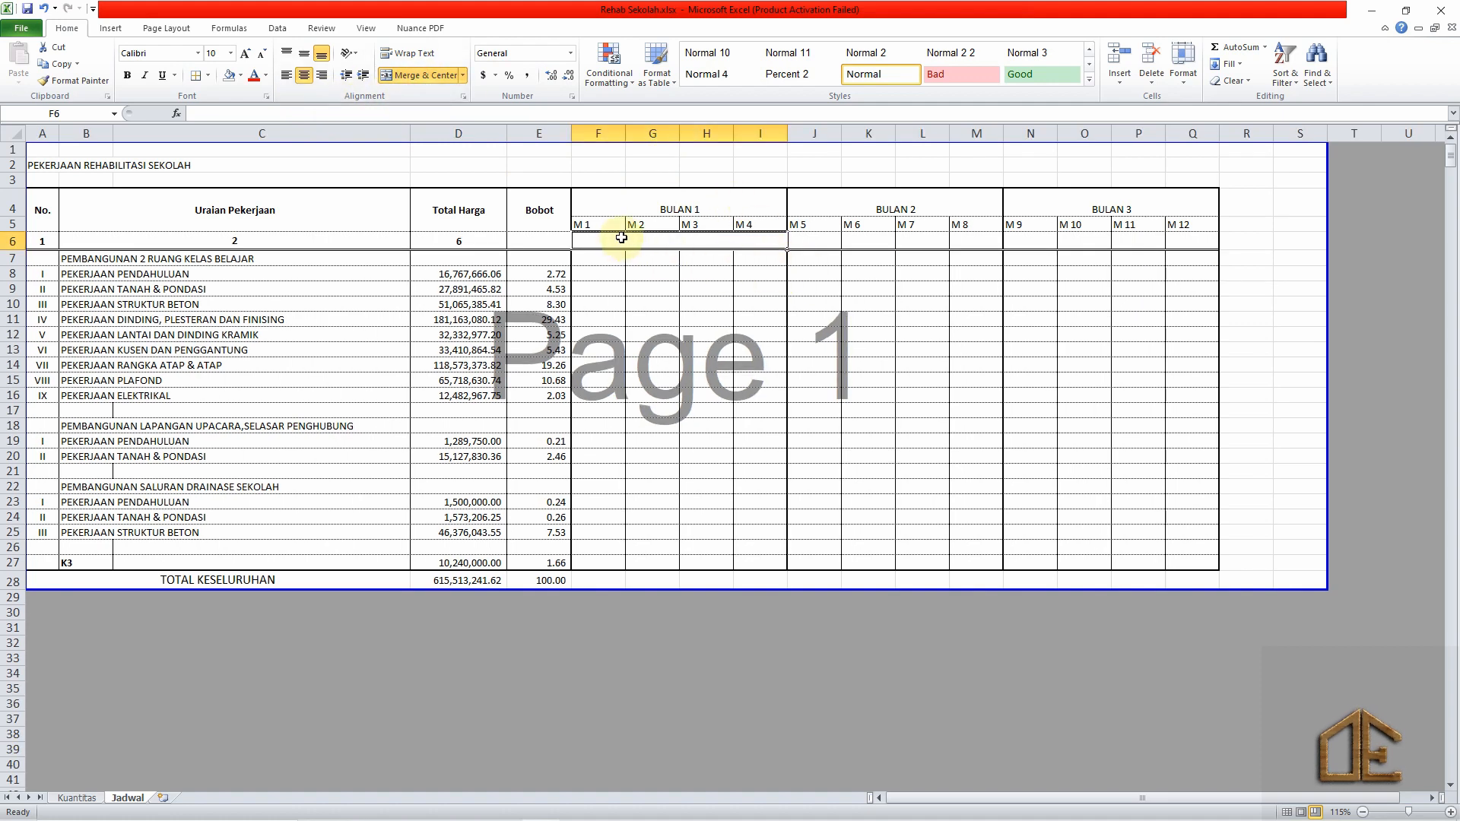
Delete row 6, which holds the column numbers below the table headings.
{"action": "left_click", "coordinate": [11, 241]}
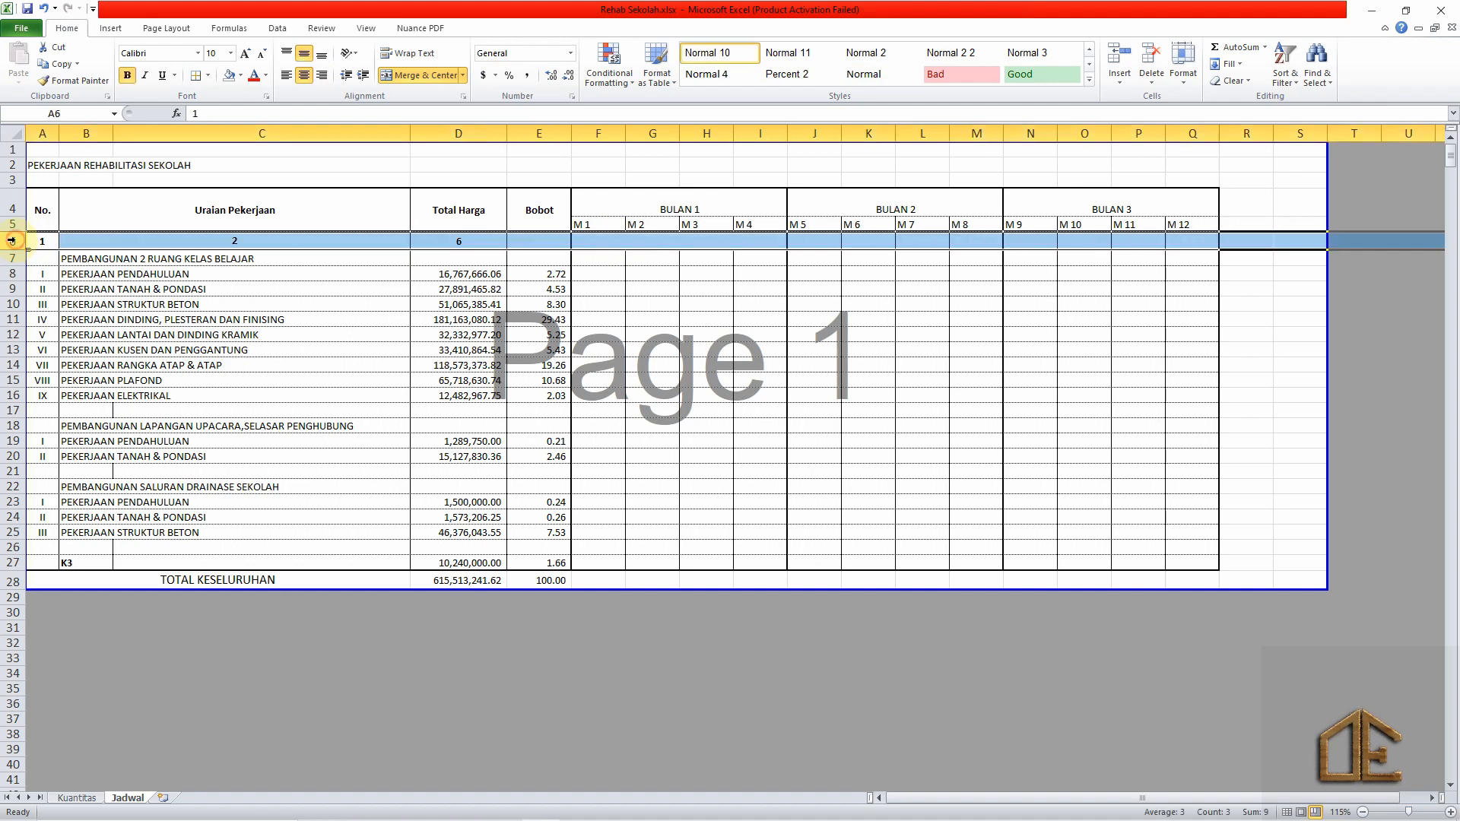
{"action": "right_click", "coordinate": [12, 241]}
{"action": "left_click", "coordinate": [129, 344]}
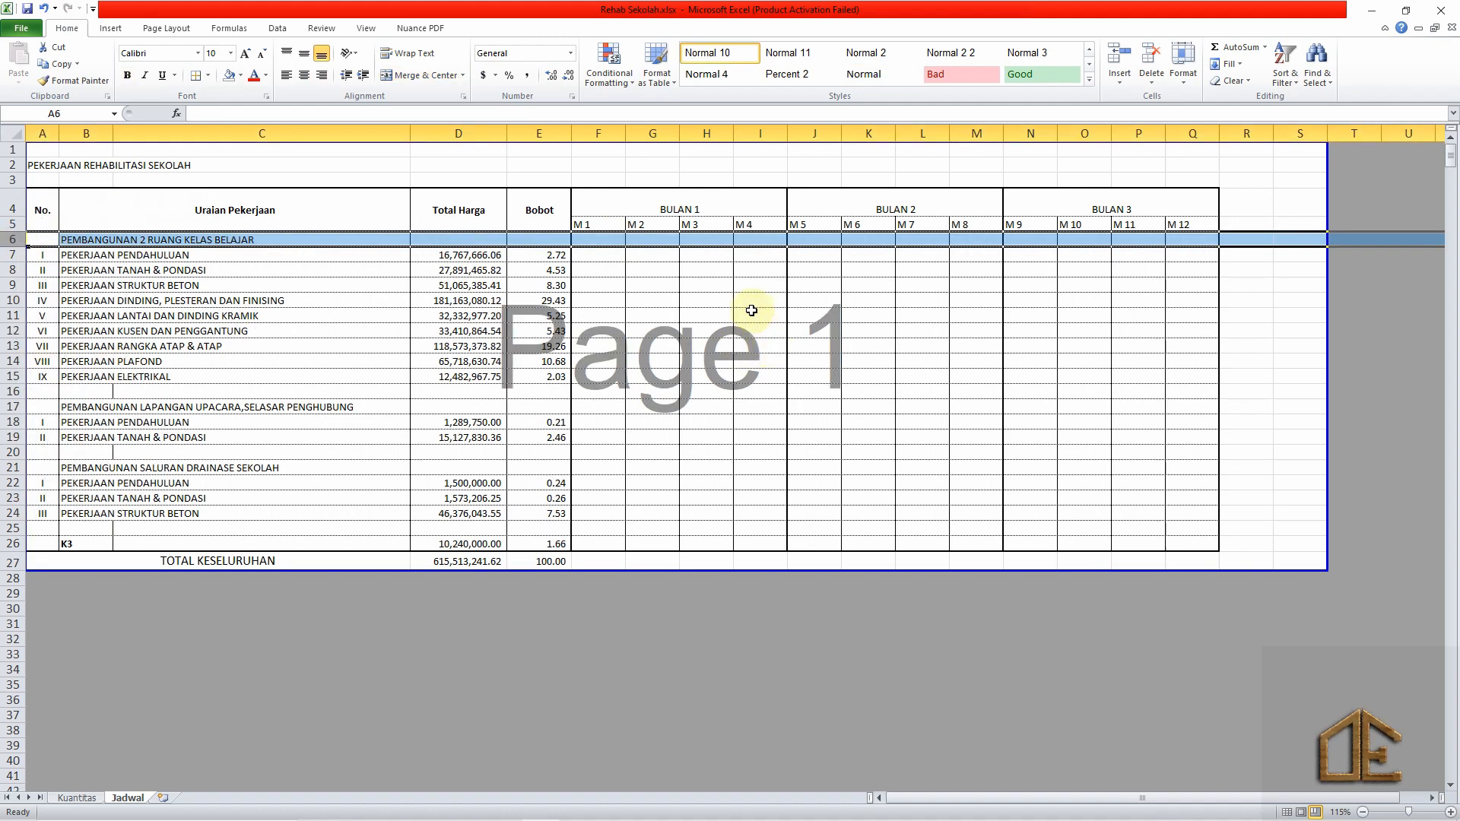
{"action": "left_click", "coordinate": [757, 313]}
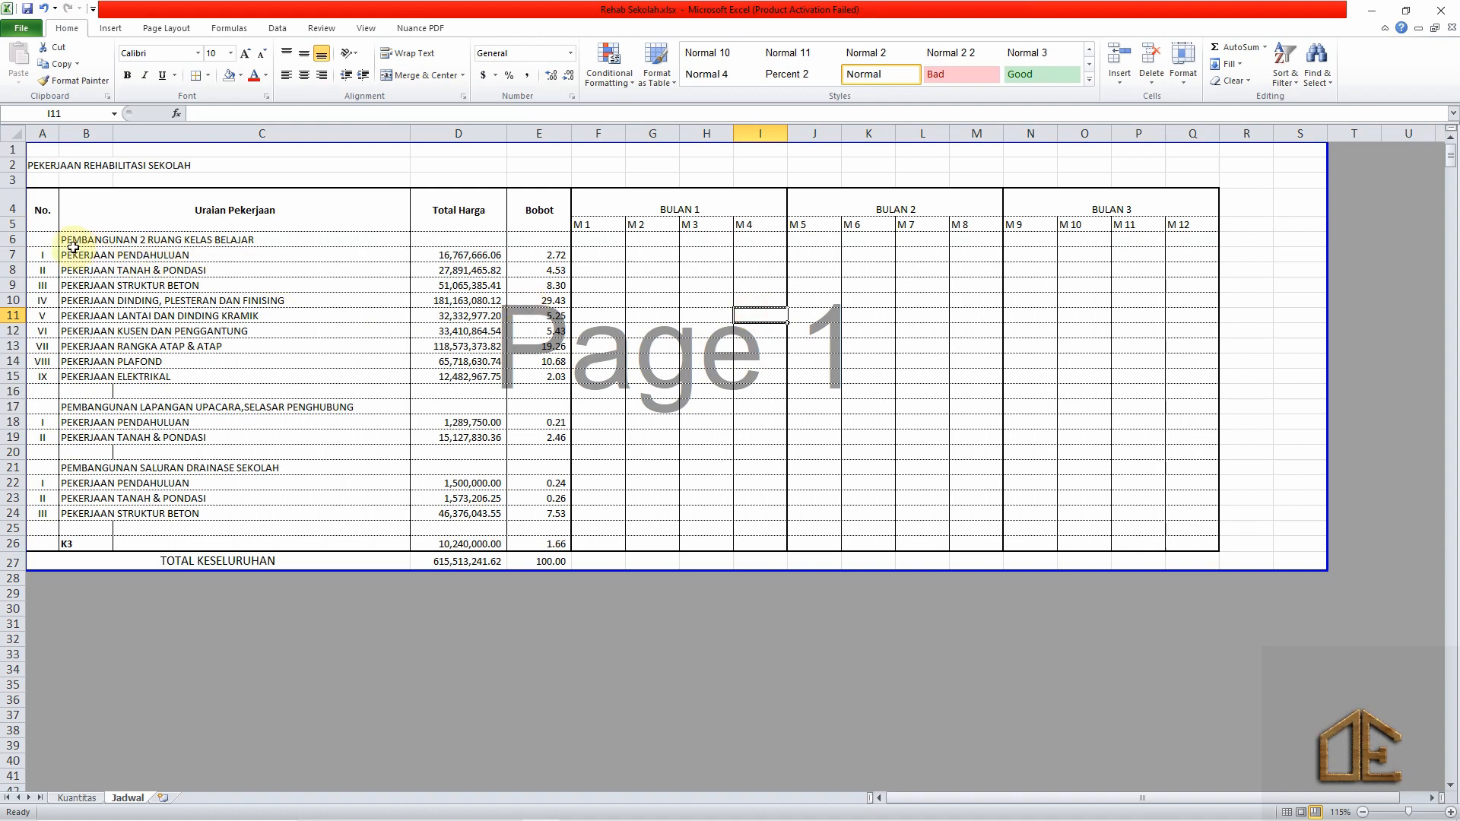
Make the three PEMBANGUNAN section headings in B6, B17 and B21 bold.
{"action": "left_click_drag", "start_coordinate": [45, 239], "coordinate": [367, 241]}
{"action": "left_click", "coordinate": [244, 241]}
{"action": "left_click", "coordinate": [72, 240]}
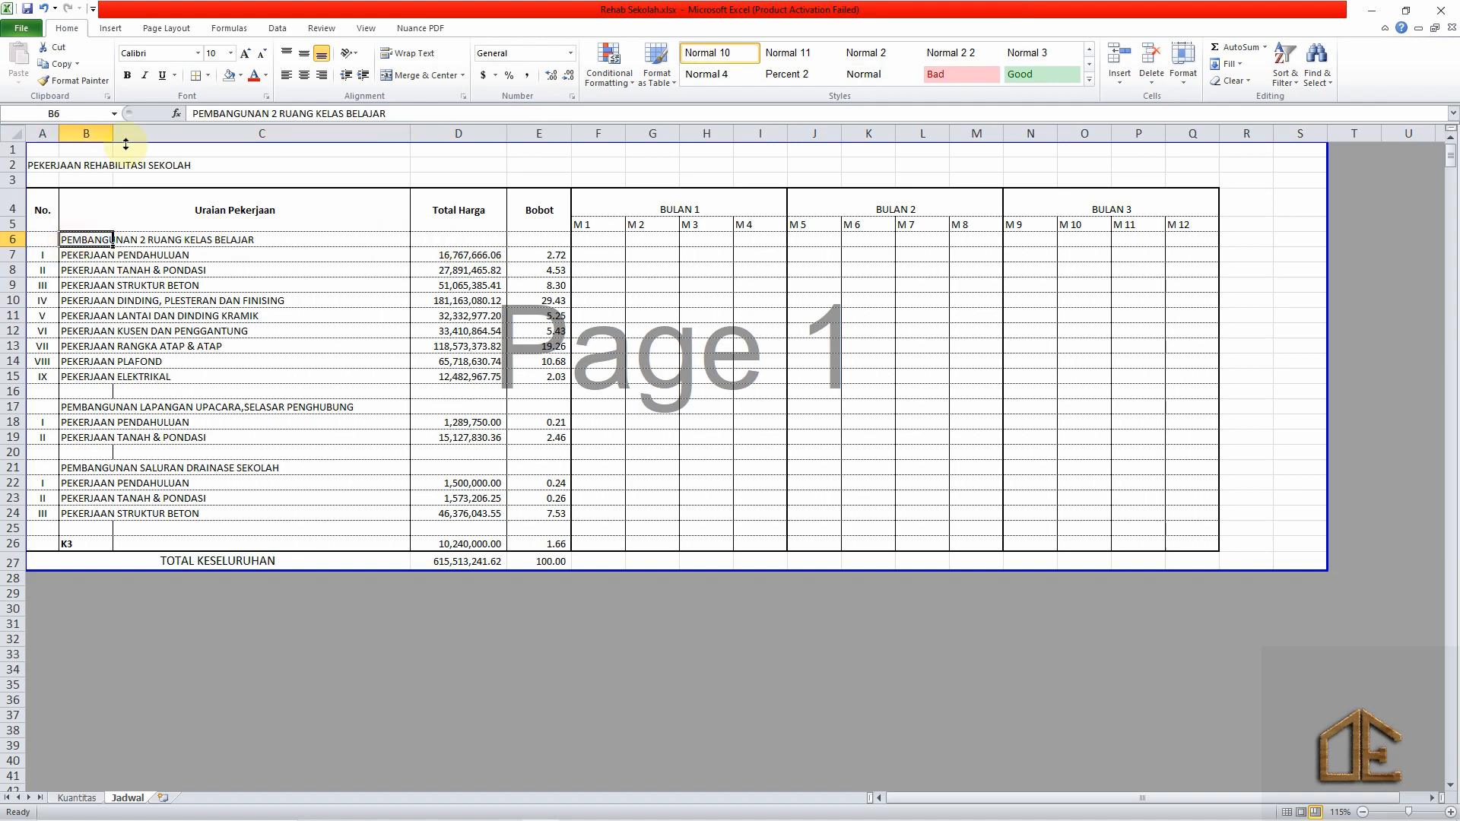
{"action": "left_click", "coordinate": [127, 75]}
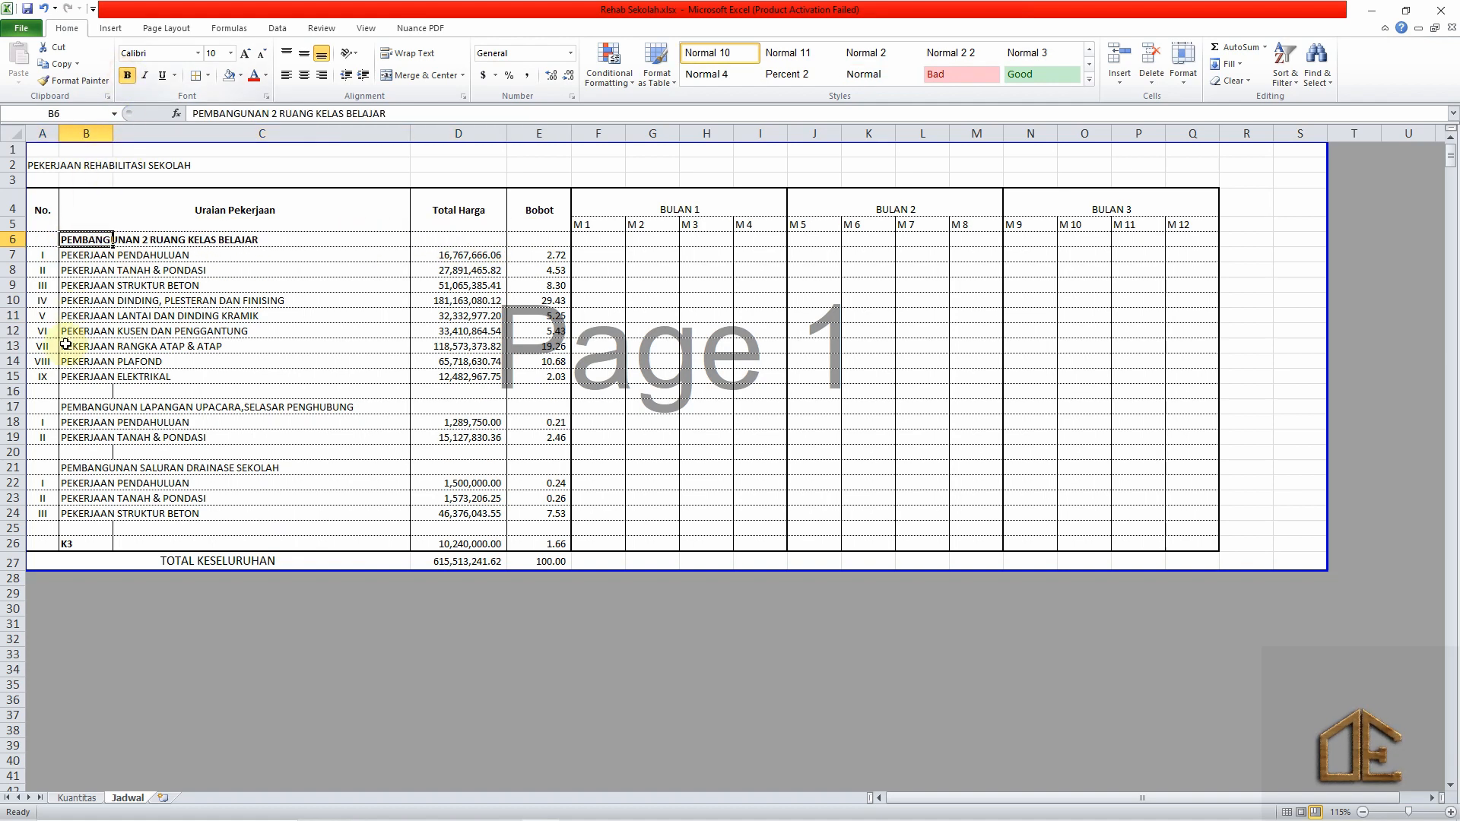
{"action": "left_click", "coordinate": [68, 407]}
{"action": "left_click", "coordinate": [127, 75]}
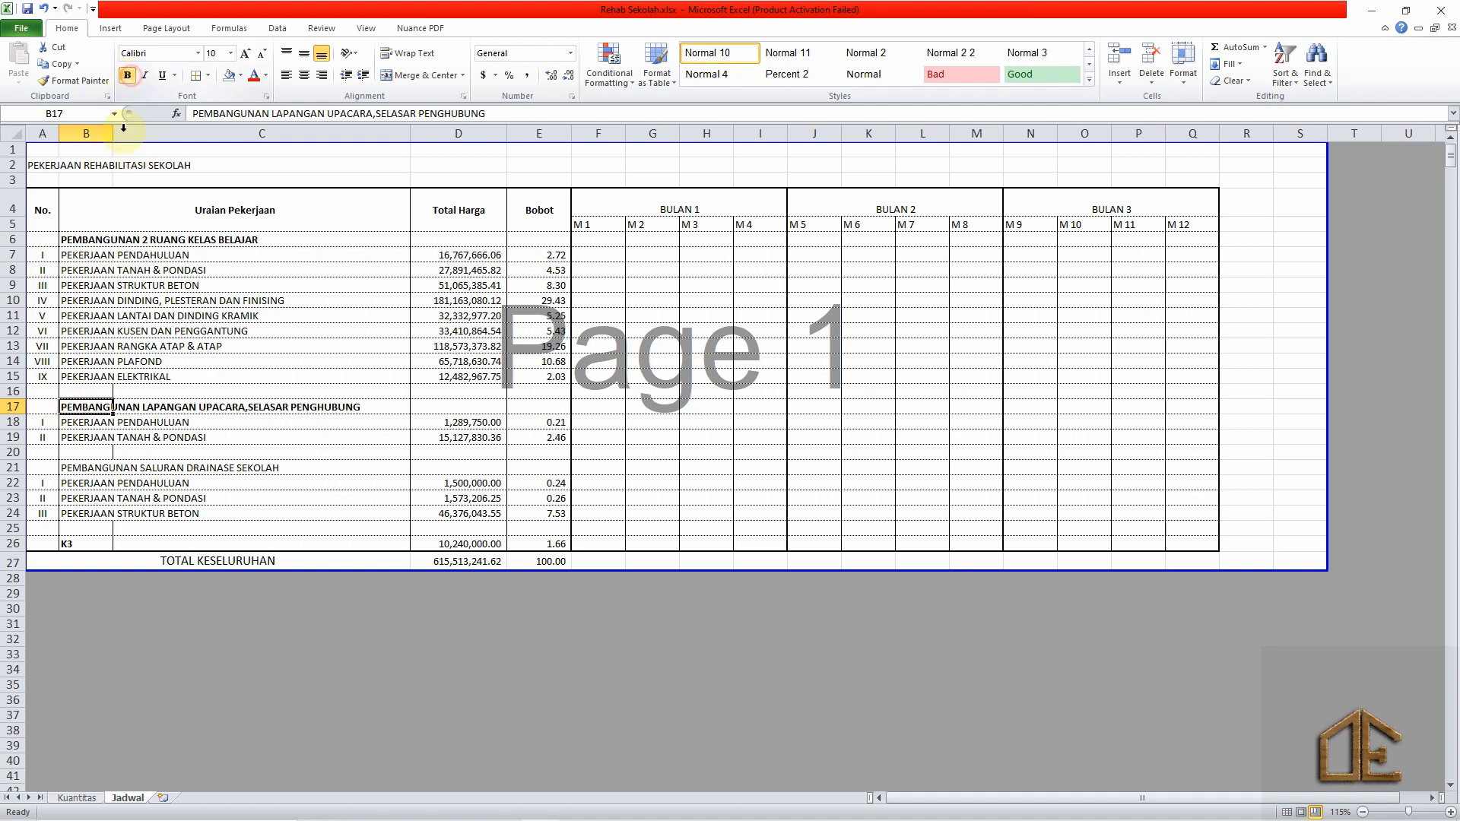
{"action": "left_click", "coordinate": [68, 465]}
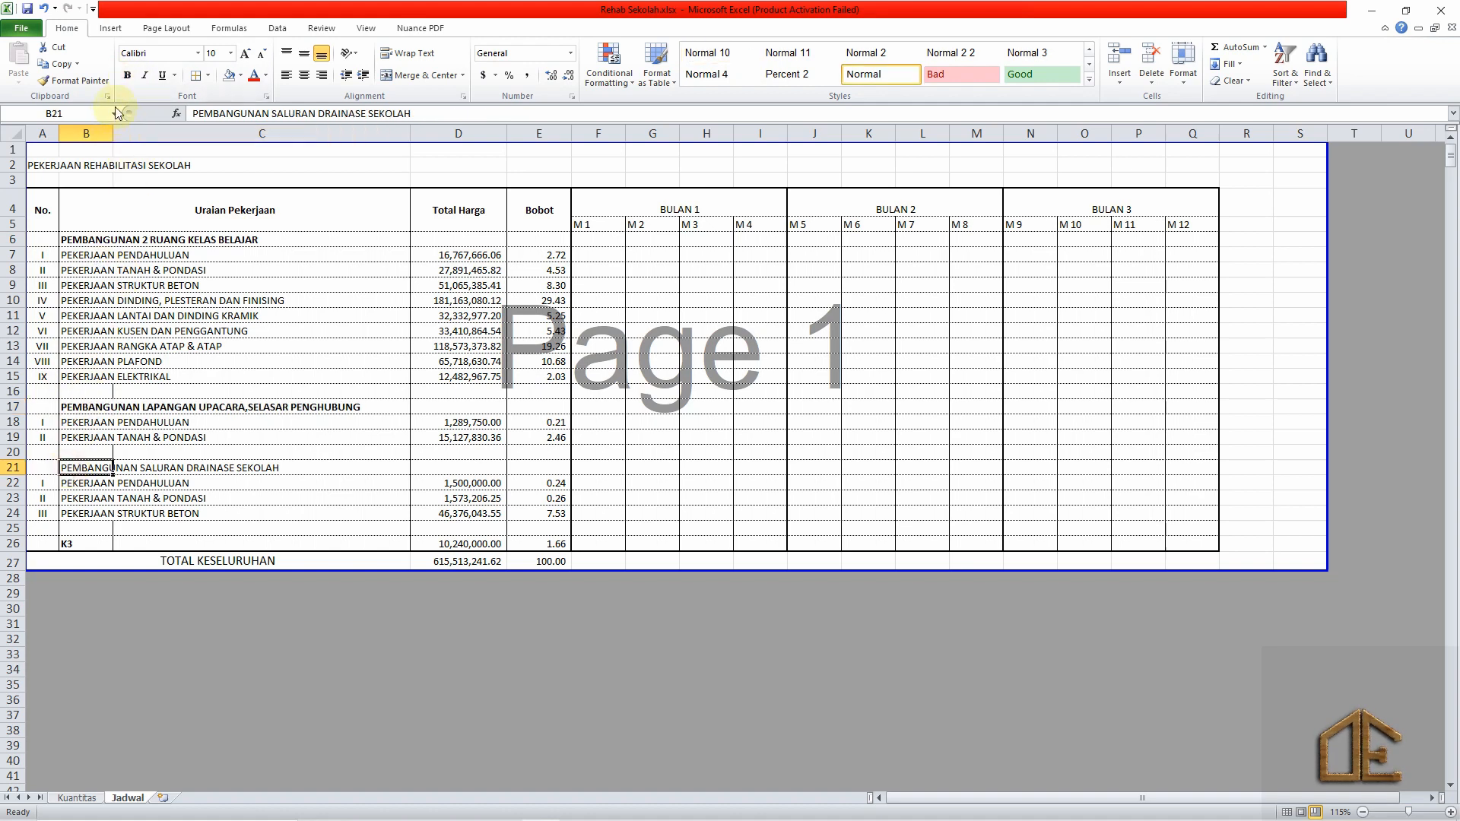
{"action": "left_click", "coordinate": [127, 75]}
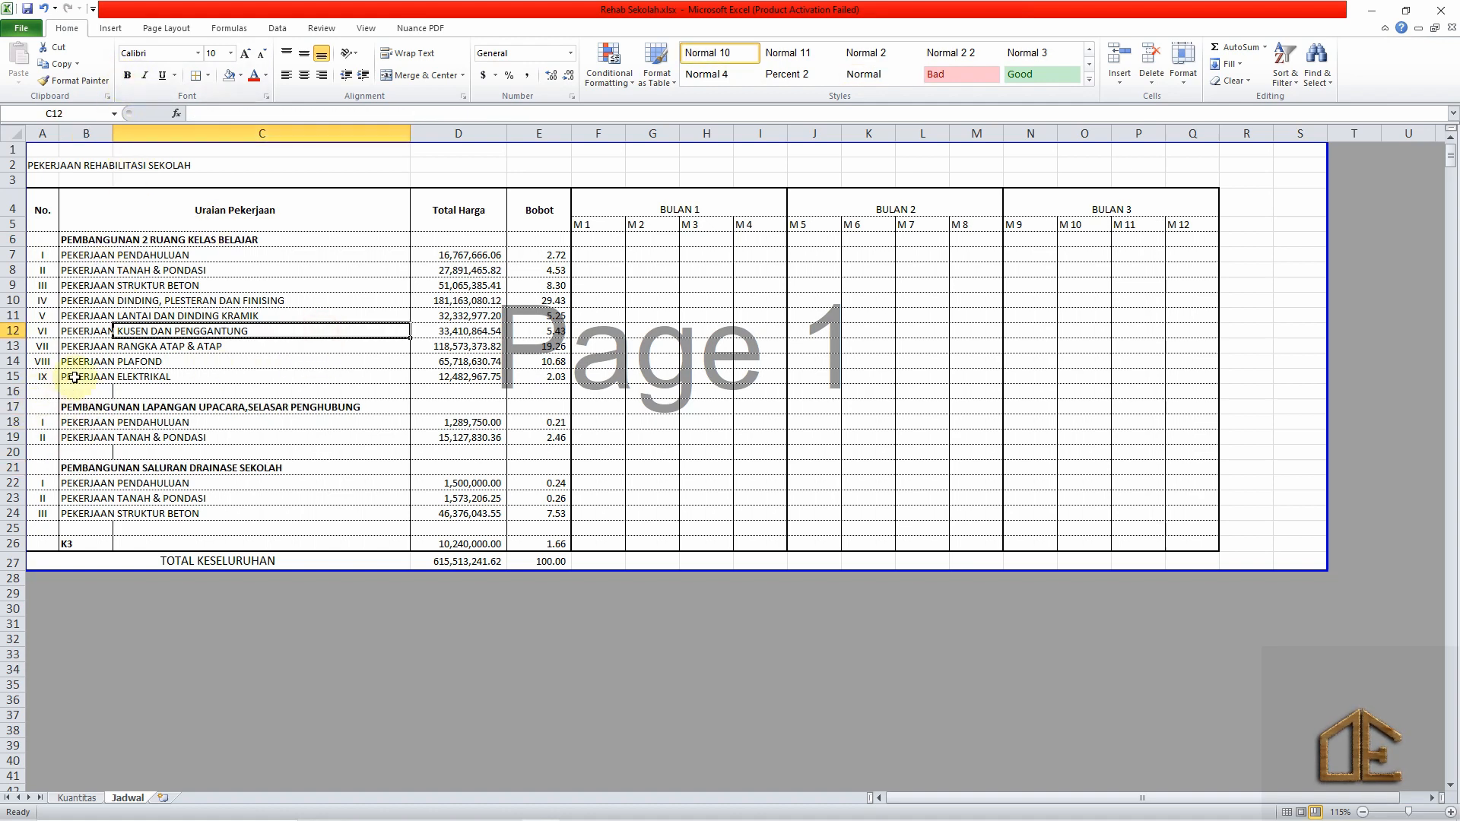
Remove the inner vertical border between columns B and C in B11:C26.
{"action": "left_click_drag", "start_coordinate": [87, 316], "coordinate": [217, 542]}
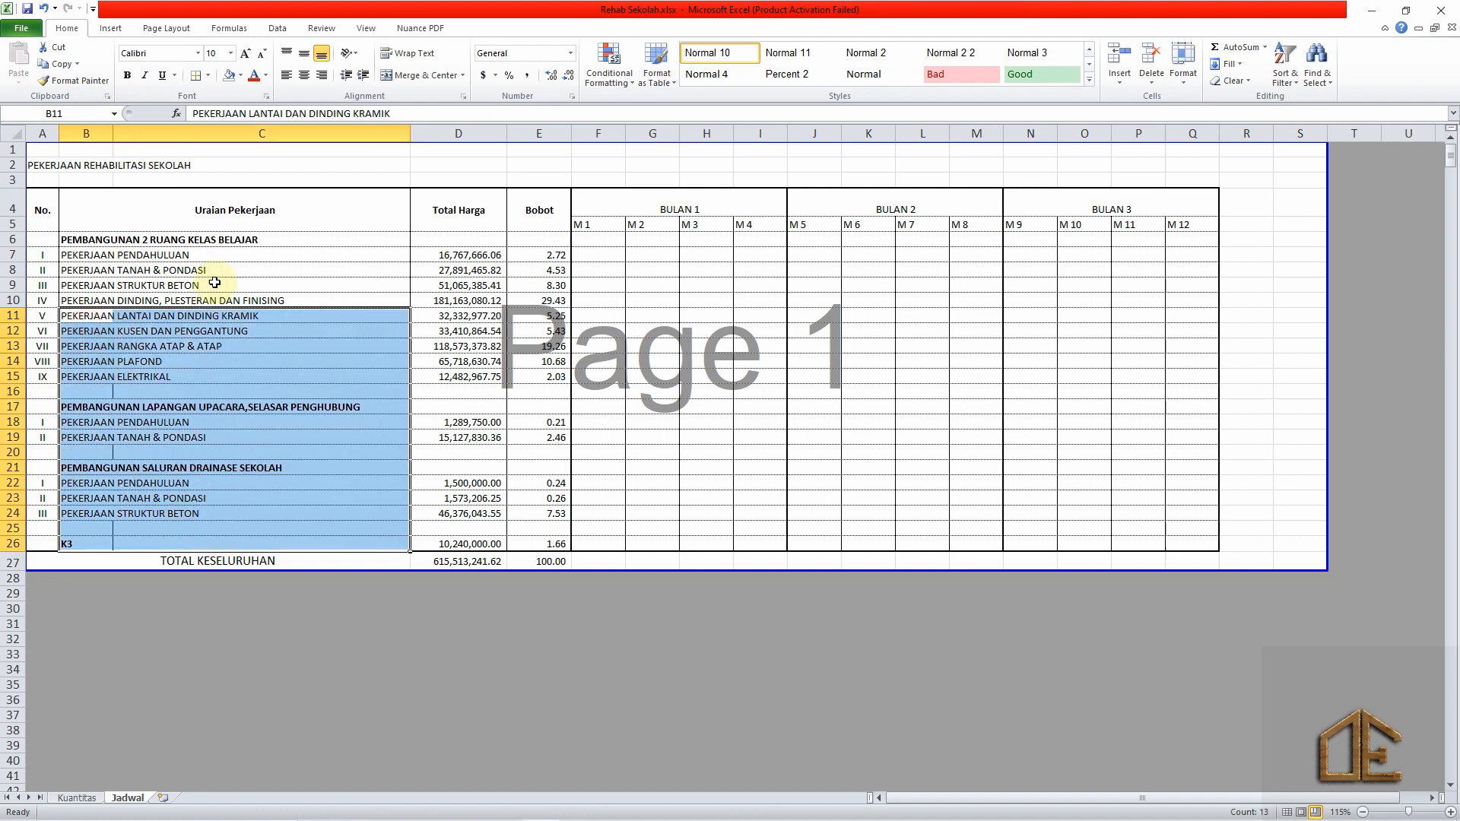
{"action": "left_click", "coordinate": [200, 78]}
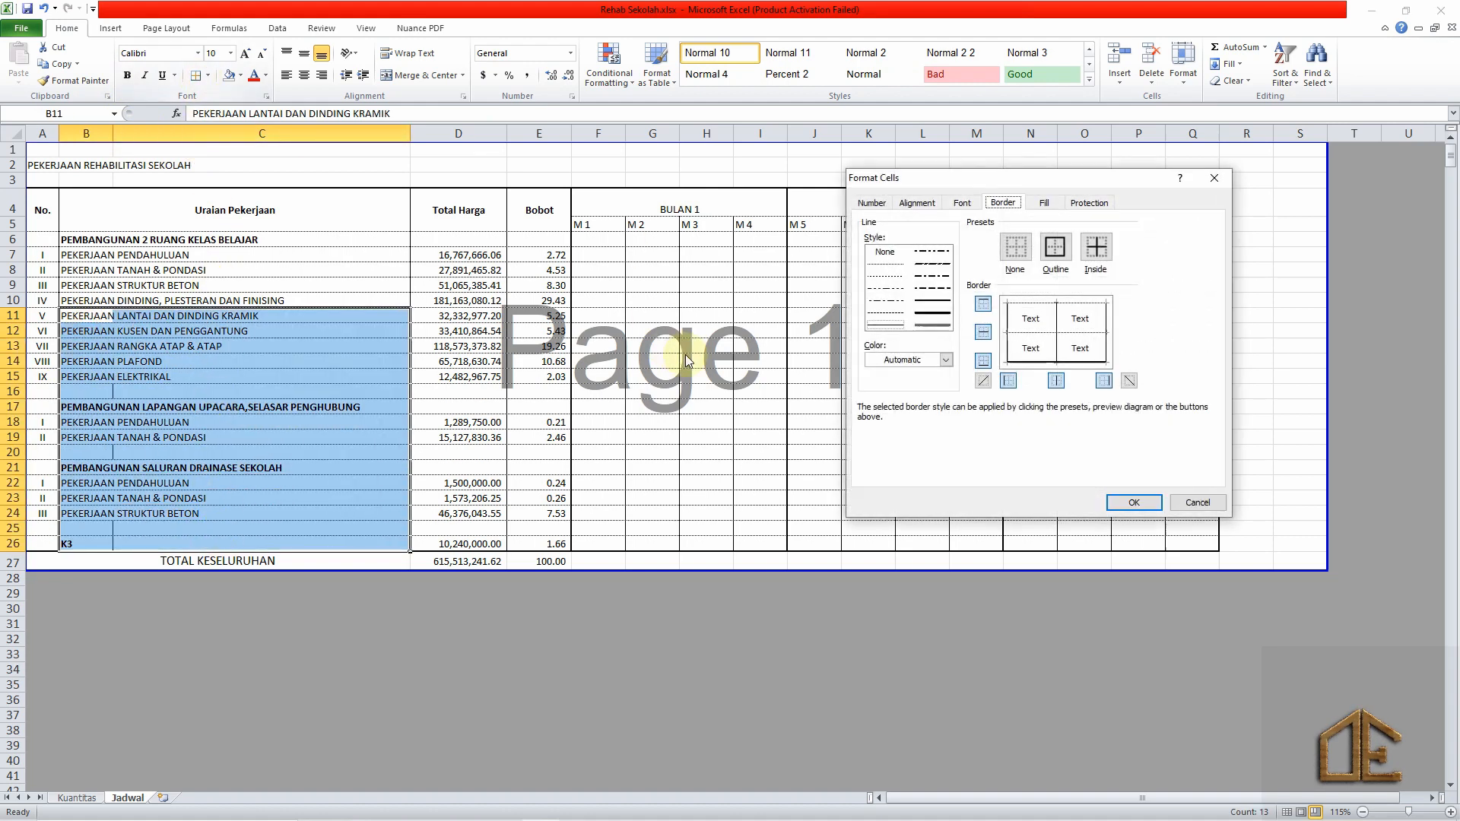
{"action": "left_click", "coordinate": [1056, 380]}
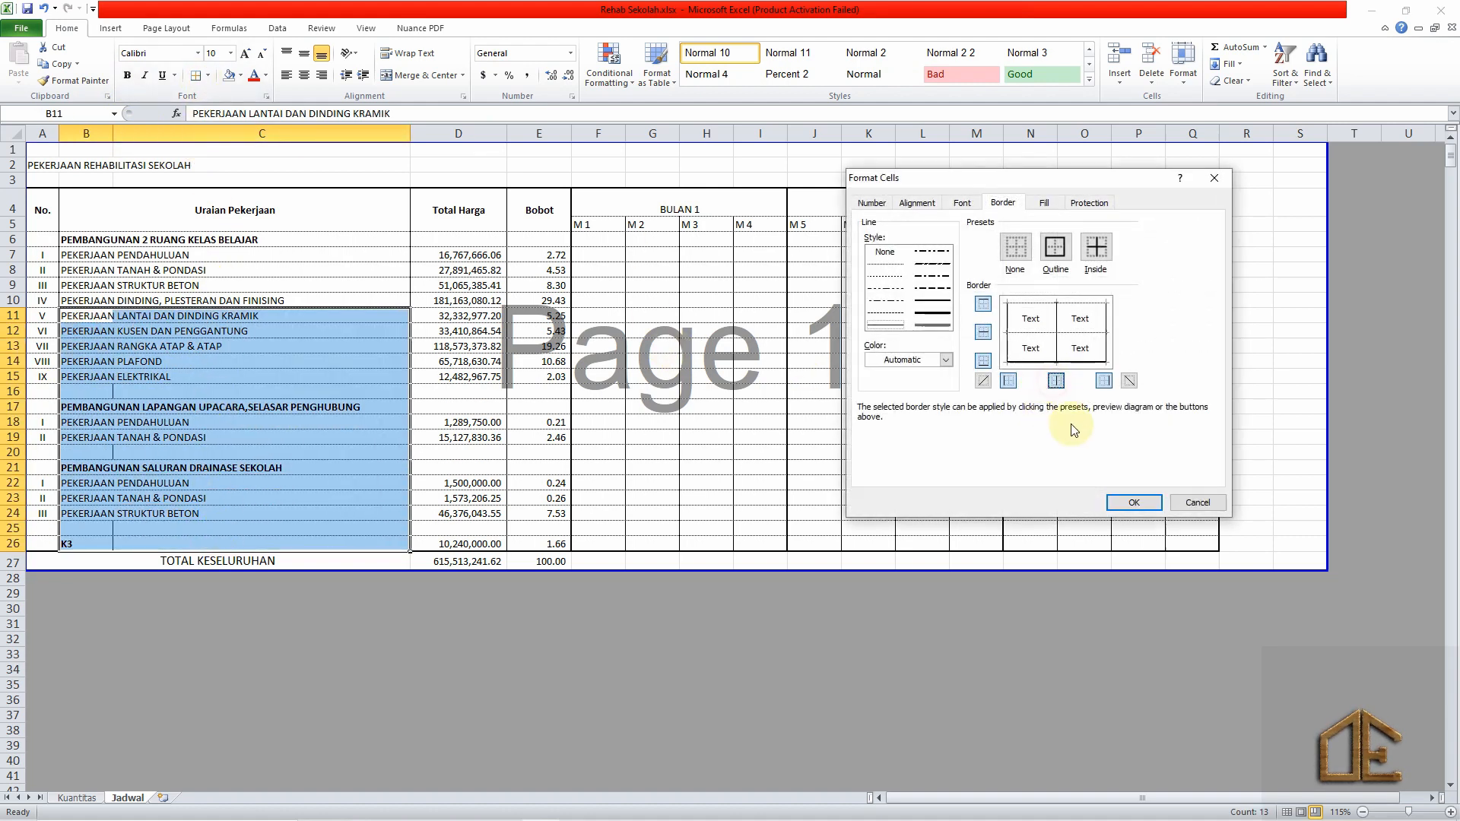
{"action": "left_click", "coordinate": [1132, 502]}
{"action": "left_click", "coordinate": [856, 442]}
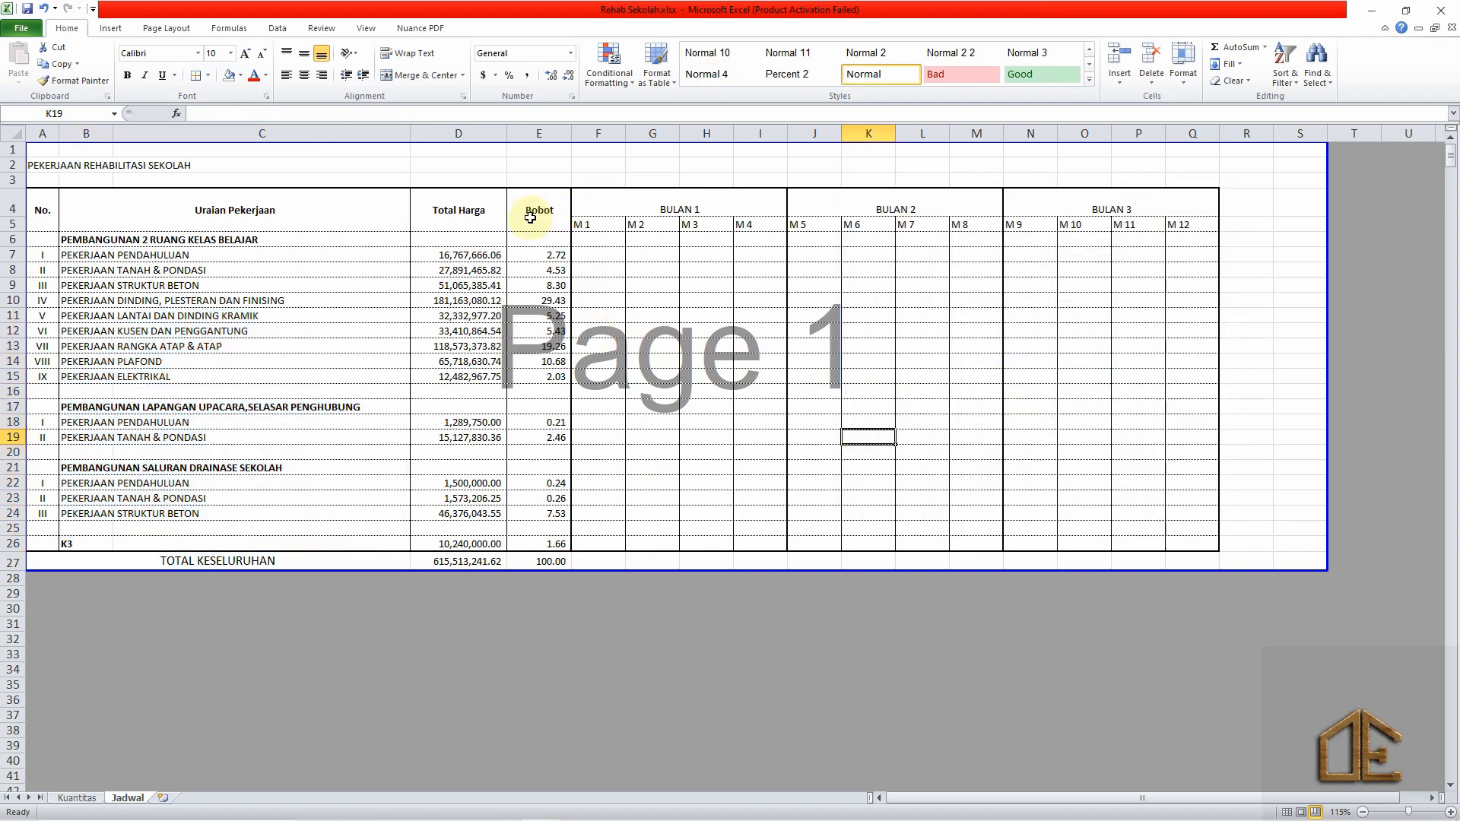
Centre the month and week headings horizontally and vertically across A4:Q5.
{"action": "left_click", "coordinate": [46, 203]}
{"action": "left_click_drag", "start_coordinate": [46, 204], "coordinate": [1141, 205]}
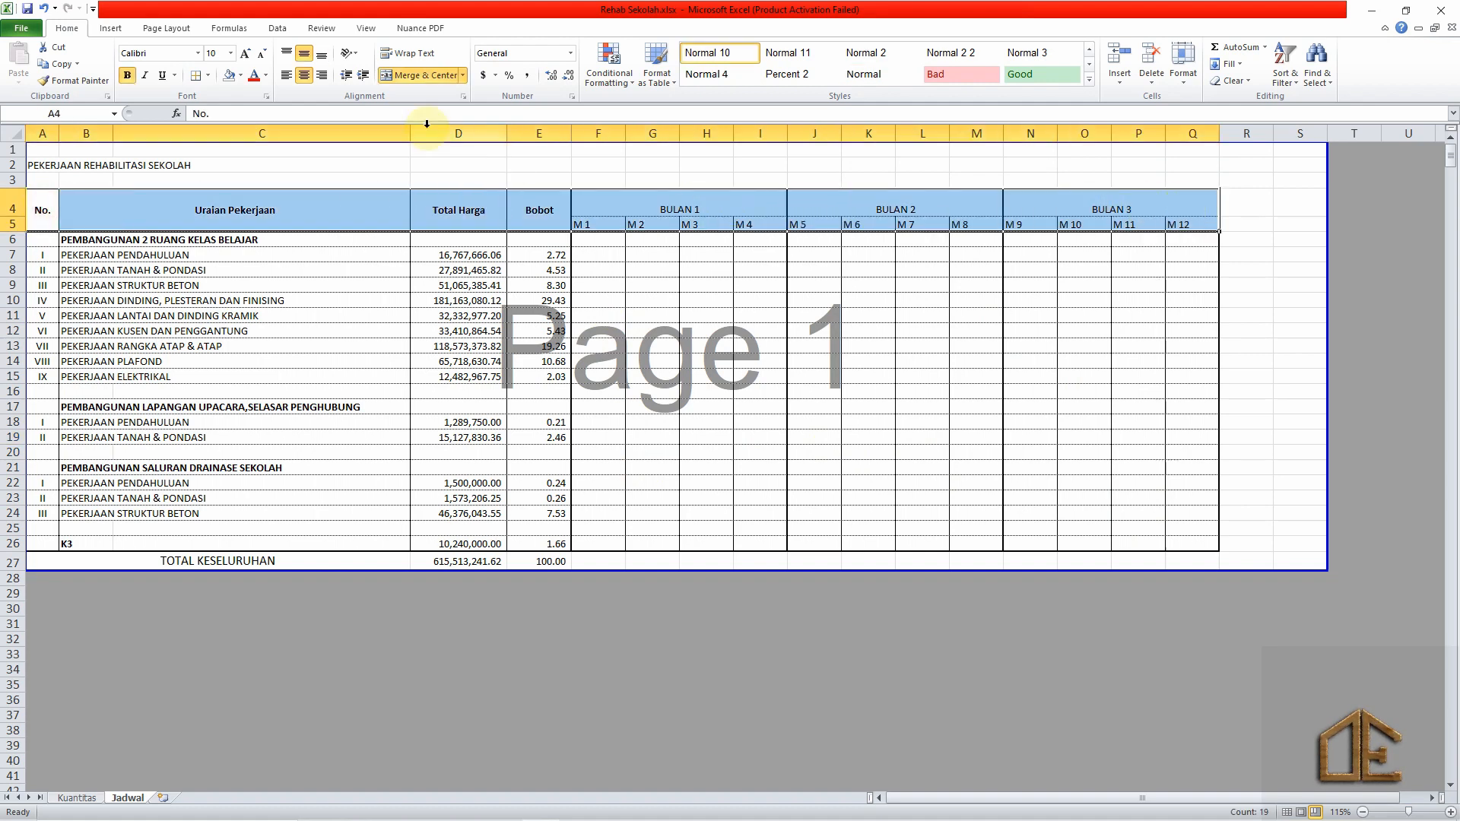
{"action": "left_click", "coordinate": [304, 74]}
{"action": "left_click", "coordinate": [306, 58]}
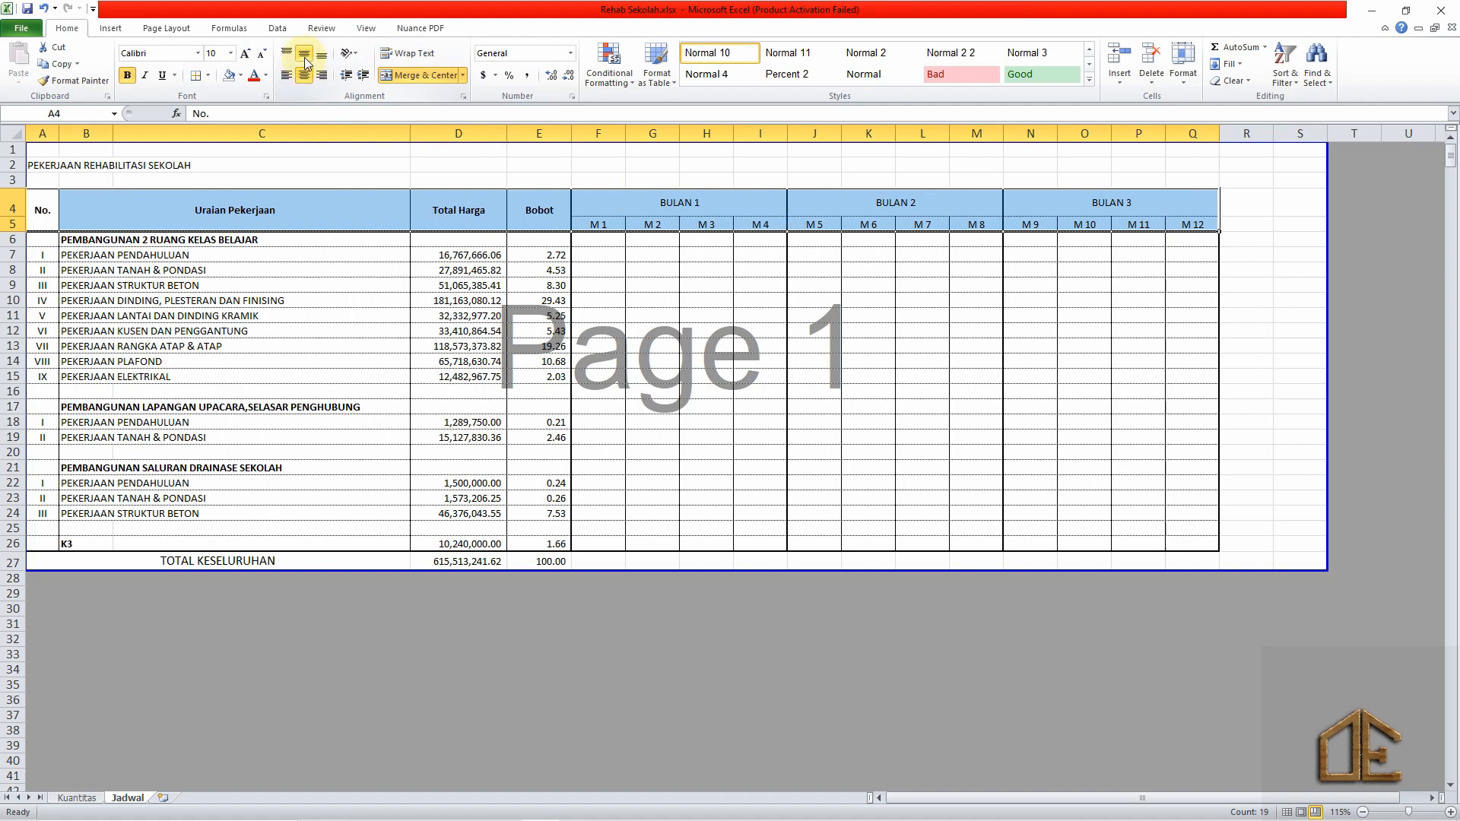
Give the heading block A4:Q5 a double-line bottom border and inner horizontal and vertical lines.
{"action": "left_click", "coordinate": [196, 76]}
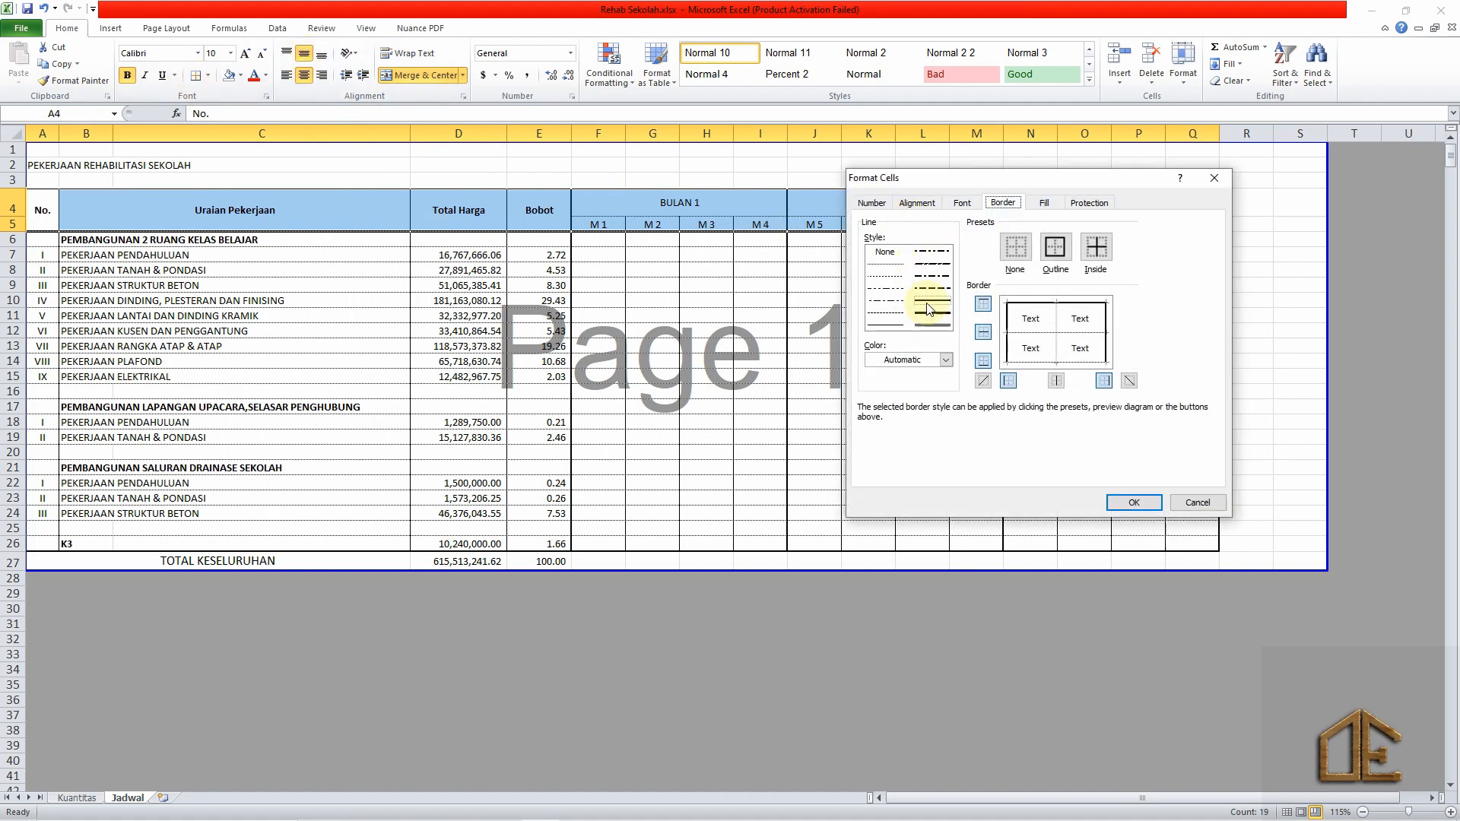
{"action": "left_click", "coordinate": [984, 360]}
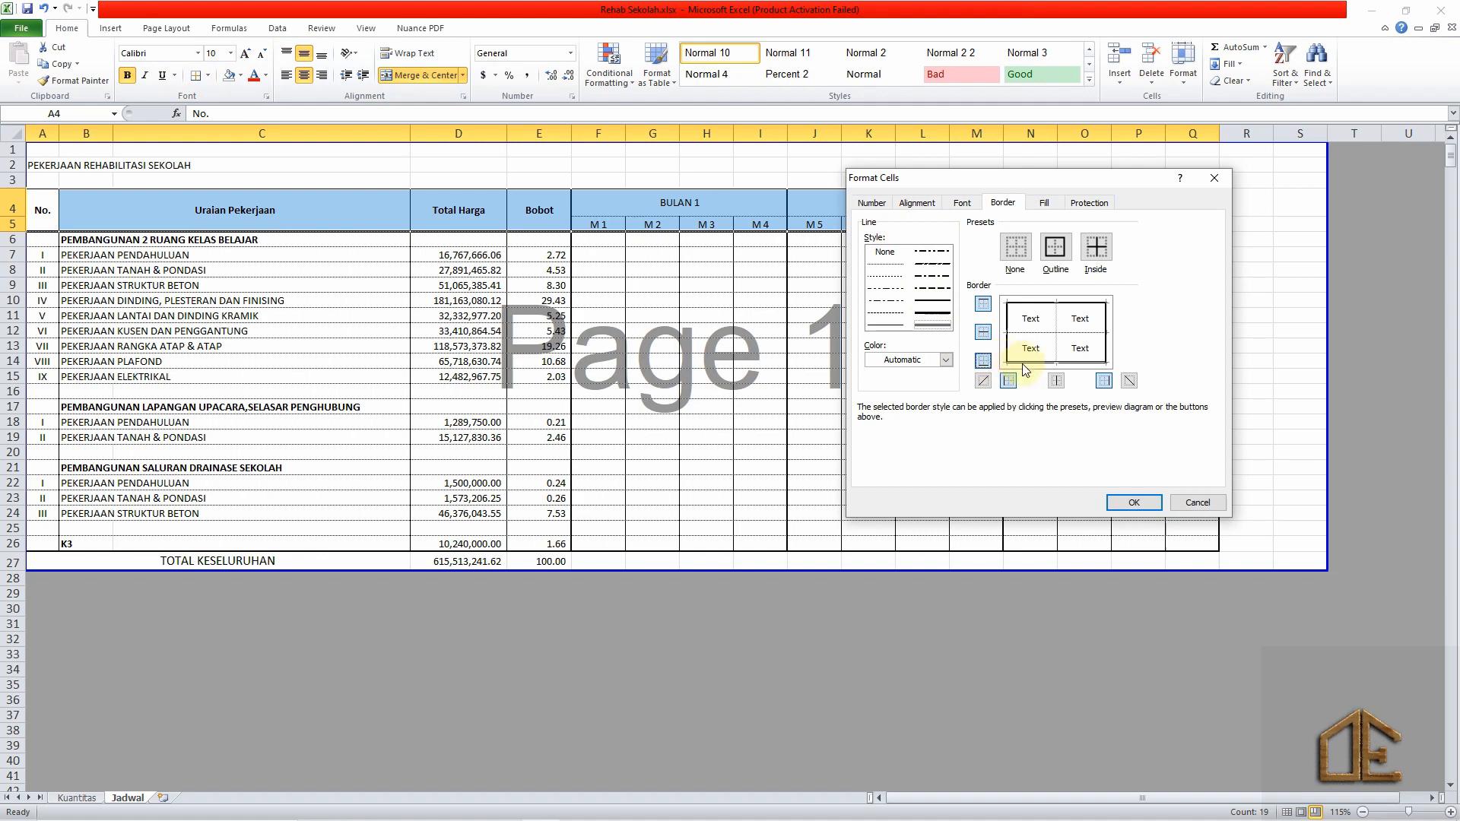
{"action": "left_click", "coordinate": [1057, 380]}
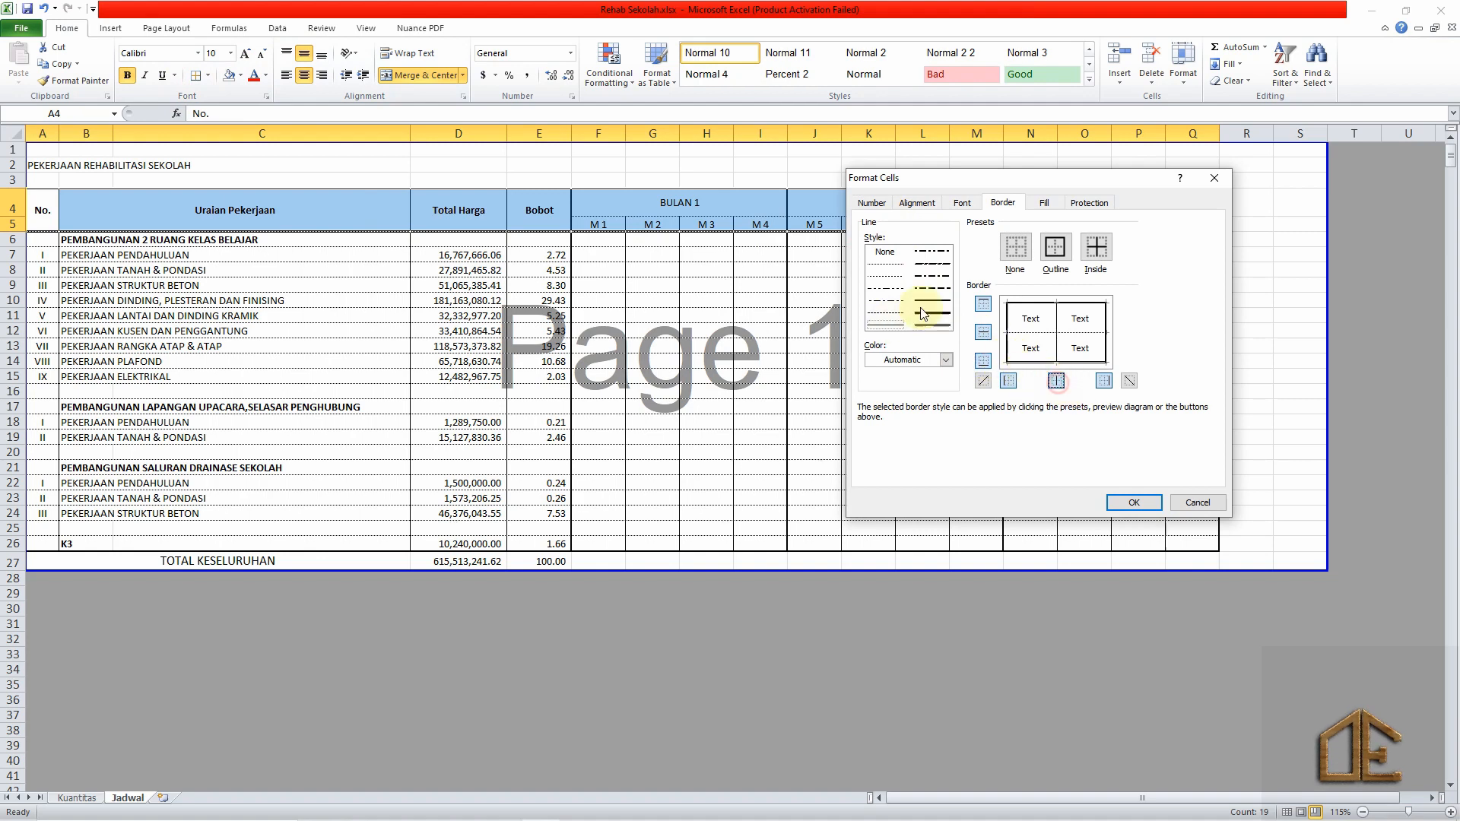
{"action": "left_click", "coordinate": [984, 332]}
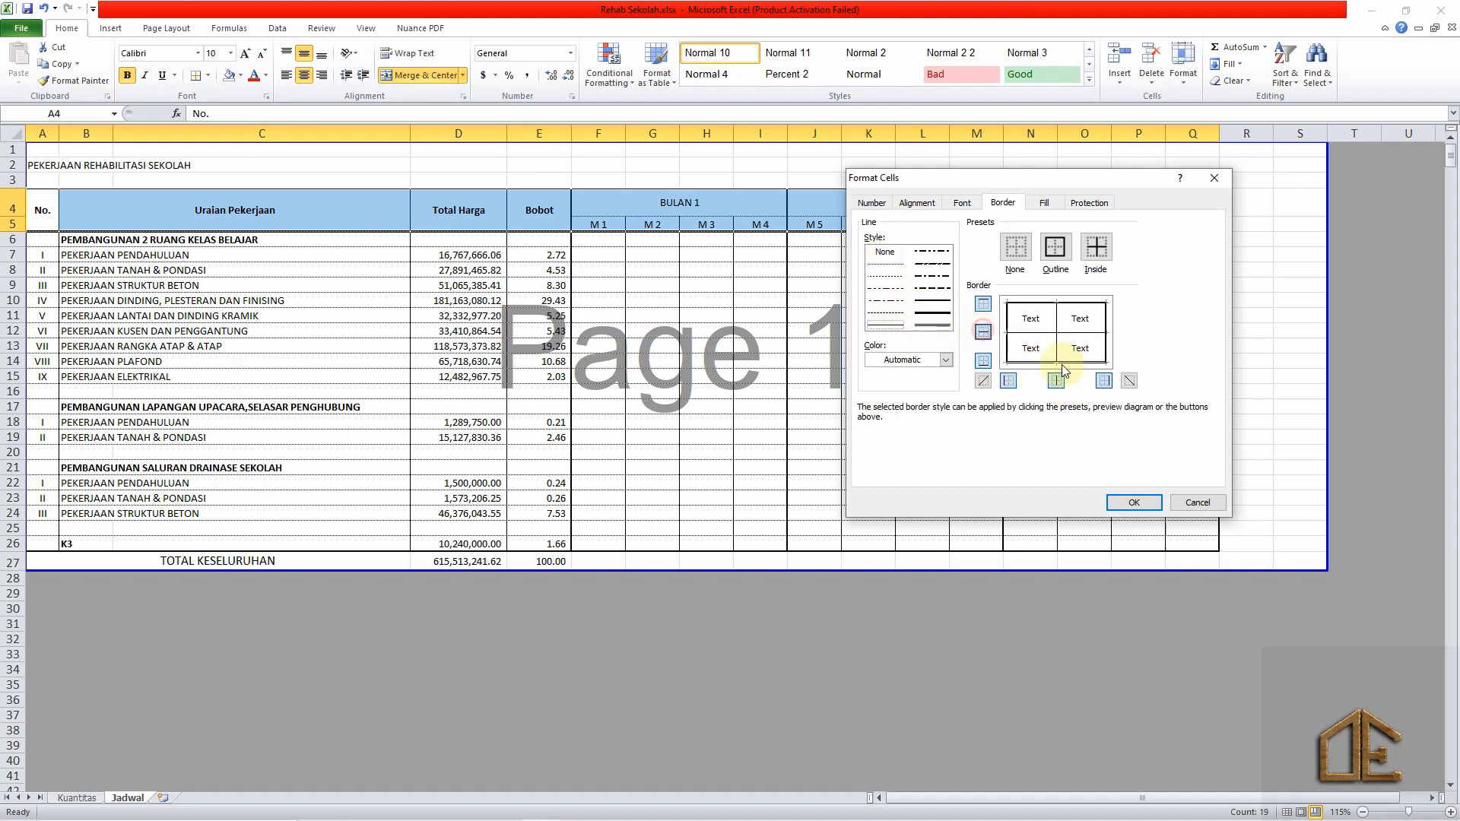
{"action": "left_click", "coordinate": [1134, 503]}
{"action": "left_click", "coordinate": [922, 378]}
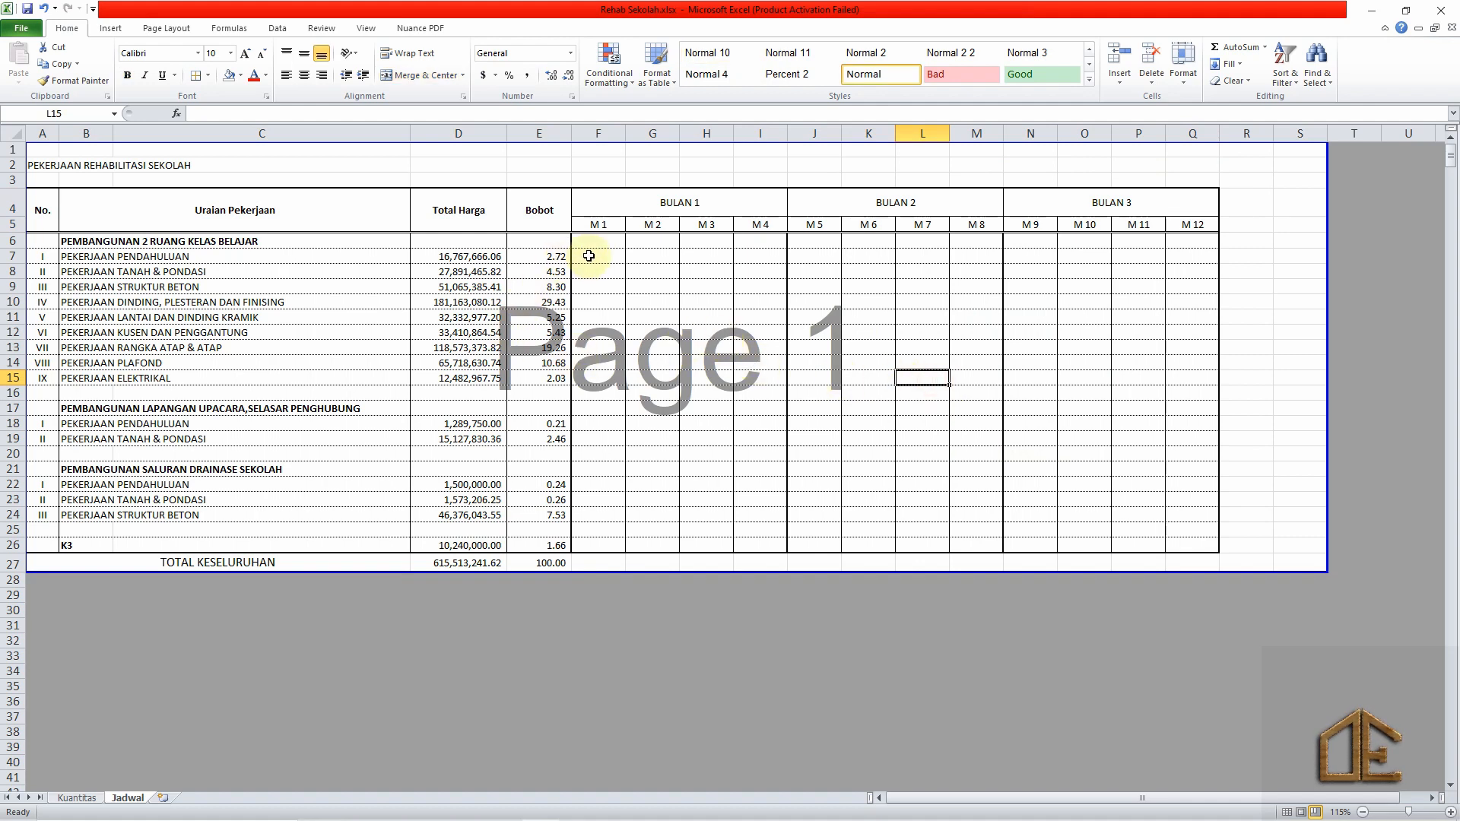
Create a conditional formatting rule for the weekly cells F7:Q26 that formats only cells with a value greater than 0.
{"action": "left_click_drag", "start_coordinate": [588, 256], "coordinate": [1209, 548]}
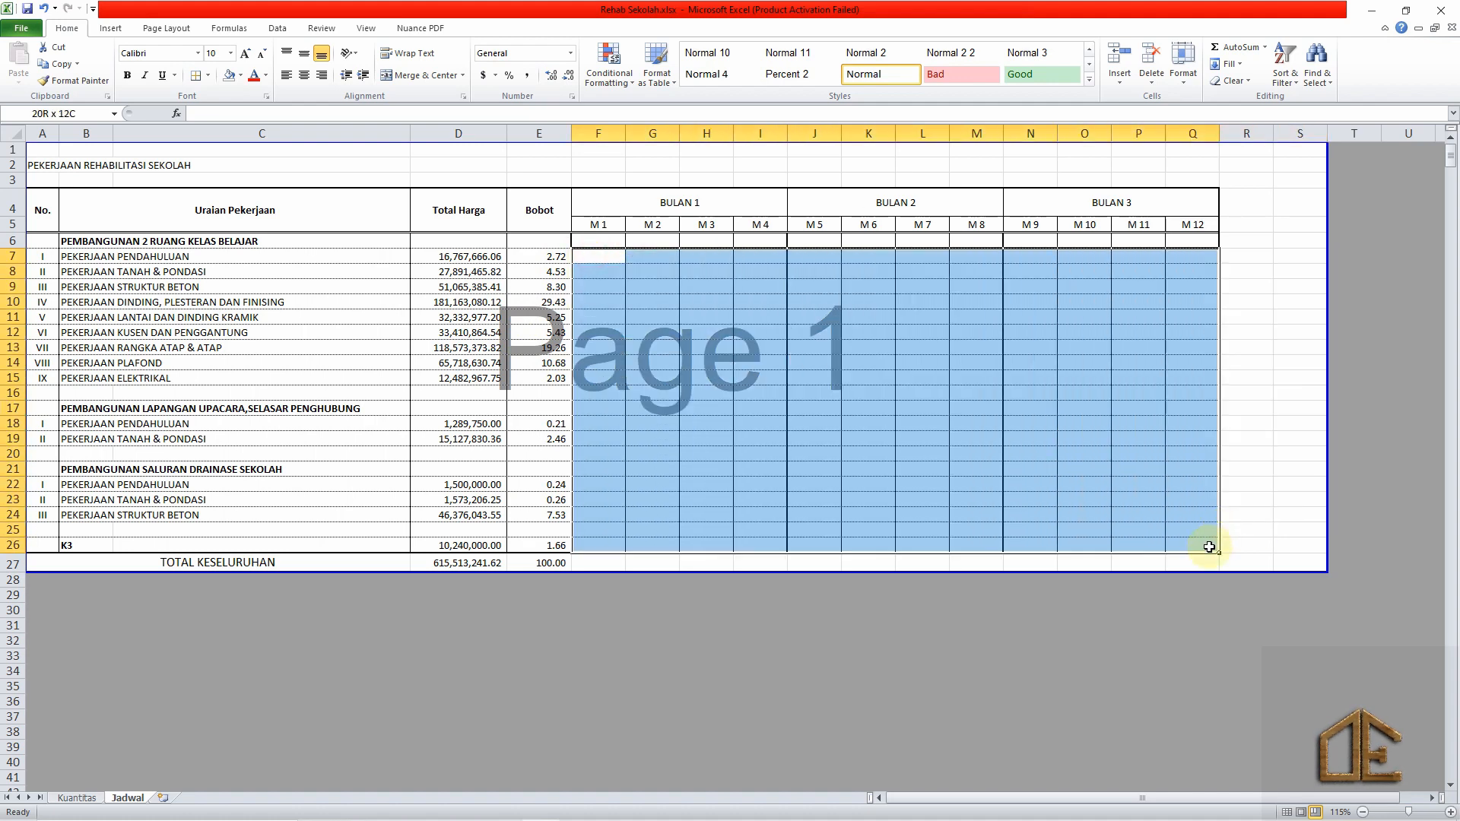
{"action": "left_click", "coordinate": [633, 79]}
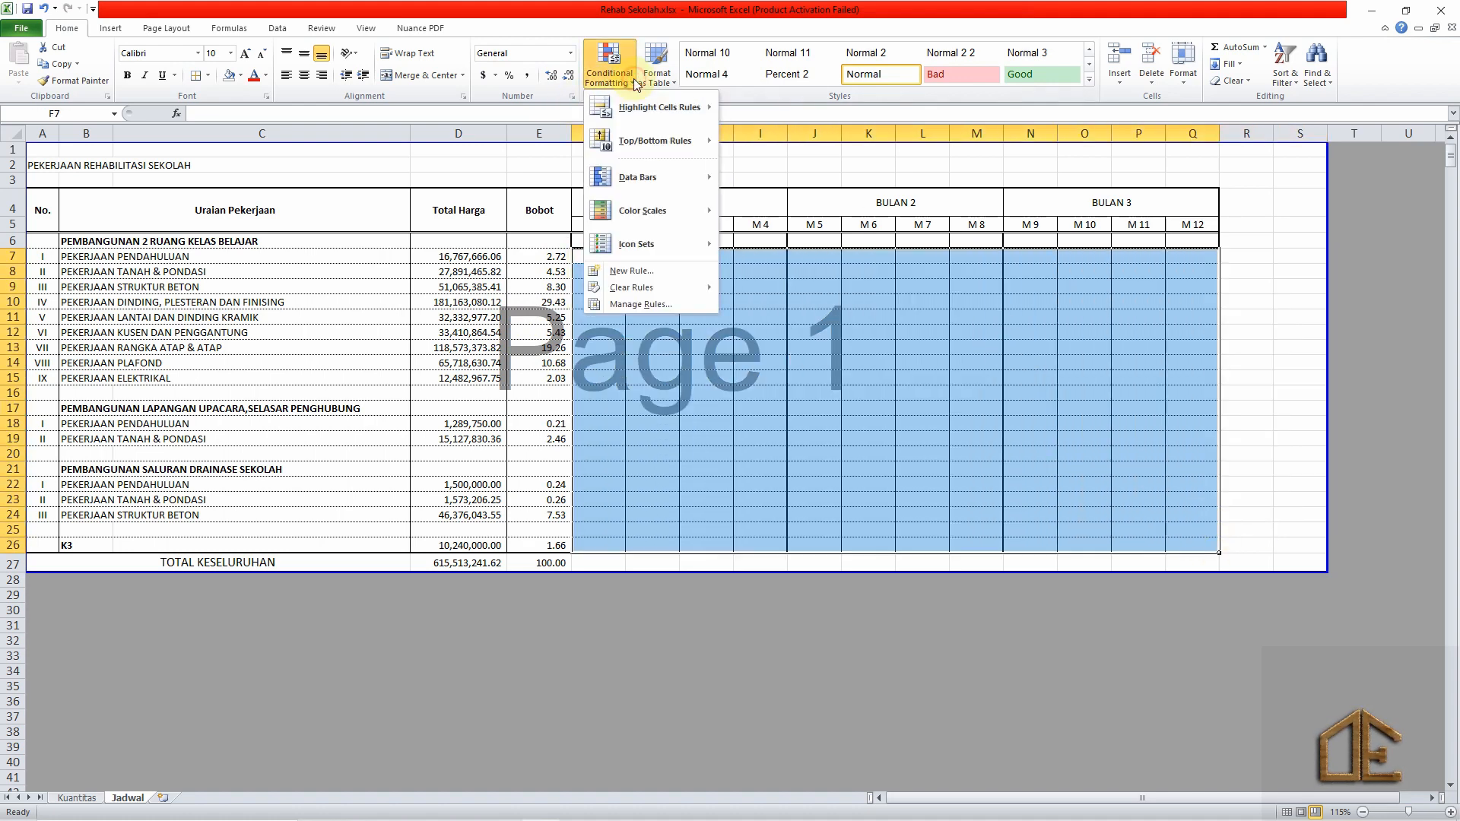
{"action": "left_click", "coordinate": [648, 270]}
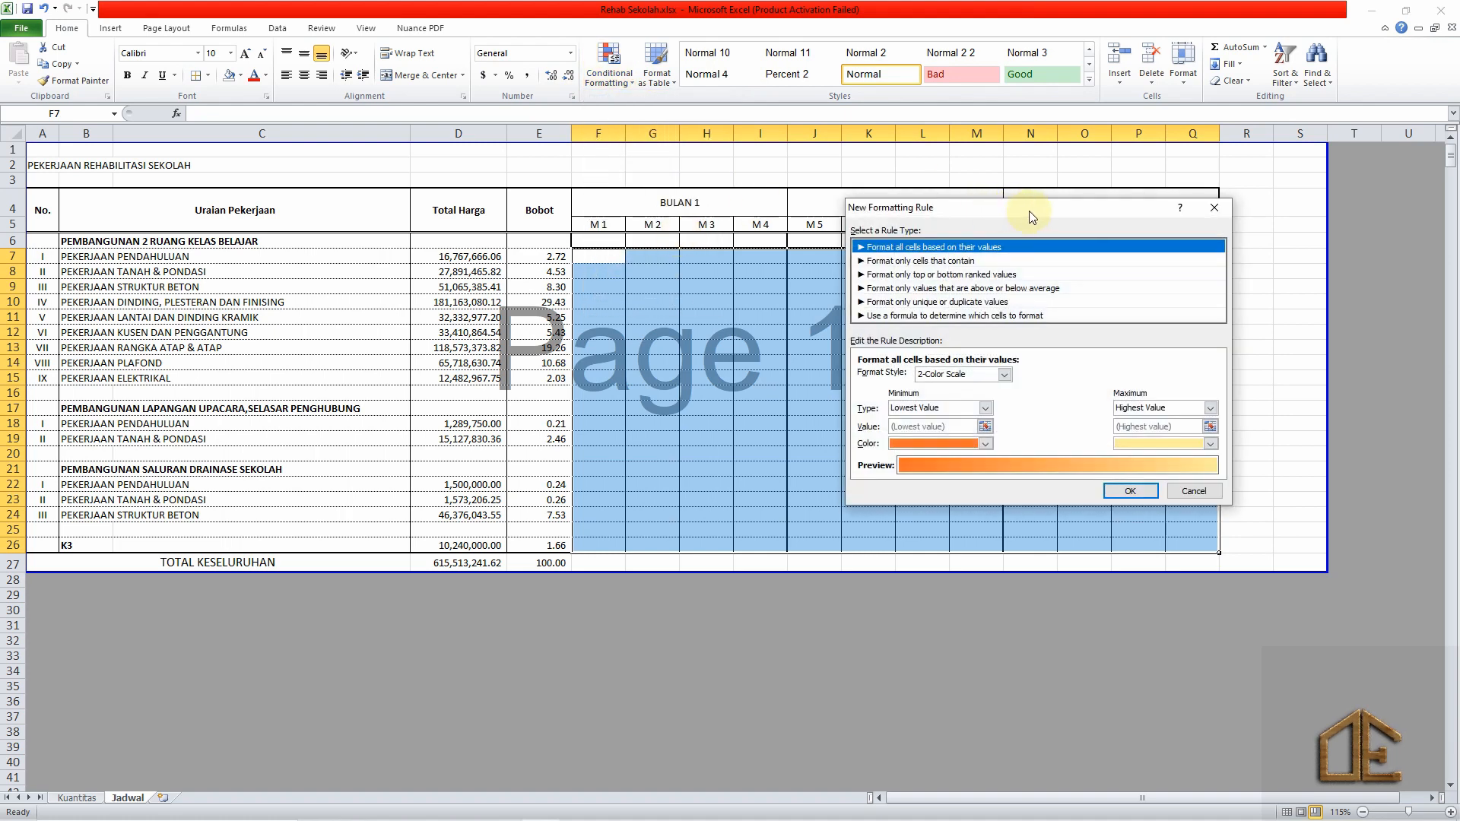
{"action": "left_click_drag", "start_coordinate": [1030, 215], "coordinate": [803, 47]}
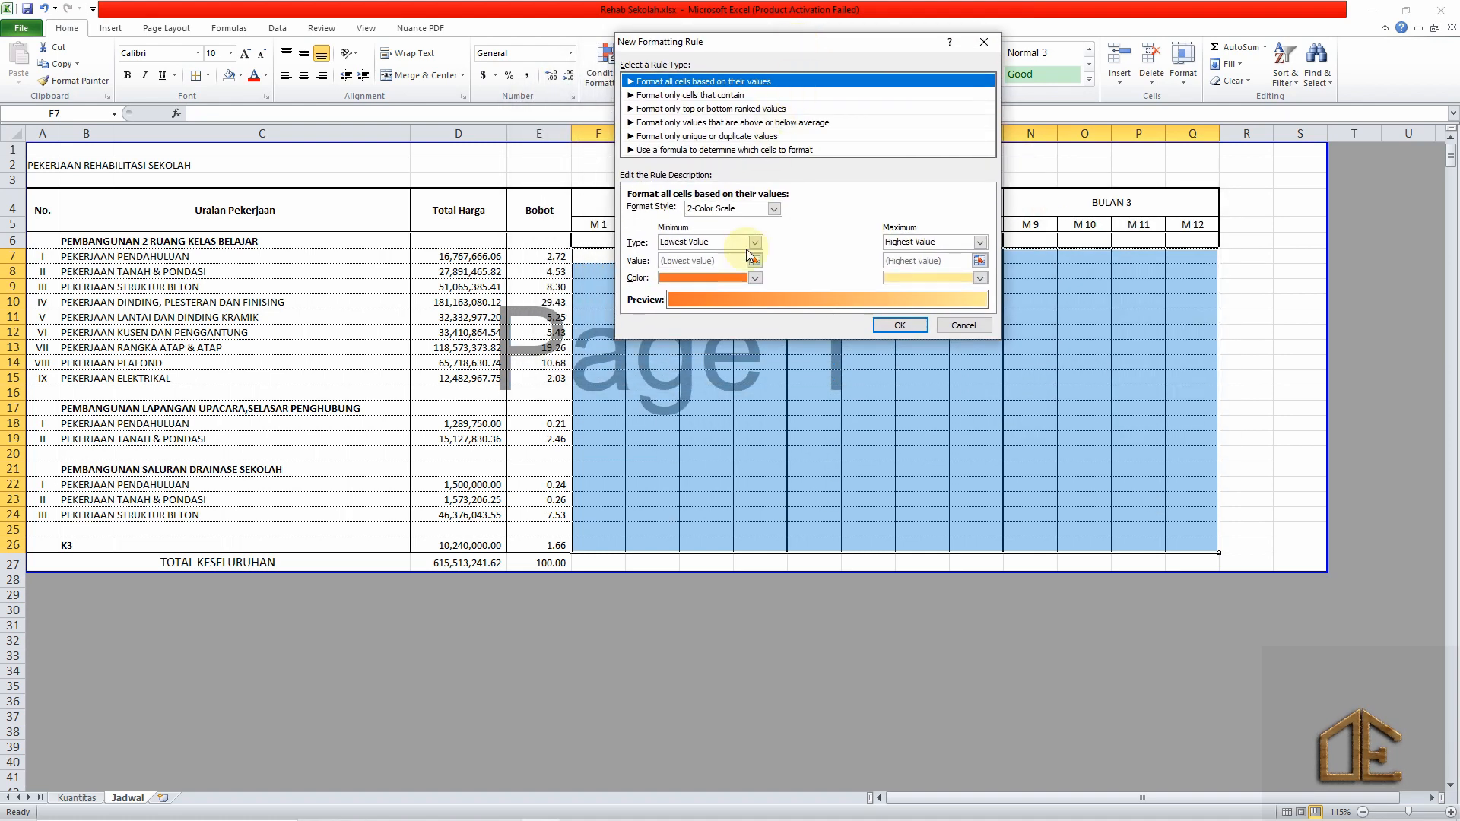
{"action": "left_click", "coordinate": [729, 95]}
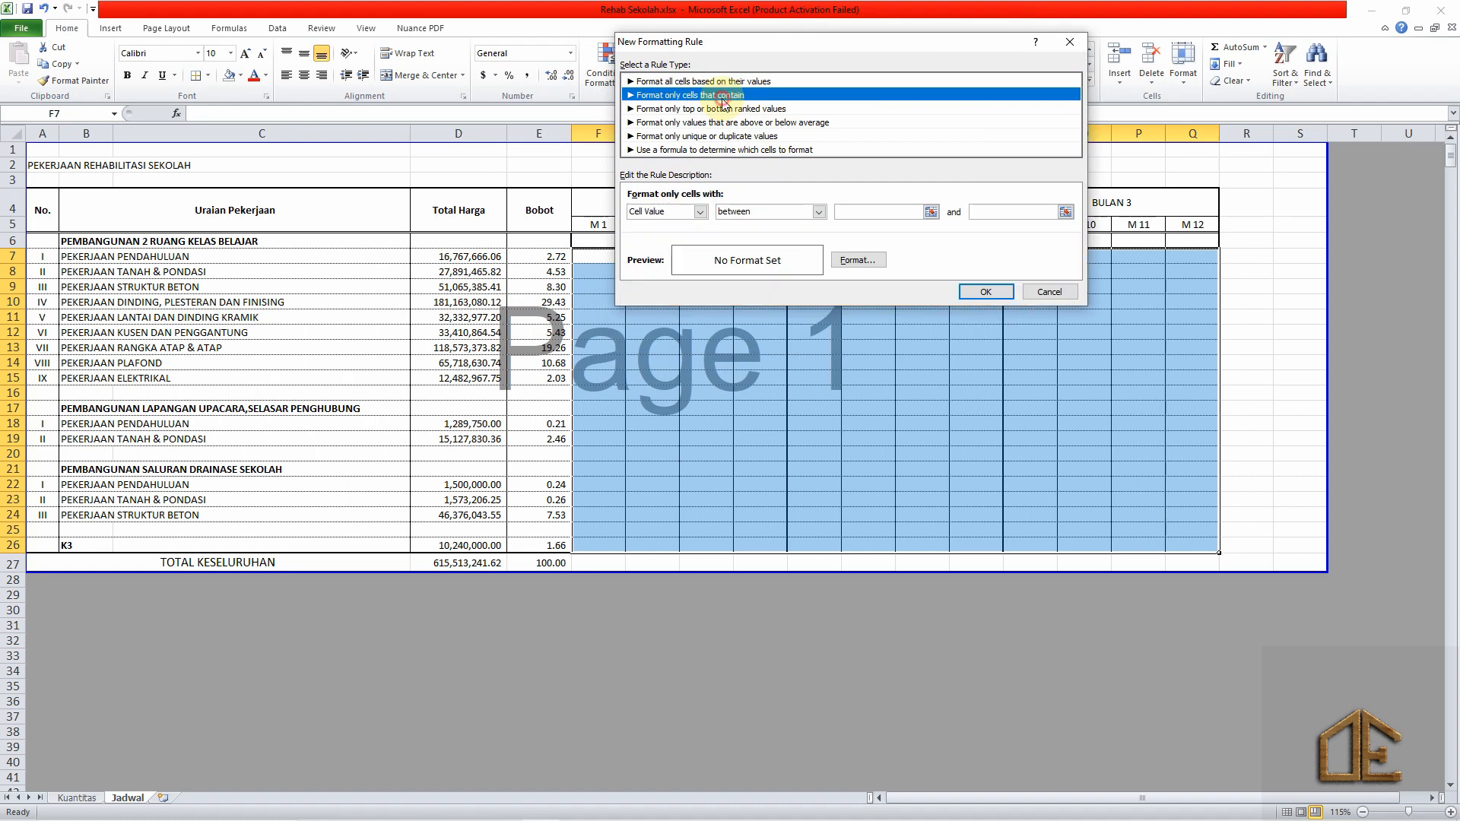
{"action": "left_click", "coordinate": [703, 213]}
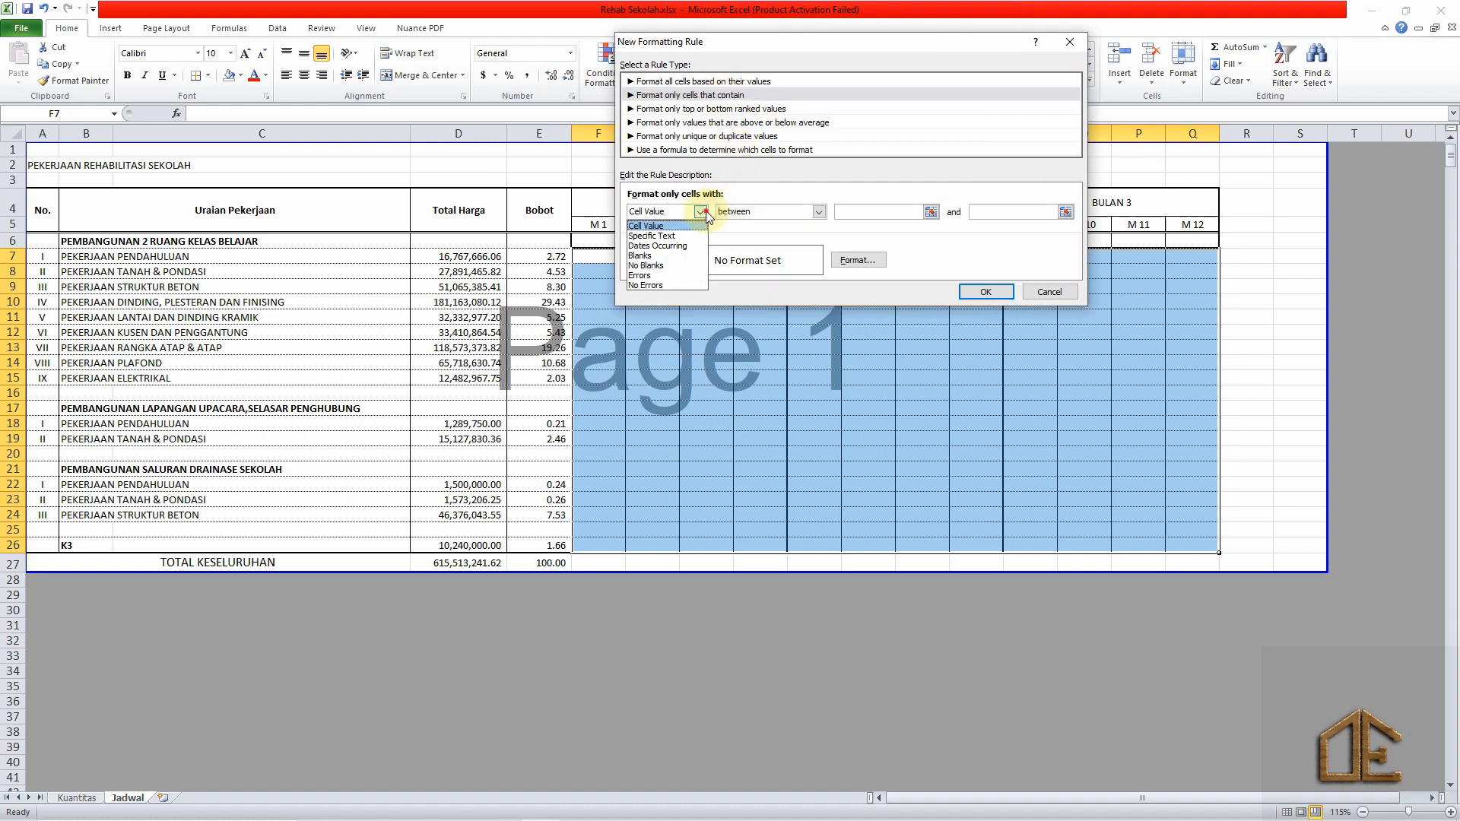
{"action": "left_click", "coordinate": [704, 214]}
{"action": "left_click", "coordinate": [818, 212]}
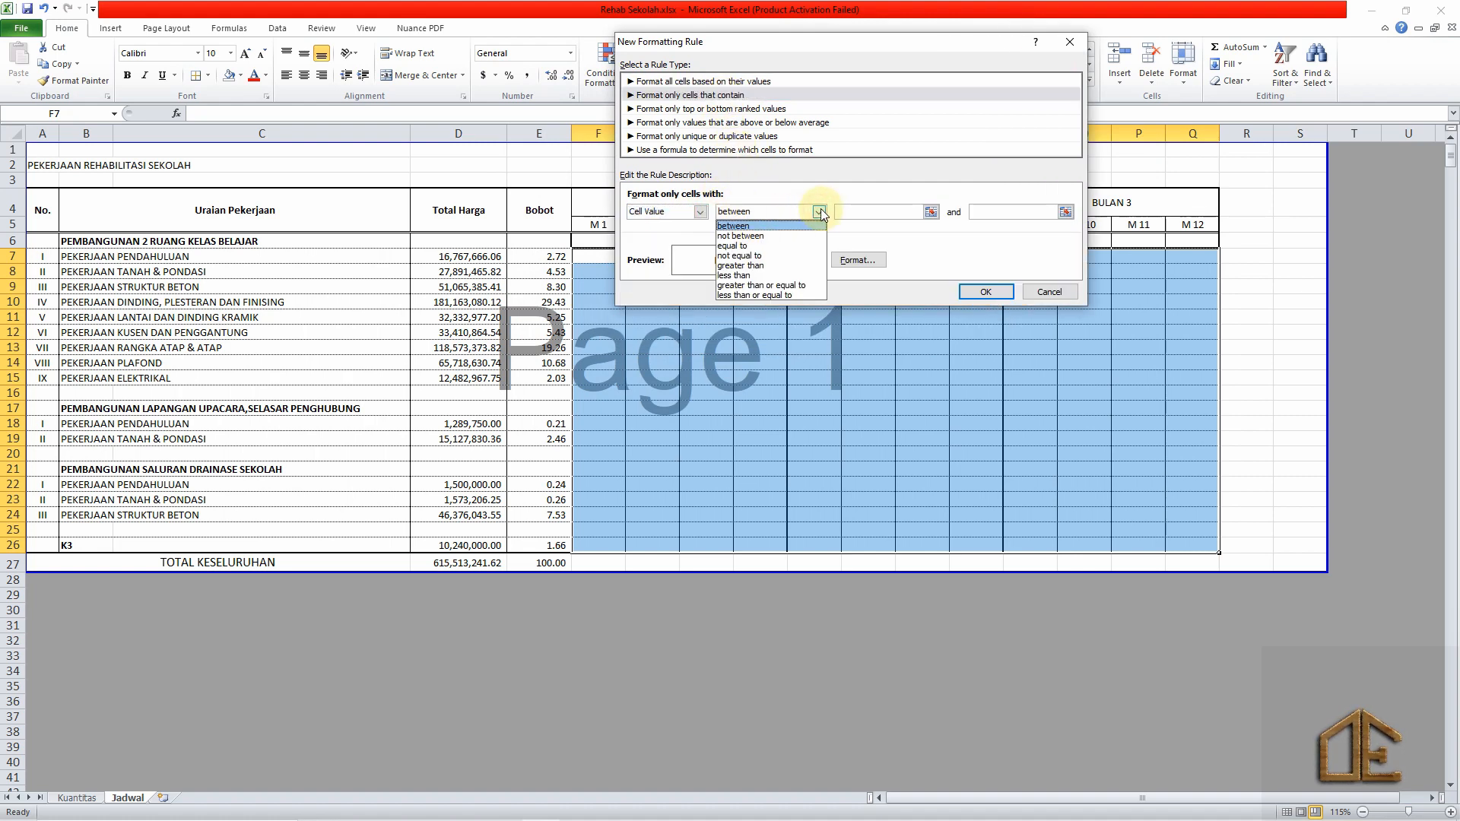
{"action": "left_click", "coordinate": [773, 267]}
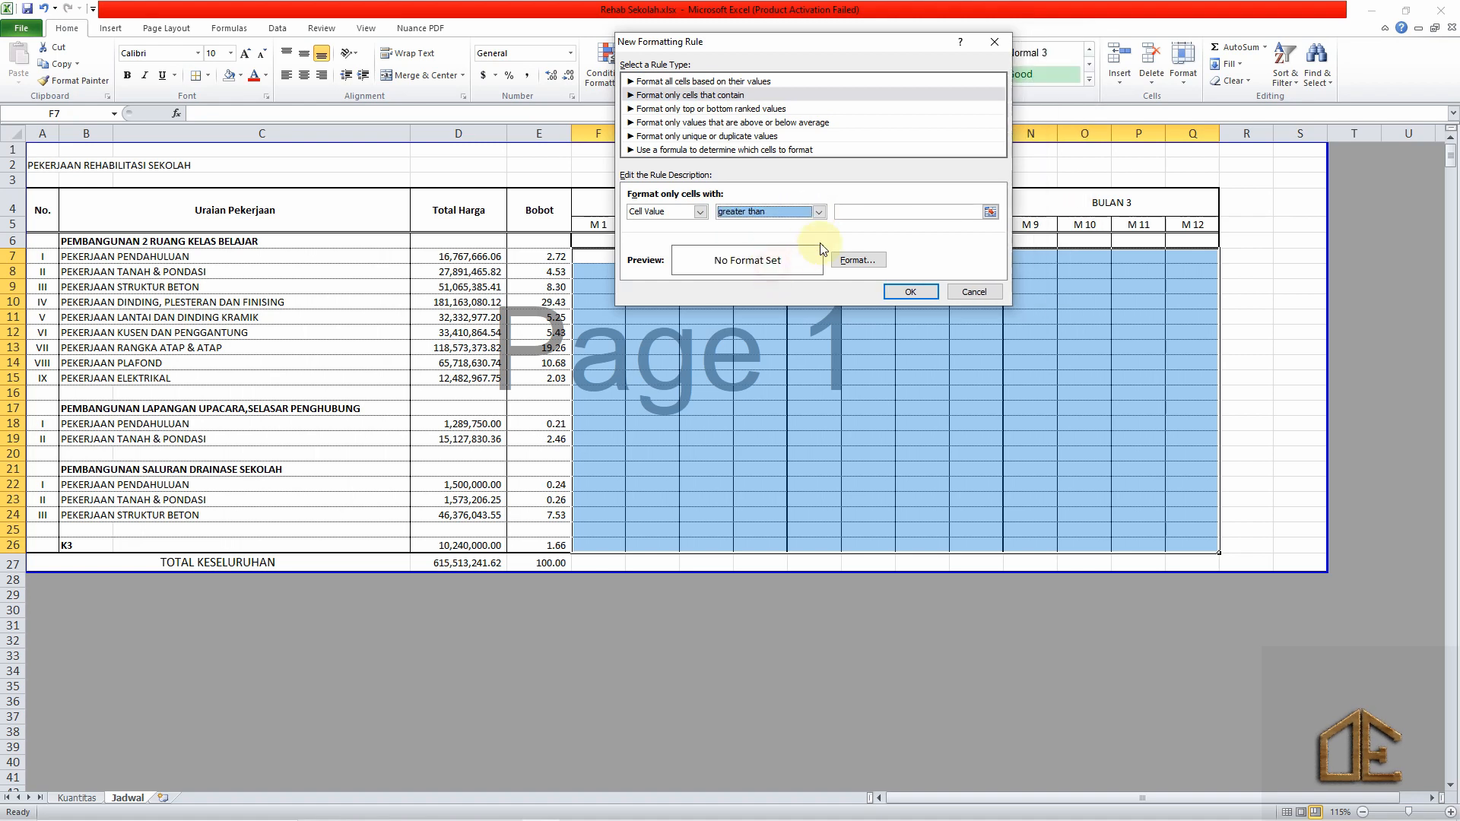
{"action": "left_click", "coordinate": [871, 214]}
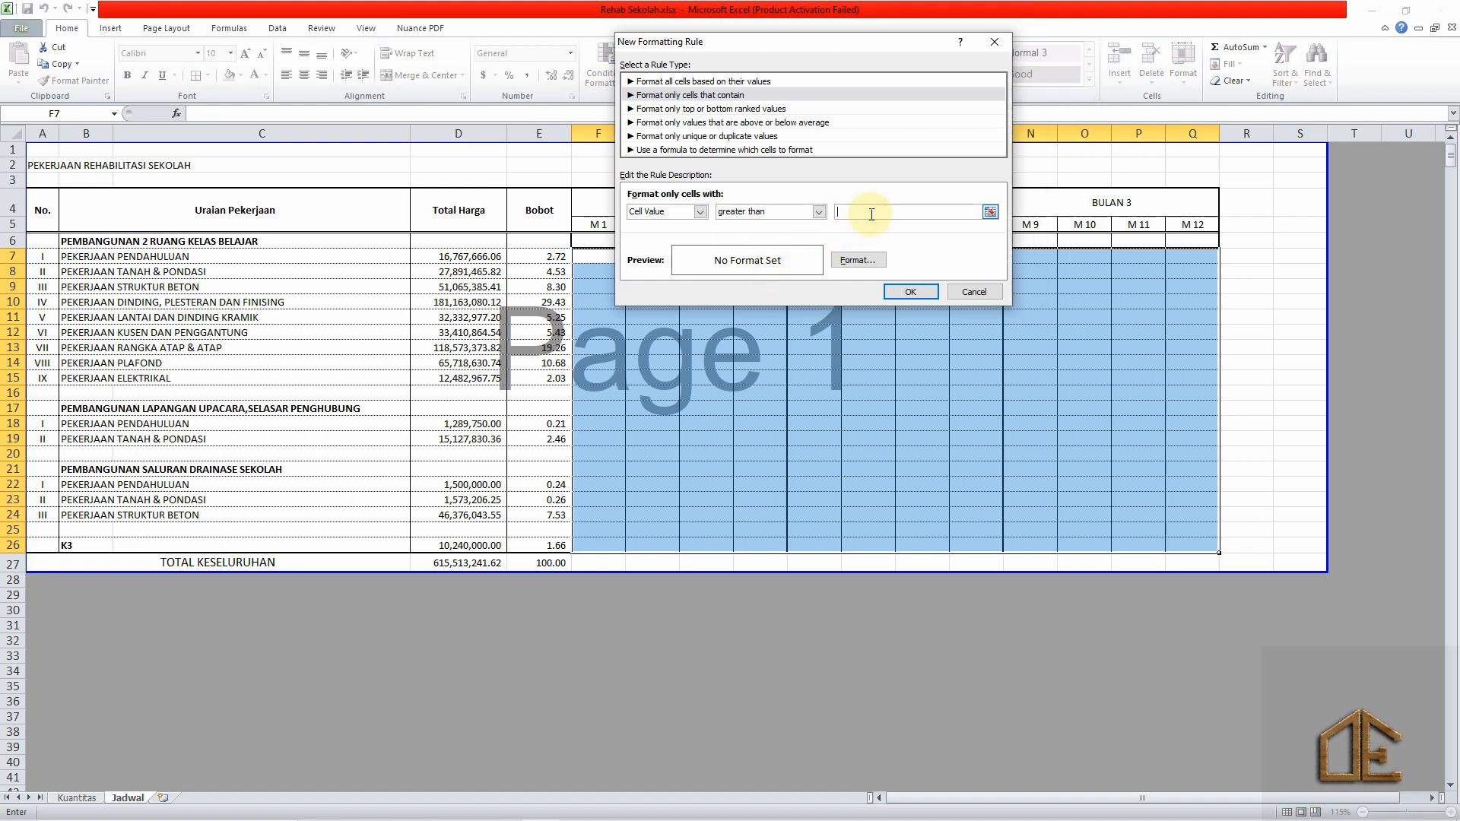
{"action": "type", "text": "0"}
Give the rule's format a light orange background fill and apply the rule to the weekly cells.
{"action": "left_click", "coordinate": [841, 263]}
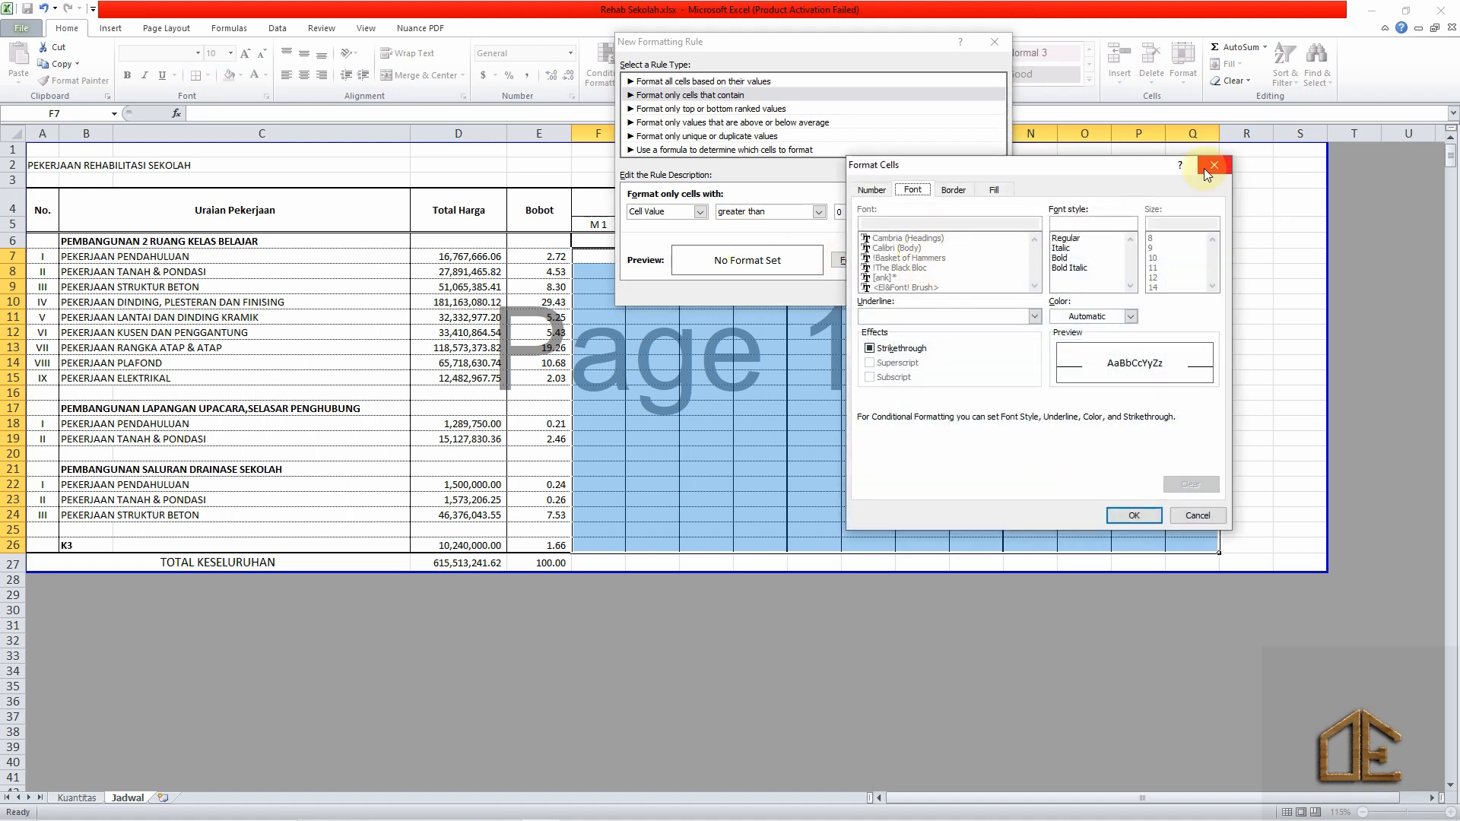
{"action": "left_click", "coordinate": [994, 189]}
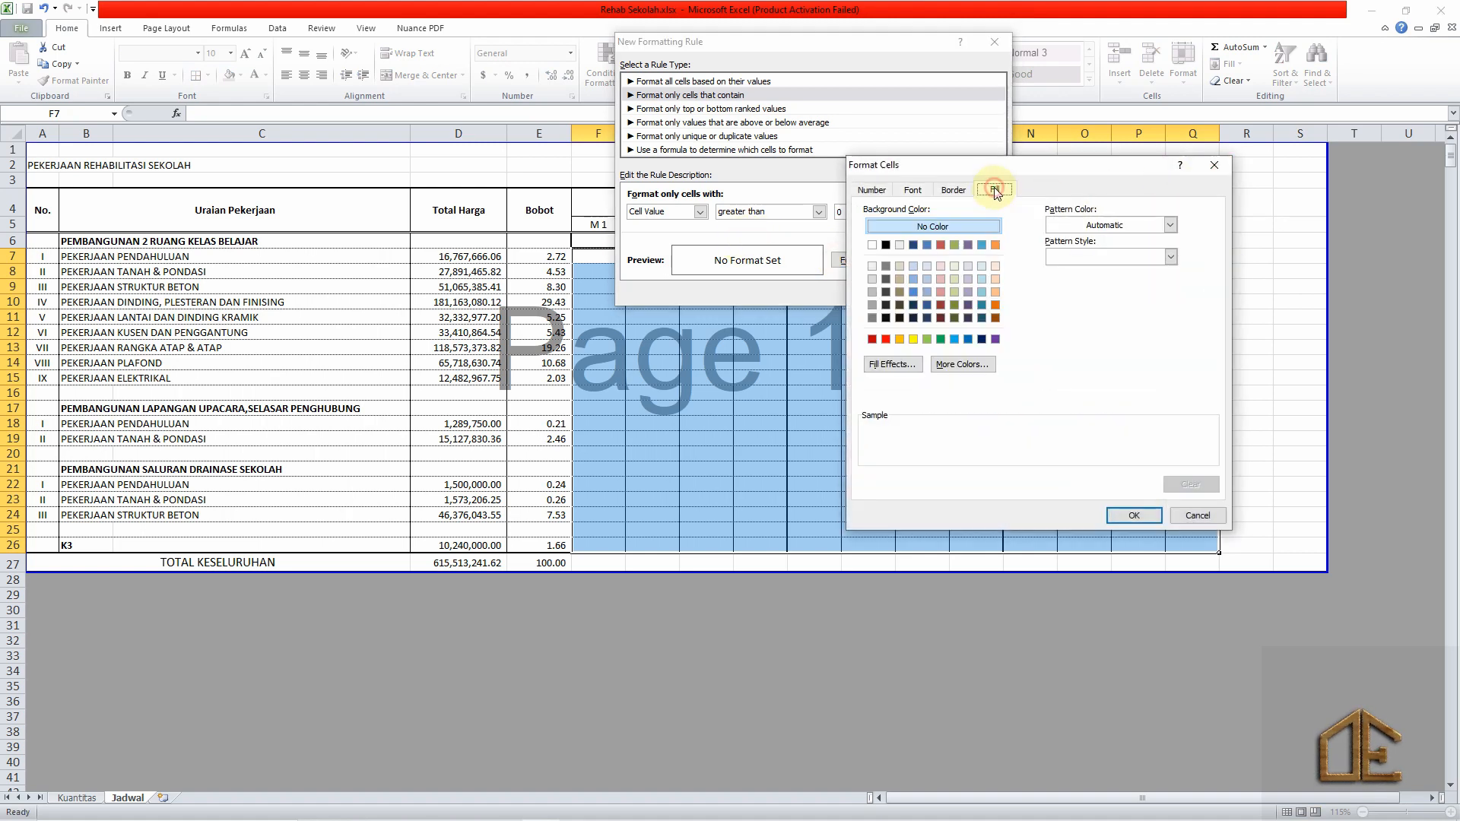
{"action": "left_click", "coordinate": [996, 292]}
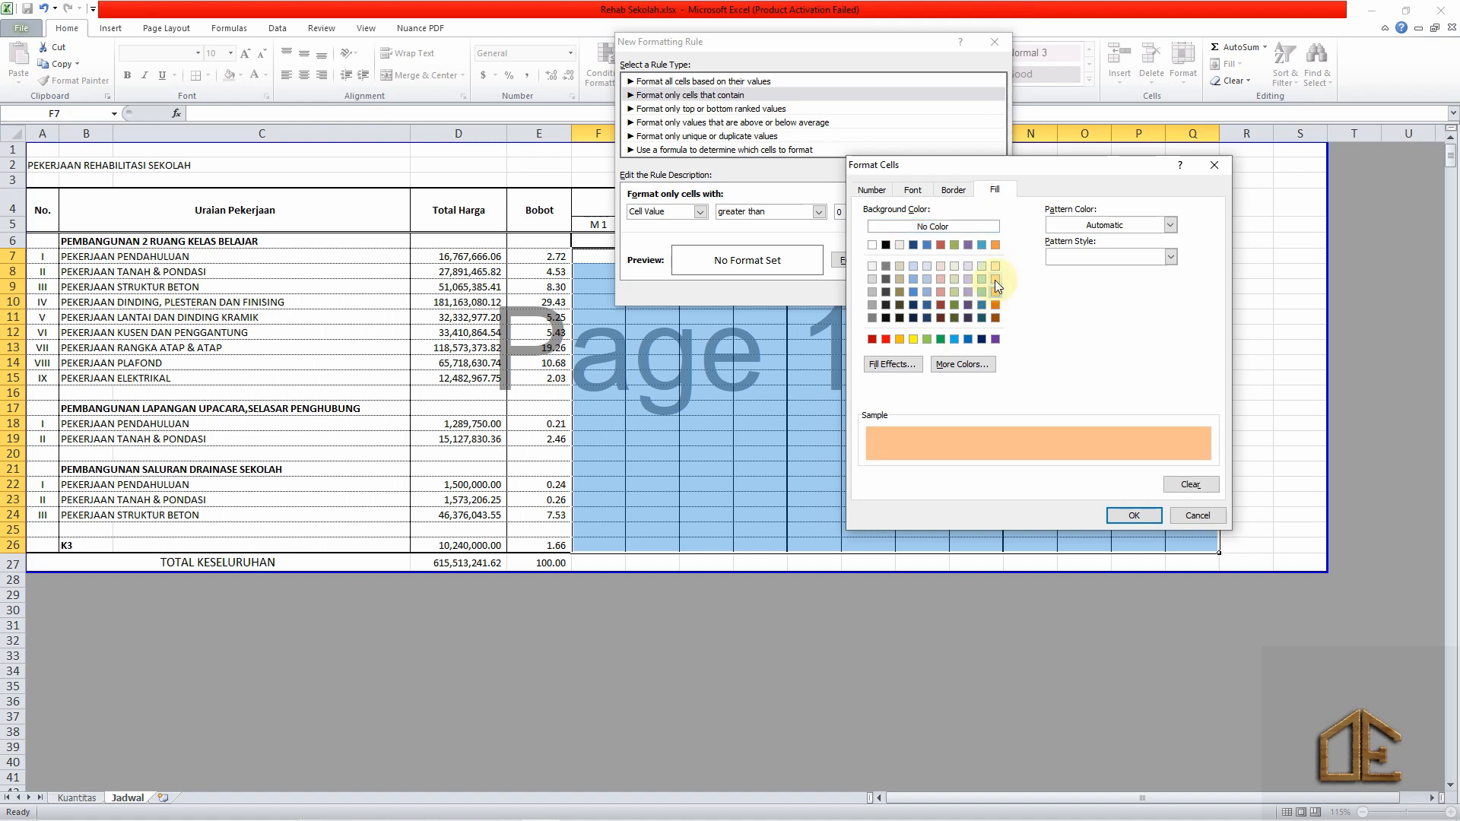
{"action": "left_click", "coordinate": [996, 279]}
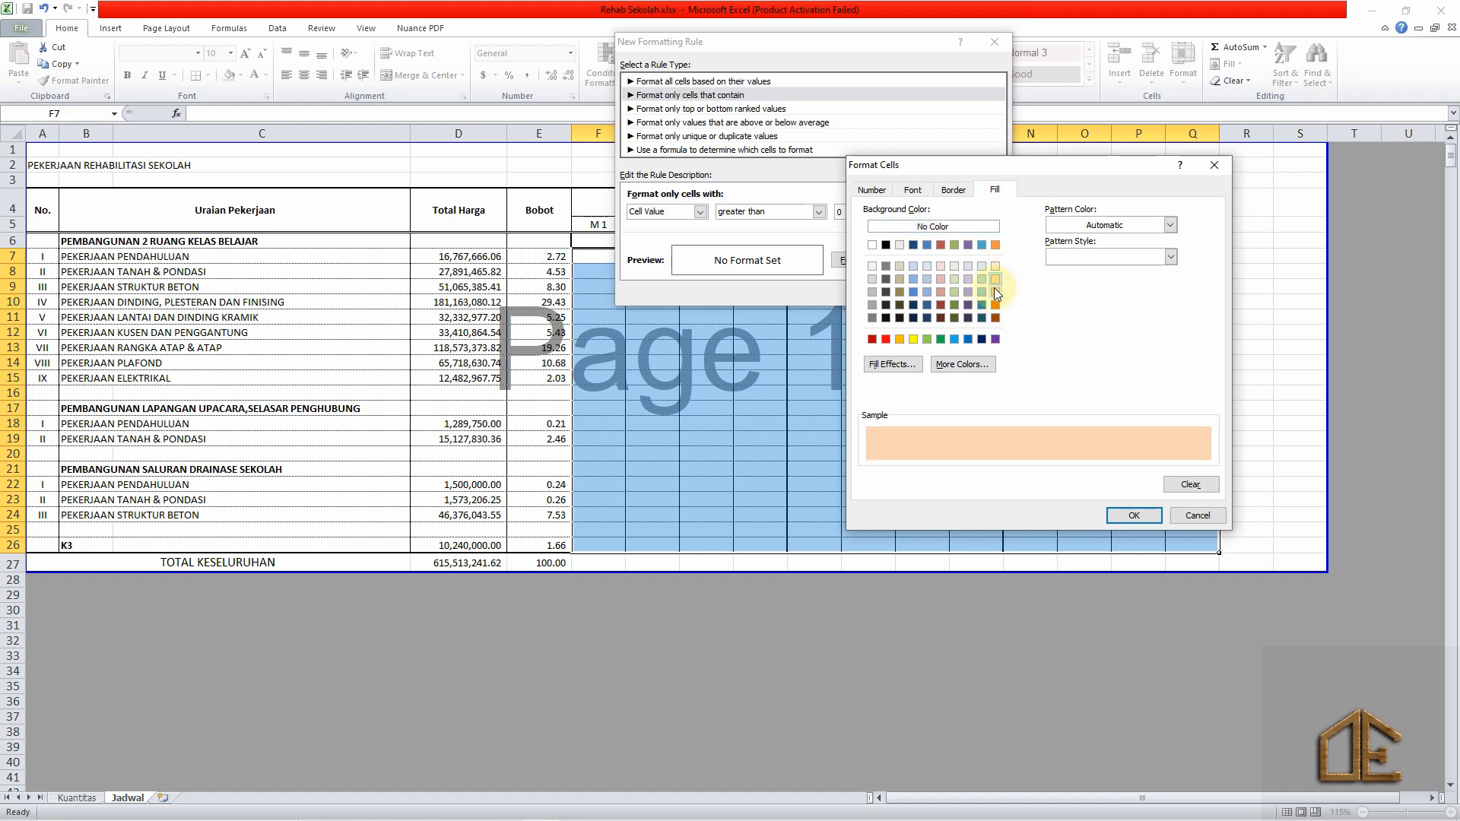
{"action": "left_click", "coordinate": [1139, 517]}
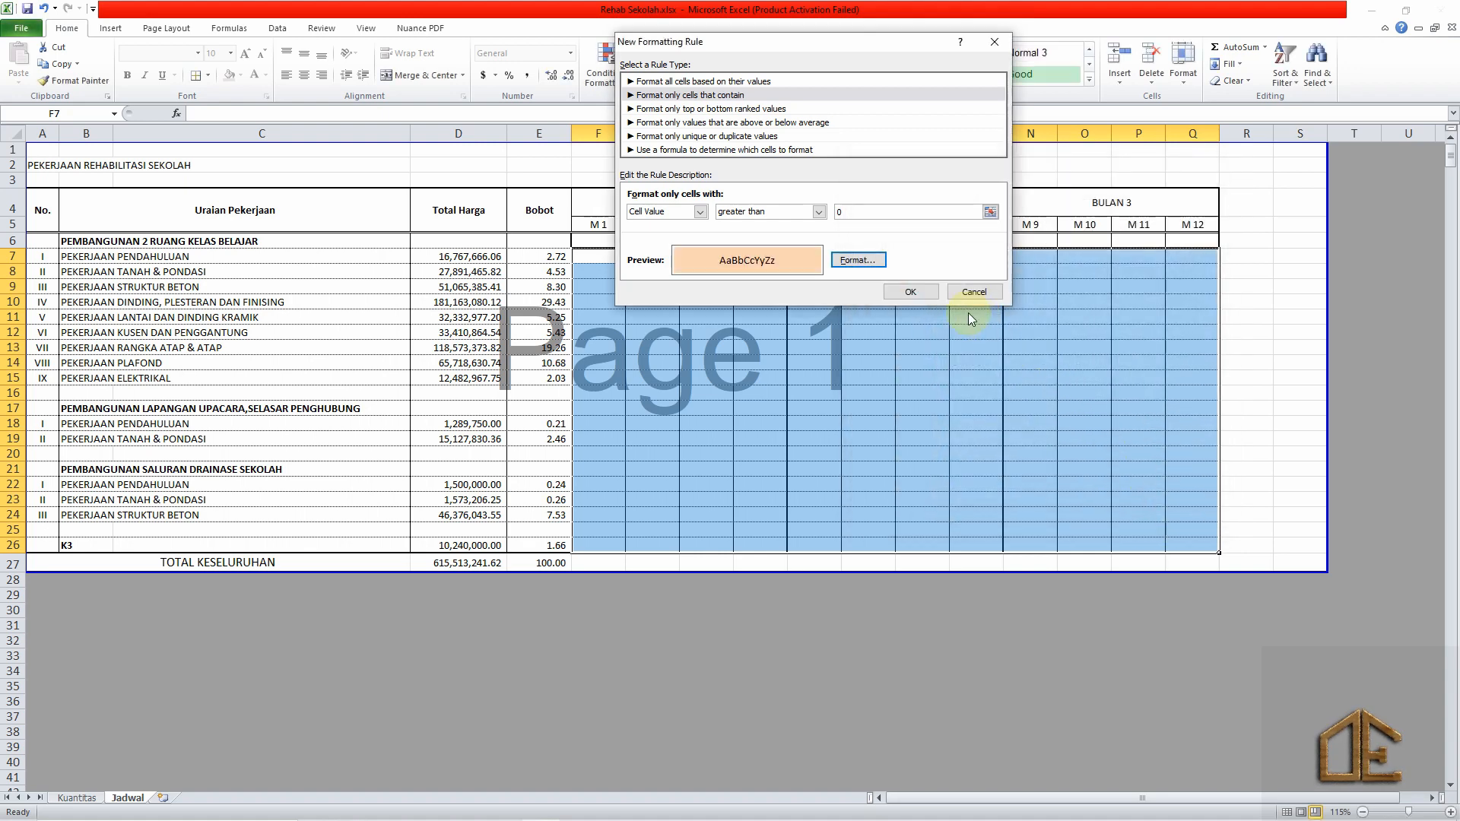
{"action": "left_click", "coordinate": [919, 293]}
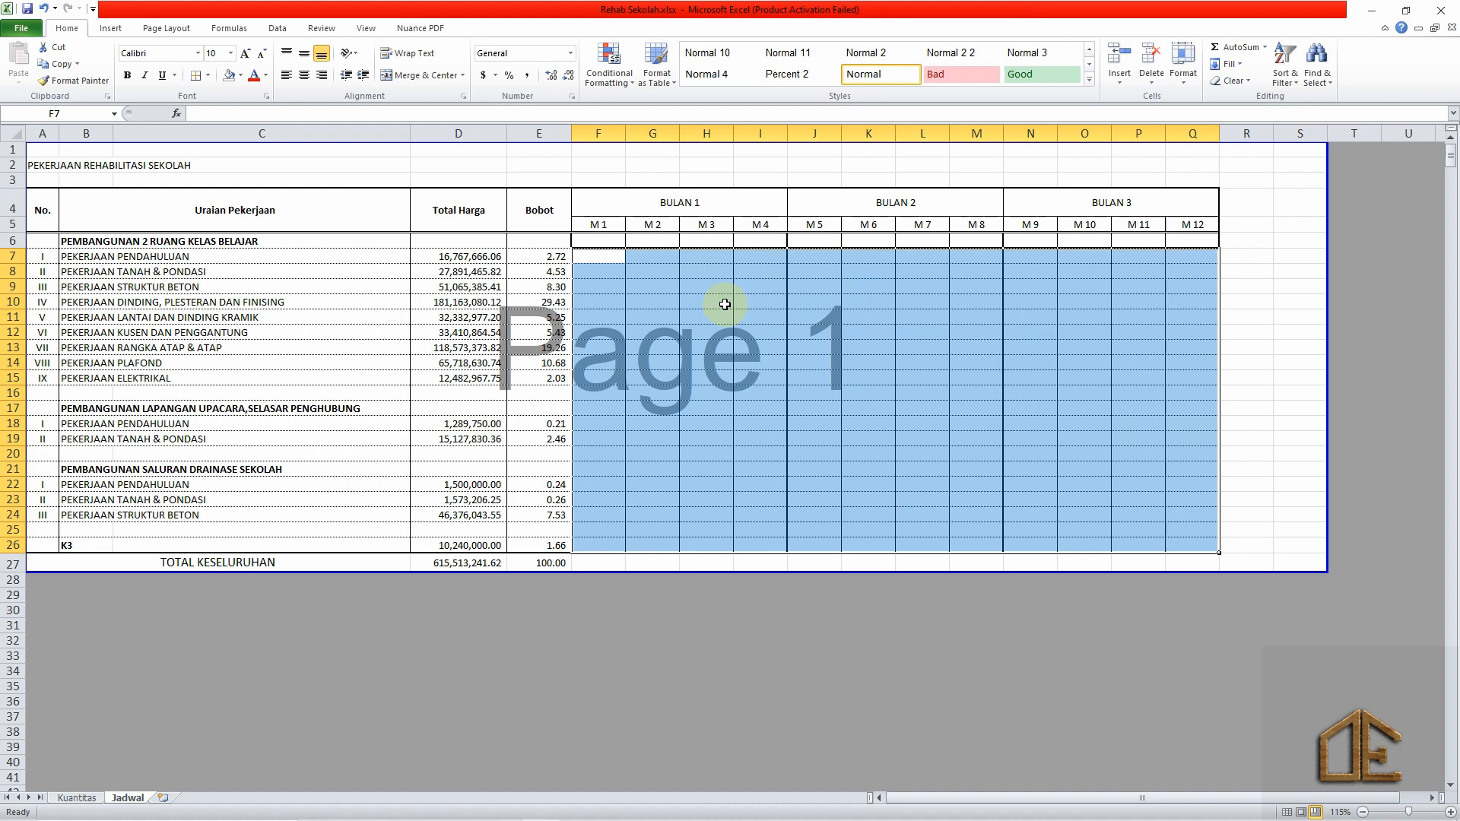
Test the highlighting rule with 1 in G9 and 2 in G10, and clear both cells.
{"action": "left_click", "coordinate": [643, 286]}
{"action": "type", "text": "1"}
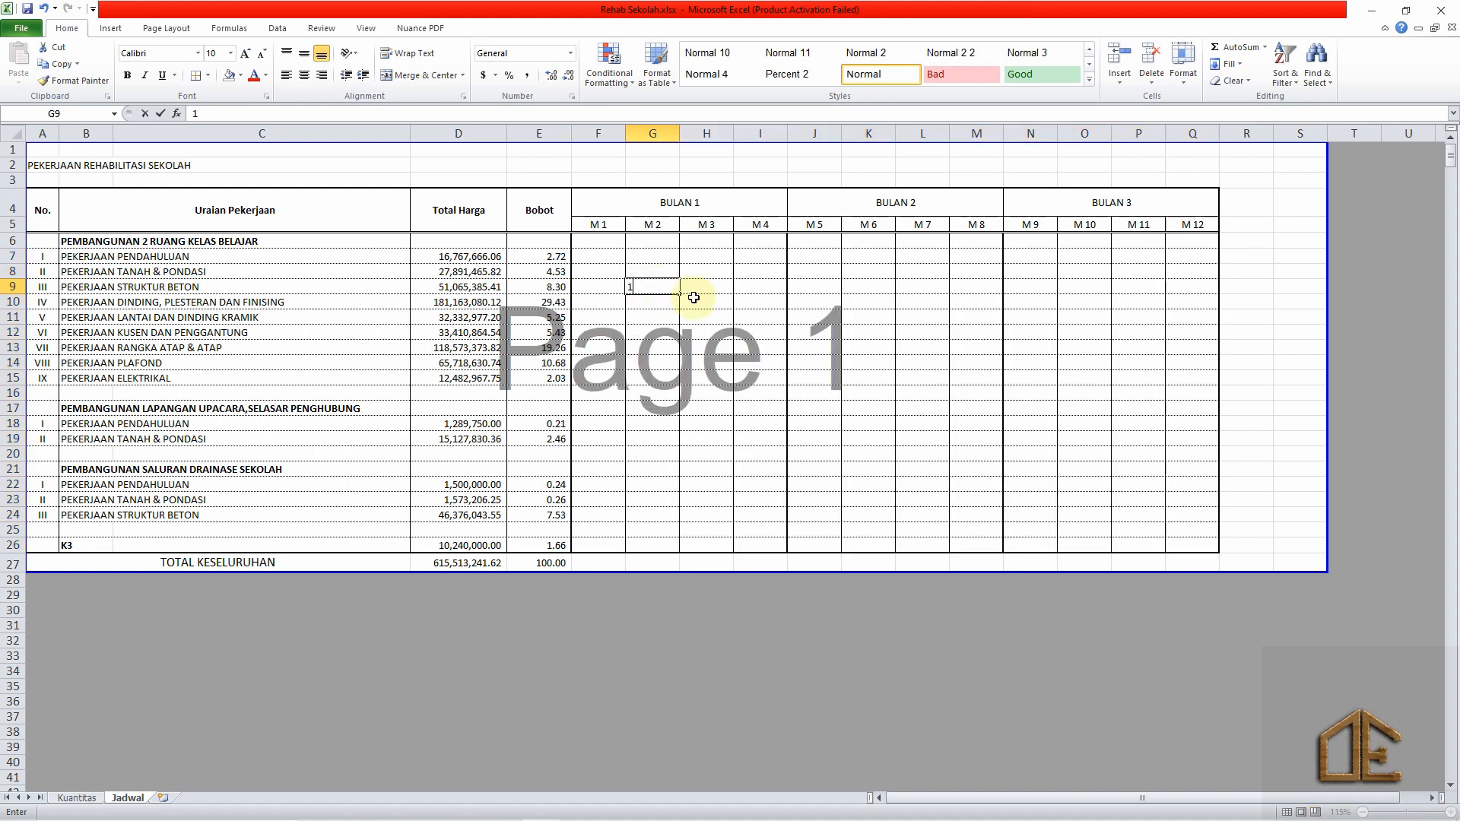
{"action": "key", "text": "Return"}
{"action": "type", "text": "2"}
{"action": "key", "text": "Return"}
{"action": "key", "text": "Up"}
{"action": "key", "text": "Up"}
{"action": "key", "text": "shift+Down"}
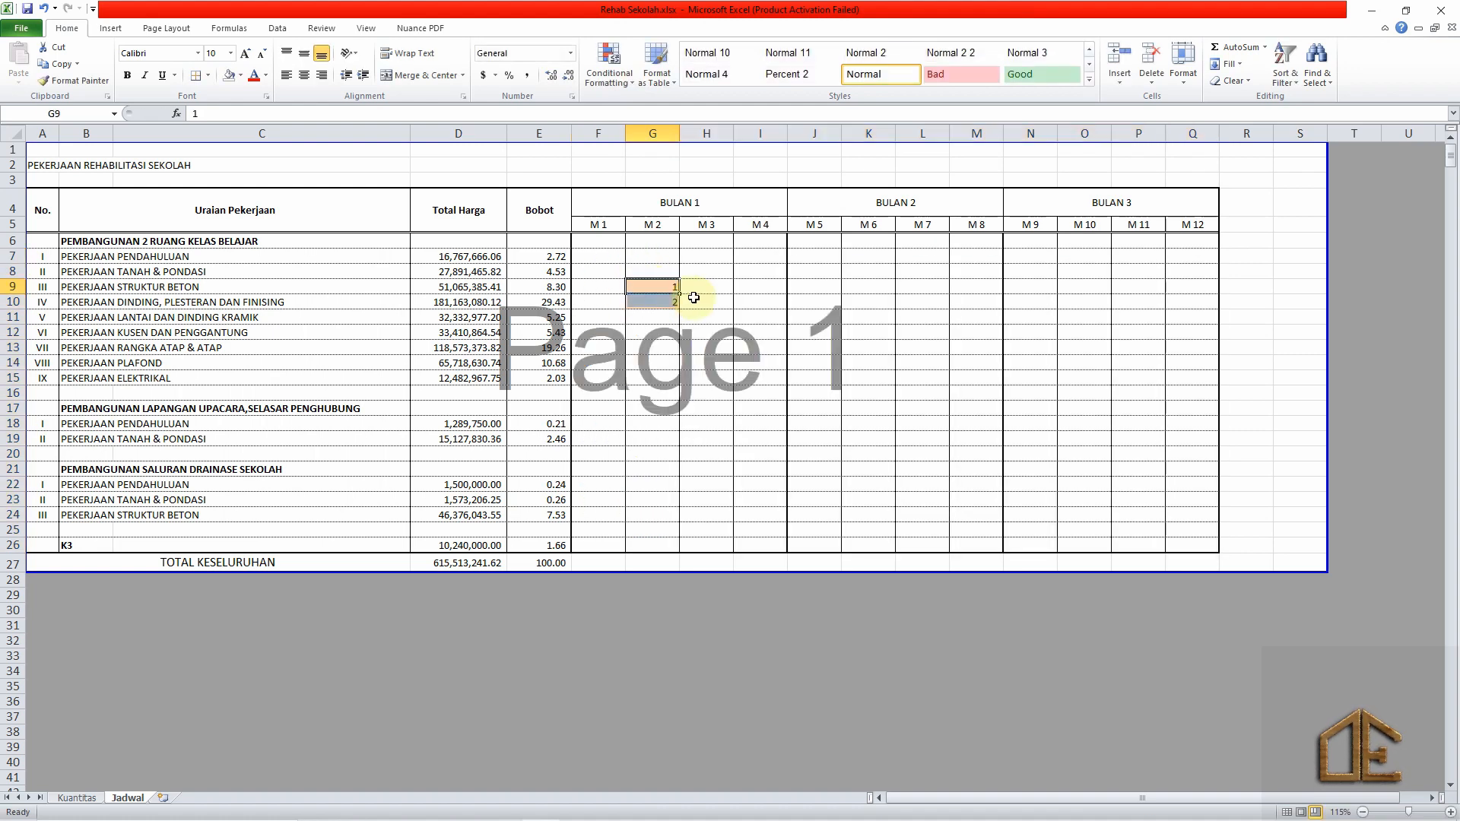
{"action": "key", "text": "Delete"}
{"action": "key", "text": "Left"}
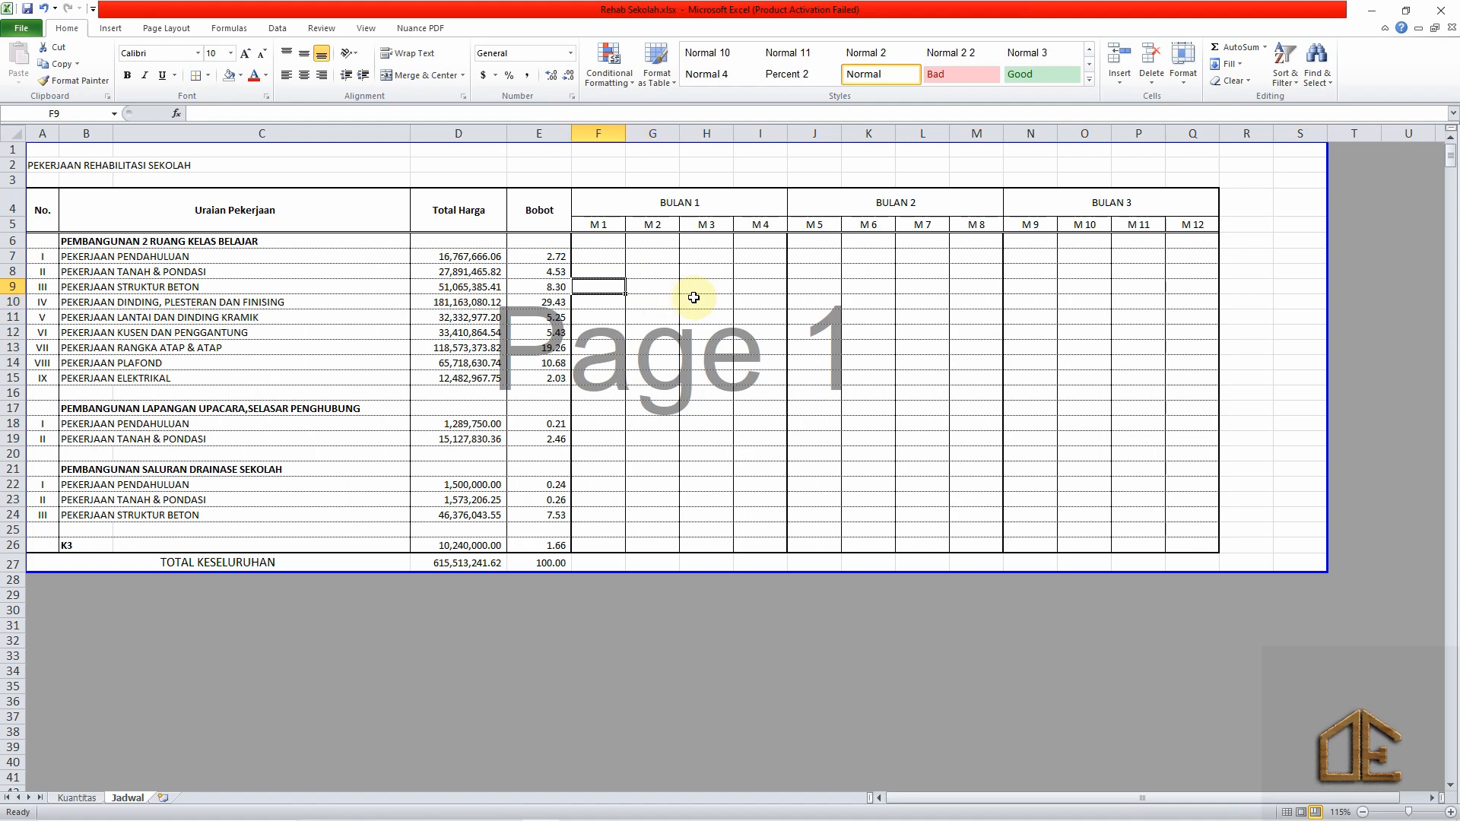
{"action": "key", "text": "Up"}
{"action": "key", "text": "Up"}
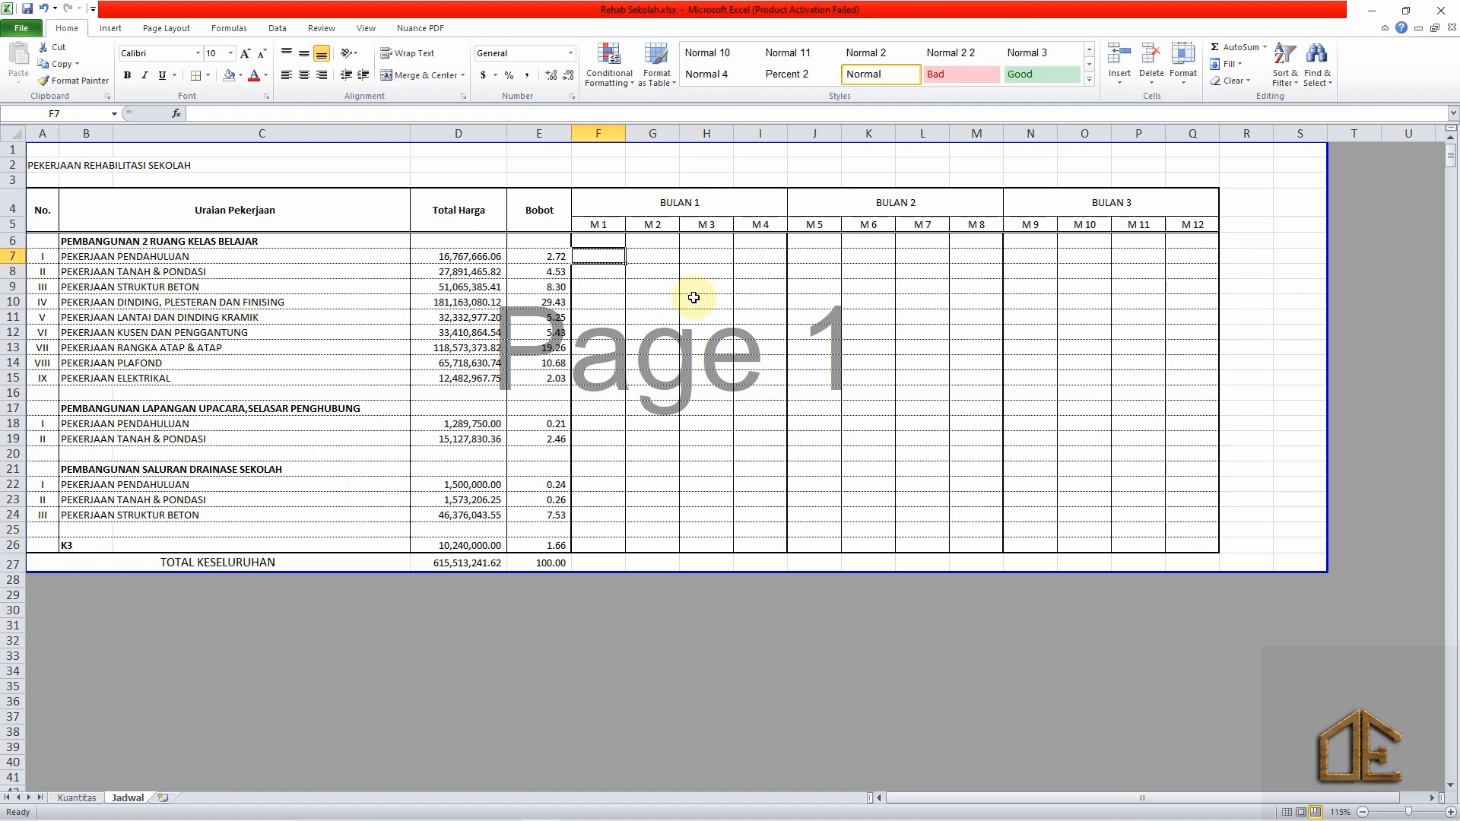
{"action": "key", "text": "Left"}
{"action": "key", "text": "Left"}
{"action": "key", "text": "Left"}
{"action": "key", "text": "Left"}
{"action": "key", "text": "Right"}
{"action": "key", "text": "Right"}
{"action": "key", "text": "Right"}
{"action": "key", "text": "Right"}
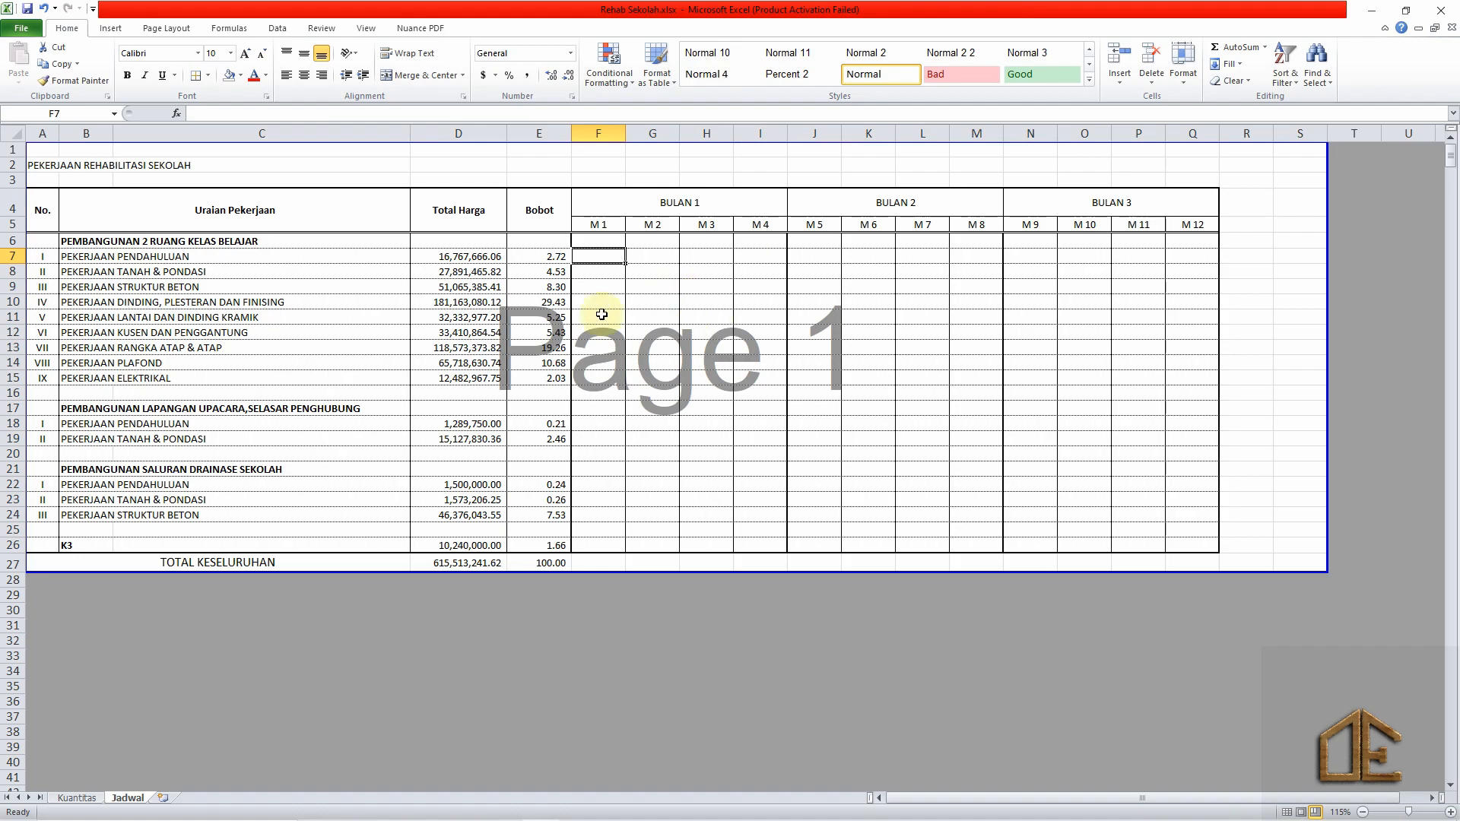
Examine the PEKERJAAN PENDAHULUAN work items in rows 10 to 18 of the Kuantitas sheet.
{"action": "left_click", "coordinate": [79, 799]}
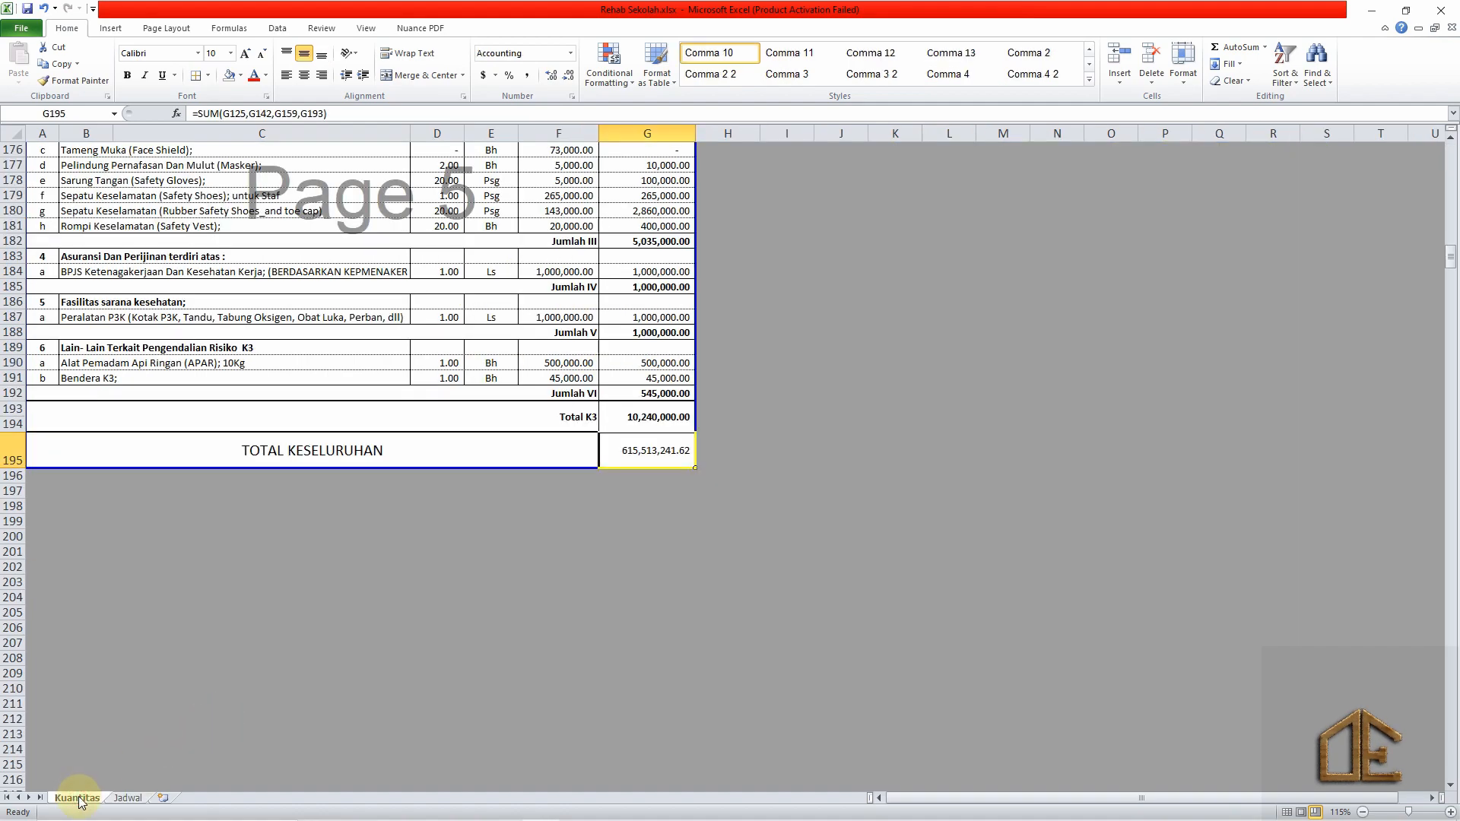
{"action": "scroll", "coordinate": [181, 605], "scroll_direction": "up", "scroll_amount": 6}
{"action": "scroll", "coordinate": [181, 601], "scroll_direction": "up", "scroll_amount": 20}
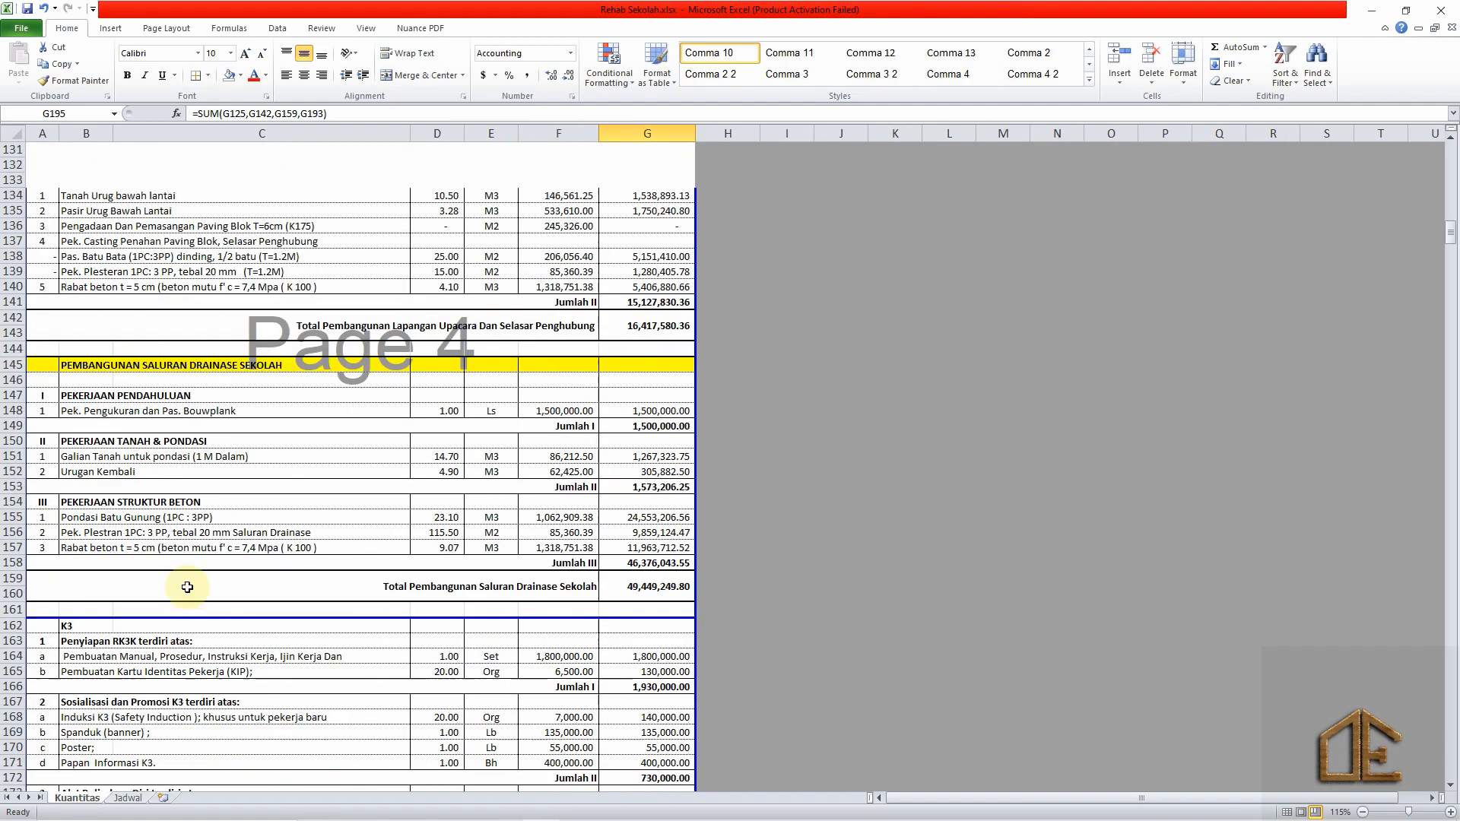
{"action": "scroll", "coordinate": [193, 586], "scroll_direction": "up", "scroll_amount": 3}
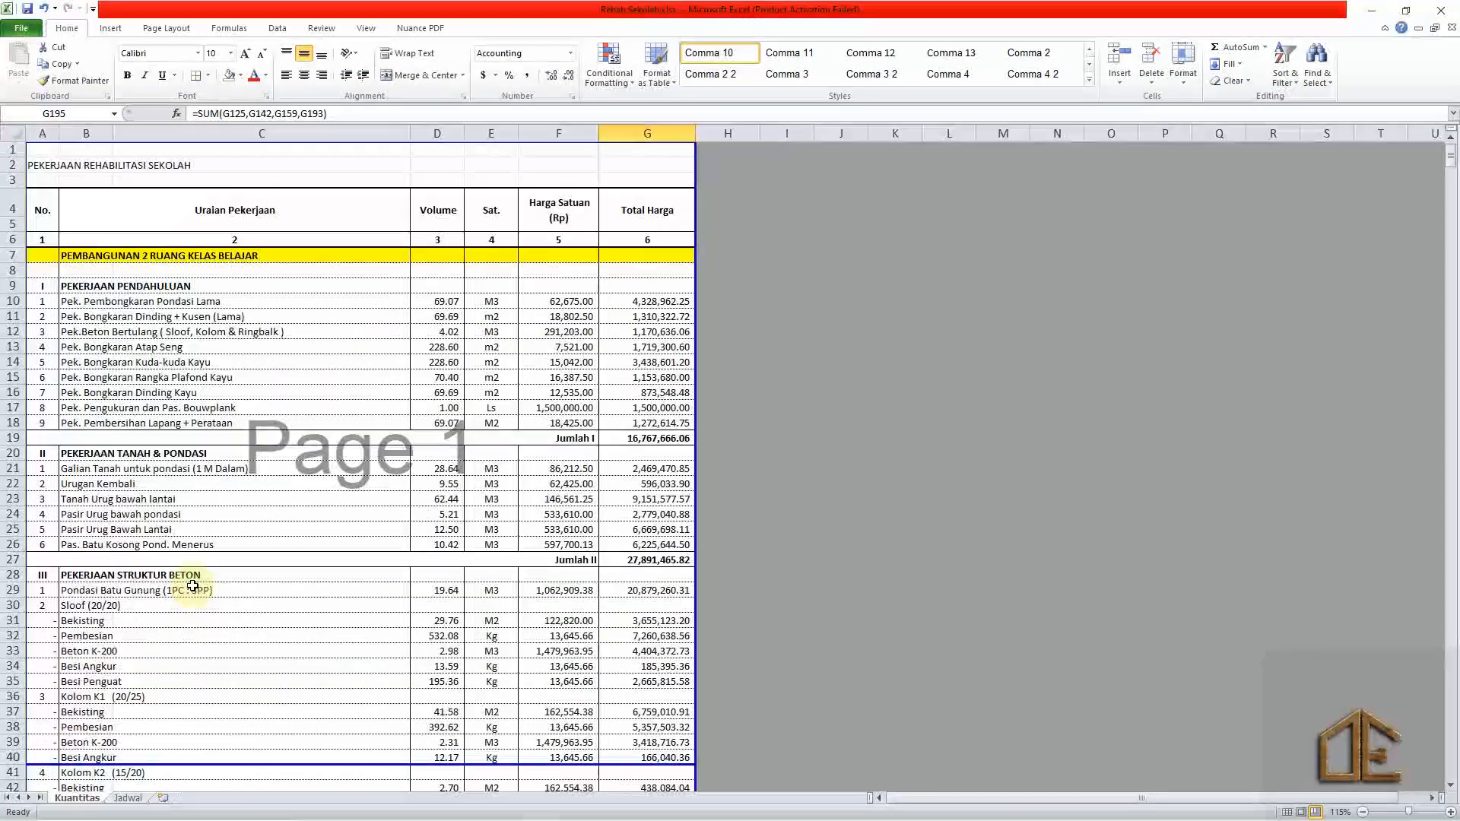
{"action": "left_click", "coordinate": [128, 303]}
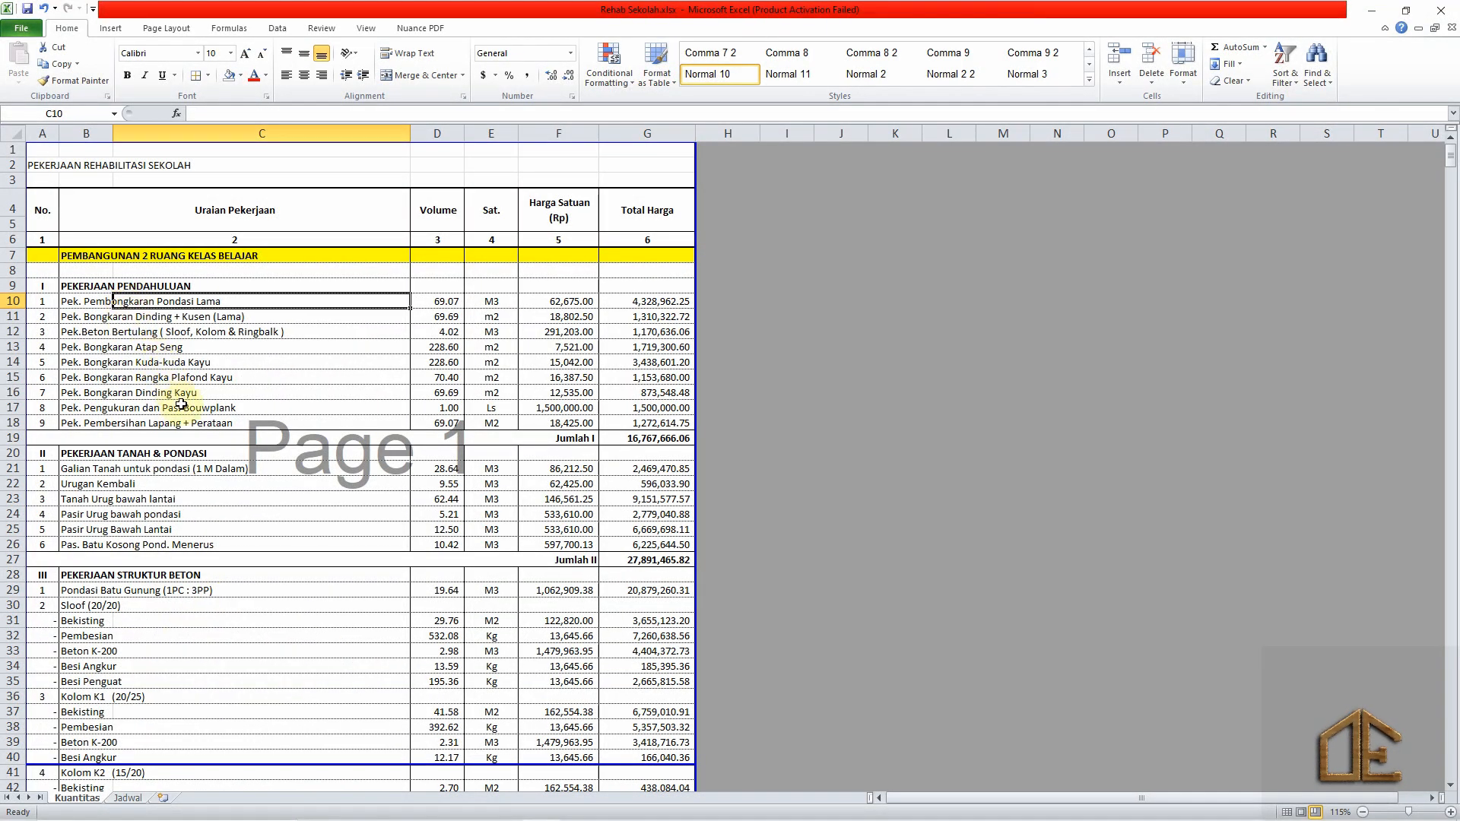
{"action": "left_click", "coordinate": [191, 423]}
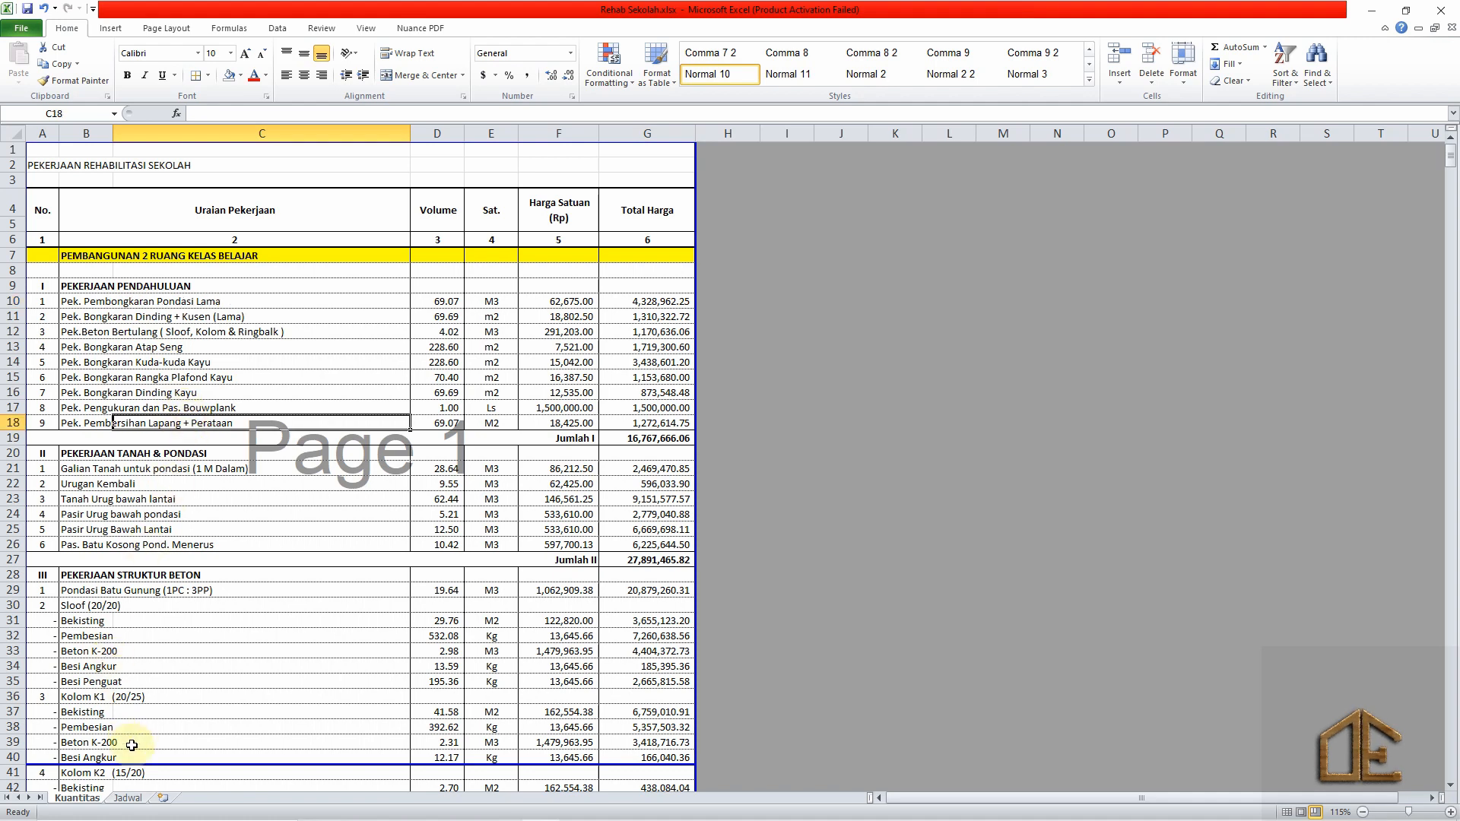
On the Jadwal sheet, enter the formula =$E$7/3 in F7 to spread the PEKERJAAN PENDAHULUAN weight over three weeks.
{"action": "left_click", "coordinate": [128, 798]}
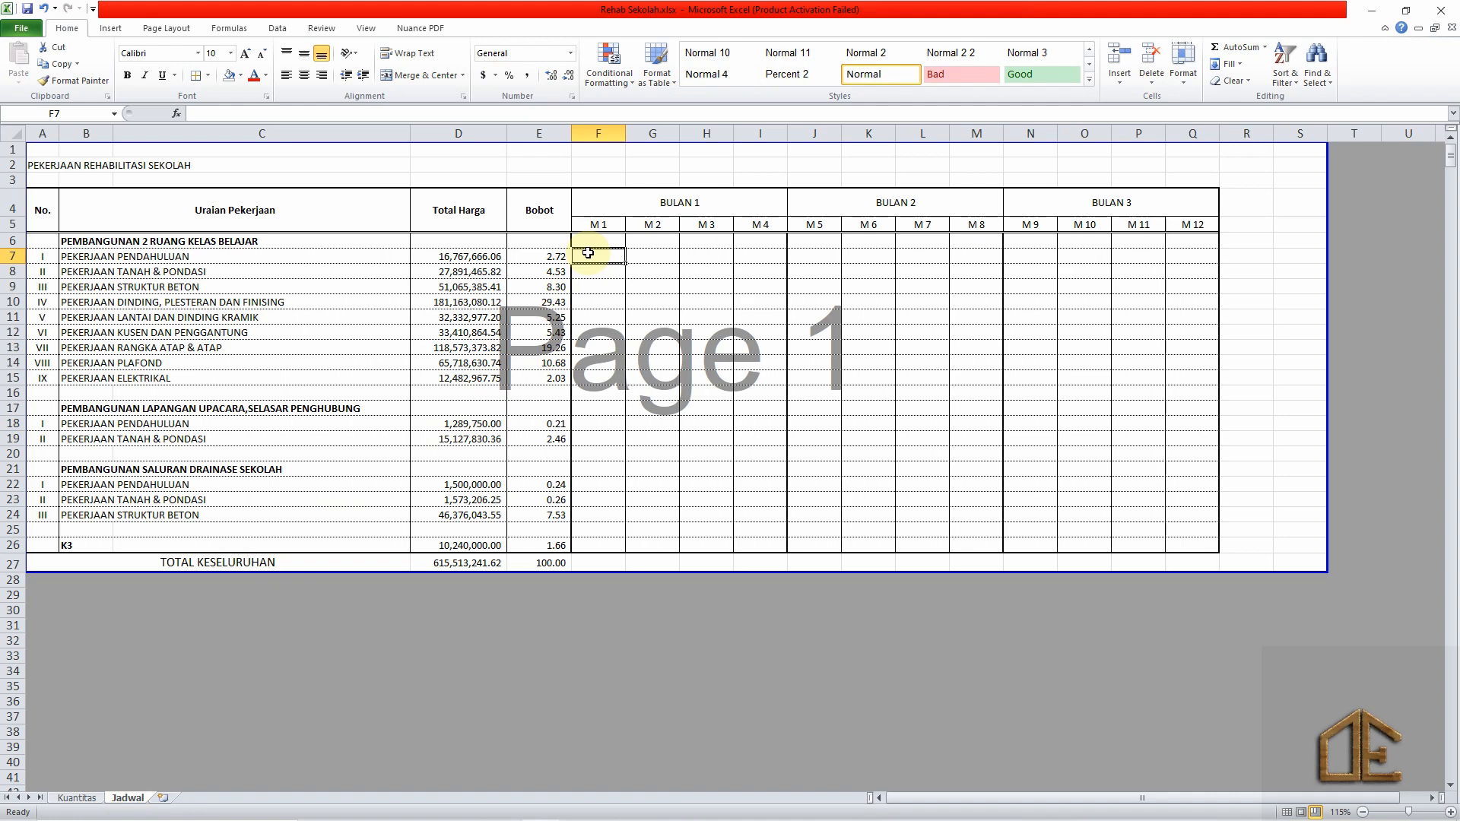
{"action": "type", "text": "="}
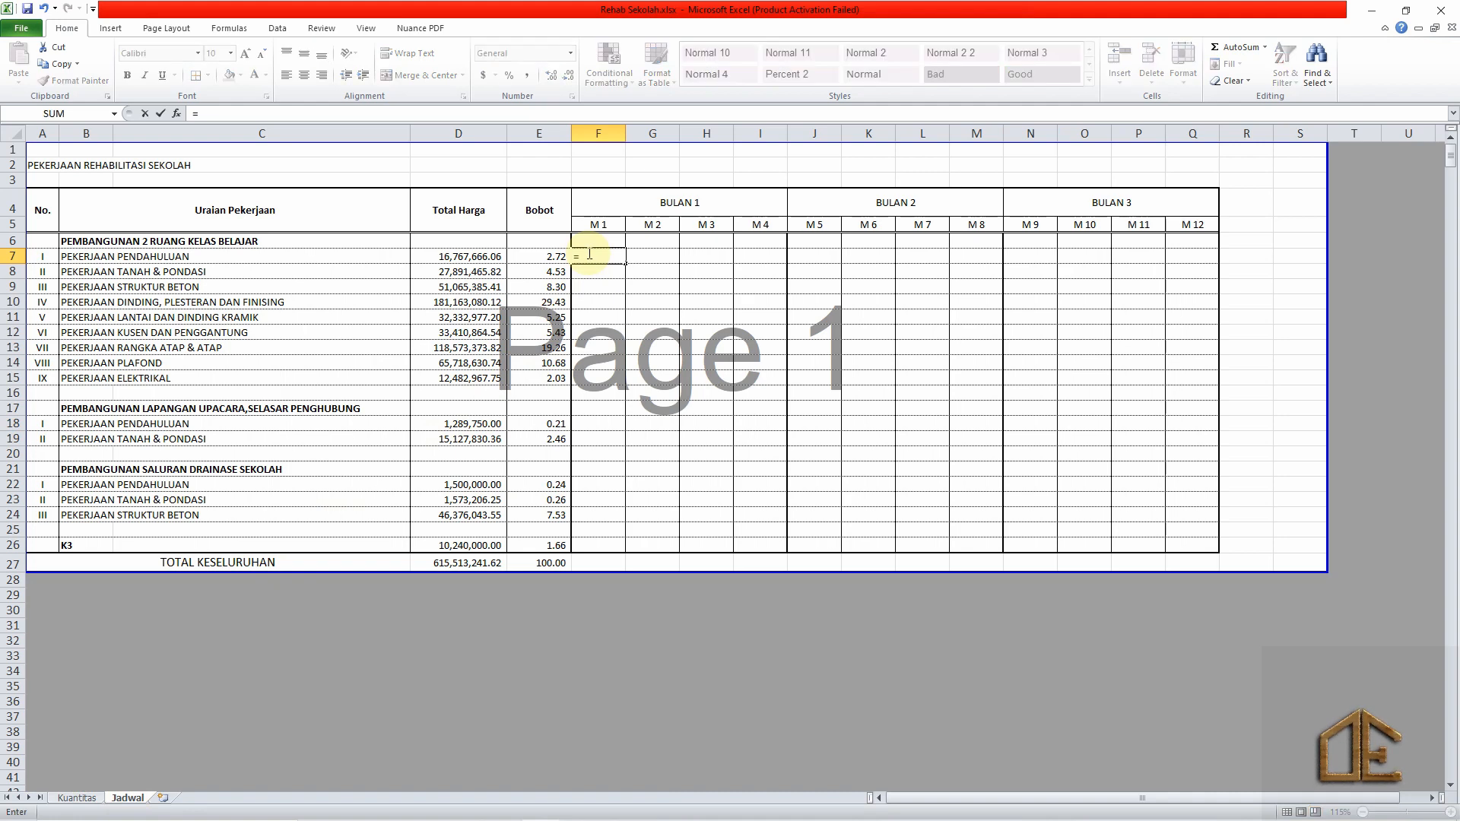
{"action": "key", "text": "Left"}
{"action": "key", "text": "F4"}
{"action": "type", "text": "/3"}
{"action": "key", "text": "ctrl+Return"}
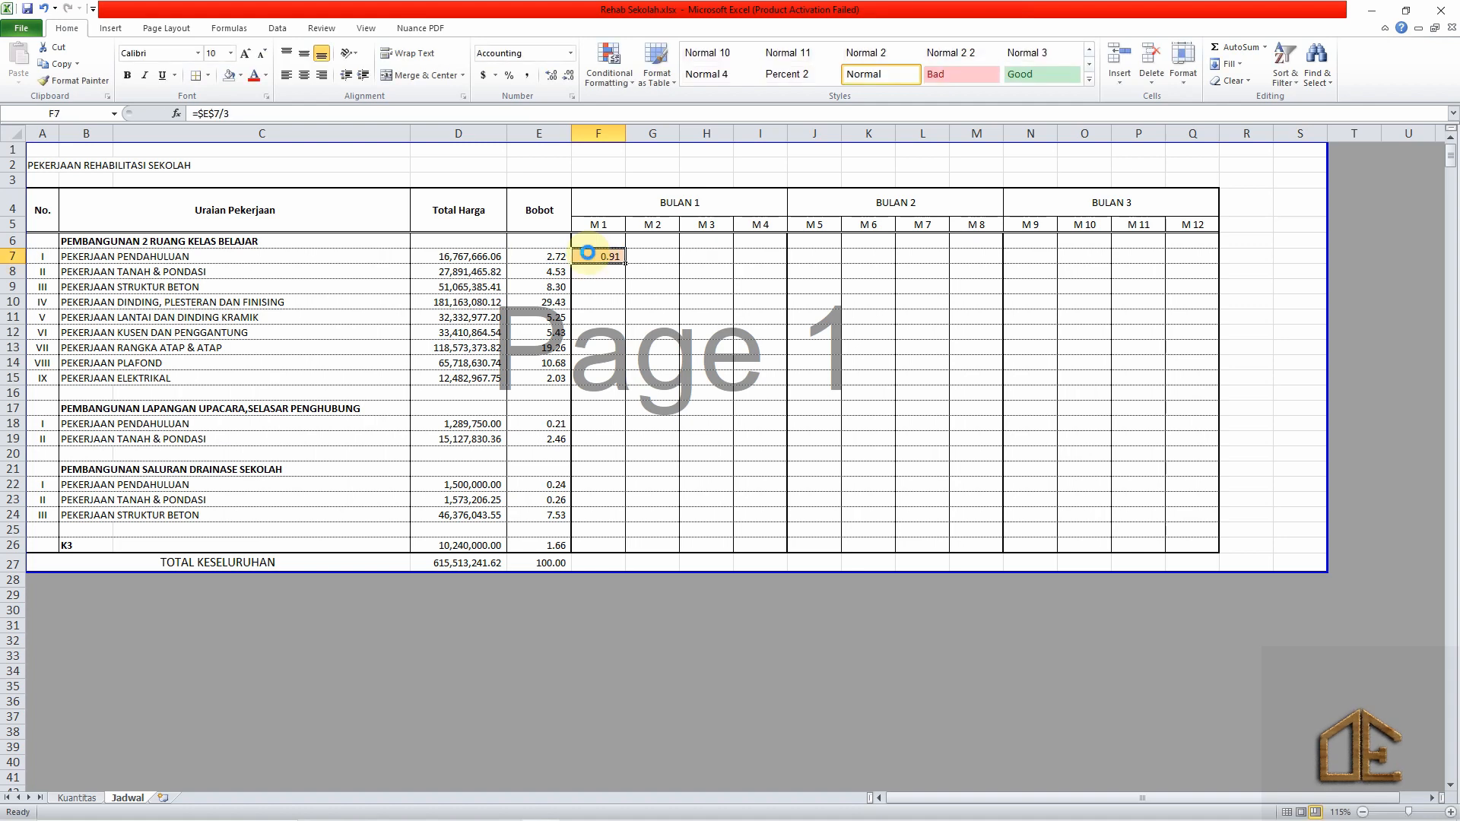
Copy the week M 1 weight formula from F7 into G7:H7 for weeks M 2 and M 3.
{"action": "key", "text": "ctrl+c"}
{"action": "key", "text": "Right"}
{"action": "key", "text": "shift+Right"}
{"action": "key", "text": "Return"}
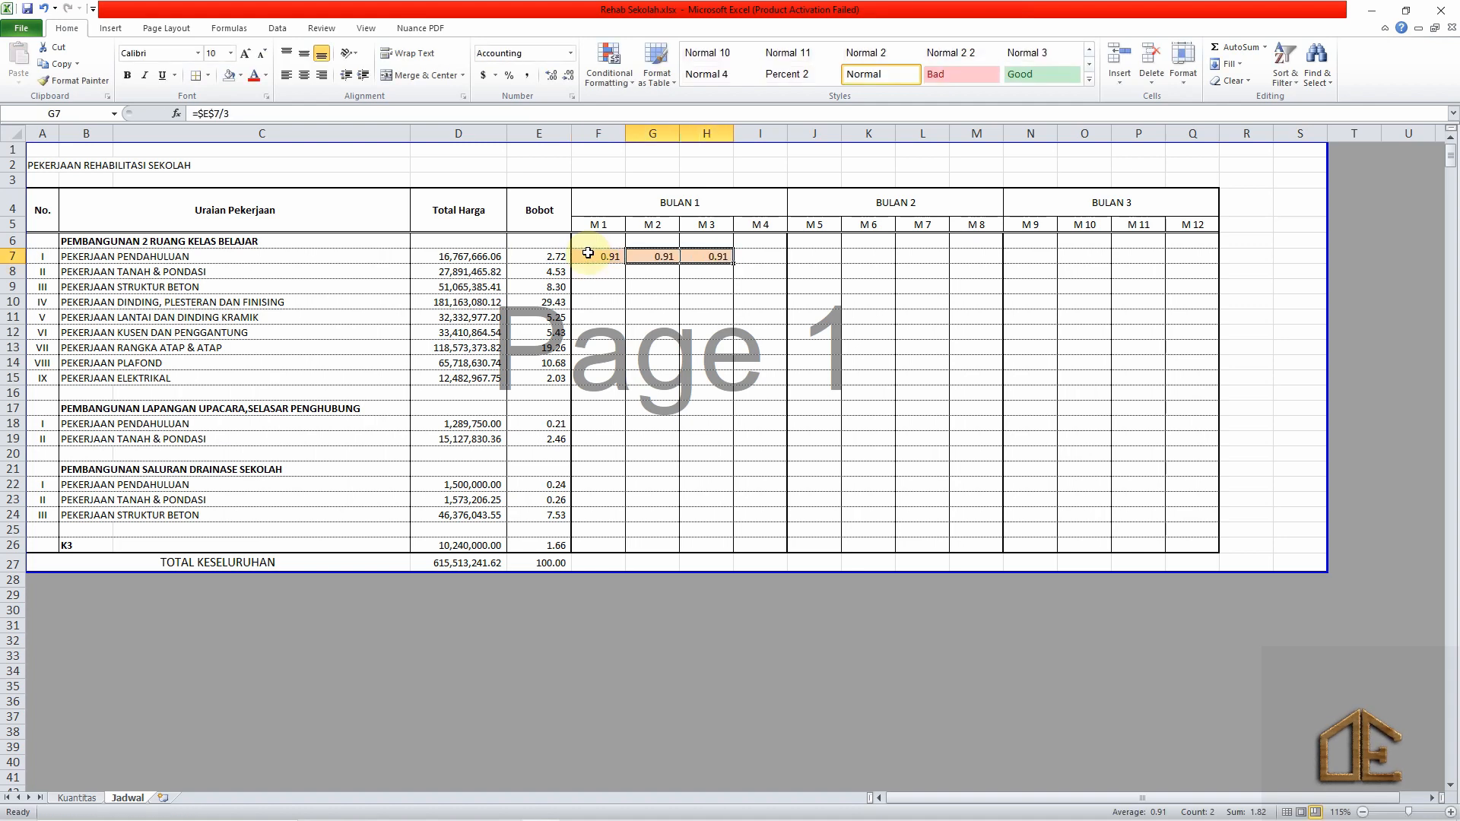
Check the weekly weight formulas in F7:H7 and the Bobot value of PEKERJAAN TANAH & PONDASI in E8.
{"action": "key", "text": "Right"}
{"action": "key", "text": "Right"}
{"action": "key", "text": "Left"}
{"action": "key", "text": "Left"}
{"action": "key", "text": "Left"}
{"action": "key", "text": "Right"}
{"action": "key", "text": "Right"}
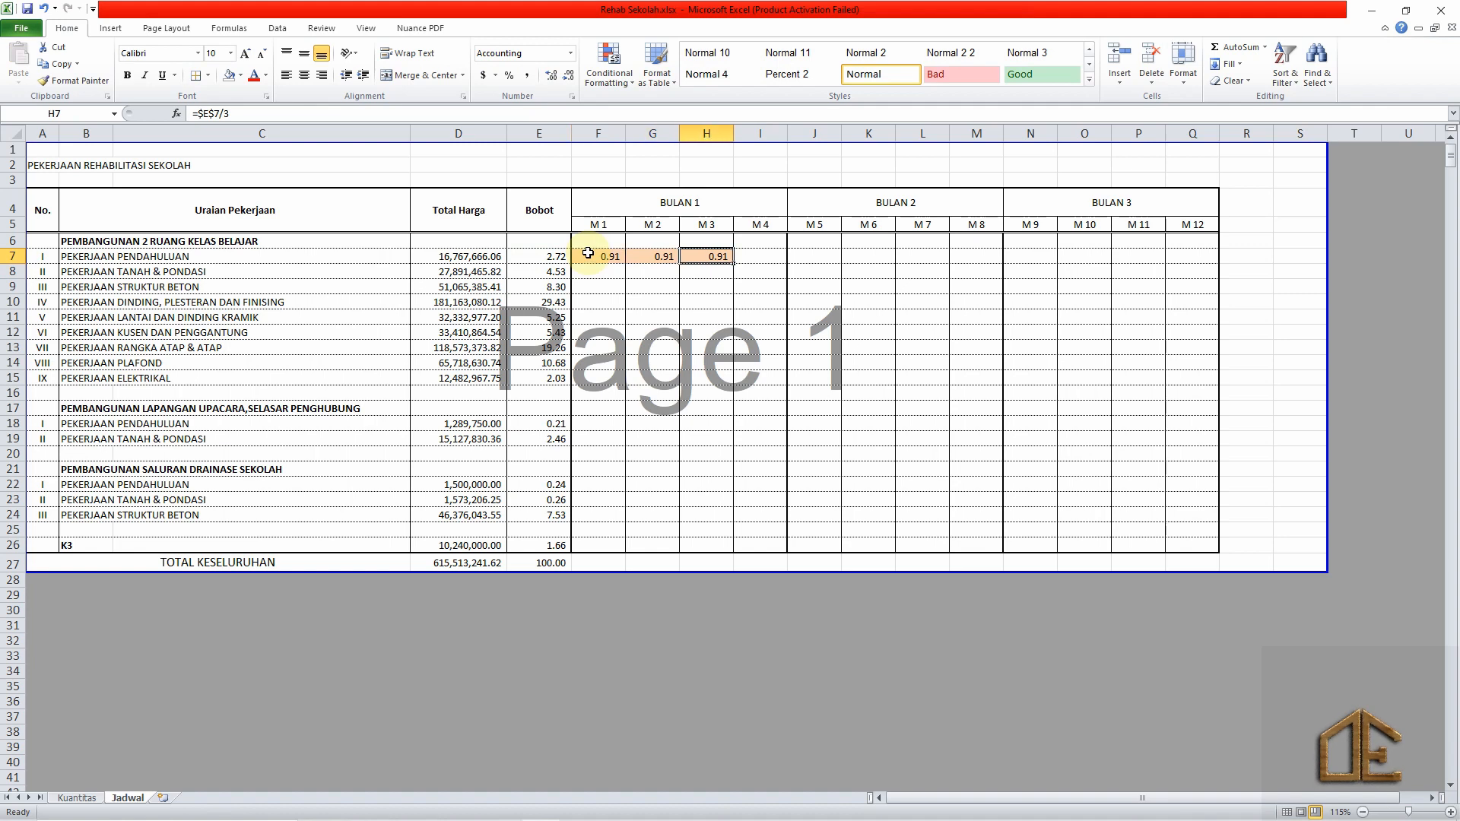
{"action": "key", "text": "Down"}
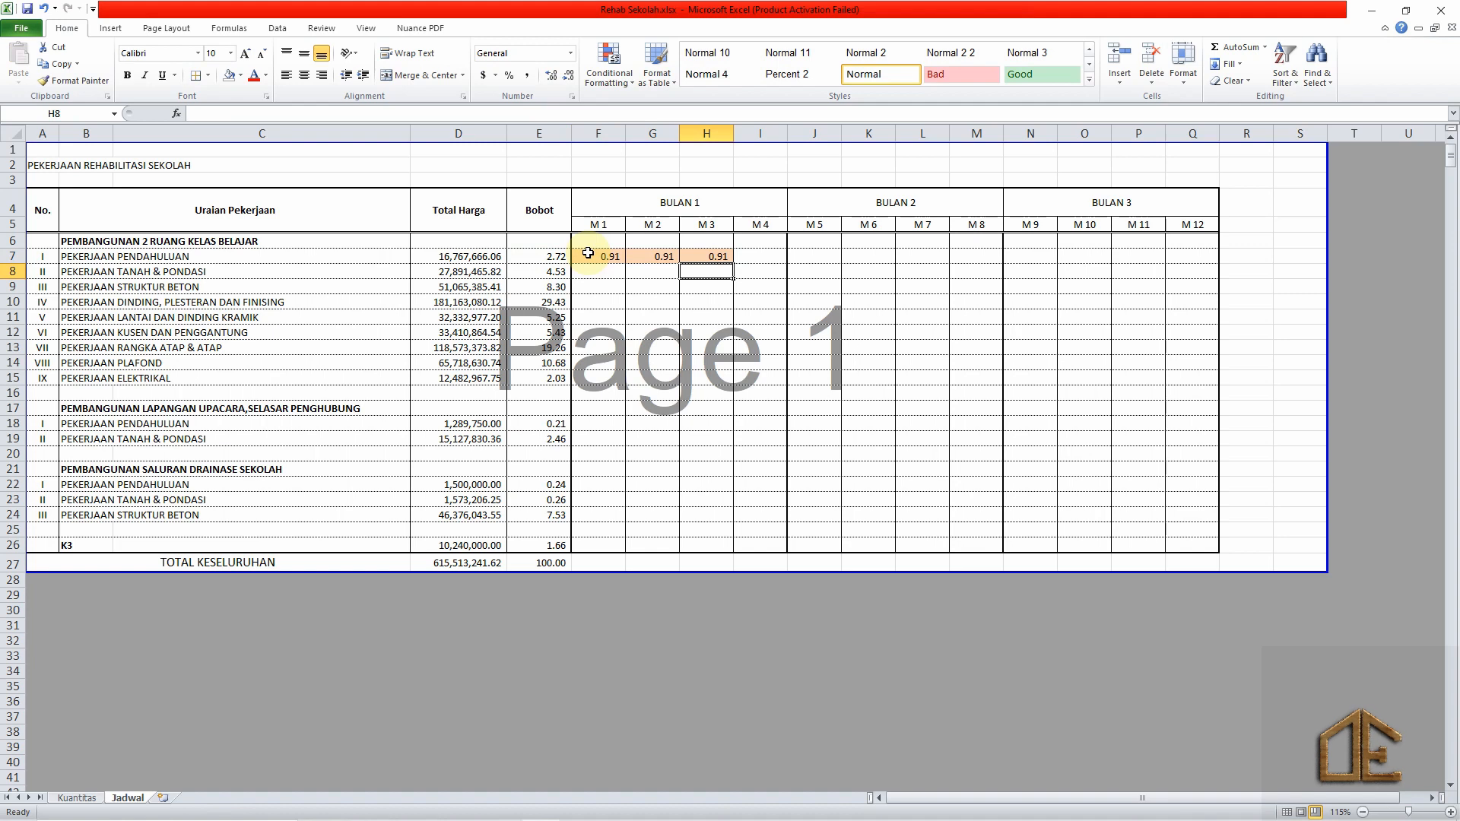
{"action": "key", "text": "Right"}
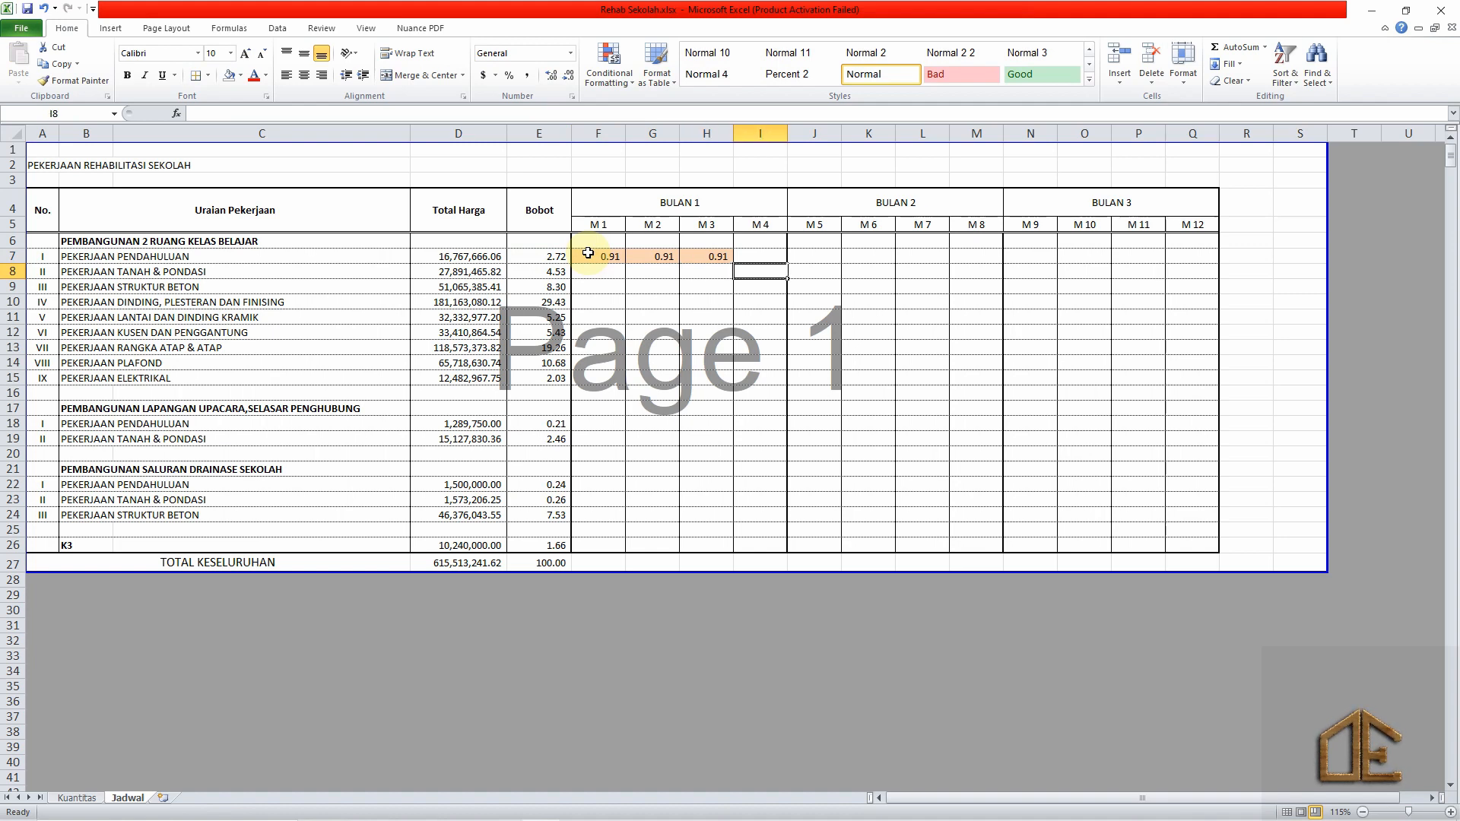
{"action": "key", "text": "Left"}
{"action": "key", "text": "Left"}
{"action": "key", "text": "Left"}
{"action": "key", "text": "Left"}
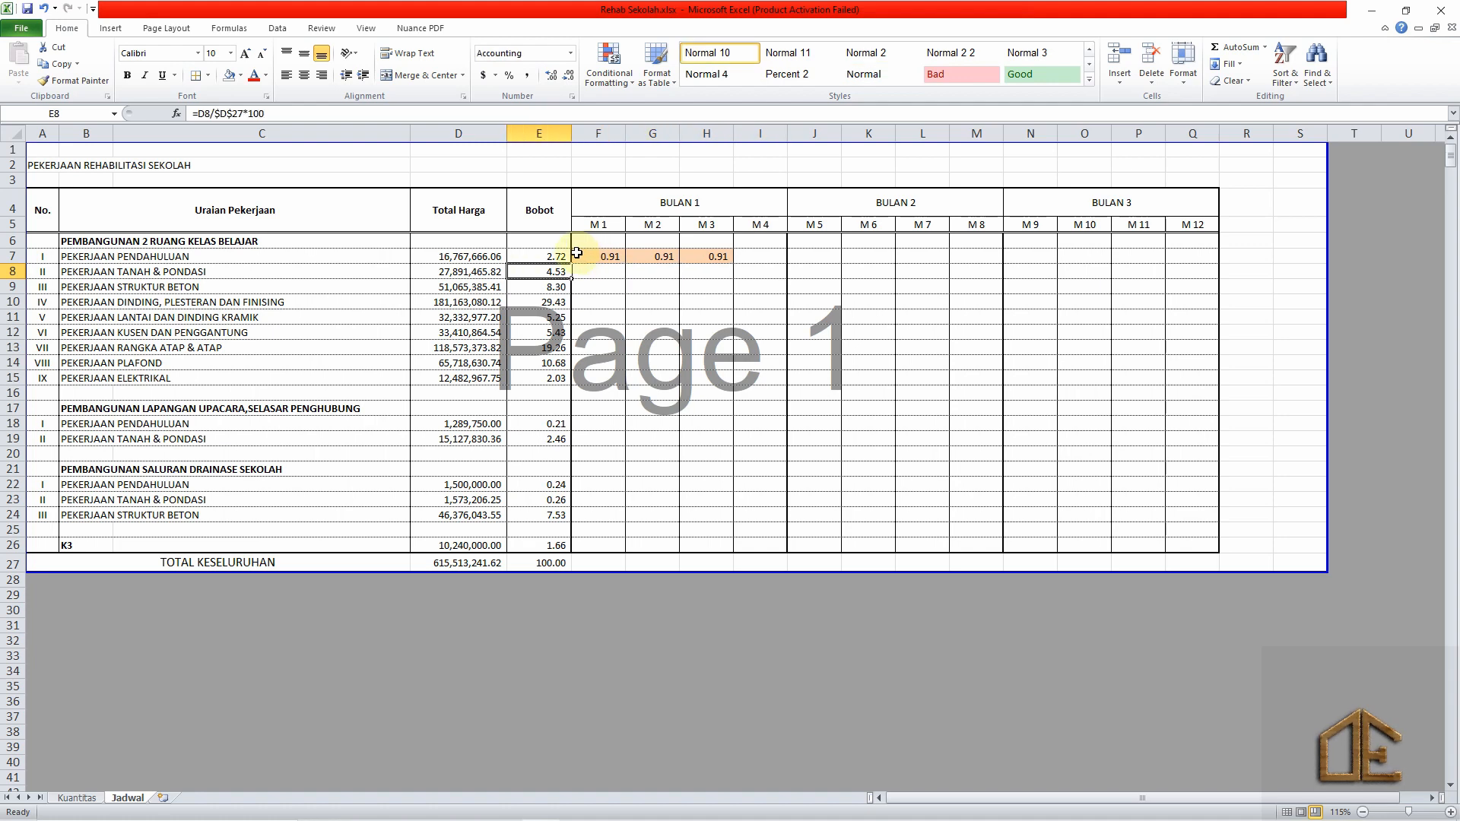
{"action": "left_click", "coordinate": [582, 257]}
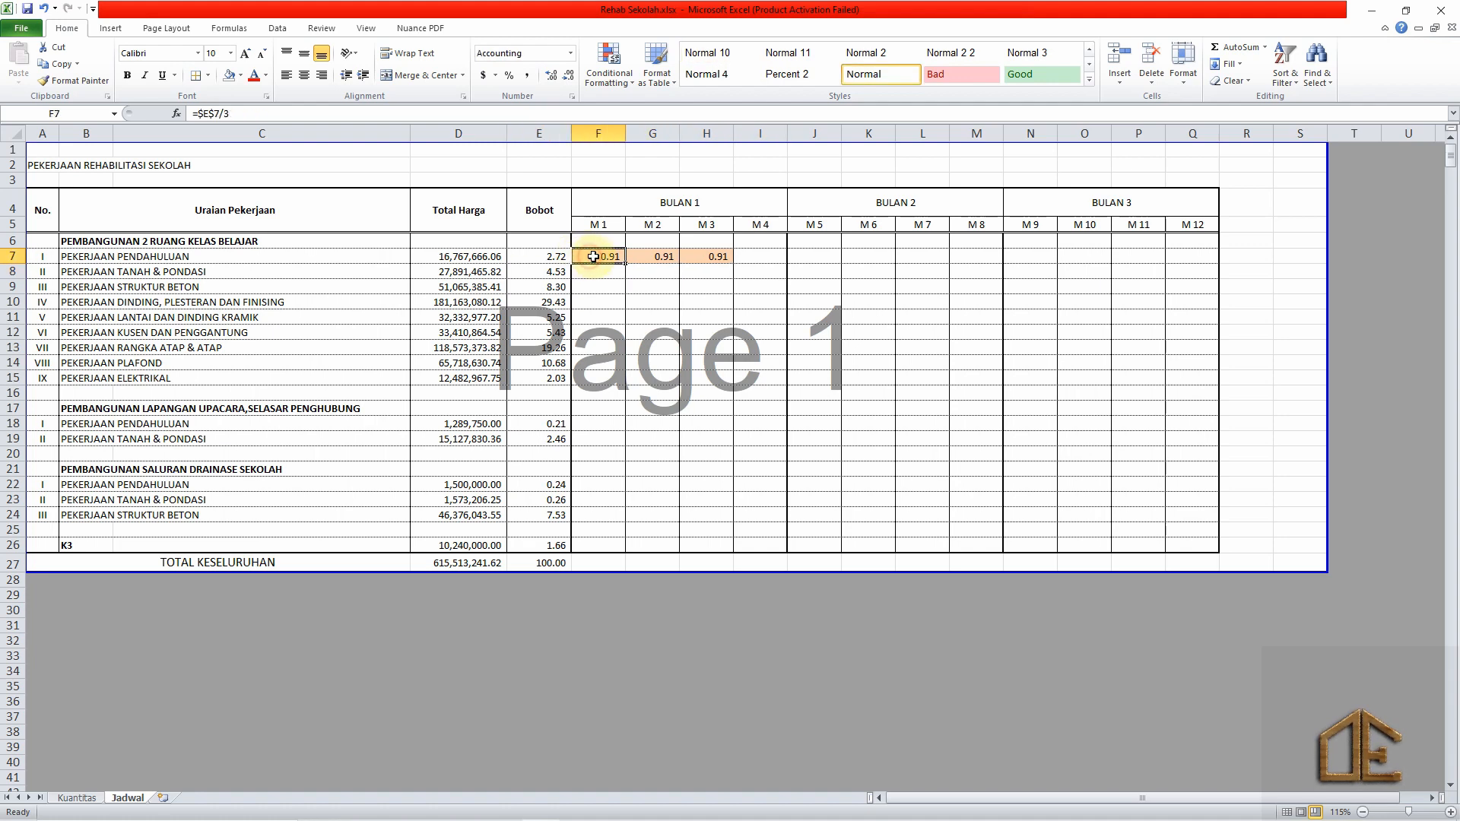
{"action": "left_click", "coordinate": [643, 256]}
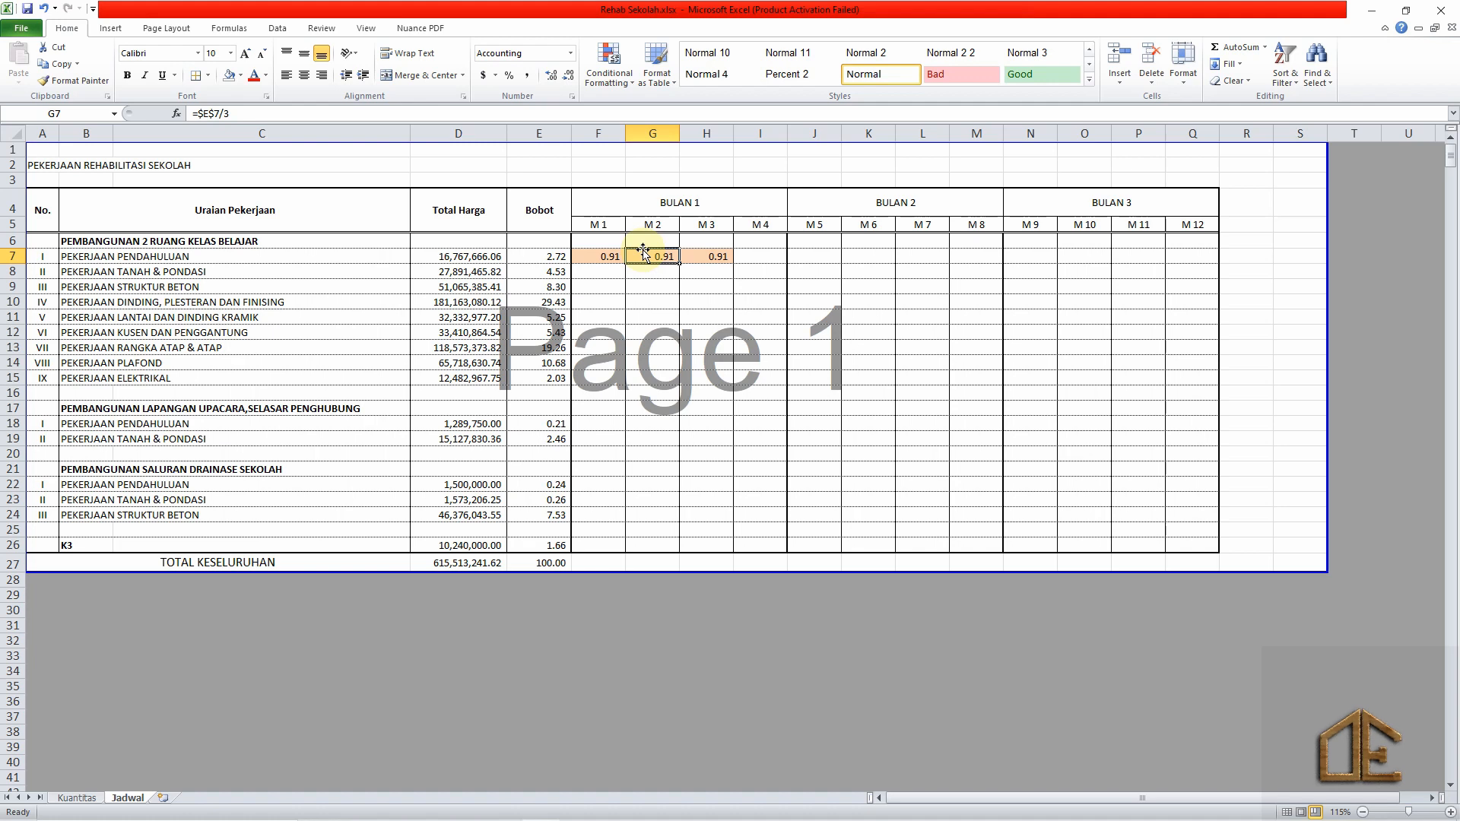
Examine the PEKERJAAN TANAH & PONDASI work items in rows 20 to 26 of the Kuantitas sheet.
{"action": "left_click", "coordinate": [701, 268]}
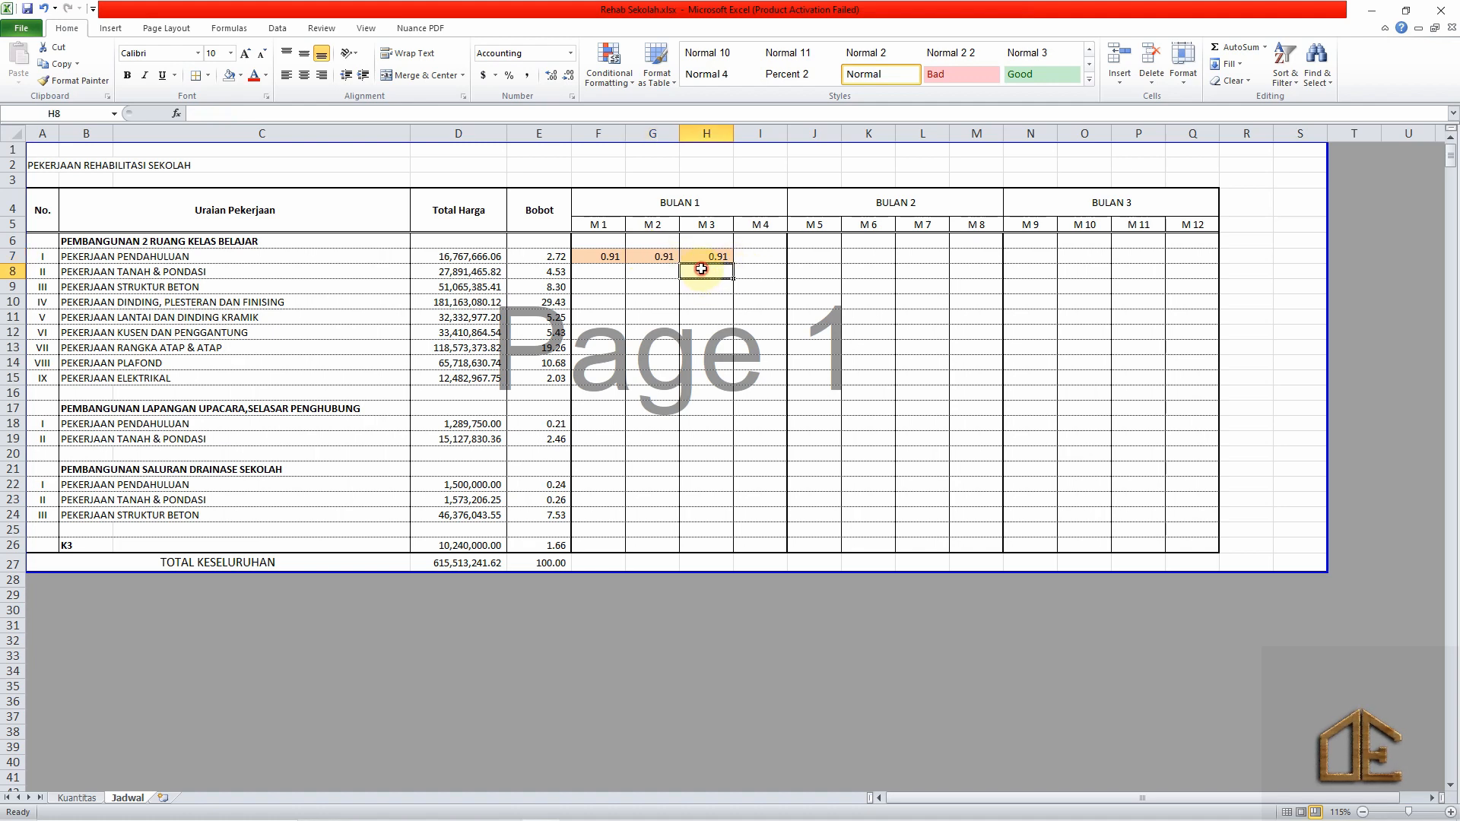
{"action": "left_click", "coordinate": [78, 798]}
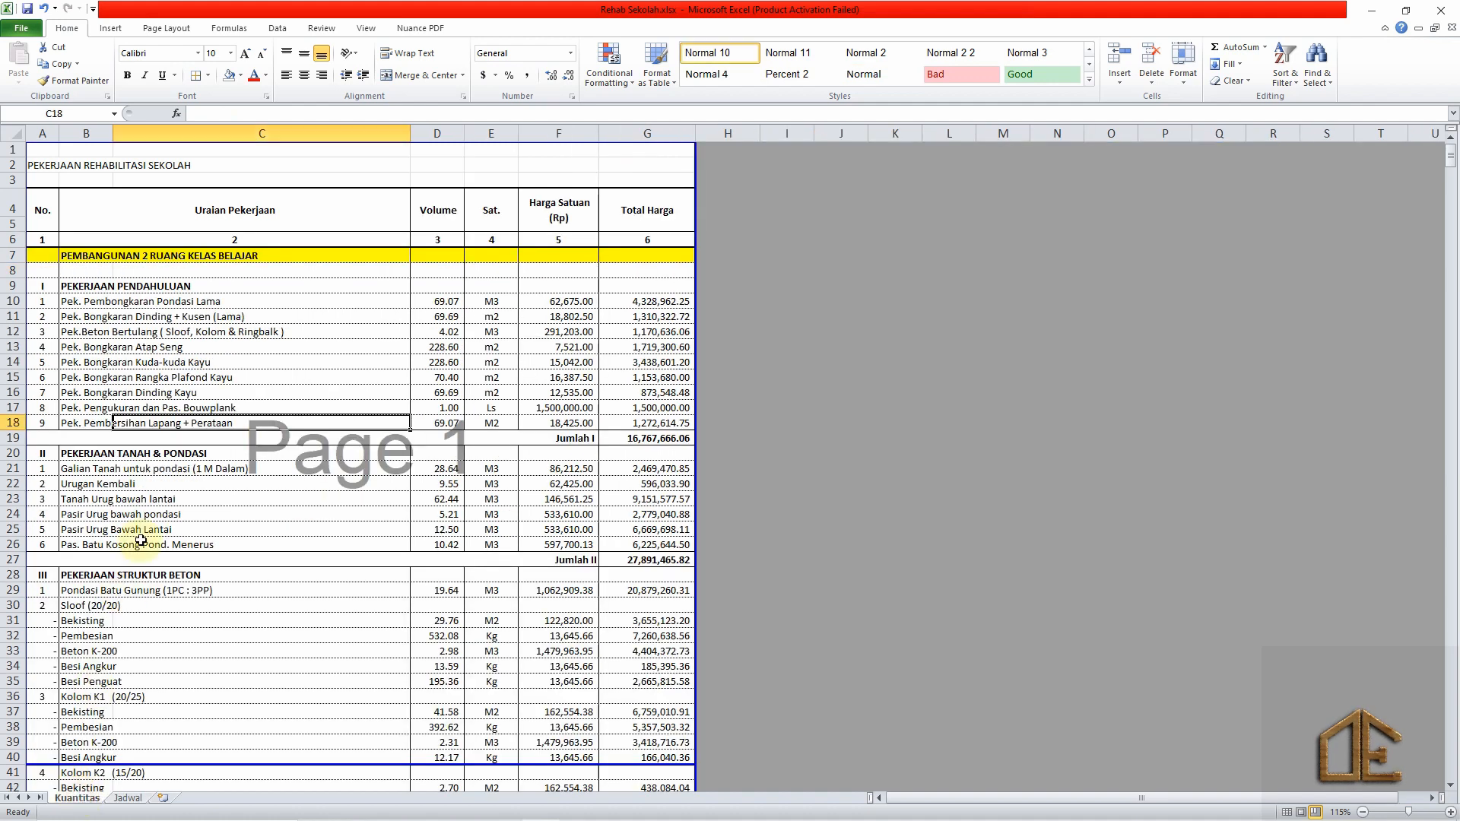
{"action": "left_click", "coordinate": [149, 467]}
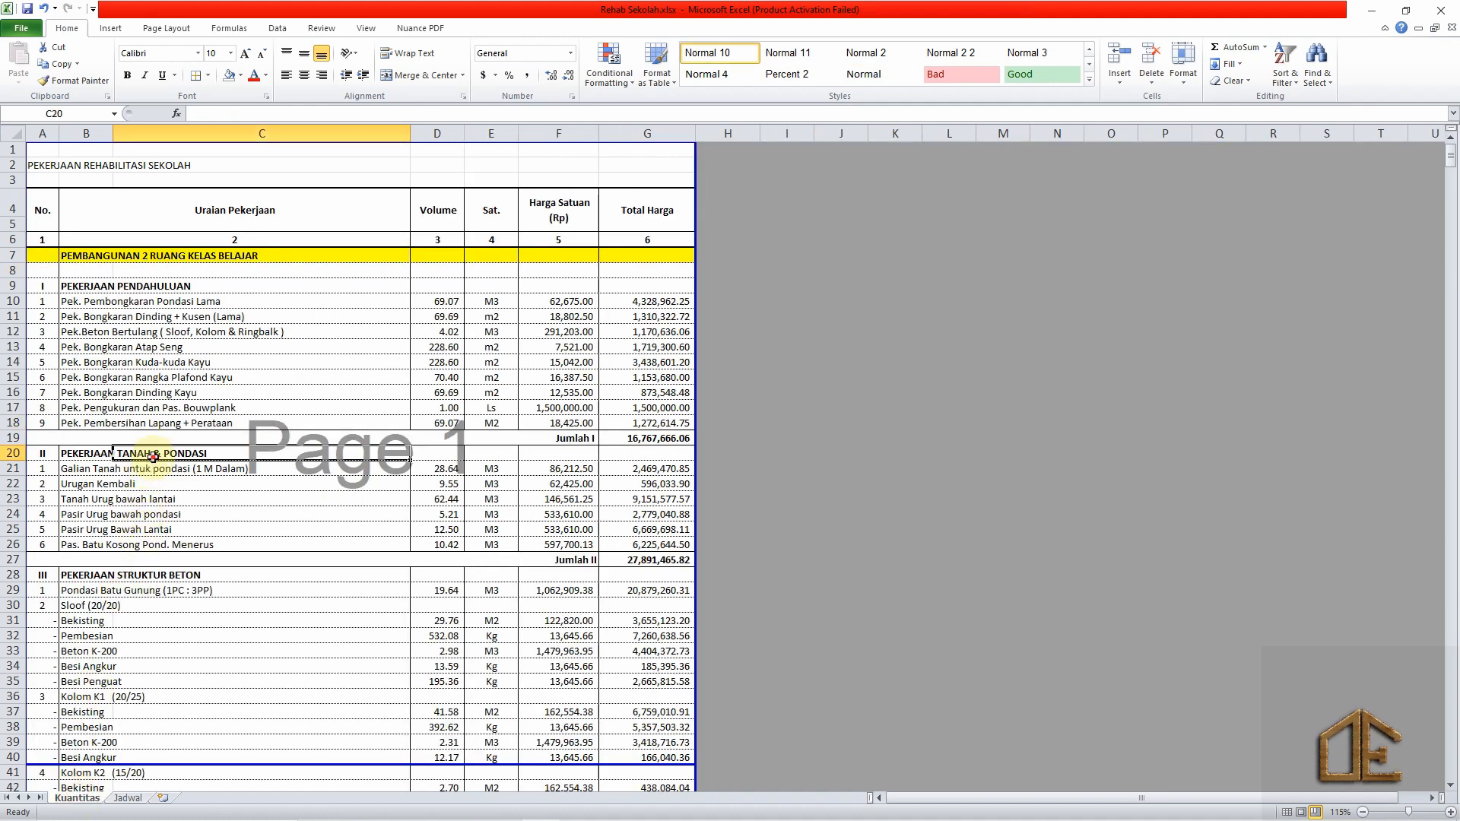
{"action": "left_click", "coordinate": [153, 483]}
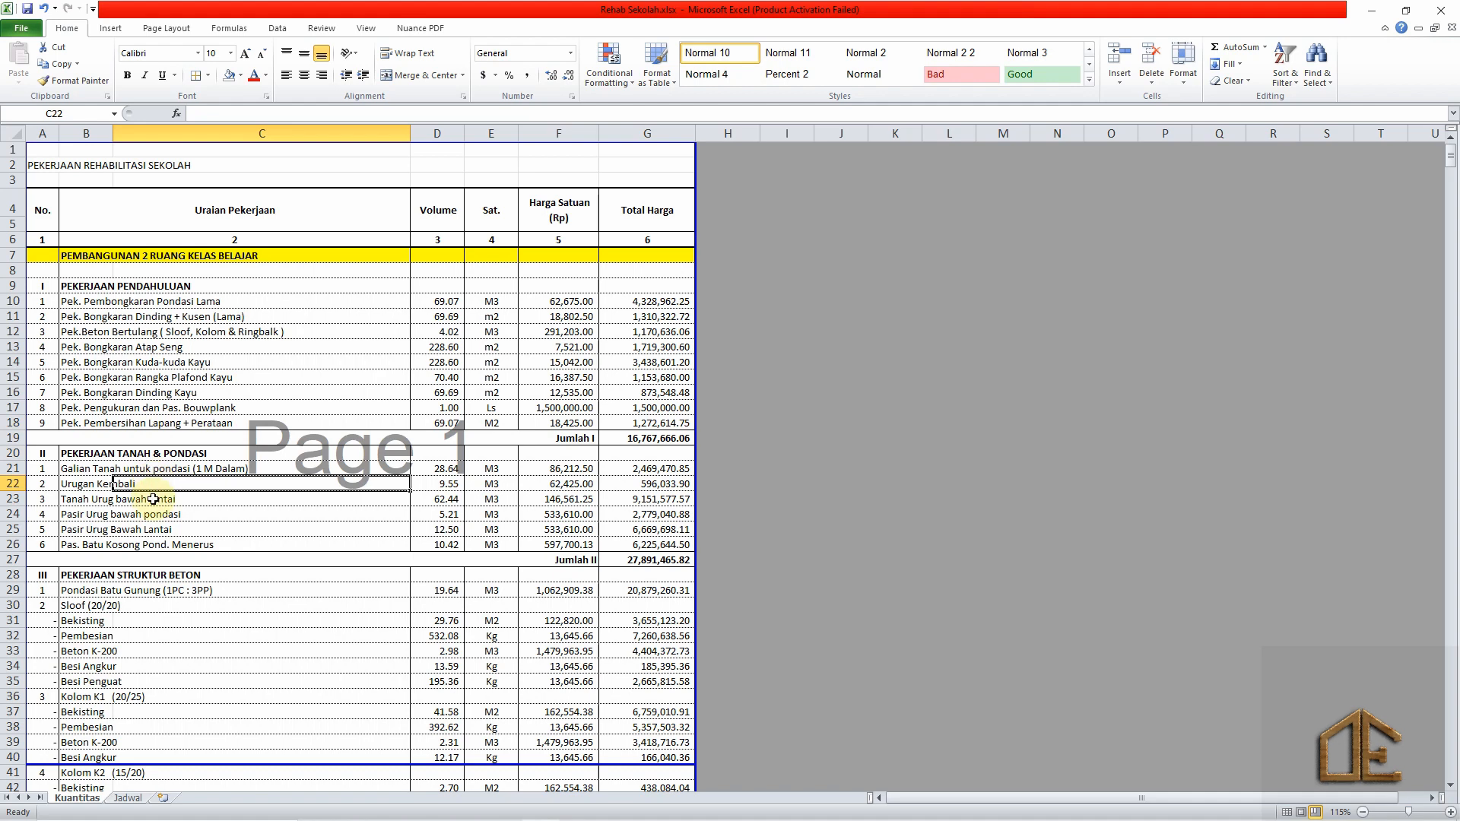
{"action": "left_click", "coordinate": [154, 499]}
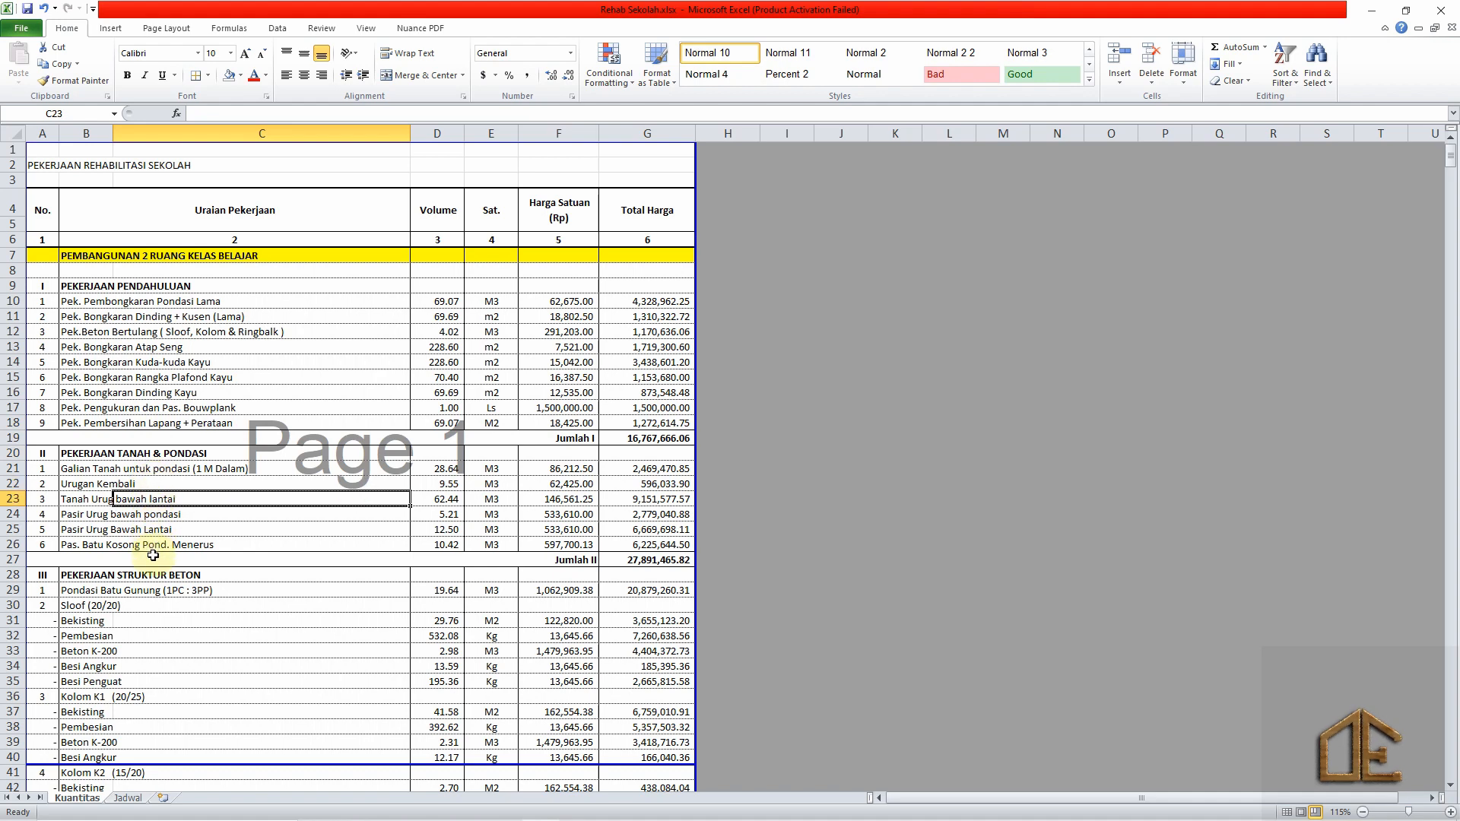
{"action": "left_click", "coordinate": [154, 544]}
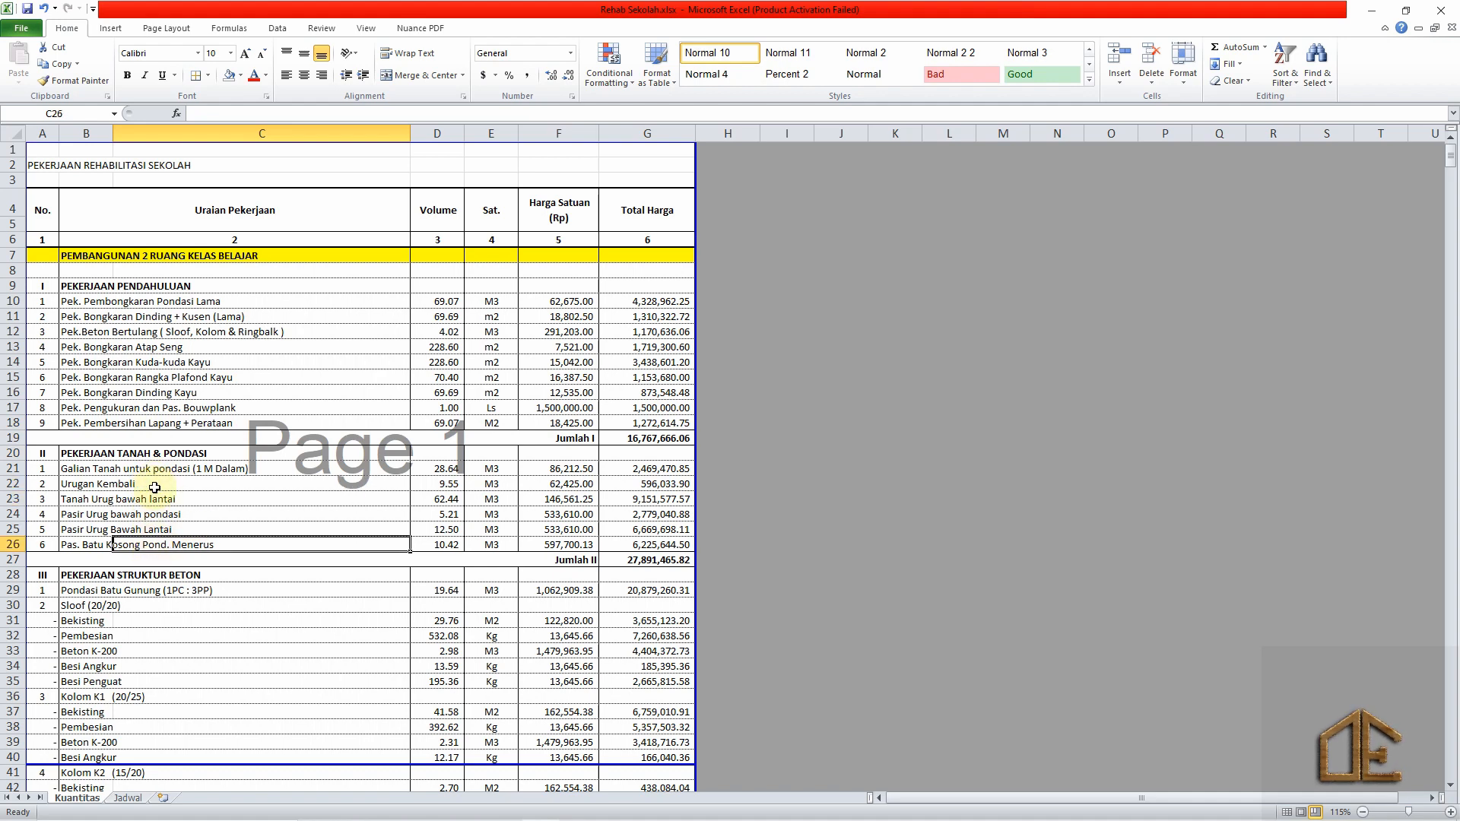
On the Jadwal sheet, enter the formula =$E$8/2 in H8 to spread the PEKERJAAN TANAH & PONDASI weight over two weeks.
{"action": "left_click", "coordinate": [127, 799]}
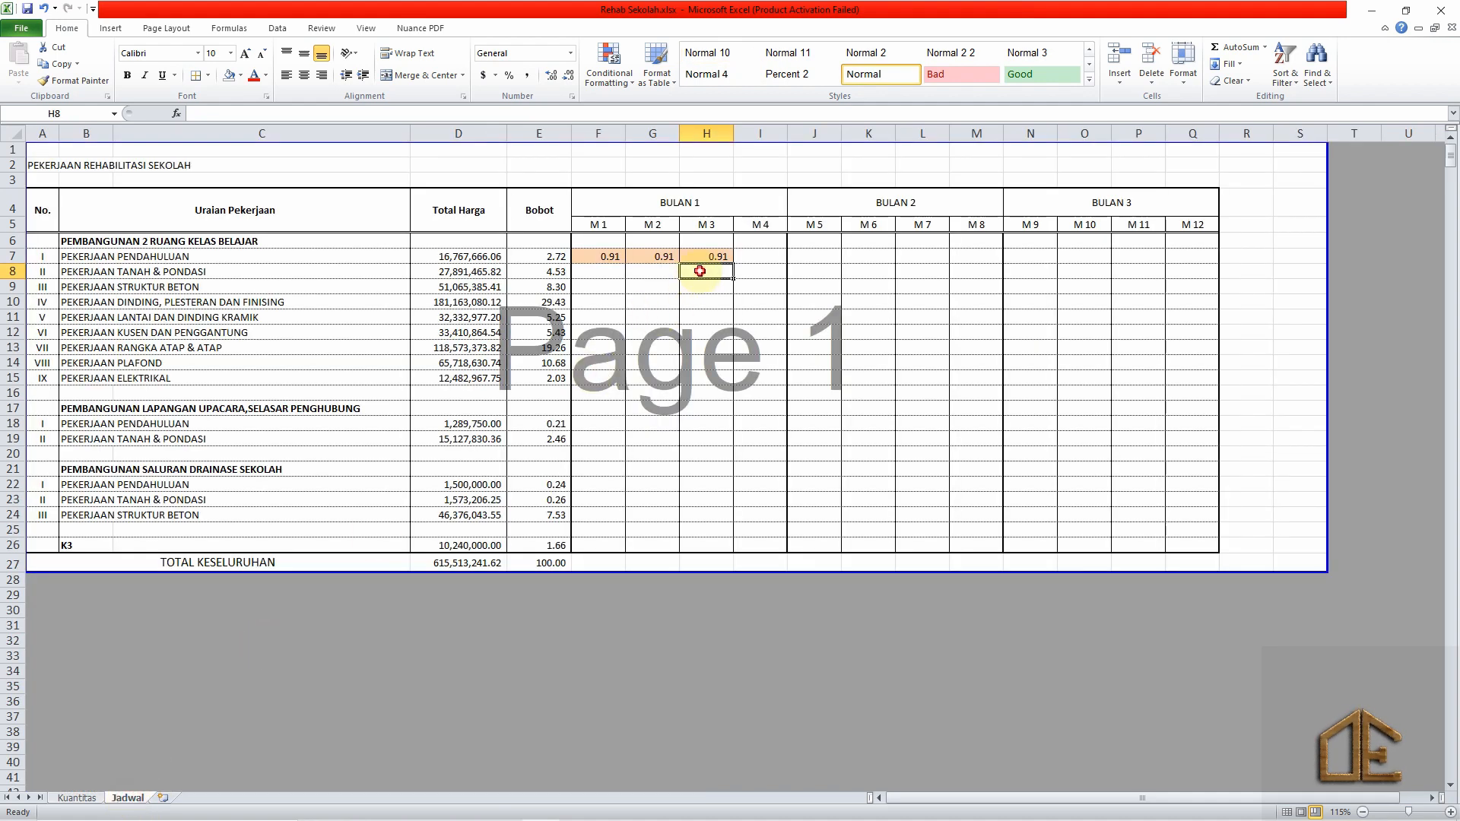
{"action": "left_click_drag", "start_coordinate": [700, 271], "coordinate": [746, 271]}
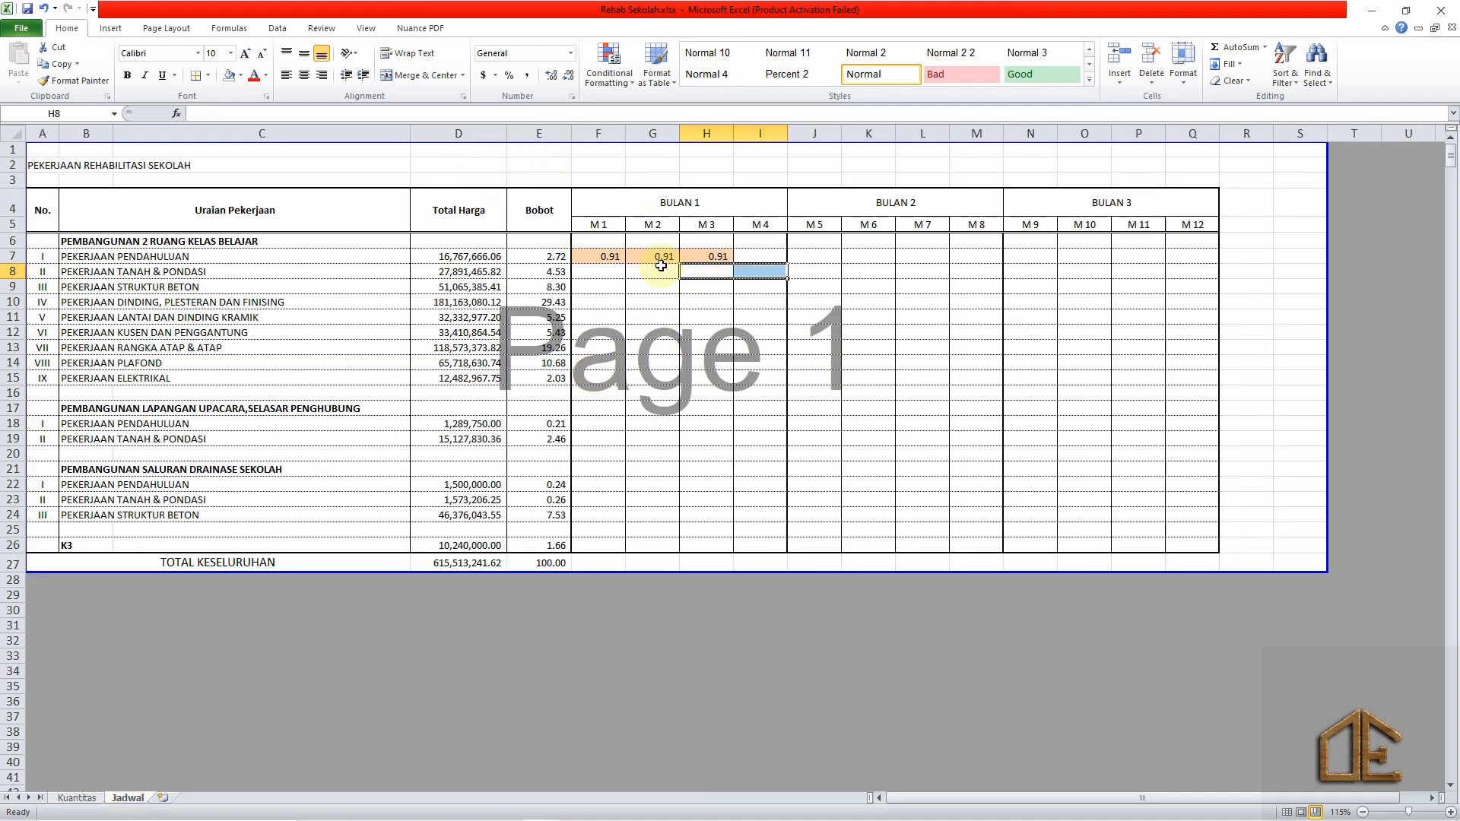
{"action": "left_click", "coordinate": [691, 272]}
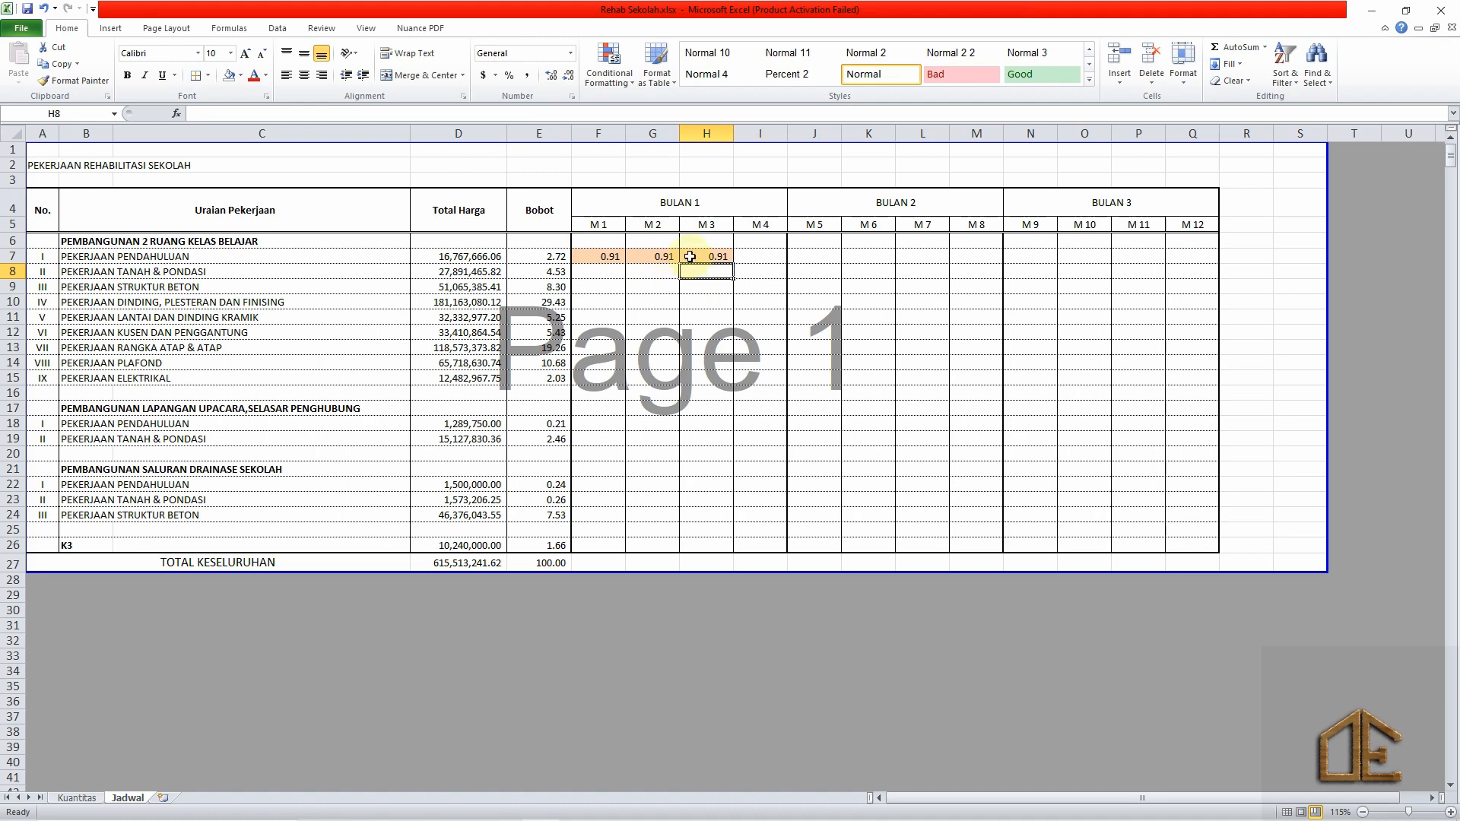
{"action": "type", "text": "="}
{"action": "key", "text": "Left"}
{"action": "key", "text": "Left"}
{"action": "key", "text": "Left"}
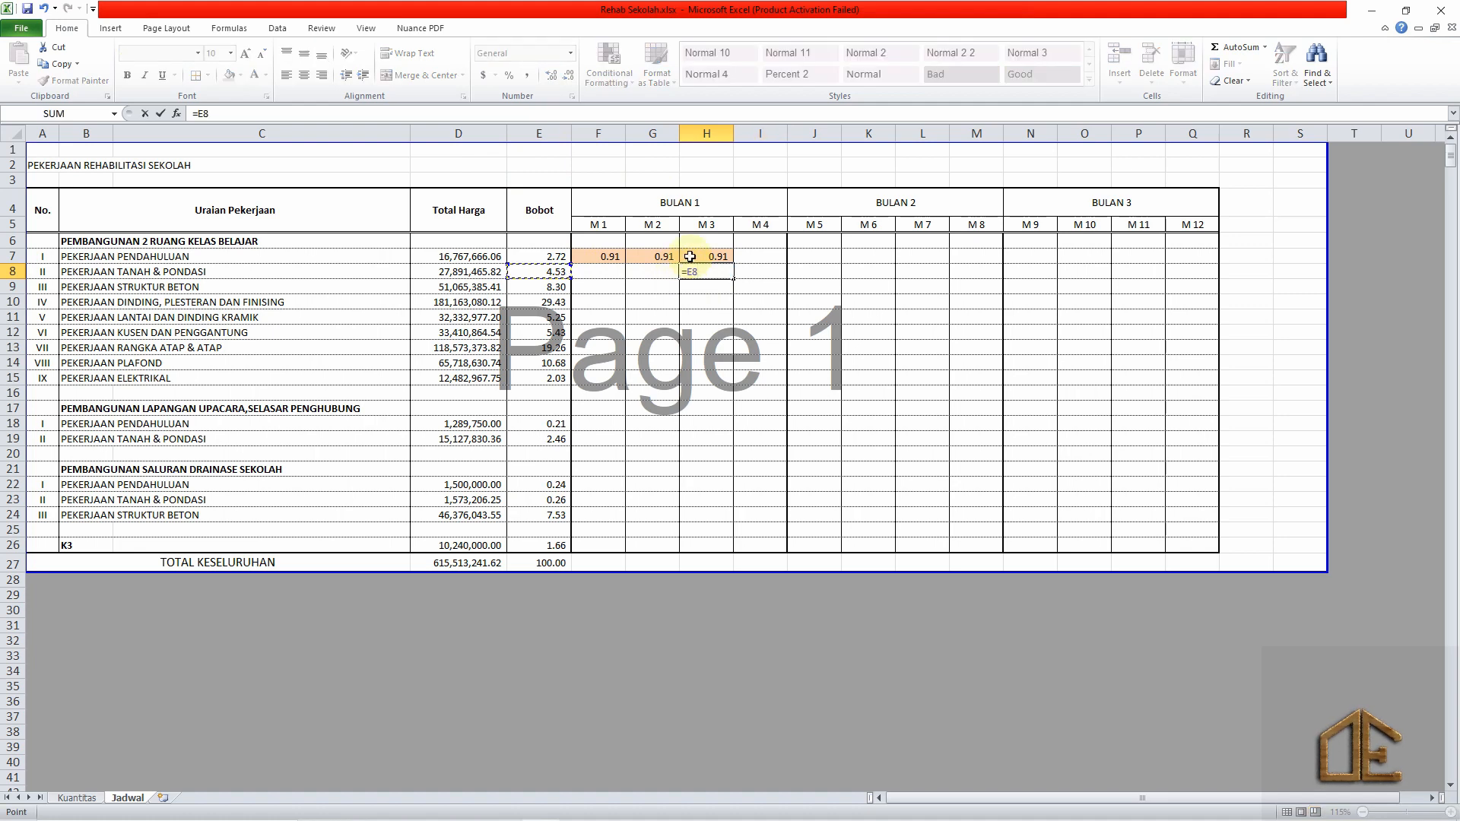
{"action": "key", "text": "F4"}
{"action": "type", "text": "/2"}
{"action": "key", "text": "Tab"}
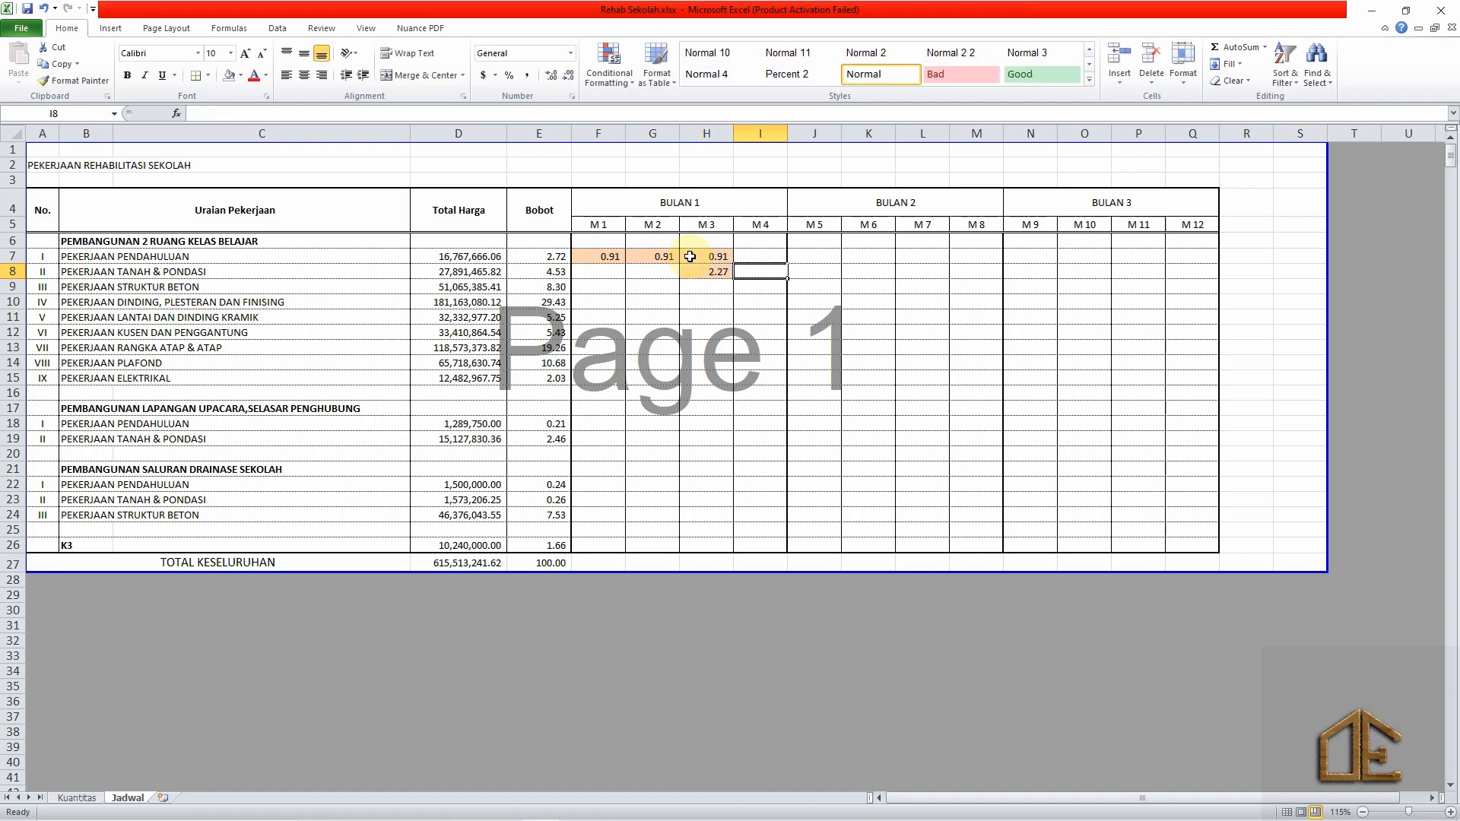
Copy the week M 3 weight formula from H8 into I8 for week M 4.
{"action": "key", "text": "Left"}
{"action": "key", "text": "ctrl+c"}
{"action": "key", "text": "Right"}
{"action": "key", "text": "Return"}
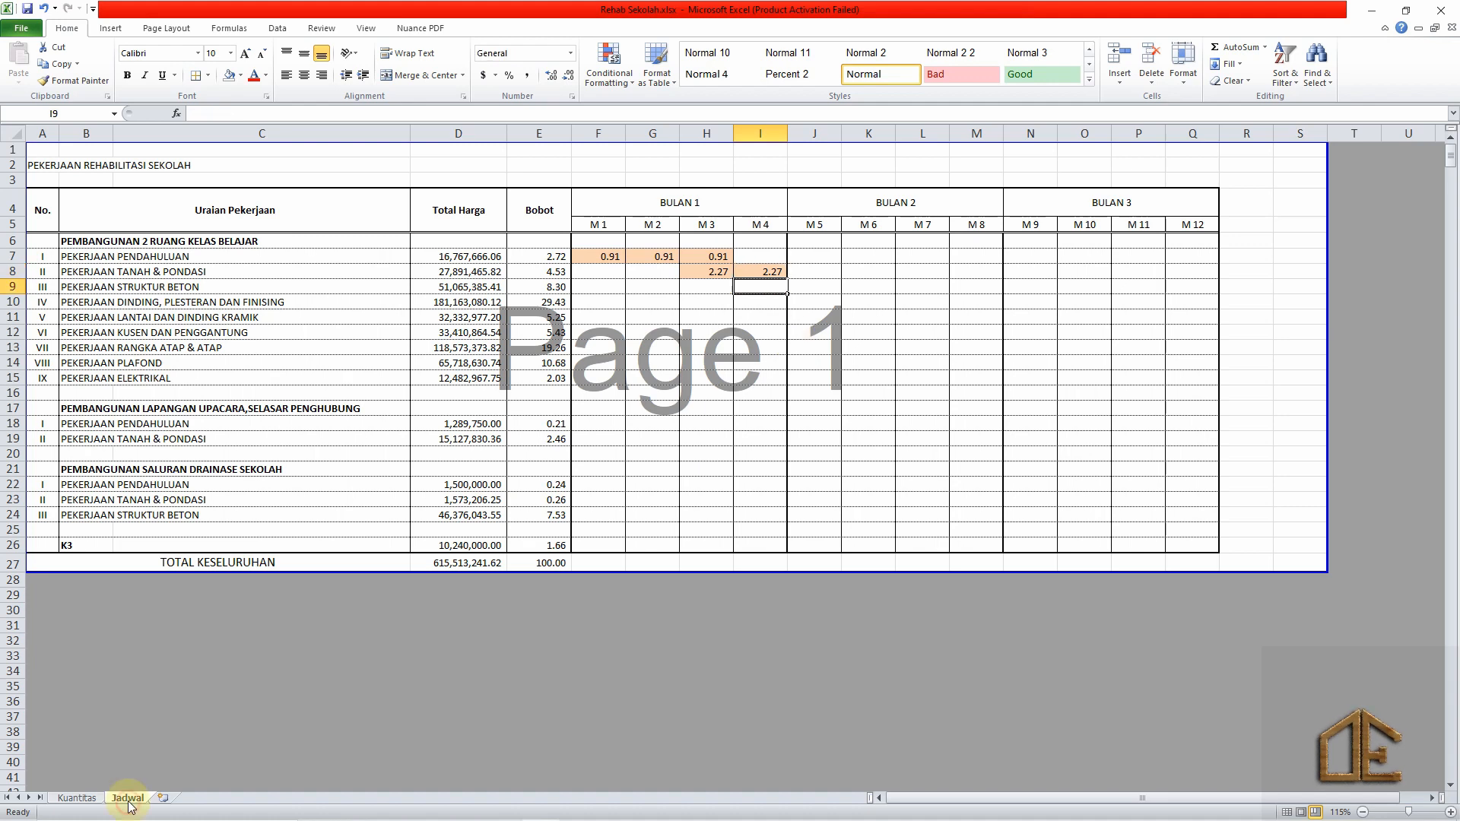
Enter the formula =$E$9/4 in I9 to spread the PEKERJAAN STRUKTUR BETON weight over four weeks starting at M 4.
{"action": "left_click", "coordinate": [754, 285]}
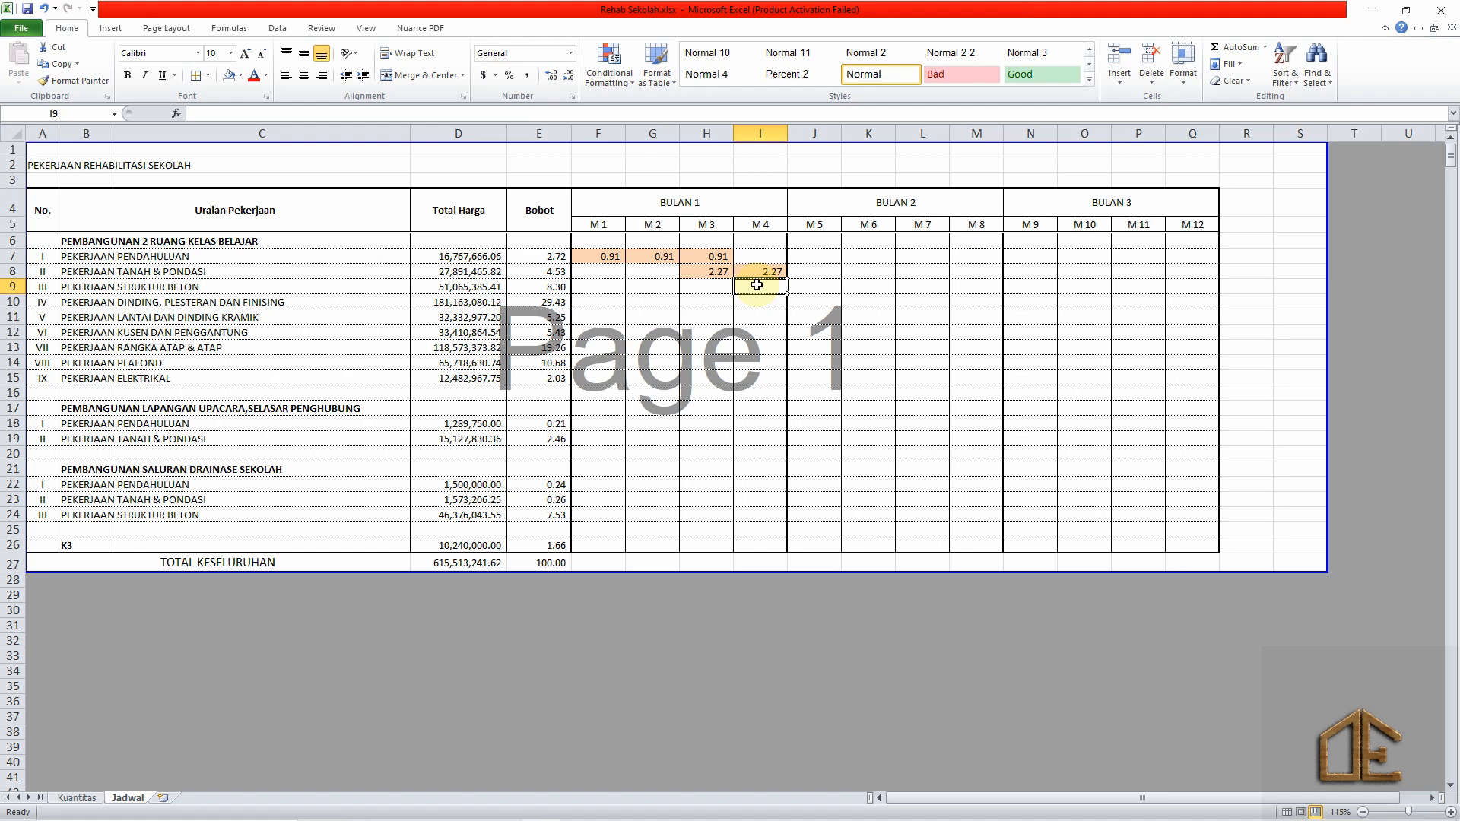
{"action": "left_click_drag", "start_coordinate": [757, 285], "coordinate": [962, 291]}
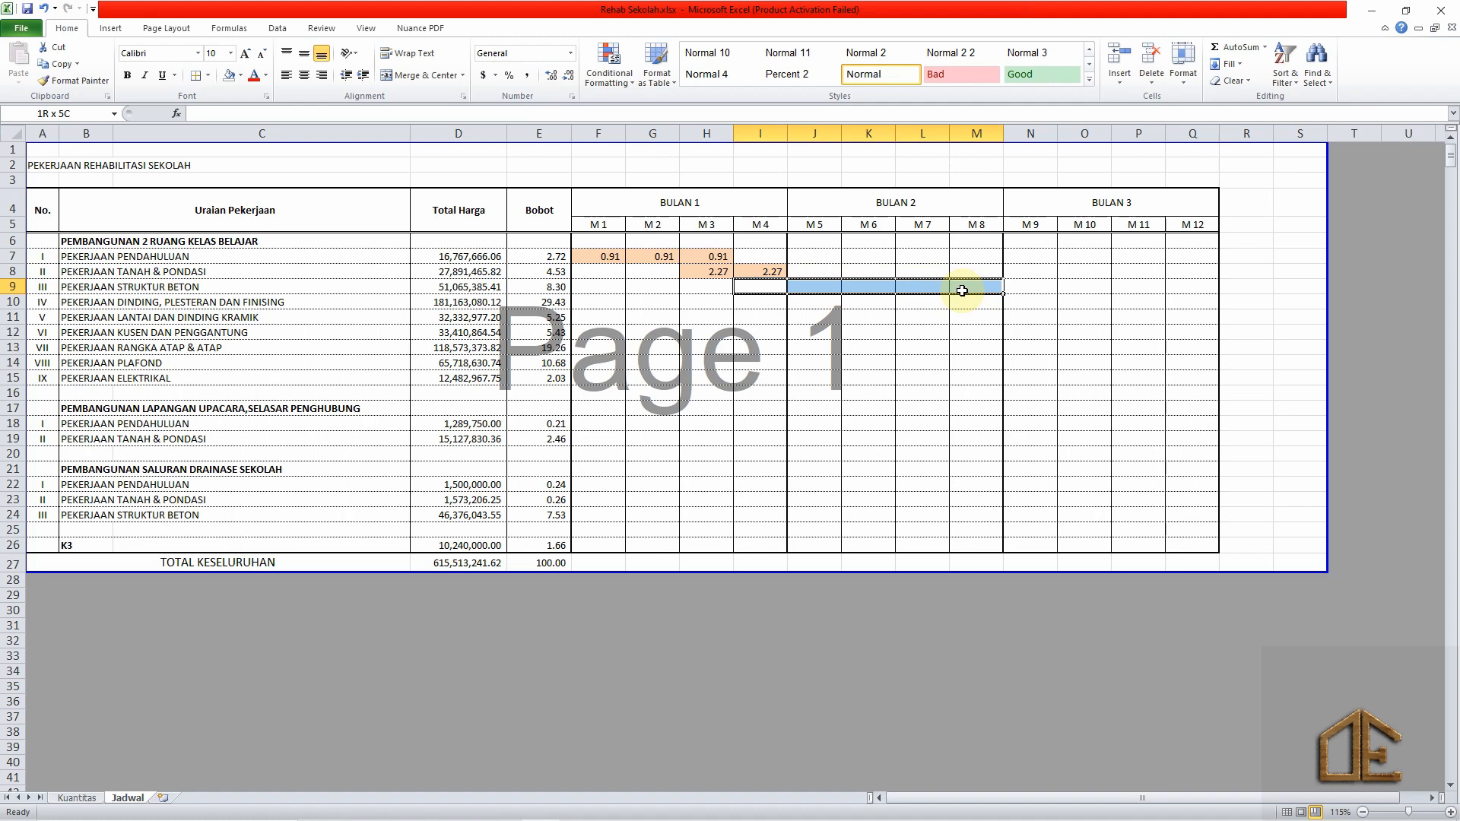
{"action": "left_click_drag", "start_coordinate": [962, 290], "coordinate": [924, 286]}
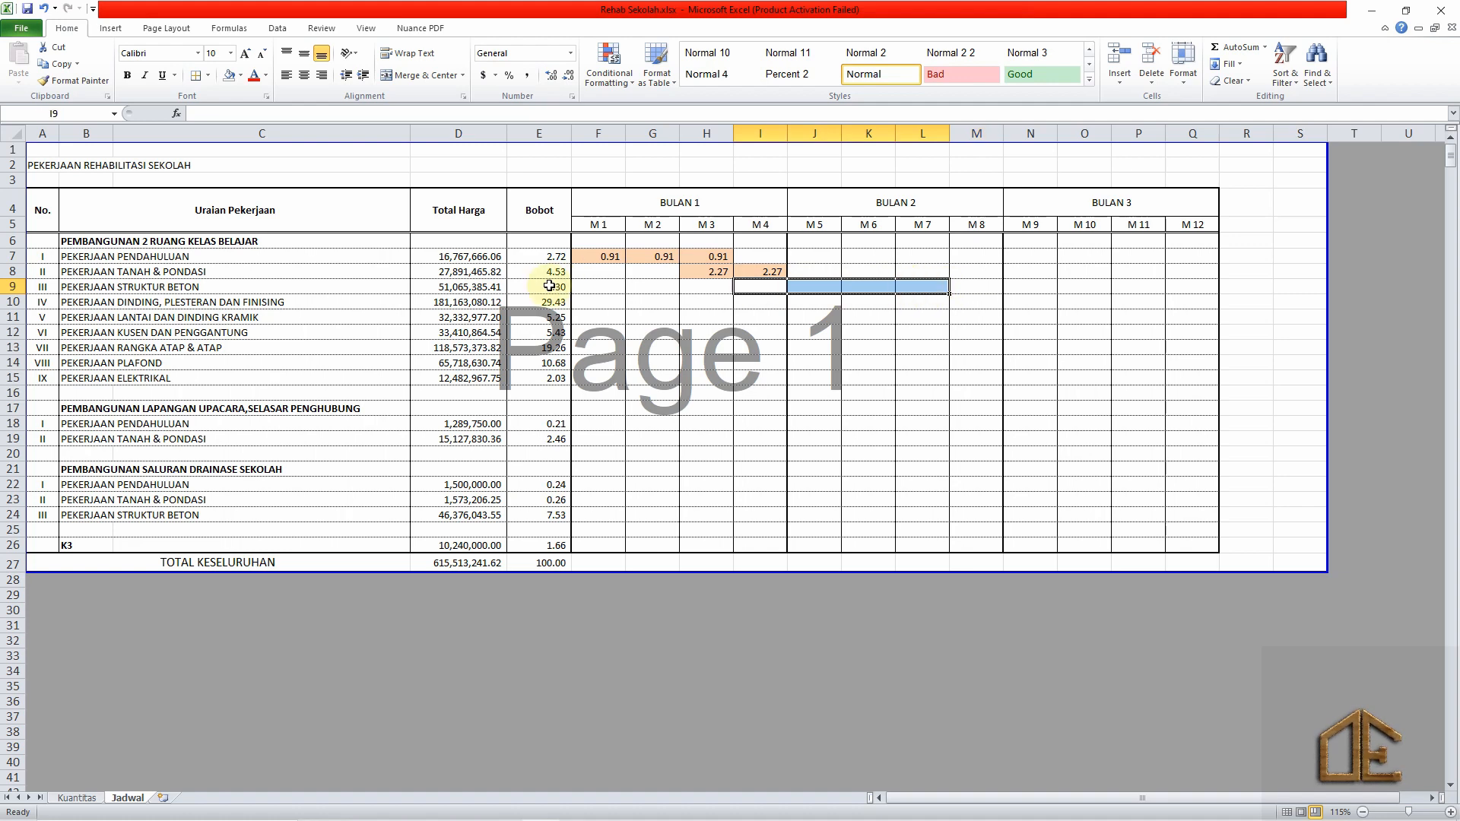
{"action": "left_click", "coordinate": [738, 283]}
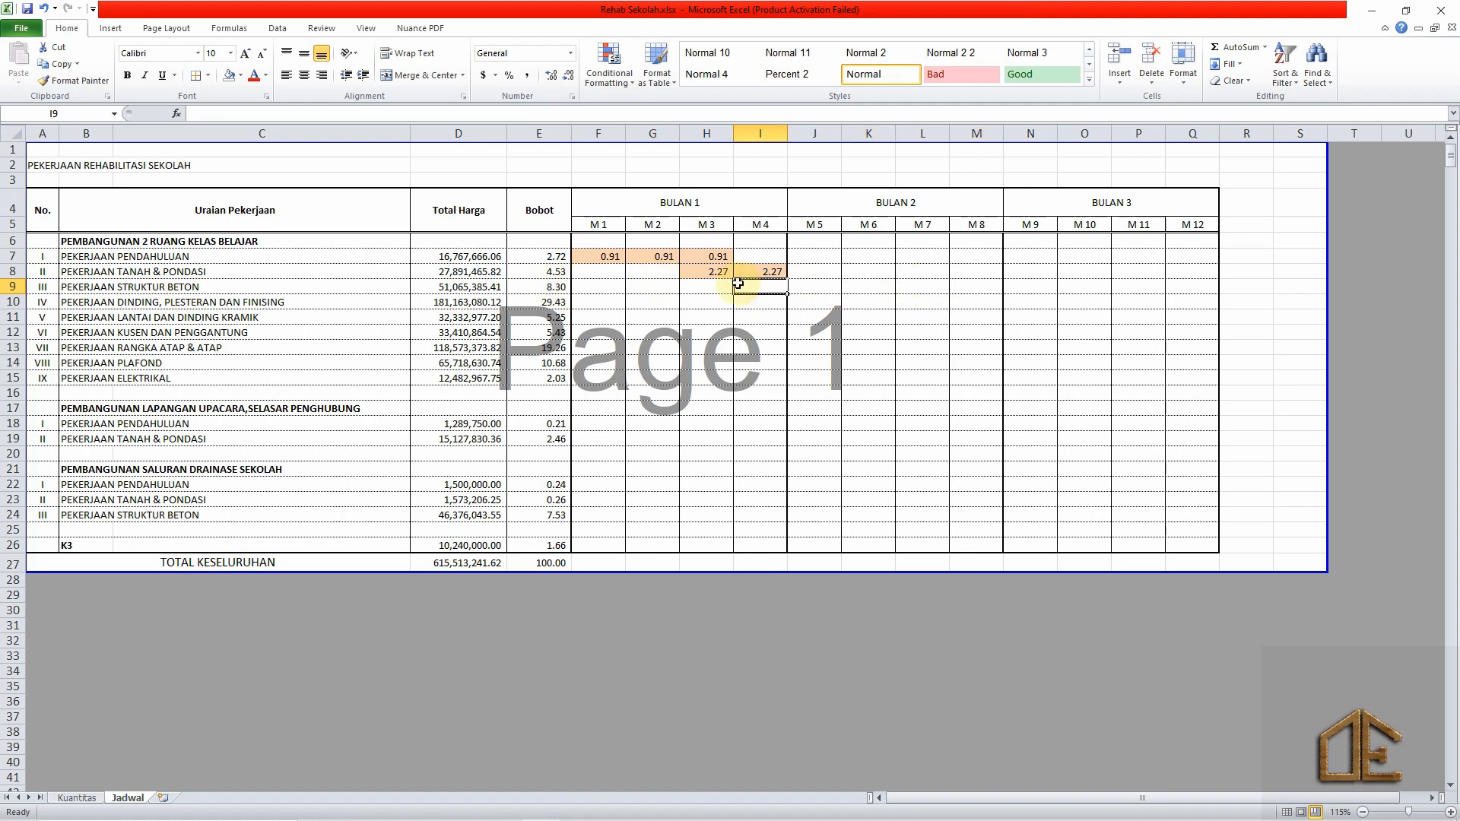
{"action": "type", "text": "="}
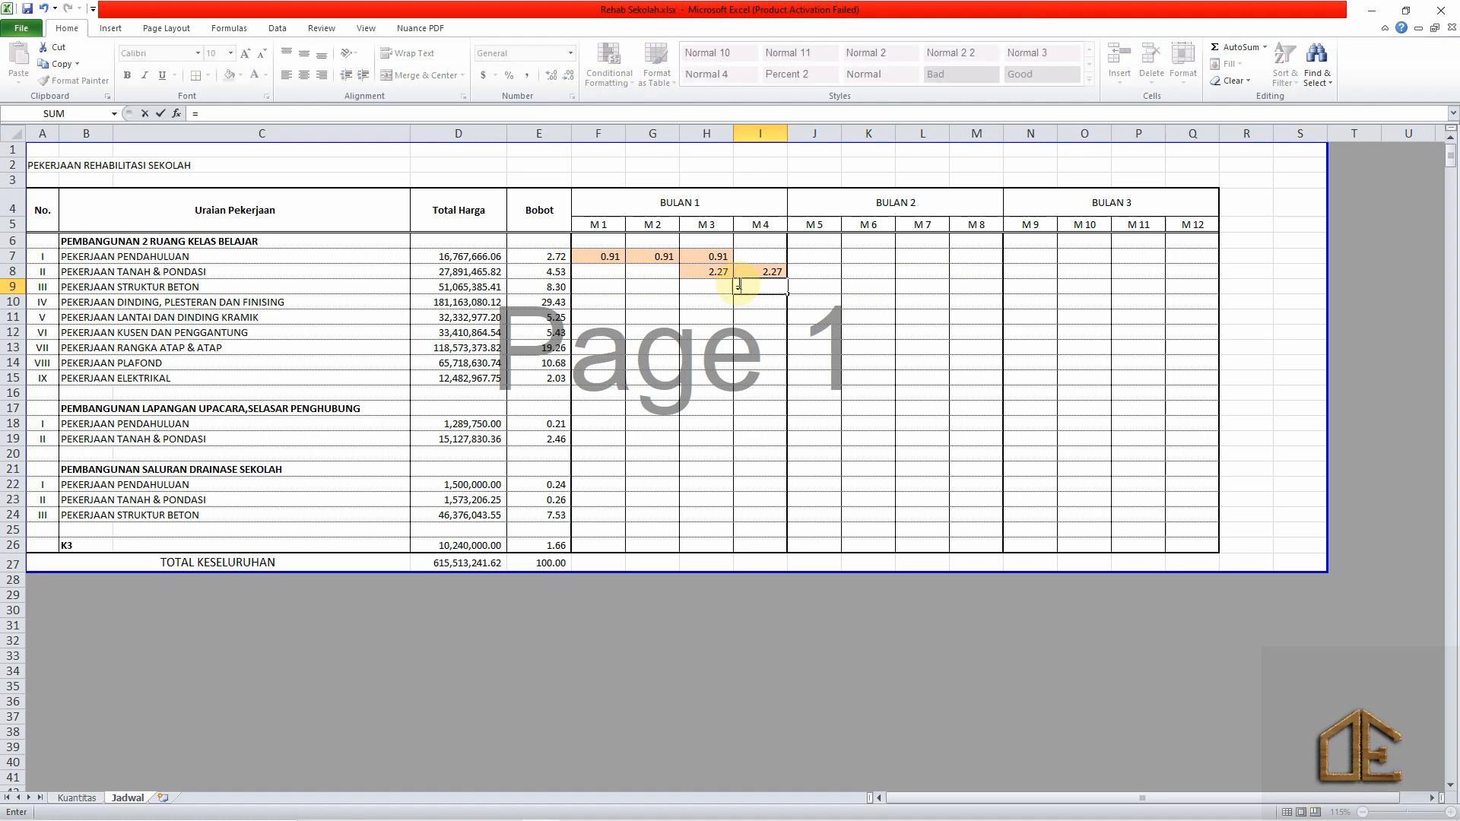
{"action": "key", "text": "Left"}
{"action": "key", "text": "Left"}
{"action": "key", "text": "Left"}
{"action": "key", "text": "Left"}
{"action": "key", "text": "F4"}
{"action": "type", "text": "/4"}
{"action": "left_click", "coordinate": [738, 284]}
Copy the week M 4 weight formula from I9 into J9:L9 for weeks M 5 to M 7.
{"action": "key", "text": "ctrl+c"}
{"action": "key", "text": "Right"}
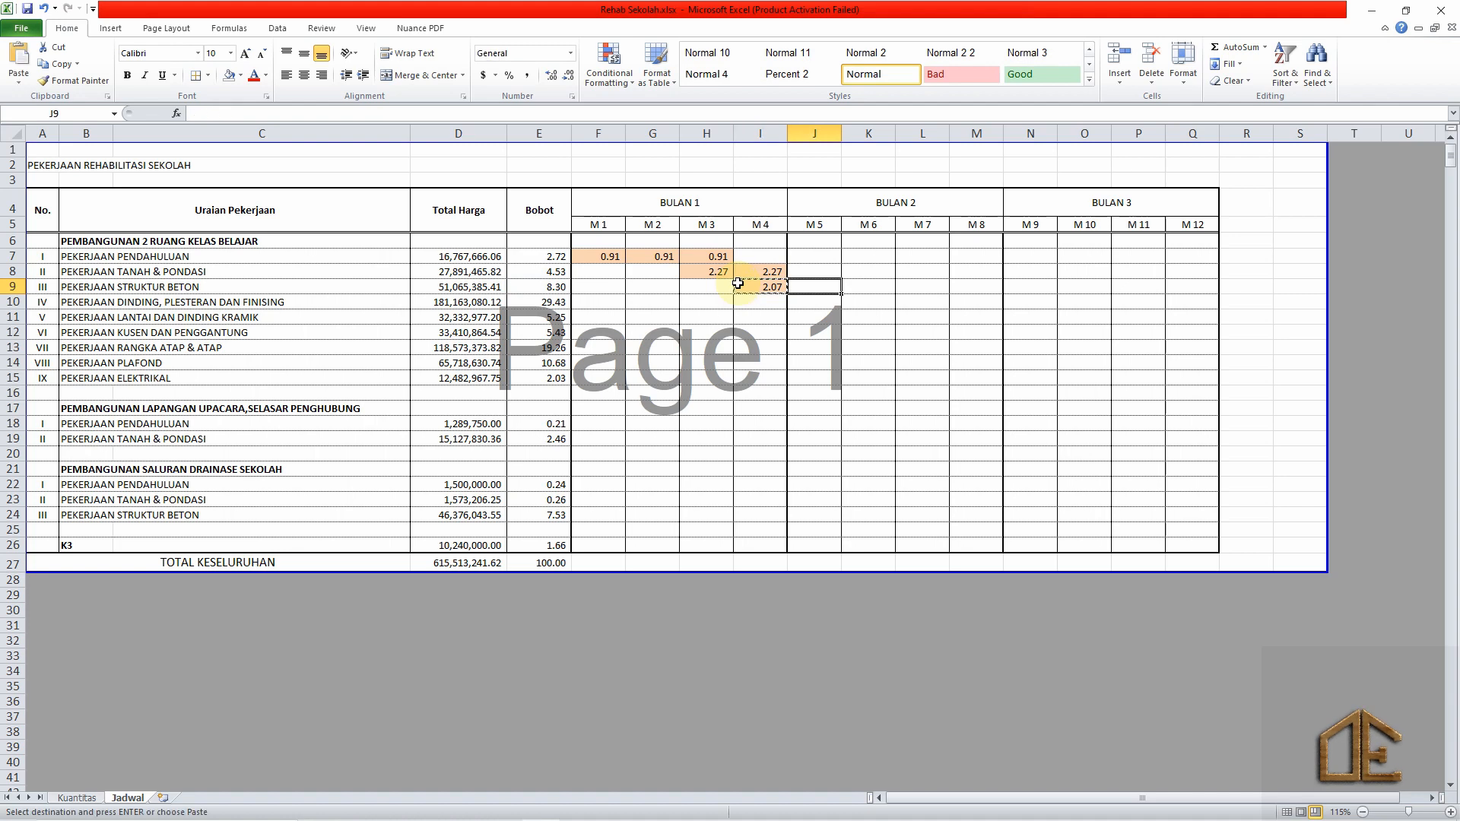
{"action": "key", "text": "ctrl+v"}
{"action": "key", "text": "ctrl+Right"}
{"action": "key", "text": "ctrl+Left"}
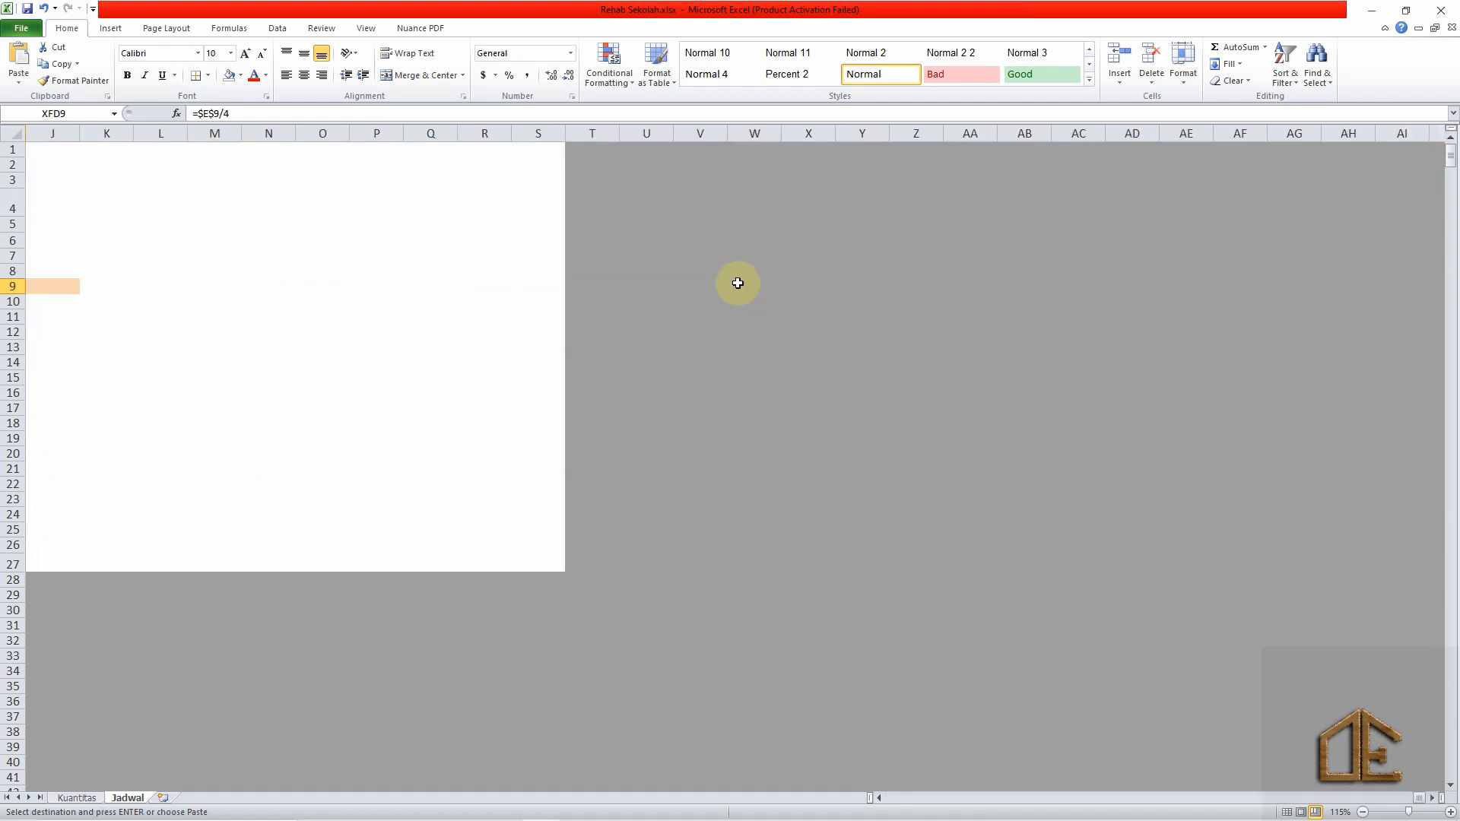
{"action": "key", "text": "Left"}
{"action": "key", "text": "Left"}
{"action": "key", "text": "Left"}
{"action": "key", "text": "Left"}
{"action": "key", "text": "Right"}
{"action": "key", "text": "Right"}
{"action": "key", "text": "Right"}
{"action": "key", "text": "Right"}
{"action": "key", "text": "Right"}
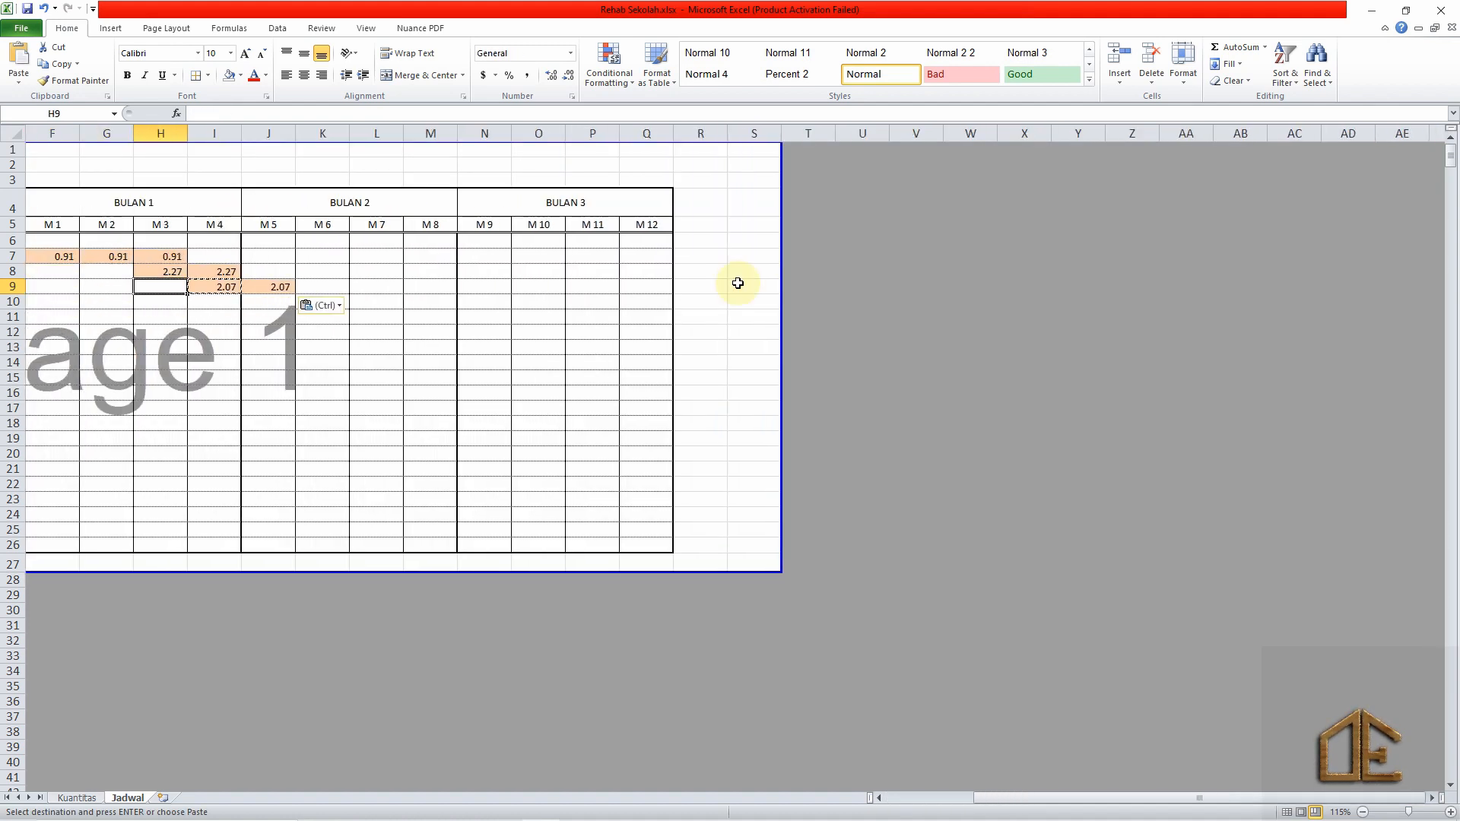
{"action": "key", "text": "shift+Right"}
{"action": "key", "text": "ctrl+v"}
{"action": "key", "text": "Escape"}
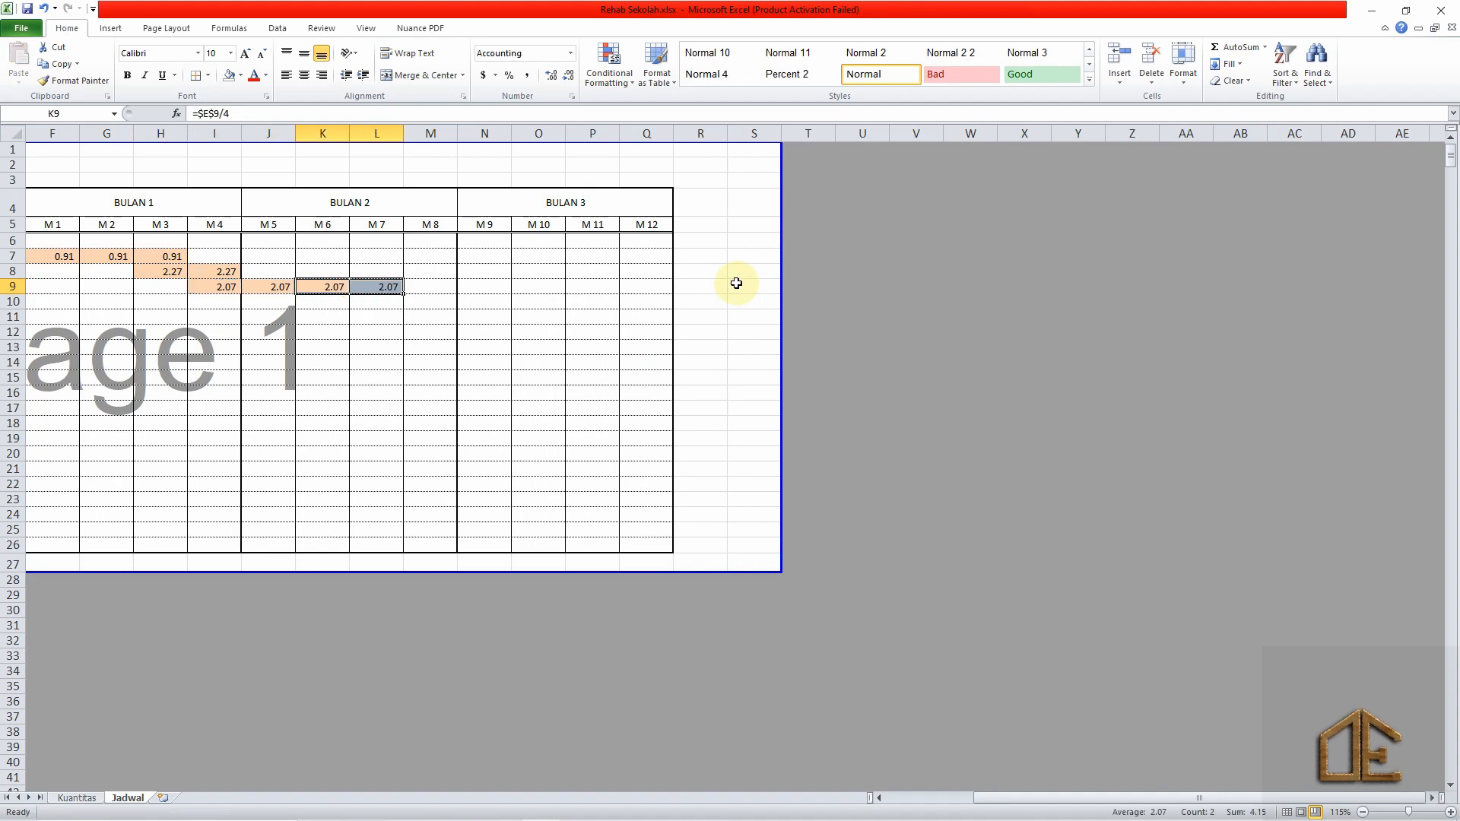
{"action": "left_click_drag", "start_coordinate": [1035, 799], "coordinate": [946, 800]}
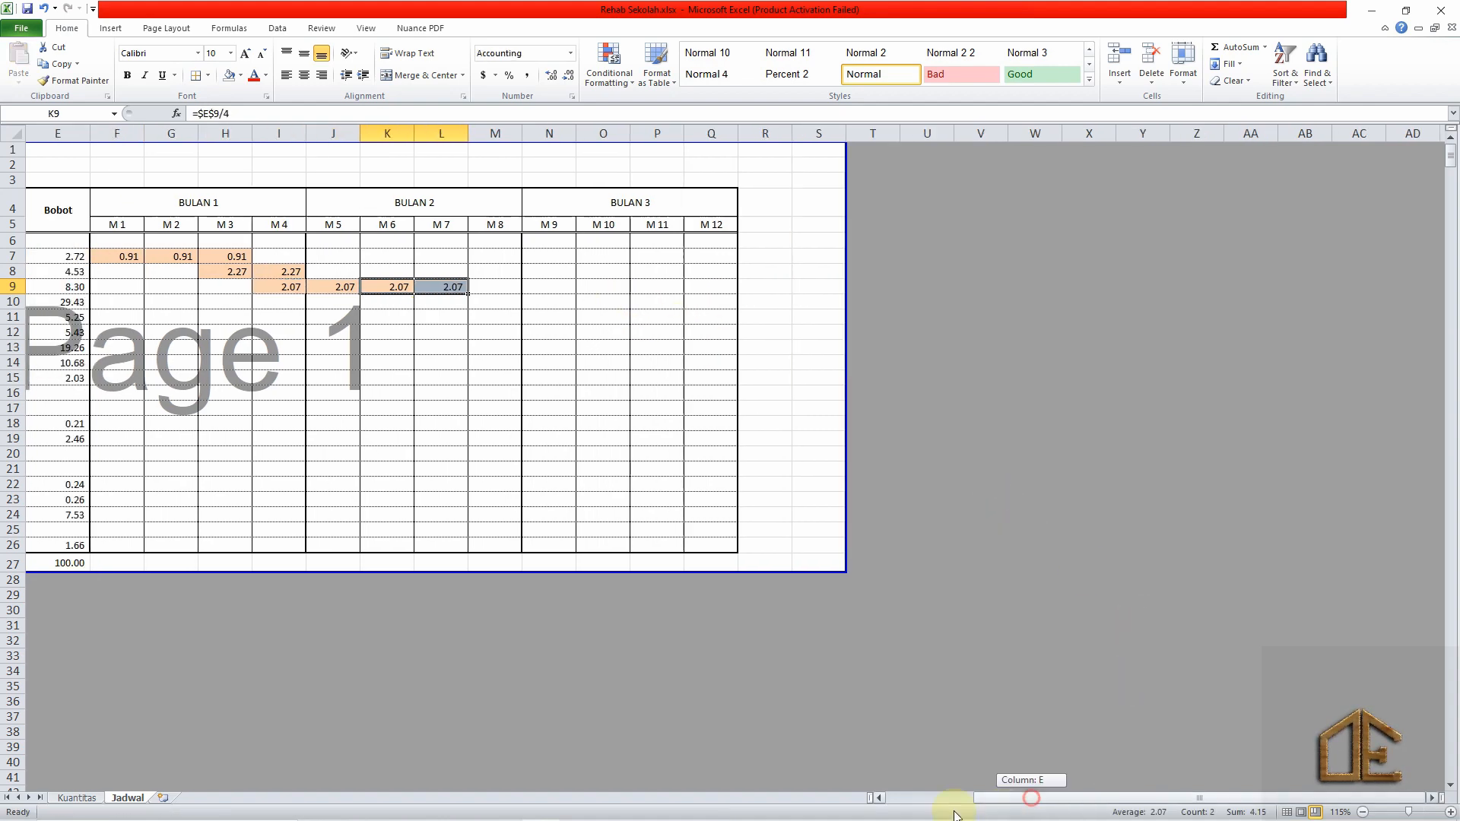
Review the PEKERJAAN DINDING, PLESTERAN DAN FINISING item in row 10 of the schedule.
{"action": "left_click", "coordinate": [684, 309]}
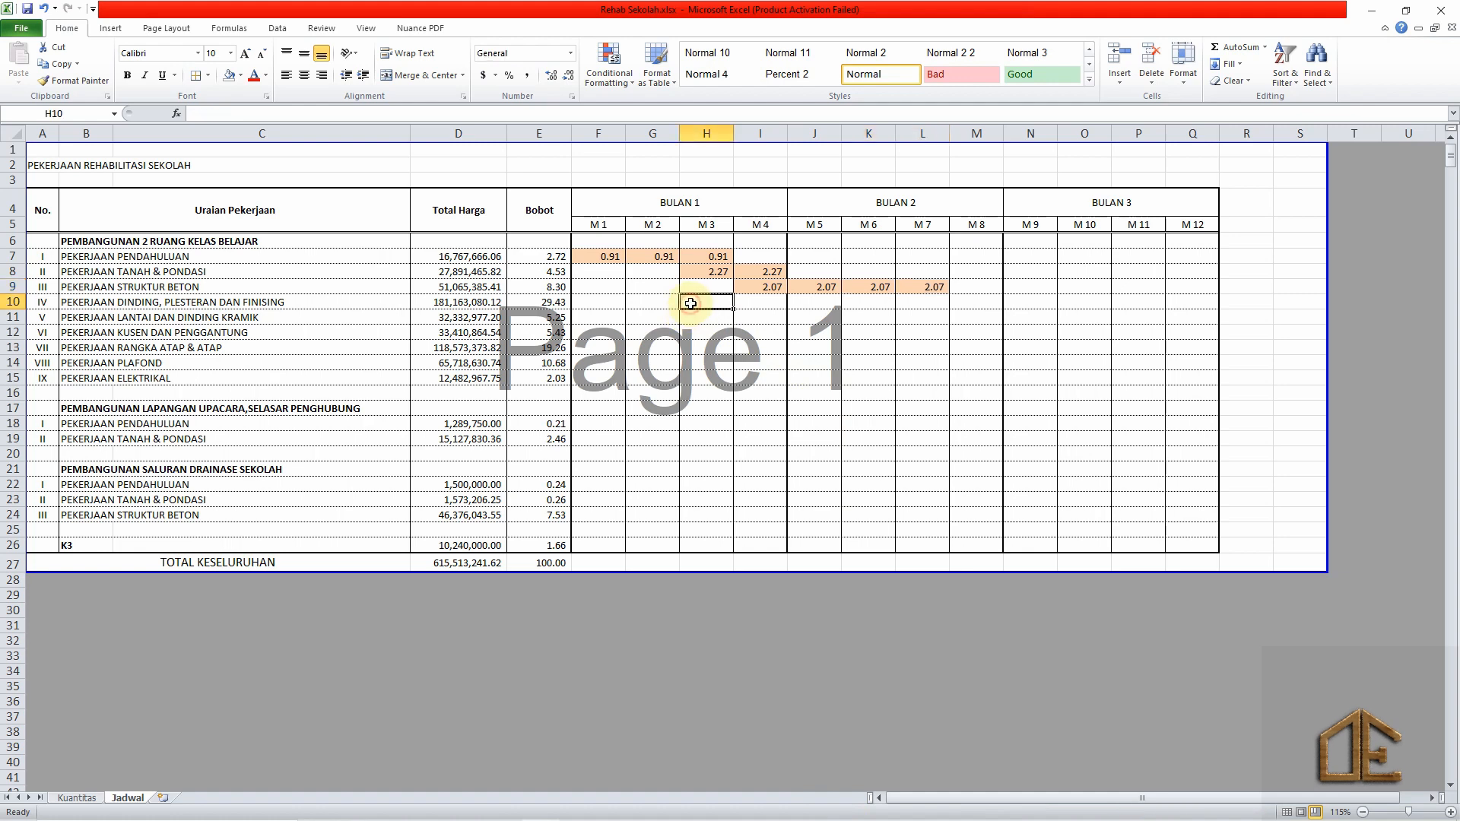
{"action": "left_click", "coordinate": [111, 301]}
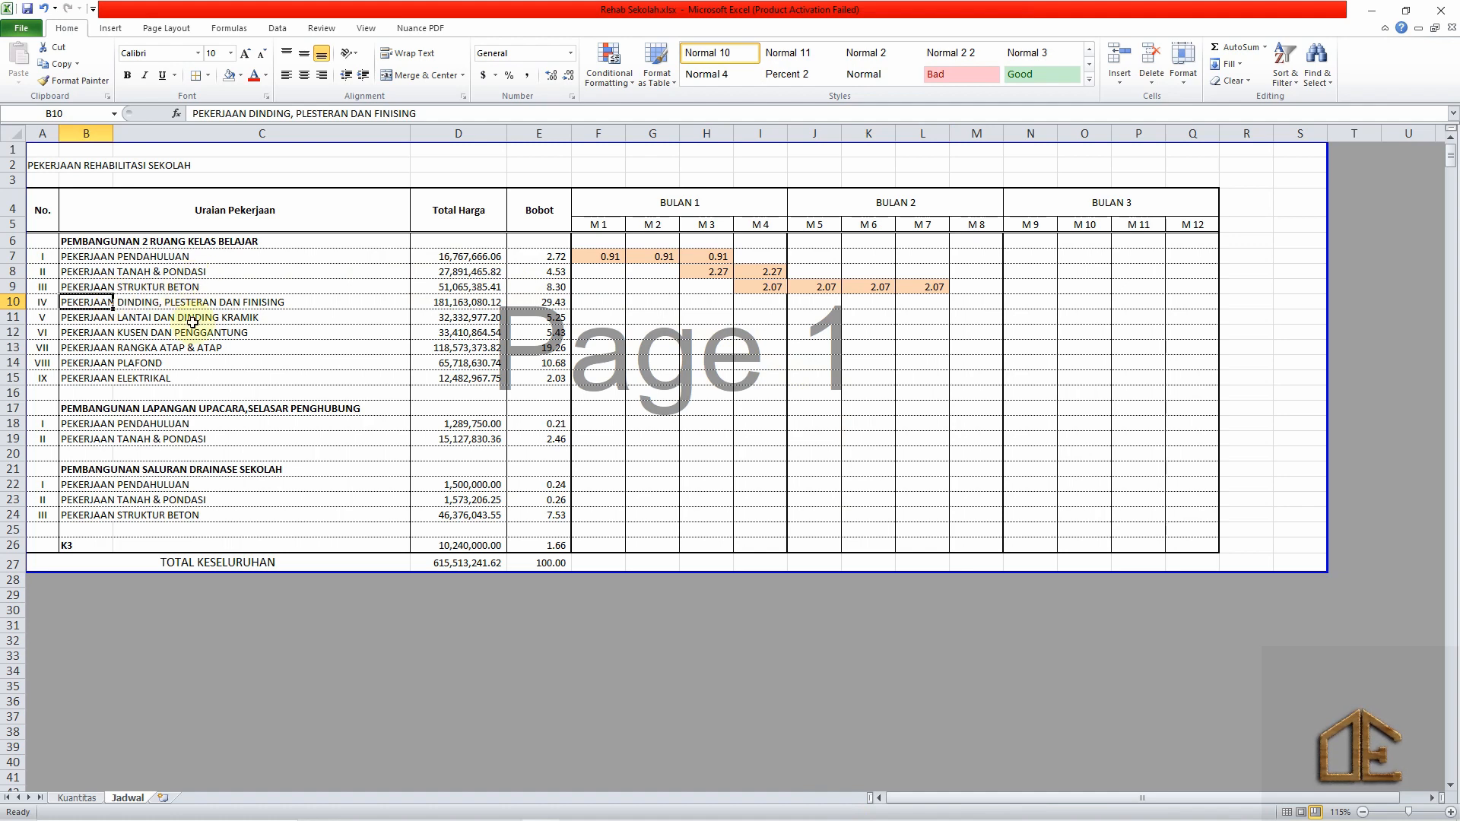
Examine the work items of section IV, PEKERJAAN DINDING, PLESTERAN DAN FINISING, on the Kuantitas sheet.
{"action": "left_click", "coordinate": [77, 798]}
{"action": "scroll", "coordinate": [92, 624], "scroll_direction": "down", "scroll_amount": 7}
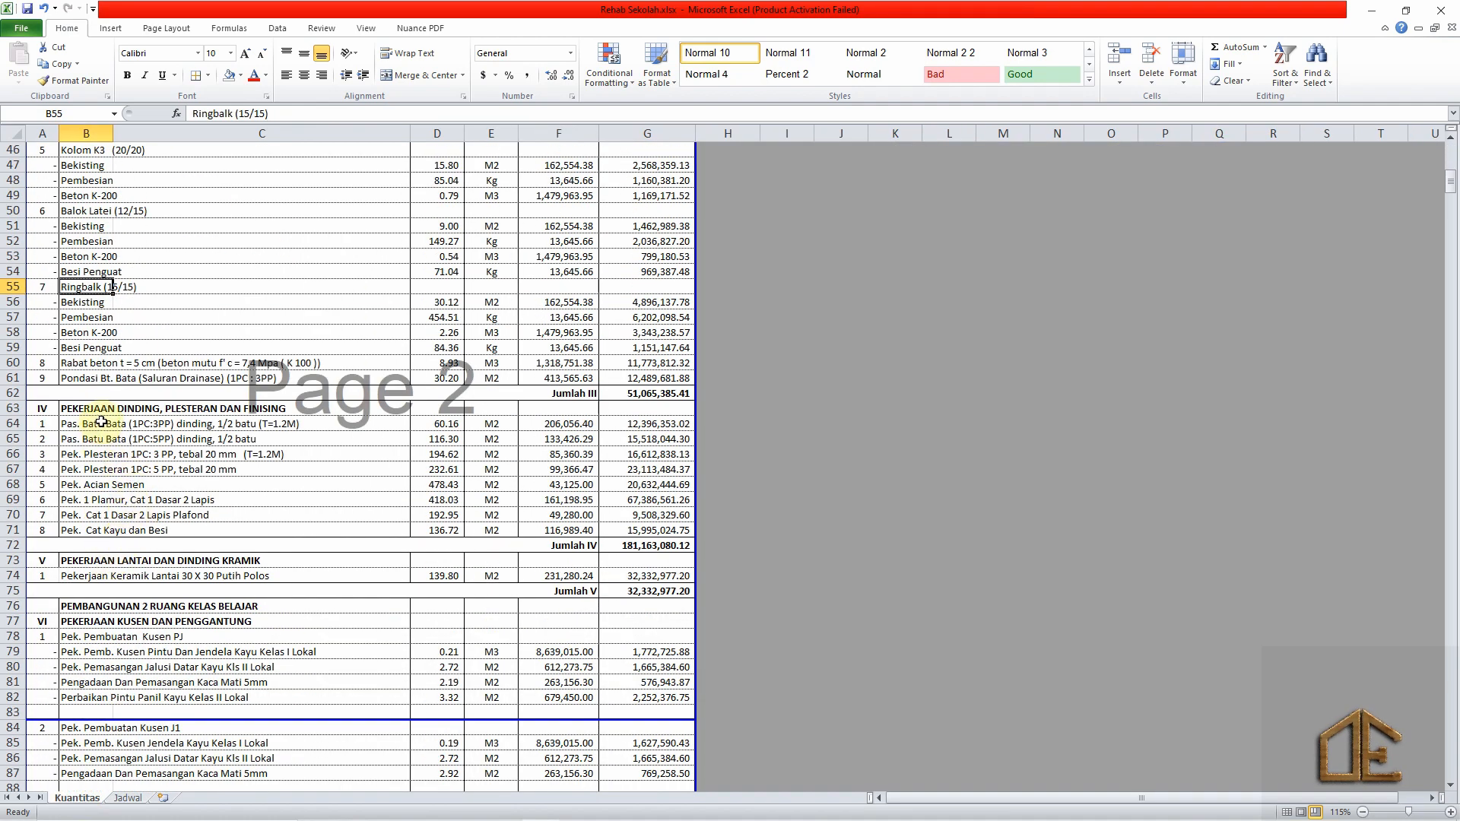
{"action": "left_click", "coordinate": [101, 423]}
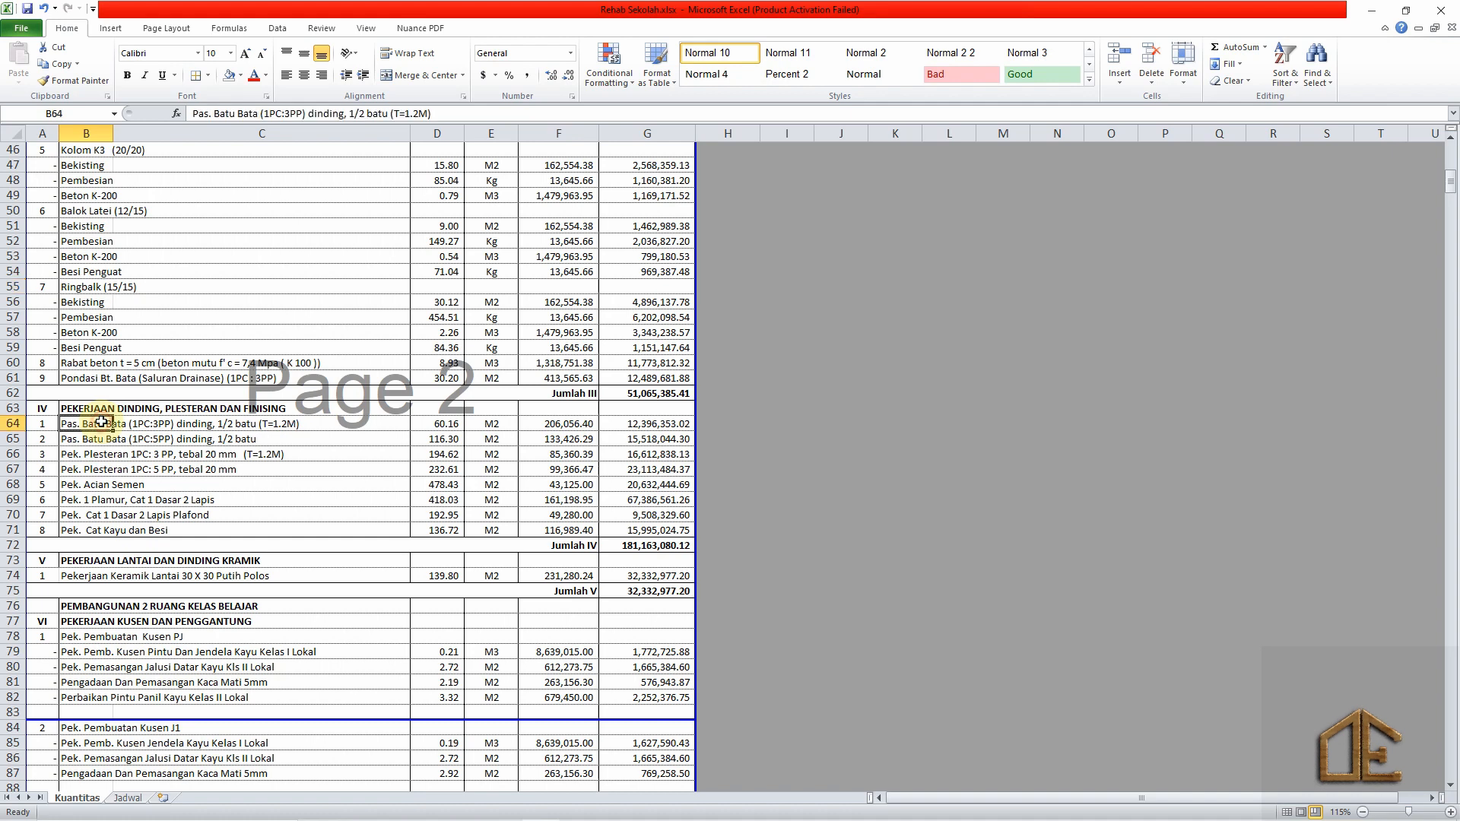
{"action": "left_click", "coordinate": [107, 440]}
{"action": "left_click", "coordinate": [109, 454]}
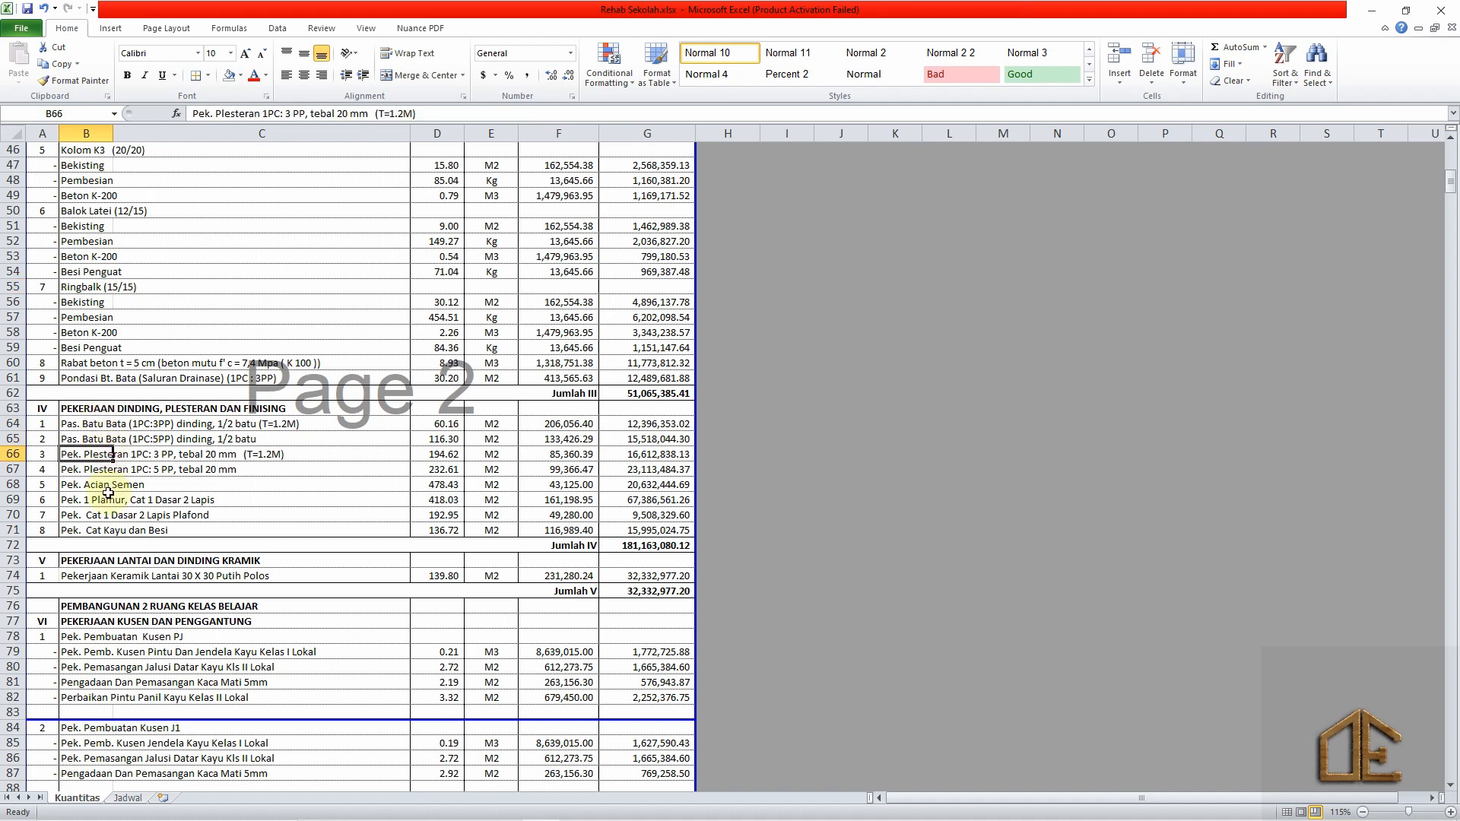
{"action": "left_click", "coordinate": [105, 487]}
{"action": "left_click", "coordinate": [107, 469]}
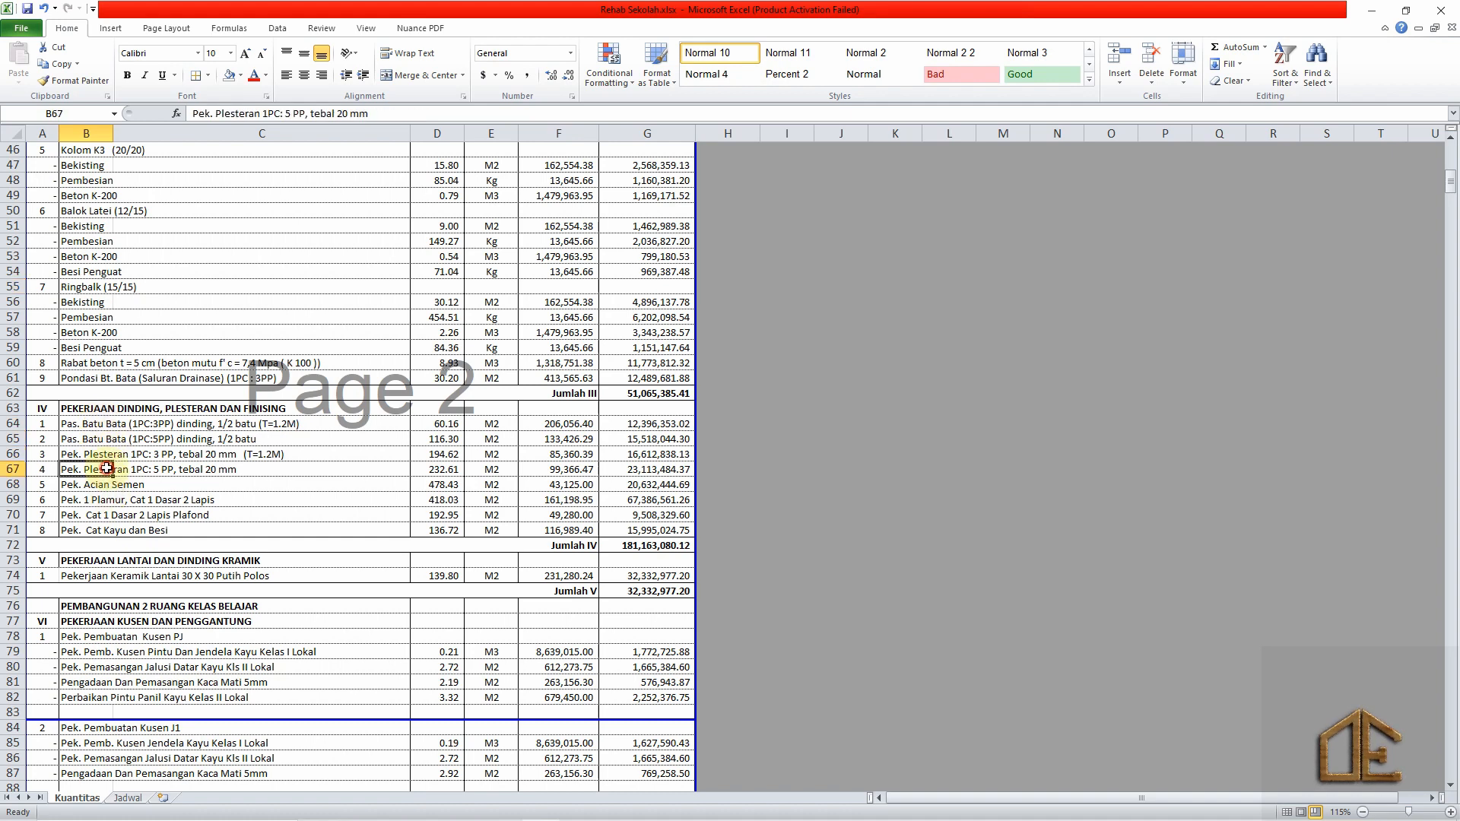
{"action": "left_click", "coordinate": [74, 514]}
{"action": "left_click", "coordinate": [76, 501]}
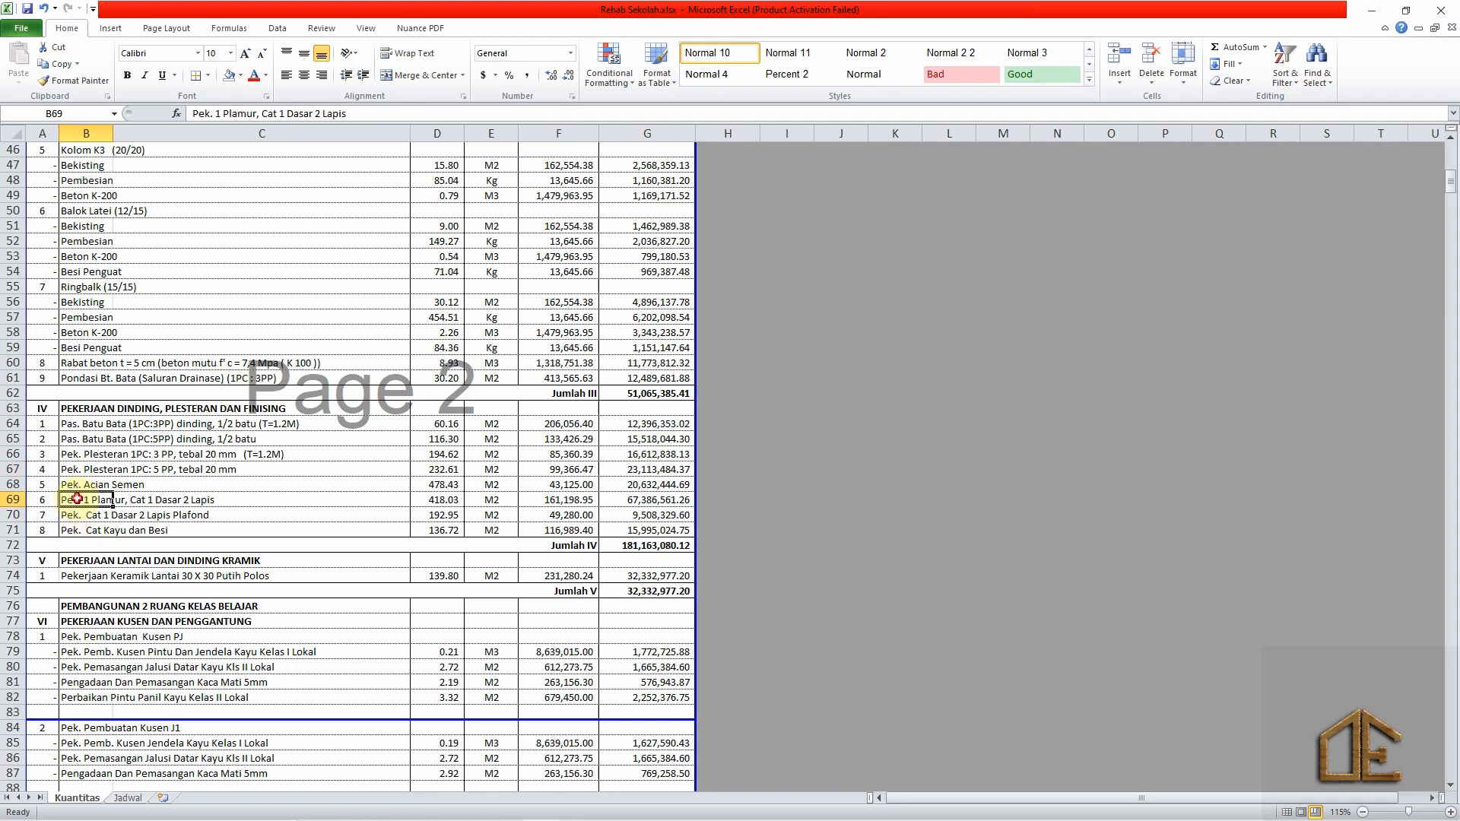
{"action": "left_click", "coordinate": [288, 497]}
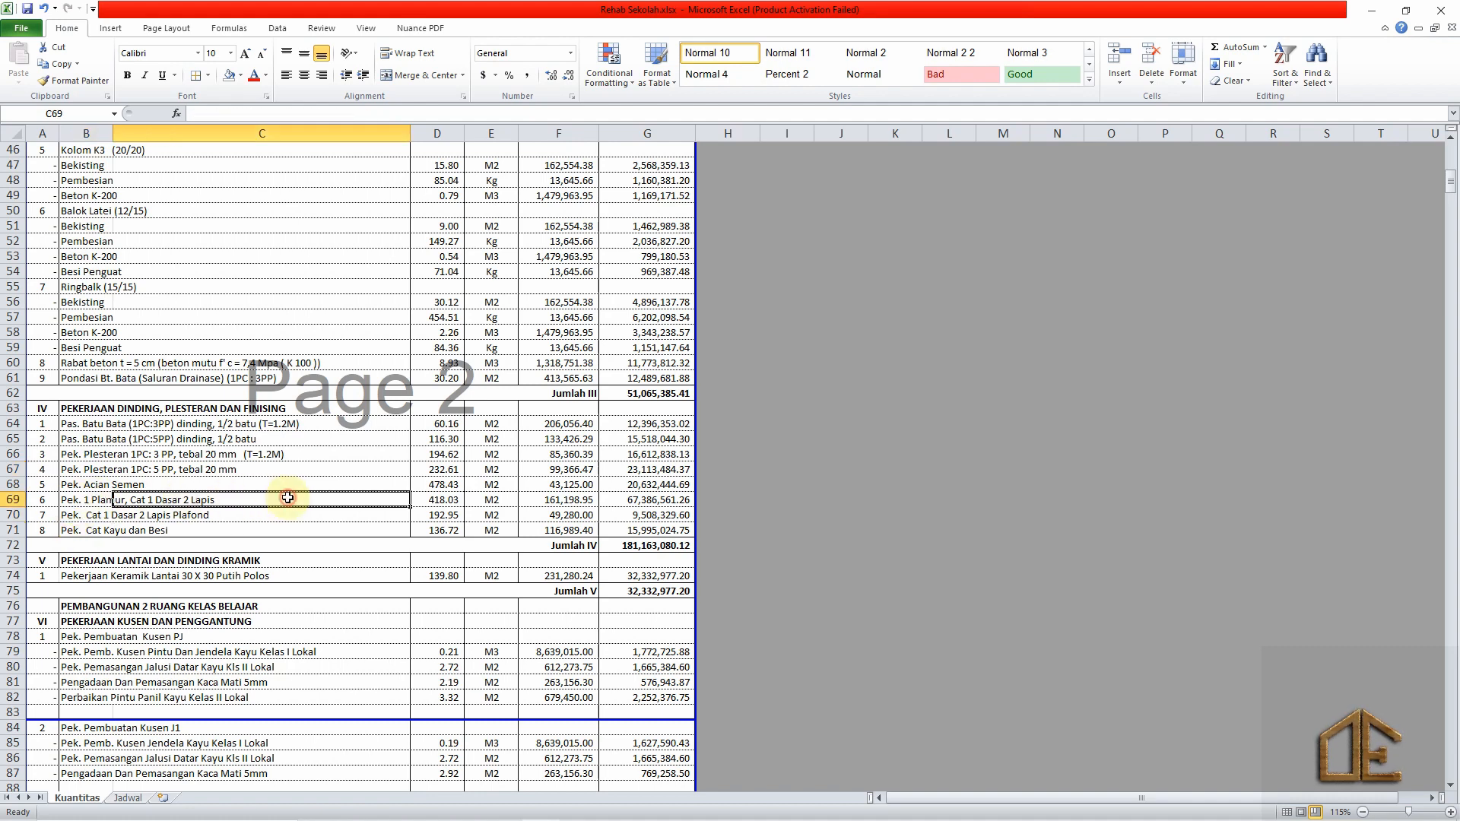
{"action": "left_click", "coordinate": [251, 517]}
On the Jadwal sheet, enter =$E$10/8 in J10 to spread the section IV weight over eight weeks.
{"action": "left_click", "coordinate": [128, 798]}
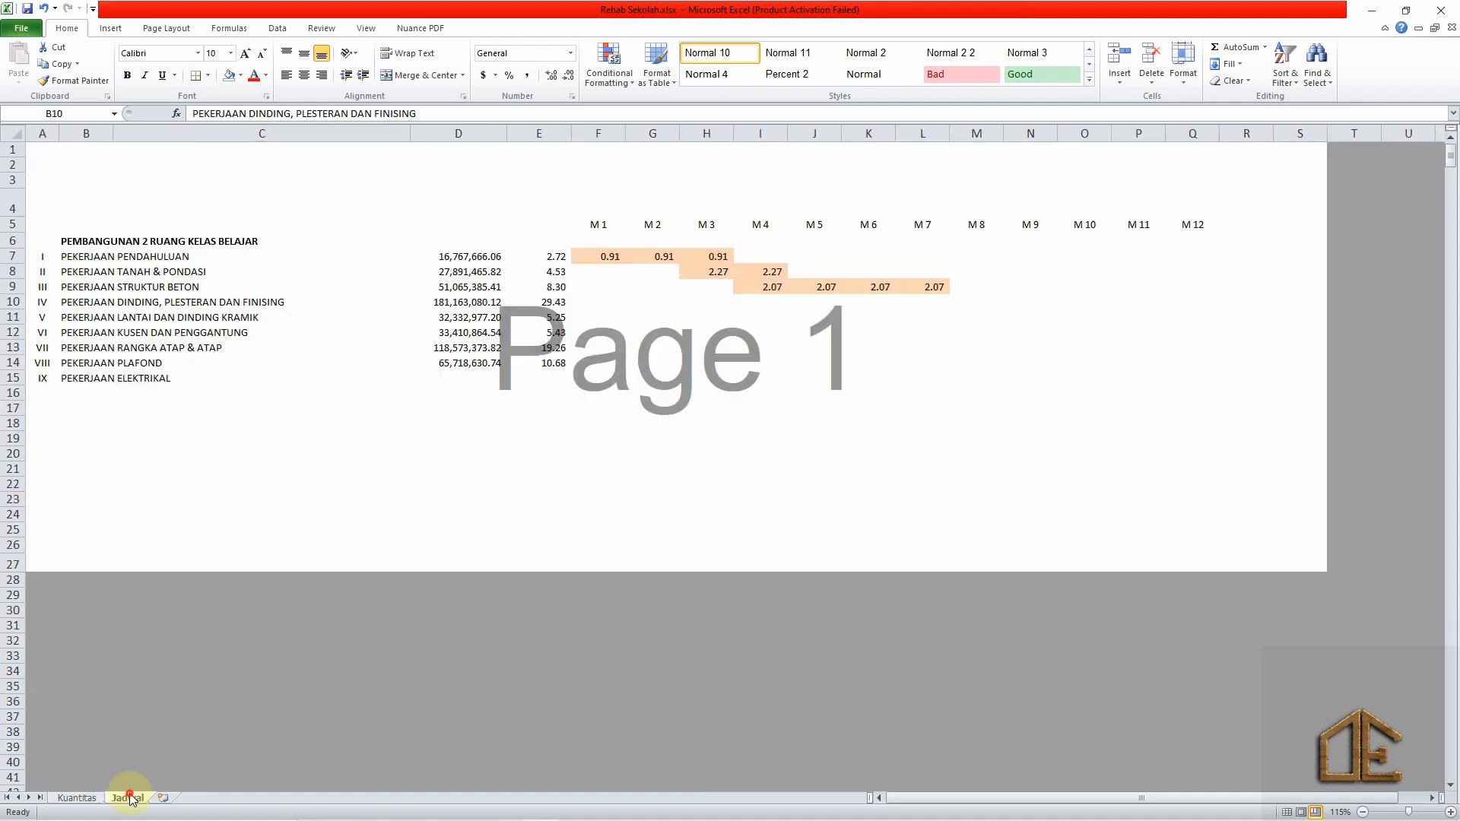
{"action": "left_click", "coordinate": [814, 300]}
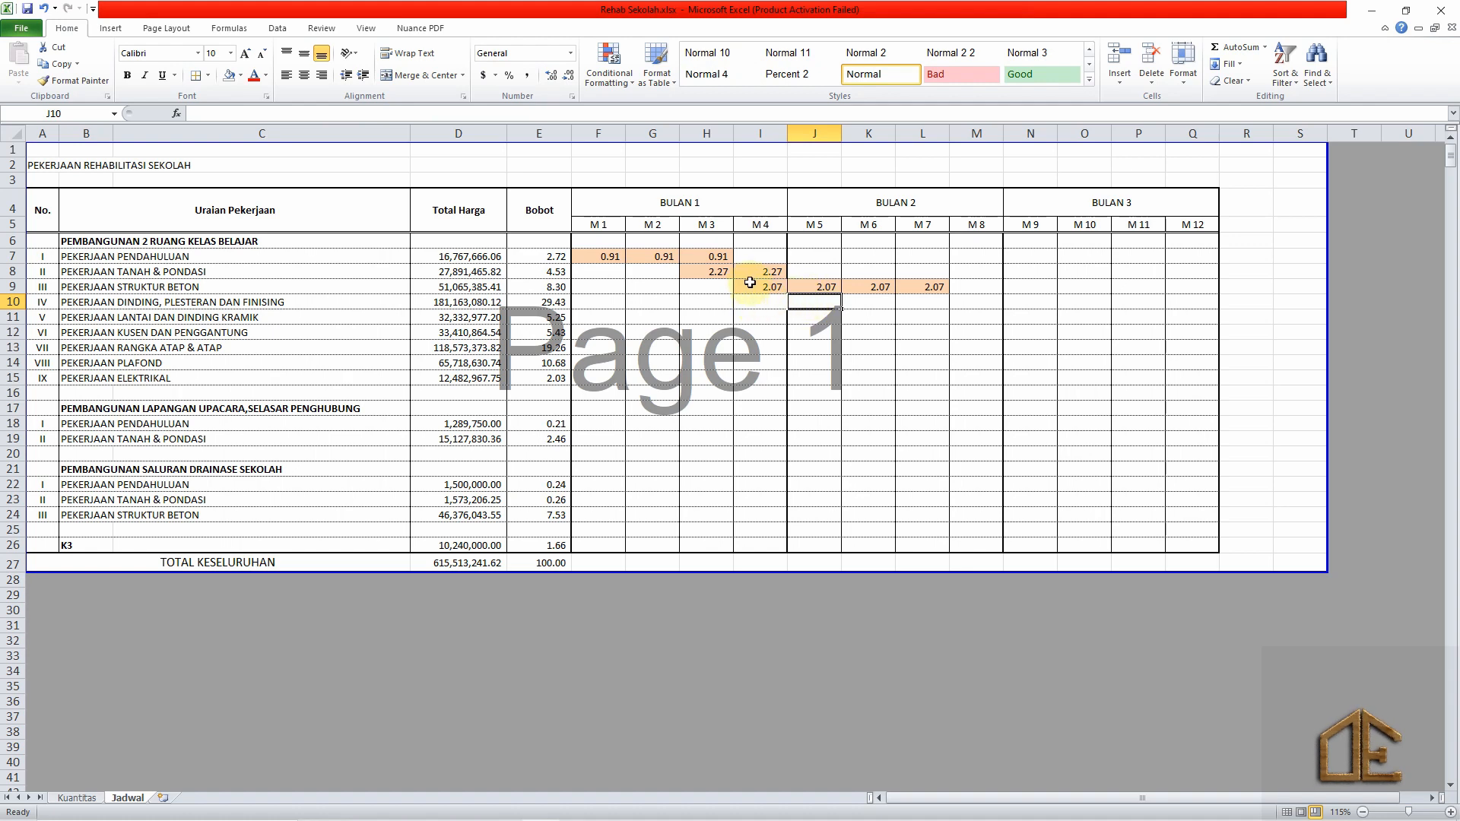
{"action": "left_click", "coordinate": [750, 283]}
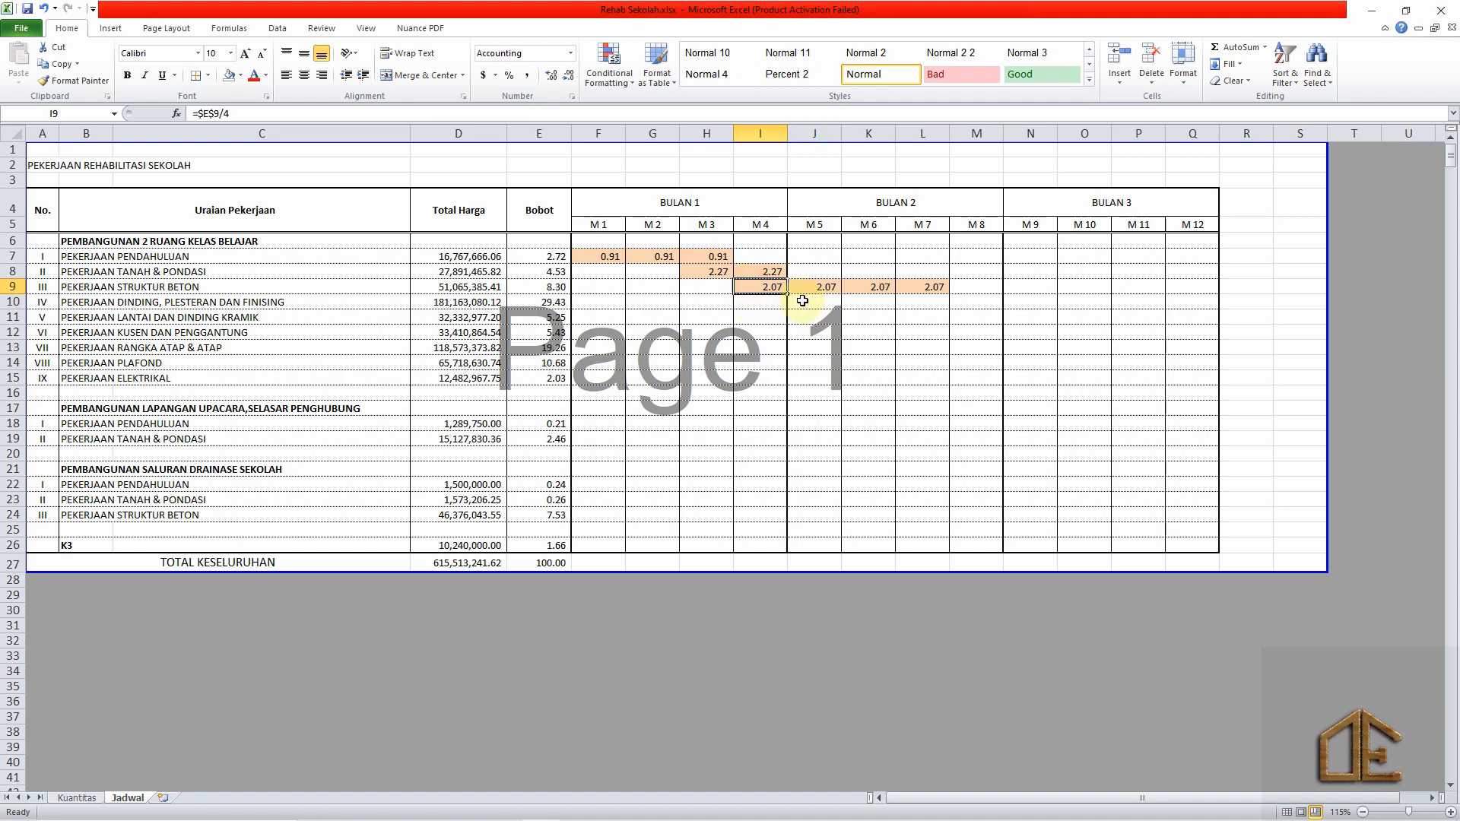
{"action": "left_click_drag", "start_coordinate": [803, 301], "coordinate": [1195, 300]}
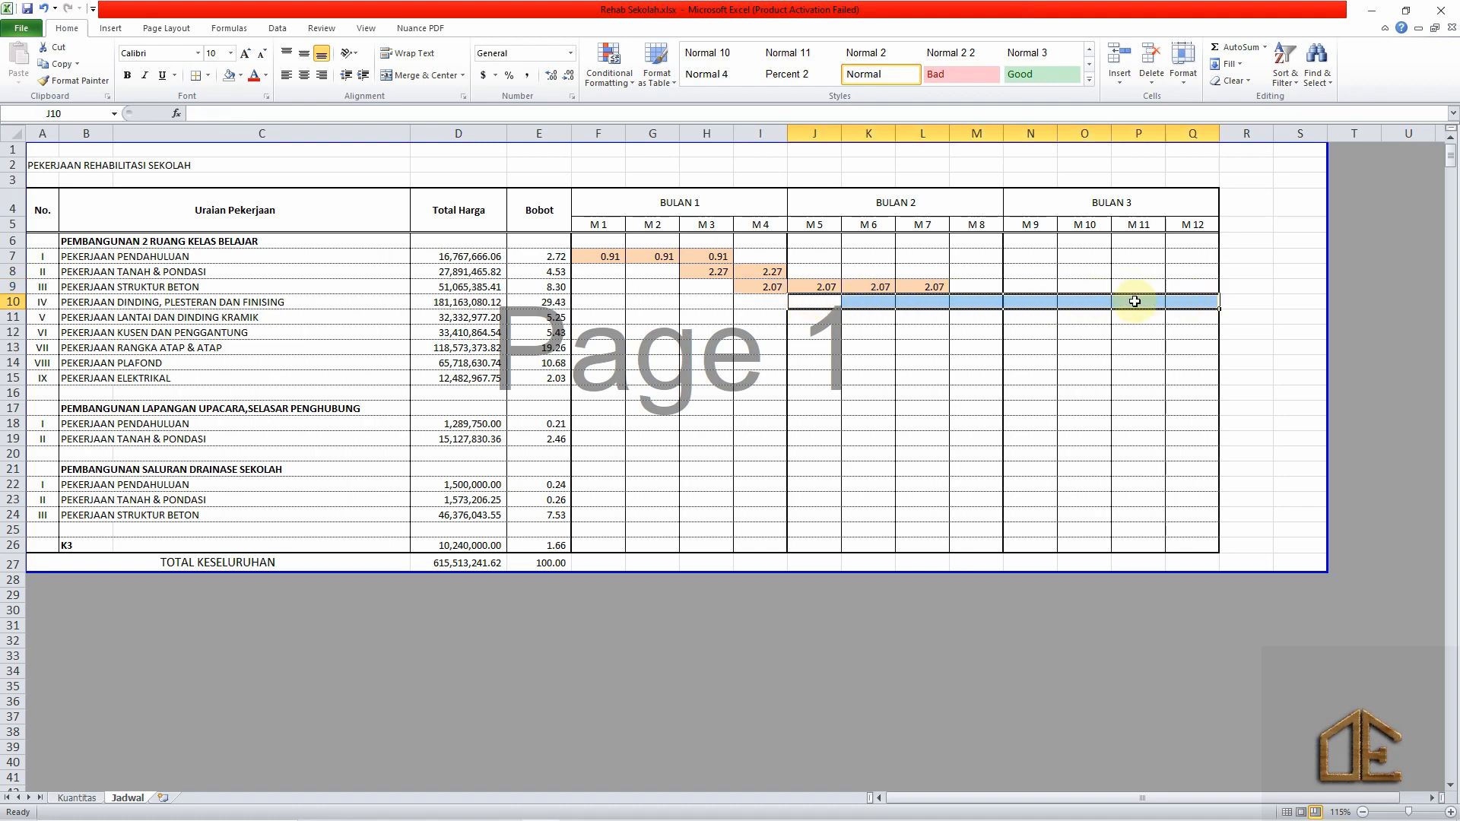
{"action": "left_click", "coordinate": [803, 300]}
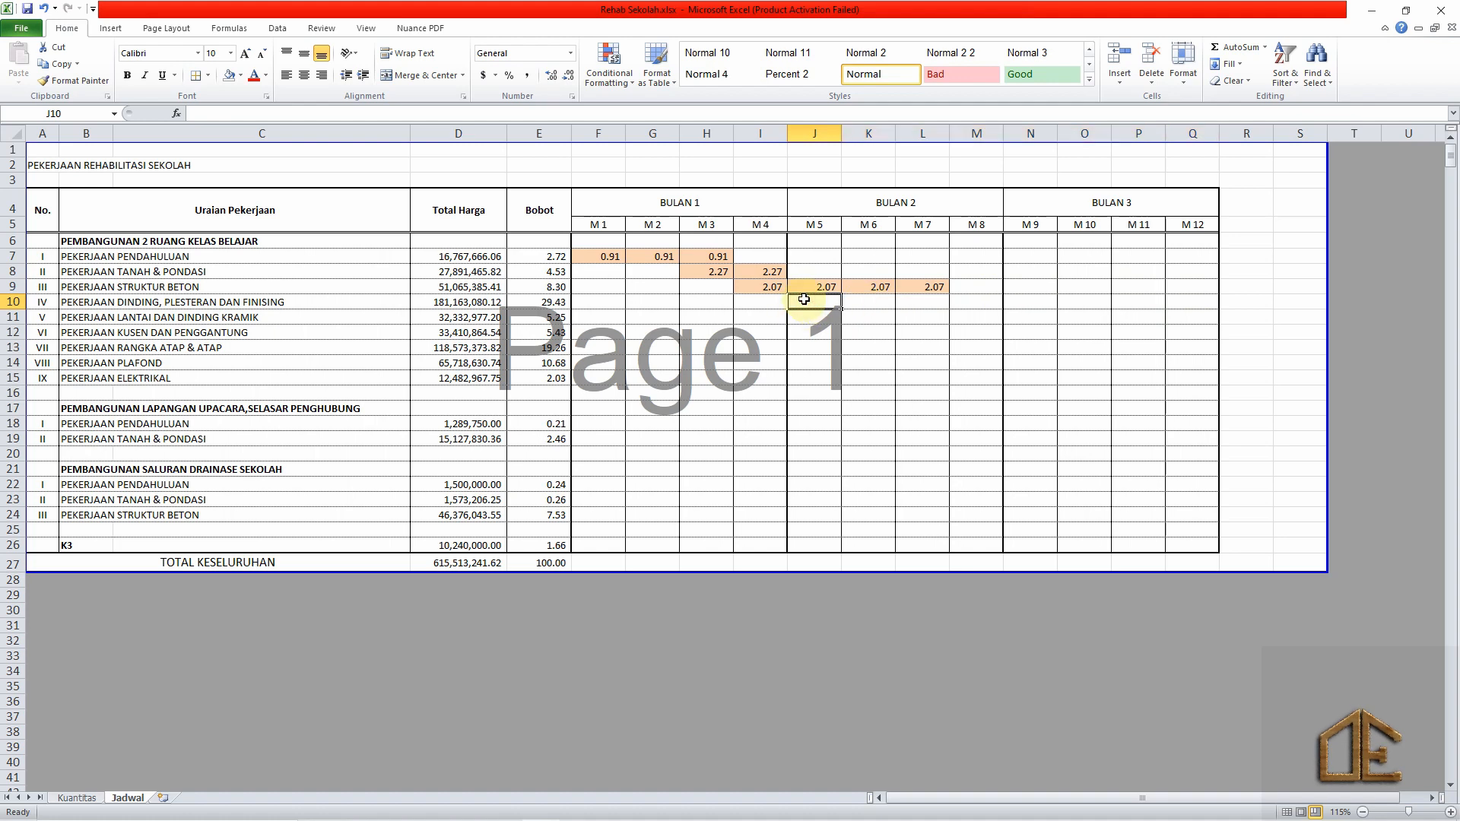
{"action": "type", "text": "="}
{"action": "left_click", "coordinate": [535, 301]}
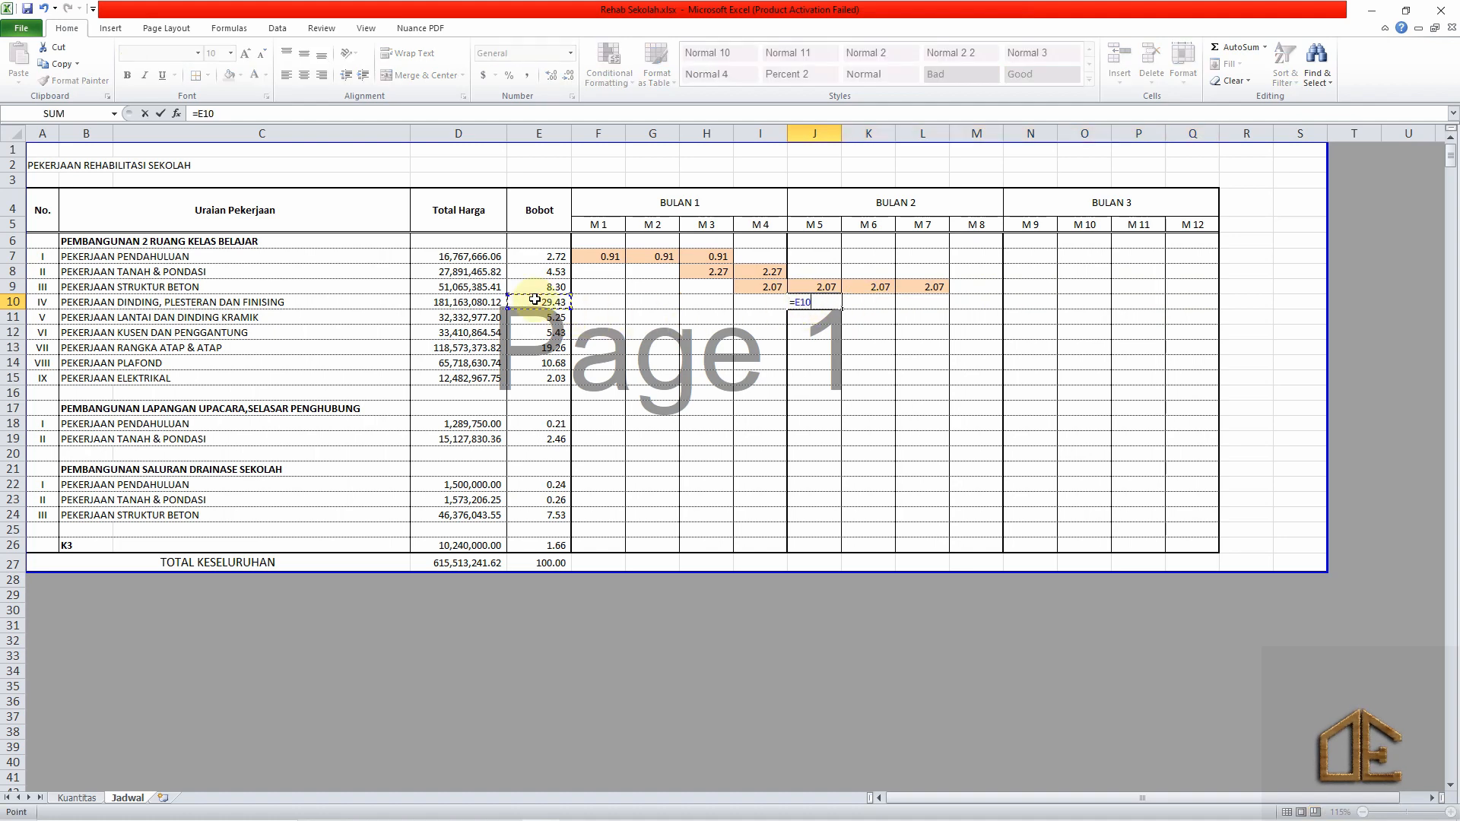
{"action": "key", "text": "F4"}
{"action": "type", "text": "/8"}
{"action": "key", "text": "Return"}
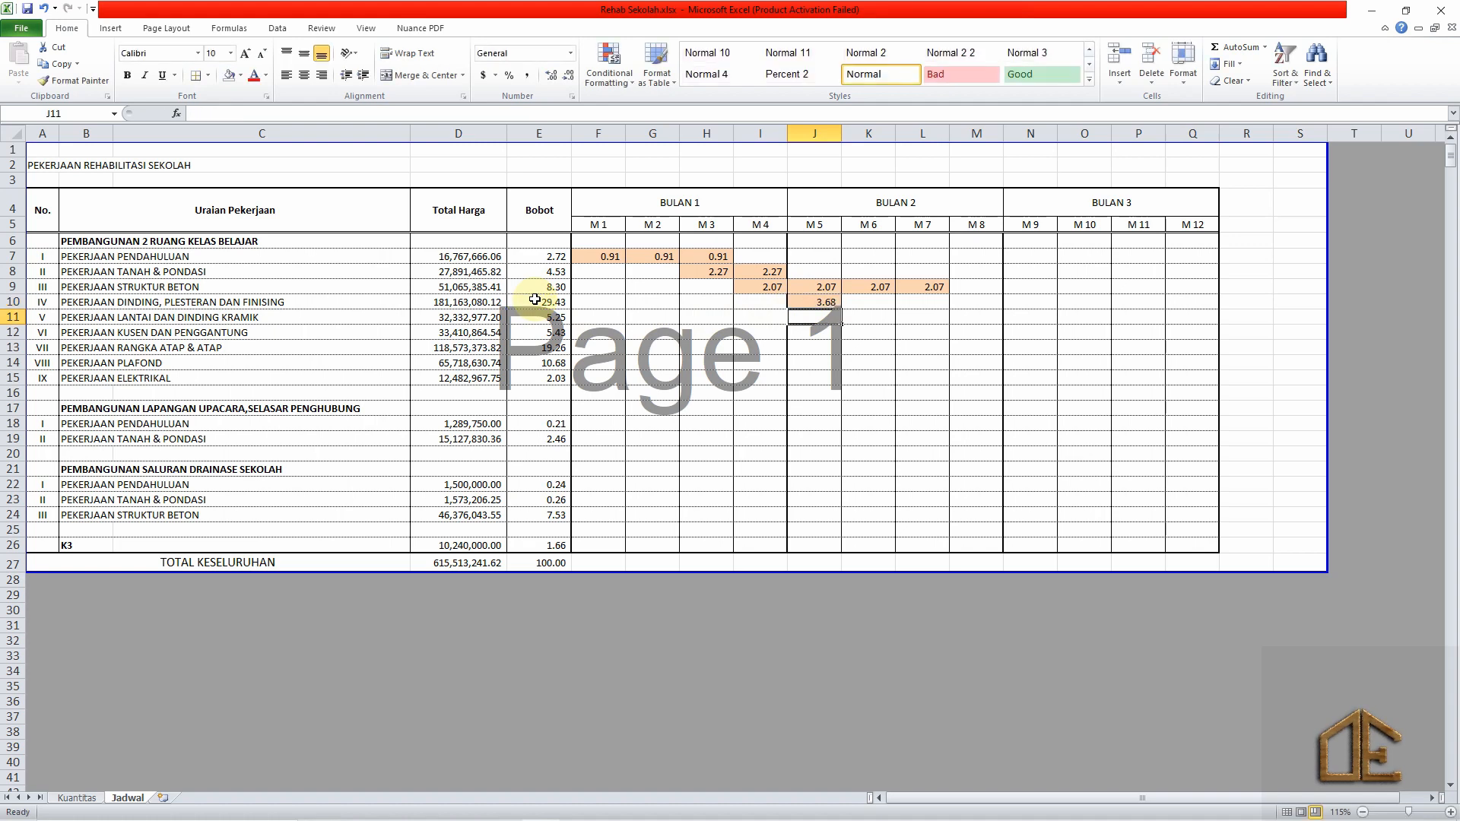
Copy the J10 weekly weight formula across K10:Q10, covering weeks M 6 to M 12.
{"action": "key", "text": "Up"}
{"action": "key", "text": "ctrl+c"}
{"action": "key", "text": "Right"}
{"action": "key", "text": "shift+Right"}
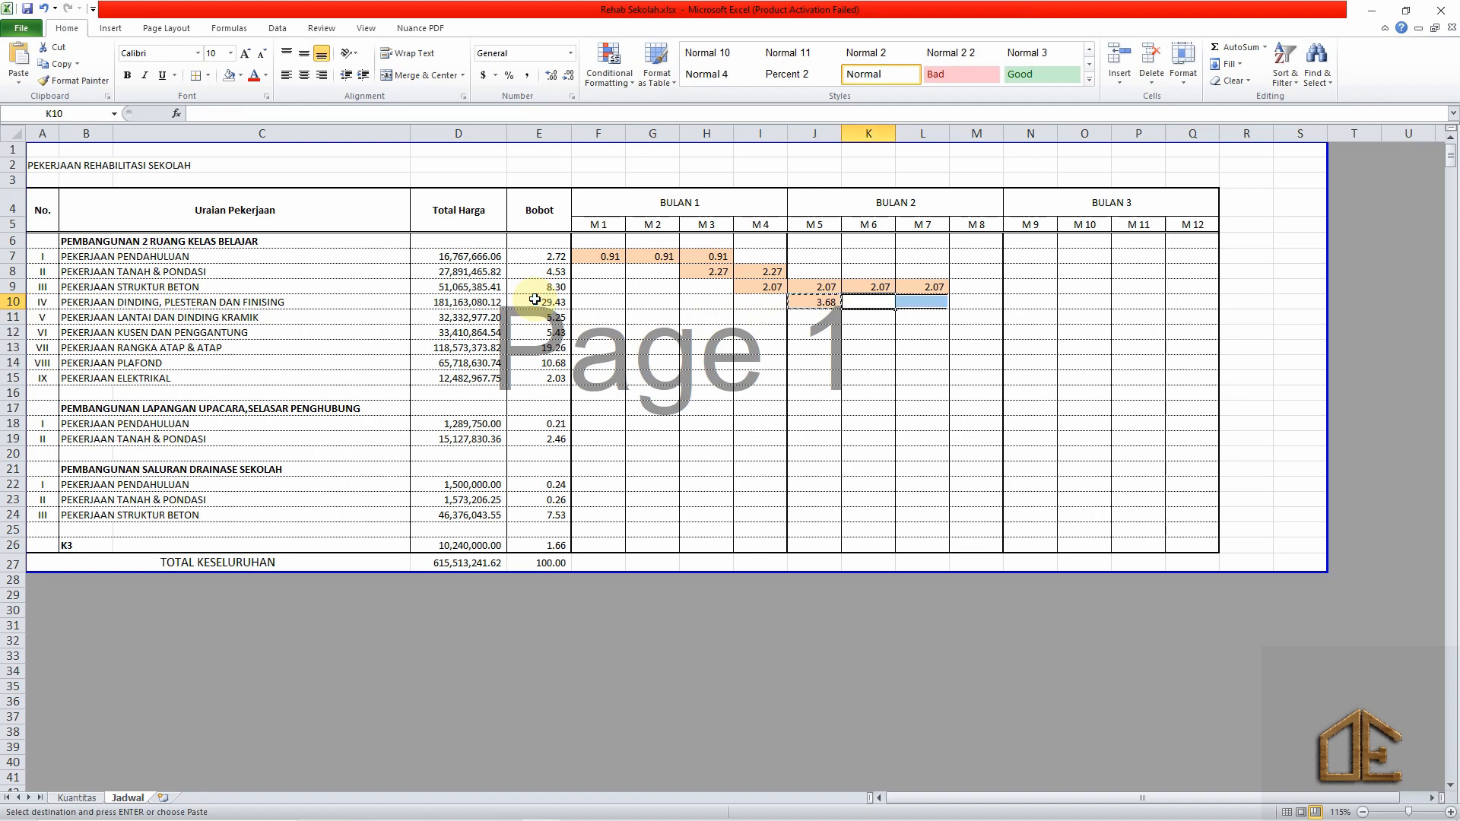
{"action": "key", "text": "shift+Right"}
{"action": "key", "text": "shift+Right"}
{"action": "key", "text": "shift+Right"}
{"action": "key", "text": "shift+Right"}
{"action": "key", "text": "shift+Right"}
{"action": "key", "text": "Return"}
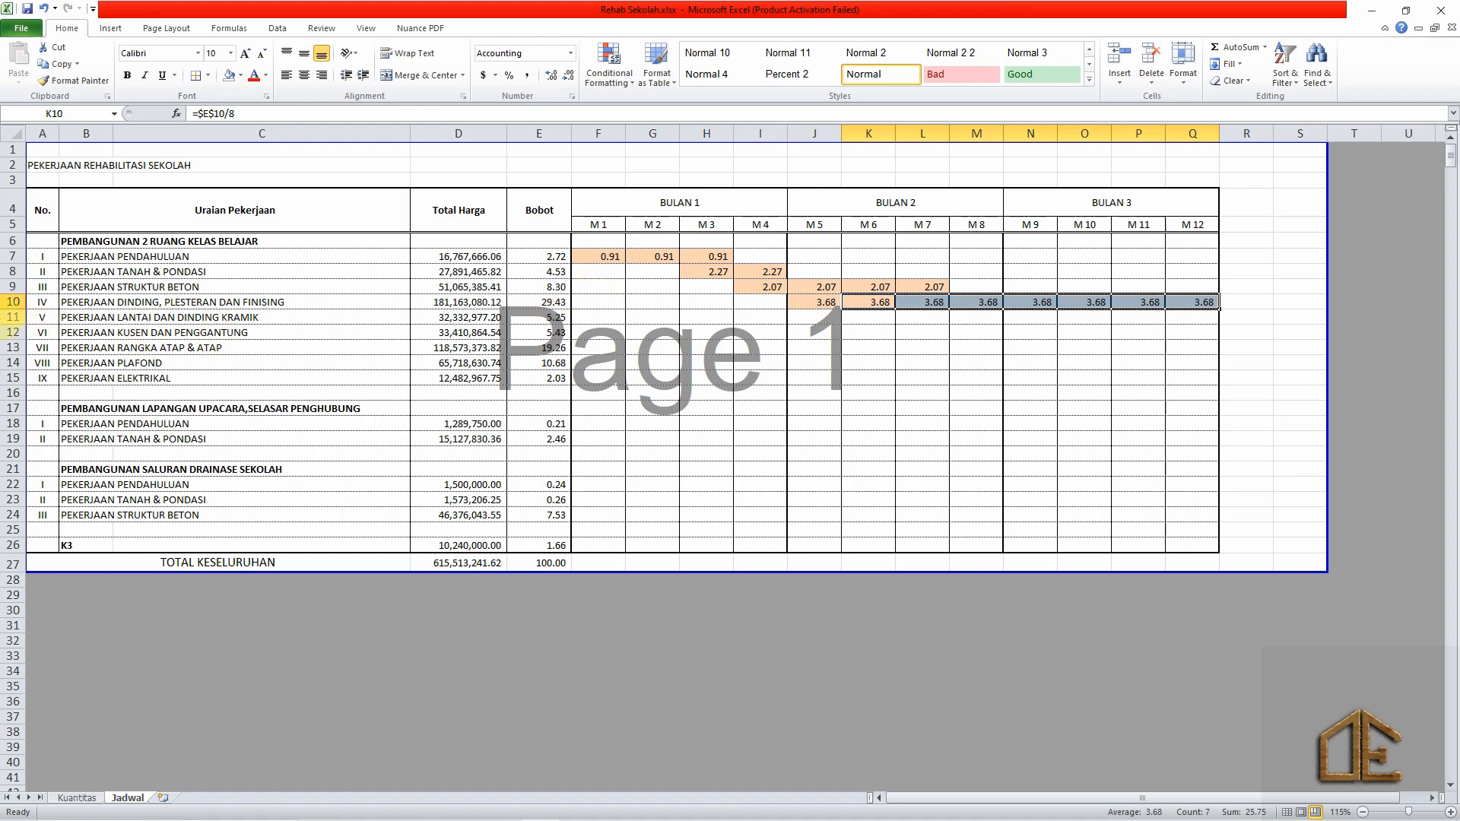
Examine the ceramic floor item of section V on the Kuantitas sheet for scheduling row 11 of Jadwal.
{"action": "left_click", "coordinate": [4, 317]}
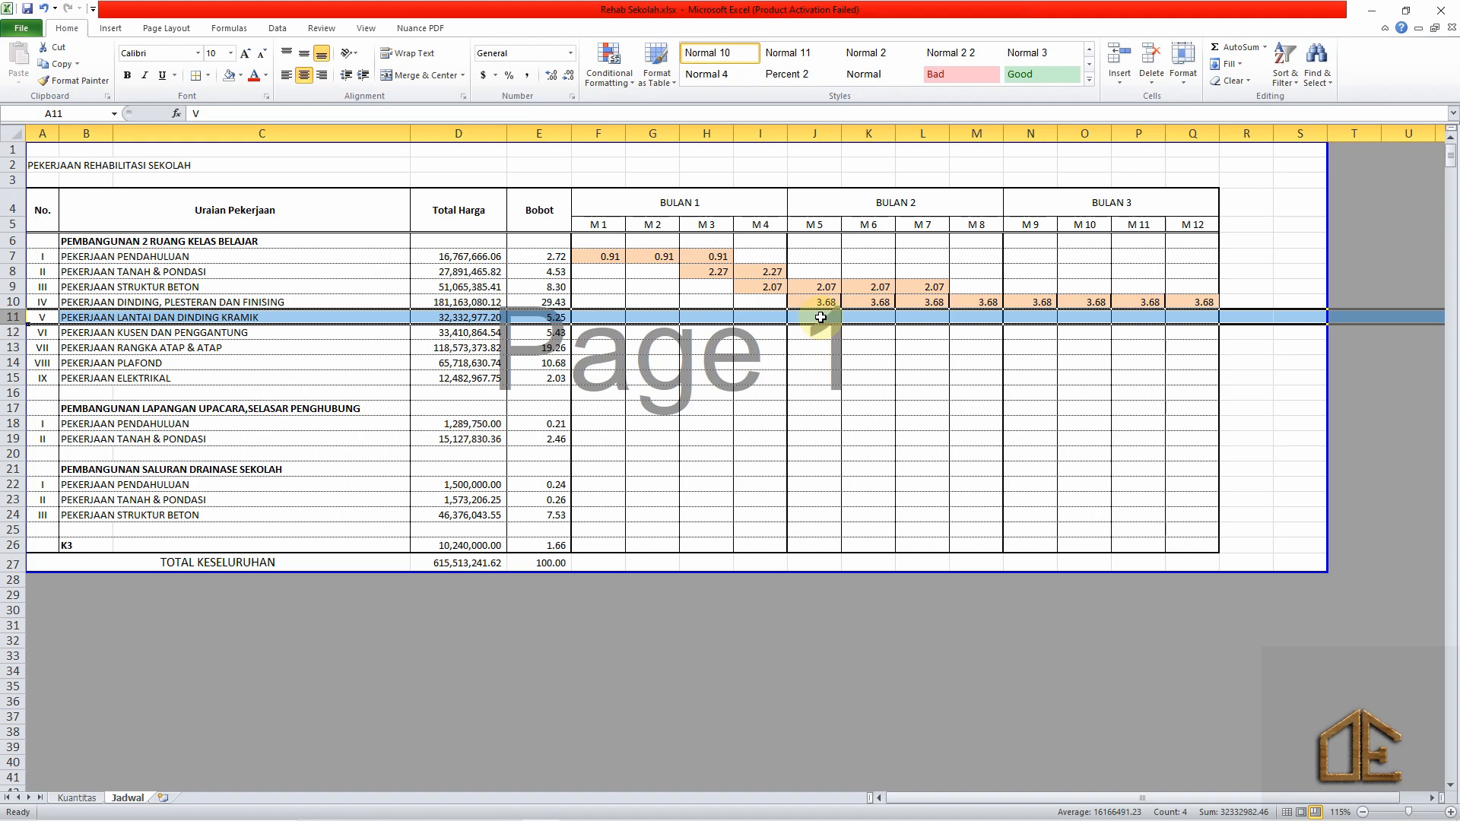
{"action": "left_click", "coordinate": [821, 317]}
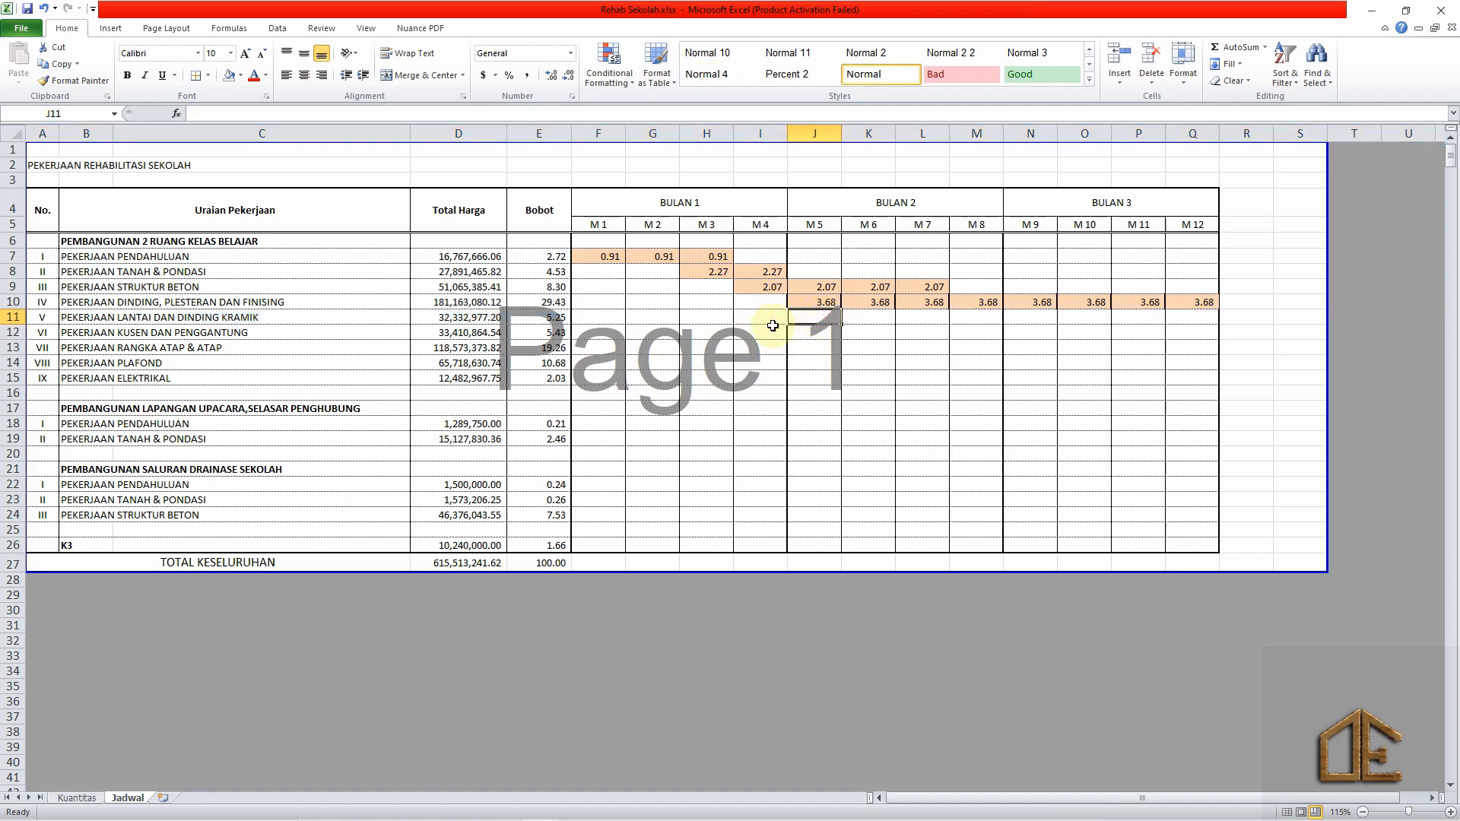
{"action": "left_click", "coordinate": [971, 316]}
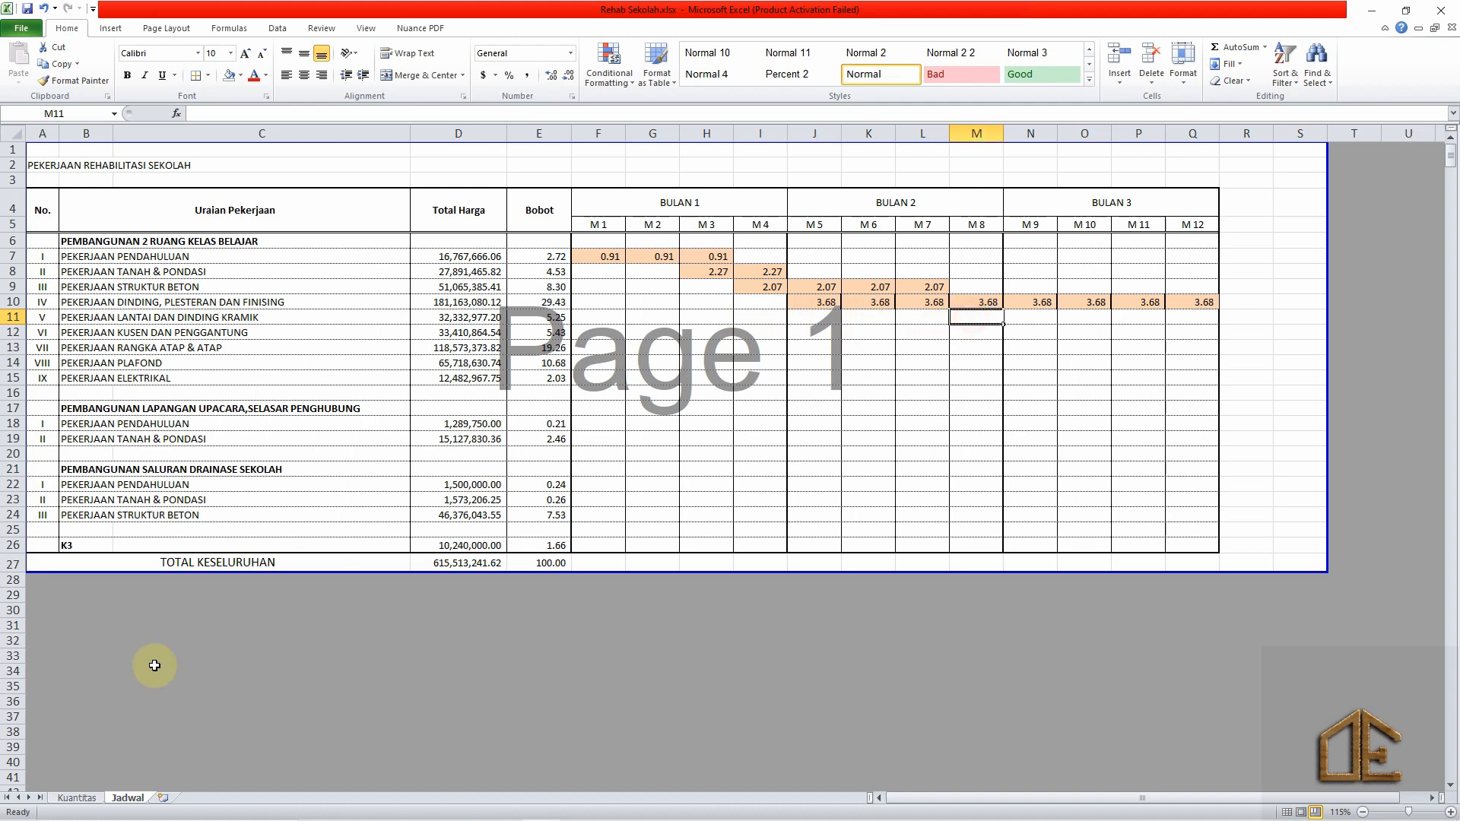
{"action": "left_click", "coordinate": [82, 798]}
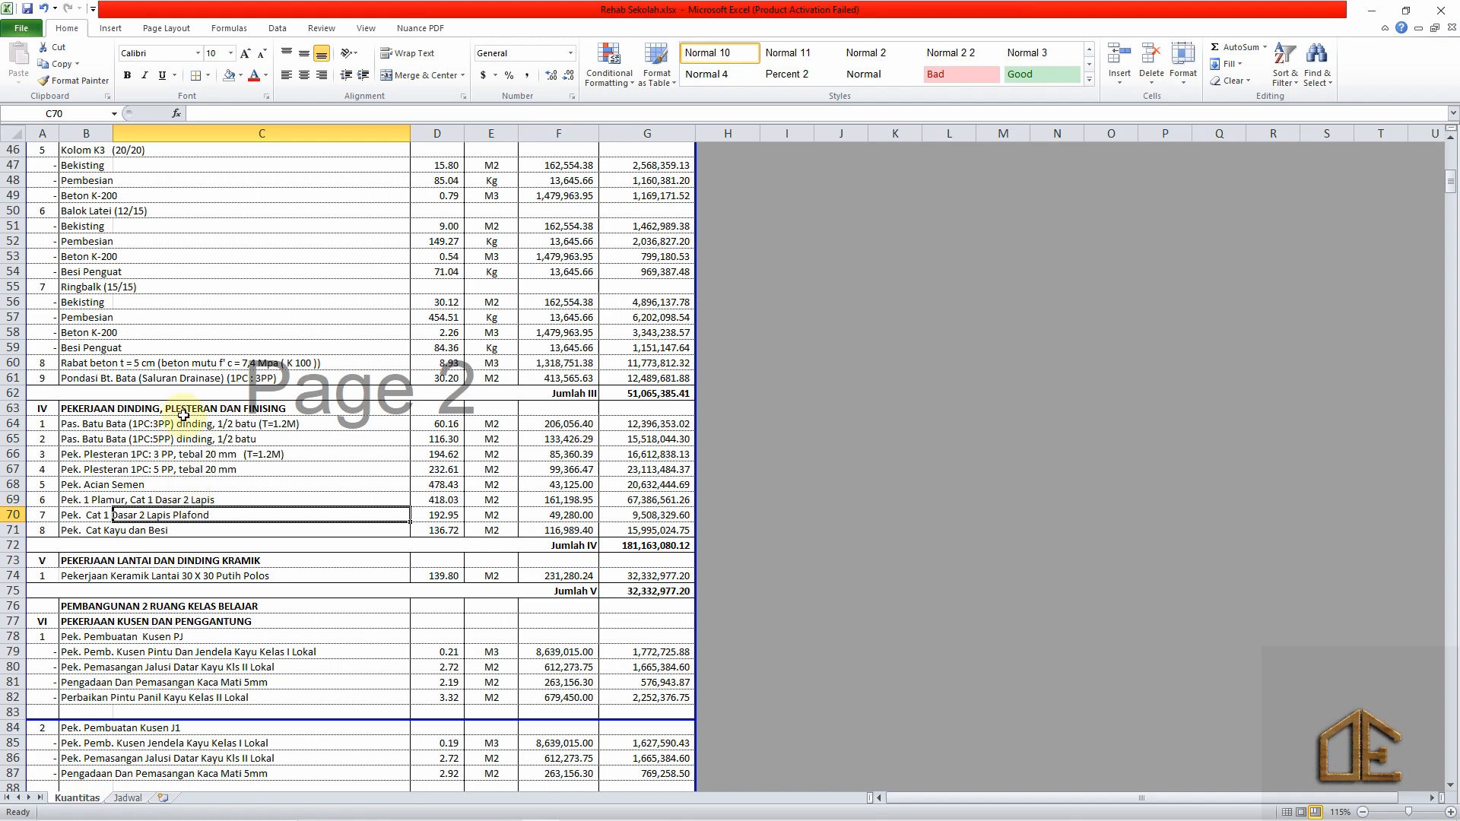
{"action": "scroll", "coordinate": [184, 416], "scroll_direction": "down", "scroll_amount": 3}
{"action": "left_click", "coordinate": [194, 439]}
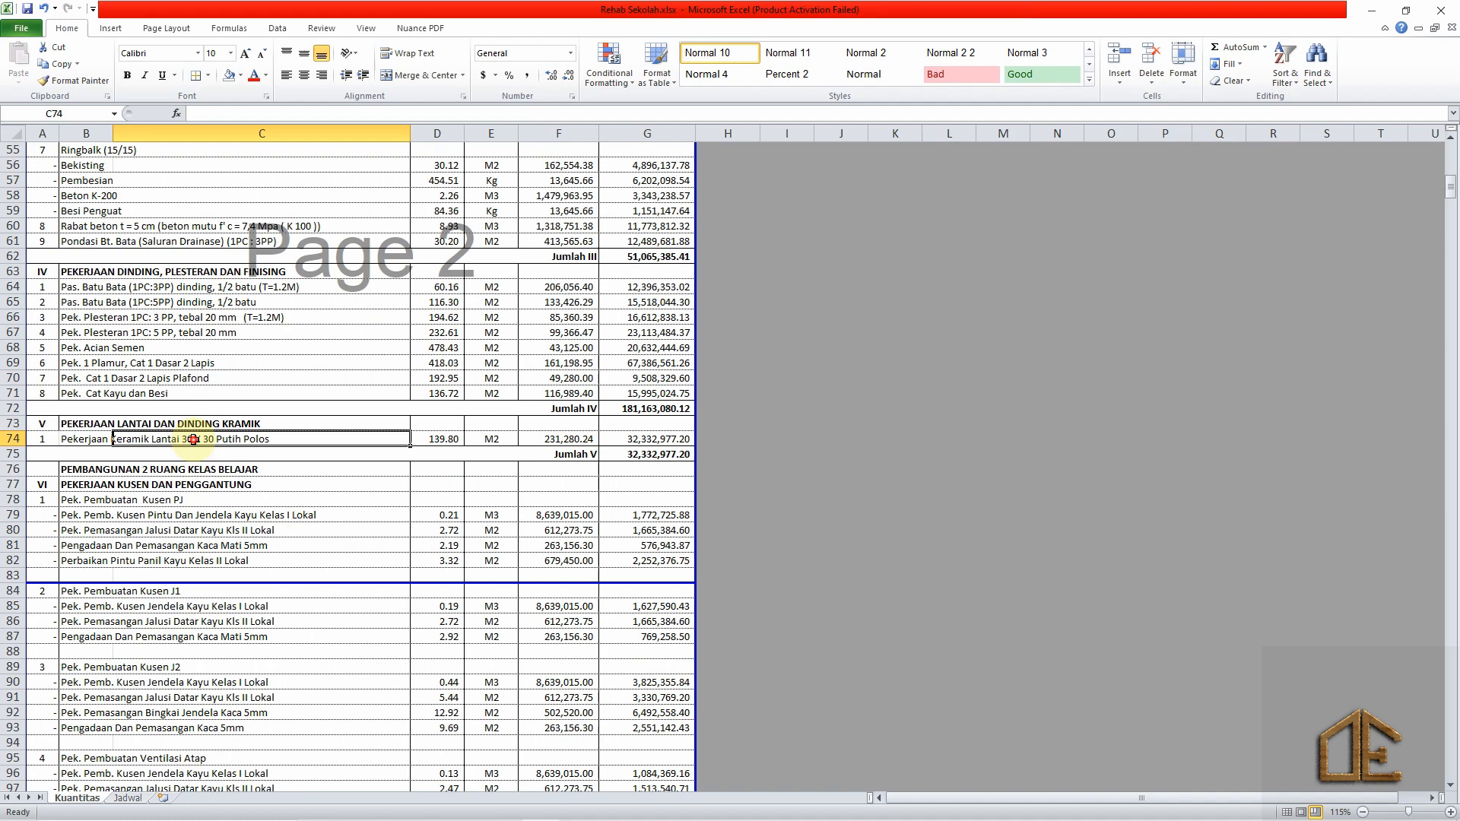
{"action": "left_click", "coordinate": [88, 439]}
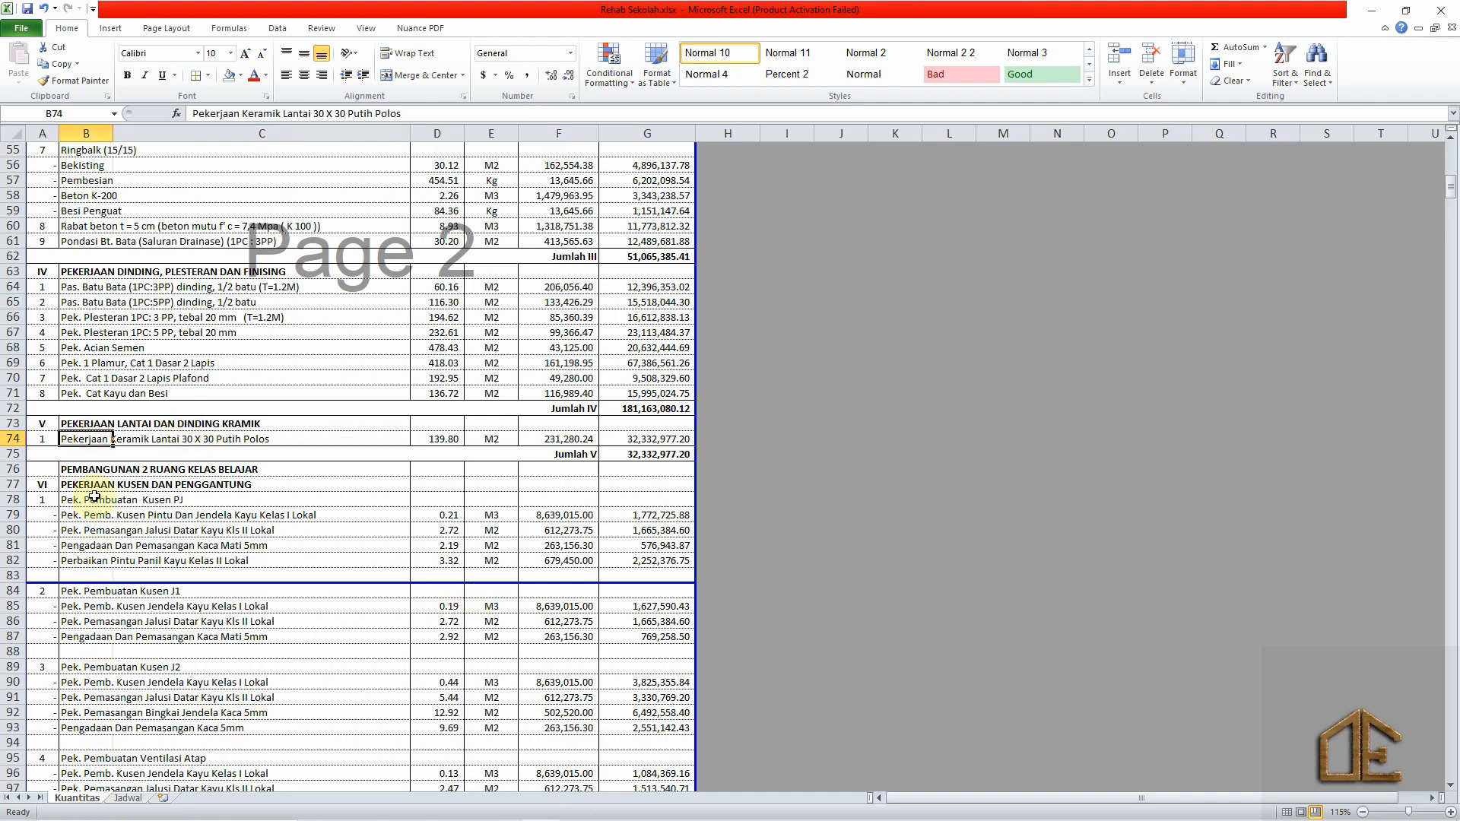
{"action": "left_click", "coordinate": [143, 439]}
{"action": "left_click", "coordinate": [320, 378]}
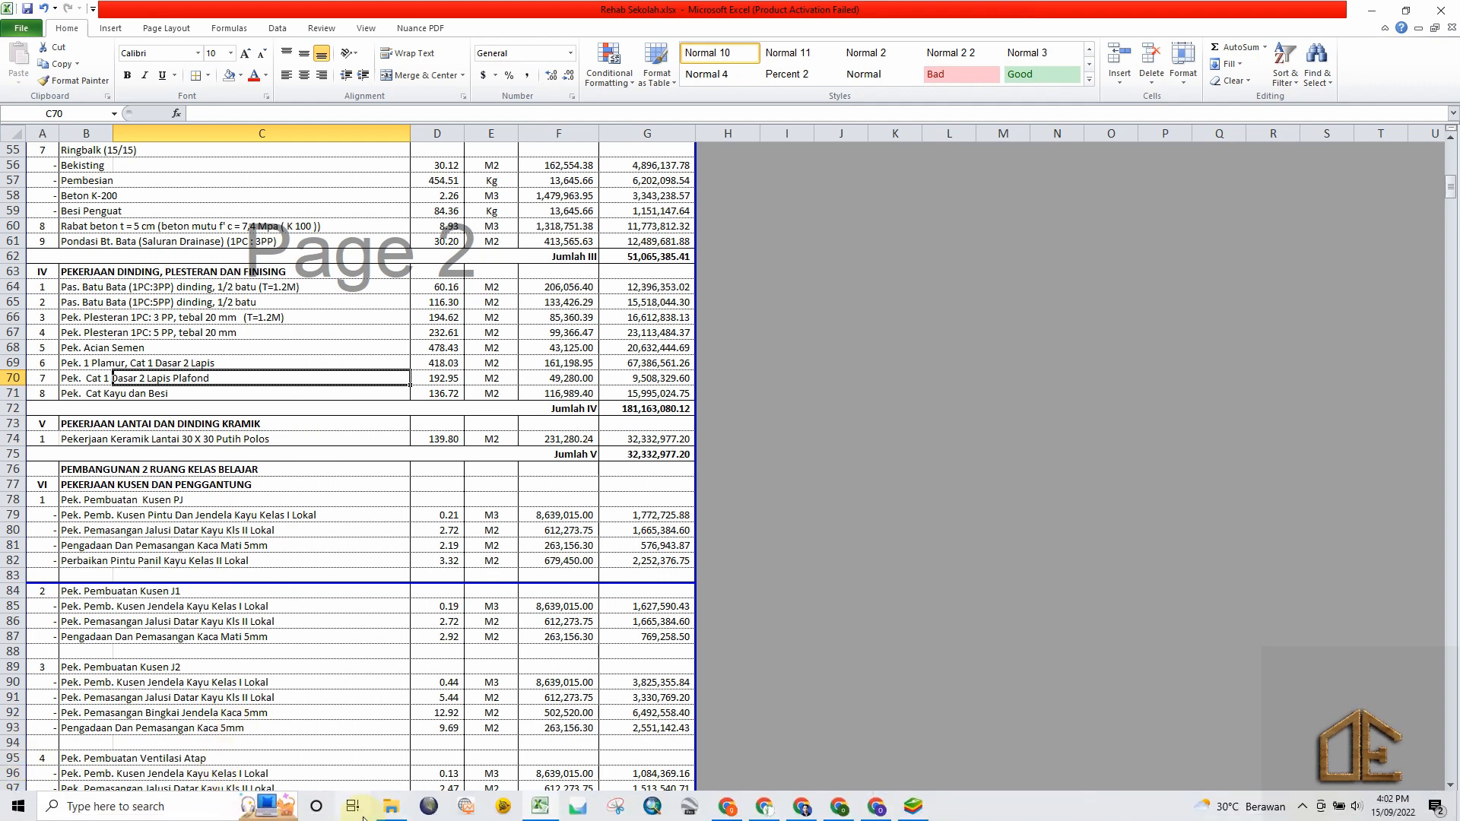
{"action": "left_click", "coordinate": [536, 808]}
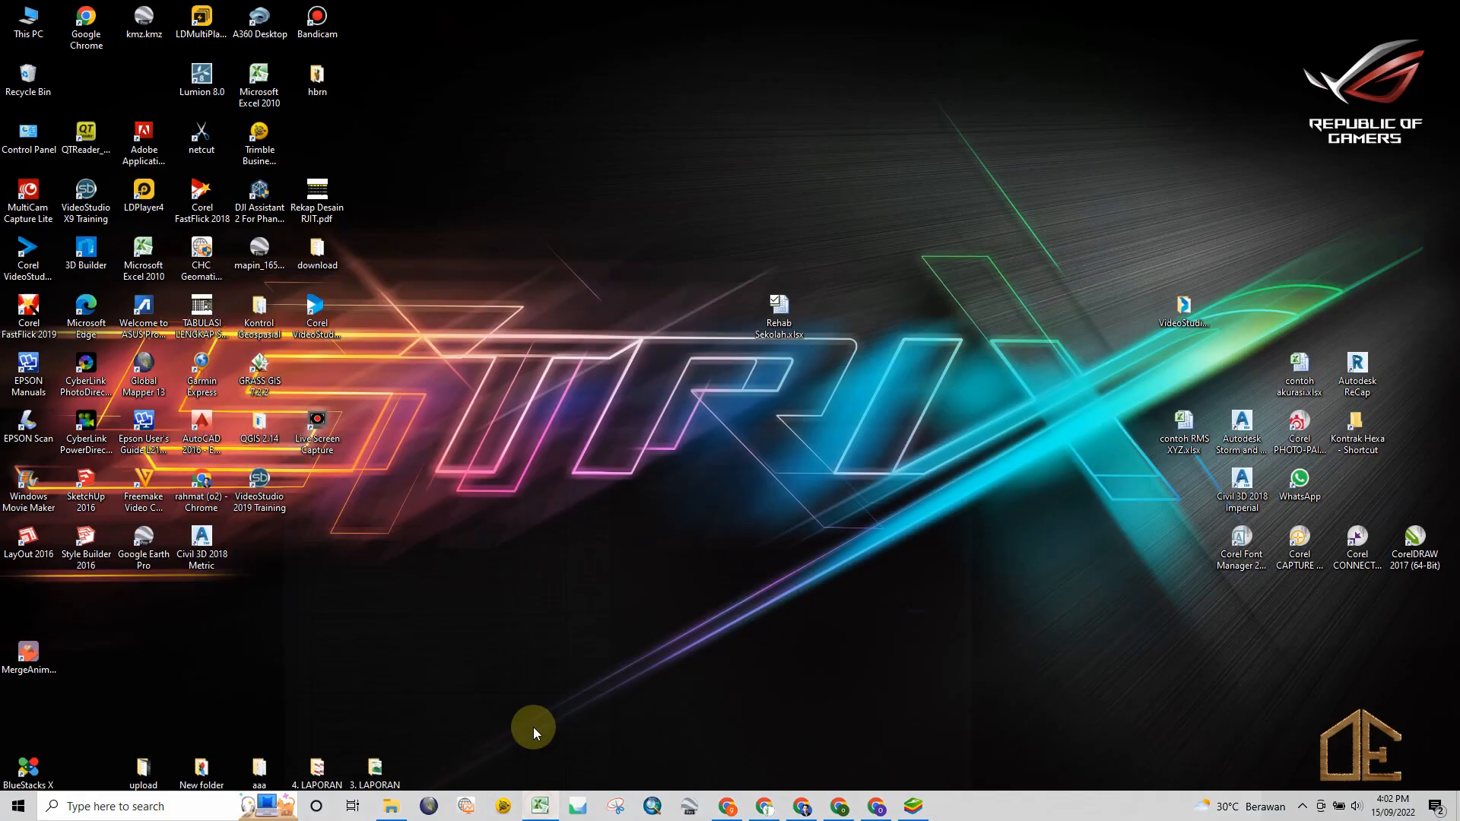
{"action": "left_click", "coordinate": [539, 808]}
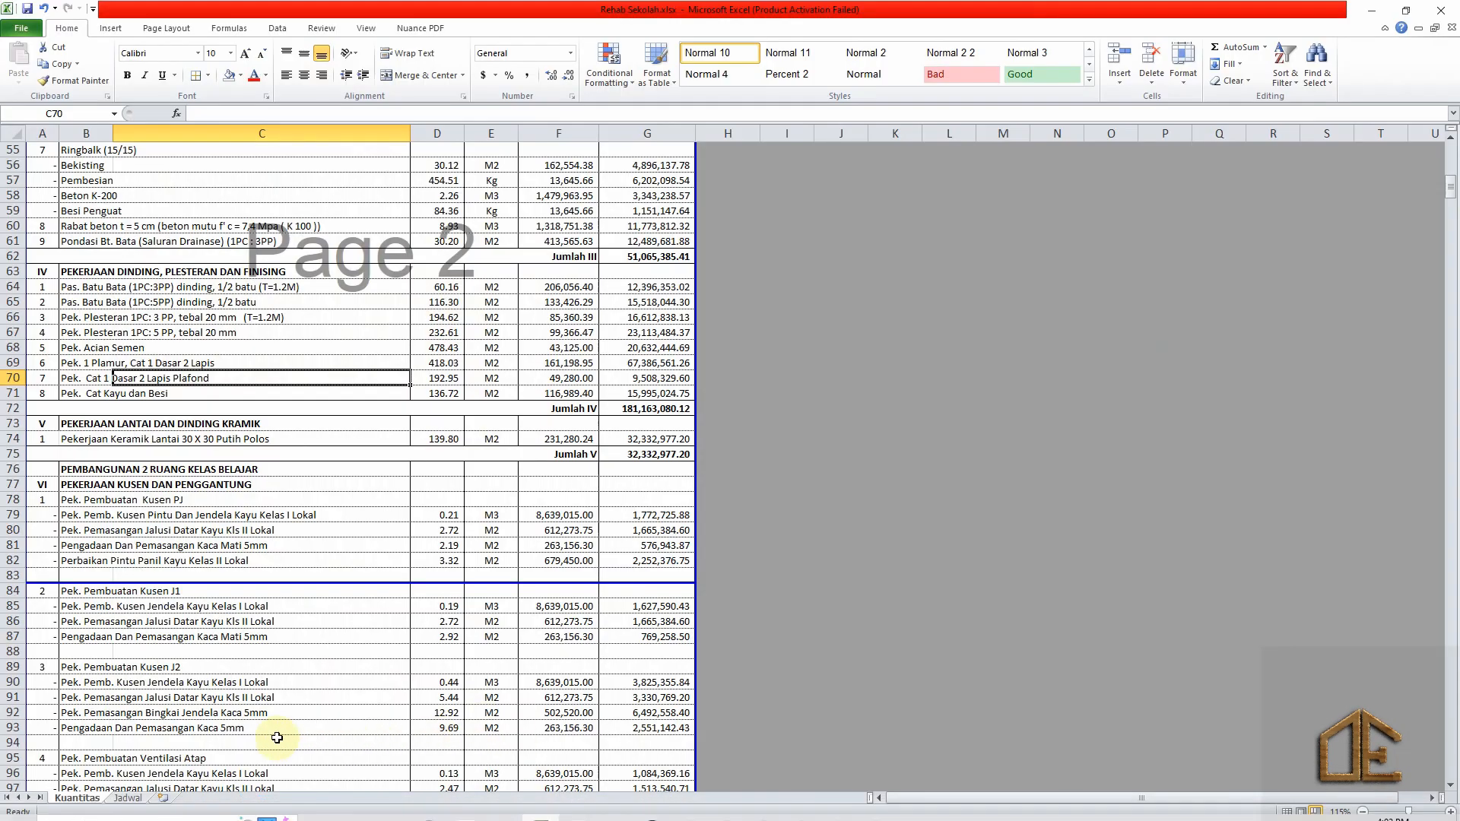
On the Jadwal sheet, enter =$E$11/4 in J11 to spread the section V weight over four weeks.
{"action": "left_click", "coordinate": [127, 798]}
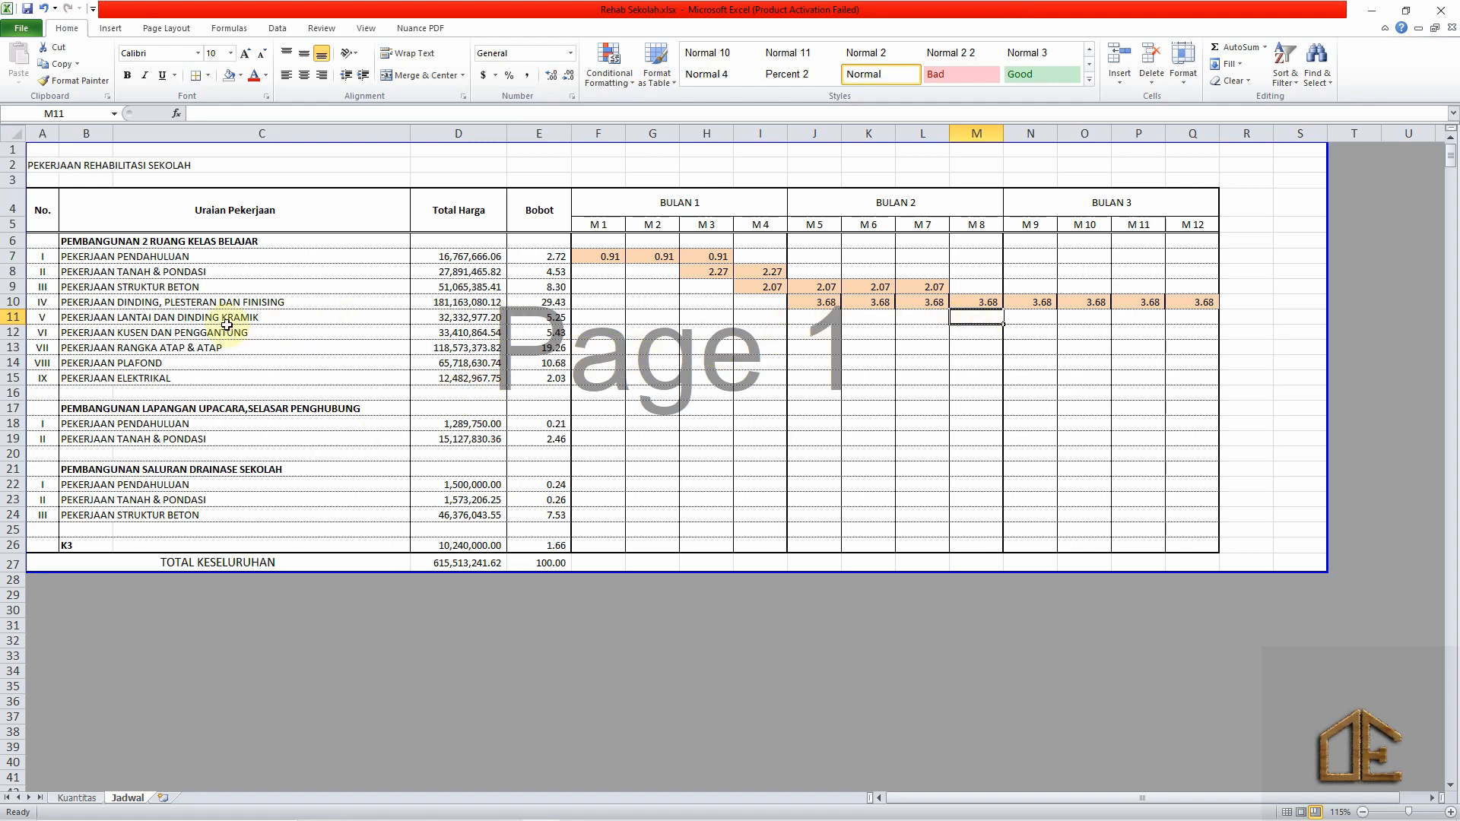
{"action": "left_click", "coordinate": [11, 317]}
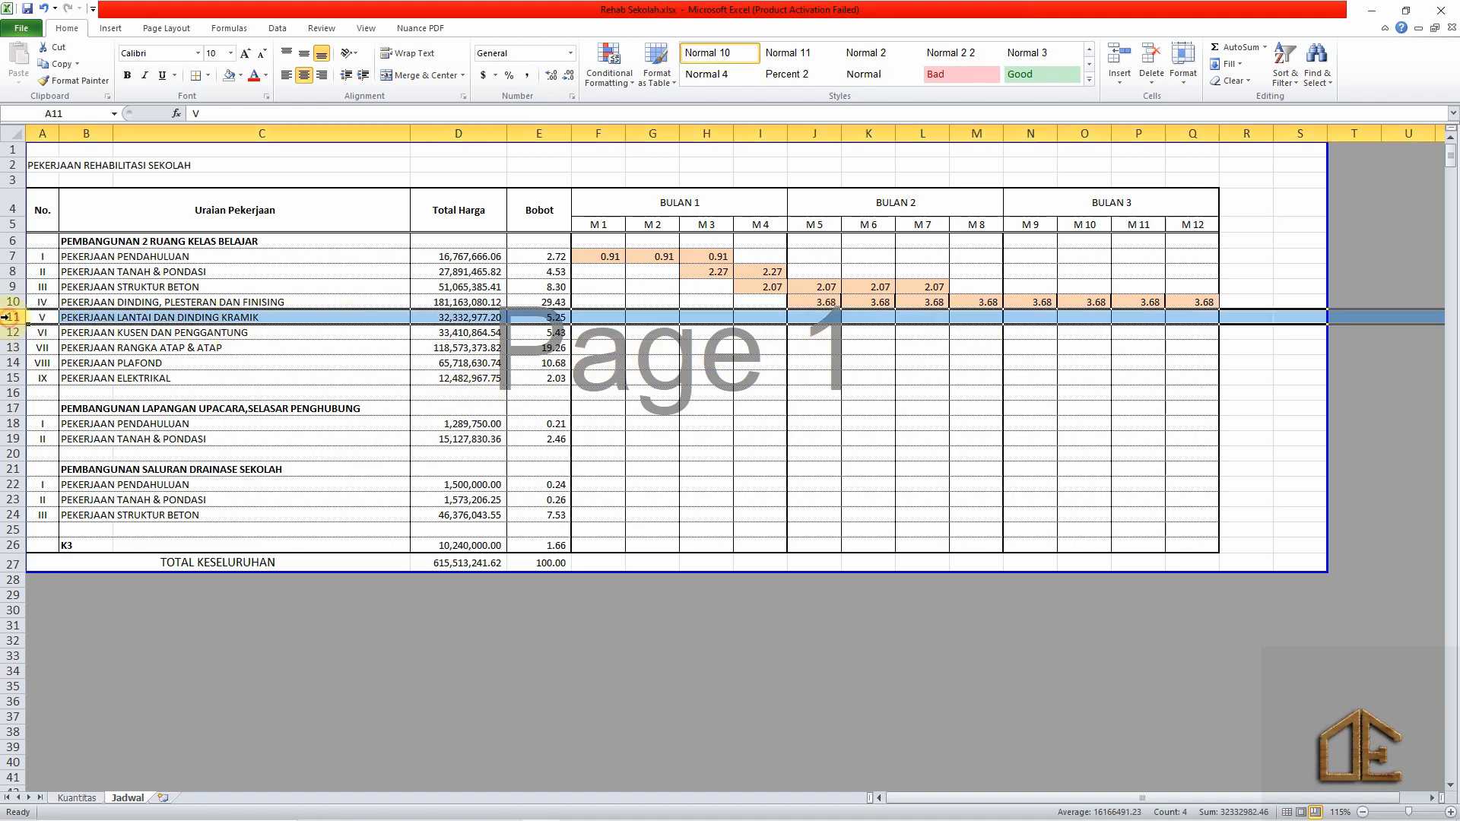
{"action": "left_click", "coordinate": [812, 315]}
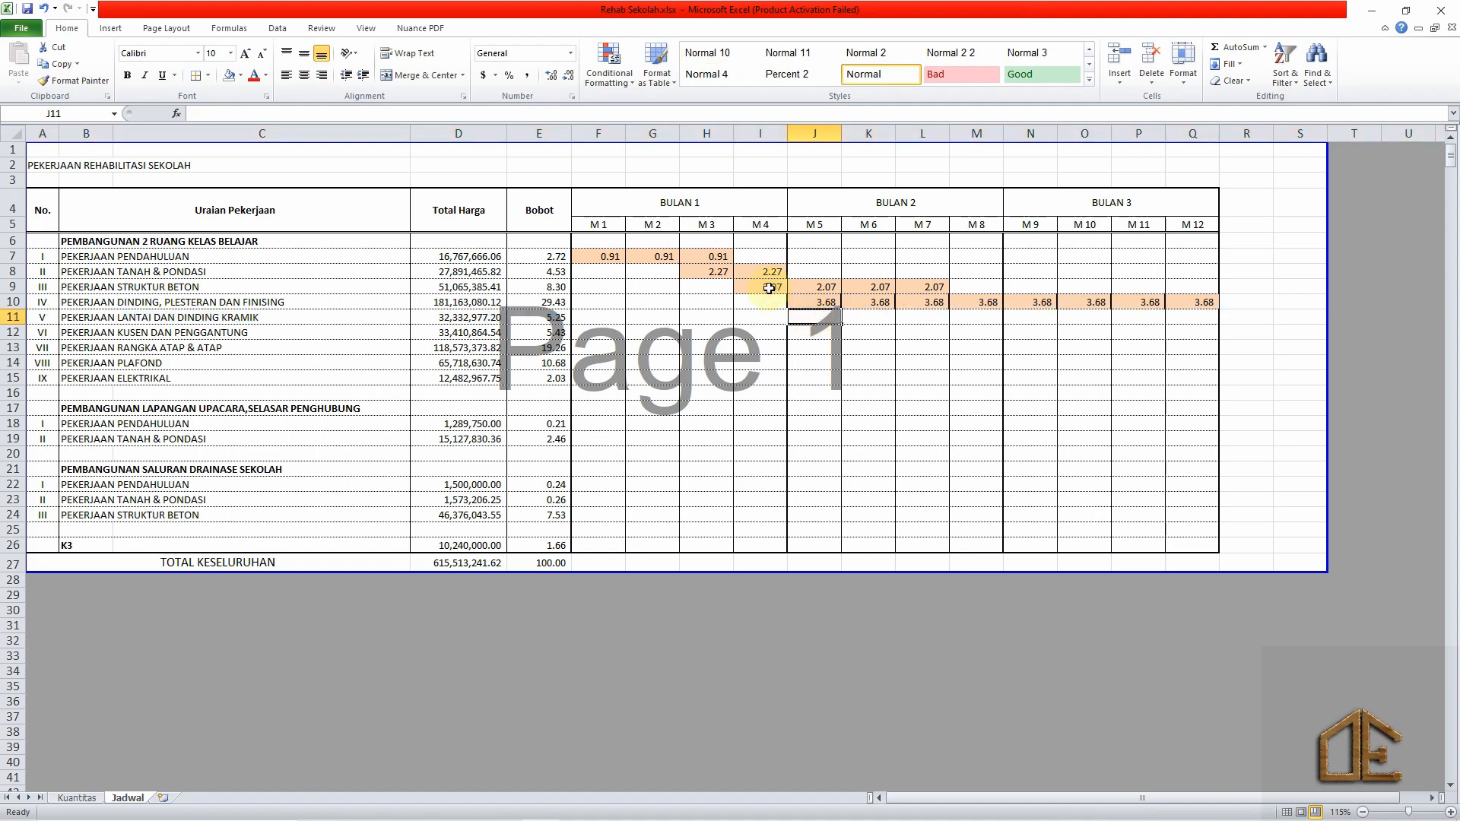
{"action": "left_click", "coordinate": [770, 288]}
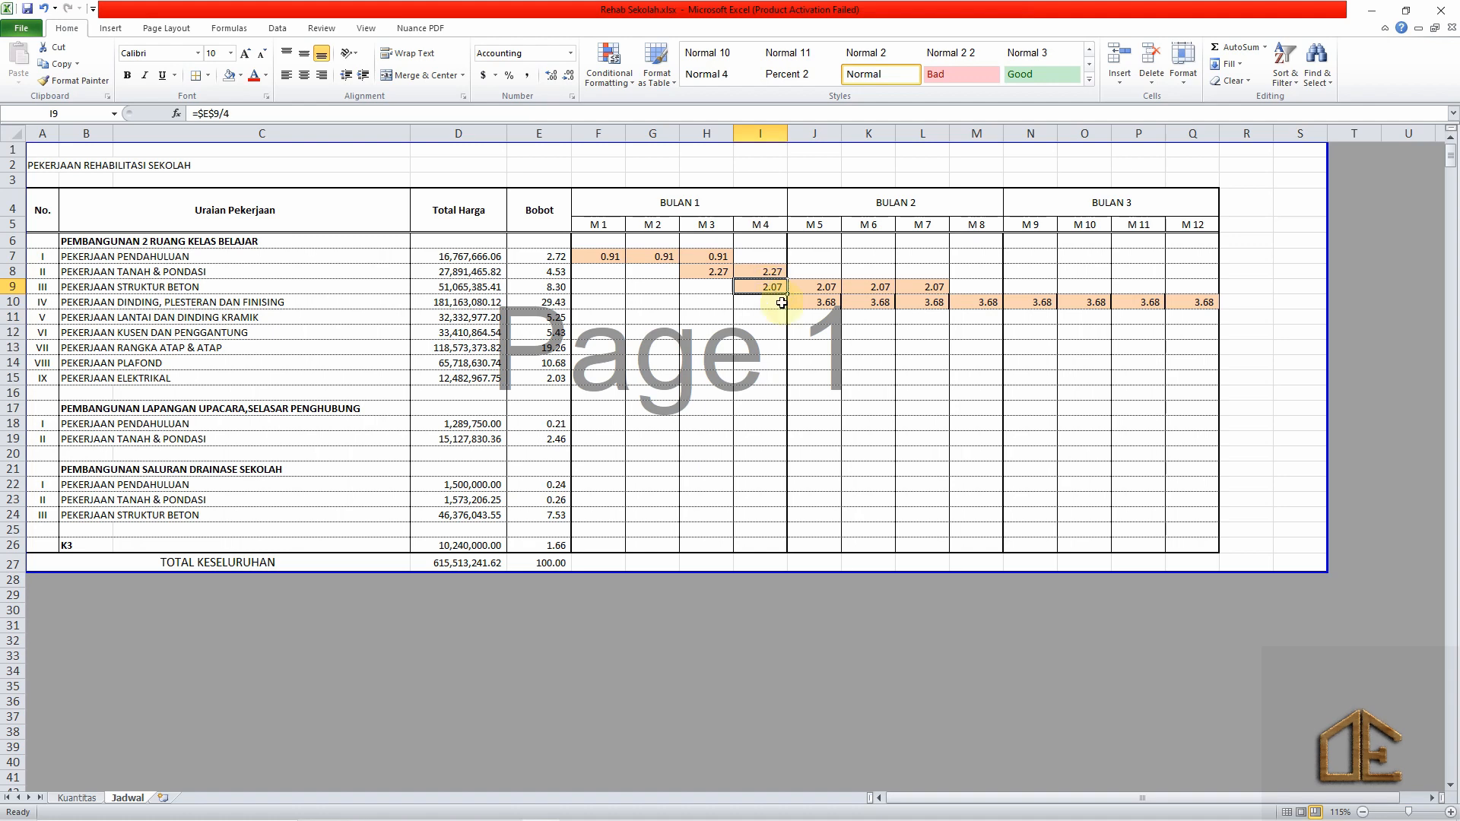
{"action": "left_click_drag", "start_coordinate": [805, 317], "coordinate": [978, 317]}
{"action": "left_click", "coordinate": [811, 318]}
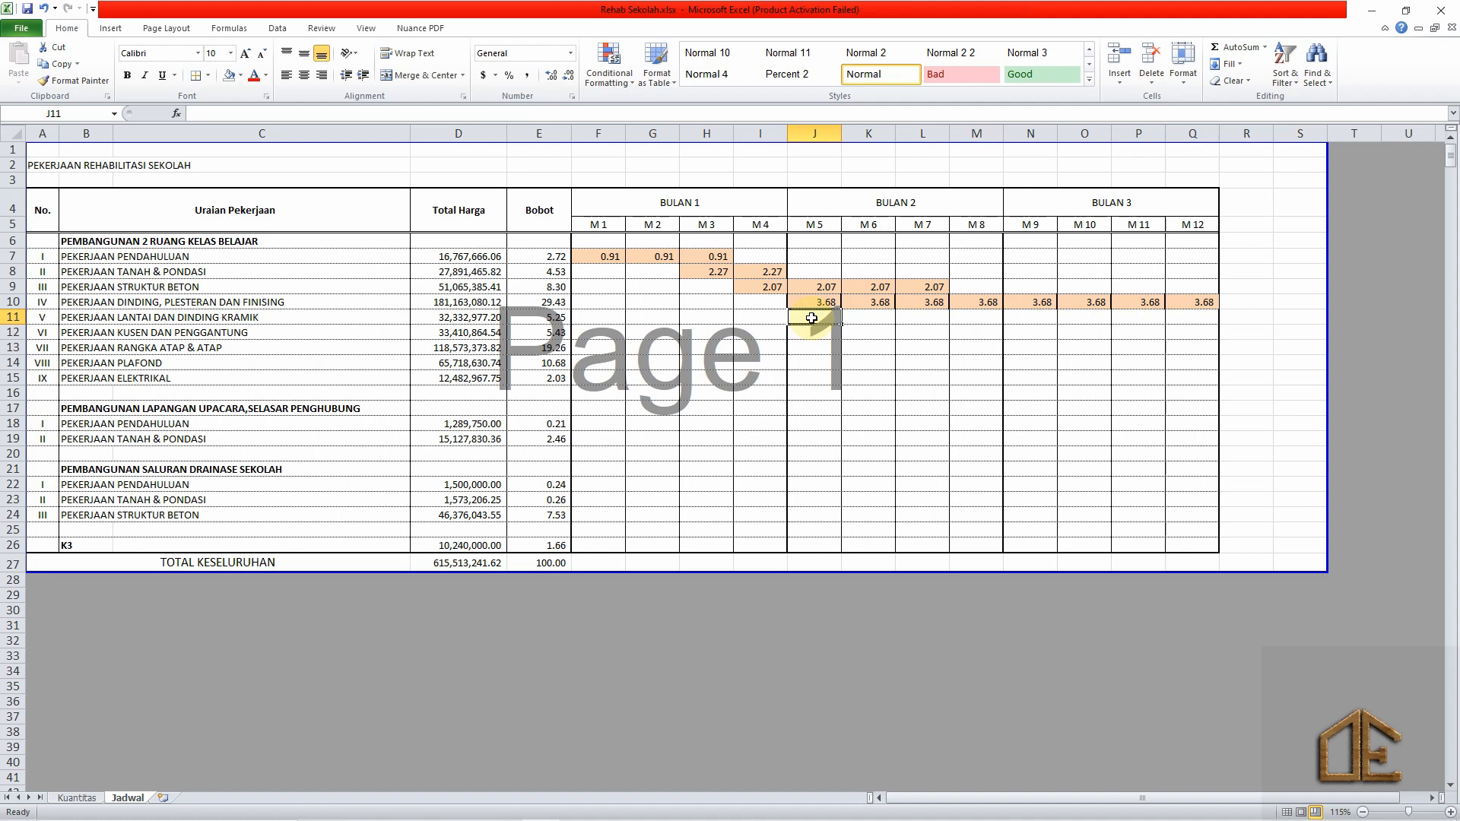
{"action": "type", "text": "="}
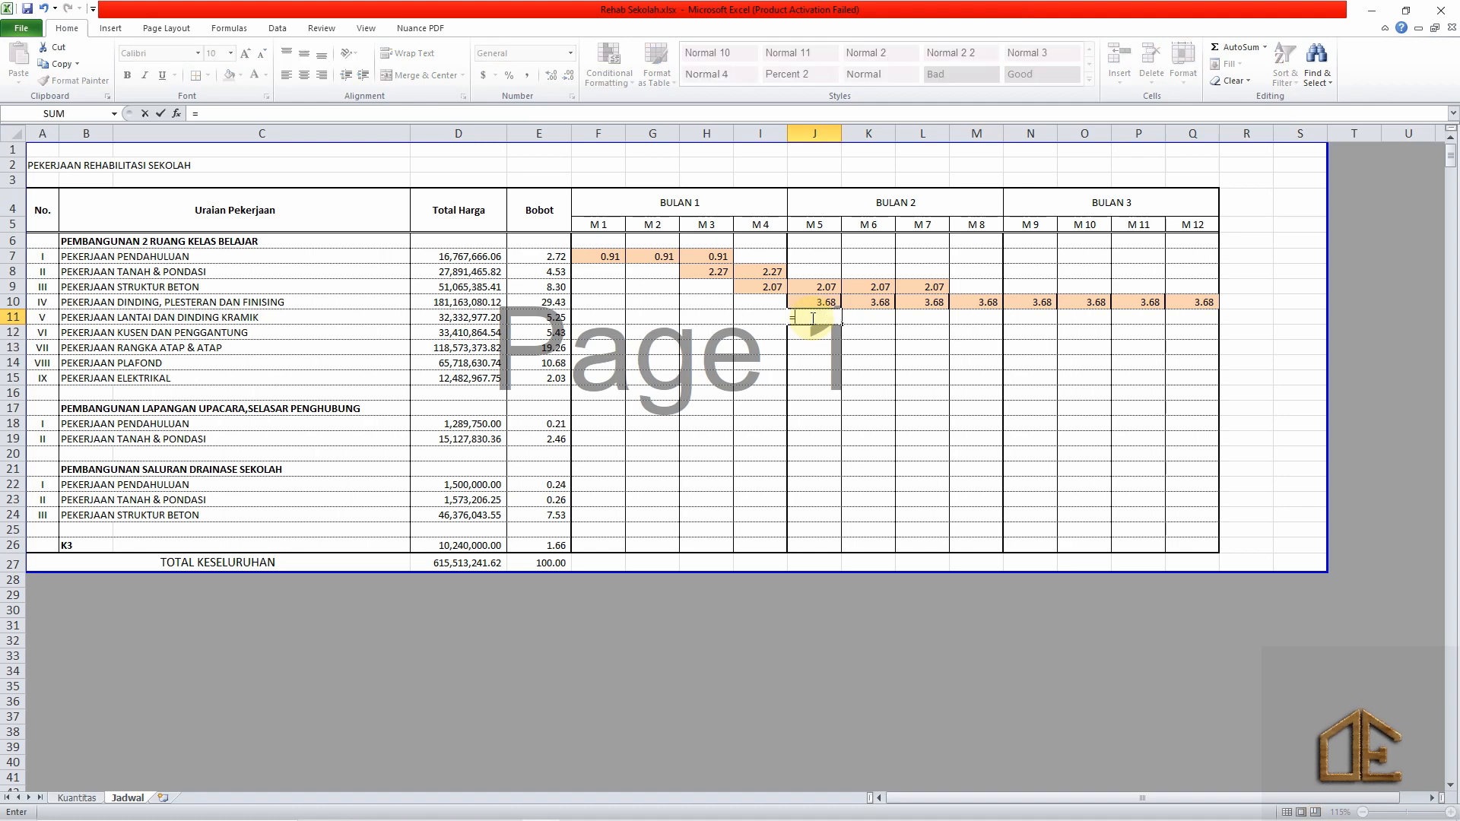
{"action": "key", "text": "Left"}
{"action": "key", "text": "Left"}
{"action": "key", "text": "Left"}
{"action": "key", "text": "Left"}
{"action": "key", "text": "Left"}
{"action": "key", "text": "F4"}
{"action": "type", "text": "/4"}
{"action": "key", "text": "Return"}
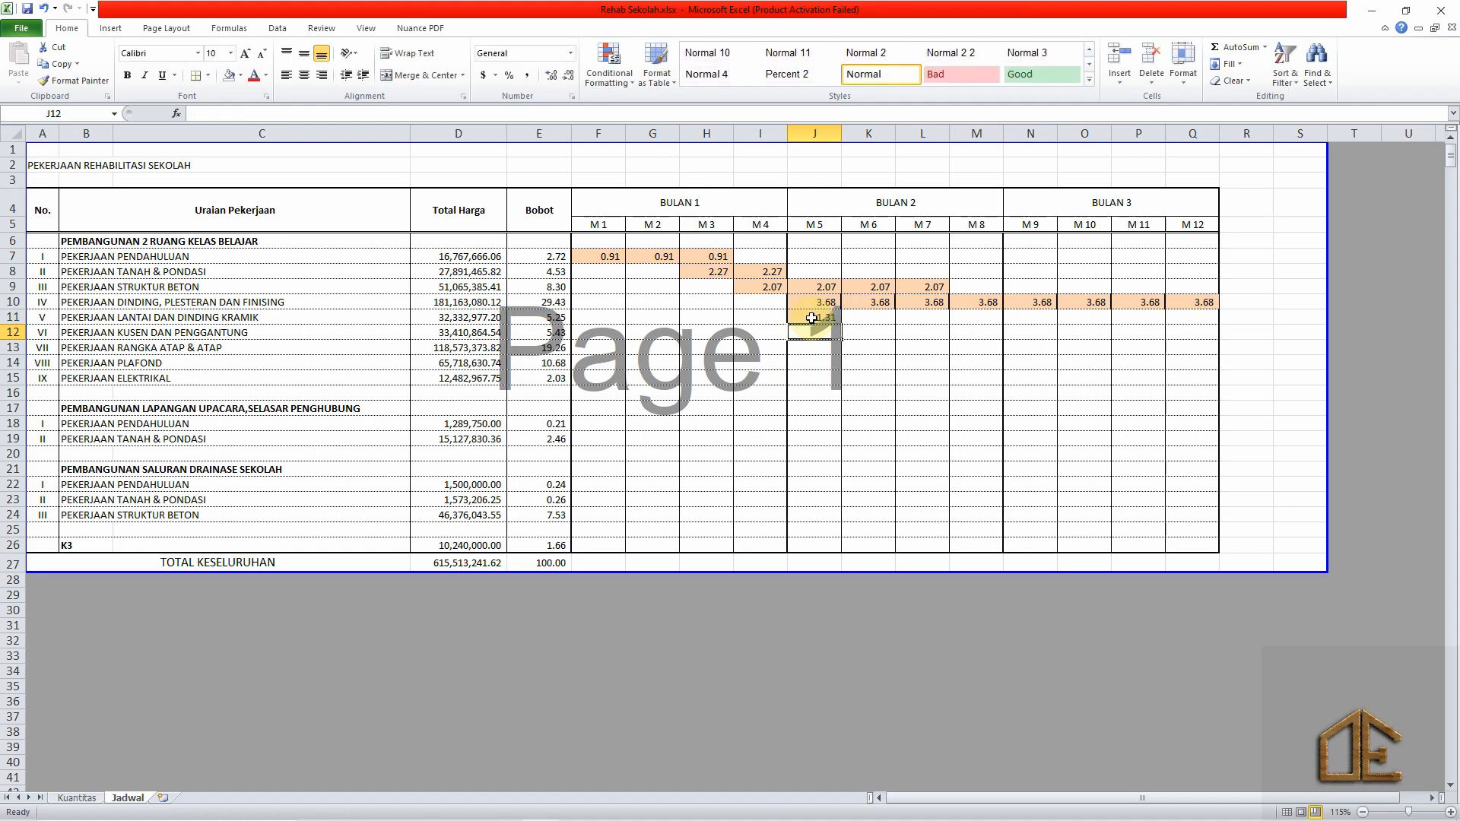
Copy the J11 weekly weight formula across K11:M11, covering weeks M 6 to M 8.
{"action": "left_click", "coordinate": [812, 318]}
{"action": "key", "text": "ctrl+c"}
{"action": "key", "text": "Right"}
{"action": "key", "text": "shift+Right"}
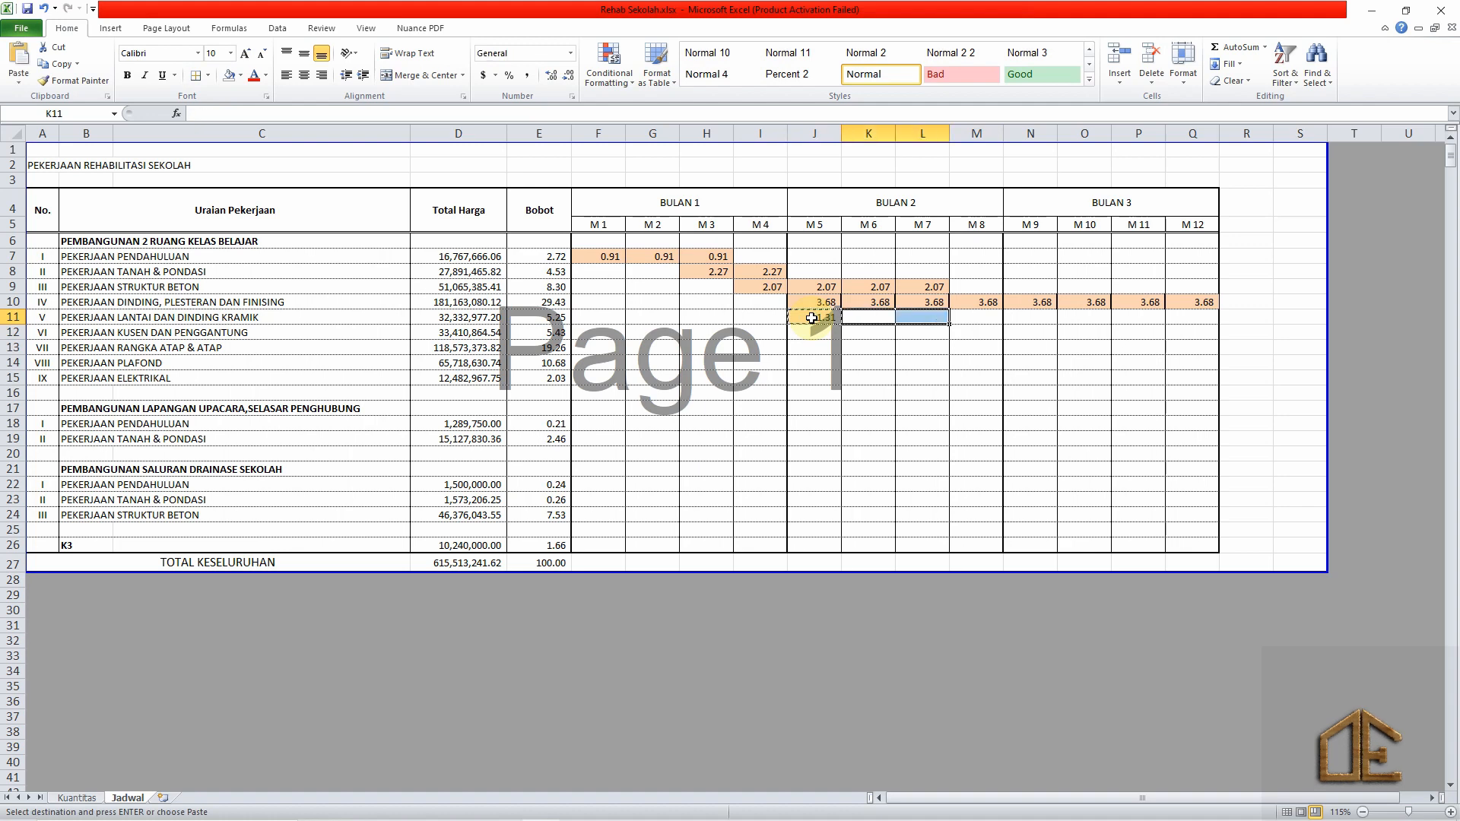
{"action": "key", "text": "shift+Right"}
{"action": "key", "text": "Return"}
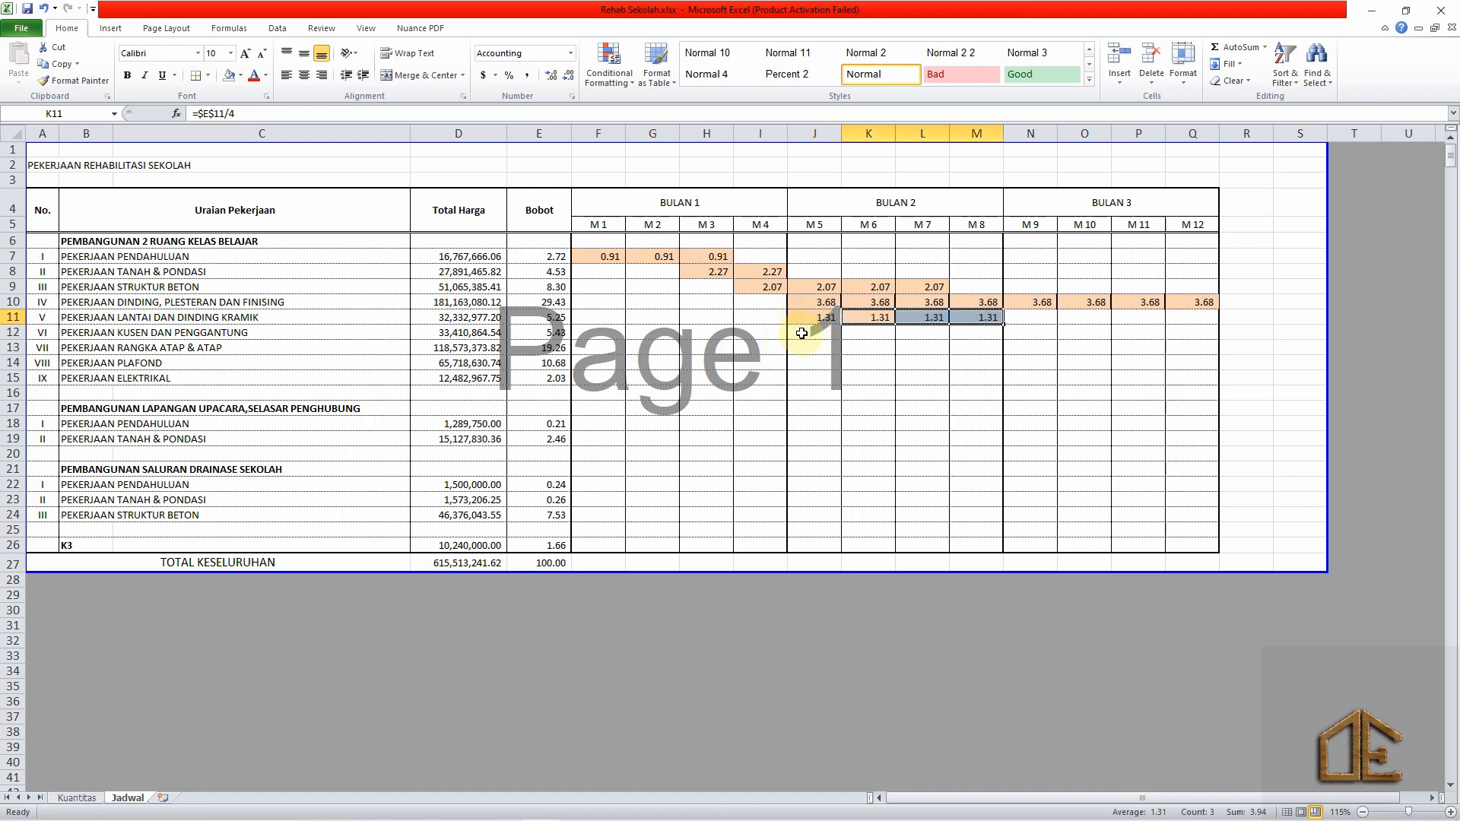
Examine the door and window frame items of section VI on the Kuantitas sheet for scheduling row 12 of Jadwal.
{"action": "left_click", "coordinate": [802, 334]}
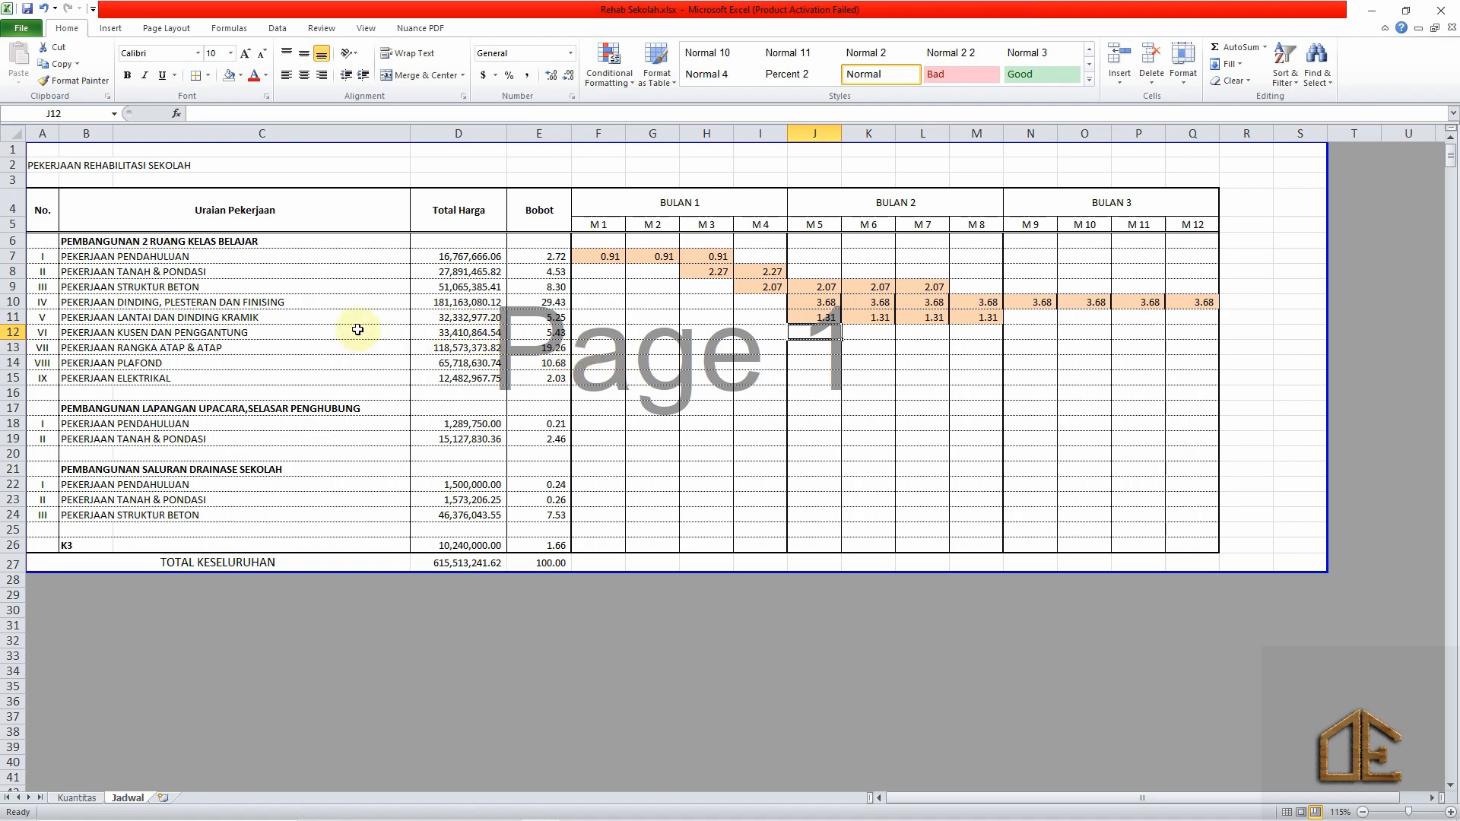
{"action": "left_click", "coordinate": [76, 798]}
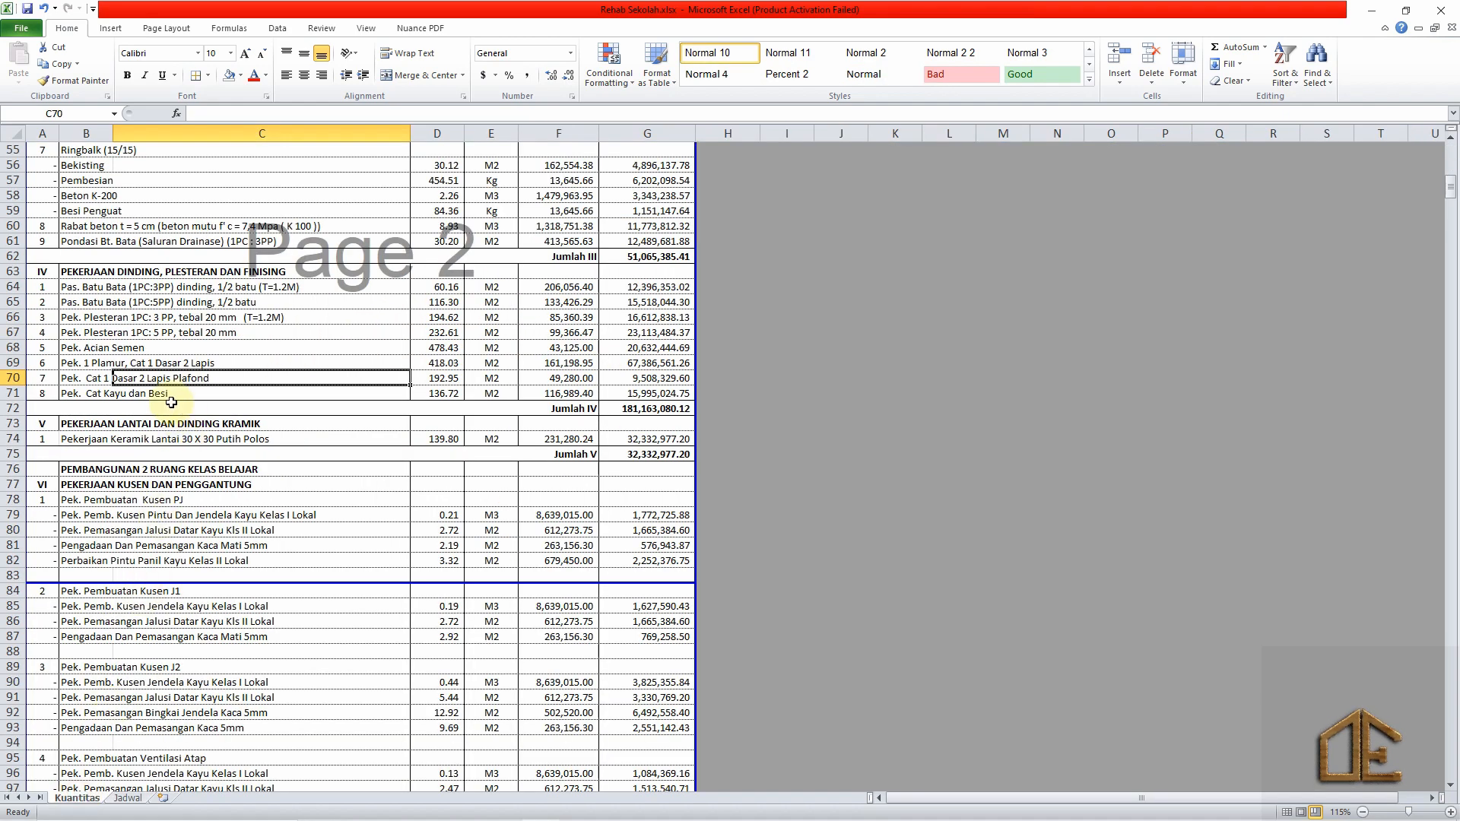
{"action": "scroll", "coordinate": [142, 439], "scroll_direction": "down", "scroll_amount": 3}
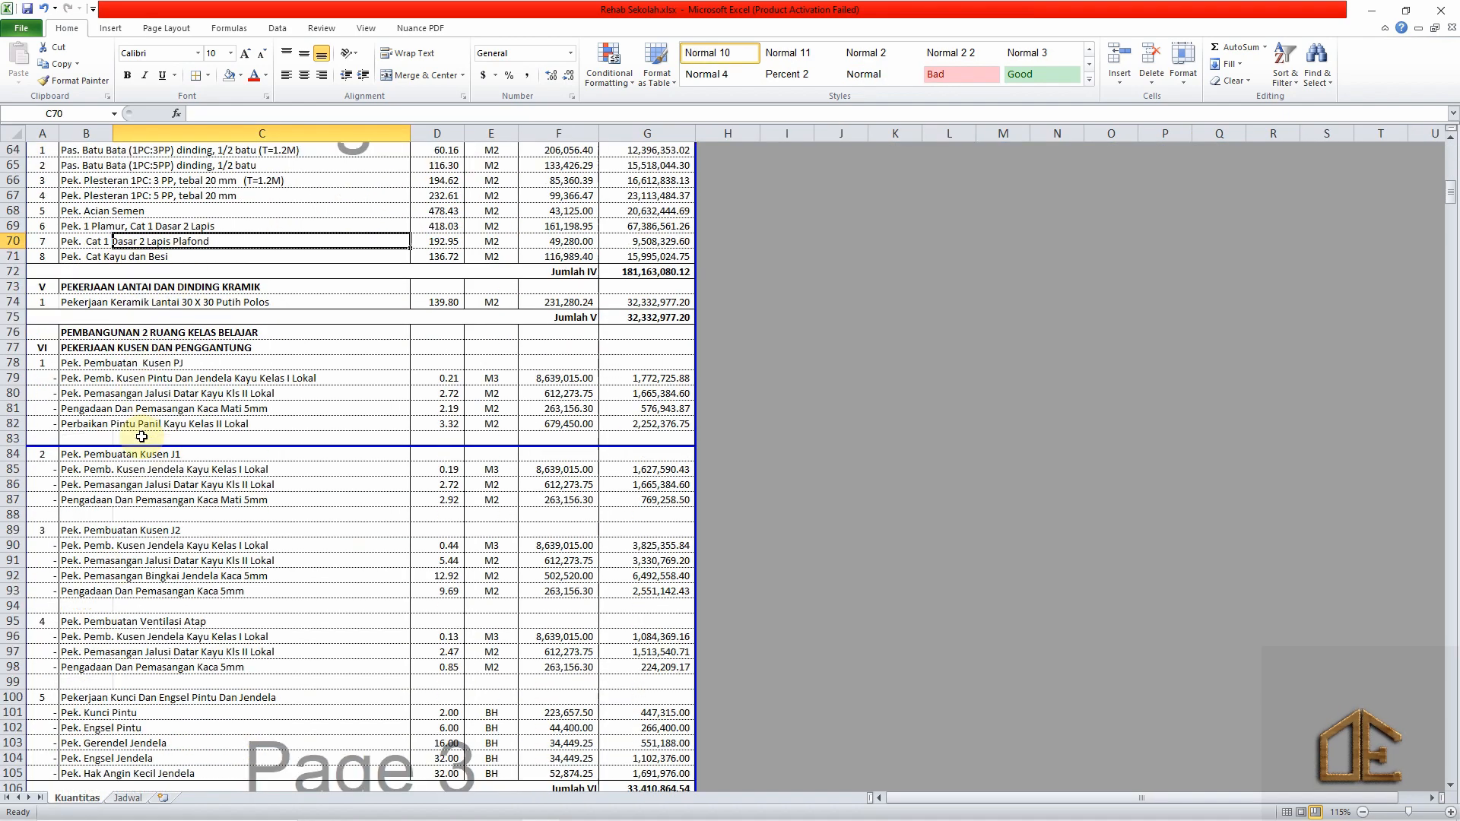
{"action": "scroll", "coordinate": [142, 439], "scroll_direction": "up", "scroll_amount": 2}
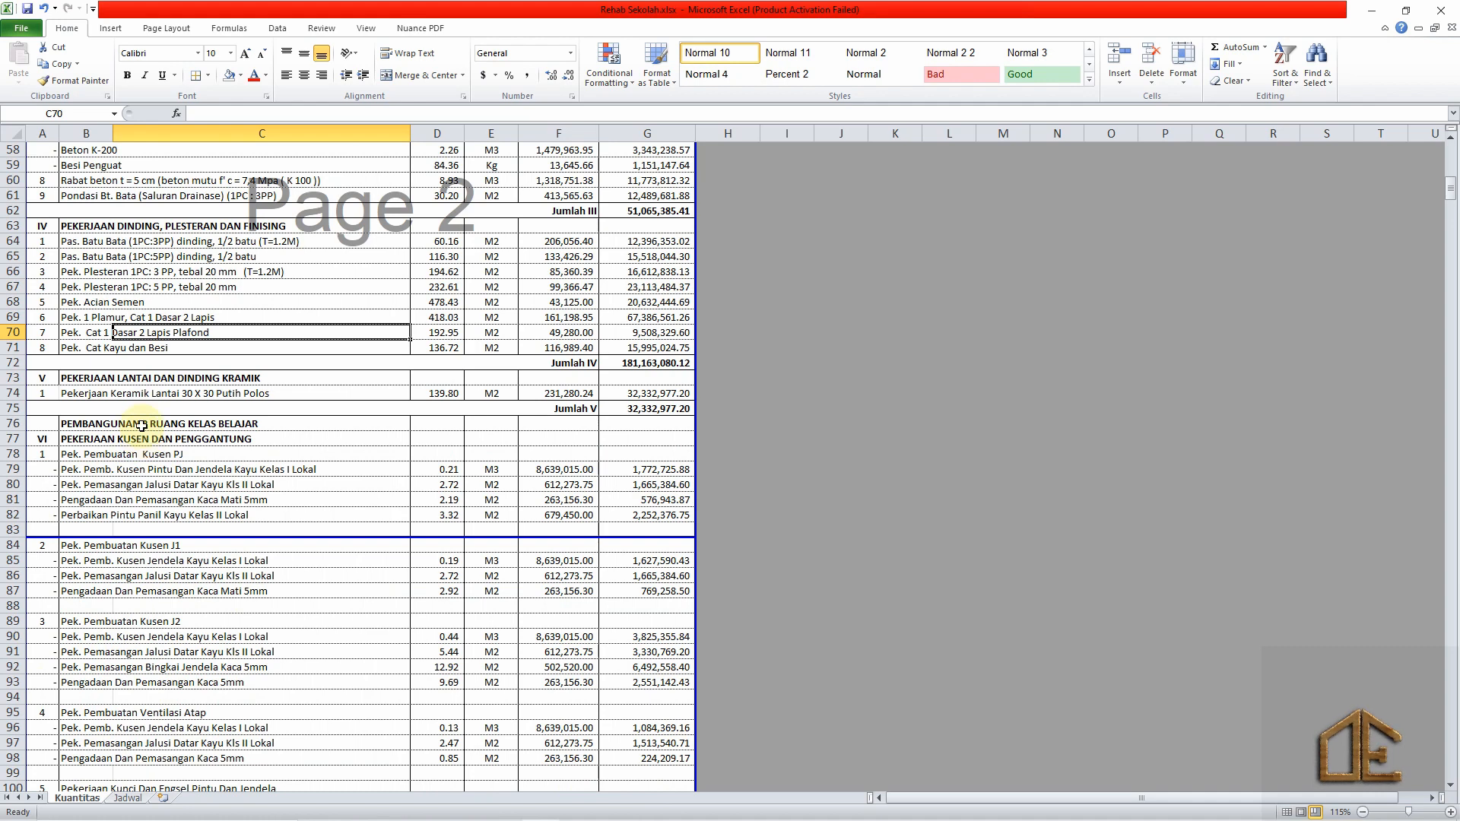
{"action": "scroll", "coordinate": [202, 414], "scroll_direction": "down", "scroll_amount": 4}
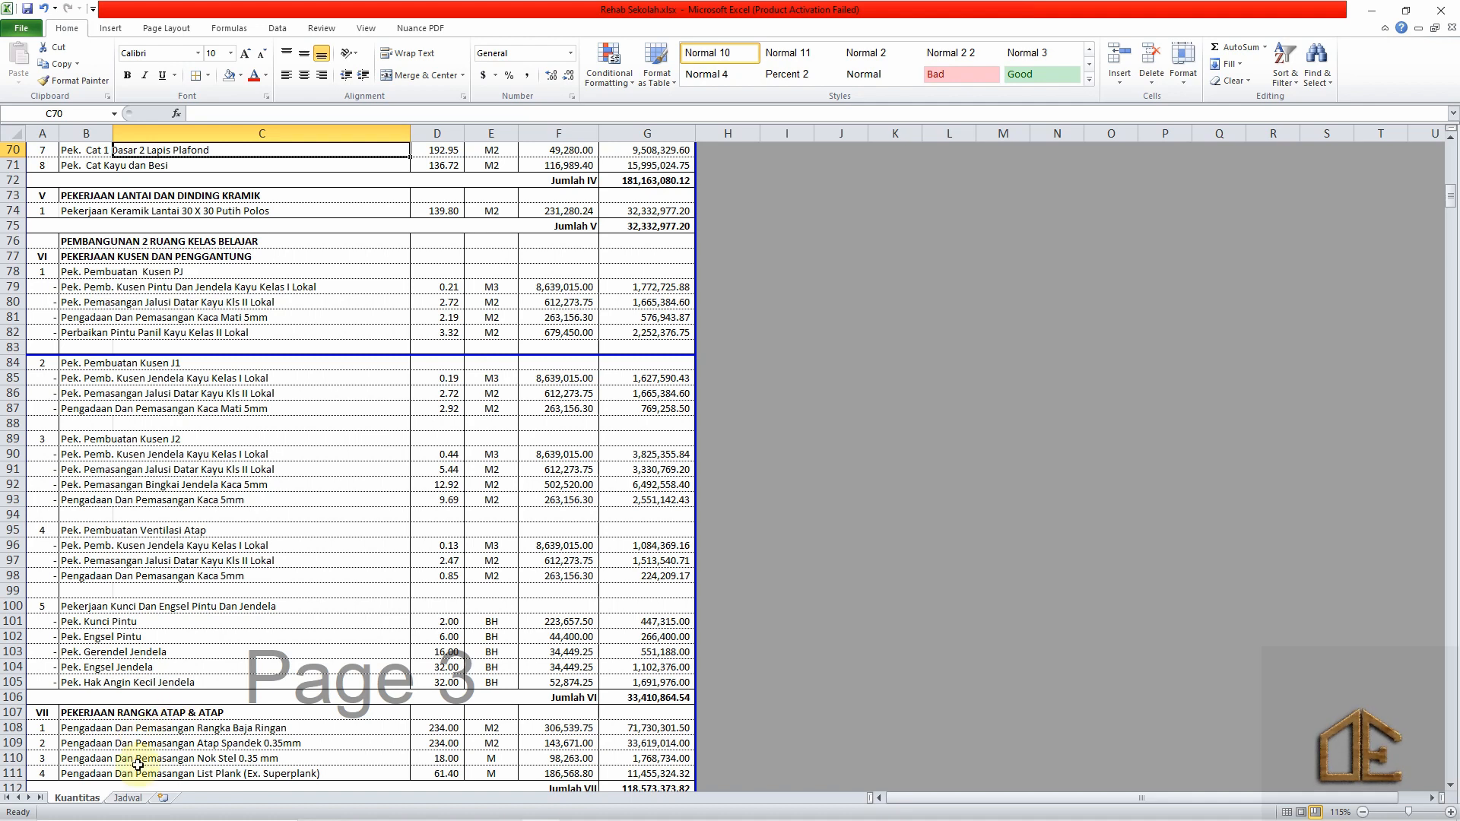
On the Jadwal sheet, enter =$E$12/3 in L12 to spread the section VI weight over three weeks.
{"action": "left_click", "coordinate": [128, 797]}
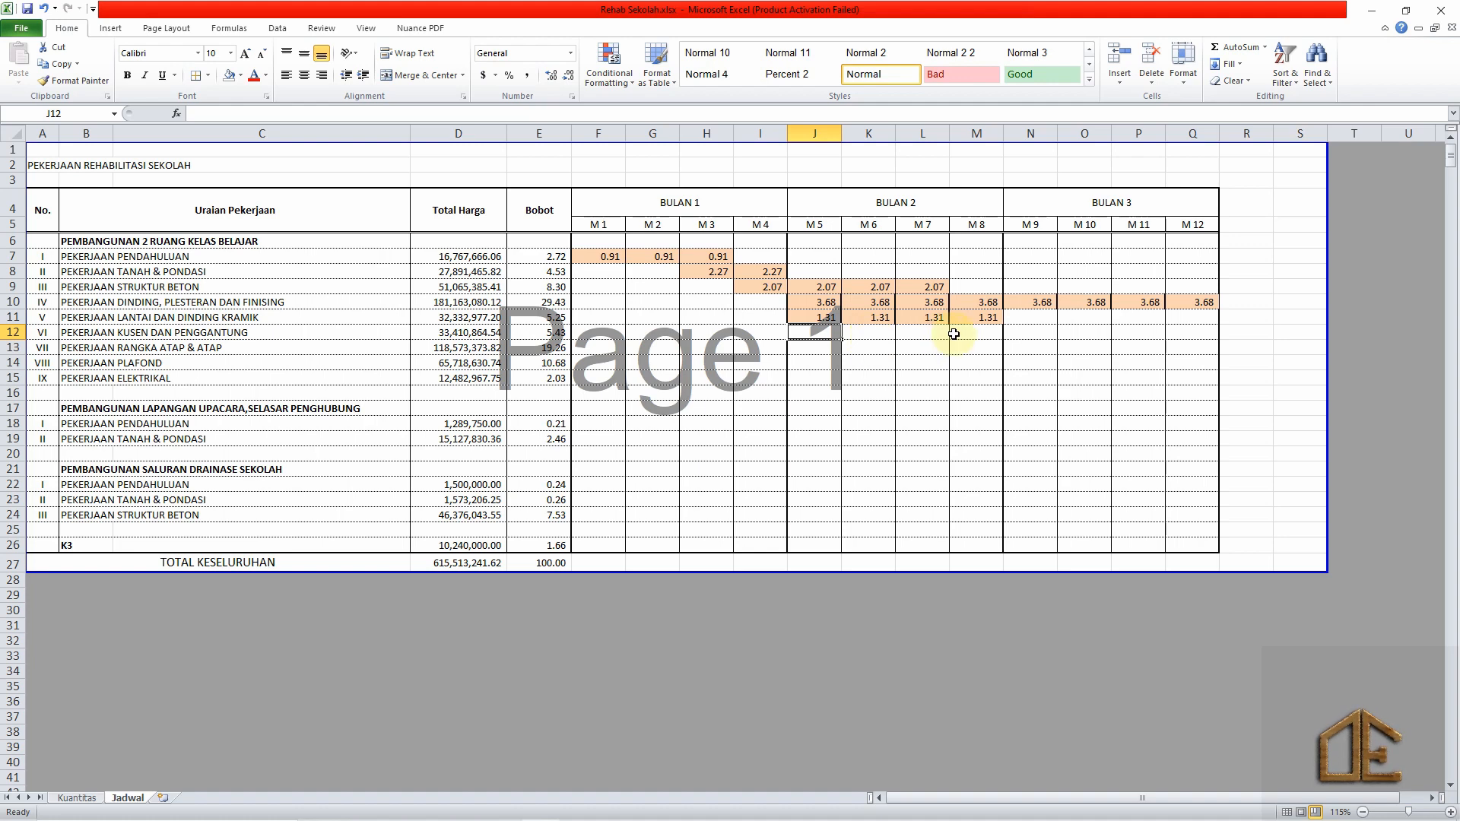
{"action": "left_click", "coordinate": [907, 333]}
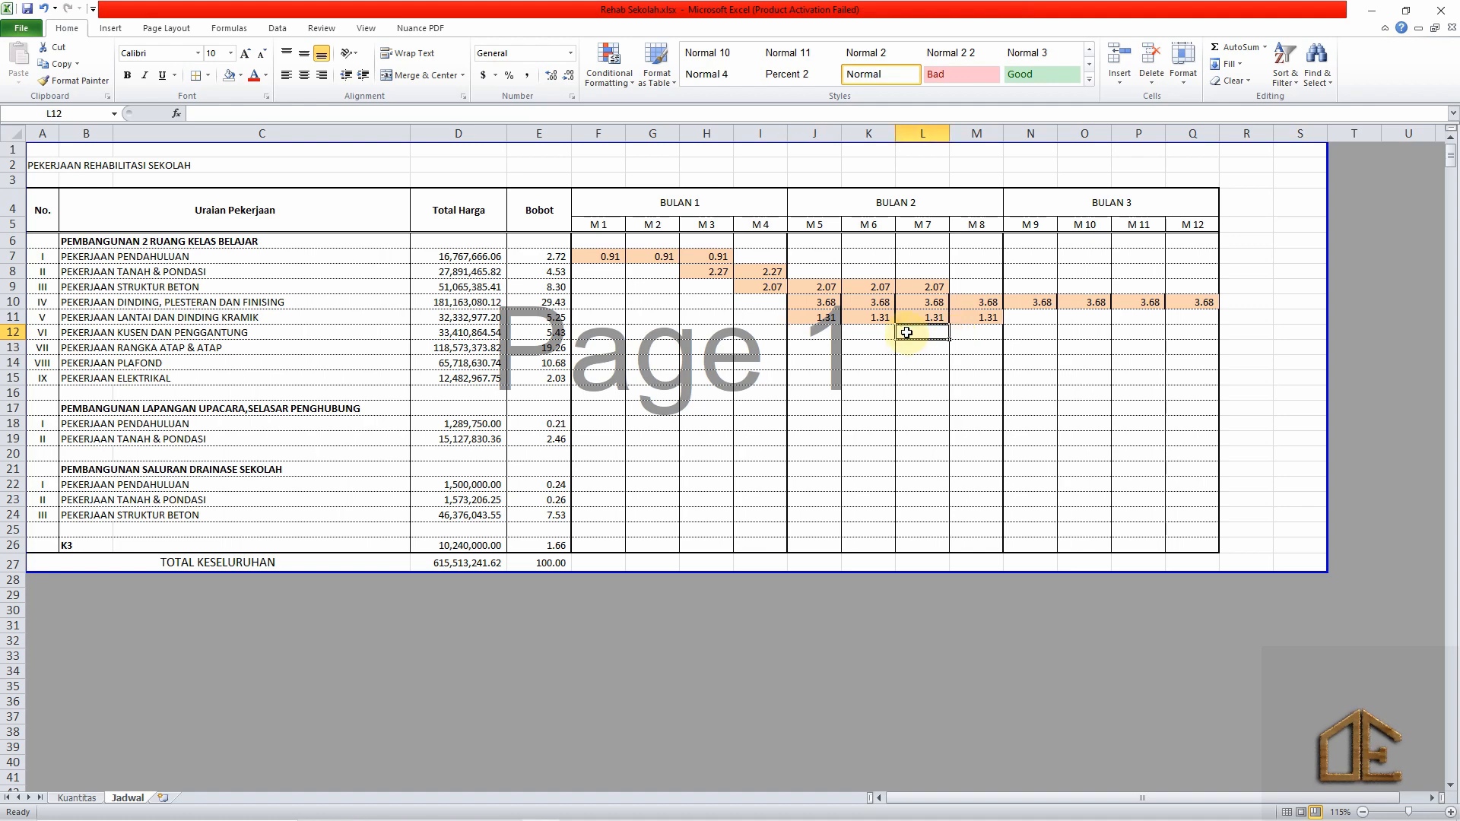
{"action": "mouse_move", "coordinate": [906, 333]}
{"action": "left_mouse_down"}
{"action": "mouse_move", "coordinate": [1021, 330]}
{"action": "mouse_move", "coordinate": [1005, 330]}
{"action": "left_mouse_up"}
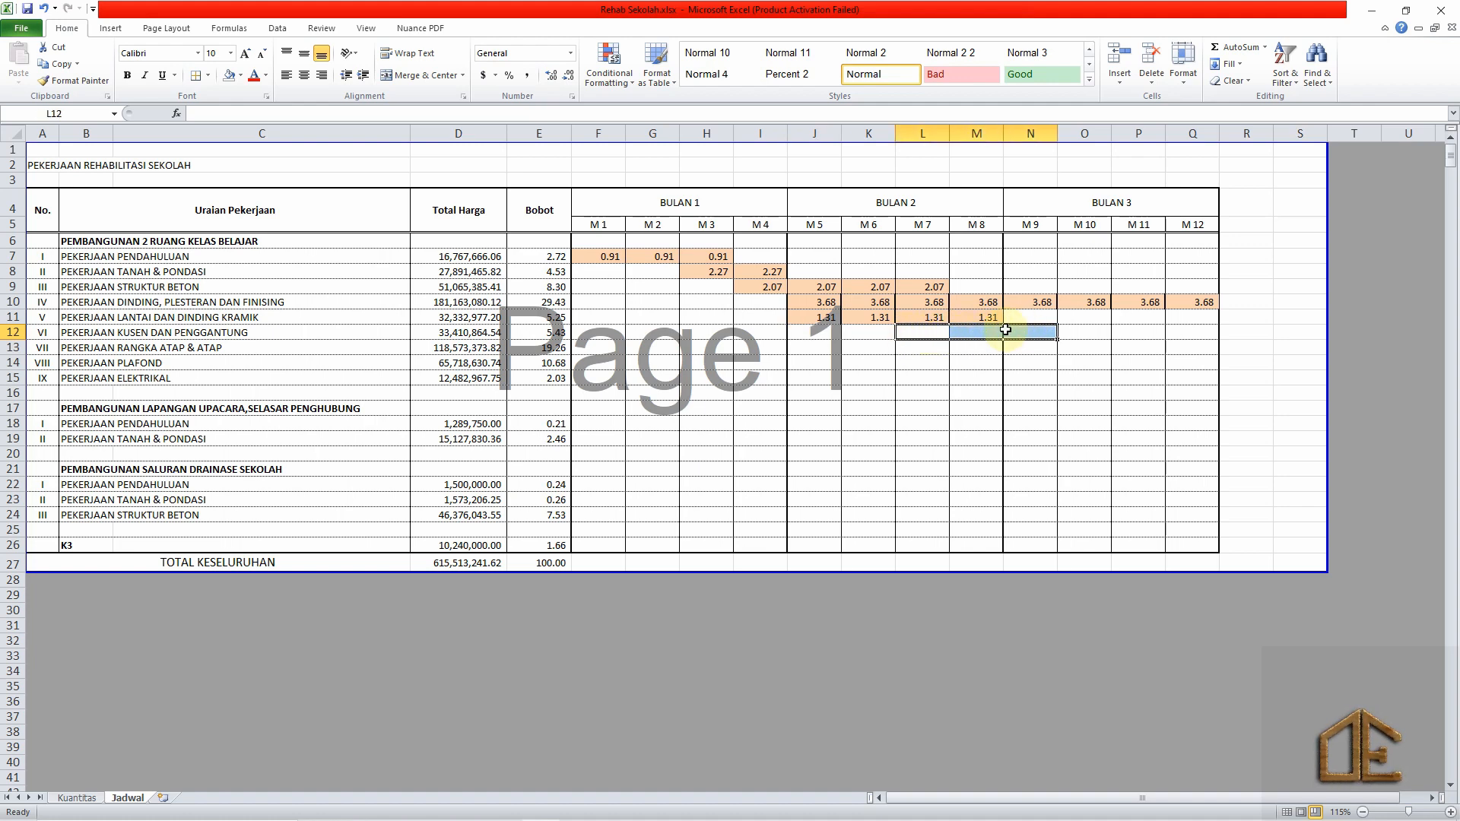
{"action": "left_click", "coordinate": [920, 330]}
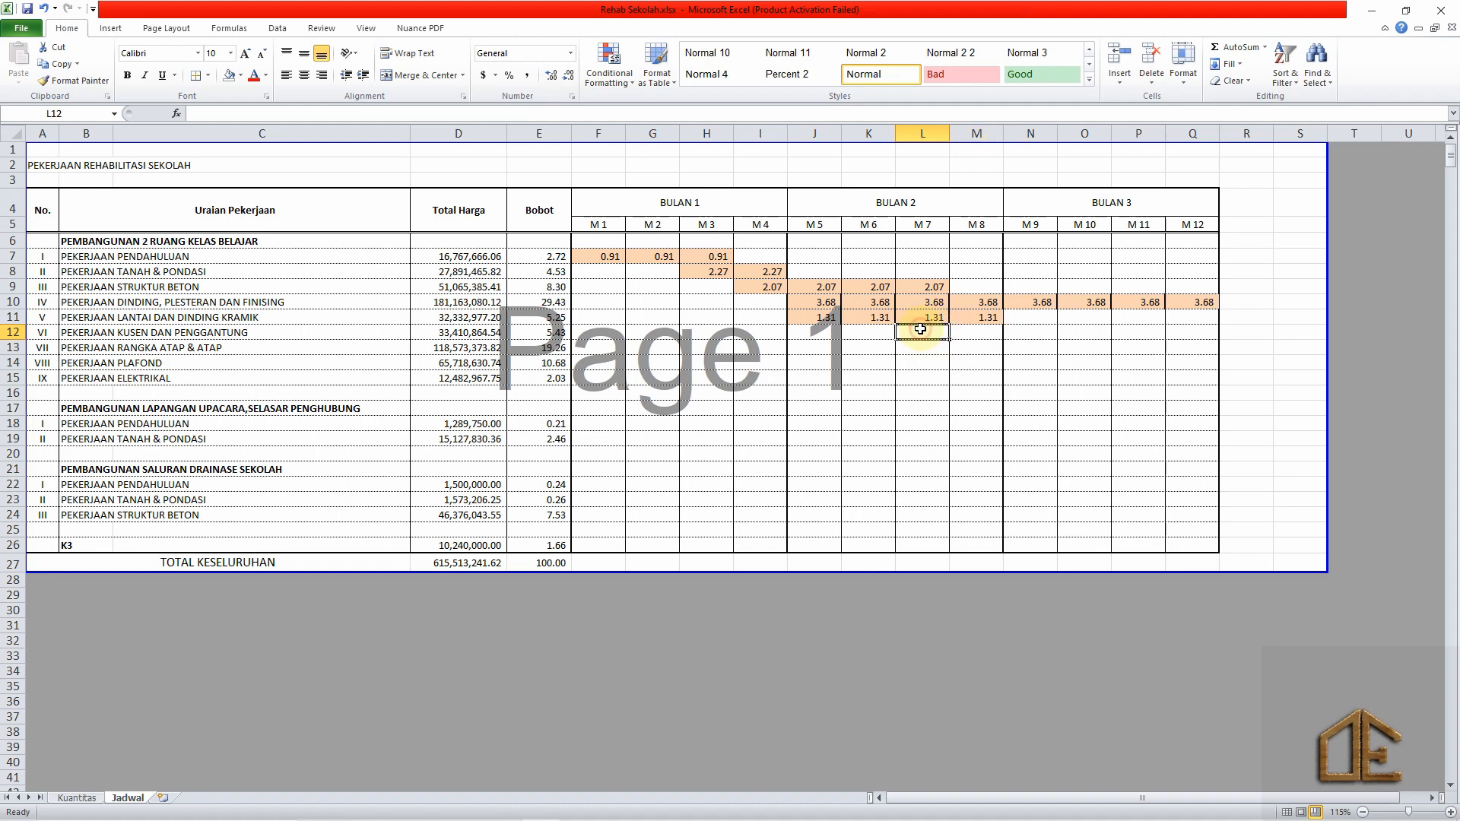
{"action": "type", "text": "="}
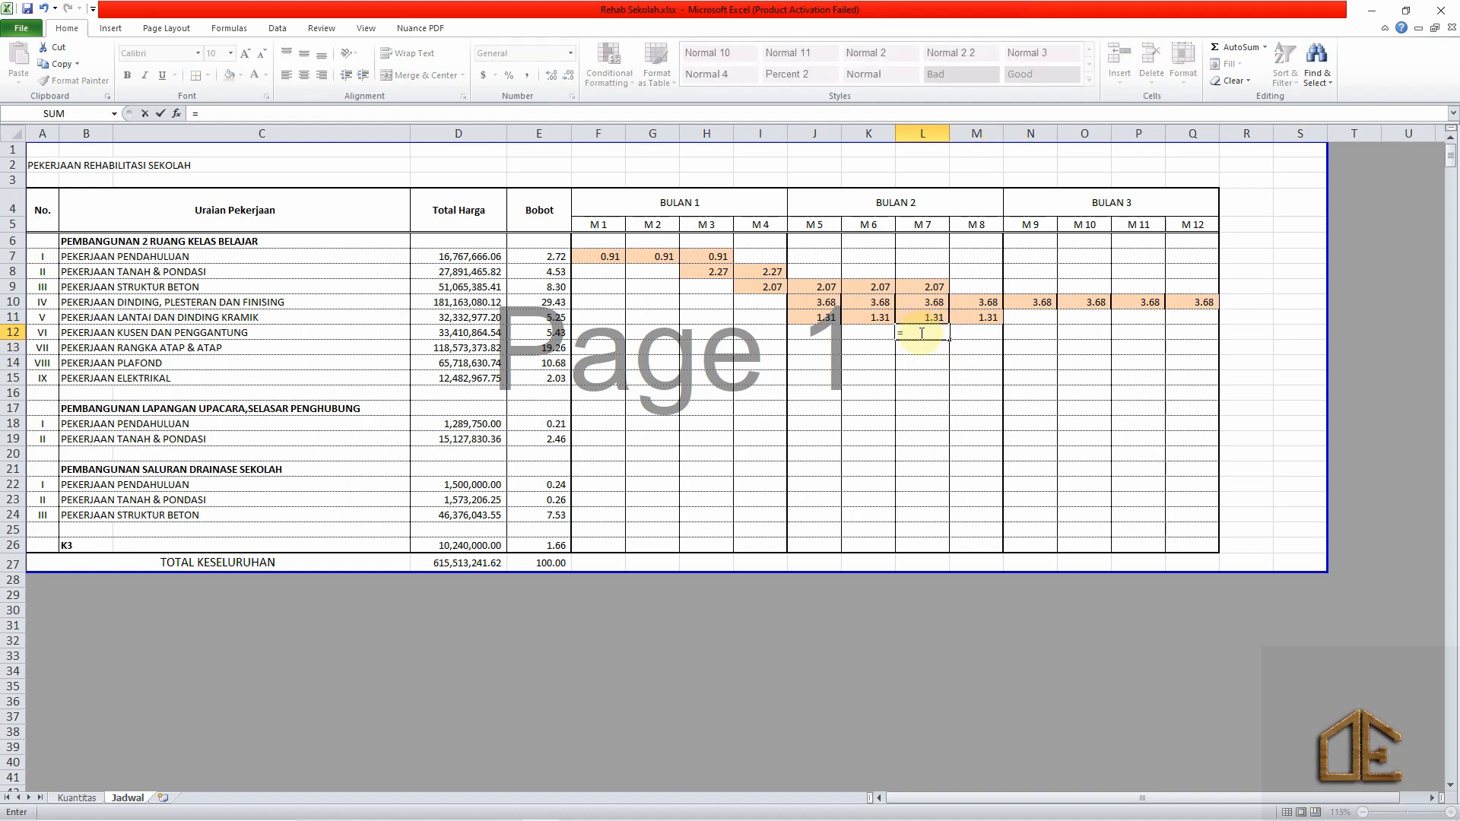
{"action": "key", "text": "Left"}
{"action": "key", "text": "Left"}
{"action": "key", "text": "Left"}
{"action": "key", "text": "Left"}
{"action": "key", "text": "Left"}
{"action": "key", "text": "Left"}
{"action": "key", "text": "Left"}
{"action": "key", "text": "F4"}
{"action": "type", "text": "/3"}
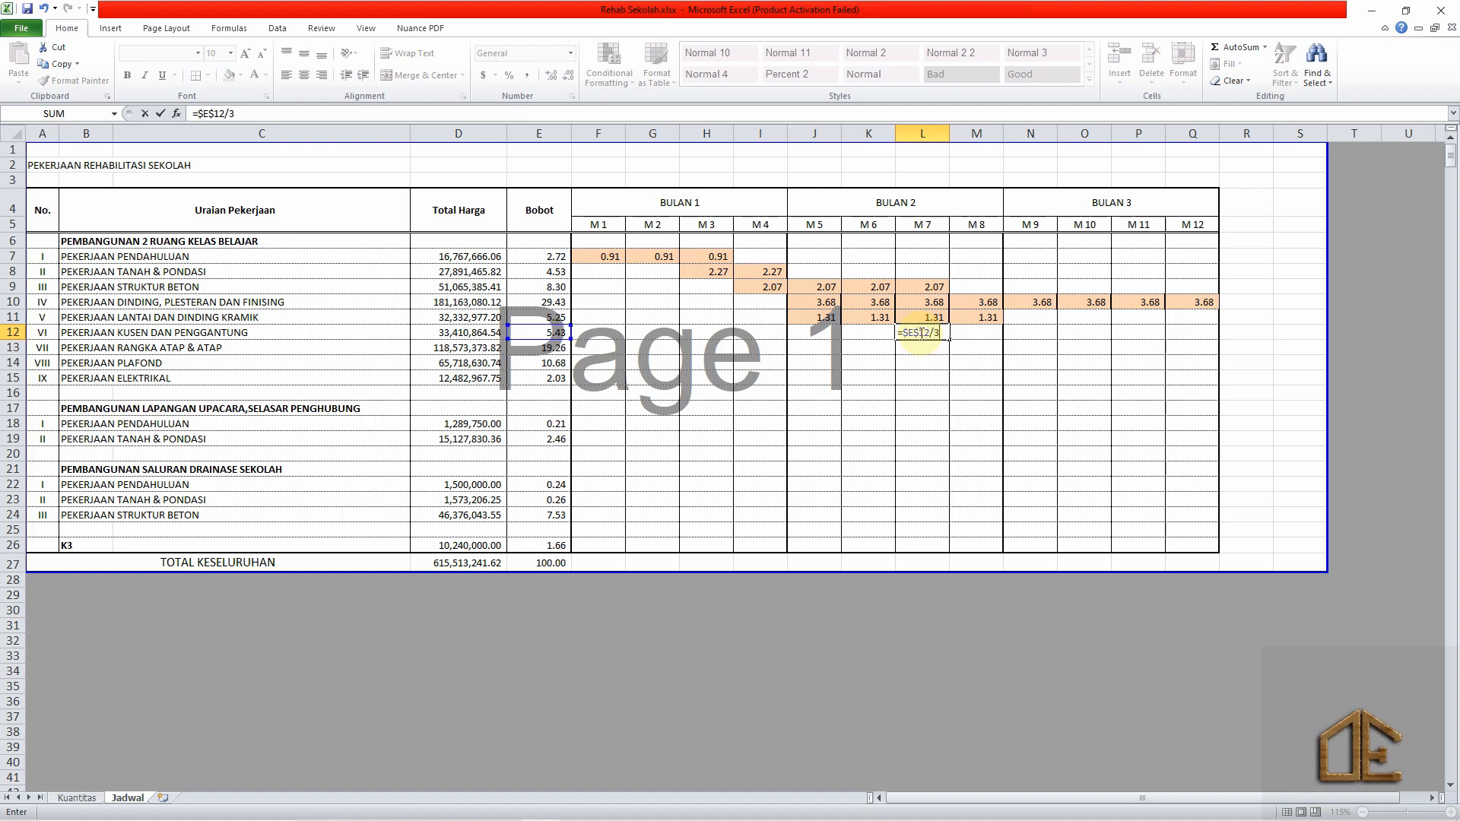
{"action": "key", "text": "Tab"}
Copy the L12 weekly weight formula across M12:N12, covering weeks M 8 and M 9.
{"action": "left_click", "coordinate": [921, 333]}
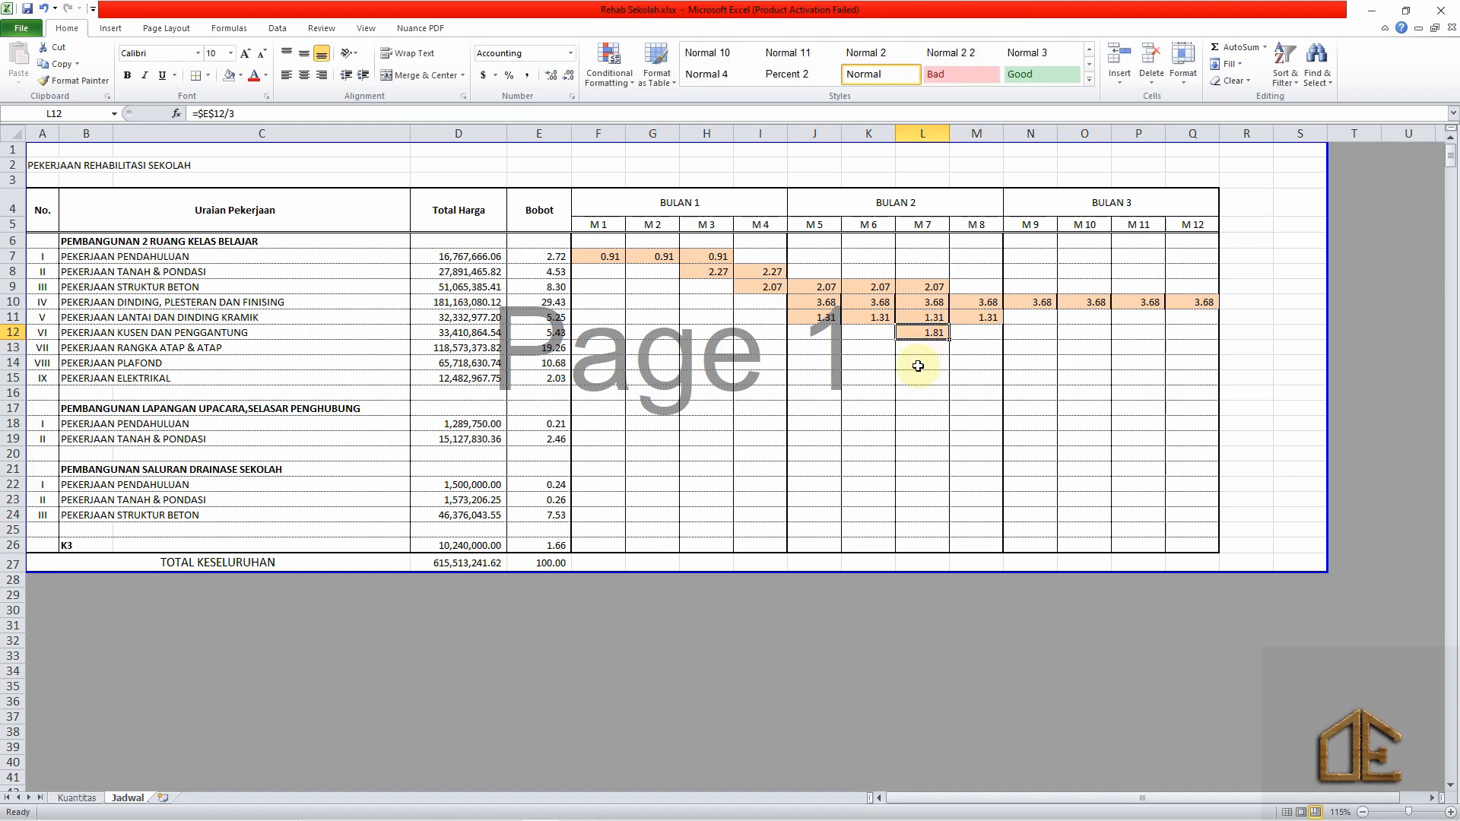
{"action": "key", "text": "ctrl+c"}
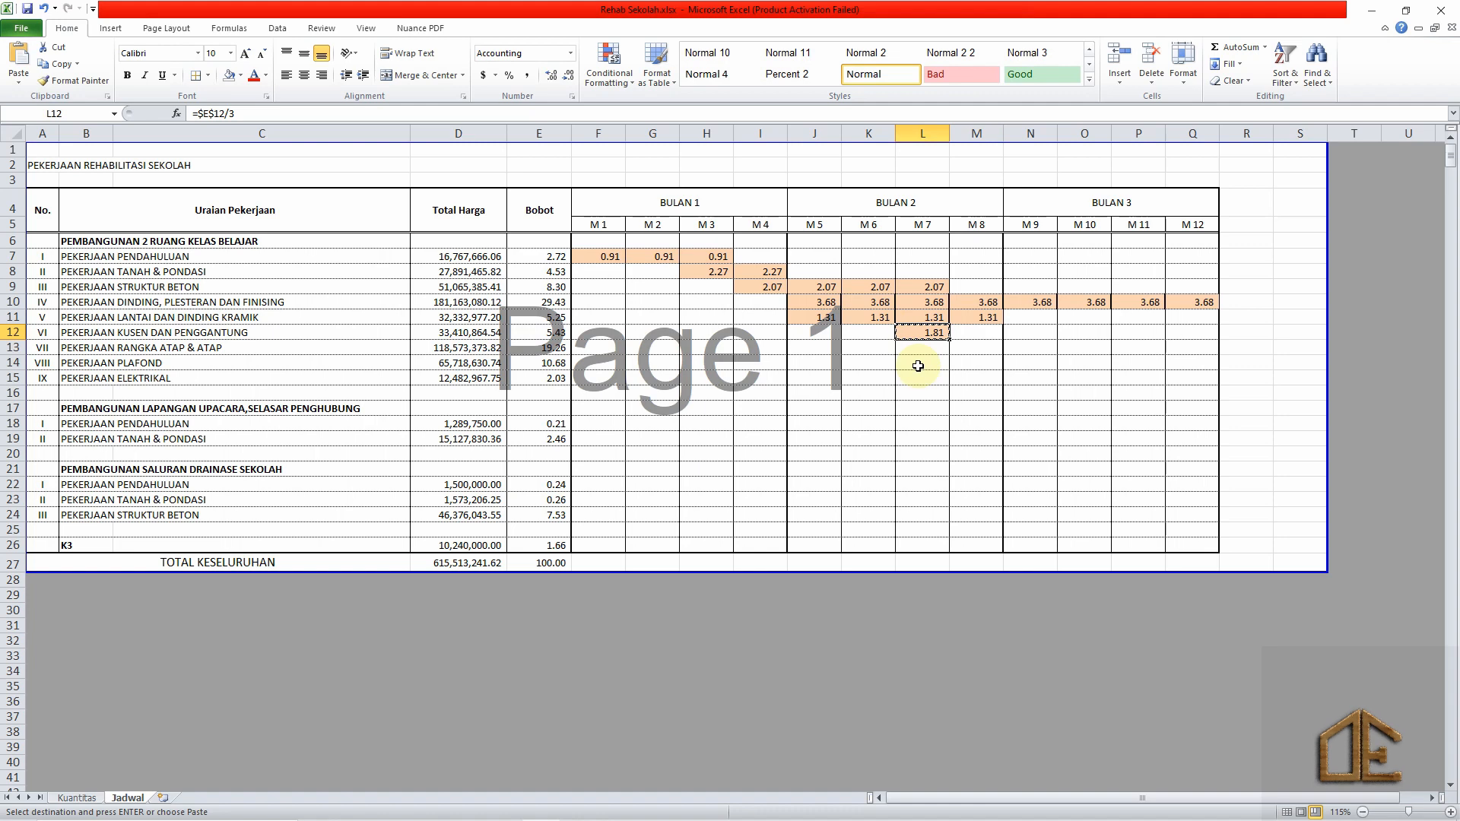
{"action": "key", "text": "Right"}
{"action": "key", "text": "shift+Right"}
{"action": "key", "text": "ctrl+v"}
{"action": "key", "text": "Escape"}
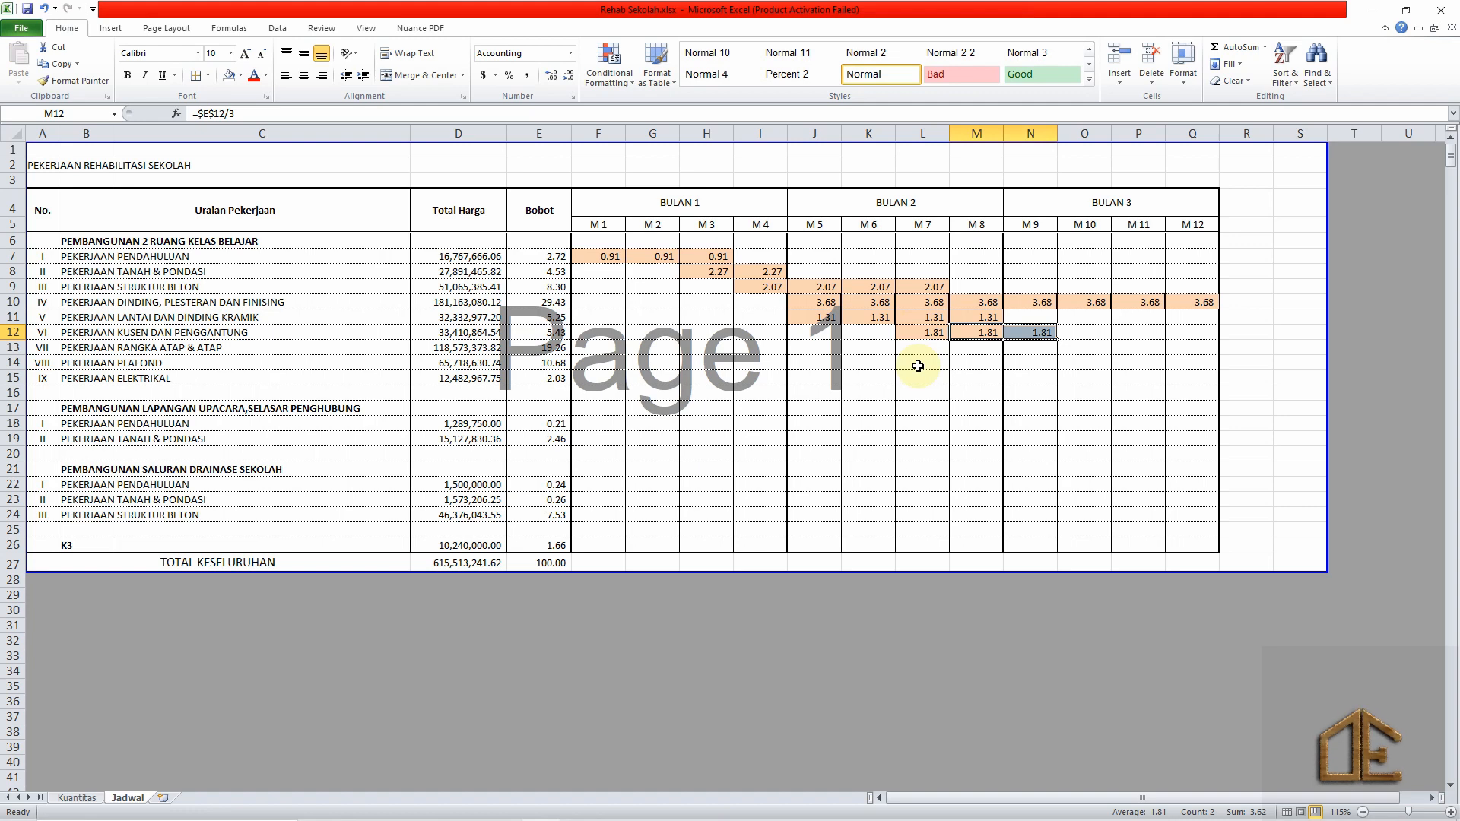
{"action": "key", "text": "Down"}
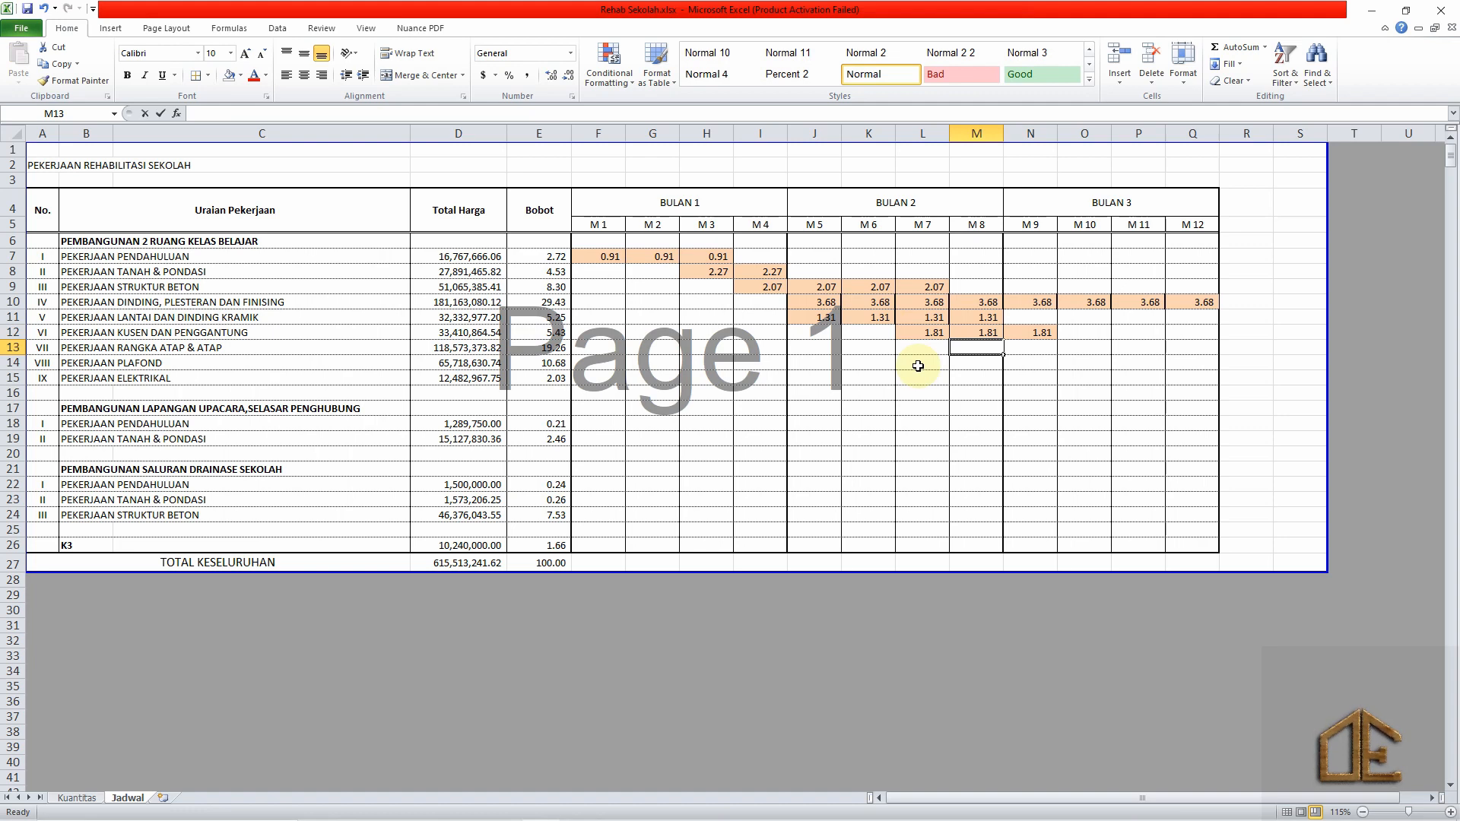
{"action": "type", "text": "="}
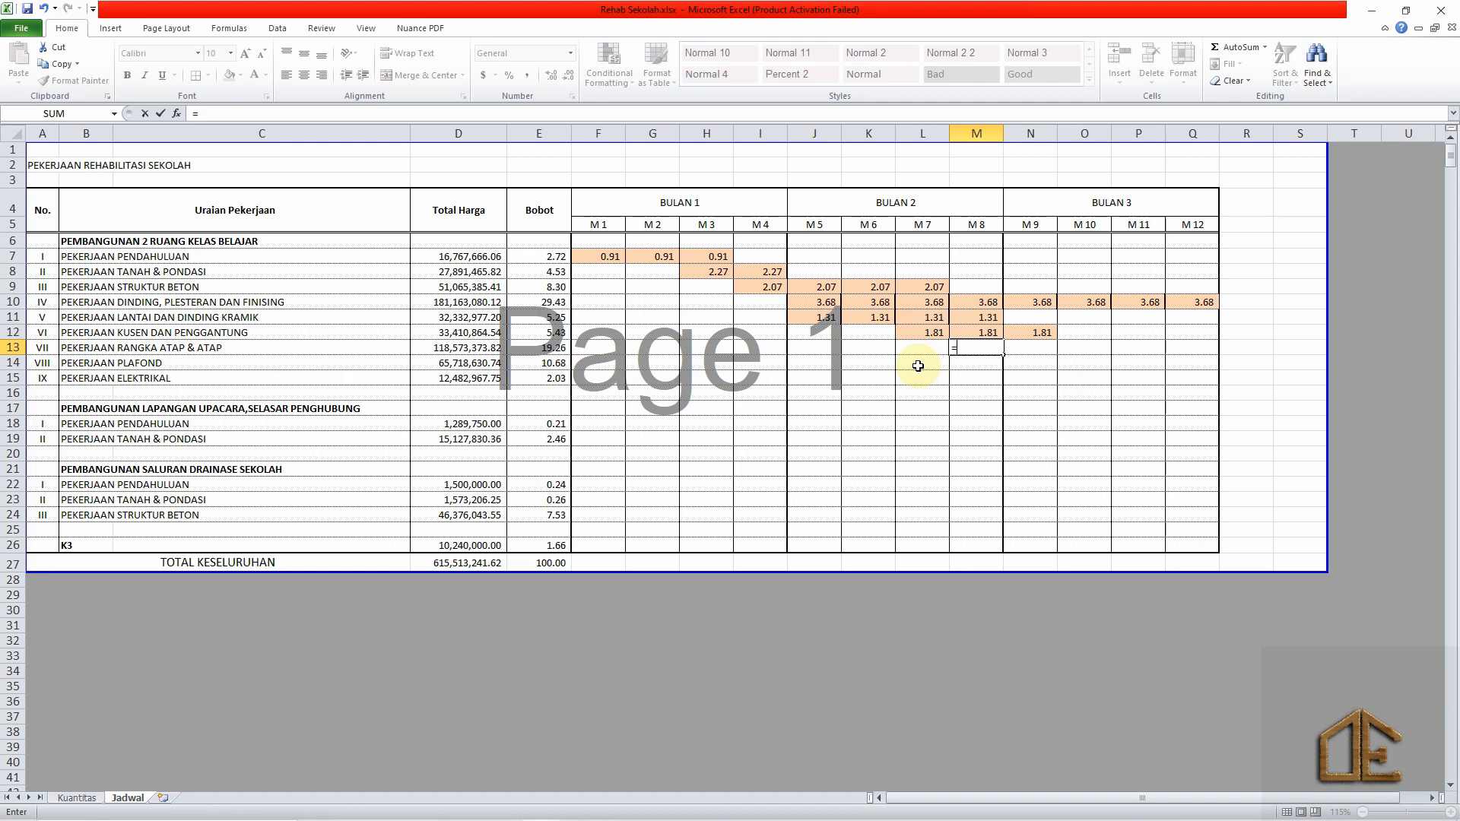
{"action": "key", "text": "Escape"}
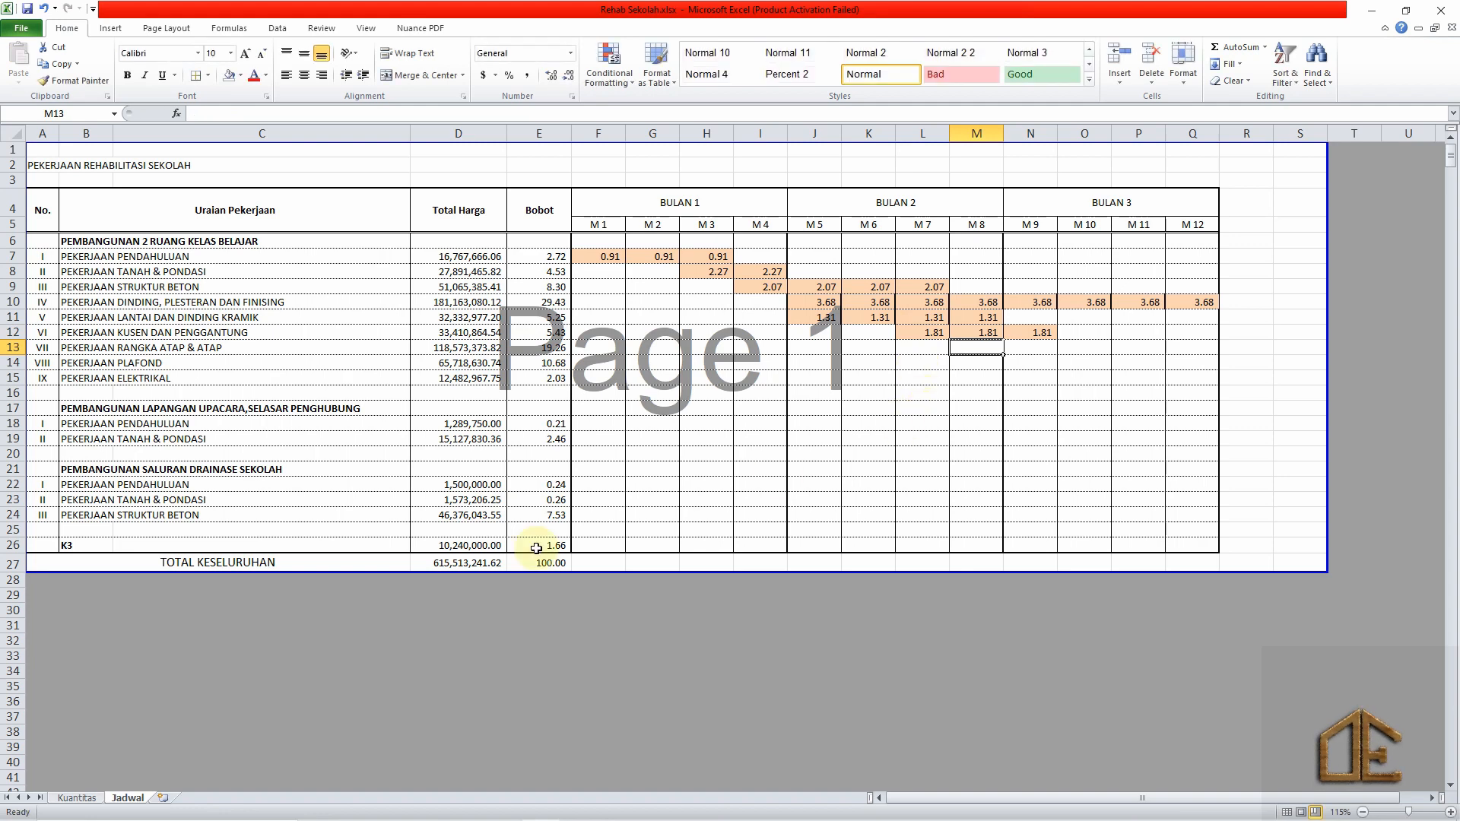
Examine the four roof frame and roofing items of section VII on the Kuantitas sheet for scheduling row 13 of Jadwal.
{"action": "left_click", "coordinate": [76, 797]}
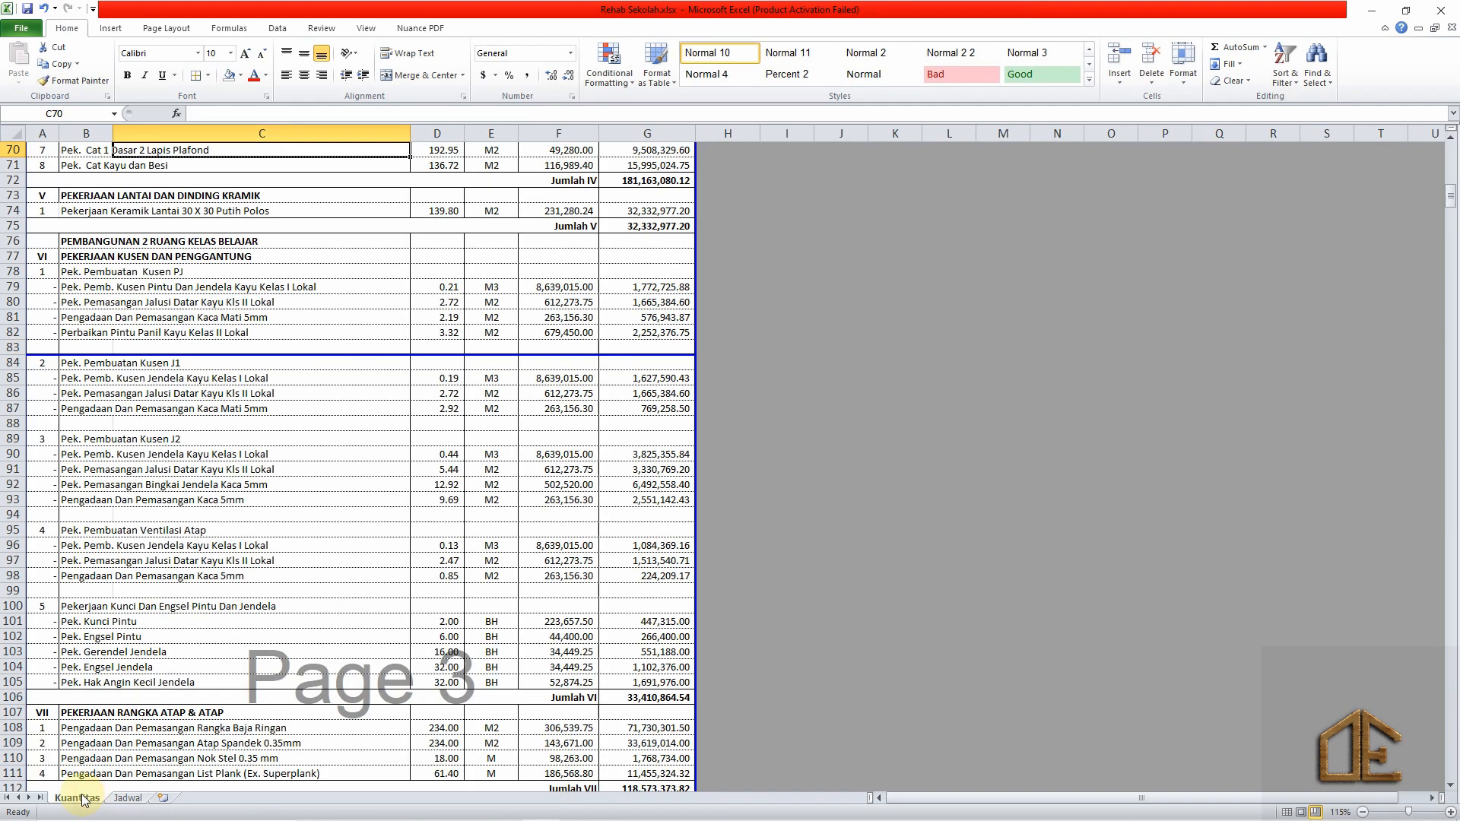
{"action": "scroll", "coordinate": [356, 524], "scroll_direction": "down", "scroll_amount": 5}
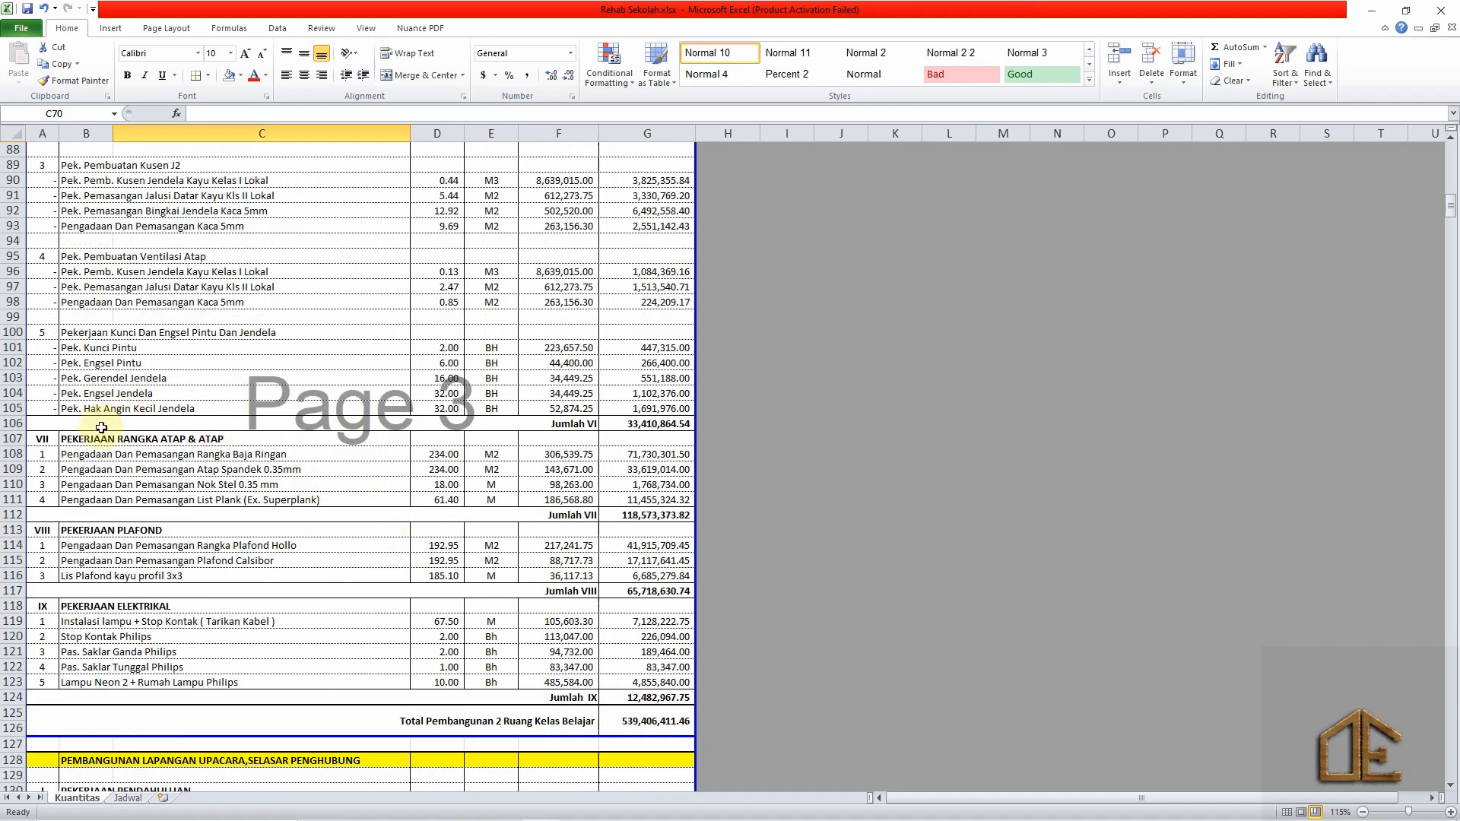
{"action": "left_click", "coordinate": [115, 456]}
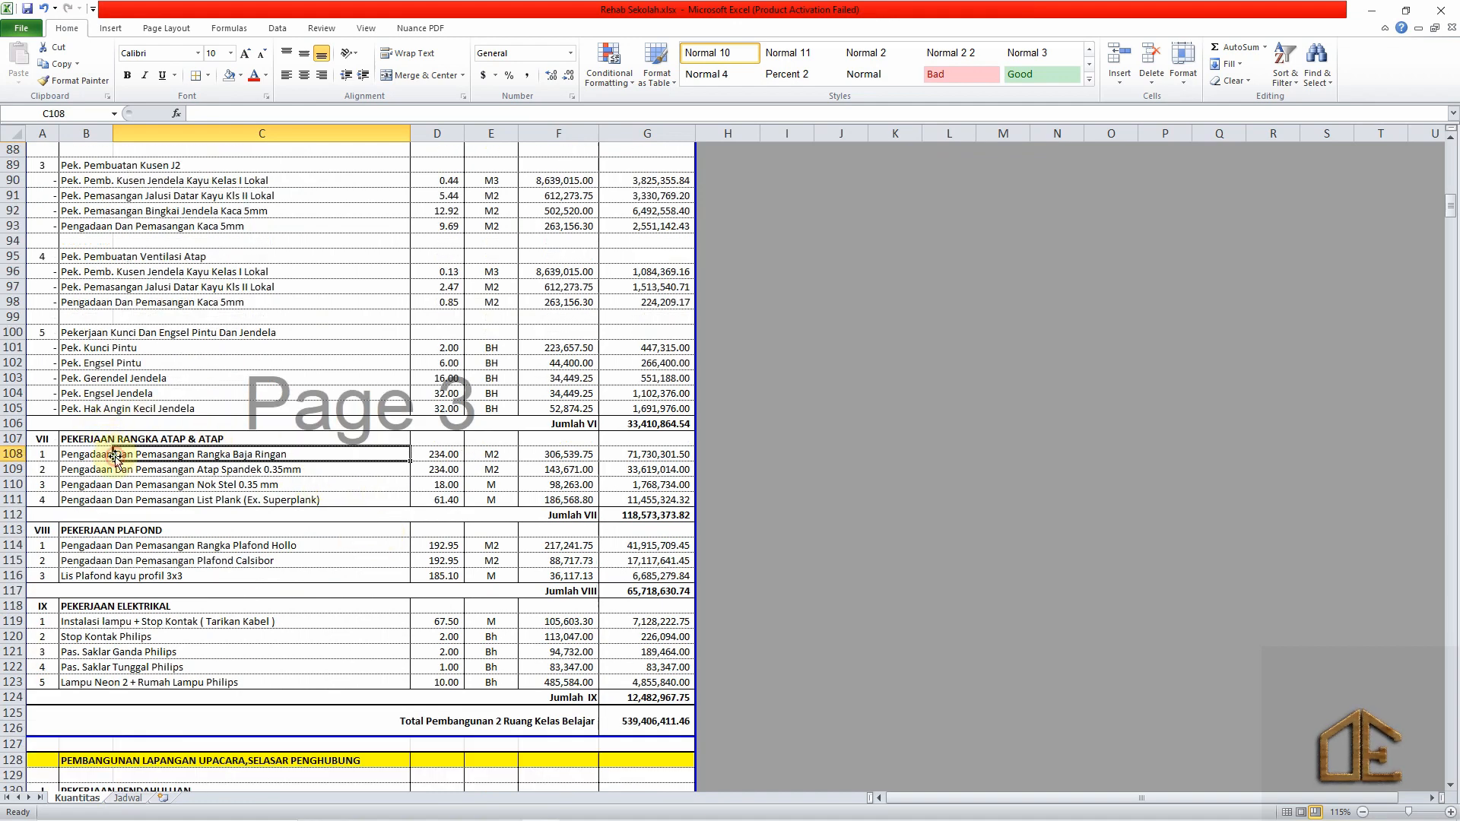
{"action": "left_click", "coordinate": [153, 469]}
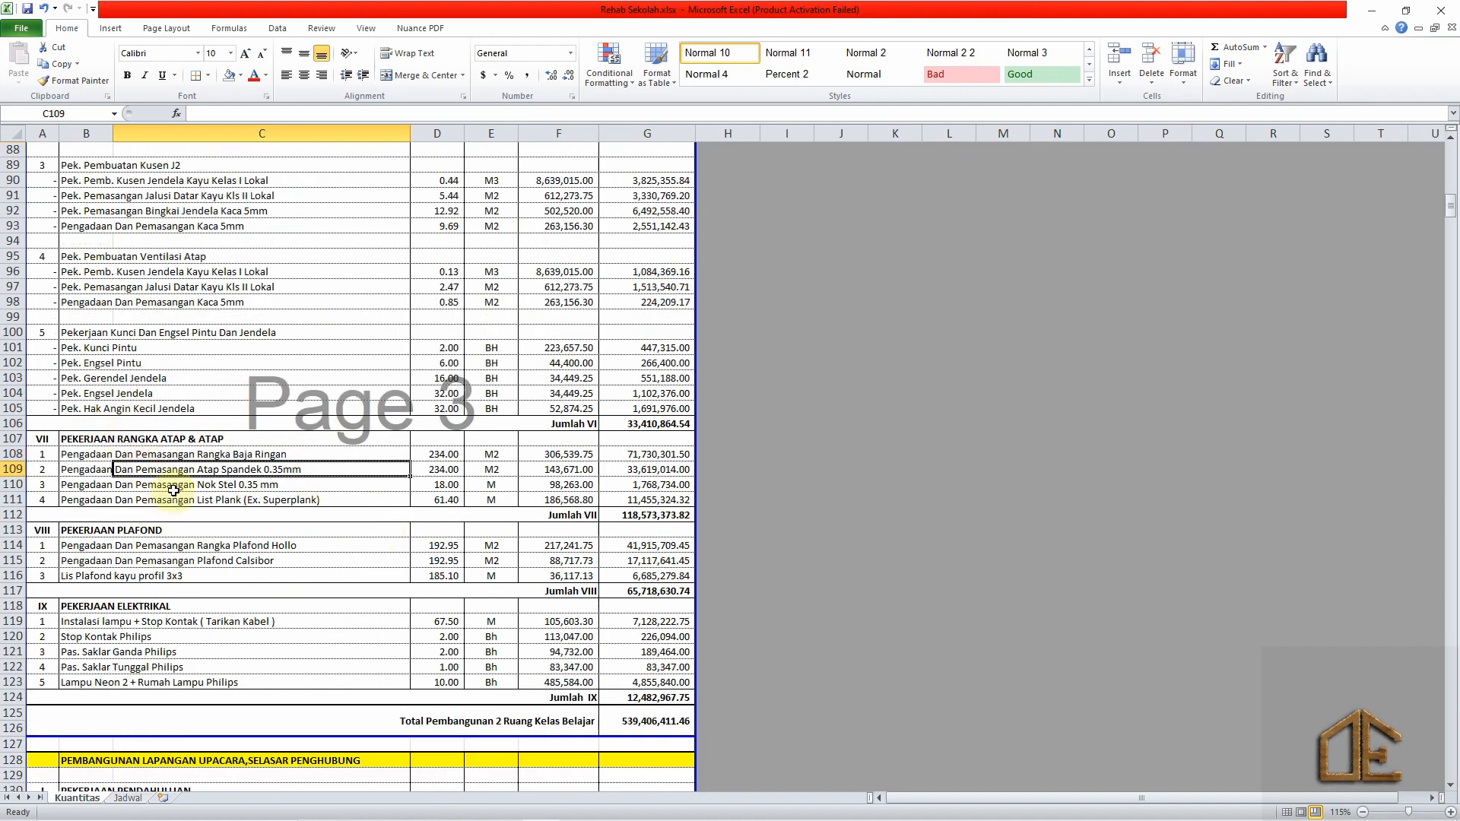
{"action": "left_click", "coordinate": [171, 486]}
{"action": "left_click", "coordinate": [173, 499]}
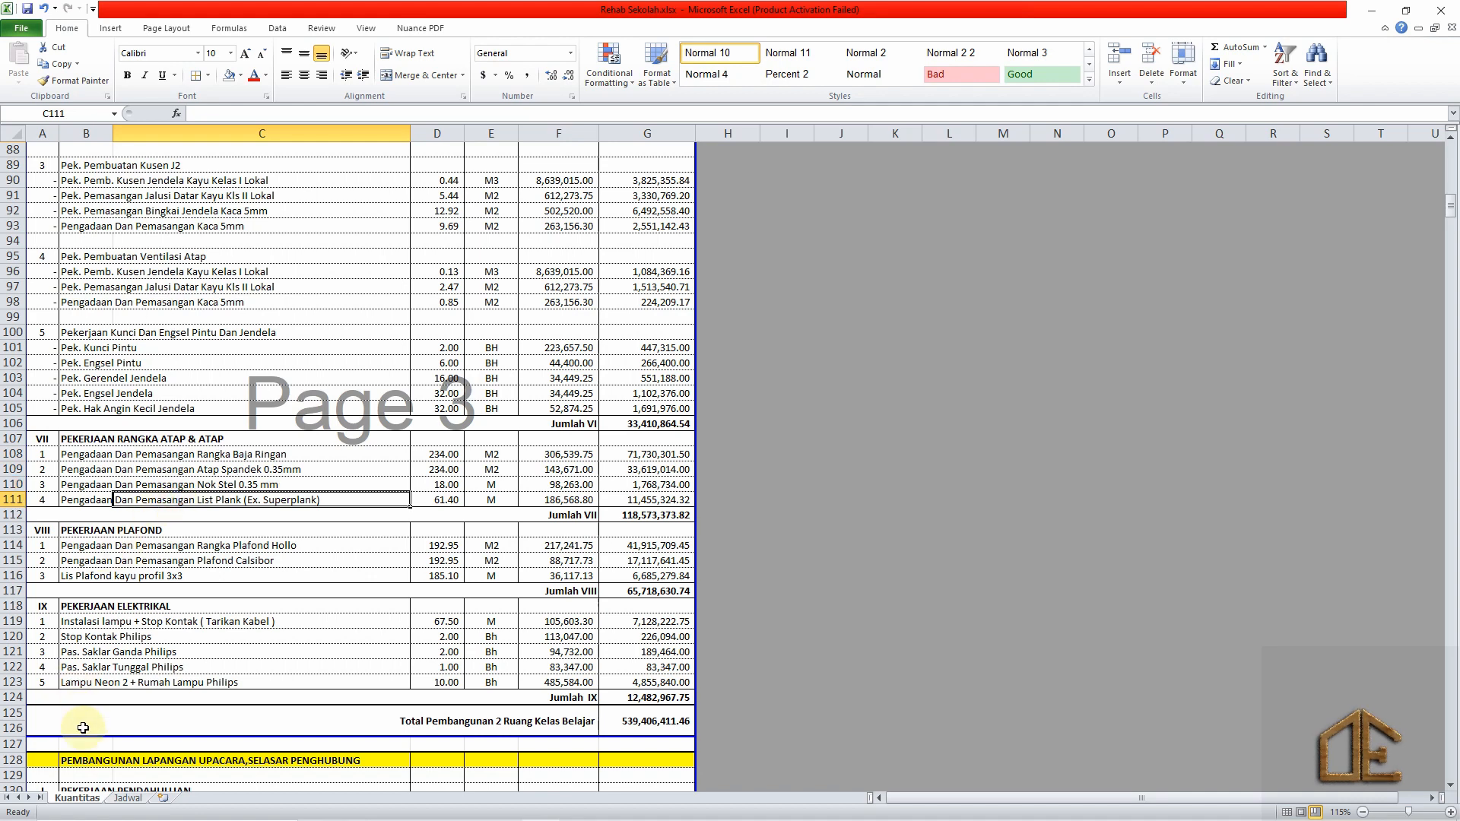
On the Jadwal sheet, enter =$E$13/3 in M13 to spread the section VII weight over three weeks.
{"action": "left_click", "coordinate": [129, 799]}
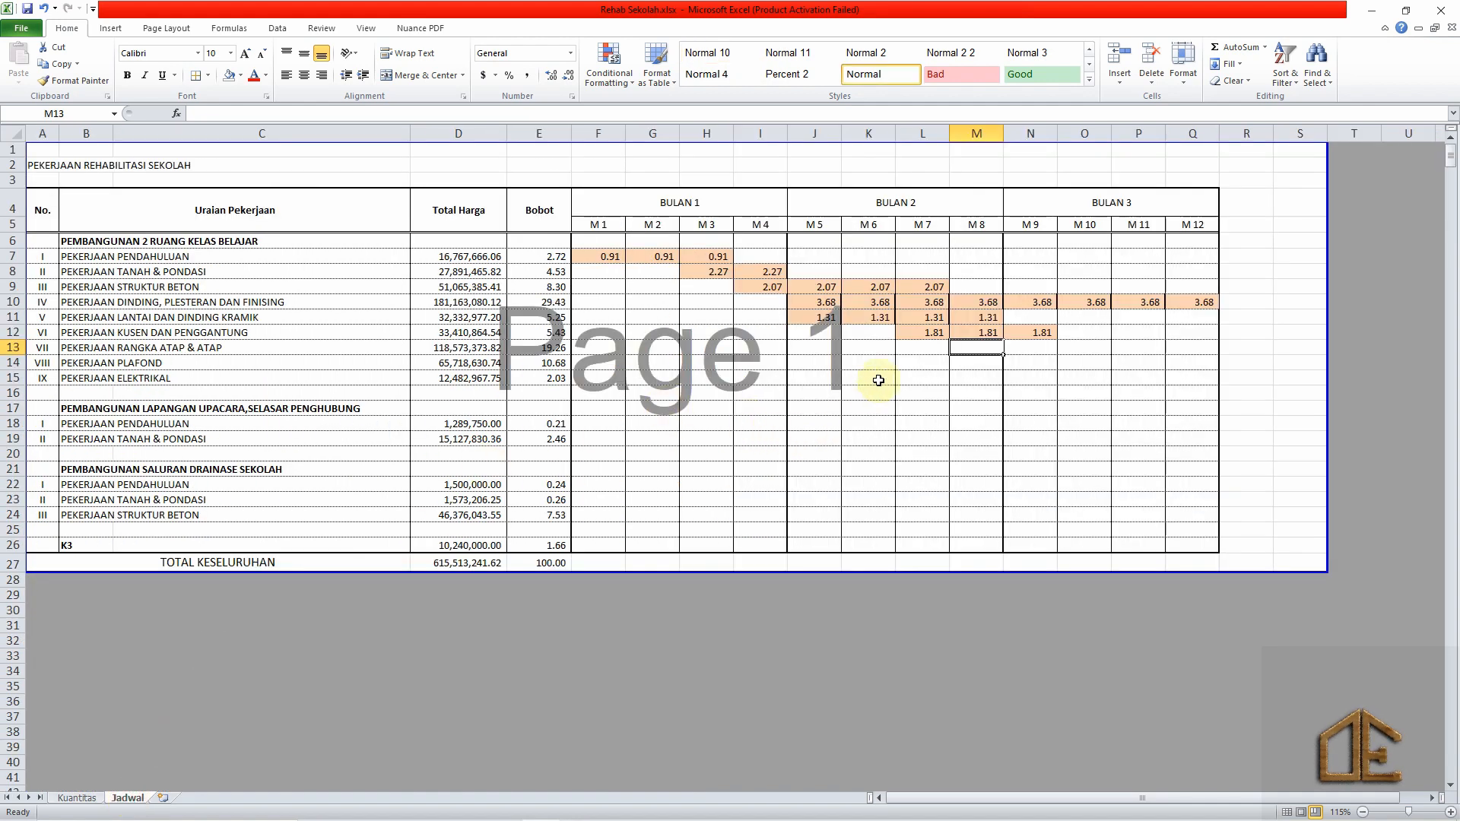
{"action": "left_click", "coordinate": [907, 333]}
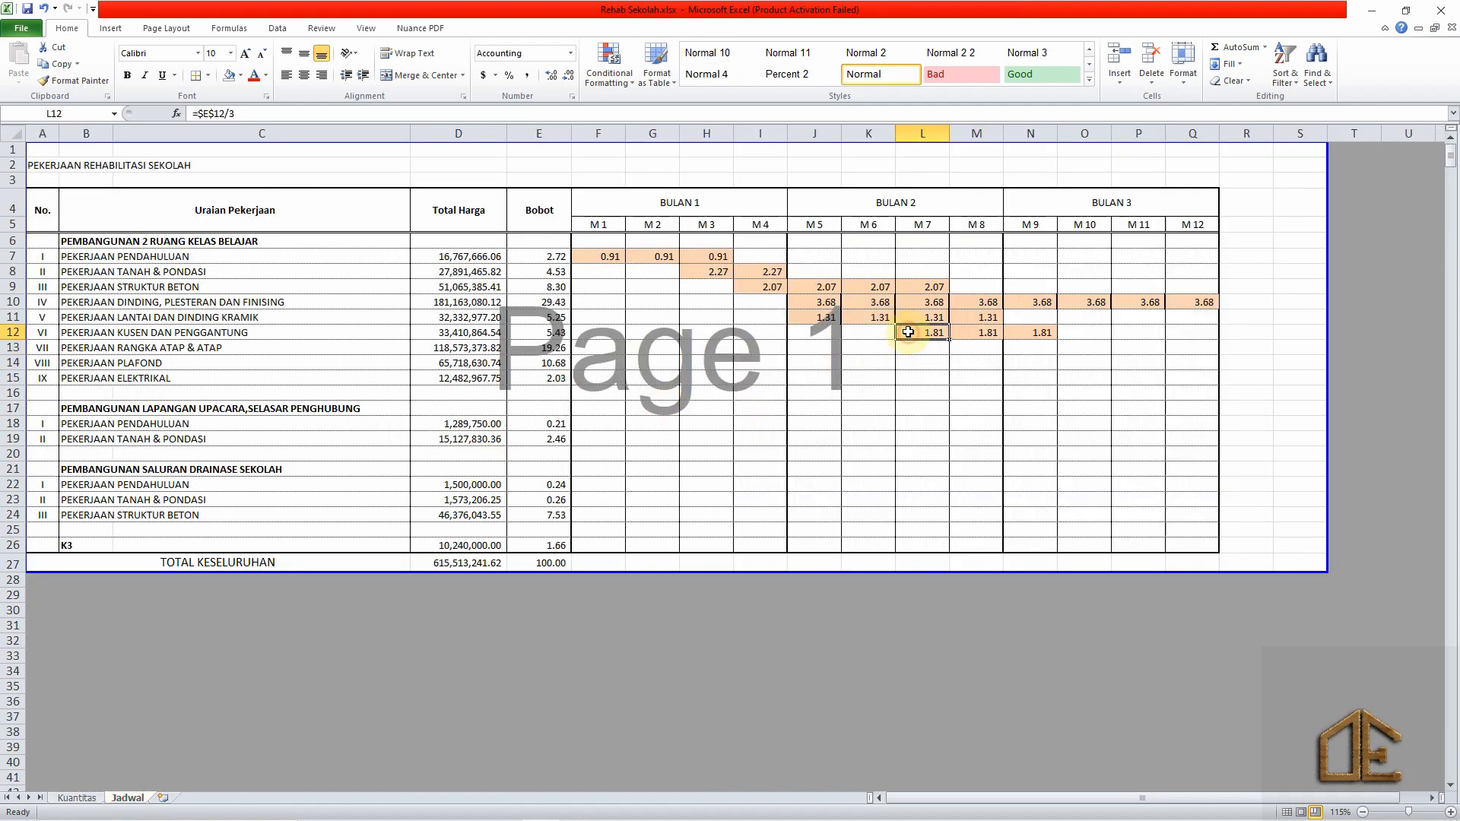
{"action": "left_click", "coordinate": [972, 347]}
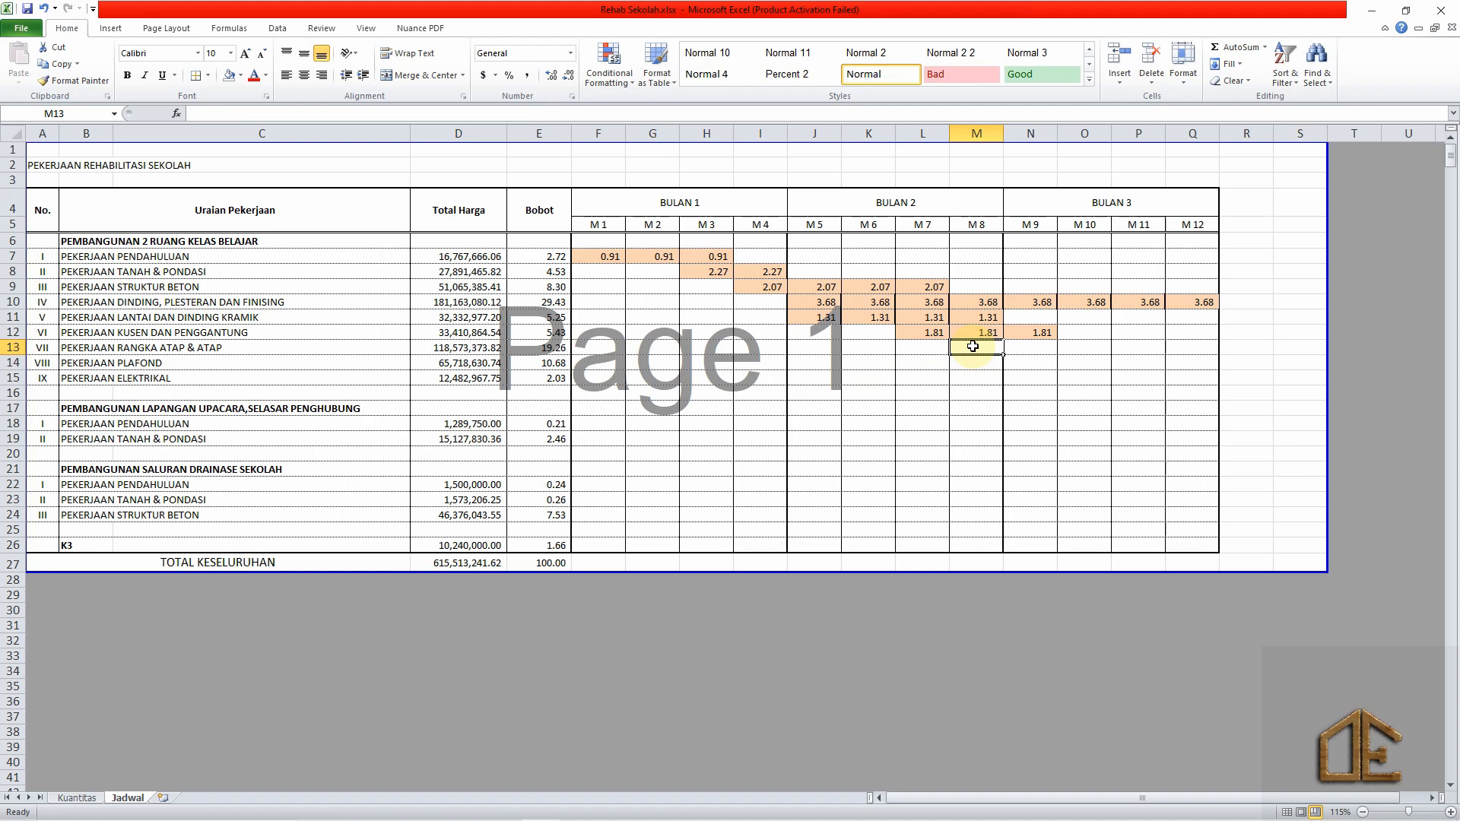
{"action": "left_click_drag", "start_coordinate": [981, 348], "coordinate": [1071, 346]}
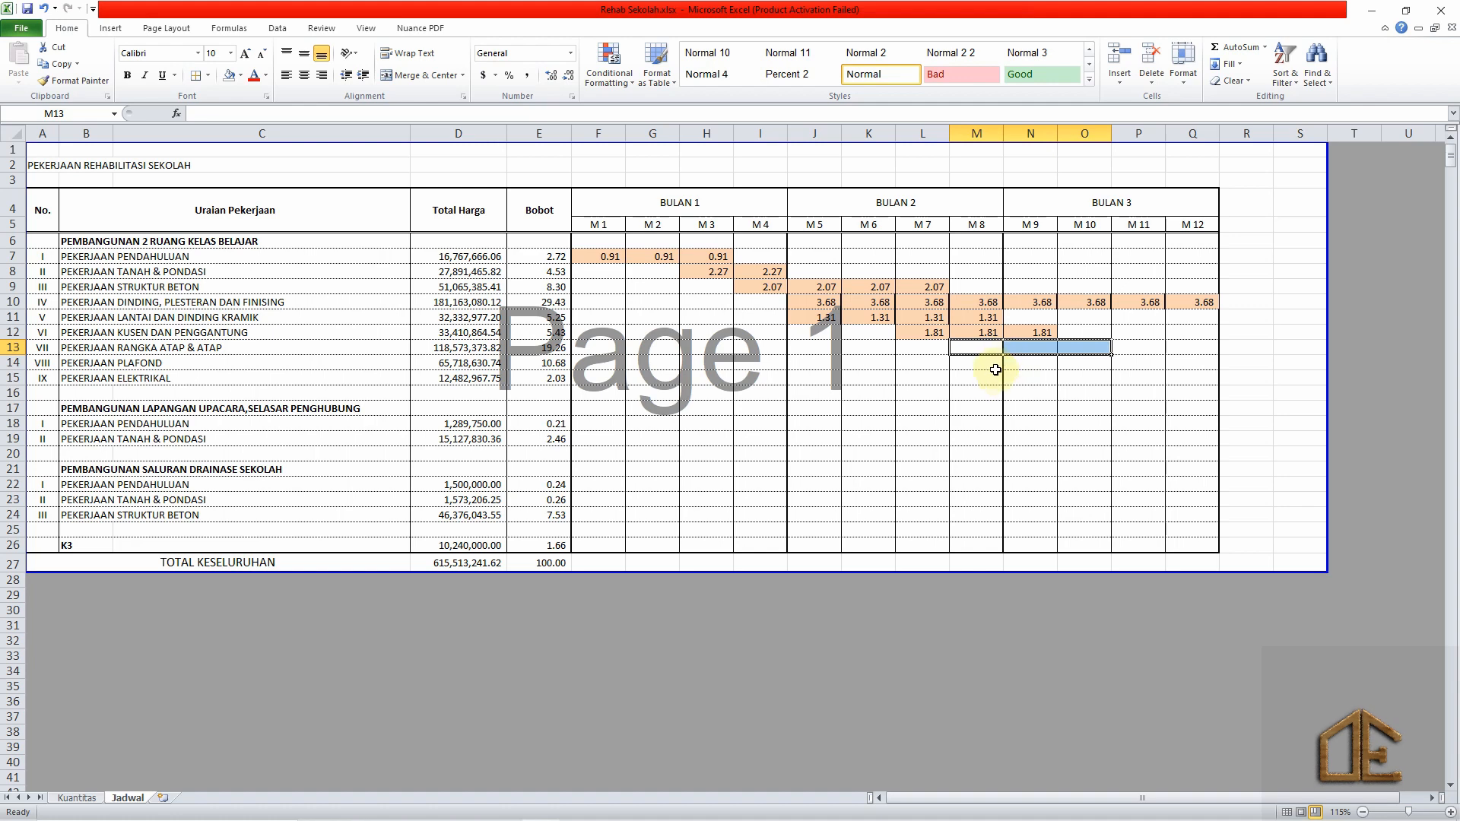
{"action": "left_click", "coordinate": [988, 347]}
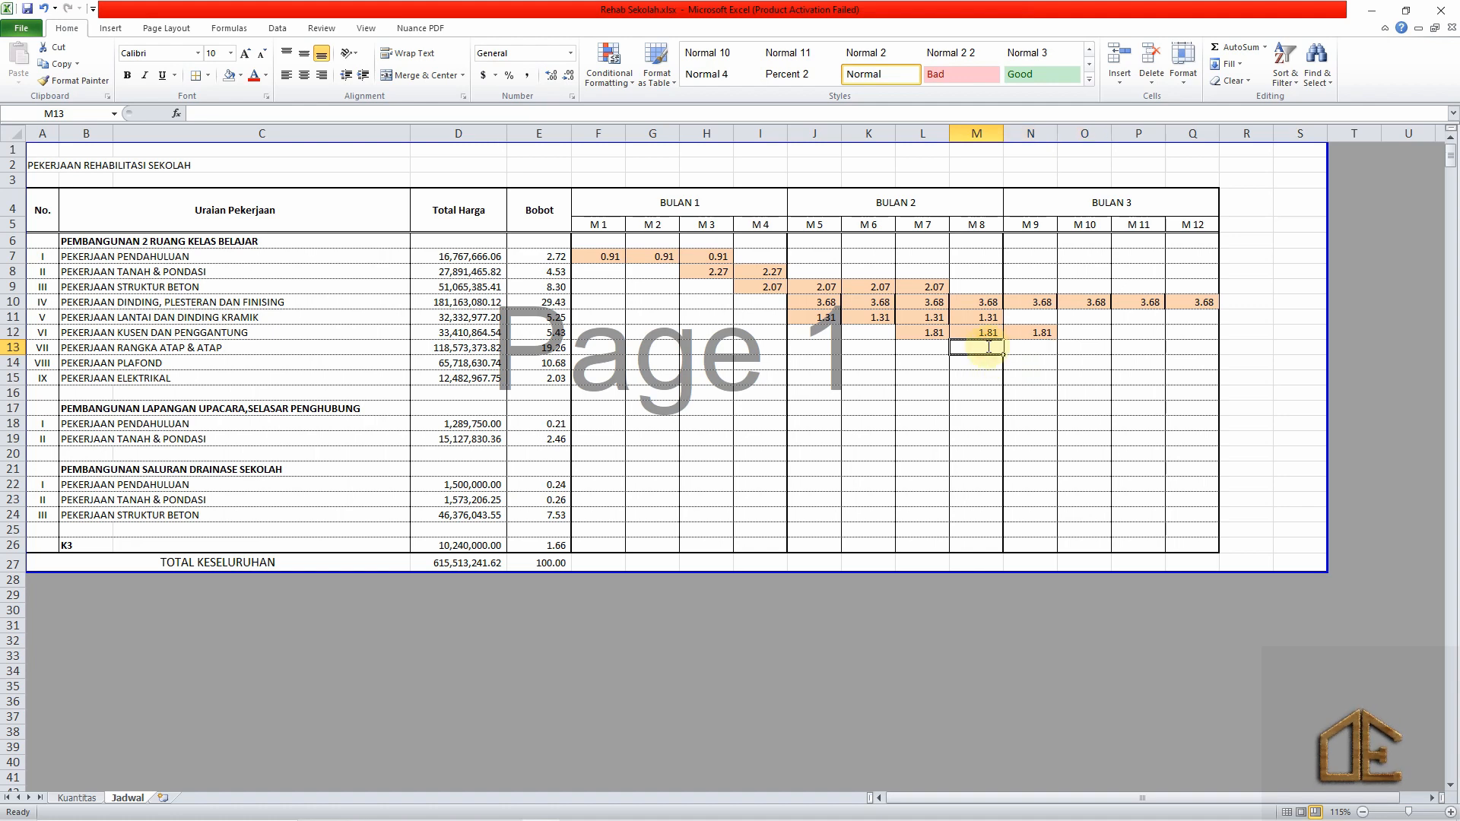
{"action": "type", "text": "="}
{"action": "key", "text": "Left"}
{"action": "key", "text": "Left"}
{"action": "key", "text": "Left"}
{"action": "key", "text": "Left"}
{"action": "key", "text": "Left"}
{"action": "key", "text": "Left"}
{"action": "key", "text": "Left"}
{"action": "key", "text": "Left"}
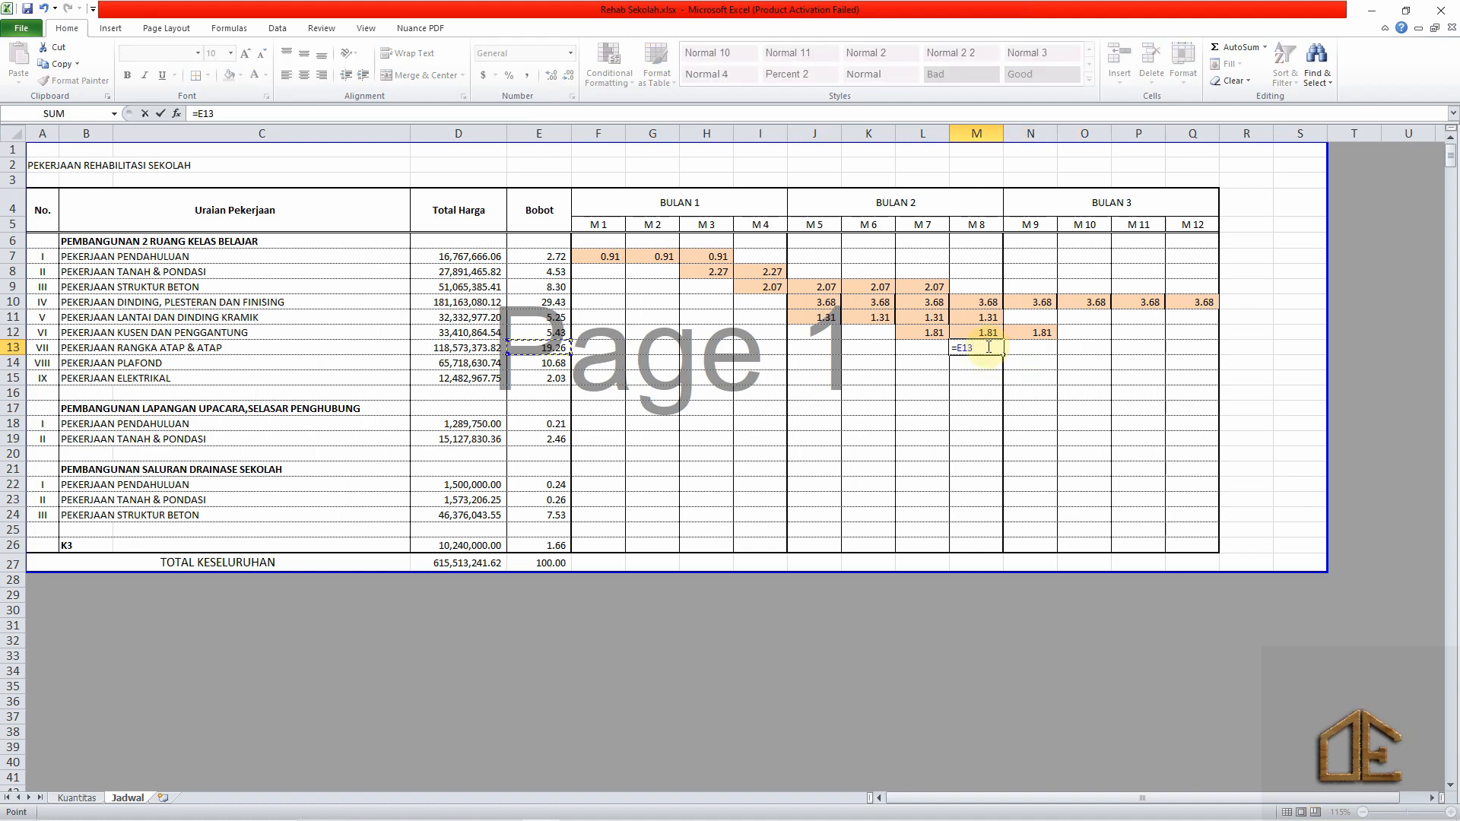
{"action": "key", "text": "F4"}
{"action": "type", "text": "/3"}
{"action": "key", "text": "Tab"}
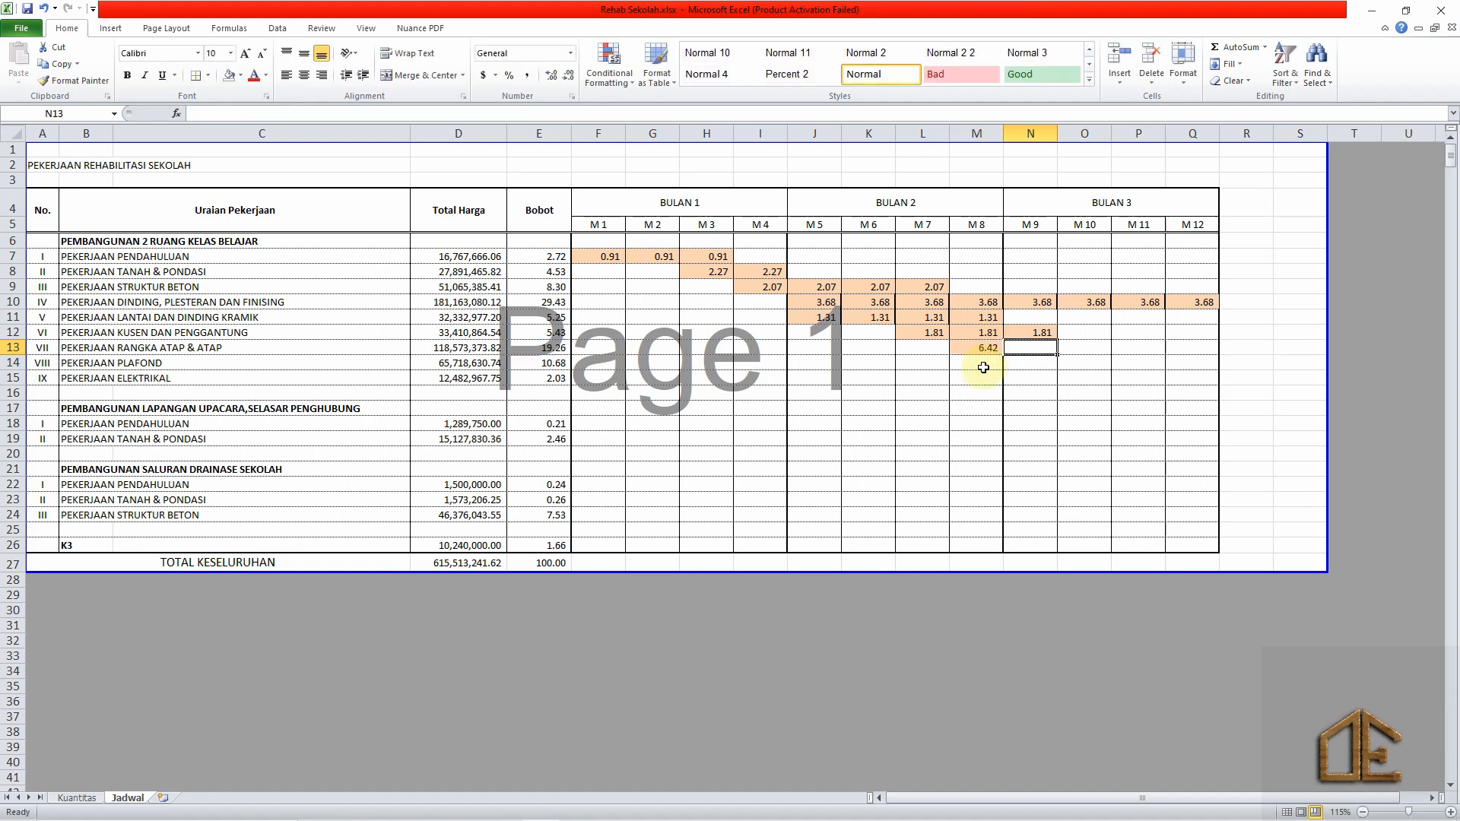
Copy the M13 weekly weight formula across N13:O13, covering weeks M 9 and M 10.
{"action": "key", "text": "Left"}
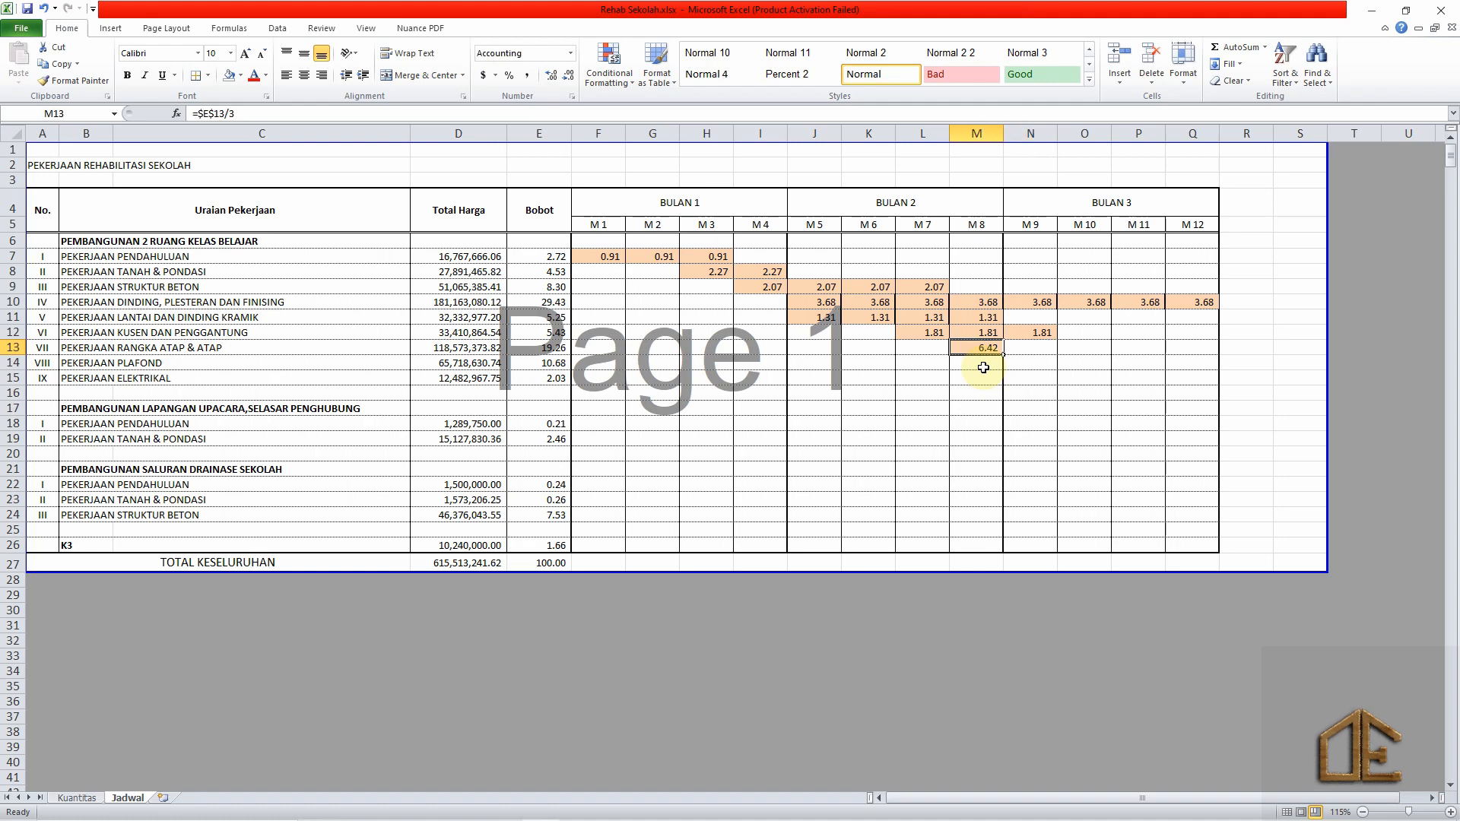
{"action": "key", "text": "ctrl+c"}
{"action": "key", "text": "Right"}
{"action": "key", "text": "shift+Right"}
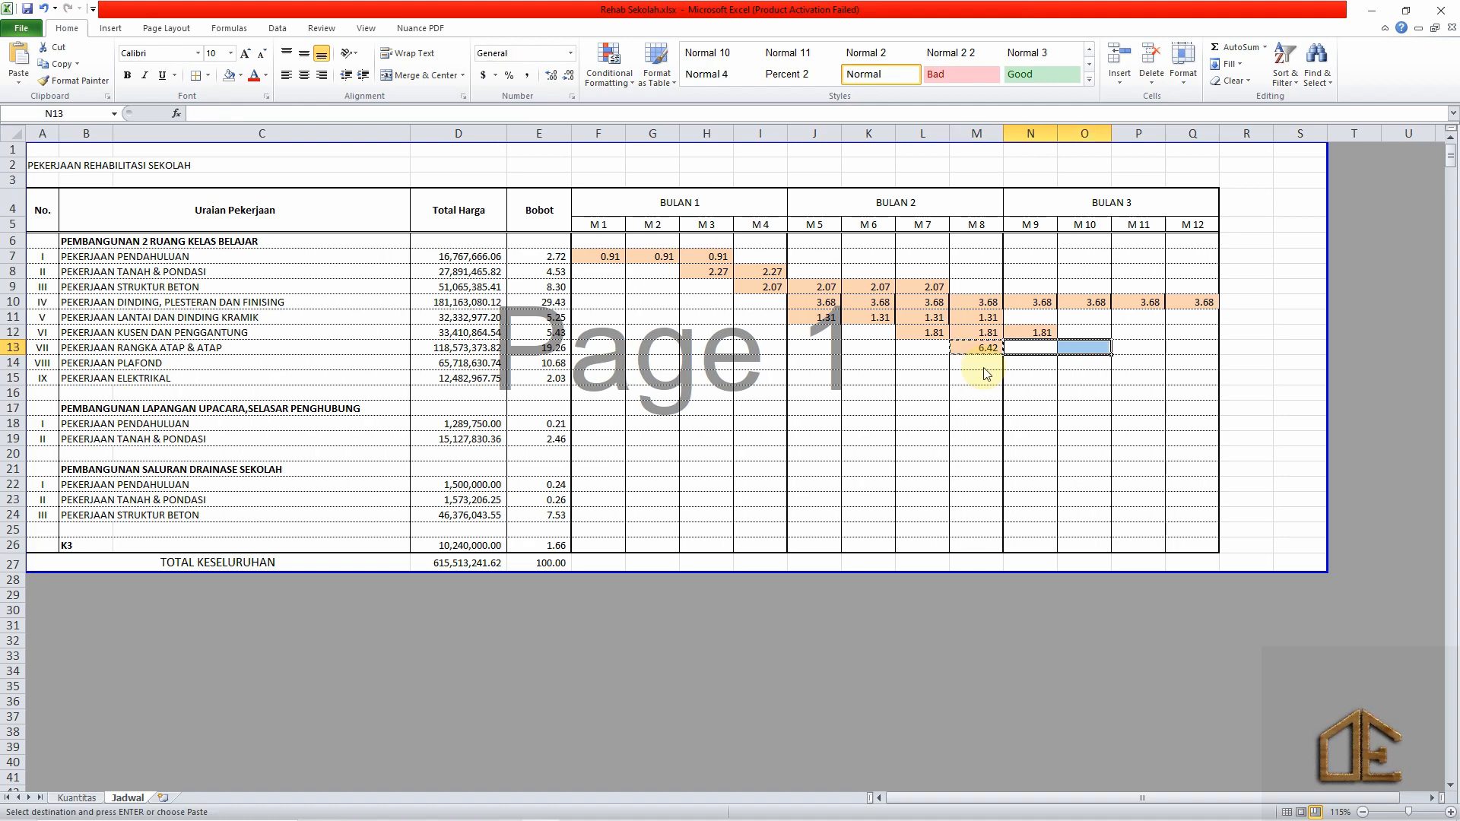
{"action": "key", "text": "Return"}
Enter =$E$14/3 in N14 to spread the section VIII ceiling work weight over three weeks starting in M 9.
{"action": "key", "text": "Down"}
{"action": "key", "text": "Down"}
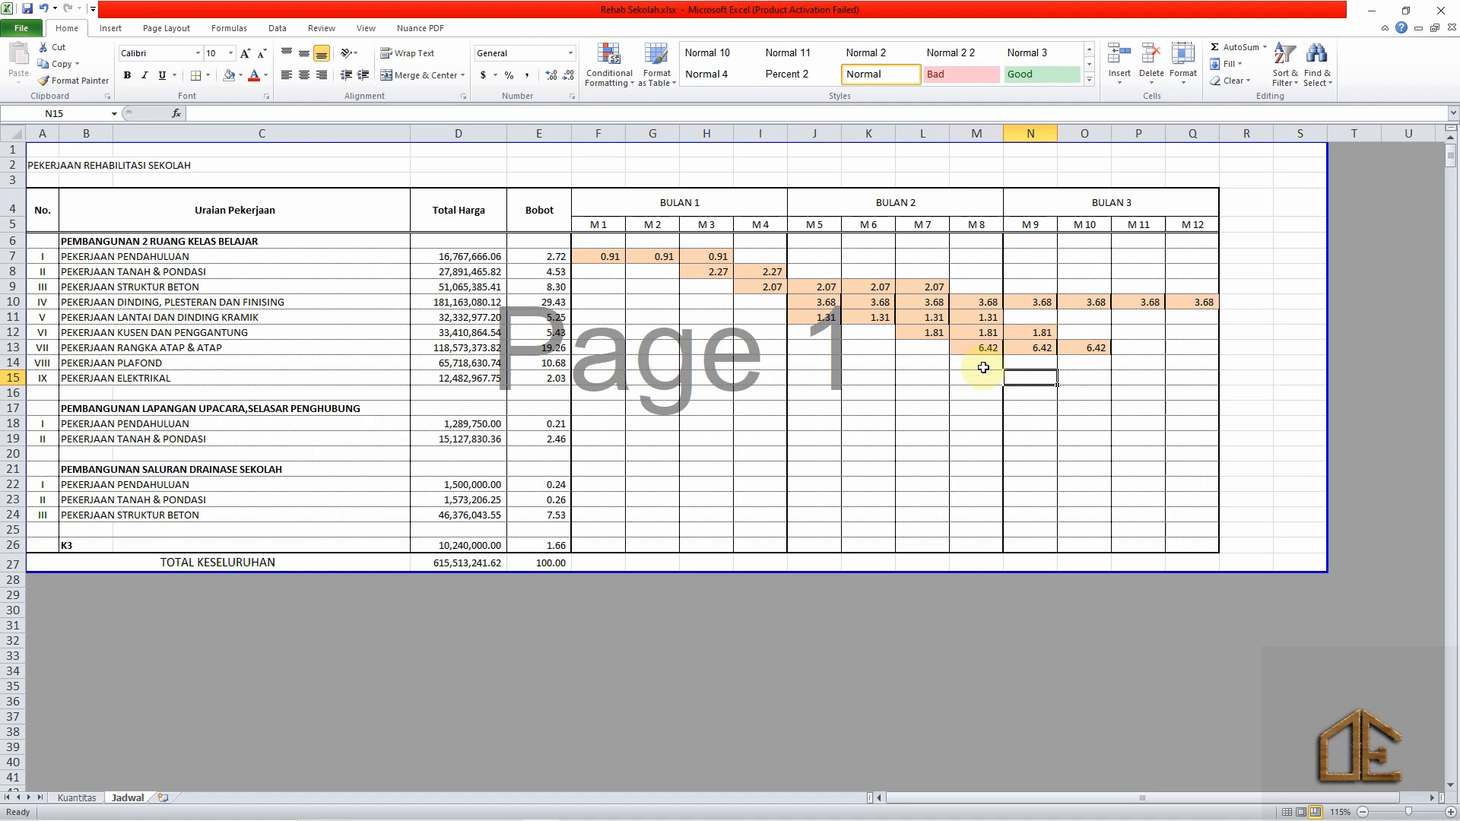
{"action": "key", "text": "Up"}
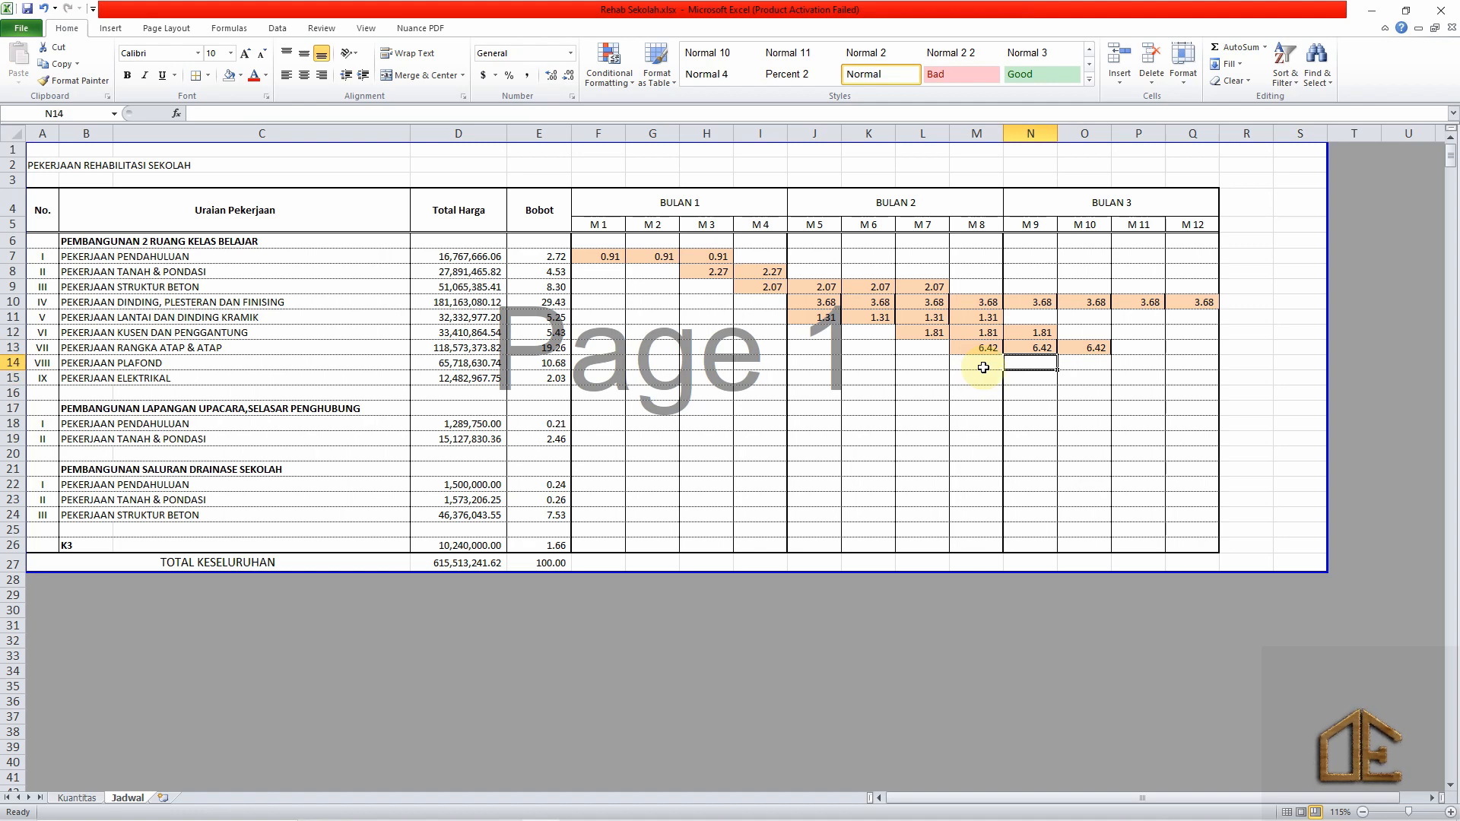
{"action": "key", "text": "Left"}
{"action": "key", "text": "Left"}
{"action": "key", "text": "Left"}
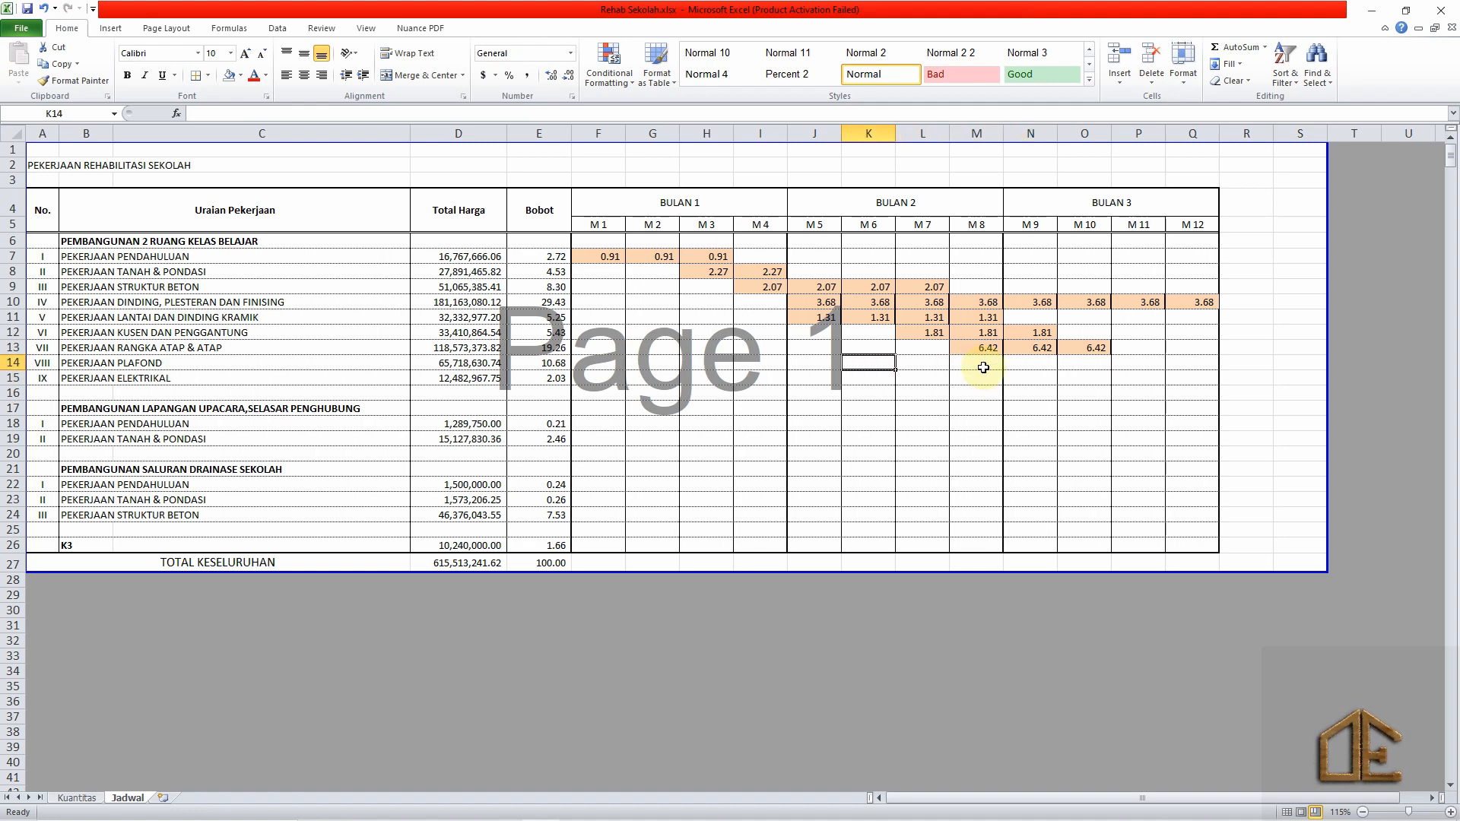
{"action": "key", "text": "Right"}
{"action": "key", "text": "Right"}
{"action": "key", "text": "Right"}
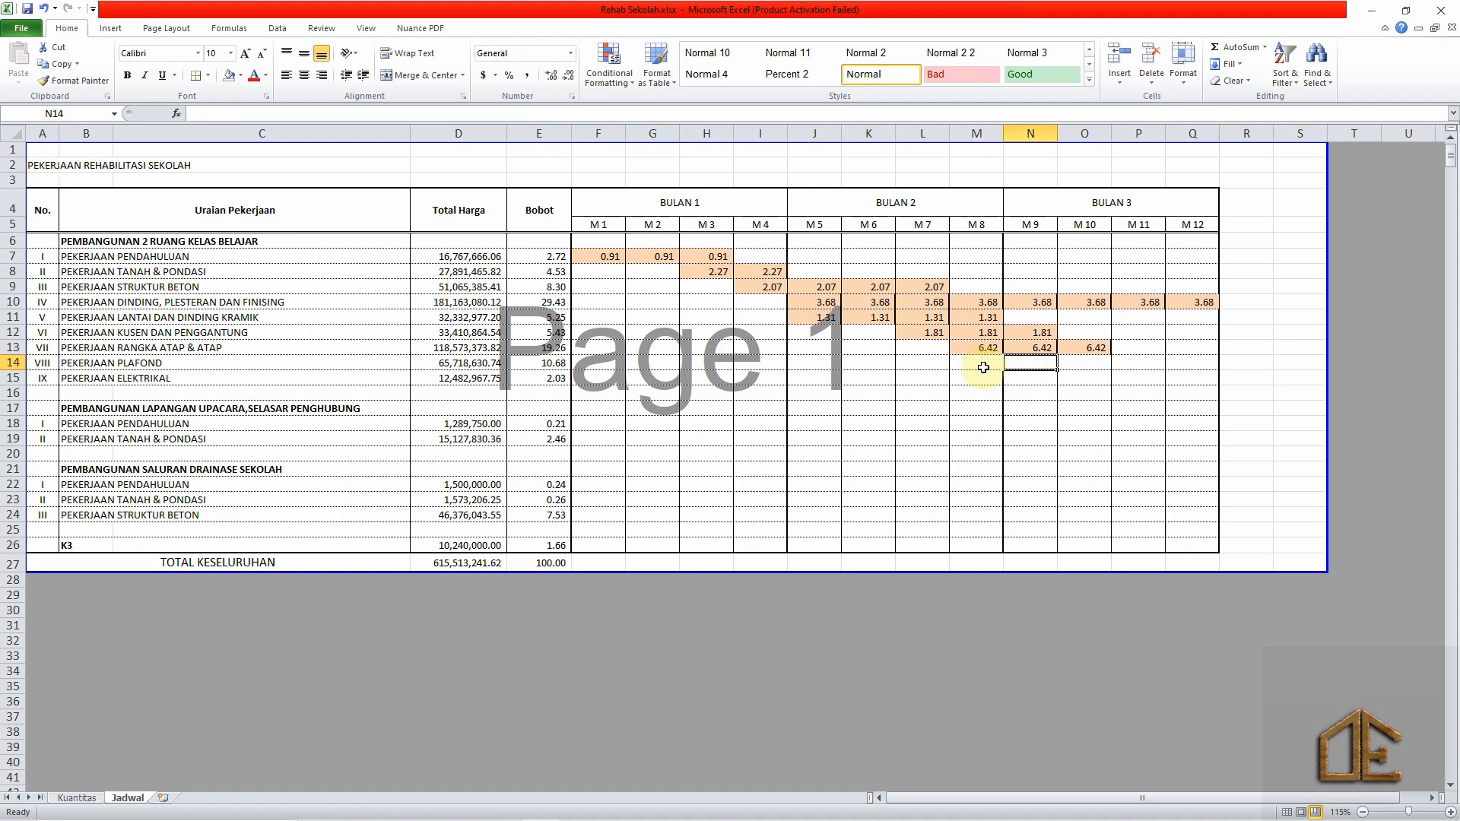
{"action": "type", "text": "="}
{"action": "key", "text": "Left"}
{"action": "key", "text": "Left"}
{"action": "key", "text": "Left"}
{"action": "key", "text": "Left"}
{"action": "key", "text": "Left"}
{"action": "key", "text": "Left"}
{"action": "key", "text": "Left"}
{"action": "key", "text": "Left"}
{"action": "key", "text": "Left"}
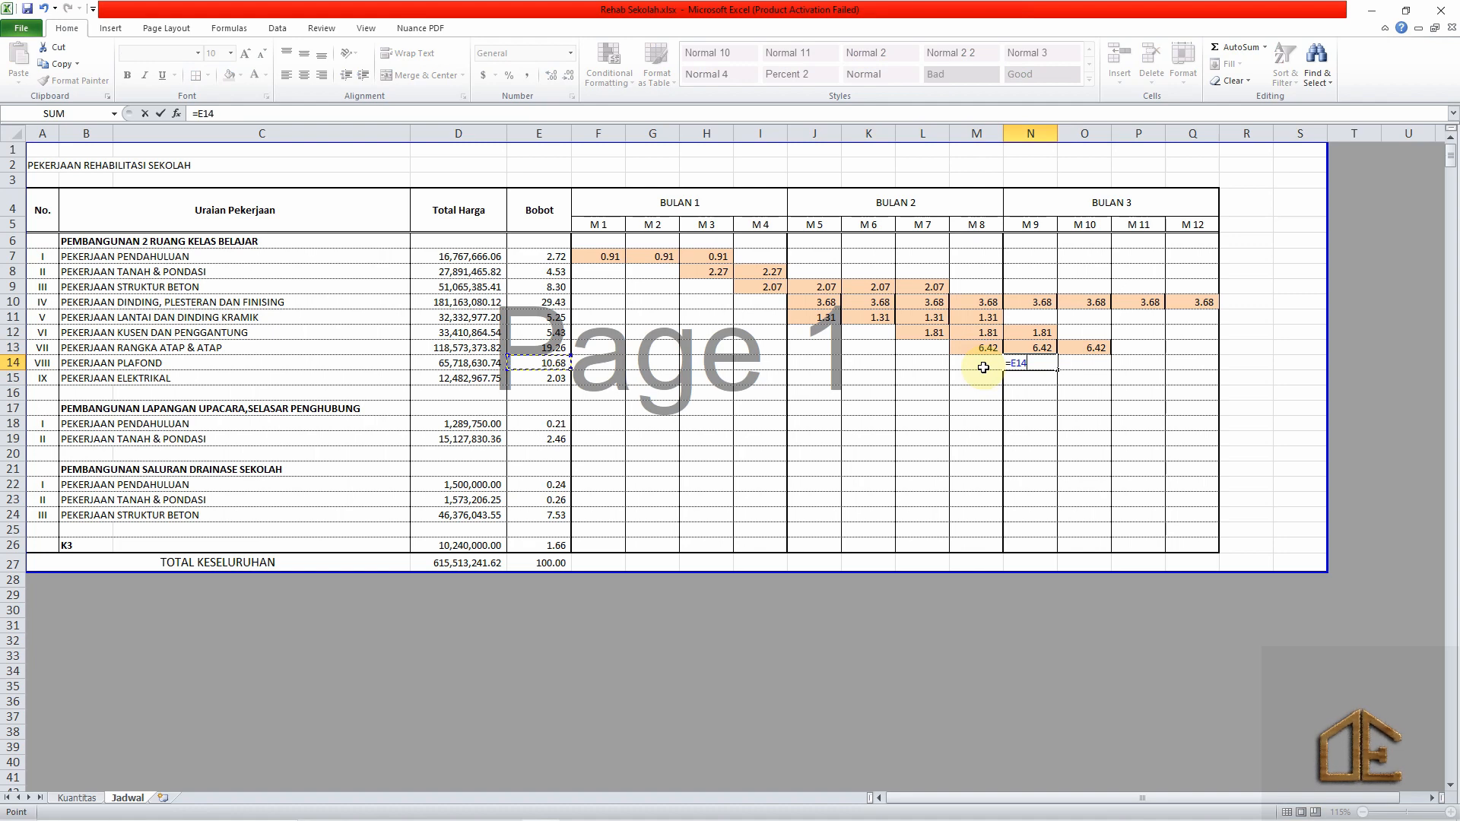
{"action": "key", "text": "F4"}
{"action": "type", "text": "/3"}
{"action": "key", "text": "Right"}
{"action": "key", "text": "Left"}
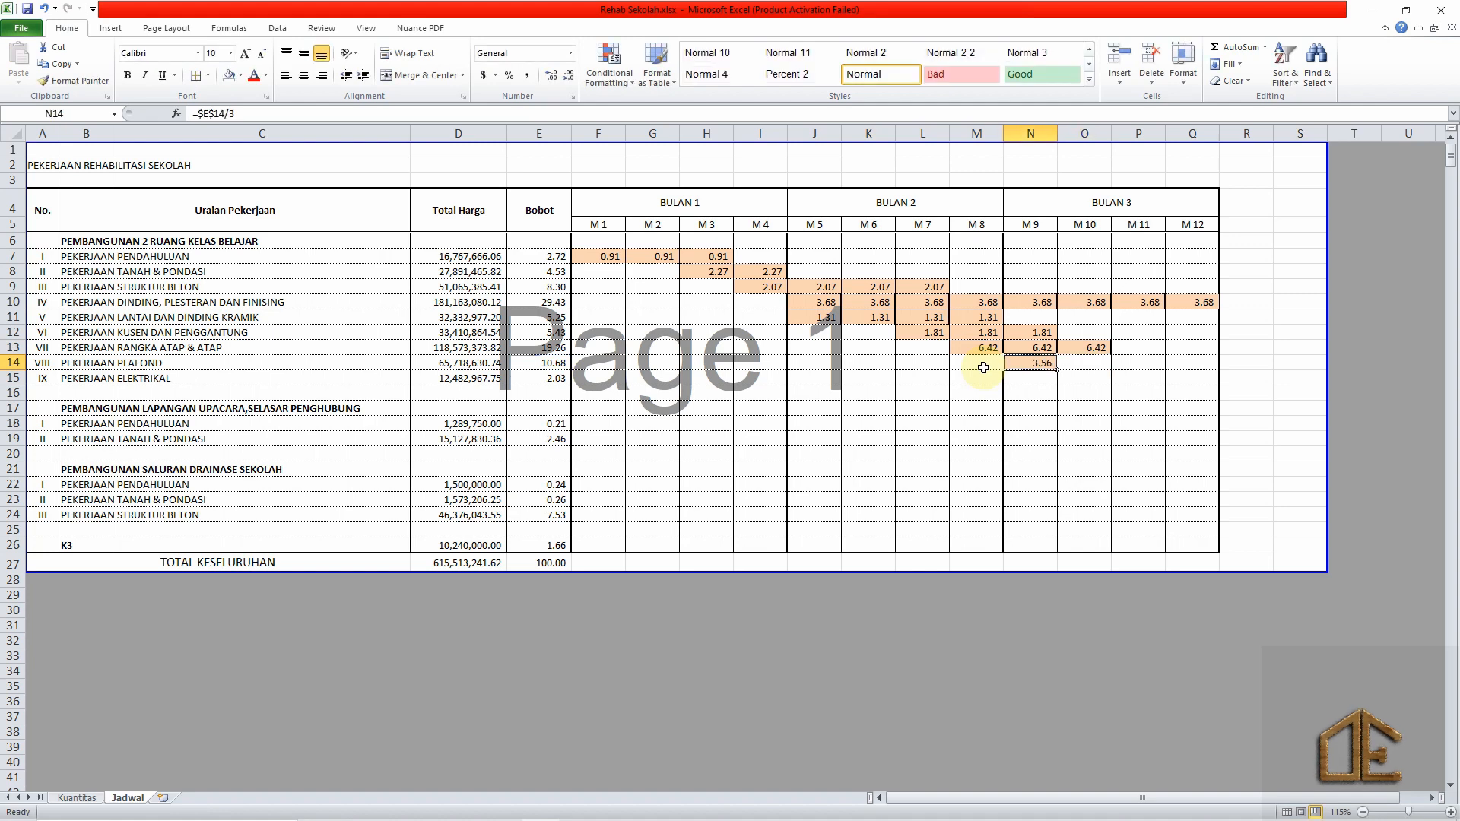
Copy the N14 weekly weight formula across O14:P14, covering weeks M 10 and M 11.
{"action": "key", "text": "ctrl+c"}
{"action": "key", "text": "Right"}
{"action": "key", "text": "shift+Right"}
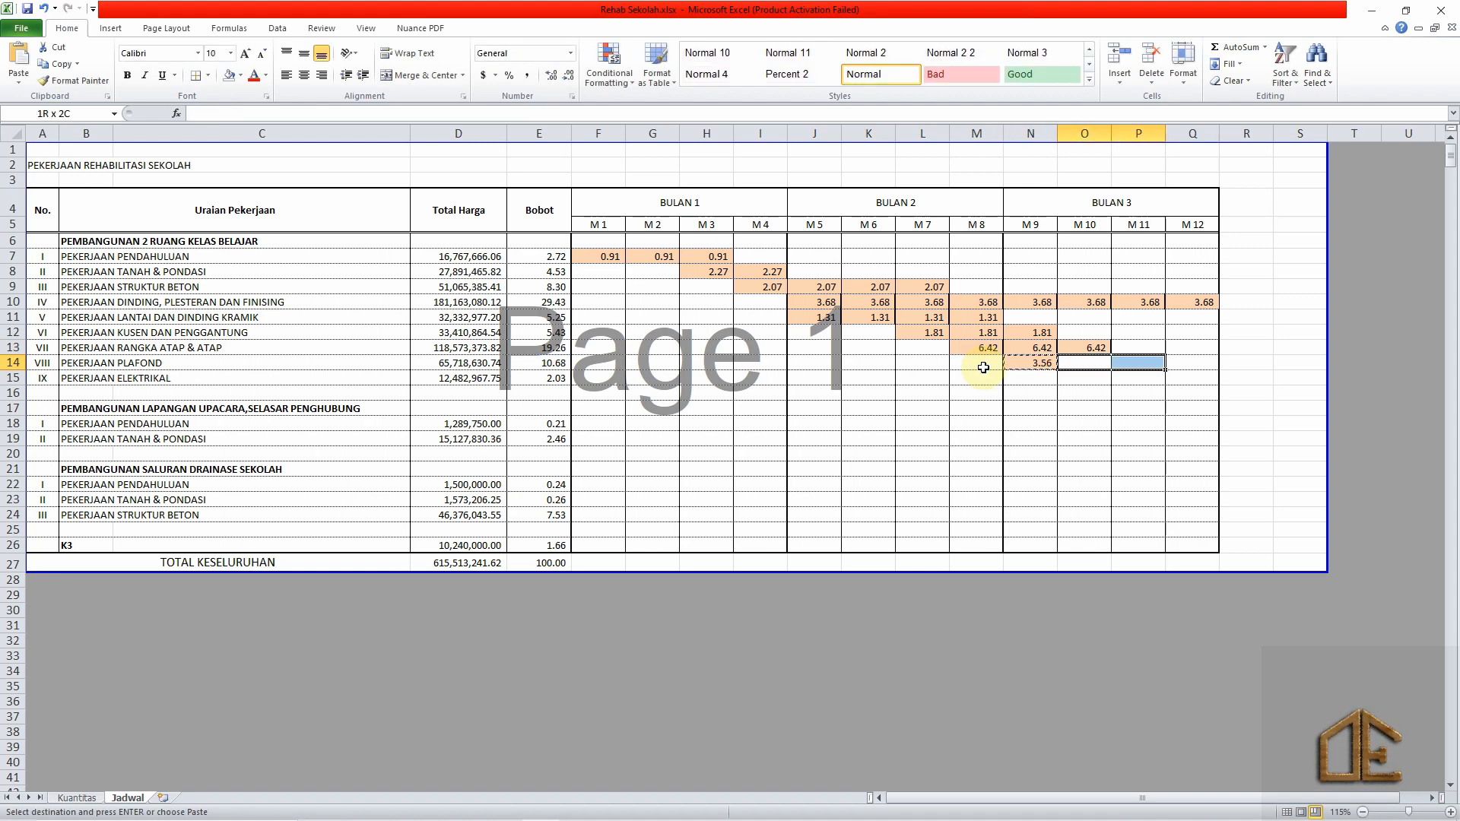
{"action": "key", "text": "Return"}
{"action": "key", "text": "Down"}
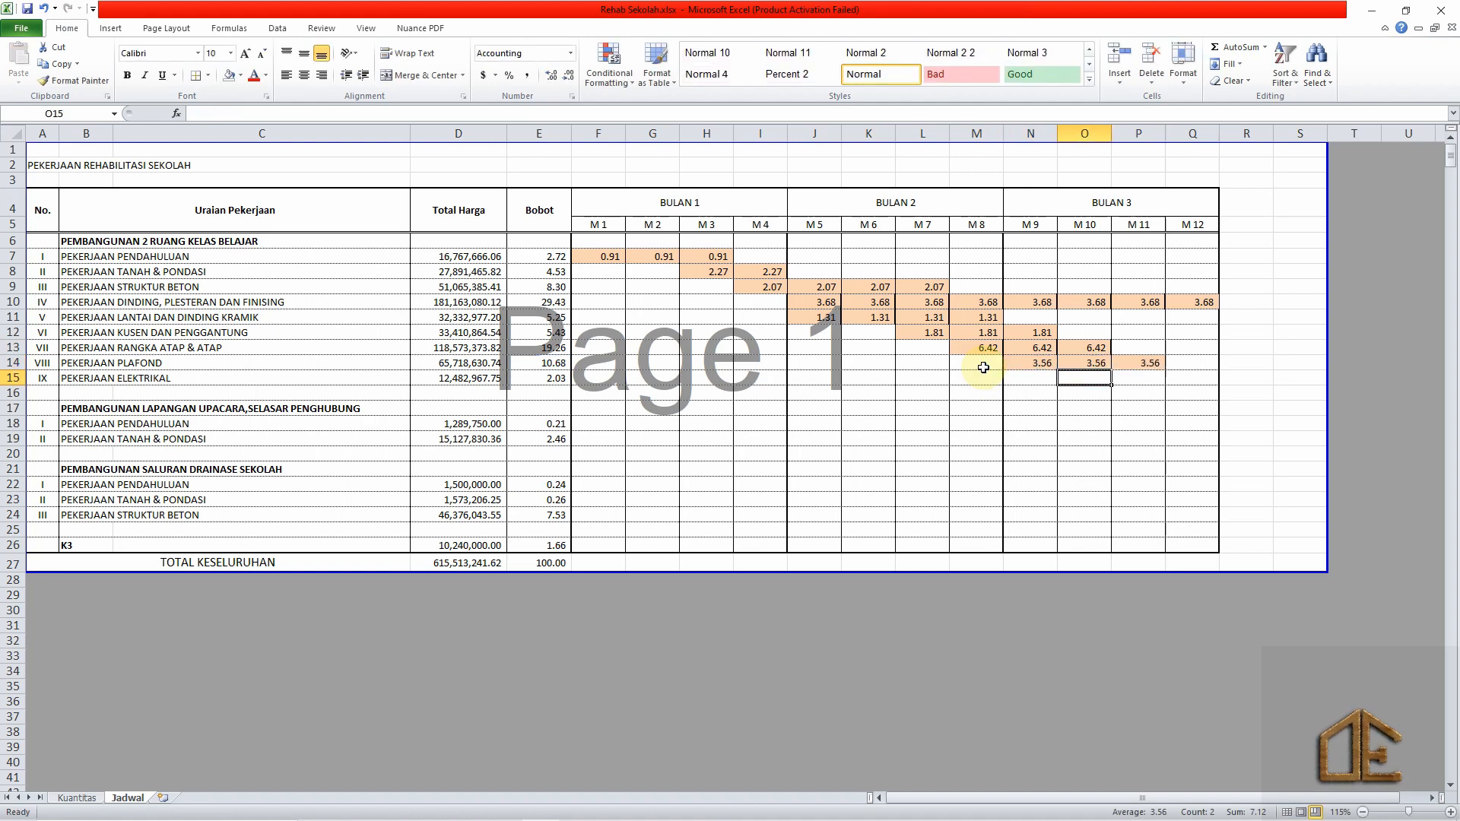
Enter =$E$15/3 in J15 to split the section IX electrical work weight into three weekly shares, starting in week M 5.
{"action": "key", "text": "Left"}
{"action": "key", "text": "Right"}
{"action": "key", "text": "Left"}
{"action": "key", "text": "Left"}
{"action": "key", "text": "Left"}
{"action": "key", "text": "Left"}
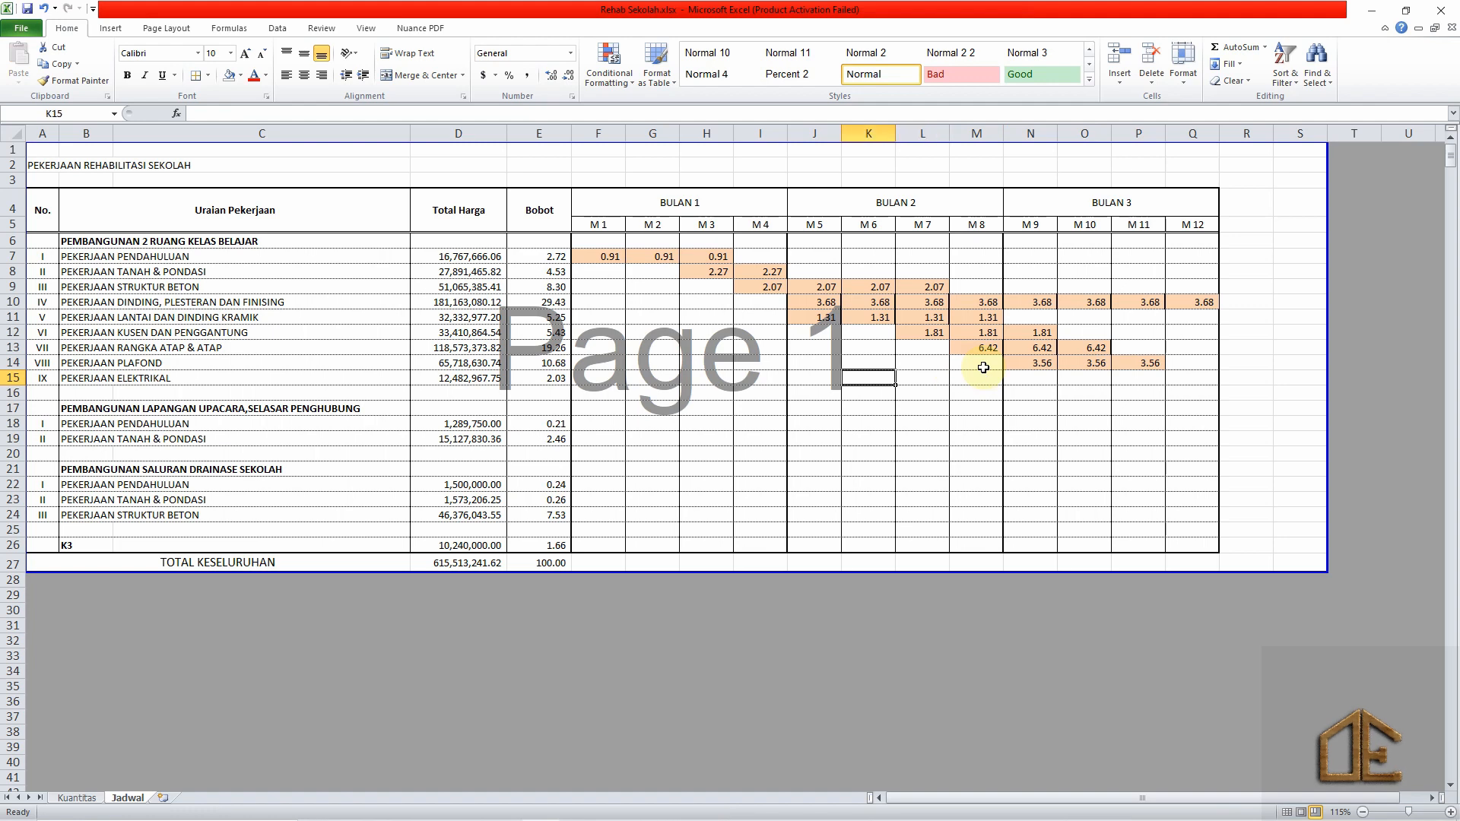
{"action": "key", "text": "Left"}
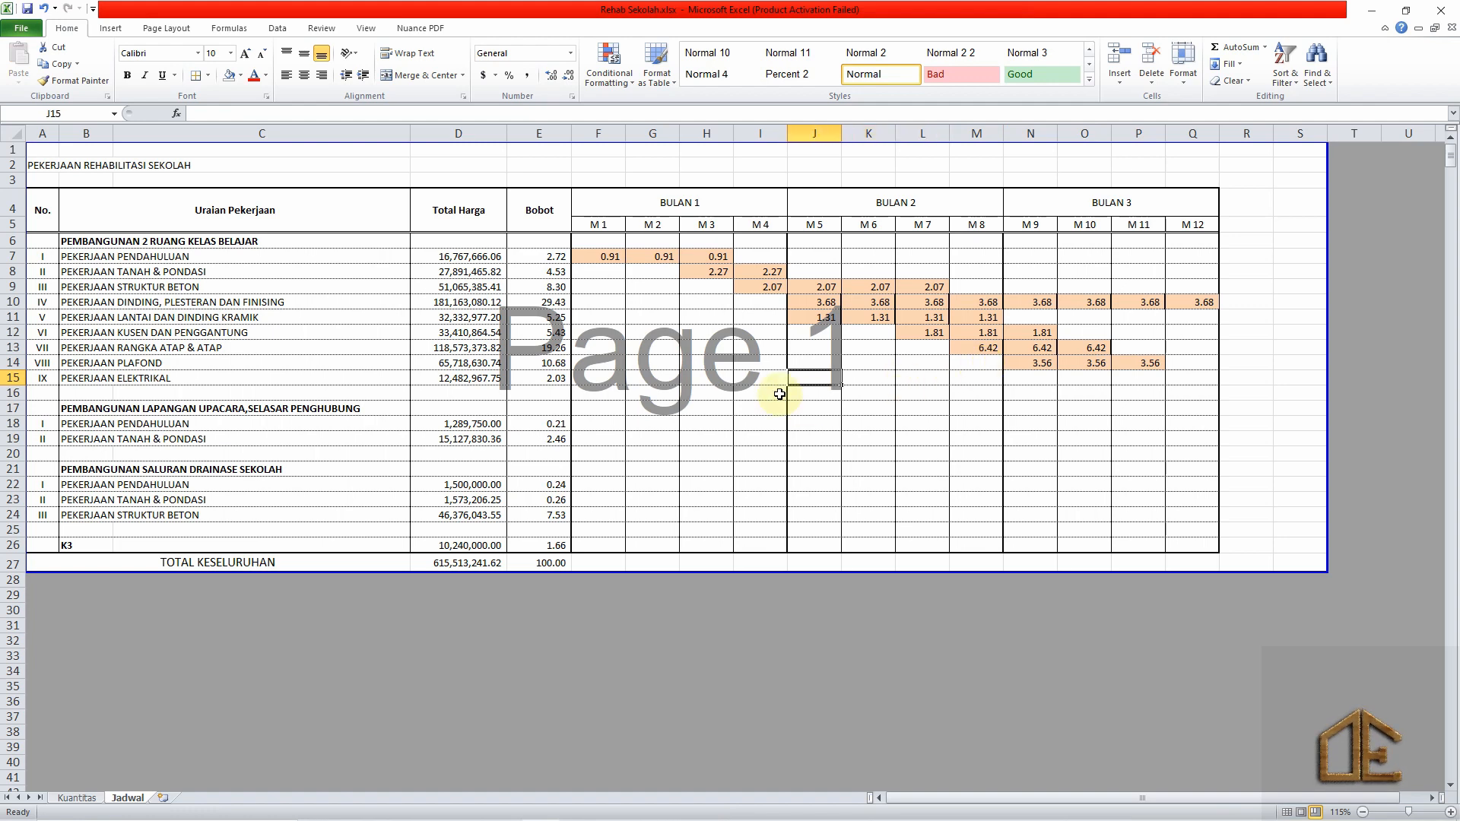
{"action": "left_click", "coordinate": [13, 286]}
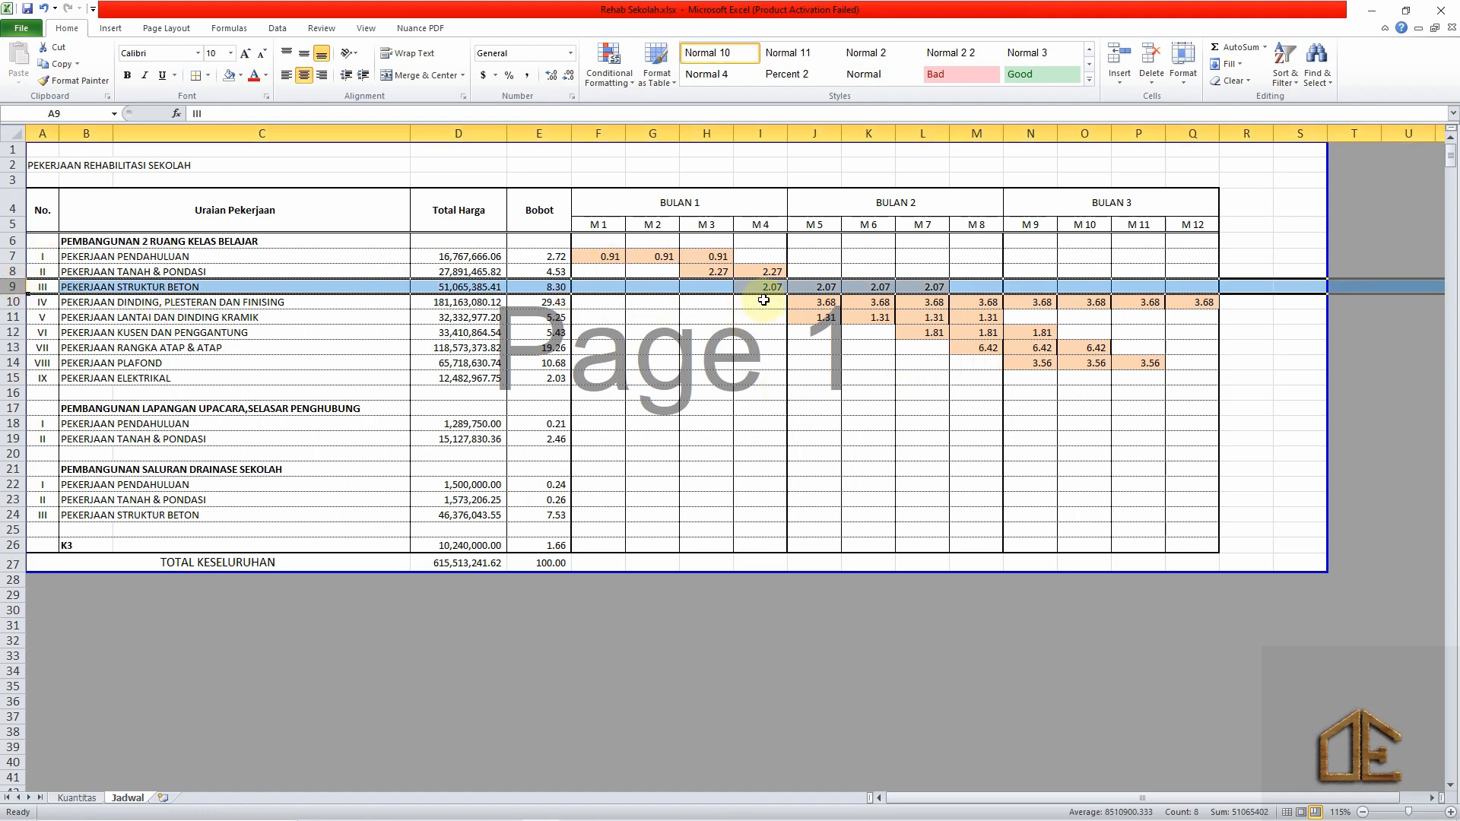
{"action": "left_click", "coordinate": [813, 143]}
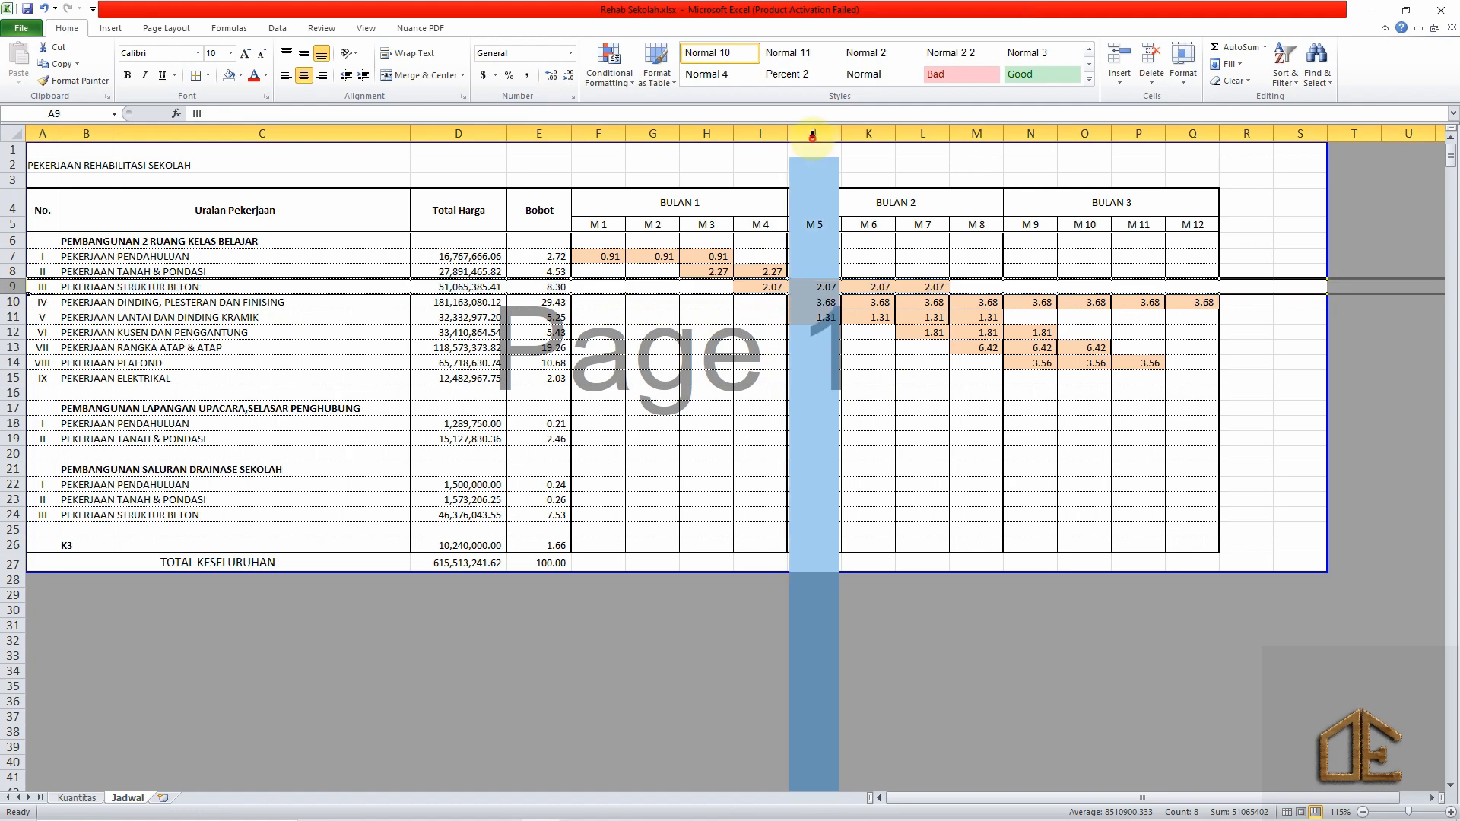
{"action": "left_click", "coordinate": [812, 377]}
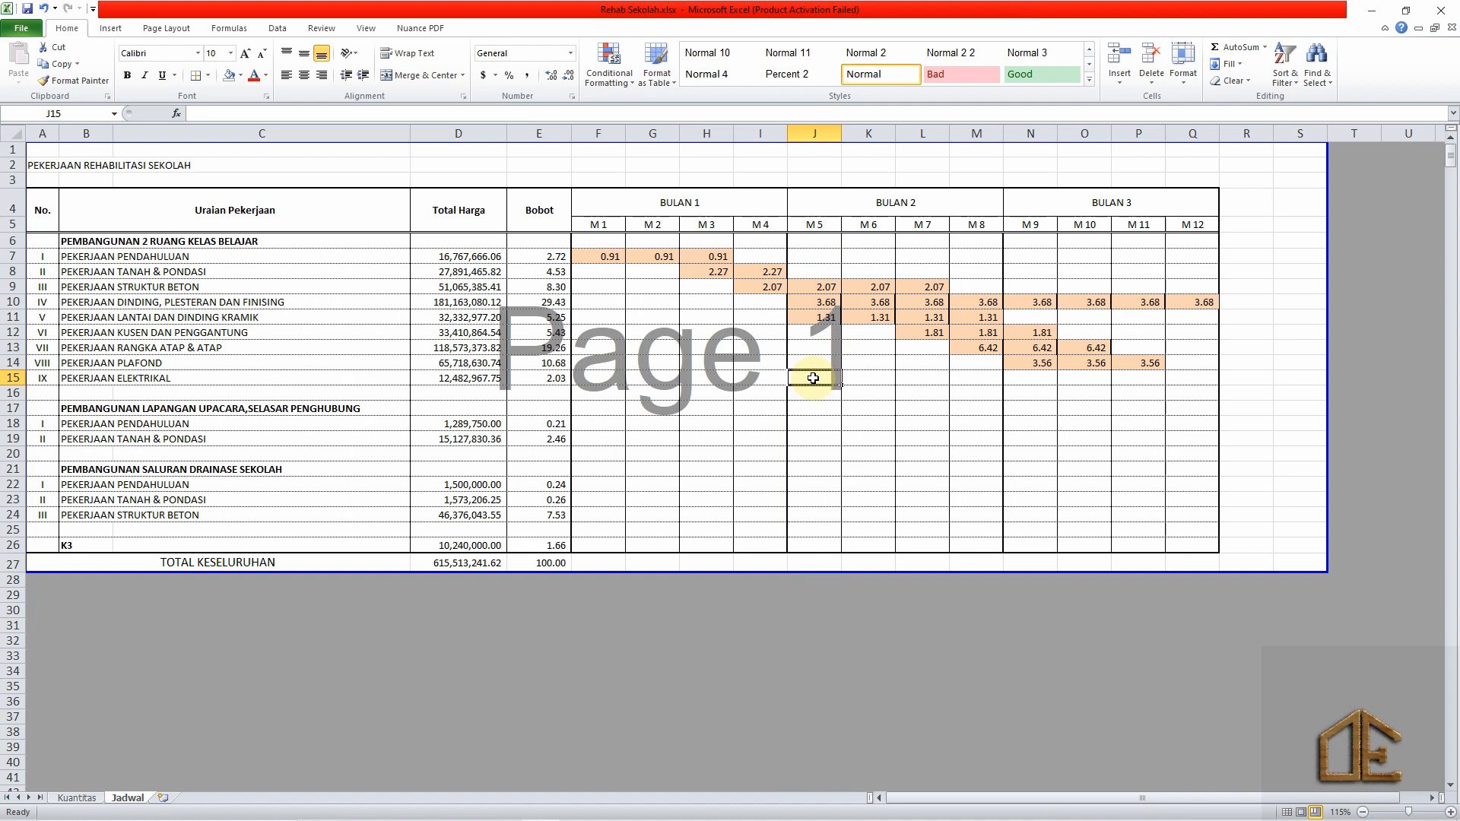
{"action": "type", "text": "="}
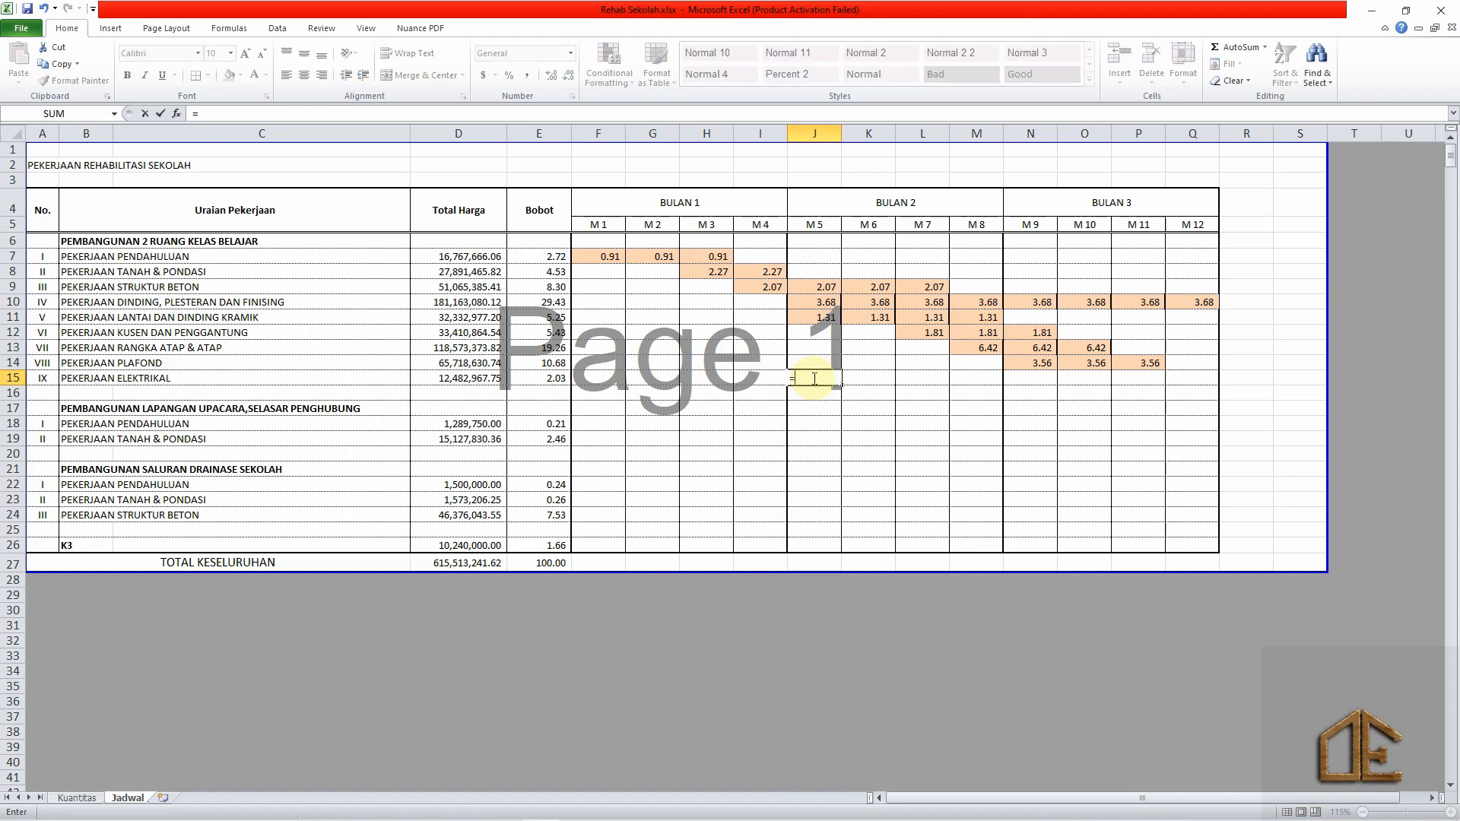
{"action": "key", "text": "Left"}
{"action": "key", "text": "Left"}
{"action": "key", "text": "Left"}
{"action": "key", "text": "Left"}
{"action": "key", "text": "Left"}
{"action": "key", "text": "F4"}
{"action": "type", "text": "3"}
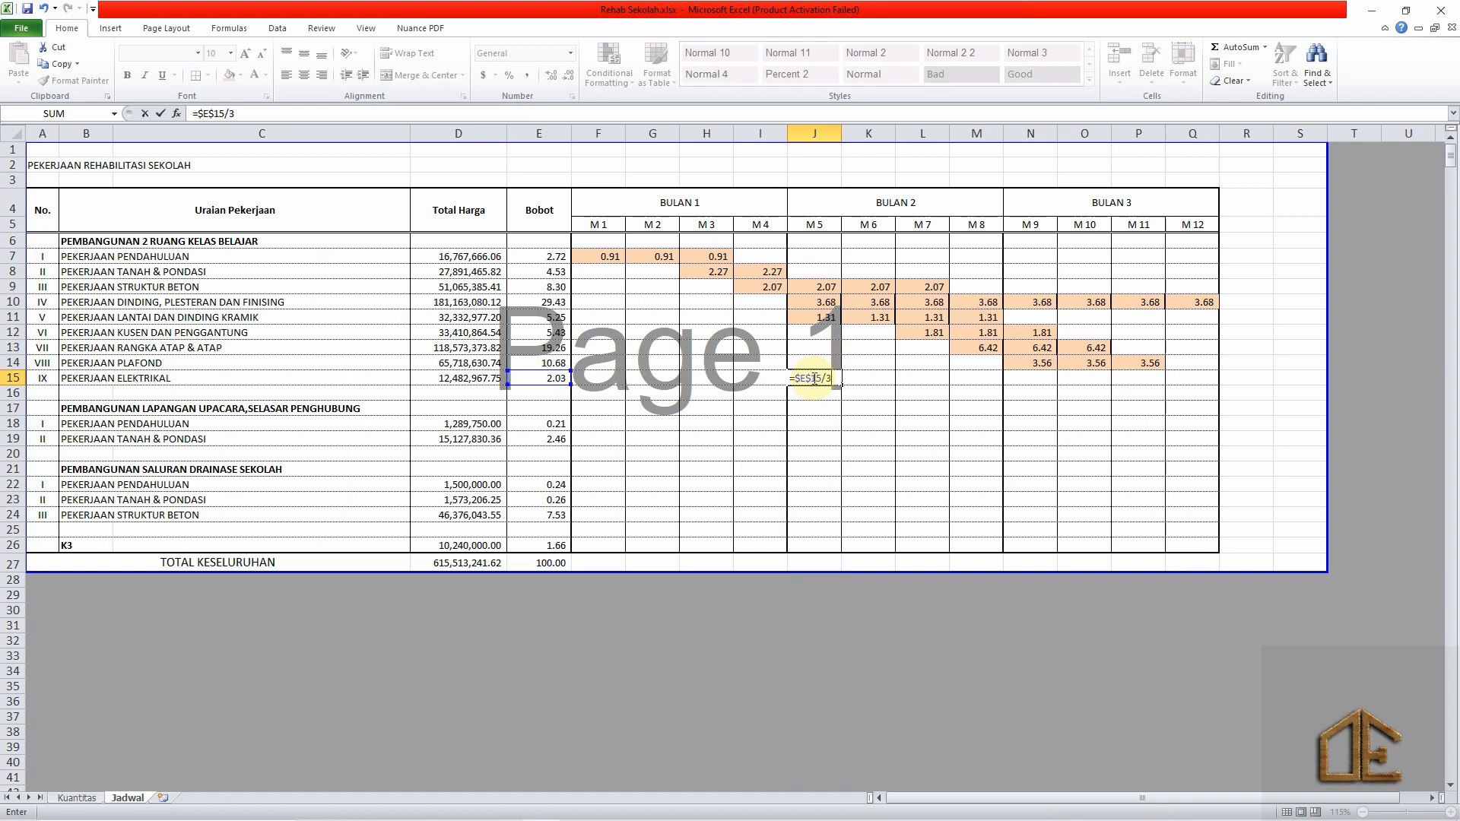
{"action": "key", "text": "ctrl+Return"}
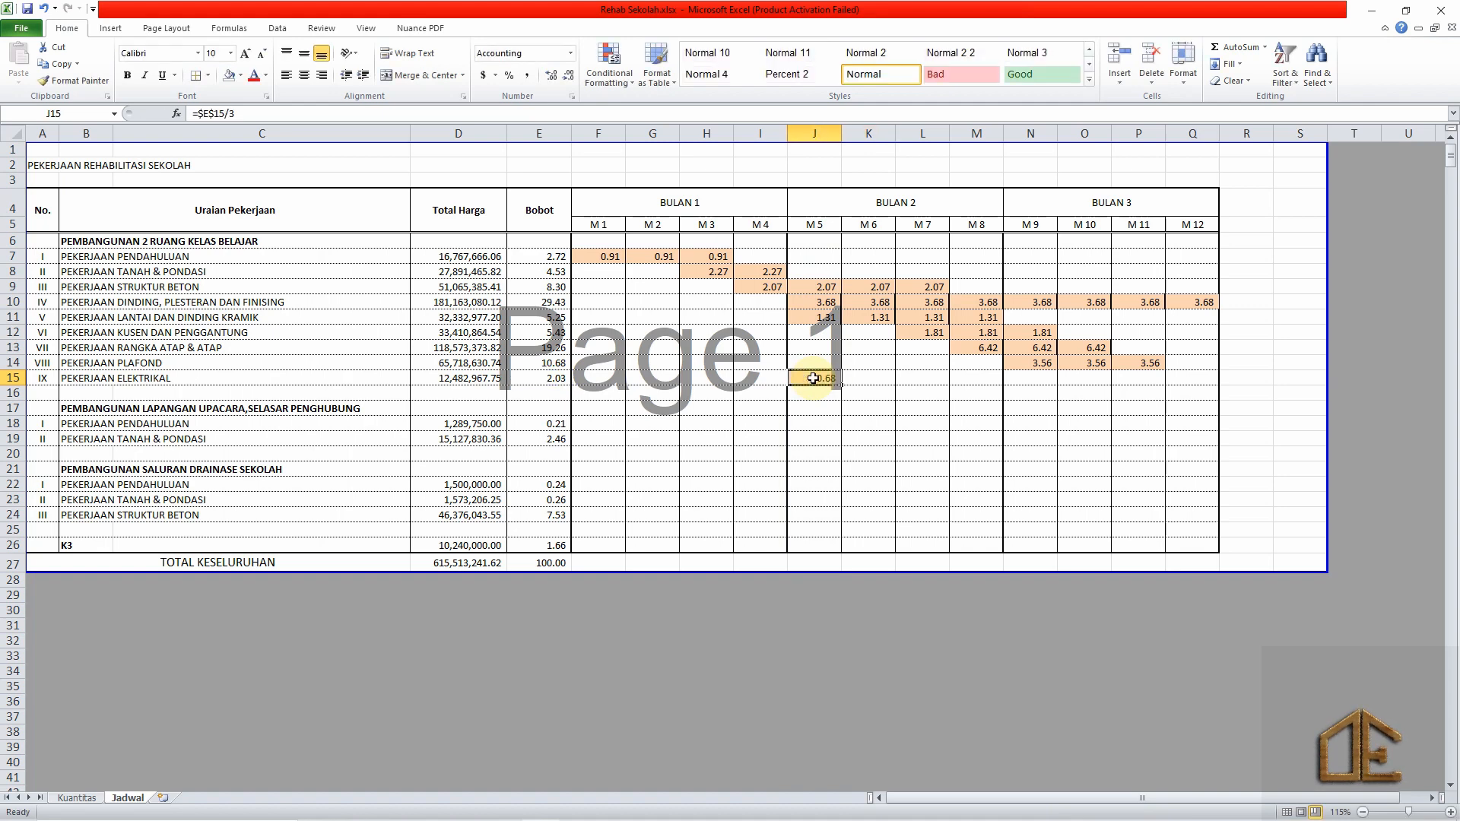
Copy the J15 weekly weight formula to K15 and P15, covering weeks M 6 and M 11.
{"action": "key", "text": "ctrl+c"}
{"action": "key", "text": "Right"}
{"action": "key", "text": "ctrl+v"}
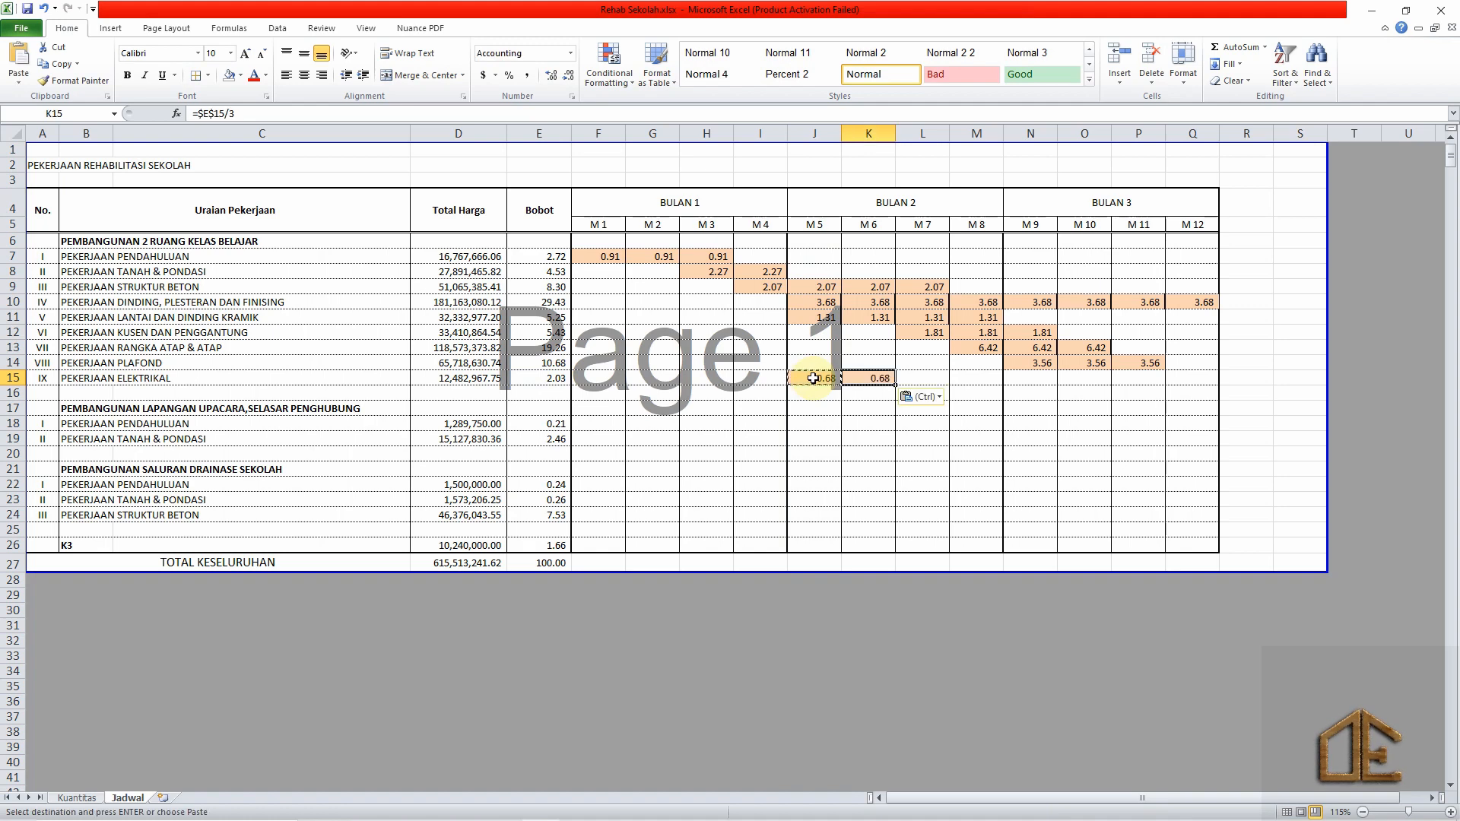
{"action": "key", "text": "Right"}
{"action": "key", "text": "Right"}
{"action": "key", "text": "Right"}
{"action": "key", "text": "Right"}
{"action": "key", "text": "Right"}
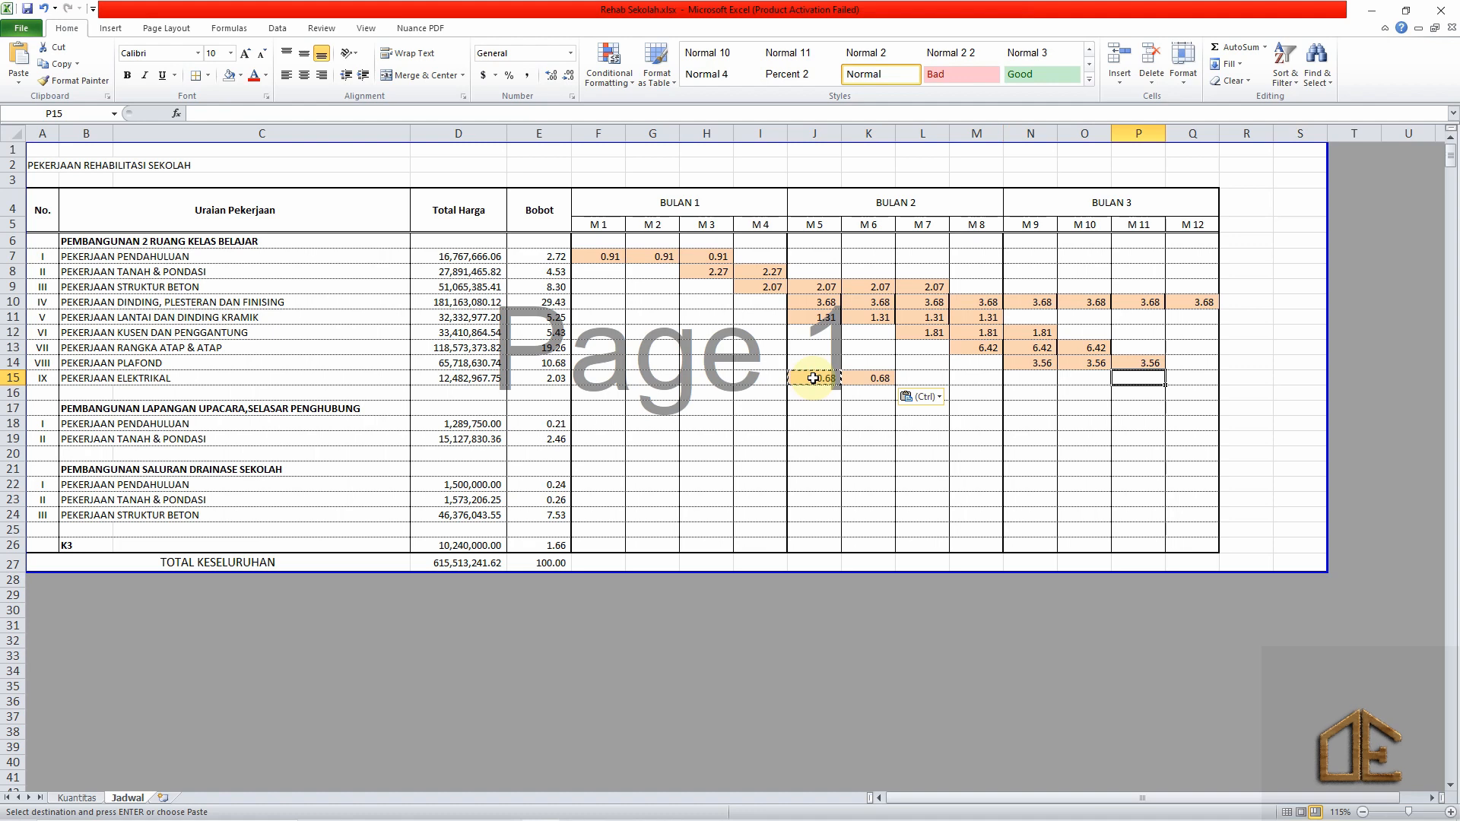
{"action": "key", "text": "Return"}
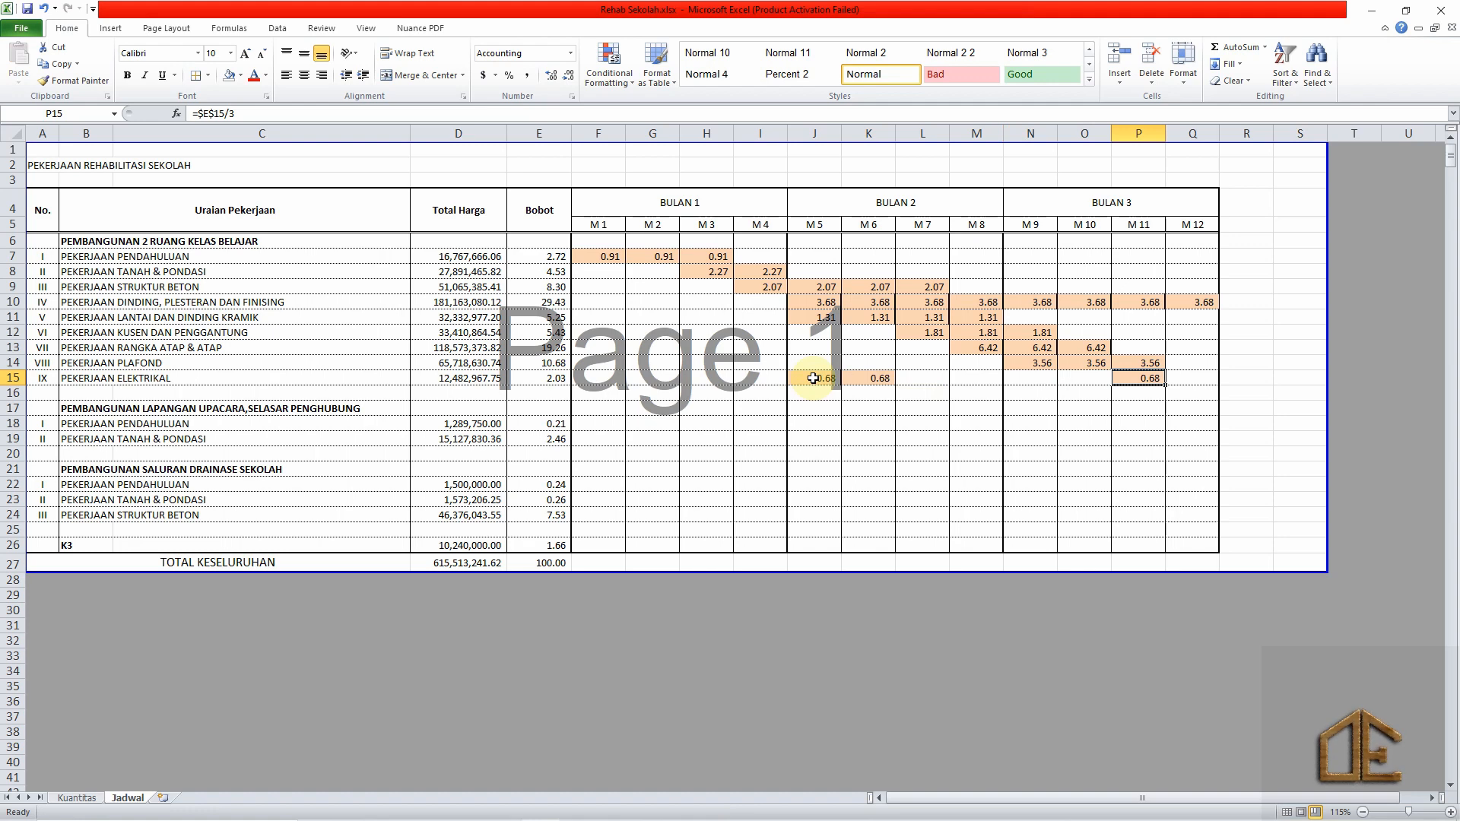
Examine the items of the ceremony yard and connecting corridor section on the Kuantitas sheet for scheduling rows 18 and 19 of Jadwal.
{"action": "left_click", "coordinate": [172, 406]}
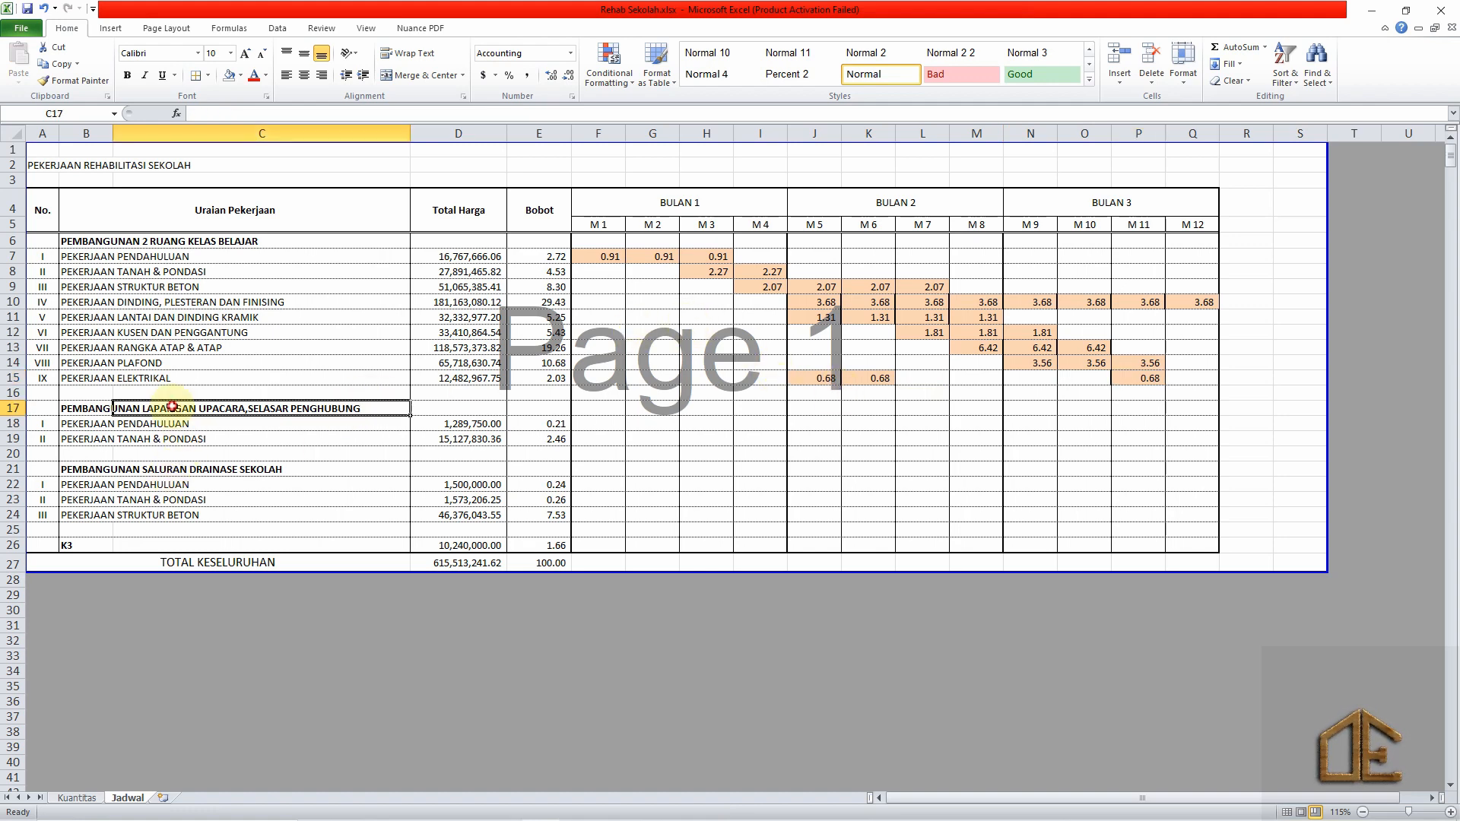
{"action": "left_click", "coordinate": [172, 422]}
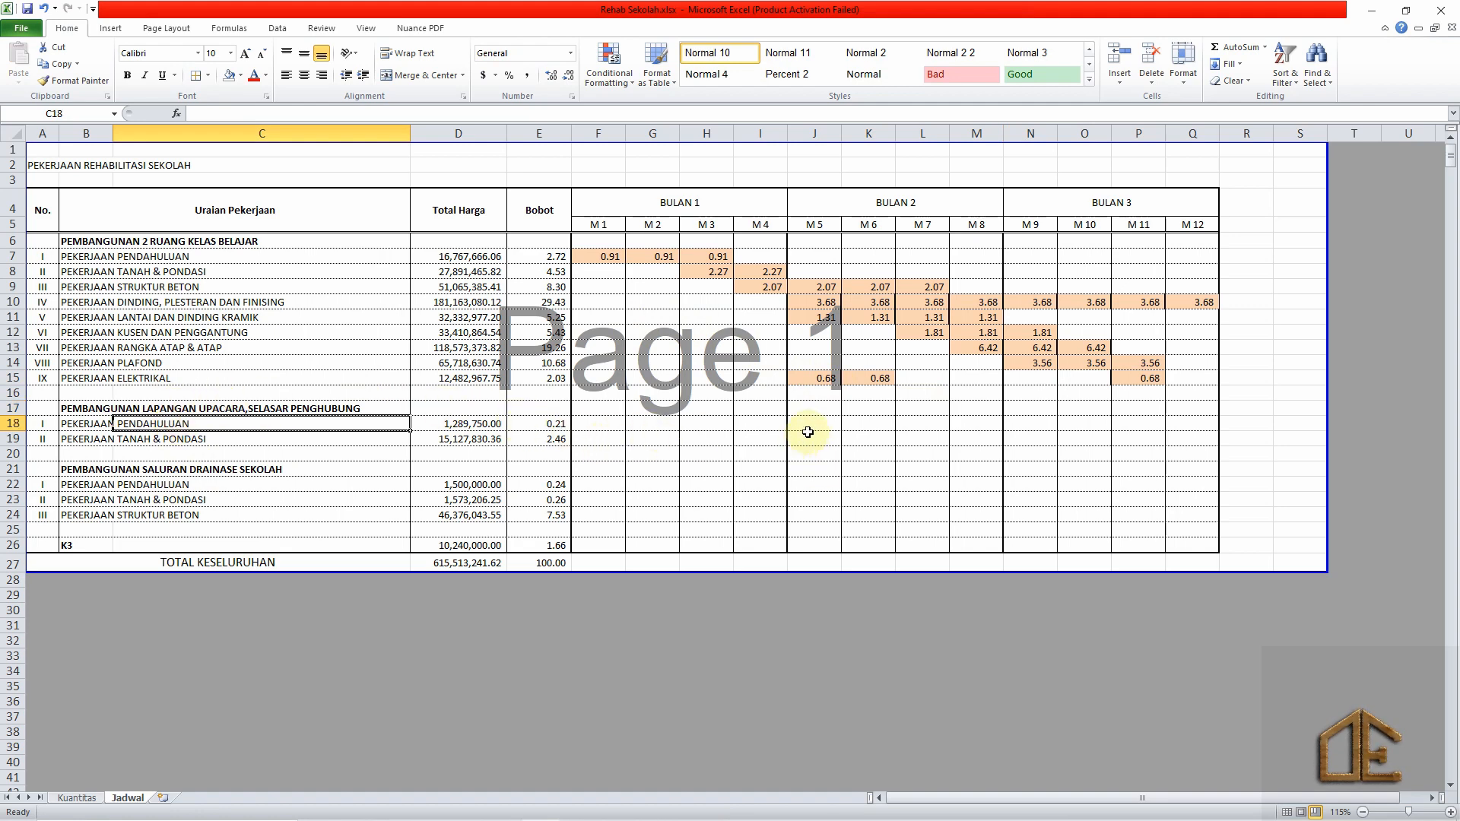
{"action": "left_click", "coordinate": [762, 418]}
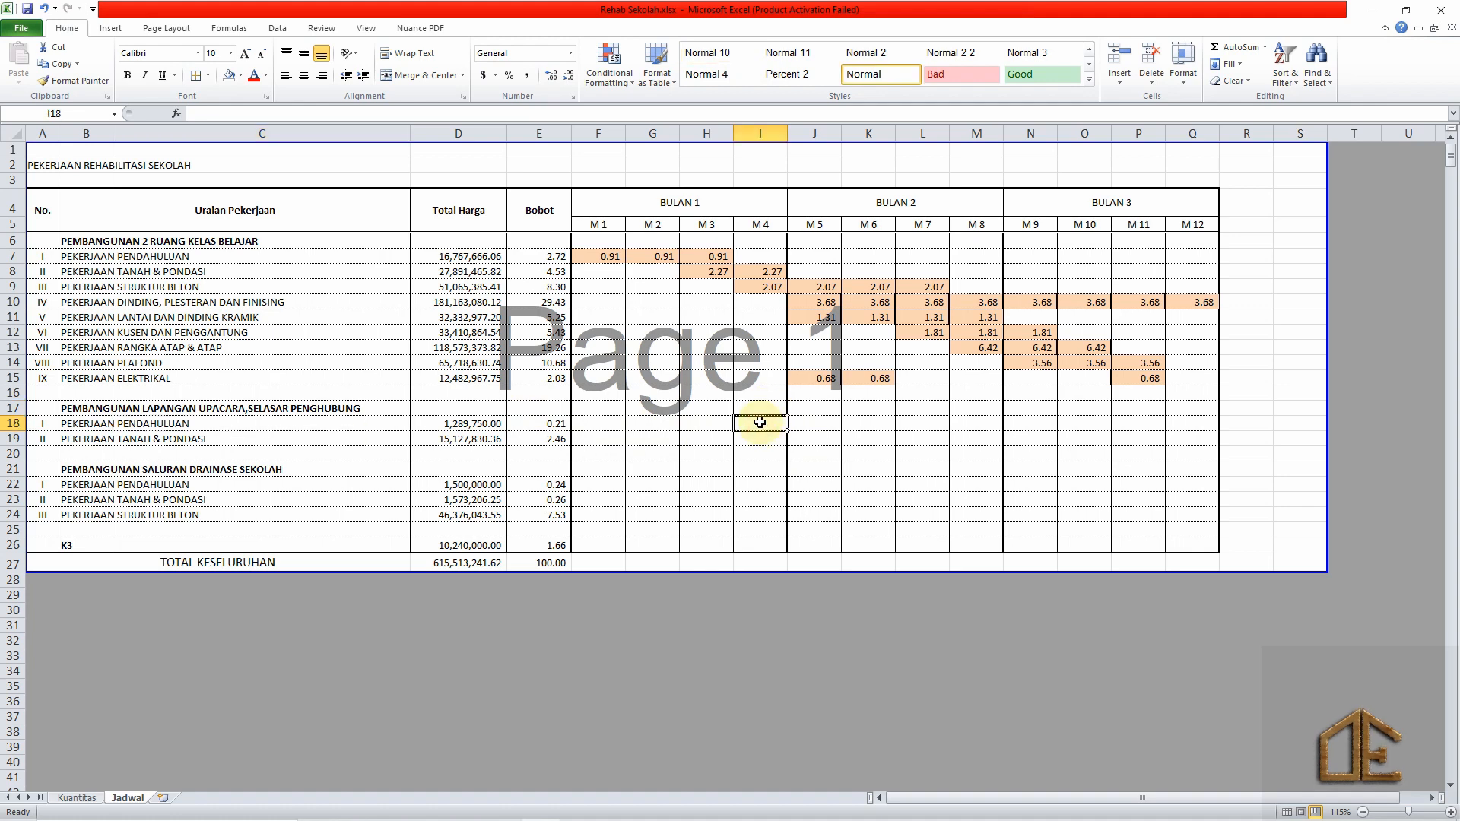
{"action": "left_click", "coordinate": [706, 423]}
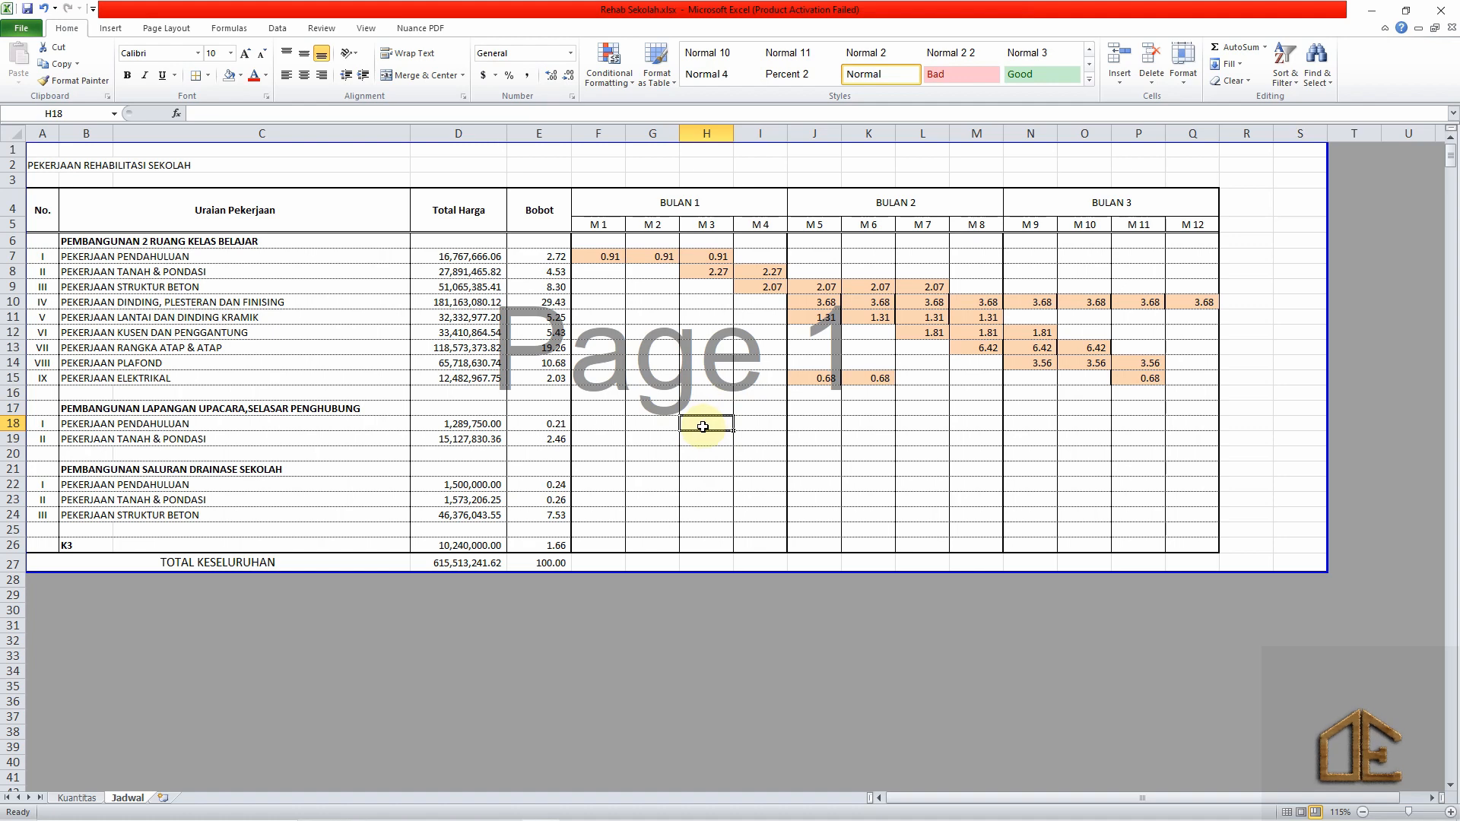
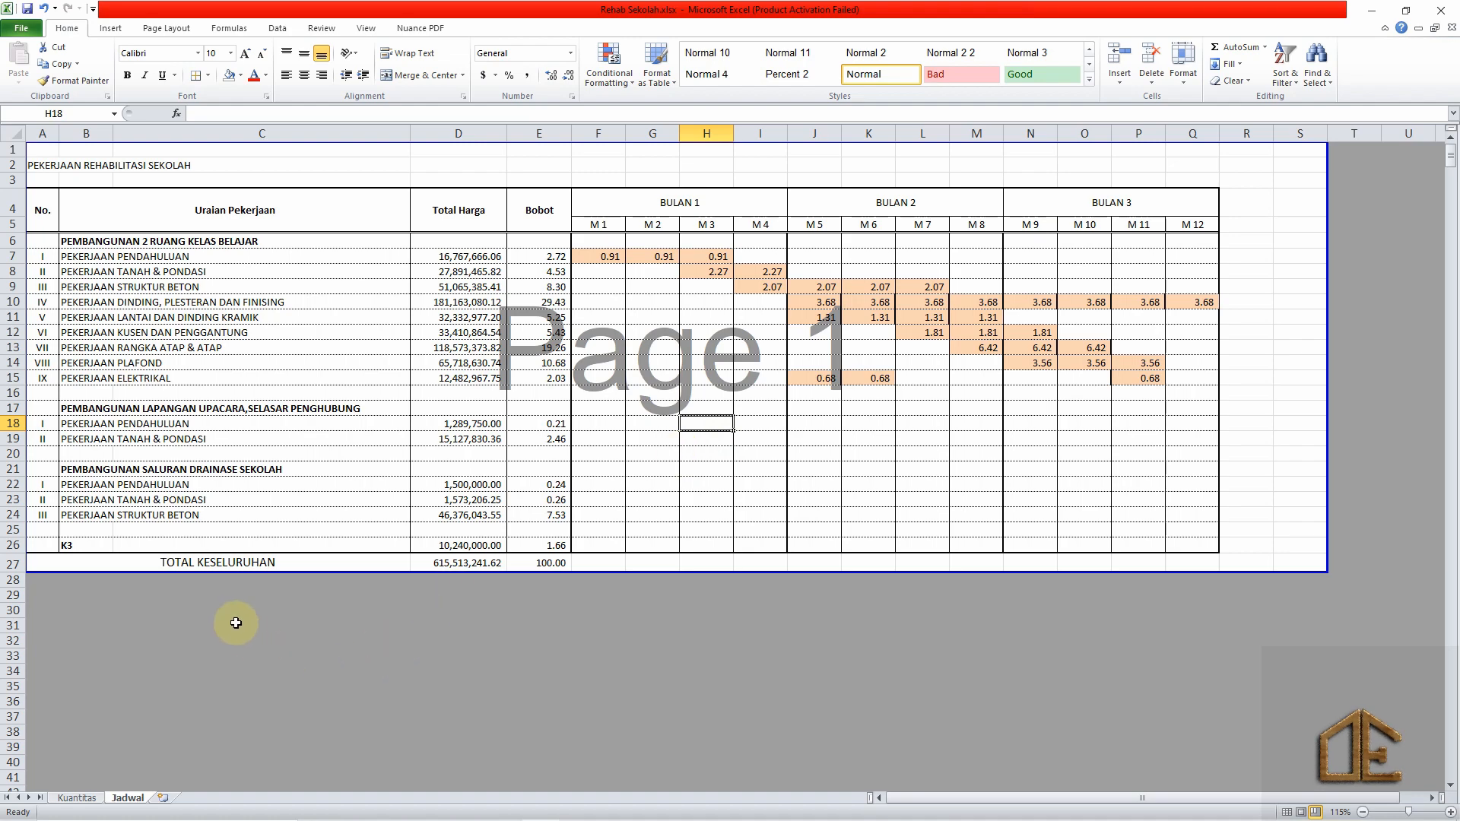
{"action": "left_click", "coordinate": [79, 799]}
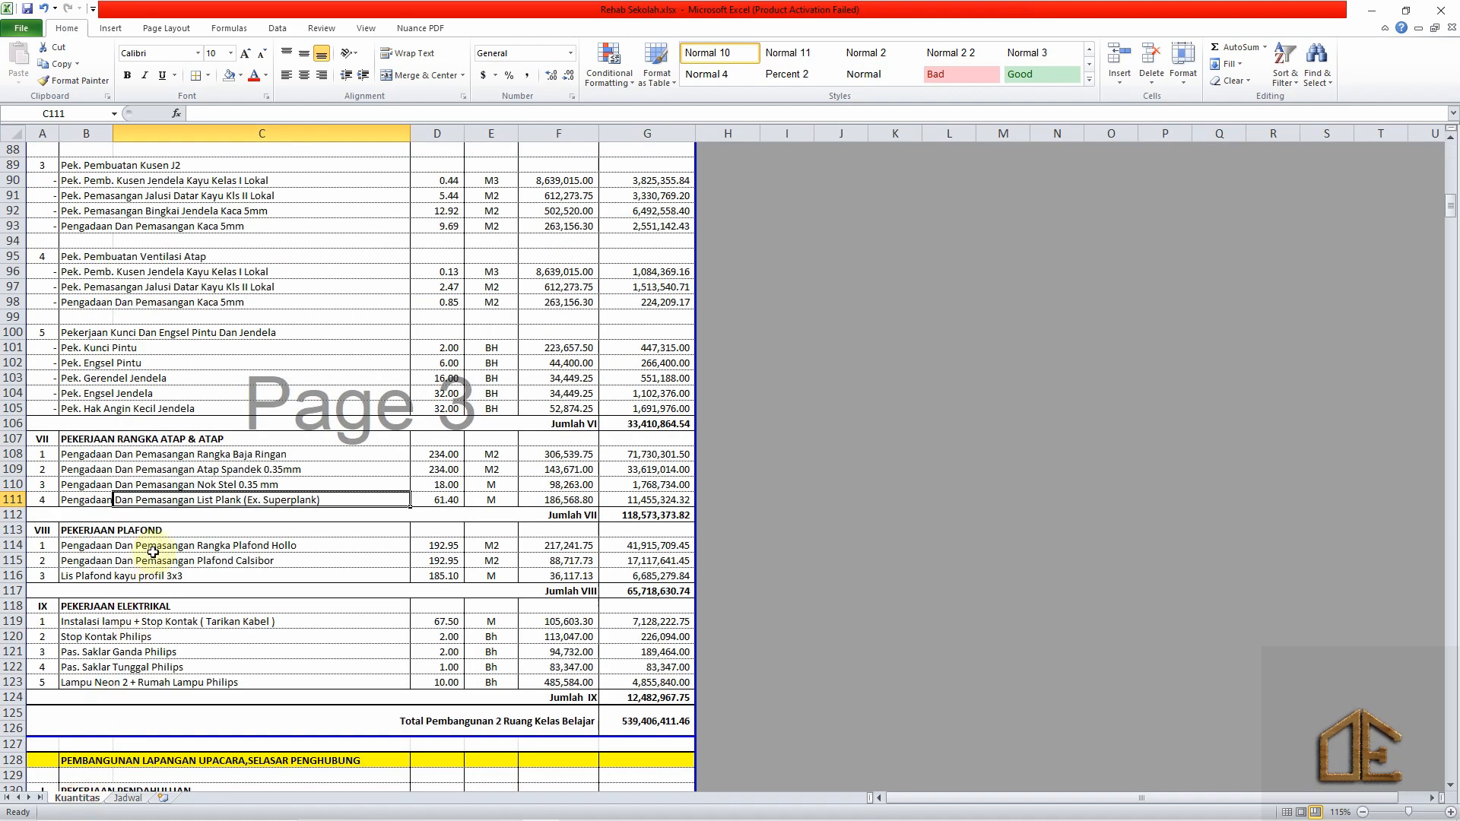
{"action": "scroll", "coordinate": [156, 546], "scroll_direction": "down", "scroll_amount": 7}
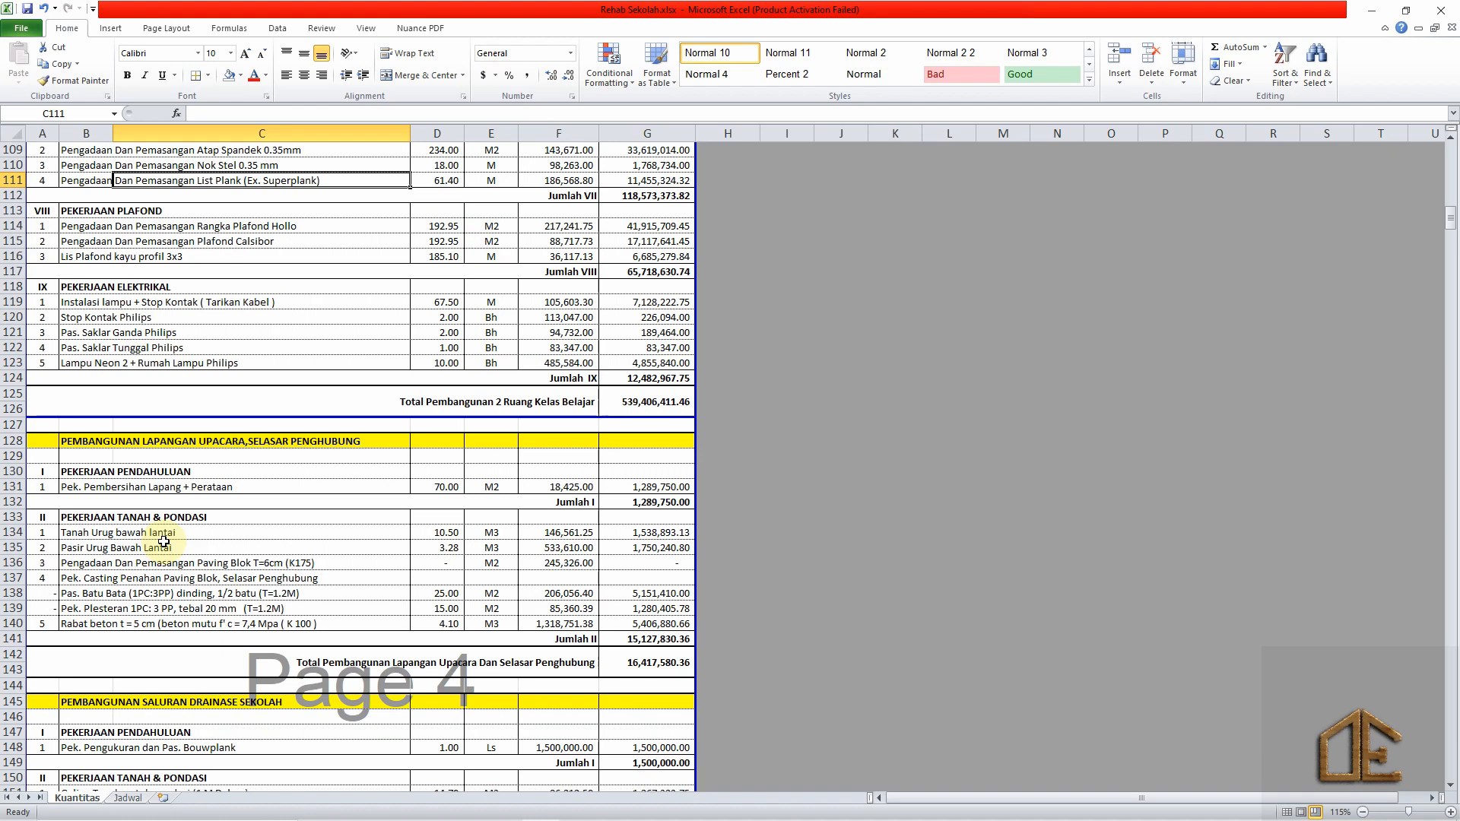
On the Jadwal sheet, enter =$E$18/2 in H18 to spread the yard section's preliminary work weight over two weeks from M 3.
{"action": "left_click", "coordinate": [130, 797]}
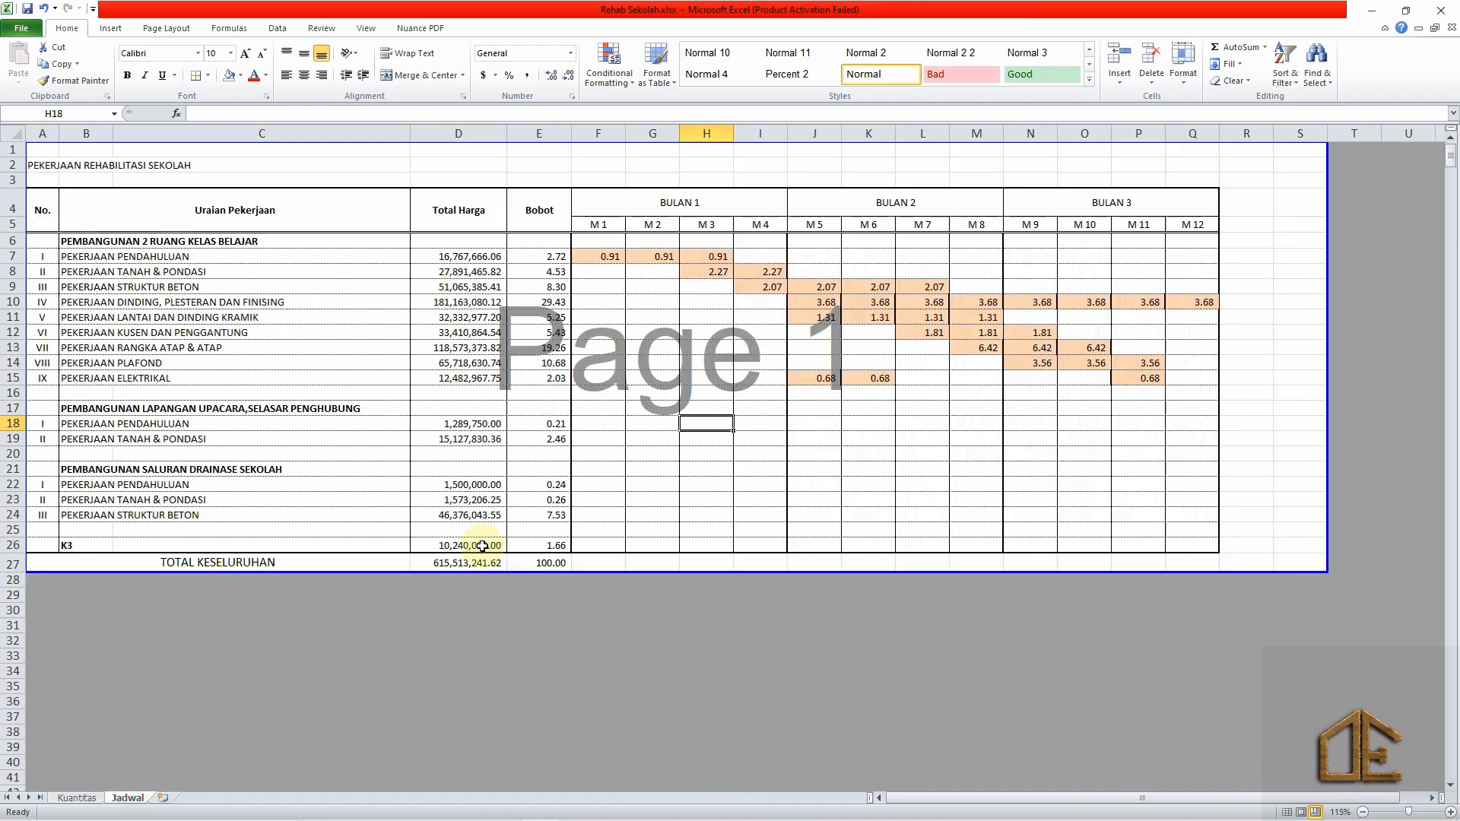
{"action": "left_click", "coordinate": [802, 426]}
{"action": "left_click", "coordinate": [605, 424]}
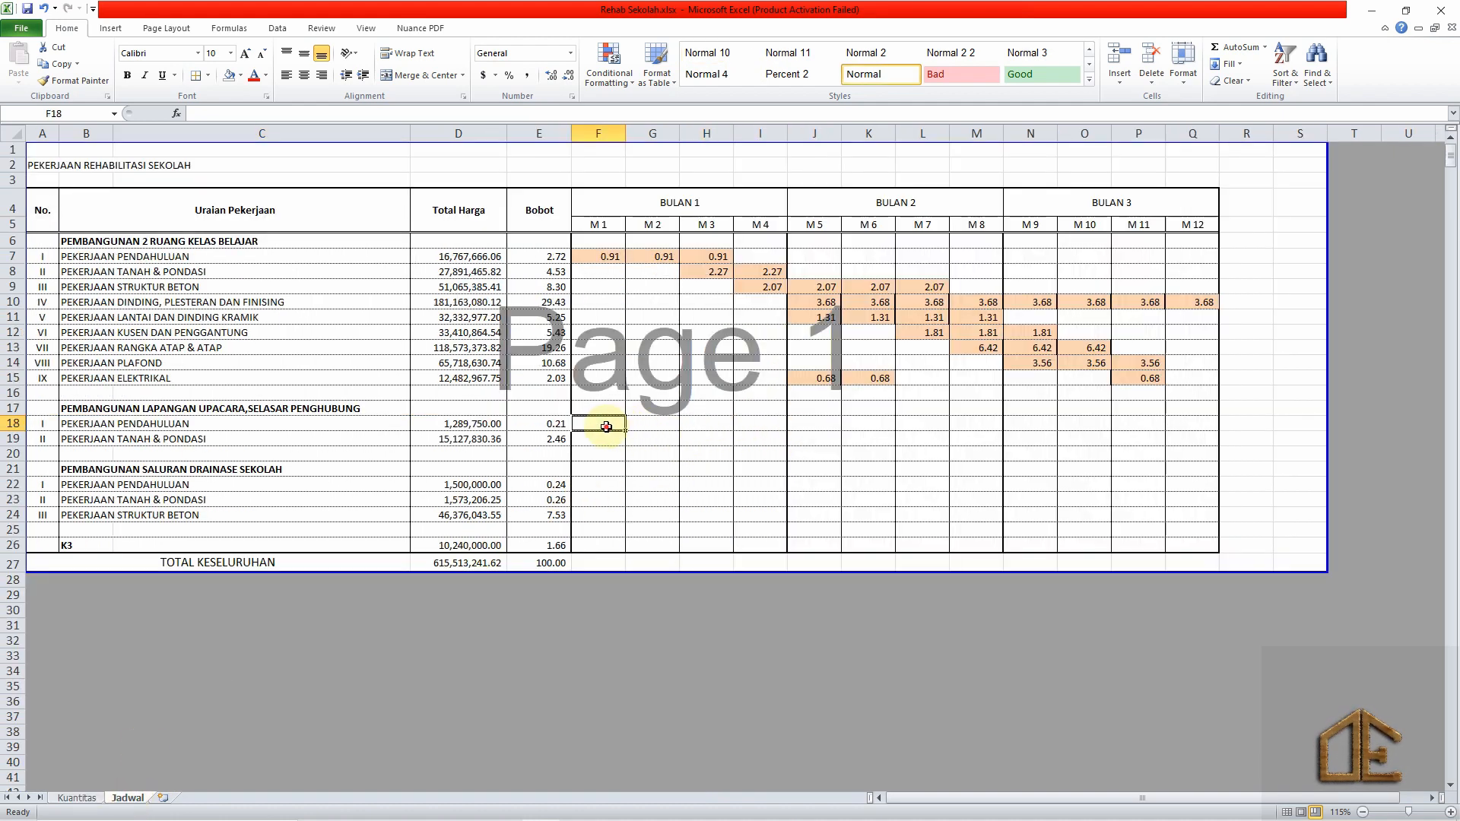
{"action": "left_click", "coordinate": [651, 420]}
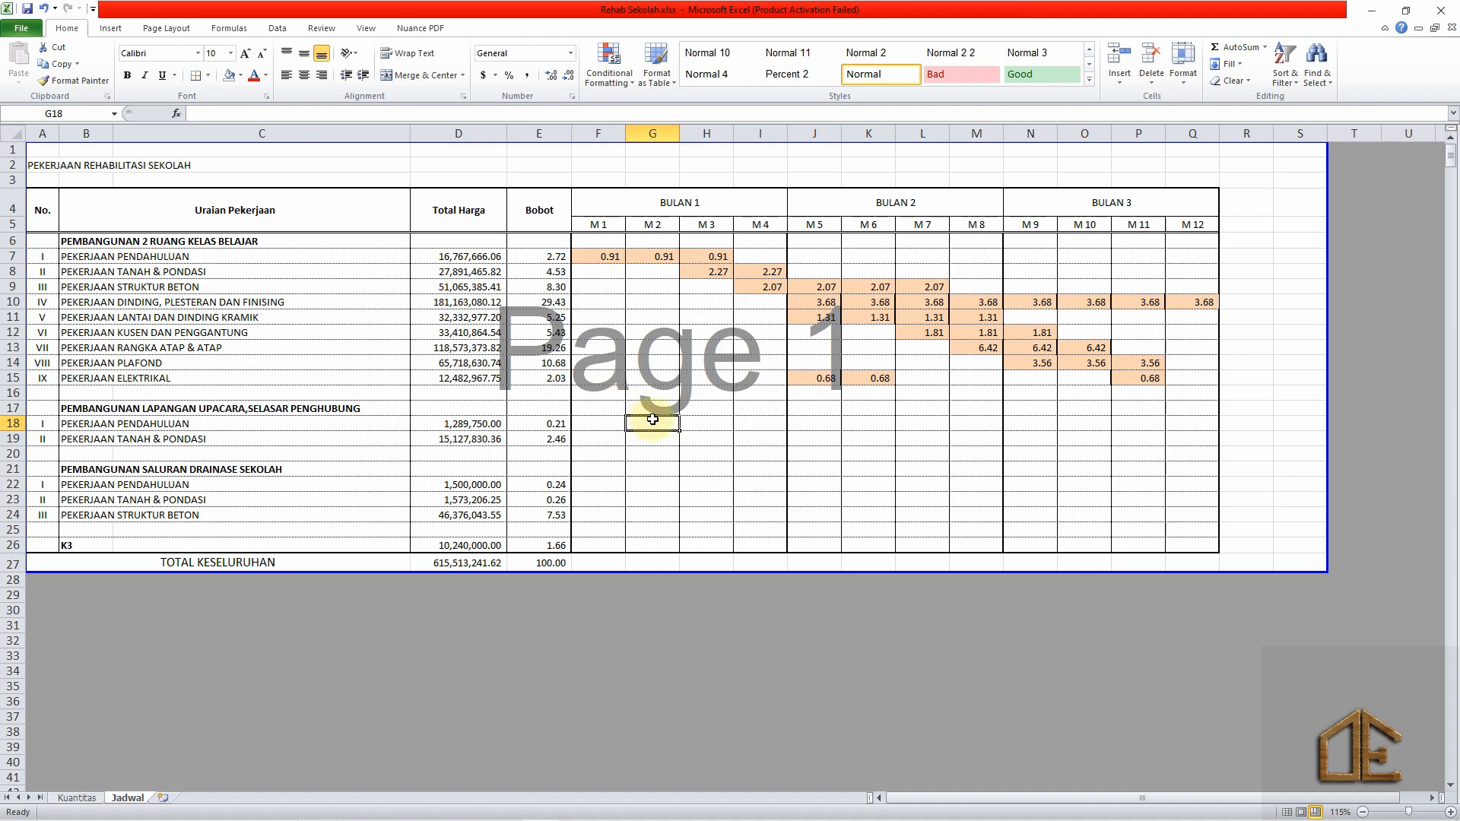
{"action": "left_click", "coordinate": [702, 424]}
{"action": "left_click_drag", "start_coordinate": [702, 424], "coordinate": [751, 430]}
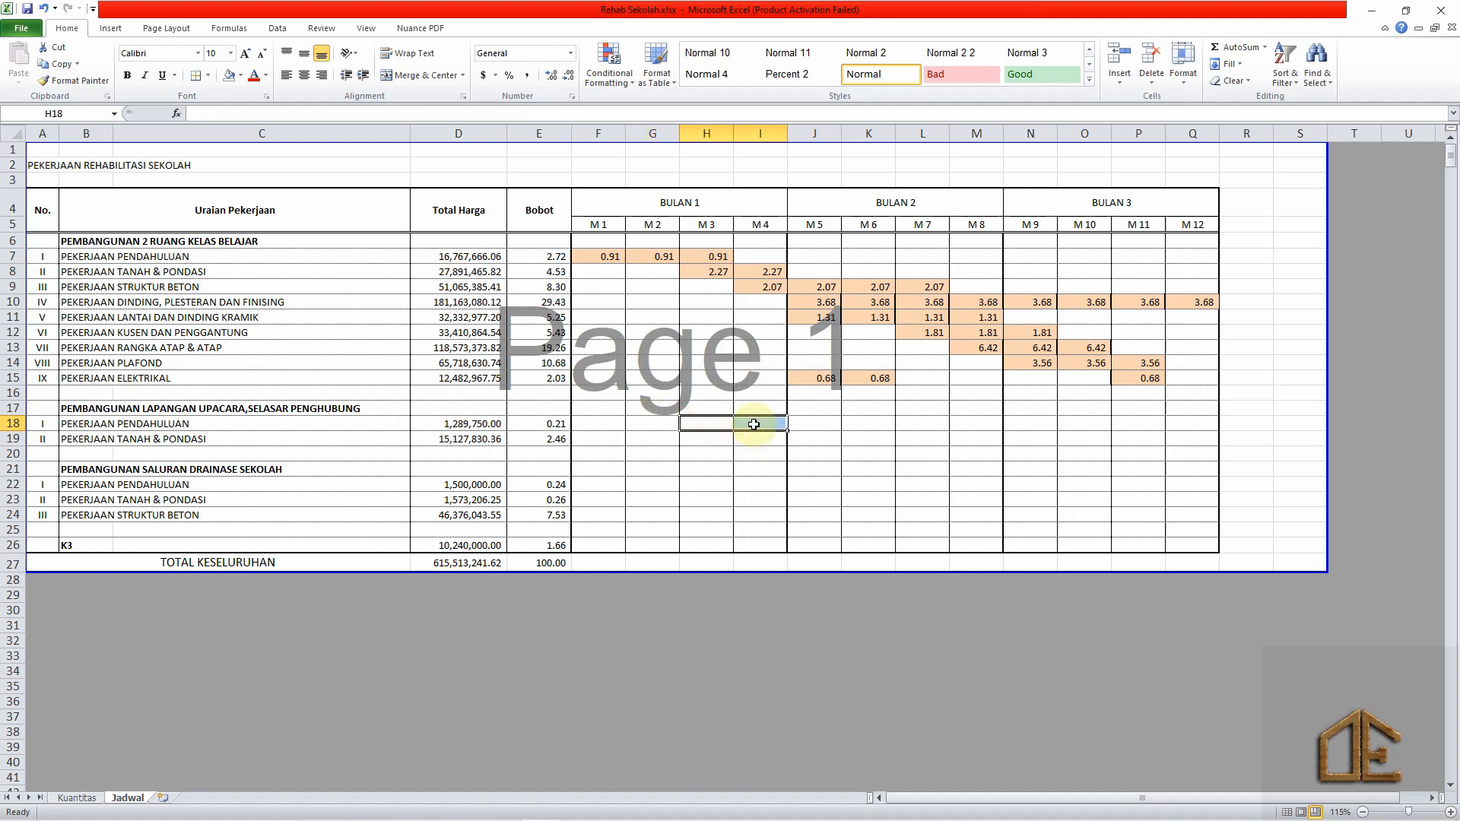
{"action": "left_click", "coordinate": [709, 419]}
{"action": "type", "text": "="}
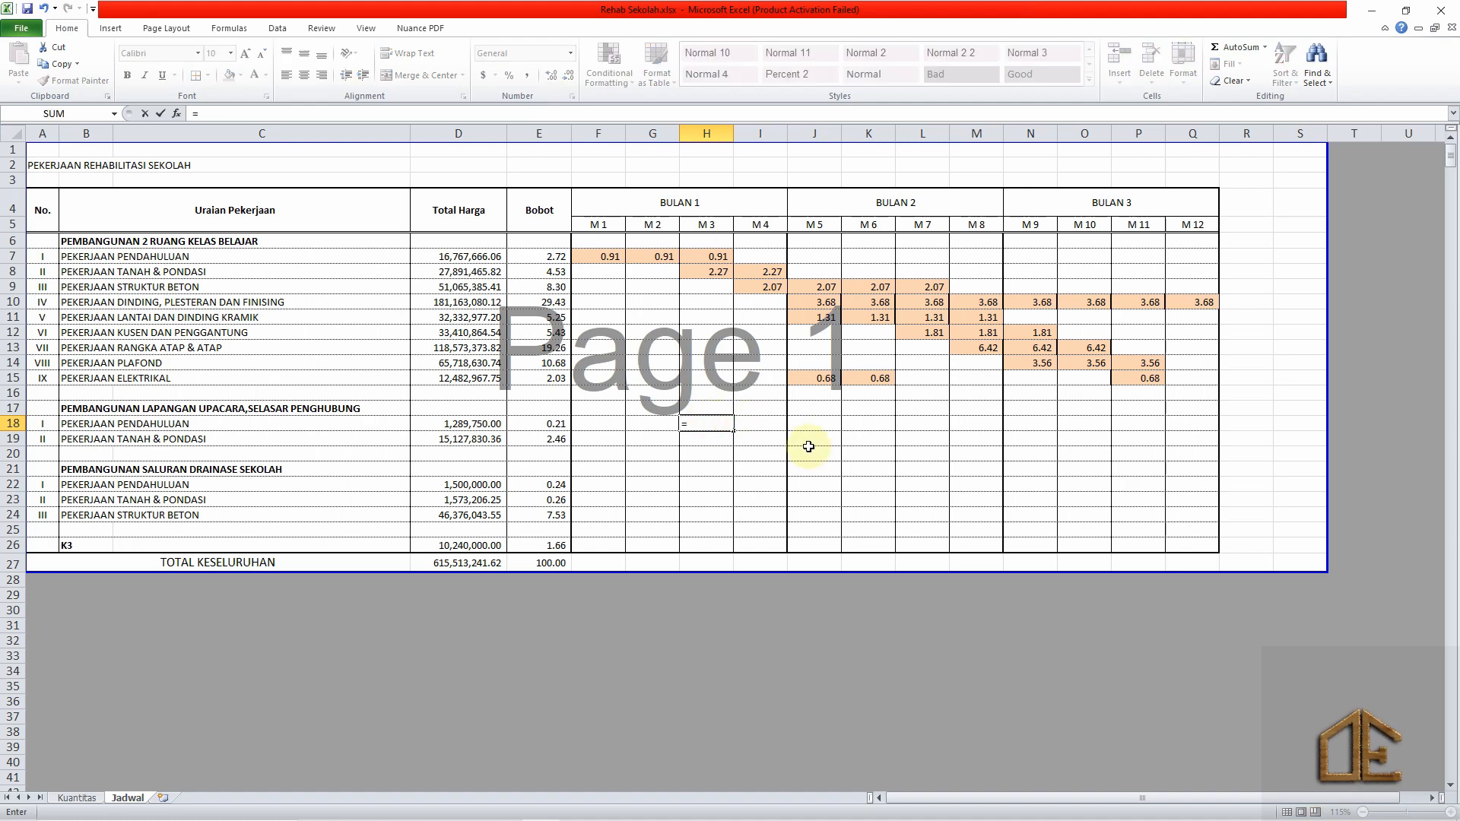
{"action": "key", "text": "Left"}
{"action": "key", "text": "Left"}
{"action": "key", "text": "Left"}
{"action": "key", "text": "F4"}
{"action": "type", "text": "/2"}
{"action": "key", "text": "Tab"}
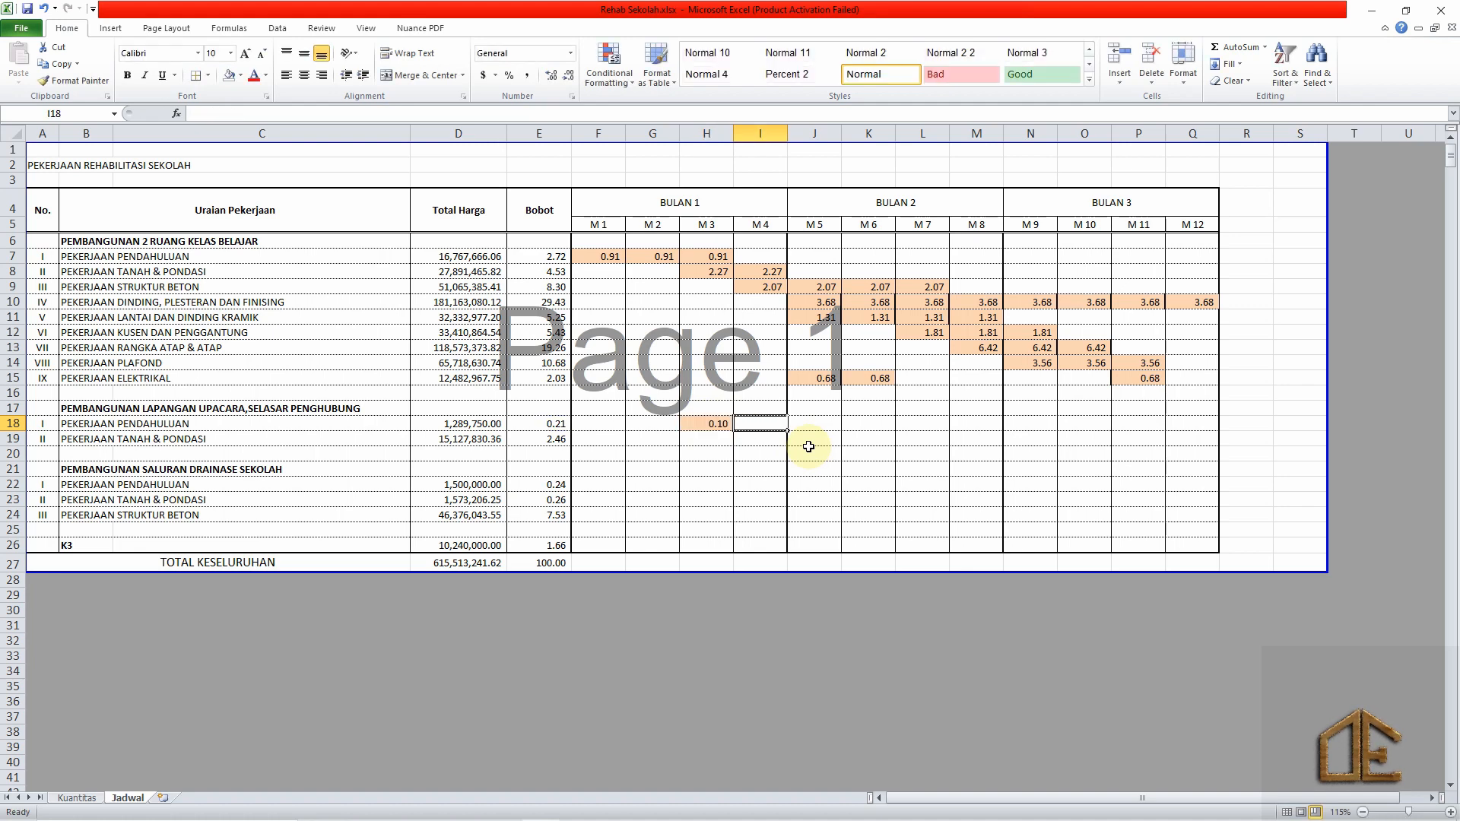
Copy the H18 weekly weight formula to I18, covering week M 4.
{"action": "key", "text": "Left"}
{"action": "key", "text": "ctrl+c"}
{"action": "key", "text": "Right"}
{"action": "key", "text": "Return"}
{"action": "key", "text": "Down"}
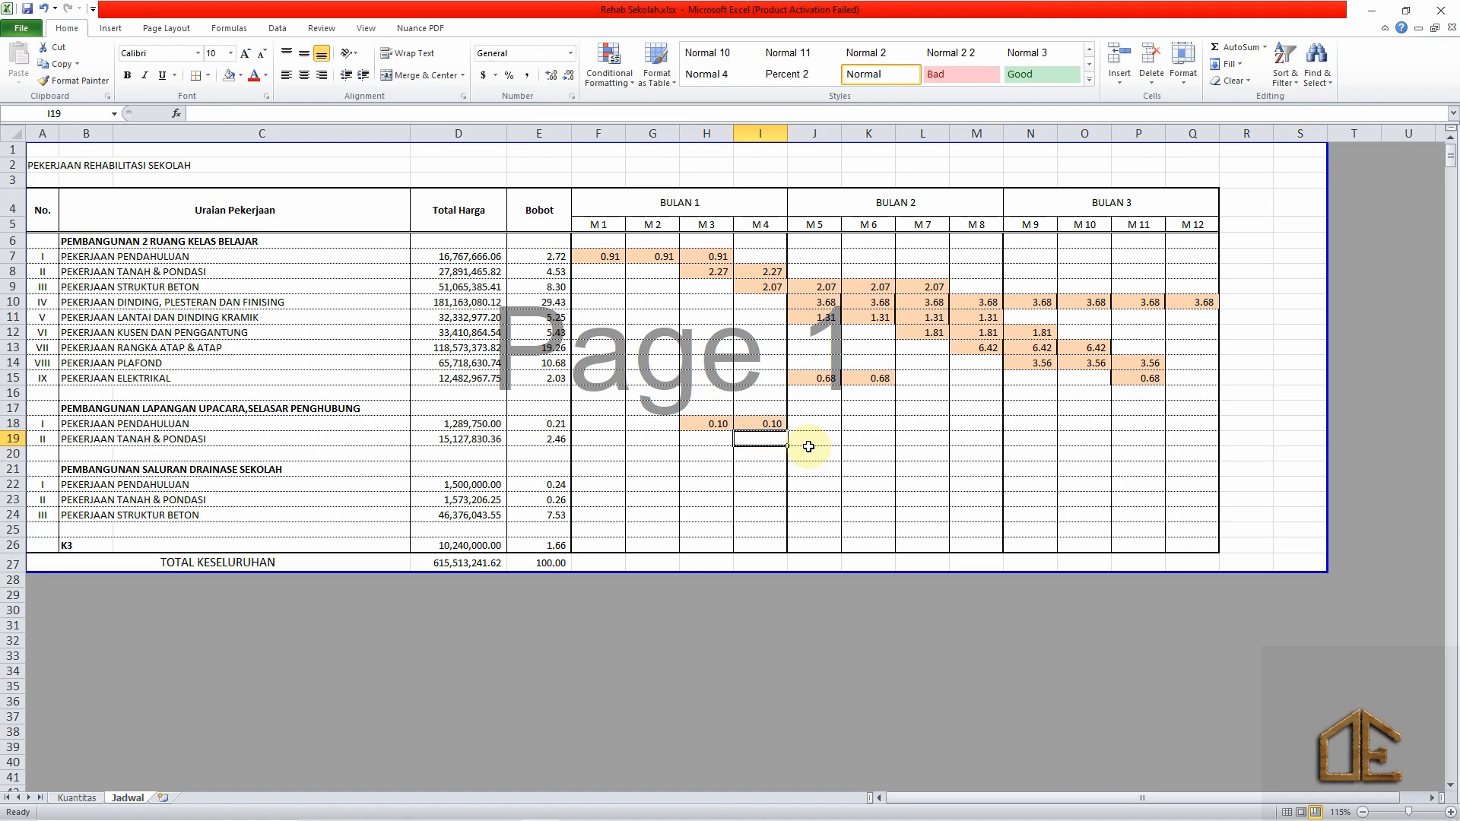
Enter =$E$19/3 in J19 to spread the yard section's earthwork and foundation weight over three weeks from M 5.
{"action": "key", "text": "Right"}
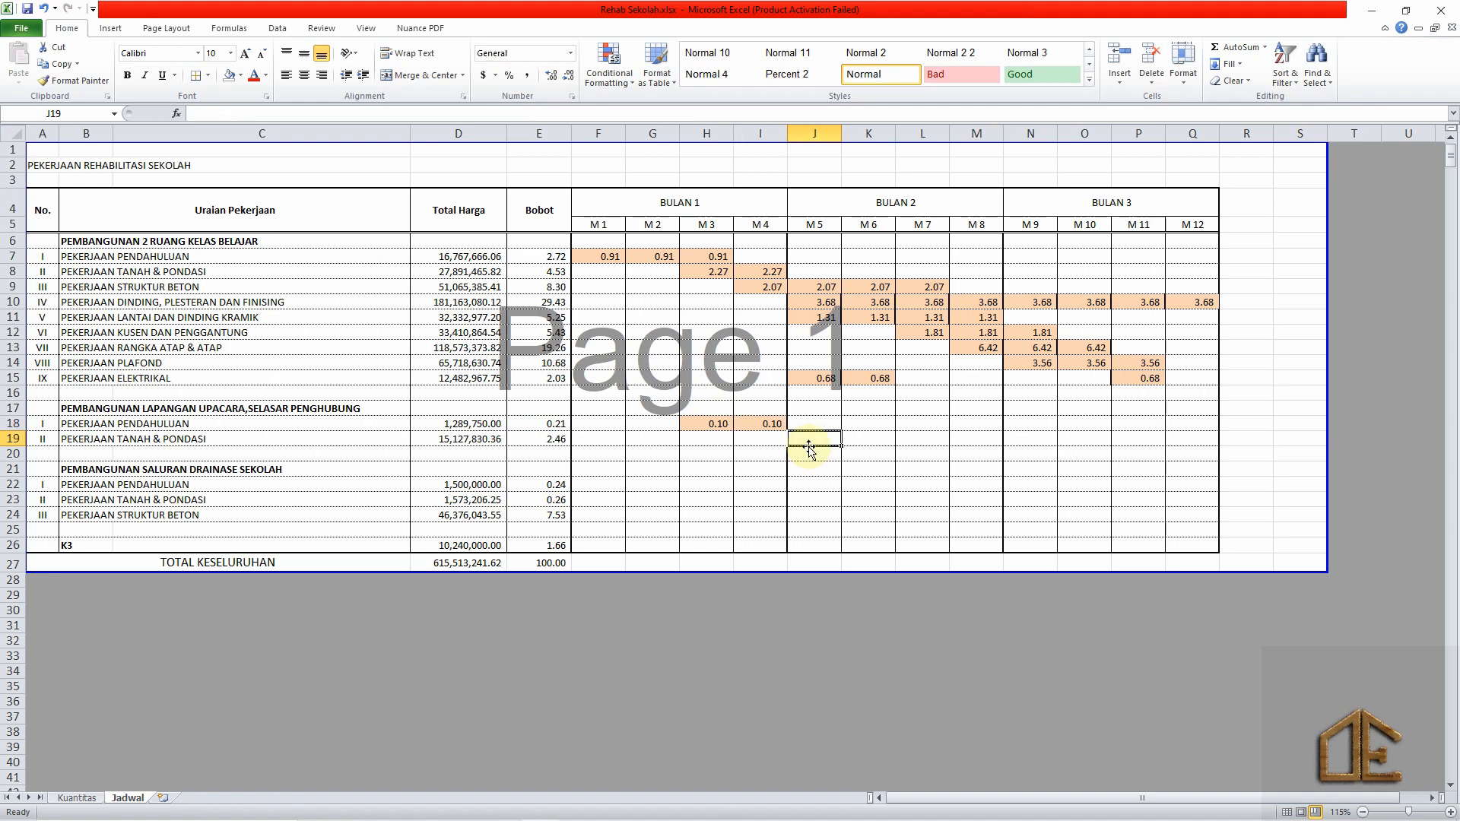
{"action": "key", "text": "Left"}
{"action": "key", "text": "Right"}
{"action": "type", "text": "="}
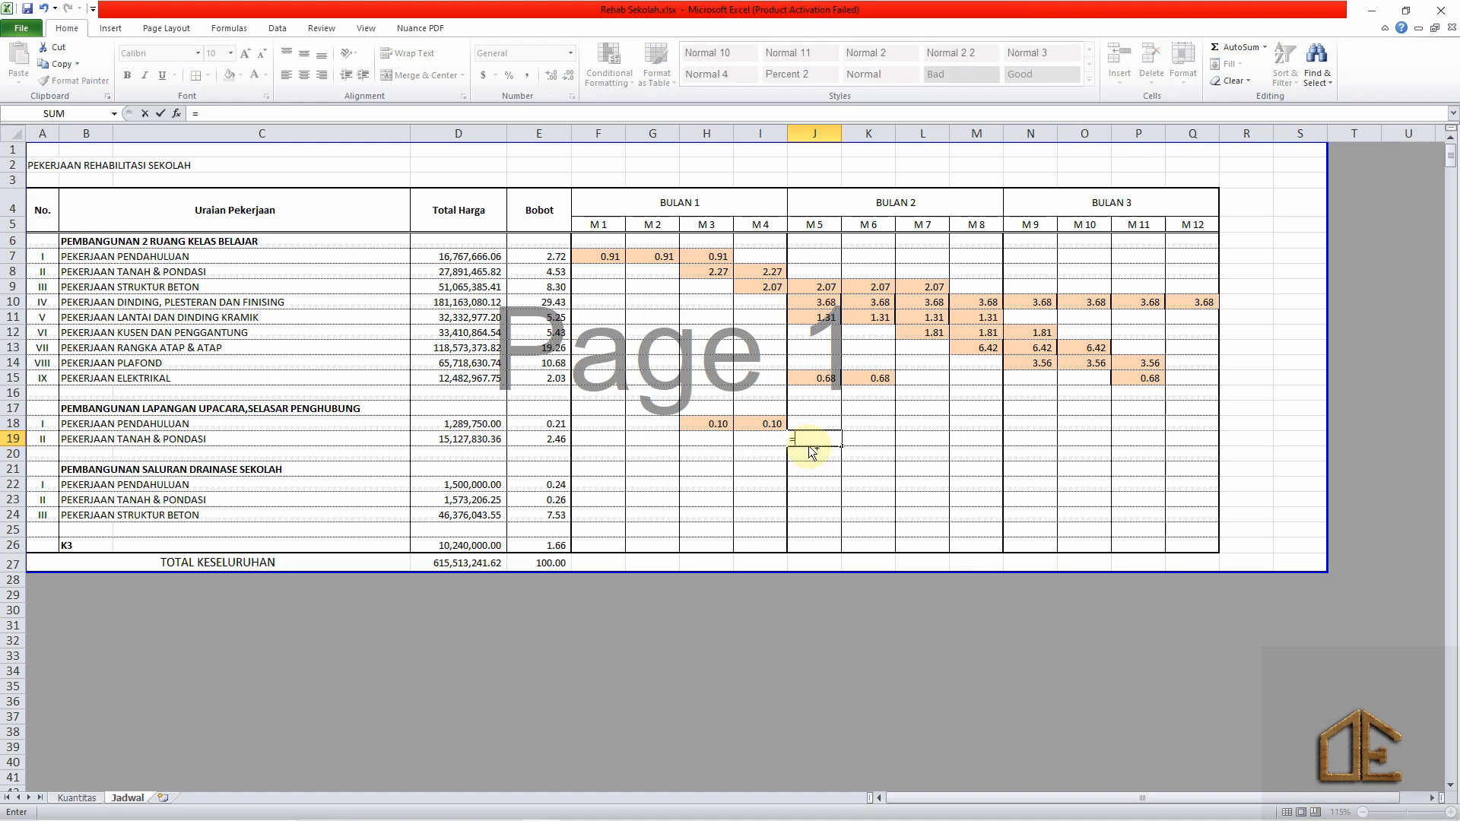
{"action": "key", "text": "Left"}
{"action": "key", "text": "Left"}
{"action": "key", "text": "Left"}
{"action": "key", "text": "Left"}
{"action": "key", "text": "Left"}
{"action": "key", "text": "F4"}
{"action": "type", "text": "/4"}
{"action": "key", "text": "BackSpace"}
{"action": "type", "text": "3"}
{"action": "key", "text": "Right"}
Copy the J19 weekly weight formula to K19:L19, covering weeks M 6 and M 7.
{"action": "key", "text": "Left"}
{"action": "key", "text": "ctrl+c"}
{"action": "key", "text": "Right"}
{"action": "key", "text": "shift+Right"}
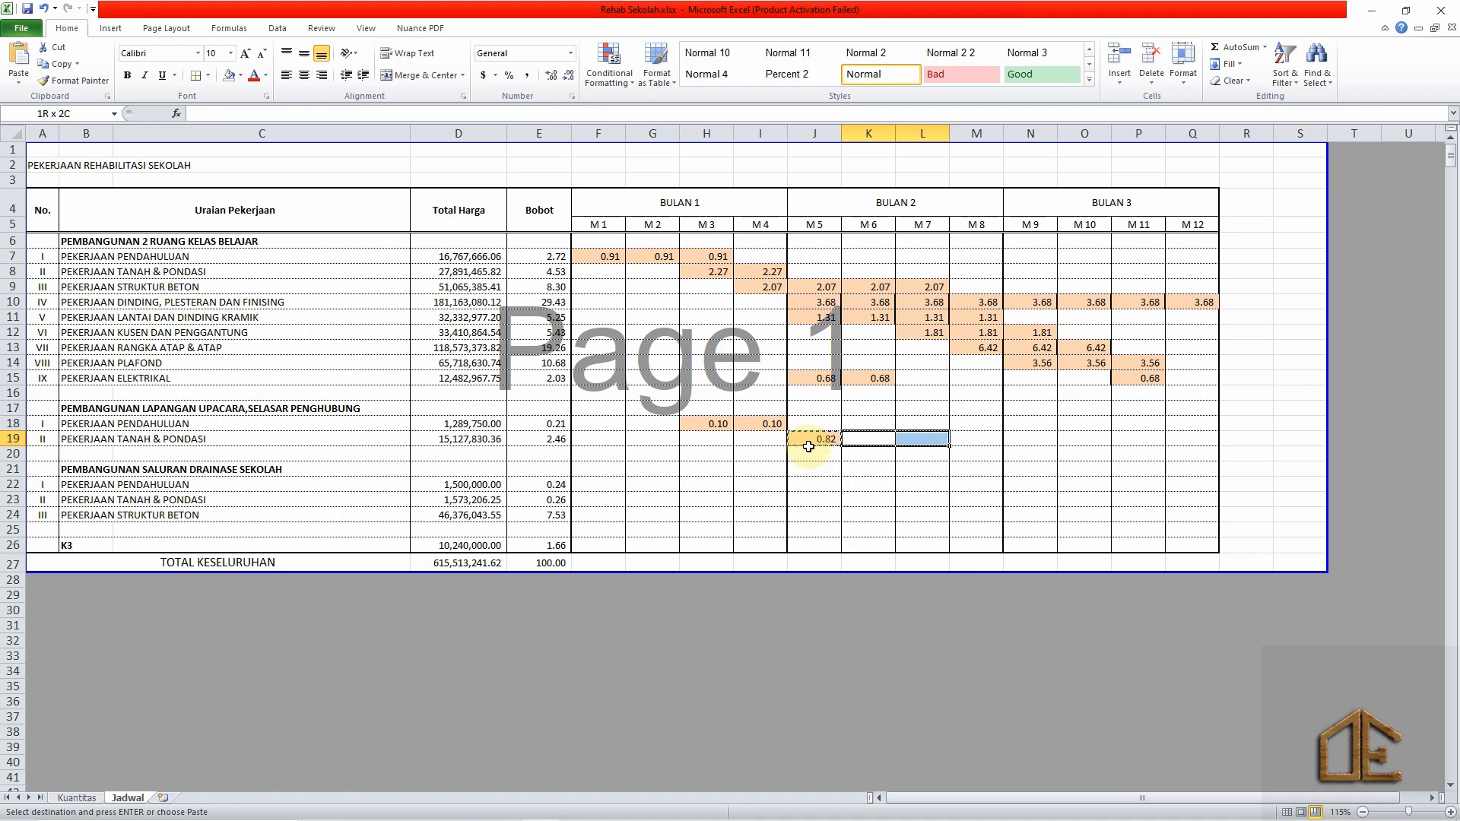
{"action": "key", "text": "Return"}
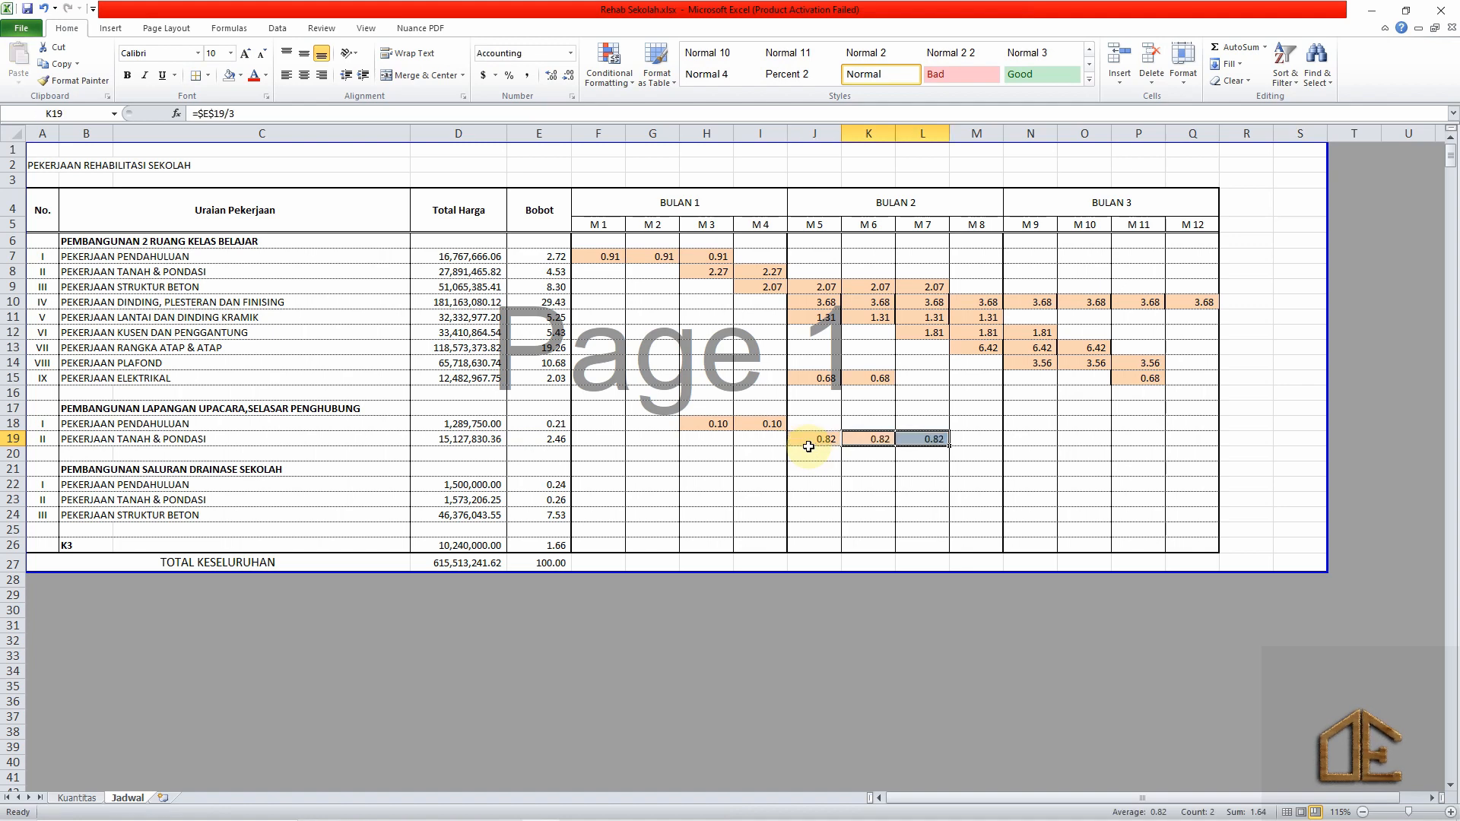
Examine the weights of the yard section's earthwork and the drainage section's items, down to row 24 of Jadwal.
{"action": "key", "text": "Left"}
{"action": "key", "text": "Left"}
{"action": "key", "text": "Left"}
{"action": "key", "text": "Left"}
{"action": "key", "text": "Left"}
{"action": "key", "text": "Left"}
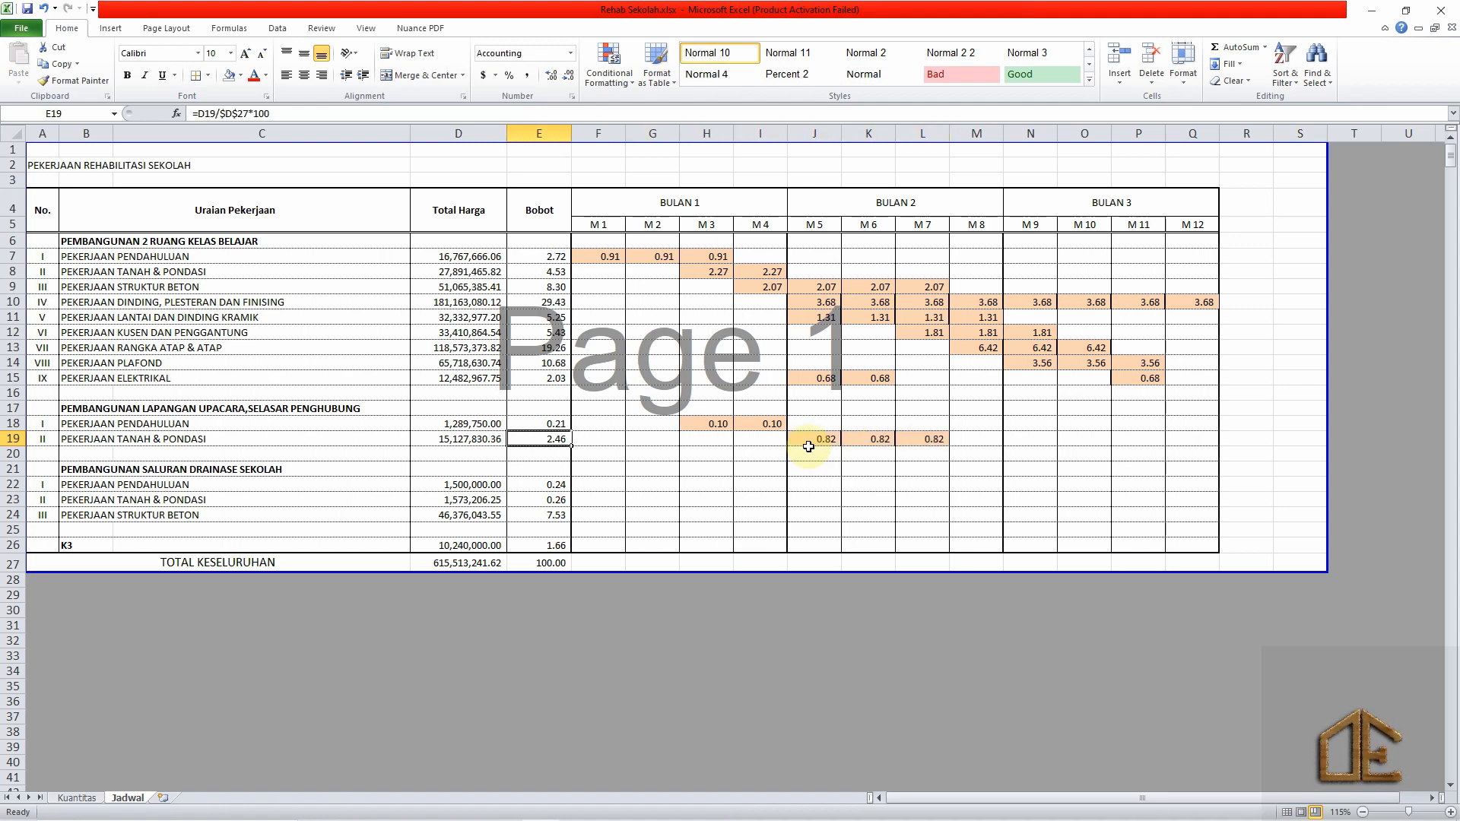
{"action": "key", "text": "Down"}
{"action": "key", "text": "Down"}
{"action": "key", "text": "Down"}
{"action": "key", "text": "Down"}
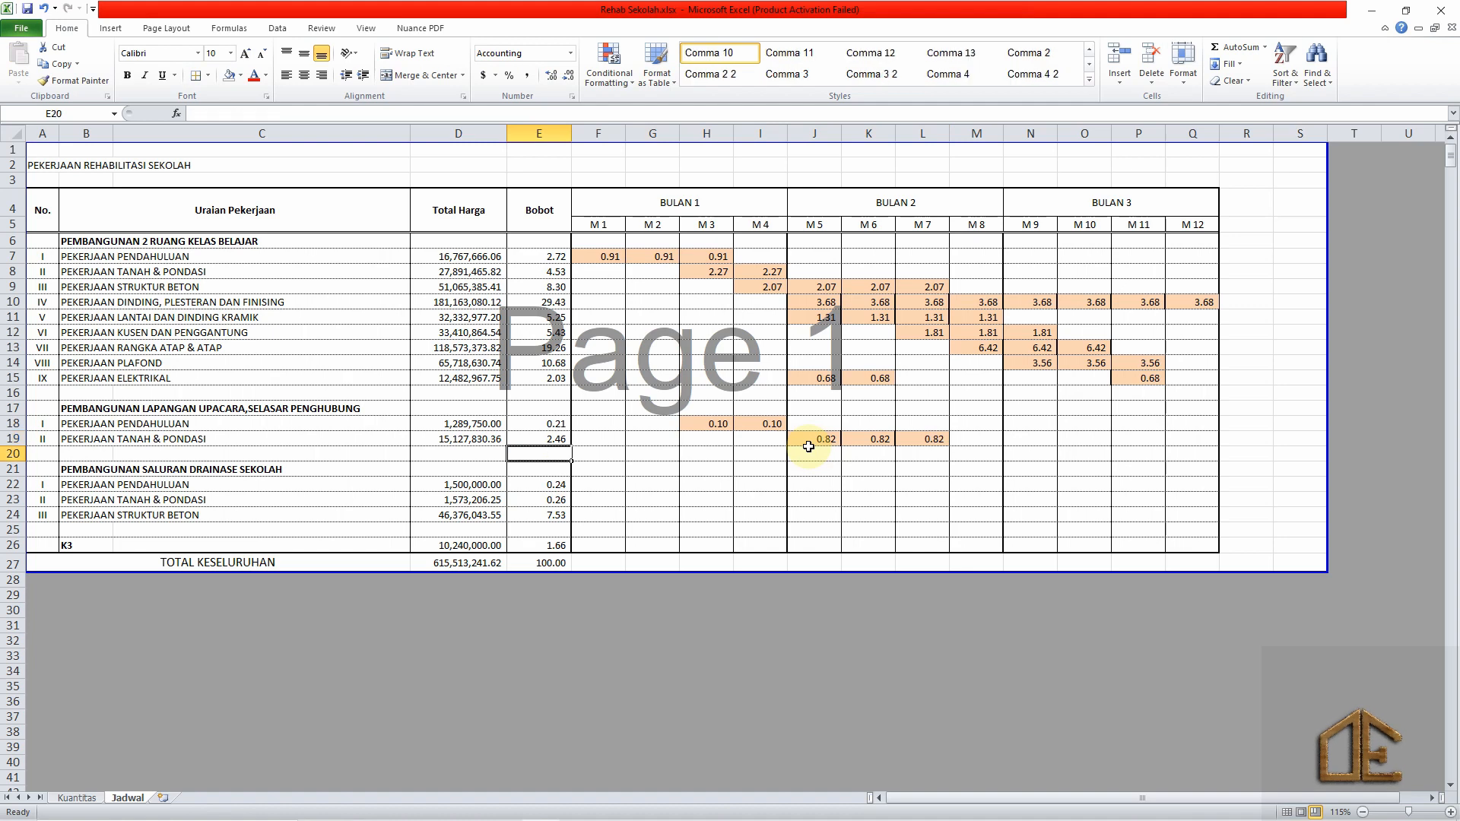
{"action": "key", "text": "Down"}
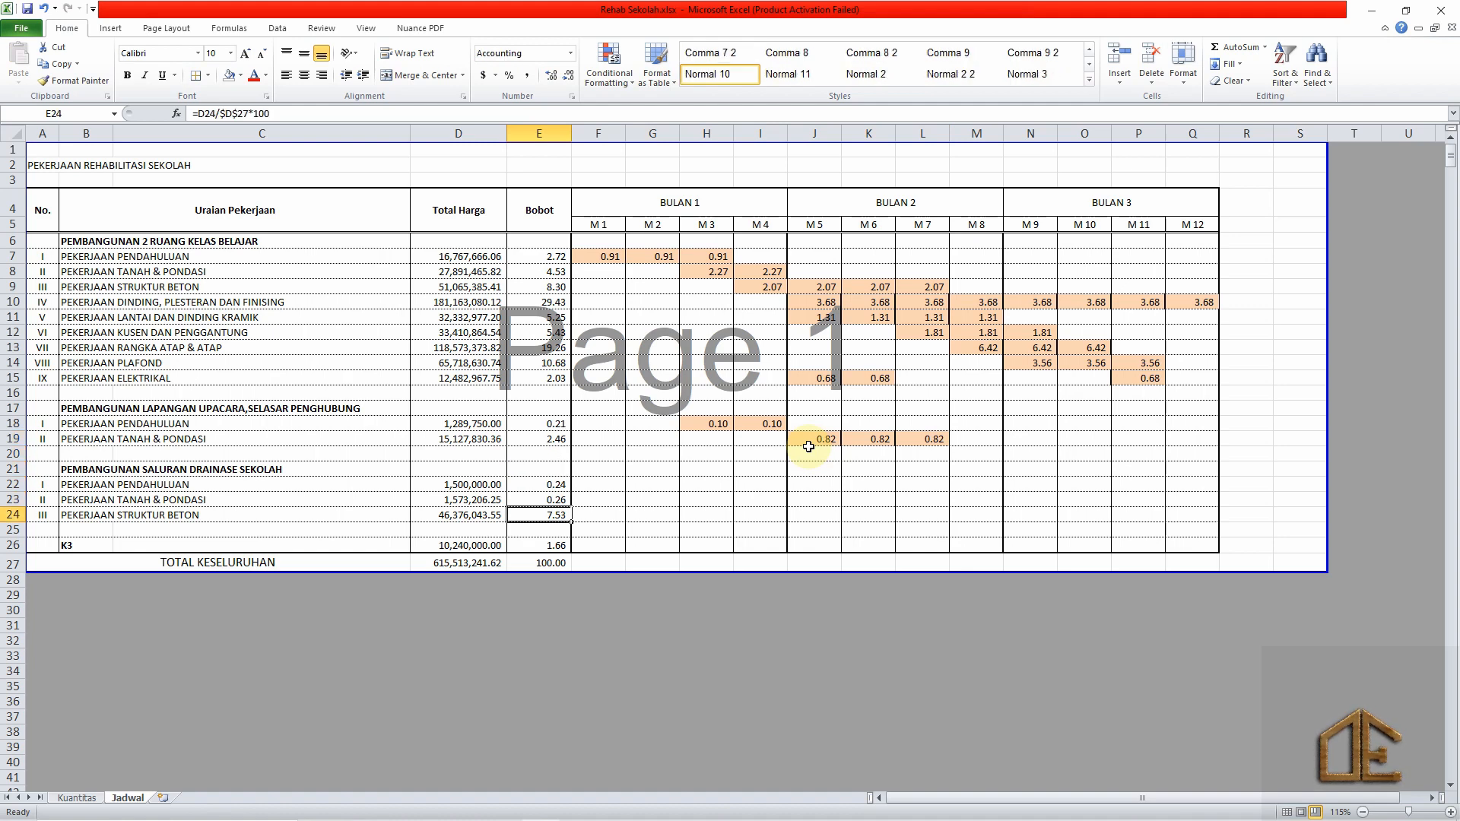
Check the drainage section's preliminary work item on Kuantitas and enter =E22 in J22 of Jadwal, placing its full weight in M 5.
{"action": "key", "text": "Up"}
{"action": "key", "text": "Up"}
{"action": "key", "text": "Right"}
{"action": "key", "text": "Right"}
{"action": "key", "text": "Right"}
{"action": "key", "text": "Right"}
{"action": "key", "text": "Right"}
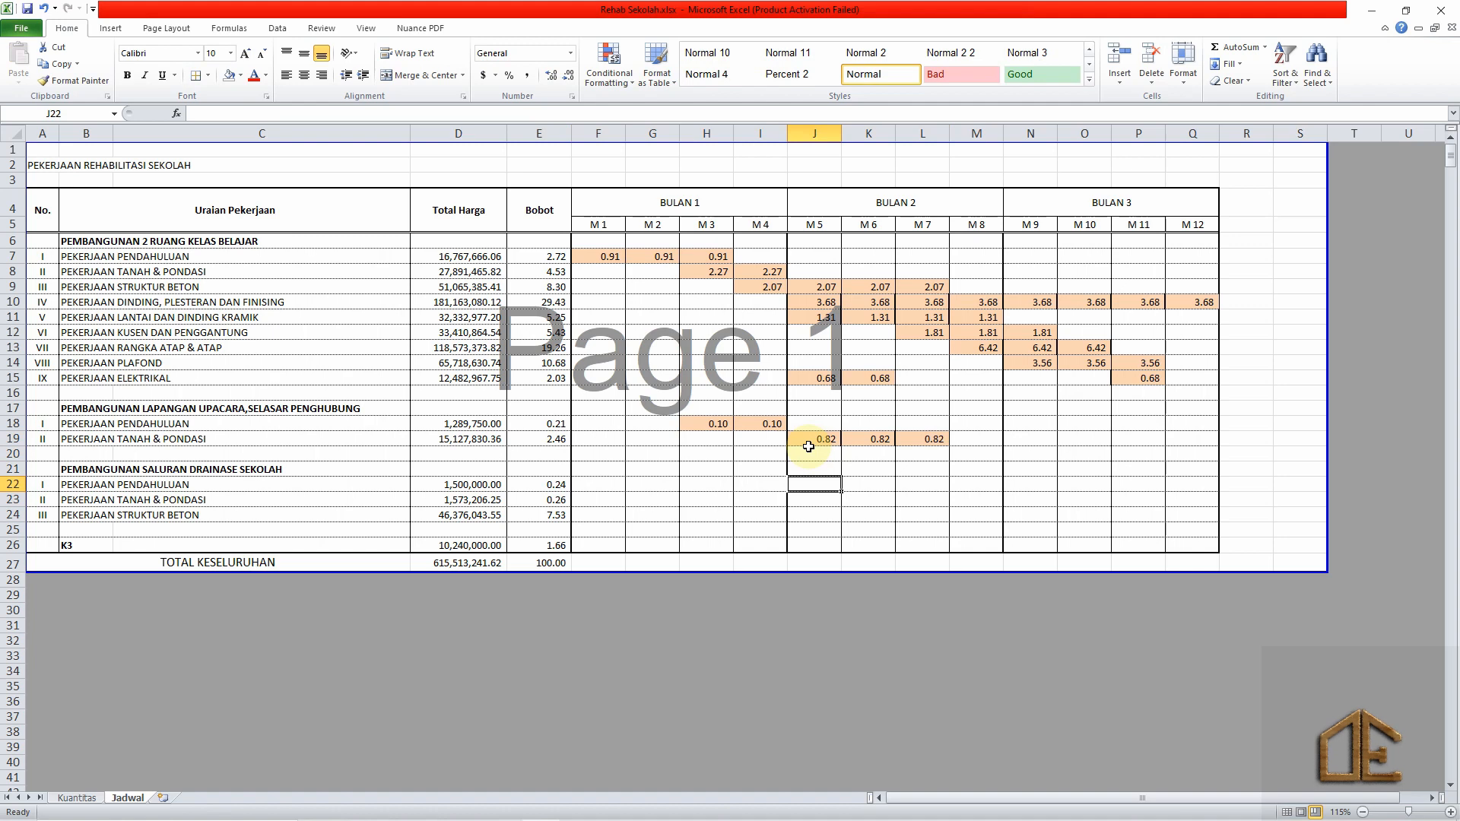
{"action": "type", "text": "="}
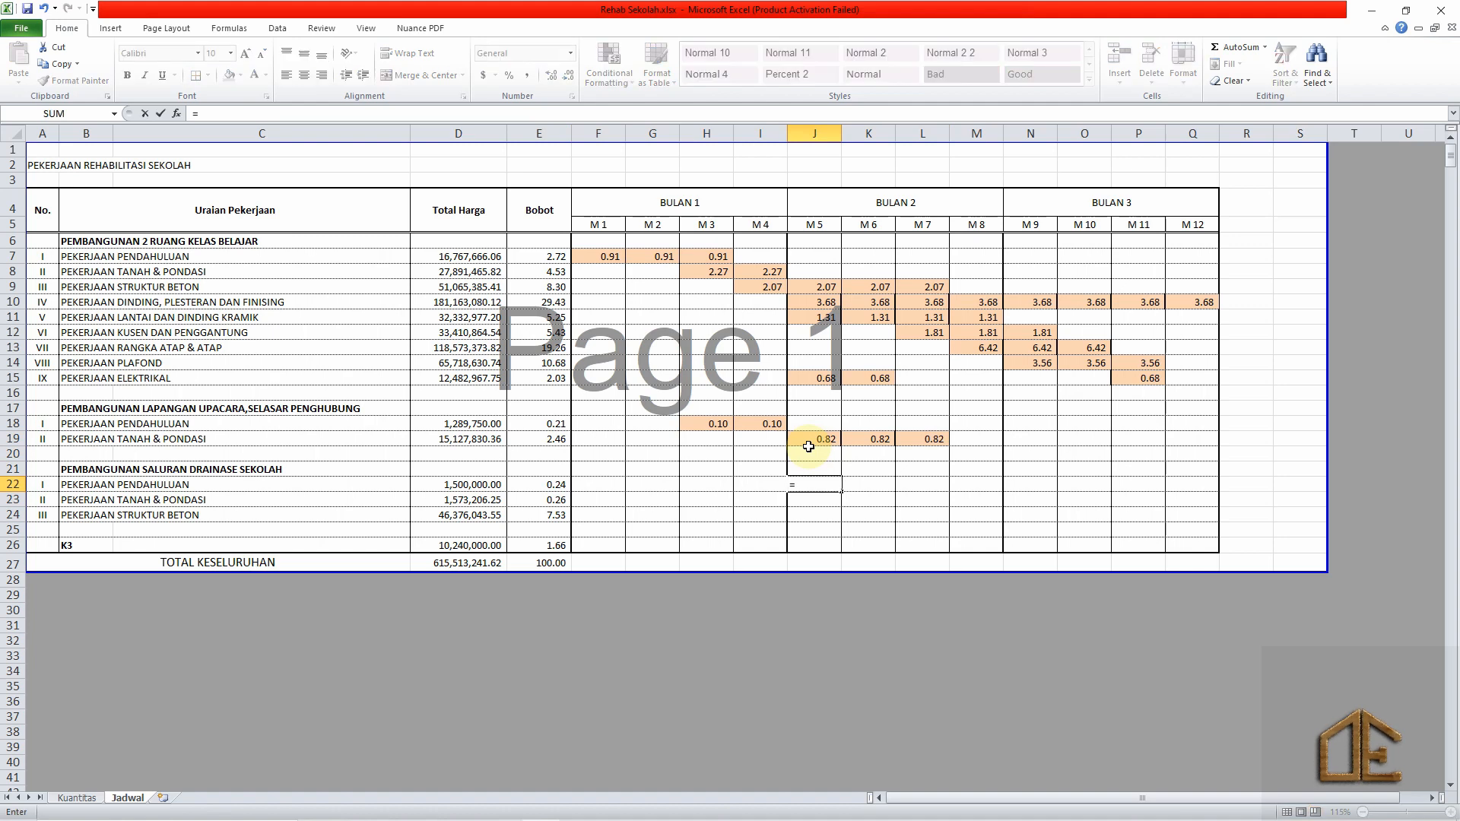
{"action": "key", "text": "Escape"}
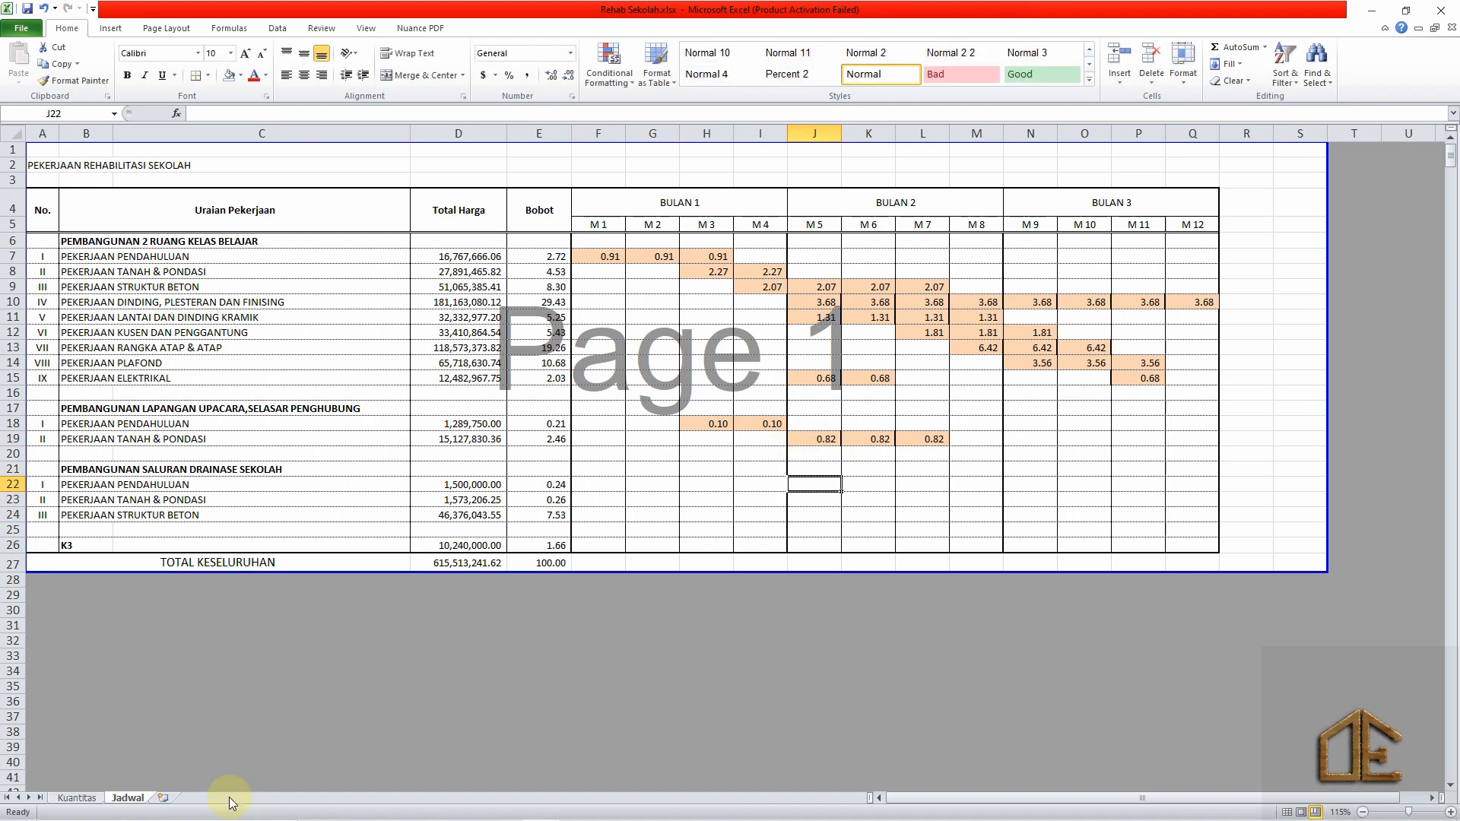
{"action": "left_click", "coordinate": [94, 797]}
{"action": "scroll", "coordinate": [190, 608], "scroll_direction": "down", "scroll_amount": 7}
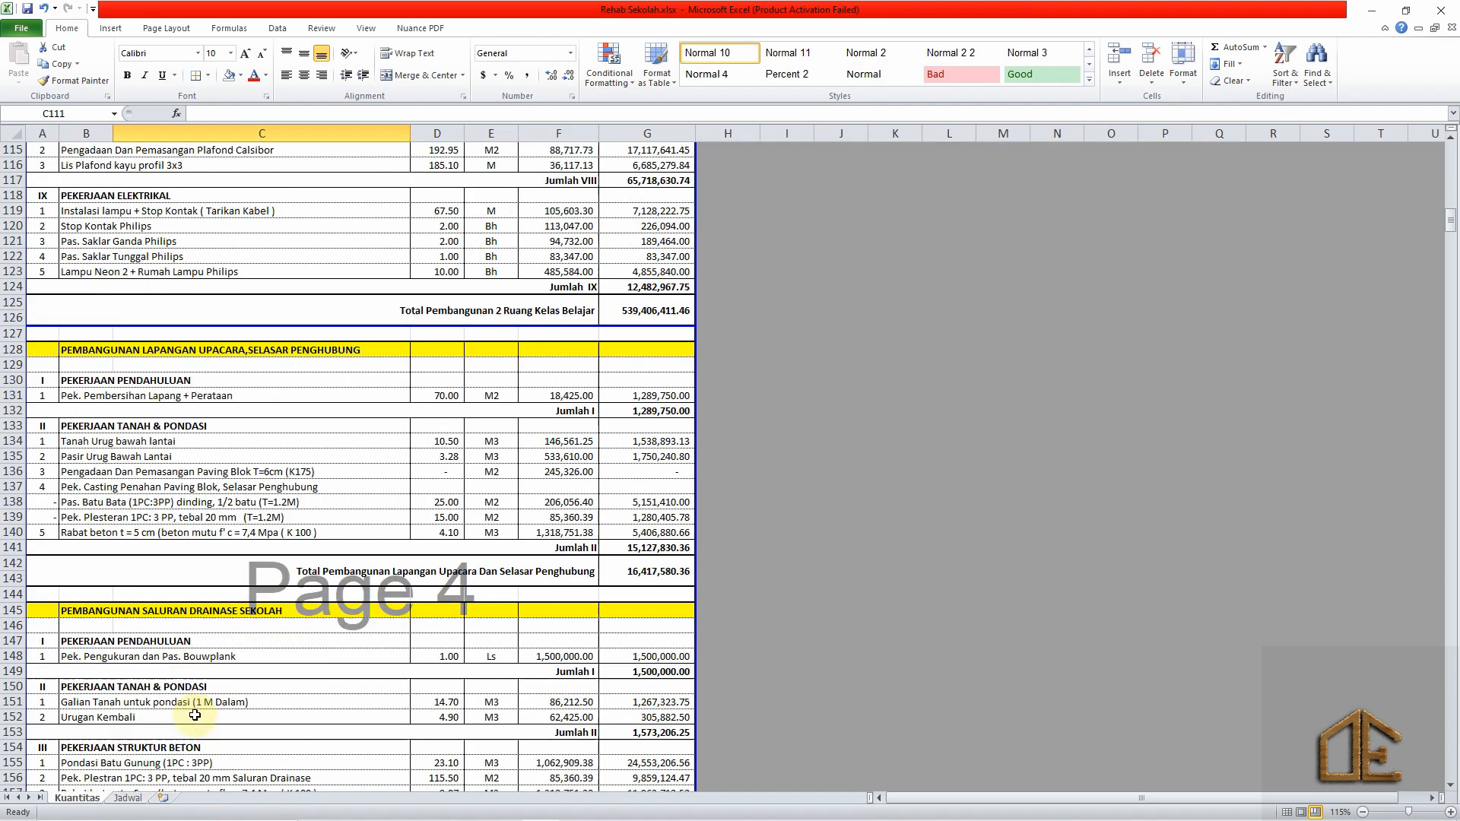
{"action": "left_click", "coordinate": [118, 425]}
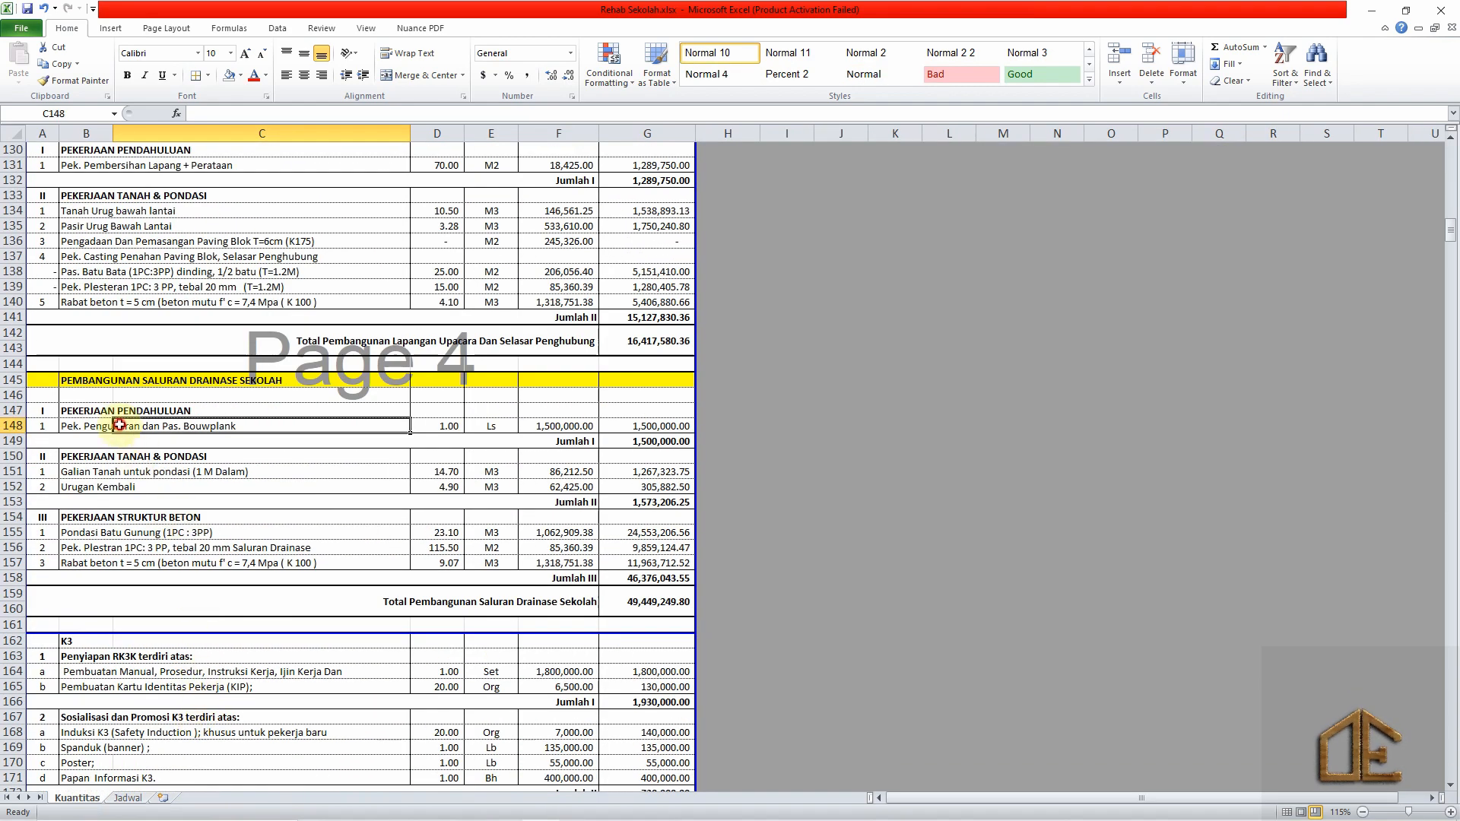
{"action": "left_click", "coordinate": [127, 797]}
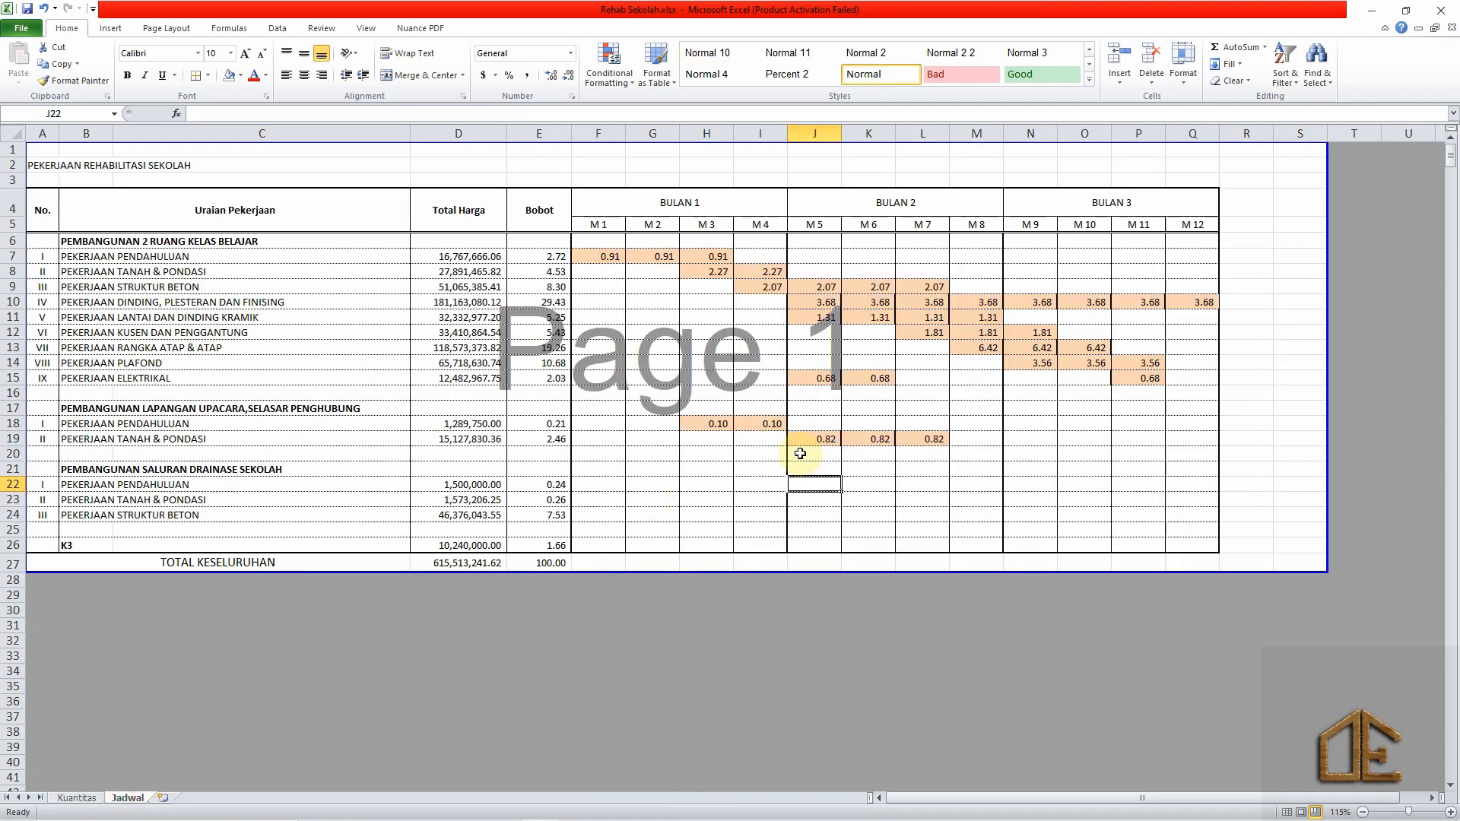
{"action": "type", "text": "=E22"}
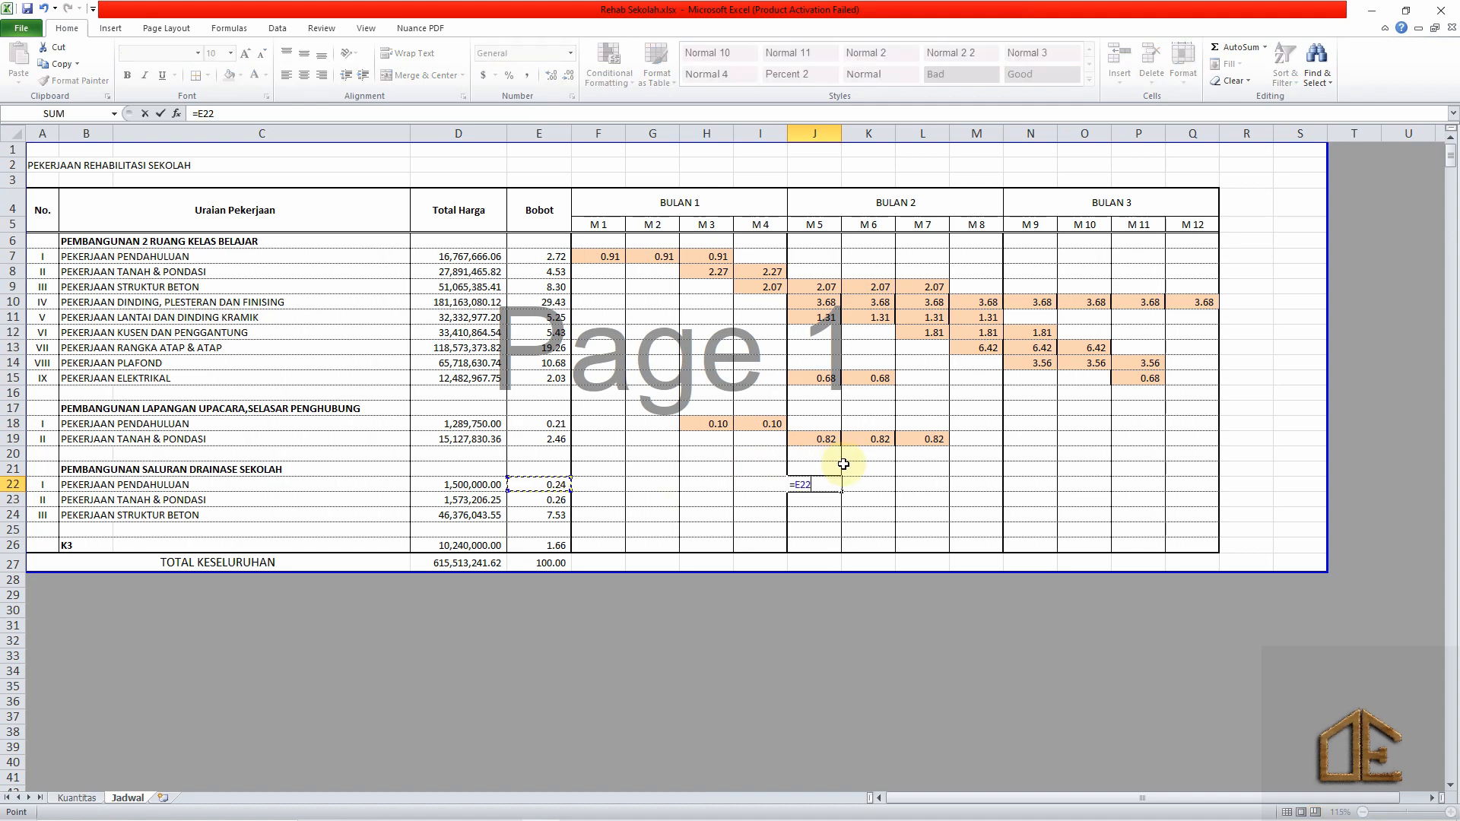
{"action": "key", "text": "Return"}
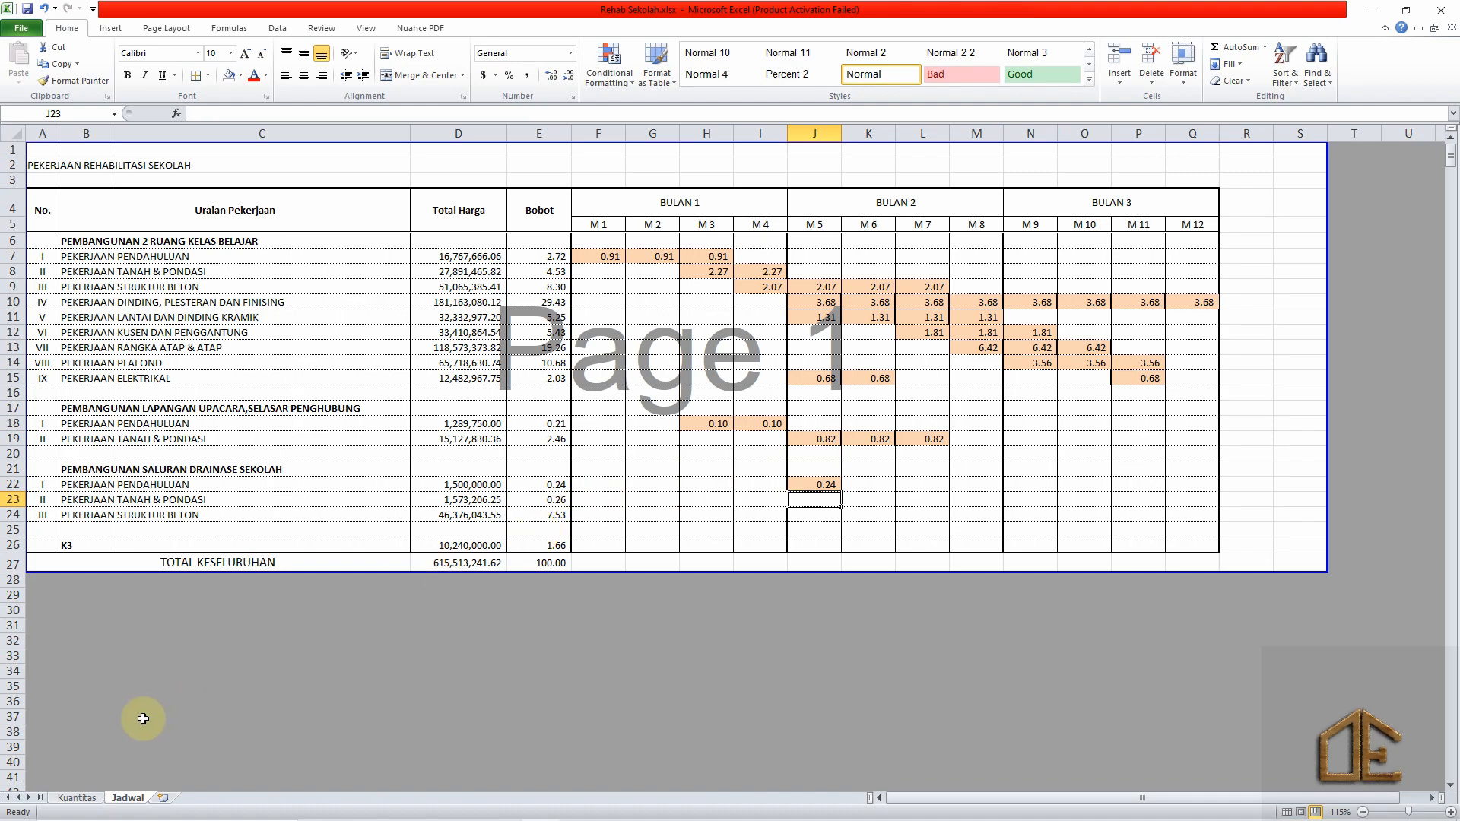
Examine the drainage section's earthwork and foundation items on Kuantitas for scheduling row 23 of Jadwal.
{"action": "left_click", "coordinate": [79, 798]}
{"action": "scroll", "coordinate": [239, 606], "scroll_direction": "down", "scroll_amount": 5}
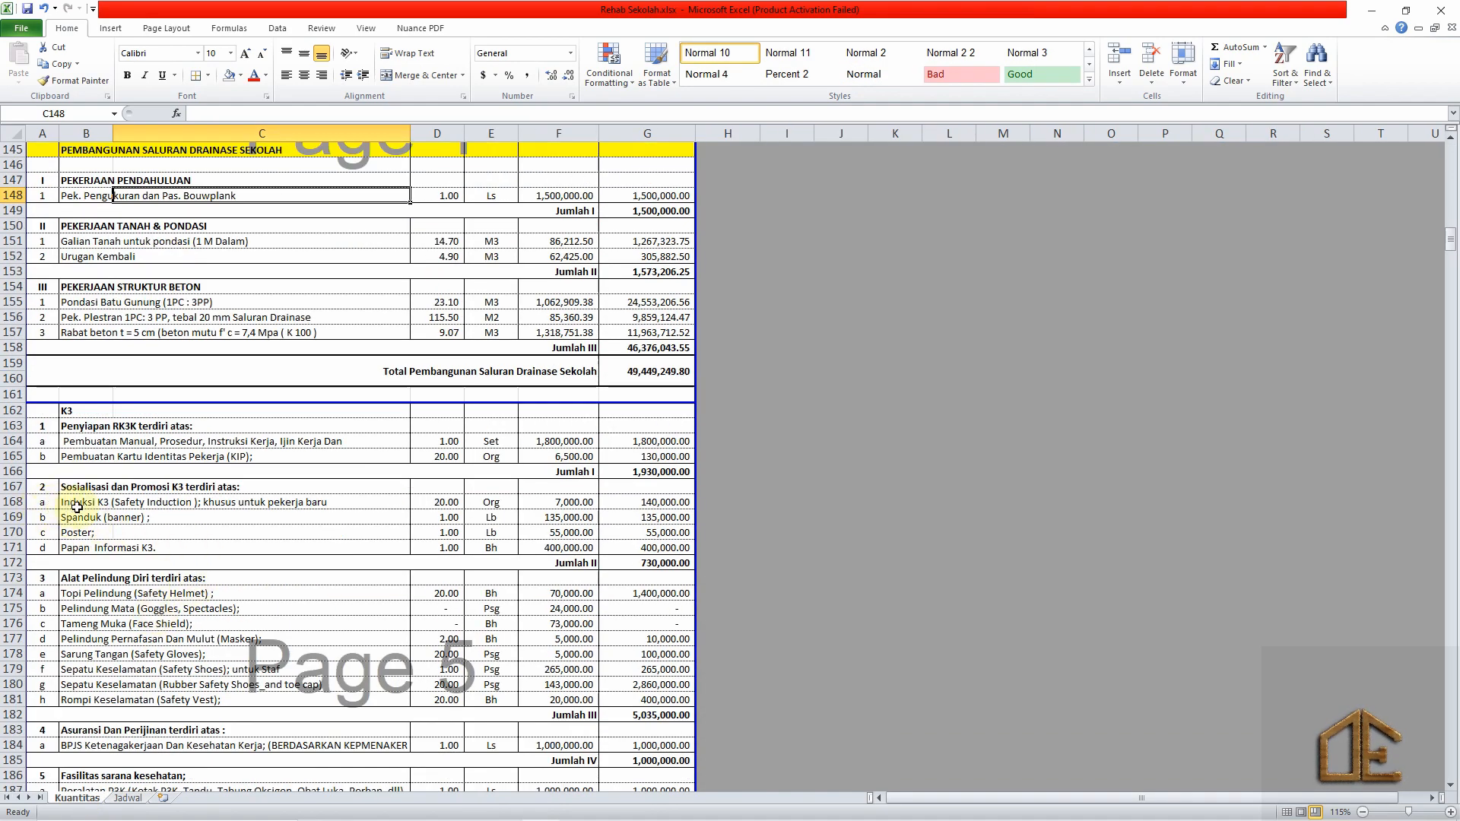
{"action": "scroll", "coordinate": [99, 487], "scroll_direction": "up", "scroll_amount": 5}
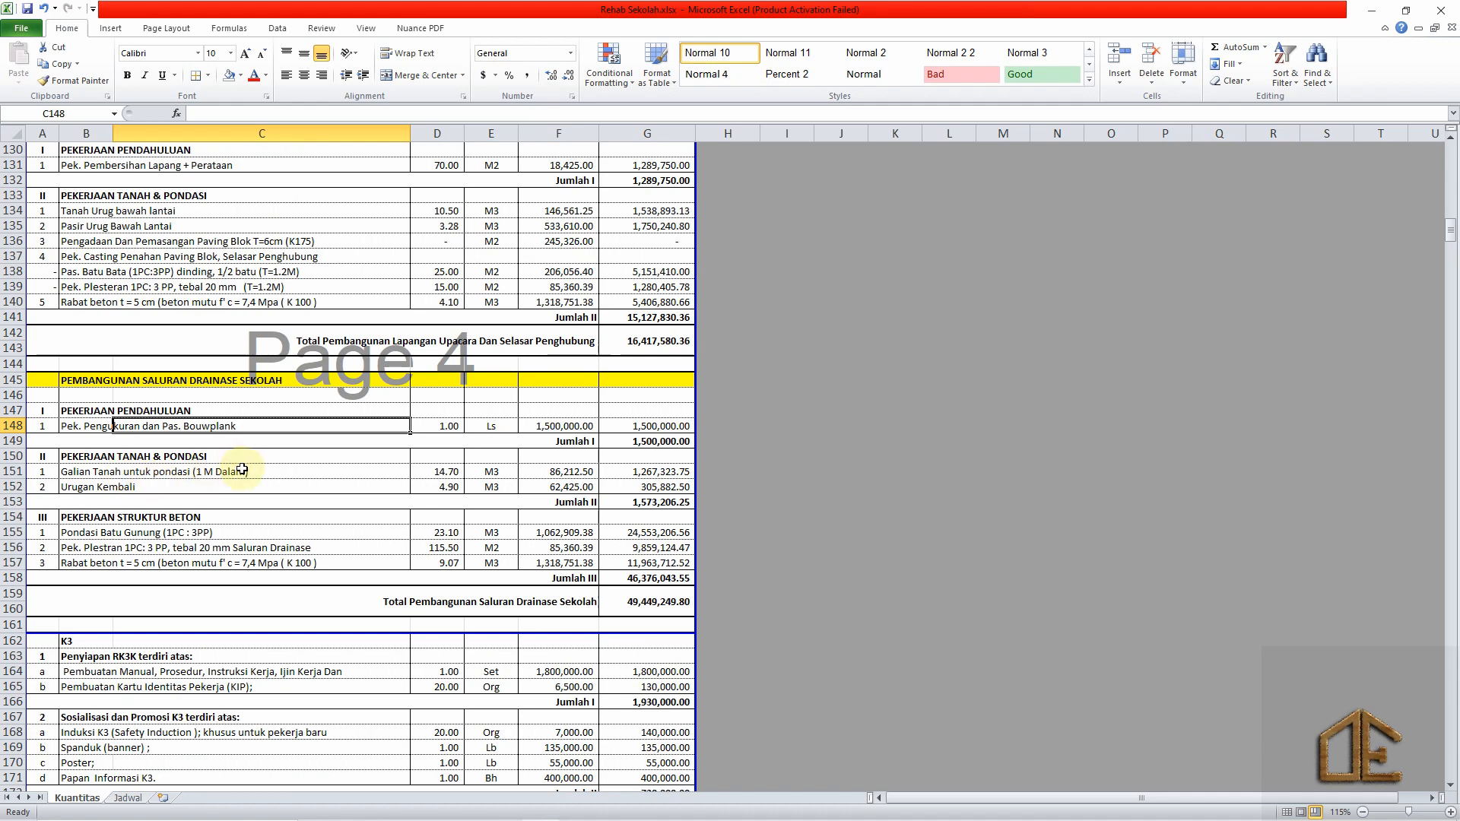
{"action": "left_click", "coordinate": [255, 471]}
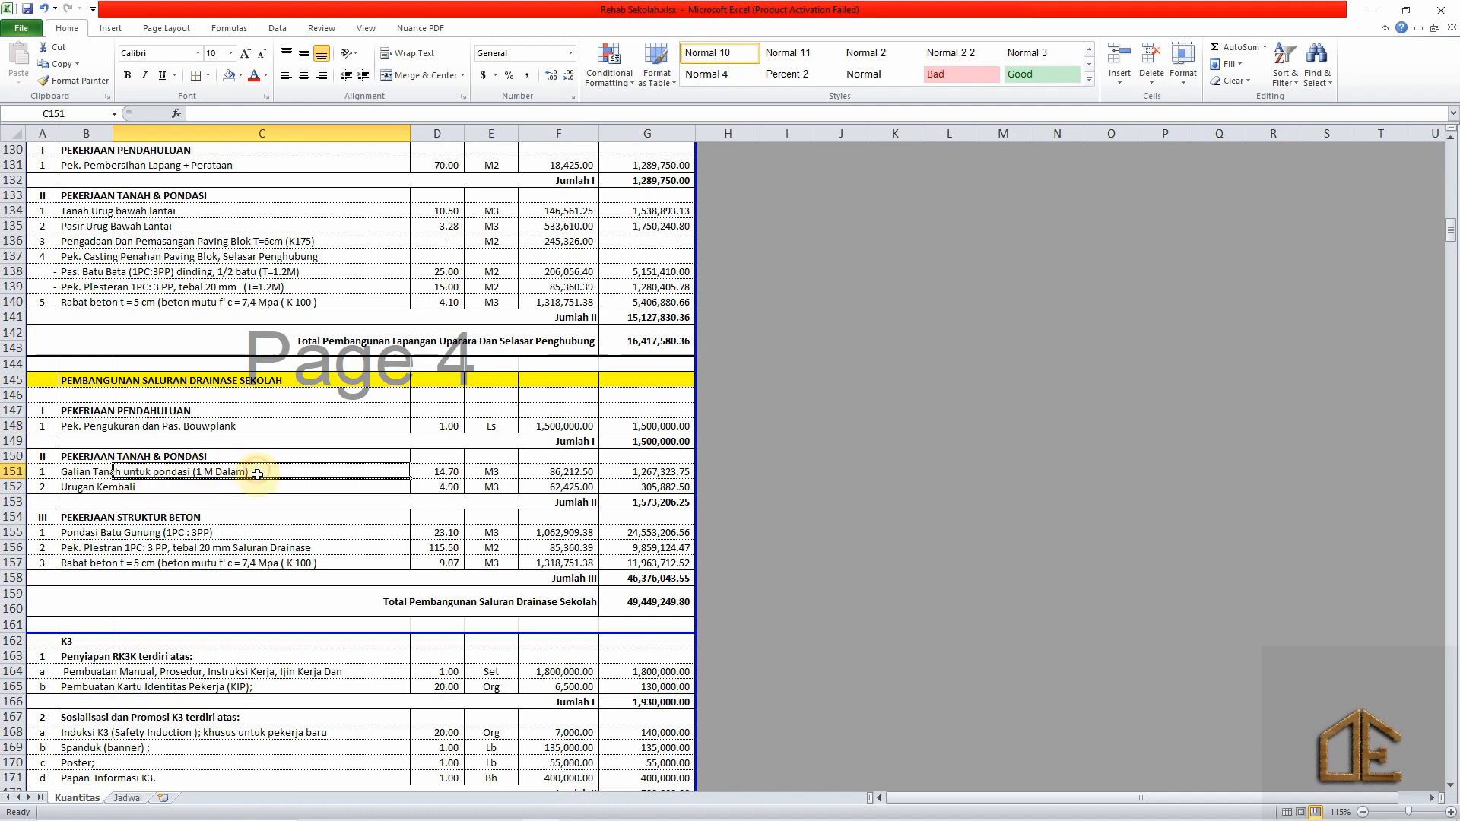
{"action": "left_click", "coordinate": [143, 489]}
{"action": "left_click", "coordinate": [128, 798]}
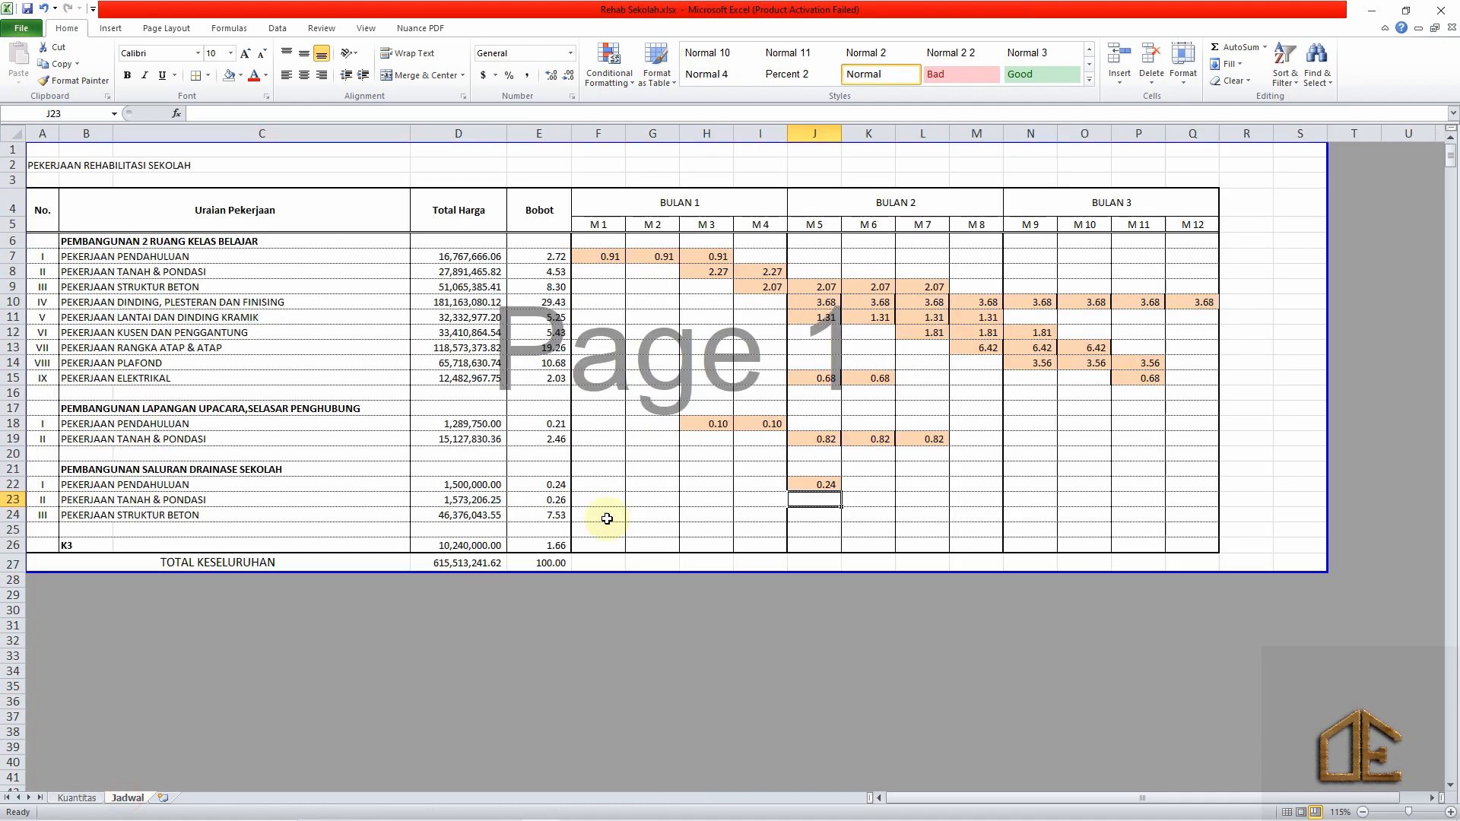
On the Jadwal sheet, enter =$E$23/2 in K23 to spread the drainage earthwork and foundation weight over two weeks from M 6.
{"action": "left_click", "coordinate": [854, 500]}
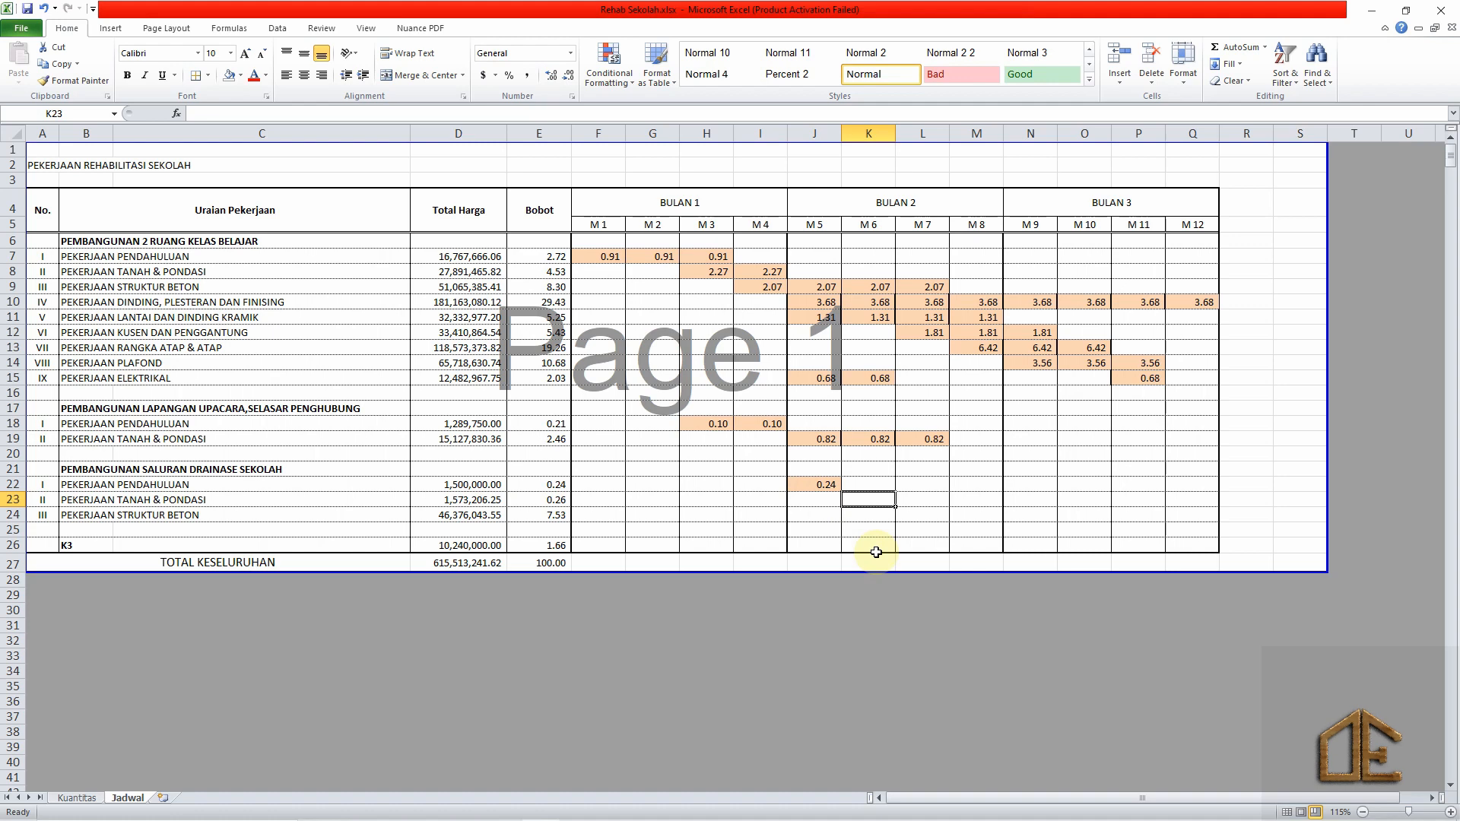
{"action": "type", "text": "="}
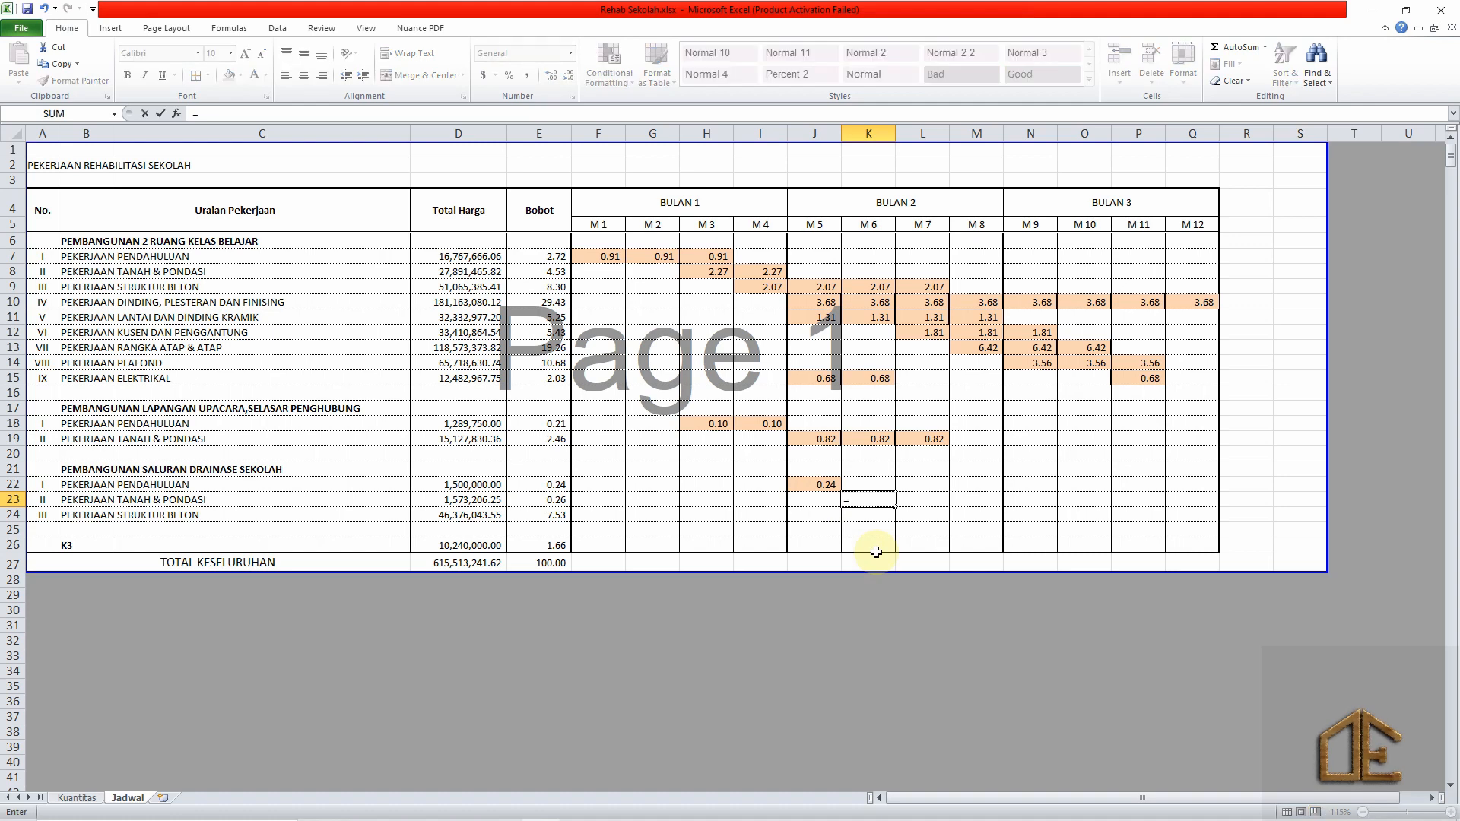
{"action": "key", "text": "Left"}
{"action": "key", "text": "Left"}
{"action": "key", "text": "Left"}
{"action": "key", "text": "Left"}
{"action": "key", "text": "Left"}
{"action": "key", "text": "Left"}
{"action": "key", "text": "F4"}
{"action": "type", "text": "/2"}
{"action": "key", "text": "Right"}
Copy the K23 weekly weight formula to L23, covering week M 7.
{"action": "key", "text": "Left"}
{"action": "key", "text": "ctrl+c"}
{"action": "key", "text": "Right"}
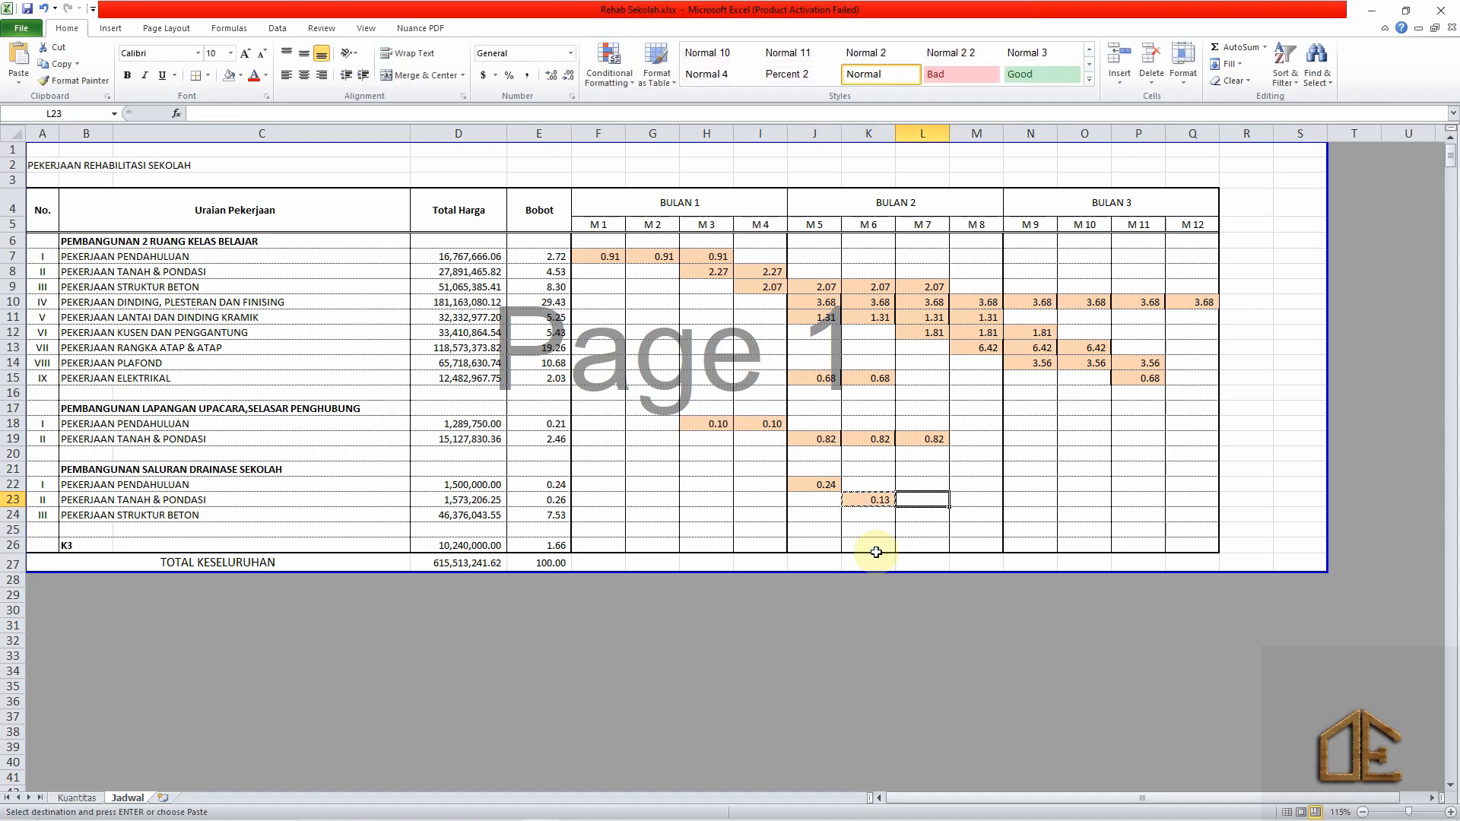
{"action": "key", "text": "Return"}
Enter =$E$24/3 in L24 to spread the drainage section's concrete structure weight over three weeks from M 7.
{"action": "key", "text": "Down"}
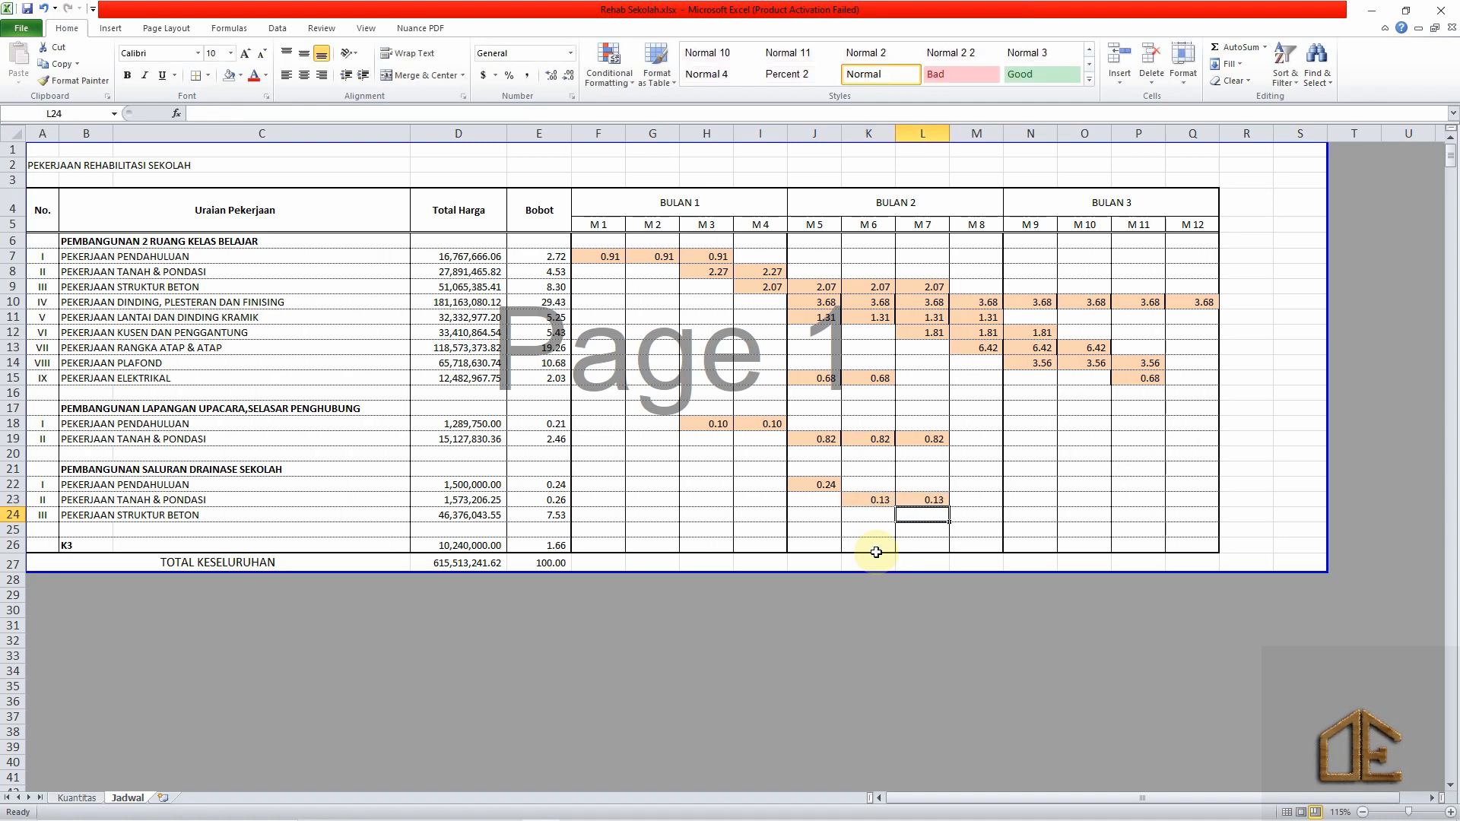
{"action": "key", "text": "Left"}
{"action": "key", "text": "Right"}
{"action": "type", "text": "="}
{"action": "key", "text": "Left"}
{"action": "key", "text": "Left"}
{"action": "key", "text": "Left"}
{"action": "key", "text": "Left"}
{"action": "key", "text": "Left"}
{"action": "key", "text": "Left"}
{"action": "key", "text": "Left"}
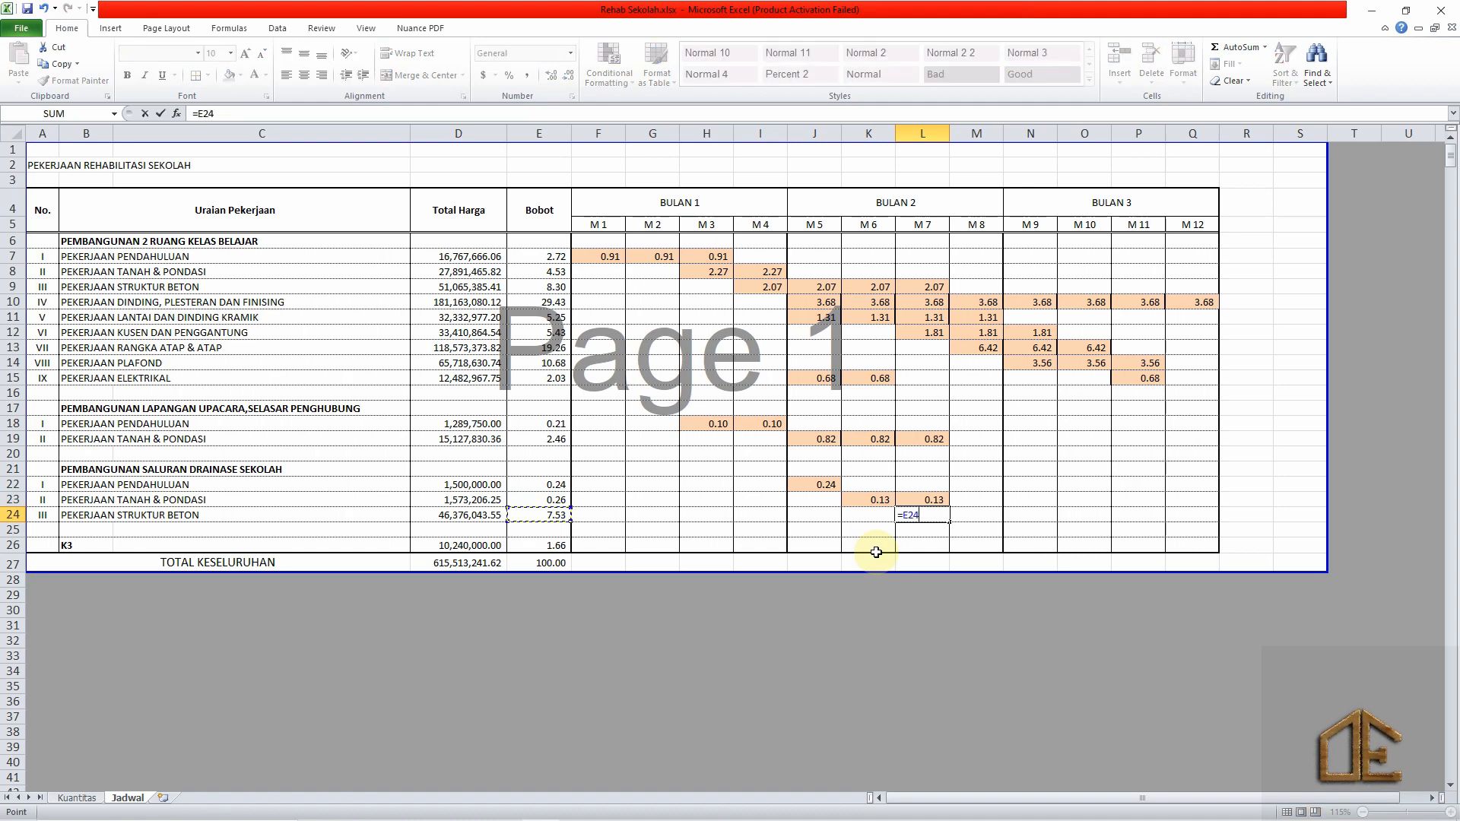
{"action": "type", "text": "/3"}
{"action": "key", "text": "BackSpace"}
{"action": "key", "text": "BackSpace"}
{"action": "key", "text": "BackSpace"}
{"action": "key", "text": "BackSpace"}
{"action": "key", "text": "BackSpace"}
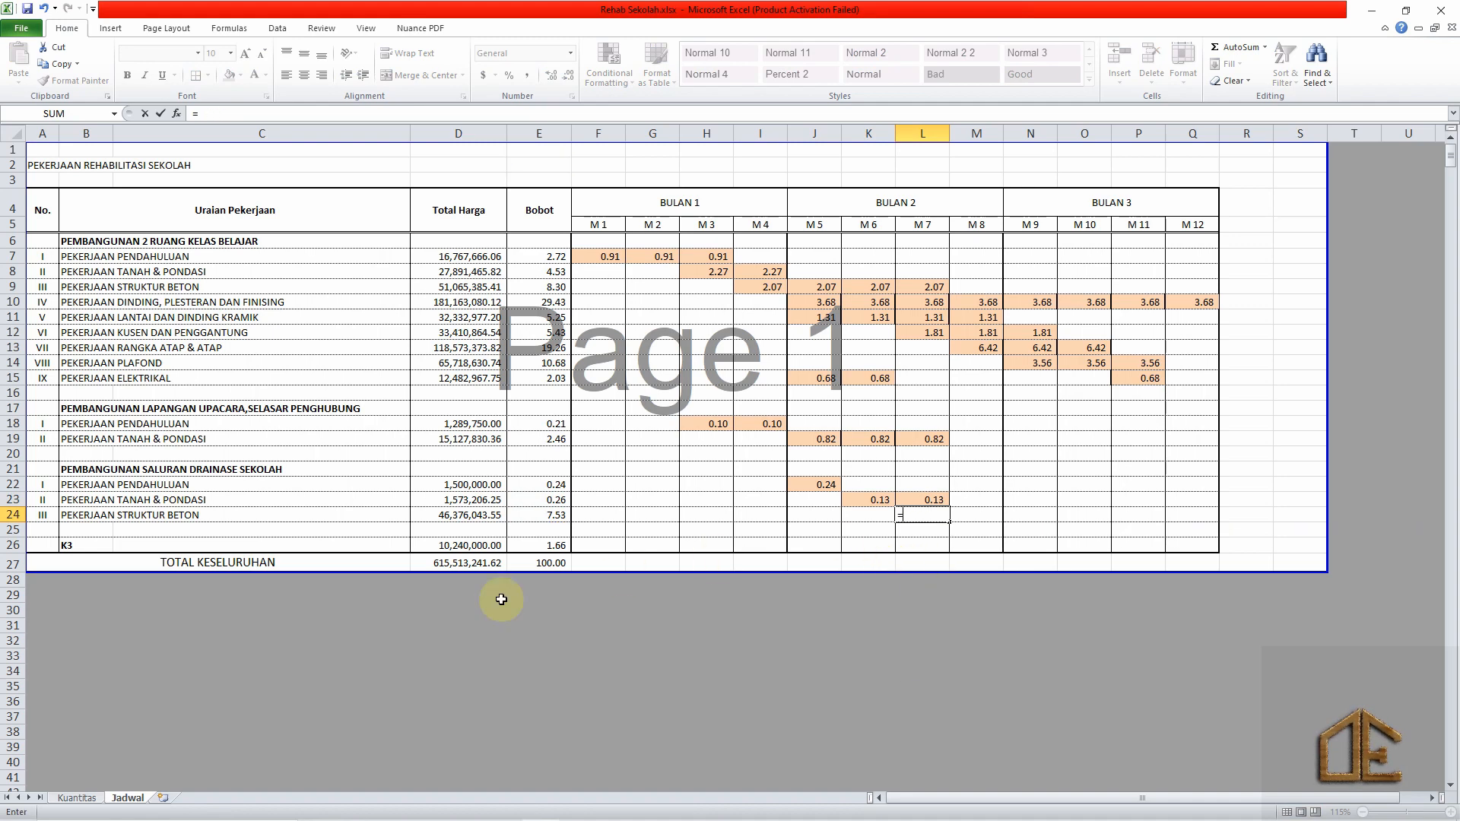
{"action": "left_click", "coordinate": [525, 514]}
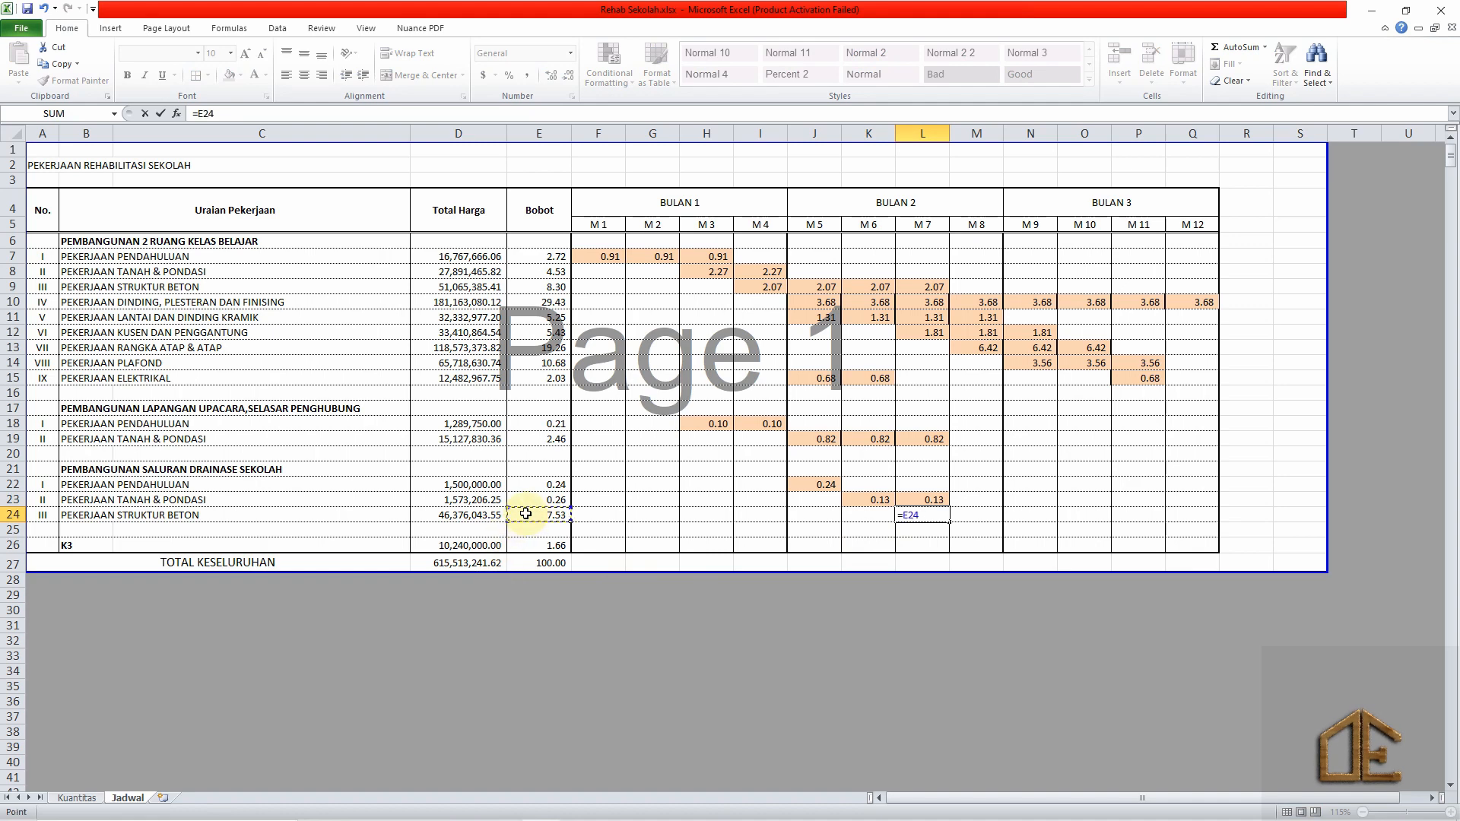
{"action": "key", "text": "F4"}
{"action": "type", "text": "/3"}
{"action": "key", "text": "Tab"}
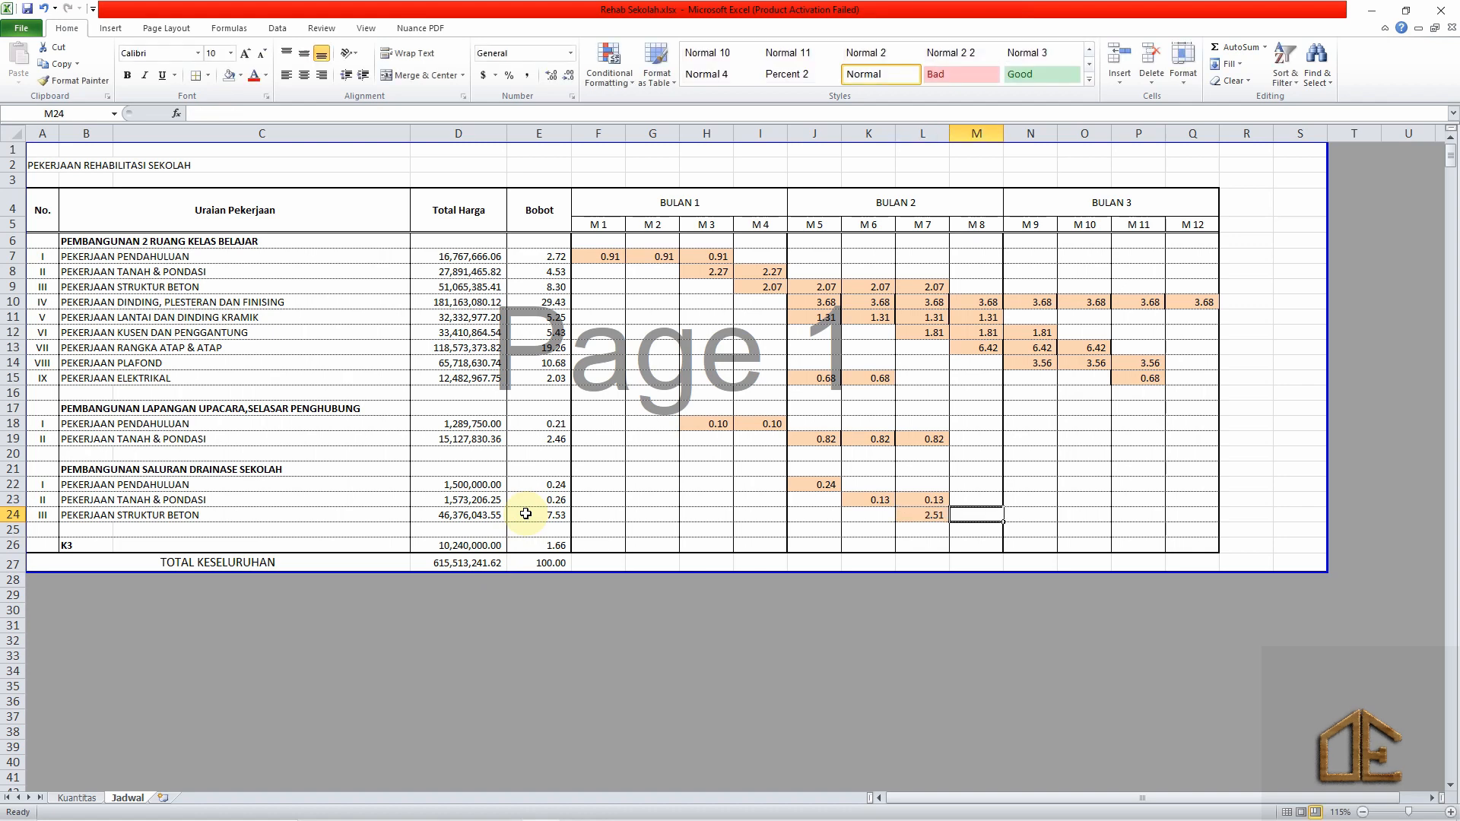
Copy the L24 weekly weight formula to M24:N24, covering weeks M 8 and M 9.
{"action": "key", "text": "Left"}
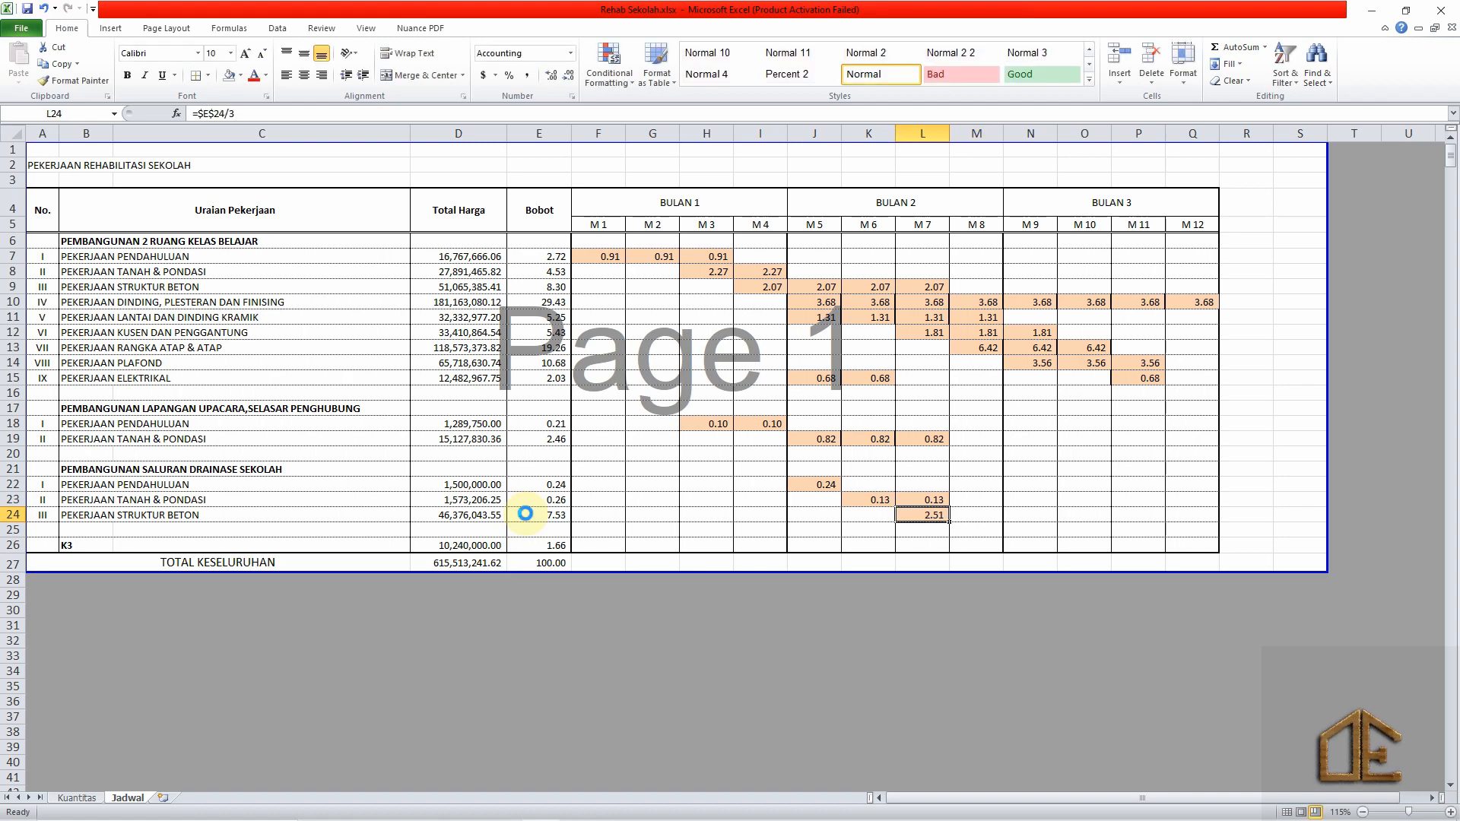
{"action": "key", "text": "ctrl+c"}
{"action": "key", "text": "Right"}
{"action": "key", "text": "shift+Right"}
{"action": "key", "text": "Return"}
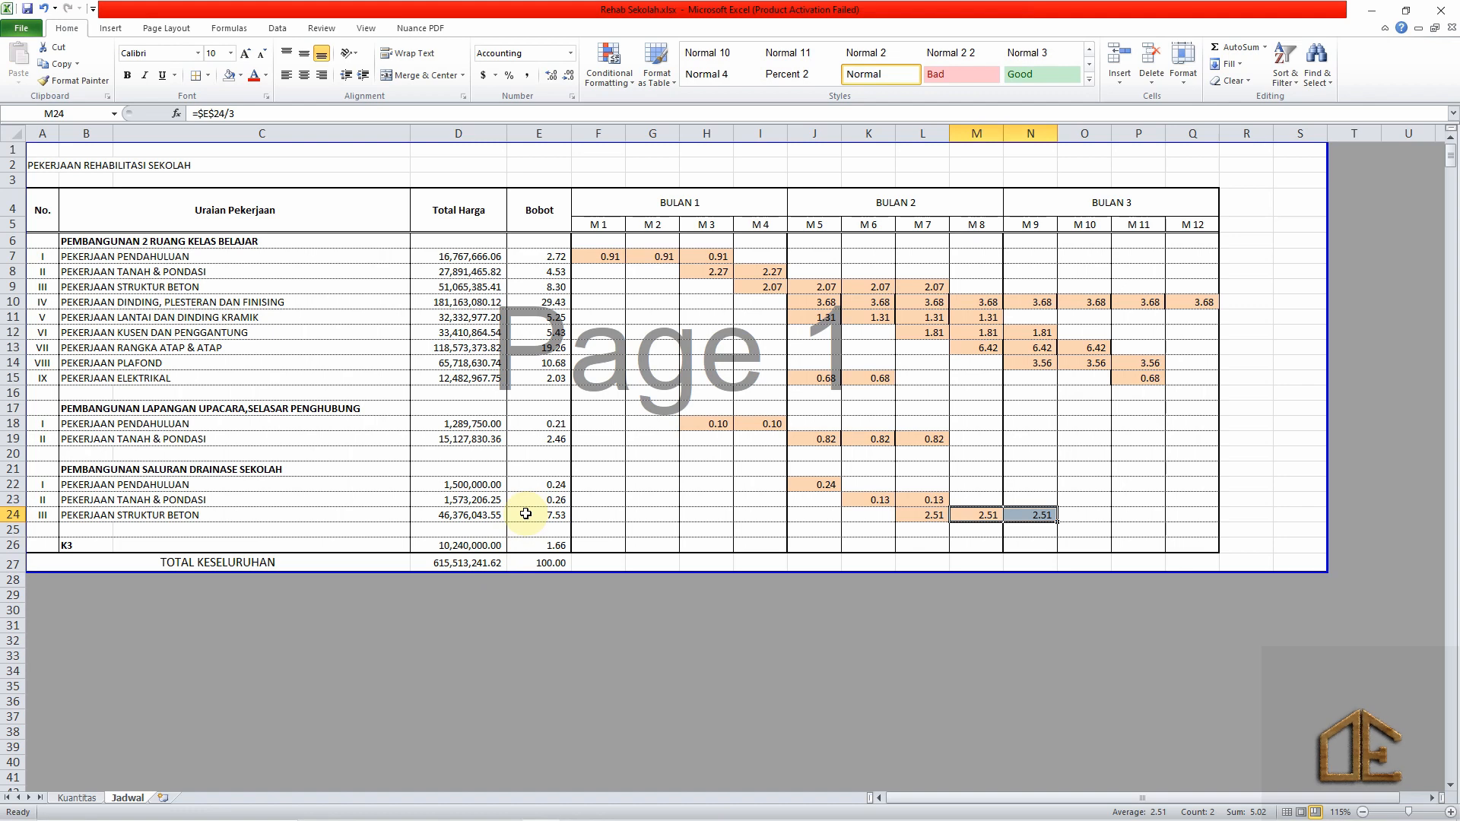
Enter =$E$26/12 in F26 to spread the K3 weight over twelve weeks from M 1.
{"action": "key", "text": "Down"}
{"action": "key", "text": "Down"}
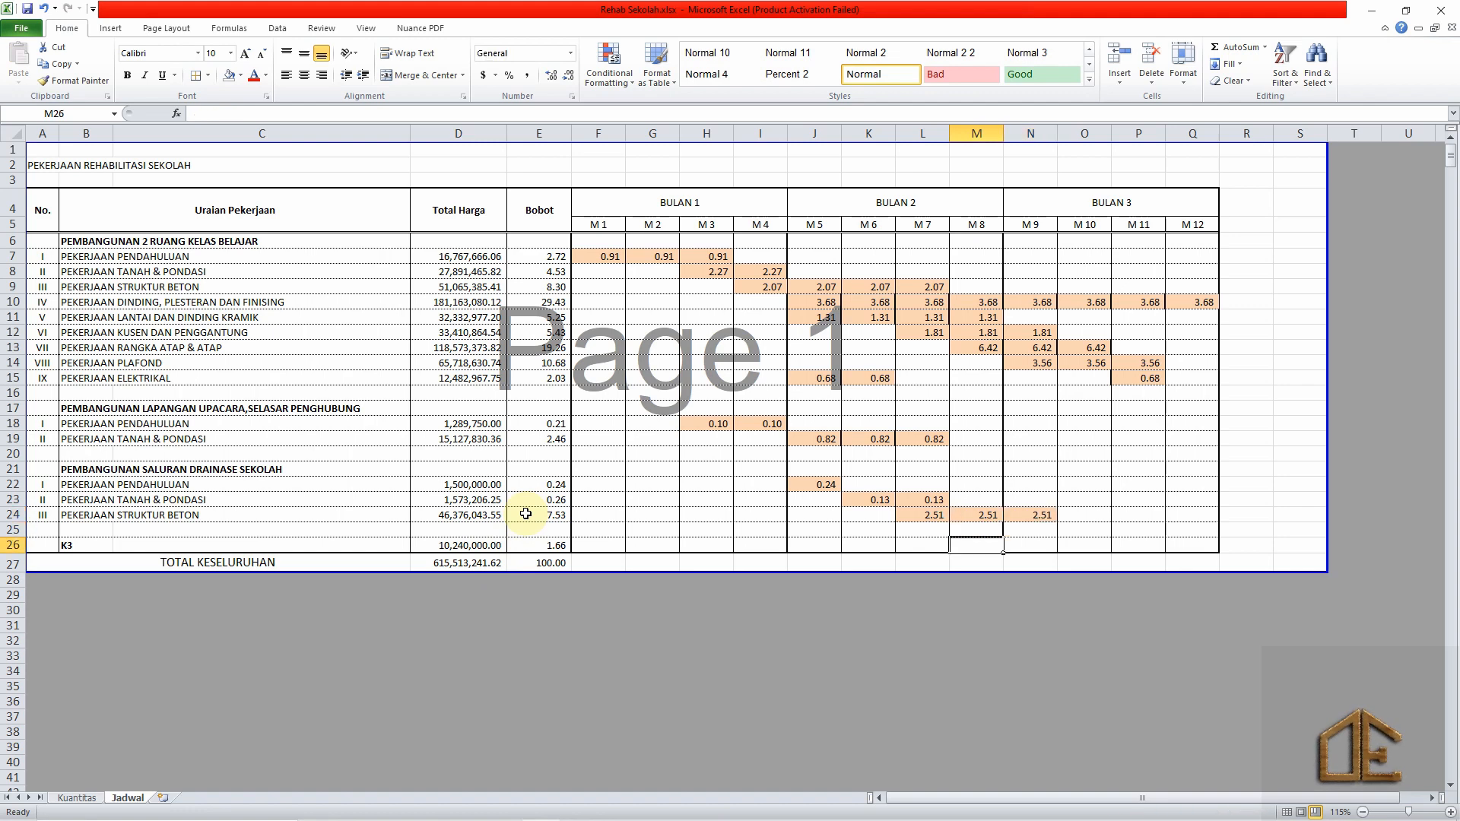
{"action": "key", "text": "Left"}
{"action": "key", "text": "Left"}
{"action": "key", "text": "Left"}
{"action": "key", "text": "Left"}
{"action": "key", "text": "Left"}
{"action": "key", "text": "Left"}
{"action": "key", "text": "Left"}
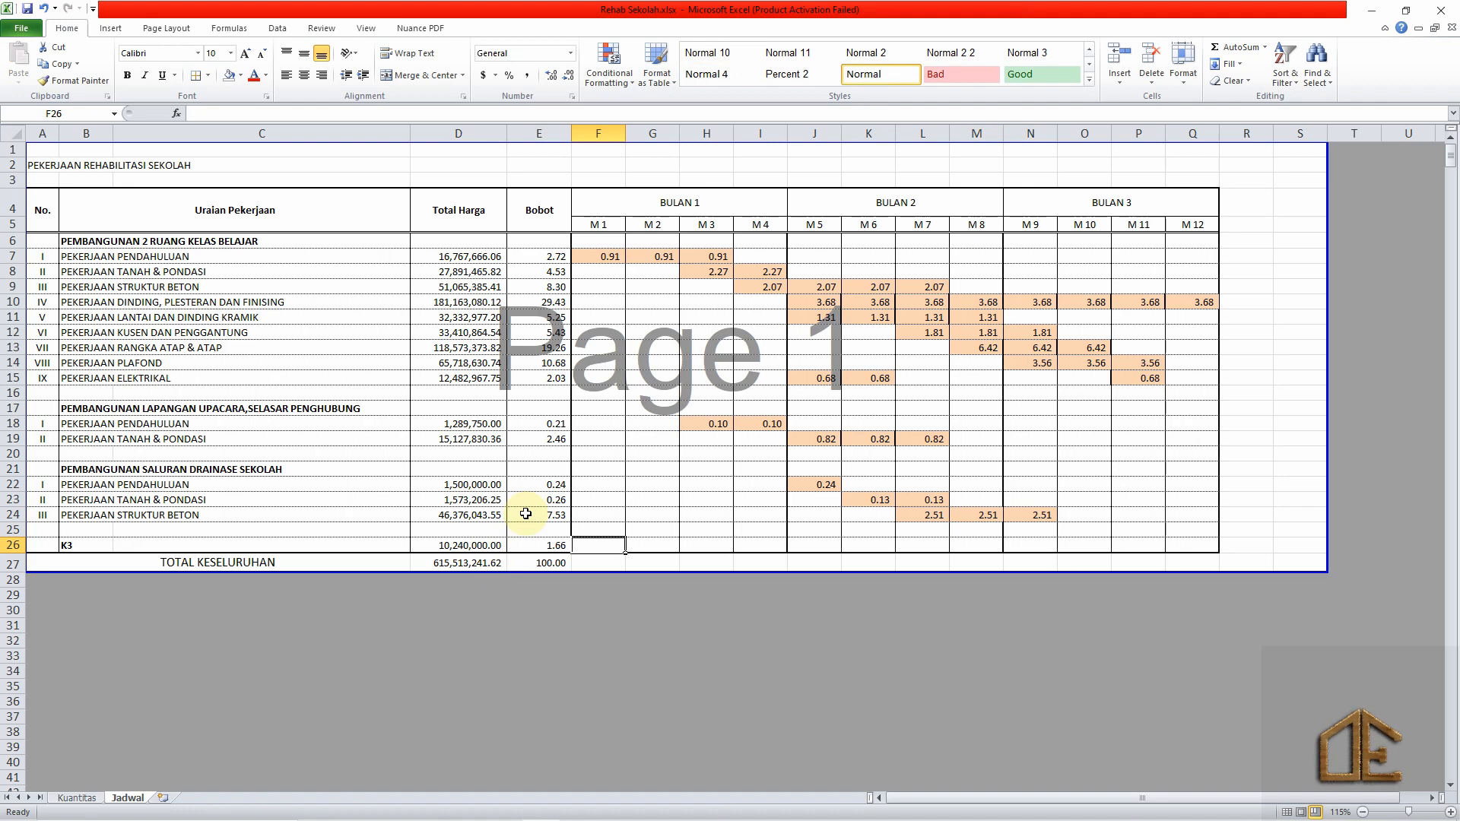
{"action": "type", "text": "="}
{"action": "key", "text": "Left"}
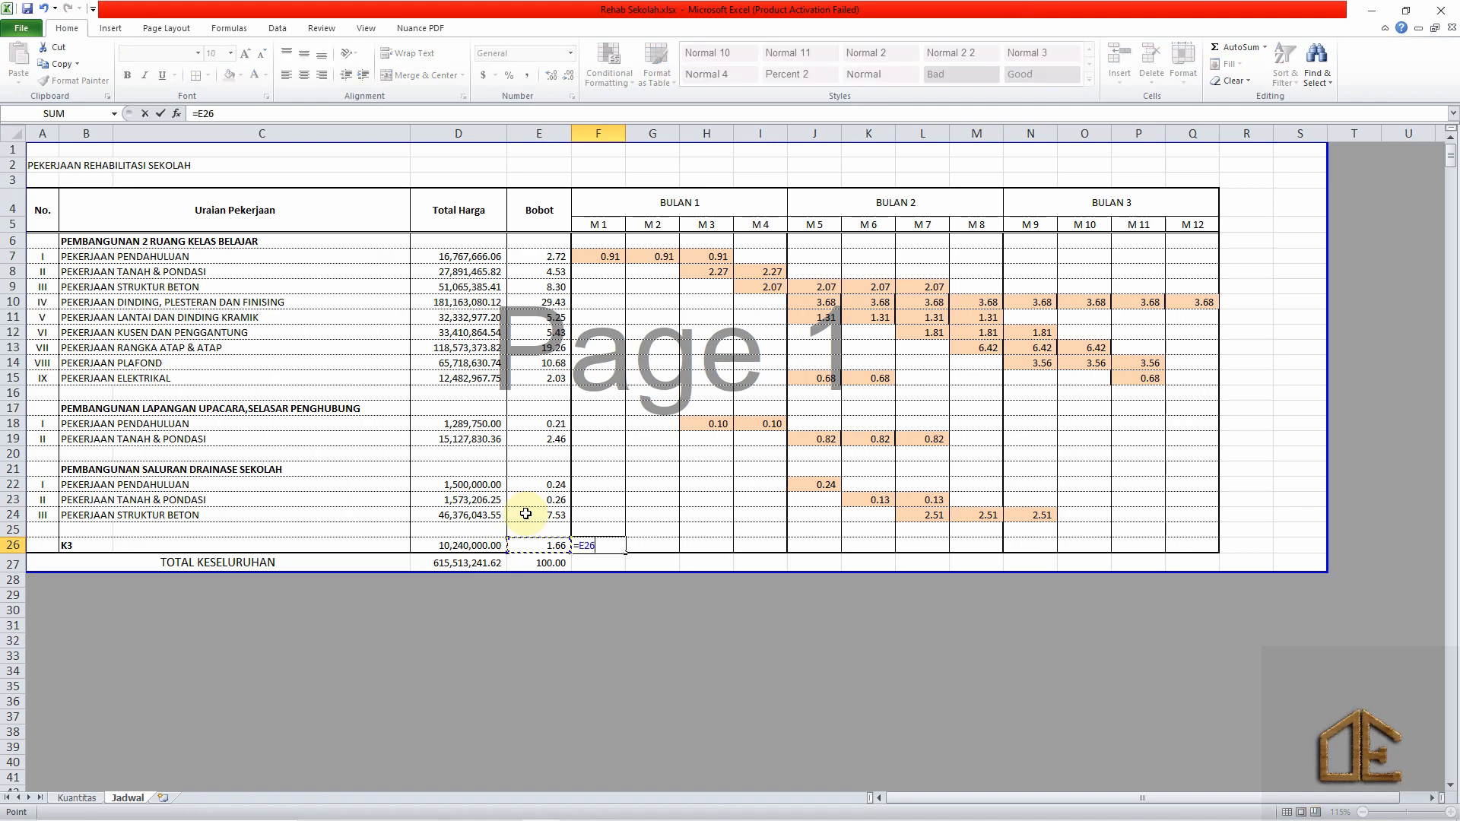
{"action": "key", "text": "F4"}
{"action": "type", "text": "/12"}
{"action": "key", "text": "Return"}
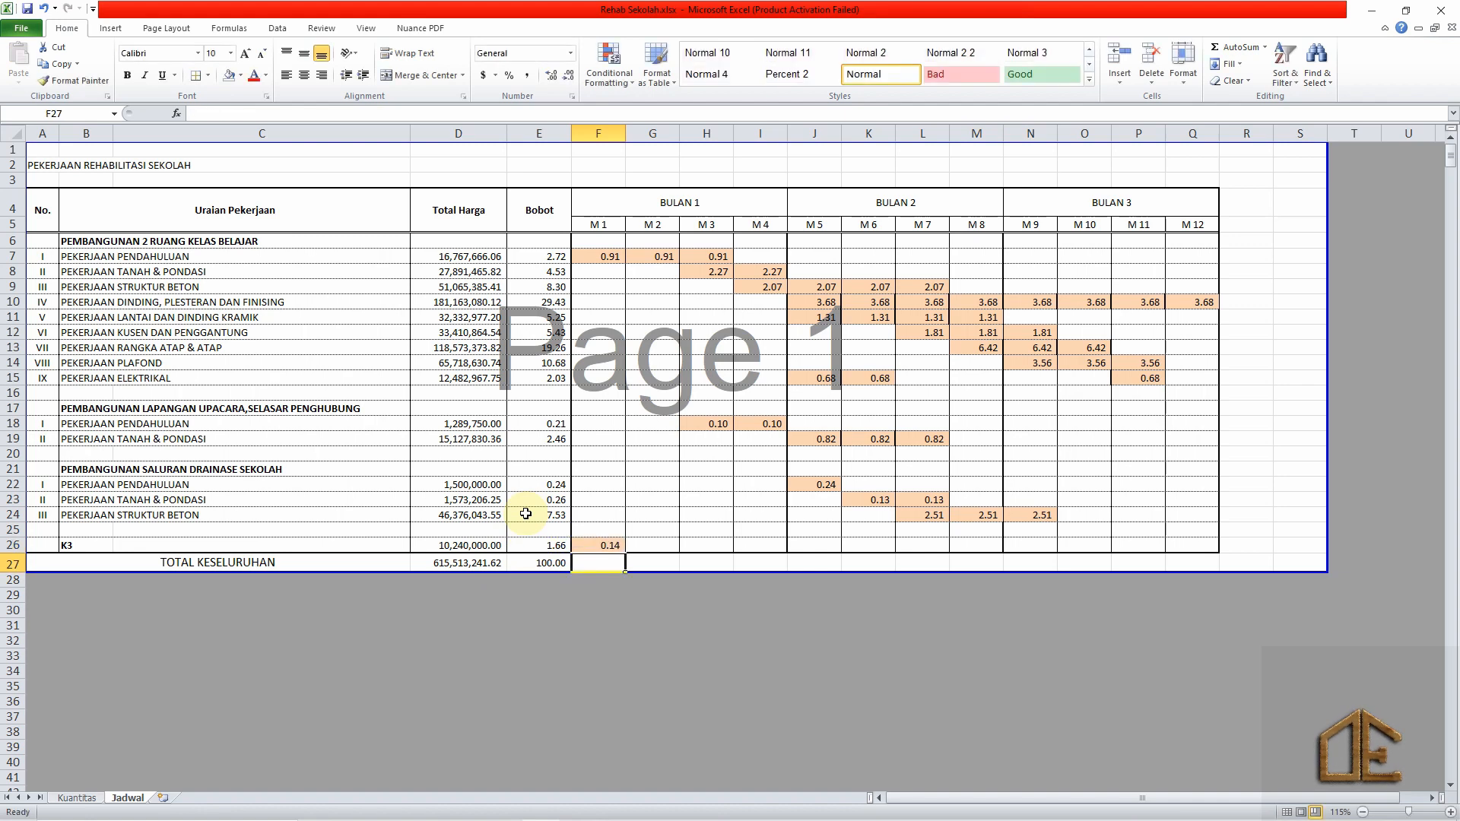
Copy the F26 weekly K3 weight formula to G26:Q26, covering weeks M 2 to M 12.
{"action": "key", "text": "Up"}
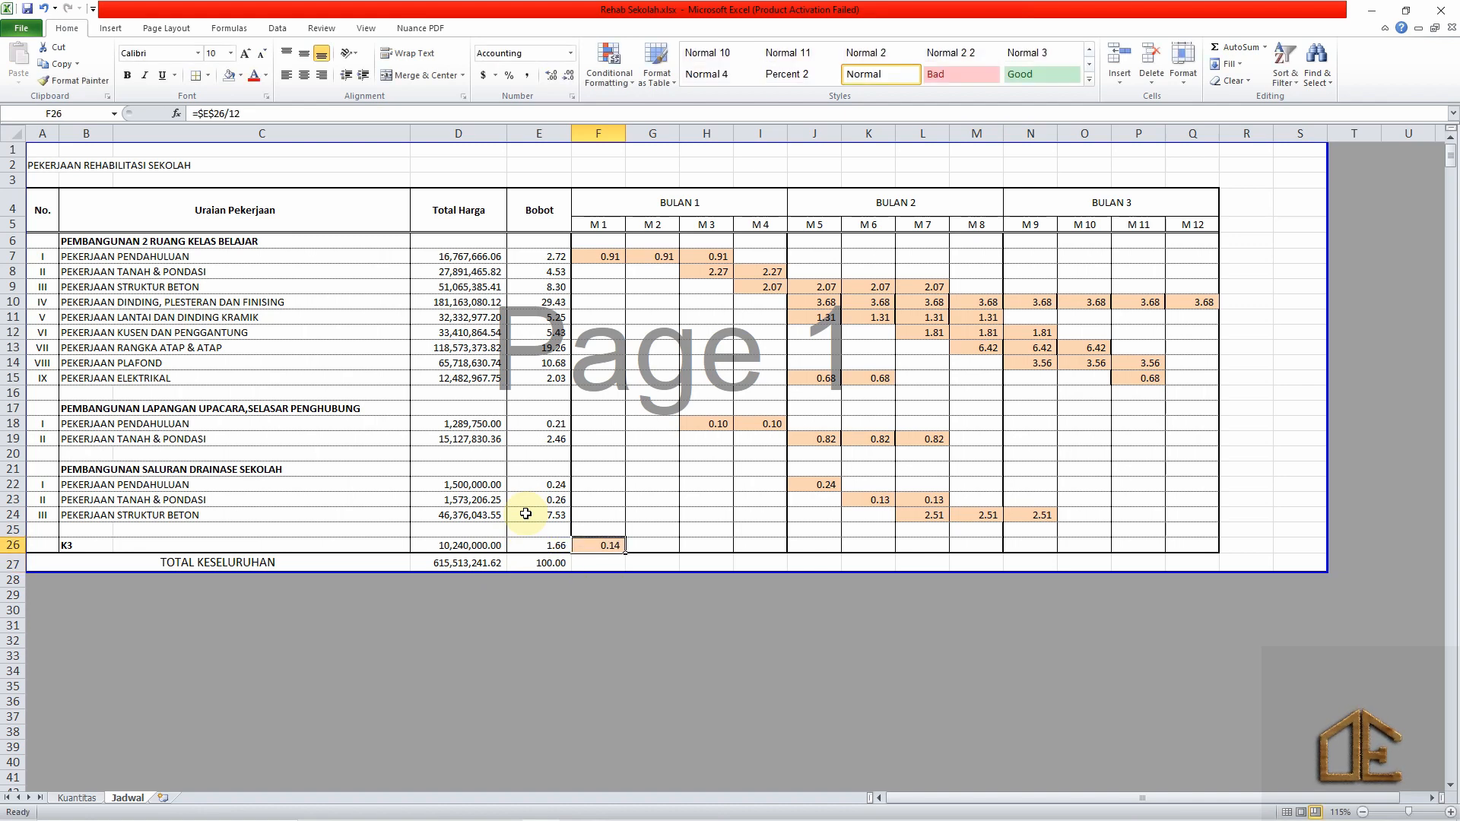
{"action": "key", "text": "ctrl+c"}
{"action": "key", "text": "shift+Right"}
{"action": "key", "text": "ctrl+shift+Right"}
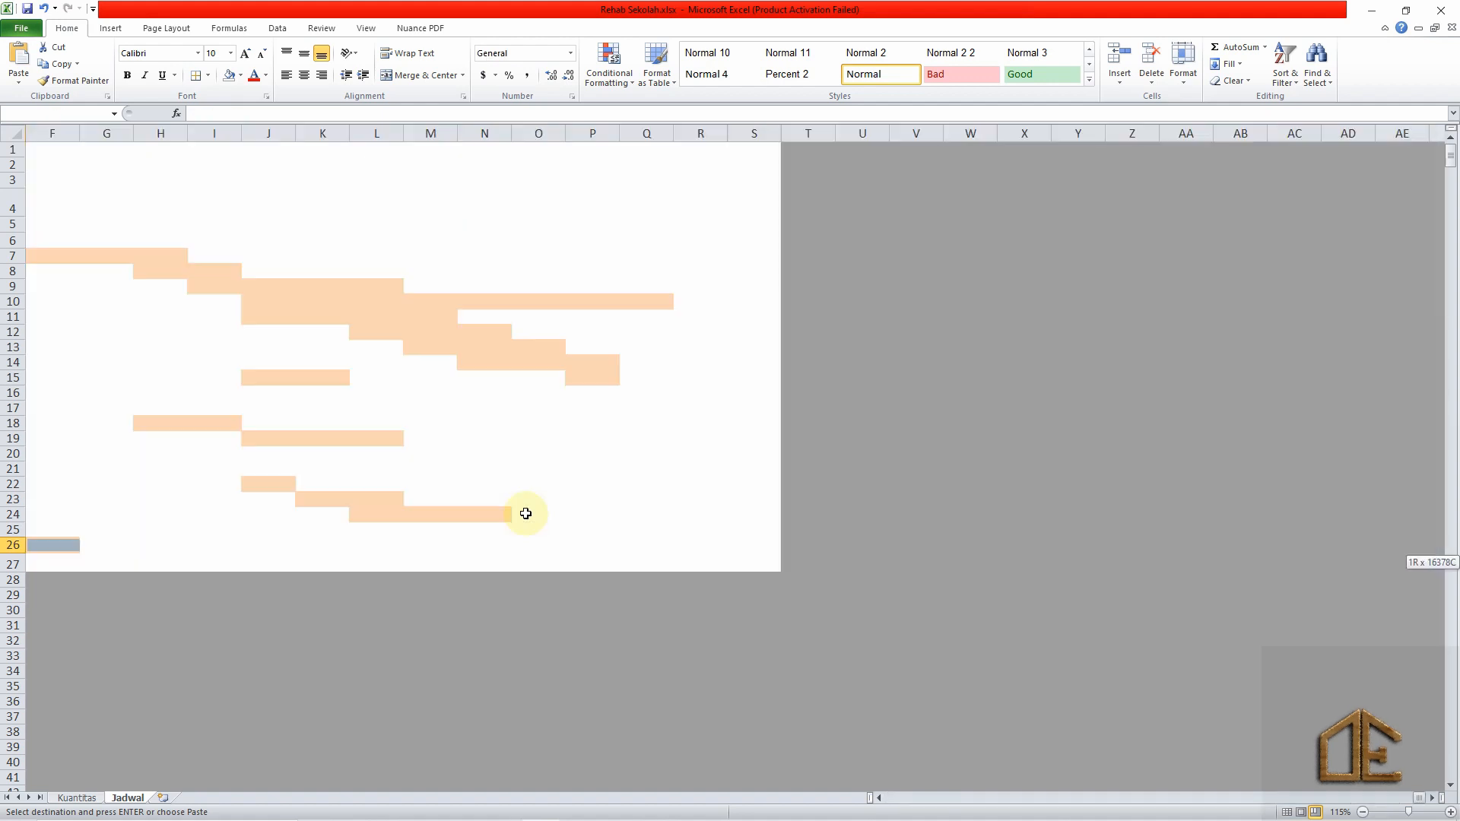
{"action": "key", "text": "Right"}
{"action": "key", "text": "shift+Right"}
{"action": "key", "text": "shift+Right"}
{"action": "key", "text": "shift+Right"}
{"action": "key", "text": "shift+Right"}
{"action": "key", "text": "shift+Right"}
{"action": "key", "text": "shift+Right"}
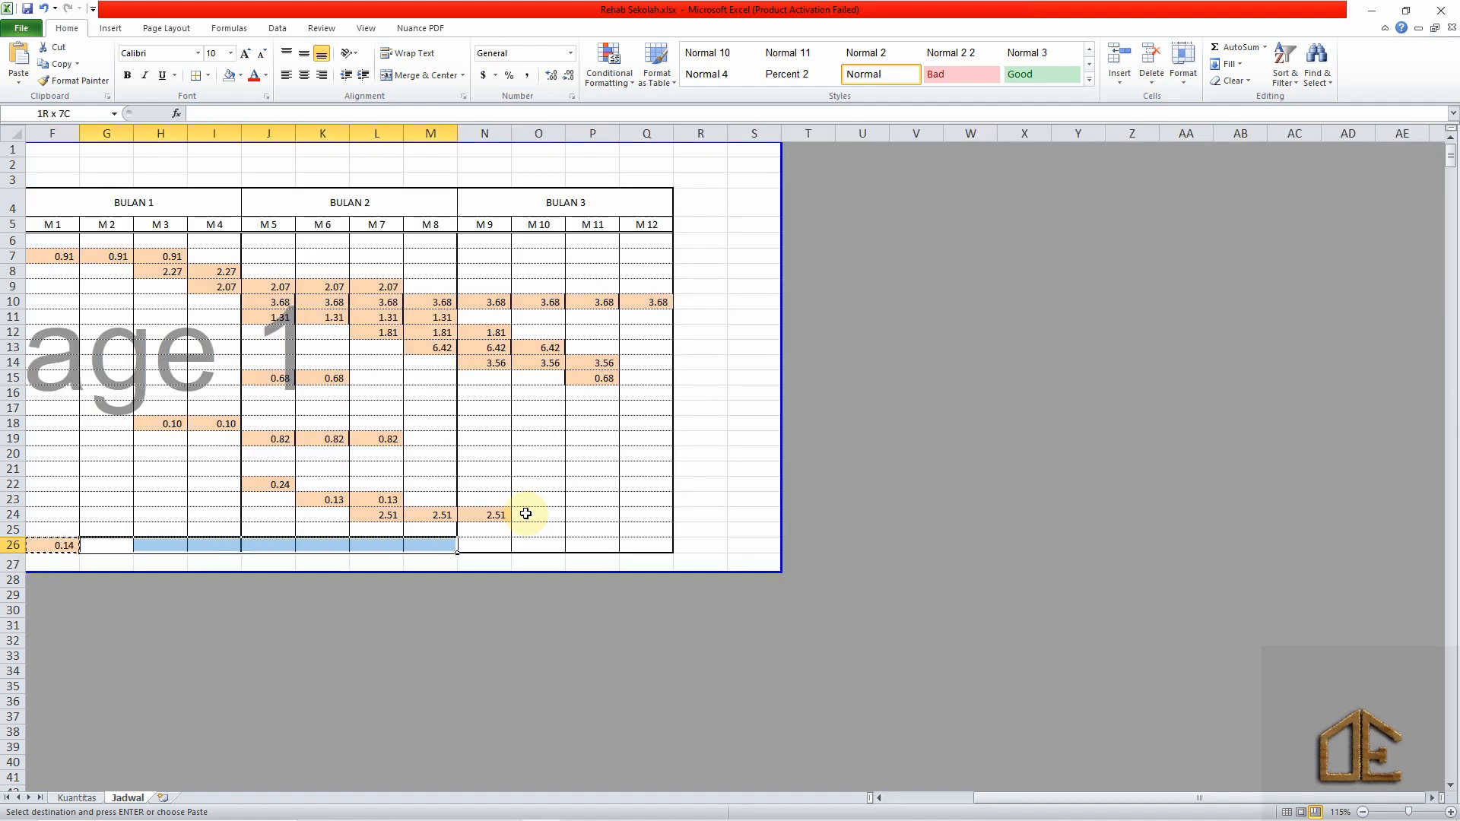
{"action": "key", "text": "shift+Right"}
{"action": "key", "text": "shift+Right"}
{"action": "key", "text": "shift+Right"}
{"action": "key", "text": "shift+Right"}
{"action": "key", "text": "Return"}
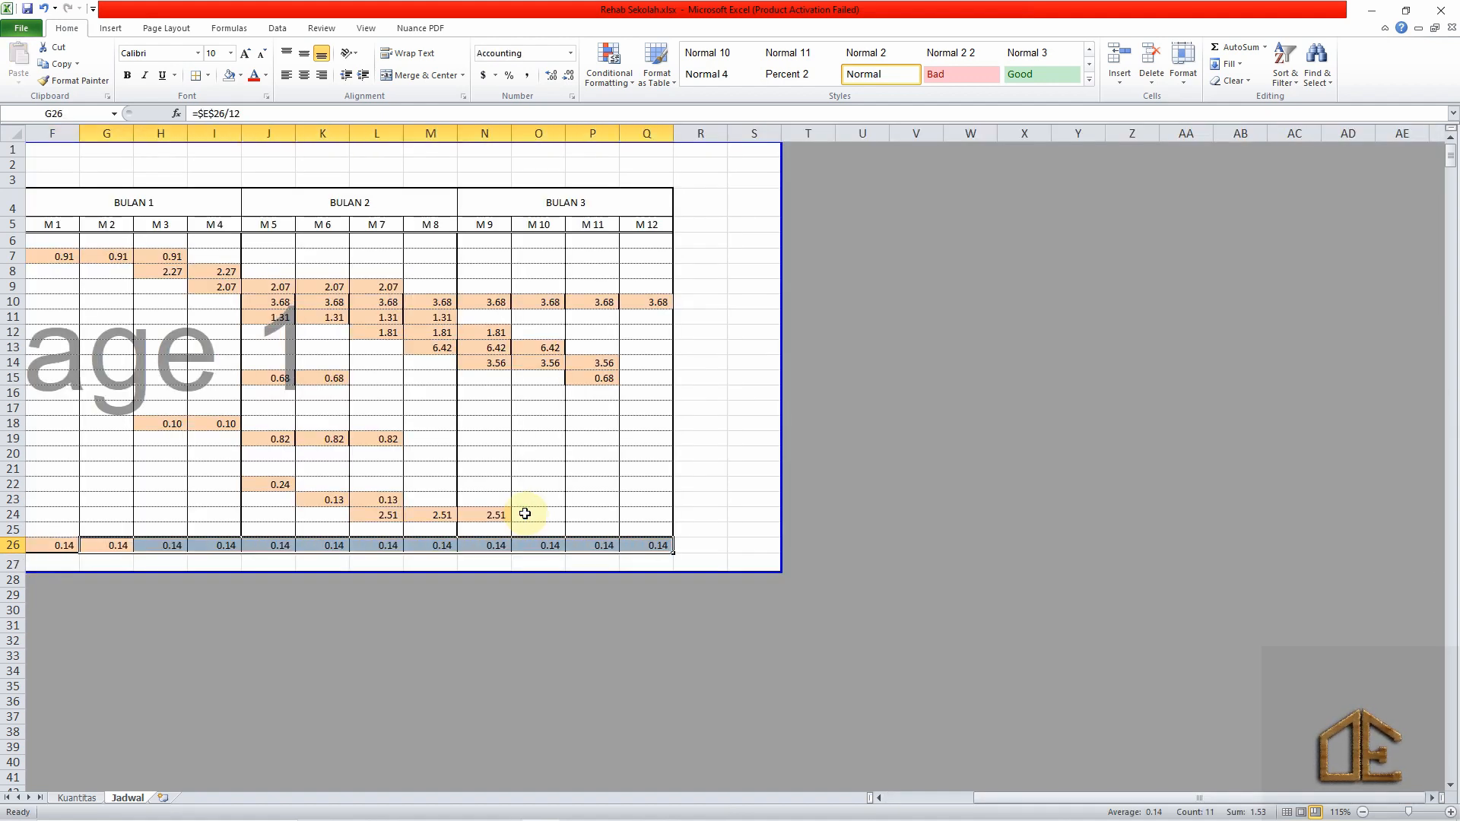
Change the total row's label in A27 to TOTAL BIAYA.
{"action": "left_click_drag", "start_coordinate": [537, 423], "coordinate": [537, 438]}
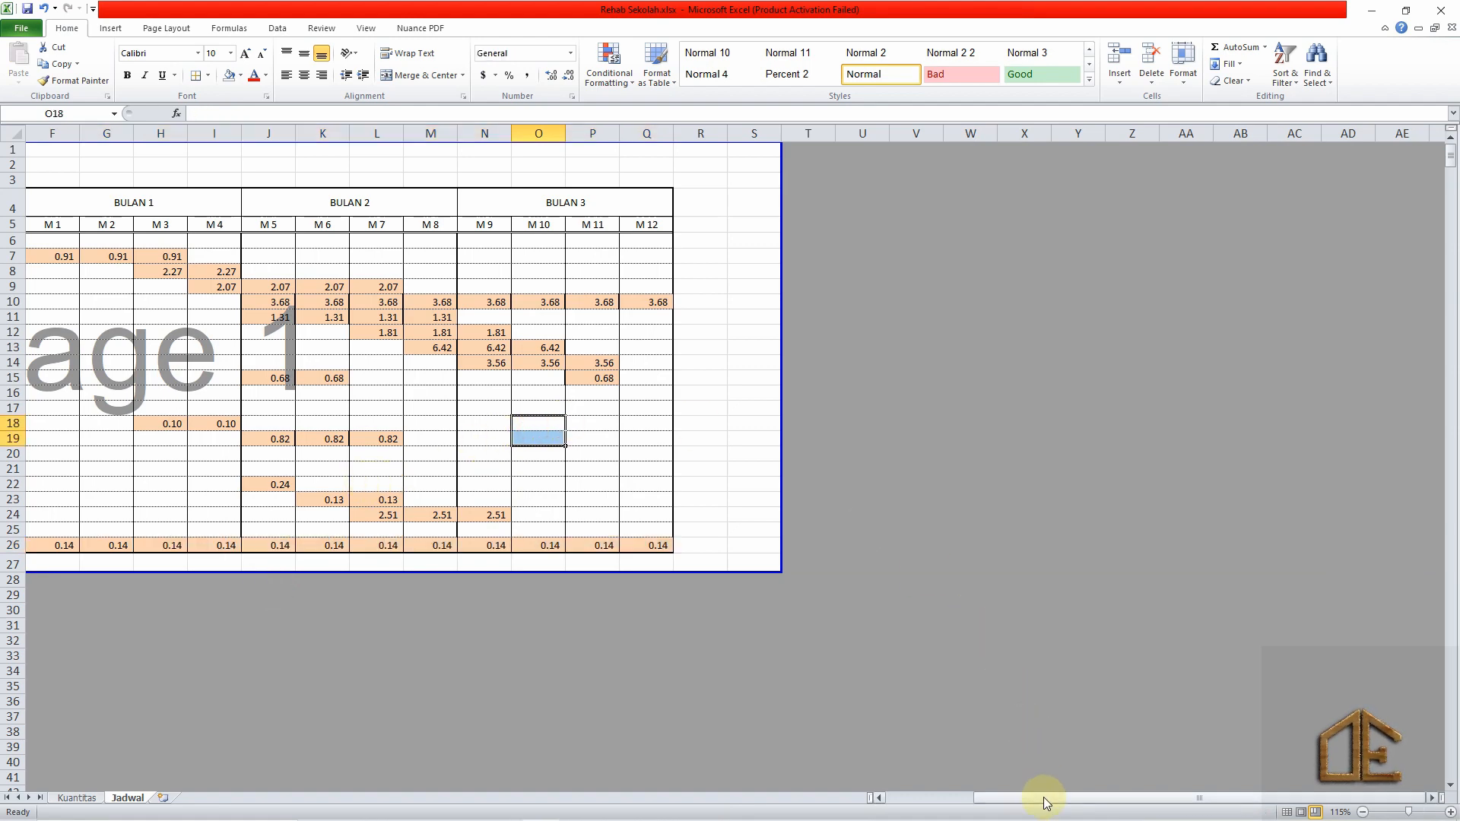
{"action": "left_click_drag", "start_coordinate": [1046, 803], "coordinate": [875, 799]}
{"action": "left_click", "coordinate": [339, 514]}
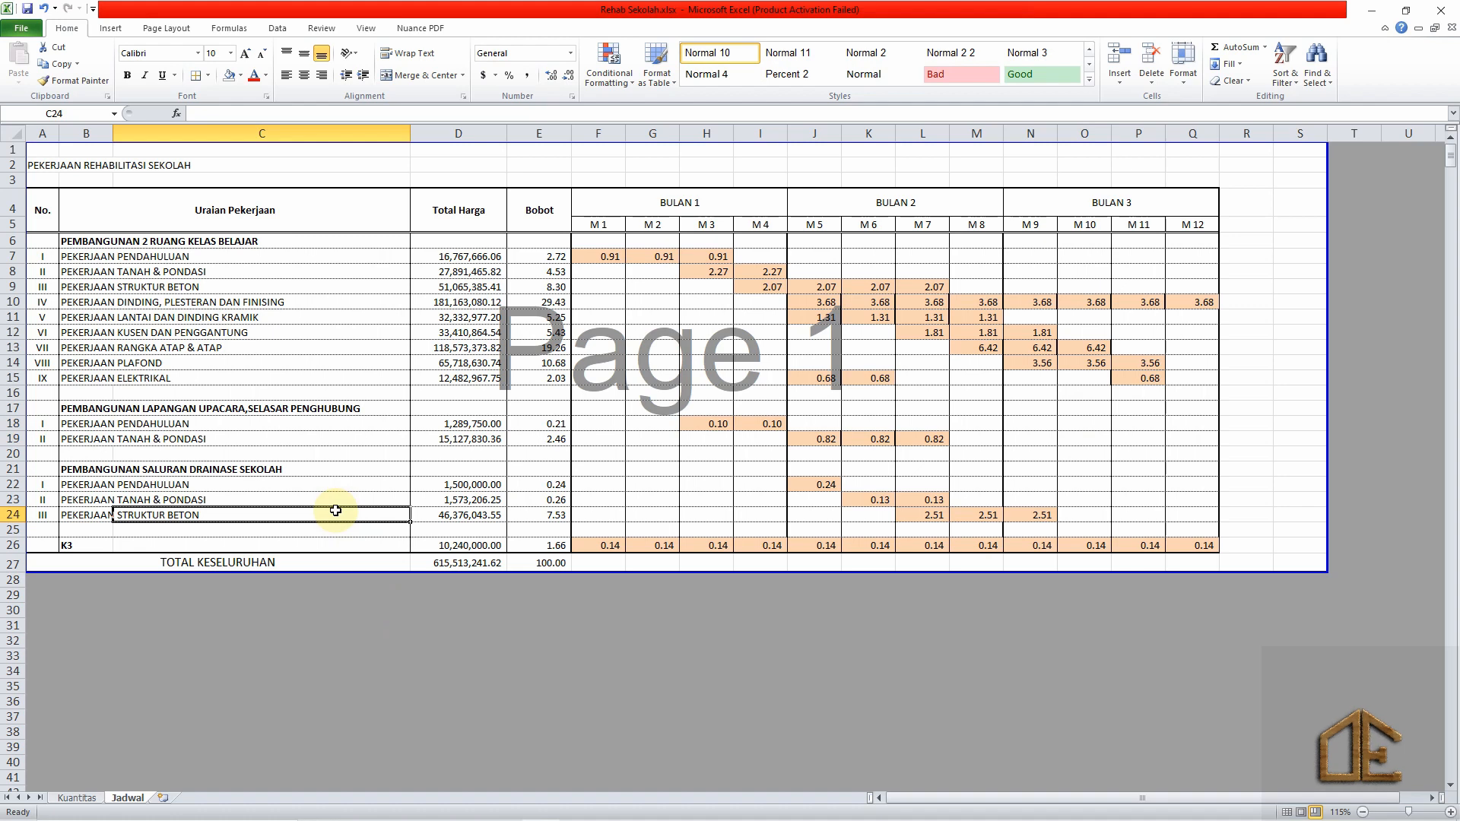
{"action": "left_click", "coordinate": [219, 568]}
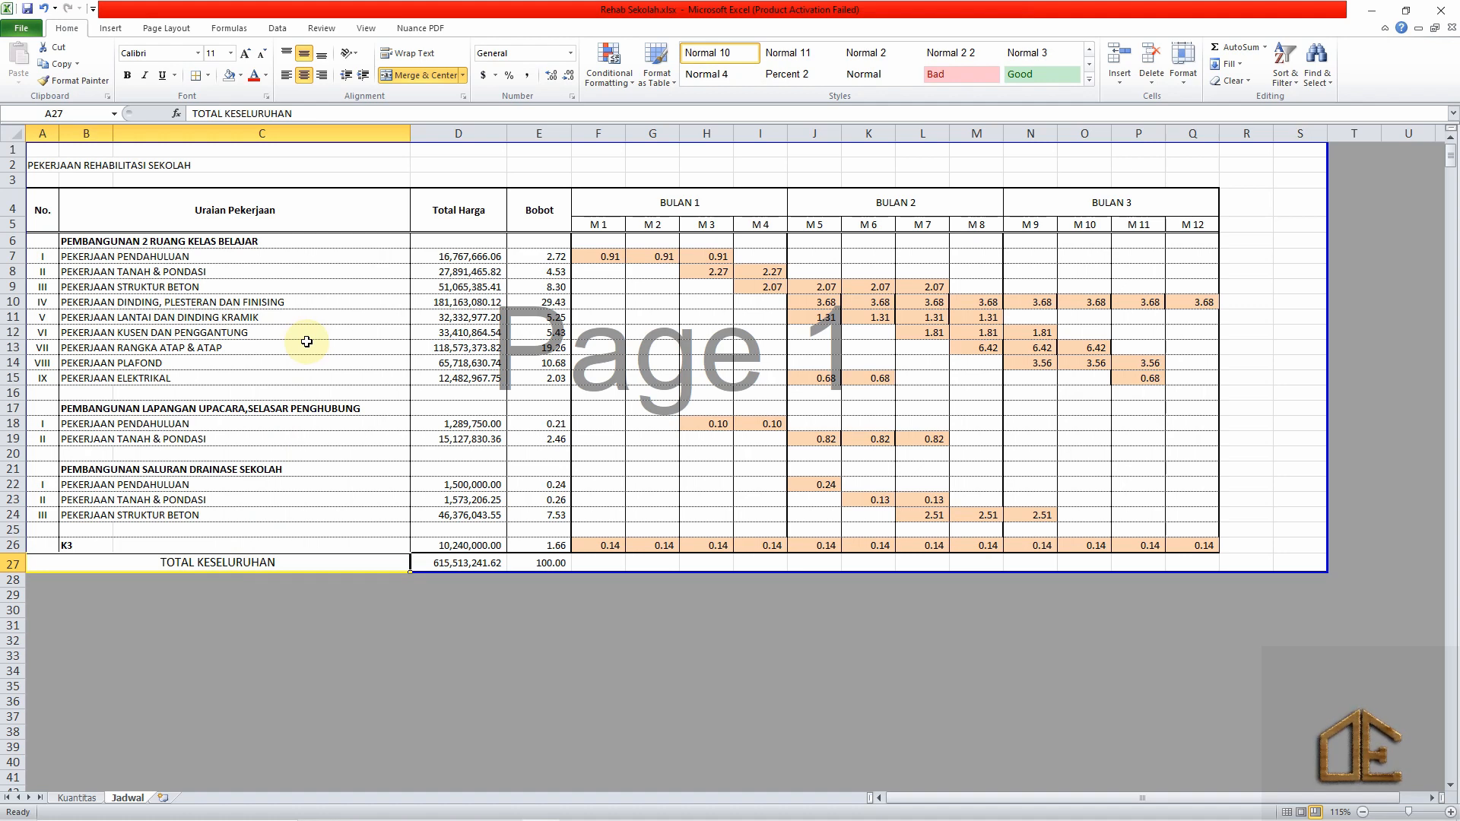
{"action": "type", "text": "t"}
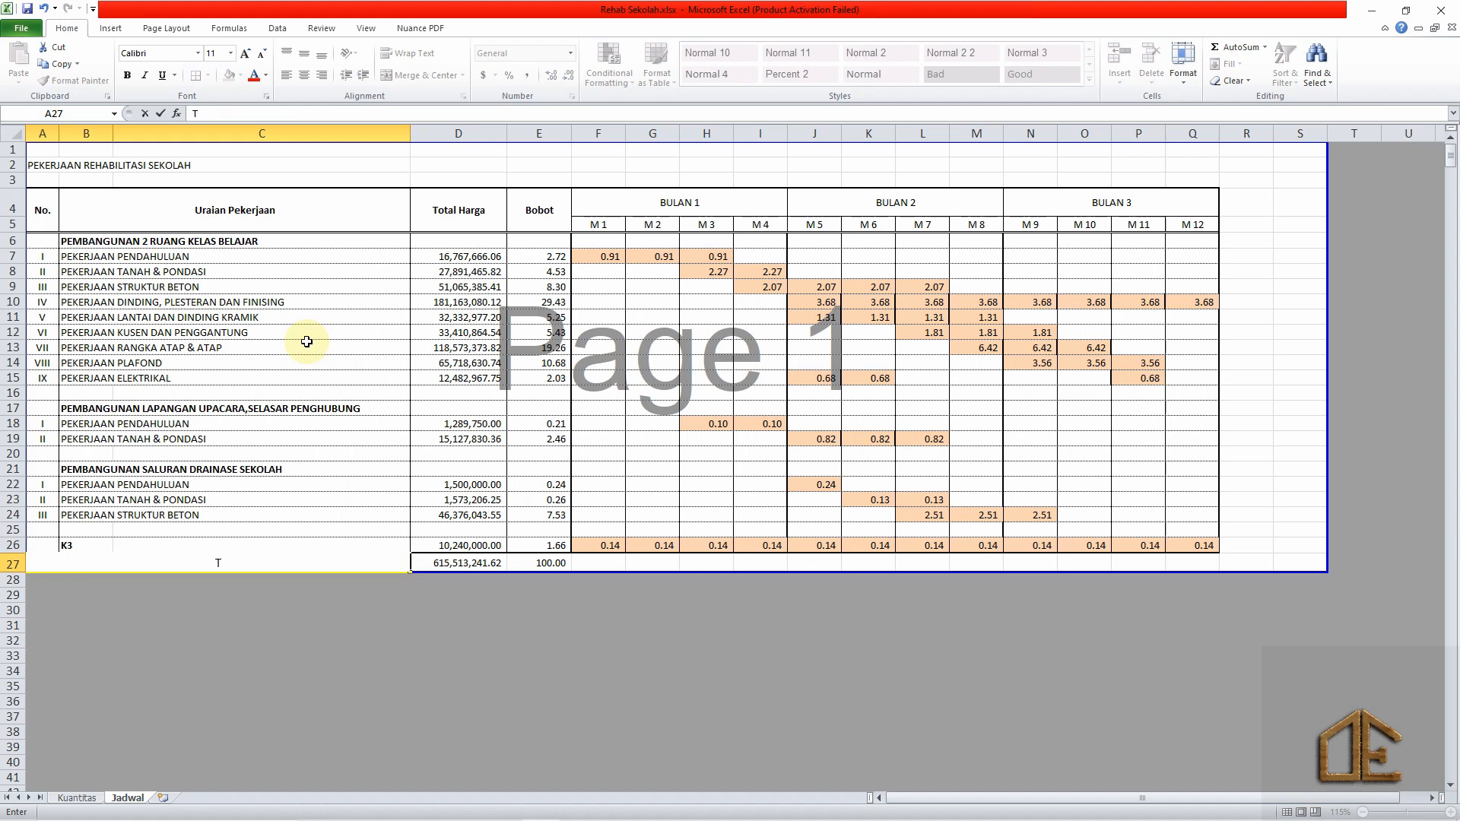
{"action": "type", "text": "OTAL BIAYA"}
{"action": "key", "text": "Return"}
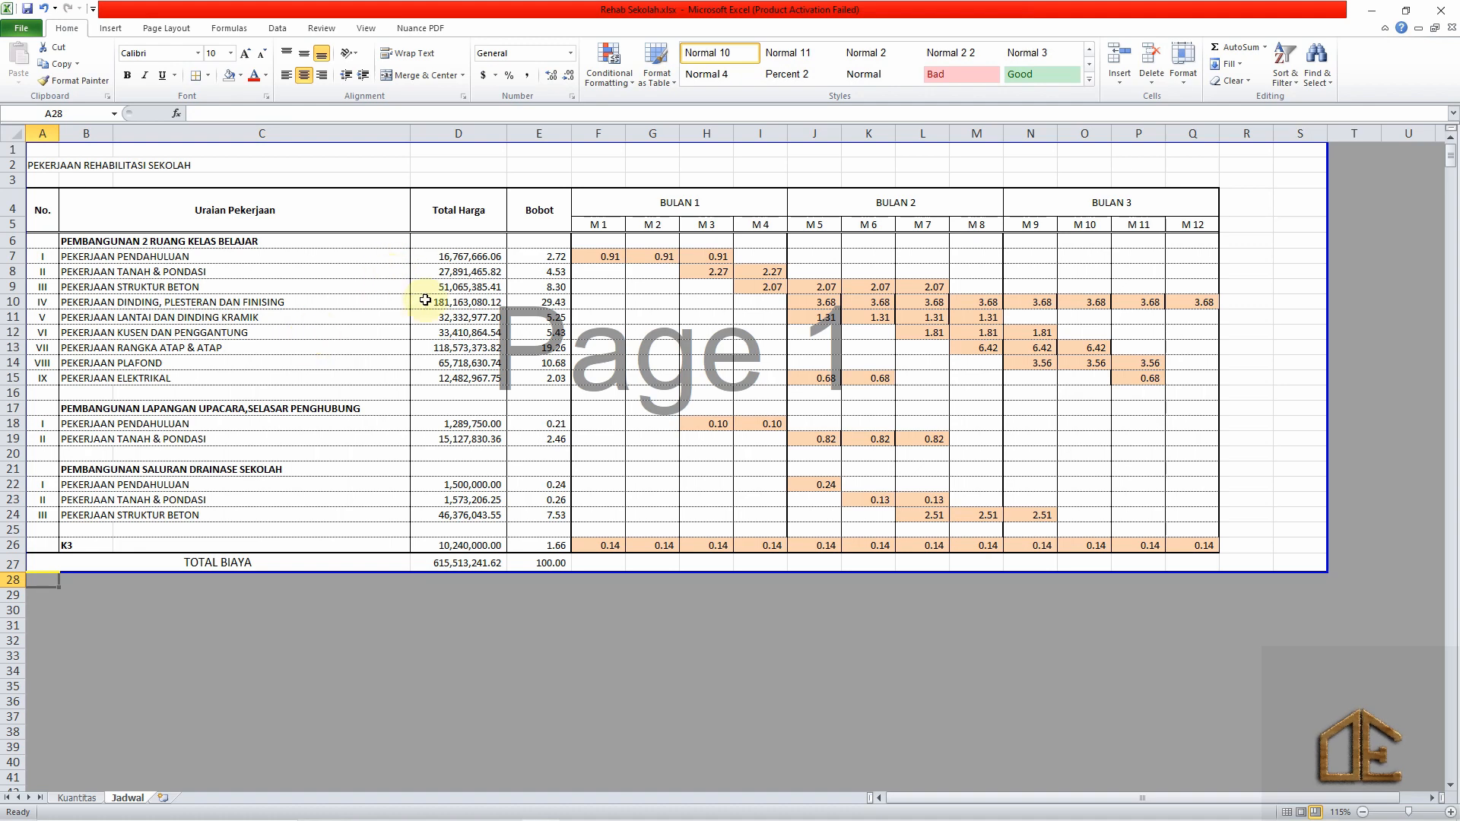
Slightly increase the height of the empty rows 28 to 33 below the total row, all by the same amount.
{"action": "scroll", "coordinate": [415, 426], "scroll_direction": "down", "scroll_amount": 5}
{"action": "left_click_drag", "start_coordinate": [381, 330], "coordinate": [375, 417]}
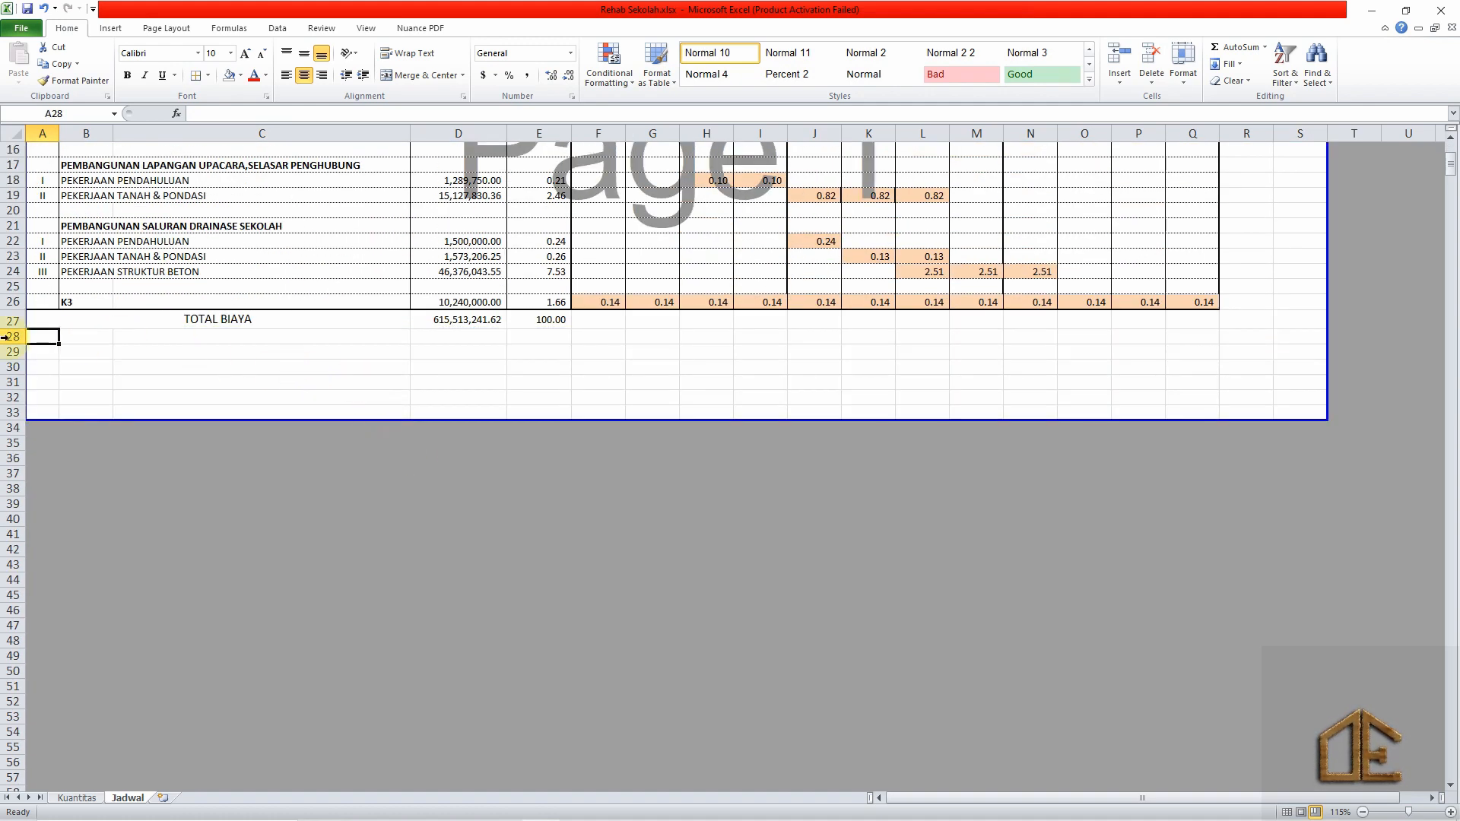
{"action": "left_click_drag", "start_coordinate": [6, 336], "coordinate": [9, 412]}
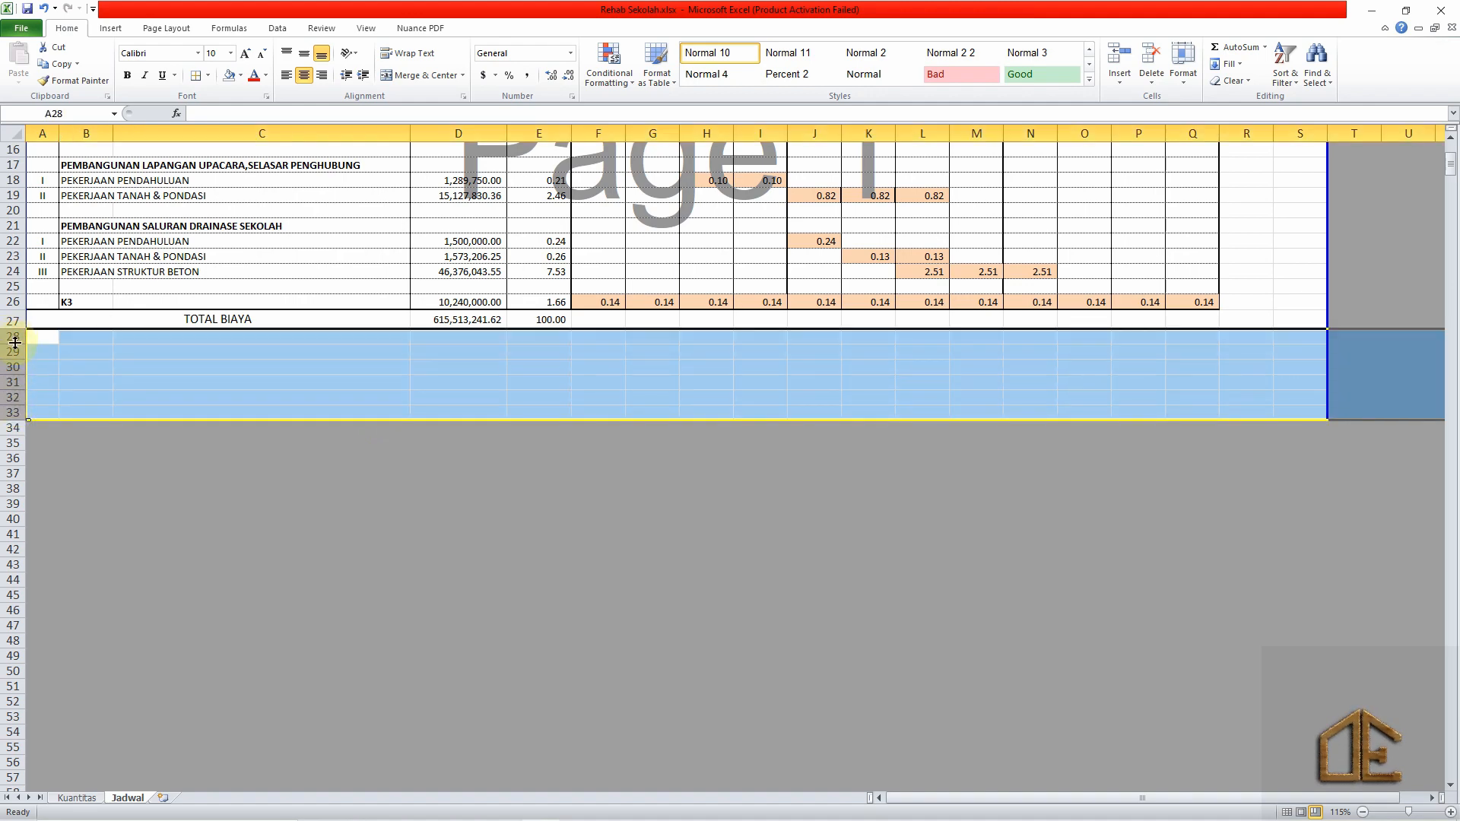
{"action": "left_click_drag", "start_coordinate": [15, 343], "coordinate": [16, 348]}
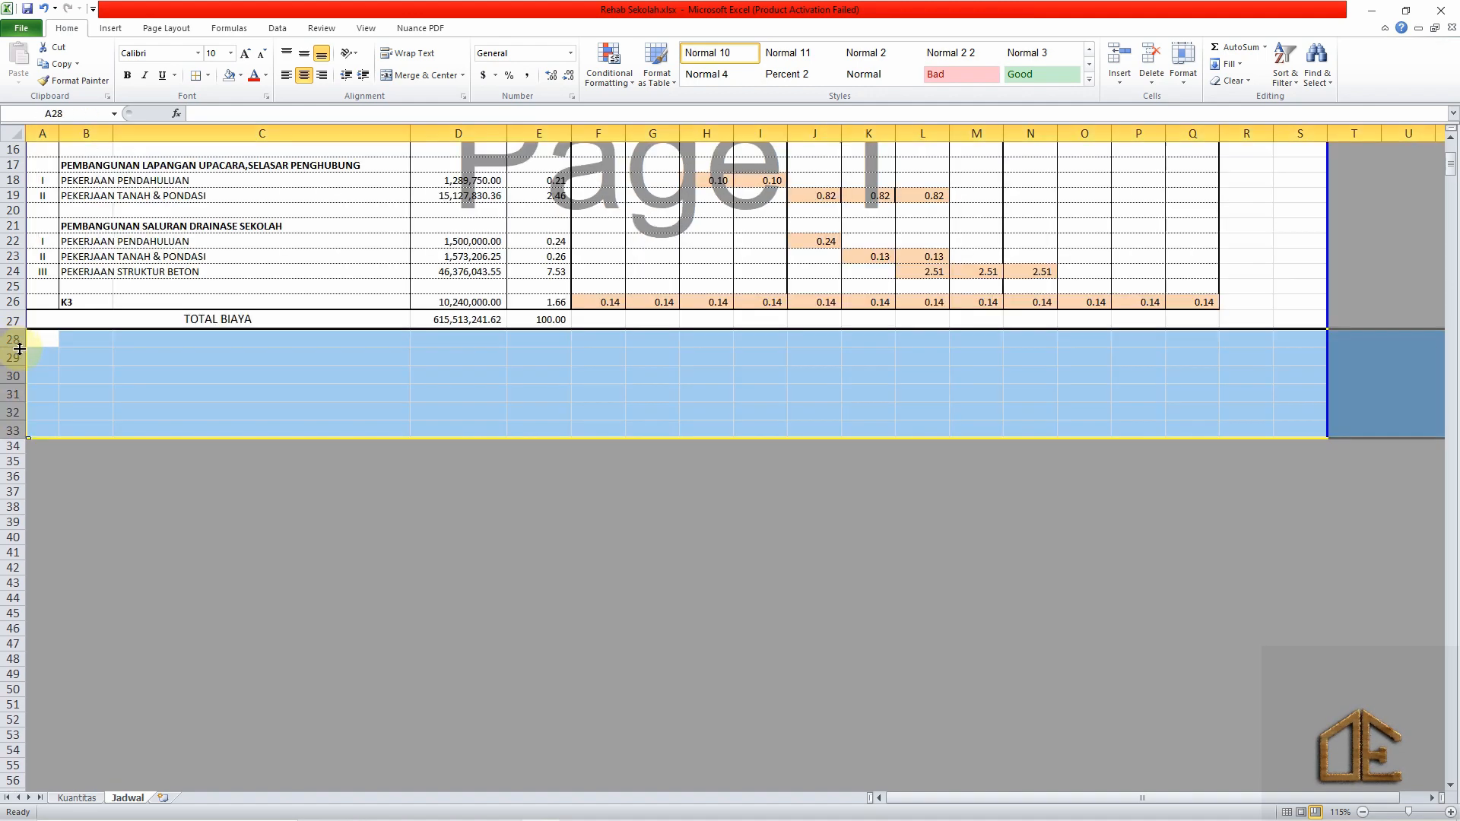
{"action": "left_click", "coordinate": [297, 335]}
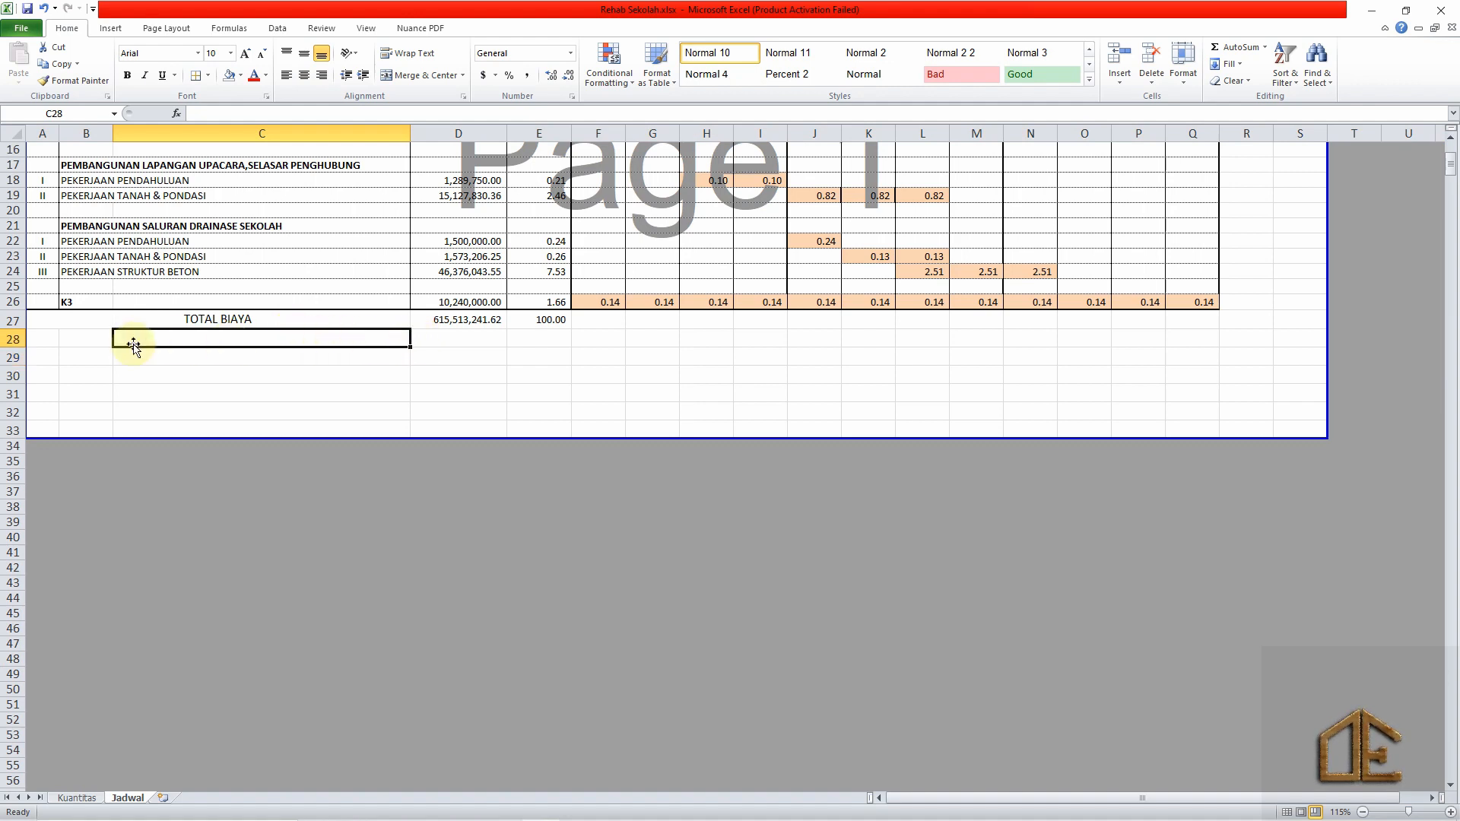
Merge columns D and E row by row across D28:E33 below the total row.
{"action": "left_click", "coordinate": [426, 334]}
{"action": "left_click_drag", "start_coordinate": [427, 335], "coordinate": [512, 417]}
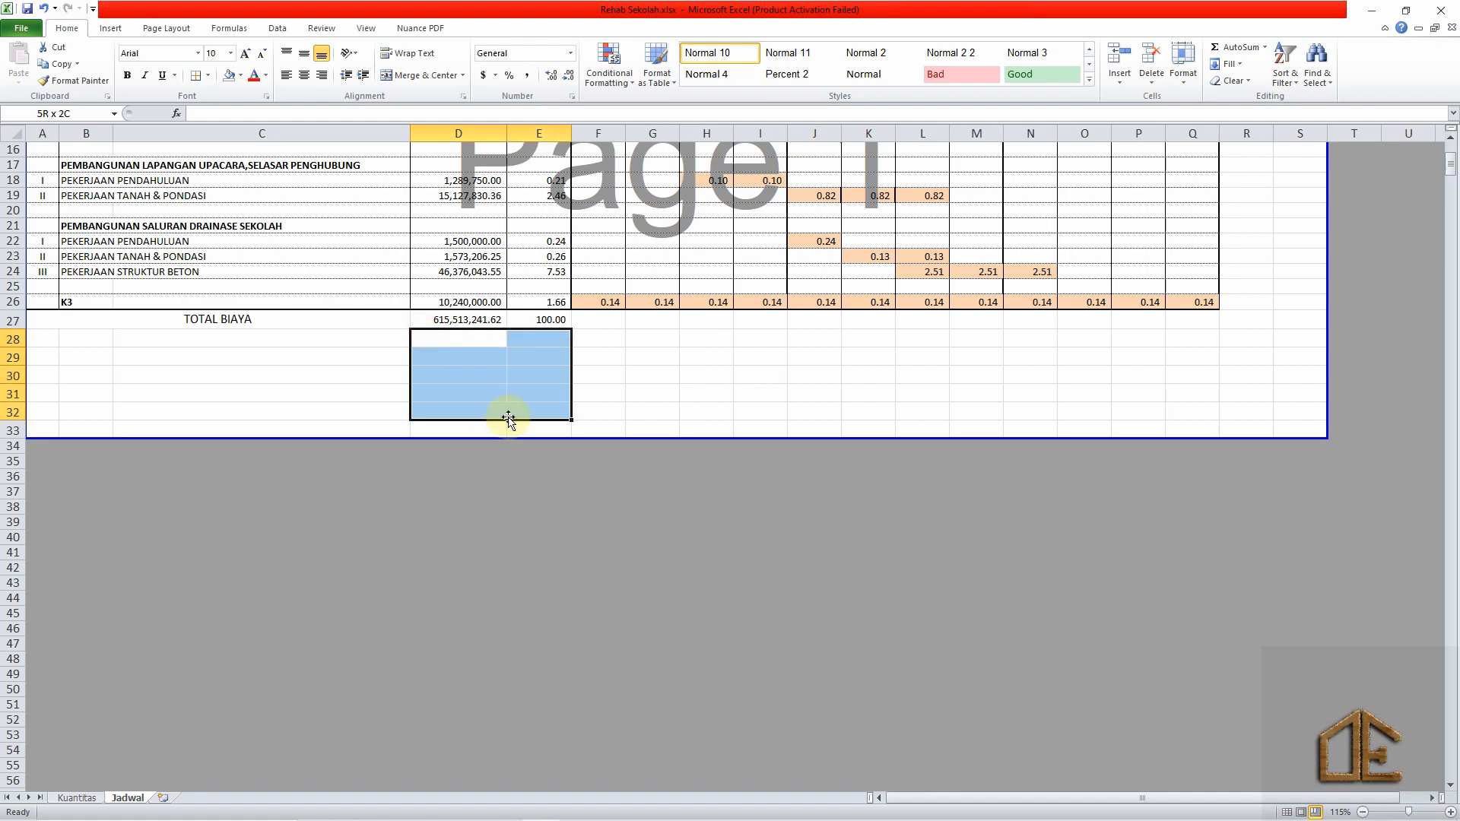
{"action": "left_click", "coordinate": [151, 339]}
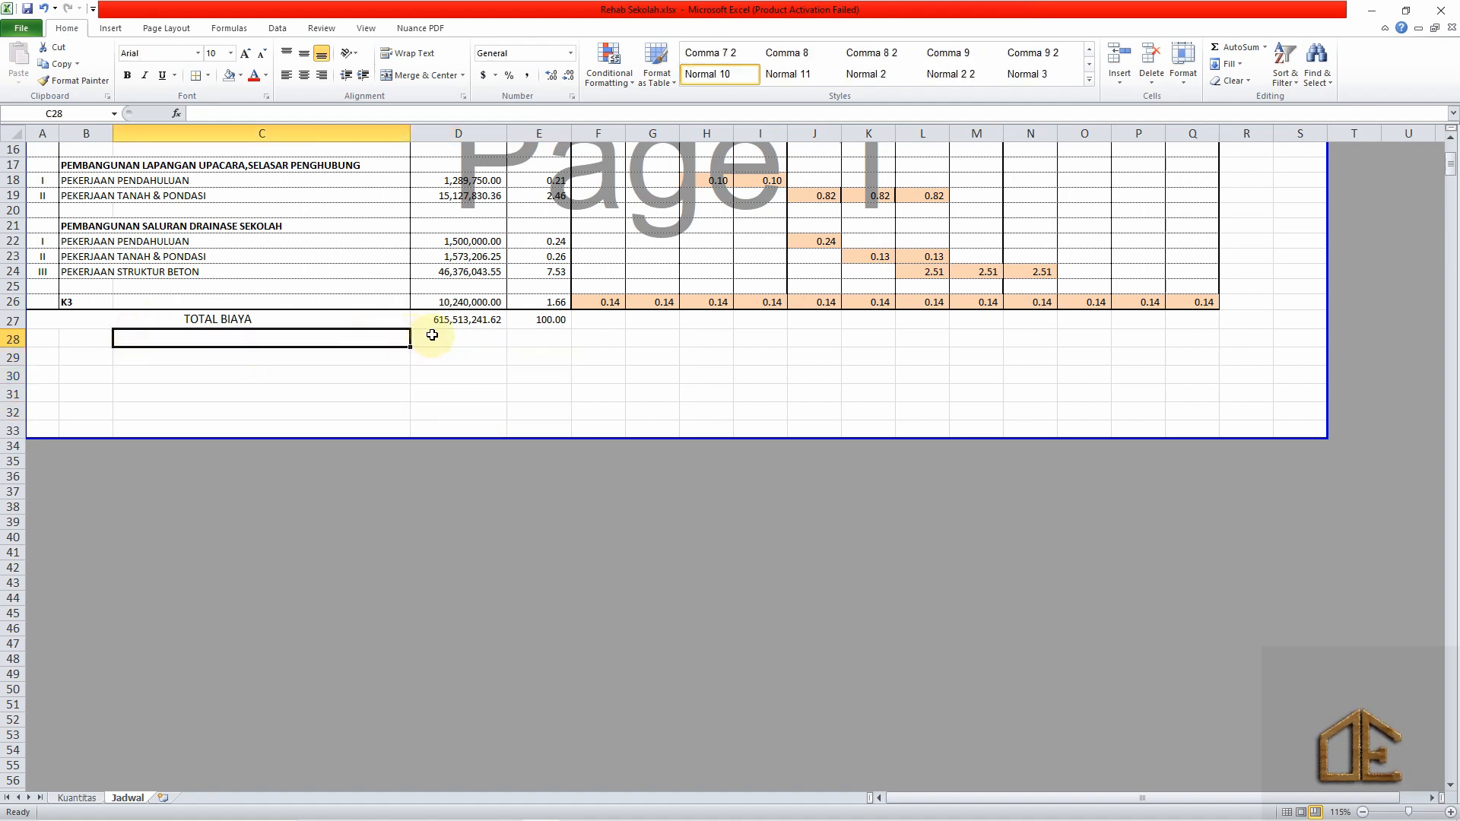
{"action": "left_click", "coordinate": [454, 343]}
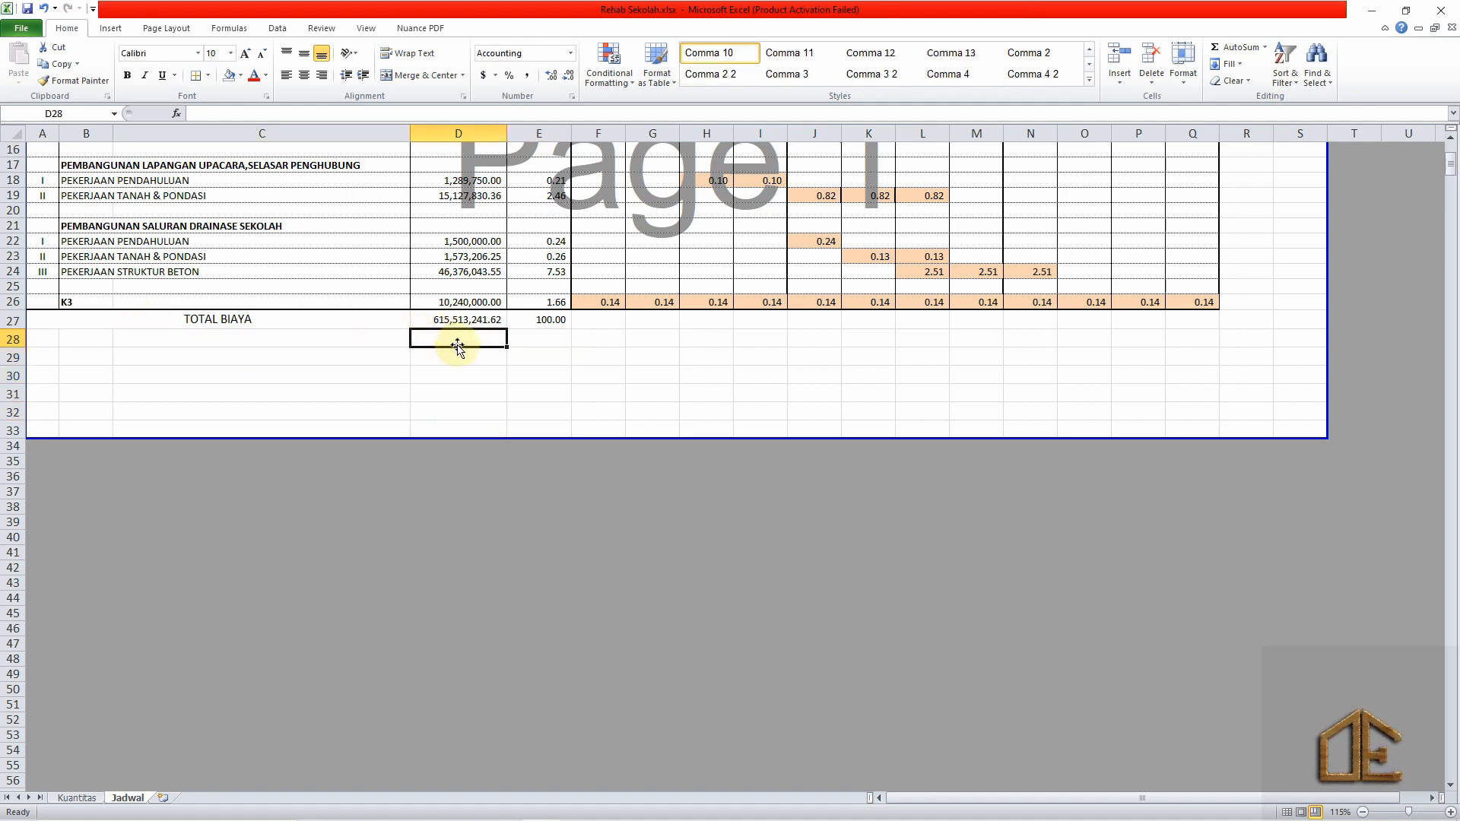
{"action": "scroll", "coordinate": [464, 349], "scroll_direction": "up", "scroll_amount": 5}
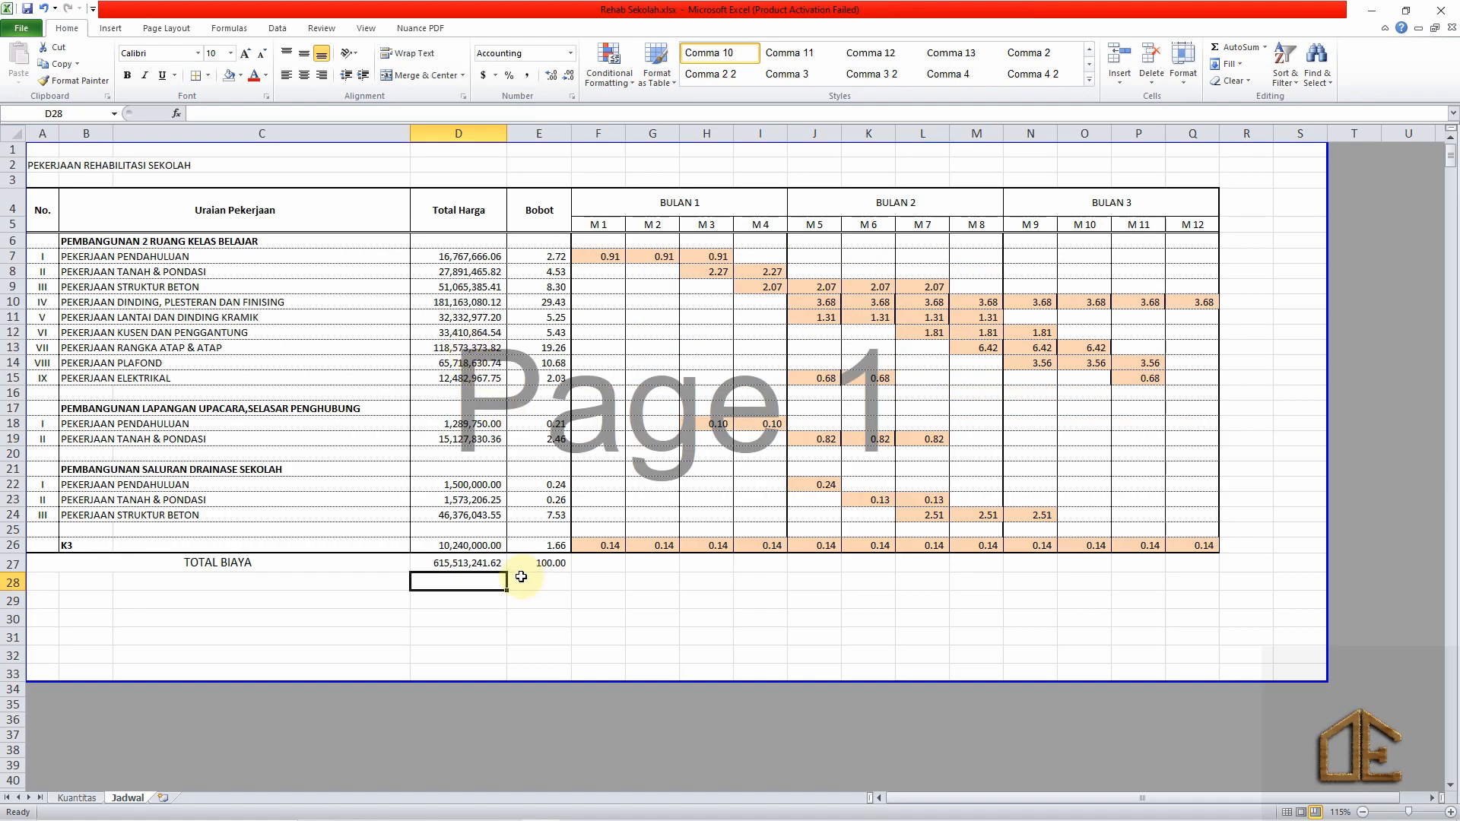
{"action": "left_click_drag", "start_coordinate": [442, 579], "coordinate": [532, 674]}
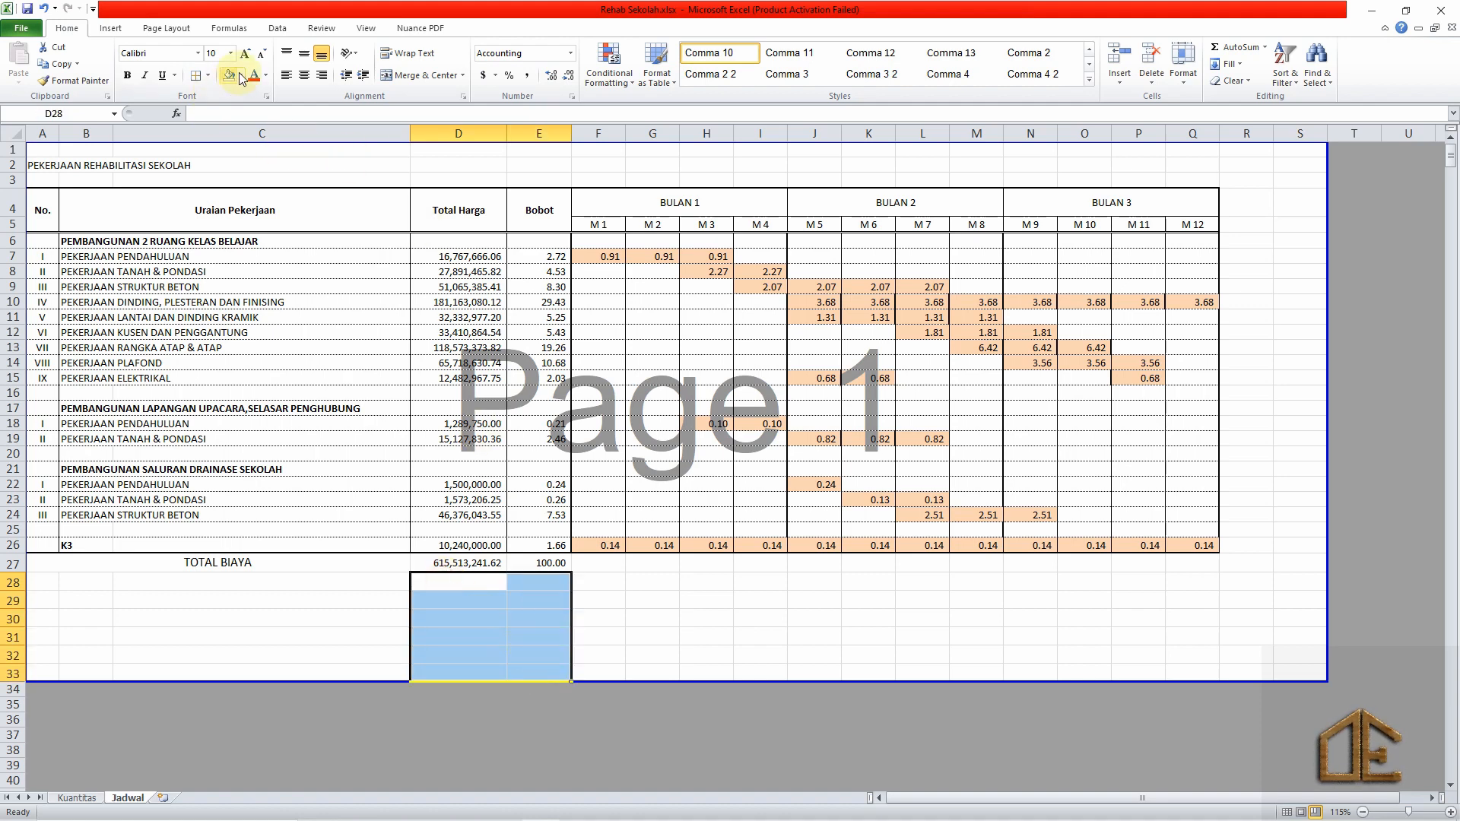
{"action": "left_click", "coordinate": [464, 76]}
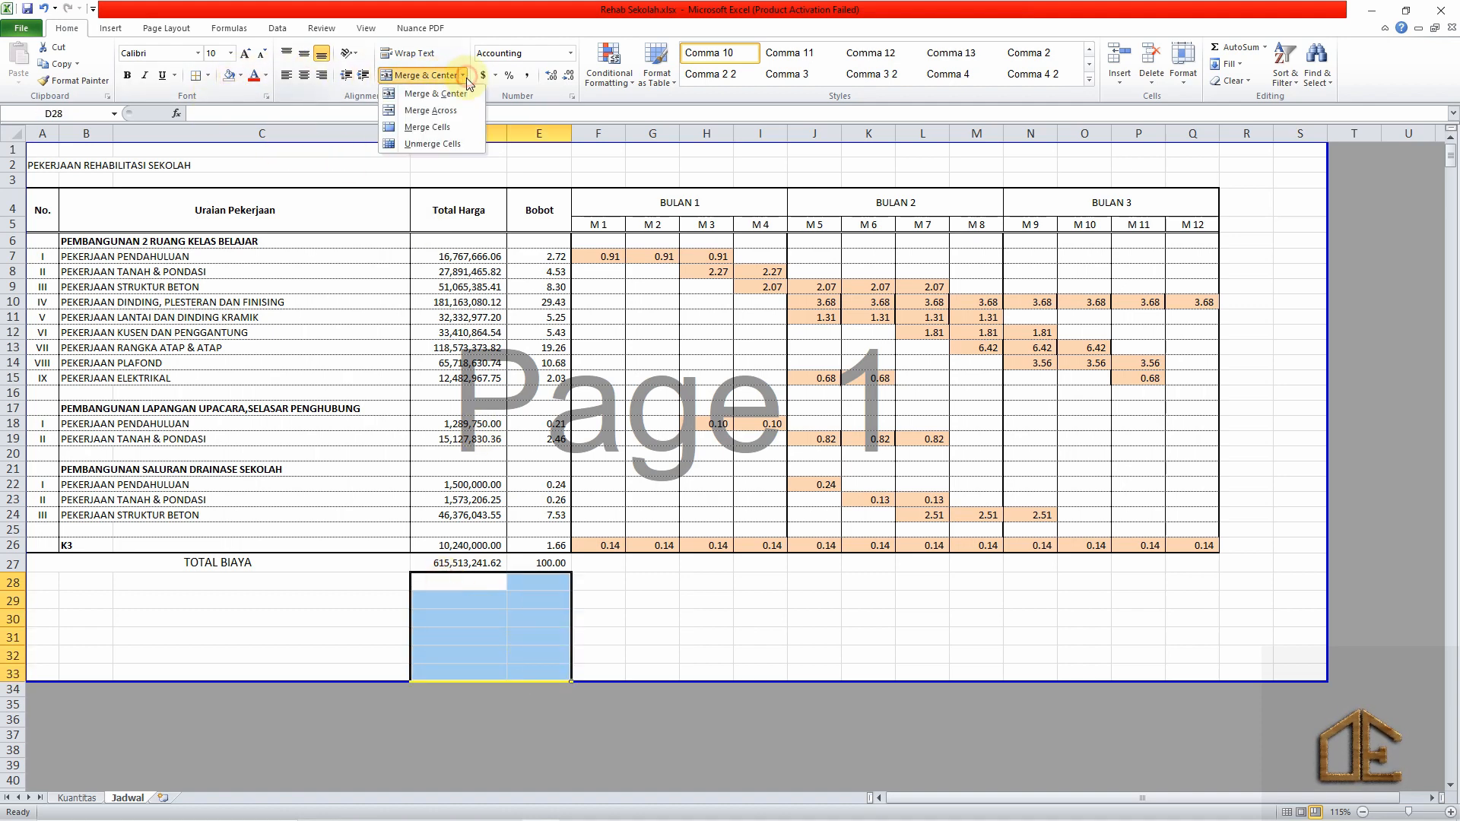
{"action": "left_click", "coordinate": [437, 110]}
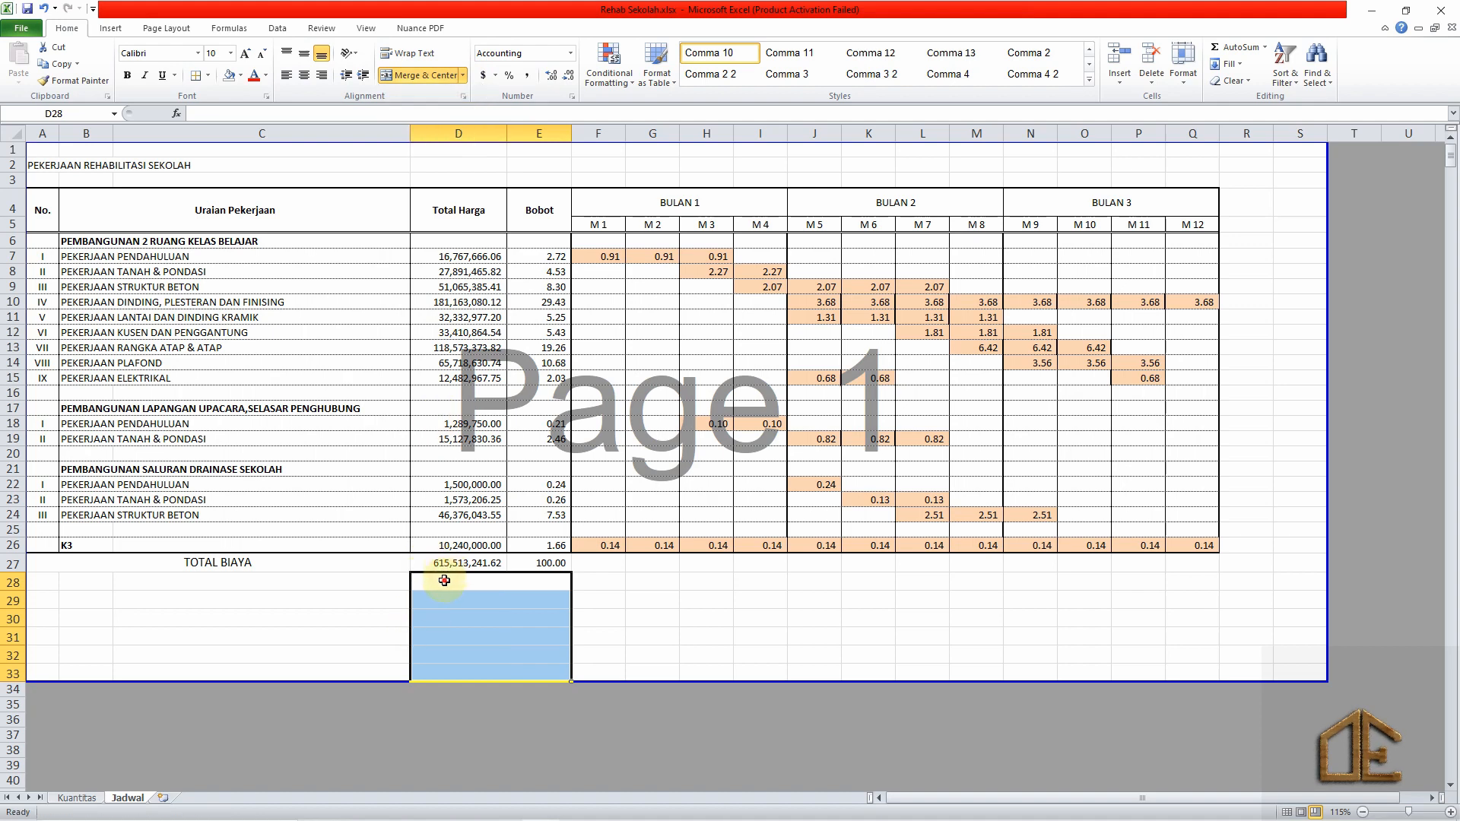
Enter the labels BOBOT RENCANA in D28 and AKUMULASI BOBOT RENCANA in D29.
{"action": "left_click", "coordinate": [445, 582]}
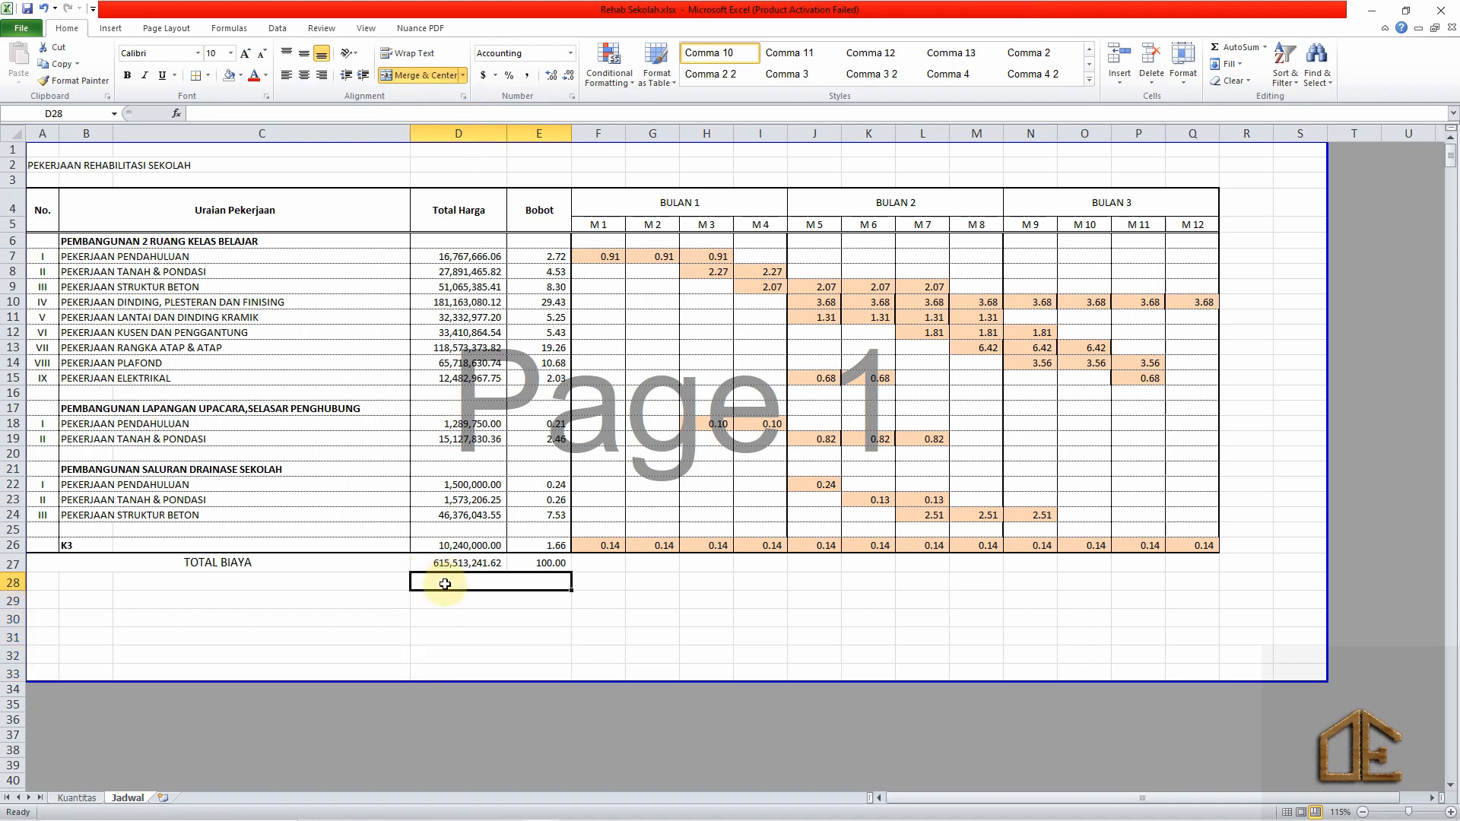
{"action": "type", "text": "BOBOT"}
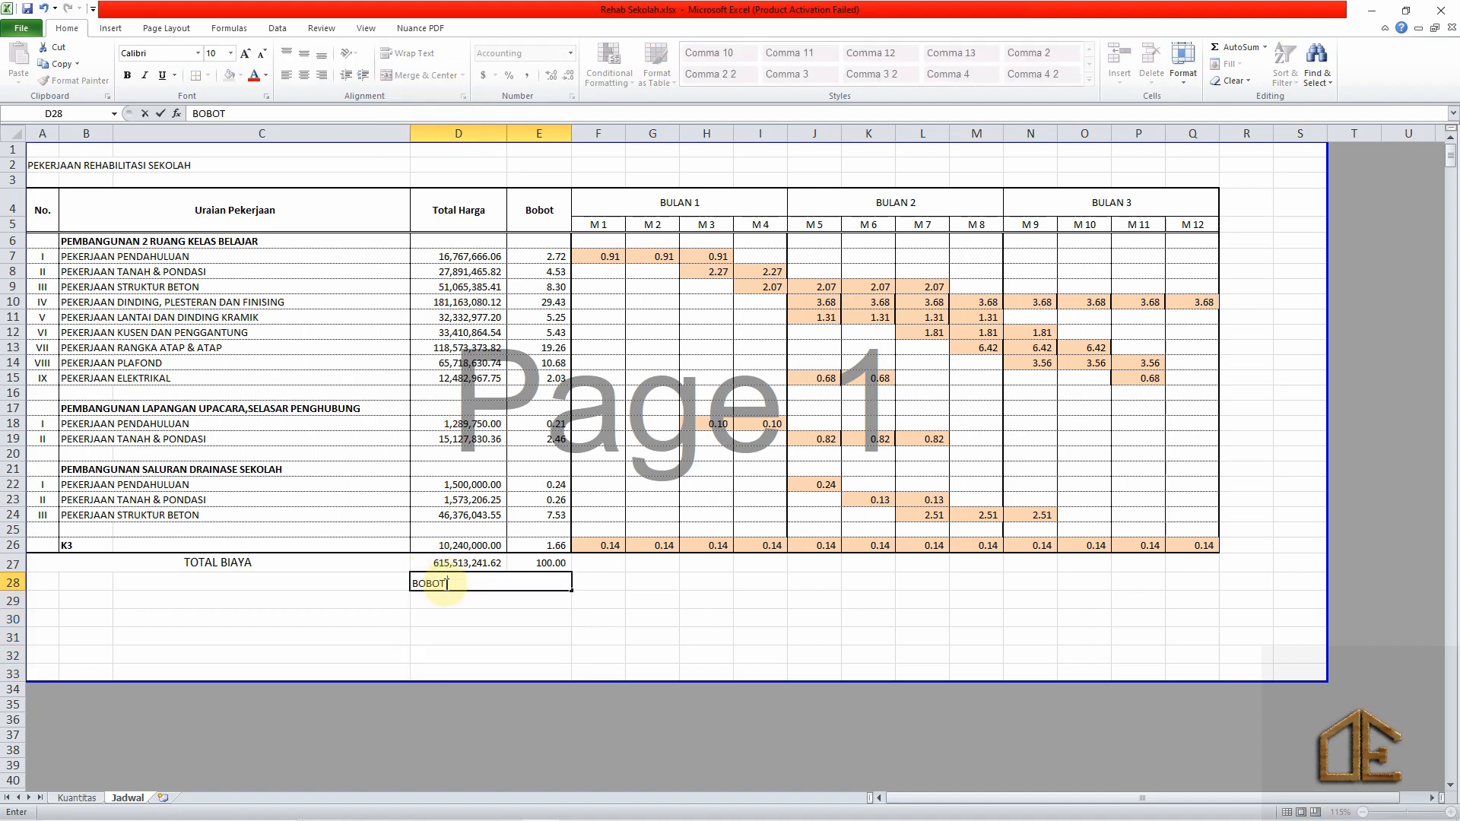
{"action": "type", "text": " RENCANA"}
{"action": "key", "text": "Return"}
{"action": "type", "text": "AKUMULAS"}
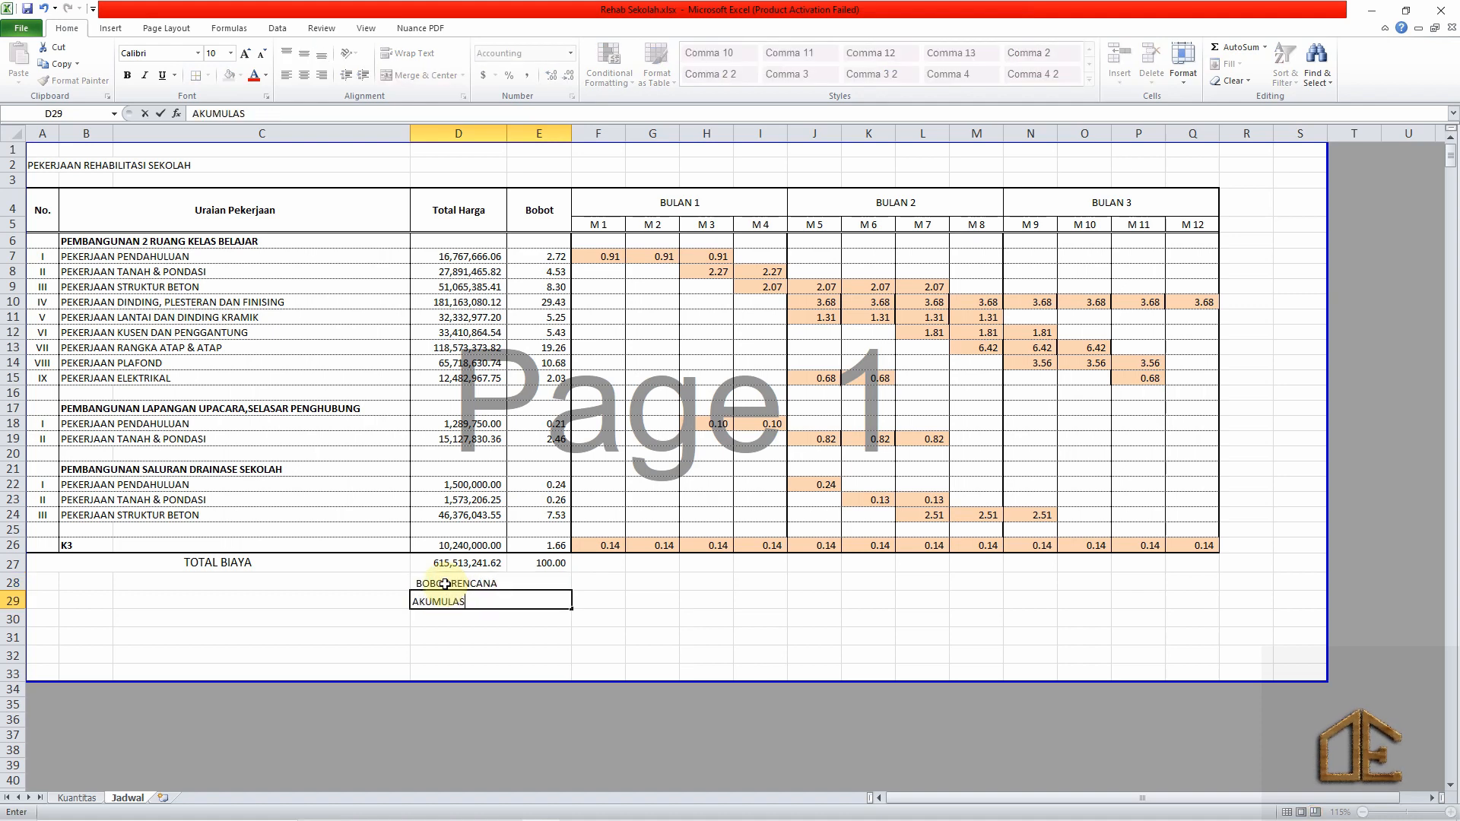
{"action": "type", "text": "I BOBOT RENCANA"}
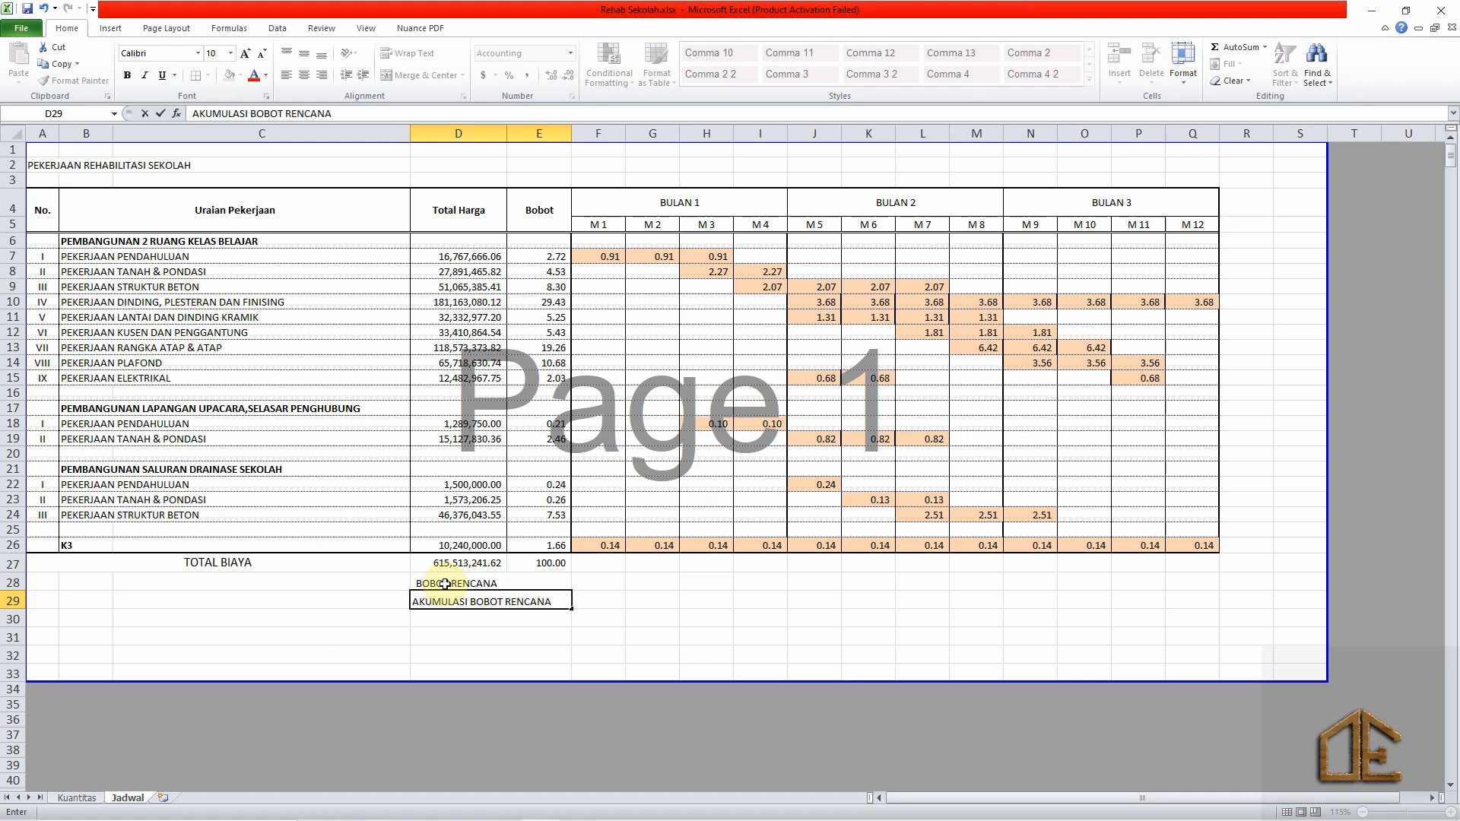
{"action": "key", "text": "Return"}
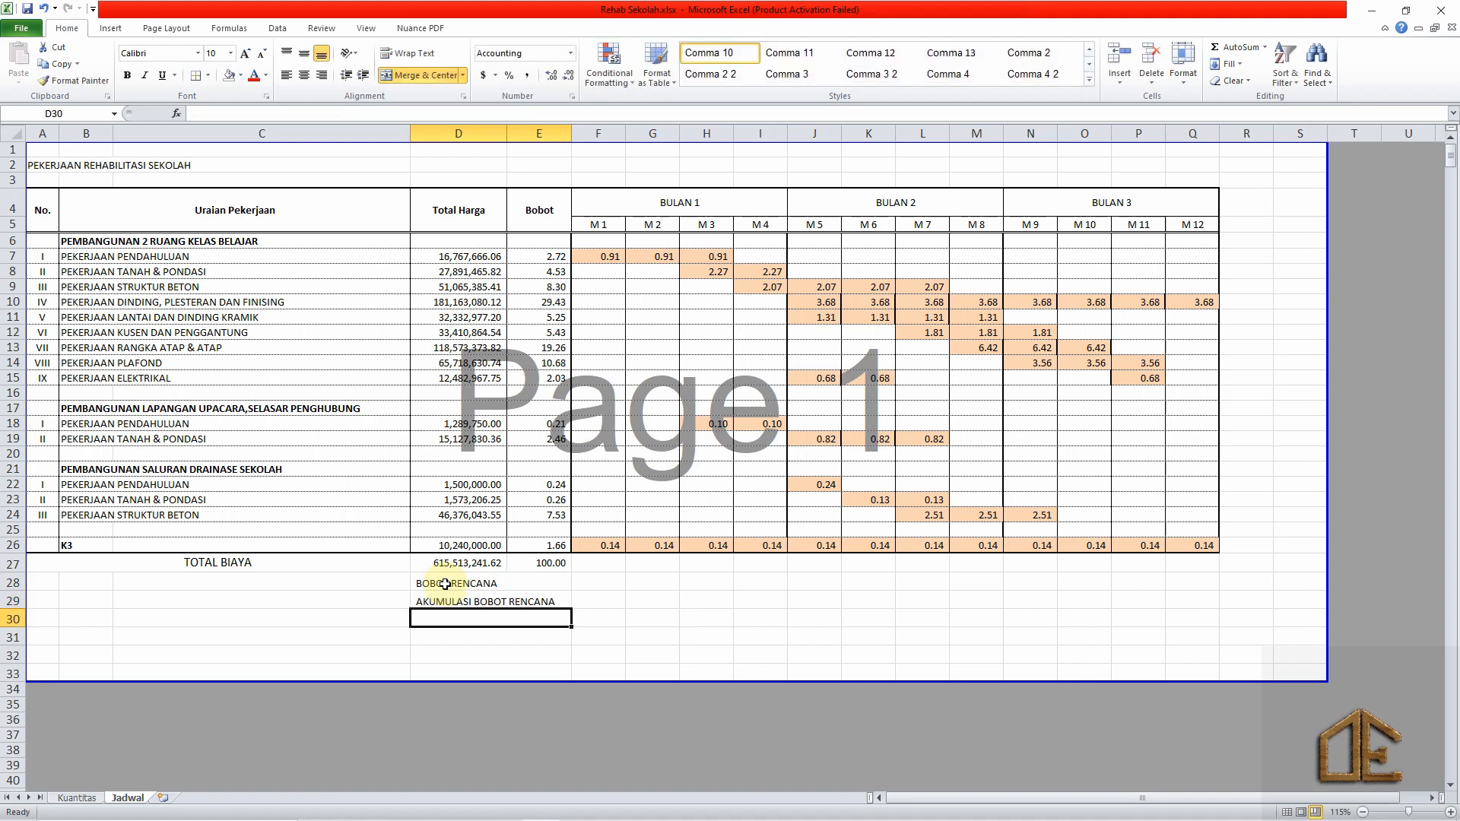
Enter the labels BOBOT REALISASI in D30, AKUMULASI BOBOT REALISASI in D31 and DEVIASI in D32.
{"action": "type", "text": "BOBOT "}
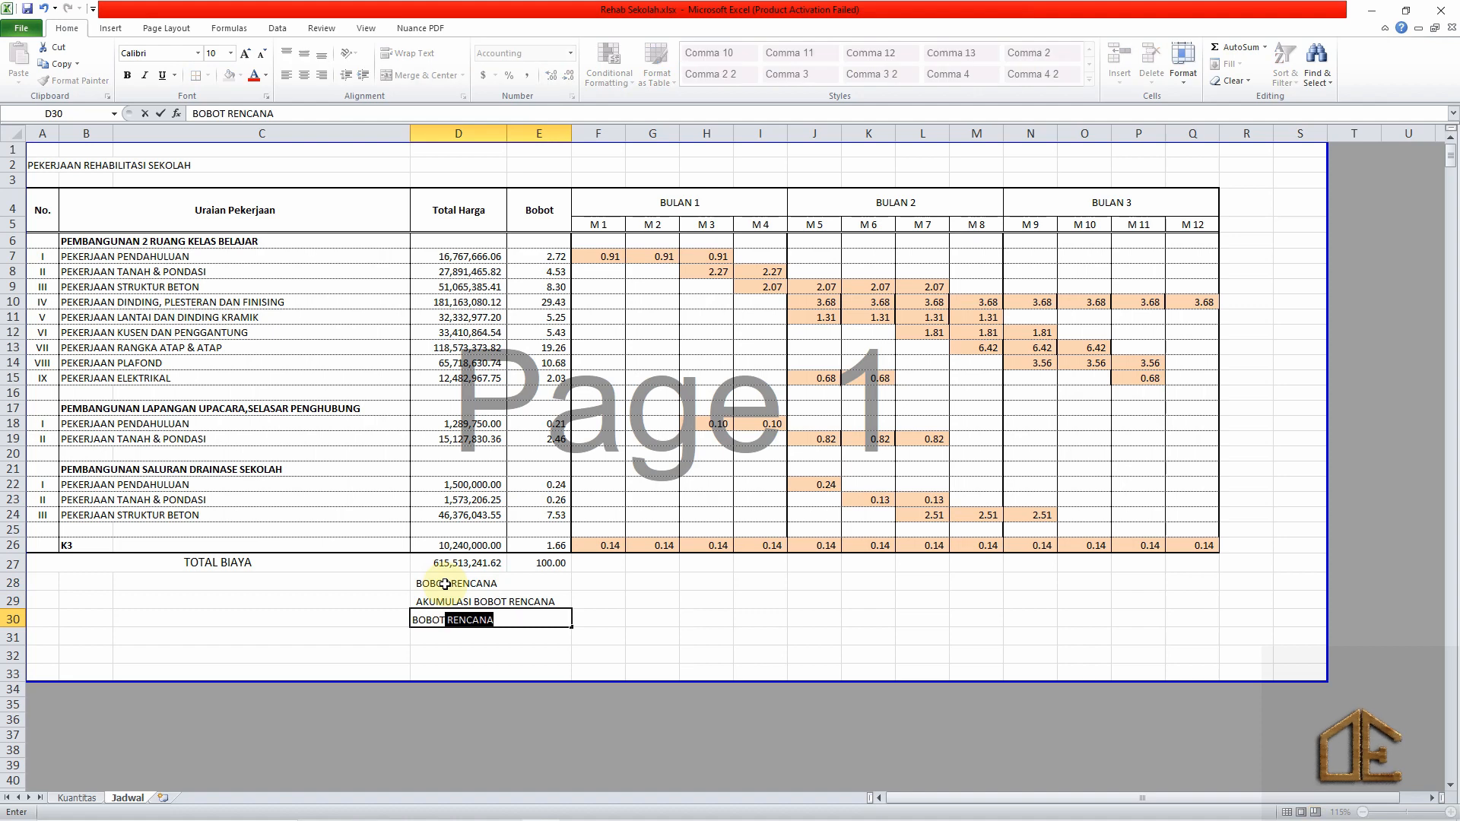
{"action": "type", "text": "REALISASI"}
{"action": "key", "text": "Return"}
{"action": "type", "text": "AKU"}
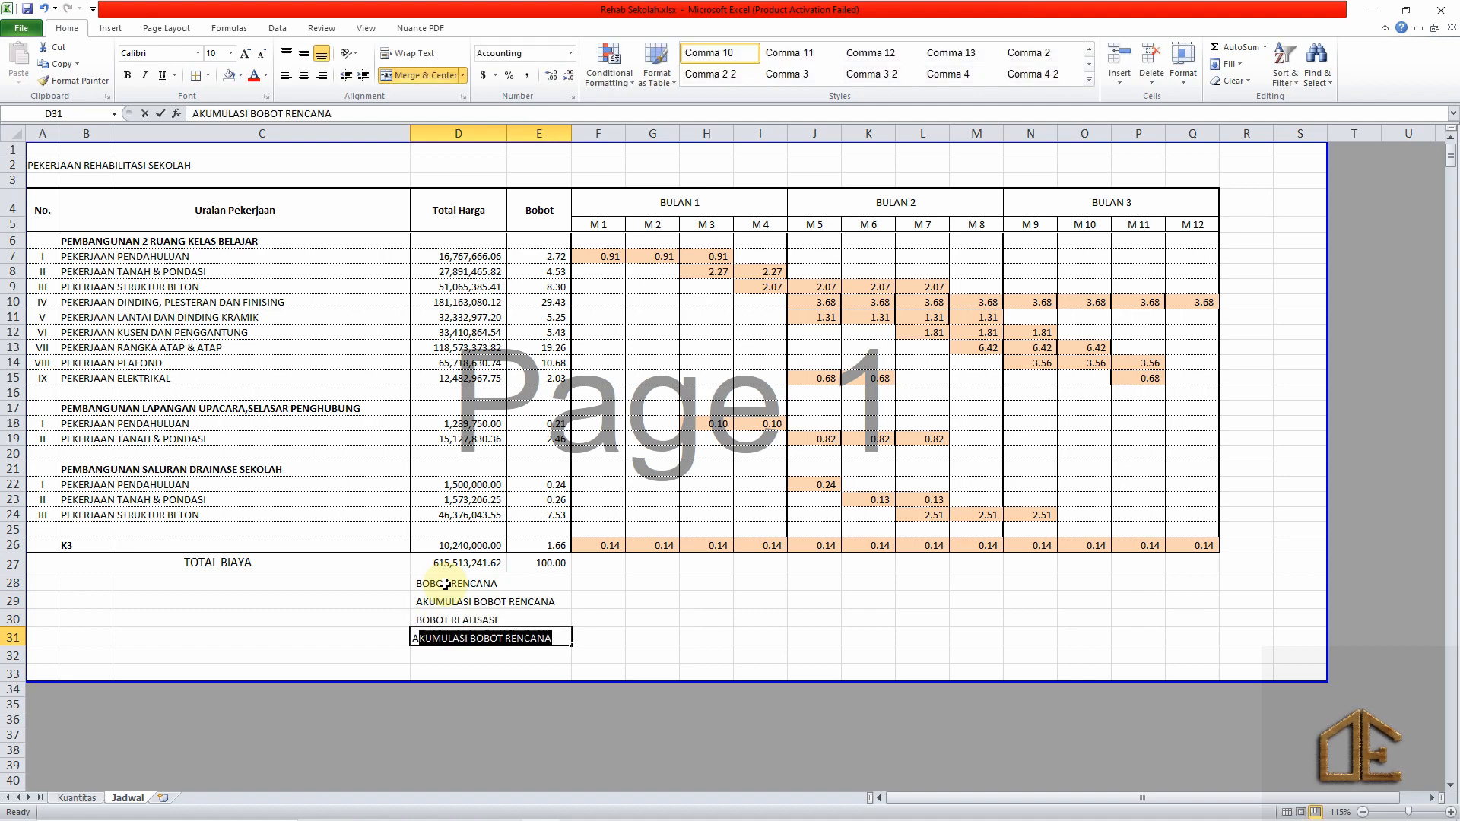
{"action": "type", "text": "MULASI"}
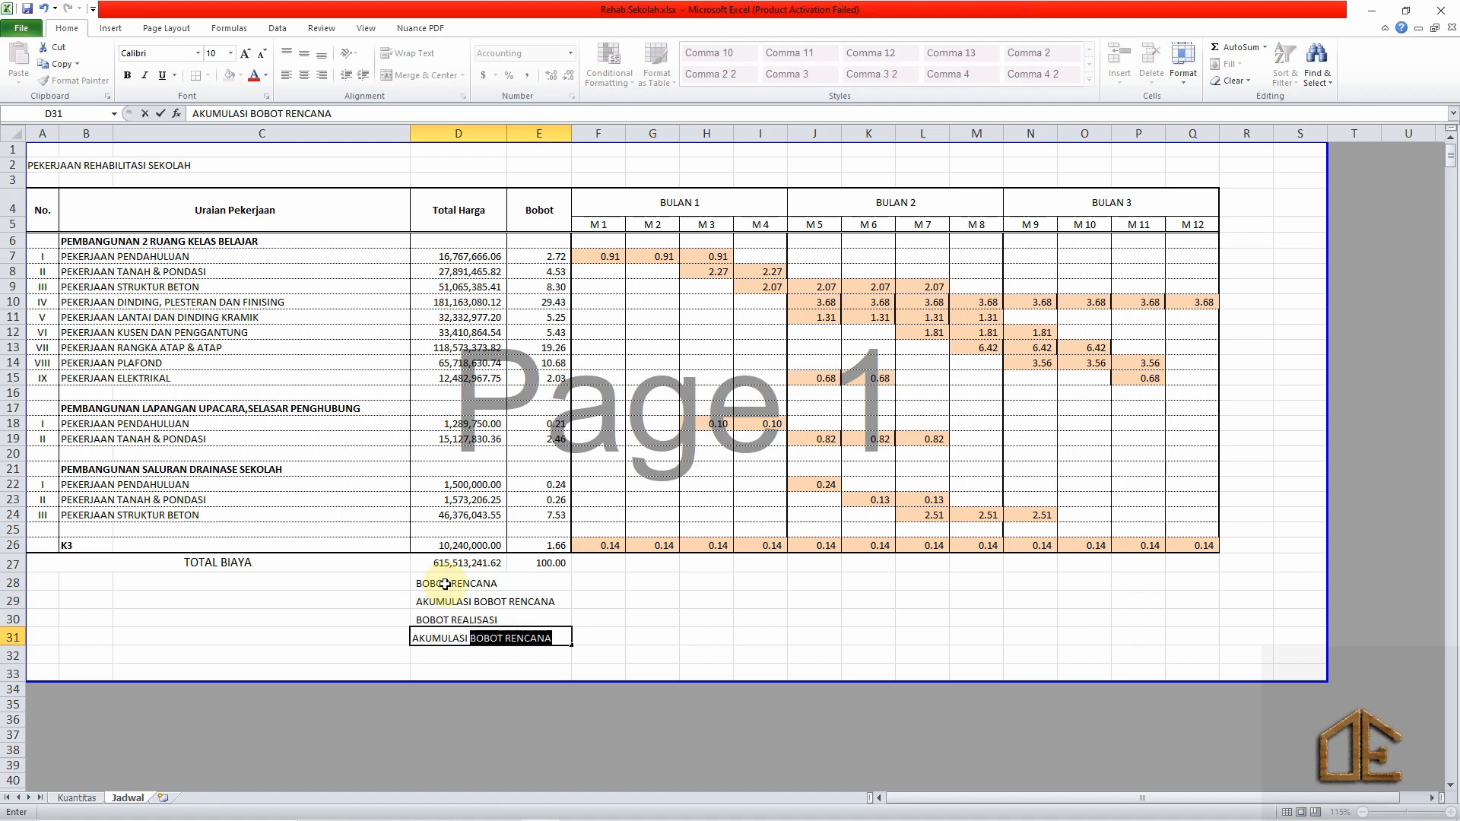
{"action": "type", "text": " BOBOT REALISASI"}
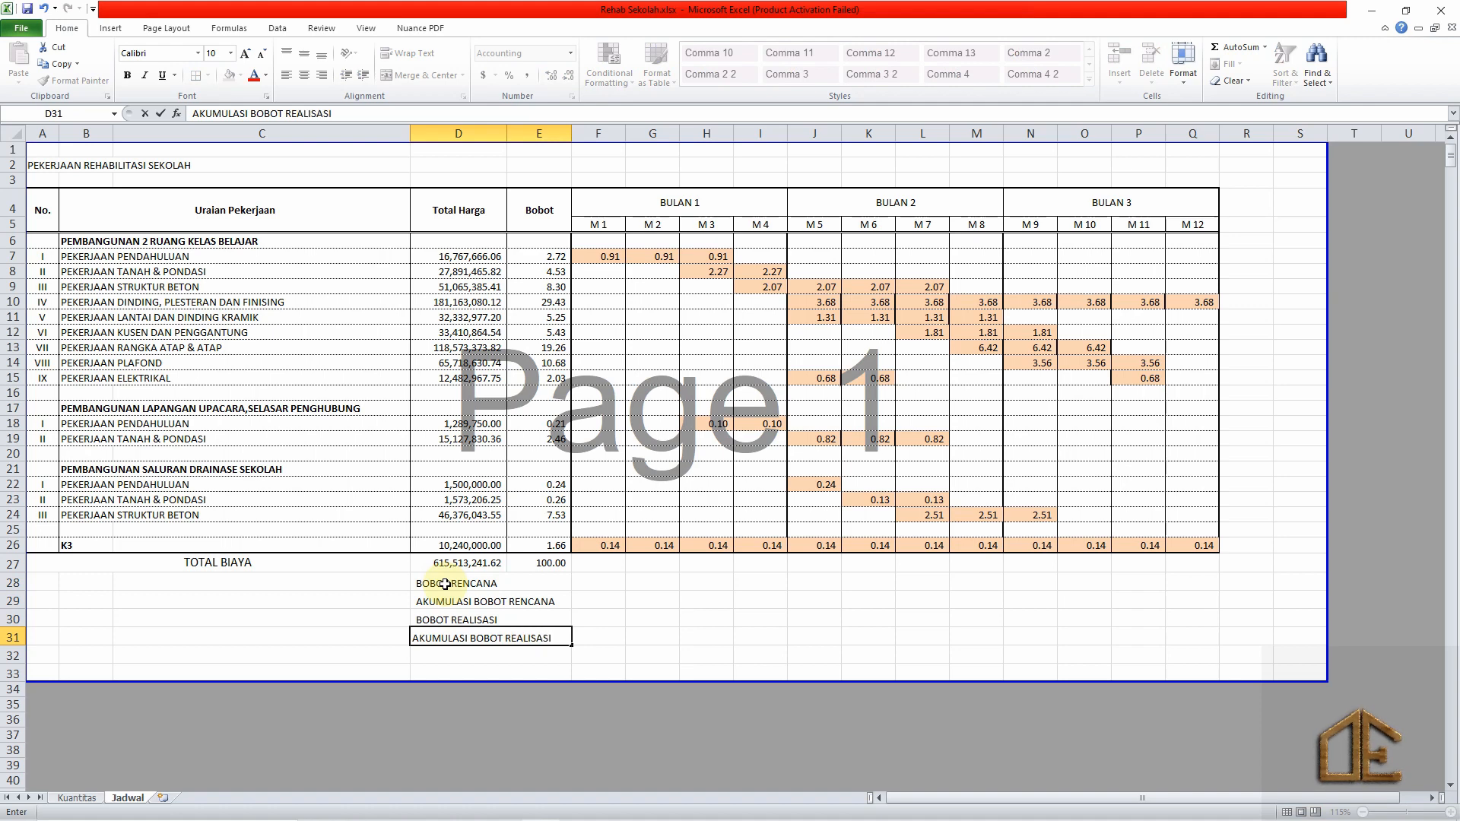
{"action": "key", "text": "Return"}
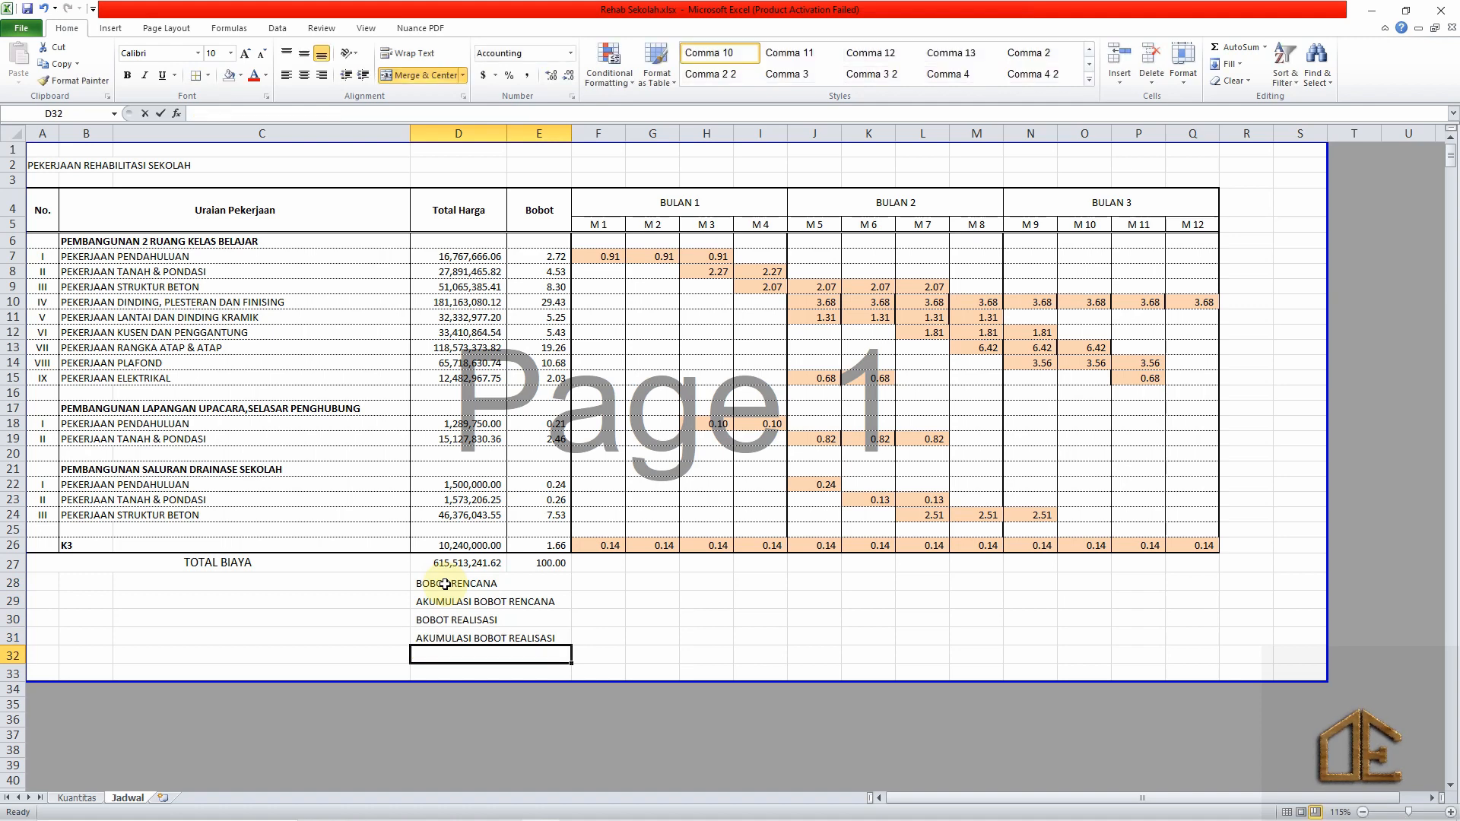
{"action": "type", "text": "DEVIA"}
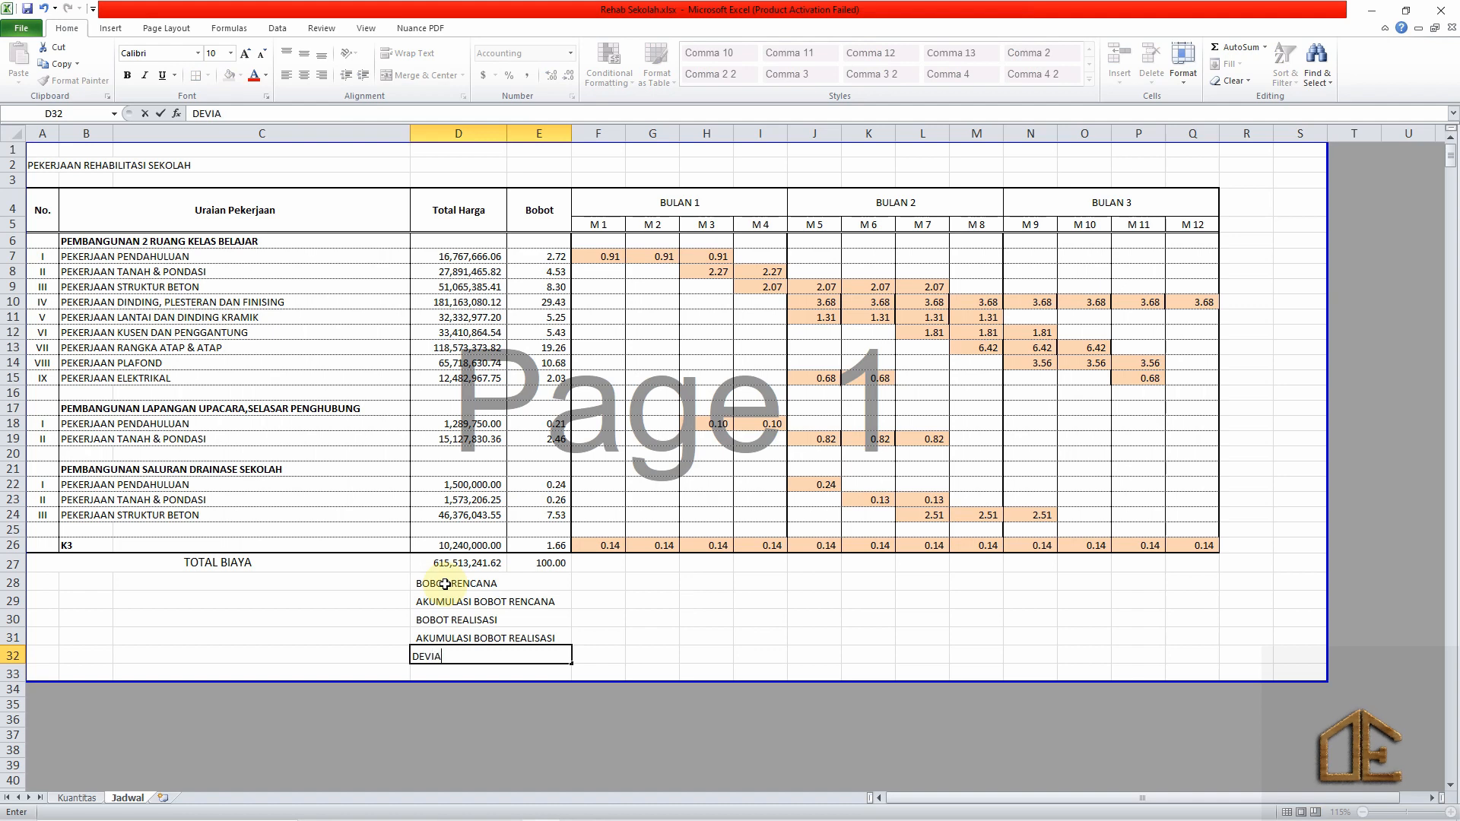
{"action": "type", "text": "SI"}
{"action": "key", "text": "Return"}
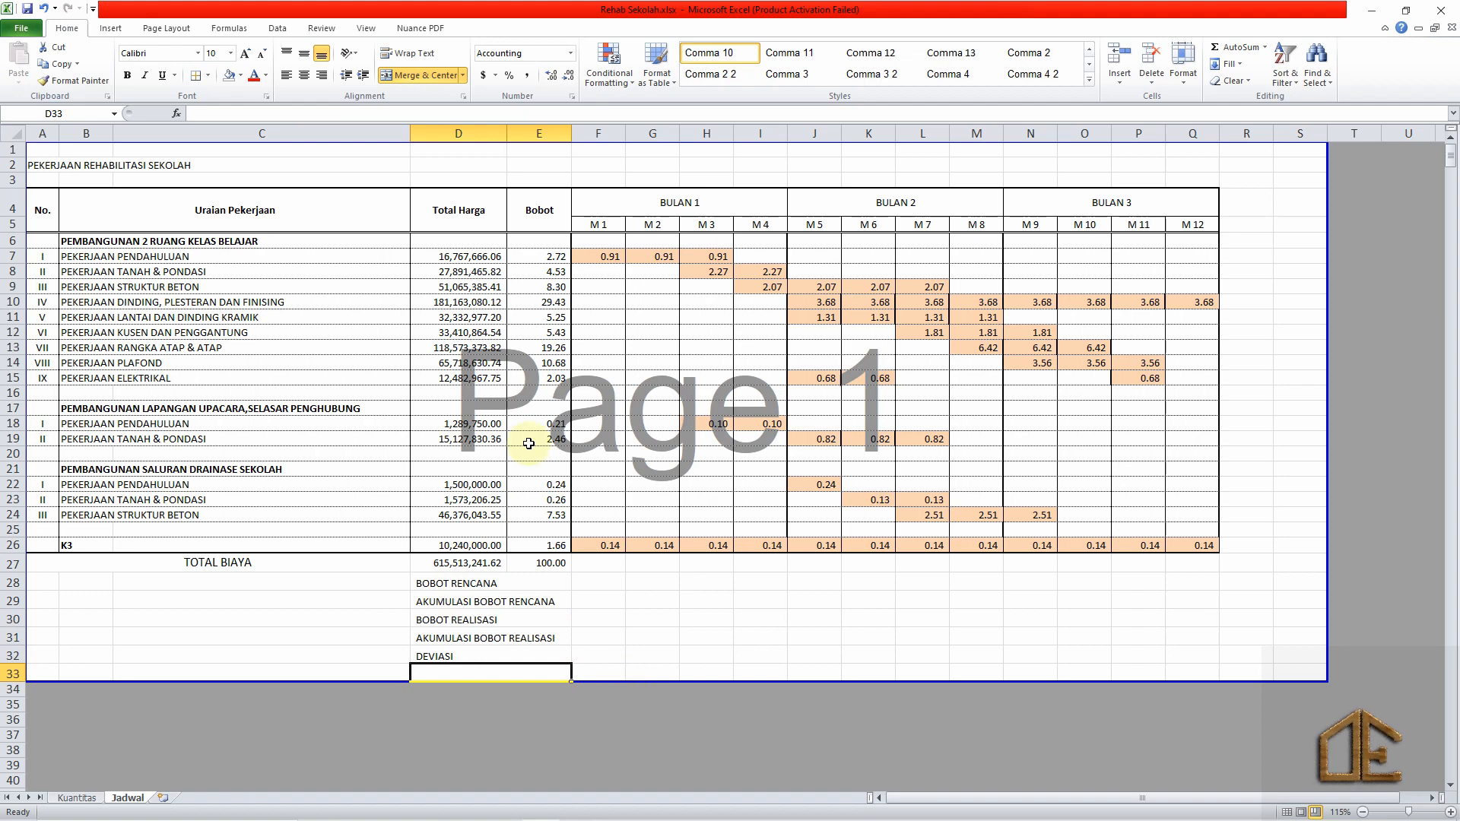
Apply a thick outline with thin inner horizontal and vertical lines to the total and summary rows A27:Q32.
{"action": "left_click_drag", "start_coordinate": [589, 440], "coordinate": [646, 440]}
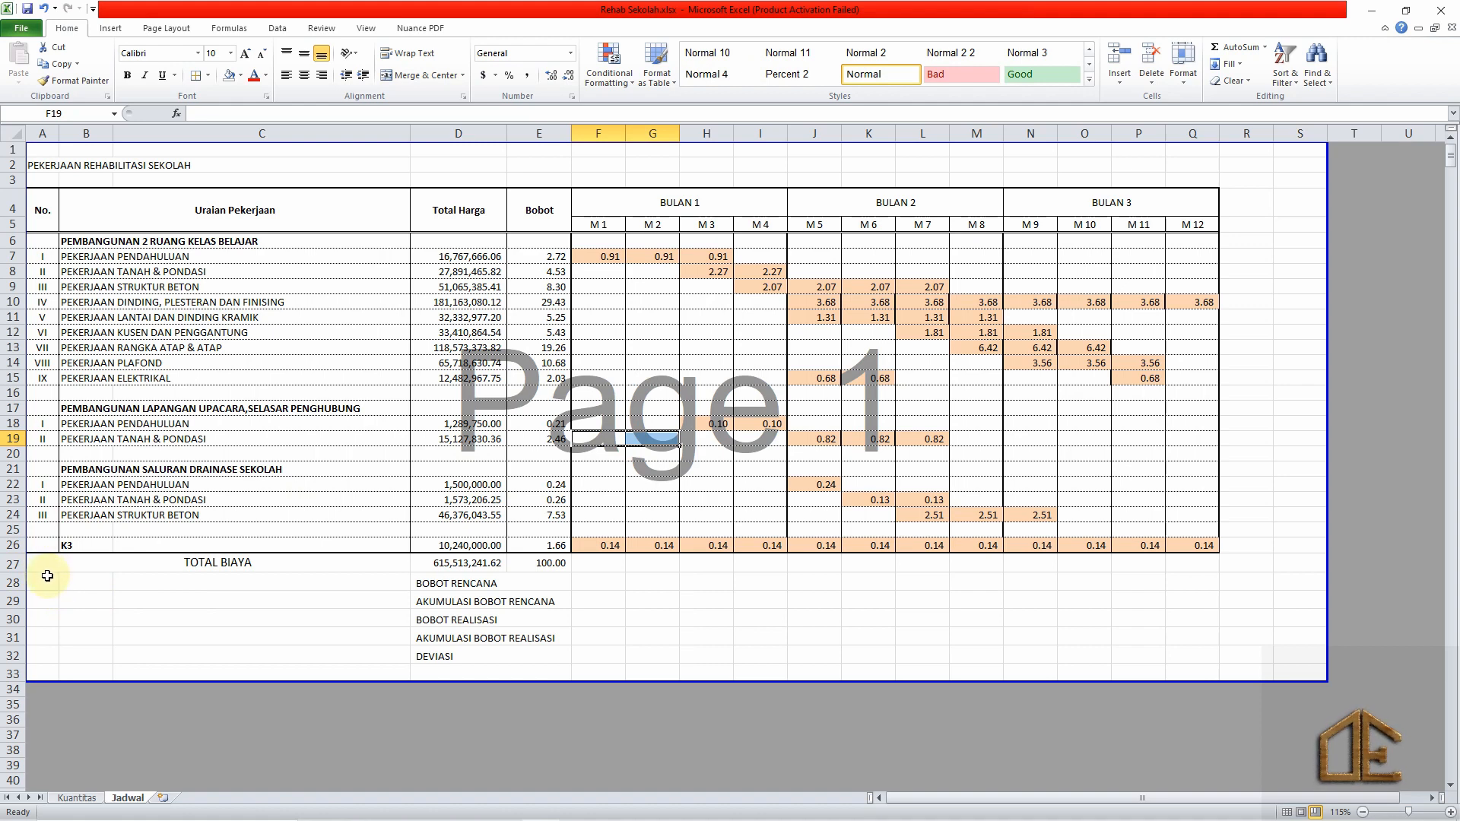
{"action": "left_click_drag", "start_coordinate": [45, 565], "coordinate": [1210, 650]}
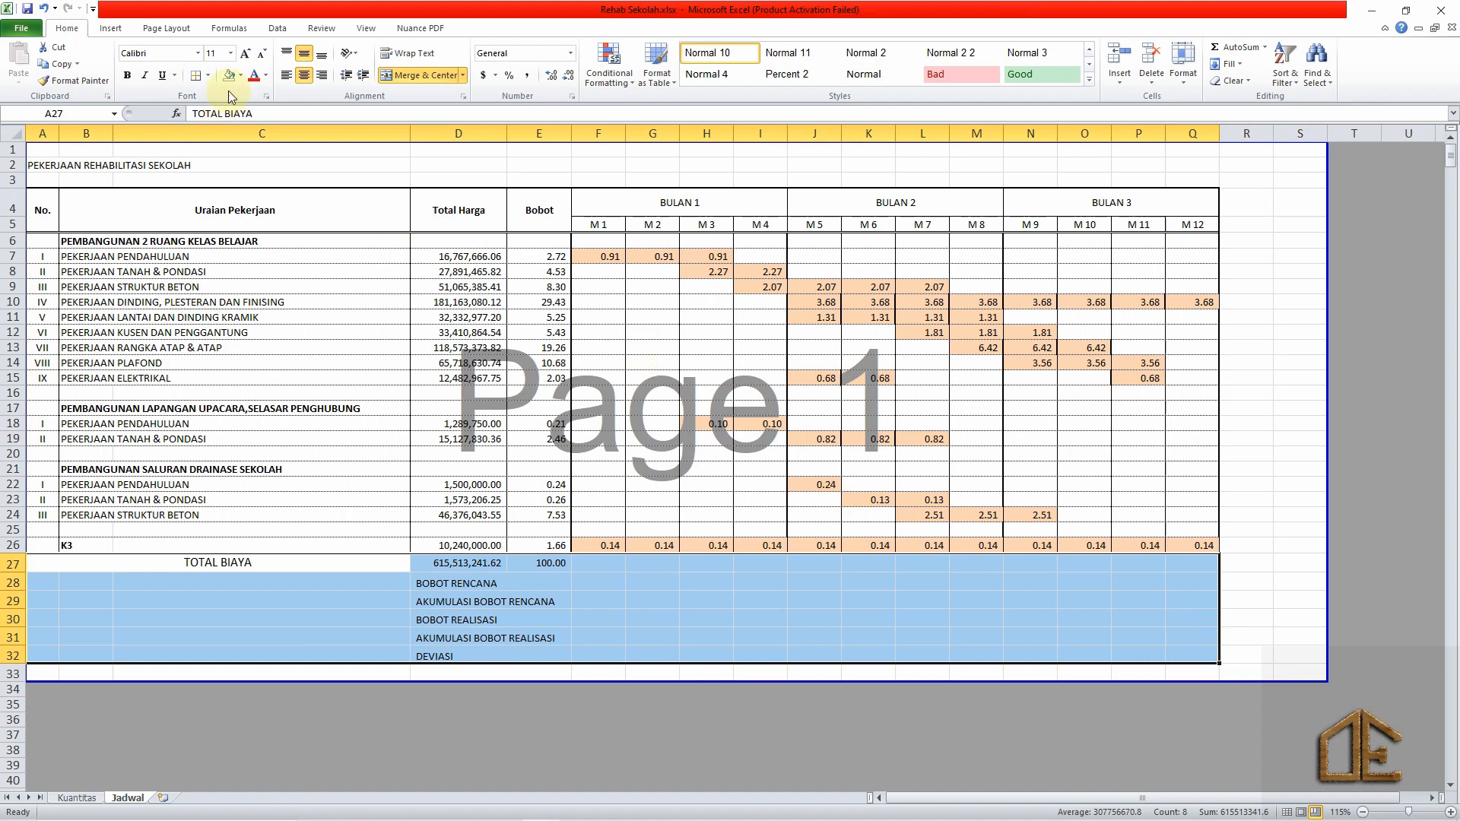
{"action": "left_click", "coordinate": [196, 75]}
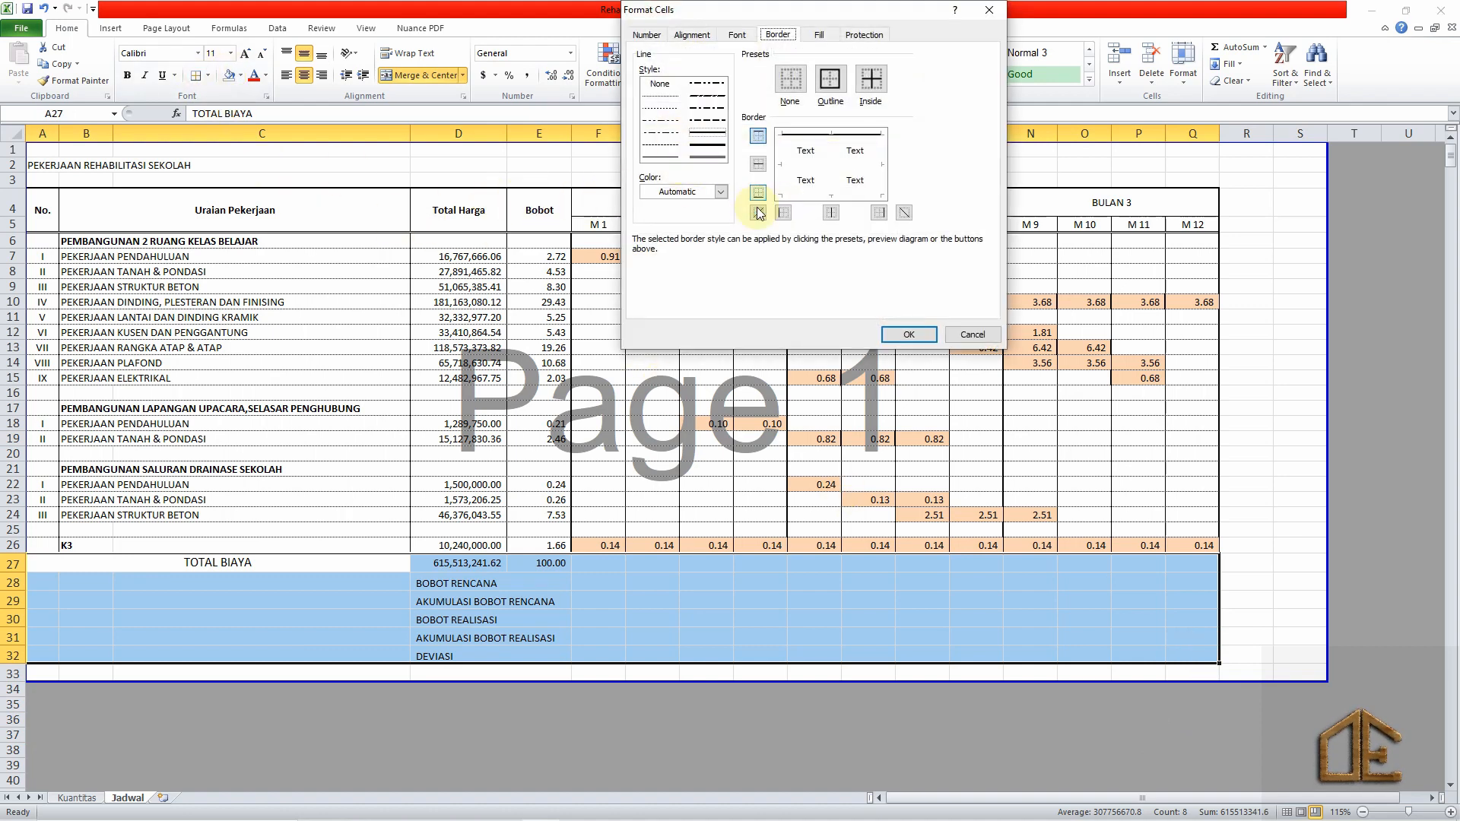
{"action": "left_click", "coordinate": [837, 77]}
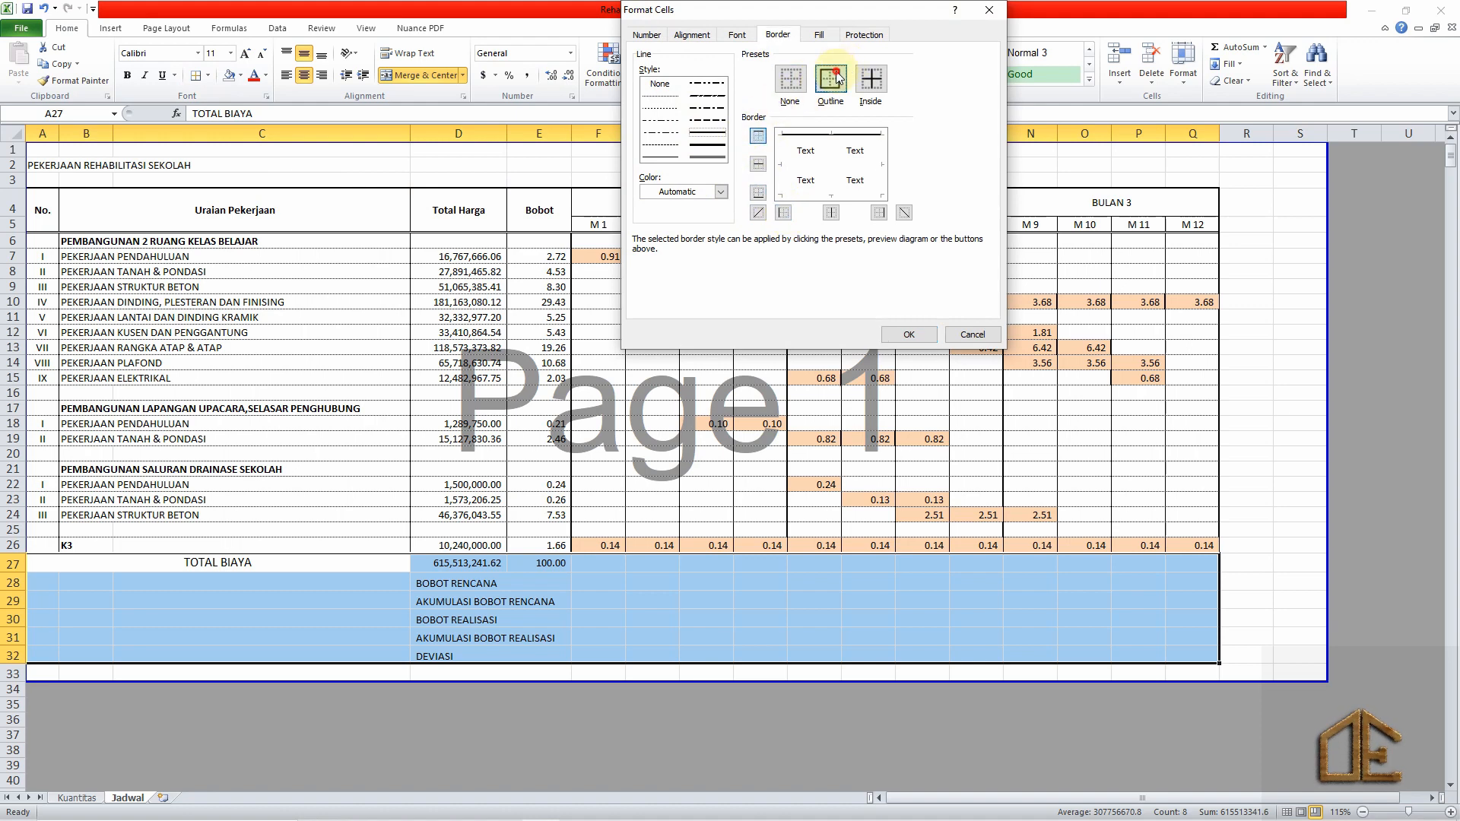
{"action": "left_click", "coordinate": [661, 156]}
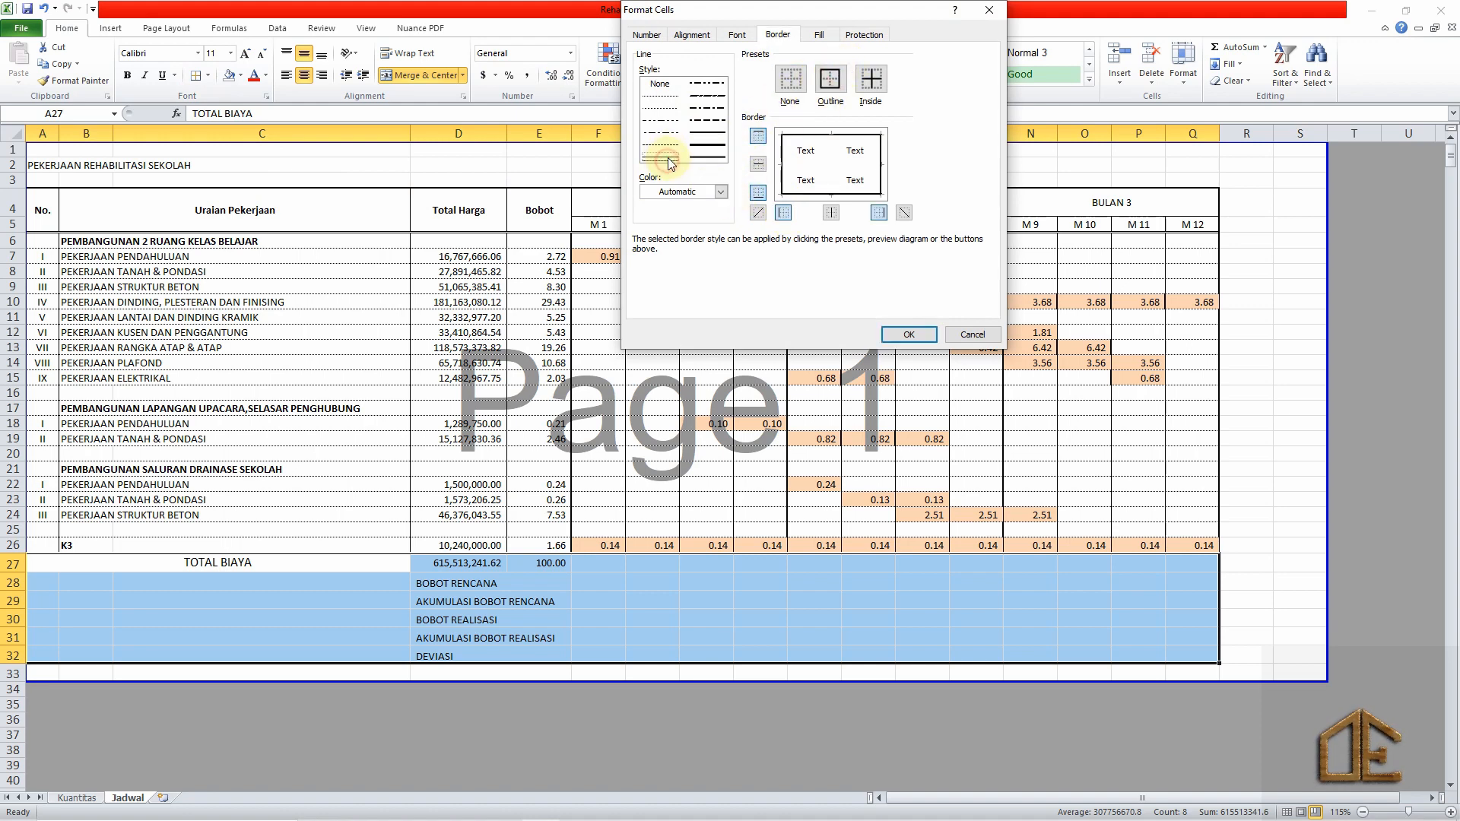
{"action": "left_click", "coordinate": [833, 213]}
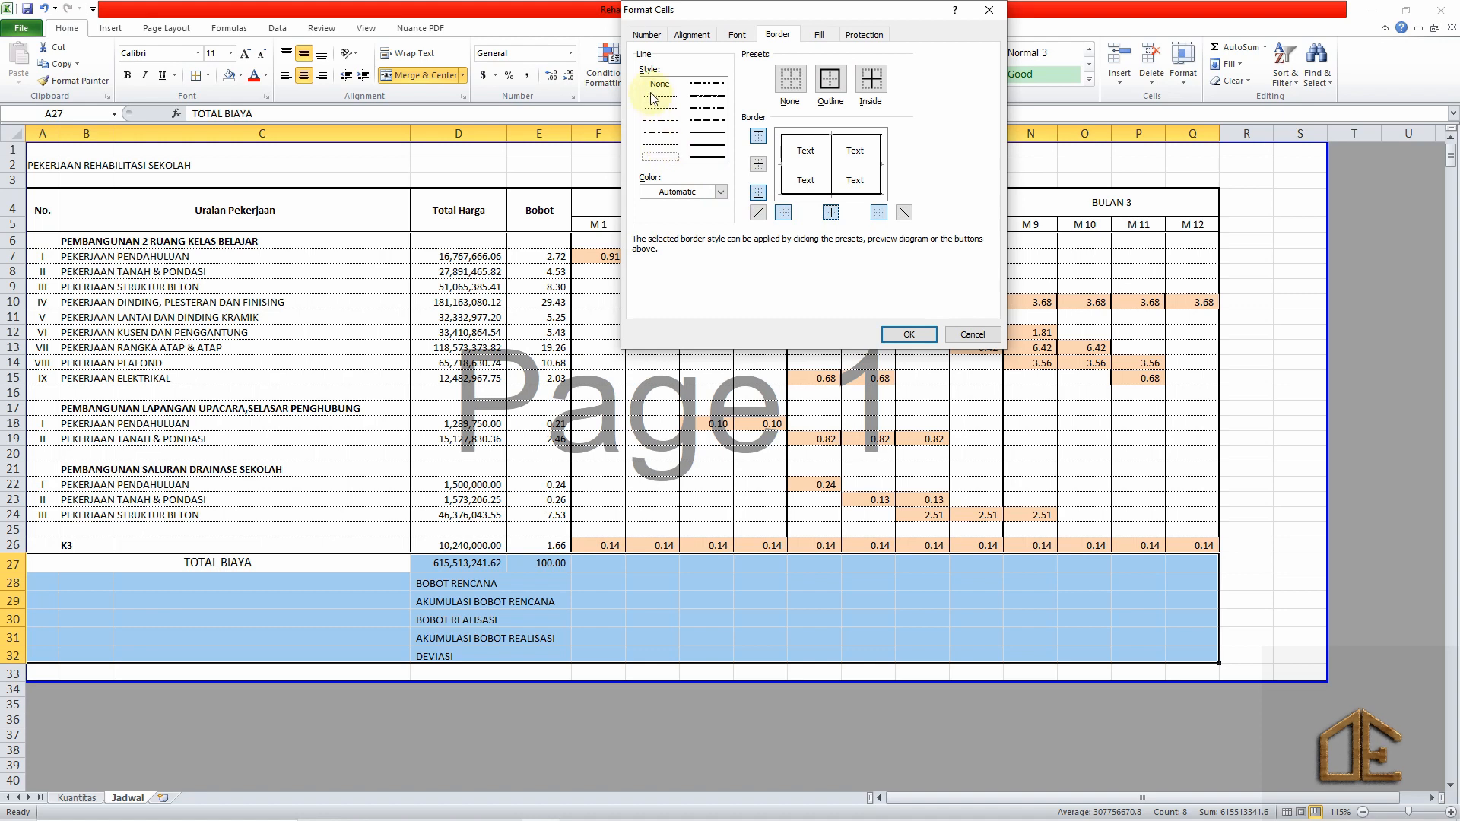
{"action": "left_click", "coordinate": [758, 163]}
{"action": "left_click", "coordinate": [907, 334]}
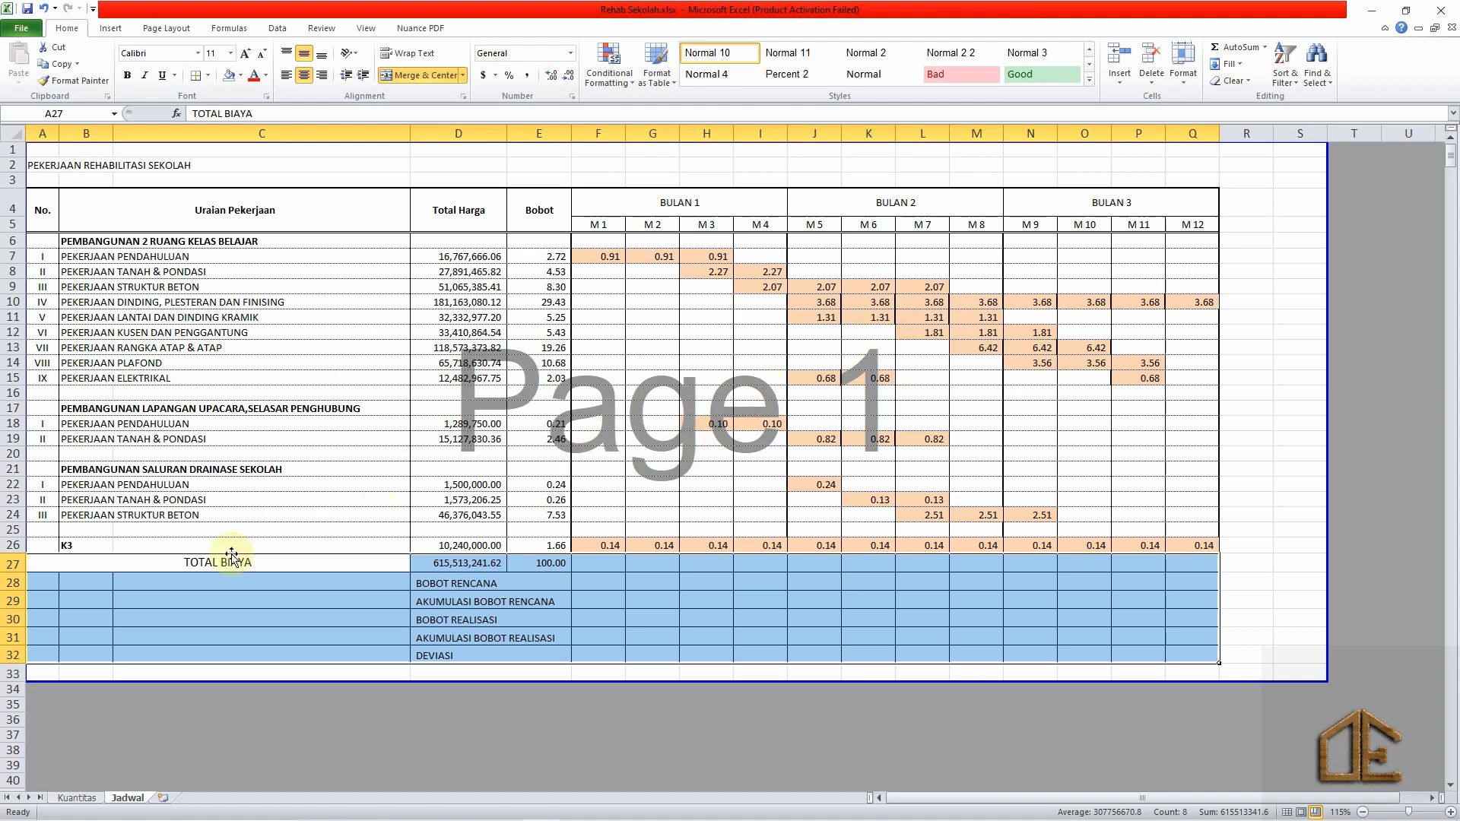
Merge columns A to C row by row across the blank cells A28:C32.
{"action": "left_click", "coordinate": [177, 598]}
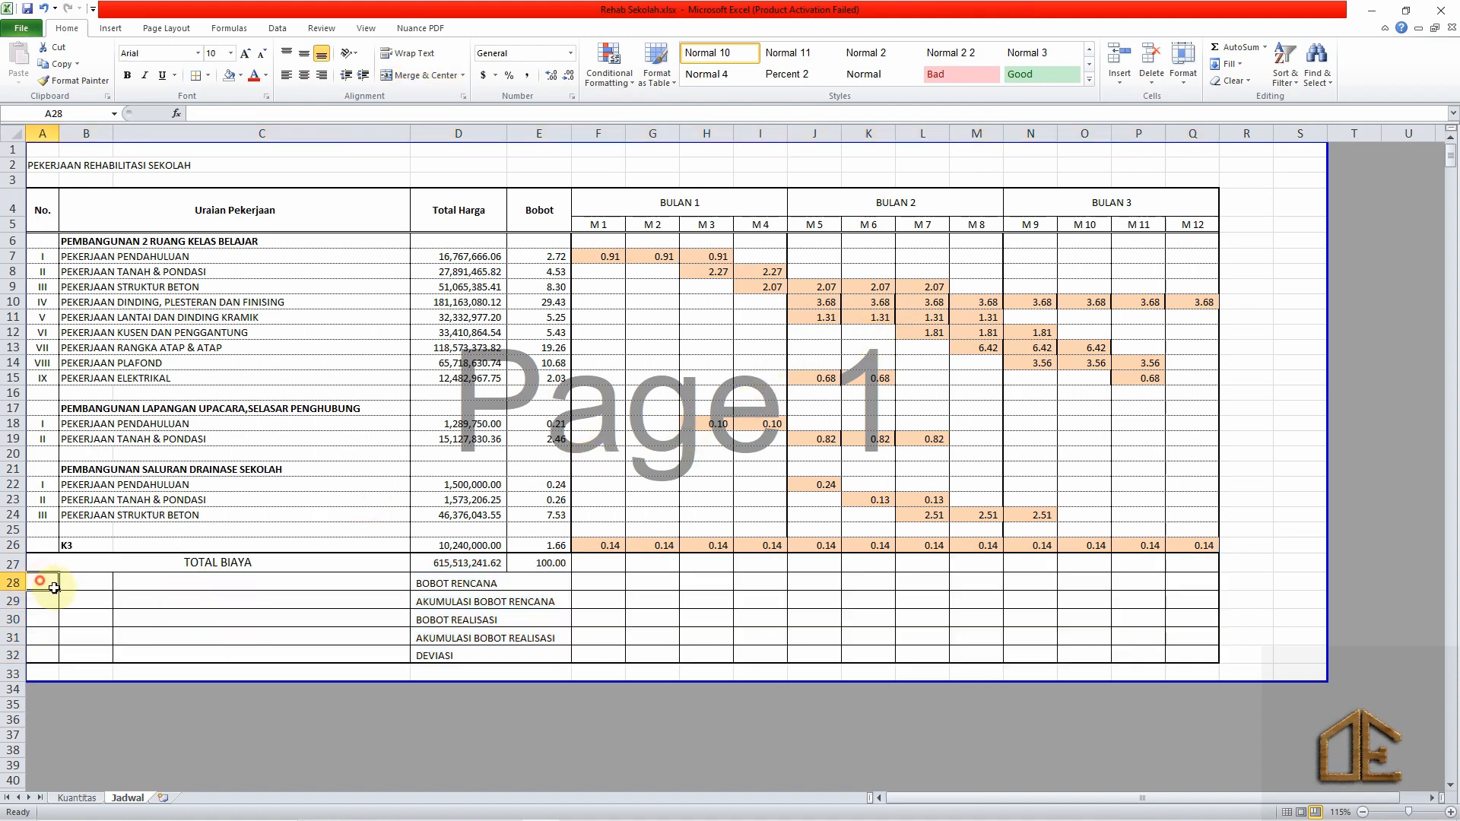
{"action": "left_click_drag", "start_coordinate": [38, 584], "coordinate": [408, 649]}
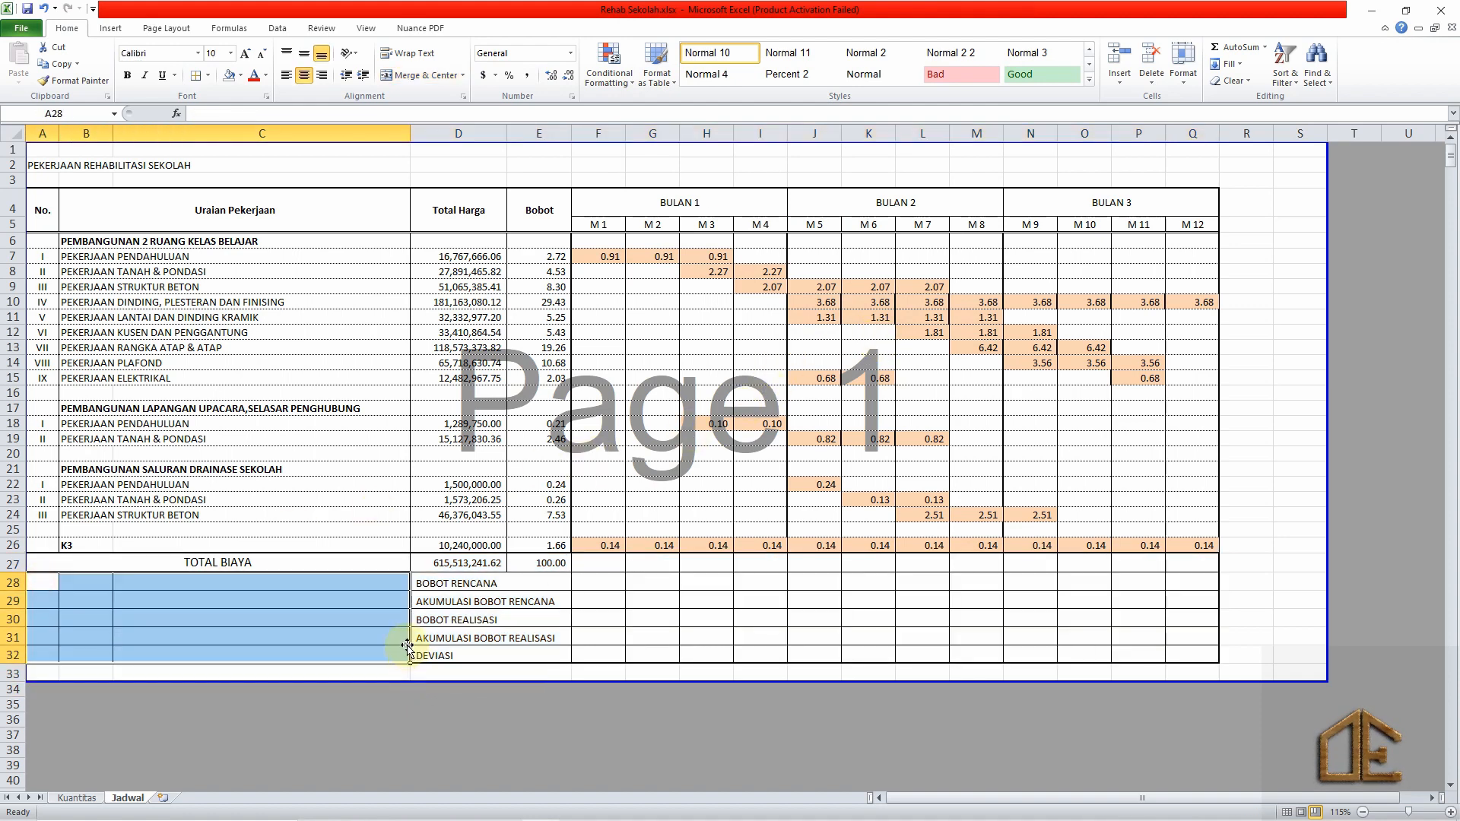
{"action": "left_click", "coordinate": [463, 75]}
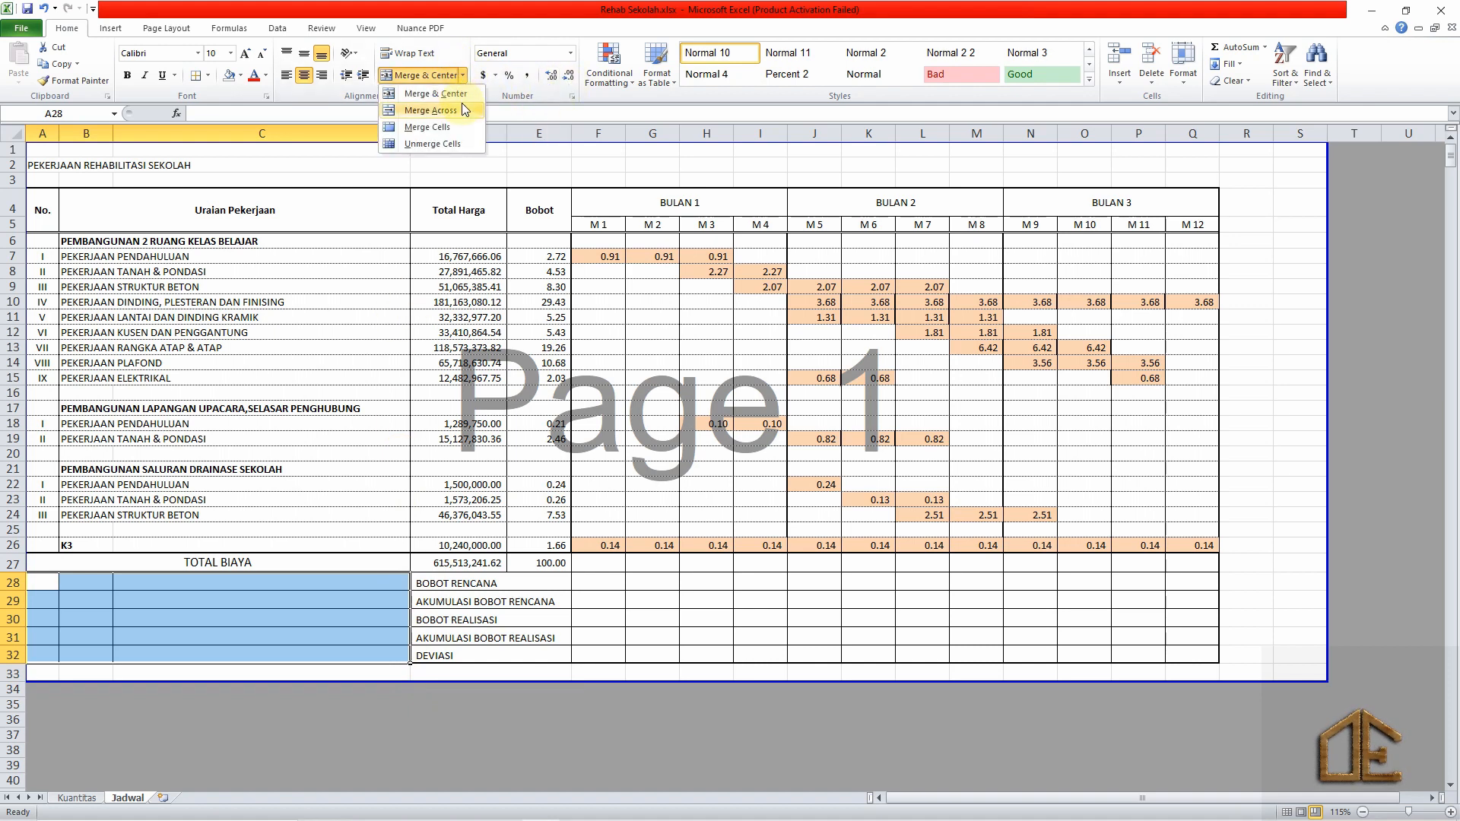
{"action": "left_click", "coordinate": [460, 110]}
Remove the inner vertical border between the blank merged cells and the summary labels in A28:E32.
{"action": "left_click_drag", "start_coordinate": [439, 587], "coordinate": [554, 659]}
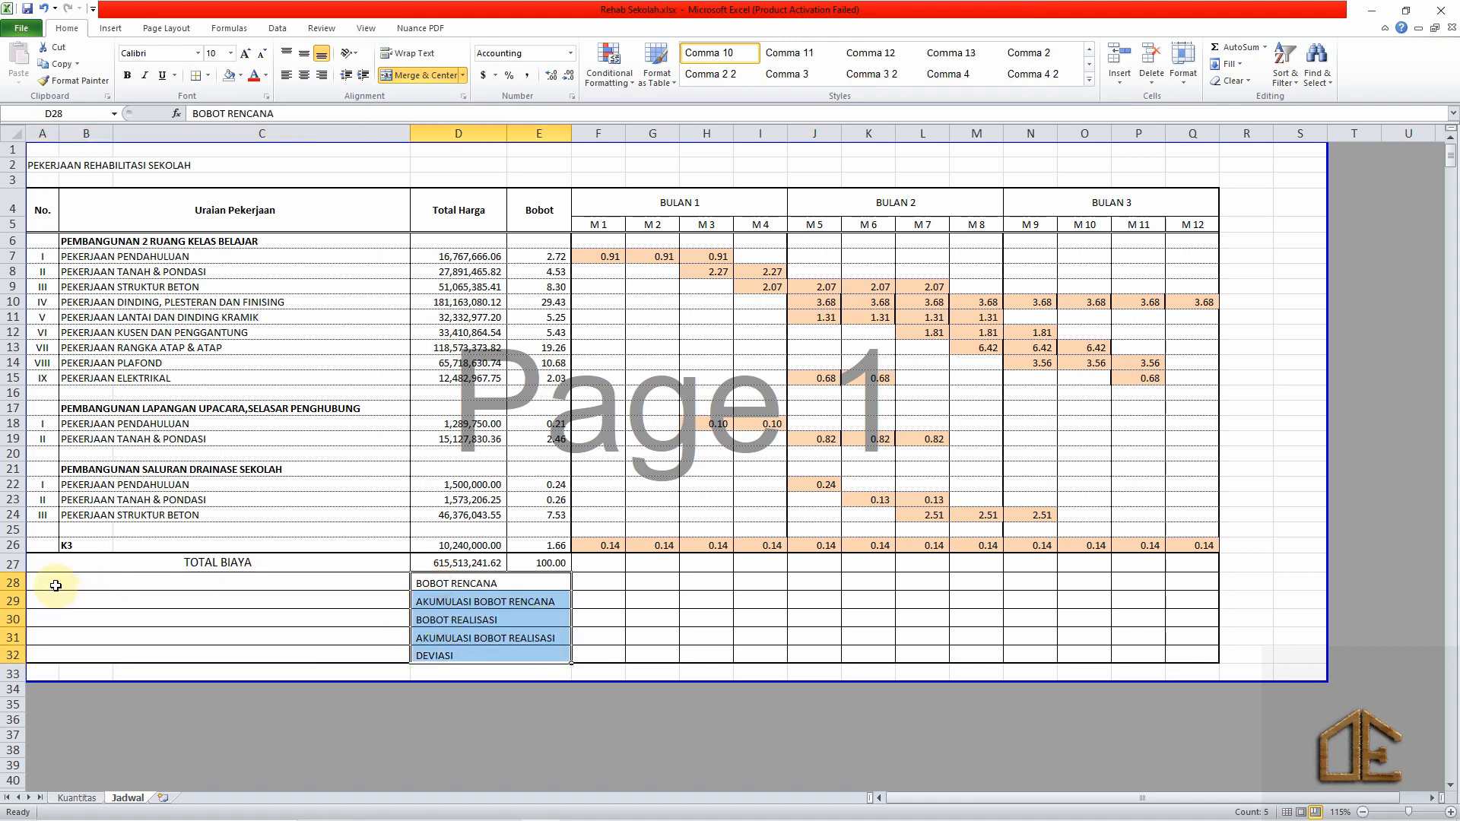
{"action": "left_click_drag", "start_coordinate": [61, 582], "coordinate": [502, 657]}
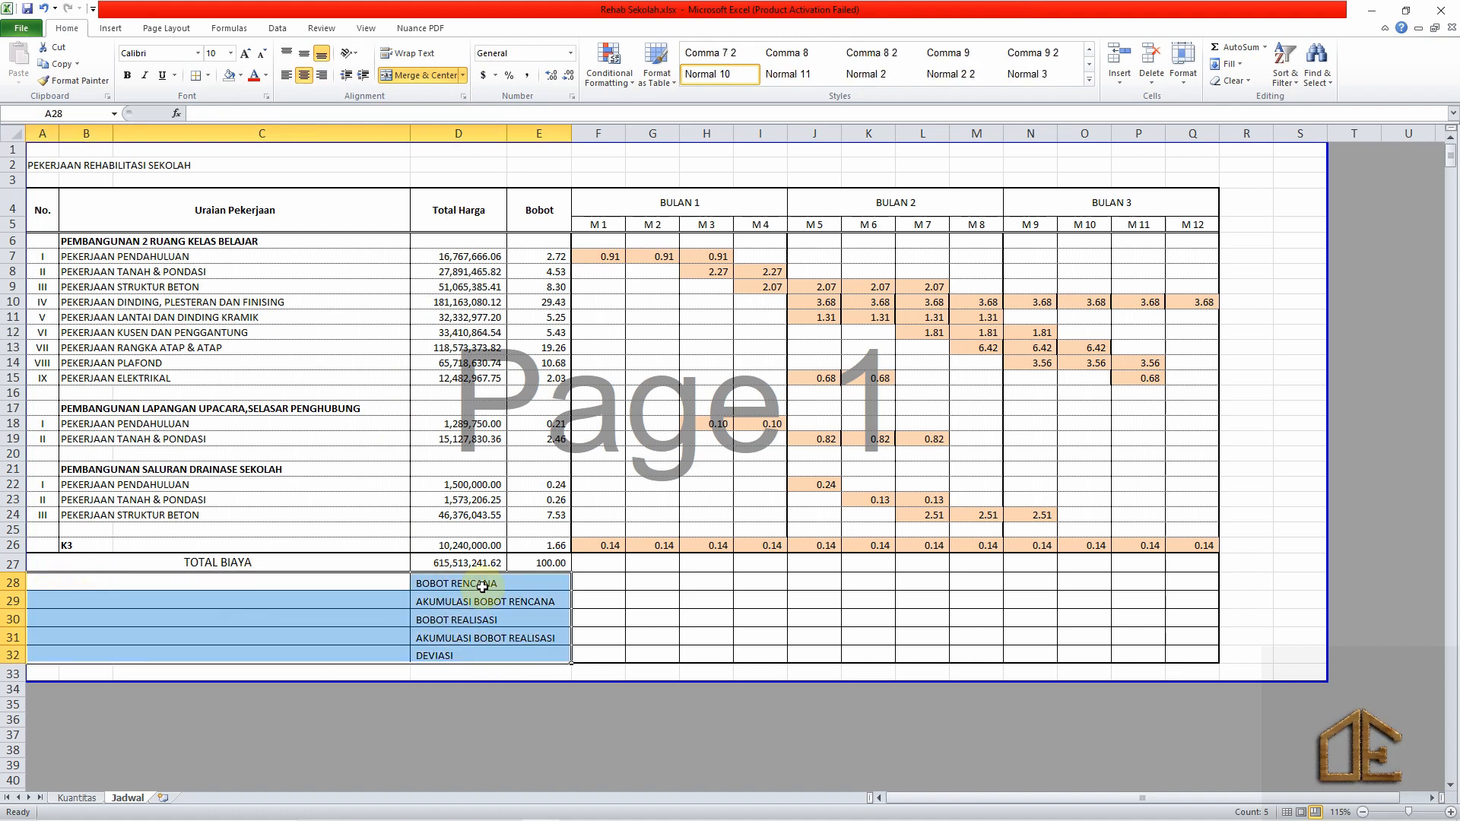
{"action": "left_click", "coordinate": [196, 76]}
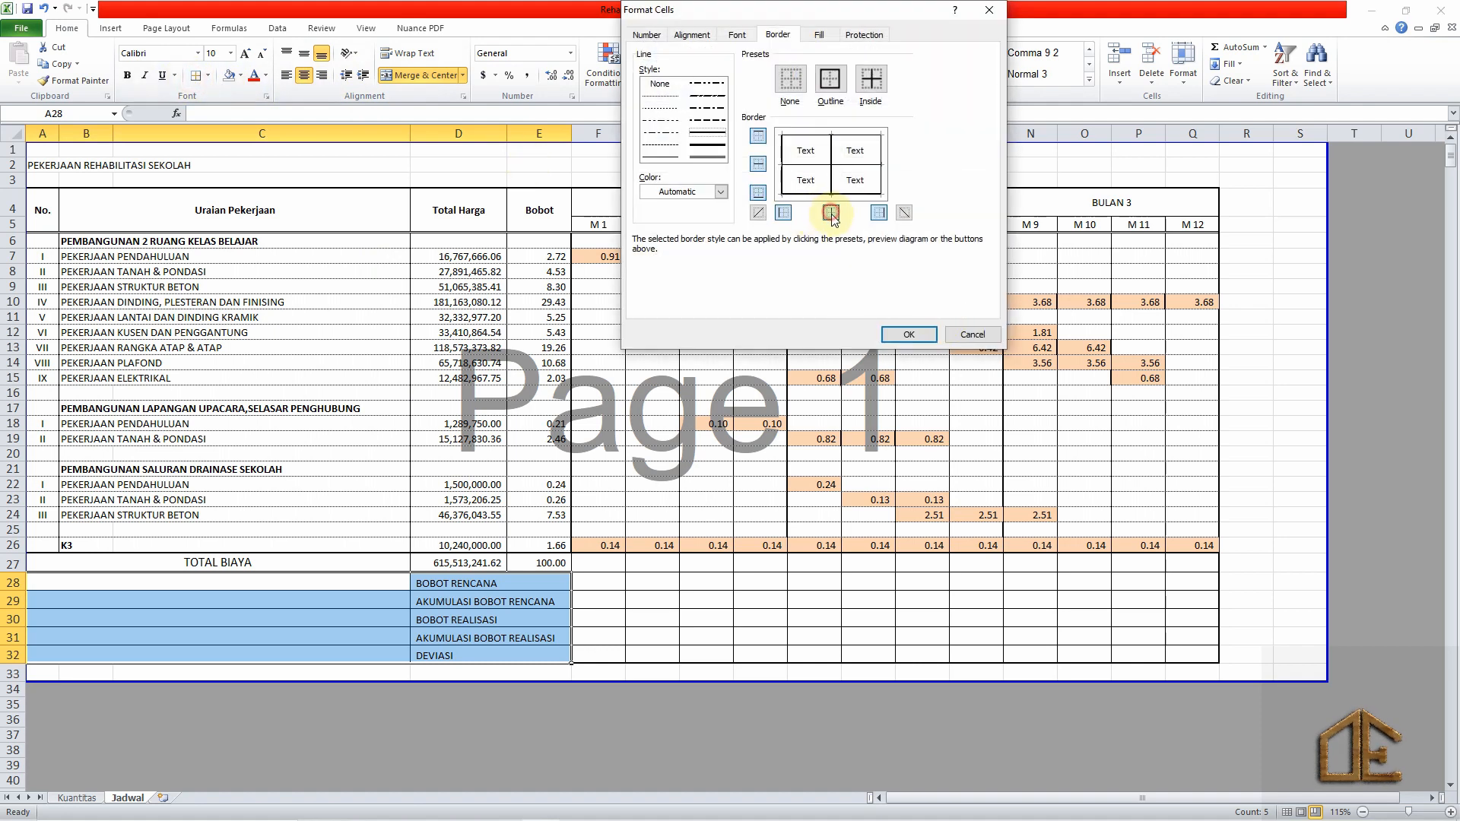
{"action": "left_click", "coordinate": [831, 214]}
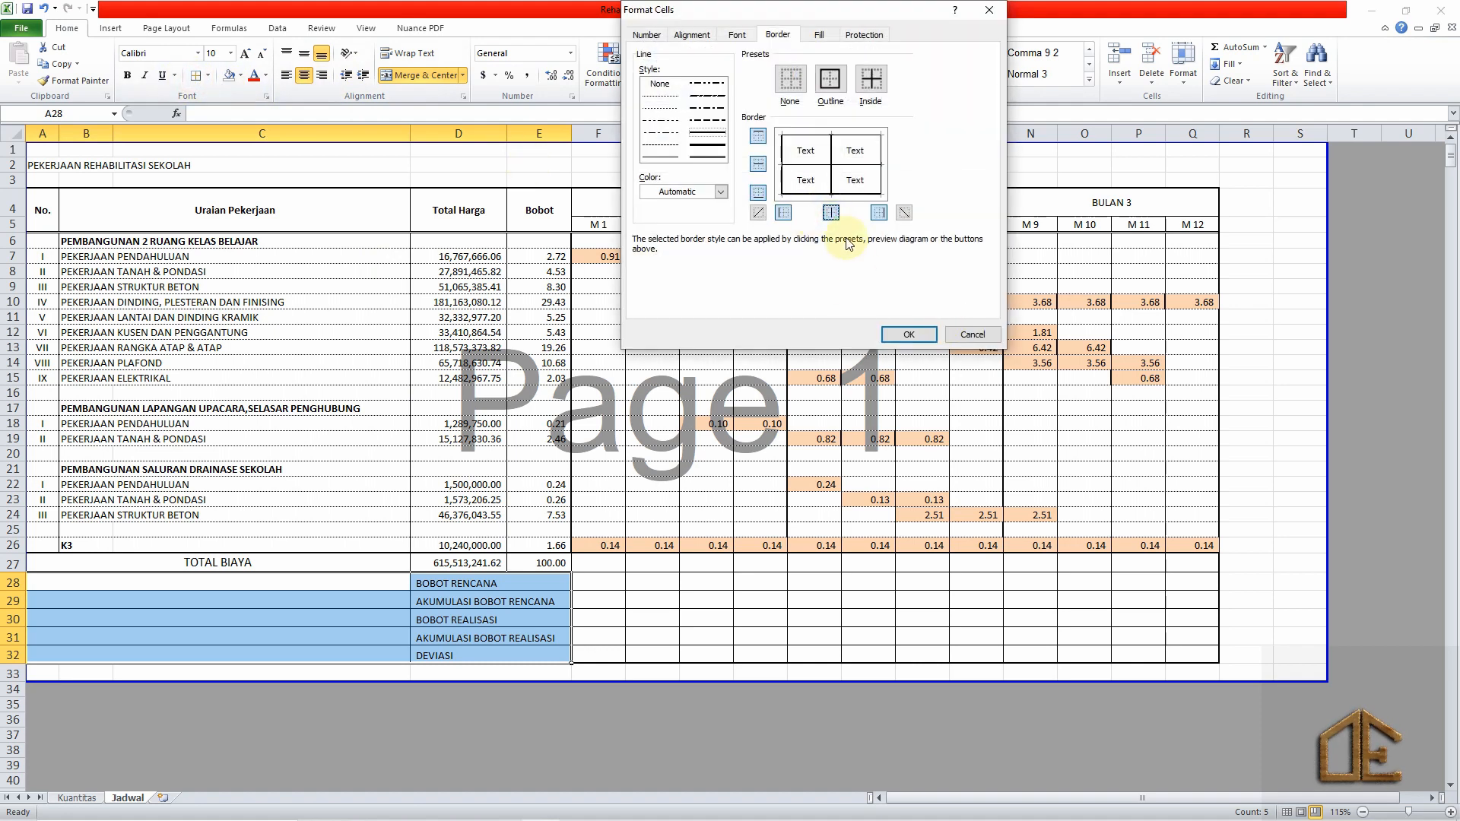
{"action": "left_click", "coordinate": [909, 335]}
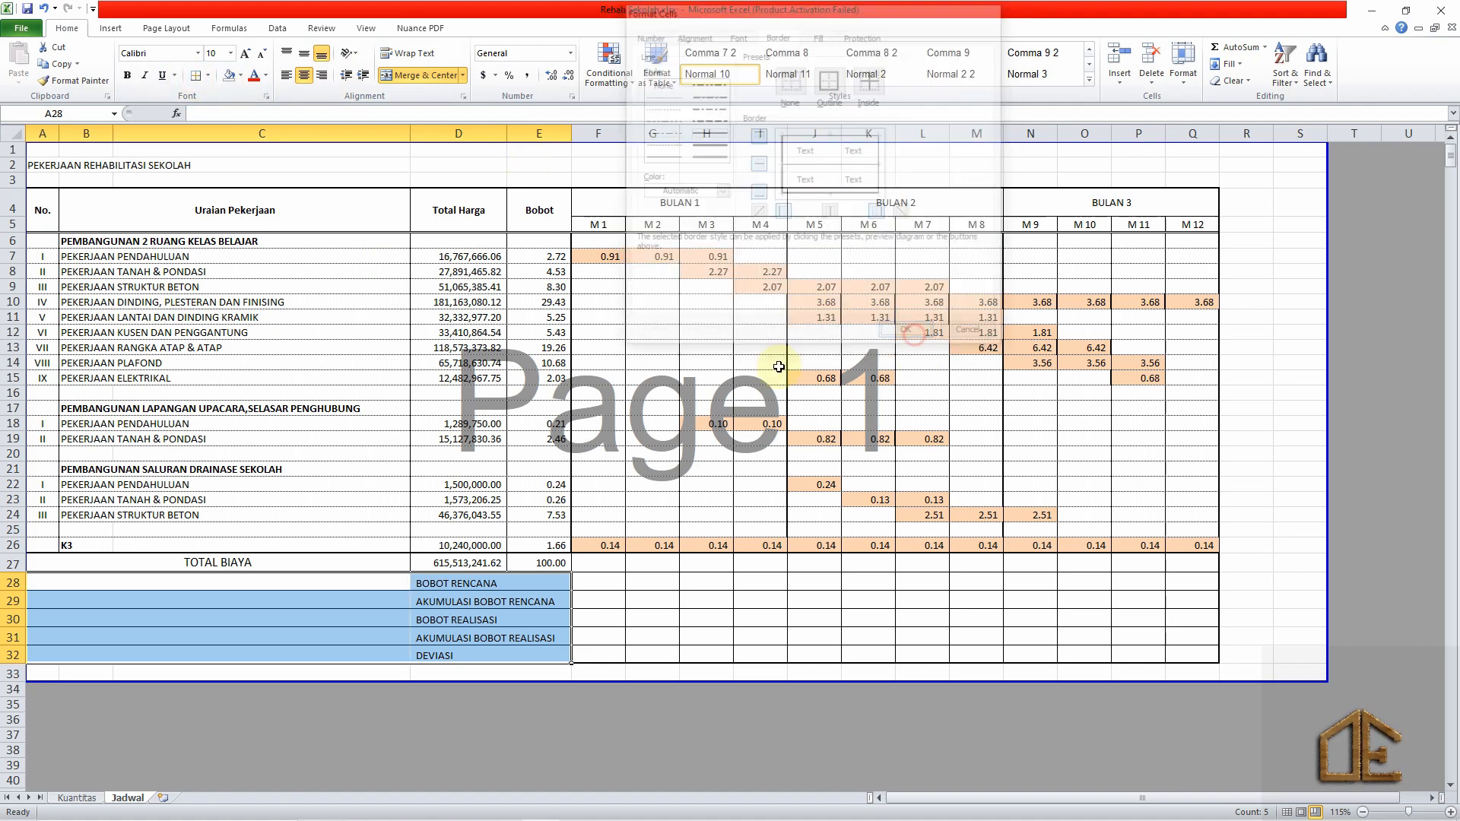
{"action": "left_click", "coordinate": [383, 453]}
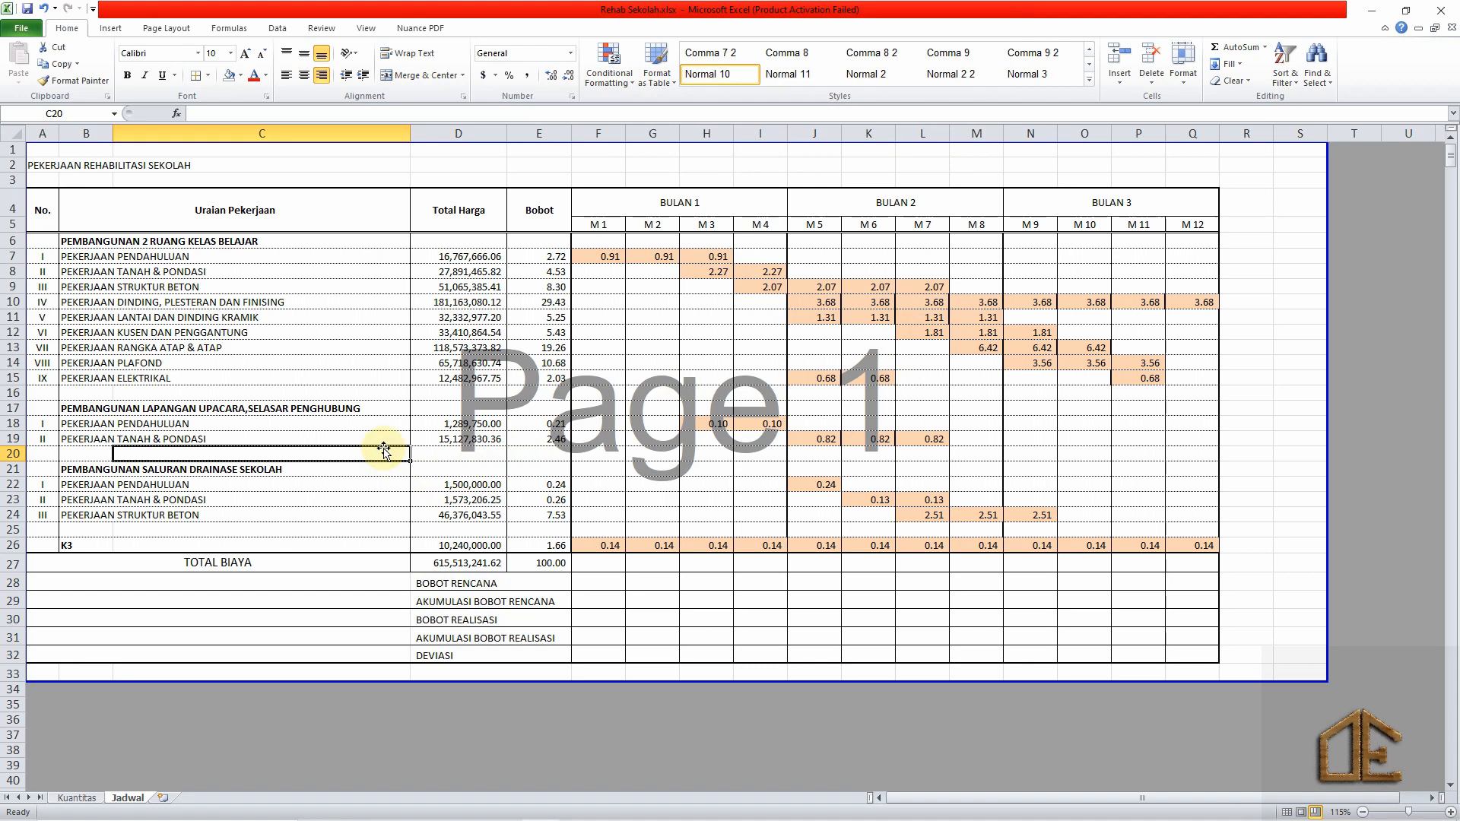
Enter =SUM(F7:F26) in F28 to total the planned weight for week M 1.
{"action": "left_click", "coordinate": [604, 580]}
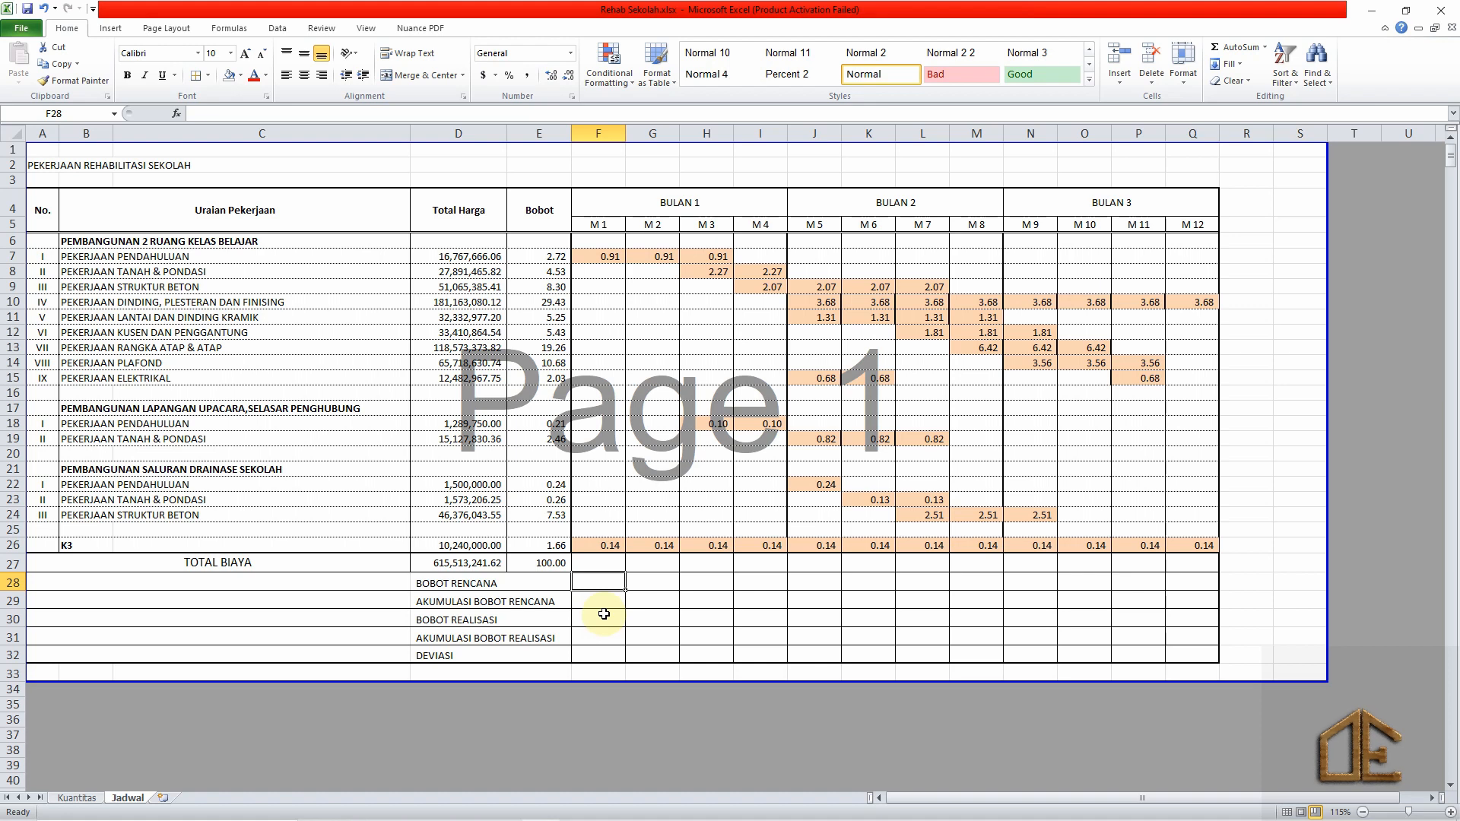
{"action": "type", "text": "="}
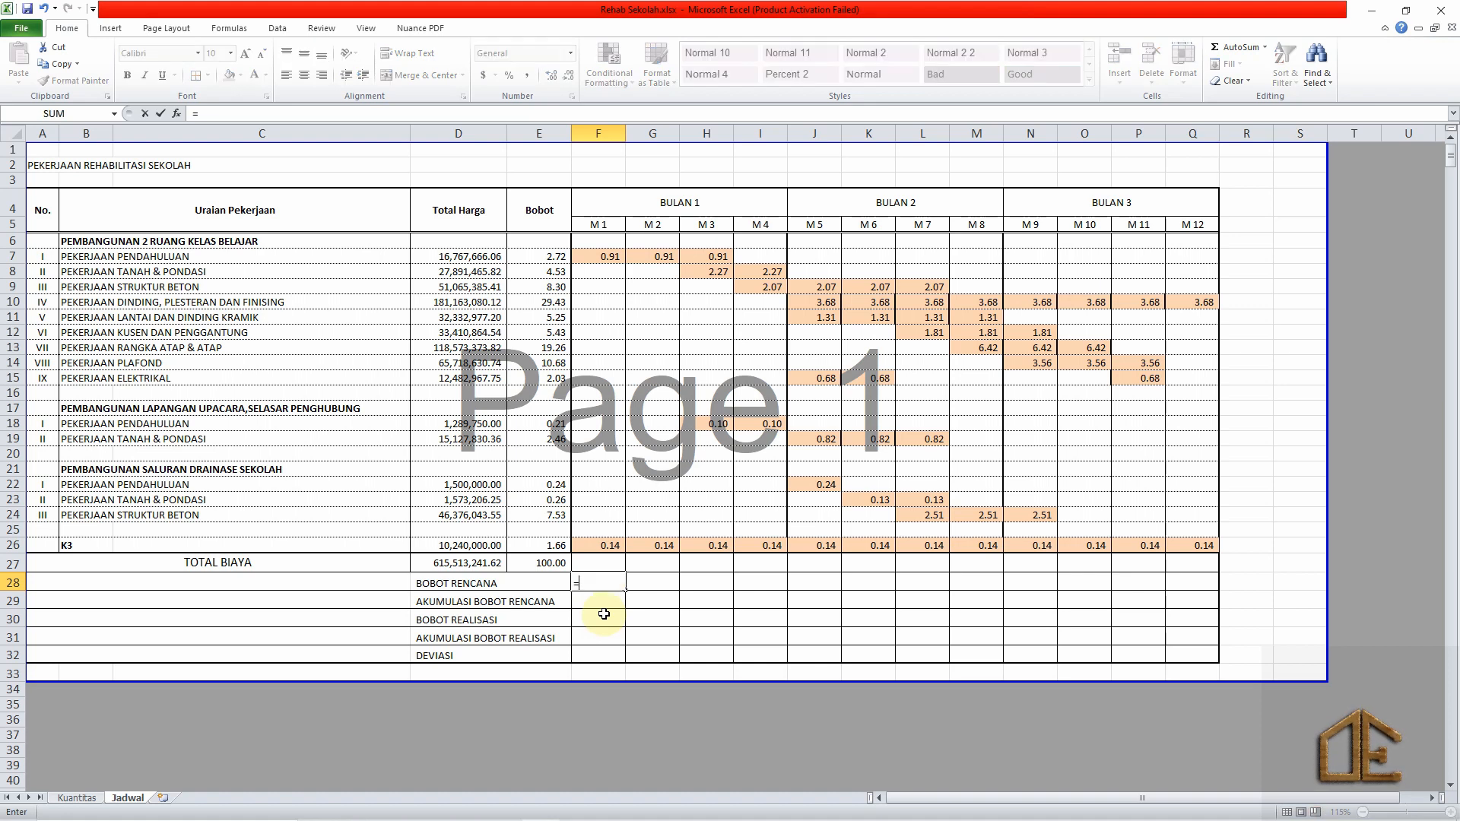
{"action": "left_click", "coordinate": [1226, 50]}
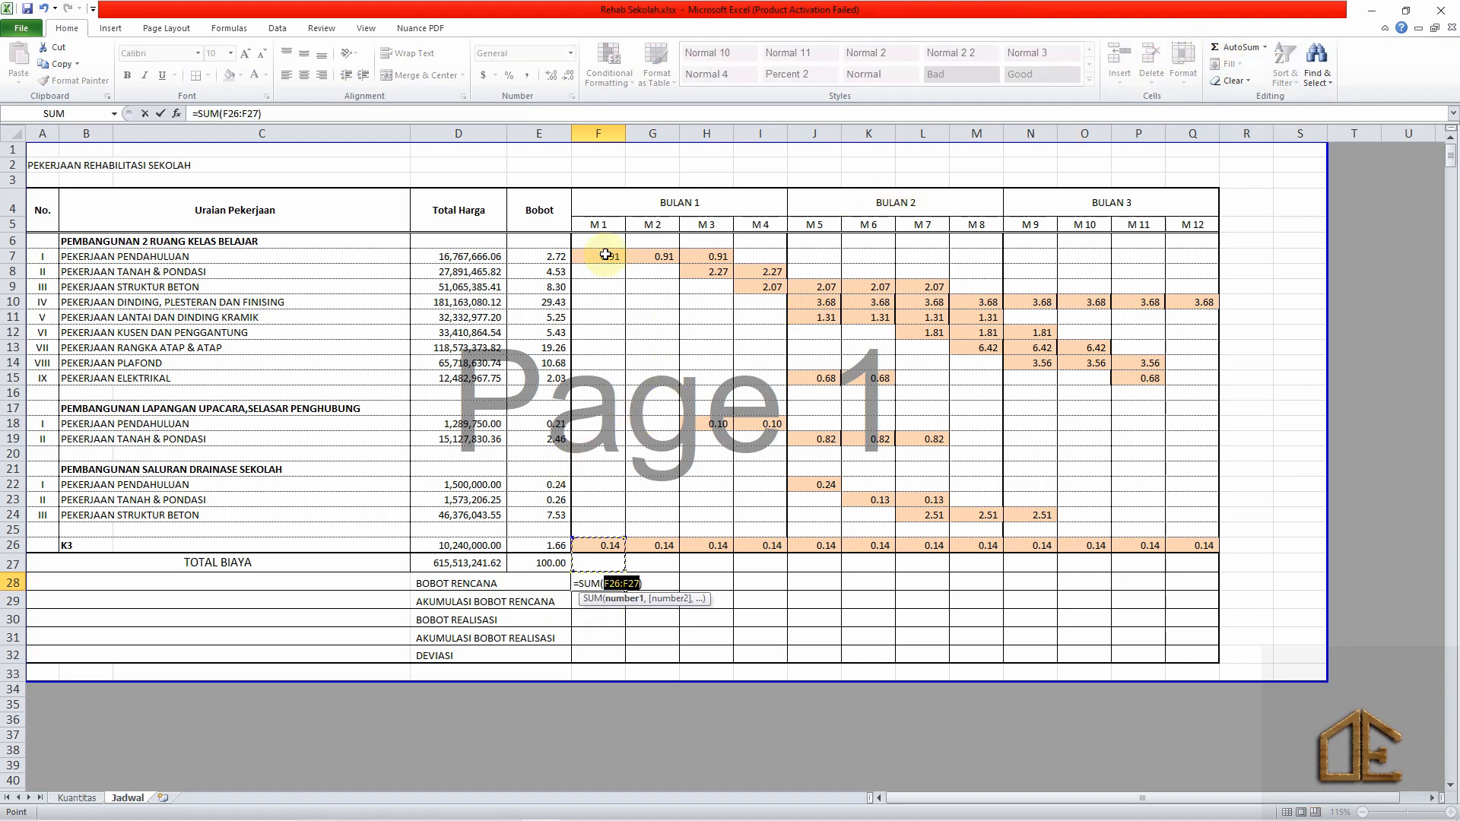
{"action": "left_click_drag", "start_coordinate": [598, 254], "coordinate": [590, 550]}
{"action": "key", "text": "Return"}
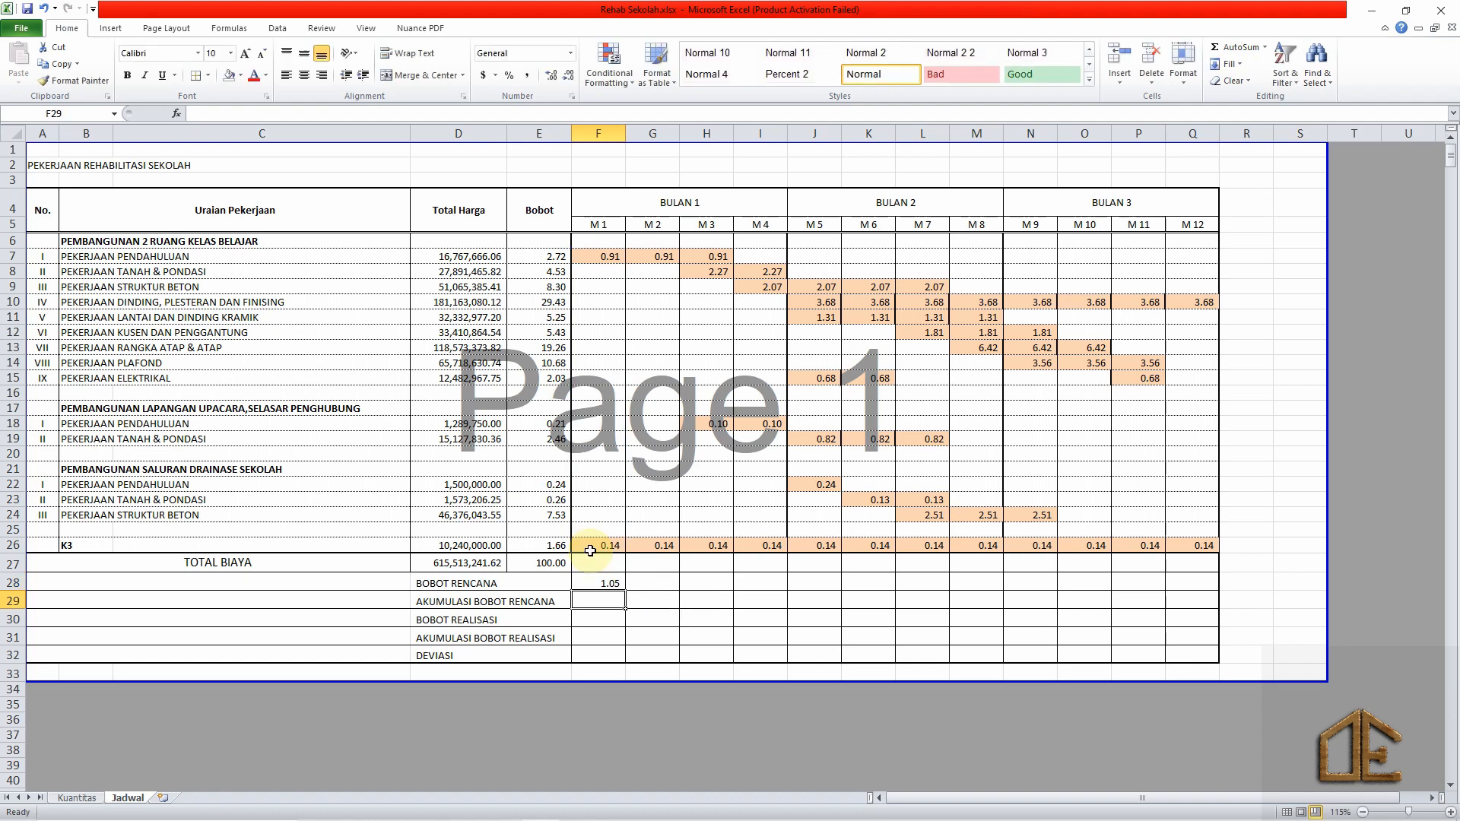
Copy the weekly planned-weight total from F28 across G28:Q28 for weeks M 2 to M 12.
{"action": "key", "text": "Up"}
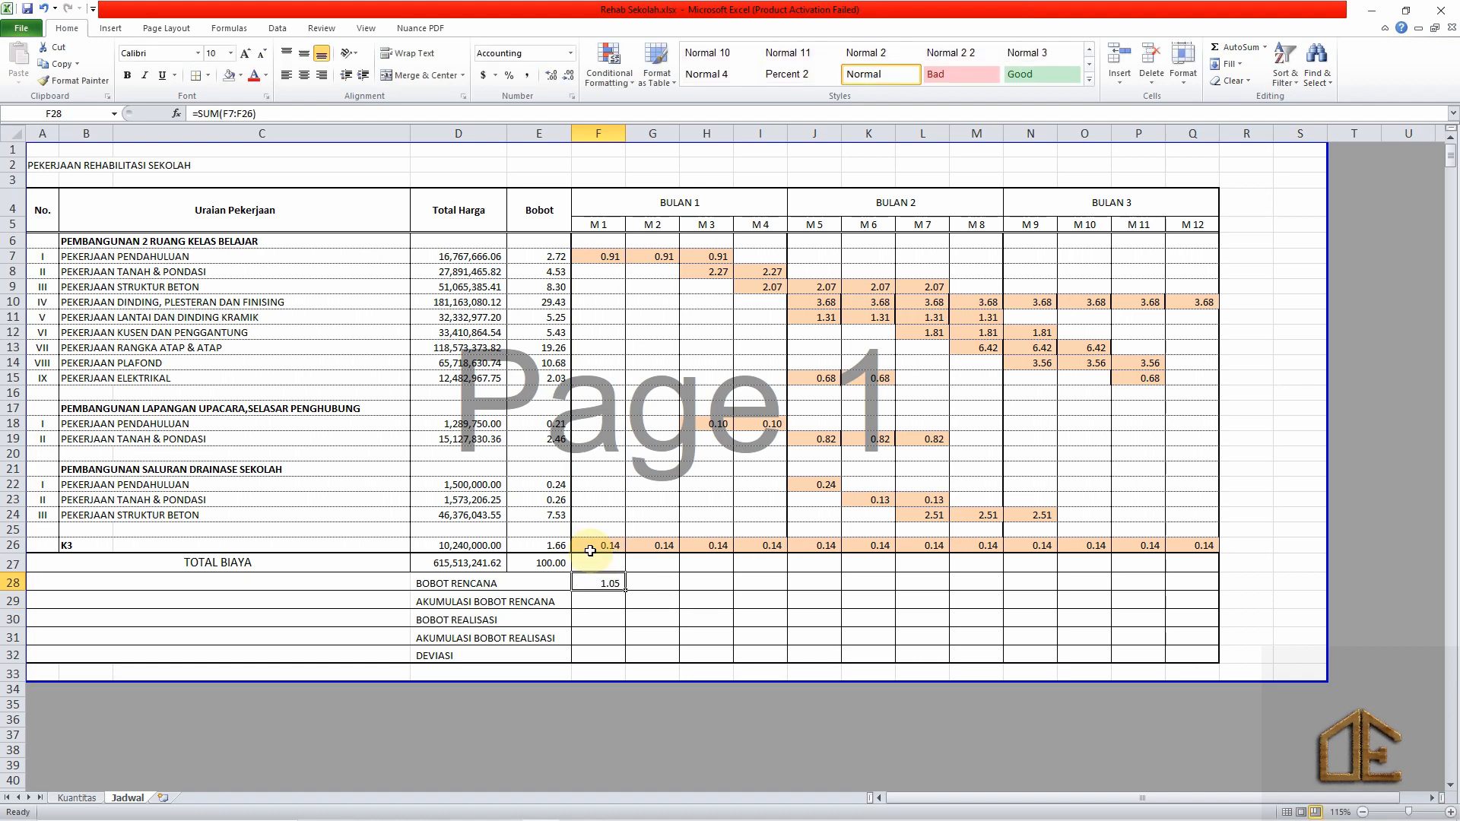
{"action": "key", "text": "ctrl+c"}
{"action": "key", "text": "Right"}
{"action": "key", "text": "shift+Right"}
{"action": "key", "text": "shift+Right"}
{"action": "key", "text": "shift+Right"}
{"action": "key", "text": "shift+Right"}
{"action": "key", "text": "shift+Right"}
{"action": "key", "text": "shift+Right"}
{"action": "key", "text": "shift+Right"}
{"action": "key", "text": "shift+Right"}
{"action": "key", "text": "shift+Right"}
{"action": "key", "text": "shift+Right"}
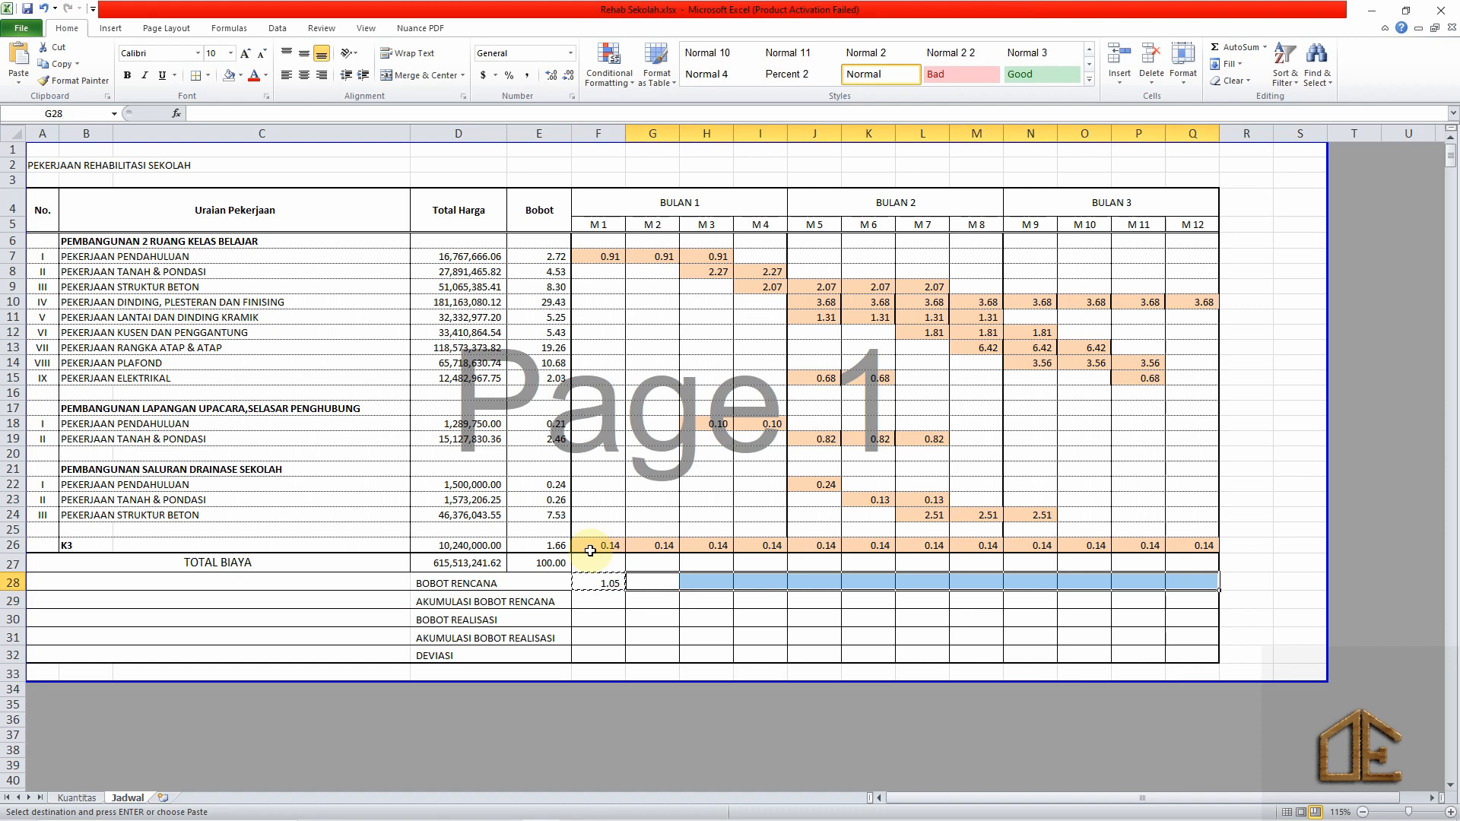
{"action": "key", "text": "Return"}
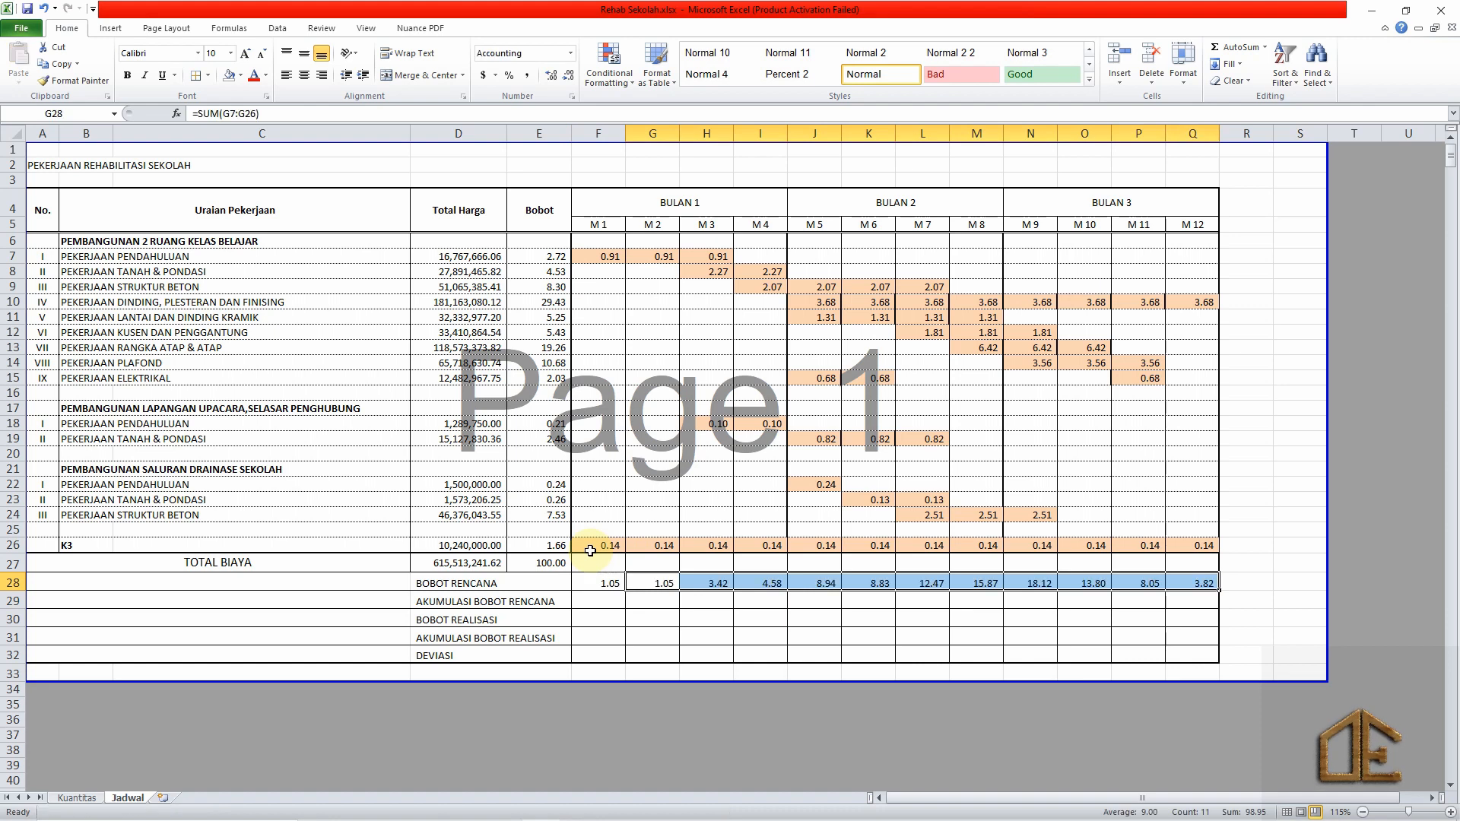
Start the accumulated planned weight by entering =F28 in F29.
{"action": "key", "text": "Down"}
{"action": "key", "text": "Left"}
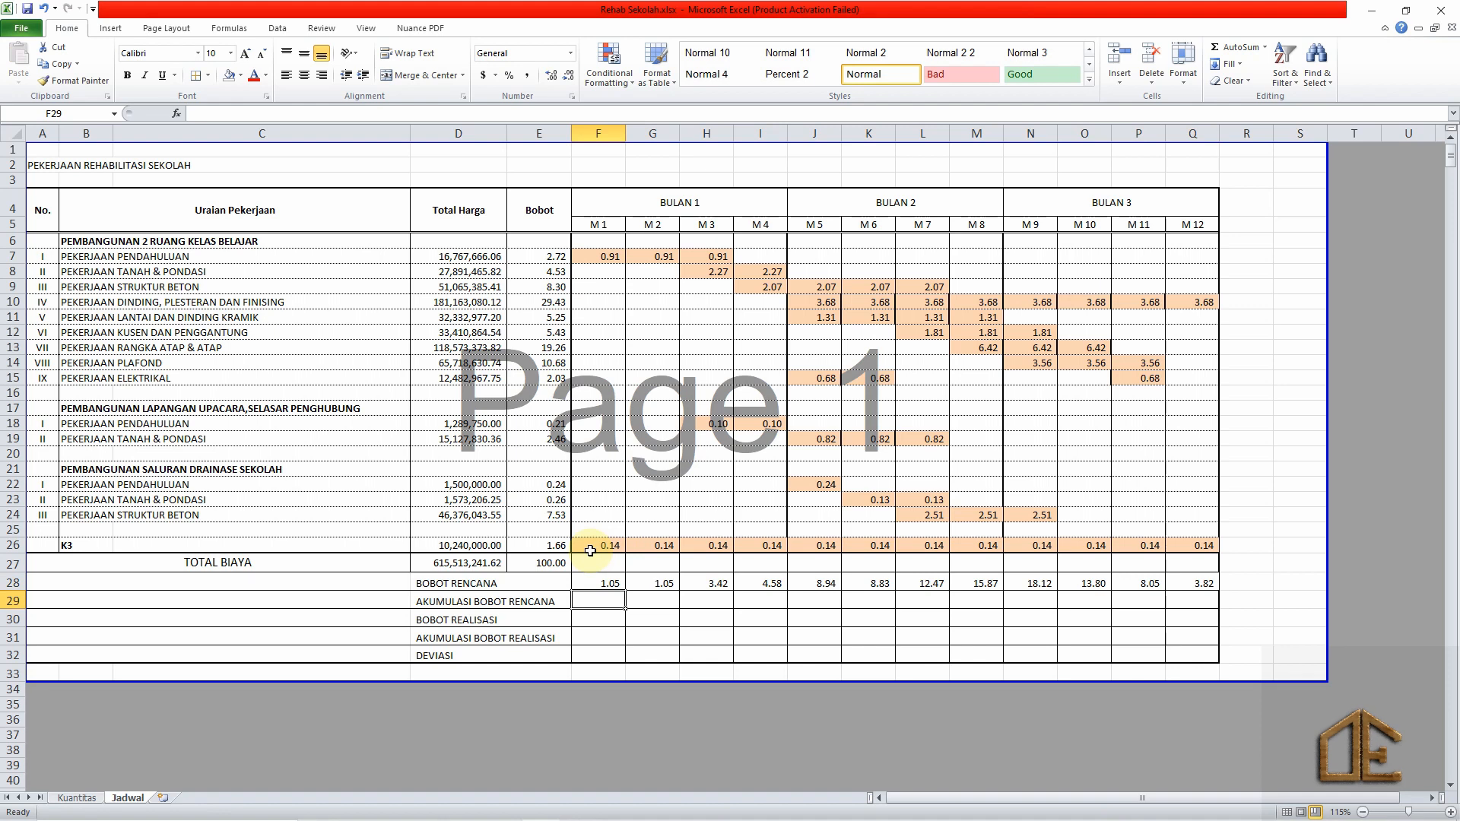
{"action": "type", "text": "="}
{"action": "key", "text": "Up"}
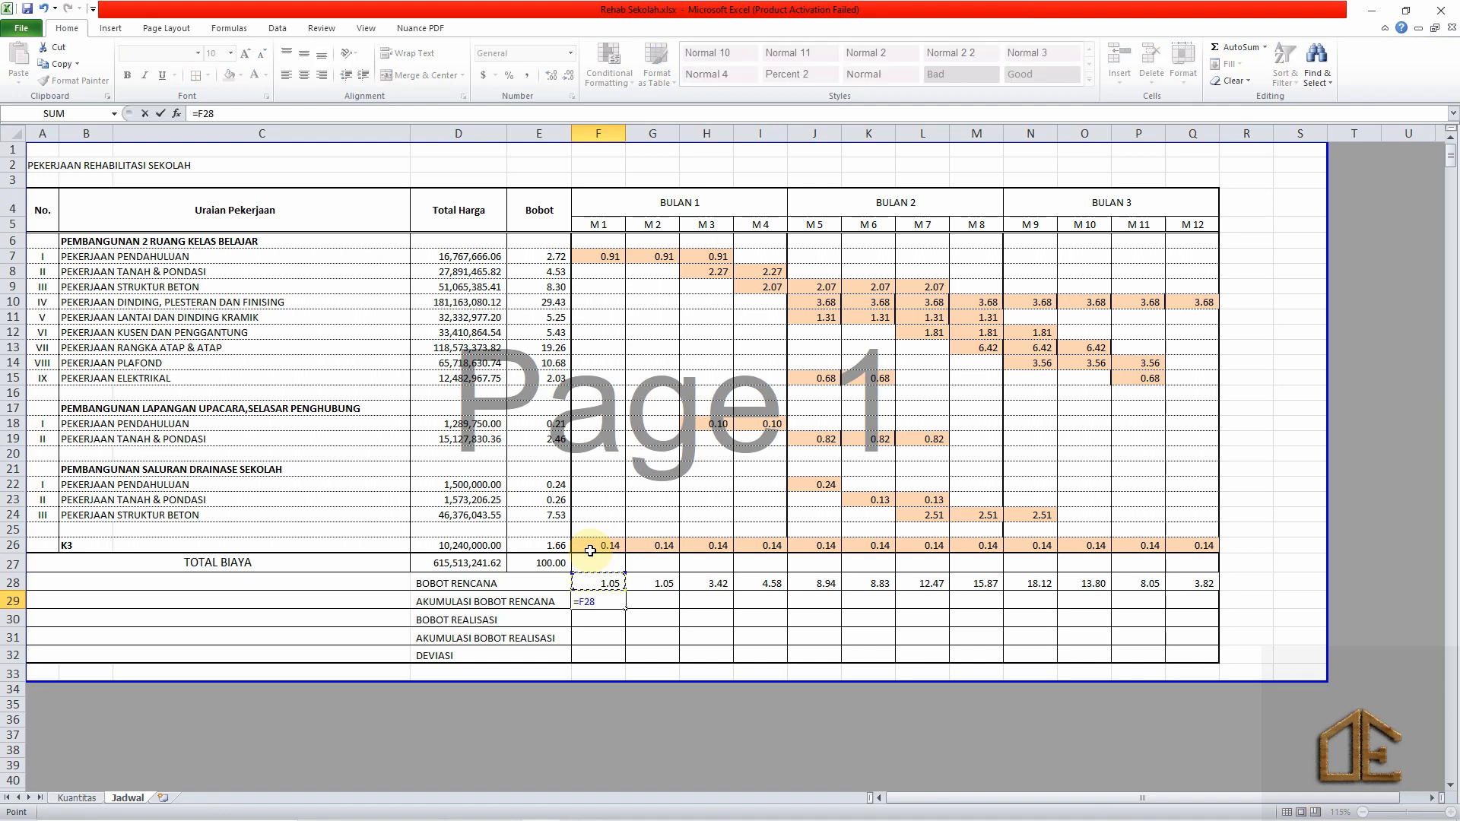
{"action": "key", "text": "Return"}
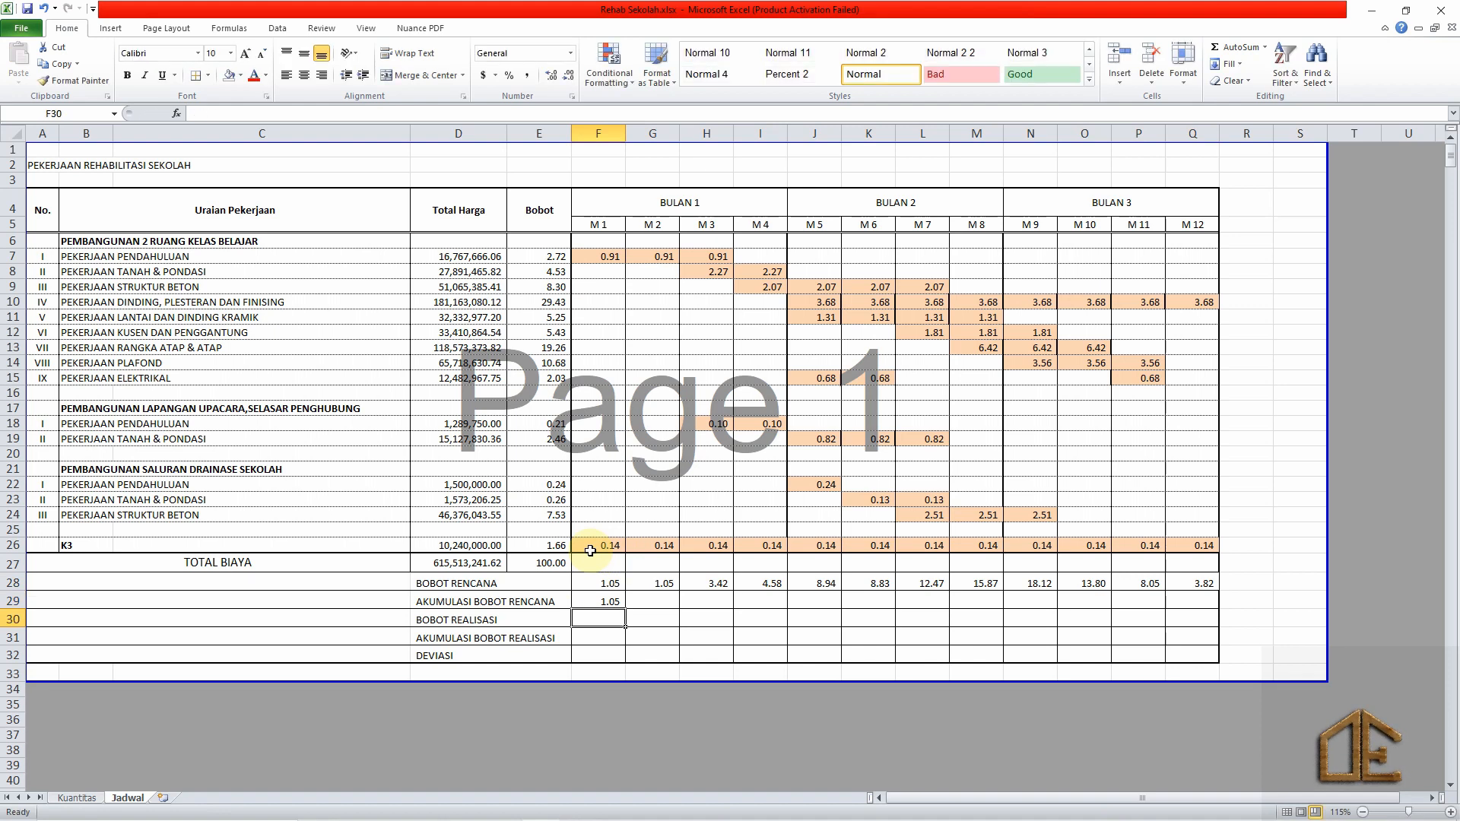
Enter =F29+G28 in G29 to accumulate the planned weight for week M 2.
{"action": "key", "text": "Up"}
{"action": "key", "text": "Right"}
{"action": "type", "text": "="}
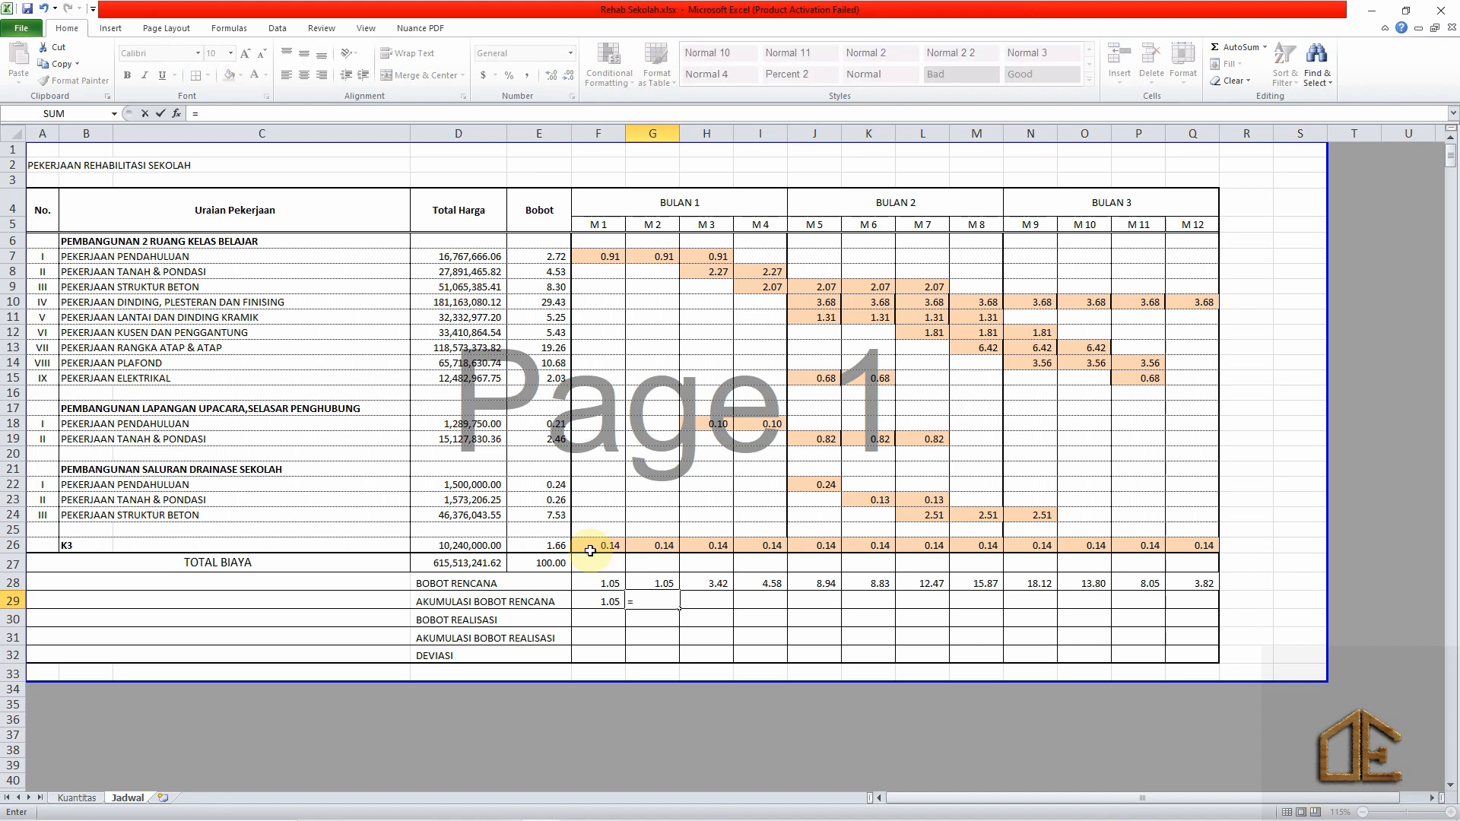
{"action": "key", "text": "Left"}
{"action": "type", "text": "+"}
{"action": "key", "text": "Up"}
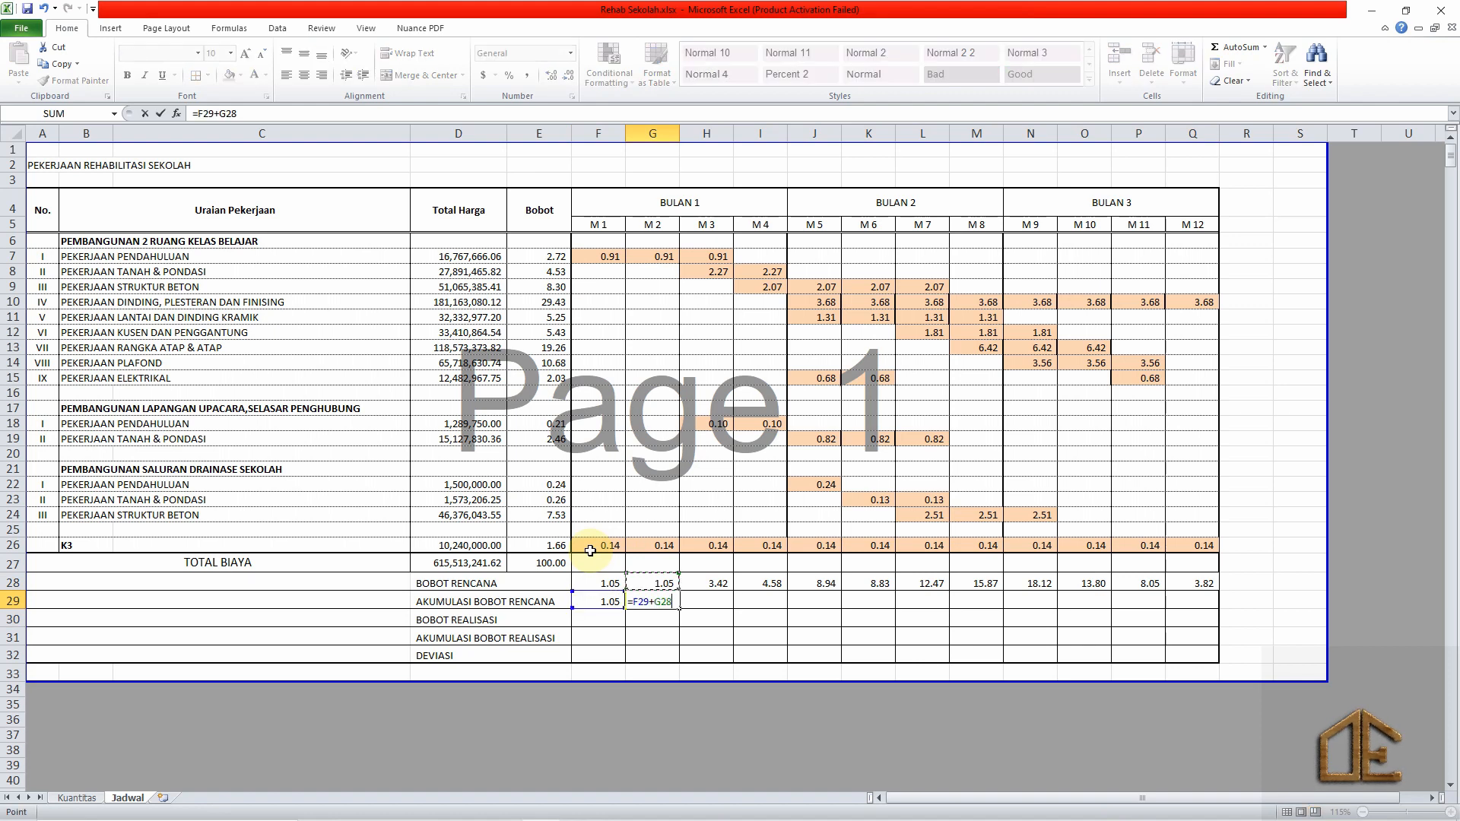
{"action": "key", "text": "Return"}
Copy the accumulation formula from G29 across H29:Q29 for weeks M 3 to M 12.
{"action": "key", "text": "Up"}
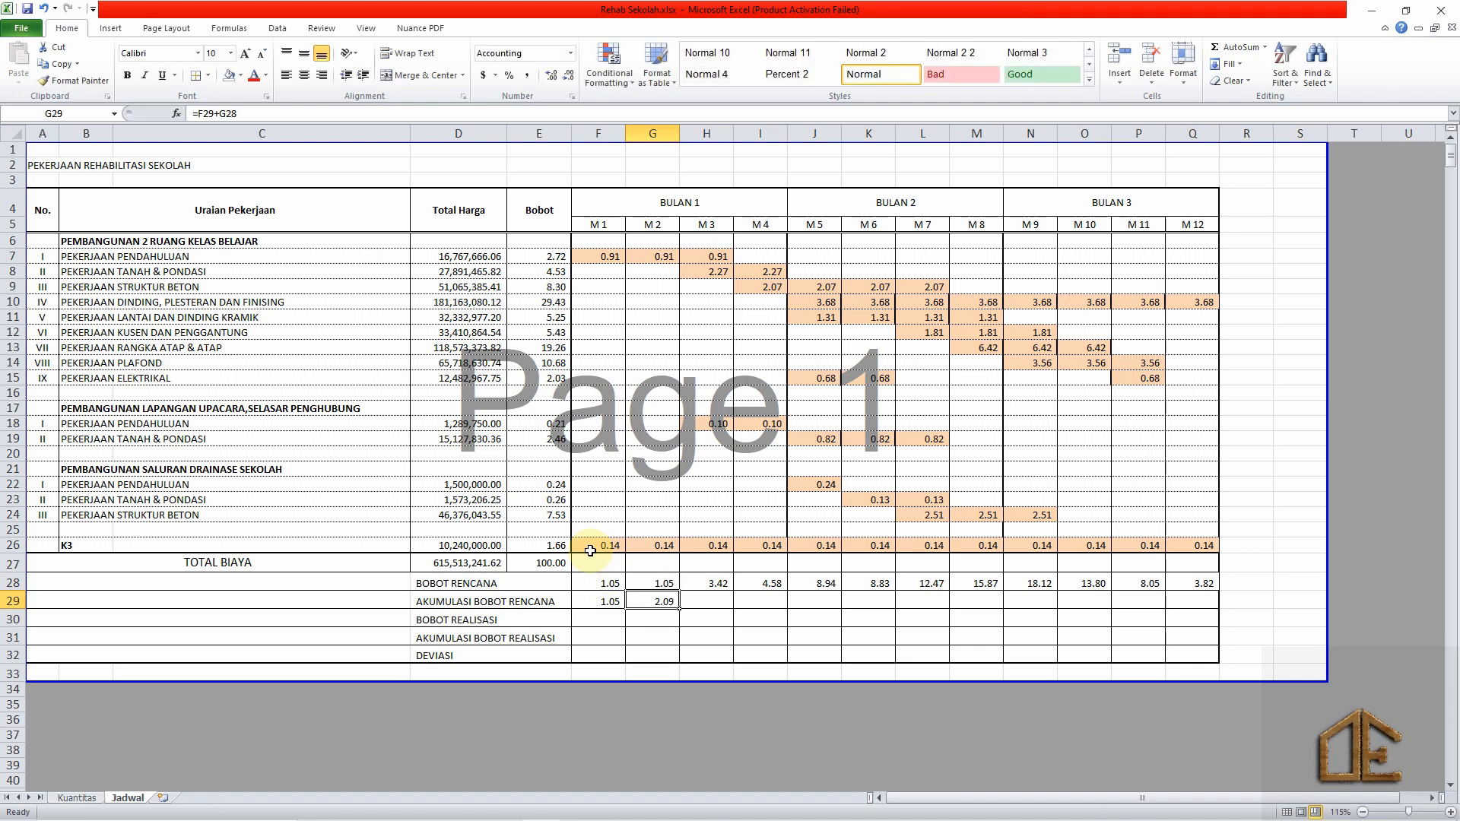
{"action": "key", "text": "ctrl+c"}
{"action": "key", "text": "Right"}
{"action": "key", "text": "shift+Right"}
{"action": "key", "text": "shift+Right"}
{"action": "key", "text": "shift+Right"}
{"action": "key", "text": "shift+Right"}
{"action": "key", "text": "shift+Right"}
{"action": "key", "text": "shift+Right"}
{"action": "key", "text": "shift+Right"}
{"action": "key", "text": "shift+Right"}
{"action": "key", "text": "shift+Right"}
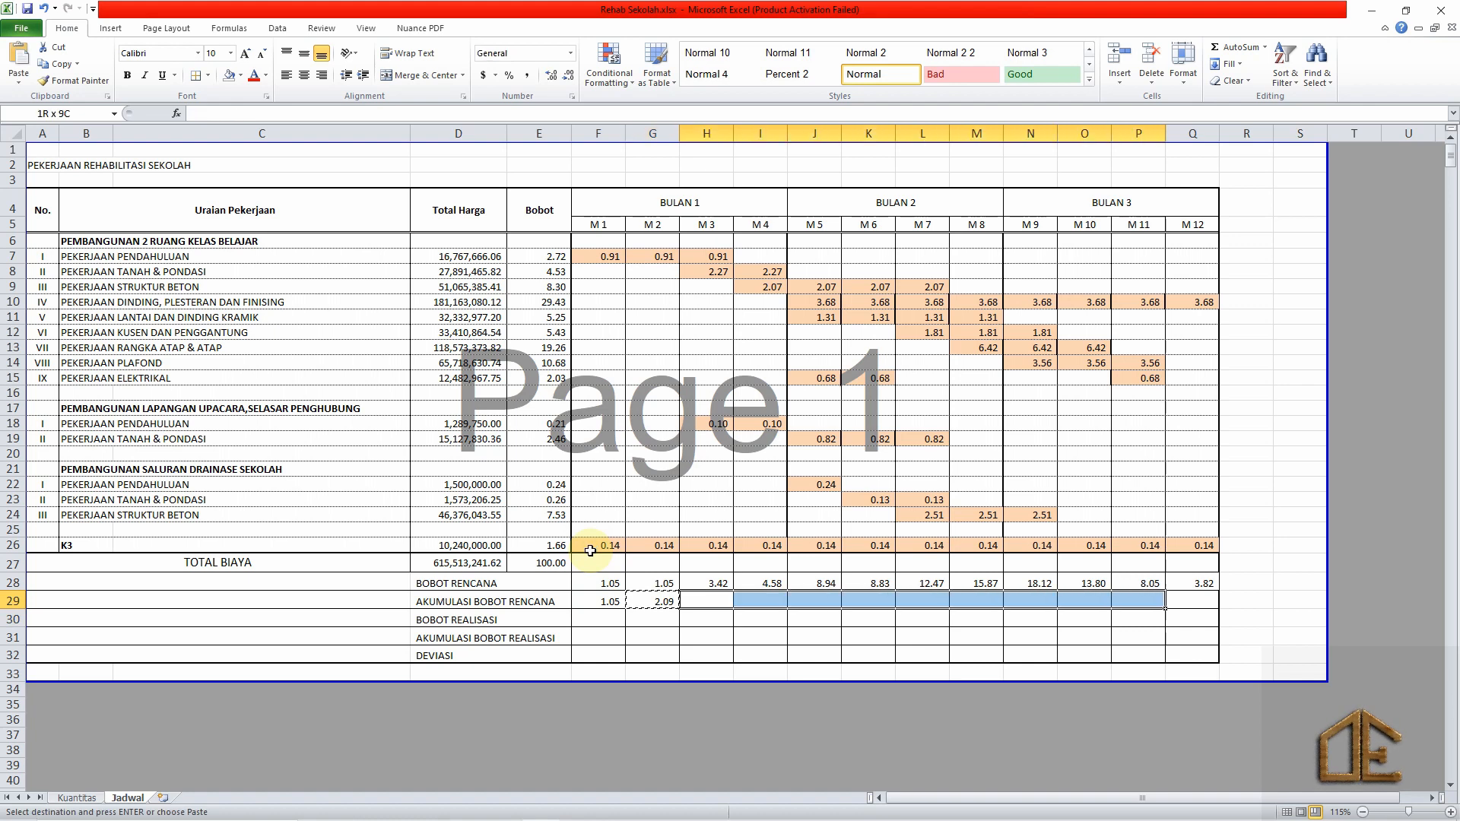
{"action": "key", "text": "Return"}
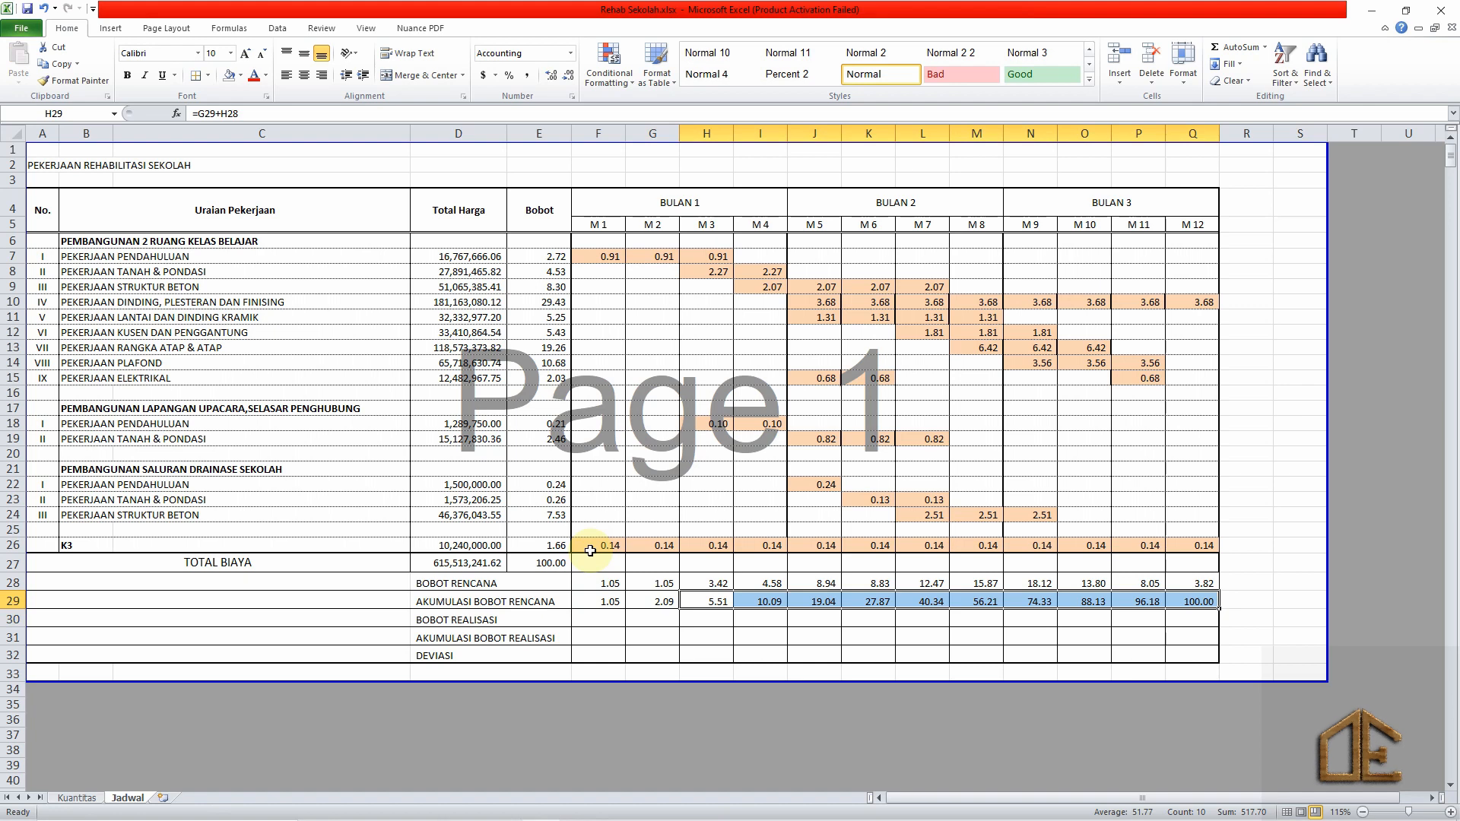
{"action": "key", "text": "Down"}
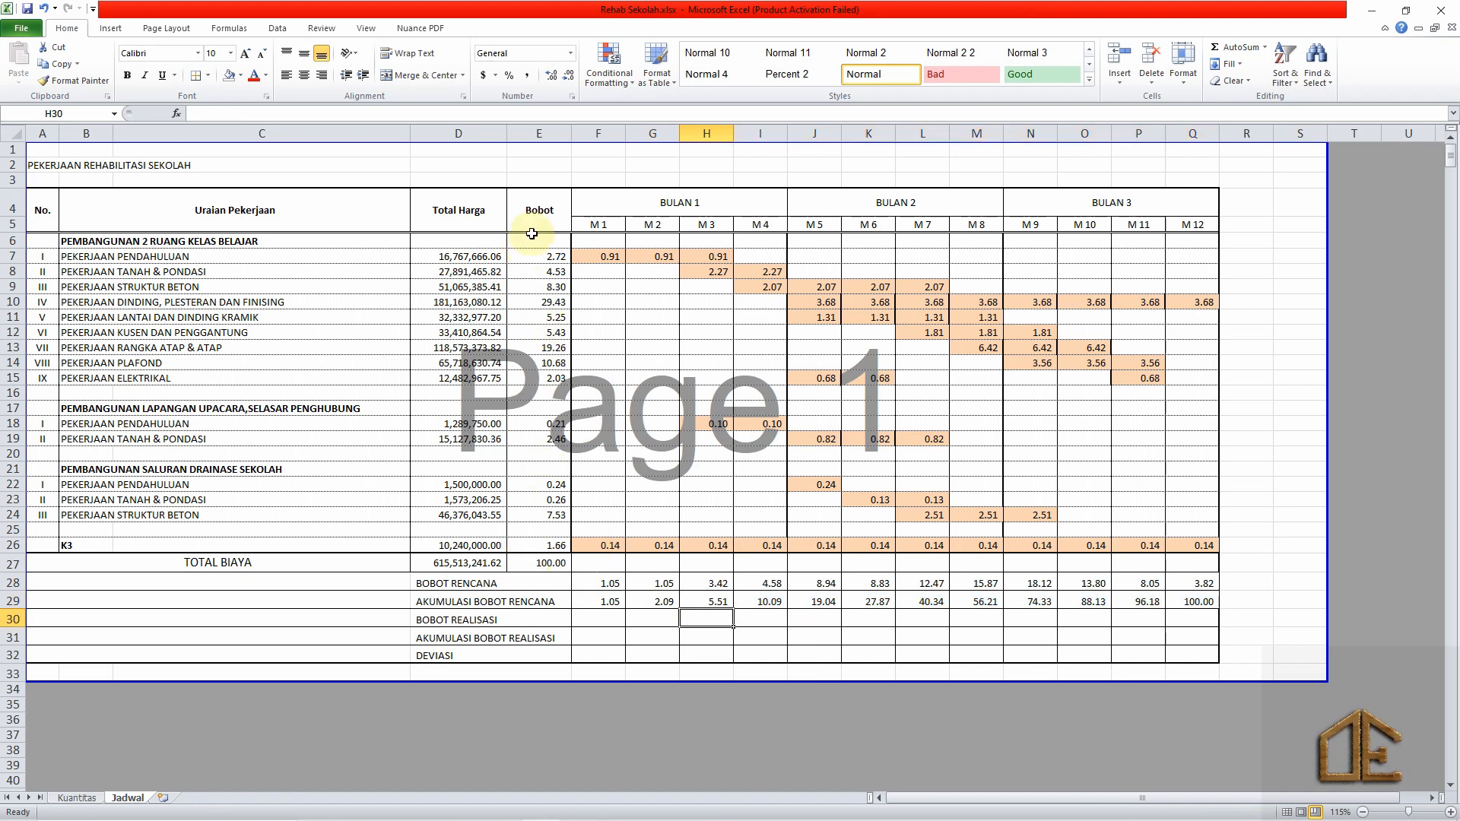
Format the Bobot weights in E7:E26 with the custom number format 0.00 "%" and center them horizontally.
{"action": "left_click_drag", "start_coordinate": [538, 256], "coordinate": [549, 545]}
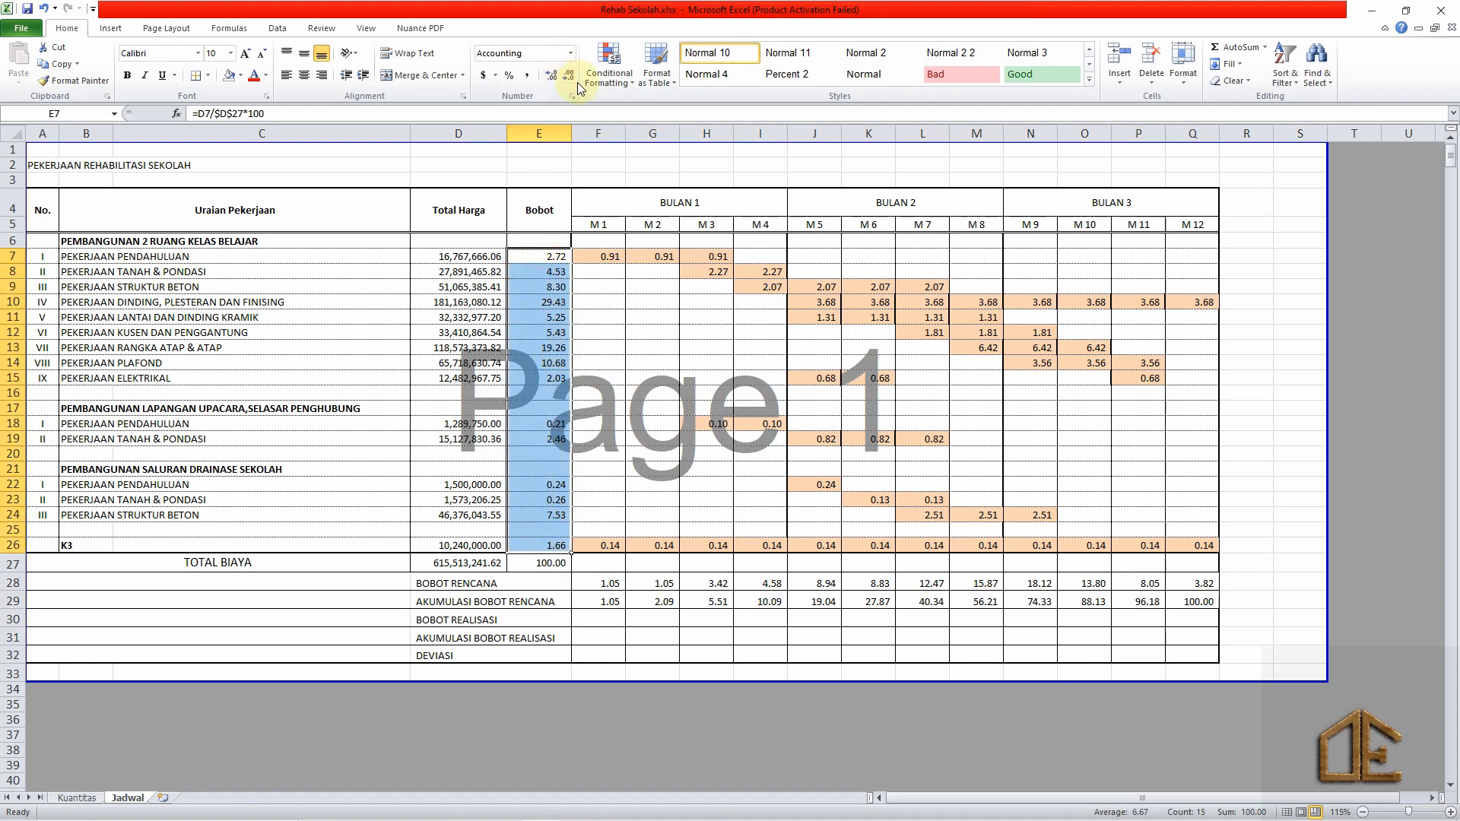
{"action": "left_click", "coordinate": [570, 54]}
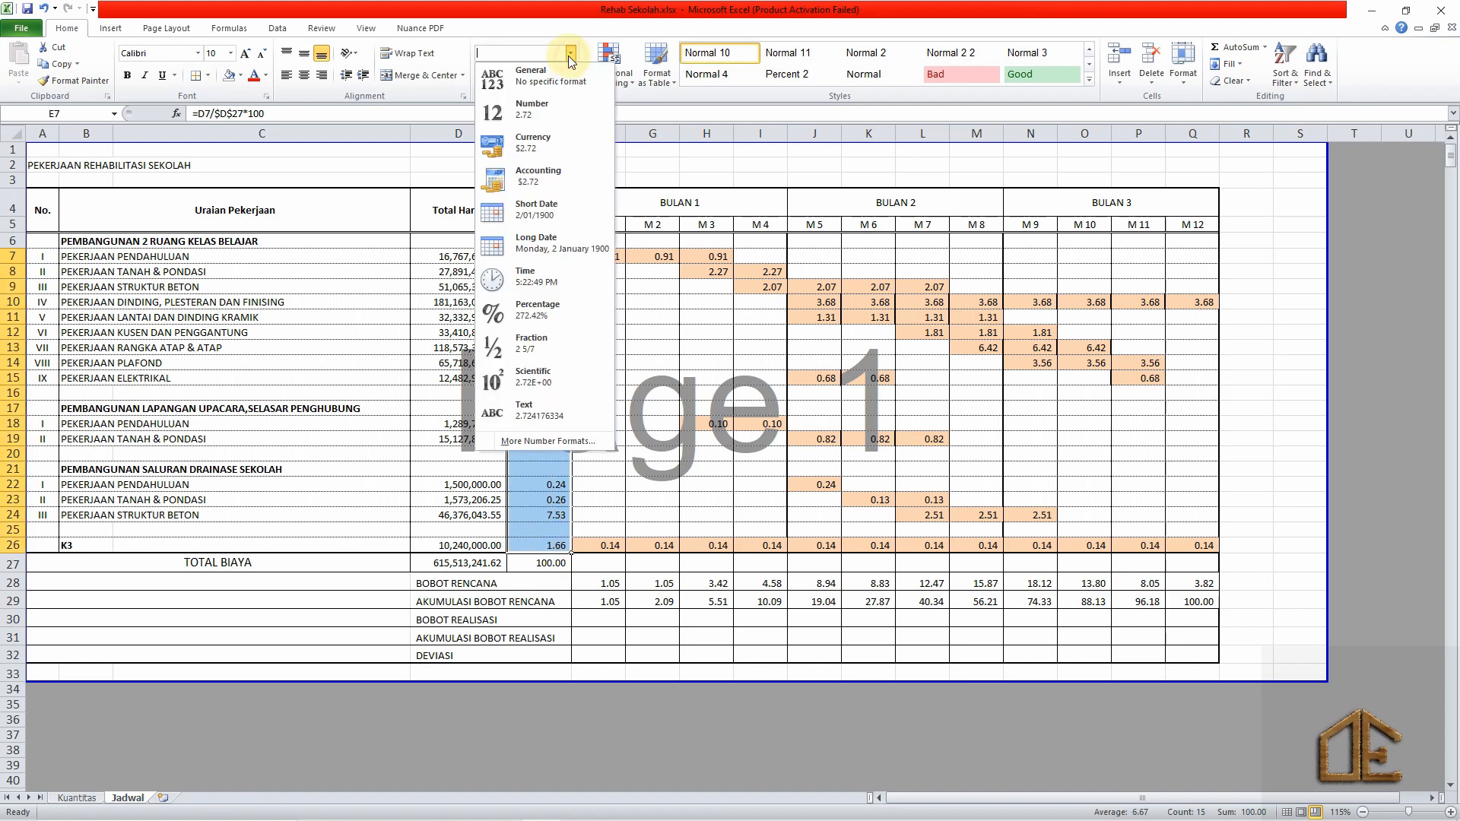
{"action": "left_click", "coordinate": [554, 113]}
{"action": "left_click", "coordinate": [572, 95]}
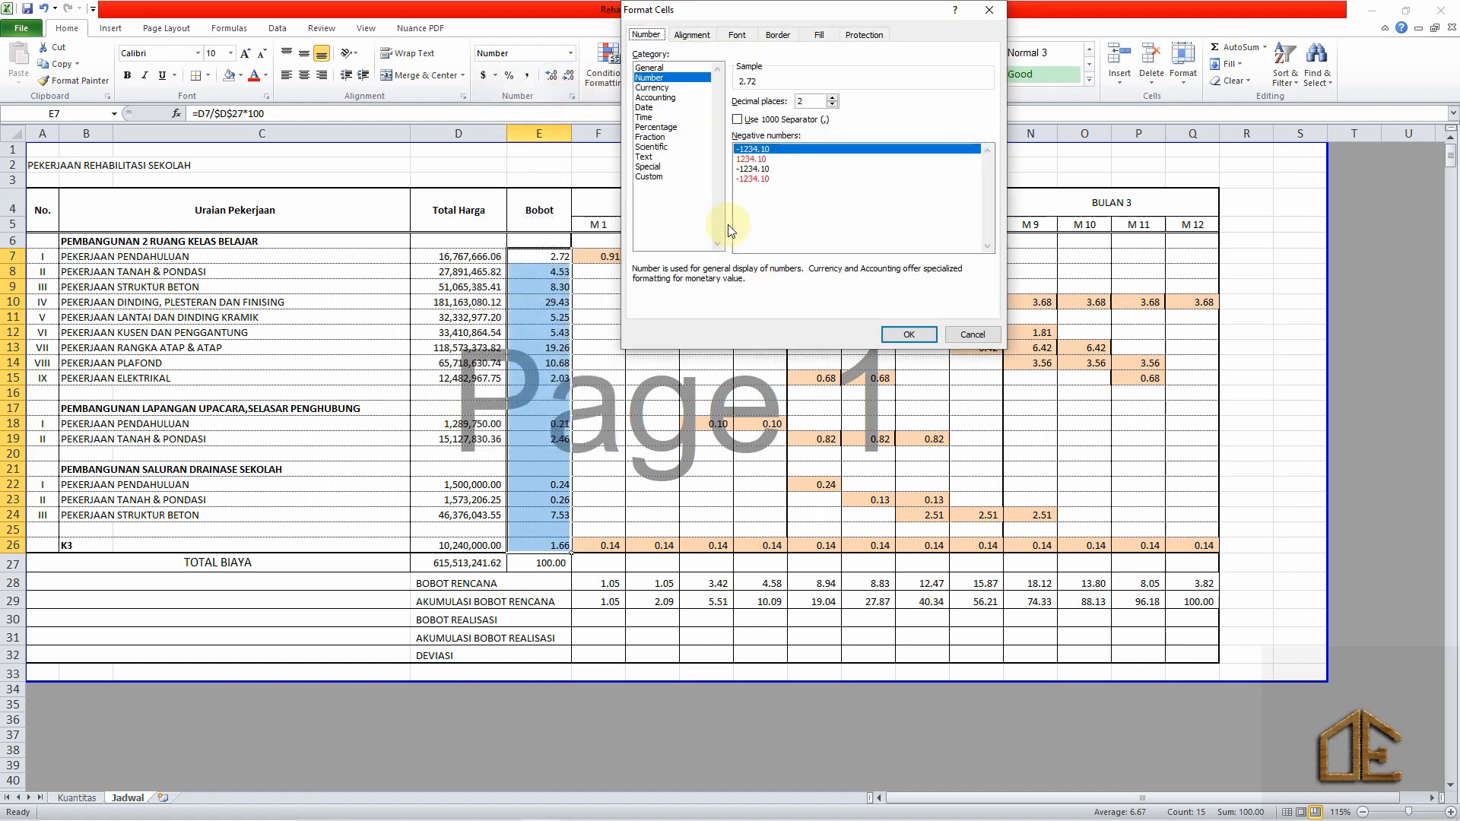
{"action": "left_click", "coordinate": [645, 157]}
{"action": "left_click", "coordinate": [648, 176]}
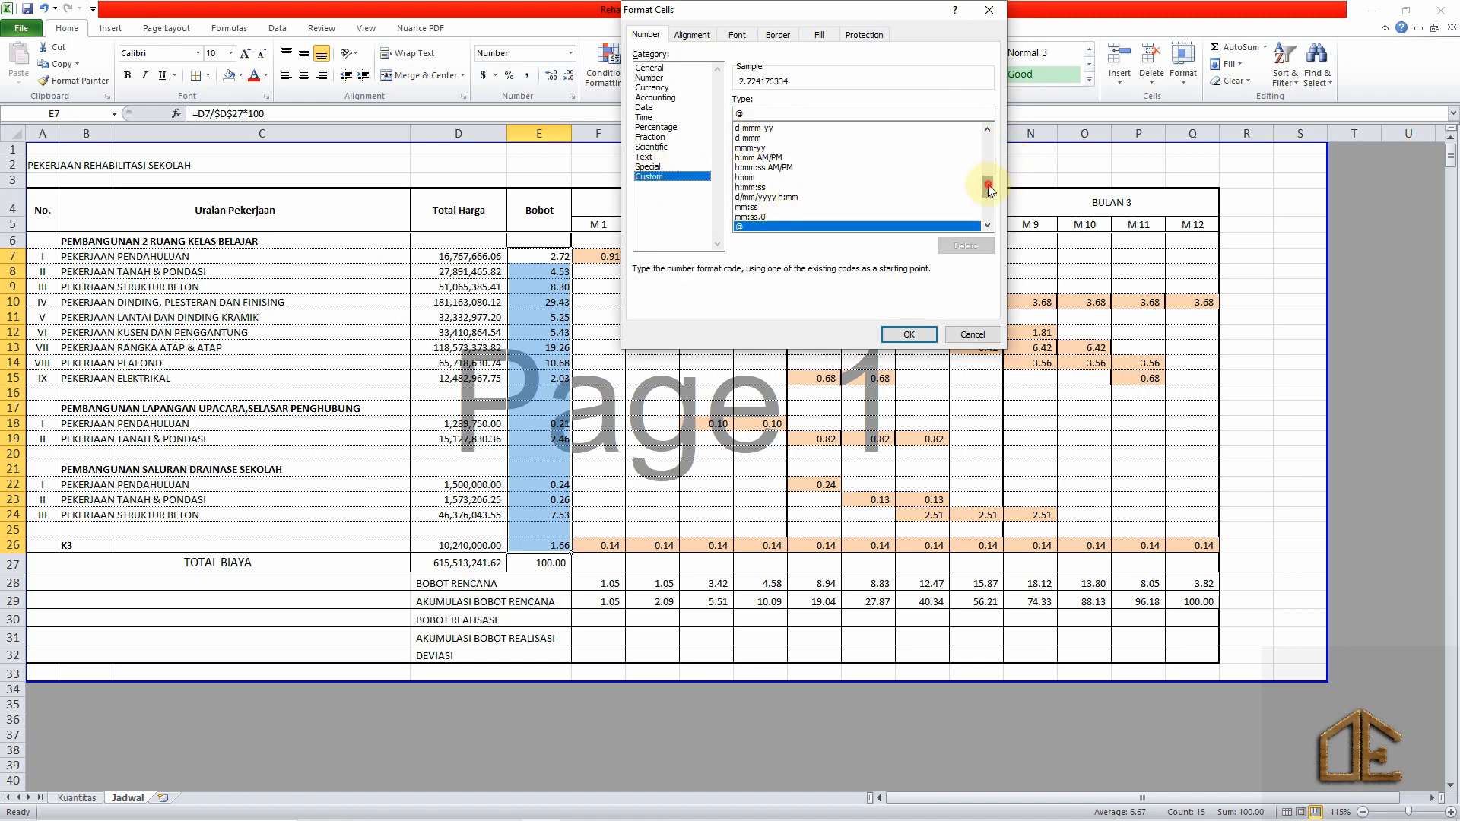
{"action": "left_click_drag", "start_coordinate": [989, 189], "coordinate": [988, 143]}
{"action": "left_click", "coordinate": [743, 146]}
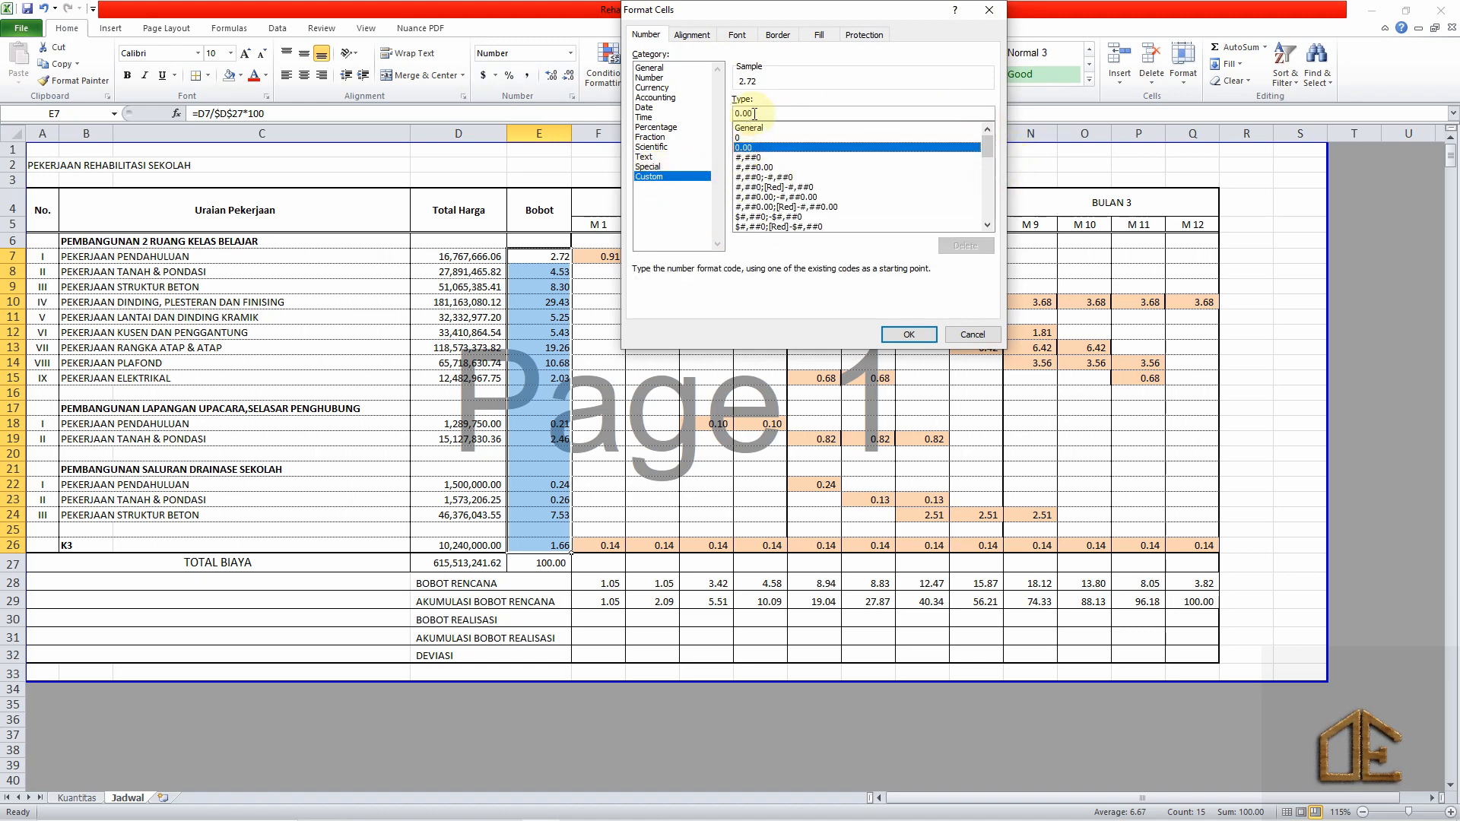
{"action": "left_click", "coordinate": [762, 112]}
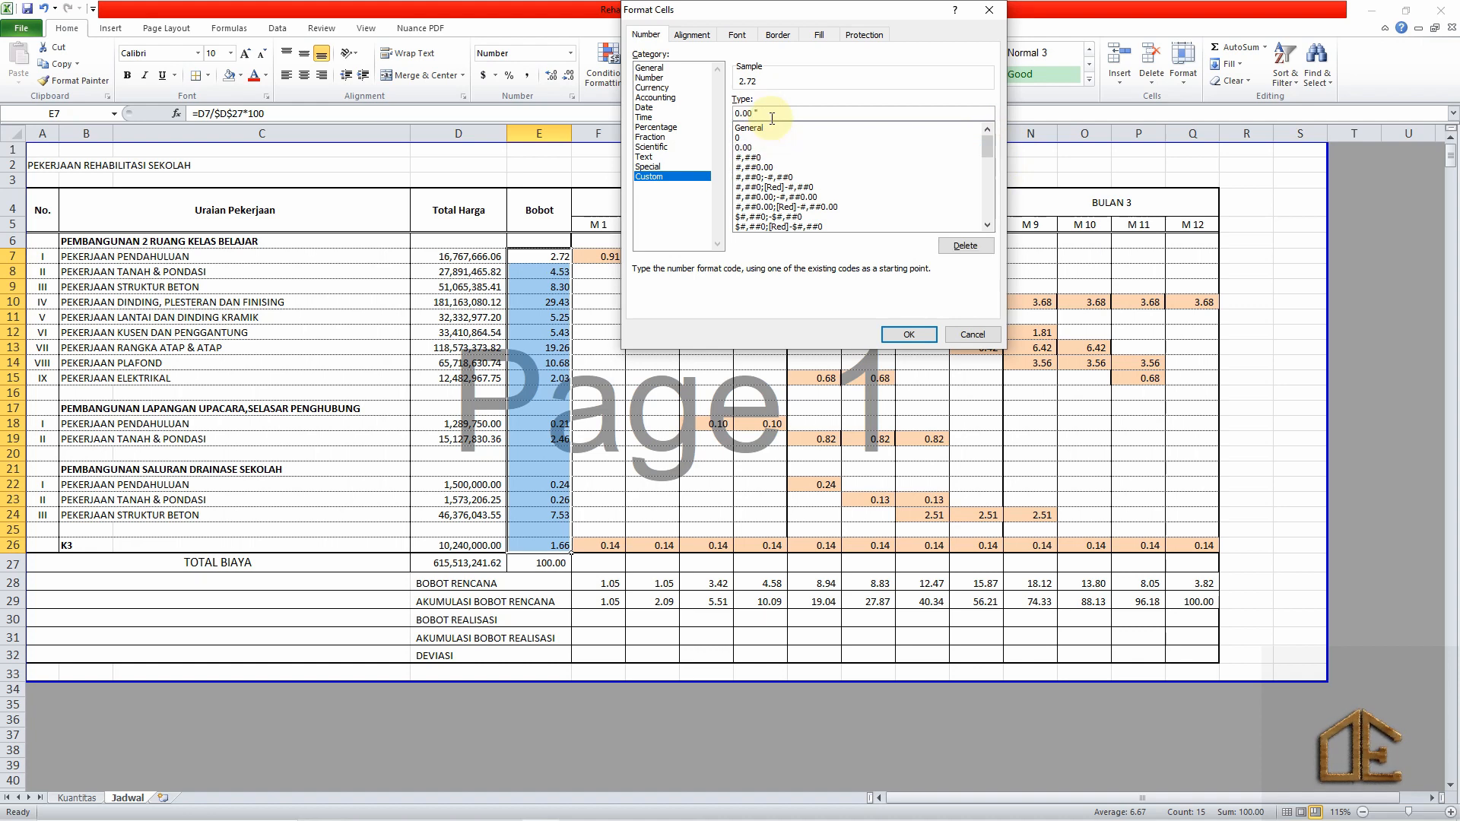
{"action": "type", "text": "\"%\""}
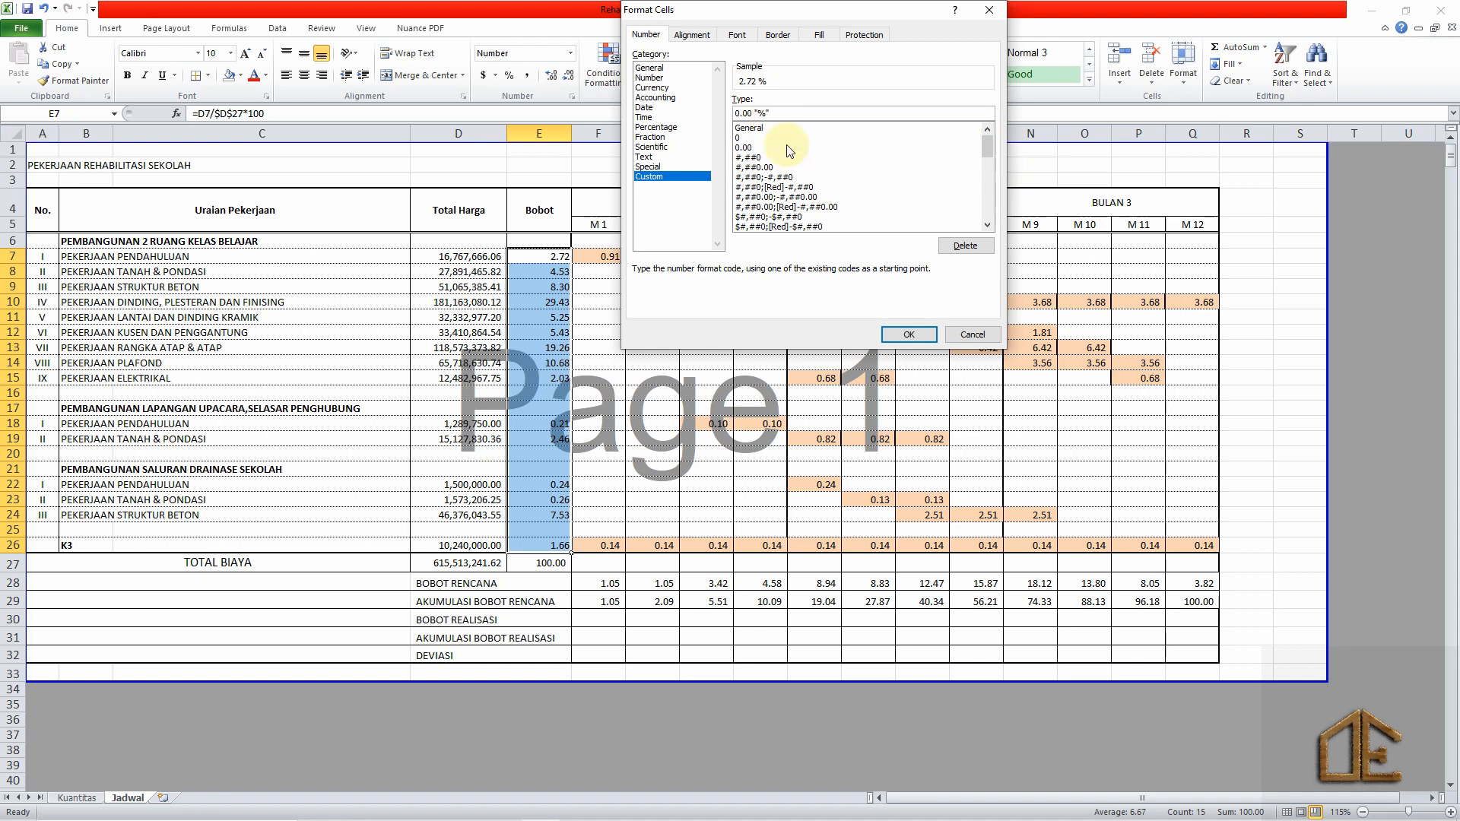
{"action": "left_click", "coordinate": [907, 336]}
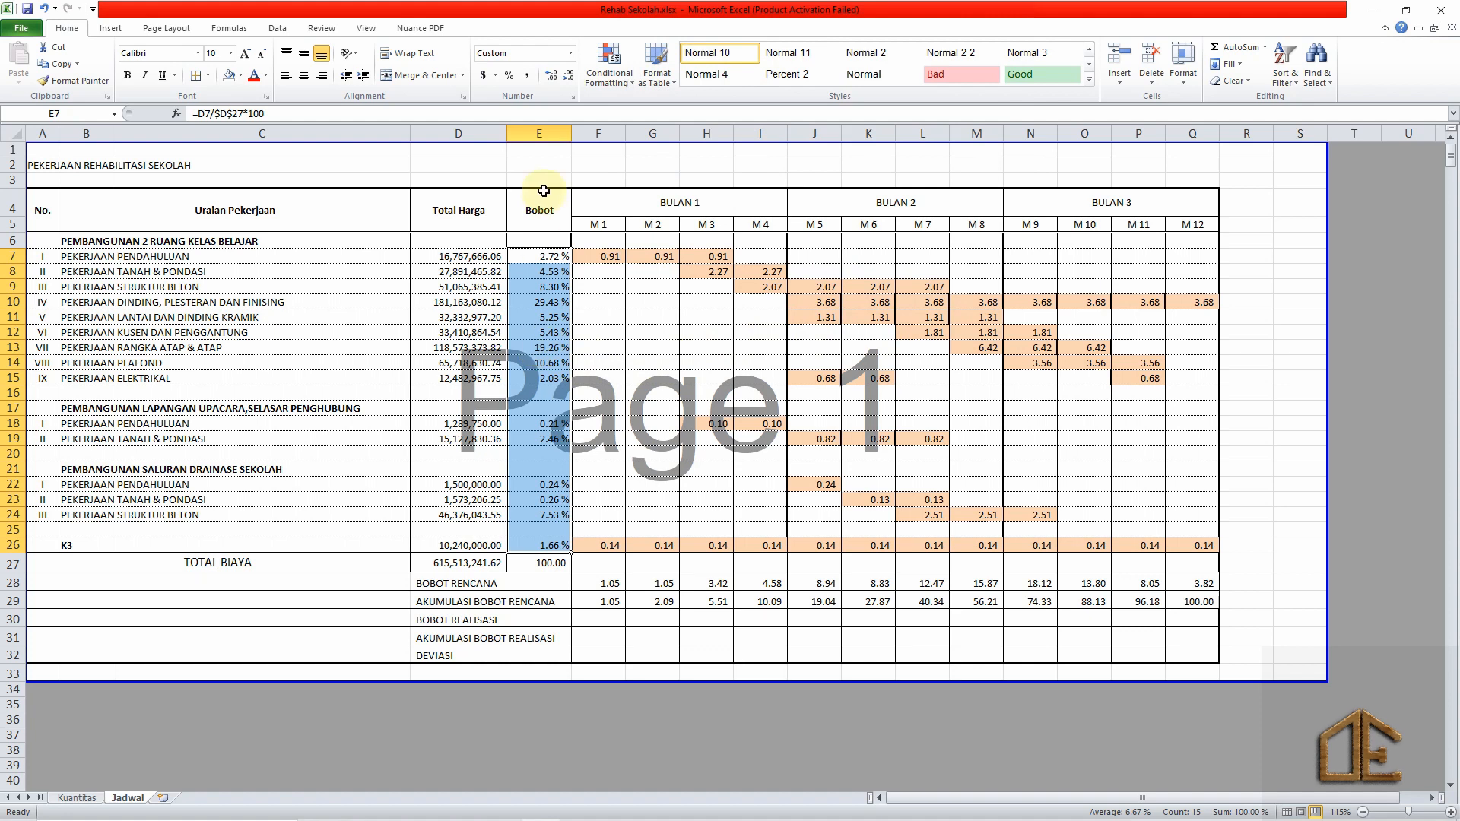
{"action": "left_click", "coordinate": [308, 75]}
{"action": "left_click", "coordinate": [652, 363]}
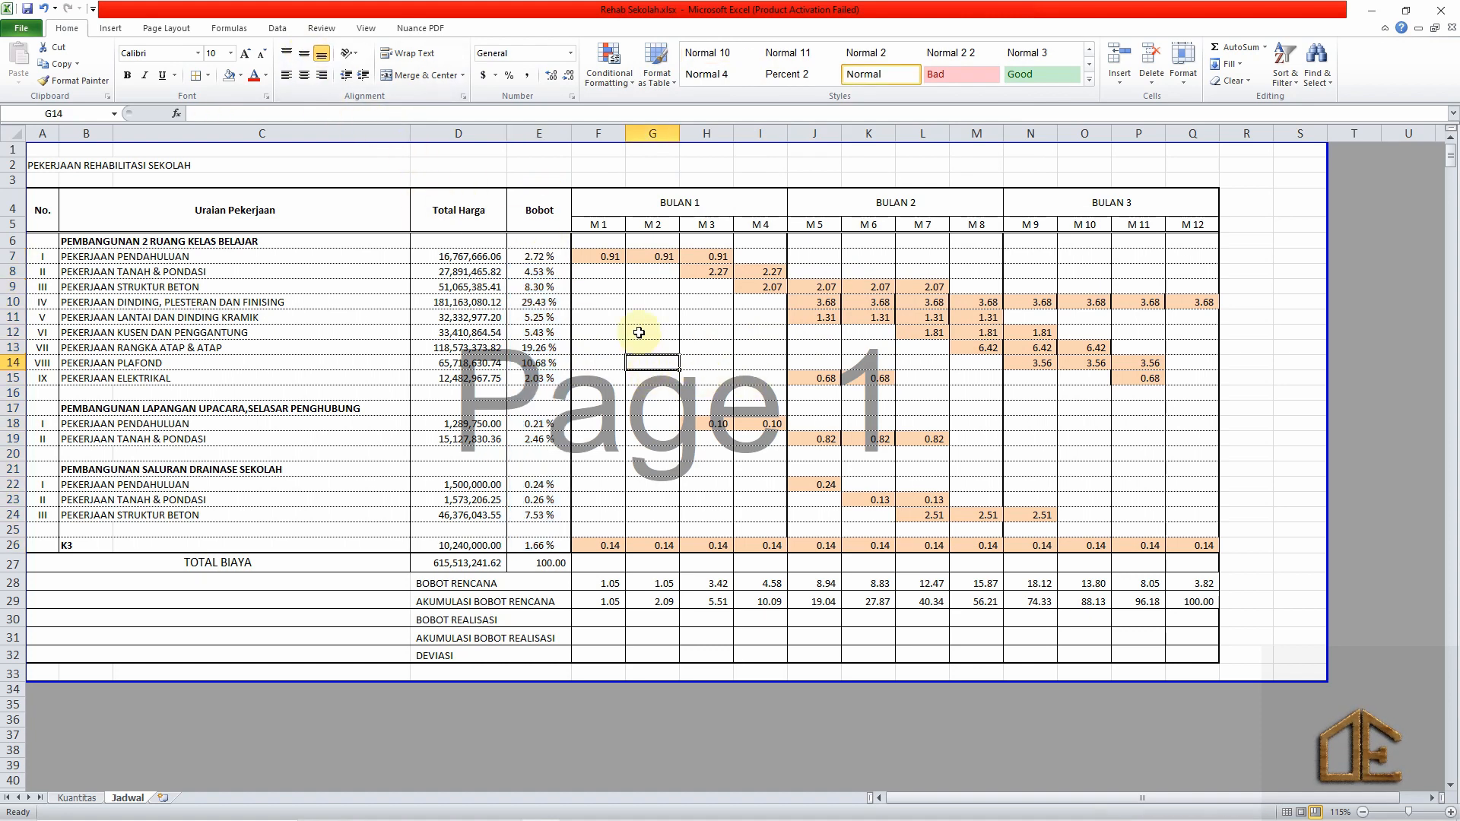
Center the weekly weights and planned totals in F7:Q29 both vertically and horizontally.
{"action": "left_click_drag", "start_coordinate": [604, 256], "coordinate": [1171, 600]}
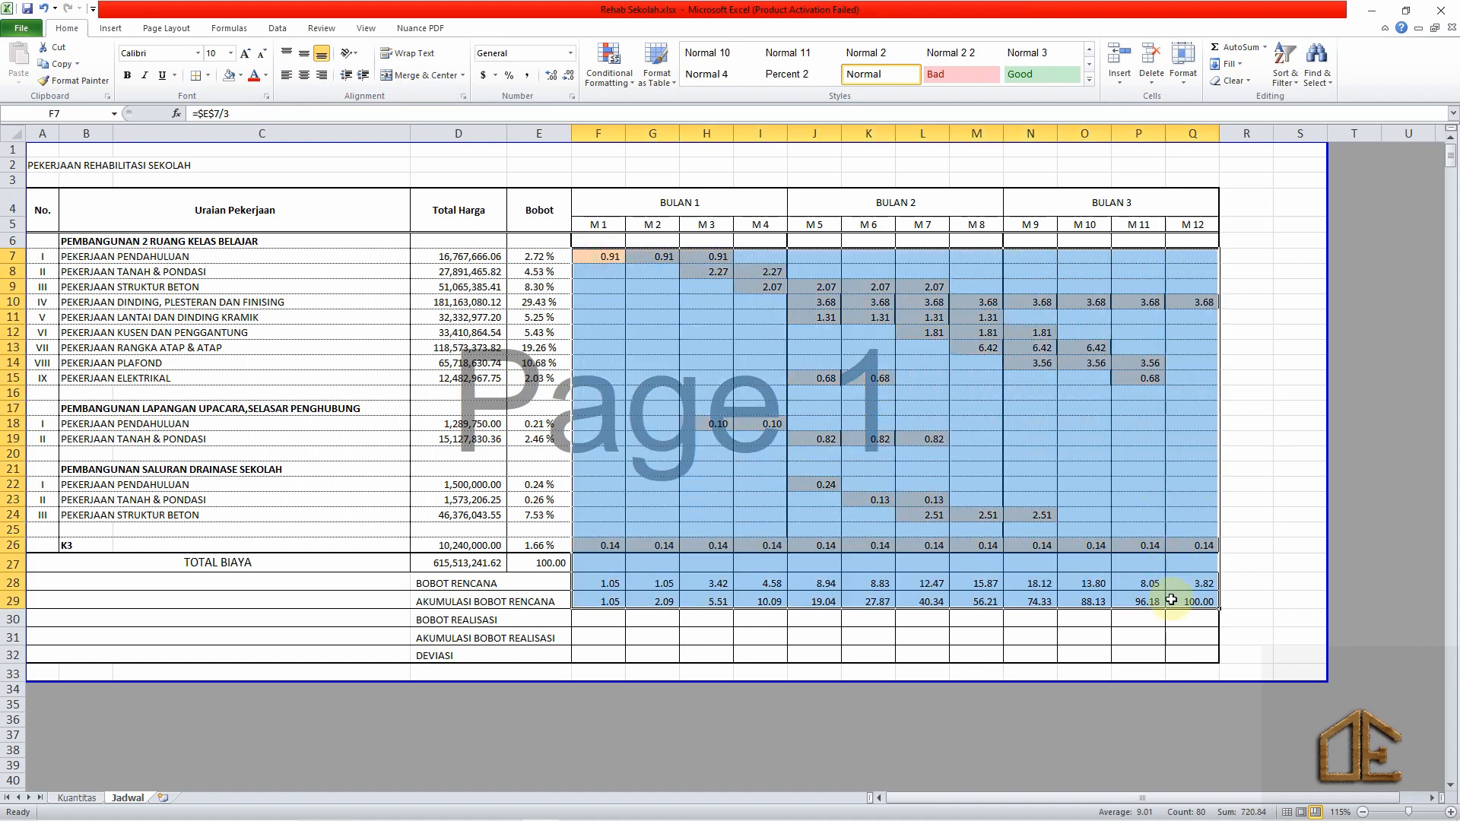
{"action": "left_click", "coordinate": [305, 55]}
{"action": "left_click", "coordinate": [304, 74]}
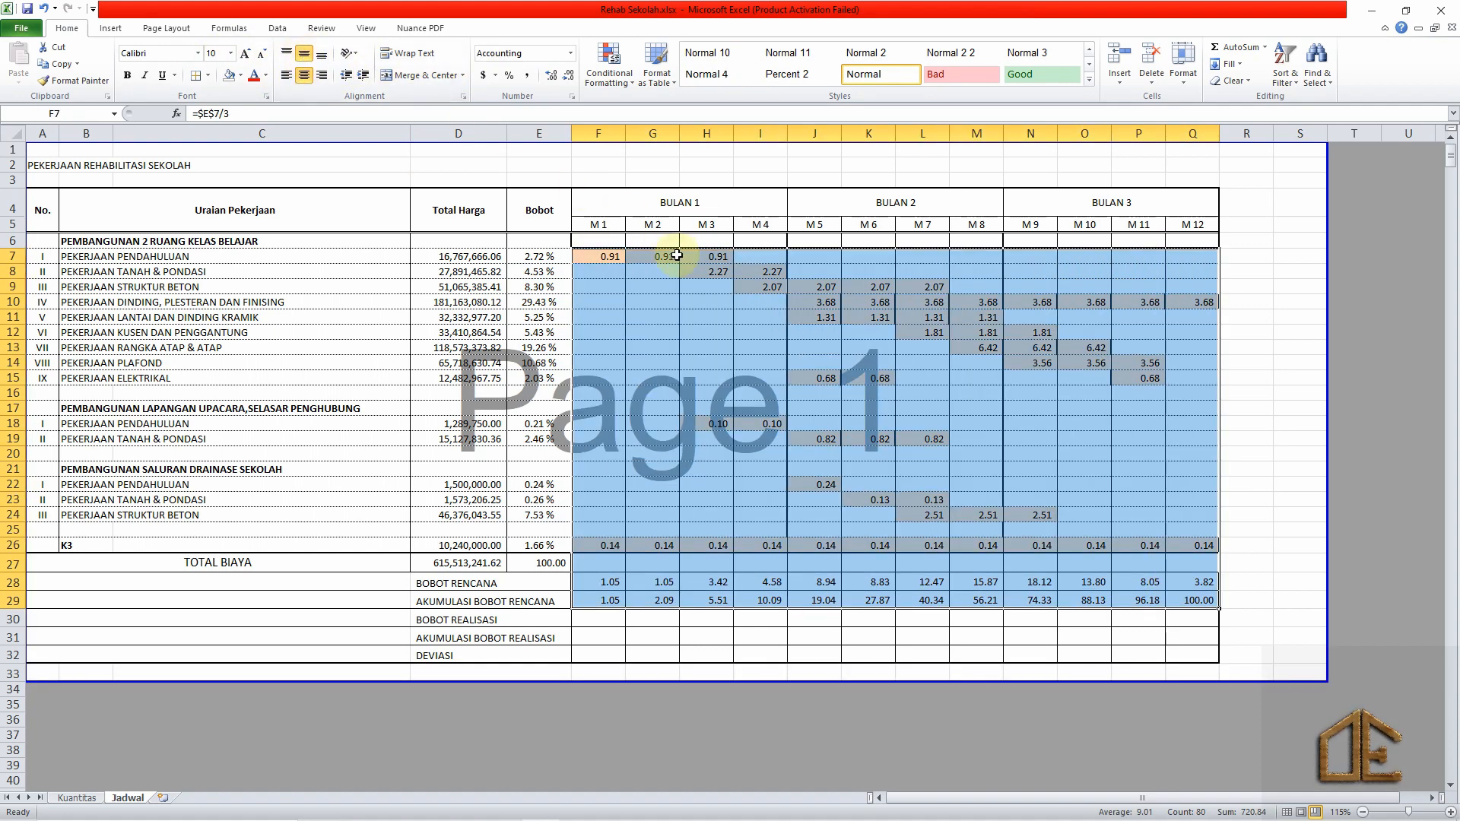
{"action": "left_click", "coordinate": [729, 306]}
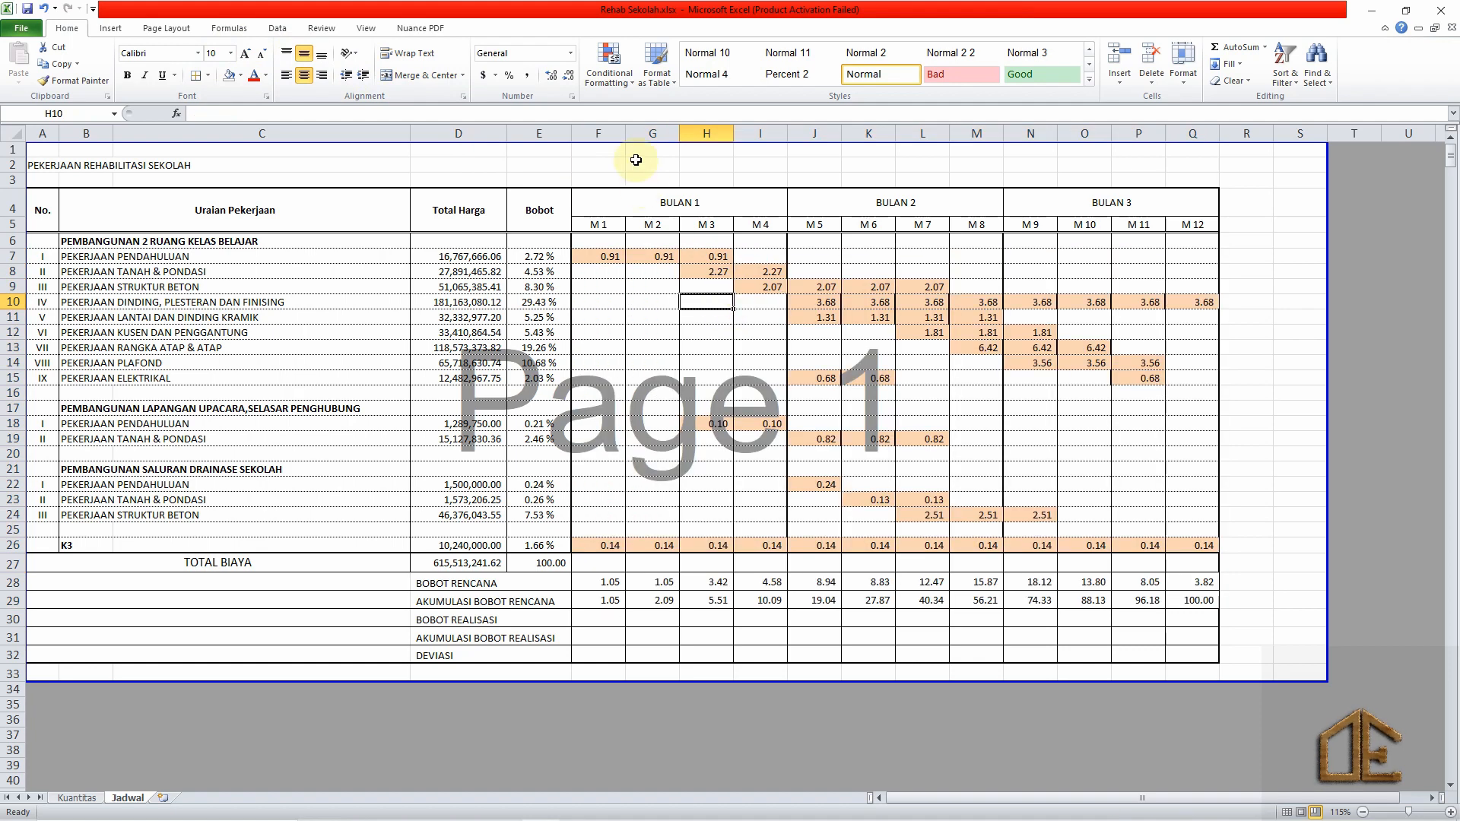
Narrow the twelve week columns F through Q to one equal, smaller width.
{"action": "left_click", "coordinate": [171, 30]}
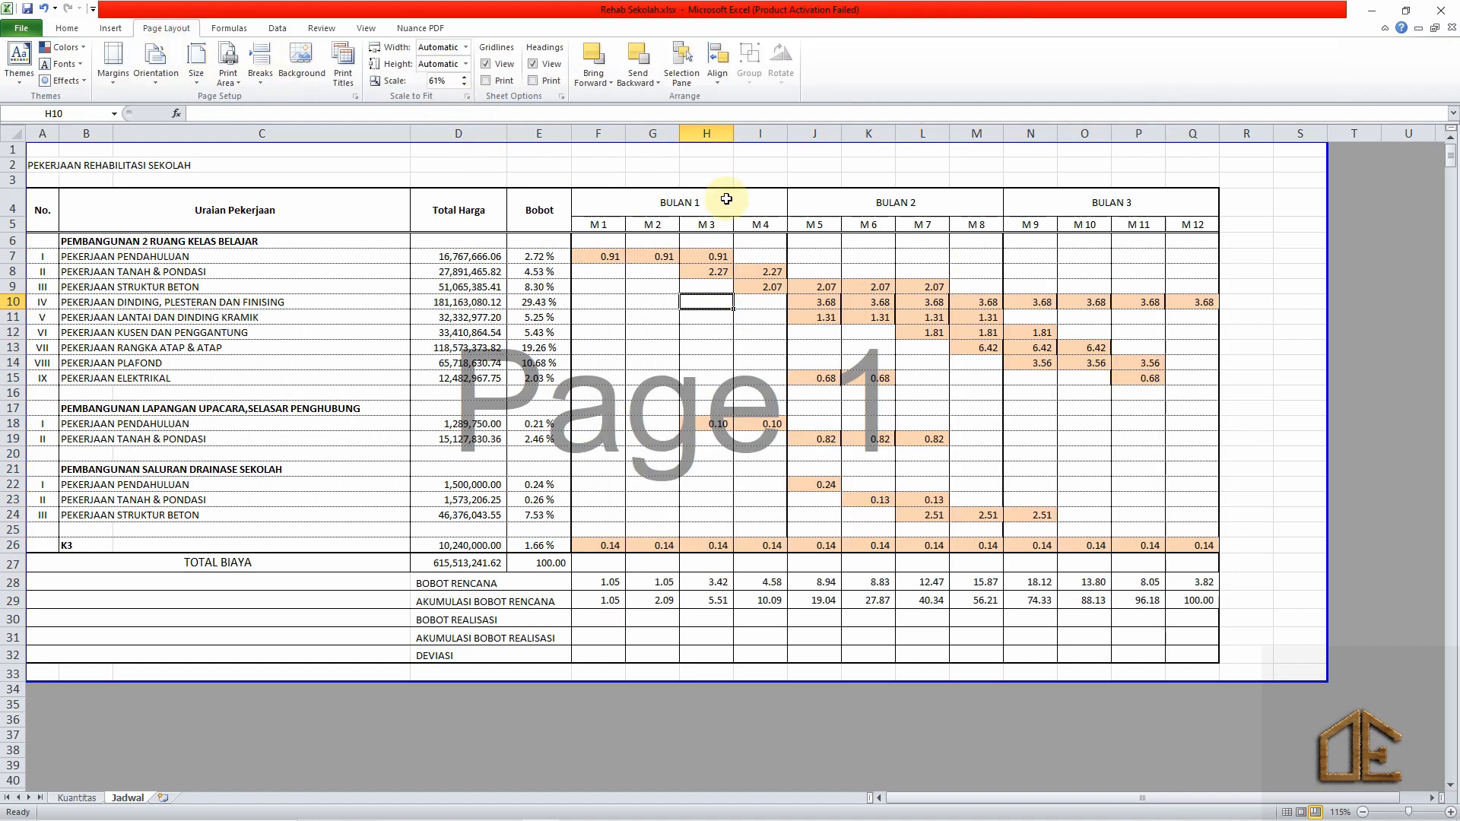
{"action": "left_click_drag", "start_coordinate": [599, 134], "coordinate": [1173, 155]}
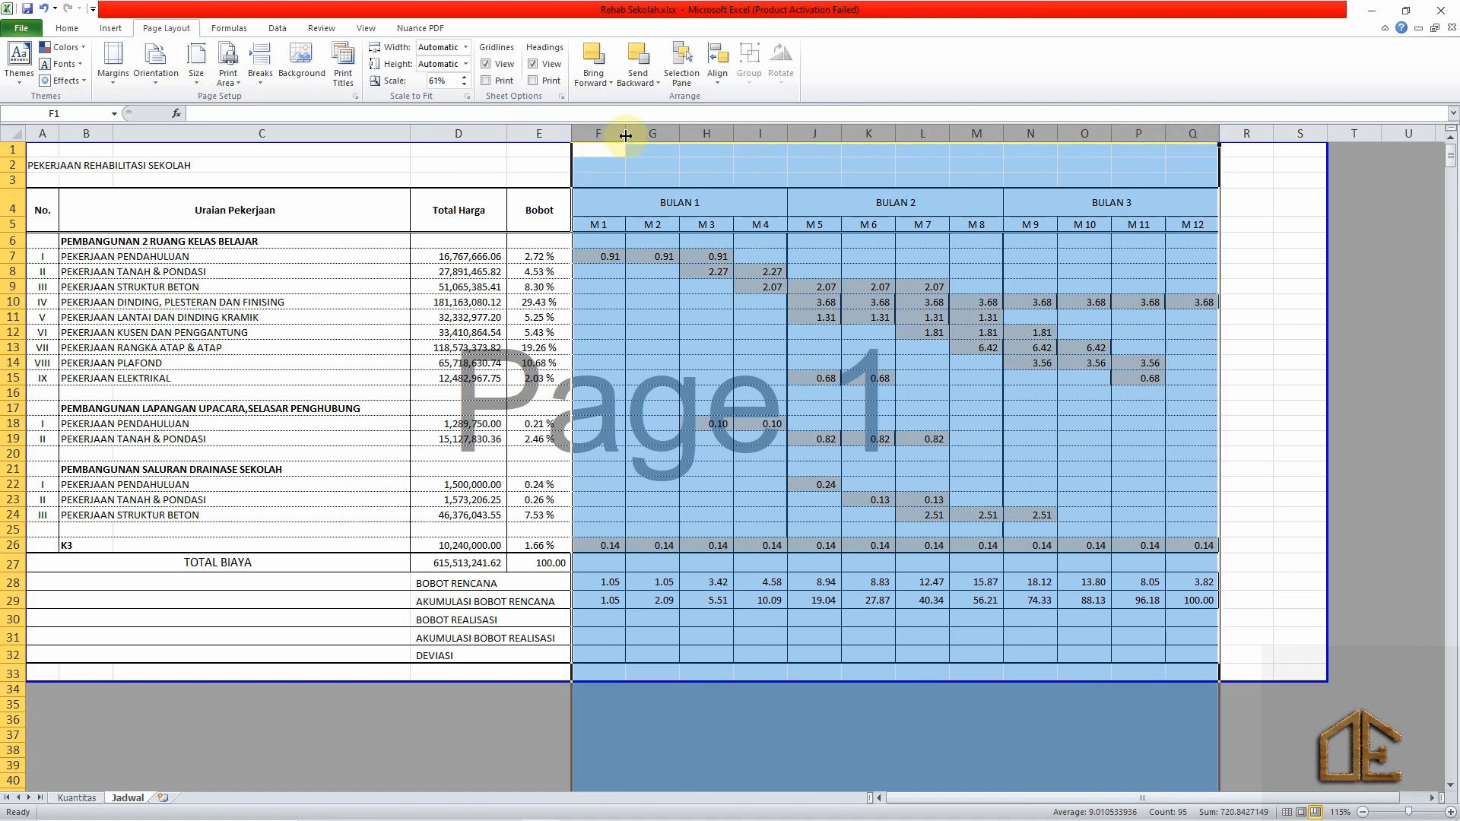
{"action": "left_click_drag", "start_coordinate": [625, 134], "coordinate": [614, 135]}
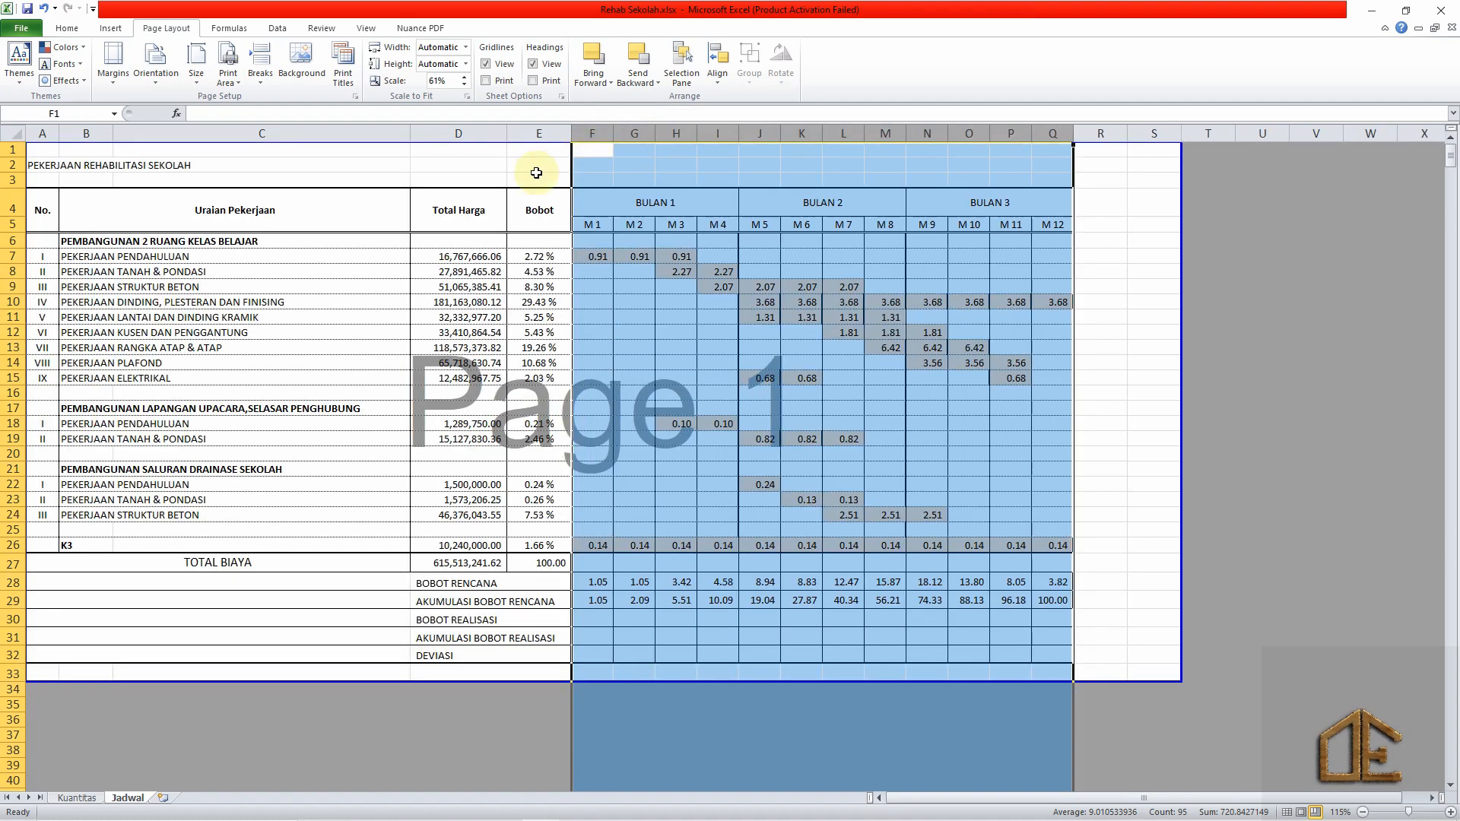
Set the Jadwal sheet's print scale to 80%.
{"action": "left_click", "coordinate": [465, 76]}
{"action": "left_click", "coordinate": [465, 76]}
{"action": "left_click", "coordinate": [464, 76]}
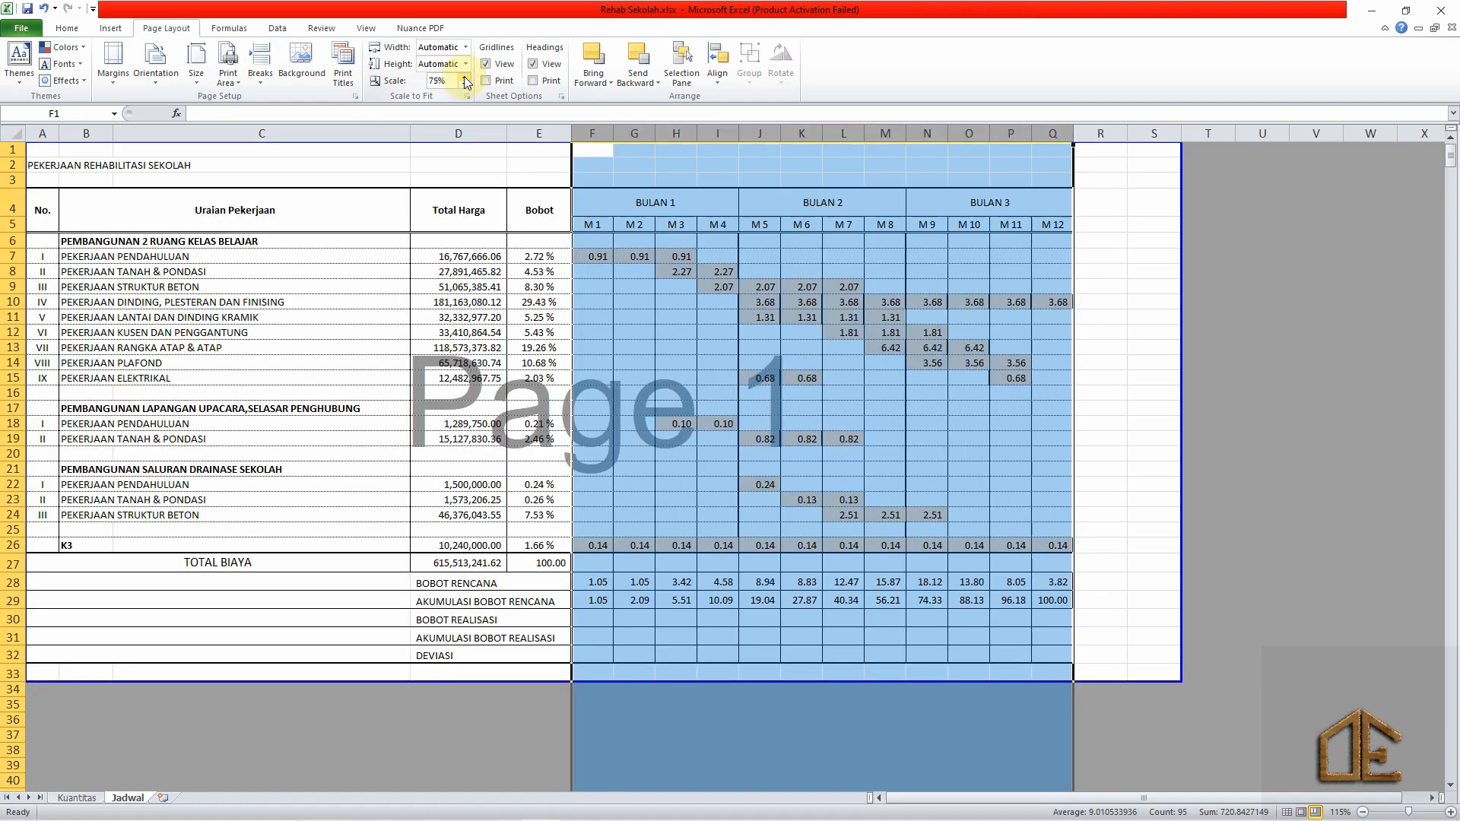
{"action": "left_click", "coordinate": [464, 79]}
{"action": "left_click", "coordinate": [495, 240]}
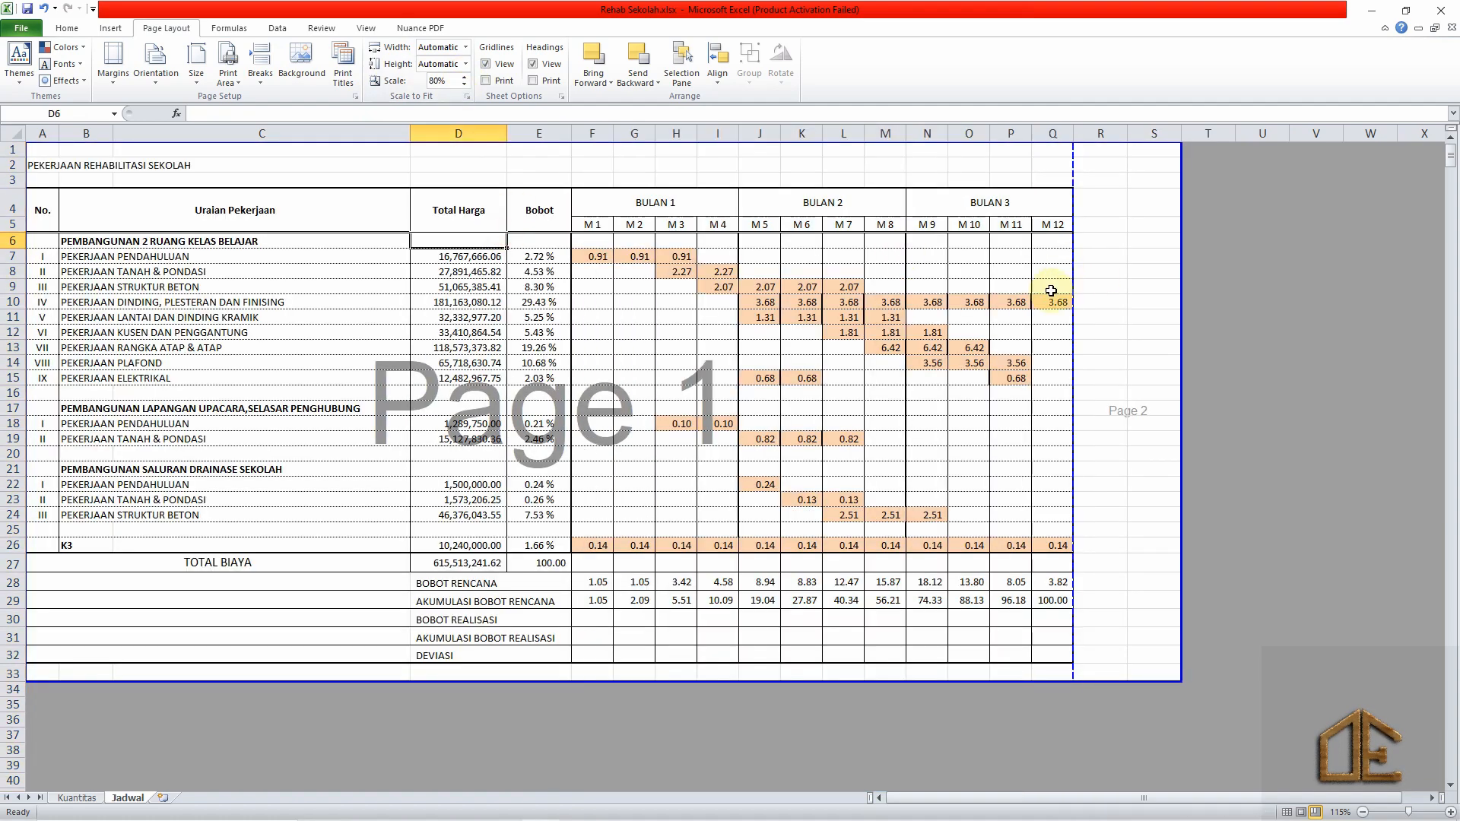
{"action": "left_click", "coordinate": [1027, 346]}
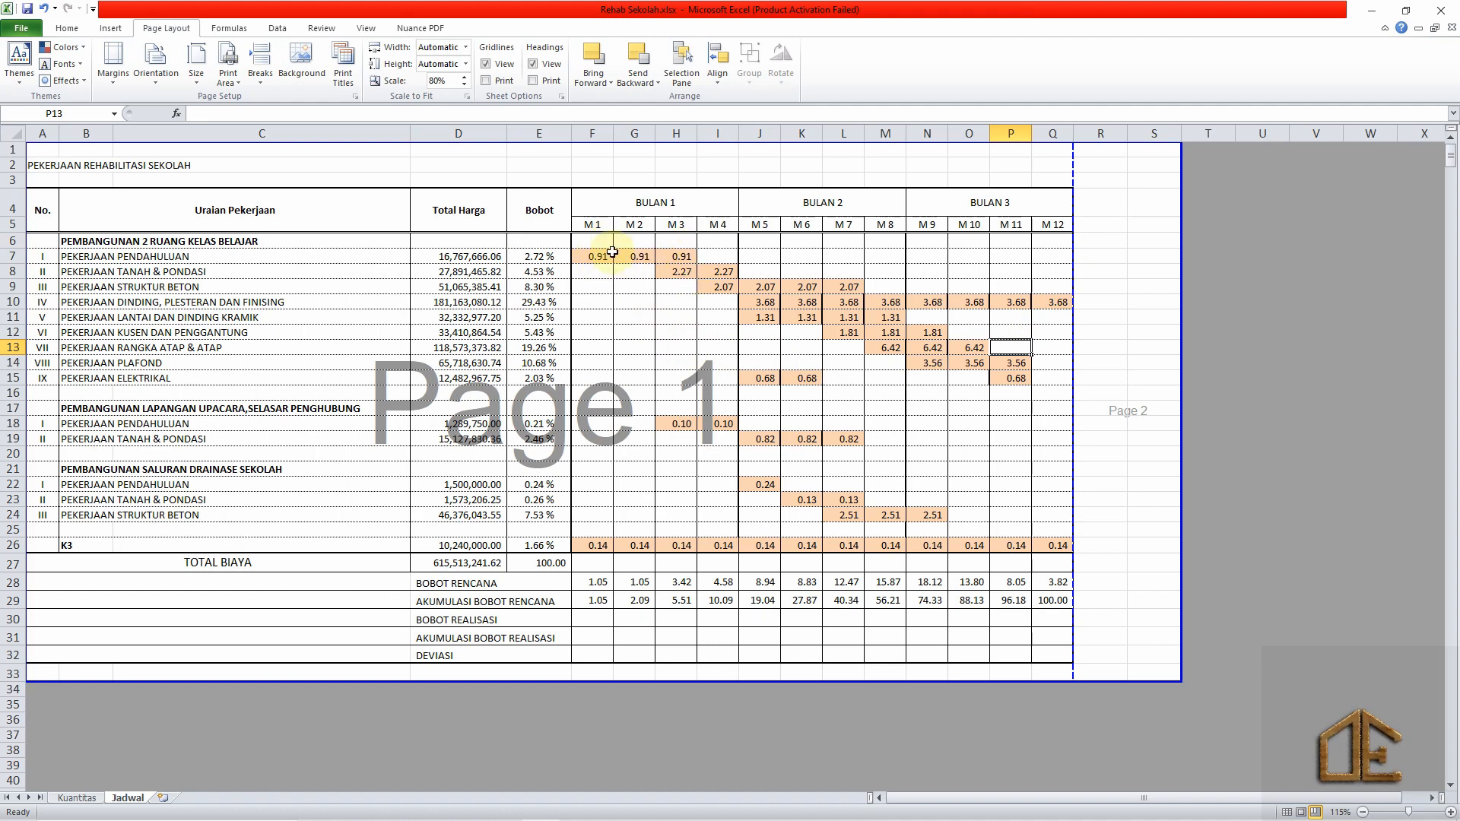
Apply a thin solid line to the interior vertical borders of the week grid J6:Q26.
{"action": "left_click_drag", "start_coordinate": [769, 248], "coordinate": [1056, 547]}
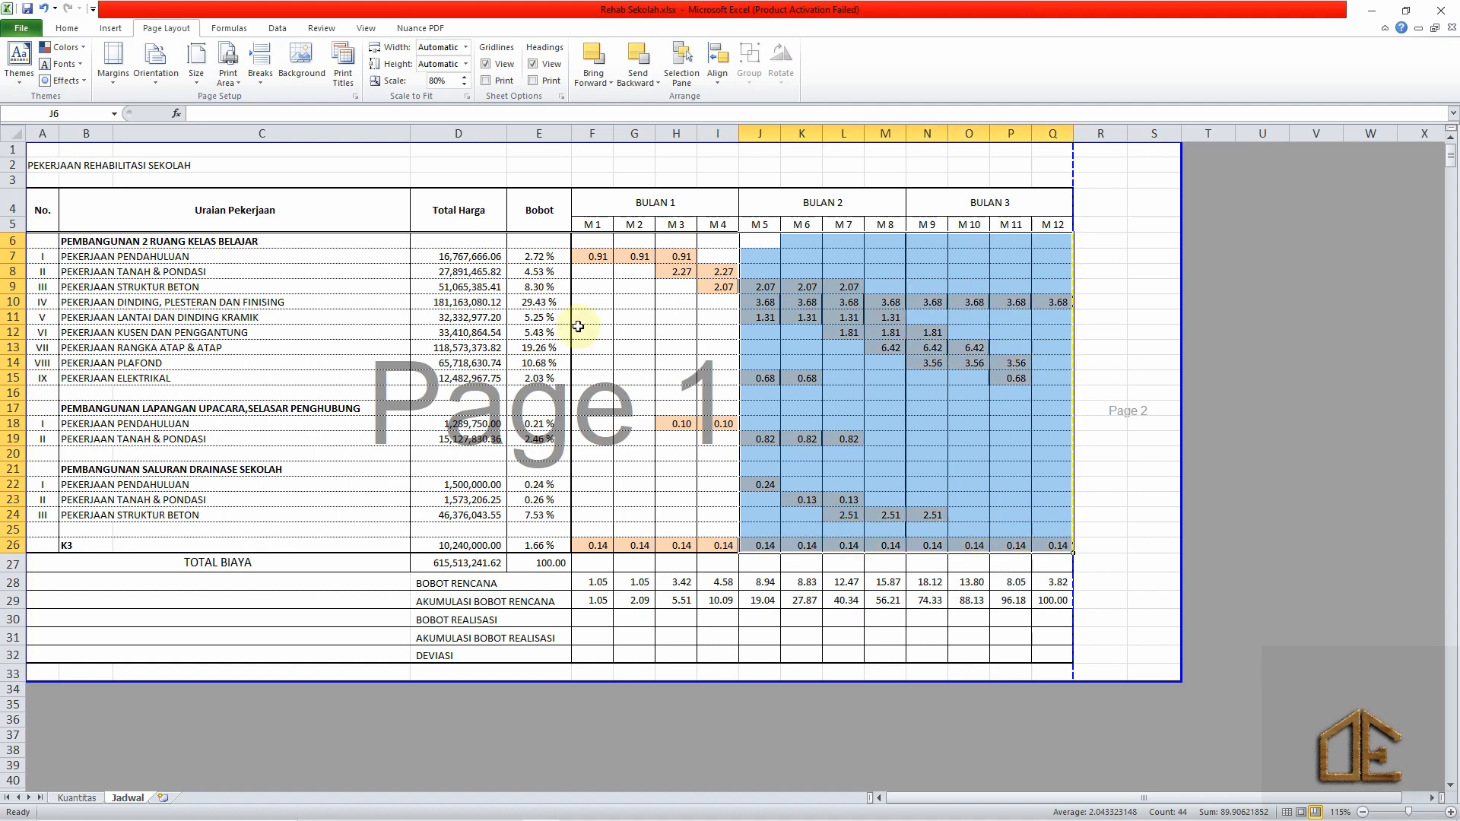
{"action": "left_click", "coordinate": [68, 30]}
{"action": "left_click", "coordinate": [196, 76]}
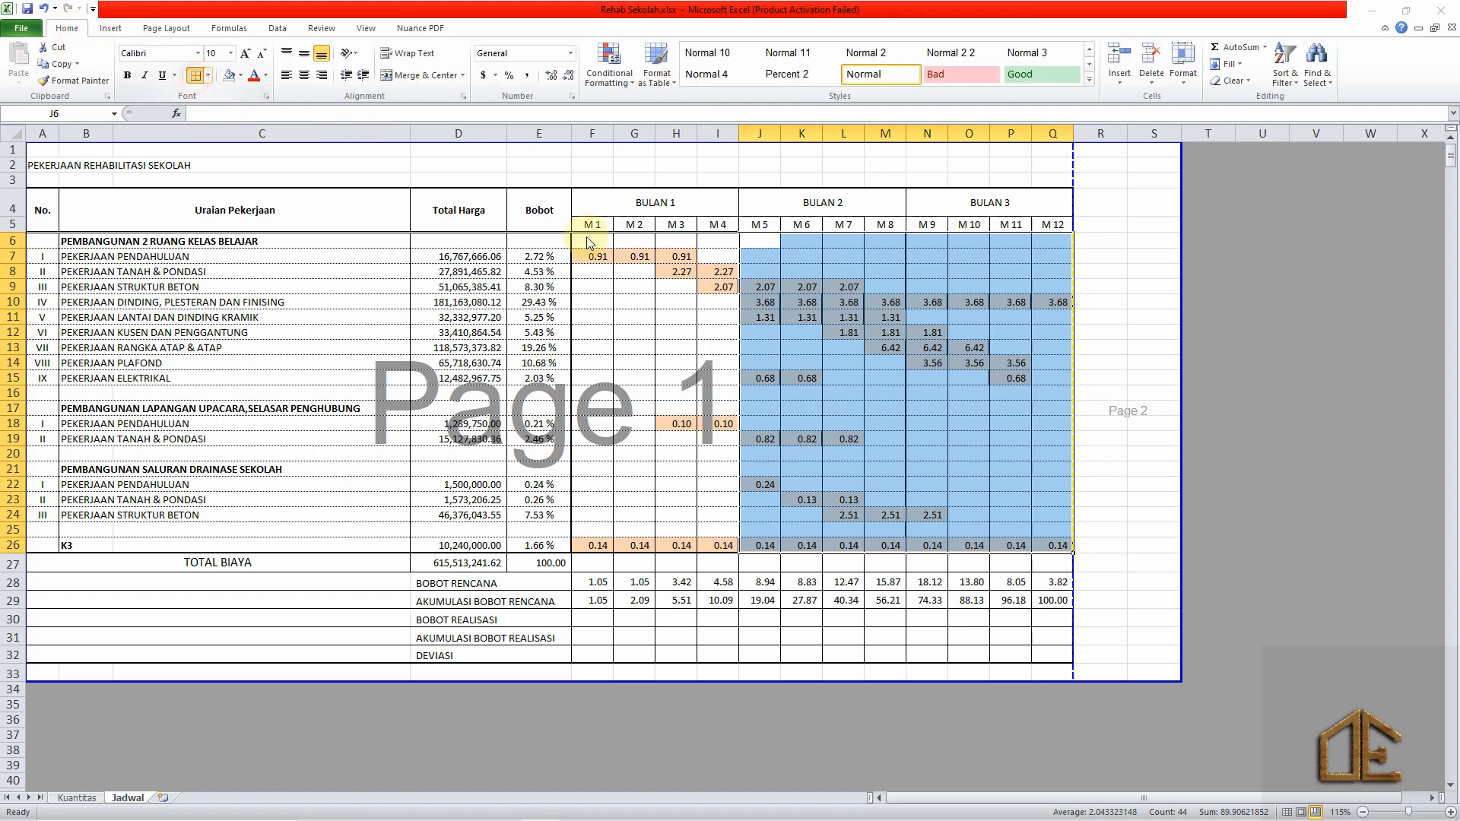
{"action": "left_click", "coordinate": [708, 145]}
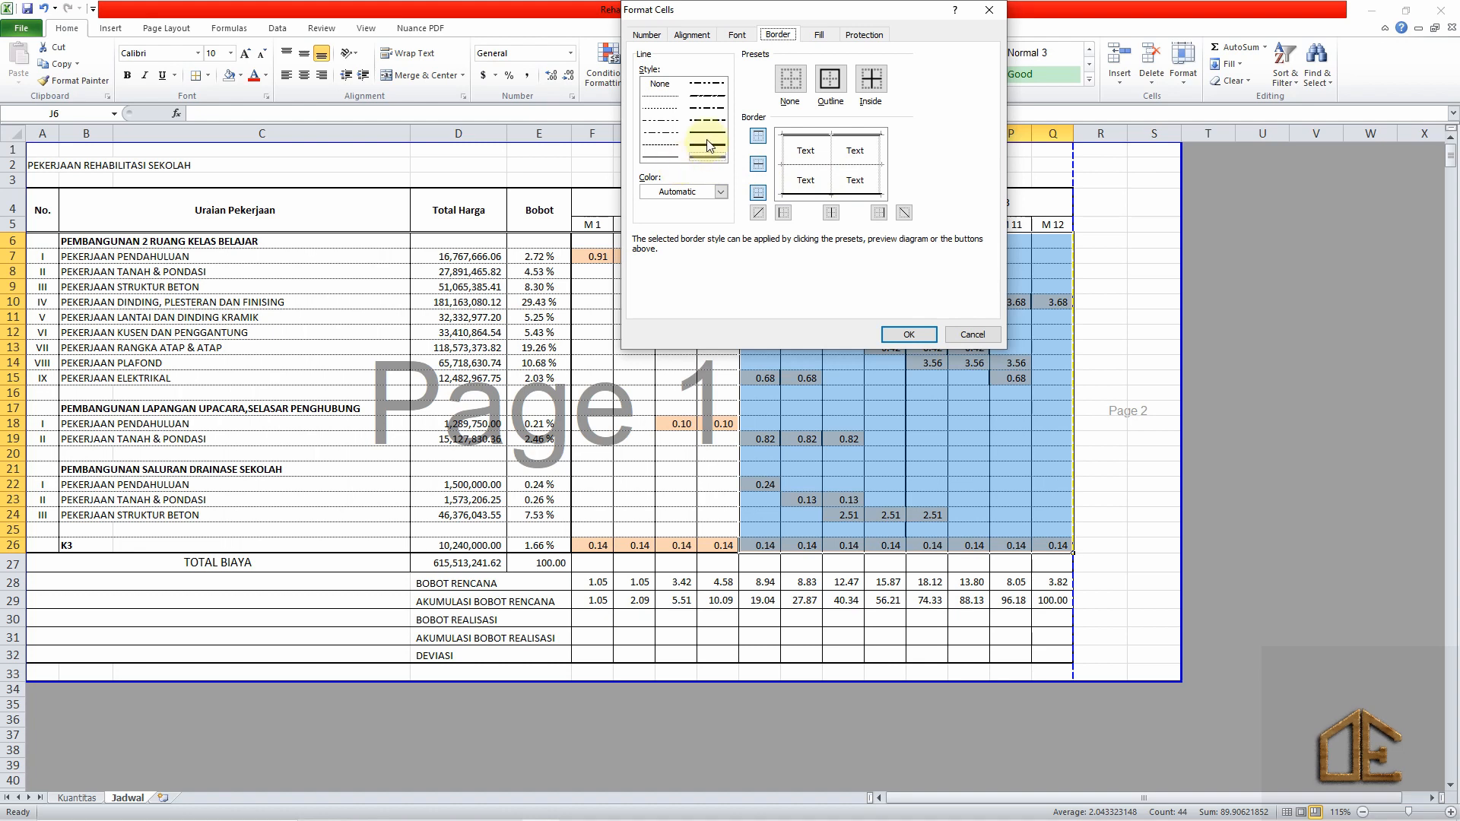
{"action": "left_click", "coordinate": [656, 158]}
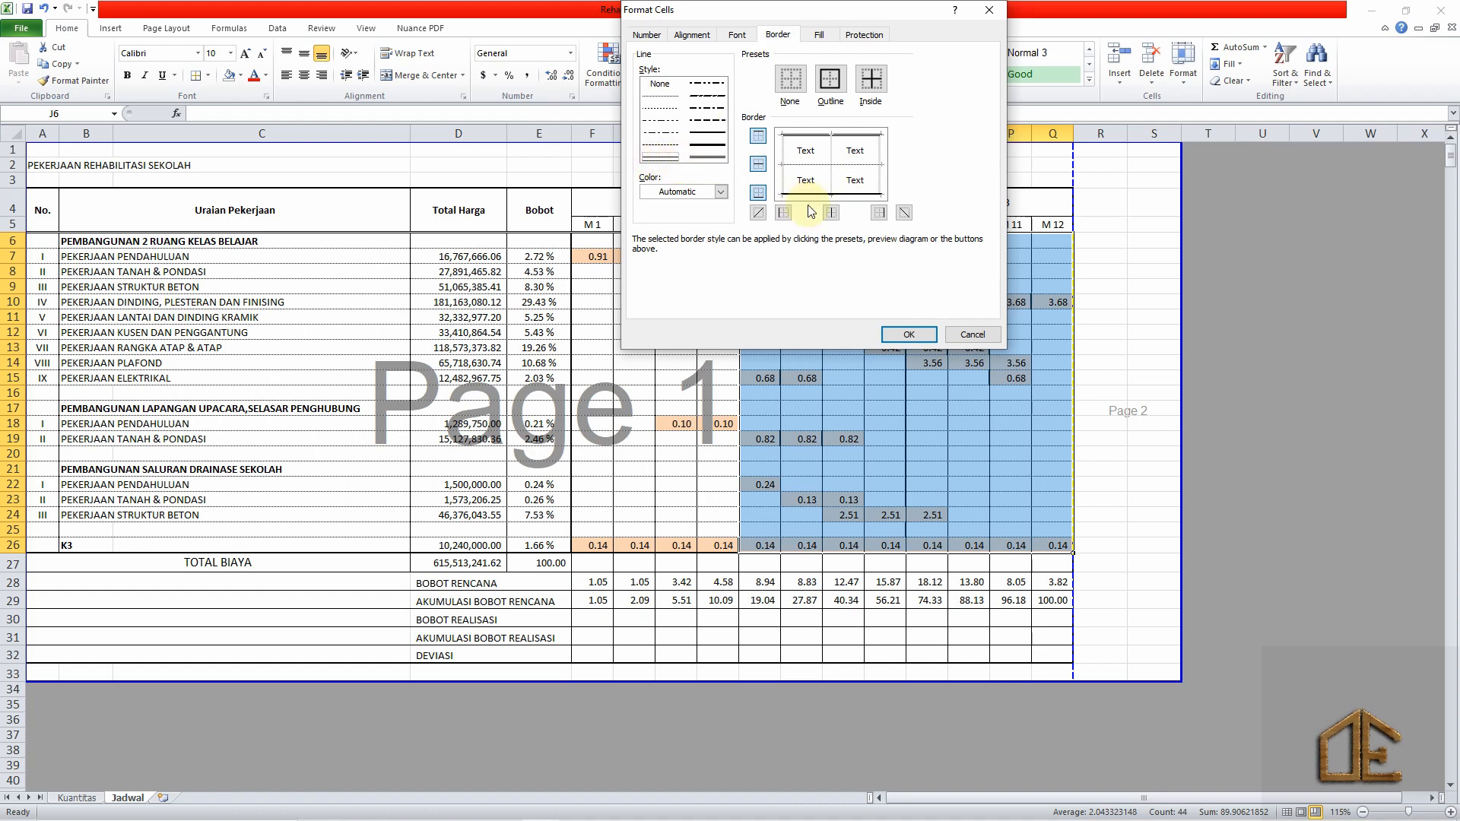
{"action": "left_click", "coordinate": [830, 215]}
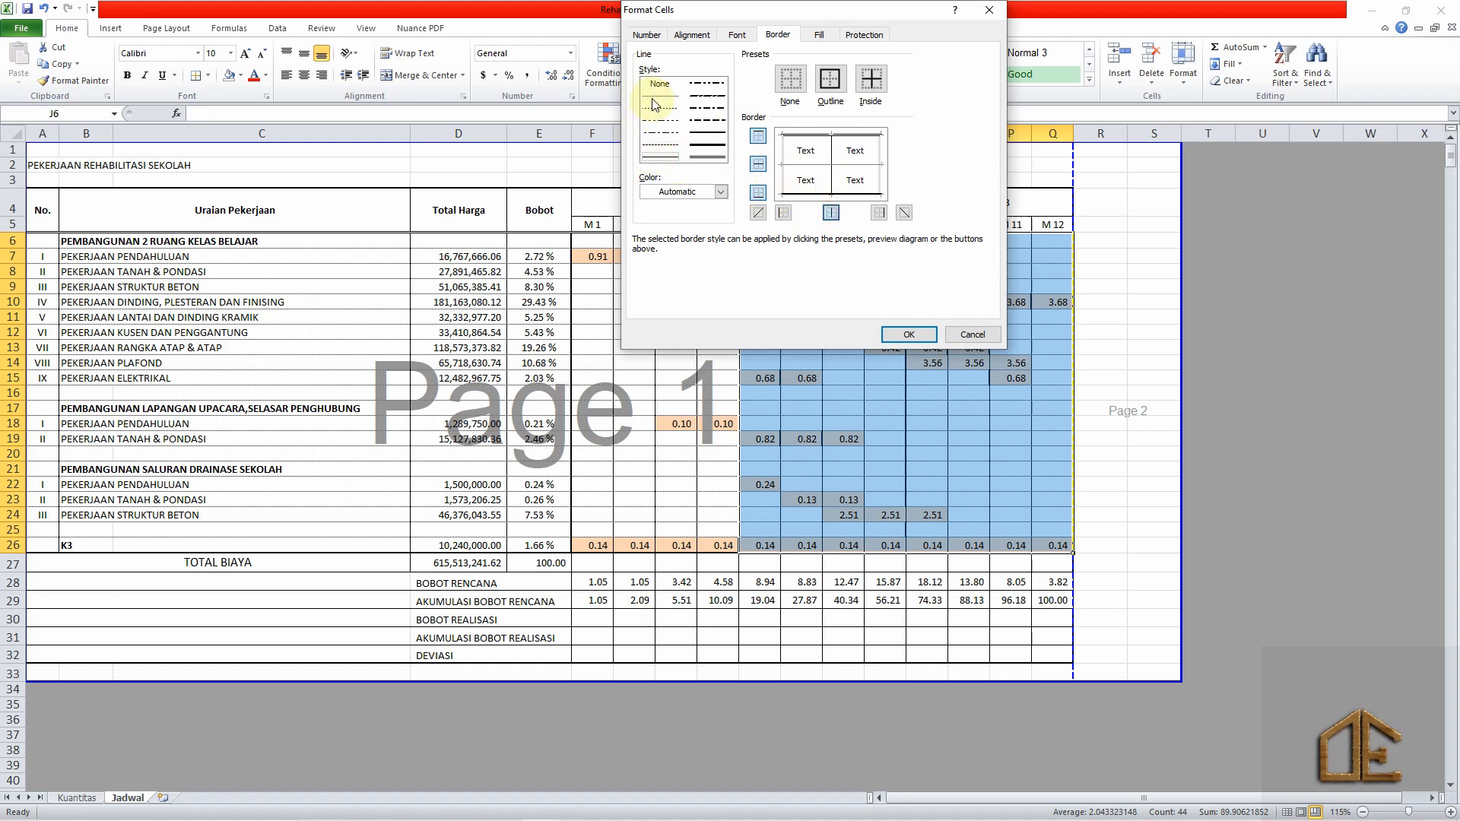
{"action": "left_click", "coordinate": [909, 335]}
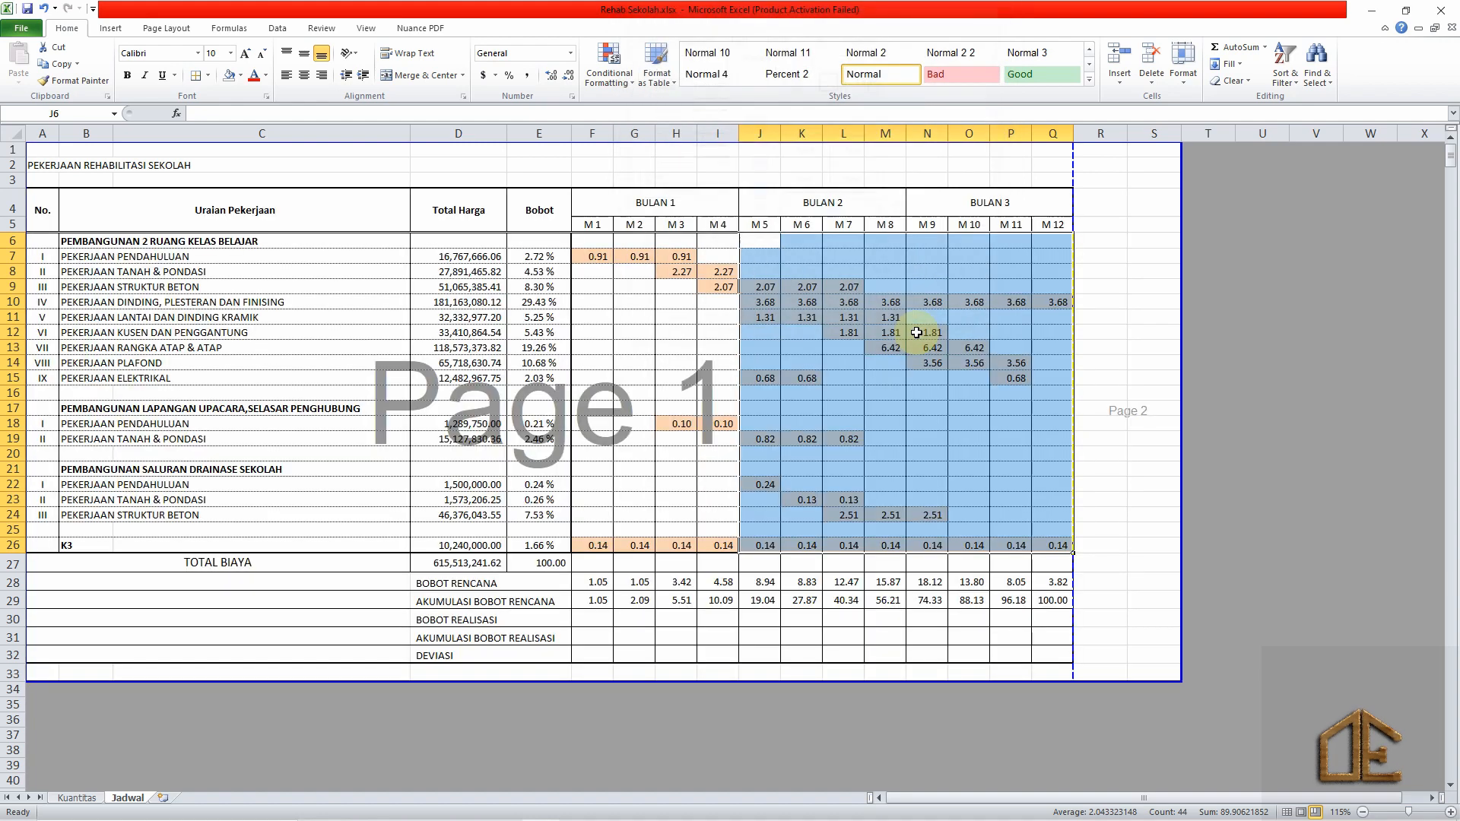
Apply a heavier solid line to the left and right borders of the BULAN 2 block J6:M26.
{"action": "left_click_drag", "start_coordinate": [760, 240], "coordinate": [883, 542]}
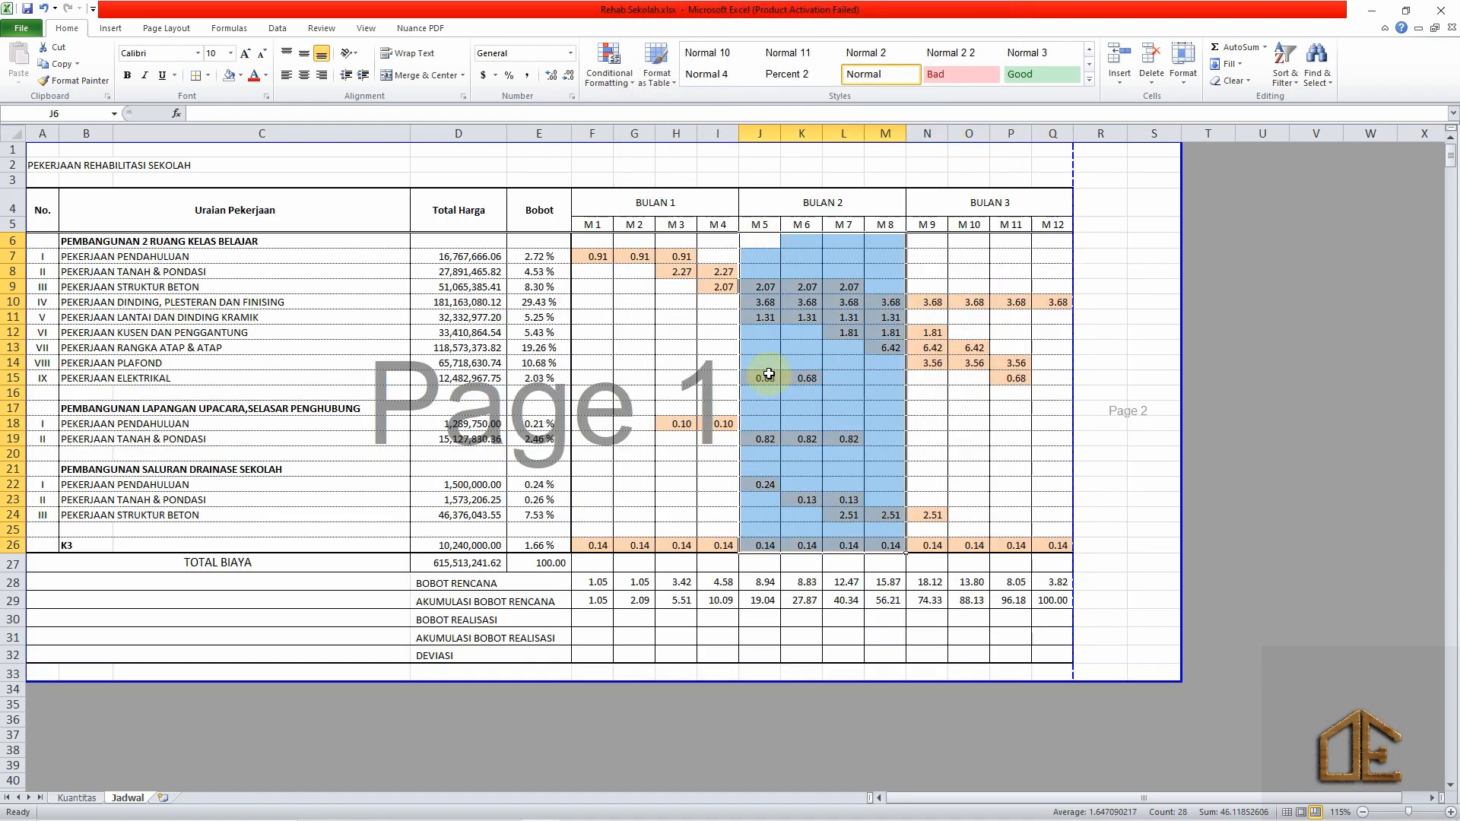
{"action": "left_click", "coordinate": [199, 82]}
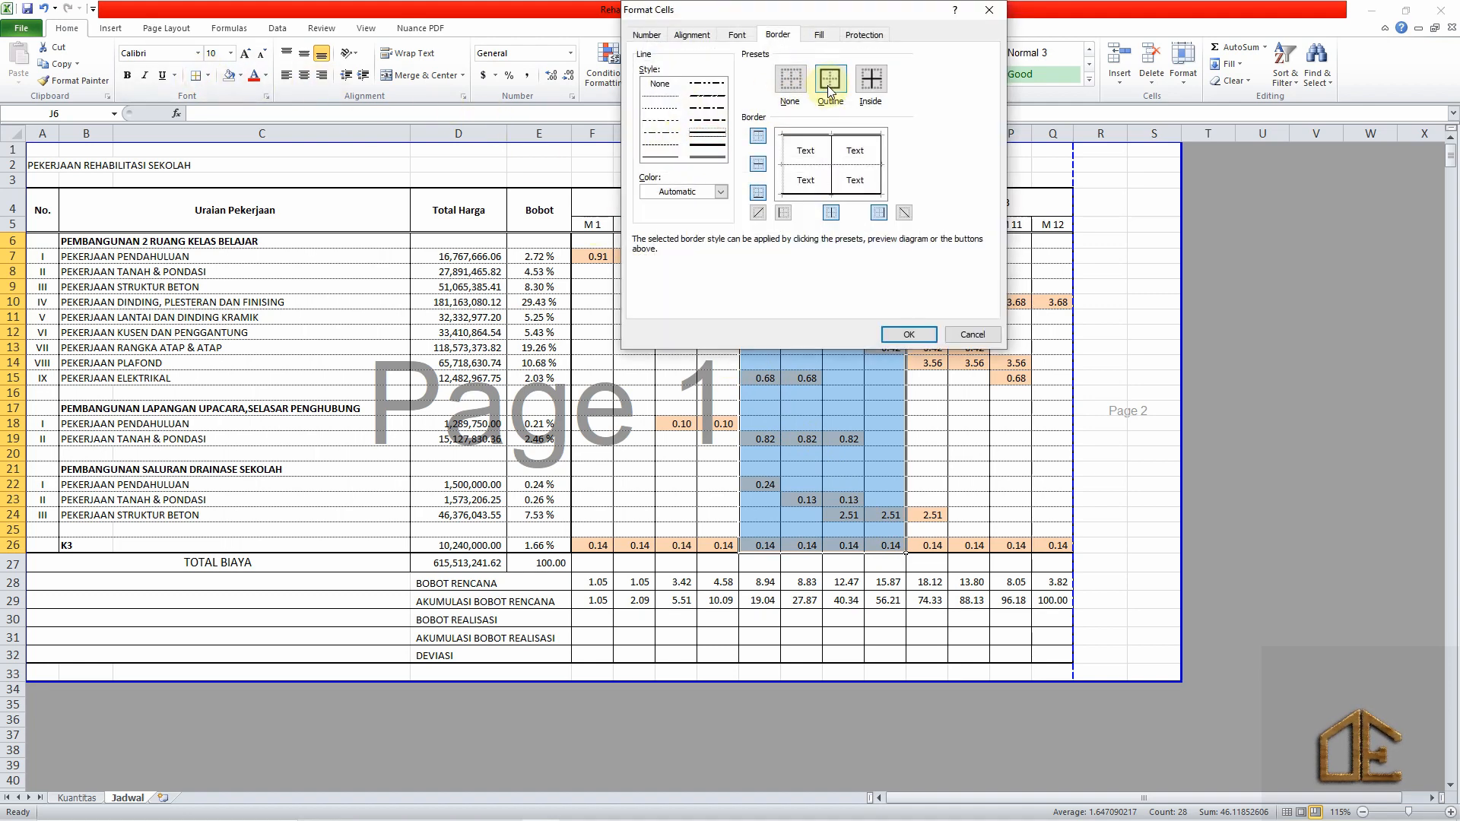
{"action": "left_click", "coordinate": [782, 215]}
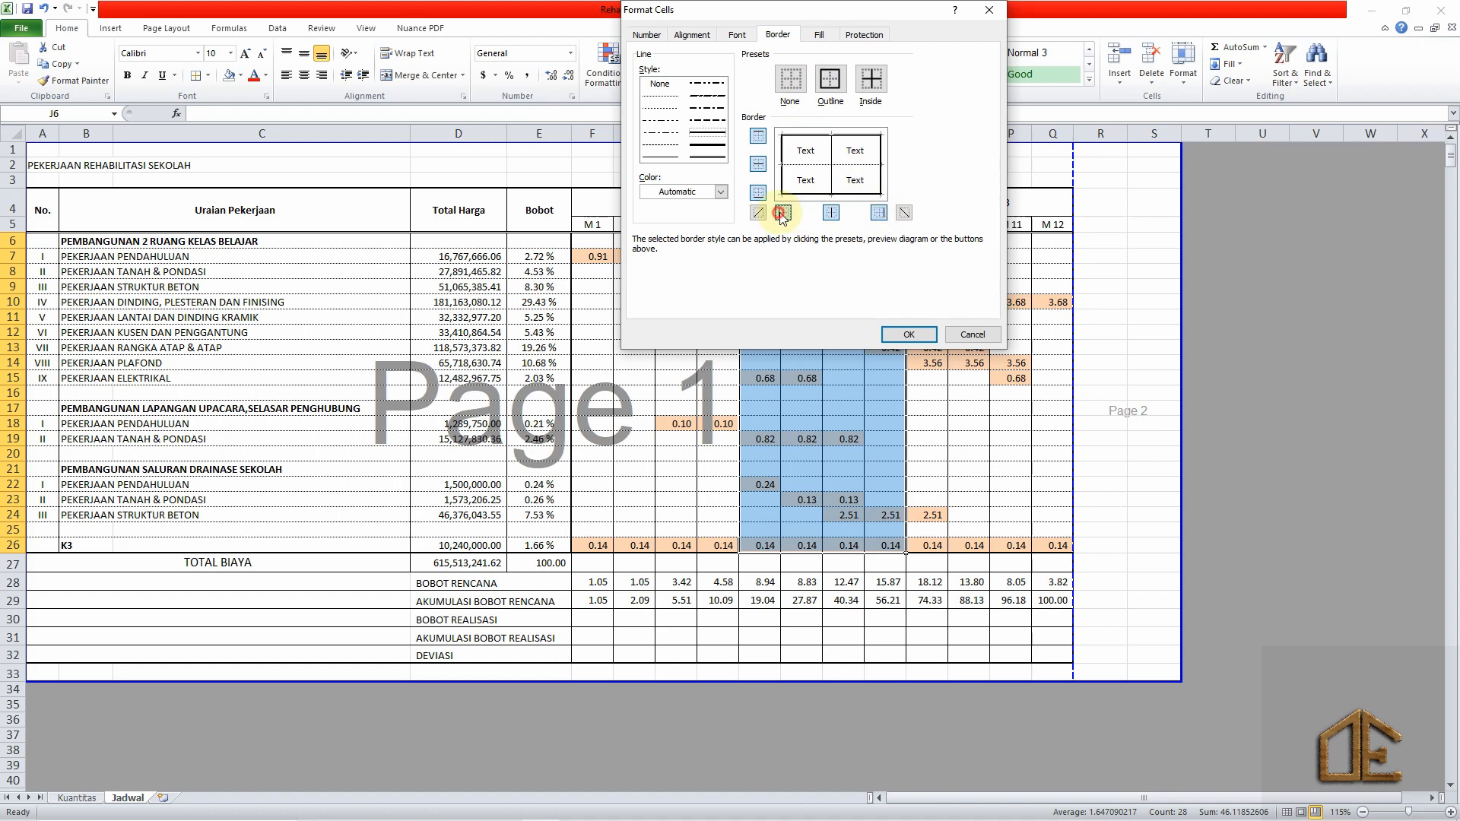
{"action": "left_click", "coordinate": [903, 334]}
{"action": "left_click", "coordinate": [970, 452]}
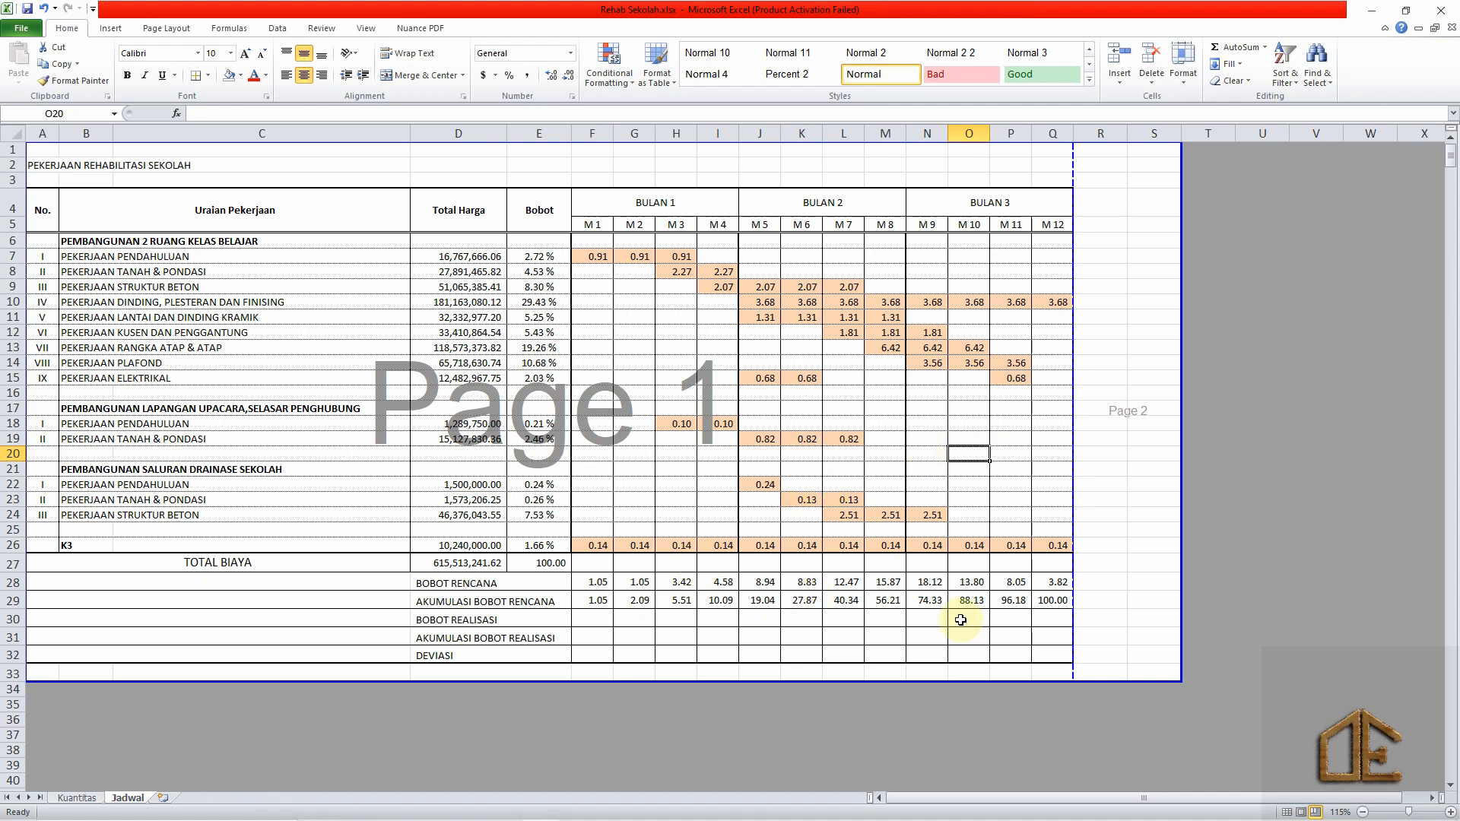
Narrow the Uraian Pekerjaan column C to a width of 40.71 and save the workbook.
{"action": "left_click", "coordinate": [1039, 601]}
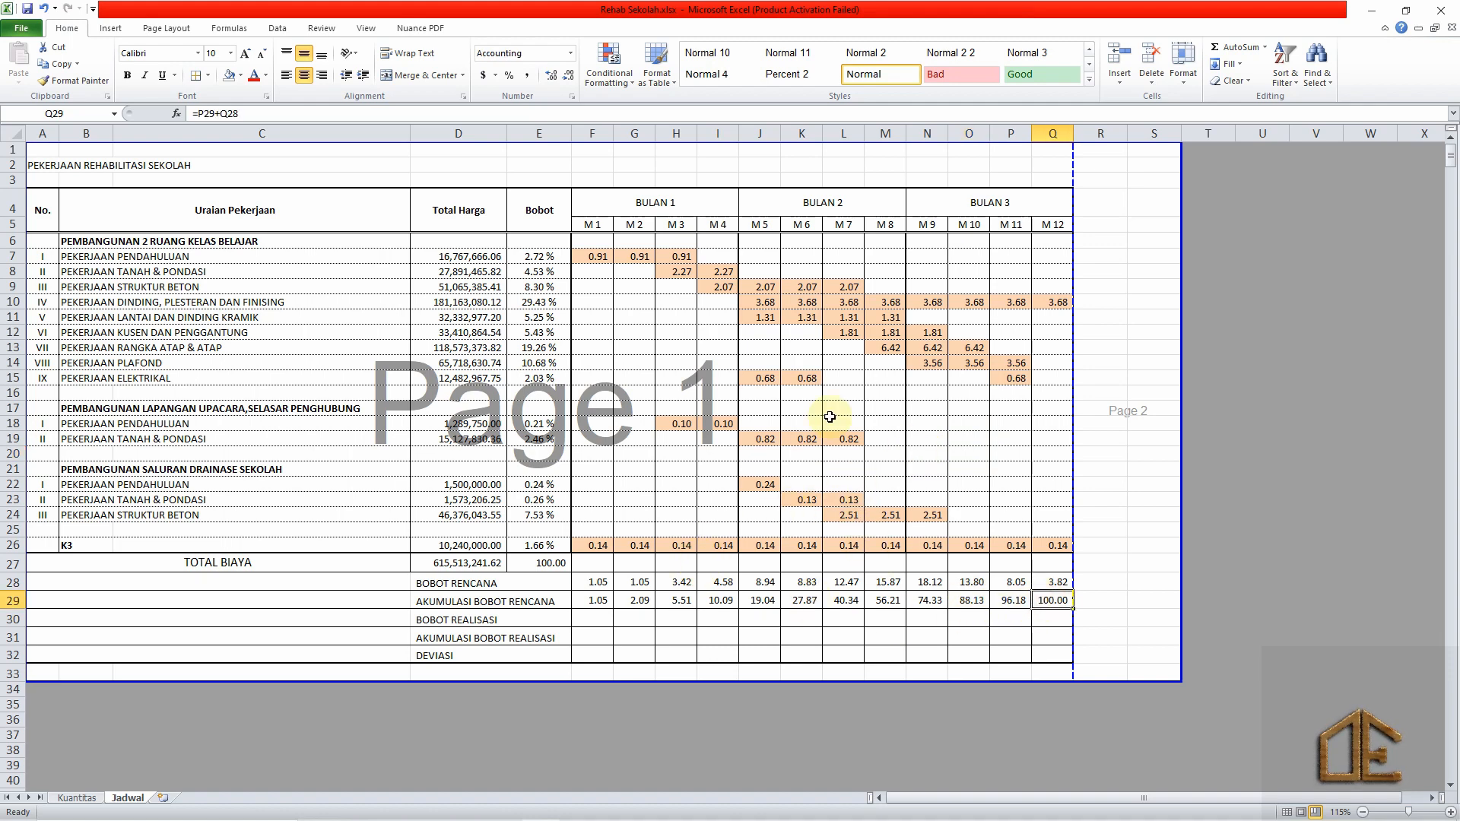
{"action": "left_click", "coordinate": [645, 325]}
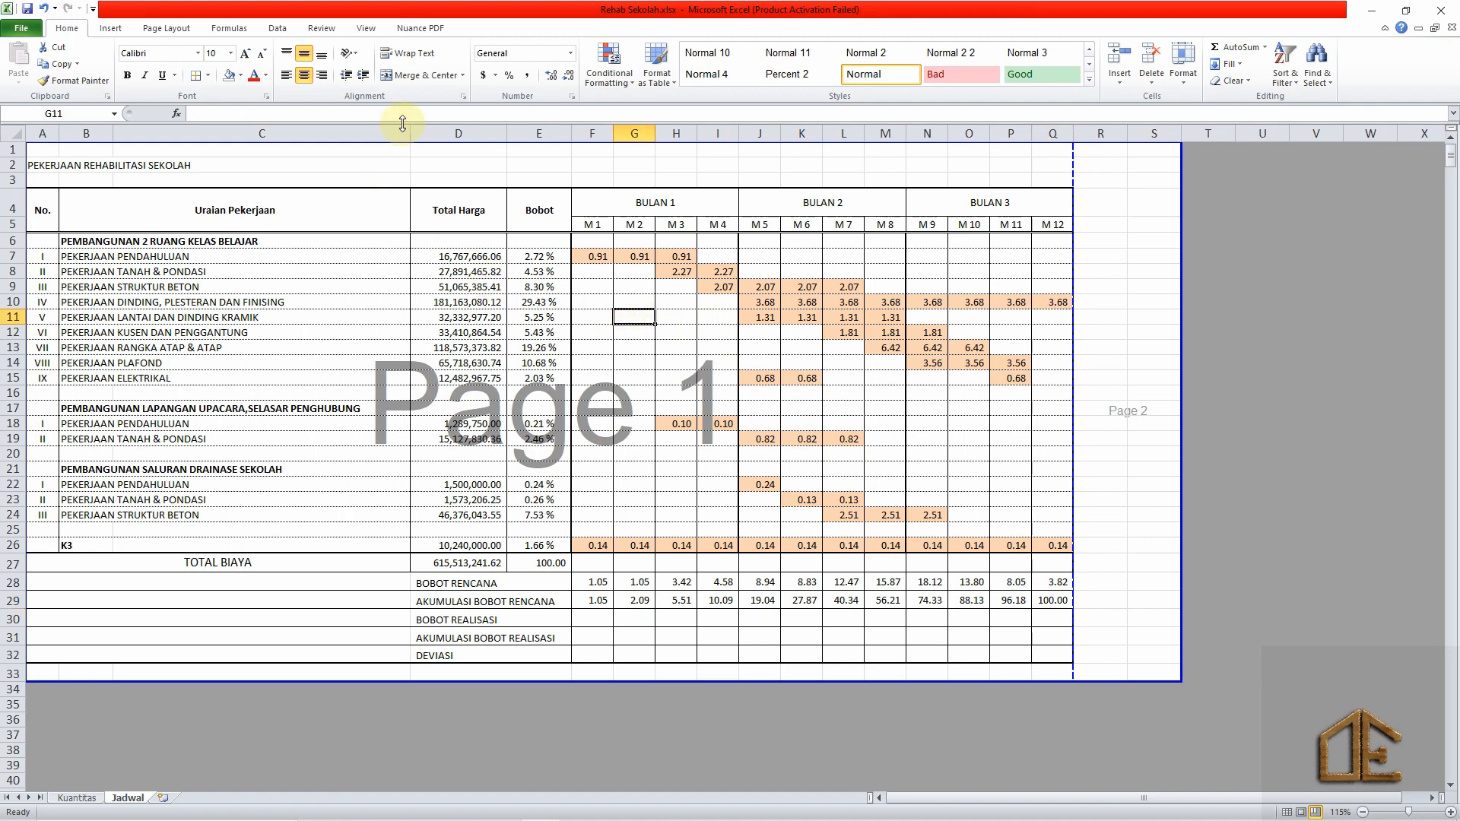
{"action": "left_click_drag", "start_coordinate": [414, 126], "coordinate": [367, 127]}
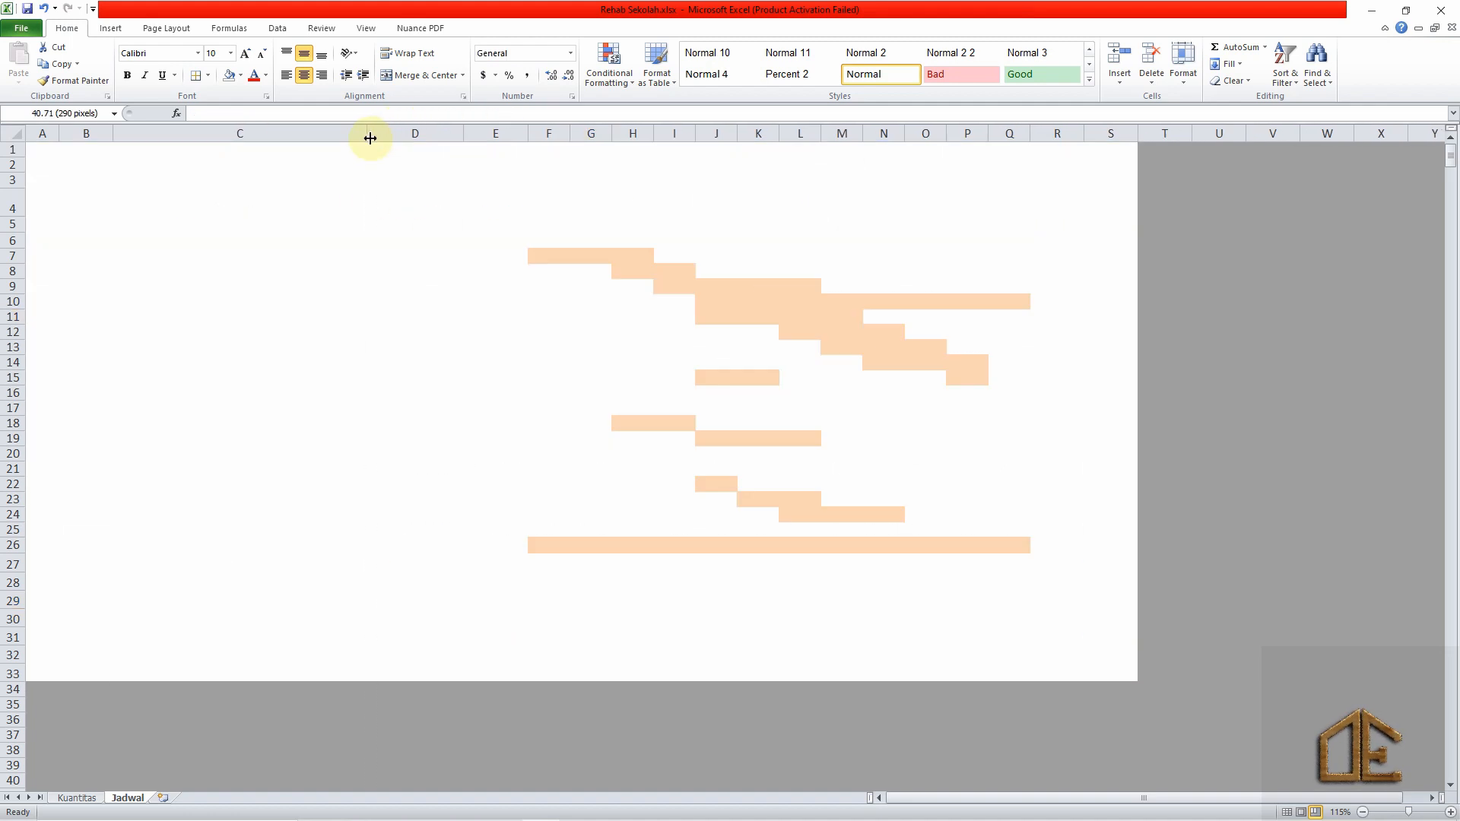
{"action": "left_click", "coordinate": [1063, 274]}
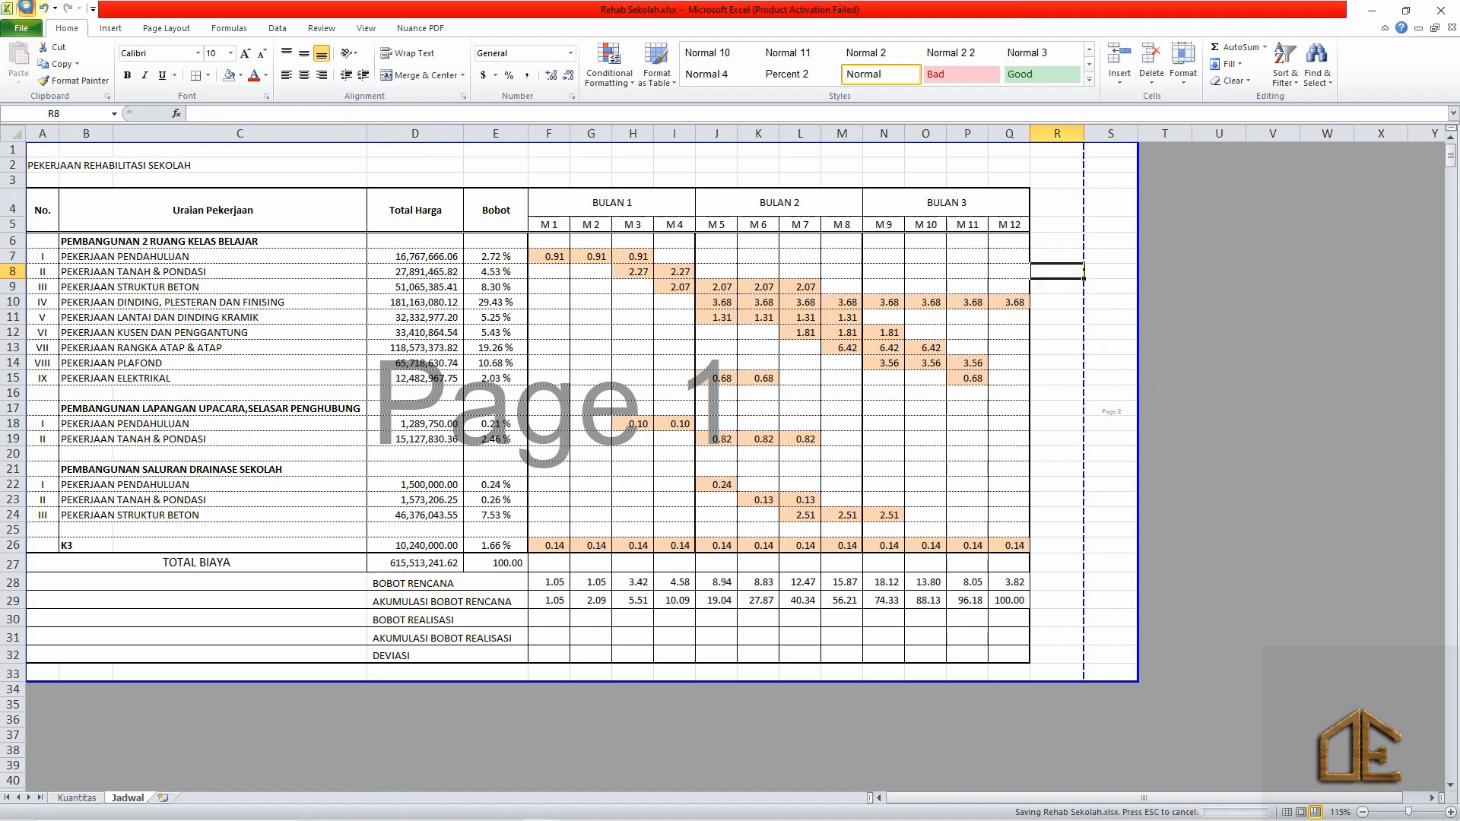
{"action": "left_click", "coordinate": [591, 318]}
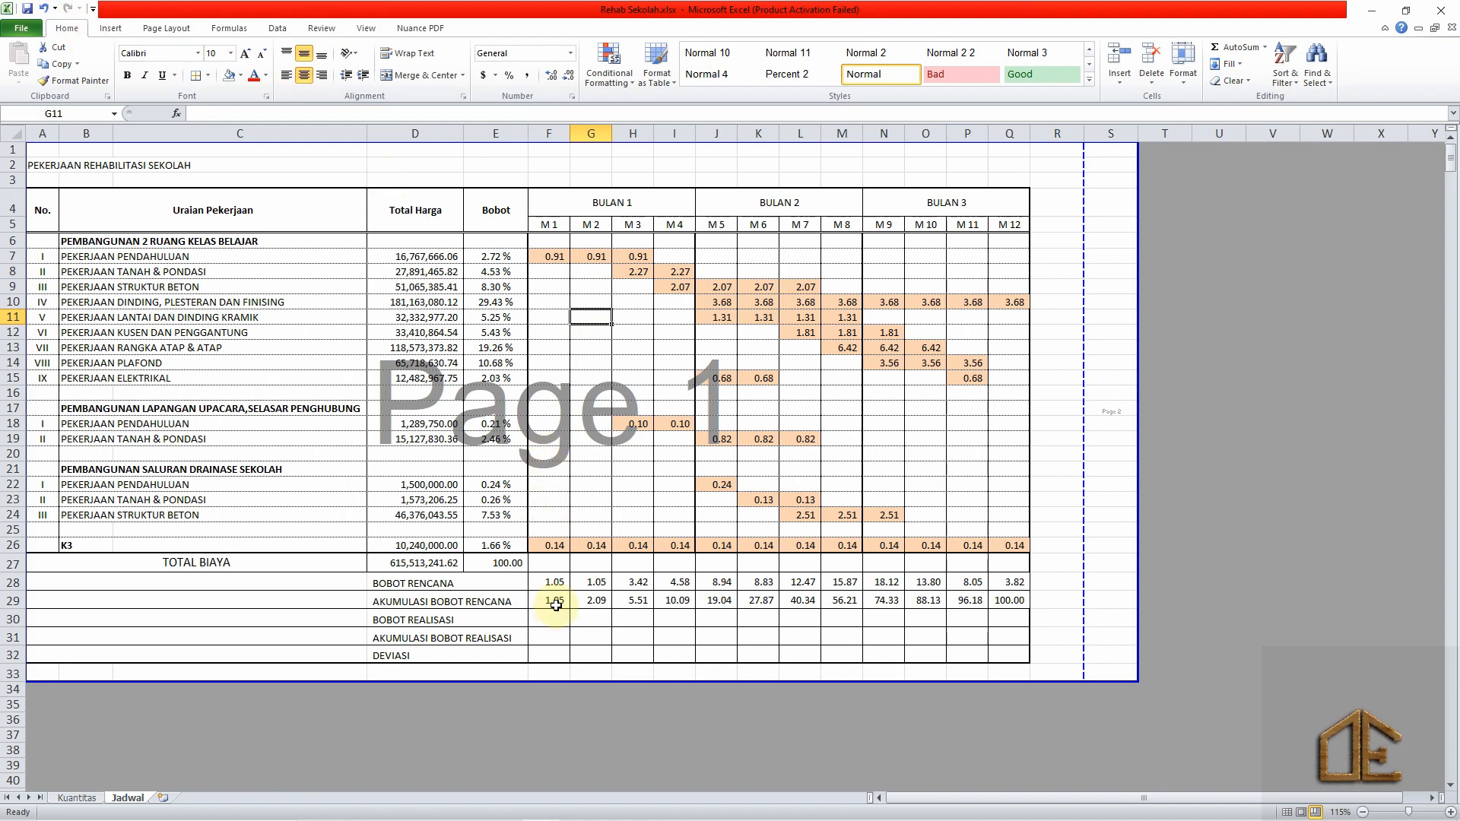
Insert a smooth-line scatter chart with markers from the AKUMULASI BOBOT RENCANA values F29:Q29 and move it toward the table's right edge.
{"action": "left_click_drag", "start_coordinate": [557, 603], "coordinate": [1004, 601]}
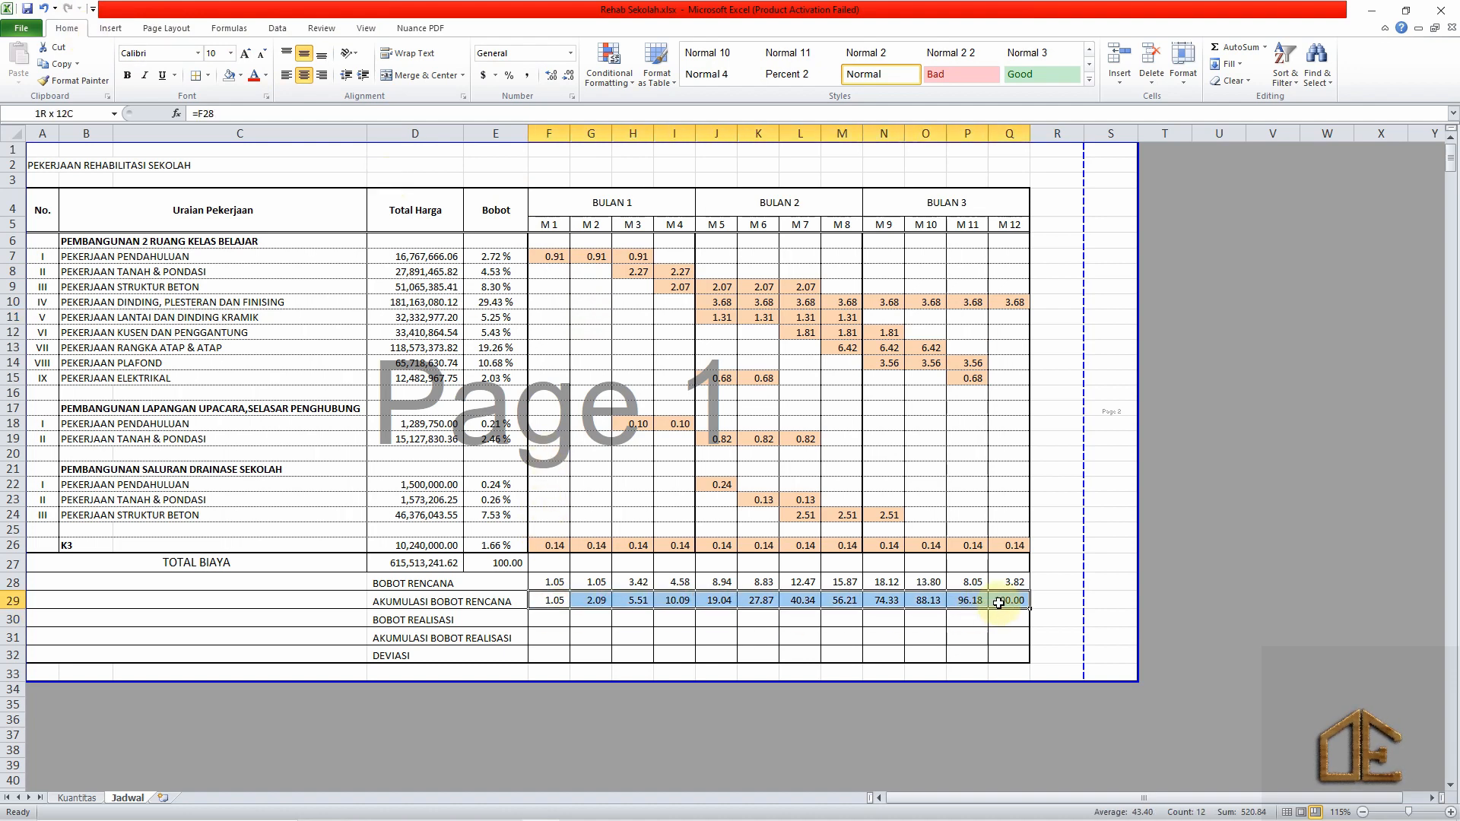
{"action": "left_click", "coordinate": [111, 28]}
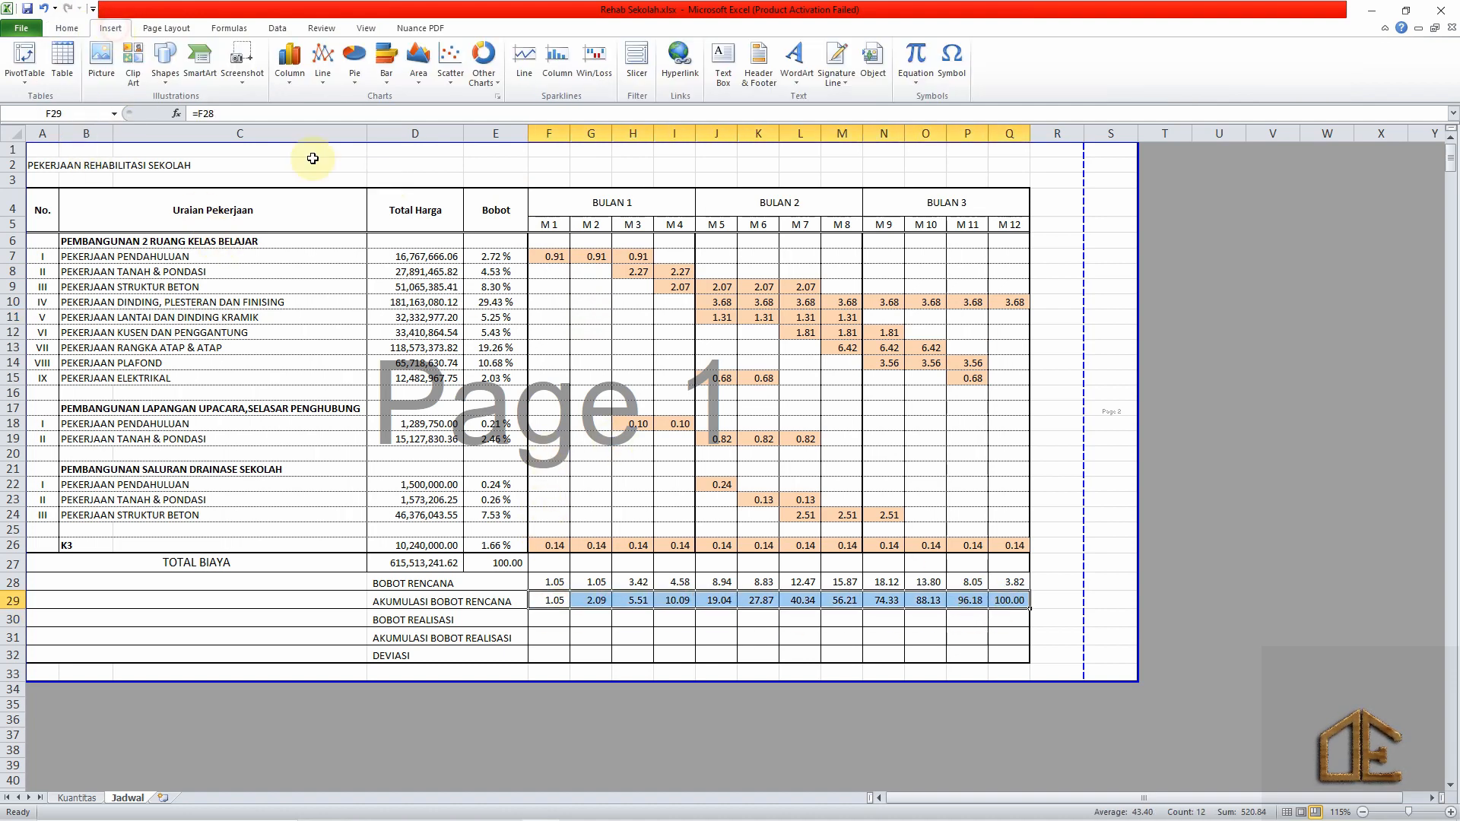
{"action": "left_click", "coordinate": [451, 72]}
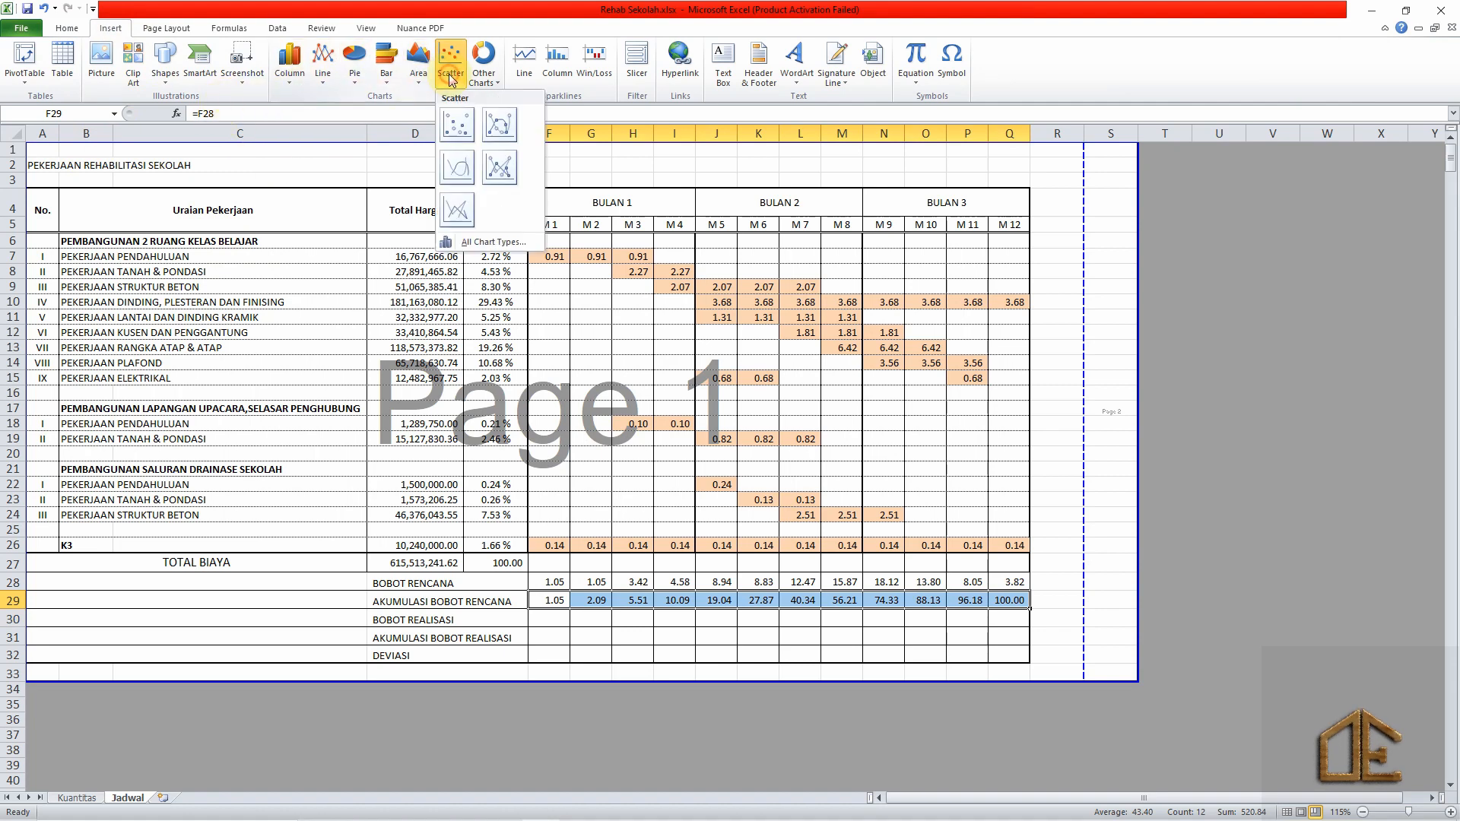
{"action": "left_click", "coordinate": [499, 124]}
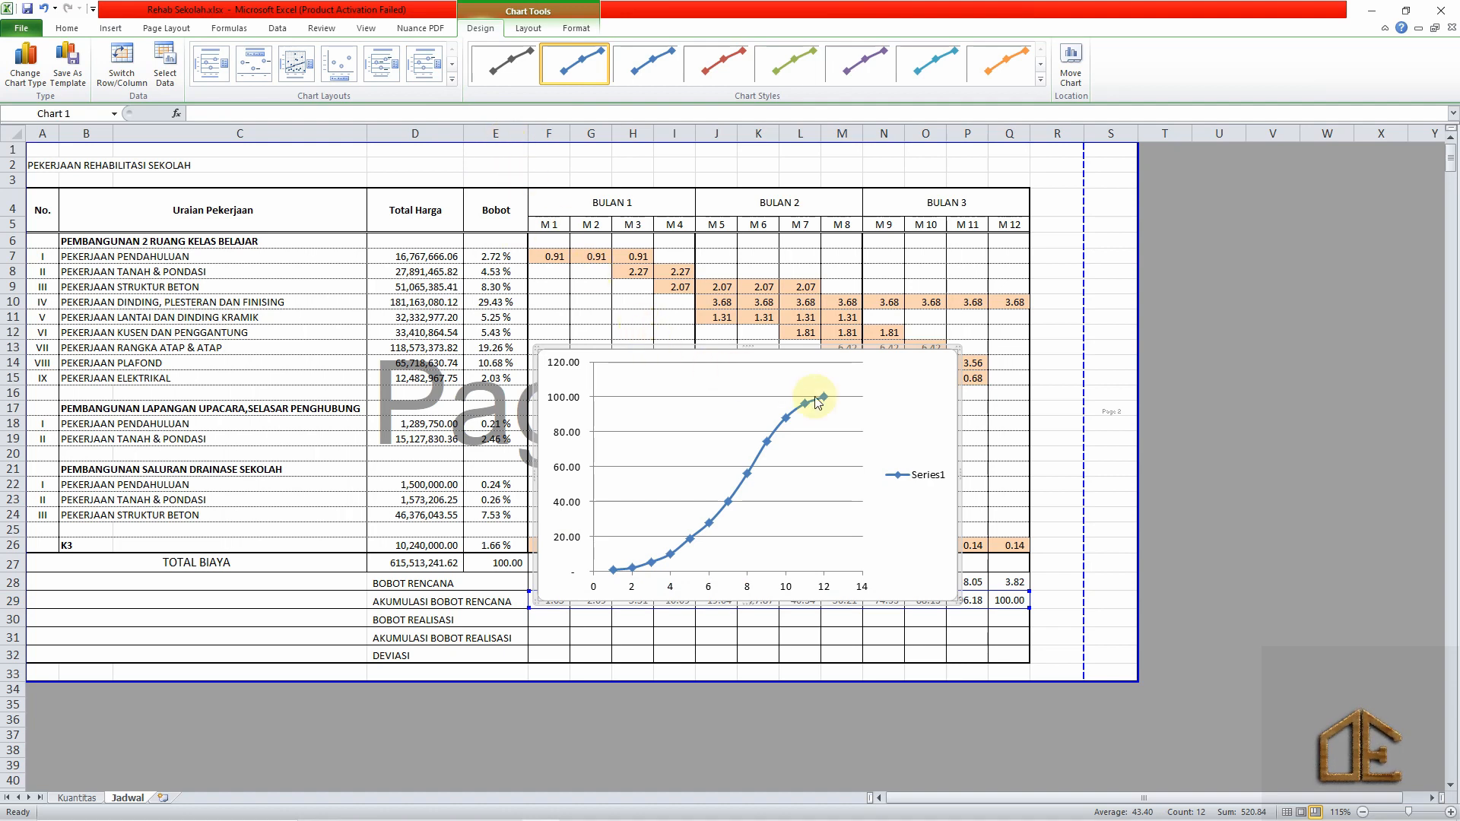
{"action": "left_click", "coordinate": [1073, 417]}
{"action": "left_click", "coordinate": [806, 381]}
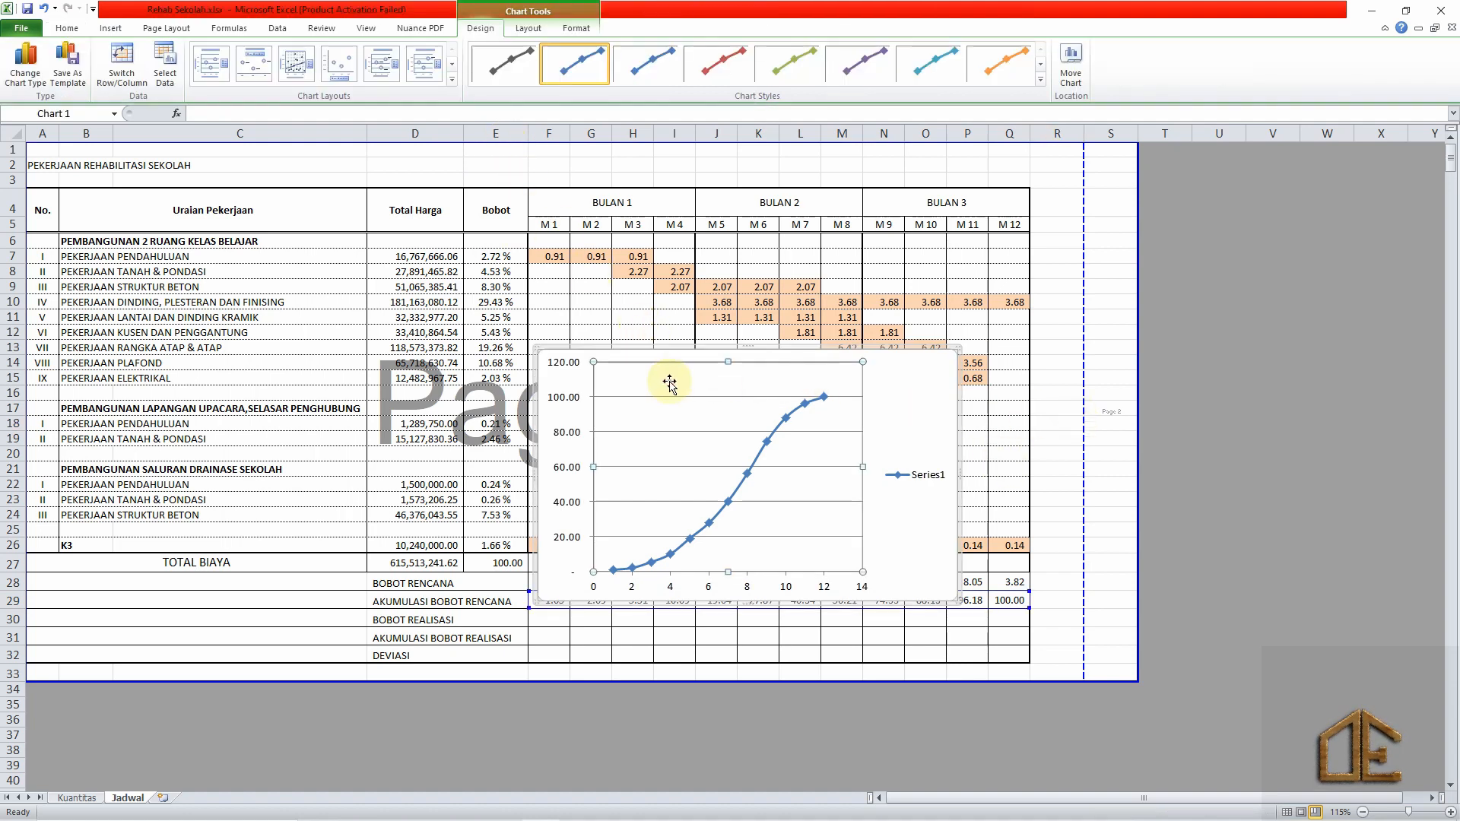
{"action": "left_click_drag", "start_coordinate": [906, 384], "coordinate": [1227, 384]}
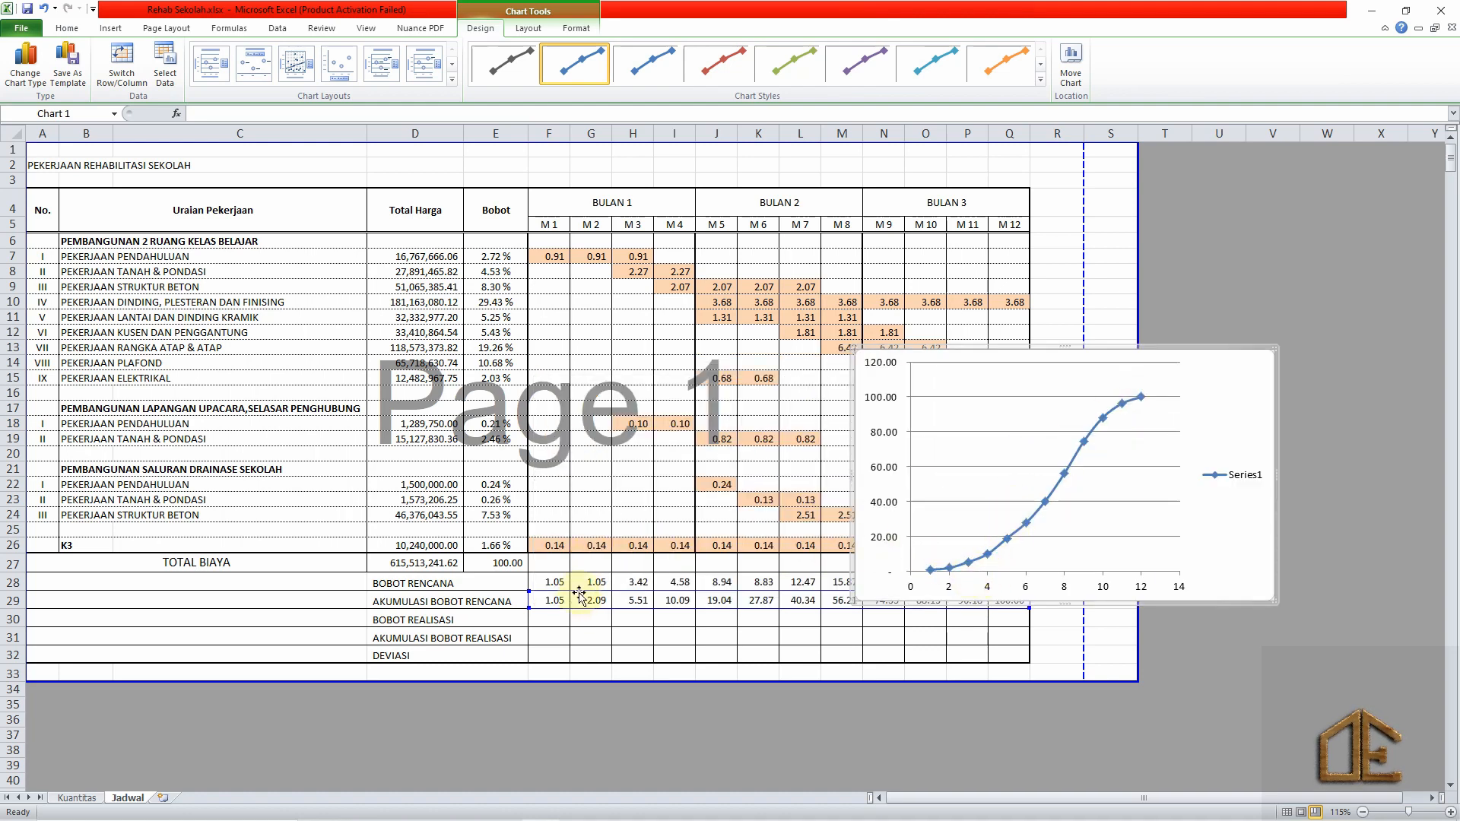
Insert a narrow blank column F before M 1 and enter 0 in its AKUMULASI BOBOT RENCANA cell F29.
{"action": "left_click", "coordinate": [318, 660]}
{"action": "right_click", "coordinate": [548, 135]}
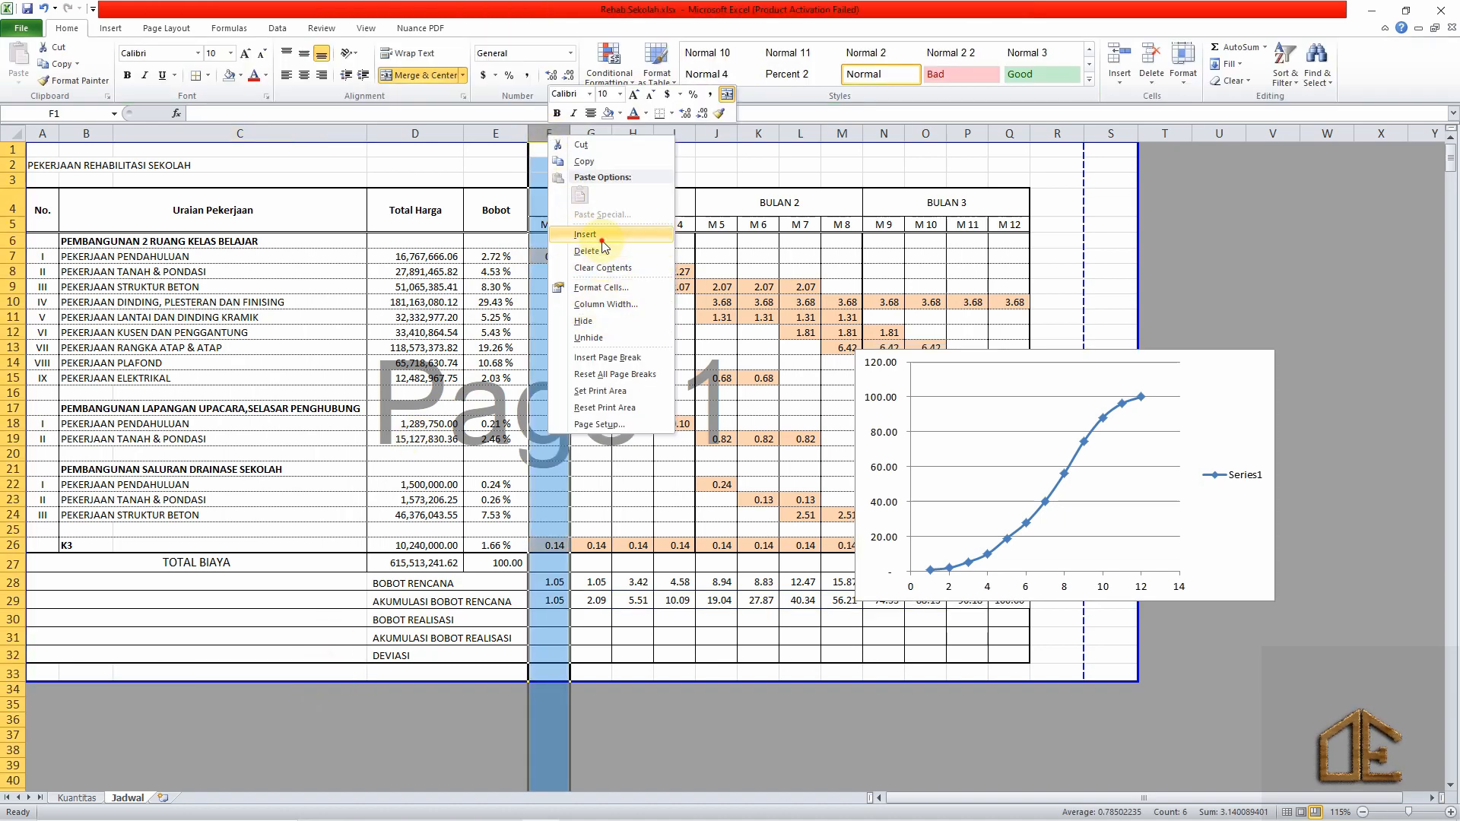
{"action": "left_click", "coordinate": [601, 237]}
{"action": "left_click", "coordinate": [563, 575]}
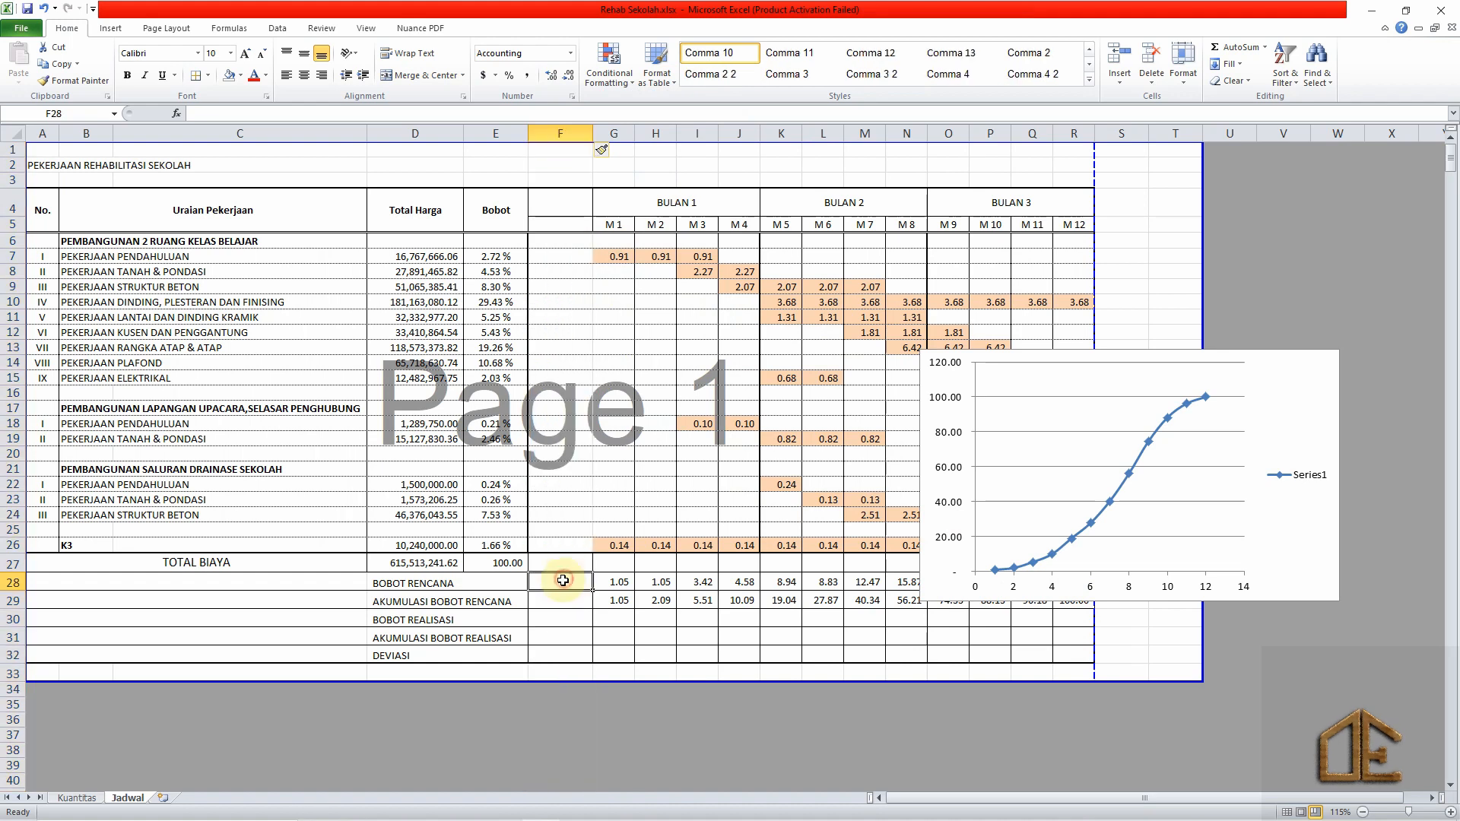
{"action": "left_click", "coordinate": [563, 594]}
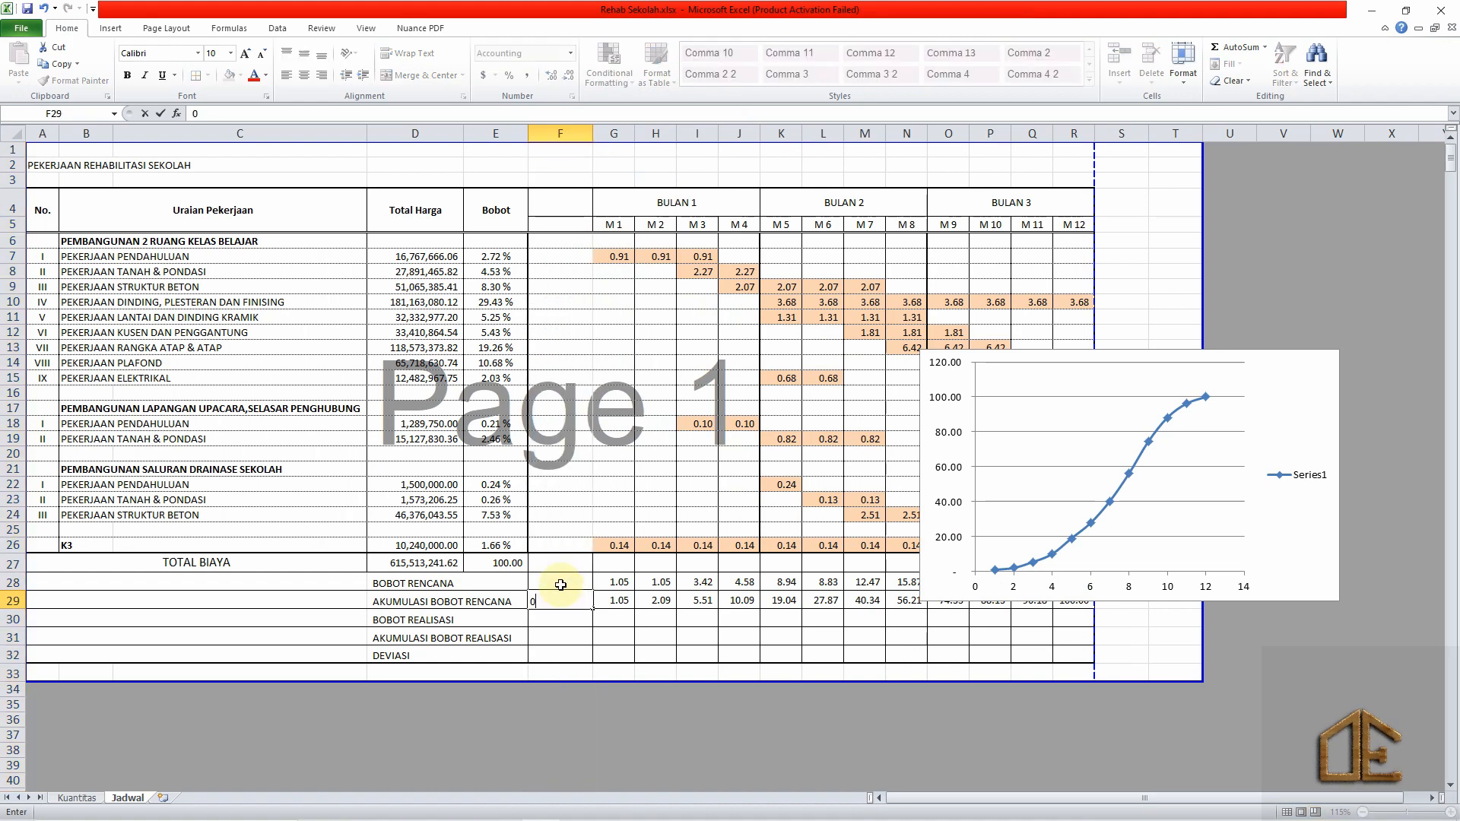
{"action": "key", "text": "Return"}
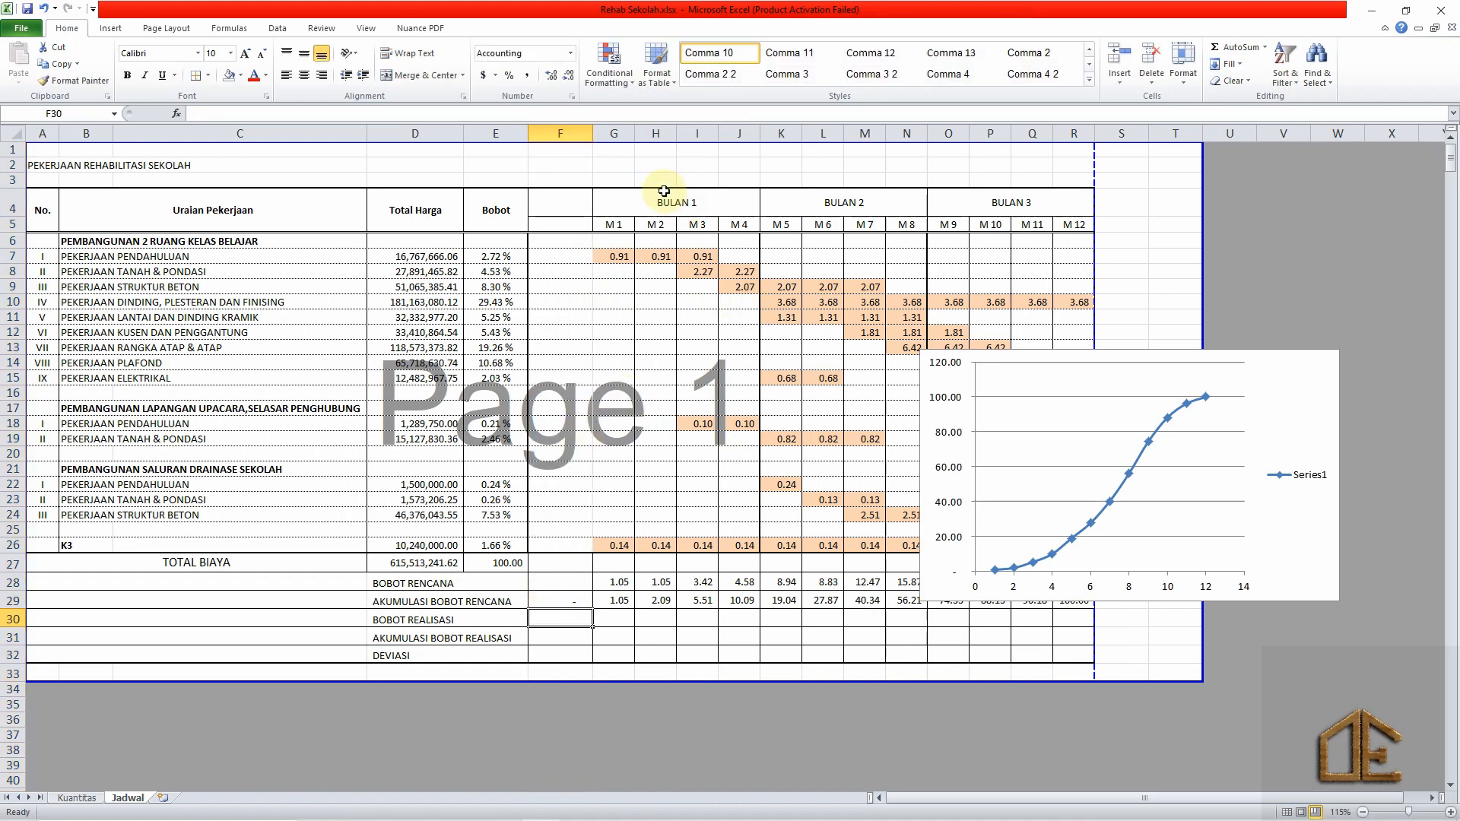
{"action": "left_click_drag", "start_coordinate": [593, 133], "coordinate": [532, 135]}
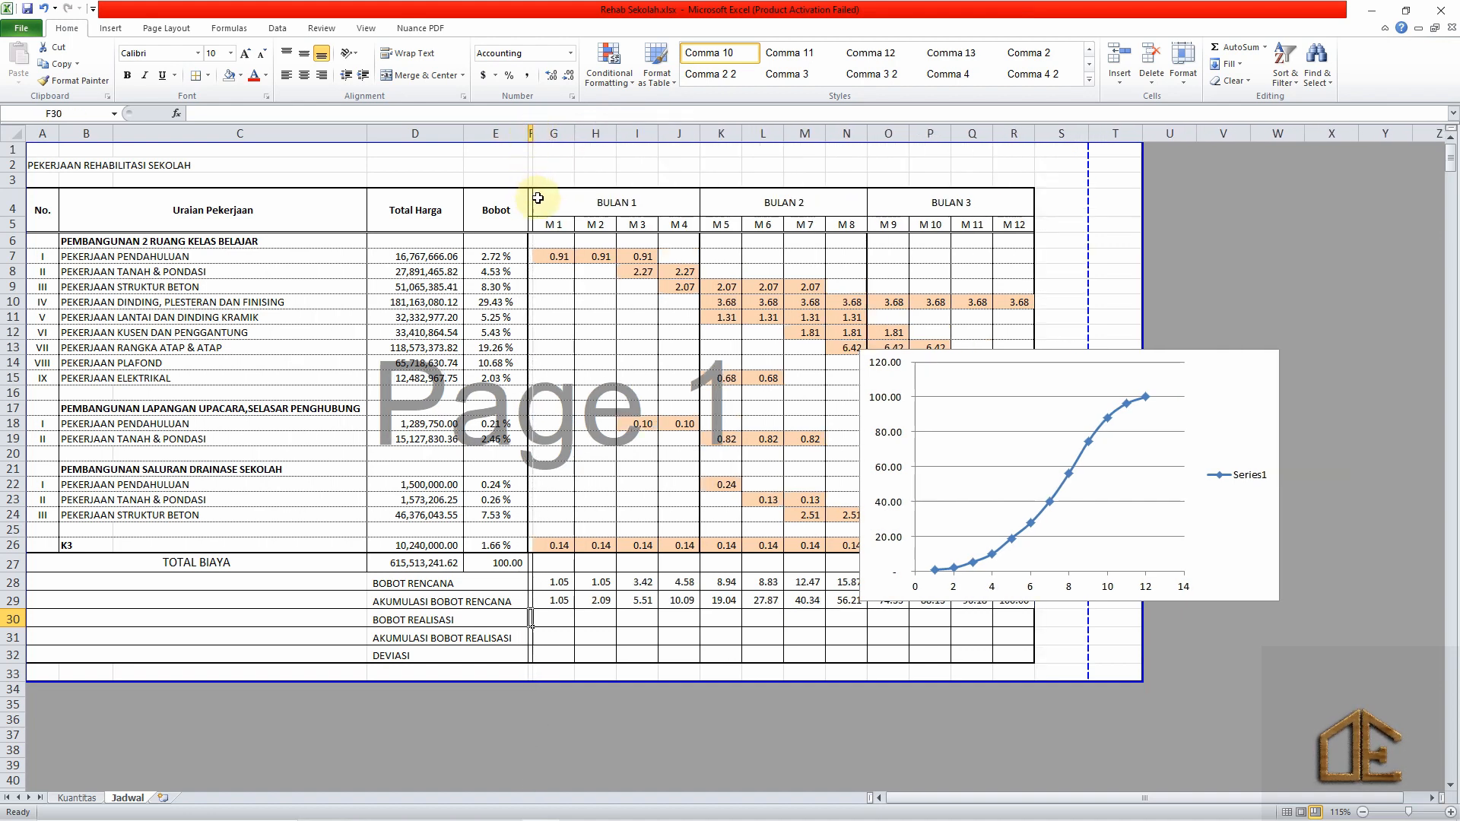
Remove the left border of the BULAN 1 header block G4:J5.
{"action": "left_click_drag", "start_coordinate": [537, 198], "coordinate": [679, 224]}
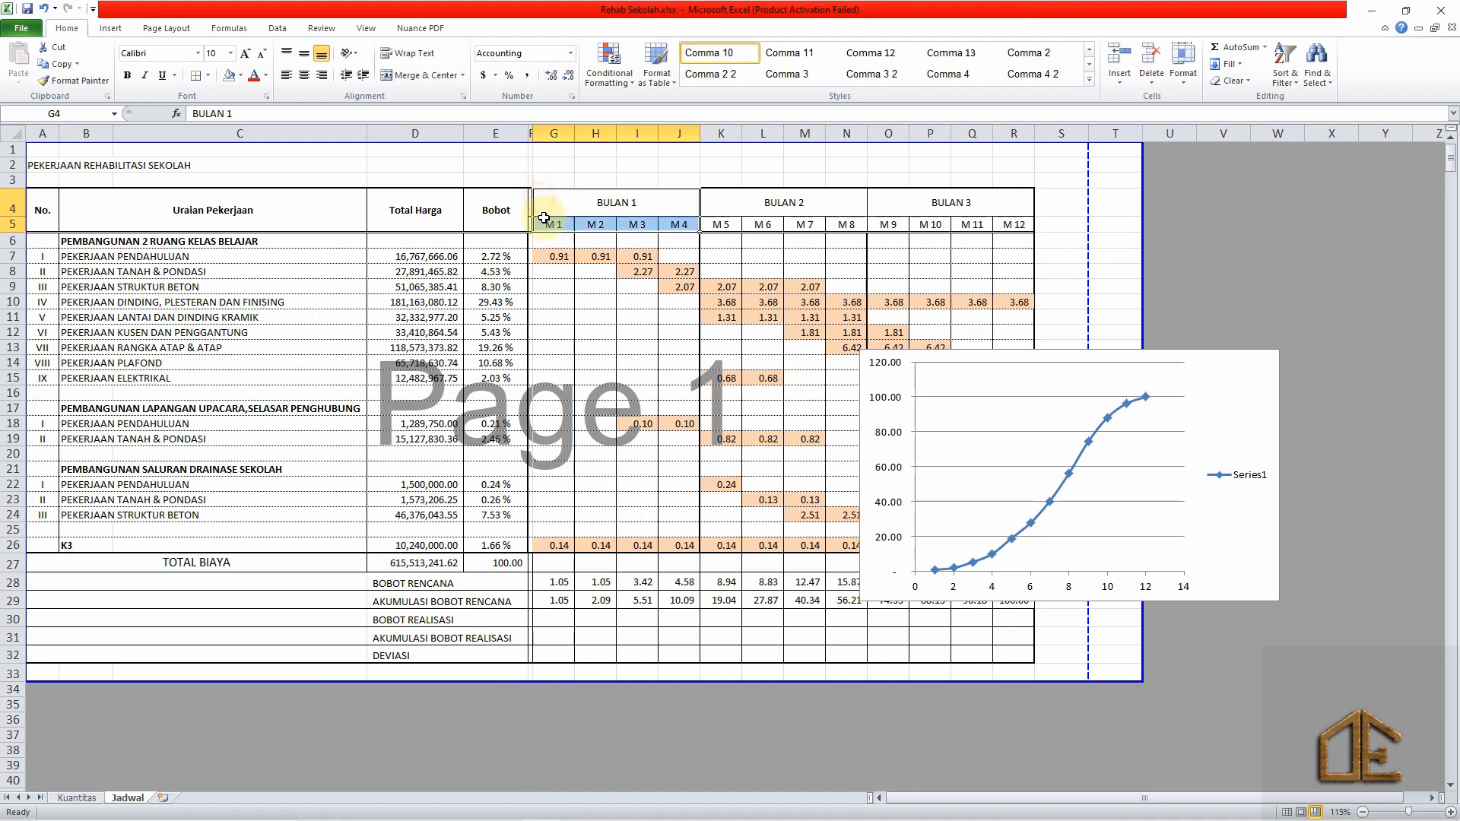
{"action": "left_click", "coordinate": [196, 78]}
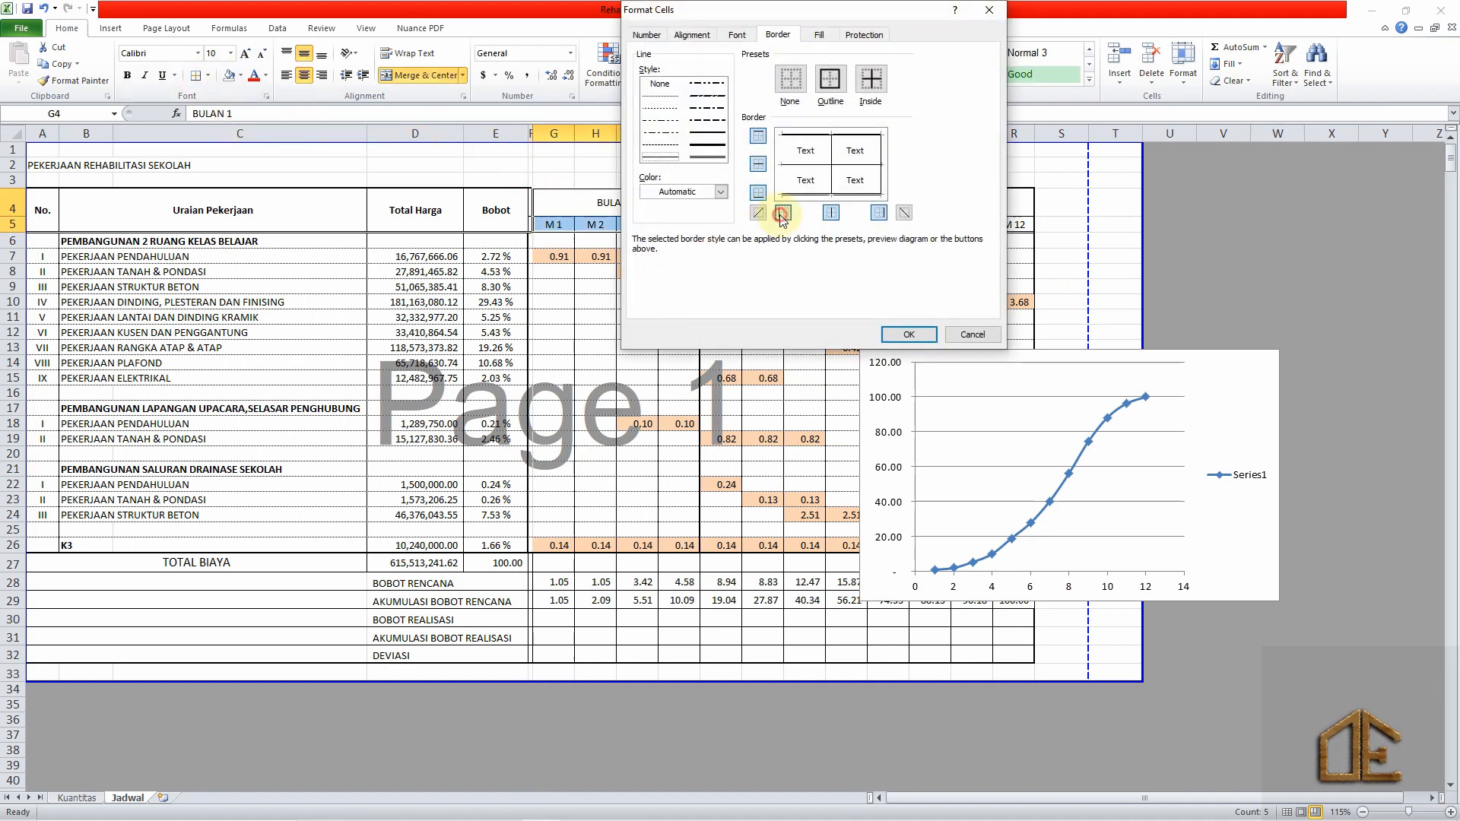
{"action": "left_click", "coordinate": [907, 334]}
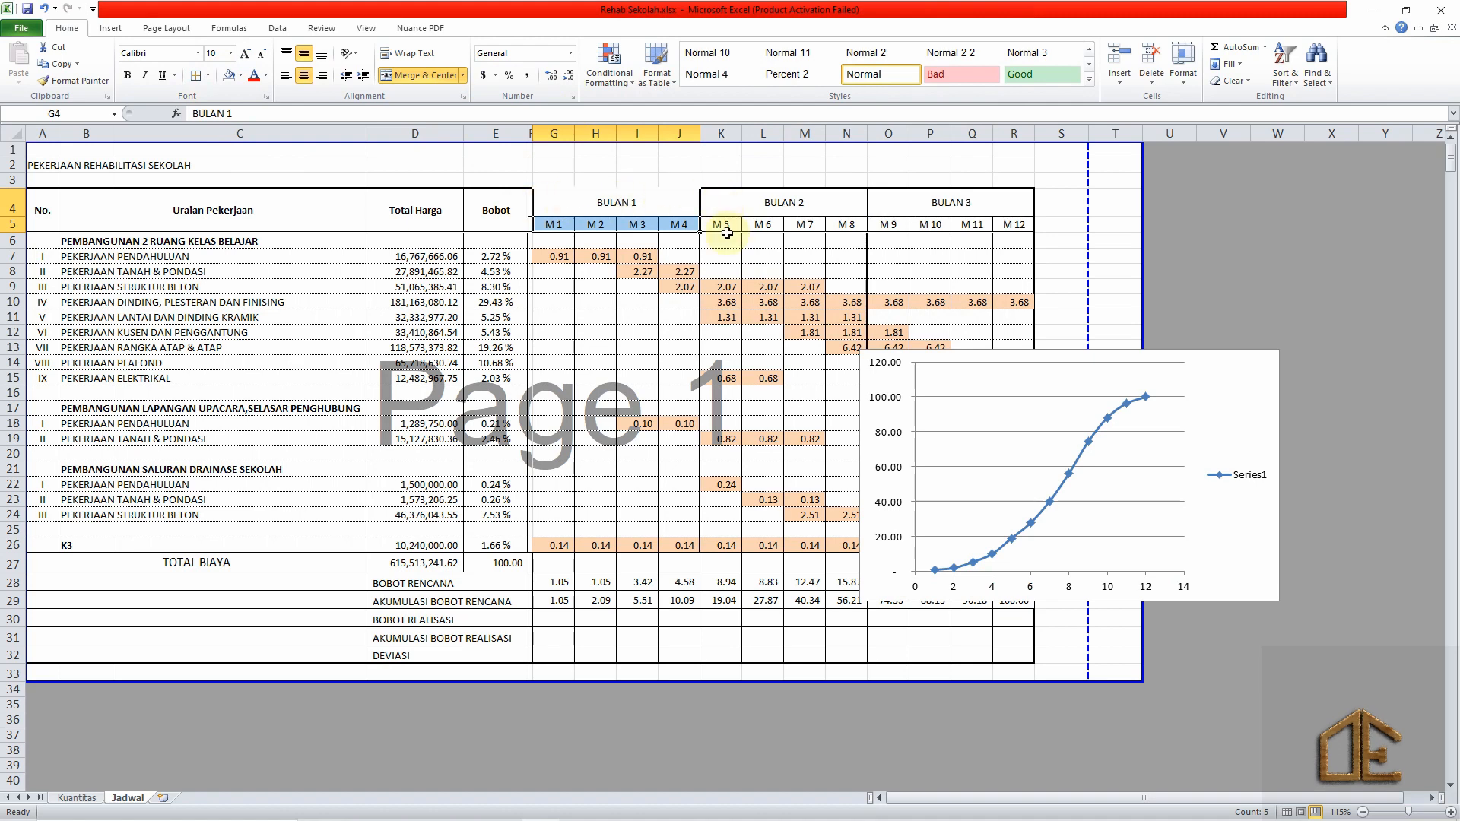
Apply a heavier solid line to the left and right borders of the BULAN 2 header block K4:N5.
{"action": "left_click", "coordinate": [763, 286]}
{"action": "left_click_drag", "start_coordinate": [723, 200], "coordinate": [723, 225]}
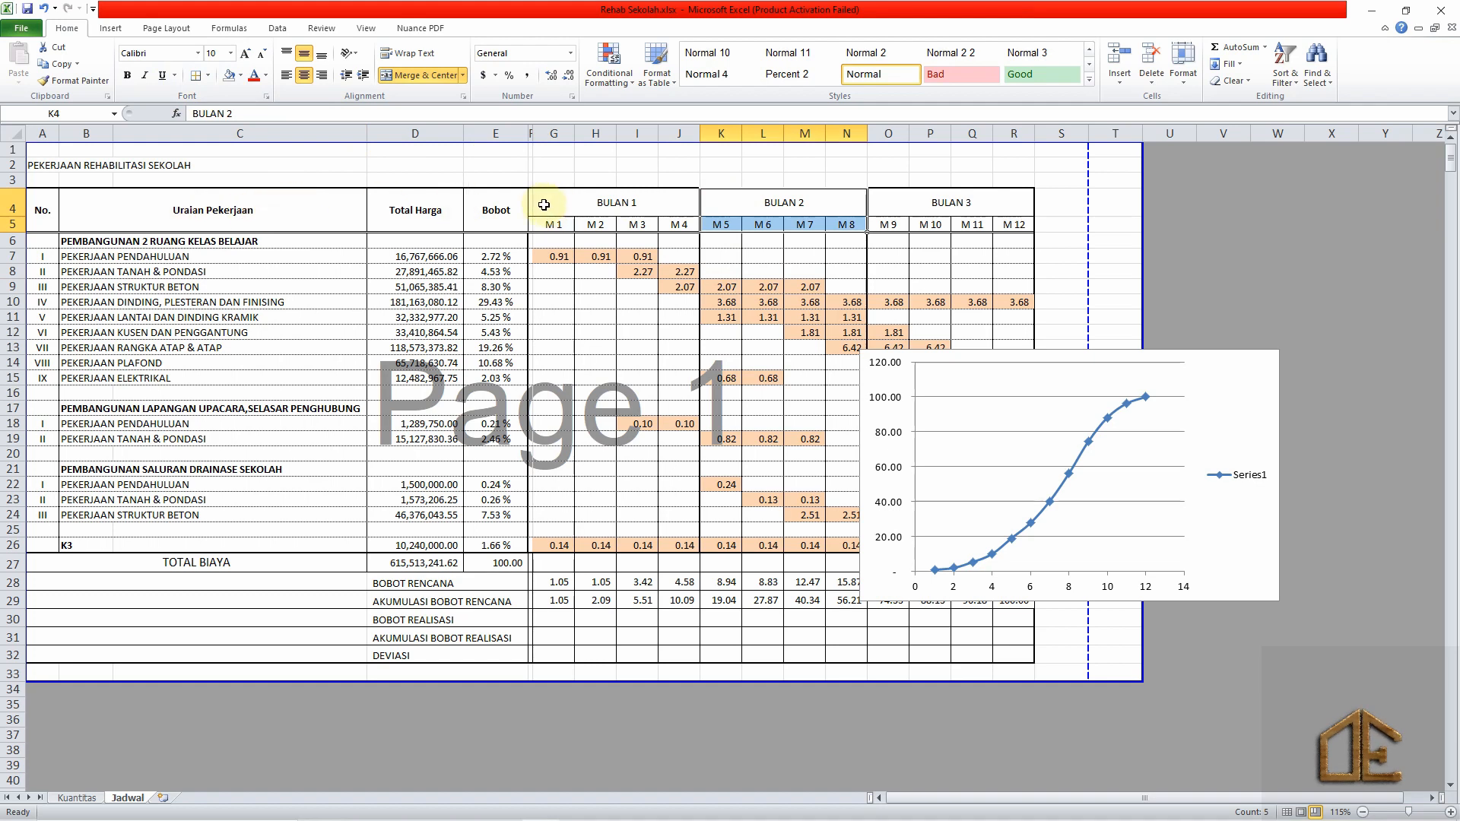
{"action": "left_click", "coordinate": [197, 82]}
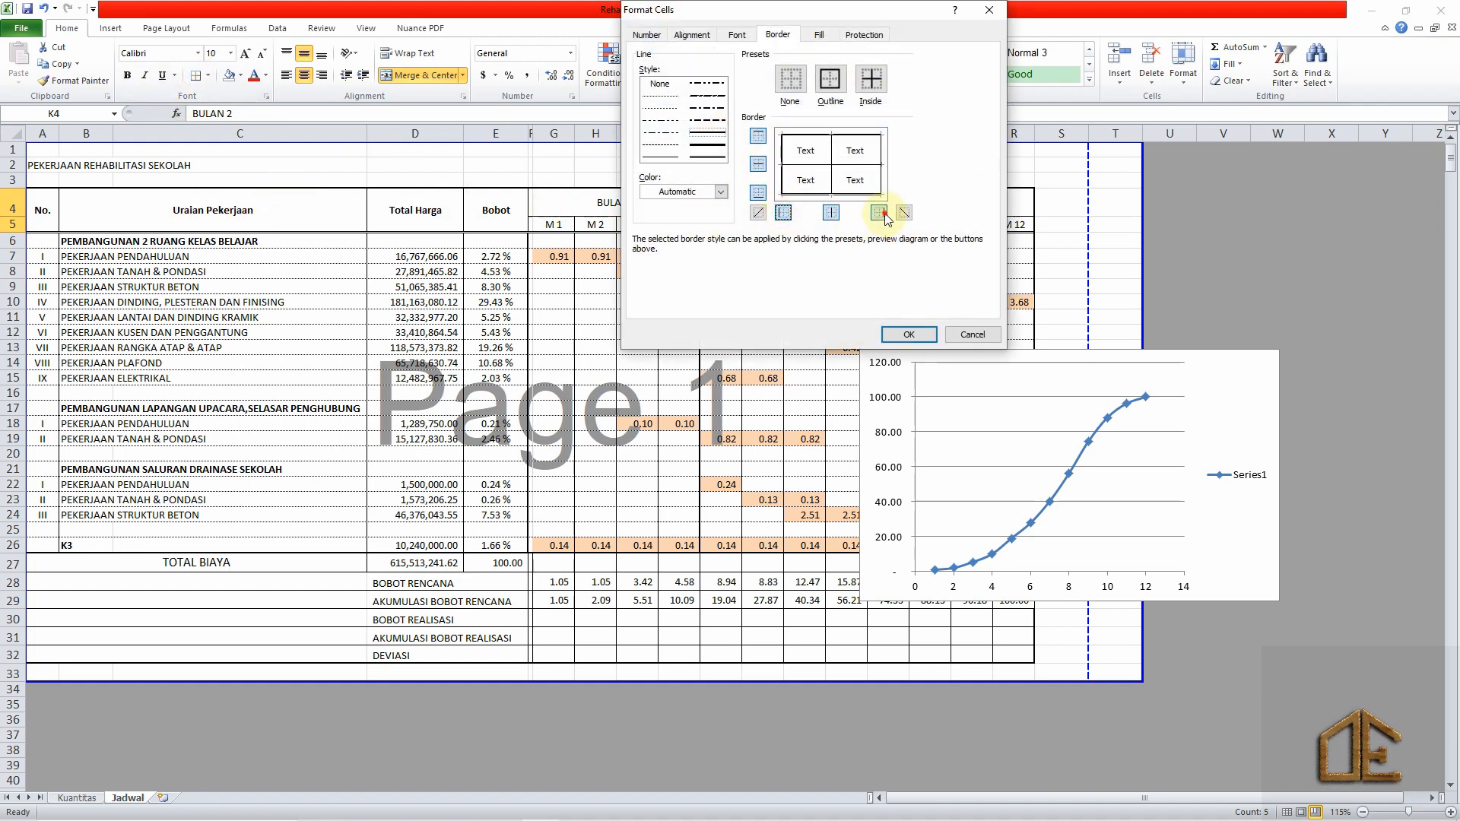
{"action": "left_click", "coordinate": [907, 334]}
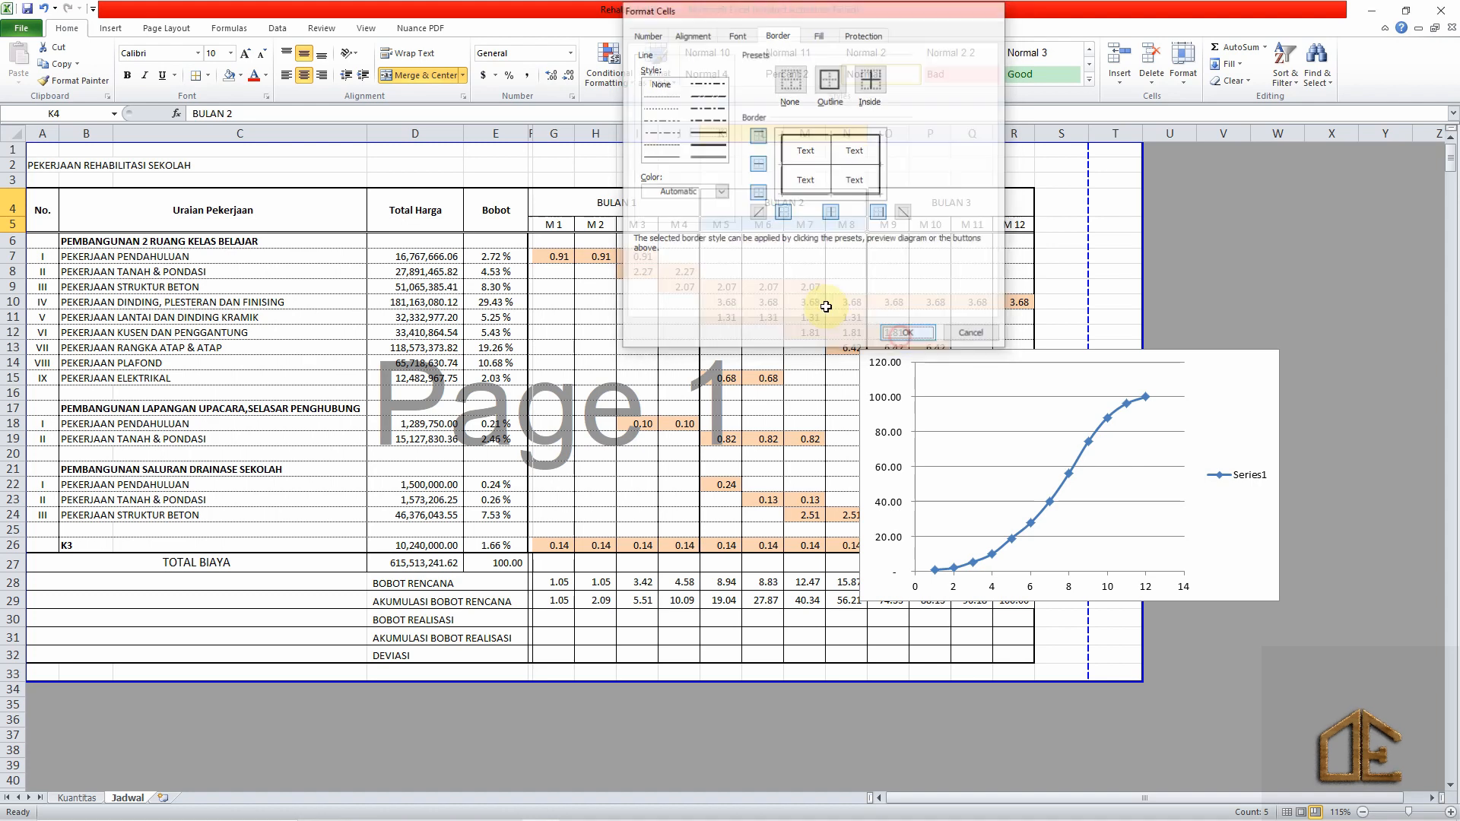
Apply a heavier solid line to the right border of the Bobot header cell E4 and narrow column F further.
{"action": "left_click", "coordinate": [499, 194]}
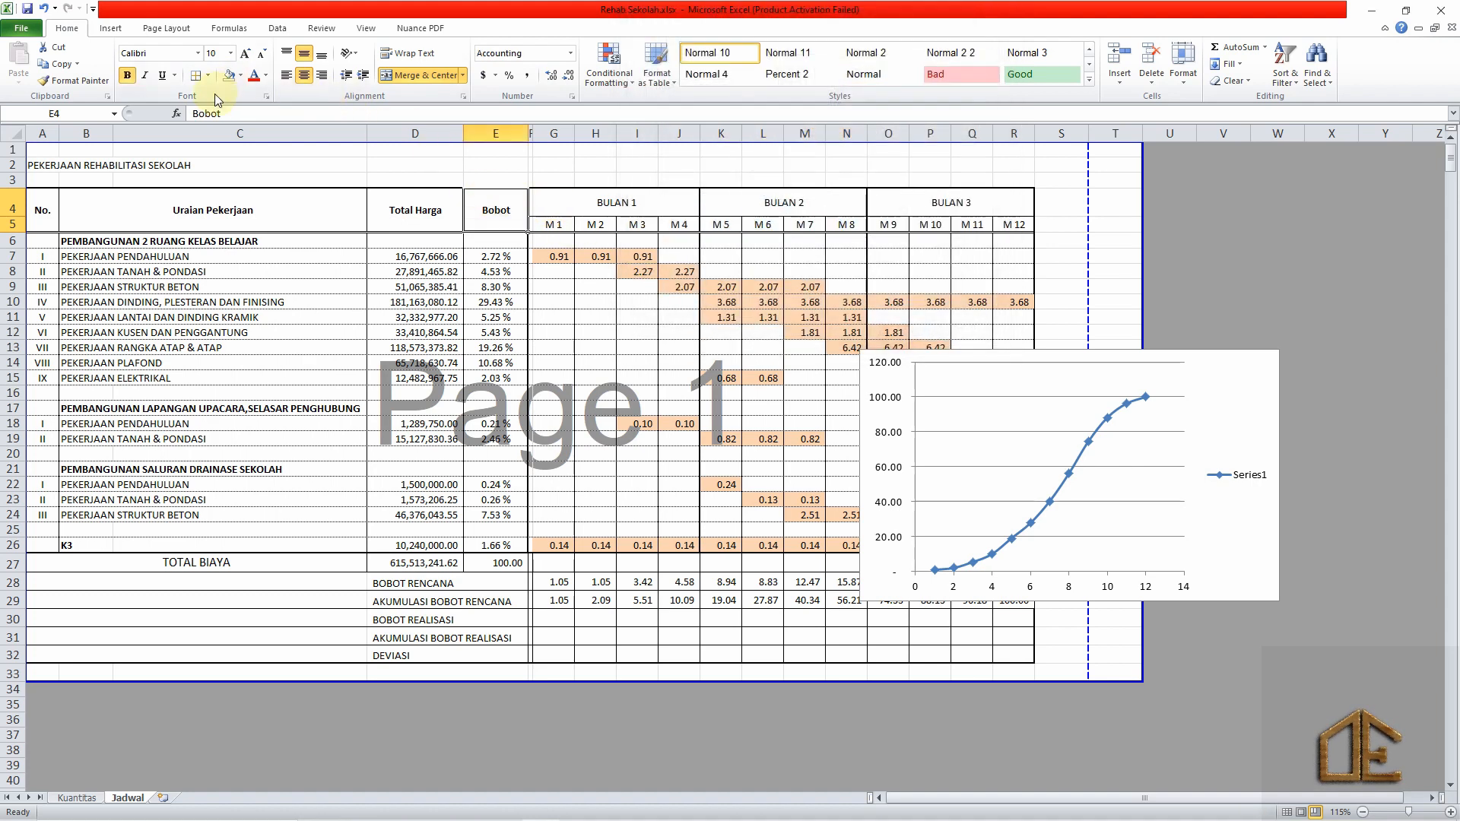
{"action": "key", "text": "ctrl+1"}
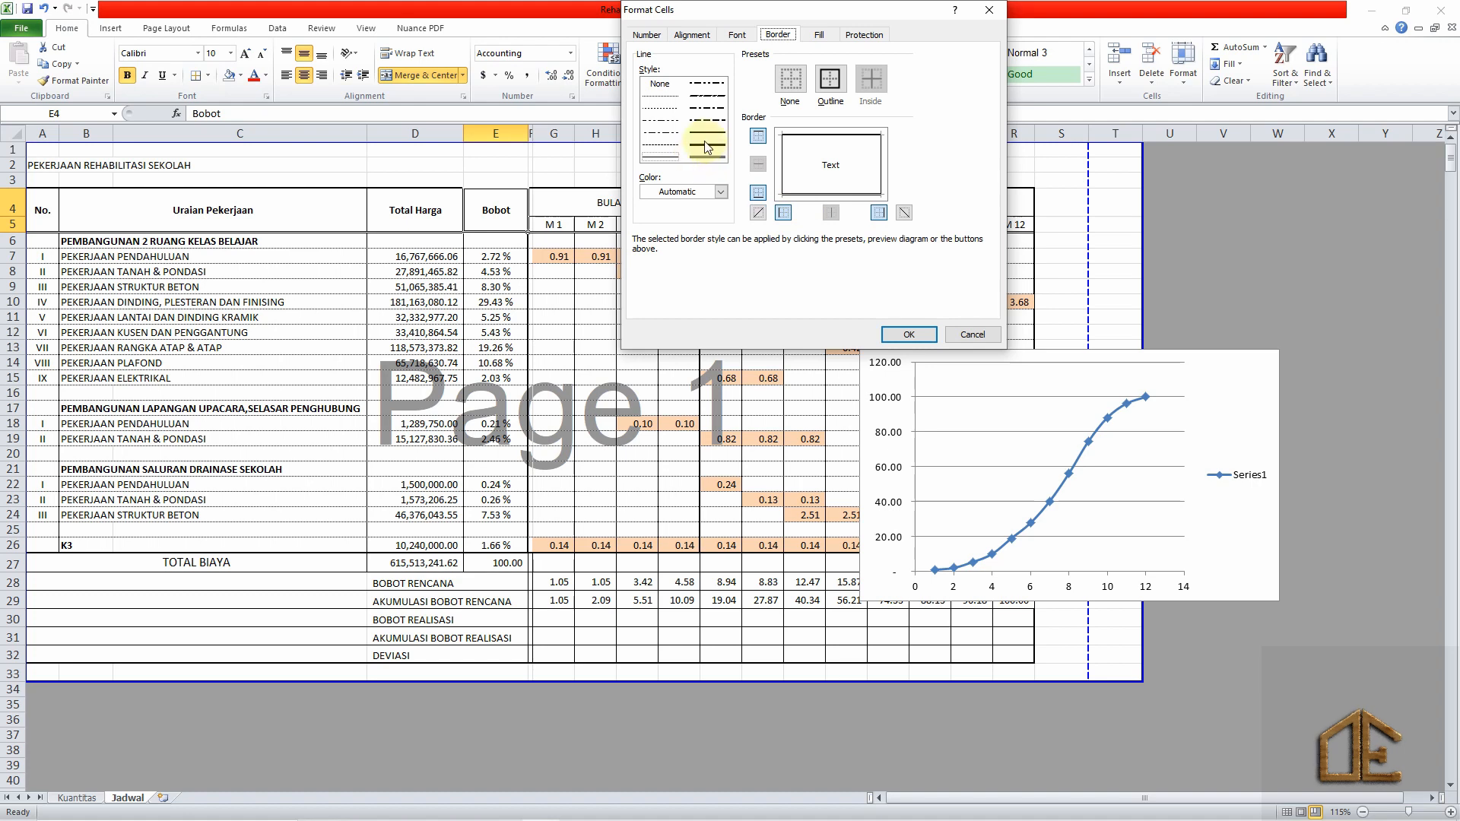
{"action": "left_click", "coordinate": [706, 136]}
{"action": "left_click", "coordinate": [878, 213]}
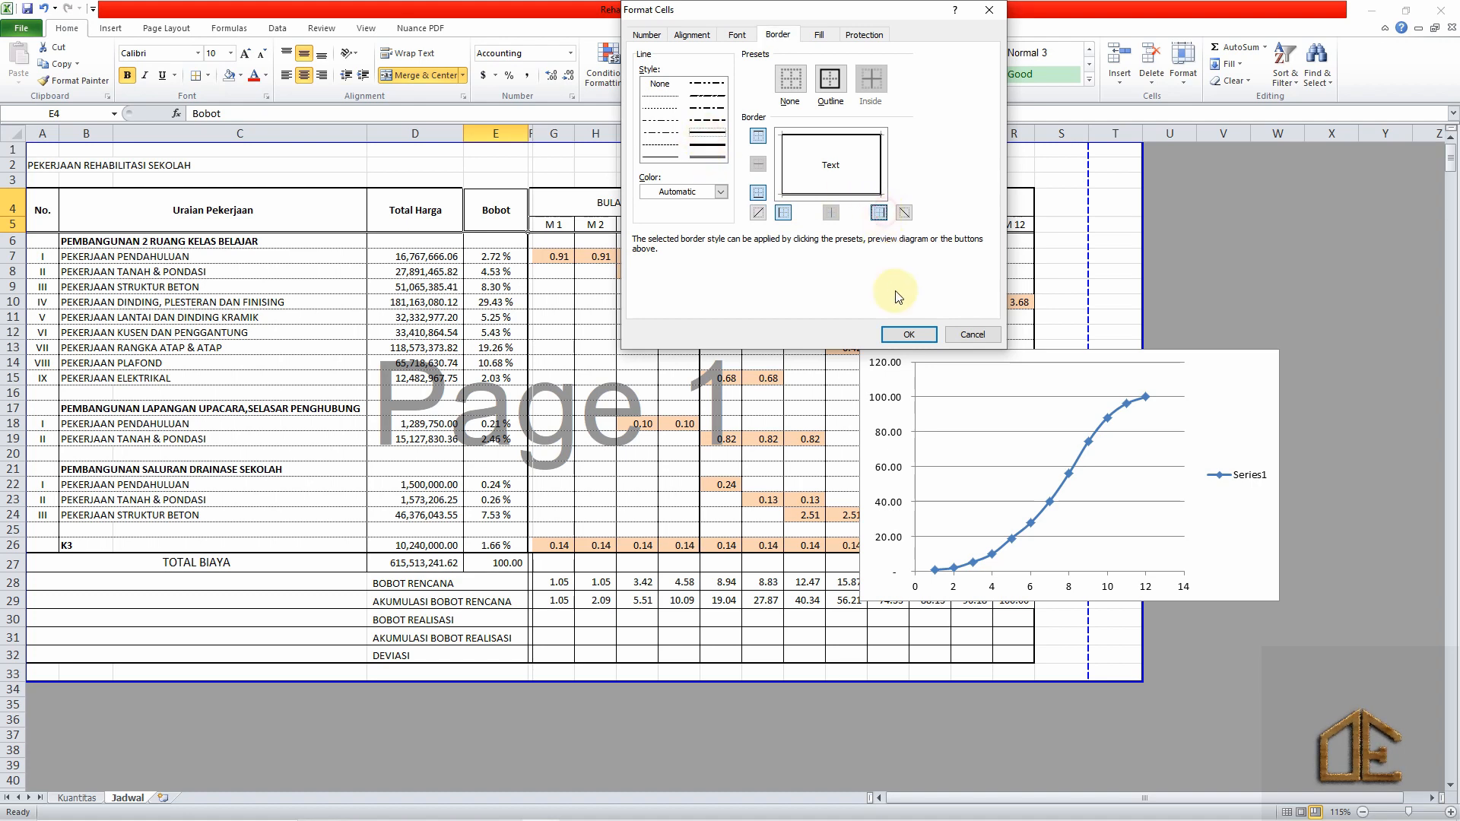
{"action": "left_click", "coordinate": [909, 335]}
{"action": "left_click", "coordinate": [1112, 223]}
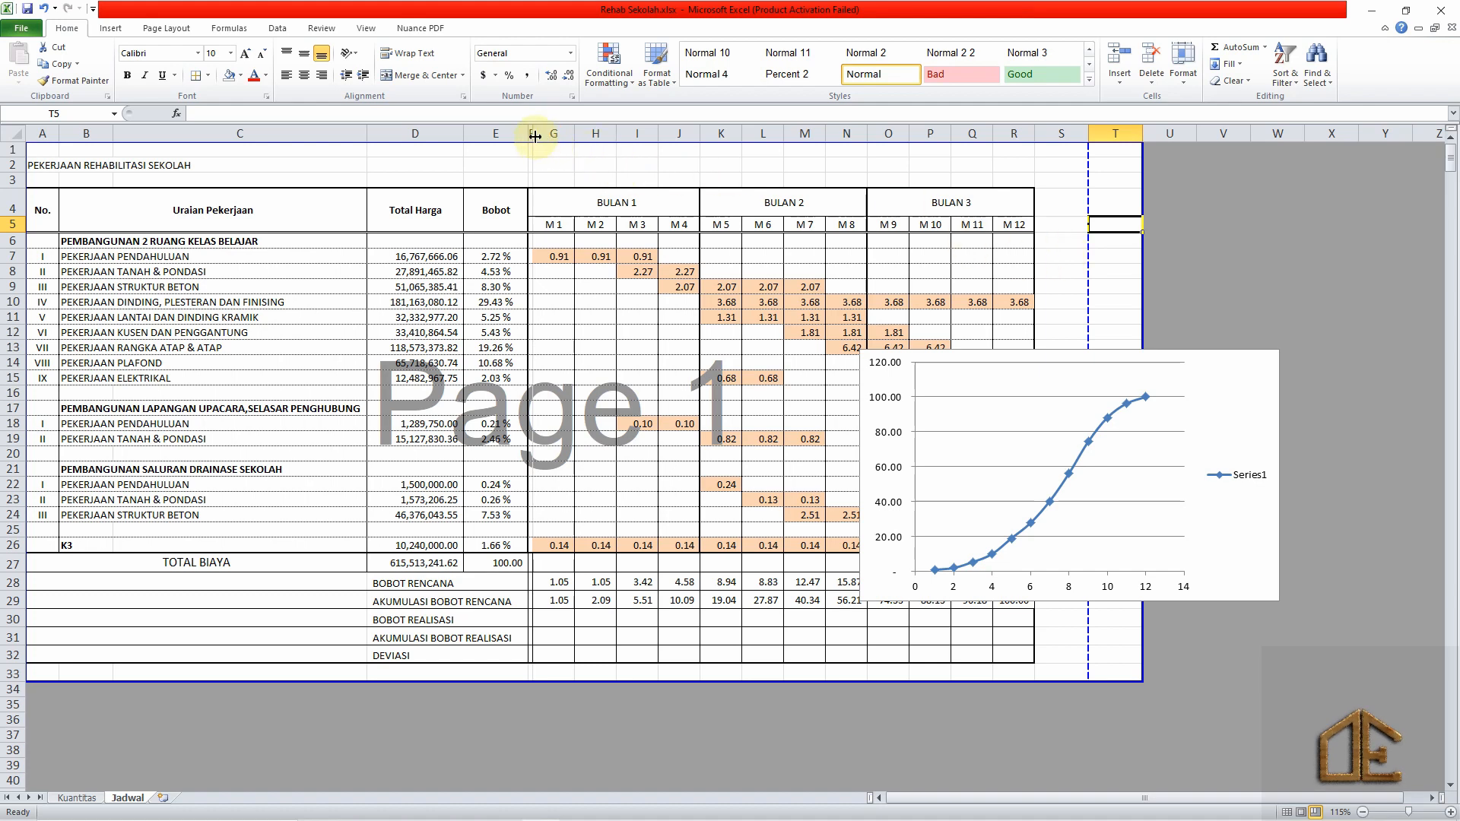
{"action": "left_click_drag", "start_coordinate": [536, 136], "coordinate": [531, 134]}
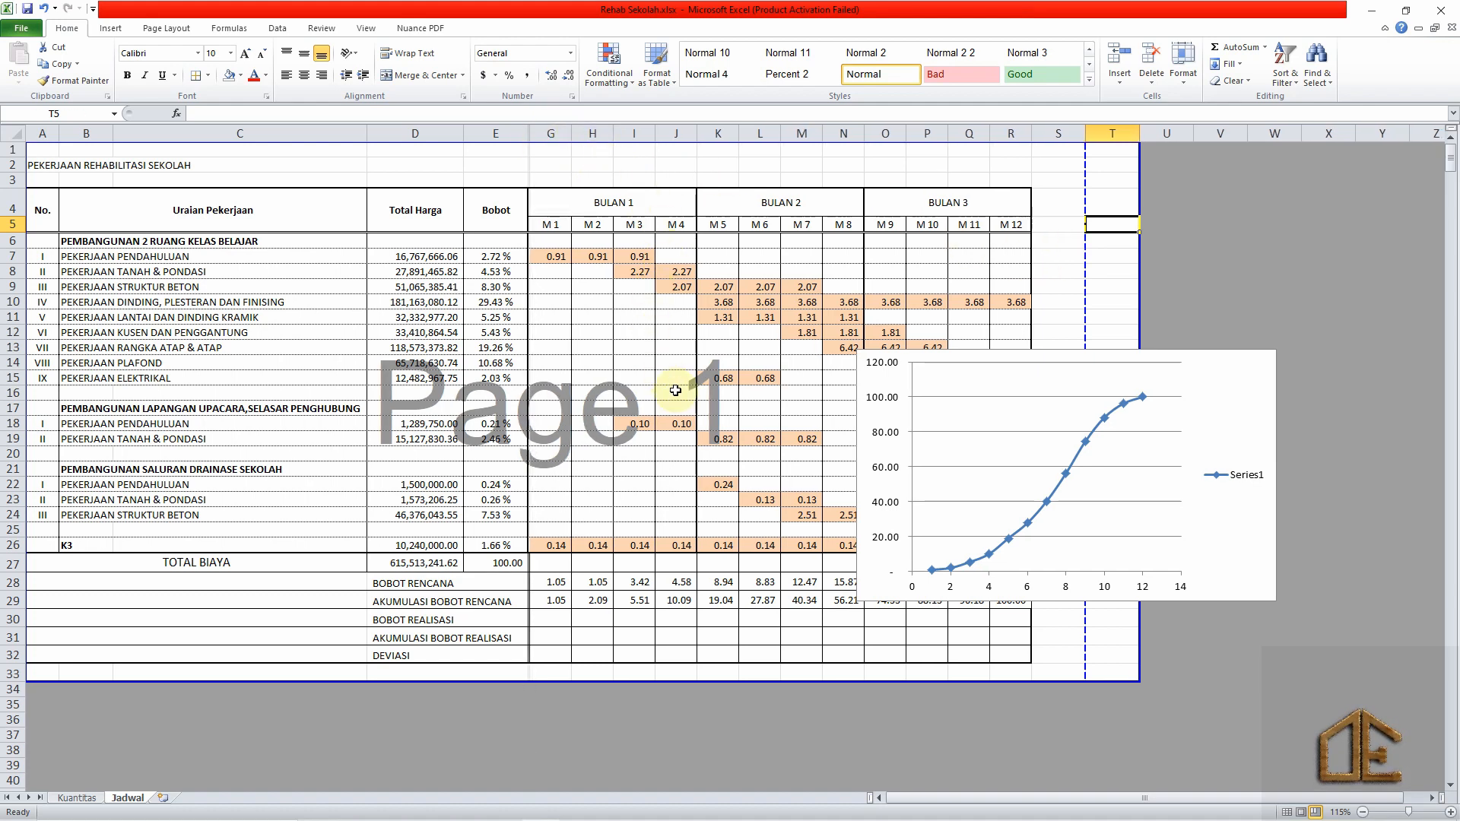
Change the chart series' Y values to =Jadwal!$F$29:$R$29.
{"action": "left_click", "coordinate": [1032, 522]}
{"action": "right_click", "coordinate": [1033, 518]}
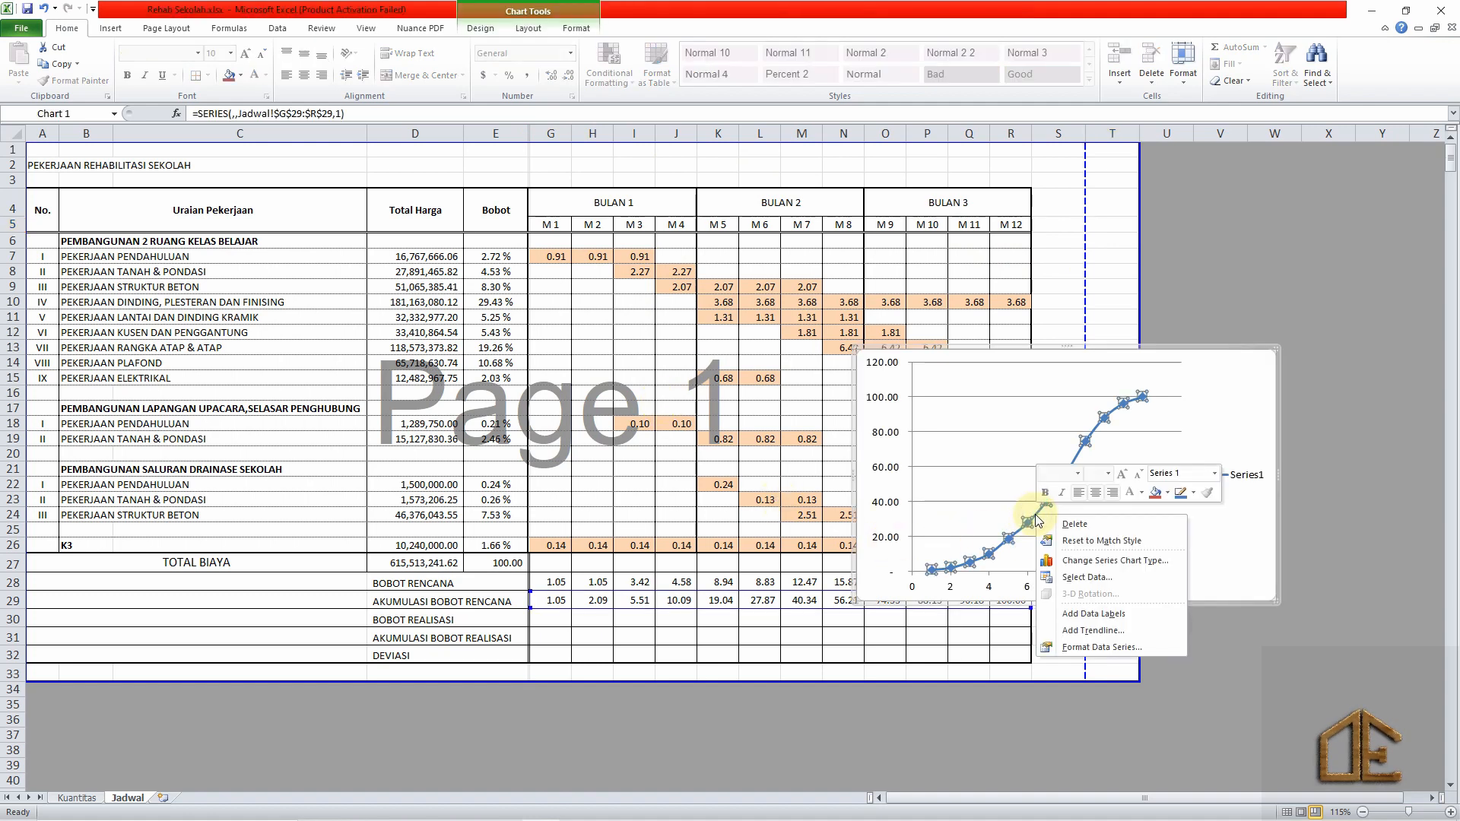
{"action": "left_click", "coordinate": [1086, 578]}
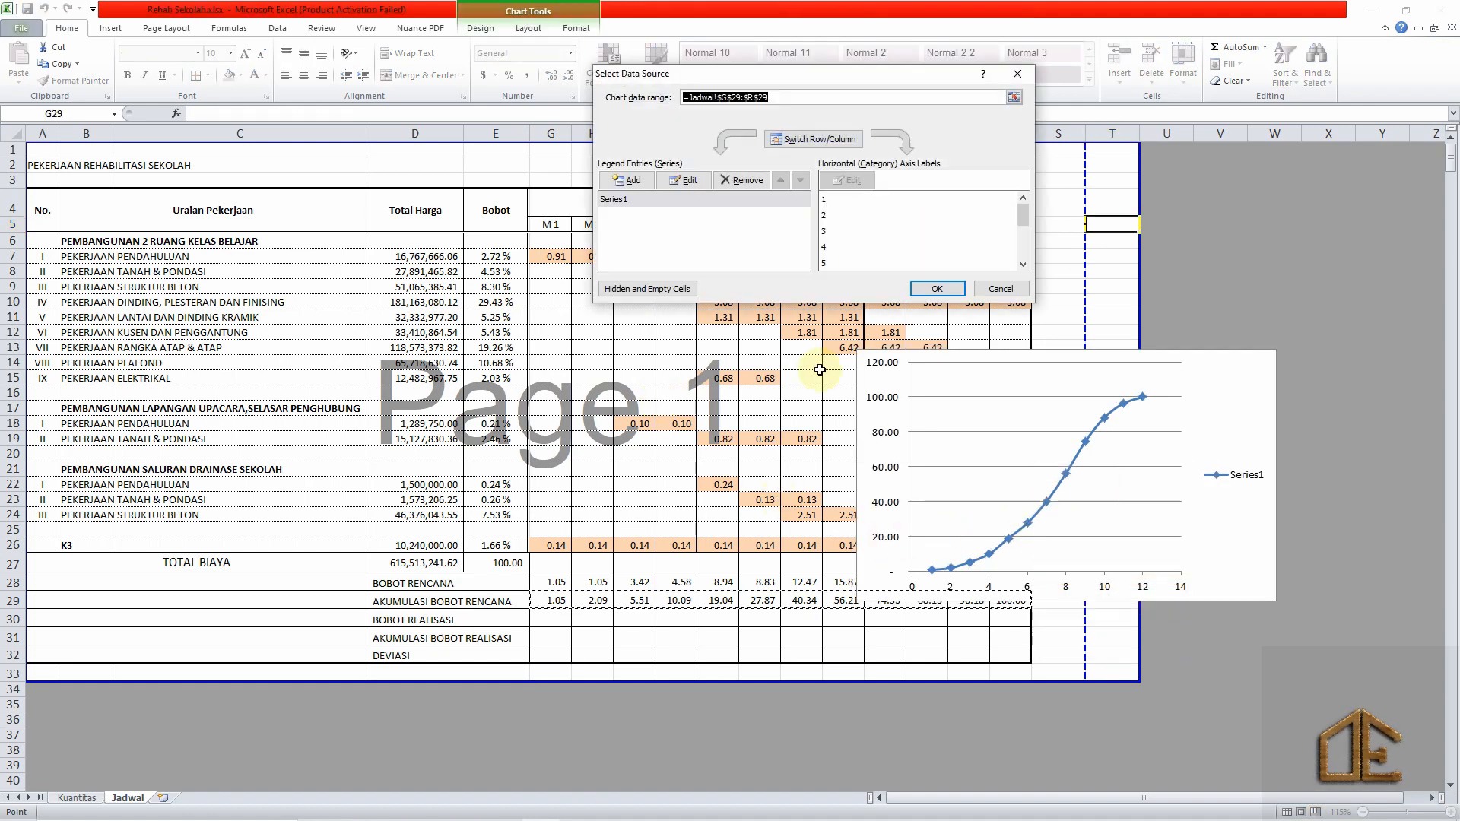
{"action": "left_click", "coordinate": [683, 181]}
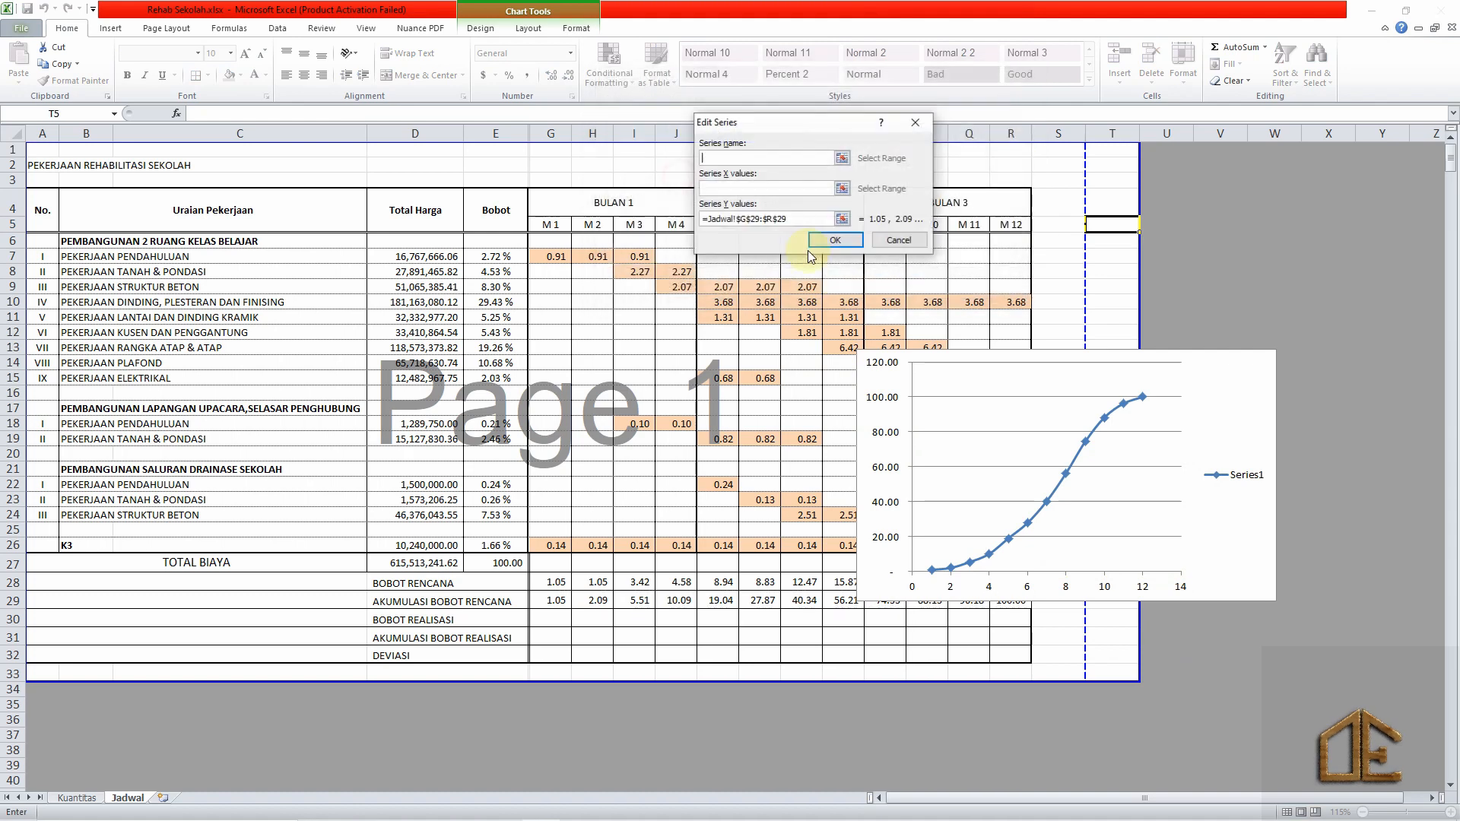
{"action": "left_click", "coordinate": [743, 220]}
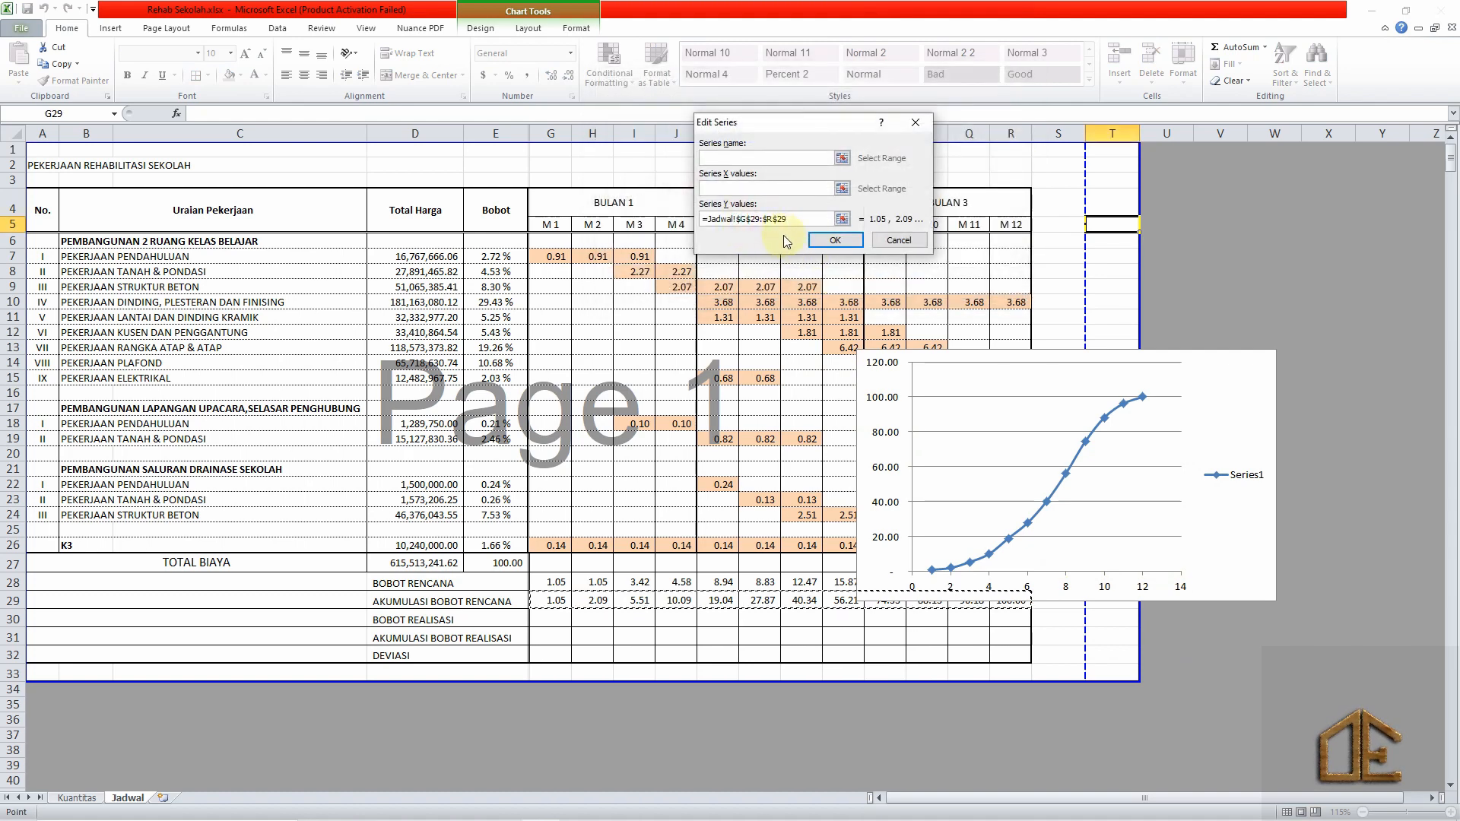
{"action": "key", "text": "BackSpace"}
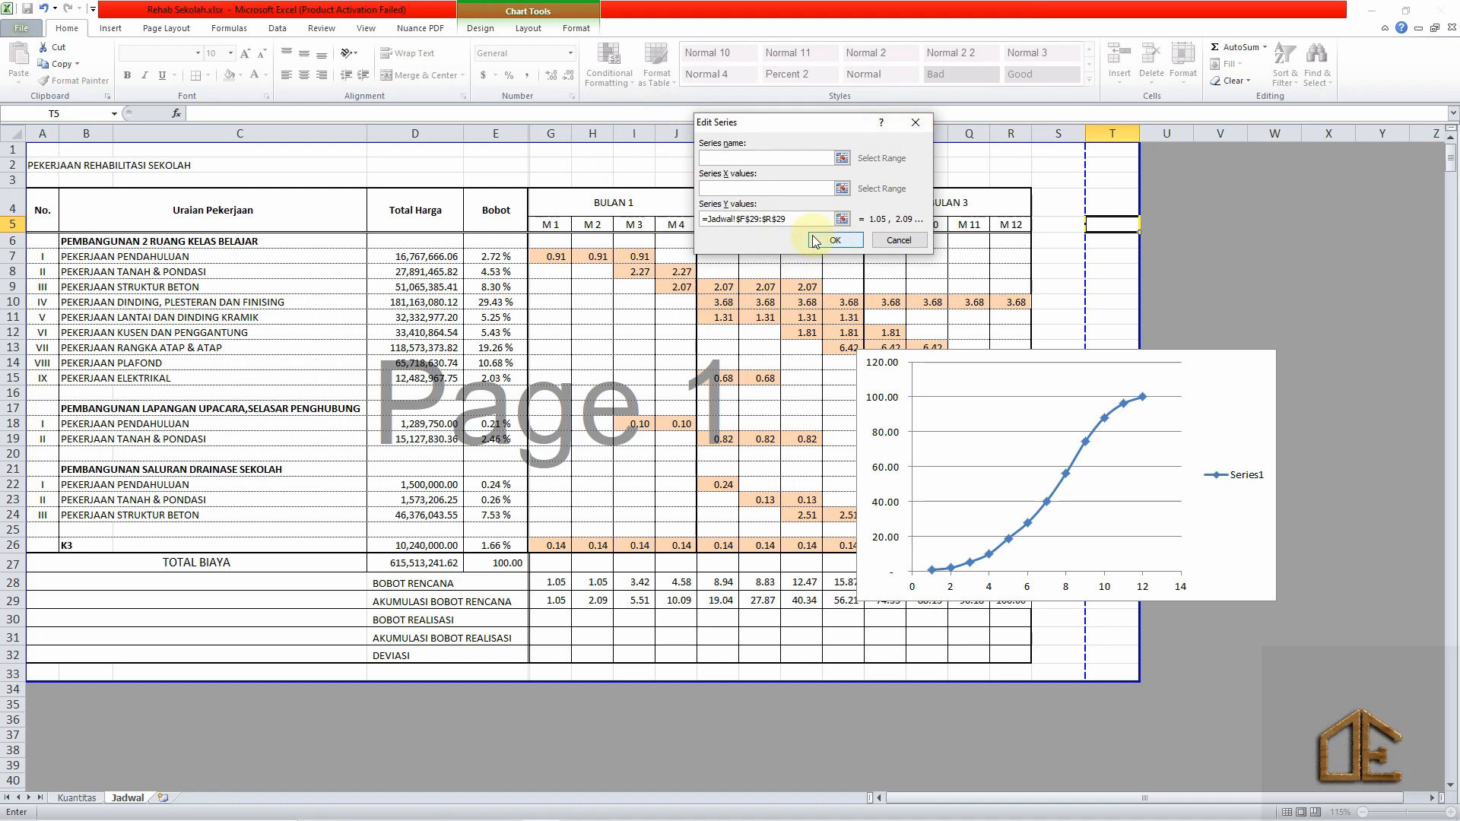
{"action": "left_click", "coordinate": [813, 241]}
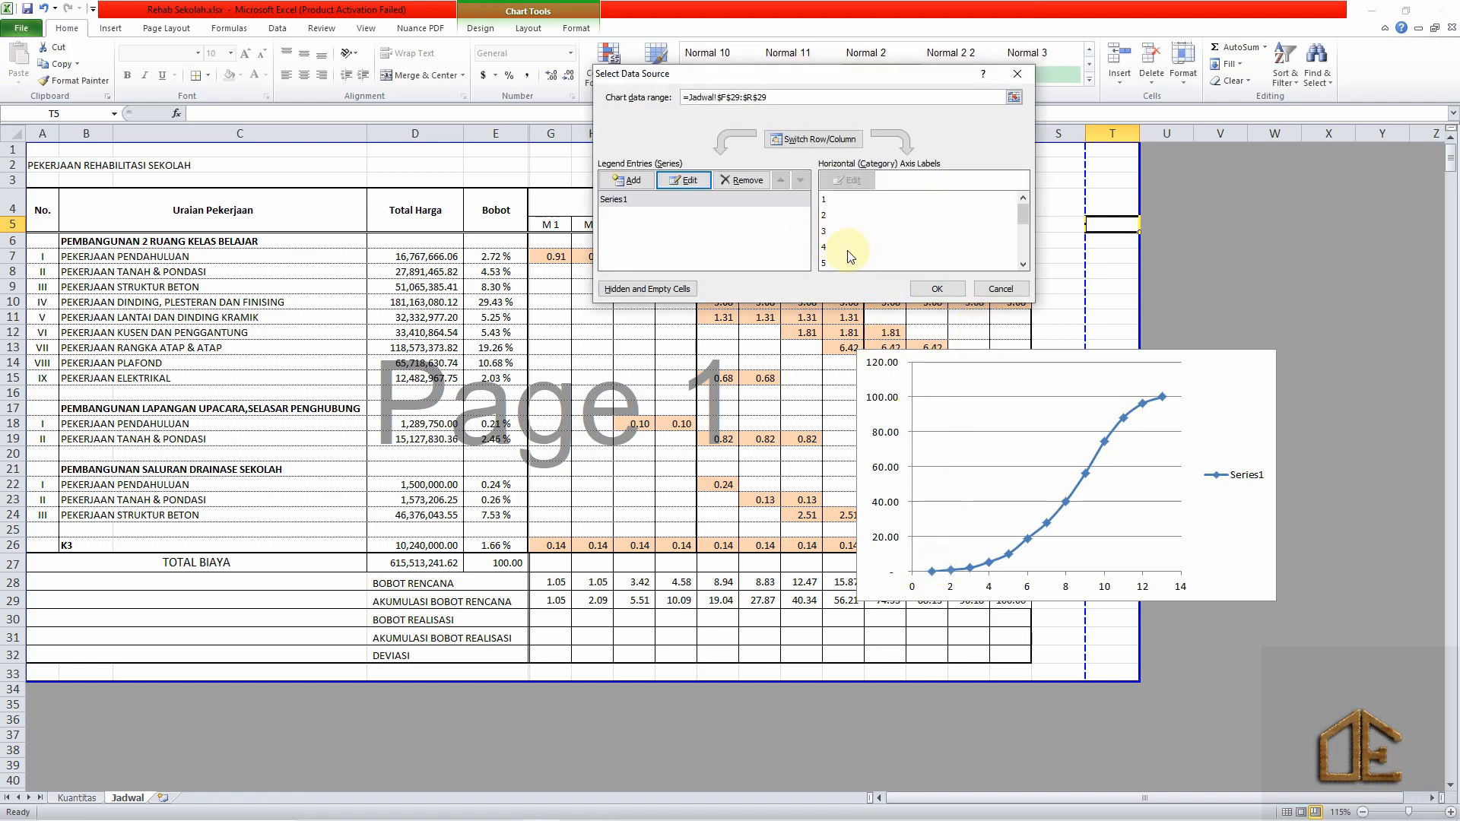
Delete the chart's legend, gridlines, vertical axis and horizontal axis, leaving only the curve.
{"action": "left_click", "coordinate": [1217, 428]}
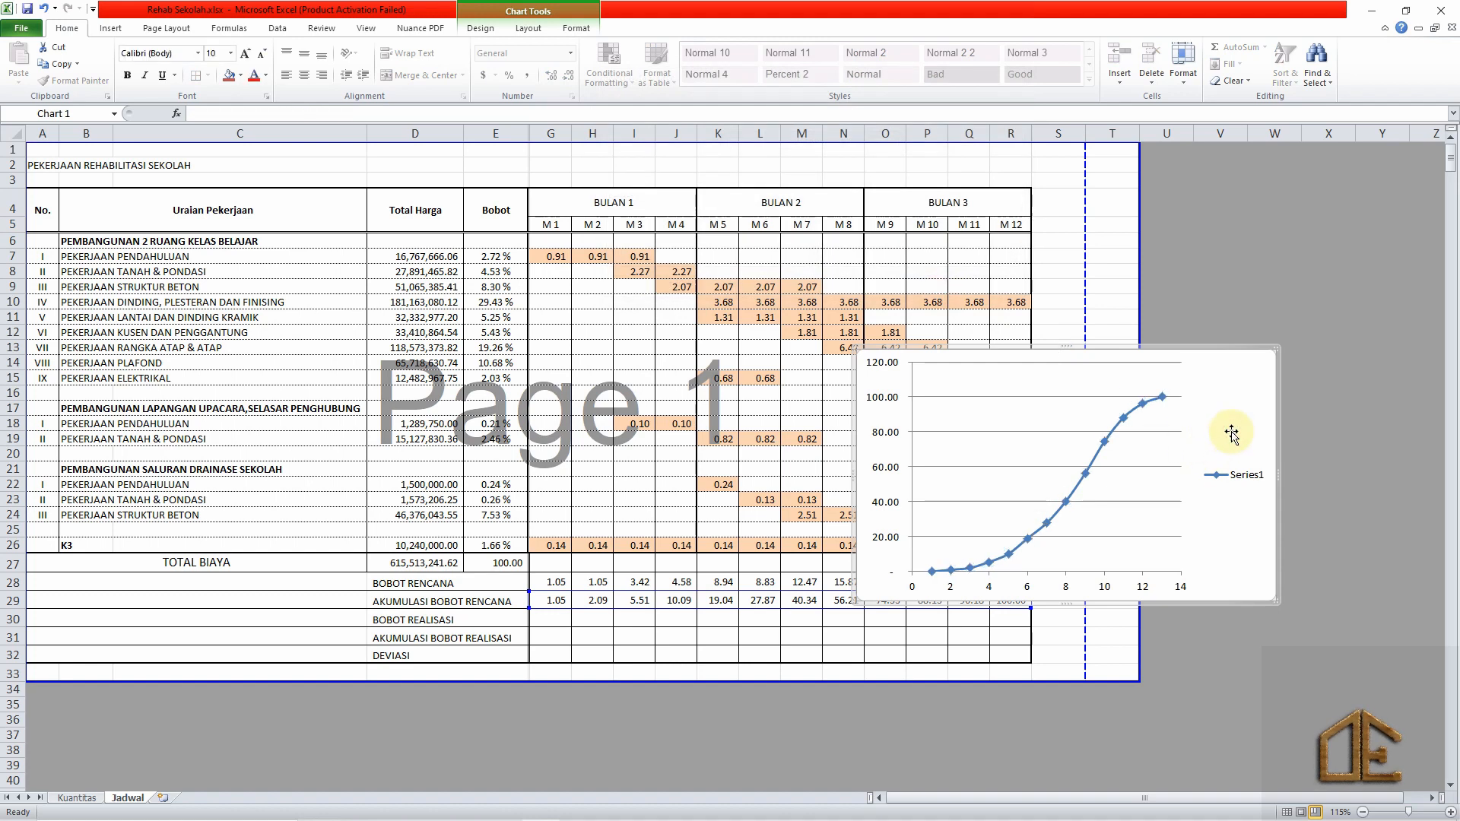
{"action": "left_click", "coordinate": [1227, 477]}
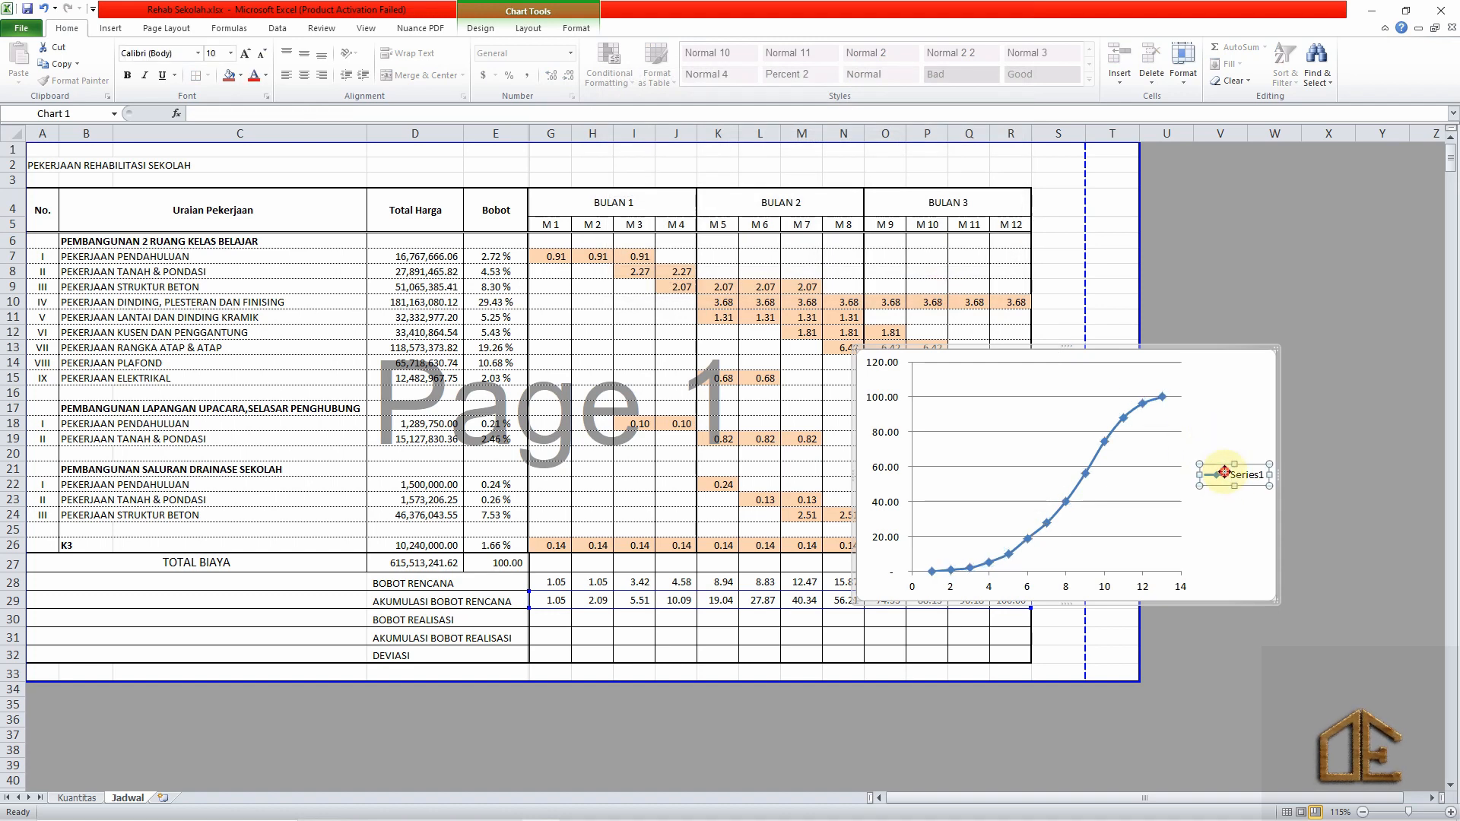
{"action": "key", "text": "Delete"}
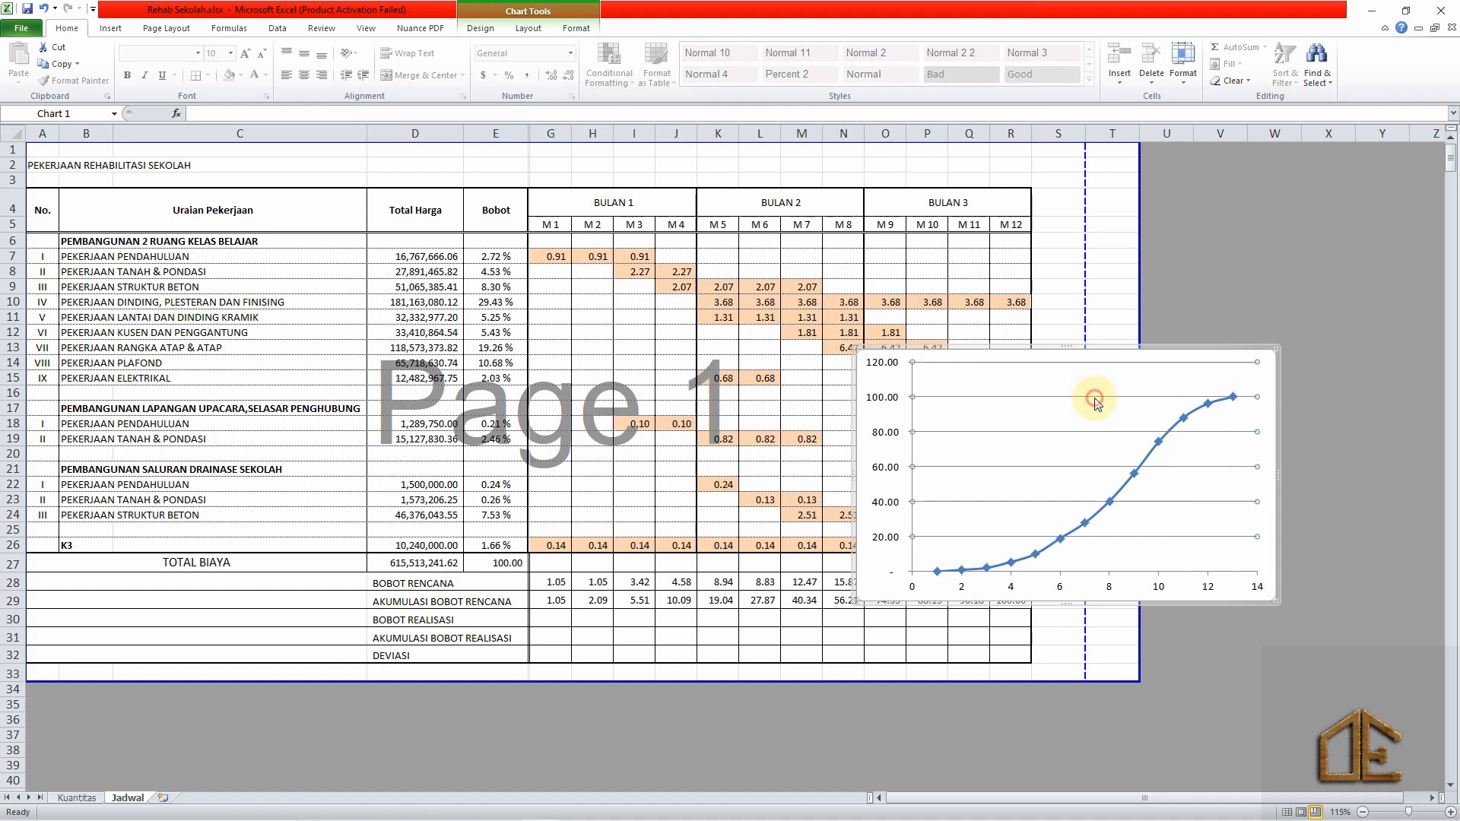
{"action": "left_click", "coordinate": [886, 404]}
{"action": "key", "text": "Delete"}
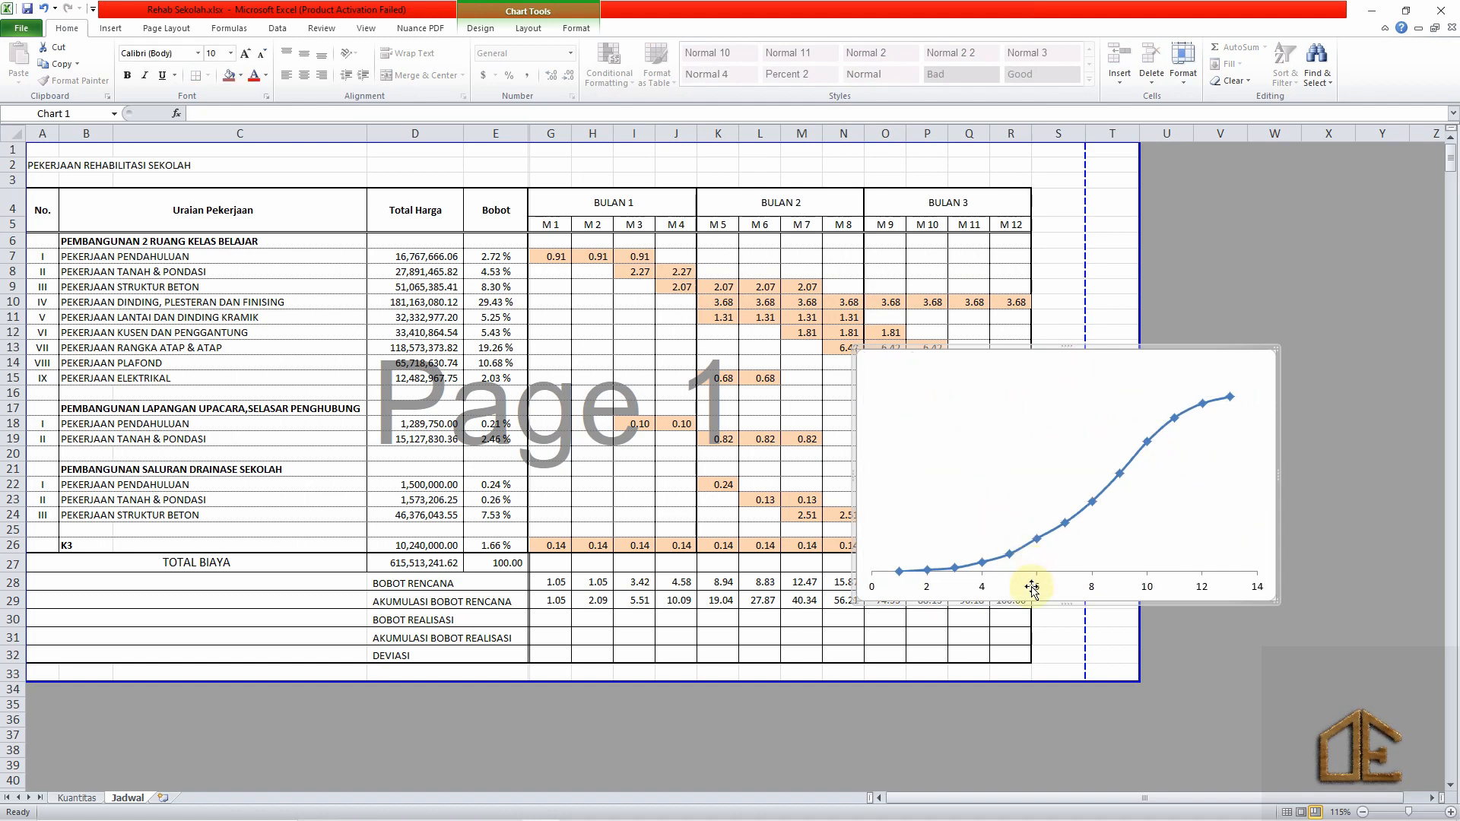
{"action": "left_click", "coordinate": [1039, 592]}
{"action": "key", "text": "Delete"}
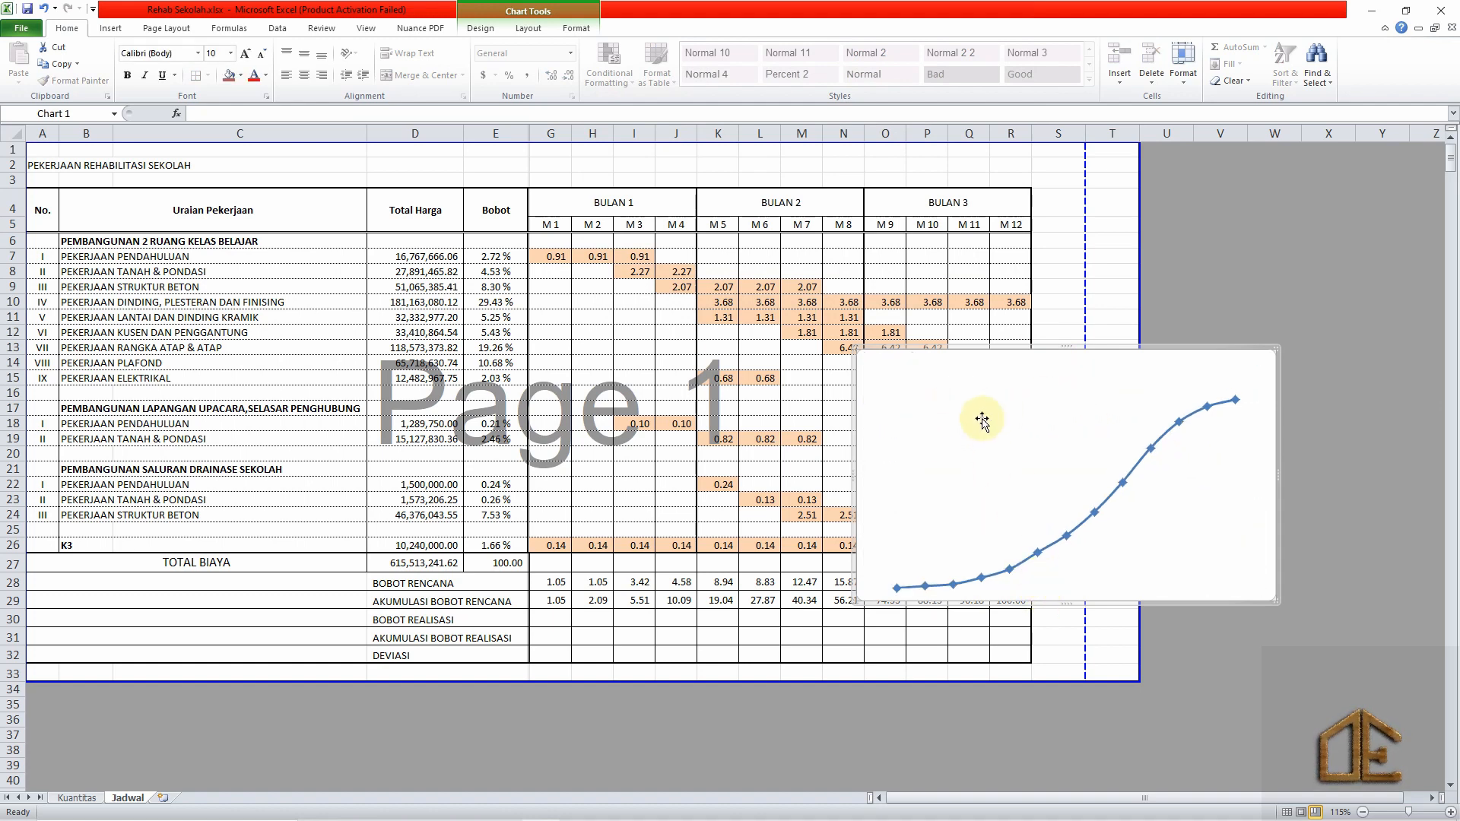
Format the chart's plot area with no border line and no fill.
{"action": "left_click", "coordinate": [951, 402]}
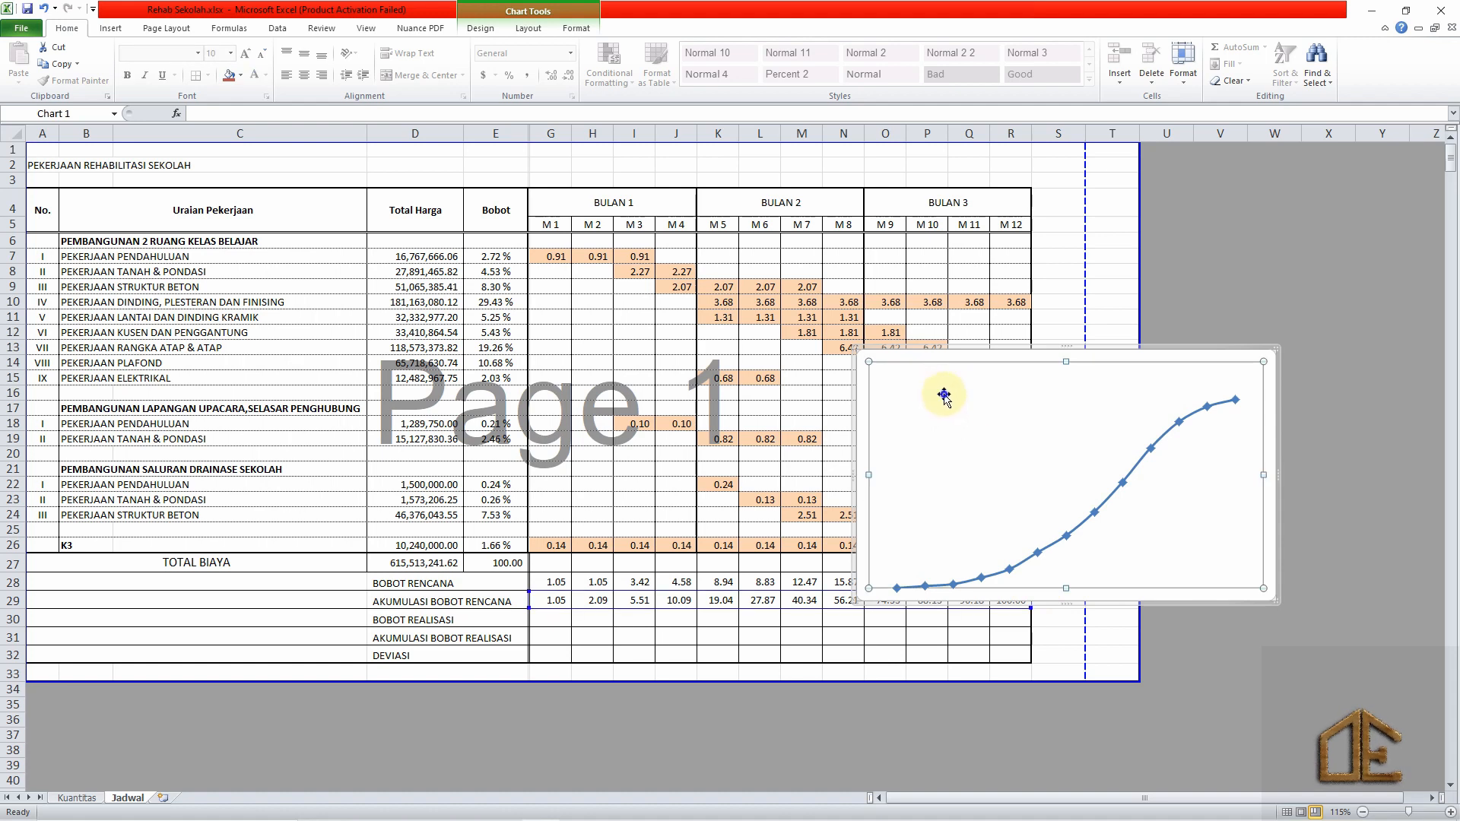
{"action": "right_click", "coordinate": [944, 393]}
{"action": "left_click", "coordinate": [999, 495]}
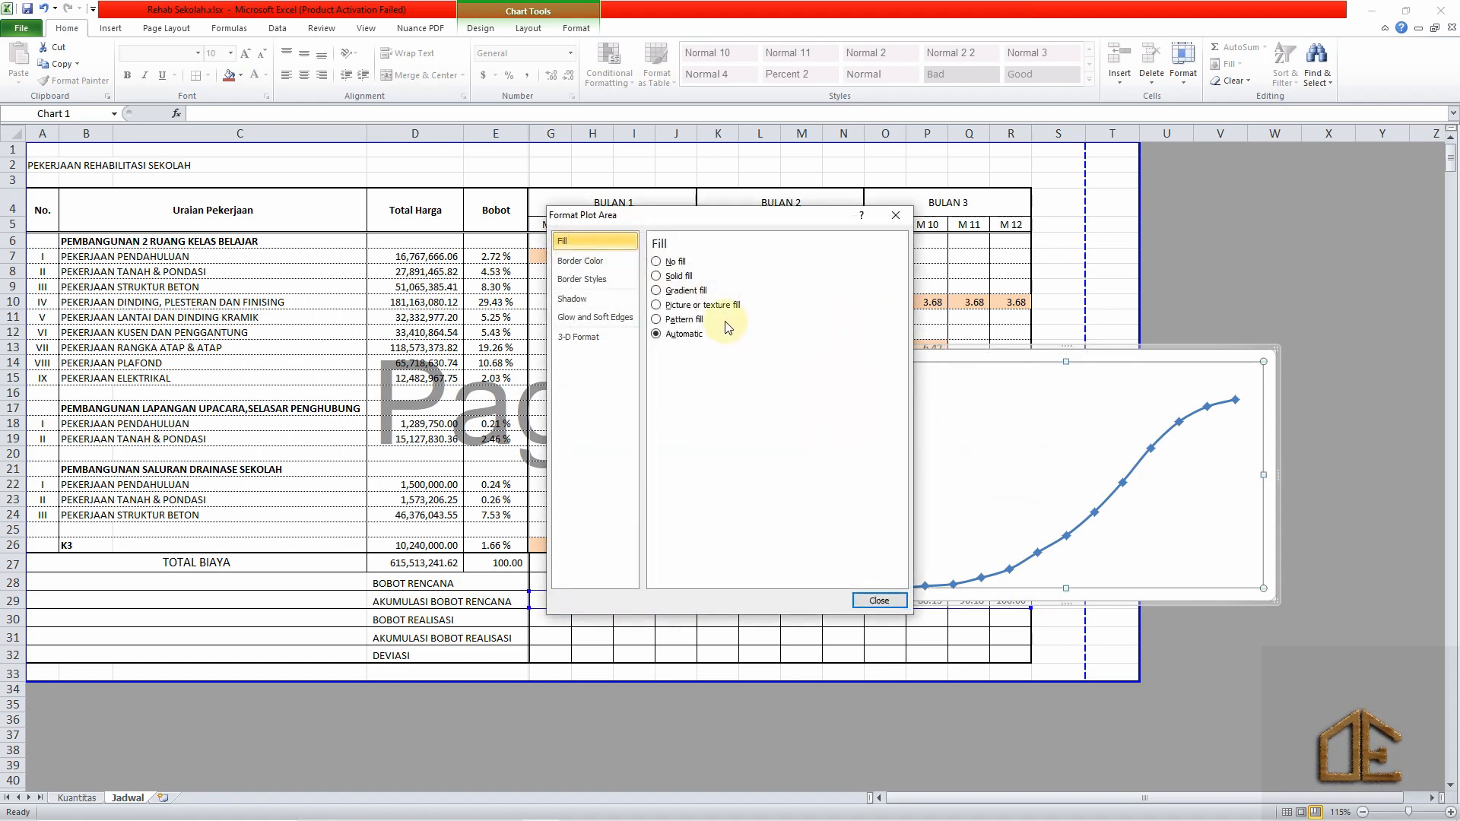
{"action": "left_click", "coordinate": [589, 263]}
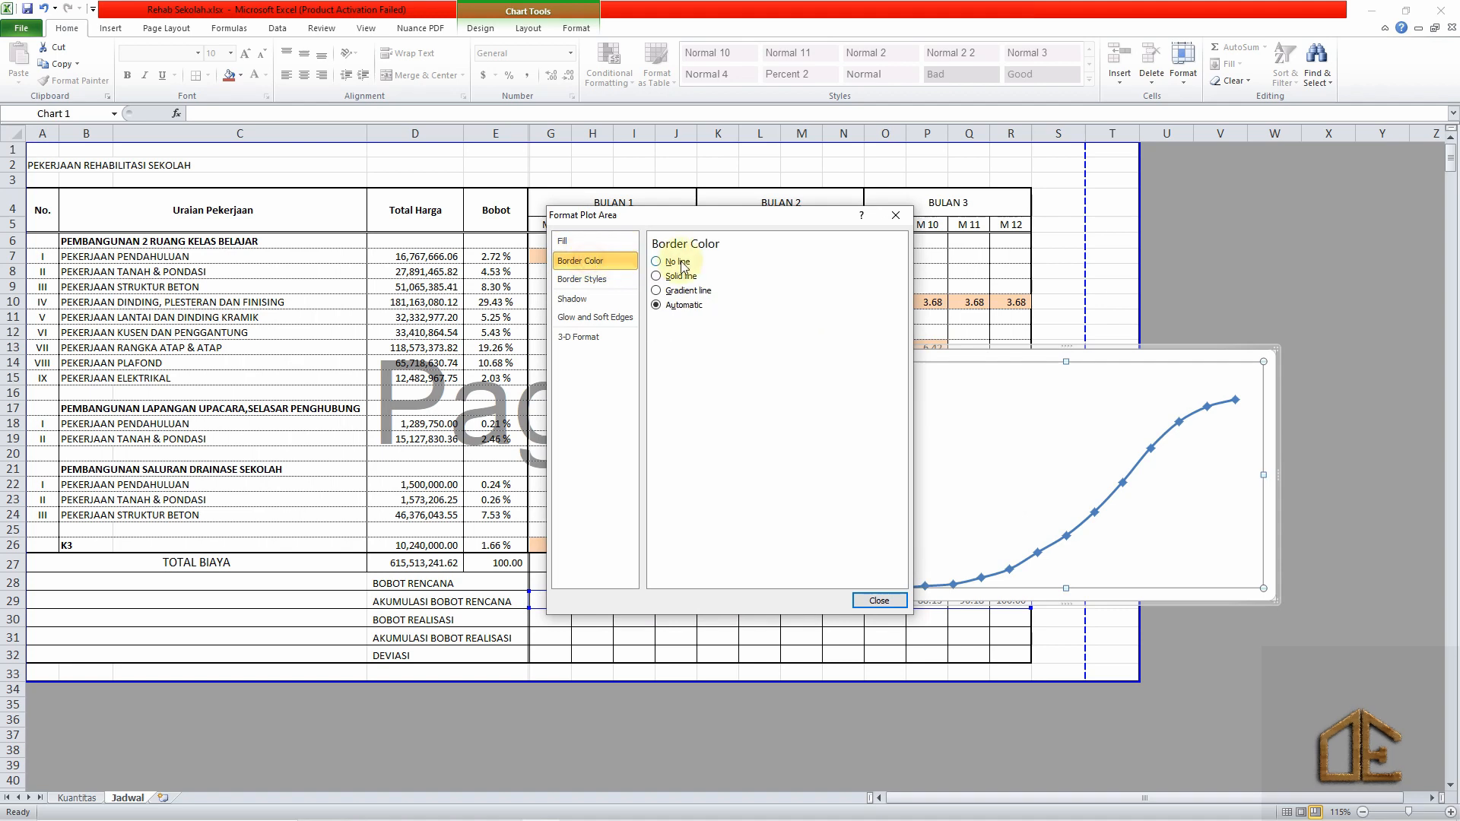
{"action": "left_click", "coordinate": [656, 263]}
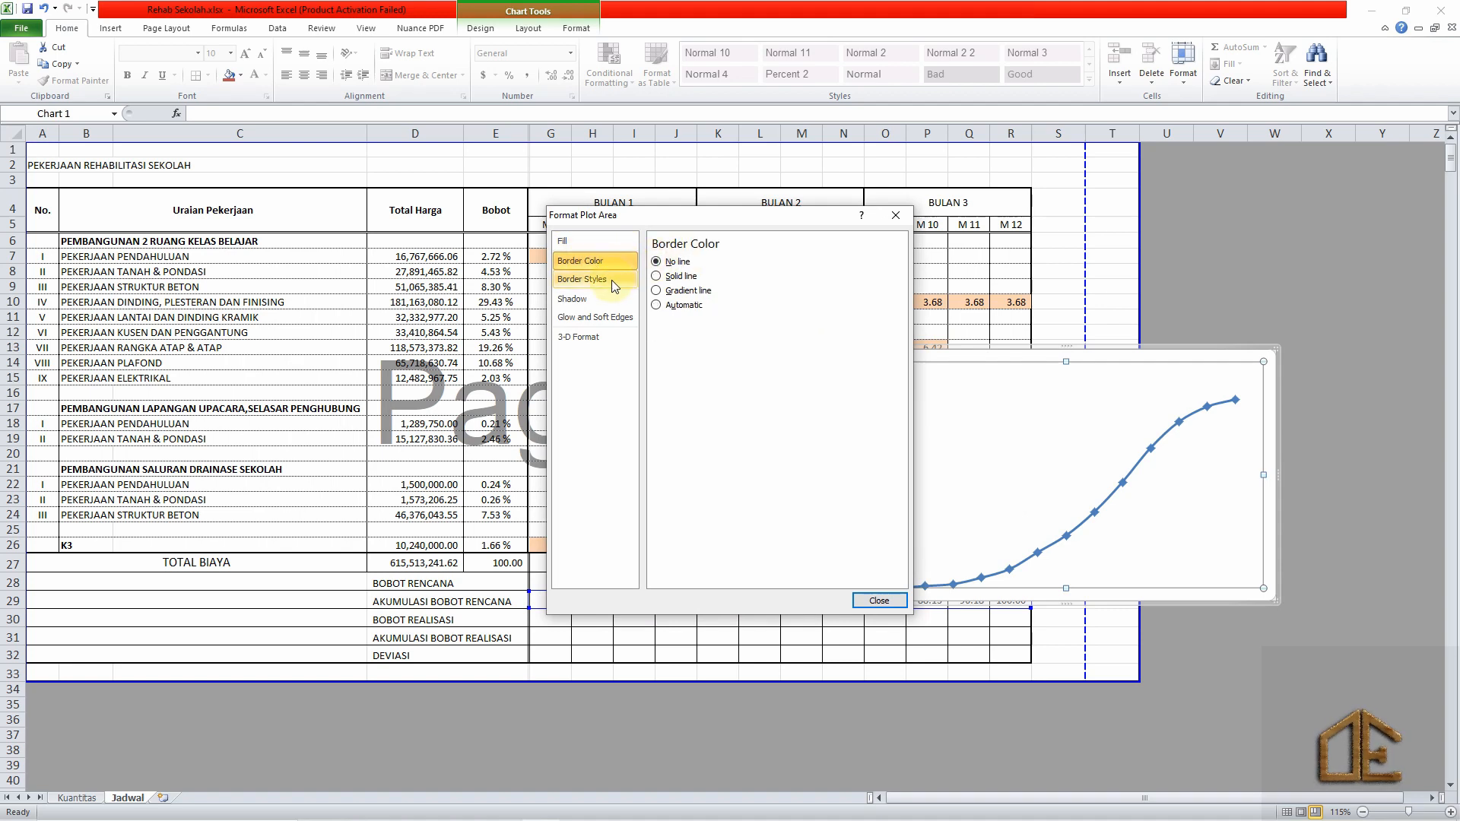
{"action": "left_click", "coordinate": [586, 241]}
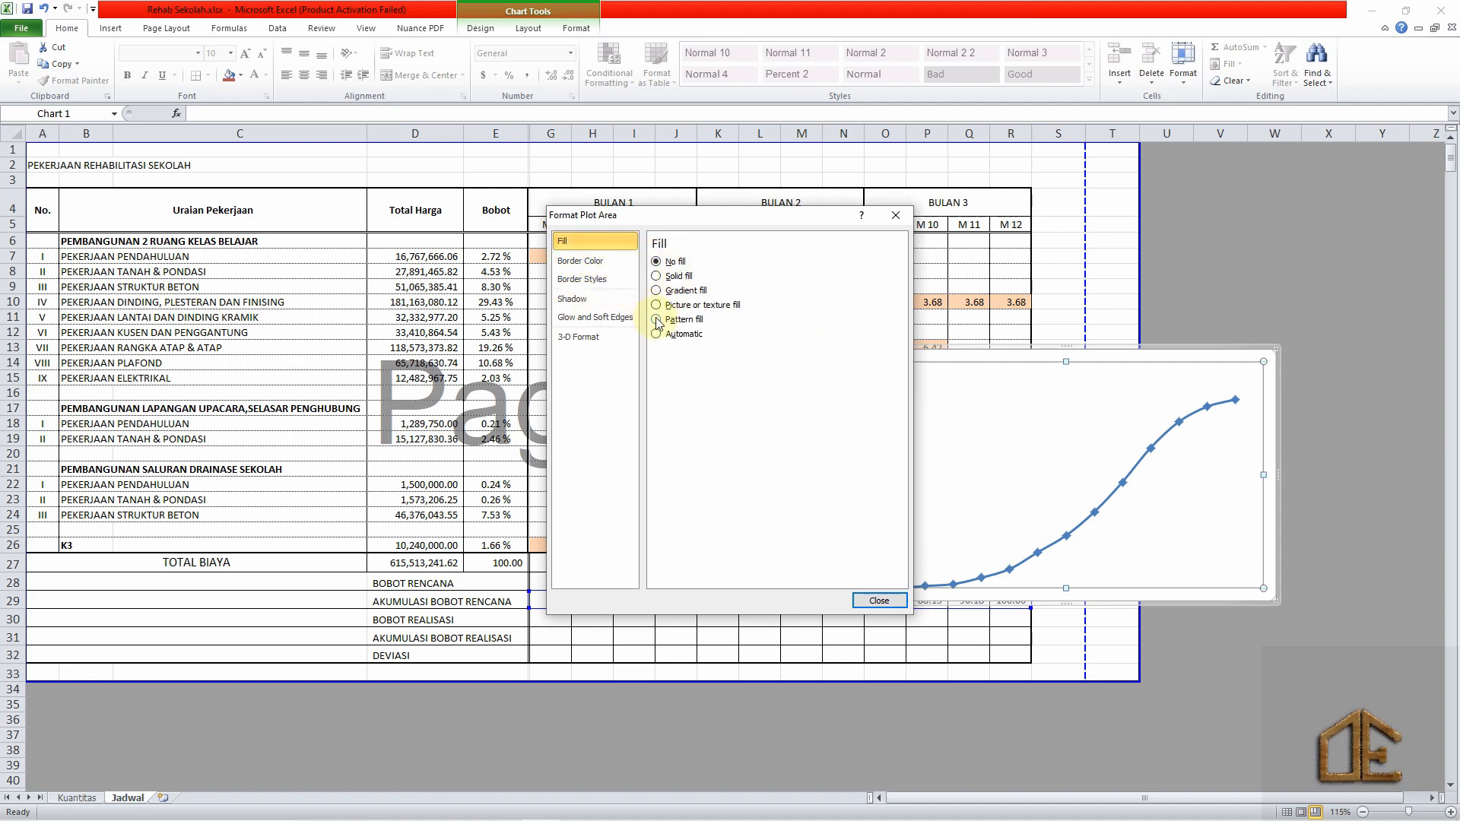
{"action": "left_click", "coordinate": [883, 600]}
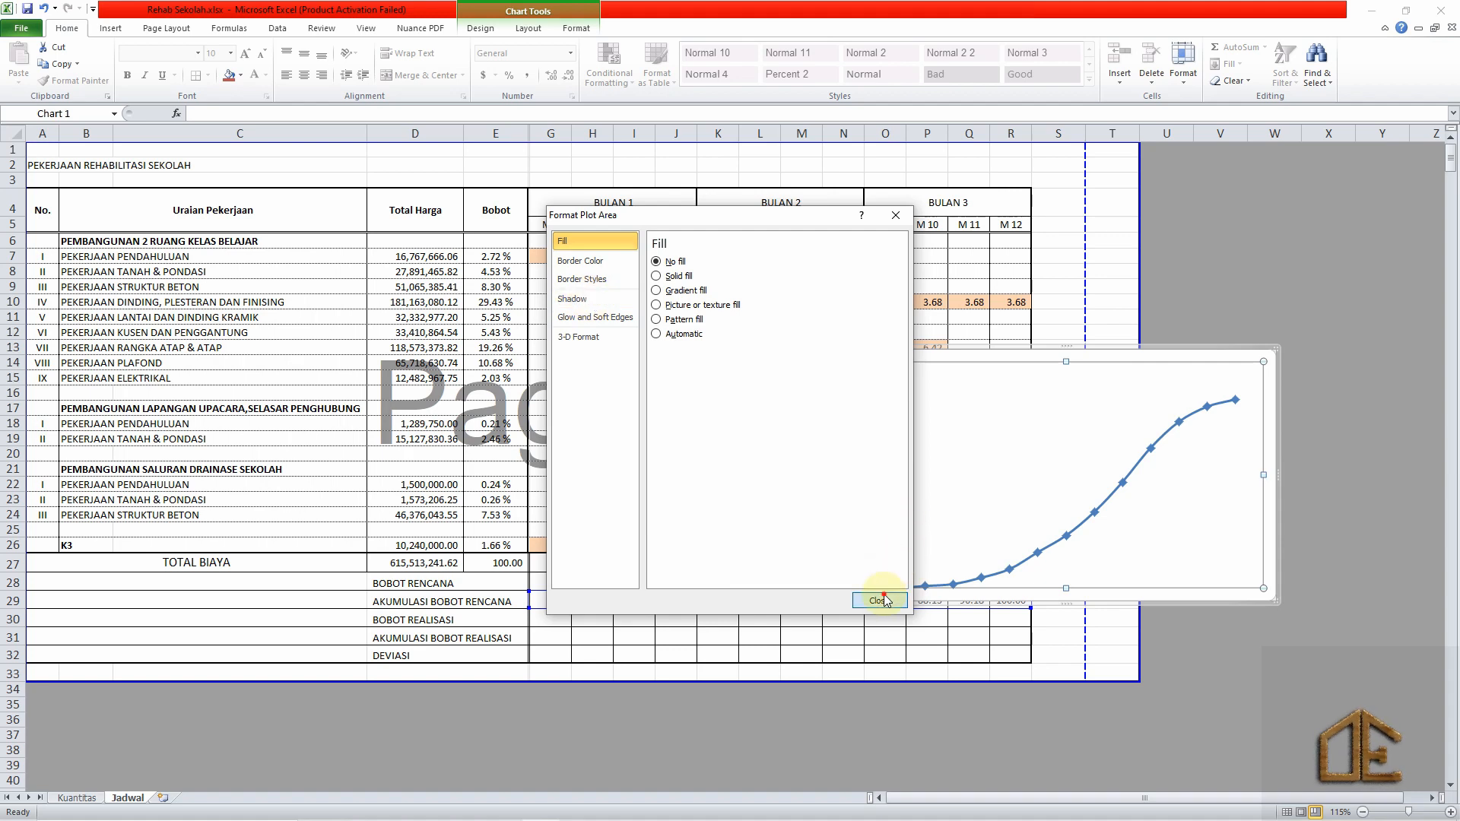
Format the chart area with no fill and no border line so the table shows through, and deselect the chart.
{"action": "left_click", "coordinate": [1202, 357]}
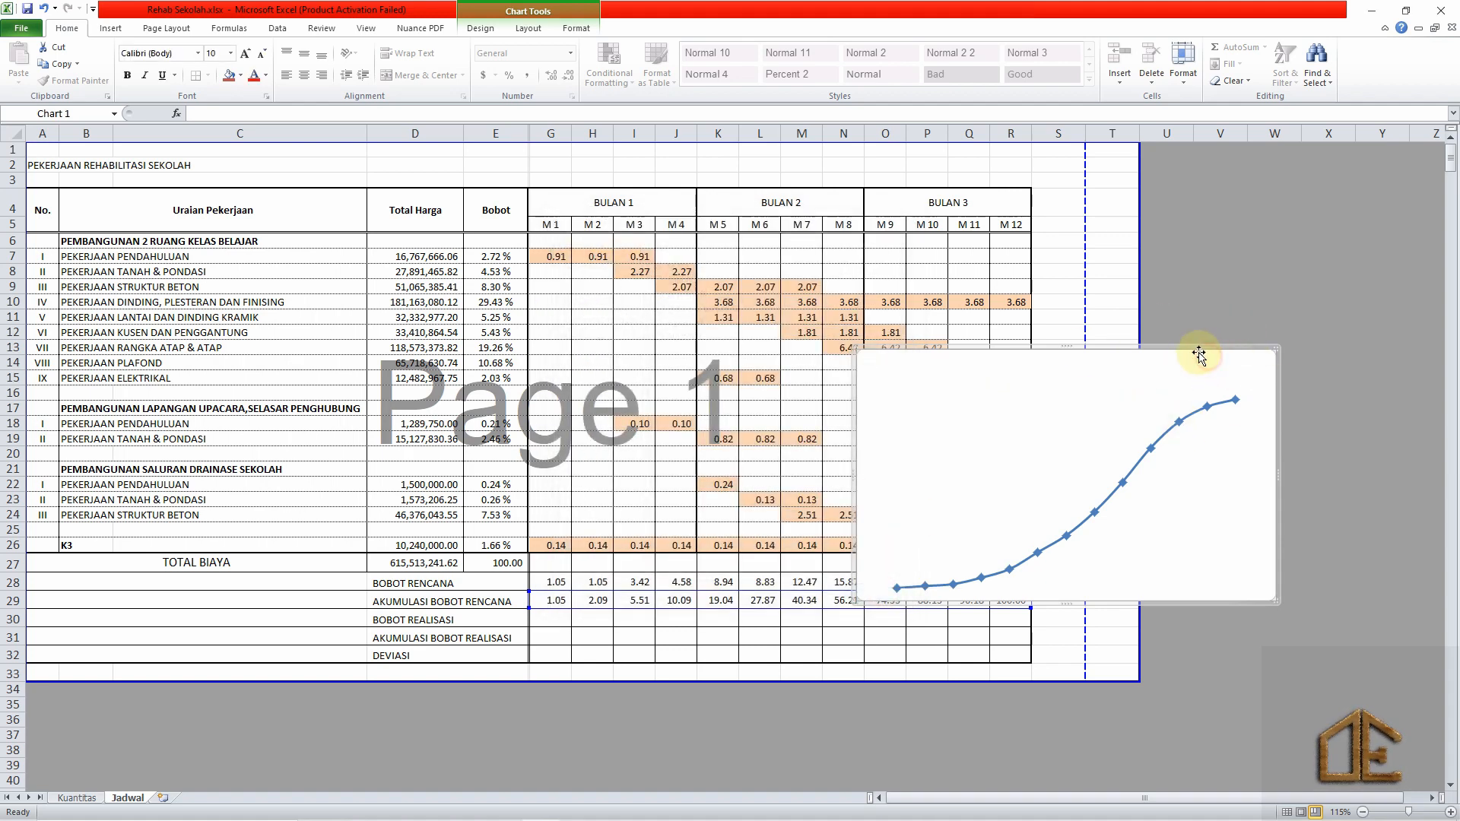
{"action": "right_click", "coordinate": [1191, 352]}
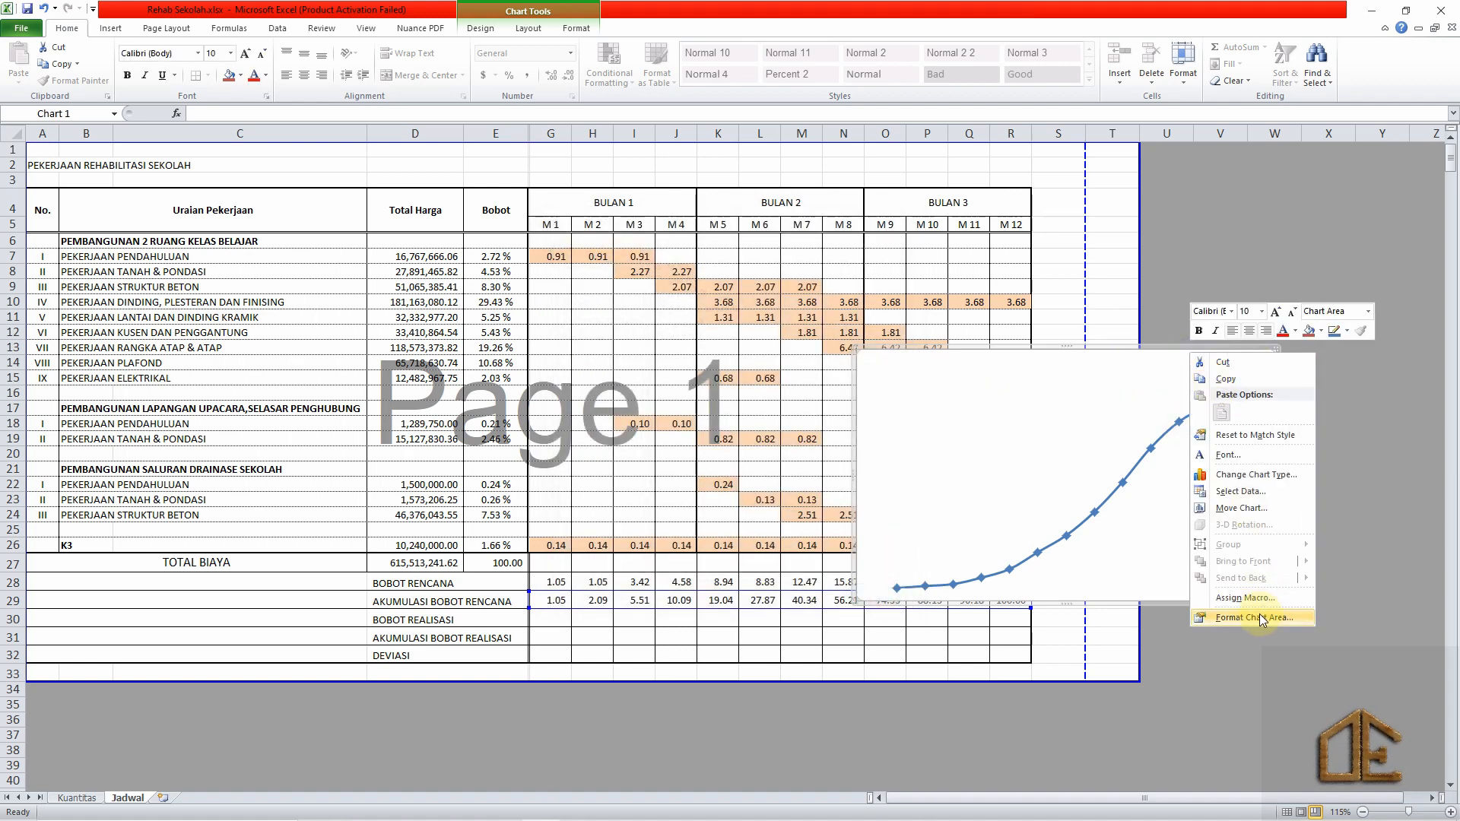
{"action": "left_click", "coordinate": [1259, 616]}
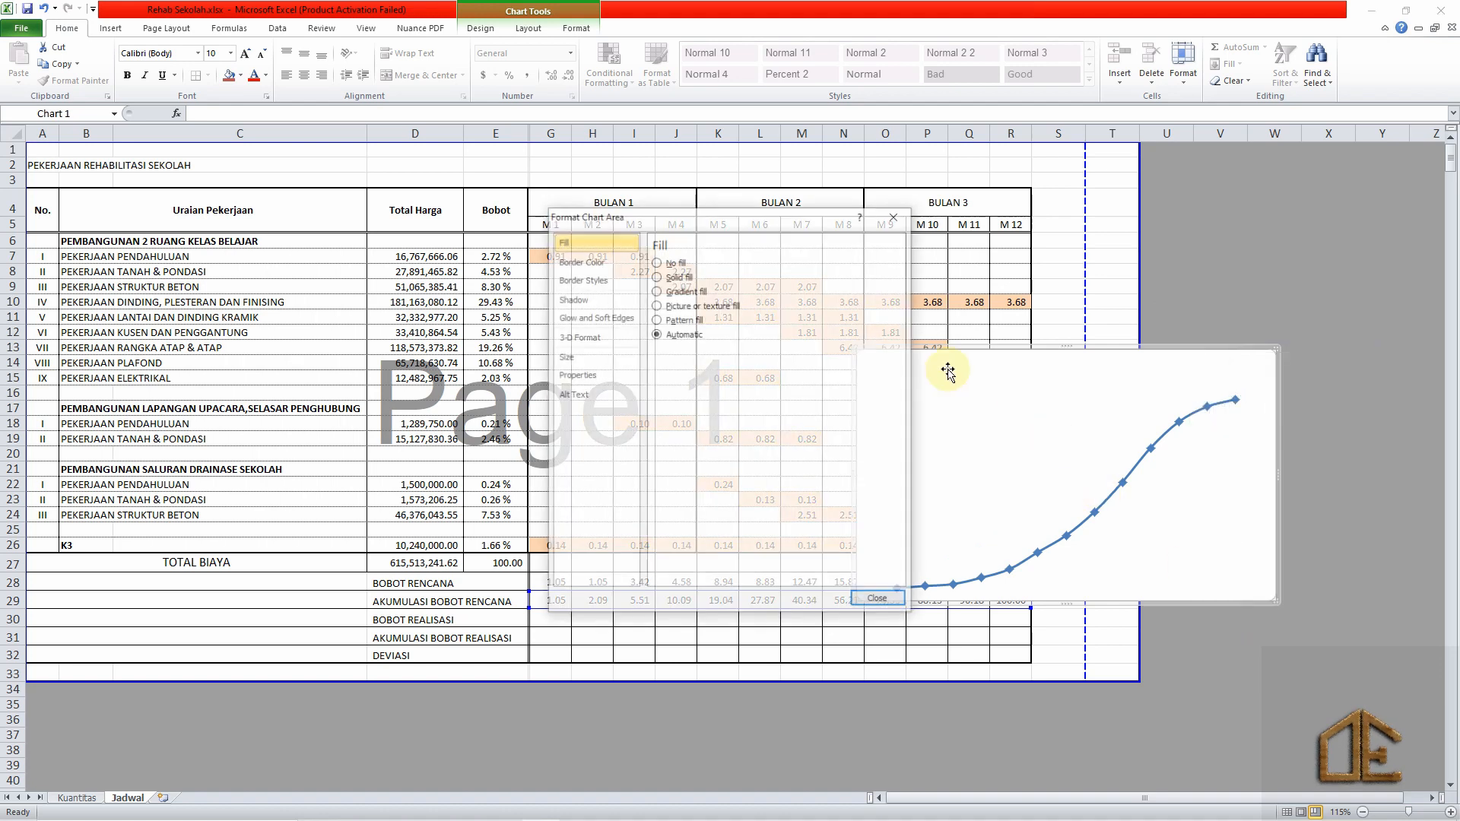
{"action": "left_click", "coordinate": [657, 262]}
{"action": "left_click", "coordinate": [601, 261]}
{"action": "left_click", "coordinate": [656, 262]}
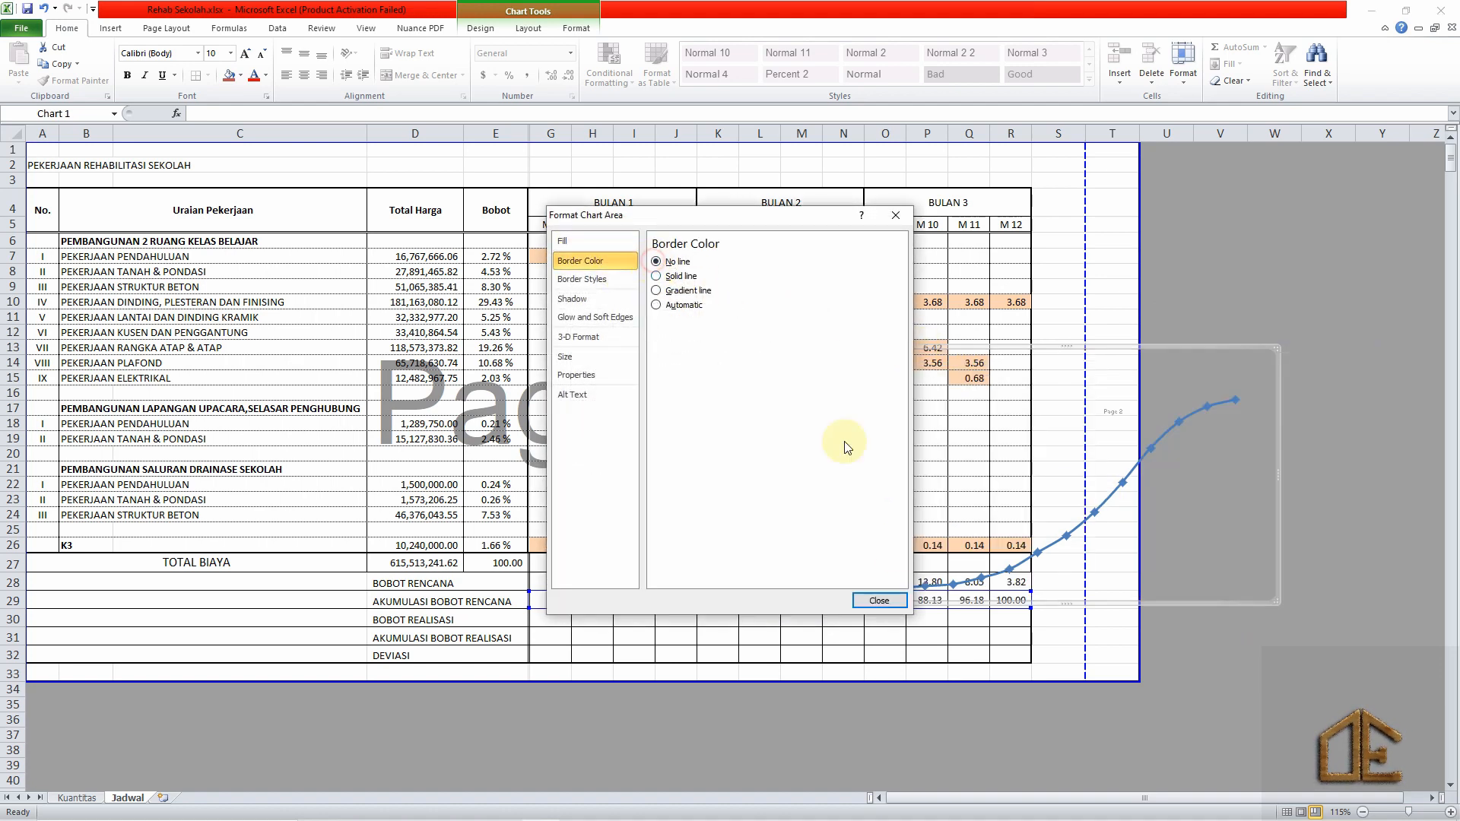
{"action": "left_click", "coordinate": [889, 601]}
{"action": "left_click", "coordinate": [1290, 261]}
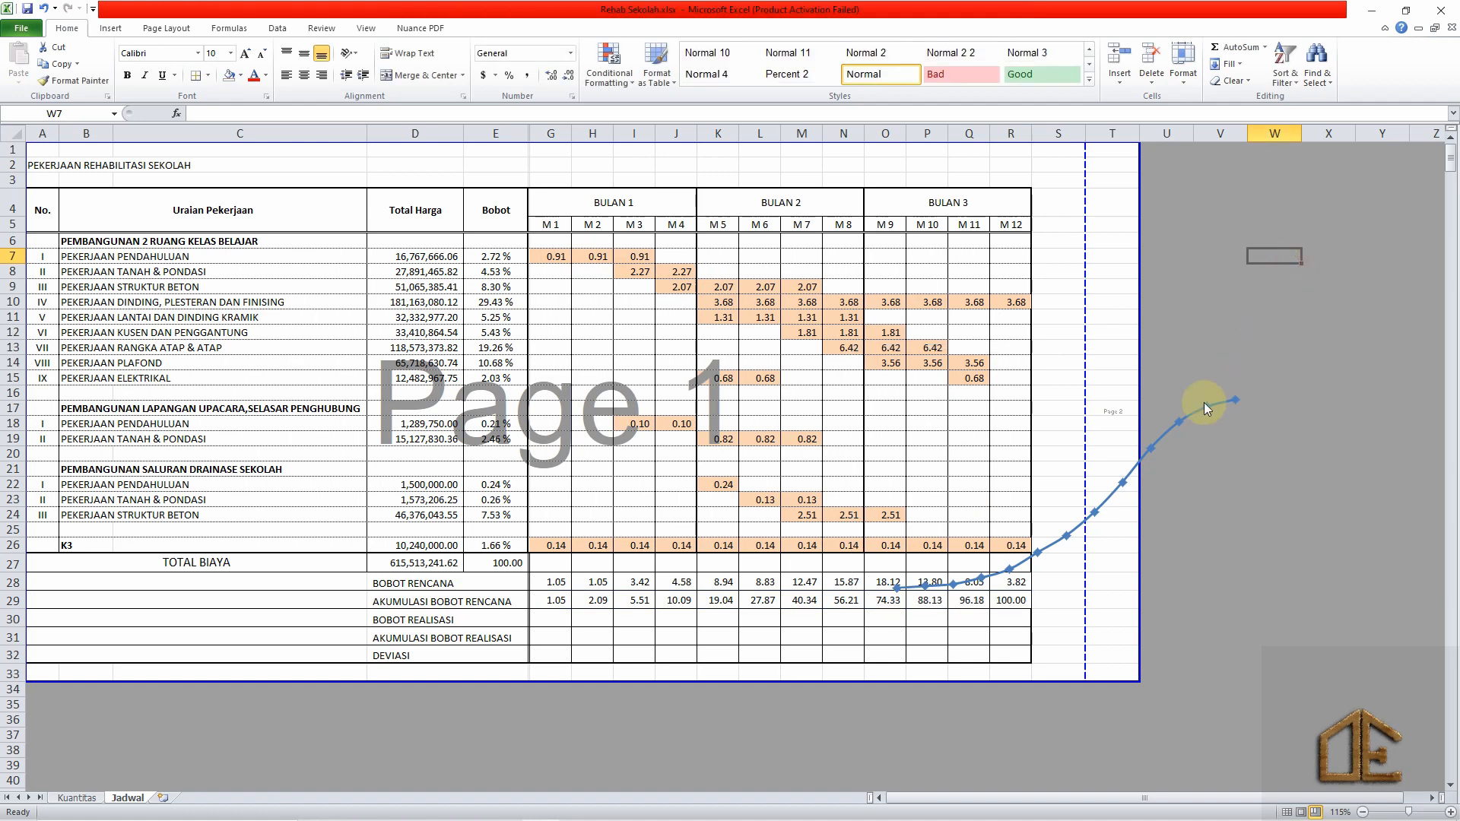
Move the transparent chart over the weekly columns, with its upper-left corner at column G in header row 4.
{"action": "left_click", "coordinate": [1188, 436]}
{"action": "left_click_drag", "start_coordinate": [1152, 423], "coordinate": [743, 308]}
{"action": "mouse_move", "coordinate": [1114, 410]}
{"action": "left_mouse_down"}
{"action": "mouse_move", "coordinate": [1130, 438]}
{"action": "mouse_move", "coordinate": [1126, 420]}
{"action": "left_mouse_up"}
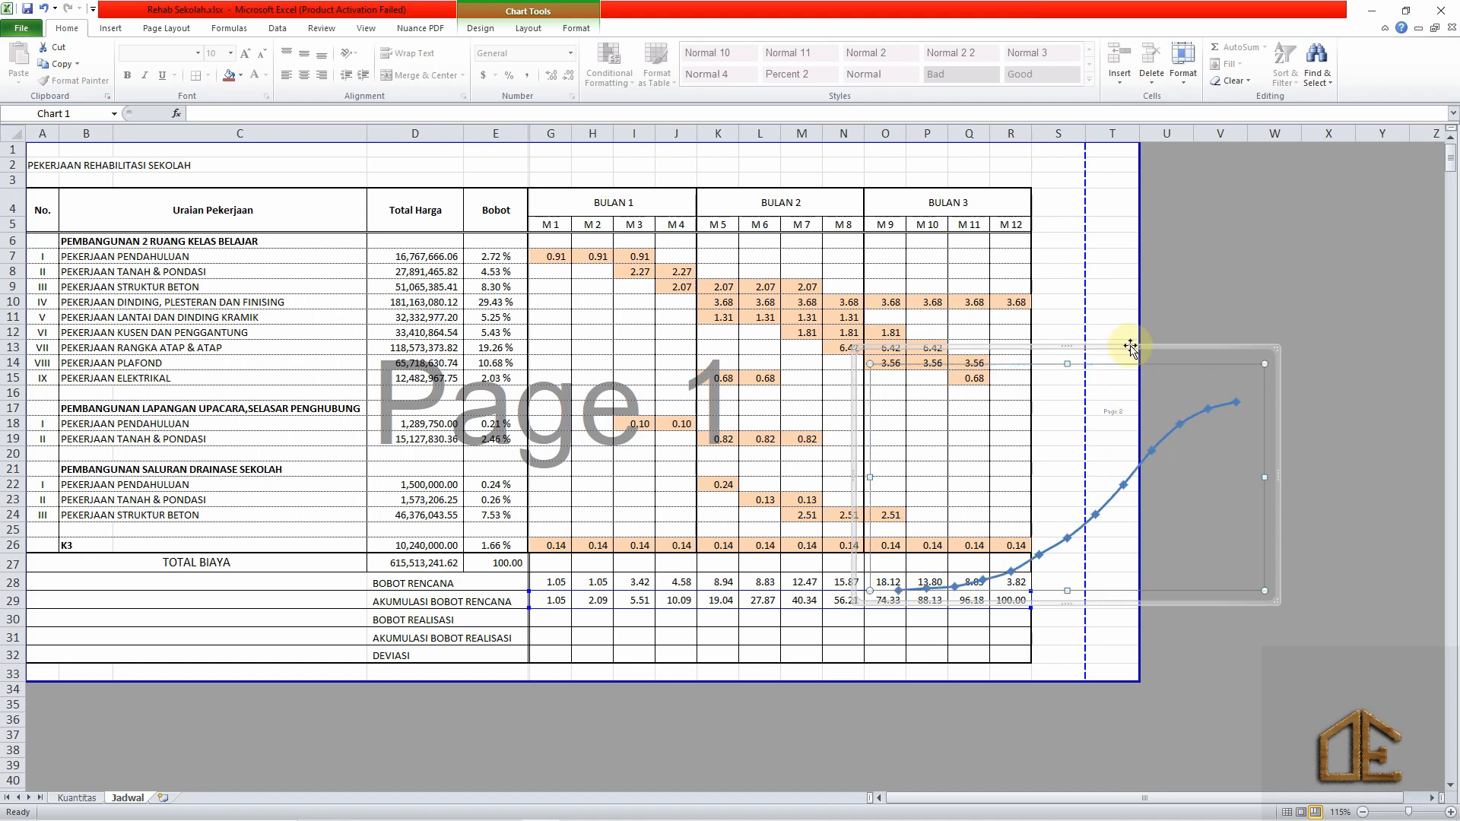
{"action": "left_click_drag", "start_coordinate": [1125, 339], "coordinate": [796, 210]}
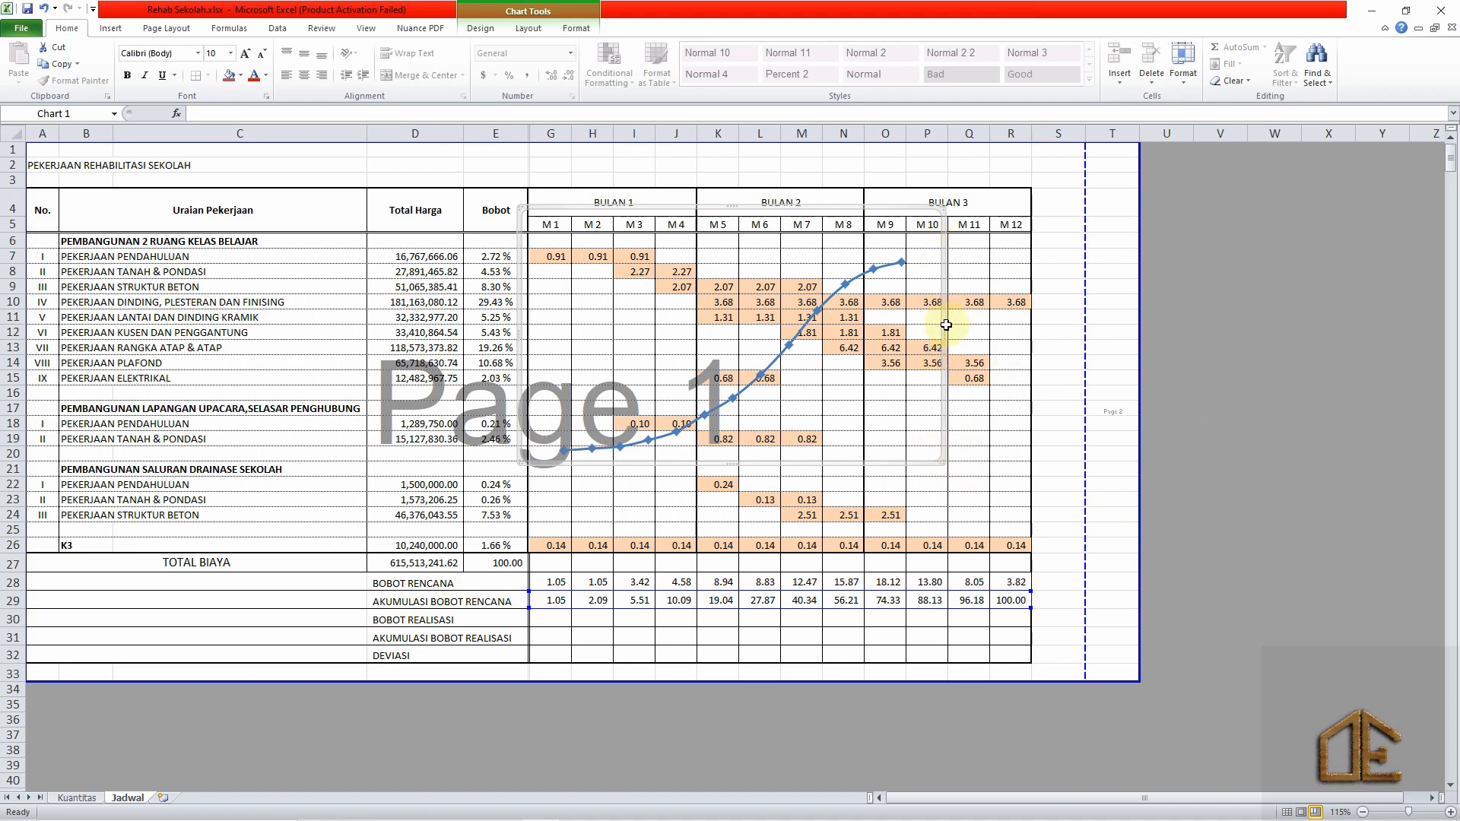
Stretch the chart horizontally from the Bobot column E to column S and downward to the end of row 27.
{"action": "left_click_drag", "start_coordinate": [941, 332], "coordinate": [1074, 335]}
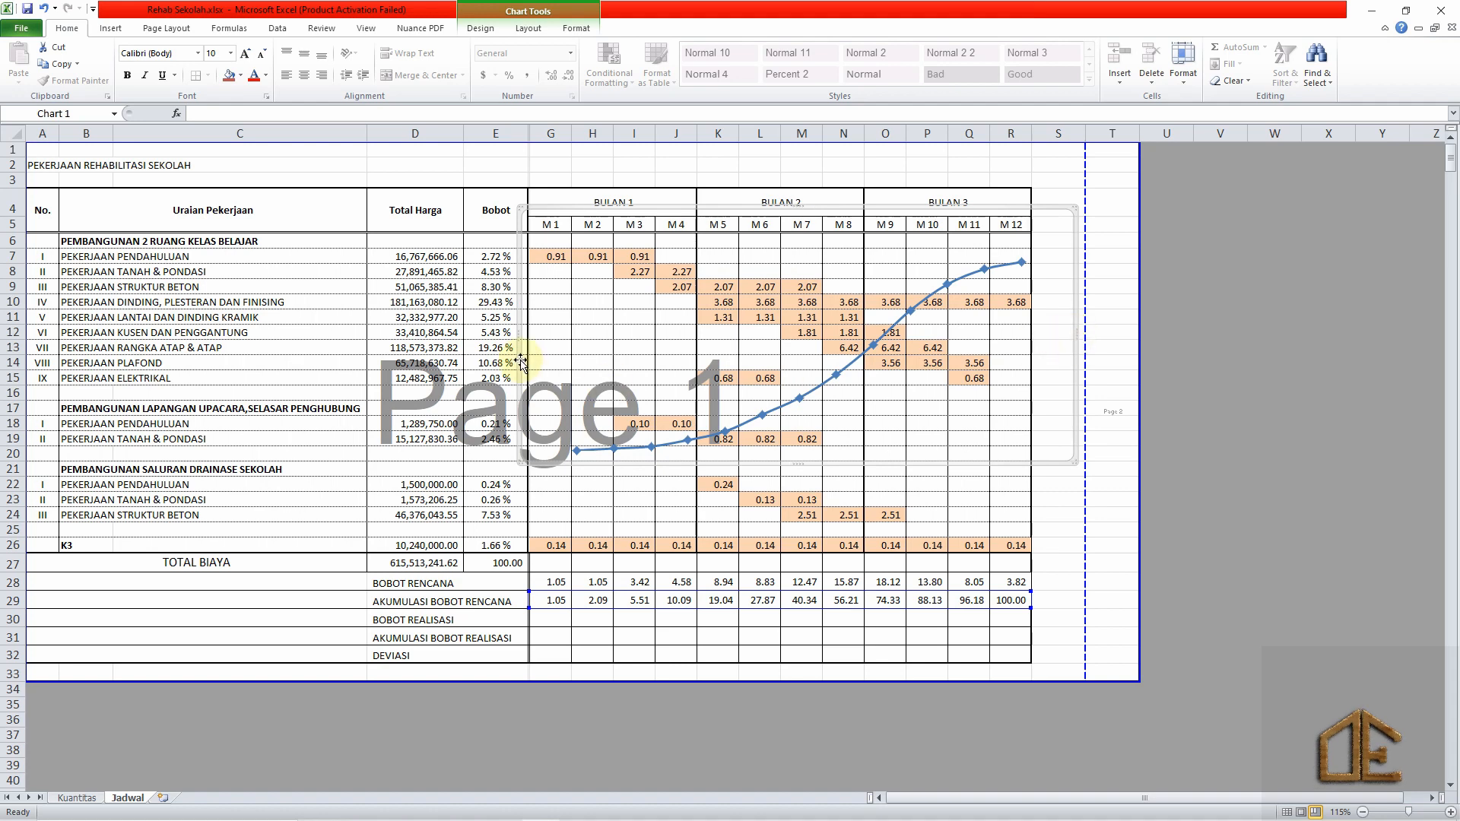
{"action": "left_click_drag", "start_coordinate": [522, 333], "coordinate": [472, 334]}
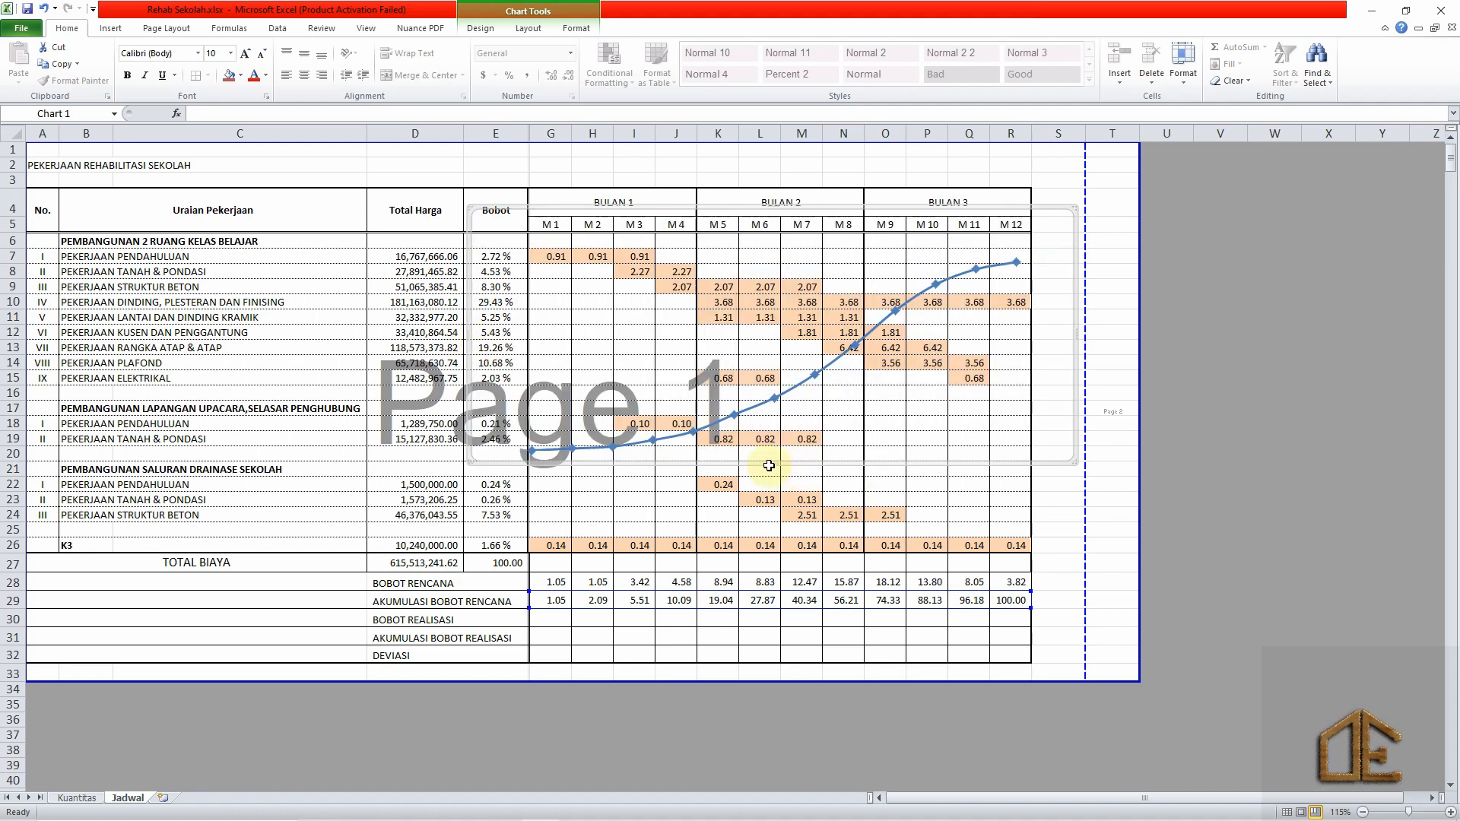
{"action": "left_click_drag", "start_coordinate": [771, 461], "coordinate": [776, 573]}
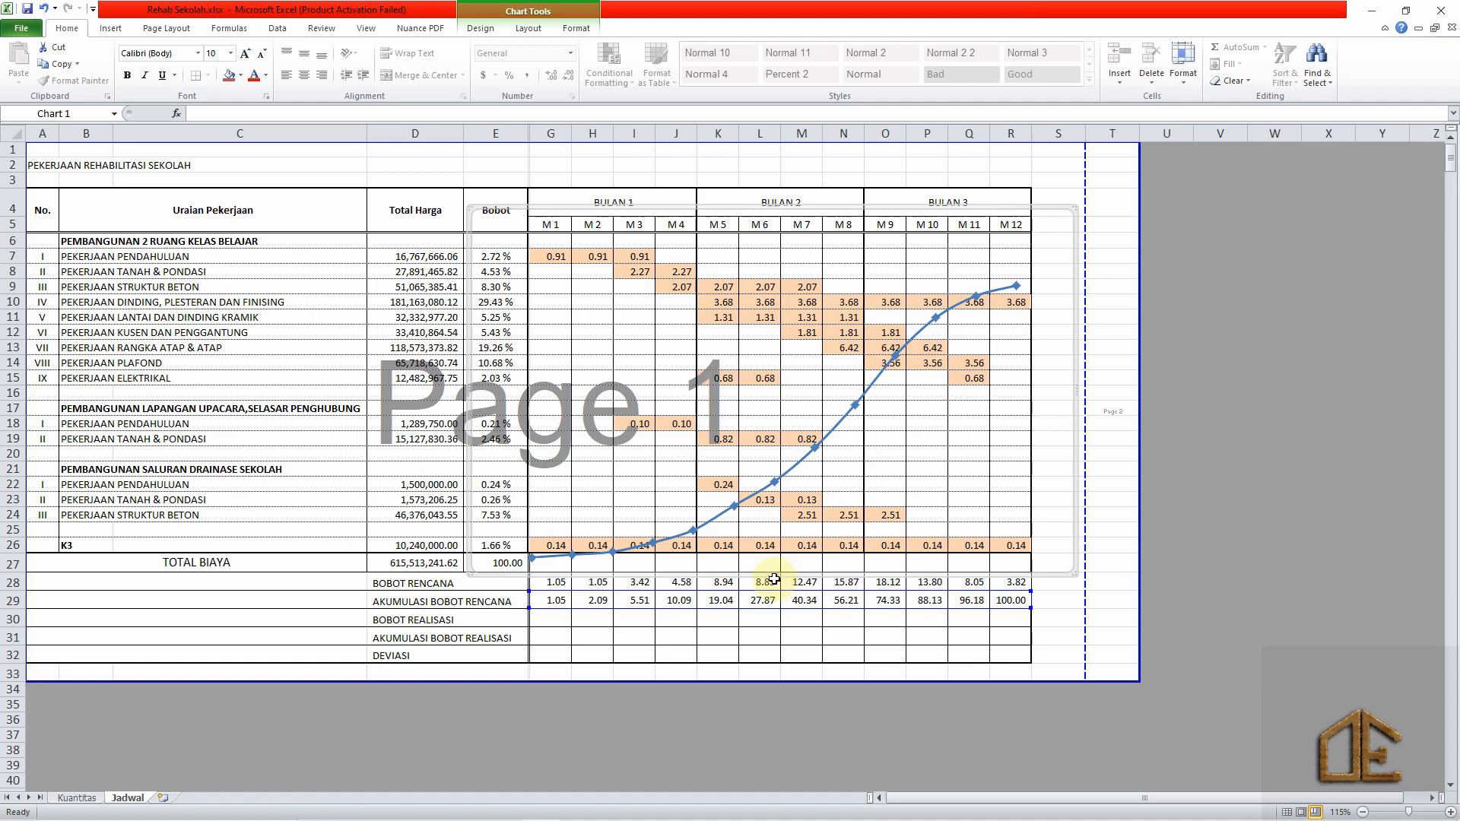
Enlarge the plot area to fill the chart frame and raise the chart's upper edge to the top of header row 4.
{"action": "left_click", "coordinate": [774, 356]}
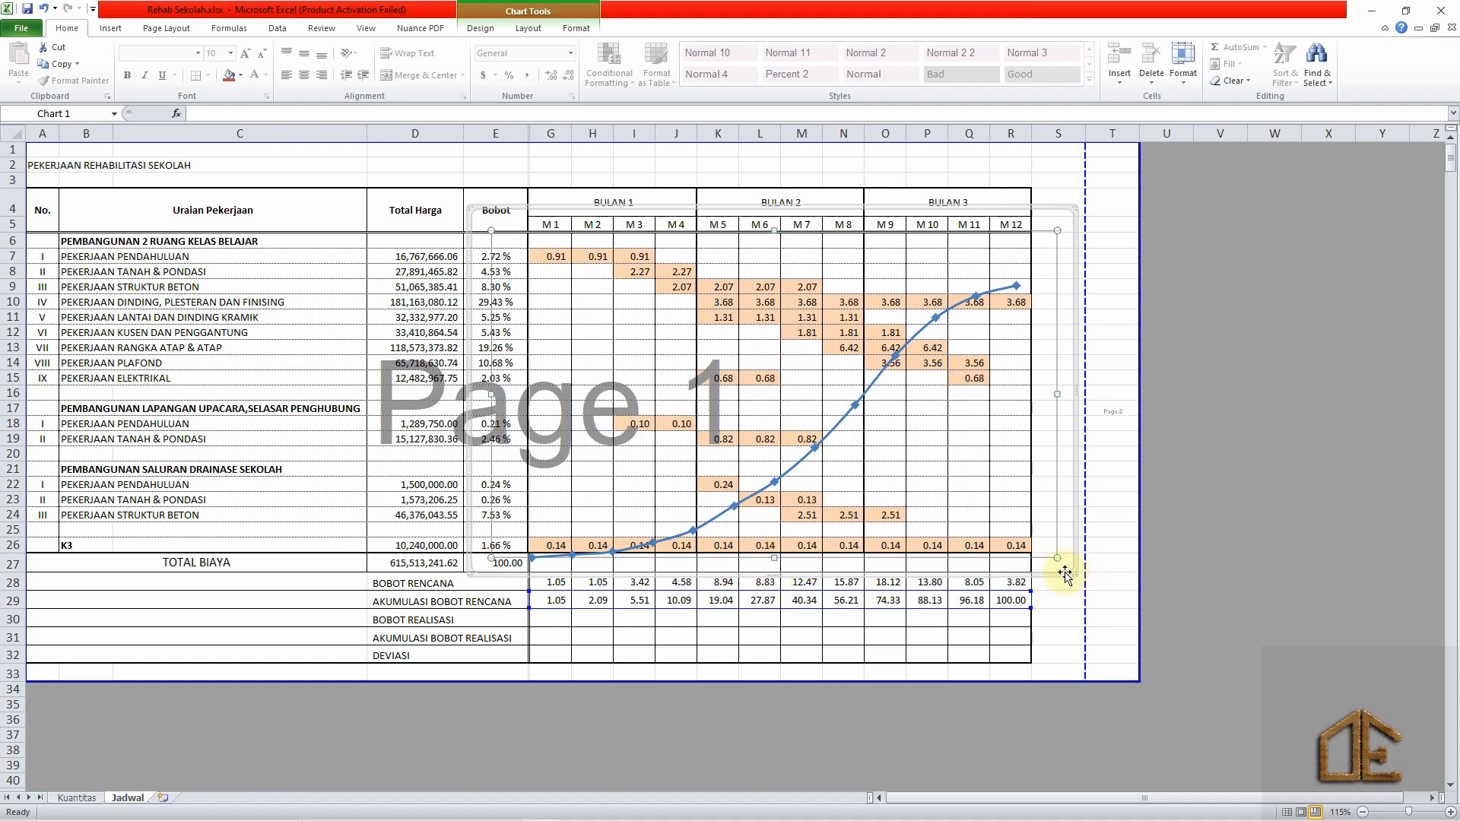
{"action": "left_click_drag", "start_coordinate": [1064, 567], "coordinate": [1073, 578]}
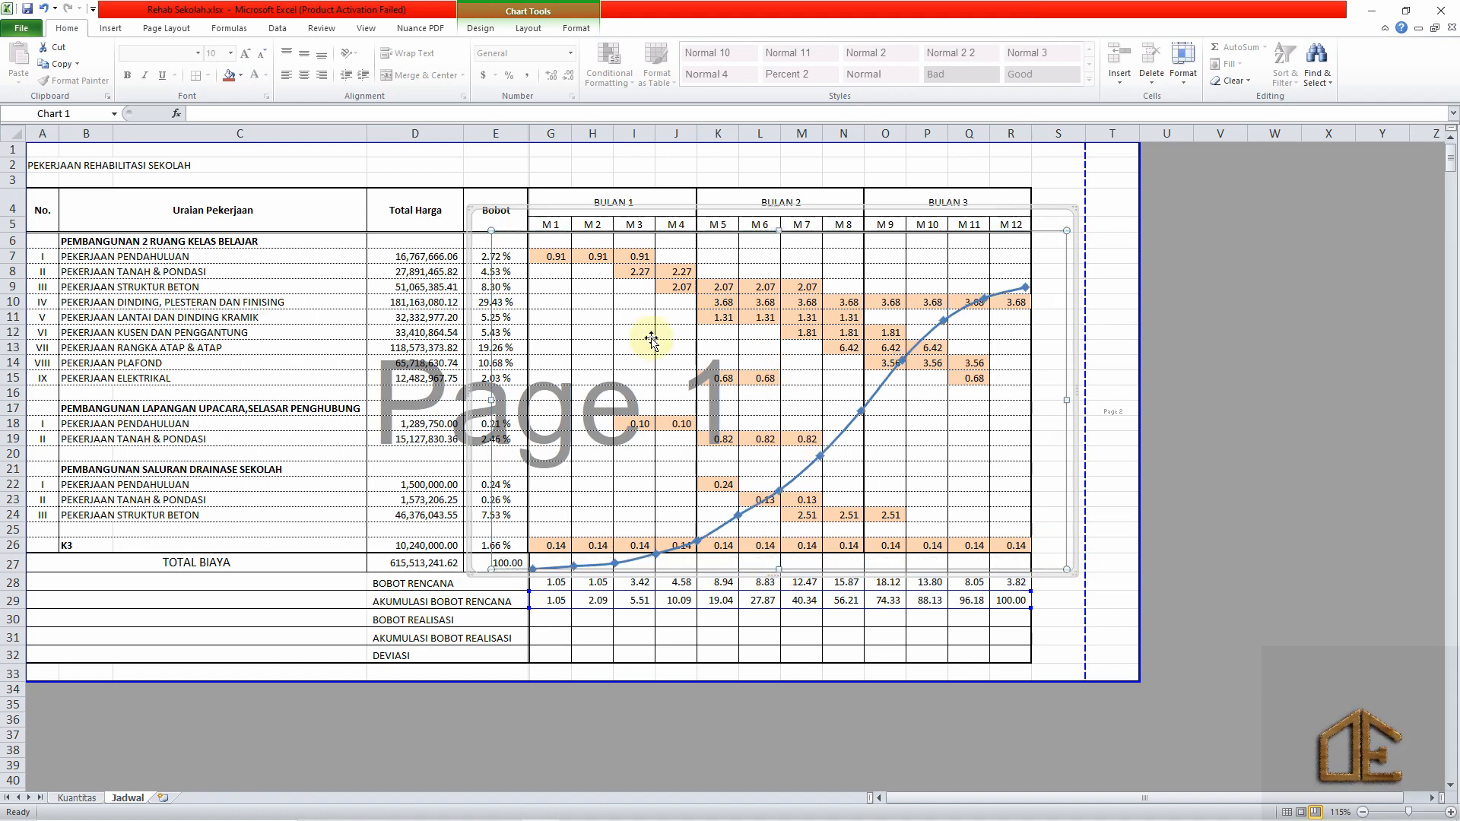
{"action": "left_click_drag", "start_coordinate": [485, 223], "coordinate": [479, 212]}
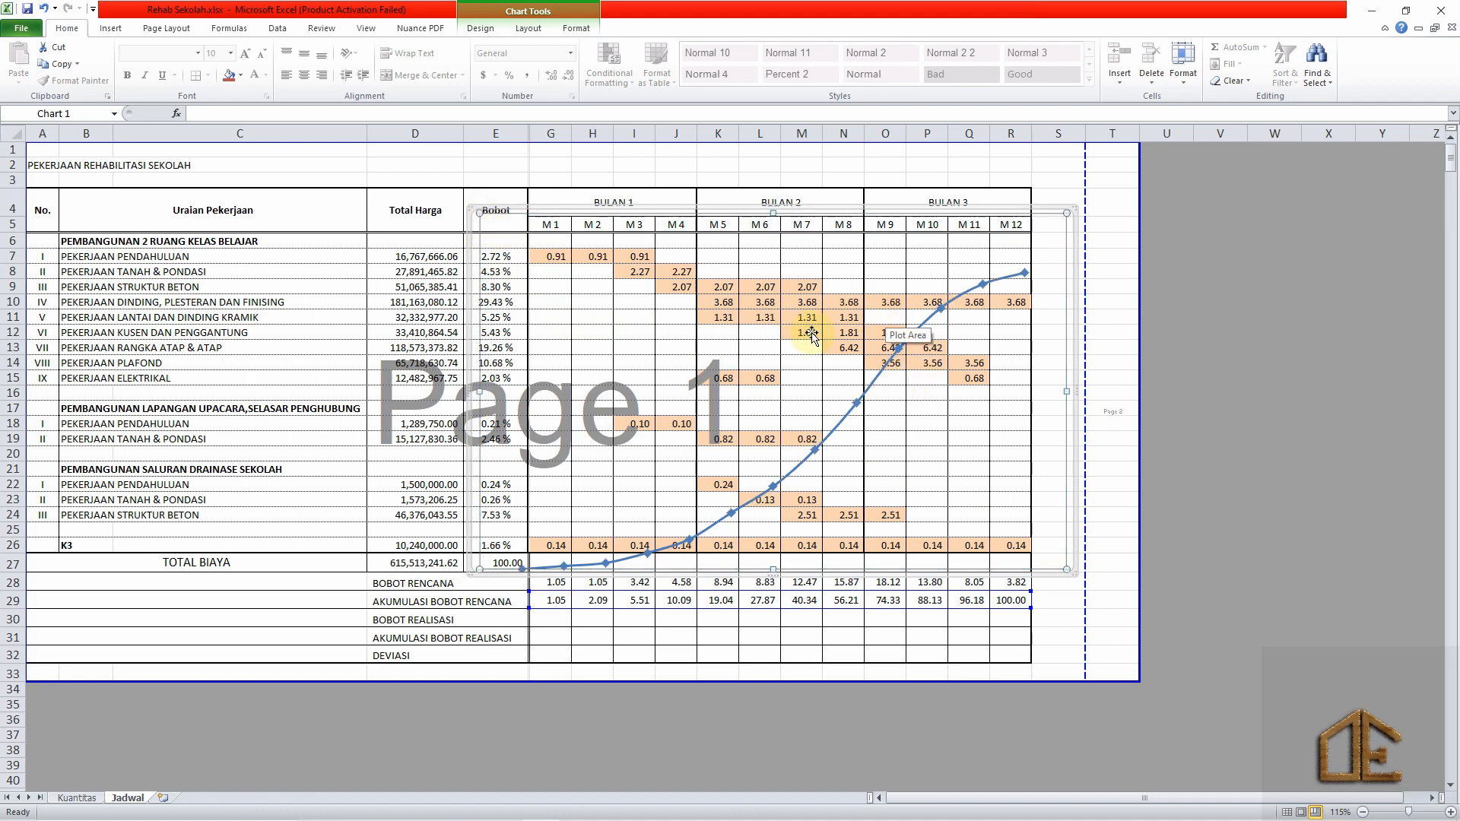
{"action": "left_click_drag", "start_coordinate": [773, 207], "coordinate": [774, 188]}
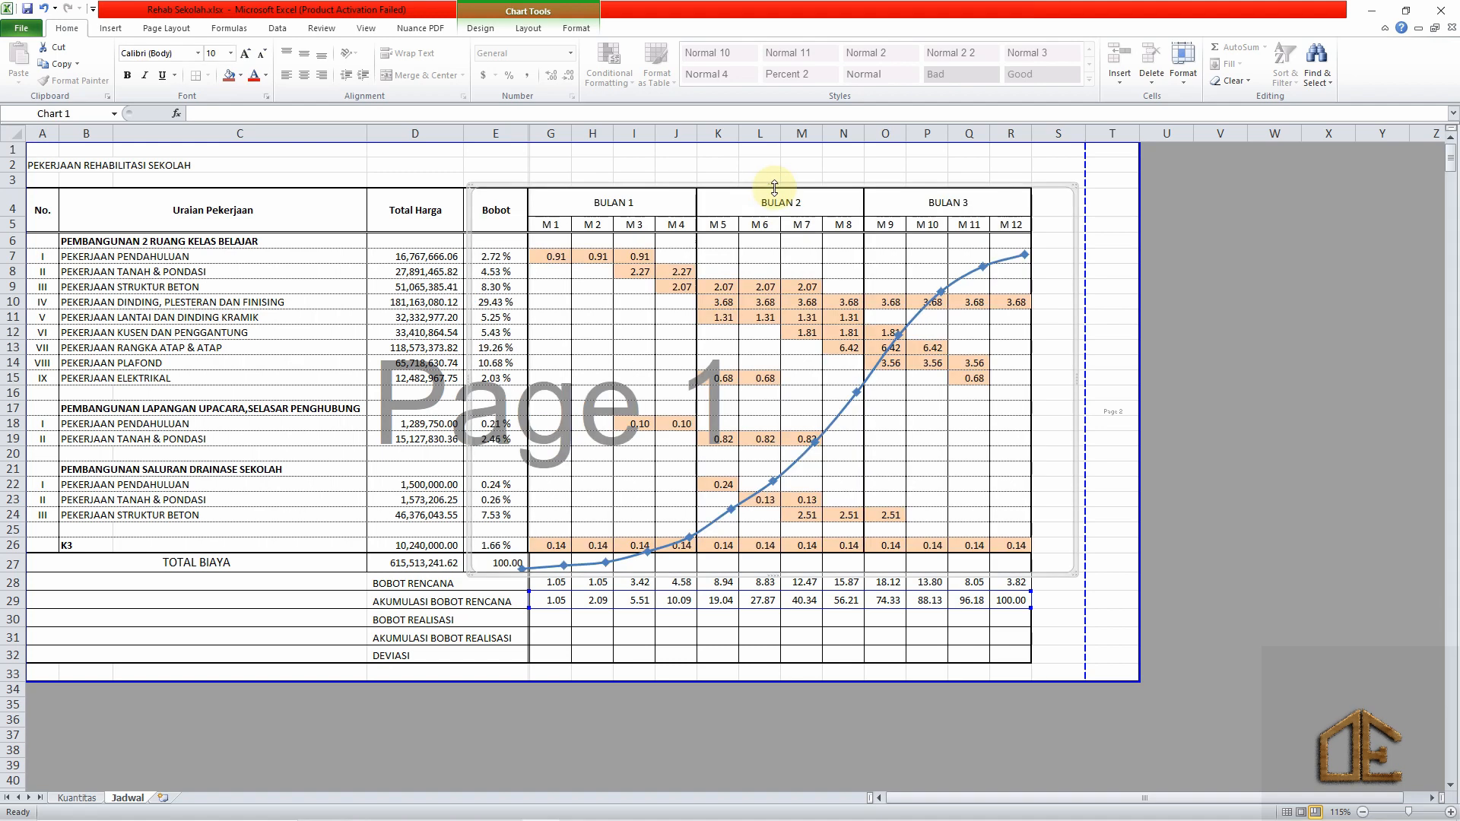
Fine-tune the chart's position and size so the curve runs from column G's left edge at row 26 to column R's right edge near row 7.
{"action": "left_click", "coordinate": [1028, 436]}
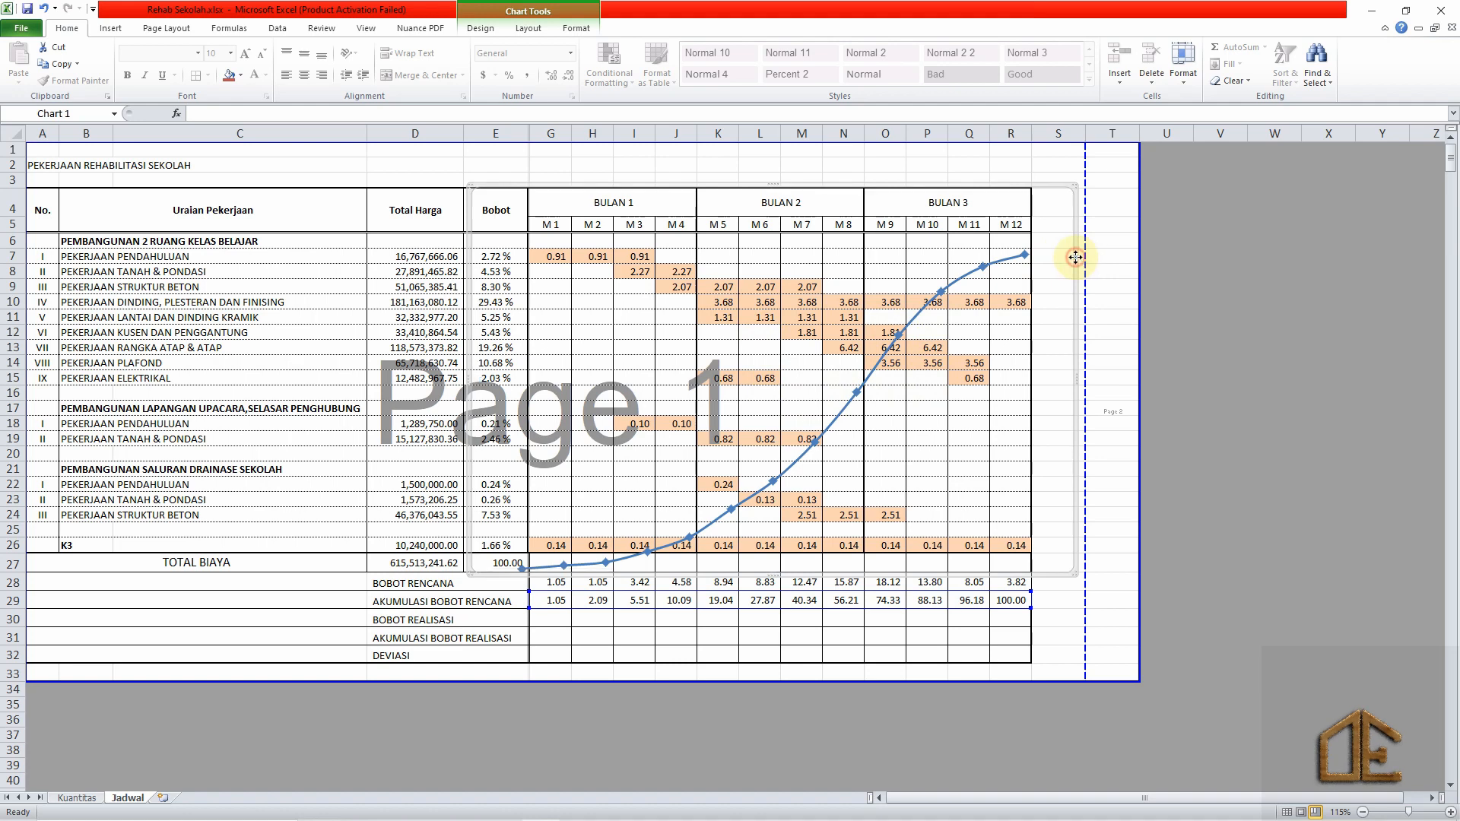
{"action": "left_click_drag", "start_coordinate": [1072, 251], "coordinate": [1077, 240]}
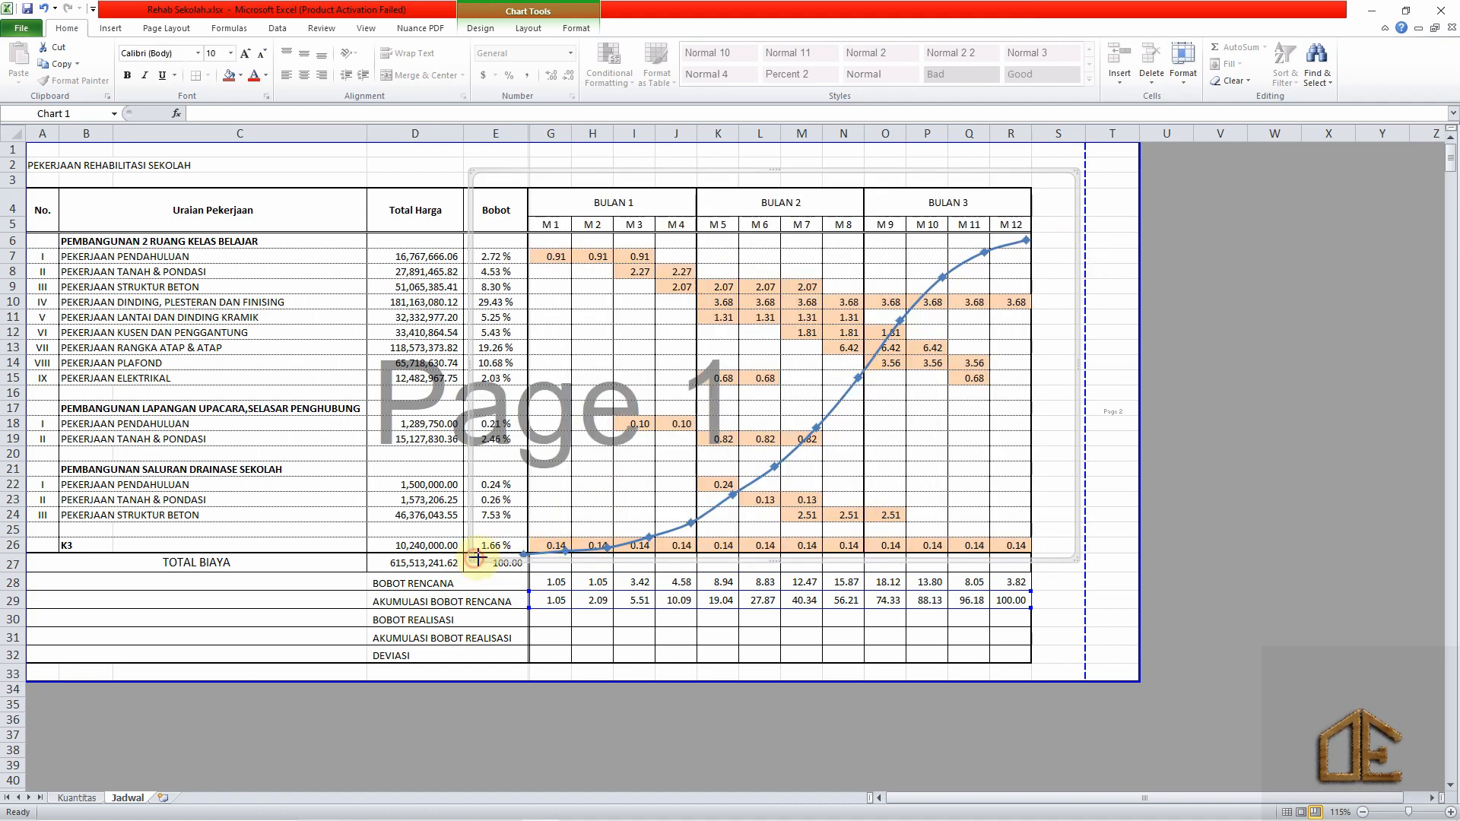
{"action": "left_click_drag", "start_coordinate": [476, 557], "coordinate": [481, 559]}
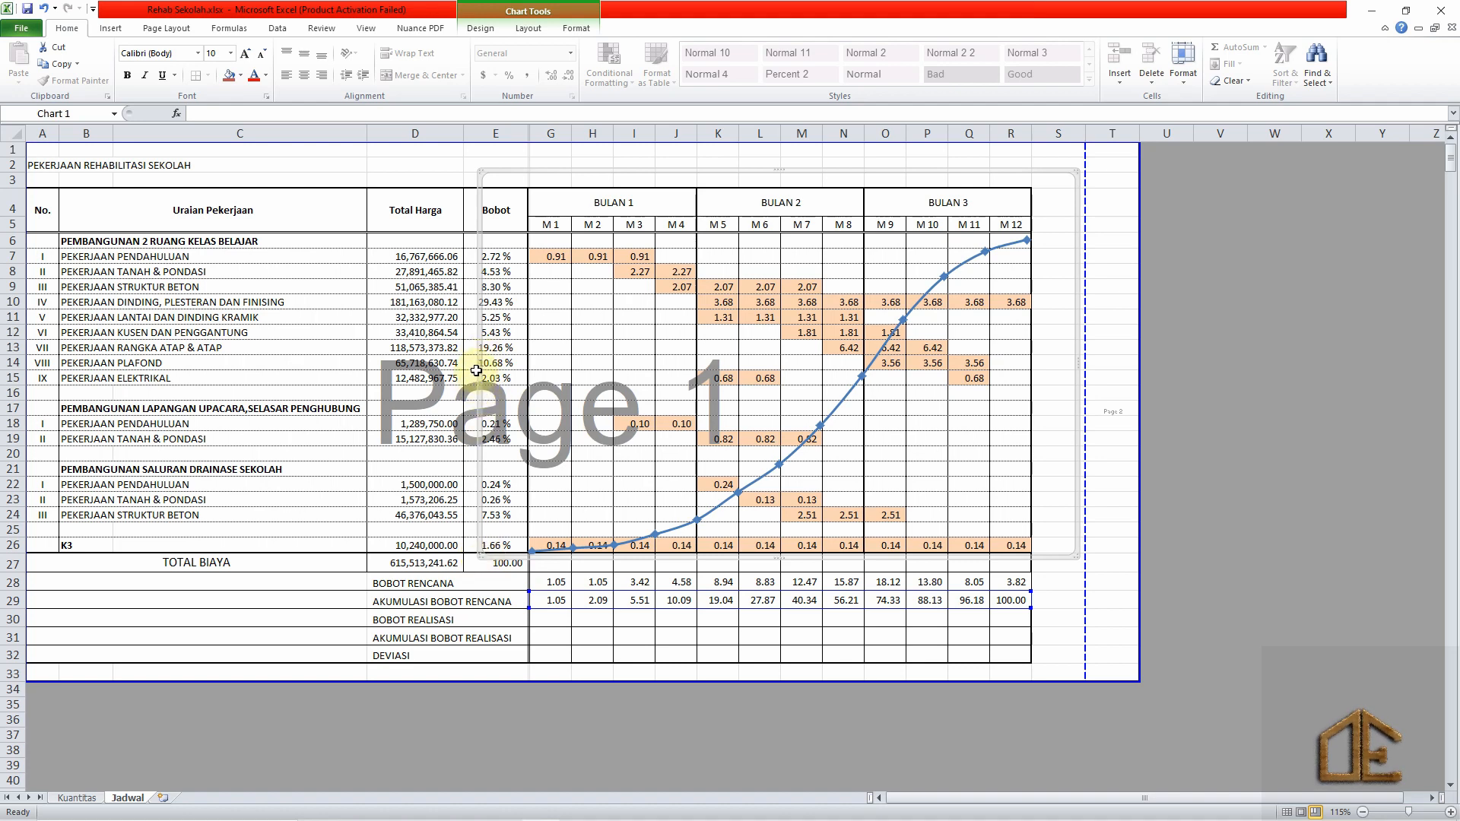
{"action": "left_click_drag", "start_coordinate": [482, 363], "coordinate": [477, 363]}
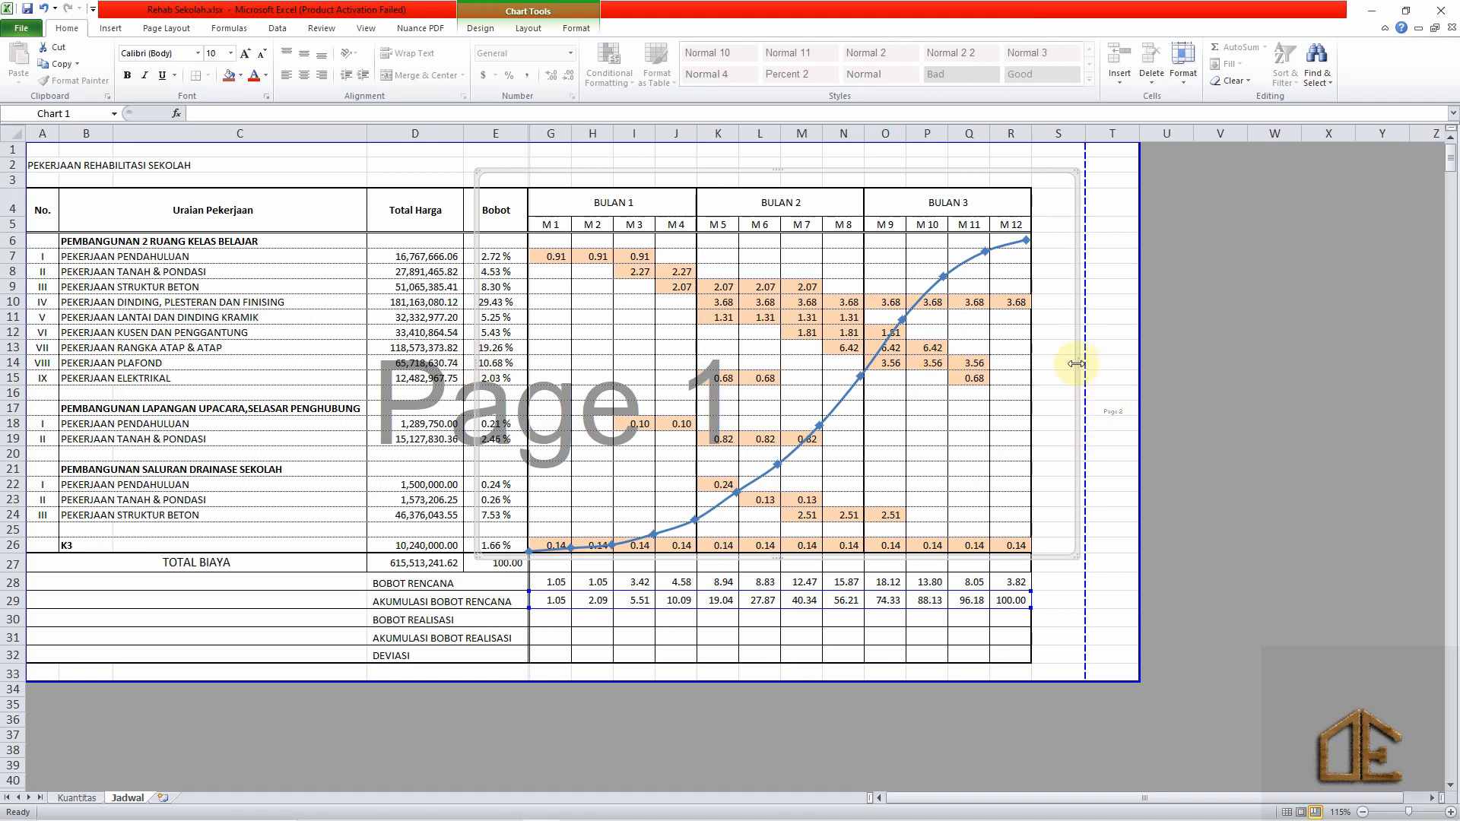
{"action": "left_click_drag", "start_coordinate": [1077, 364], "coordinate": [1081, 365]}
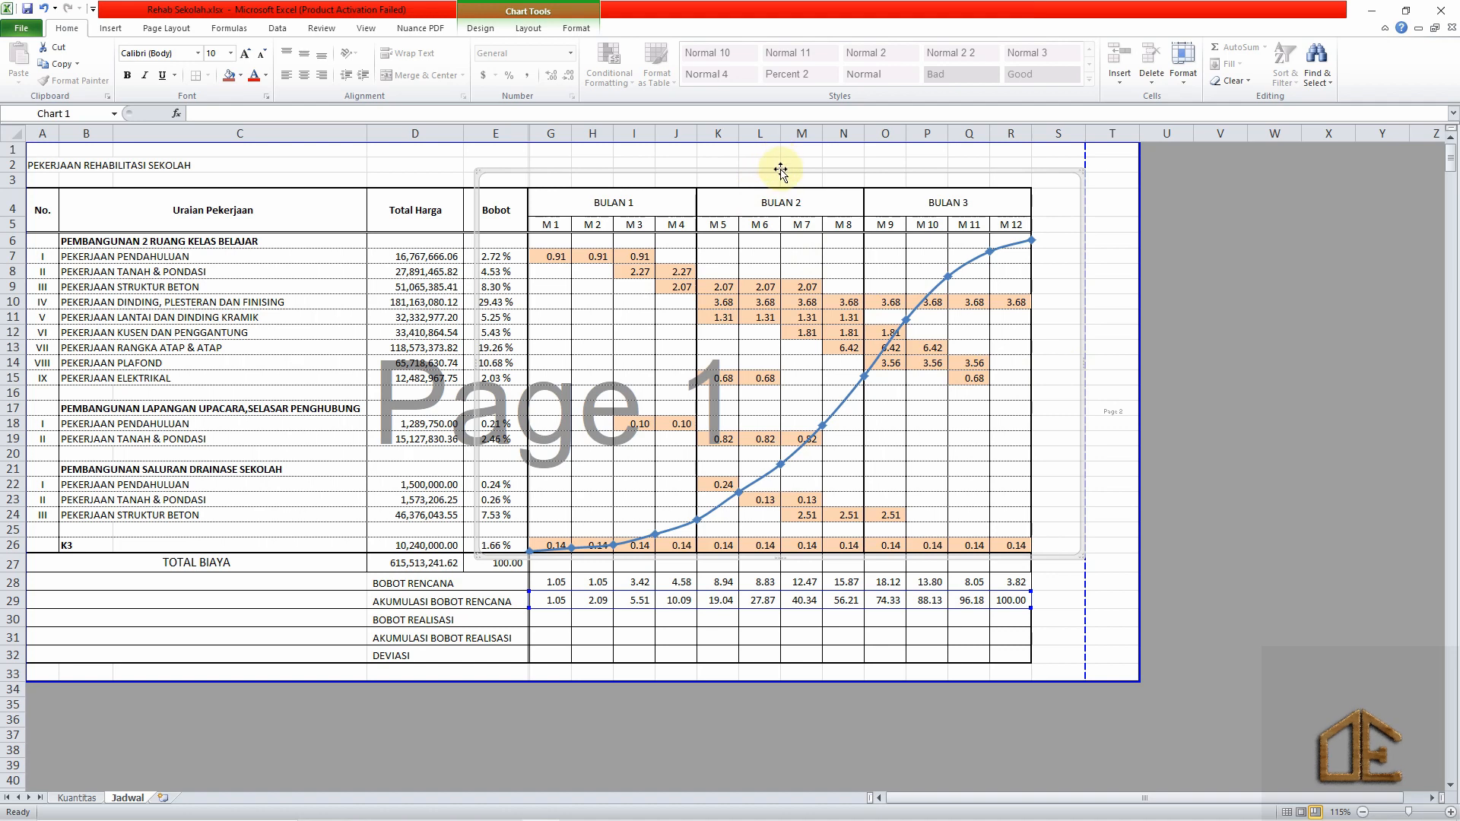
{"action": "left_click_drag", "start_coordinate": [781, 170], "coordinate": [781, 183]}
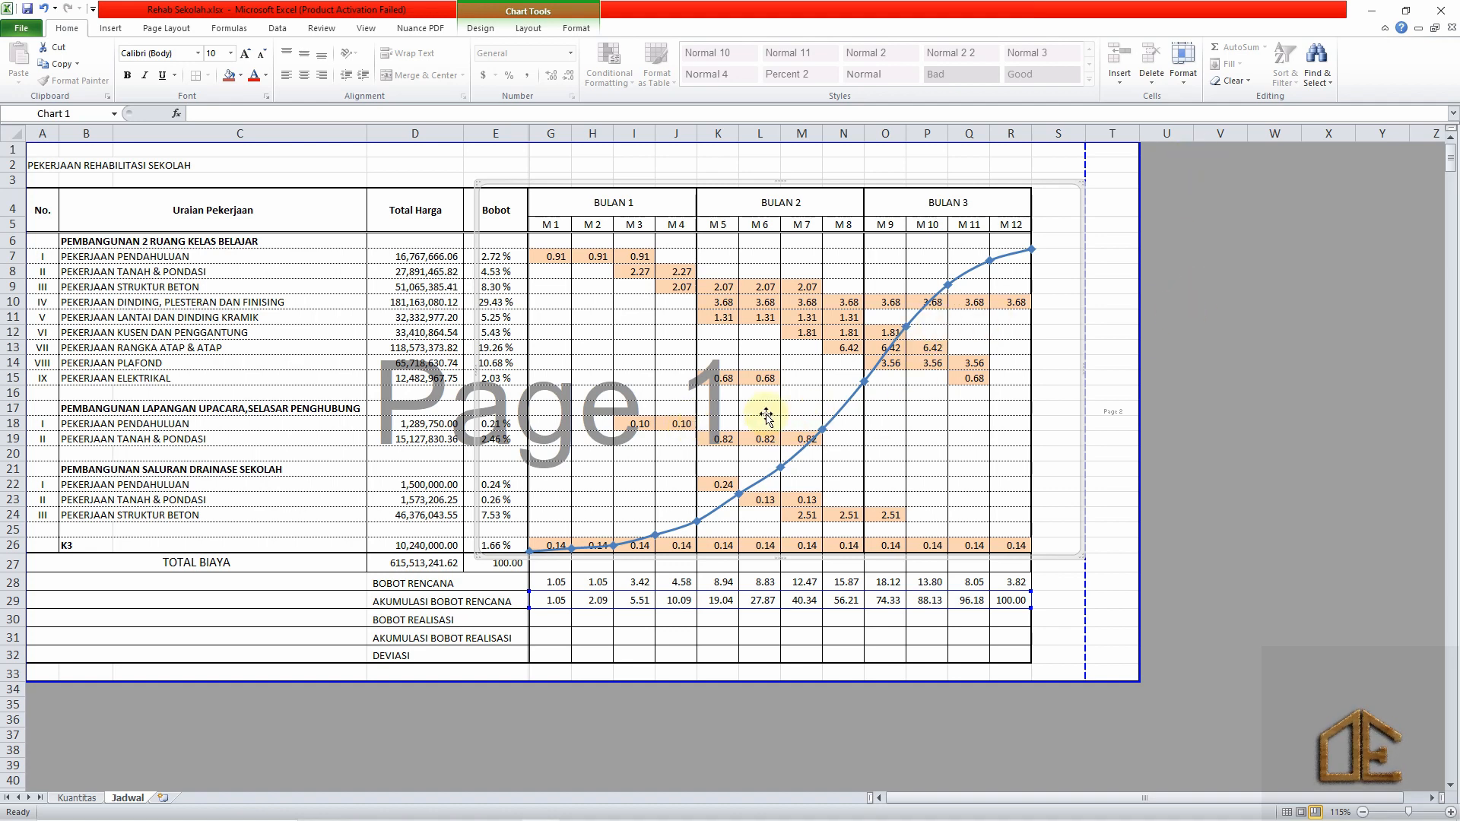
Set the curve's data series to the built-in diamond marker type.
{"action": "left_click", "coordinate": [850, 407]}
{"action": "right_click", "coordinate": [850, 407]}
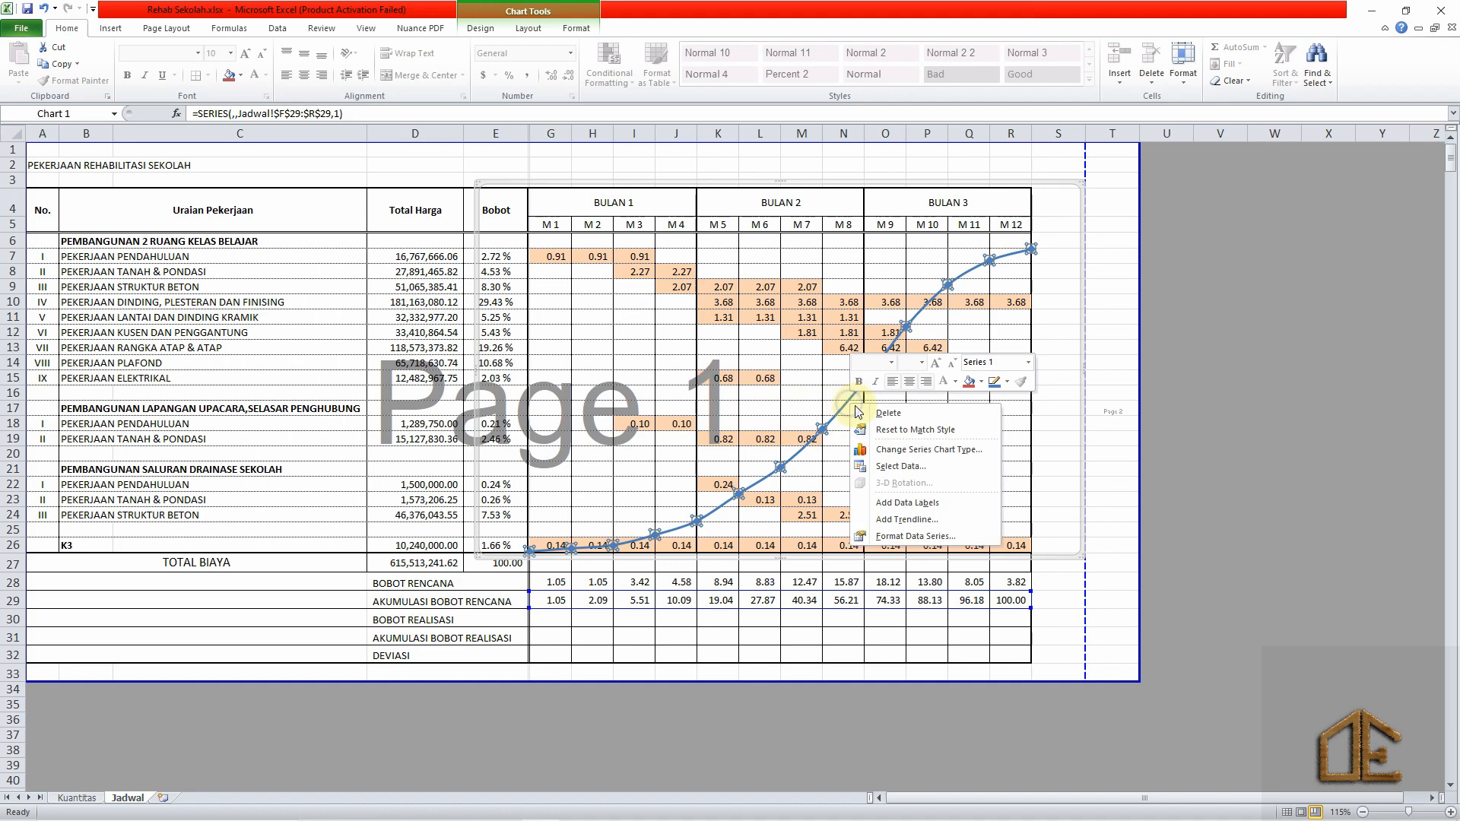
{"action": "left_click", "coordinate": [942, 540]}
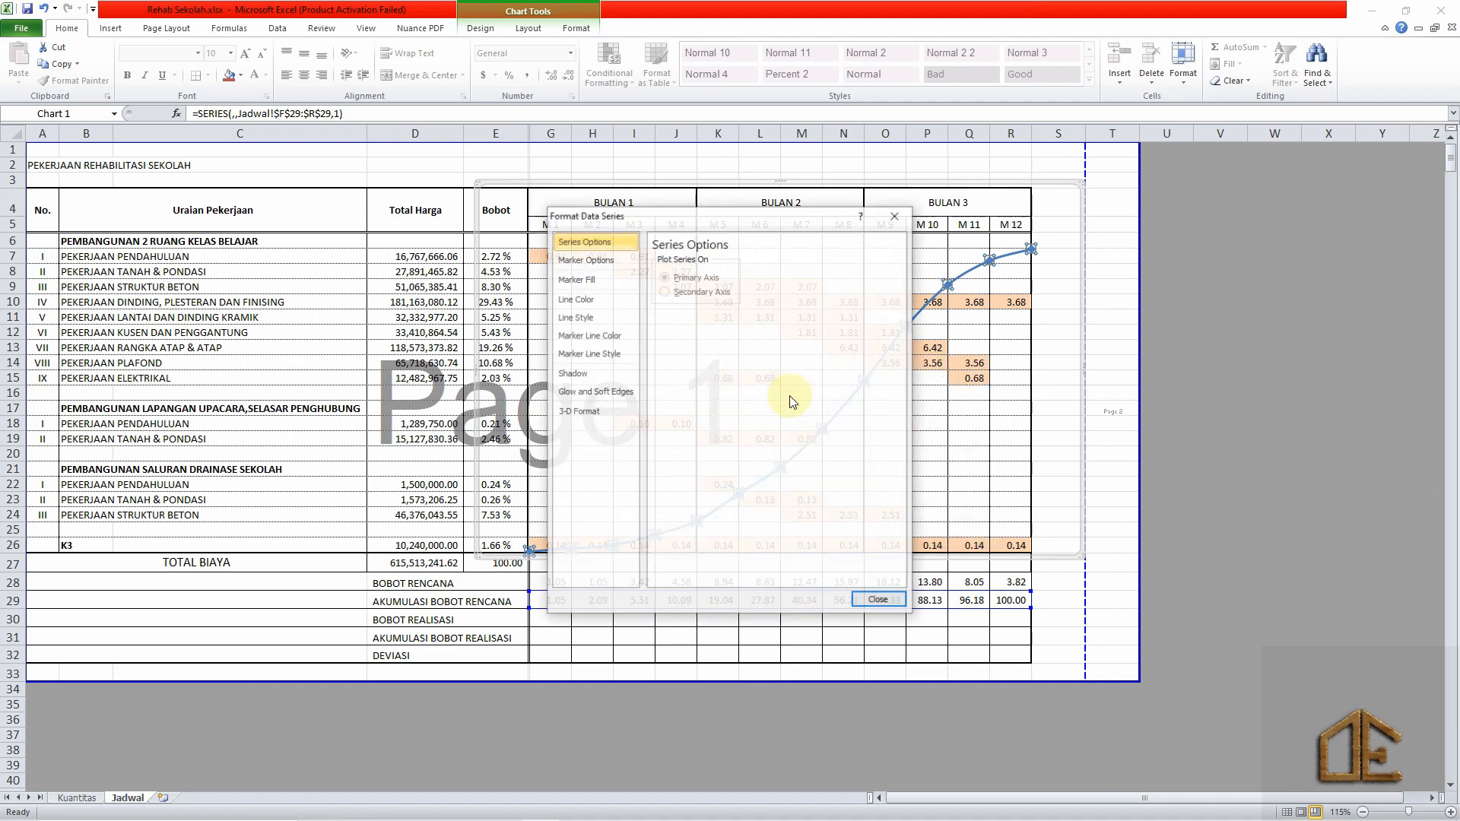
{"action": "left_click", "coordinate": [594, 263]}
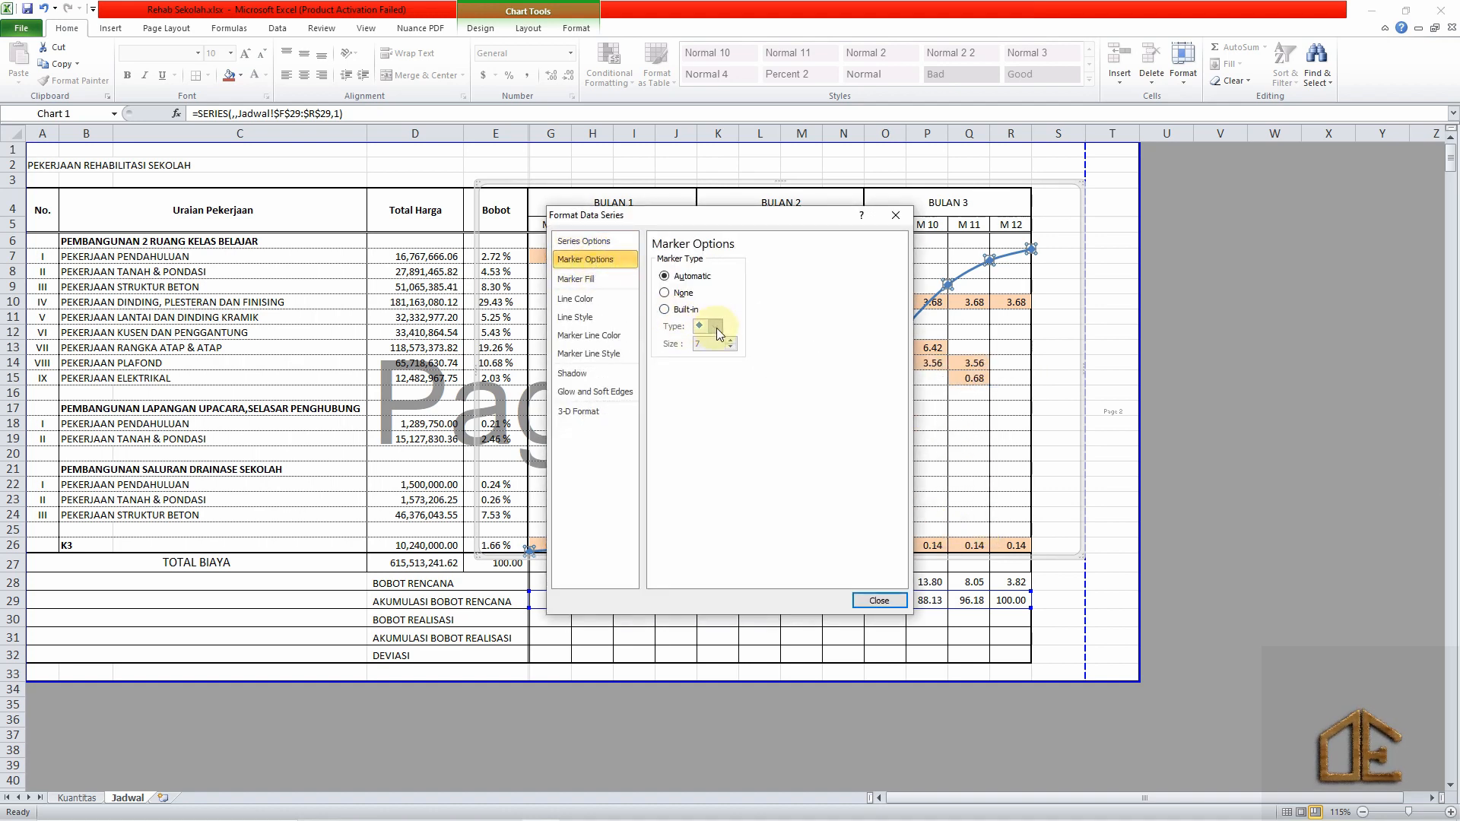
{"action": "left_click", "coordinate": [665, 310]}
{"action": "left_click", "coordinate": [717, 327]}
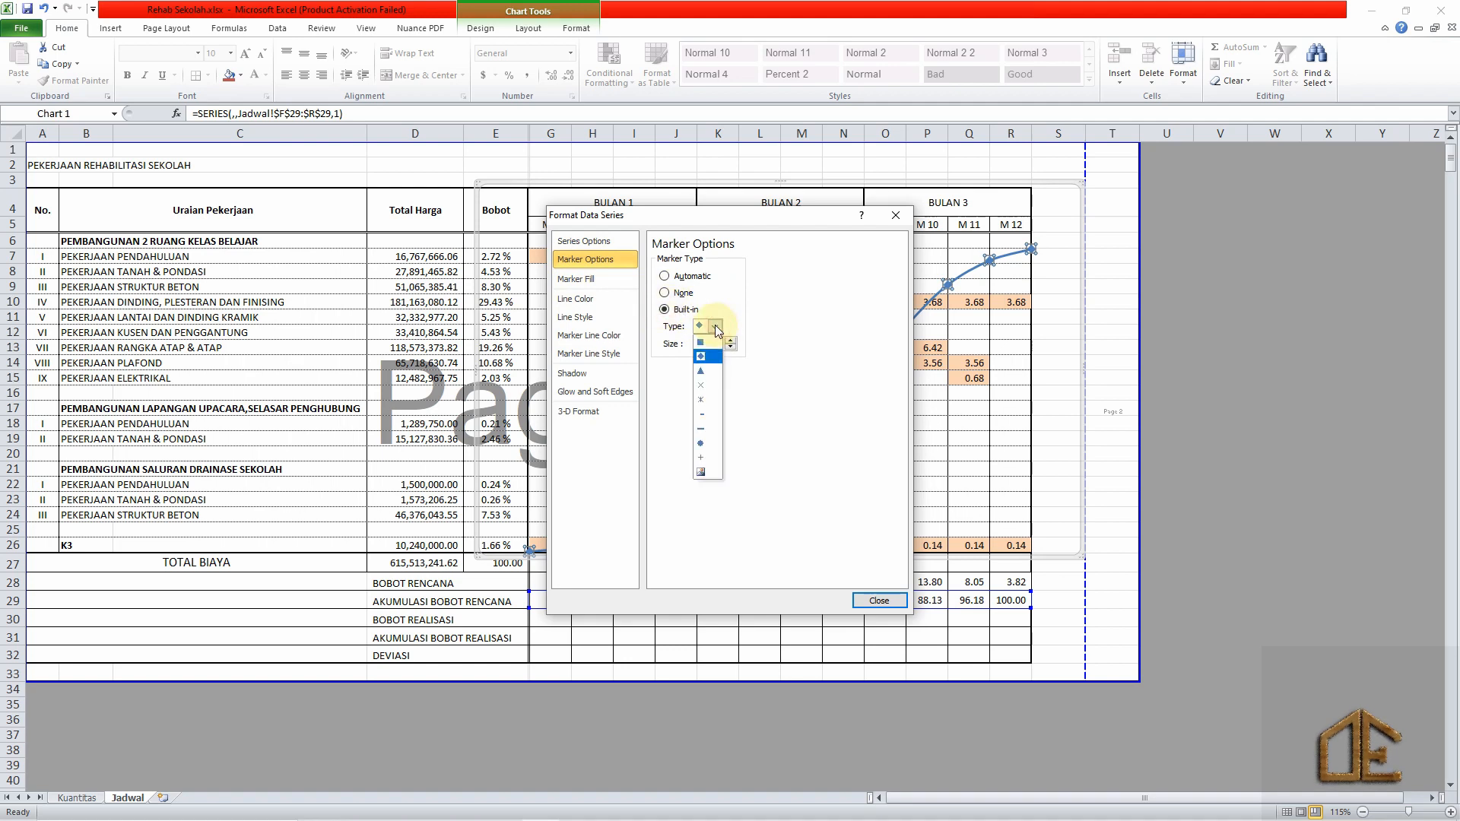
{"action": "left_click", "coordinate": [706, 363]}
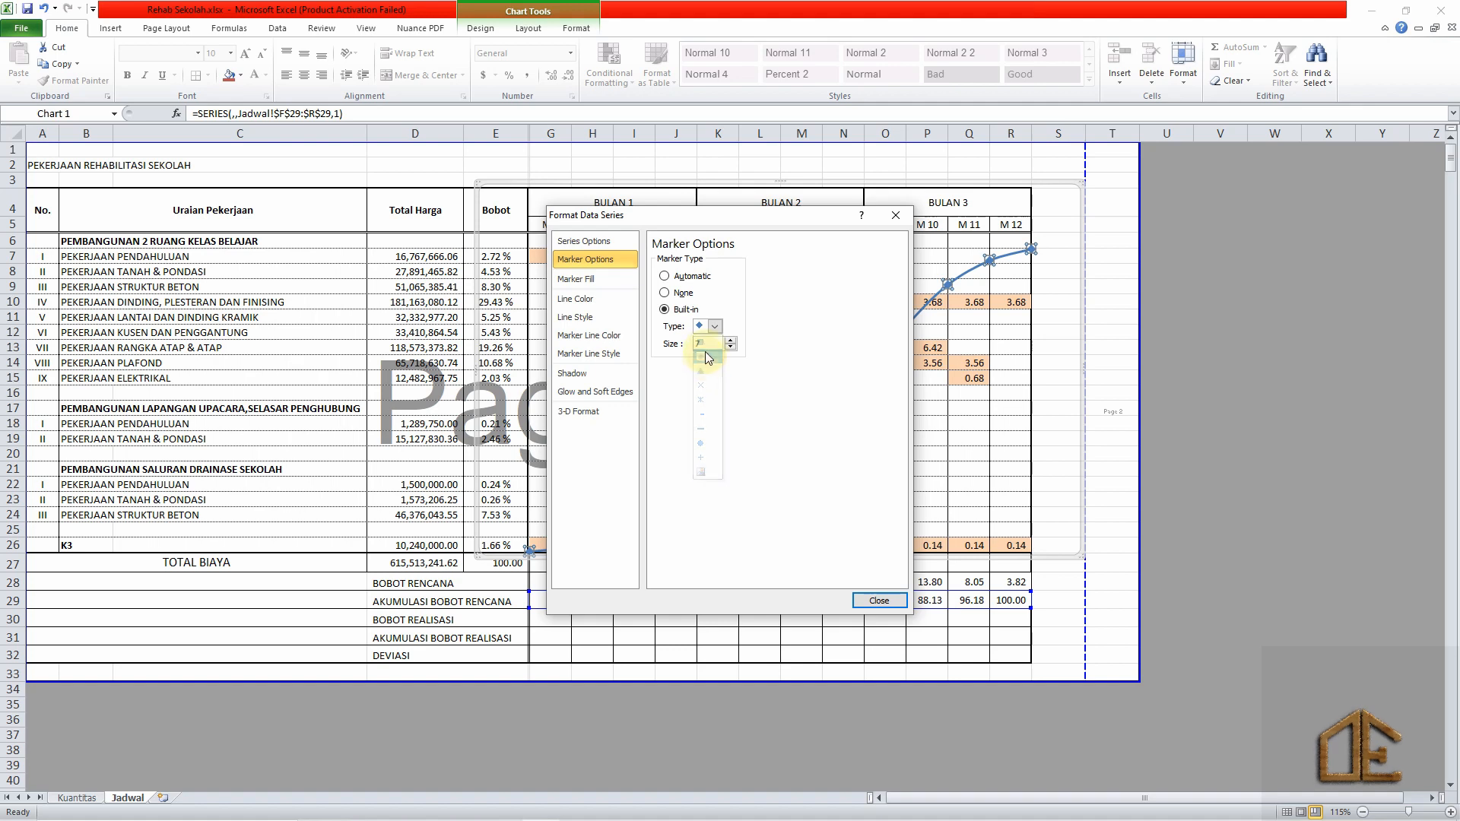
Give the series markers a solid fill in a shade of the dark blue theme colour.
{"action": "left_click", "coordinate": [577, 279]}
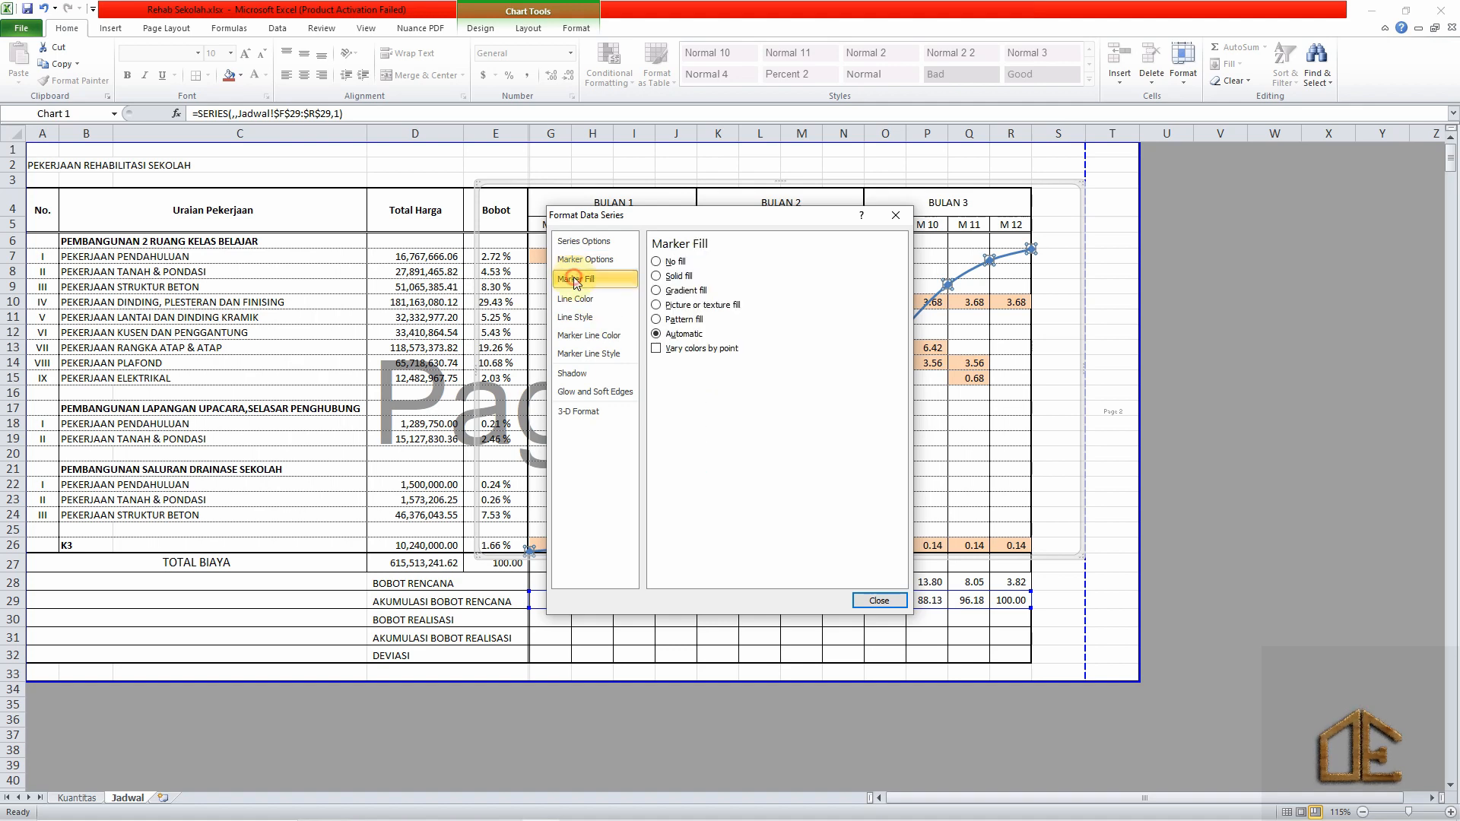
{"action": "left_click", "coordinate": [656, 276]}
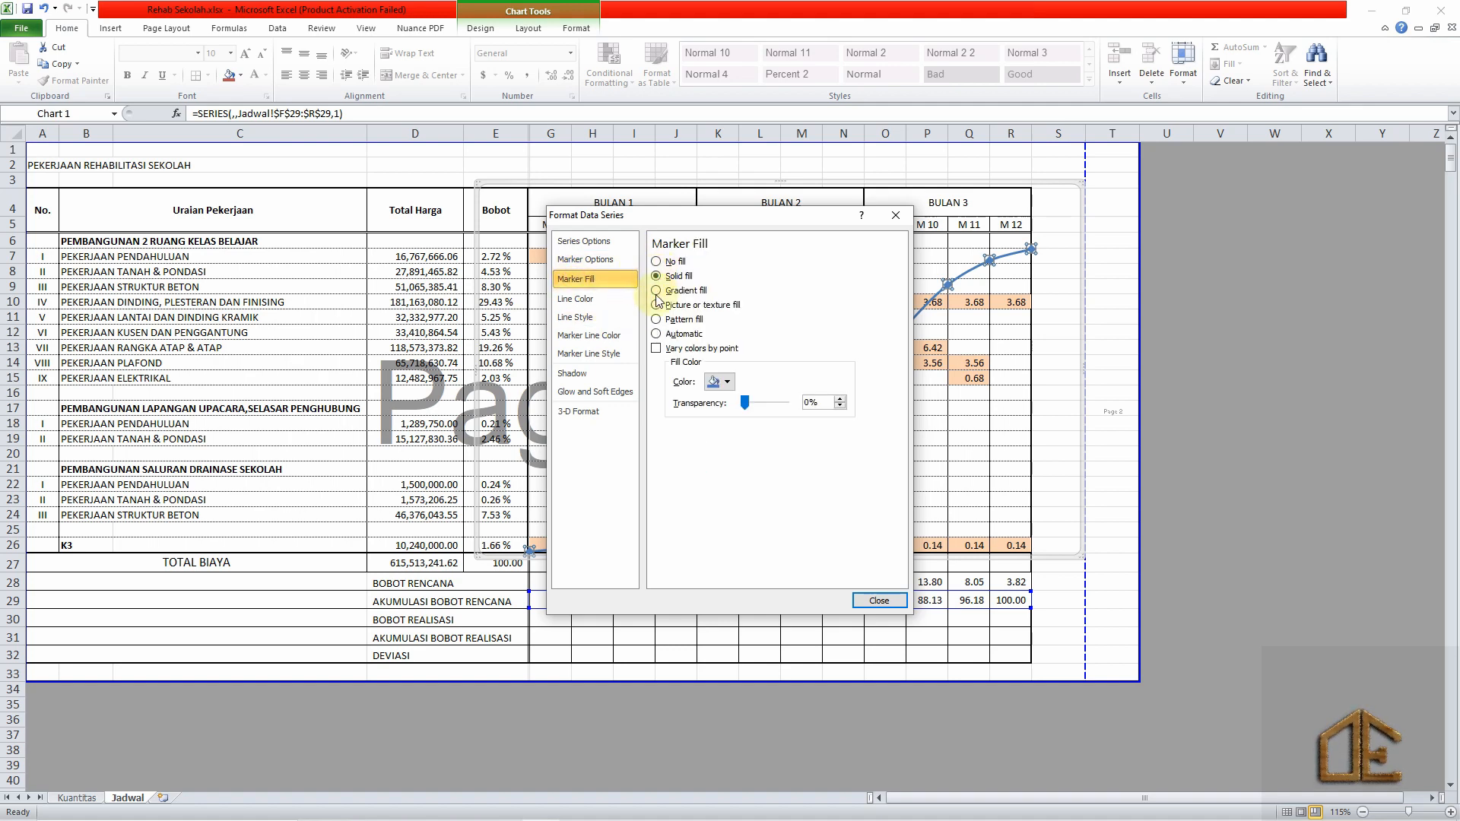
{"action": "left_click", "coordinate": [720, 381]}
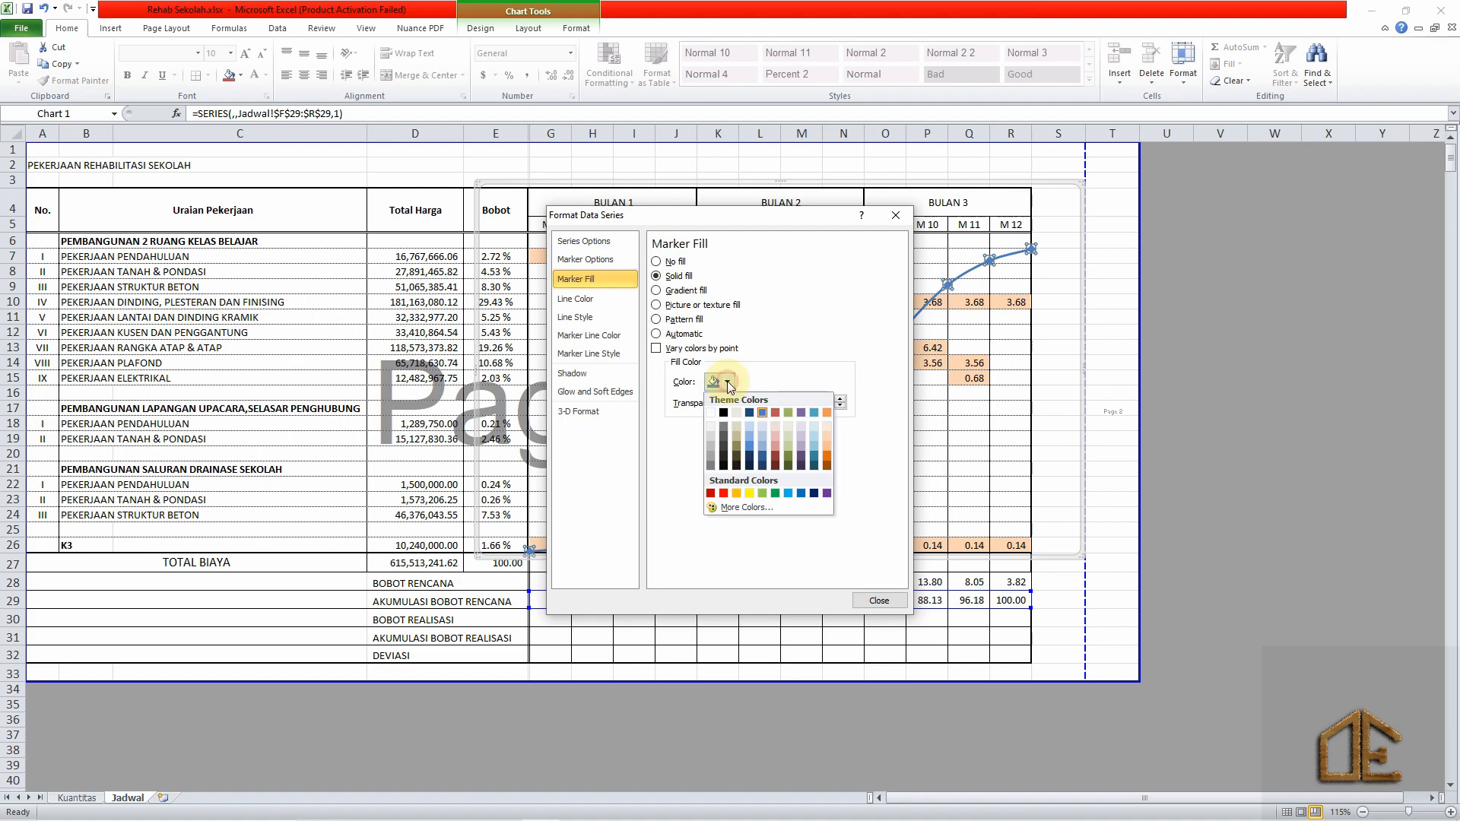
{"action": "left_click", "coordinate": [750, 448]}
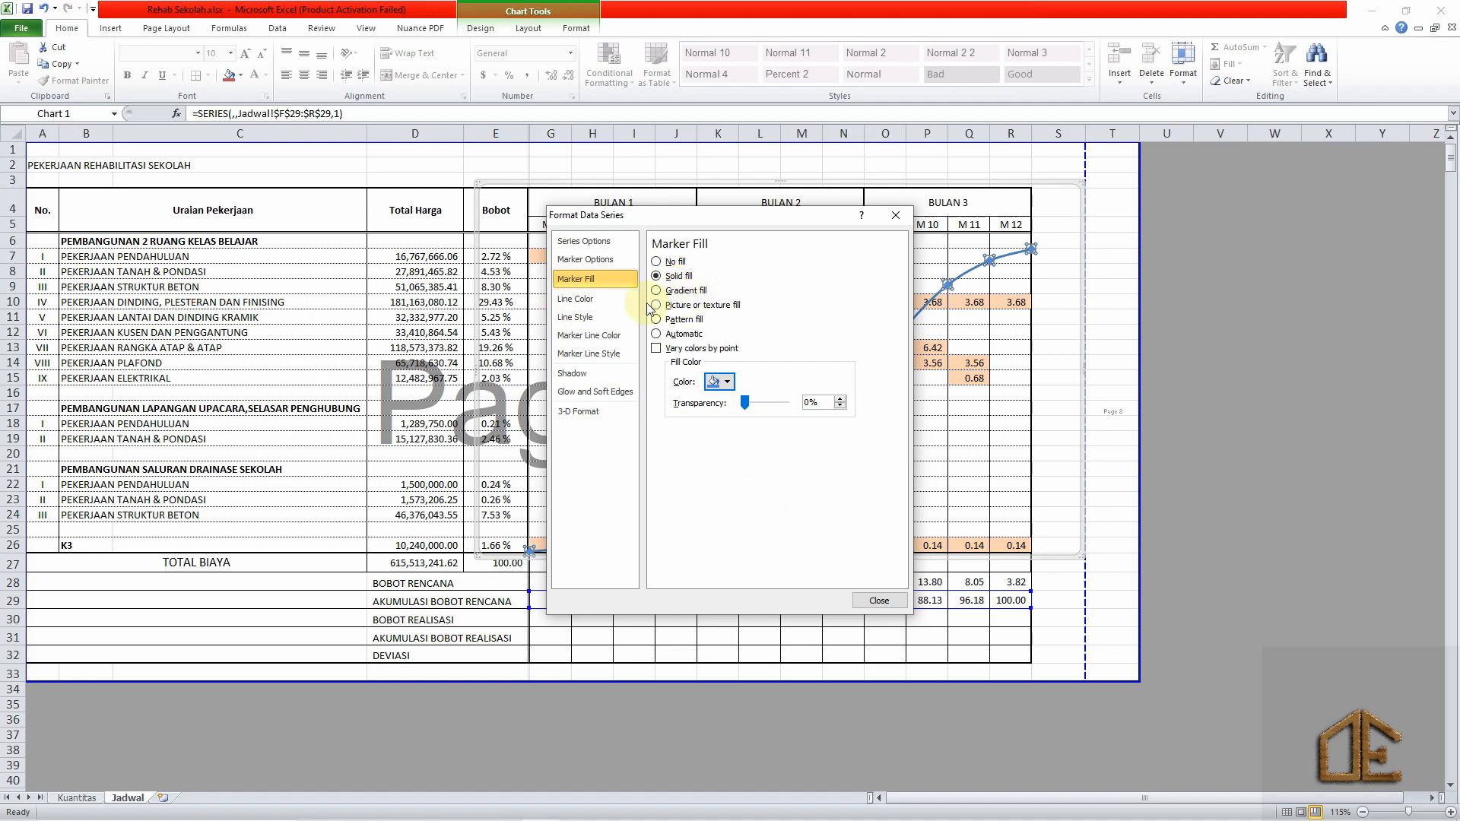
Give the S-curve series a solid line in the darkest orange (brown) theme shade.
{"action": "left_click", "coordinate": [575, 299]}
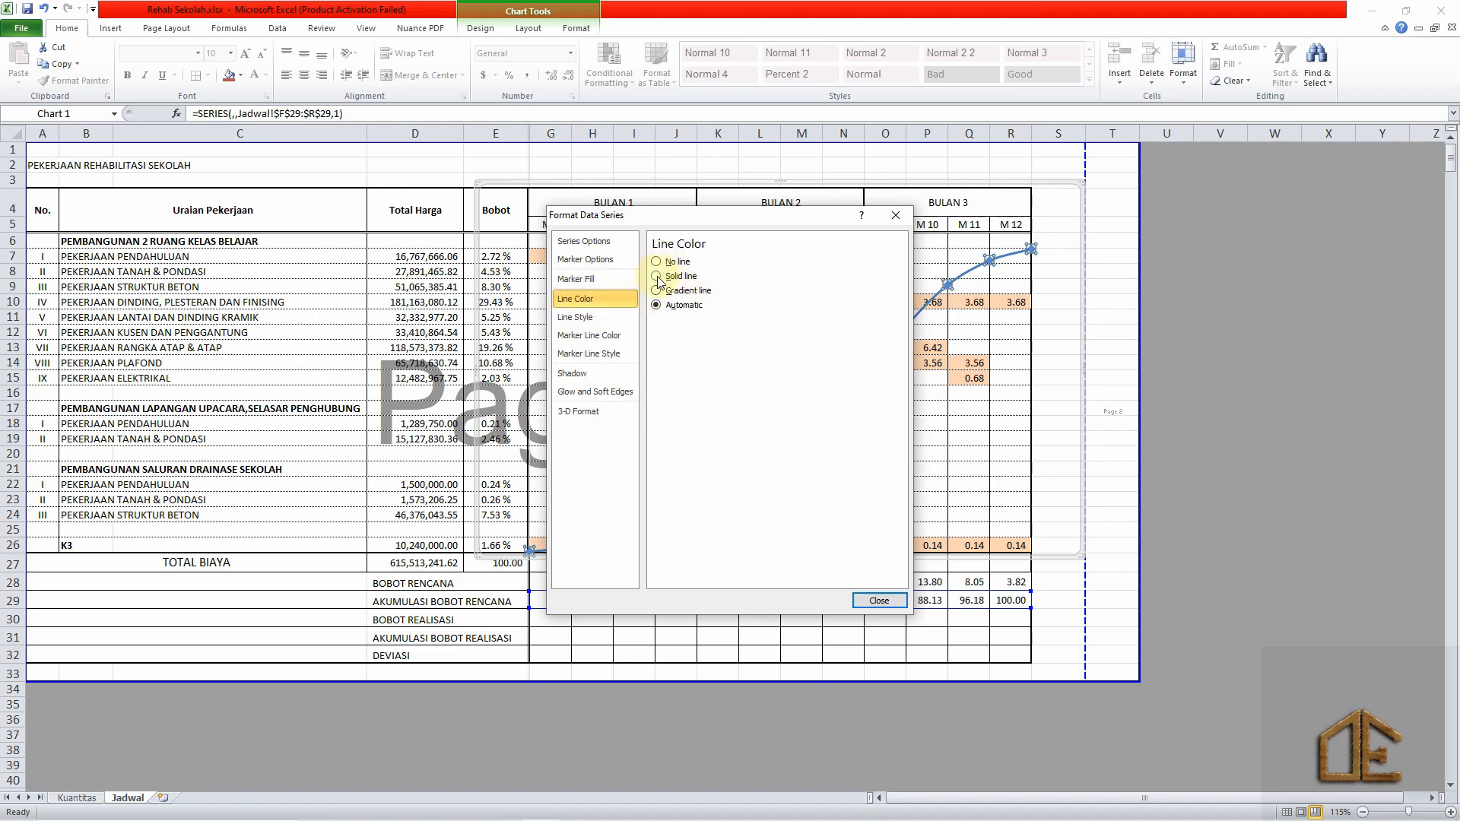
{"action": "left_click", "coordinate": [657, 277]}
{"action": "left_click", "coordinate": [711, 324]}
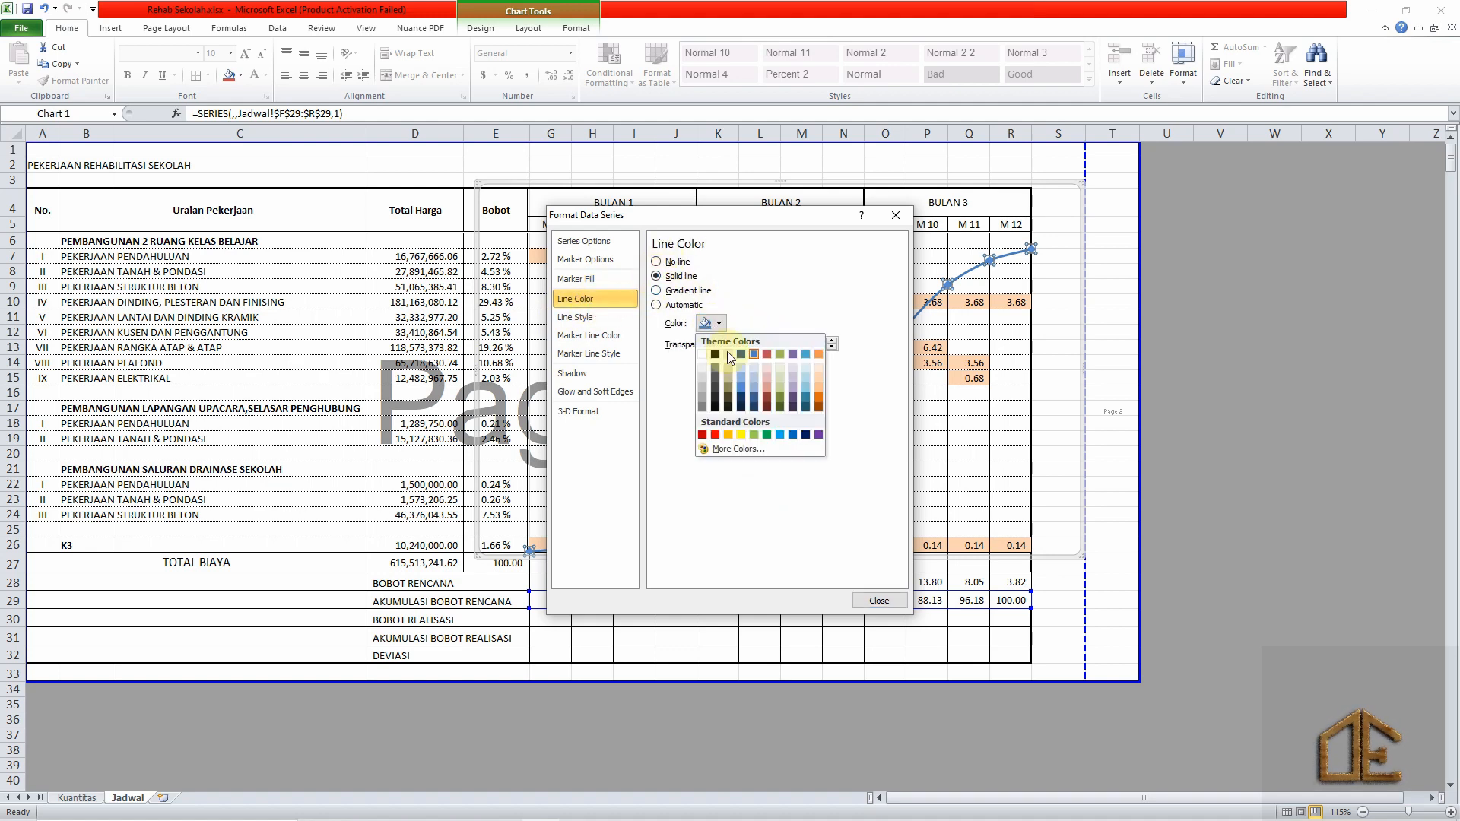
{"action": "left_click", "coordinate": [819, 404]}
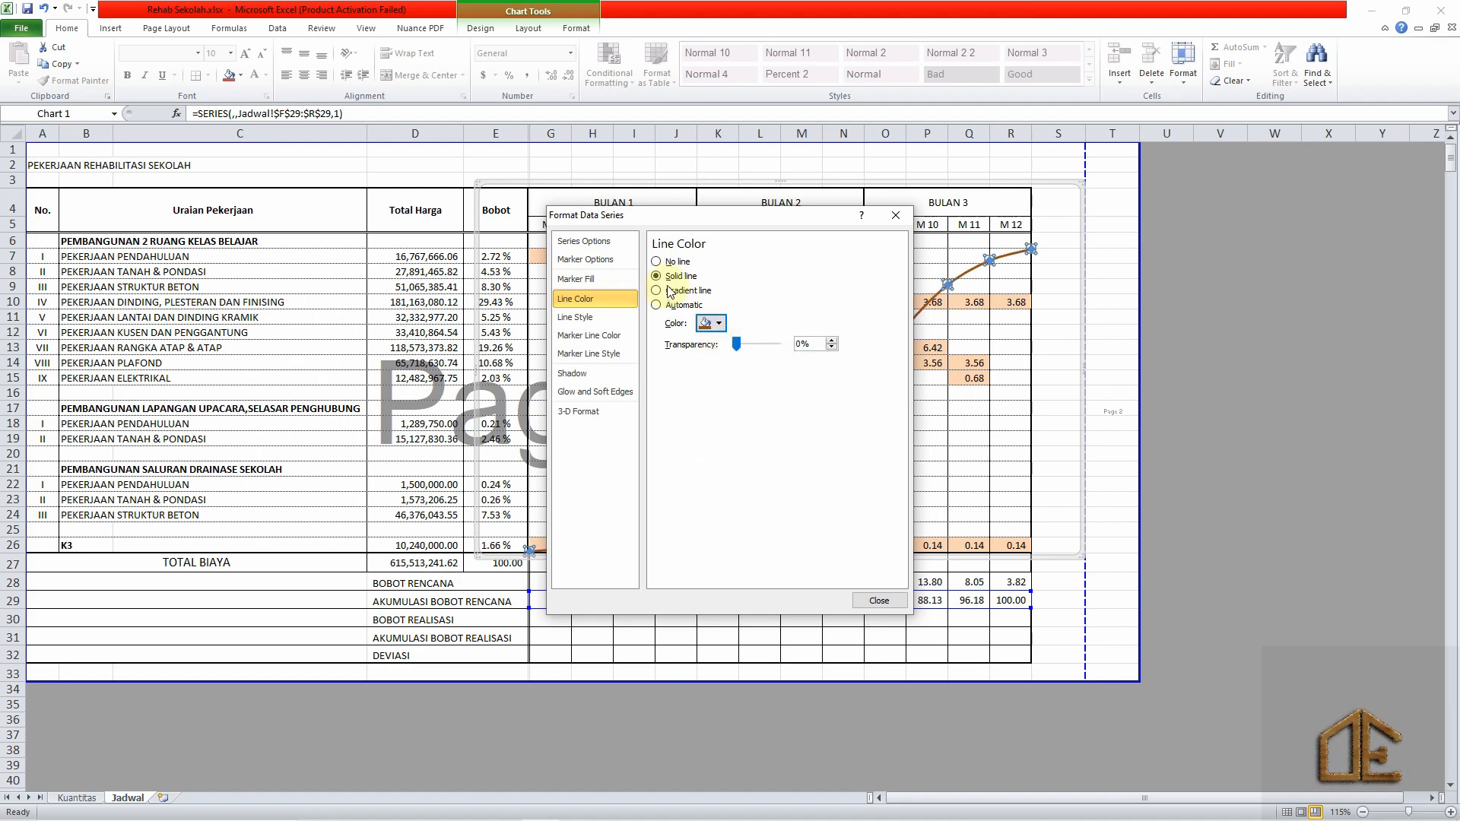
{"action": "left_click", "coordinate": [578, 318]}
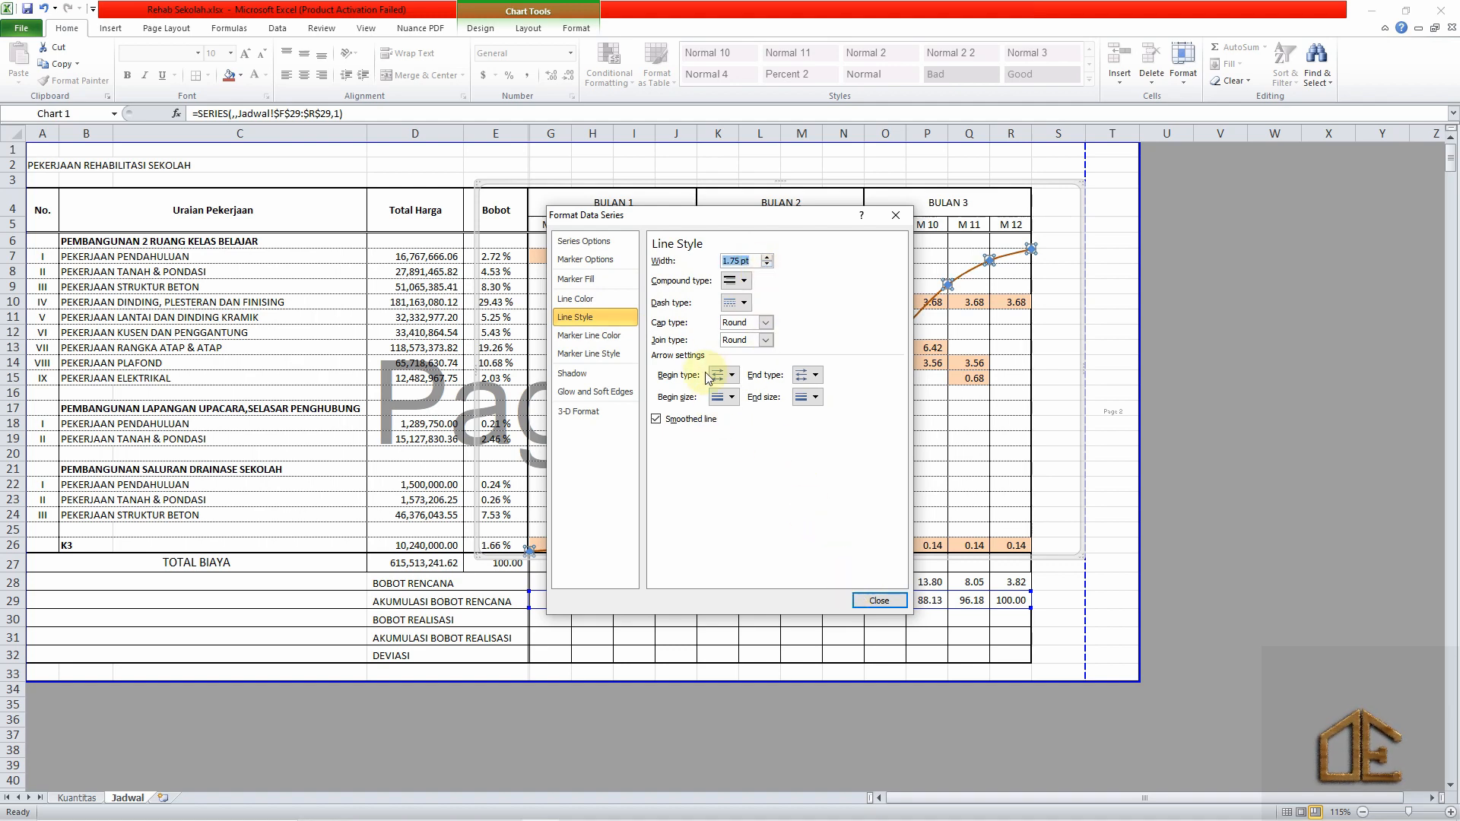
Change the curve's markers to the built-in circle type at size 5 and close the series formatting.
{"action": "left_click", "coordinate": [609, 281]}
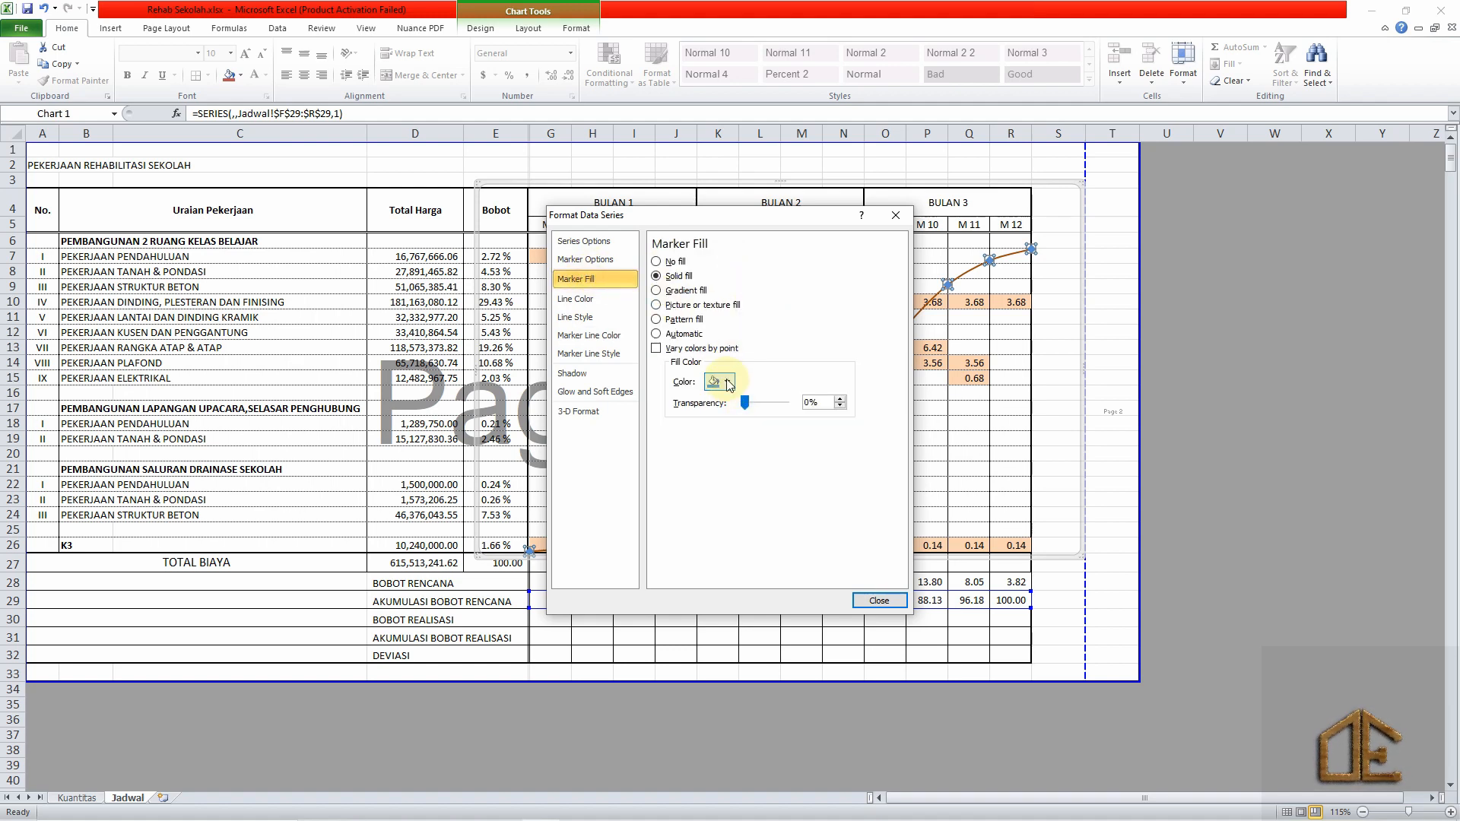
{"action": "left_click", "coordinate": [595, 260]}
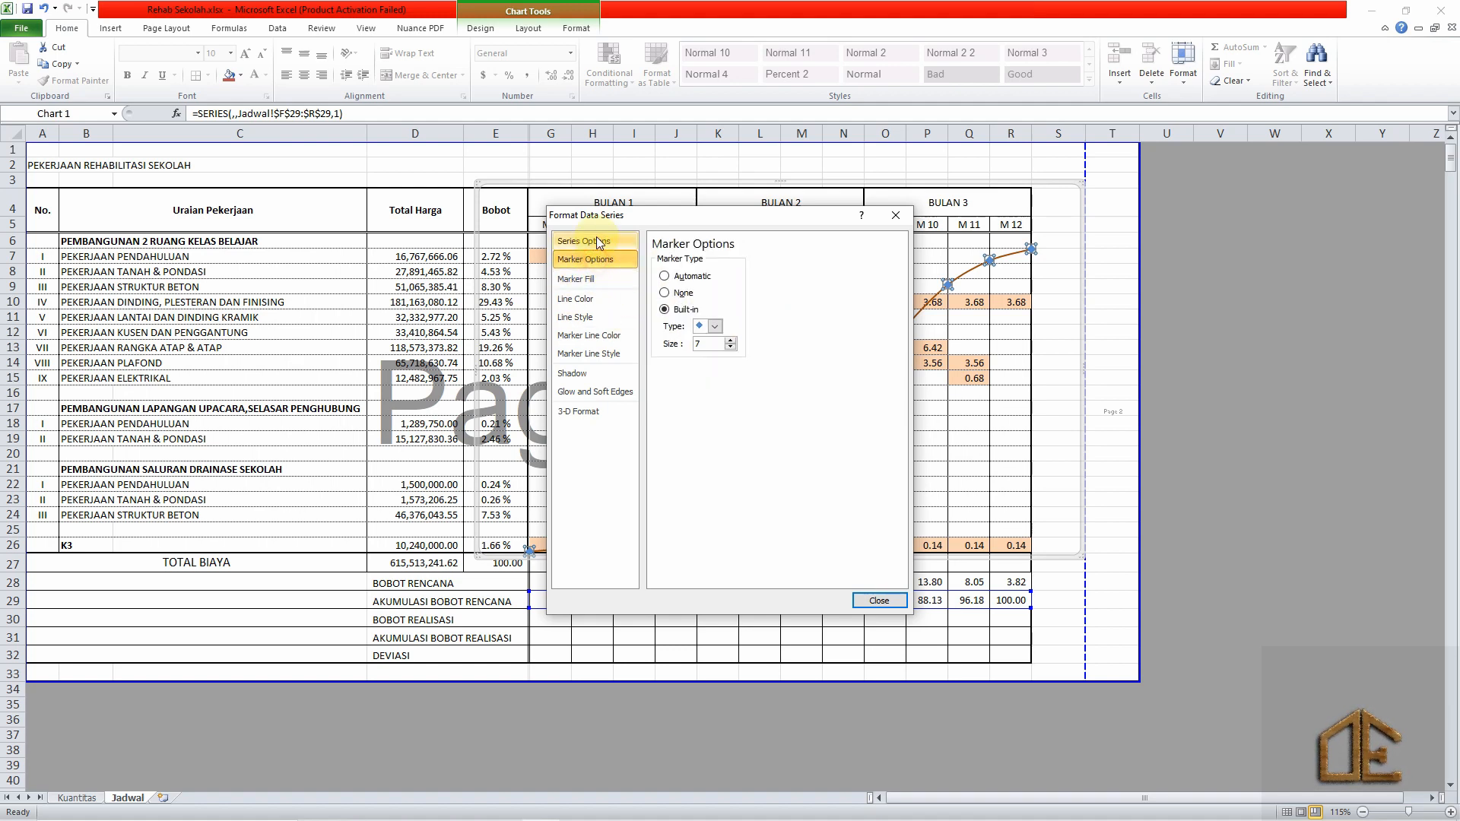
{"action": "left_click", "coordinate": [713, 327]}
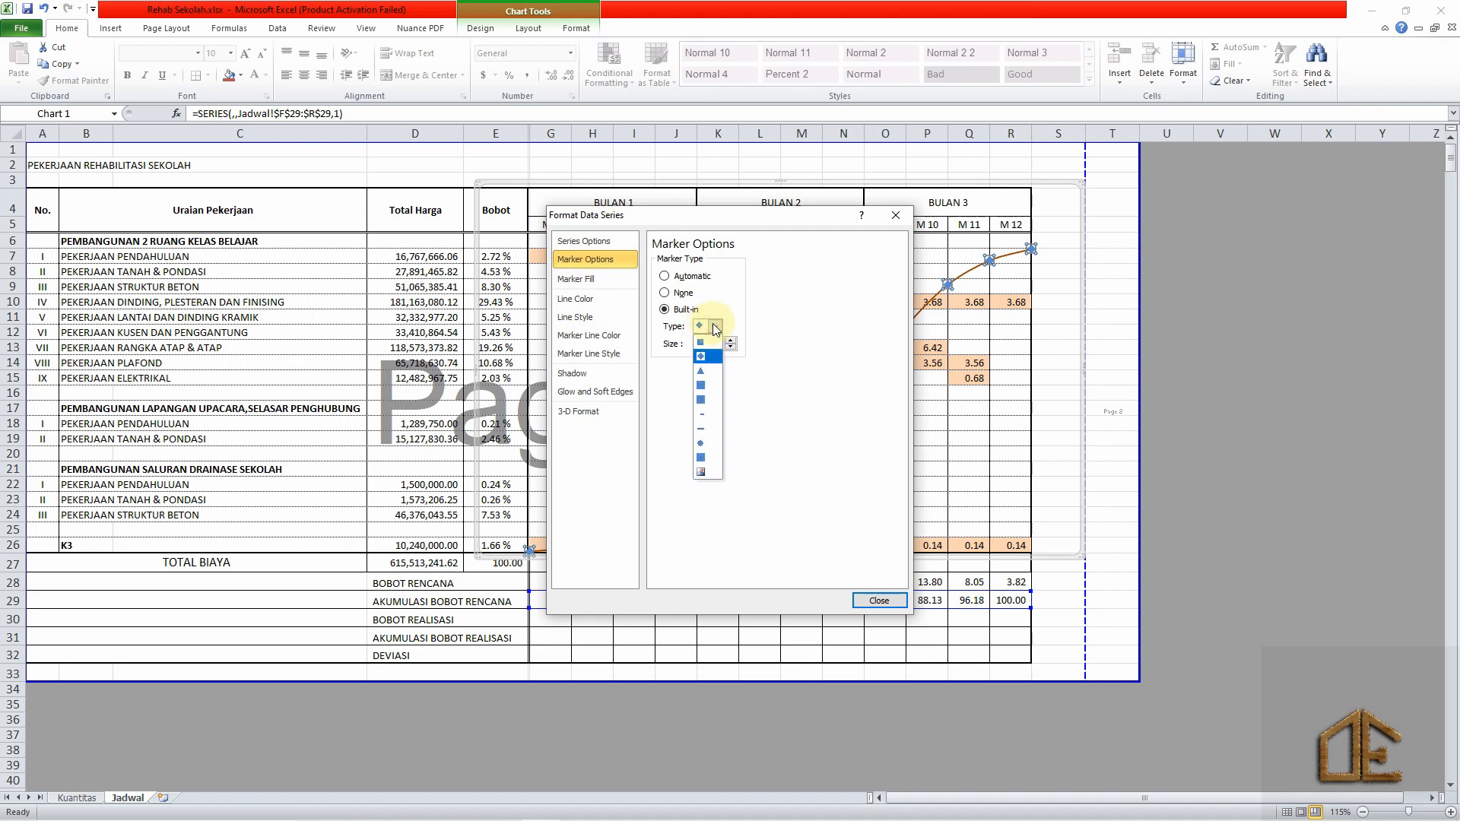
{"action": "left_click", "coordinate": [709, 451]}
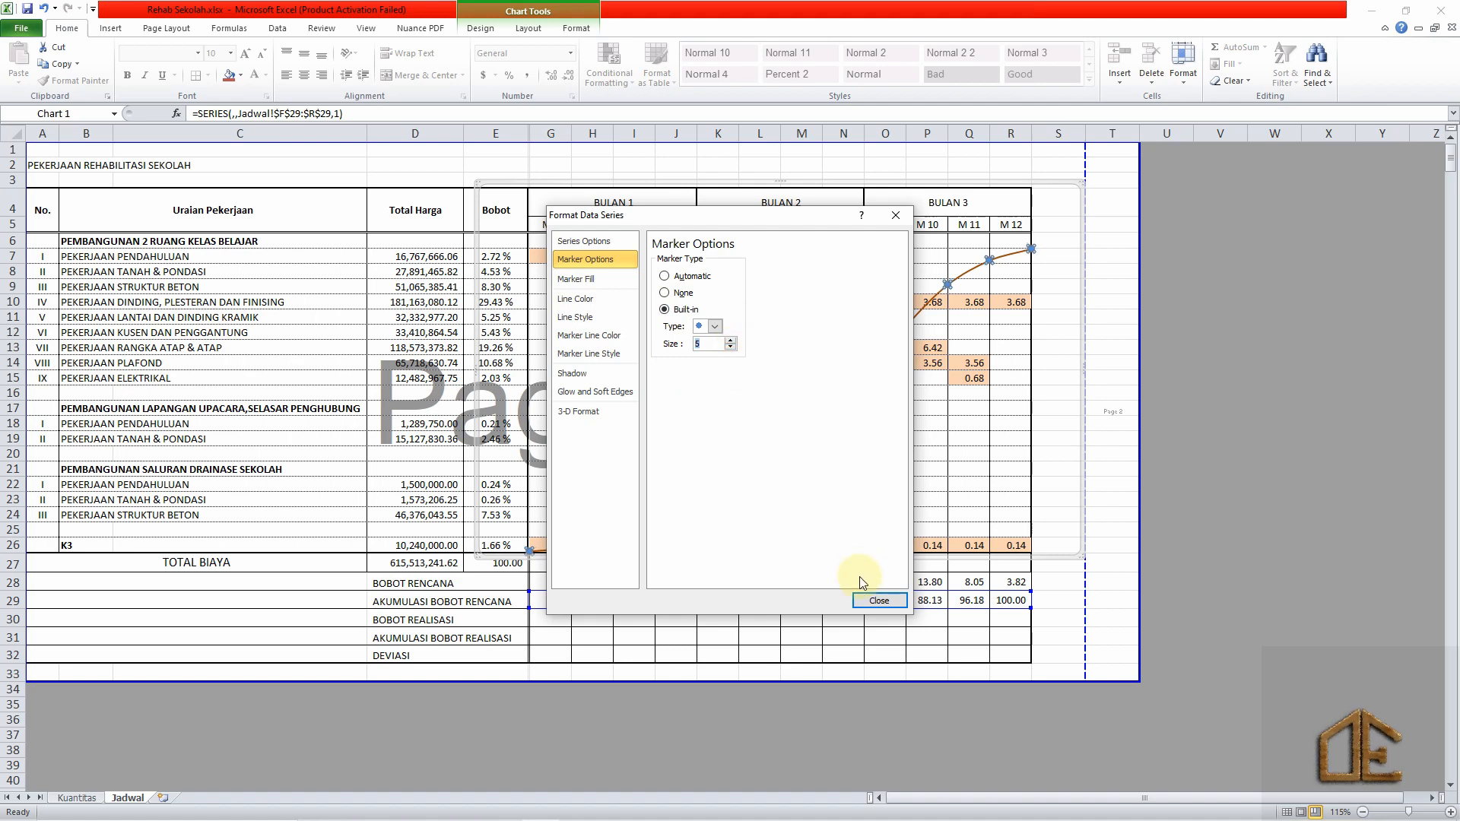
{"action": "left_click", "coordinate": [875, 600]}
{"action": "left_click", "coordinate": [1105, 377]}
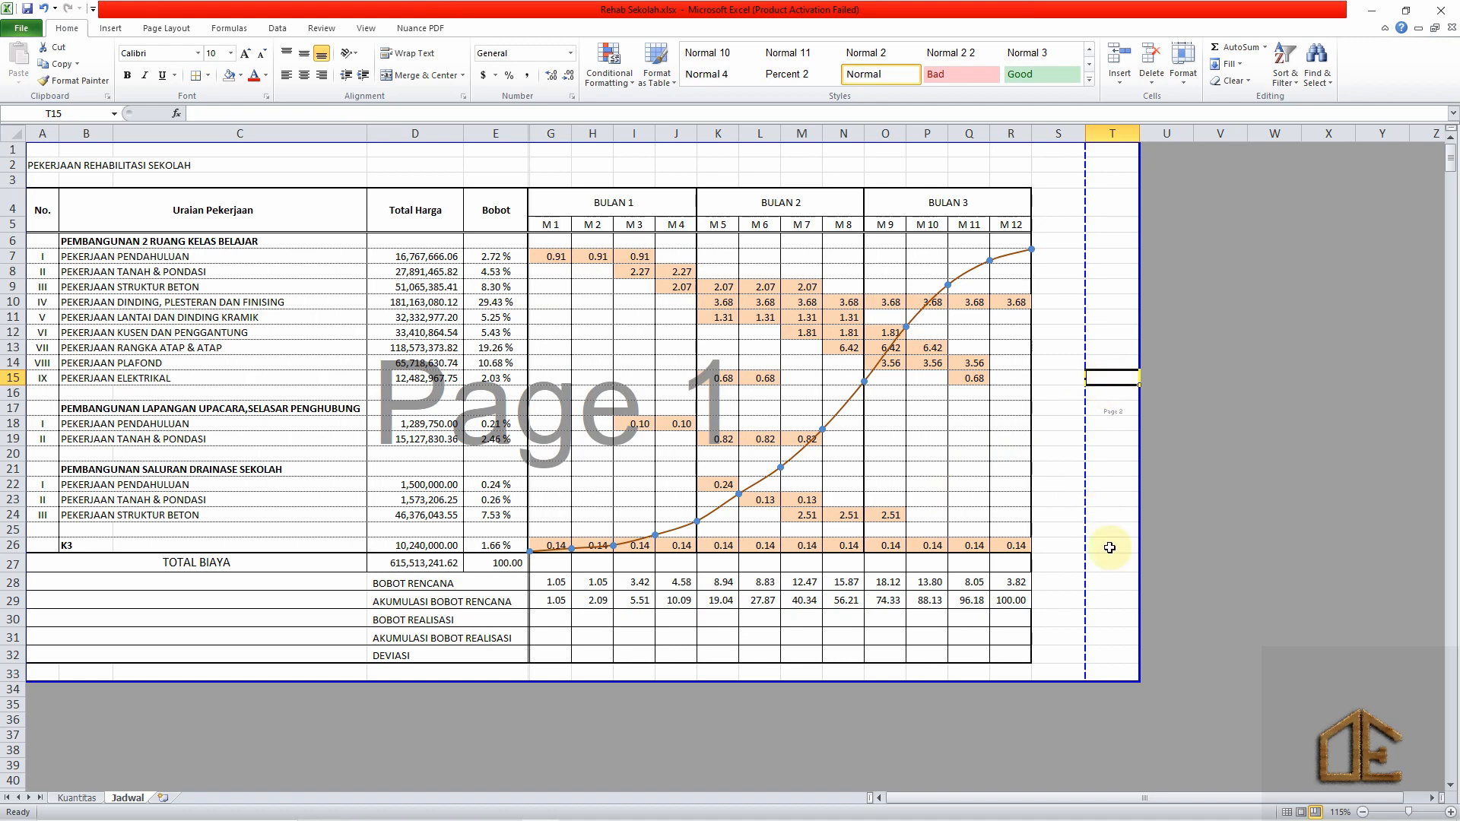
Try clearing the M 12 cumulative weight in cell R29, and undo the deletion.
{"action": "left_click", "coordinate": [1016, 599]}
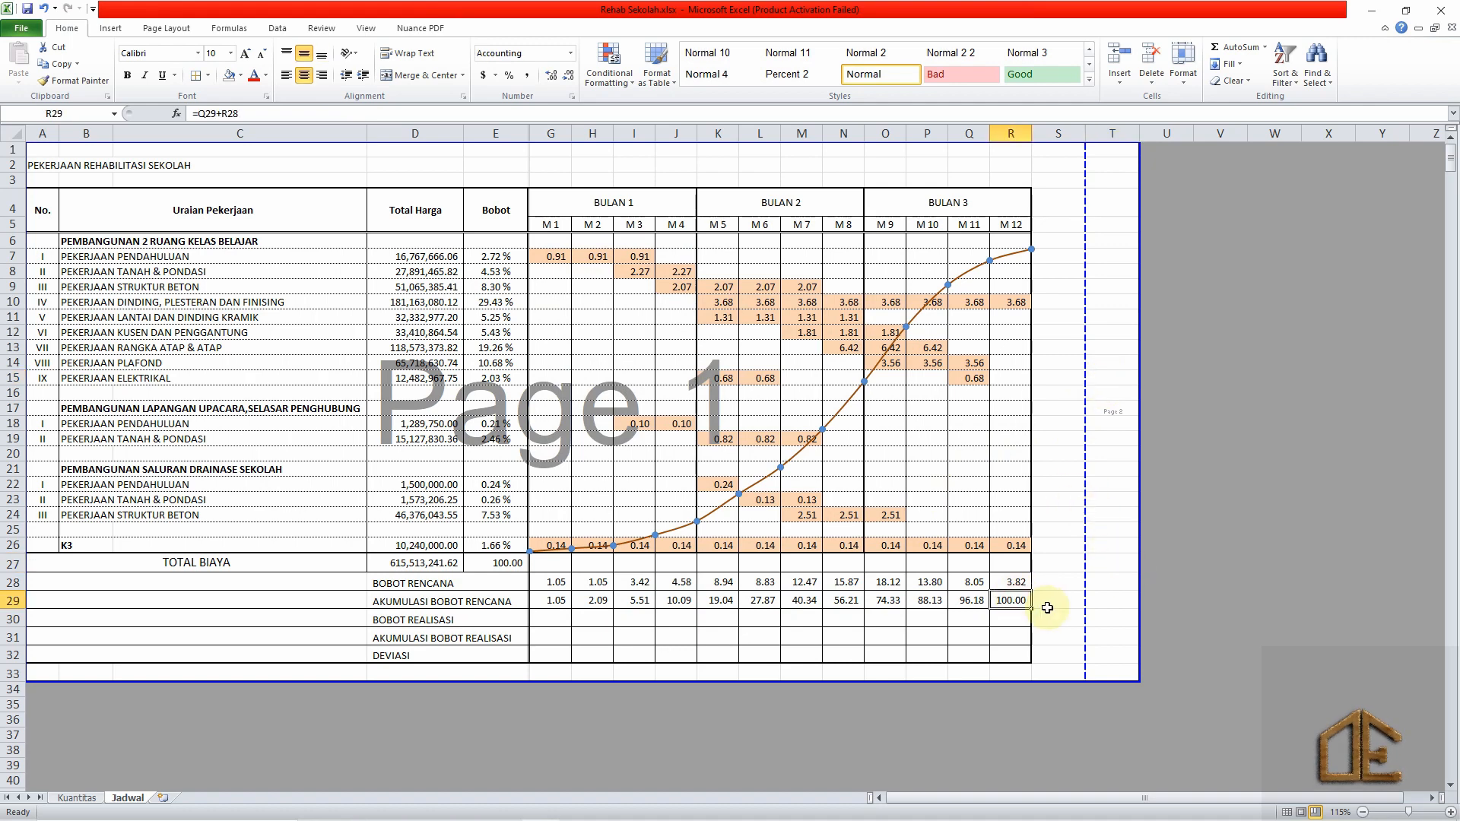
{"action": "key", "text": "Delete"}
{"action": "key", "text": "ctrl+z"}
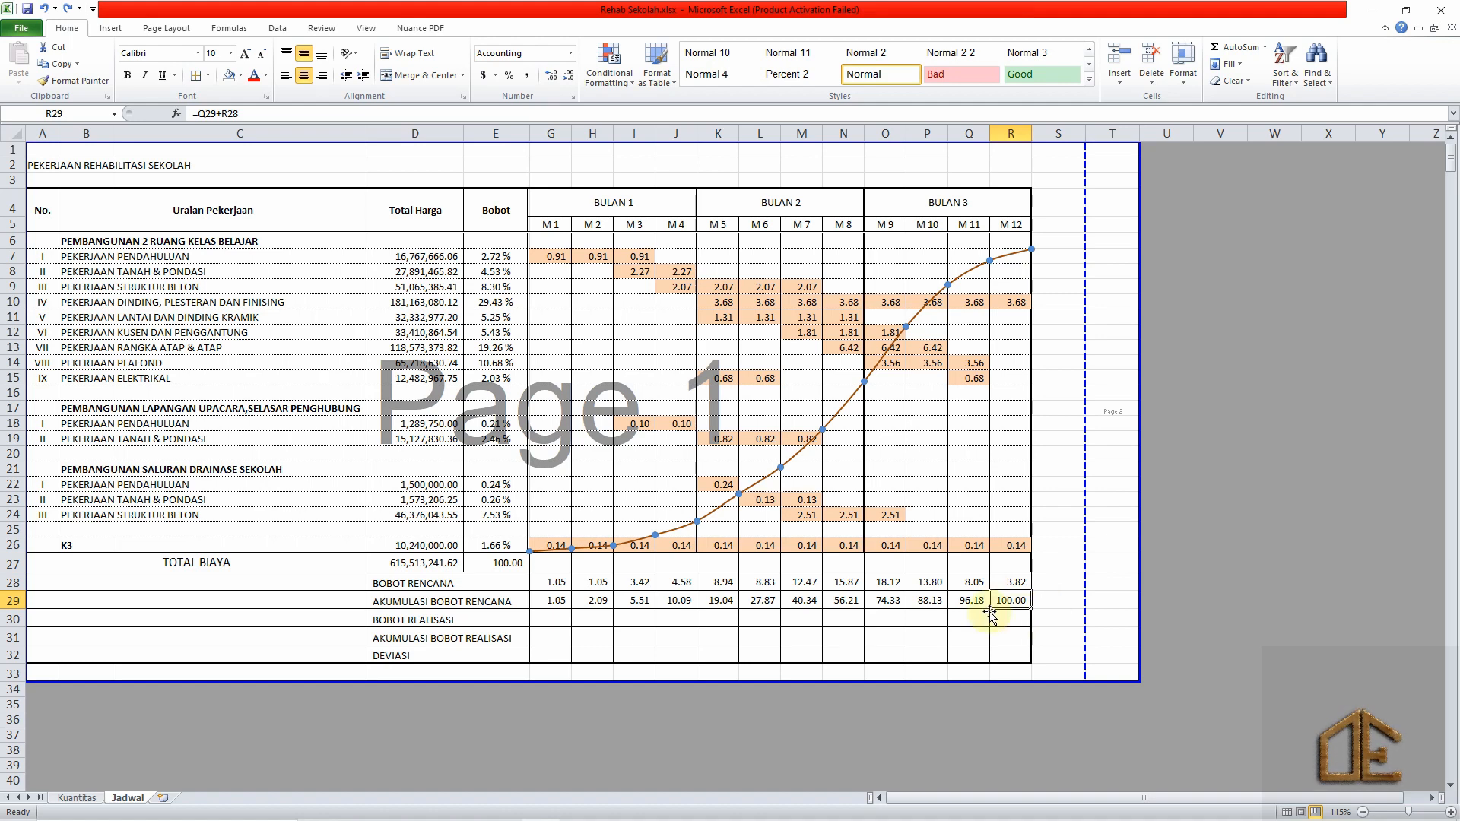
Pull the print area's outer page break in to the edge of column S so column T is excluded.
{"action": "left_click", "coordinate": [1118, 300]}
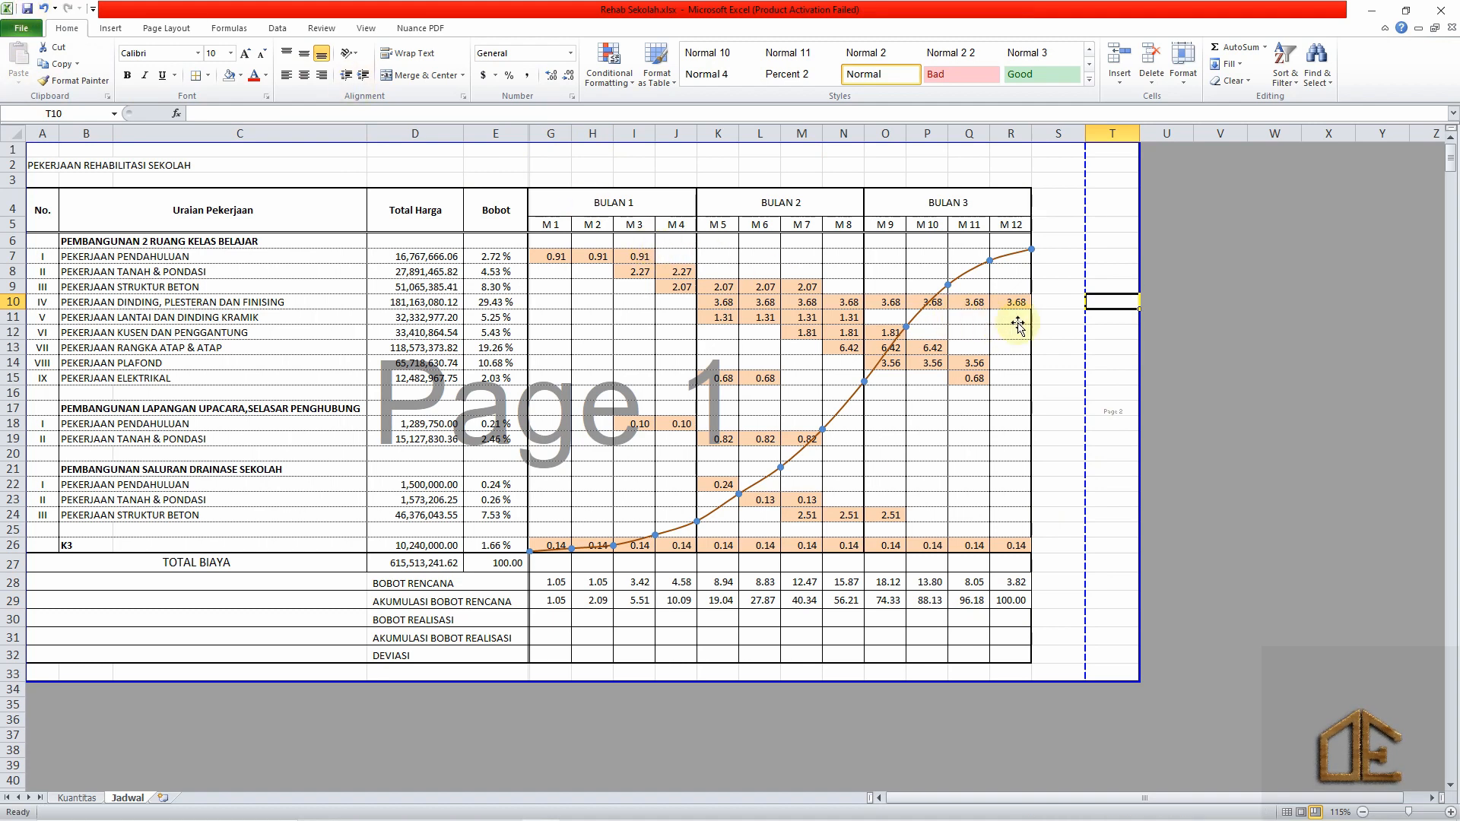
{"action": "left_click_drag", "start_coordinate": [1139, 264], "coordinate": [1098, 261]}
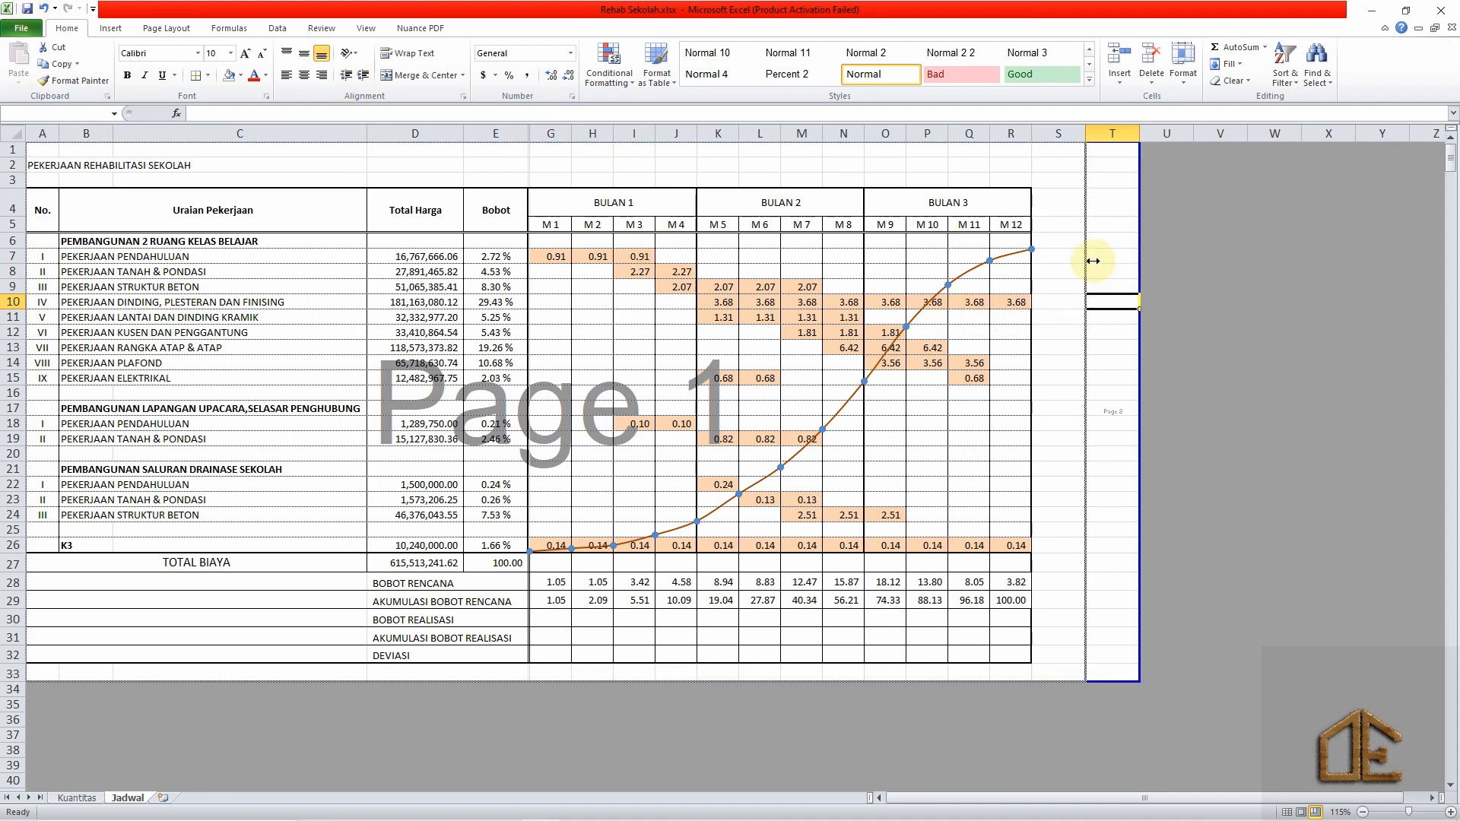
{"action": "left_click", "coordinate": [1066, 340]}
{"action": "left_click", "coordinate": [1166, 318]}
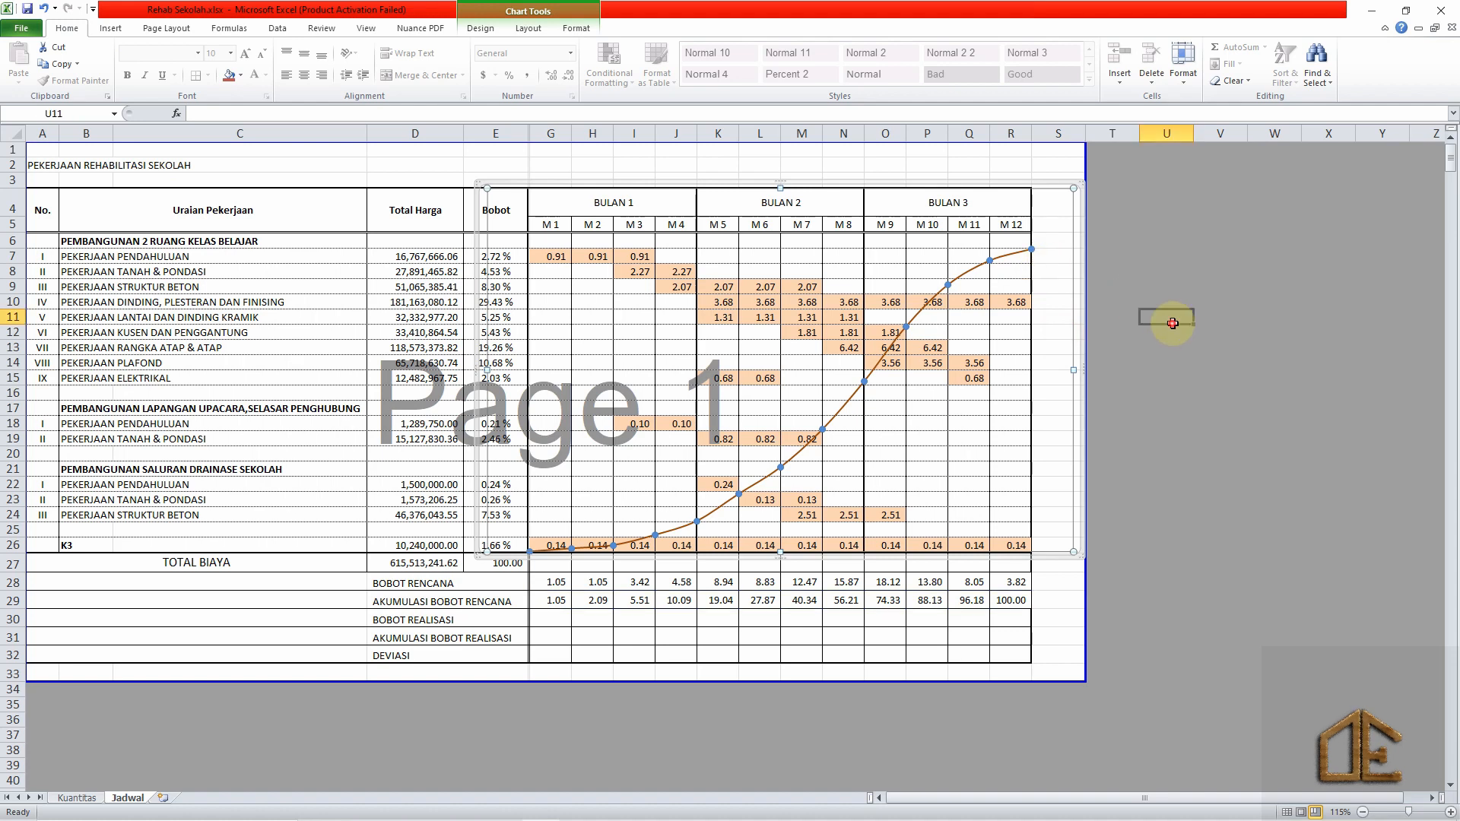
Add a new worksheet and fill its cell E10 with the darkest grey shade of the white theme colour.
{"action": "left_click", "coordinate": [163, 799]}
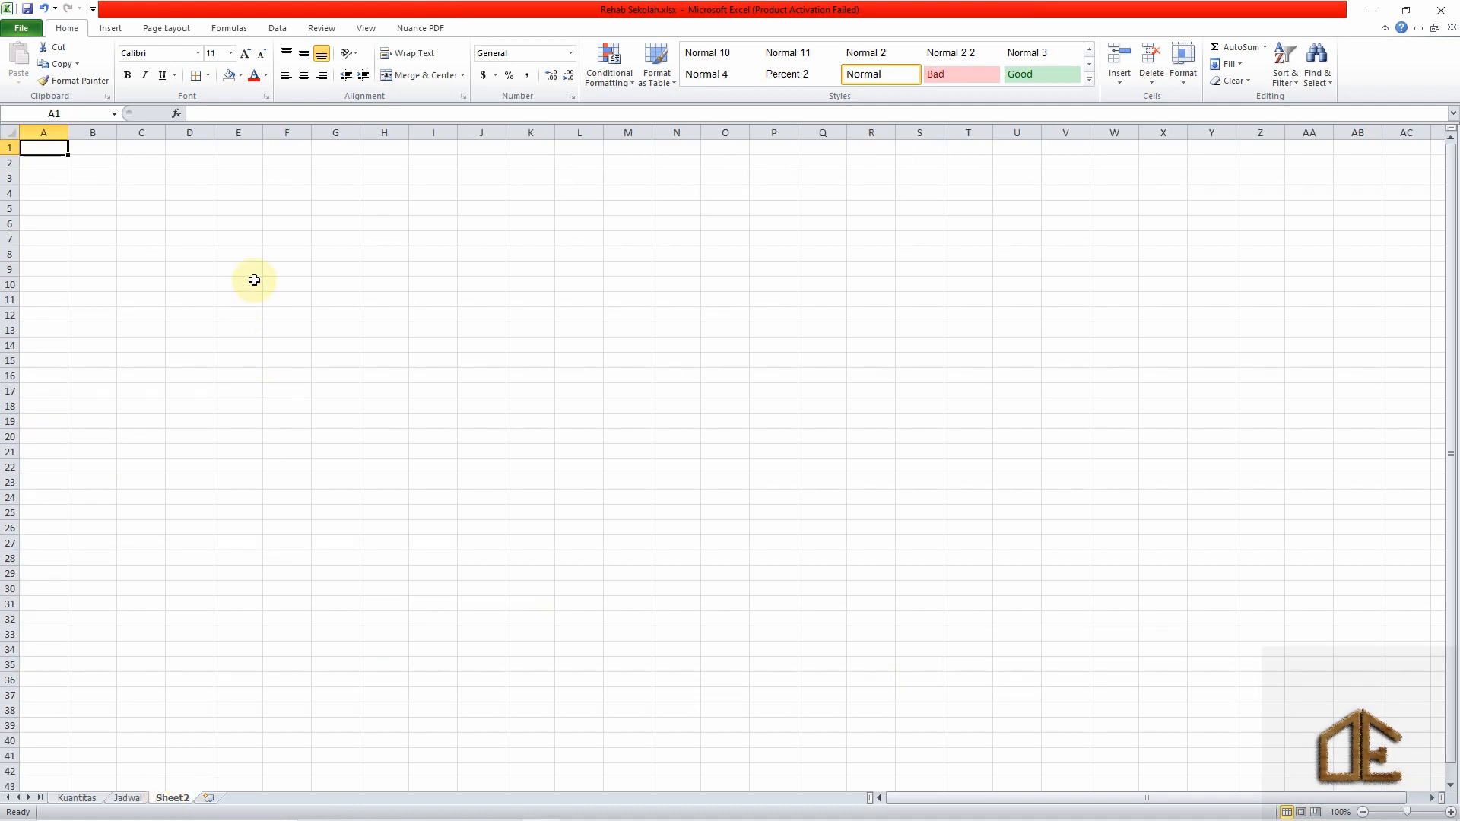
{"action": "left_click", "coordinate": [254, 283]}
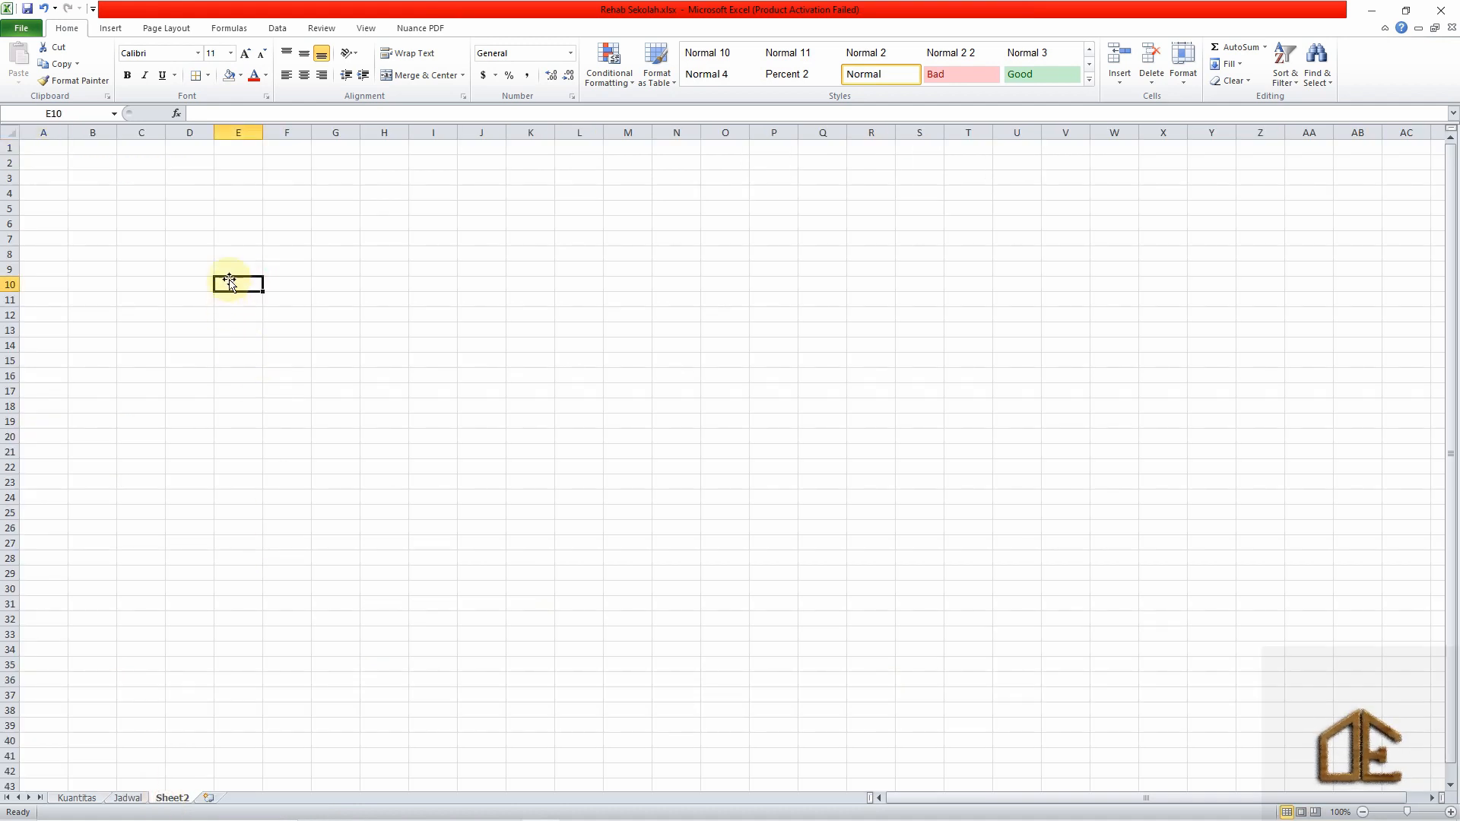
{"action": "left_click", "coordinate": [242, 76]}
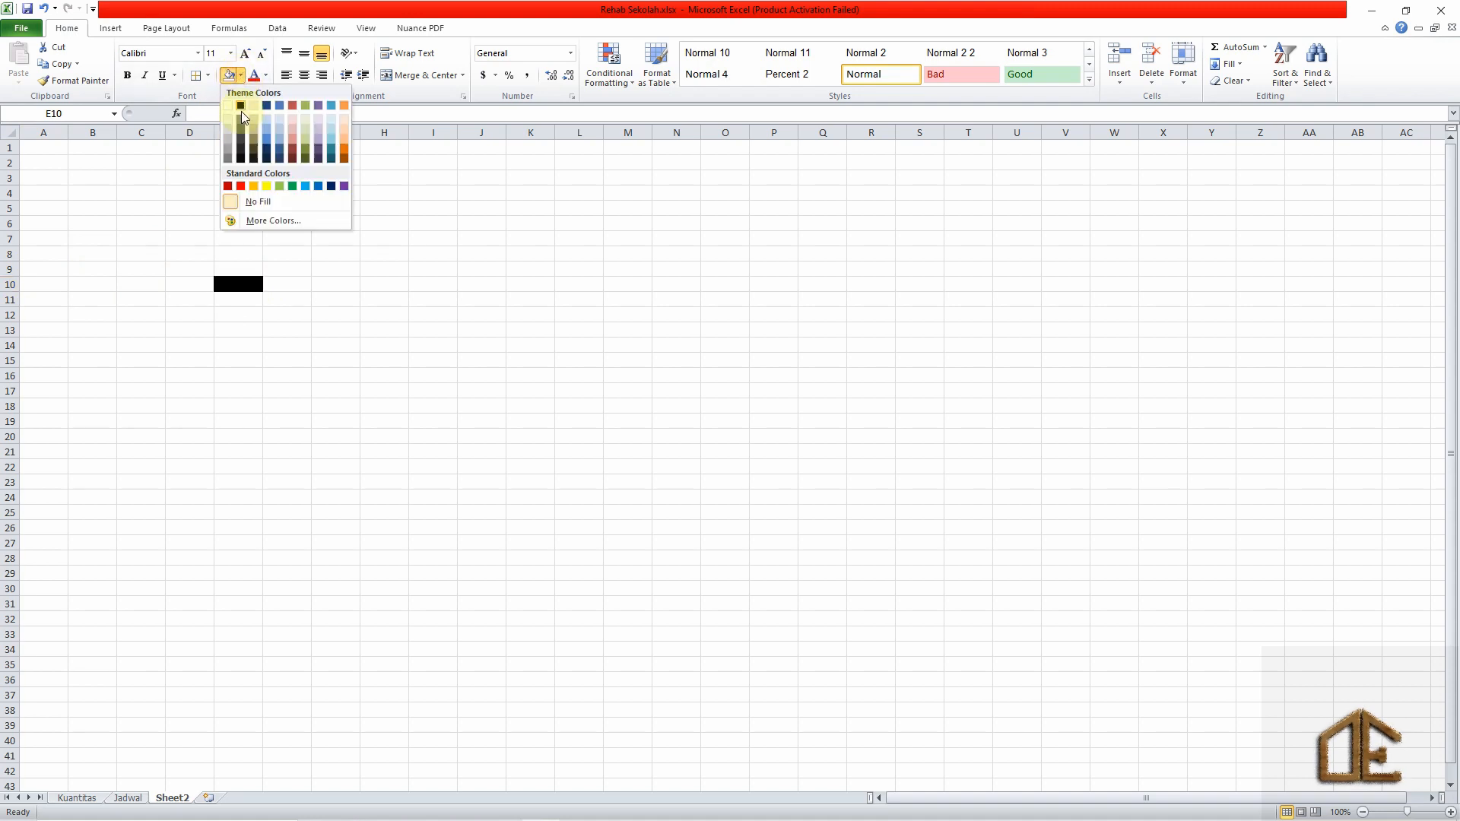
{"action": "left_click", "coordinate": [228, 158]}
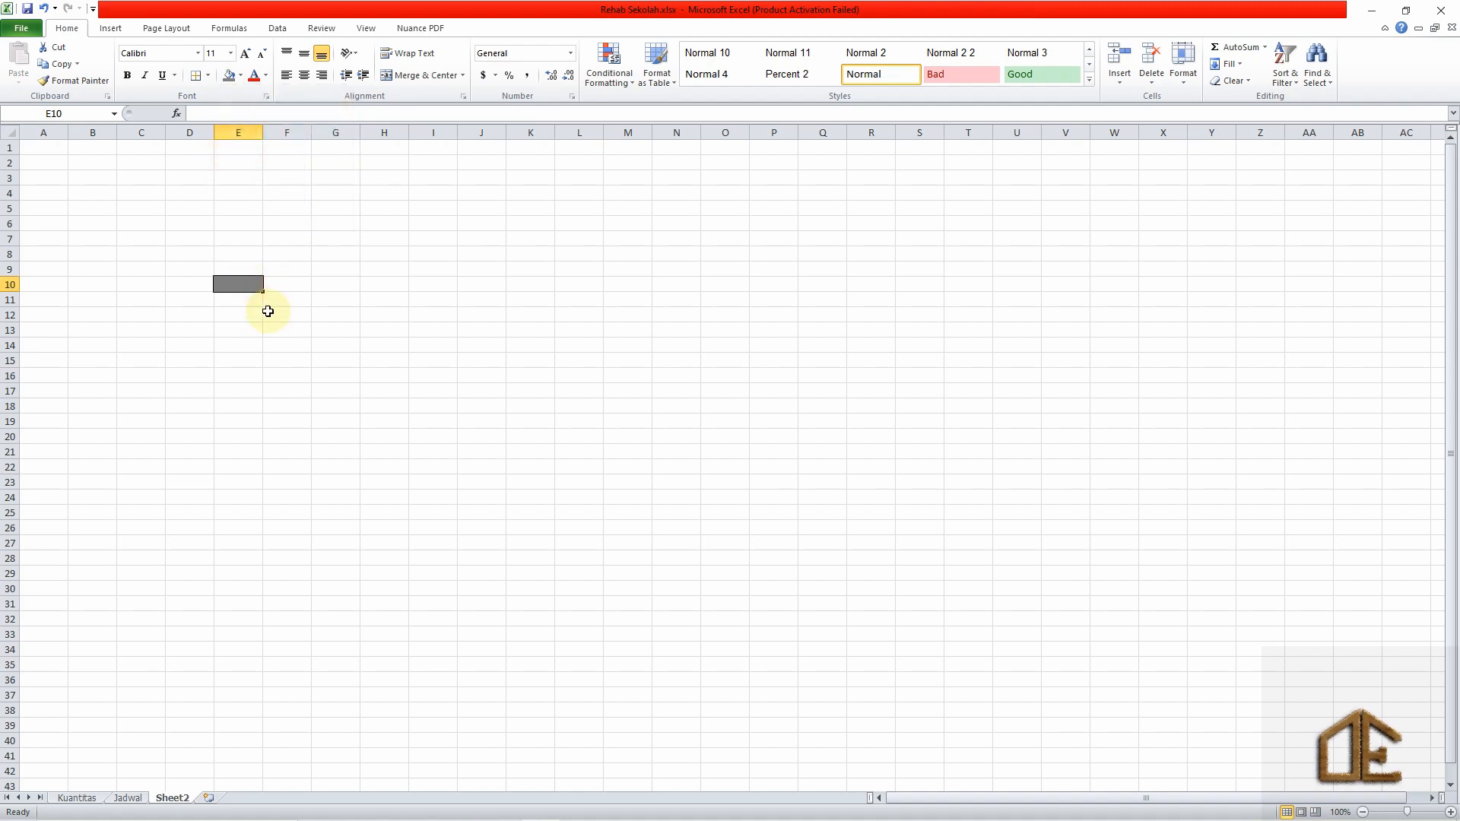
Copy the grey cell E10 into every second cell of column E from E12 to E28 to form a striped bar.
{"action": "key", "text": "ctrl+c"}
{"action": "key", "text": "ctrl+v"}
{"action": "key", "text": "Down"}
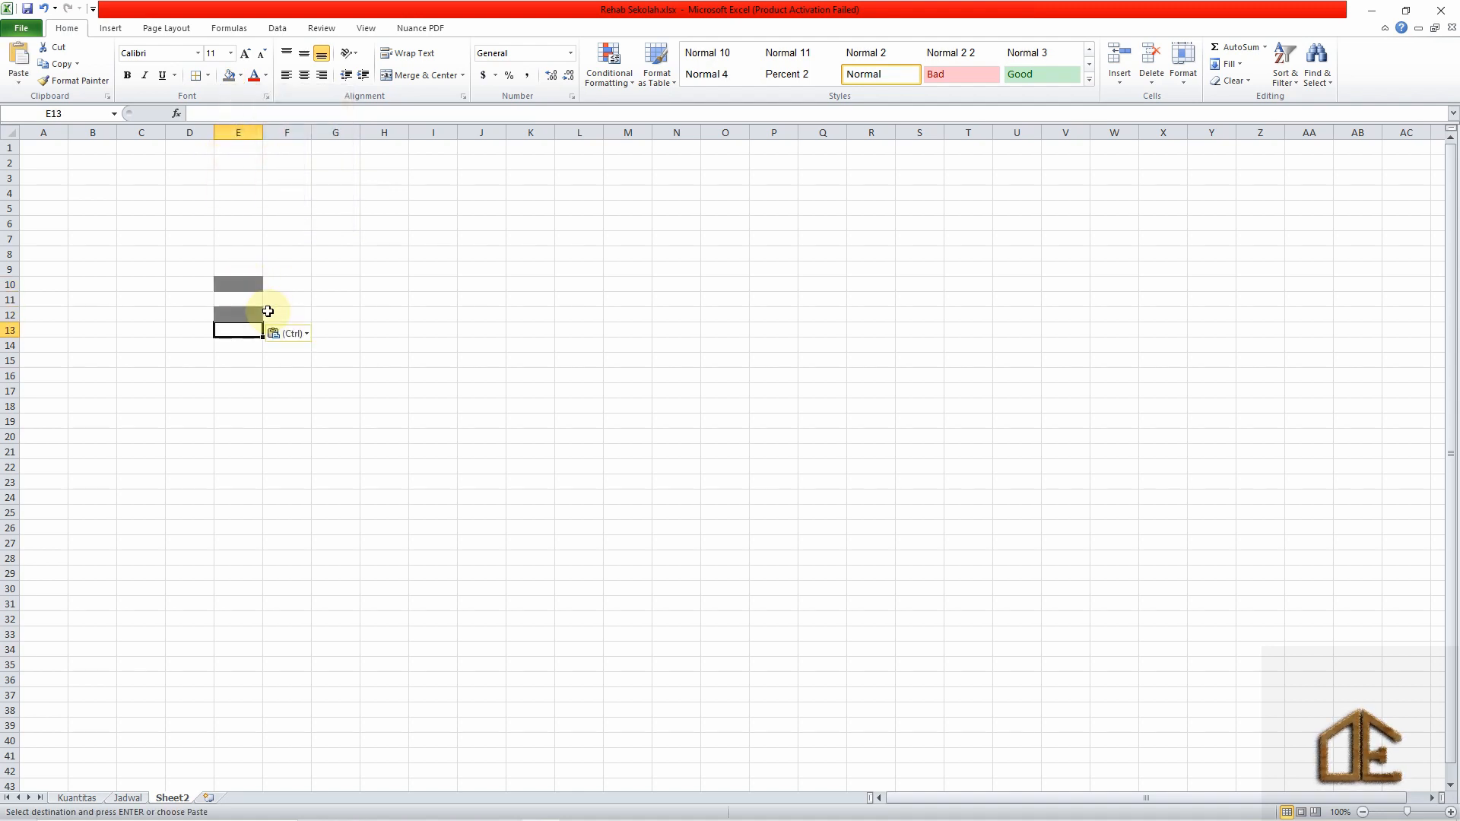
{"action": "key", "text": "Down"}
{"action": "key", "text": "ctrl+v"}
{"action": "key", "text": "Down"}
{"action": "key", "text": "Down"}
{"action": "key", "text": "ctrl+v"}
{"action": "key", "text": "Down"}
{"action": "key", "text": "Down"}
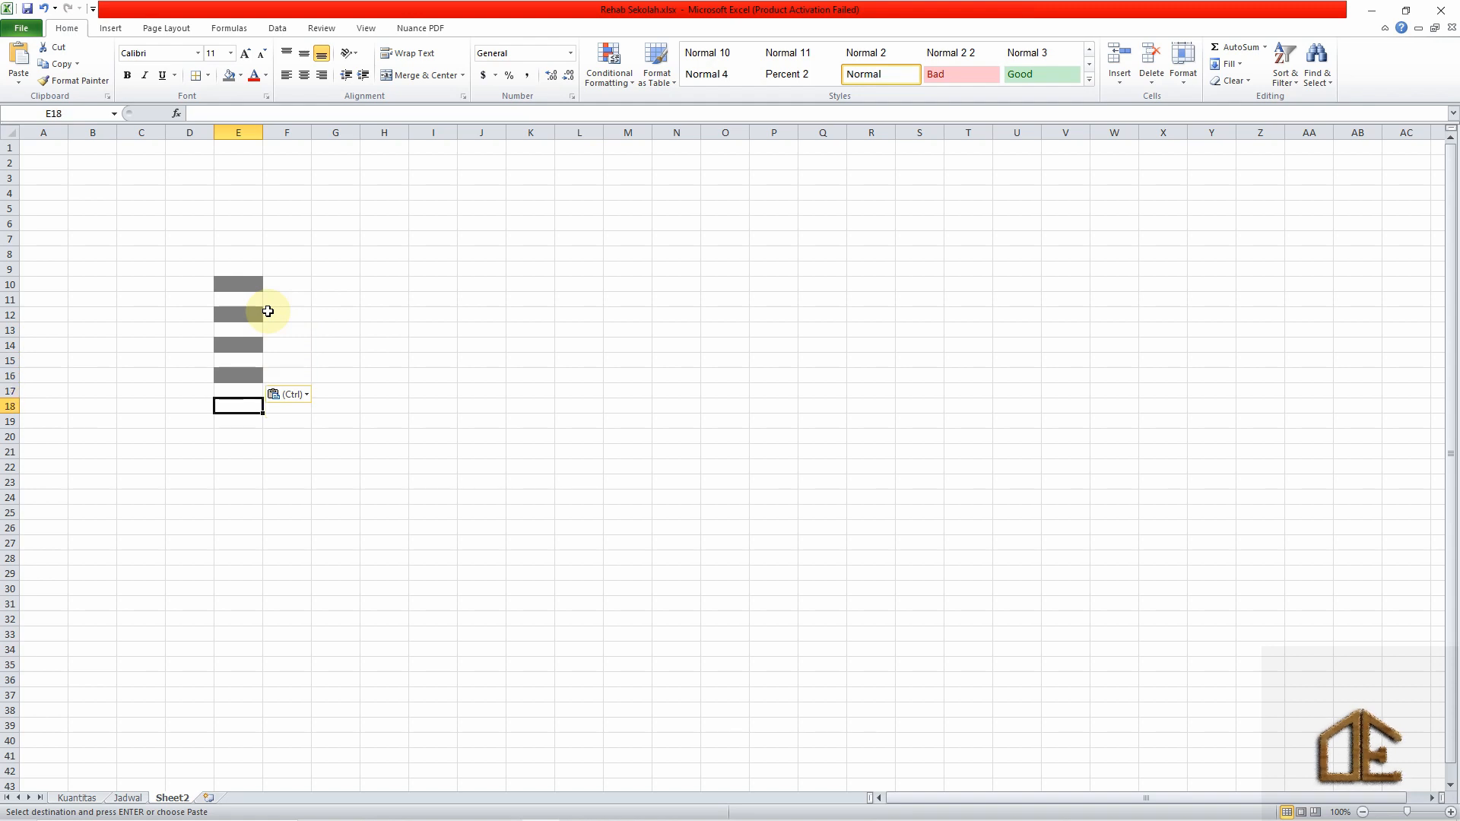
{"action": "key", "text": "ctrl+v"}
{"action": "key", "text": "Down"}
{"action": "key", "text": "Down"}
{"action": "key", "text": "ctrl+v"}
{"action": "key", "text": "Down"}
{"action": "key", "text": "Down"}
{"action": "key", "text": "ctrl+v"}
{"action": "key", "text": "Down"}
{"action": "key", "text": "Down"}
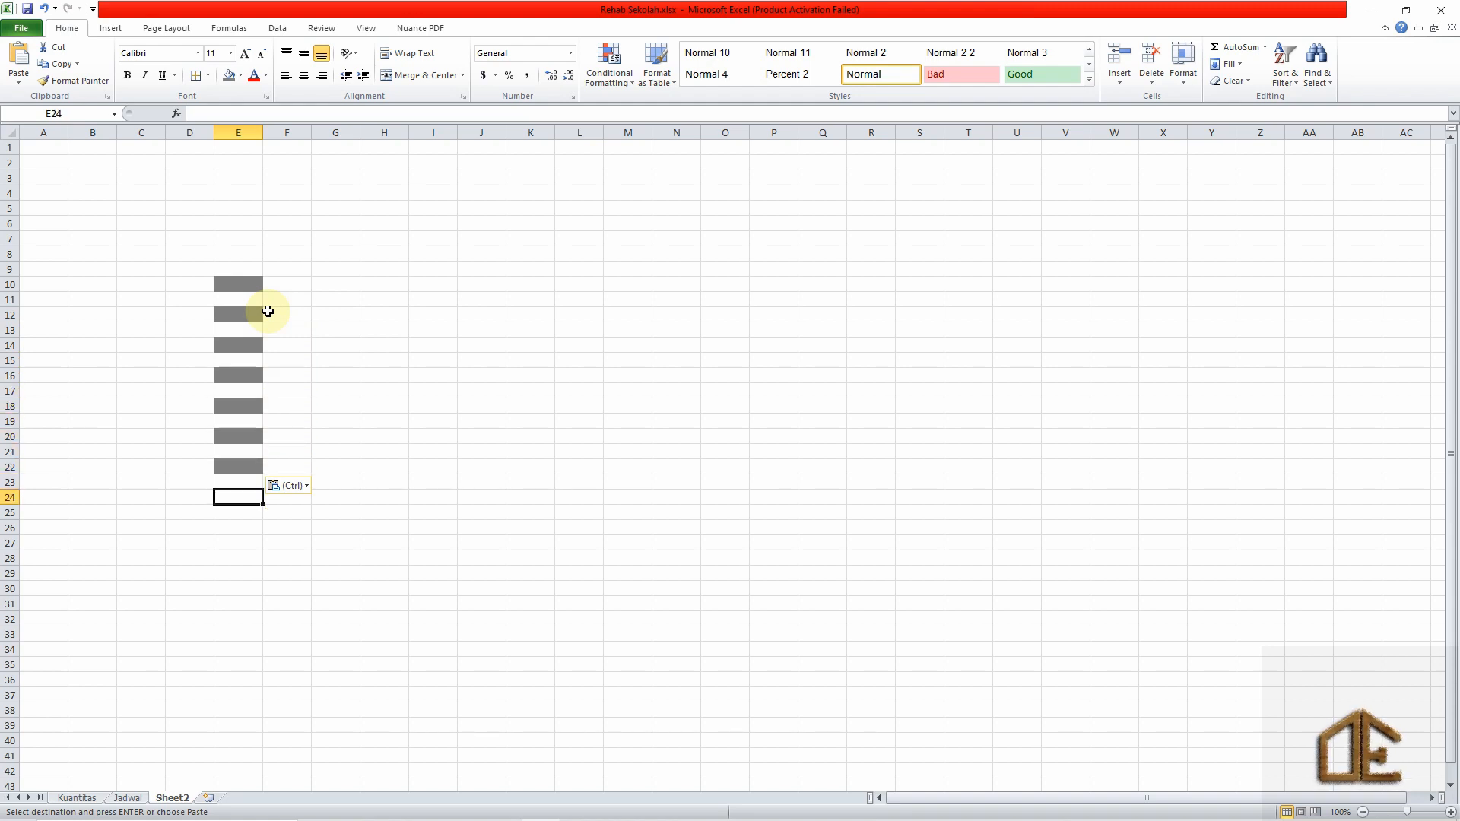
{"action": "key", "text": "ctrl+v"}
{"action": "key", "text": "Down"}
{"action": "key", "text": "Down"}
{"action": "key", "text": "ctrl+v"}
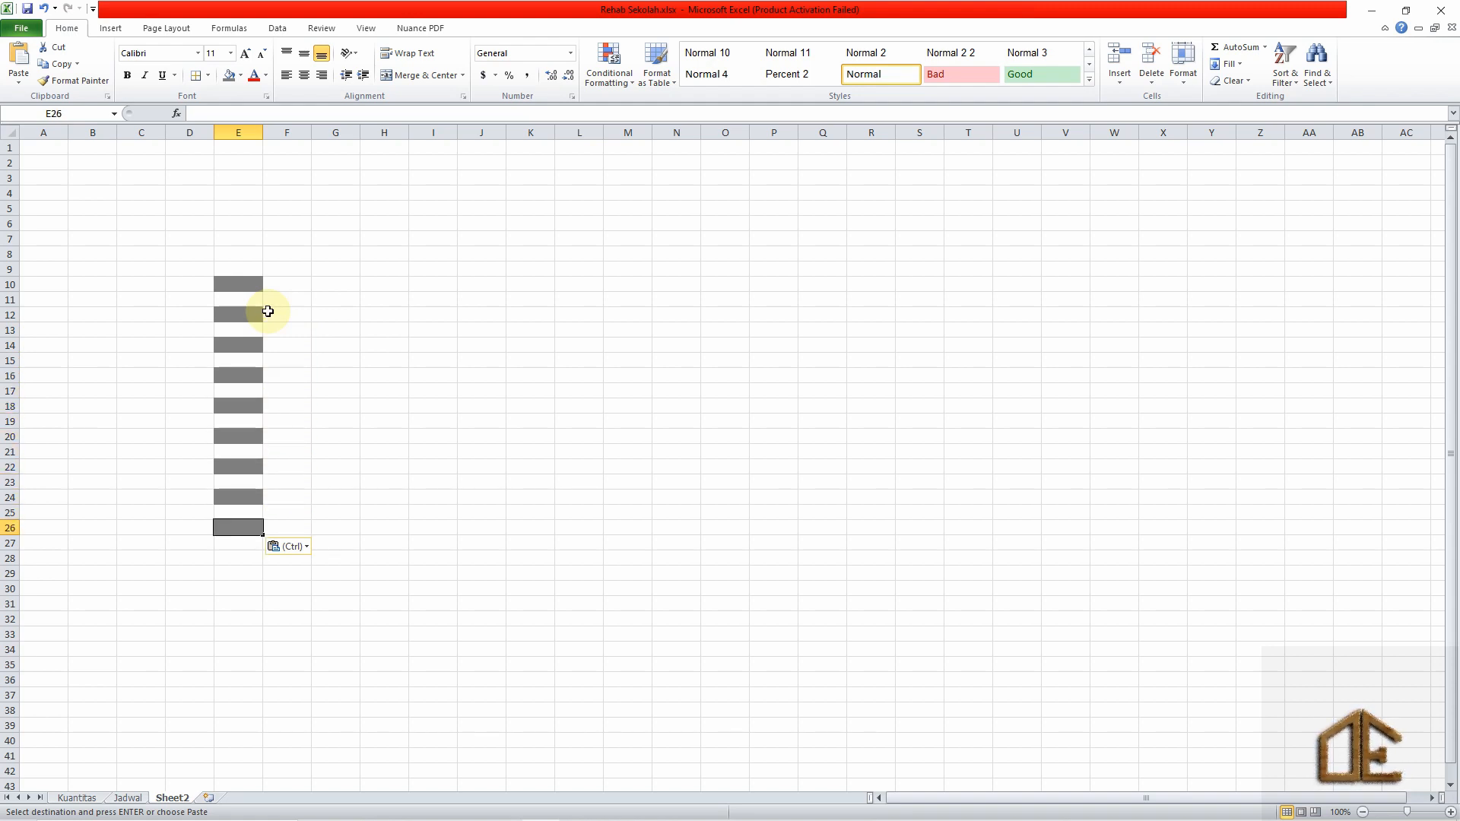
{"action": "key", "text": "Down"}
{"action": "key", "text": "Down"}
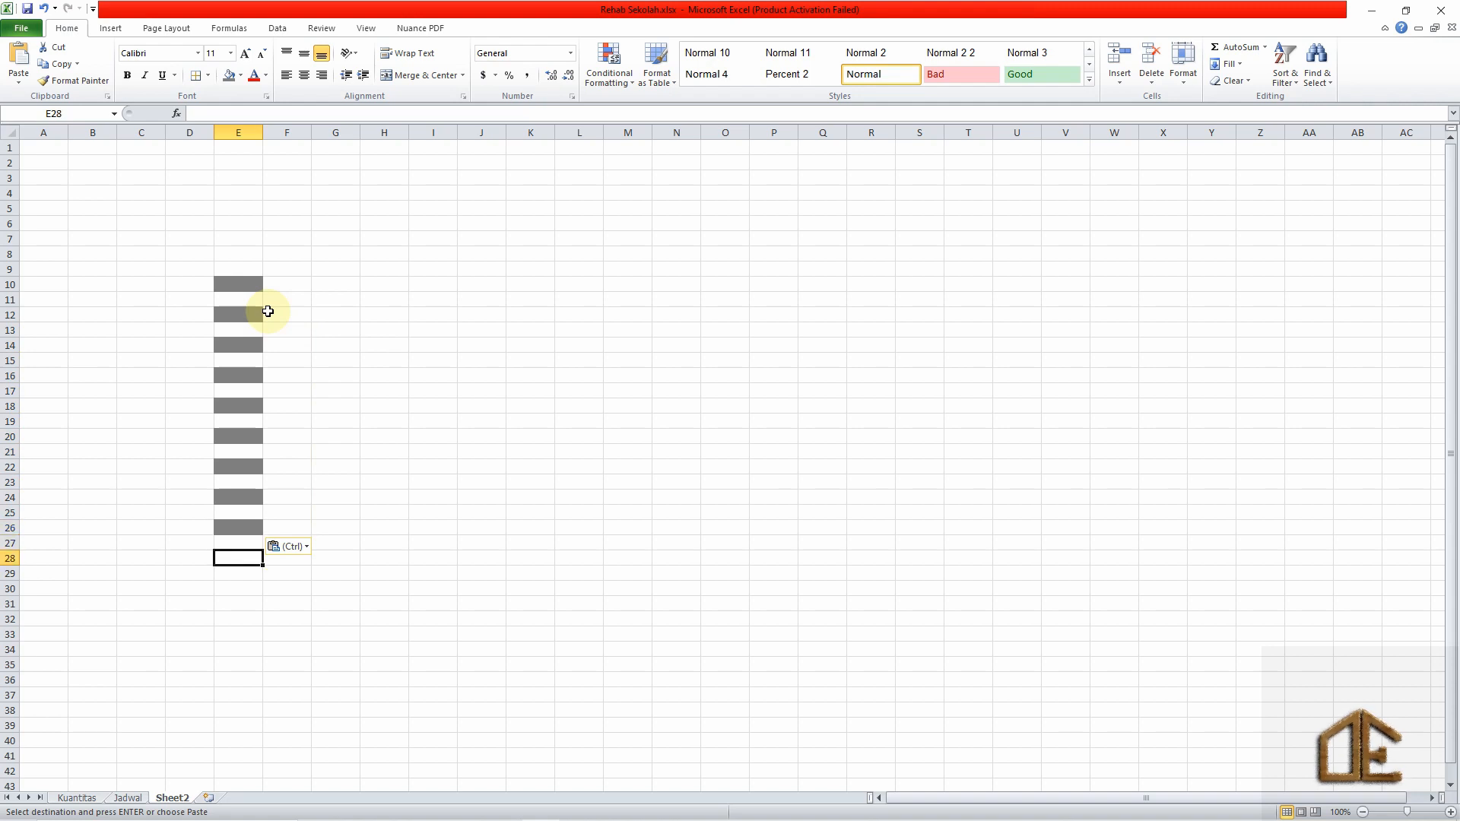
{"action": "key", "text": "Return"}
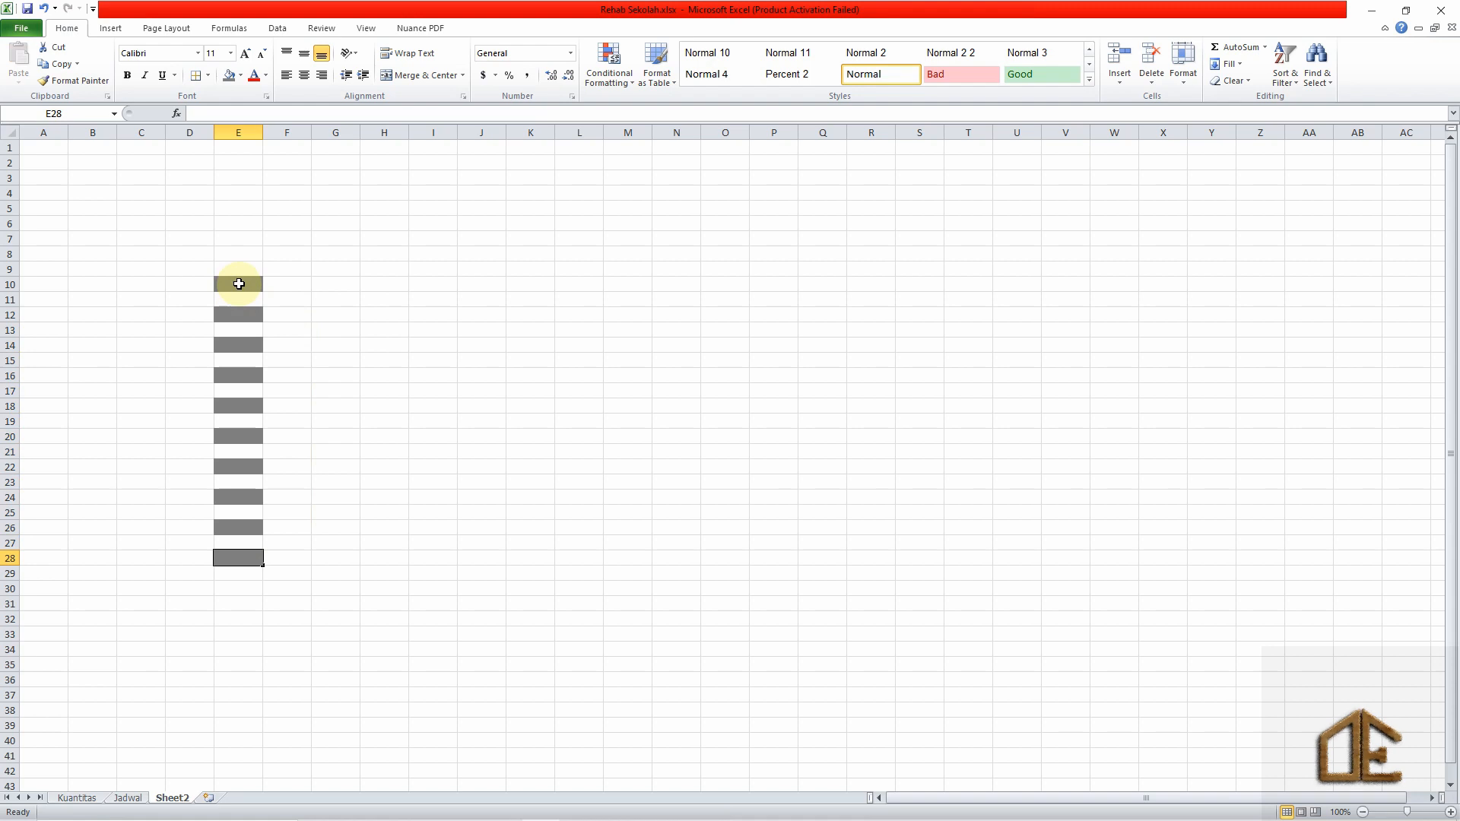
Switch to the Snipping Tool and capture the full-width striped bar in cells E10 to E28.
{"action": "left_click_drag", "start_coordinate": [238, 284], "coordinate": [221, 578]}
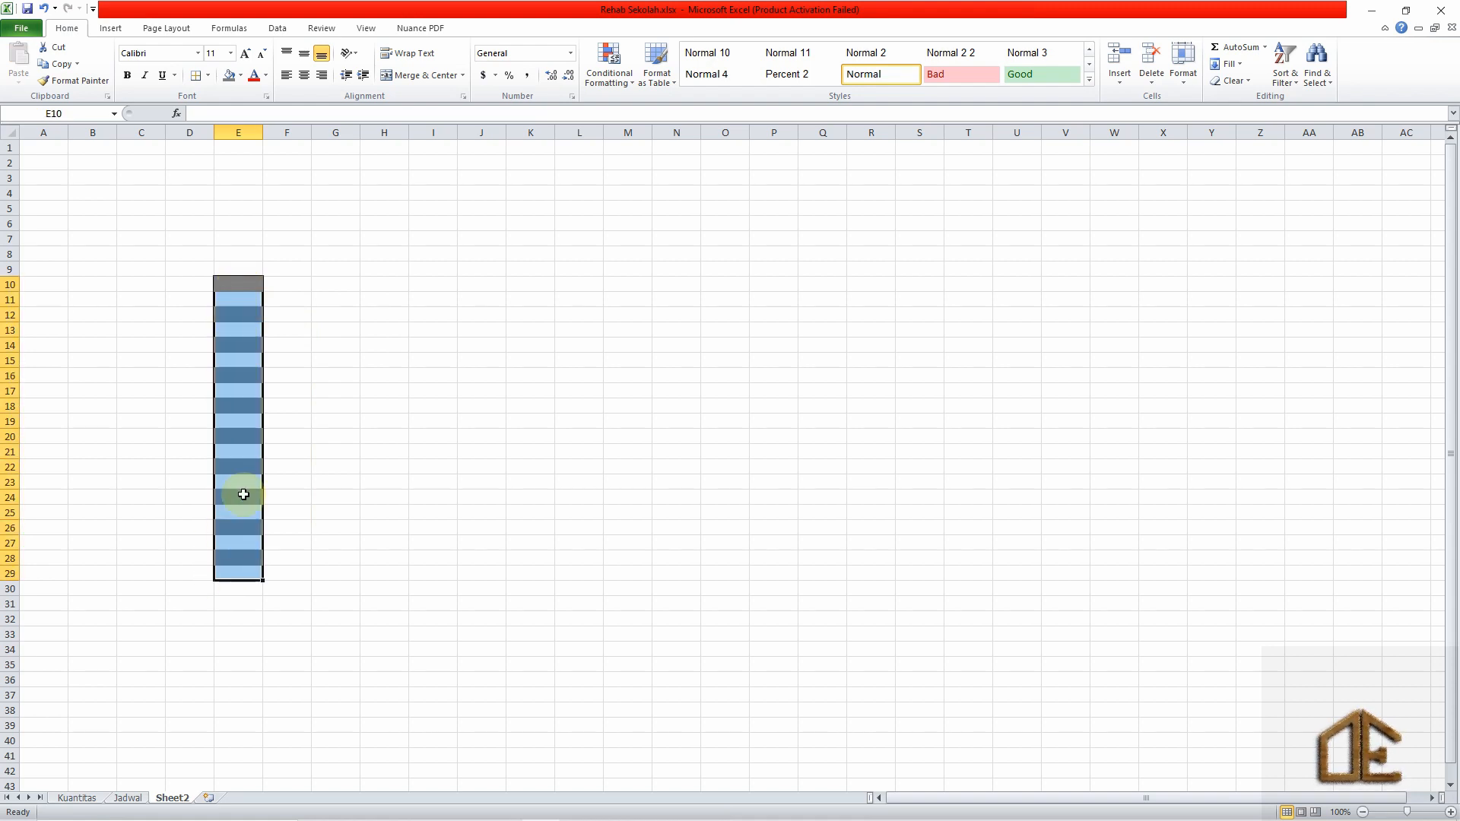
{"action": "left_click", "coordinate": [339, 439]}
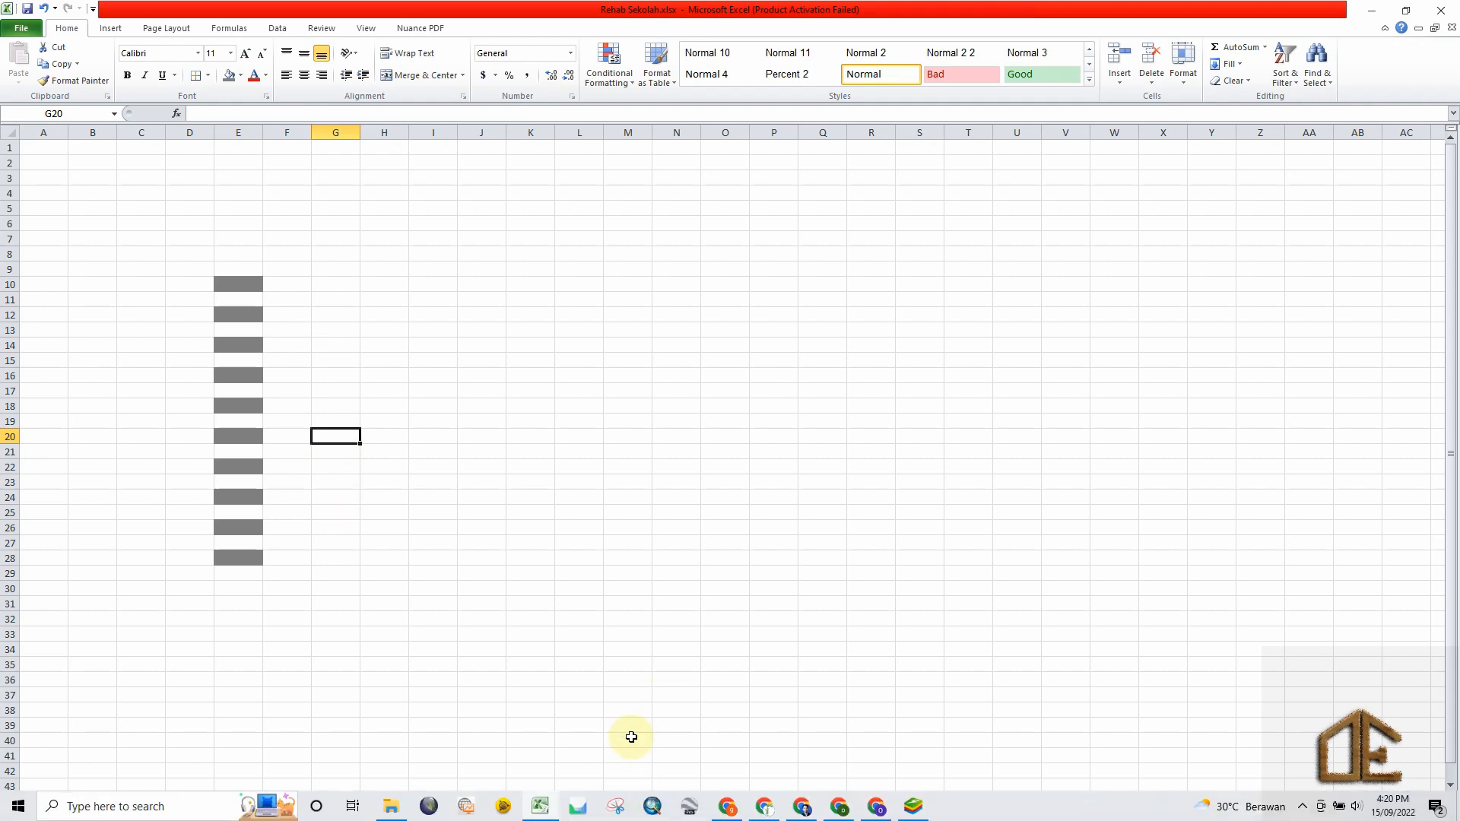
{"action": "left_click", "coordinate": [614, 816]}
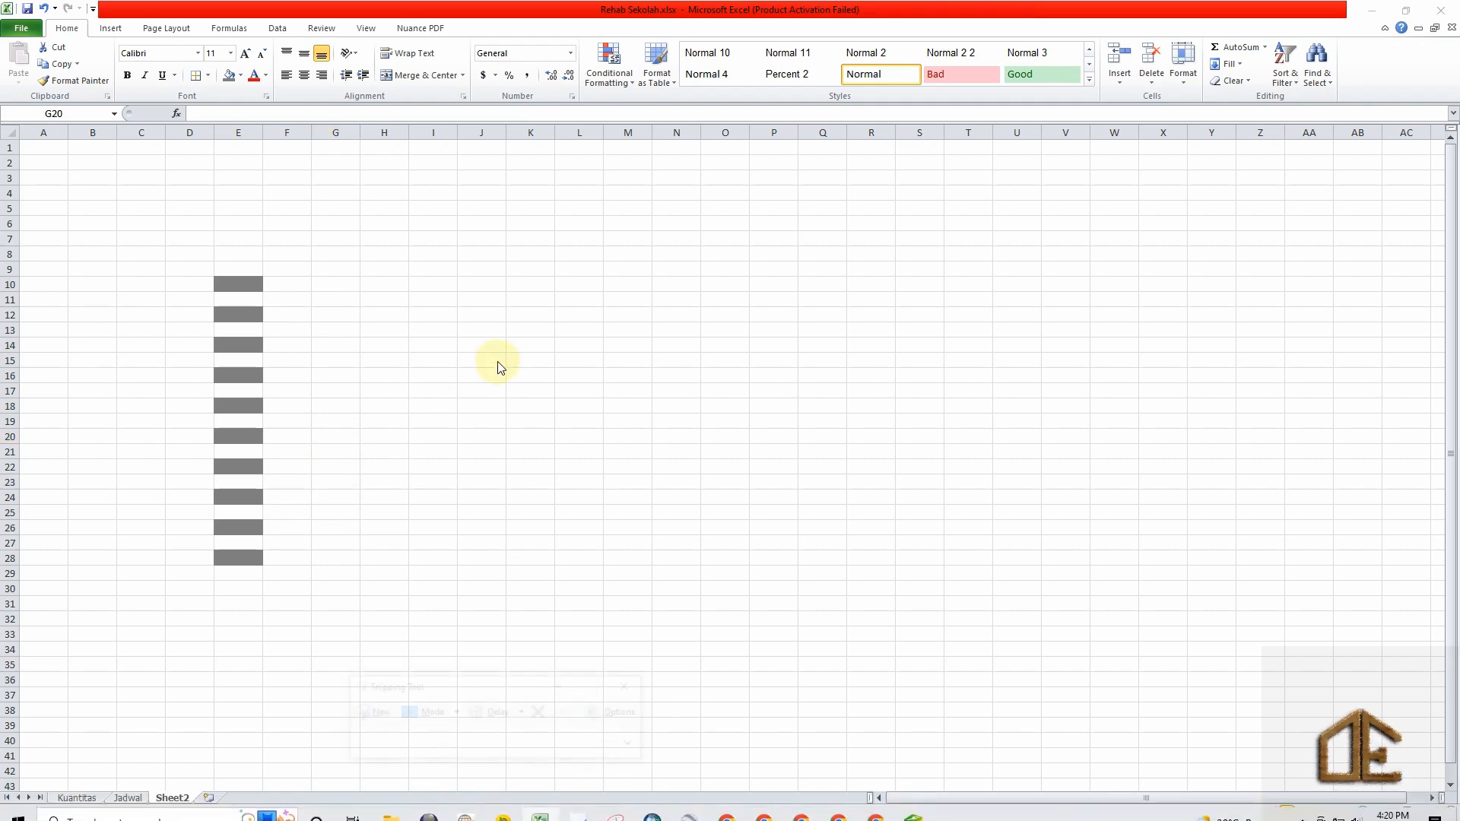
{"action": "left_click", "coordinate": [378, 715]}
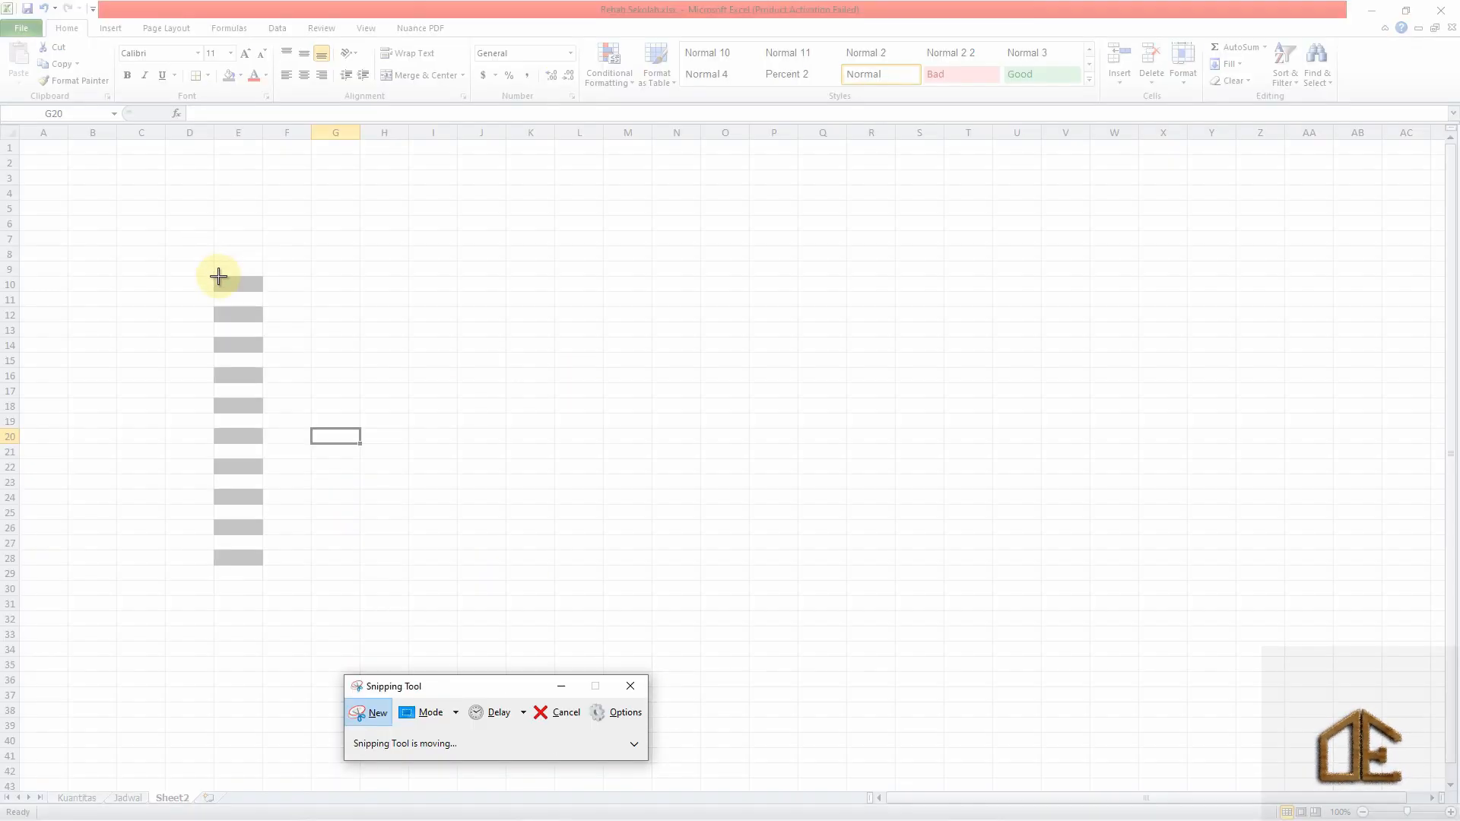
{"action": "left_click_drag", "start_coordinate": [211, 272], "coordinate": [261, 562]}
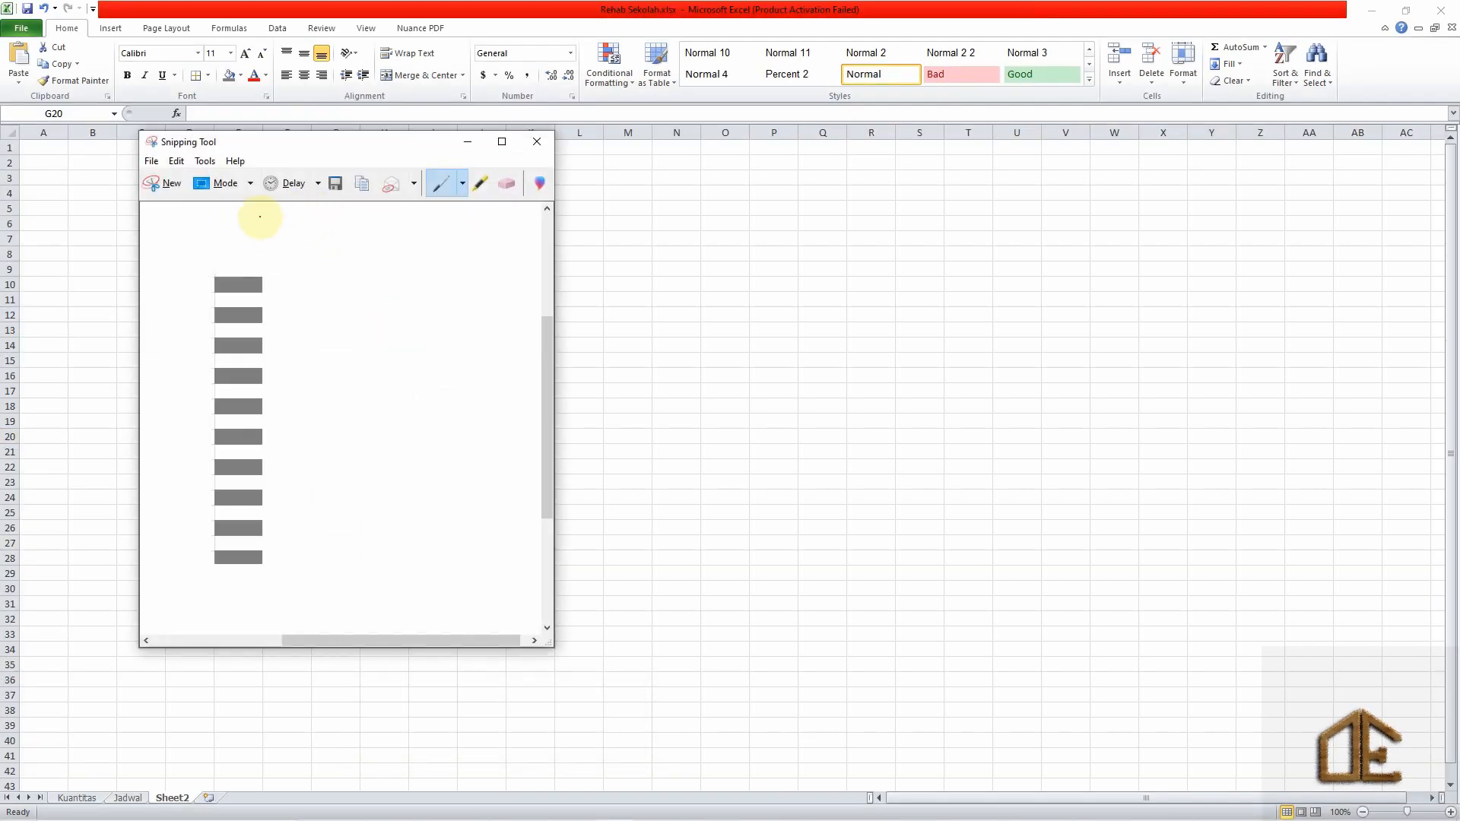
Retake the snip as a narrower strip inside the striped bar and copy the captured image.
{"action": "left_click", "coordinate": [169, 185]}
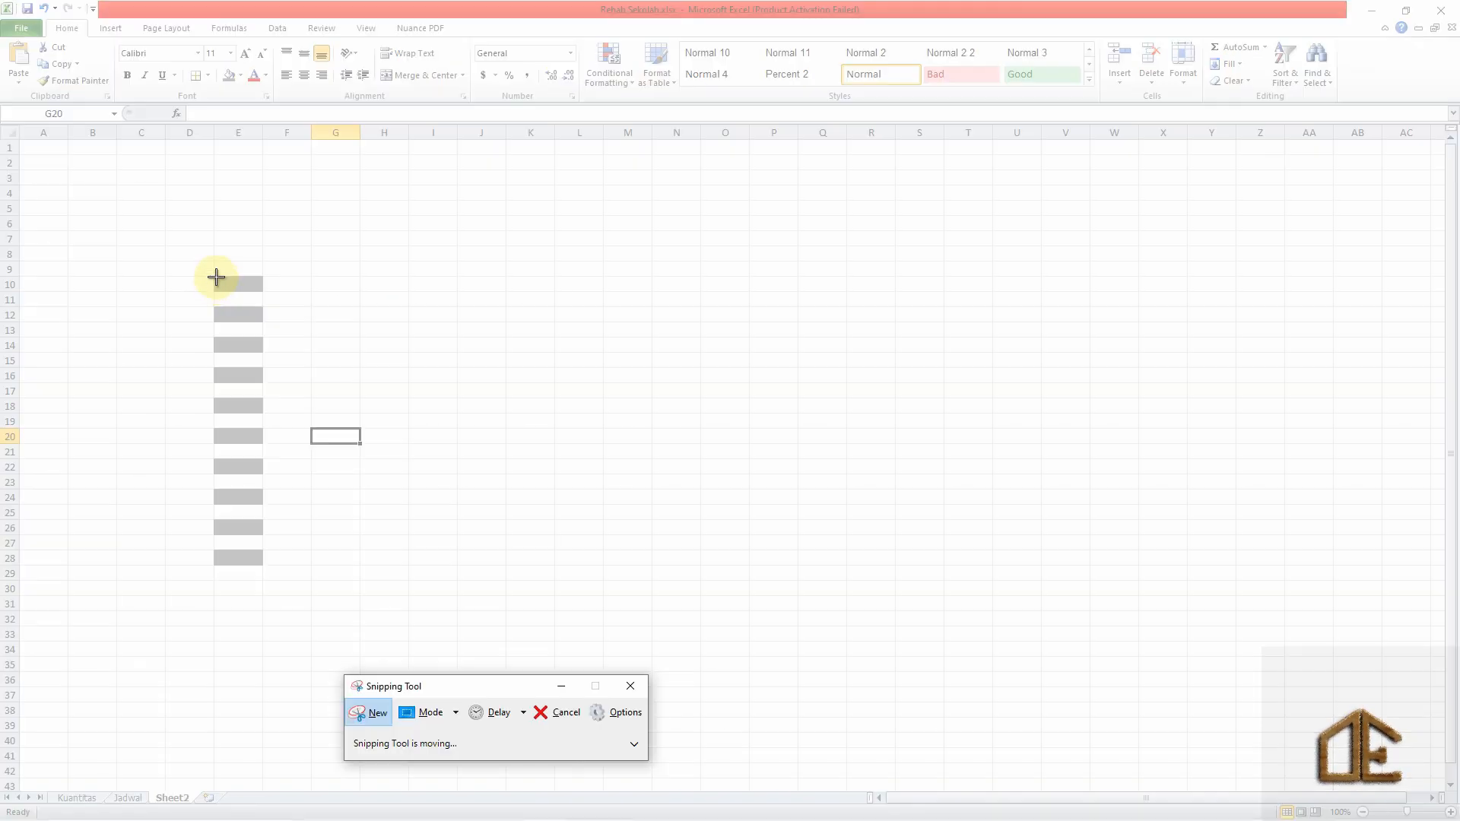
{"action": "left_click_drag", "start_coordinate": [220, 275], "coordinate": [246, 565]}
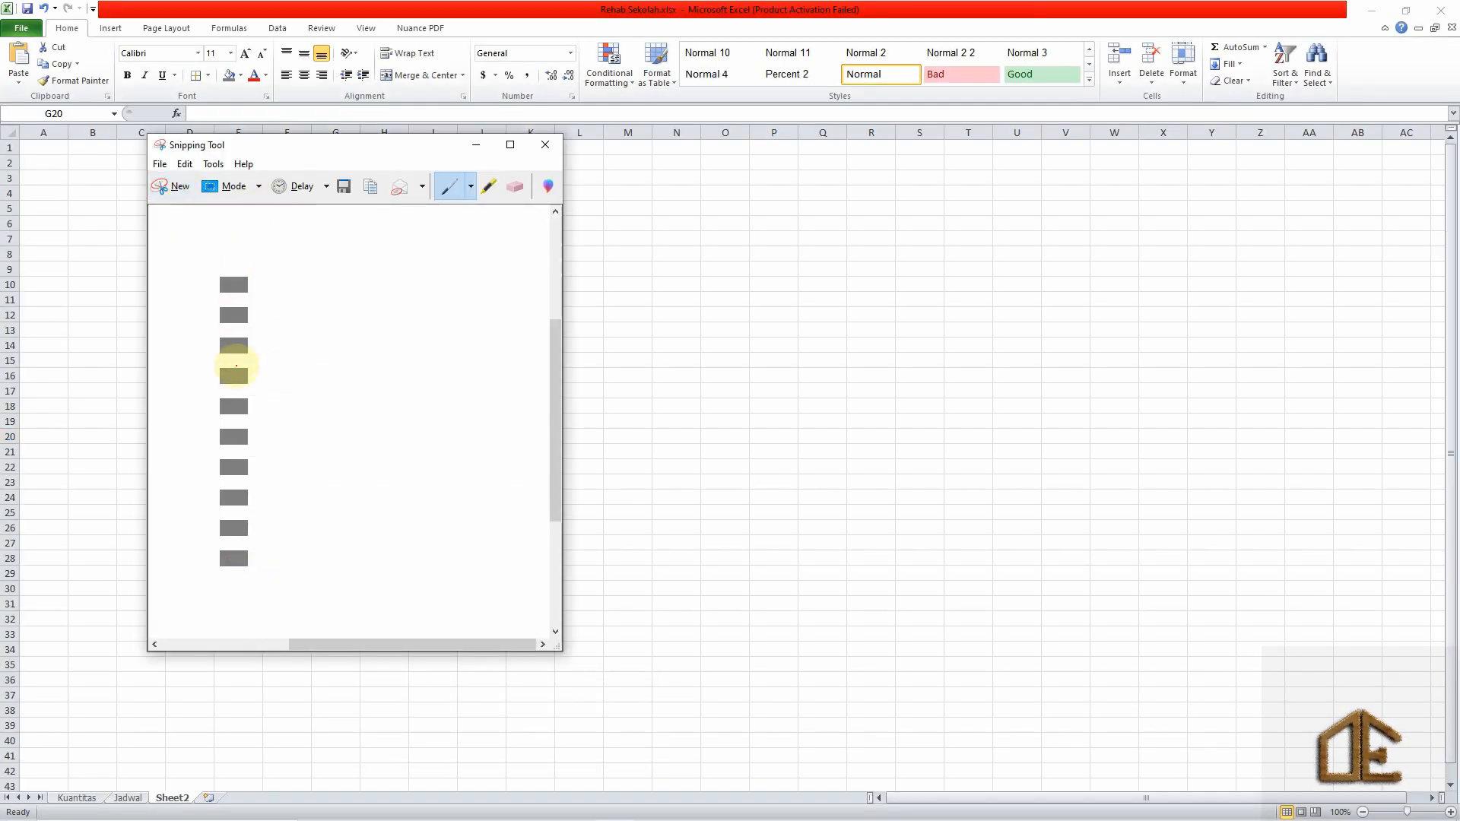
{"action": "right_click", "coordinate": [236, 366]}
{"action": "left_click", "coordinate": [268, 393]}
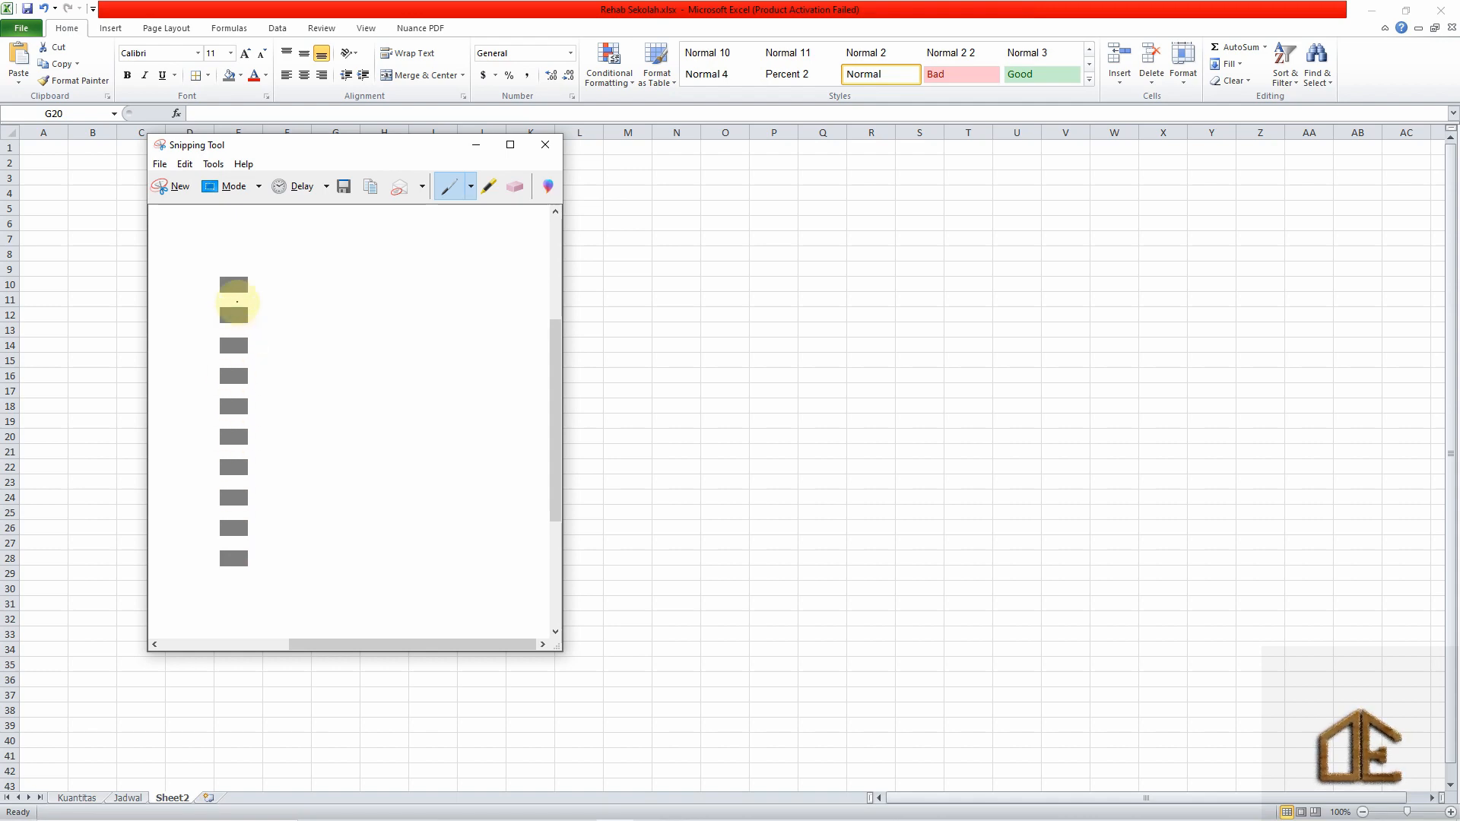
Paste the striped image on the Jadwal sheet, place it in column S starting at row 7, and widen that column.
{"action": "left_click", "coordinate": [126, 796]}
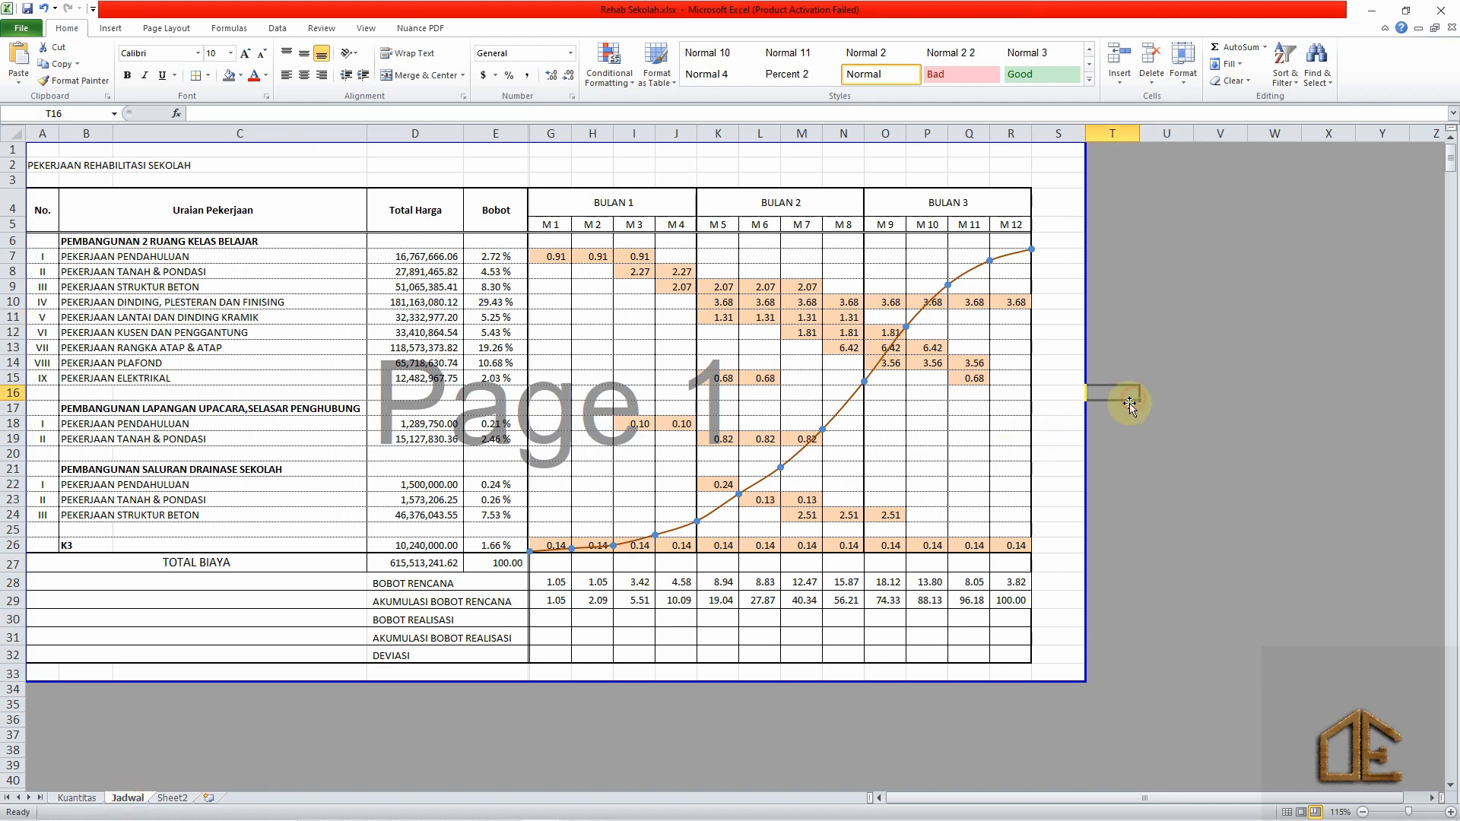
{"action": "key", "text": "ctrl+v"}
{"action": "left_click_drag", "start_coordinate": [1101, 394], "coordinate": [1053, 259]}
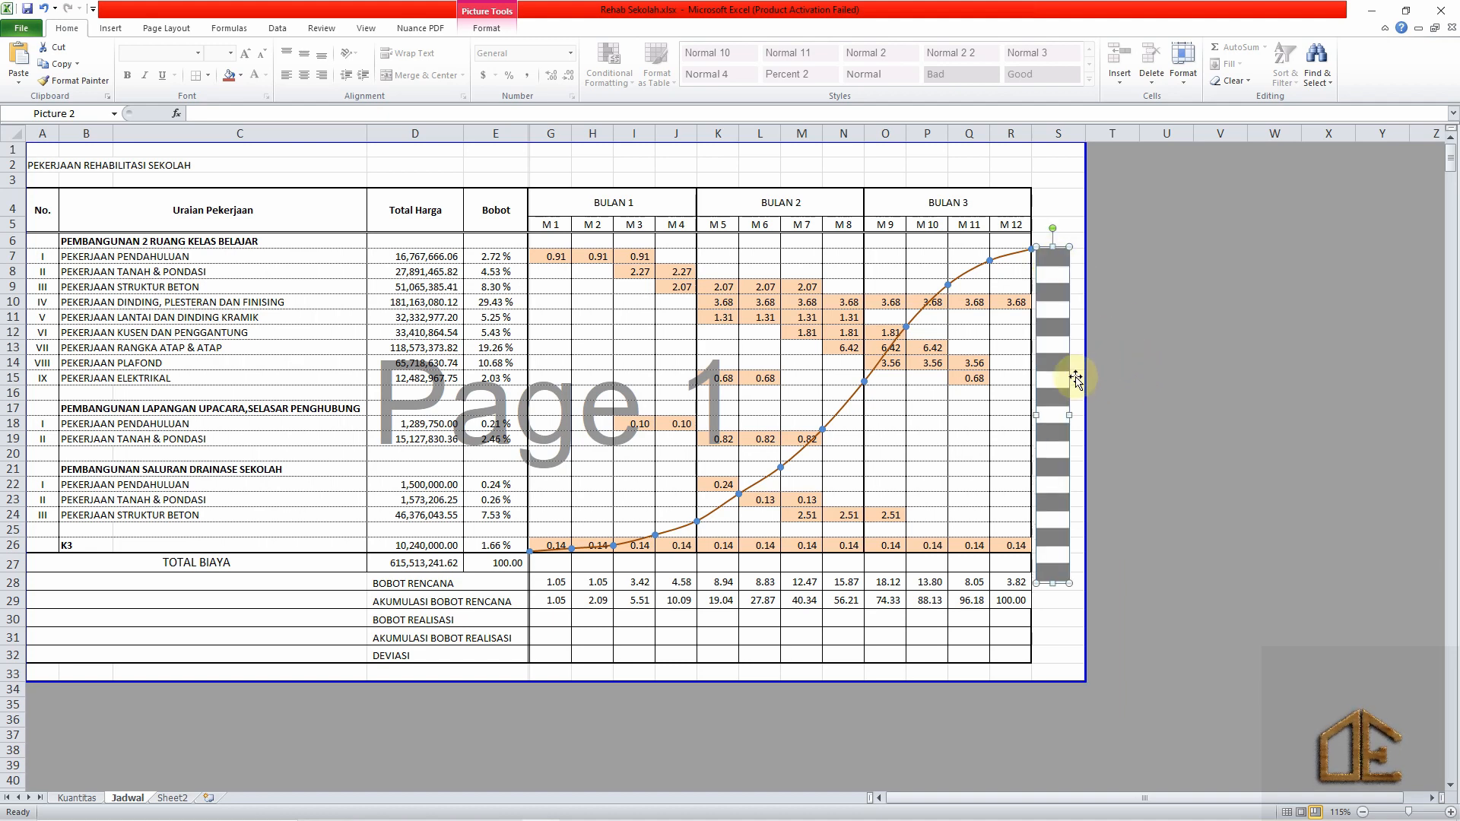
{"action": "left_click_drag", "start_coordinate": [1091, 134], "coordinate": [1120, 134]}
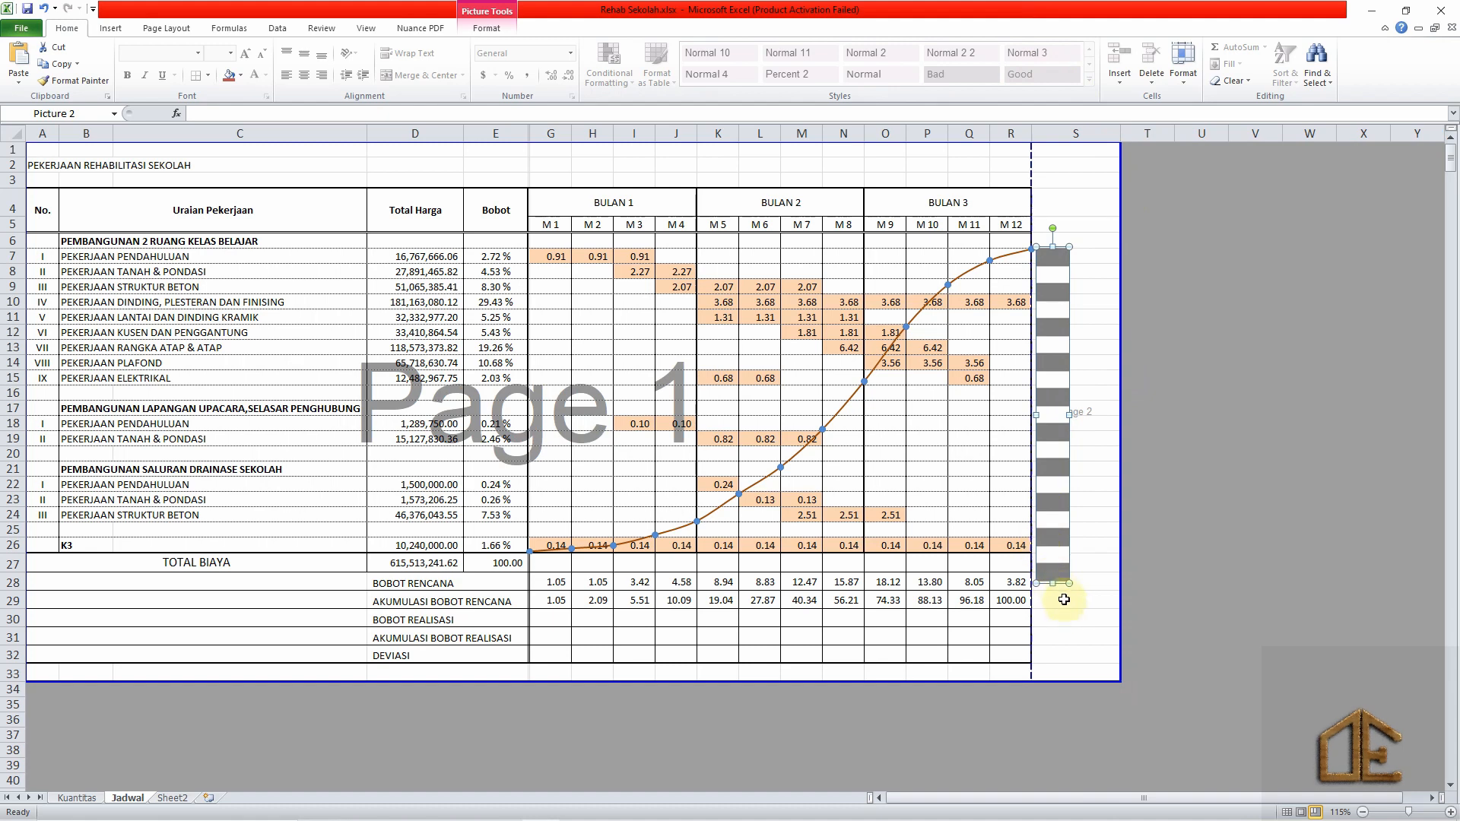
Shorten the striped picture until each band matches one row's height, and align it beside rows 7 to 25 in column S.
{"action": "left_click_drag", "start_coordinate": [1055, 584], "coordinate": [1052, 554]}
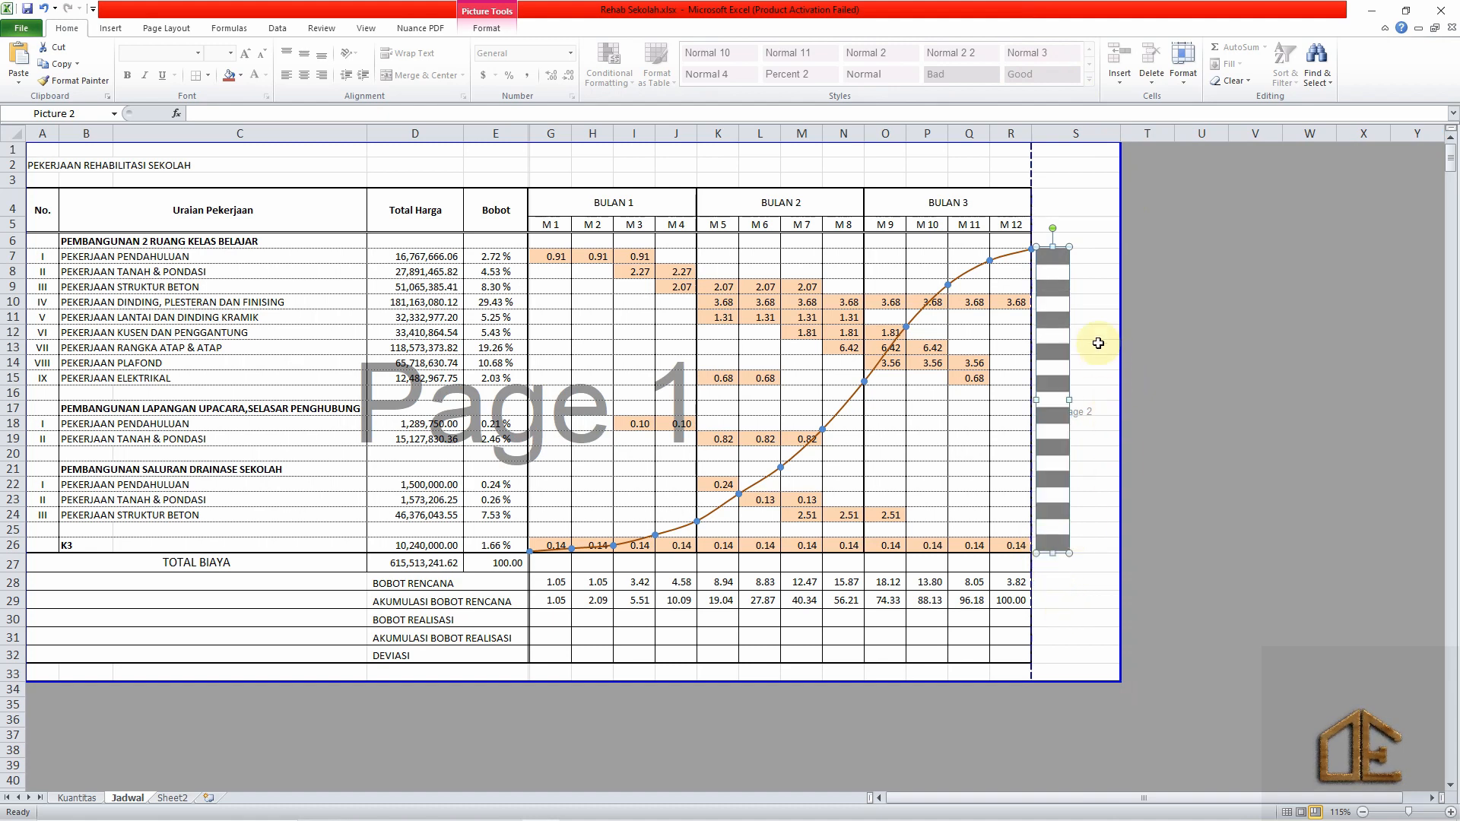
{"action": "left_click", "coordinate": [1096, 338]}
{"action": "left_click", "coordinate": [1057, 285]}
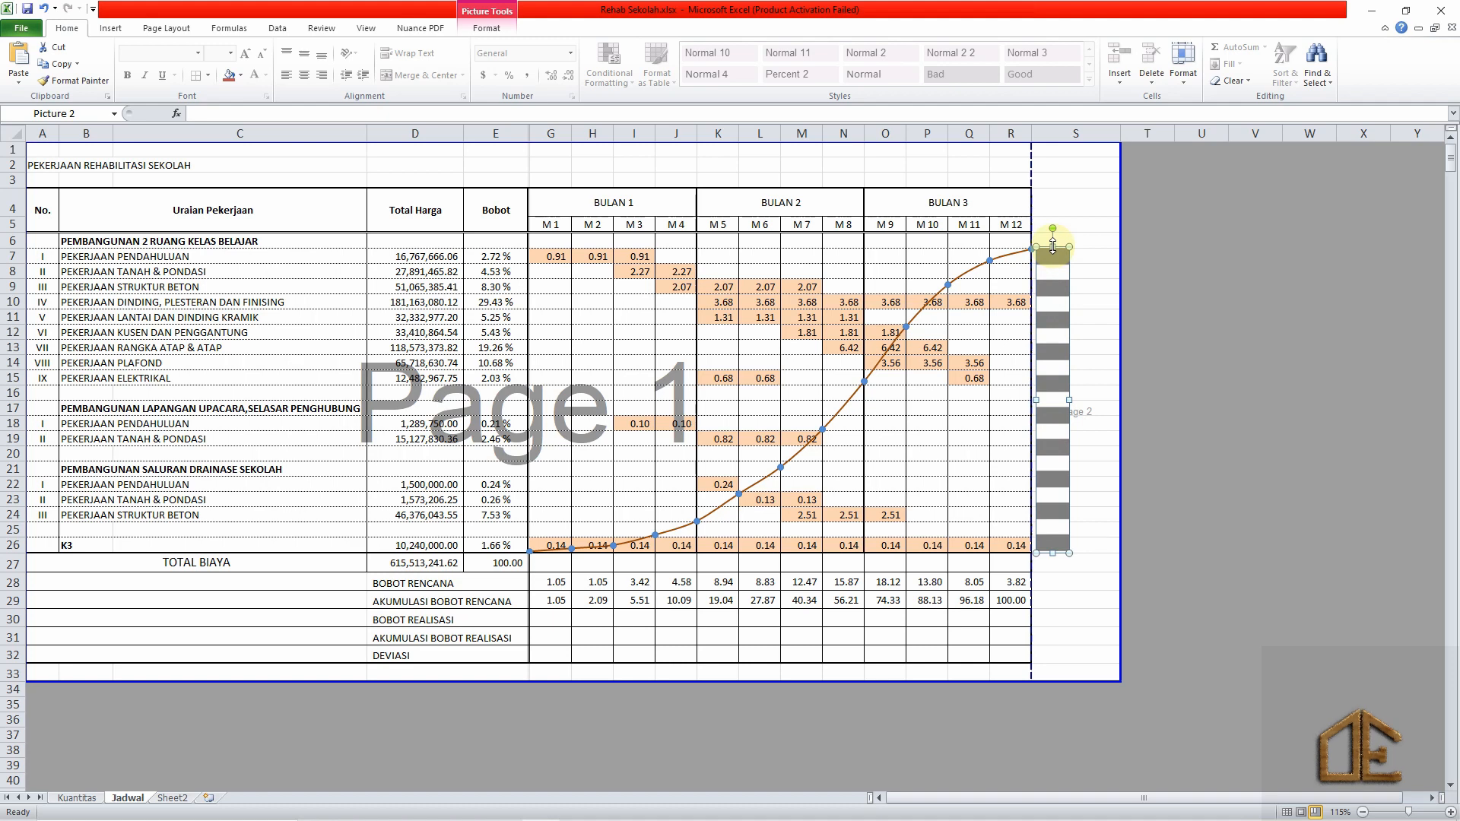
{"action": "left_click_drag", "start_coordinate": [1053, 247], "coordinate": [1053, 263]}
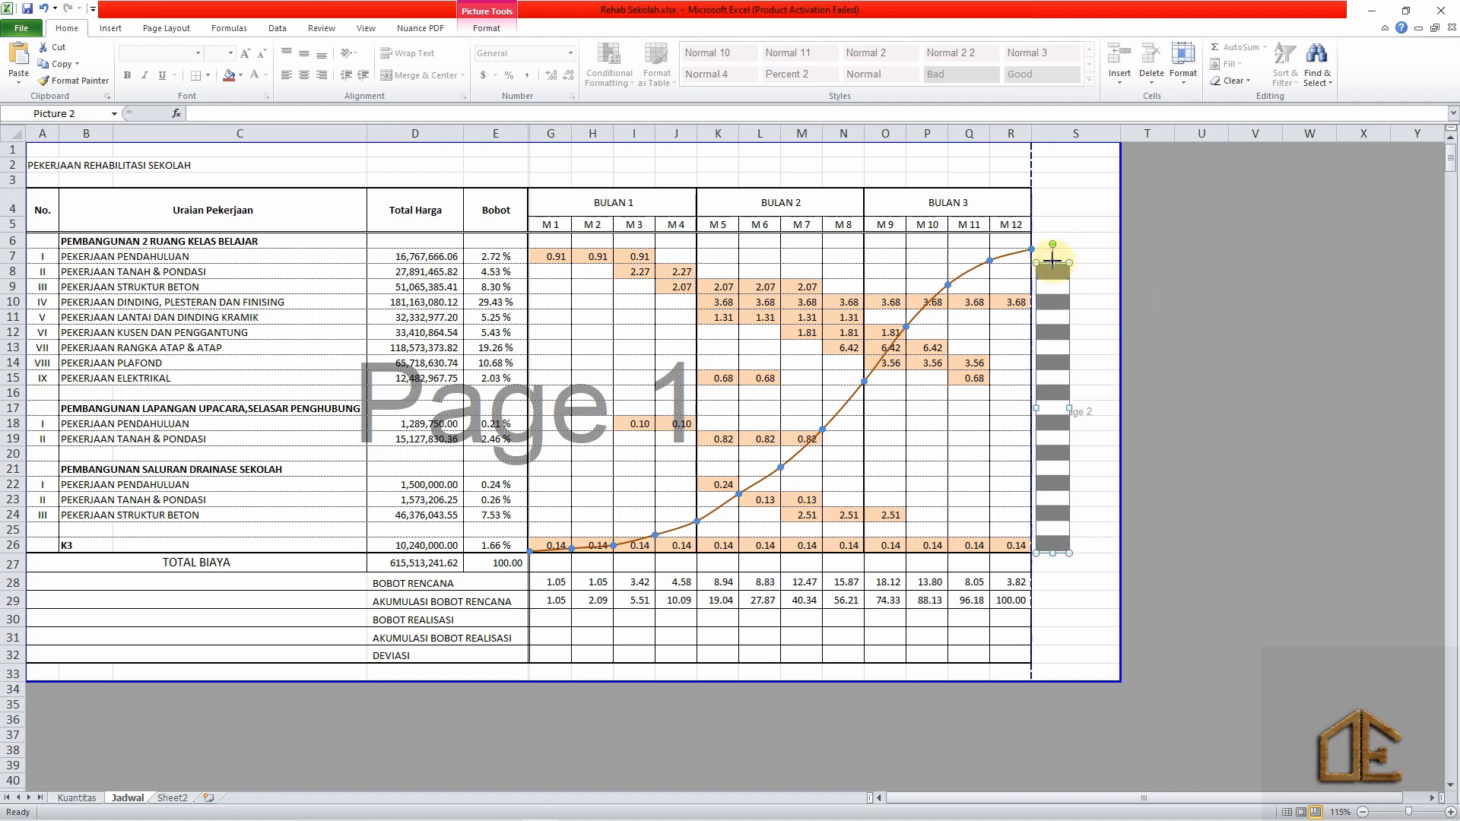
{"action": "left_click", "coordinate": [1091, 273]}
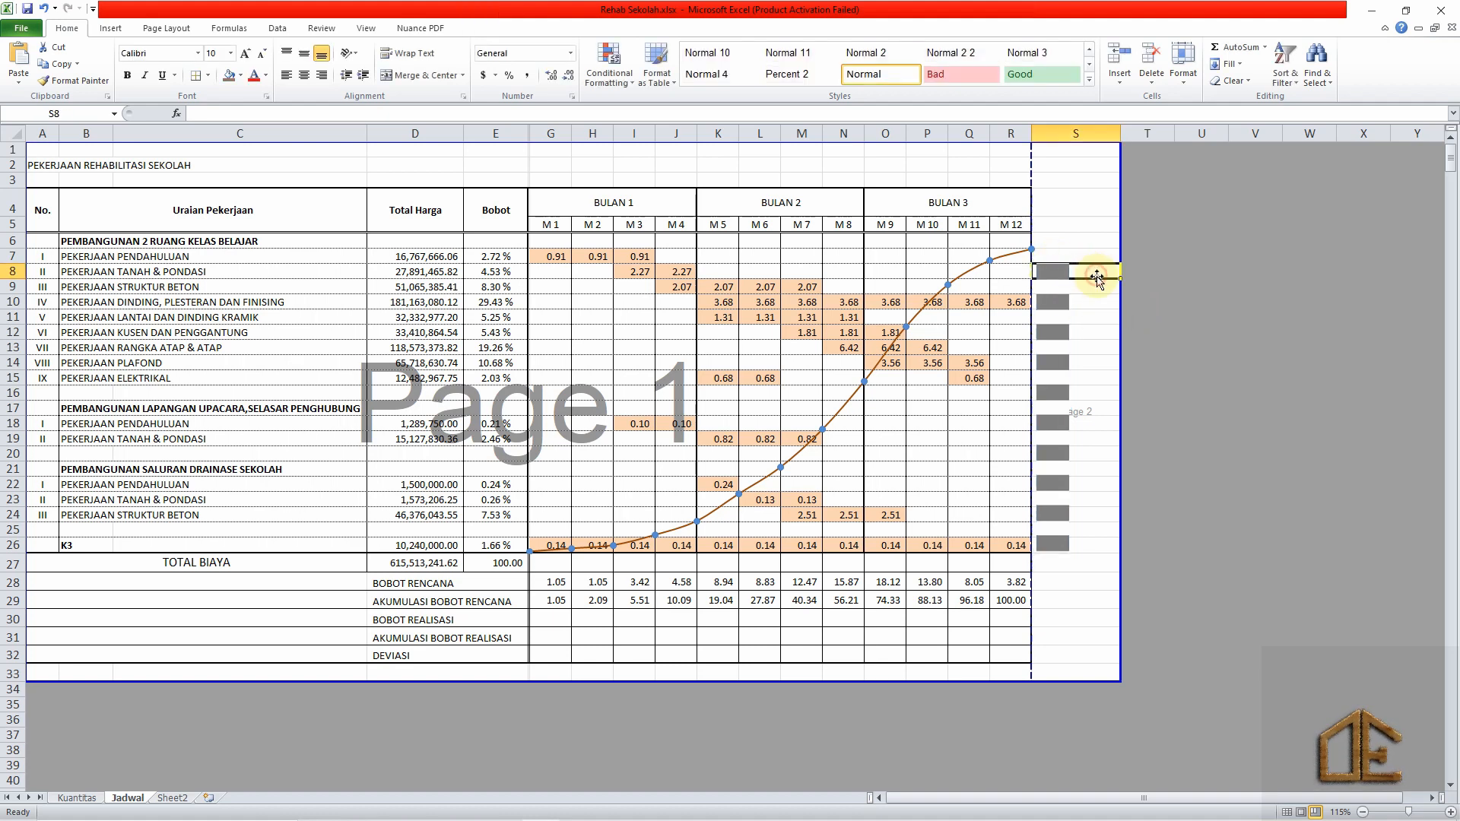
{"action": "left_click", "coordinate": [1062, 327]}
{"action": "left_click_drag", "start_coordinate": [1062, 319], "coordinate": [1064, 302]}
{"action": "left_click", "coordinate": [1109, 395]}
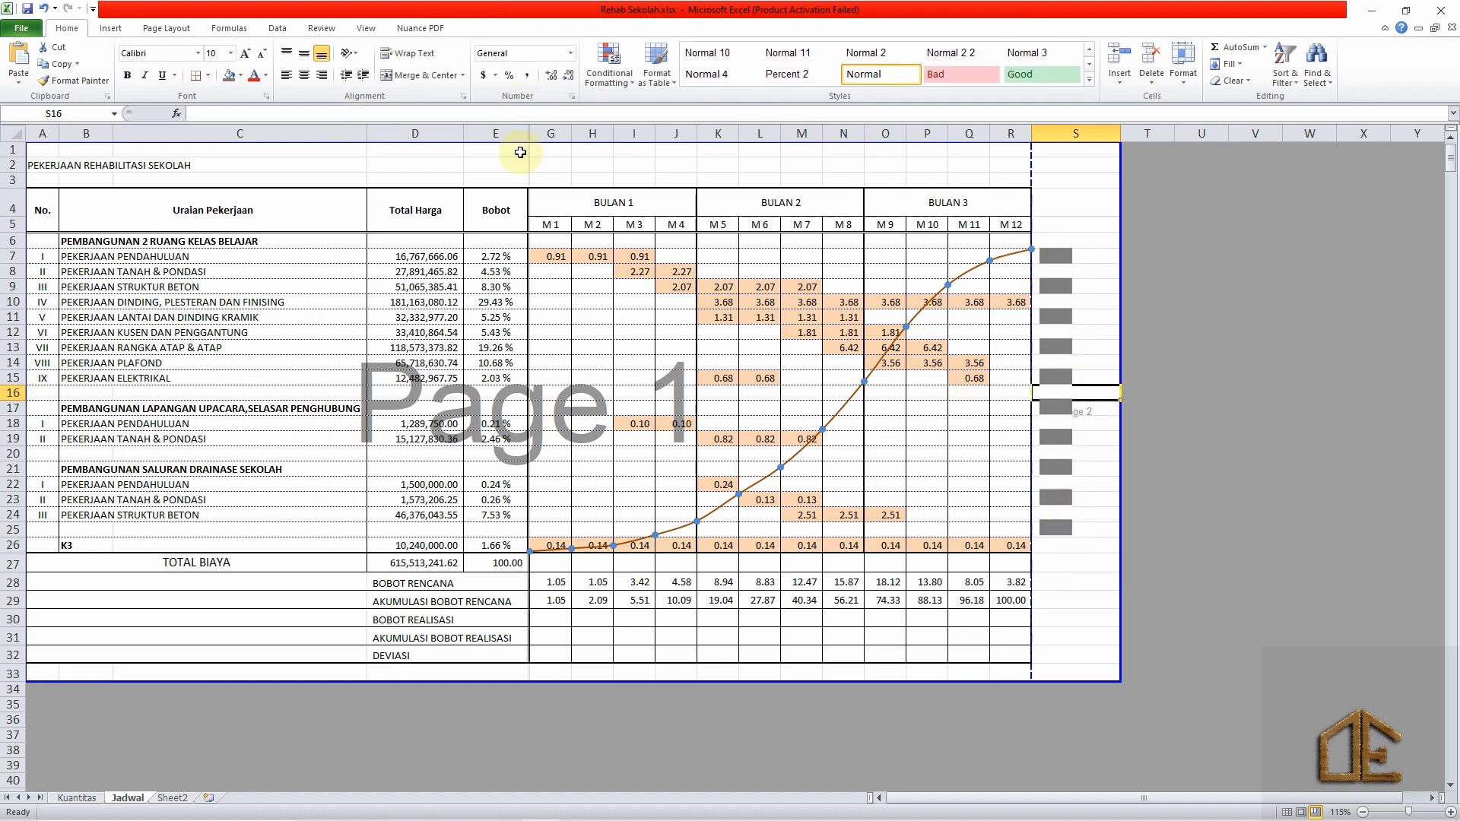
Insert a rectangle about 0.6 cm high and 1.22 cm wide in column S, just beside the striped bar's uppermost band.
{"action": "left_click", "coordinate": [1096, 299]}
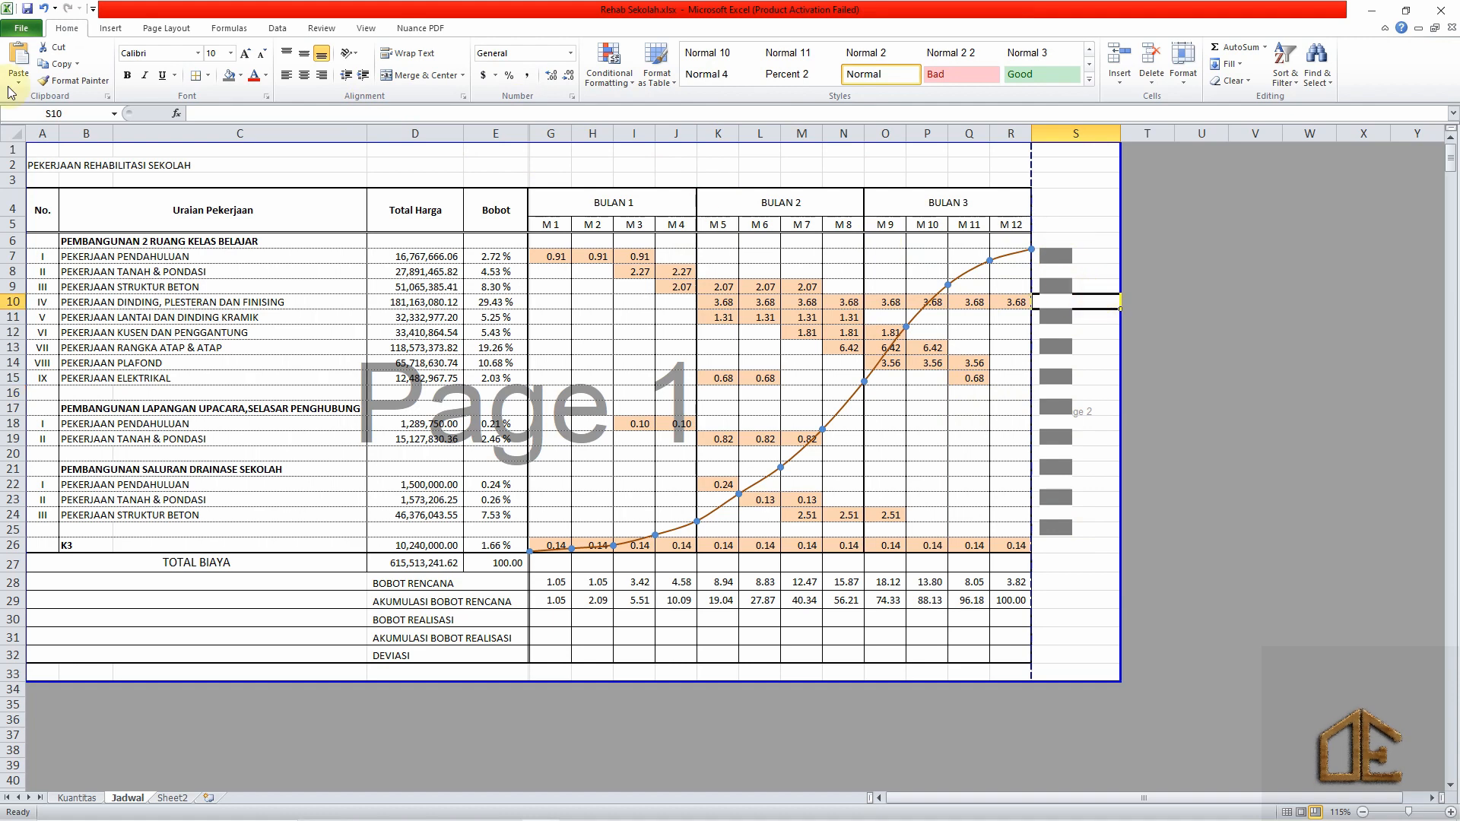
{"action": "left_click", "coordinate": [114, 32]}
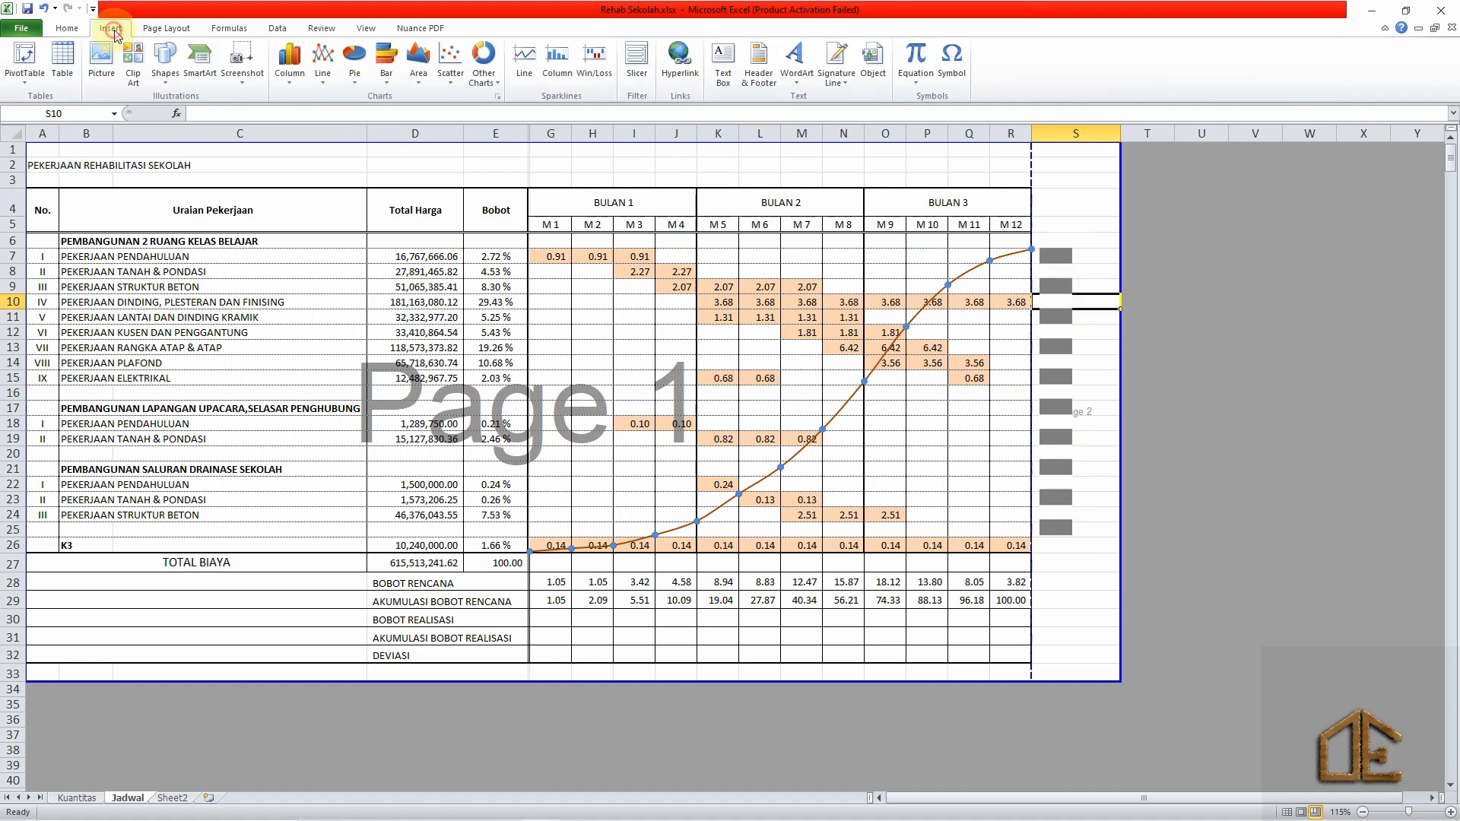
{"action": "left_click", "coordinate": [165, 61]}
{"action": "left_click", "coordinate": [205, 112]}
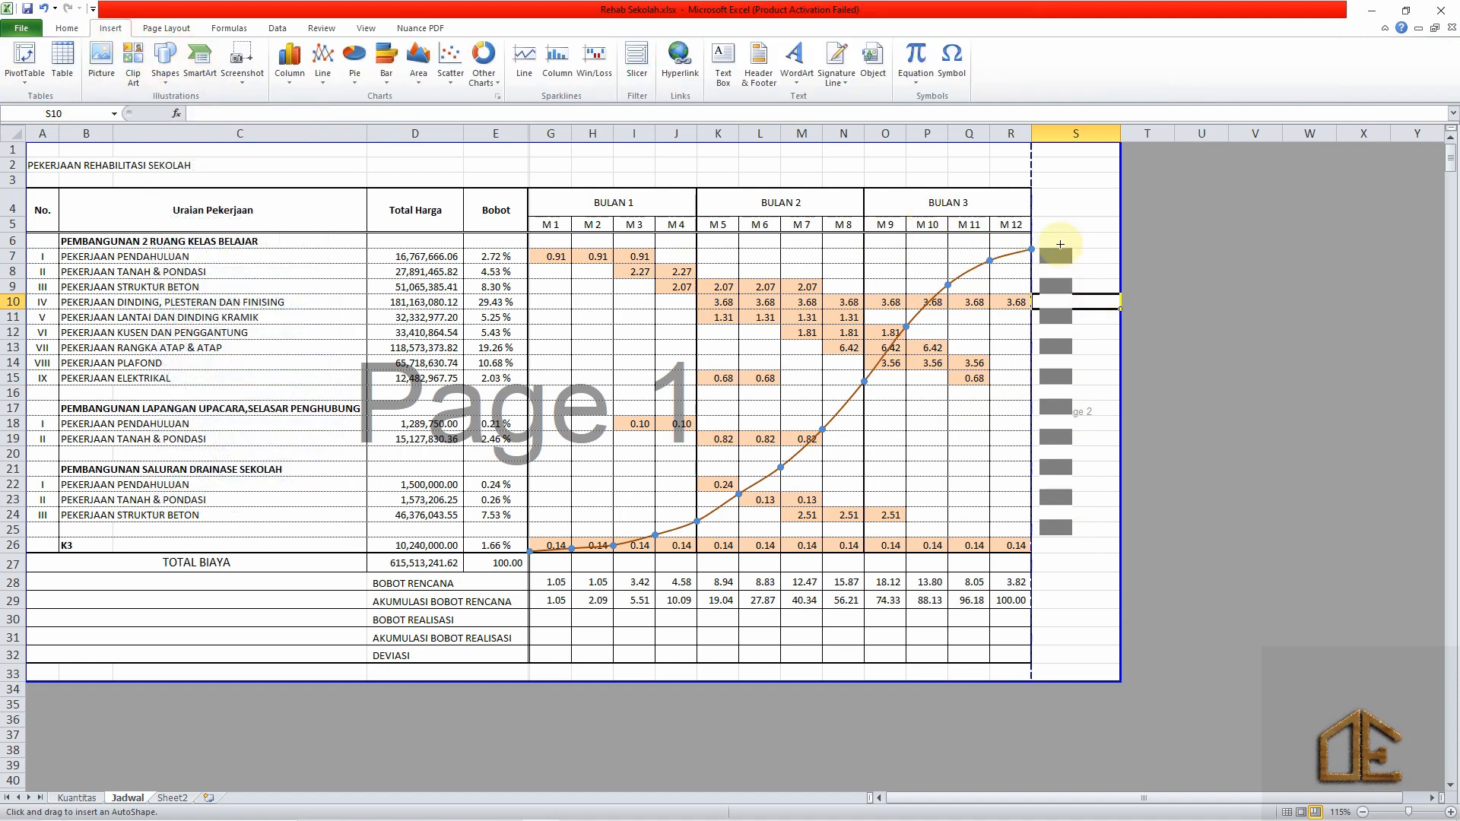
{"action": "mouse_move", "coordinate": [1079, 241]}
{"action": "left_mouse_down"}
{"action": "mouse_move", "coordinate": [1112, 276]}
{"action": "mouse_move", "coordinate": [1119, 260]}
{"action": "left_mouse_up"}
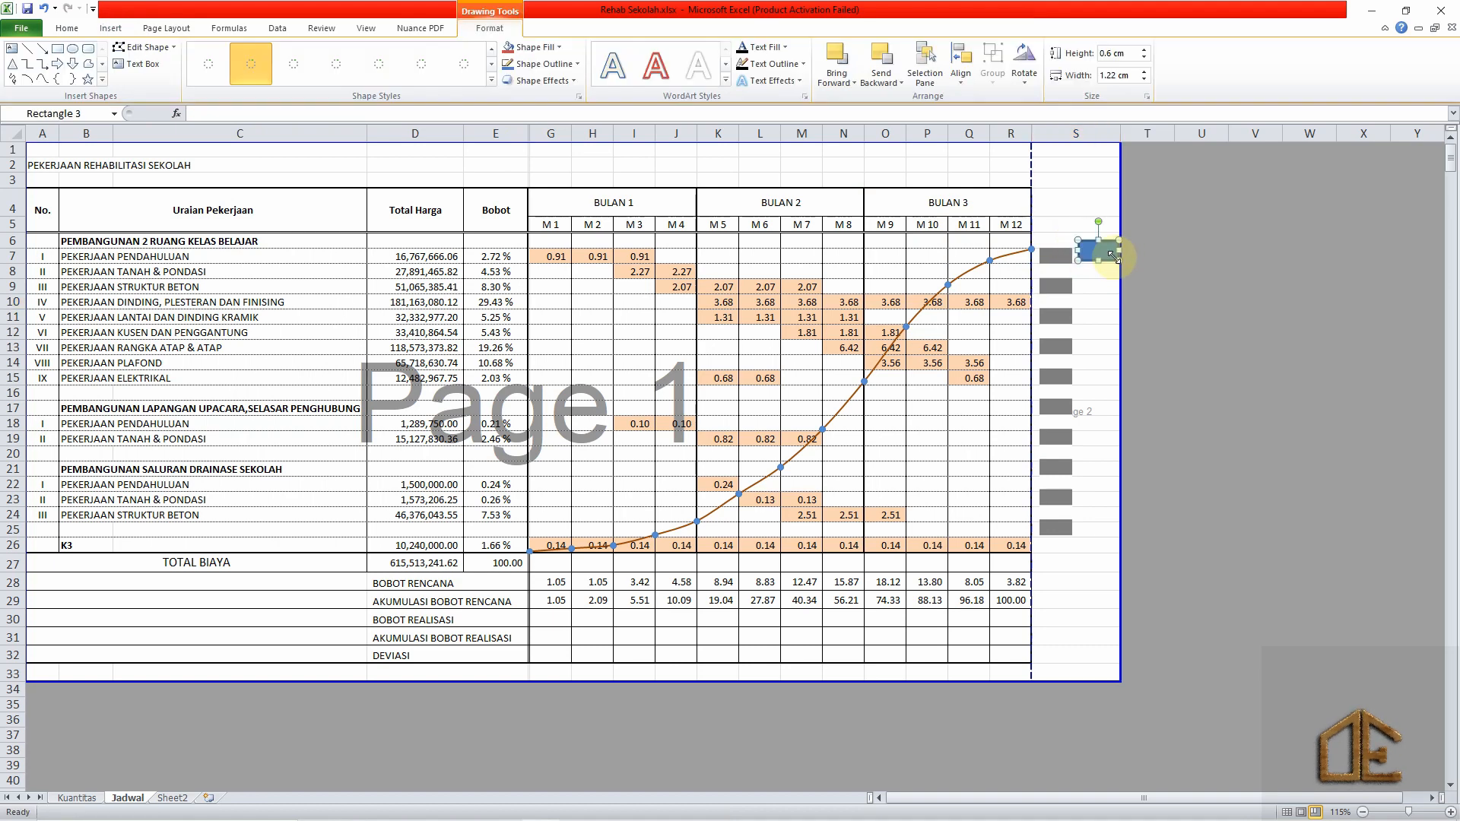
Remove both the fill and the outline from the new rectangle.
{"action": "left_click", "coordinate": [536, 47]}
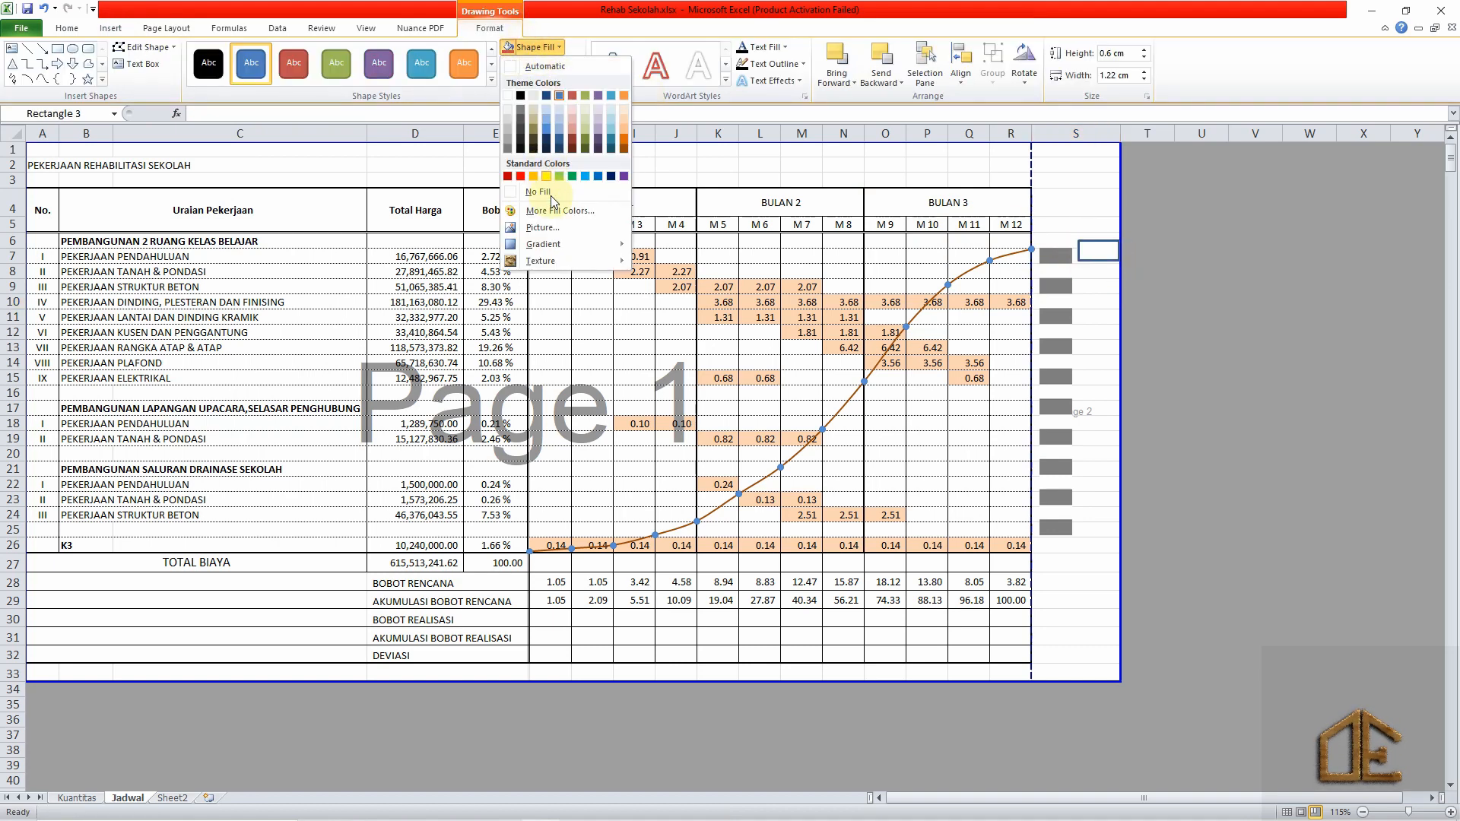
{"action": "left_click", "coordinate": [552, 193]}
{"action": "left_click", "coordinate": [537, 64]}
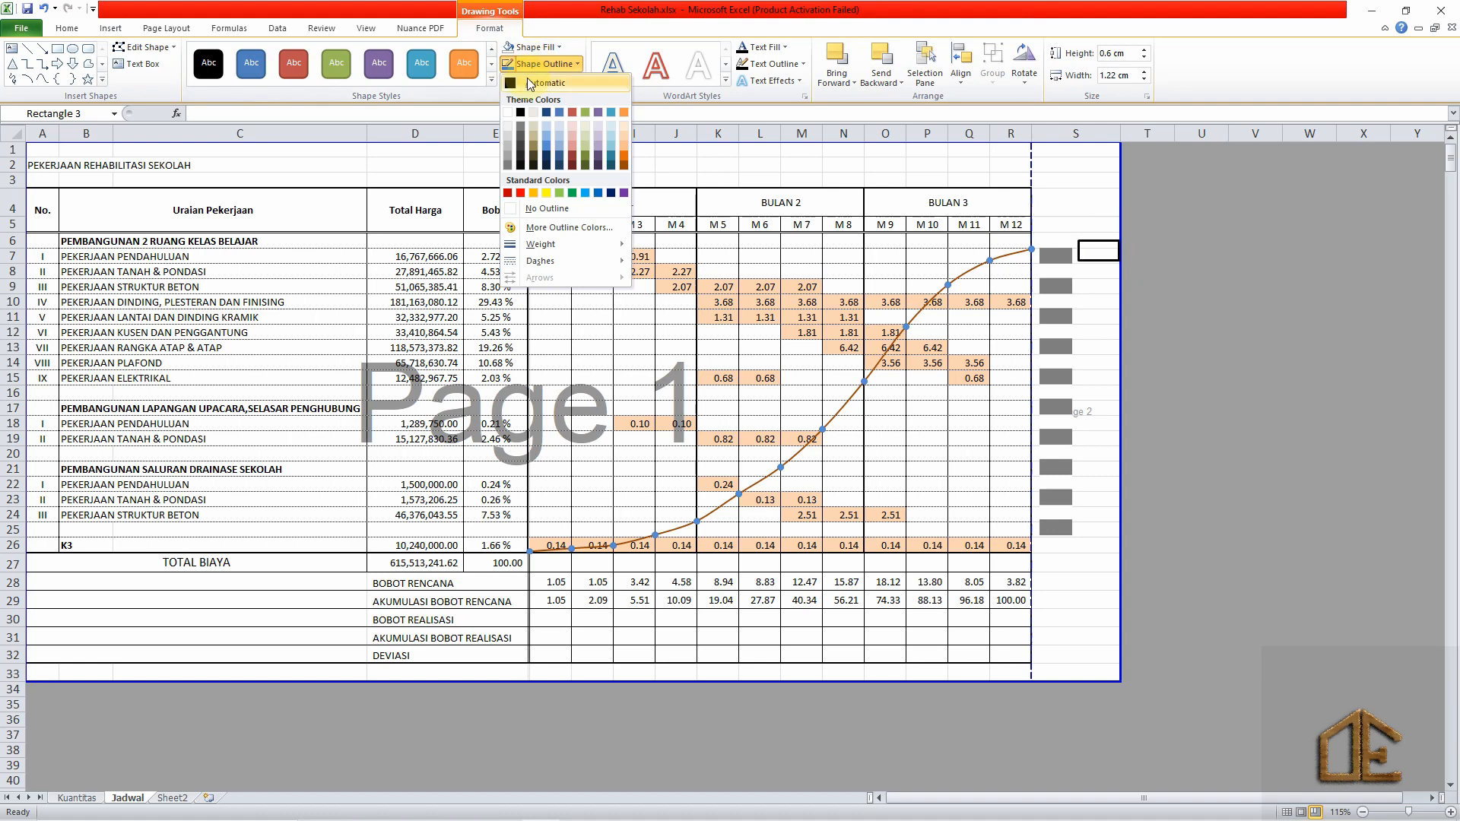
{"action": "left_click", "coordinate": [544, 208]}
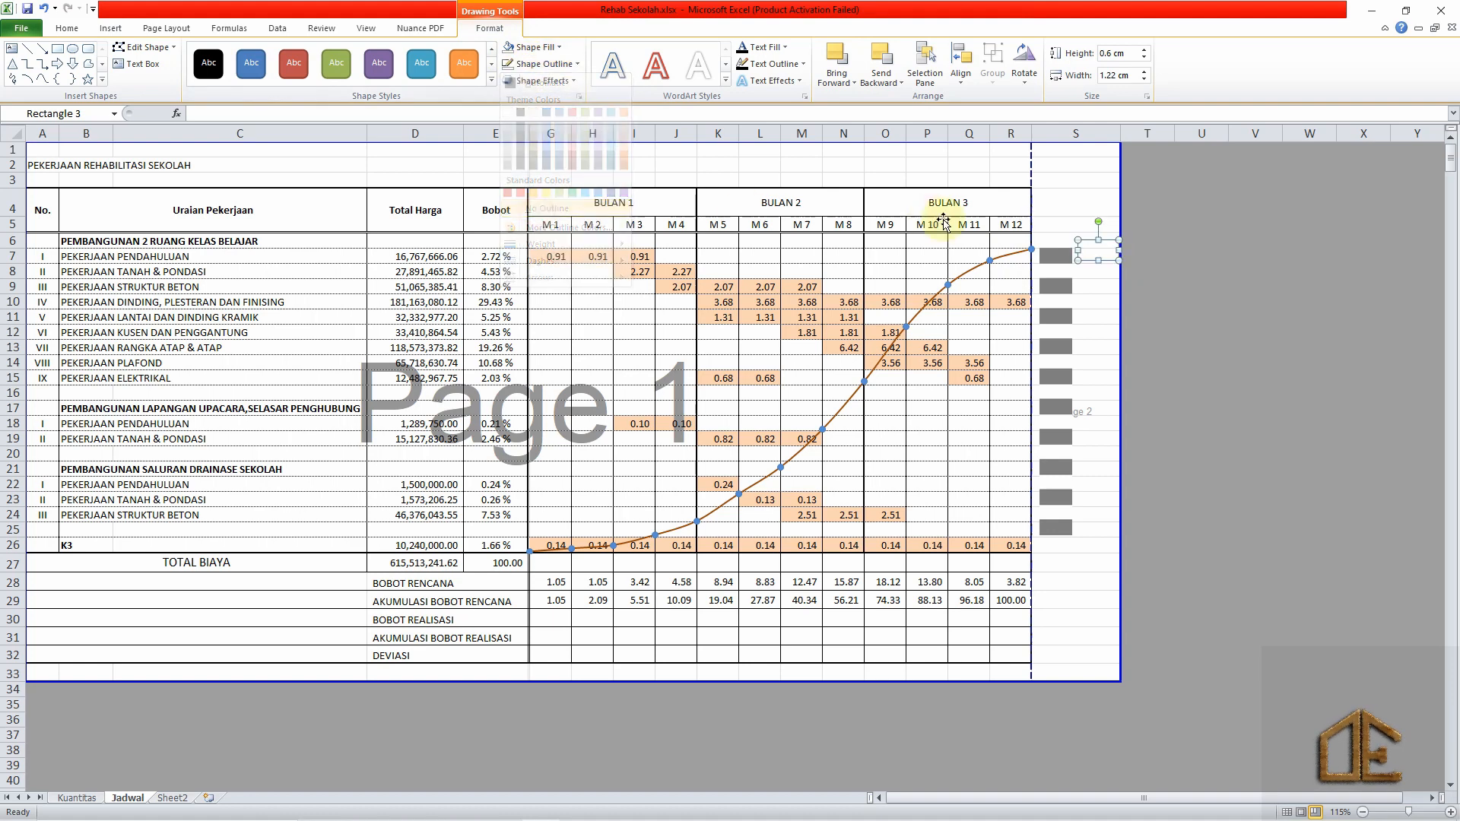
Open the transparent rectangle beside row 7 for text editing and enter 100% in it.
{"action": "right_click", "coordinate": [1097, 254]}
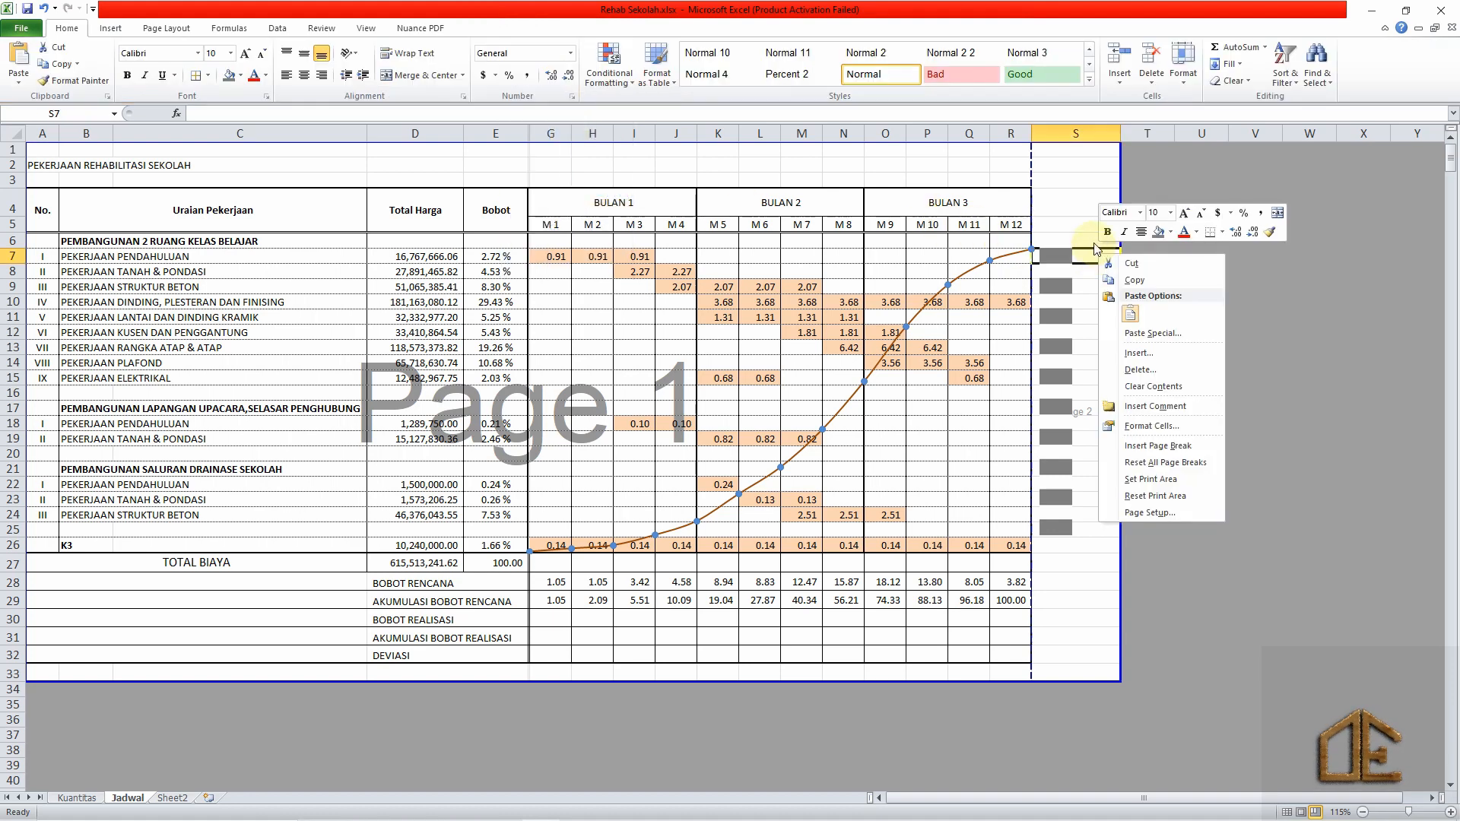
{"action": "left_click", "coordinate": [1089, 252]}
{"action": "left_click", "coordinate": [1095, 245]}
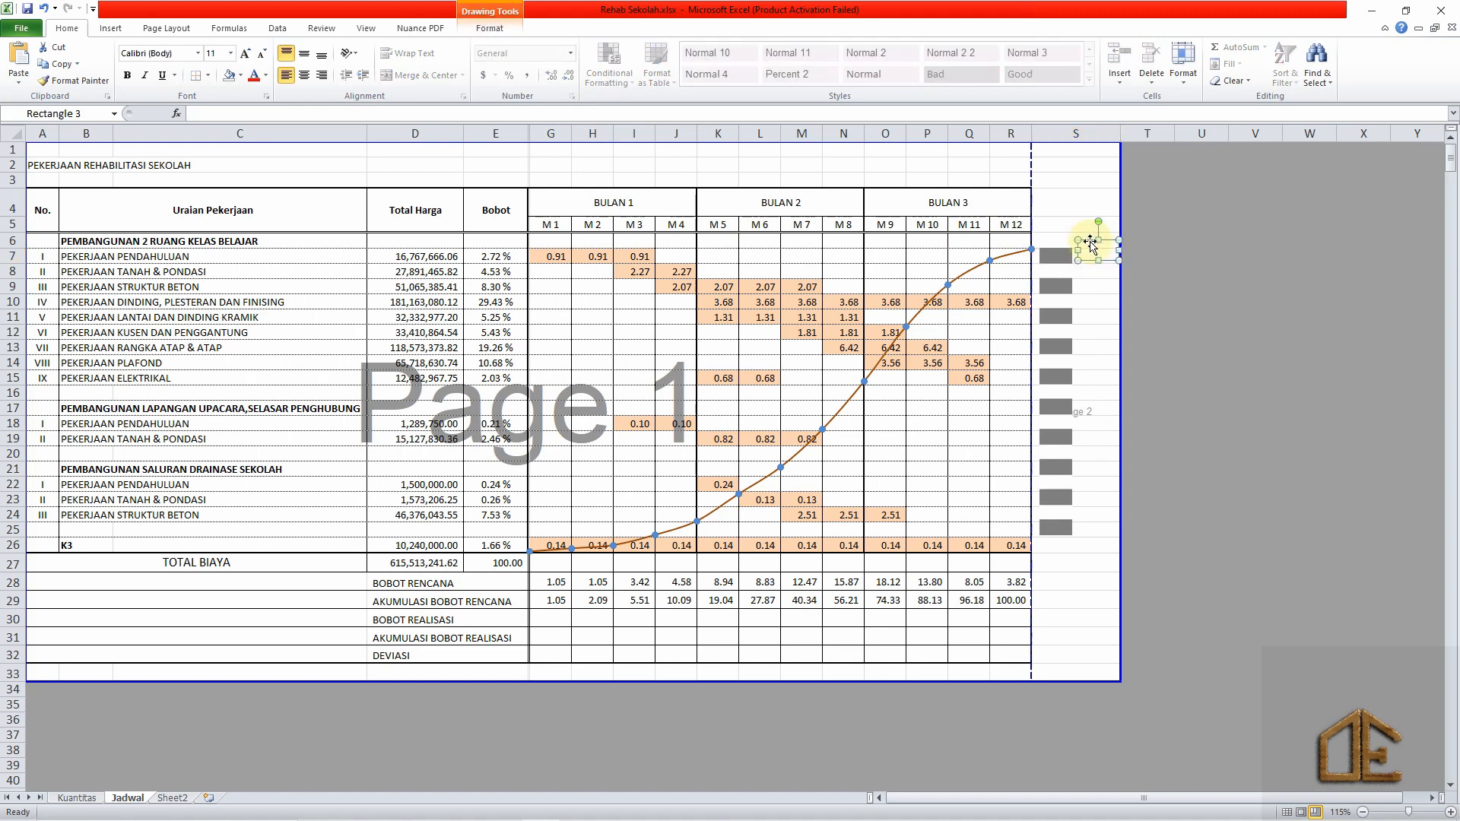
{"action": "right_click", "coordinate": [1092, 244]}
{"action": "left_click", "coordinate": [1134, 333]}
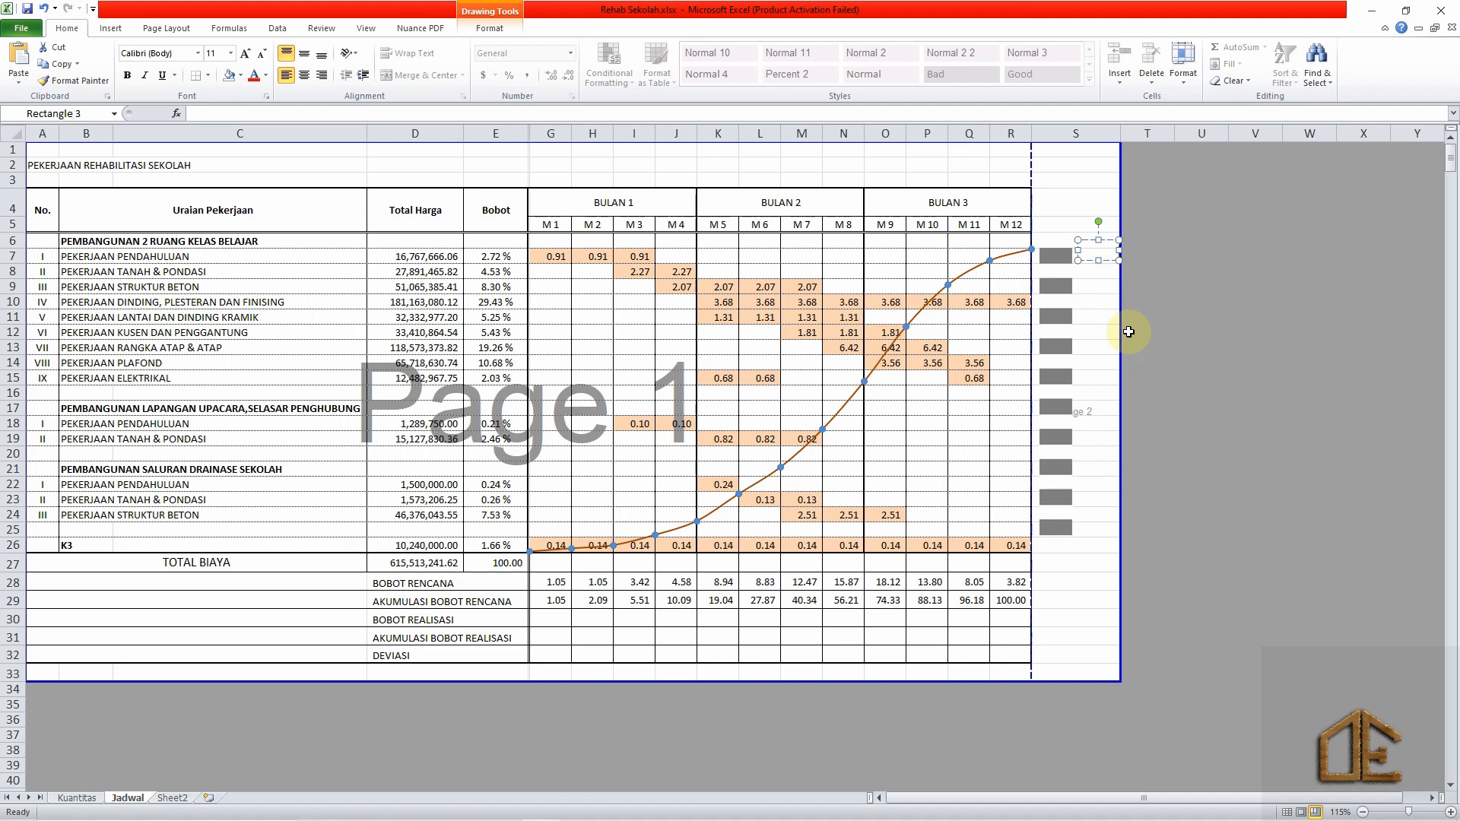
Format the 100% text at size 10 in automatic black, and fit the box on one line beside the bar's uppermost band.
{"action": "key", "text": "ctrl+a"}
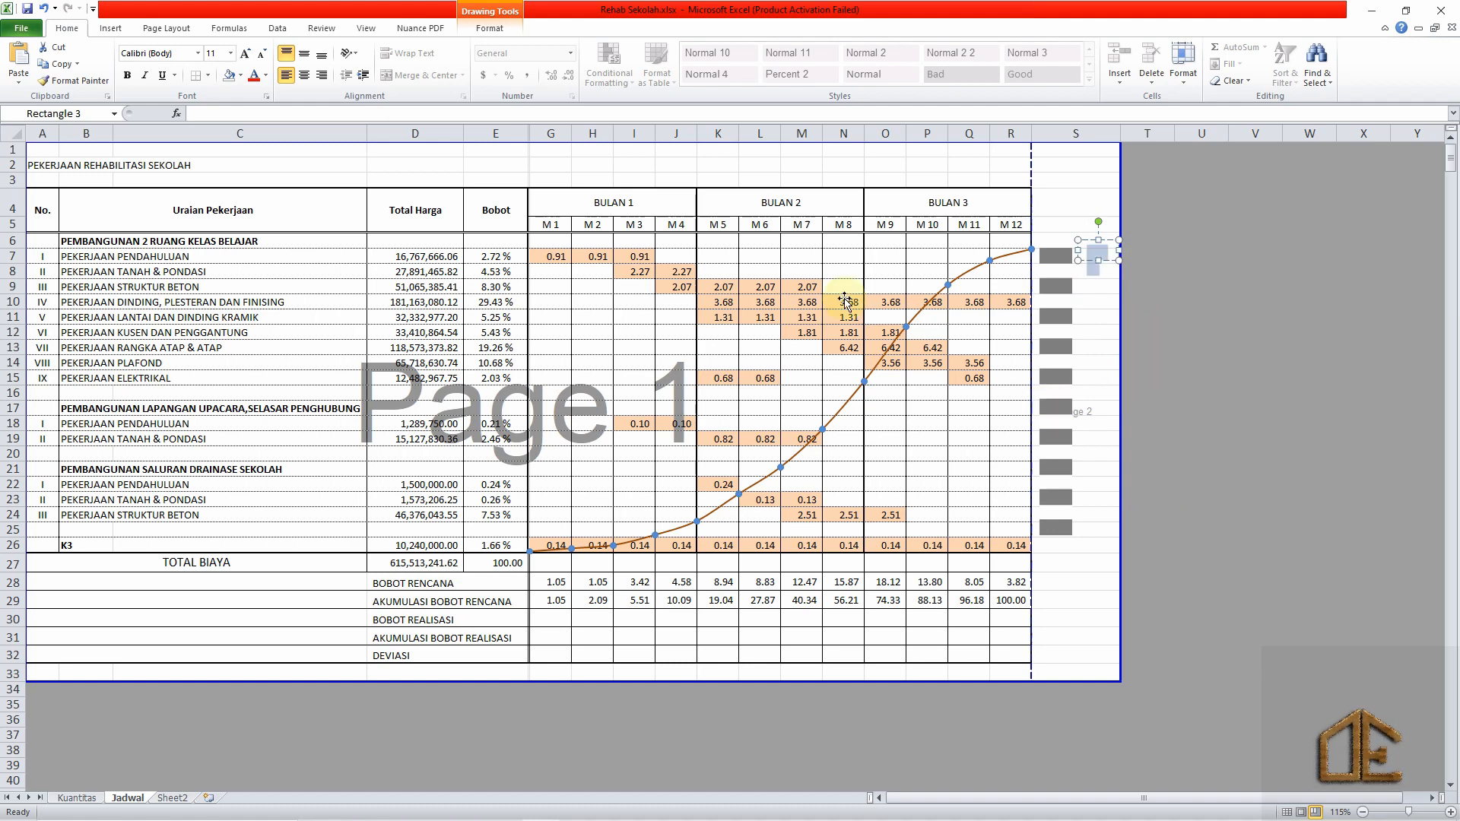
{"action": "left_click", "coordinate": [260, 54]}
{"action": "left_click", "coordinate": [265, 75]}
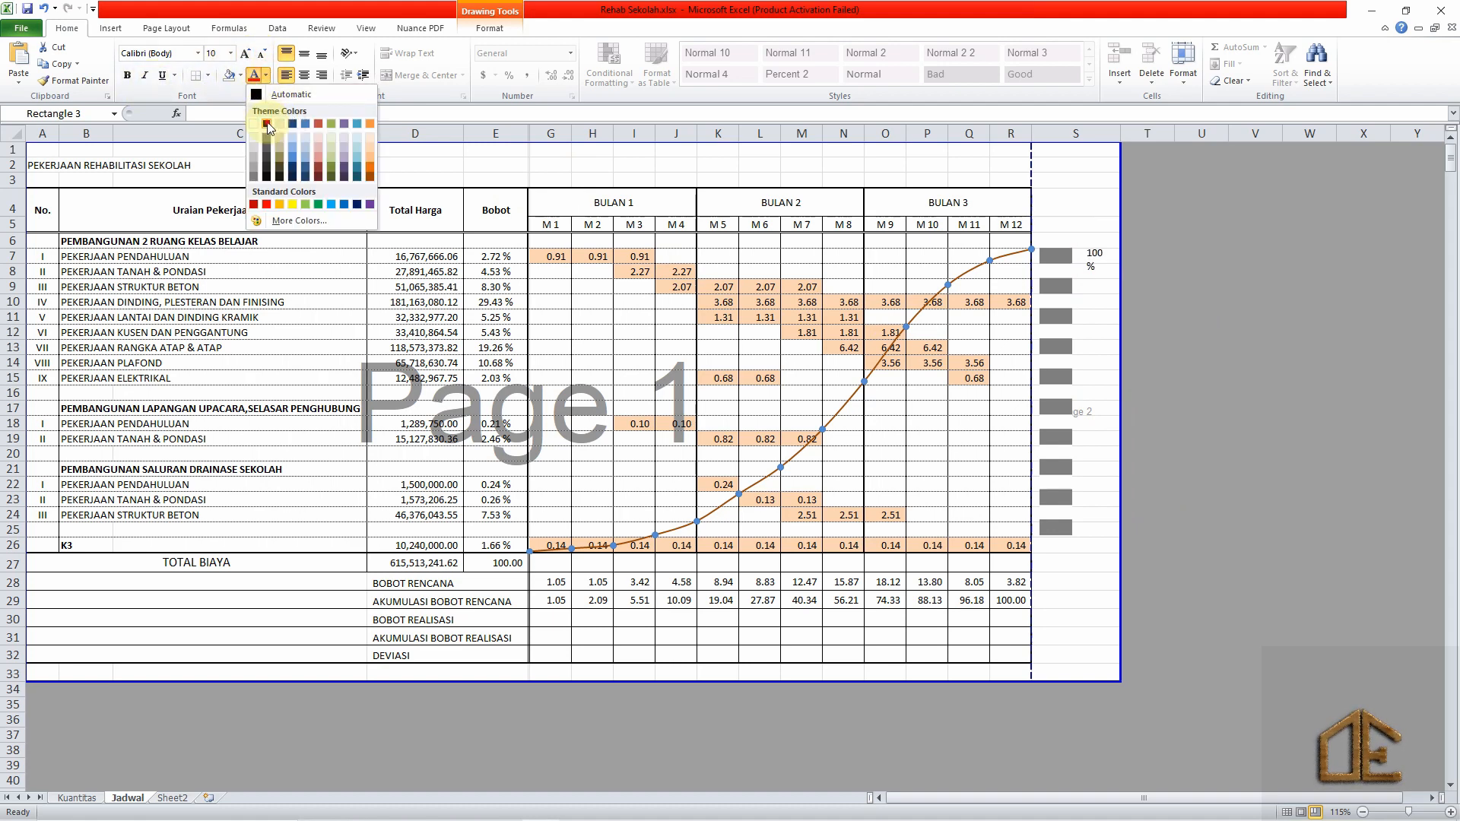
{"action": "left_click", "coordinate": [258, 98]}
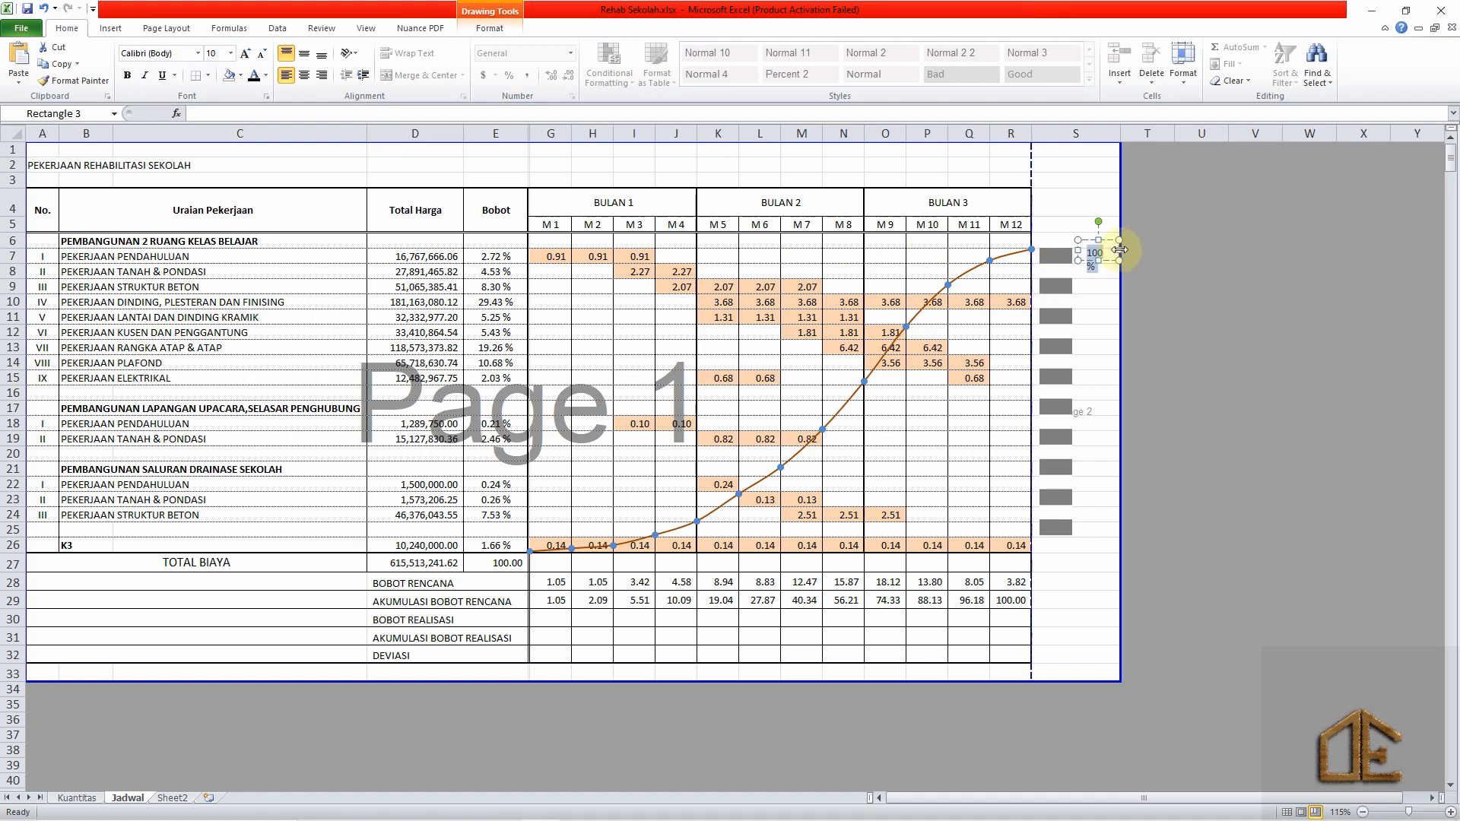
{"action": "left_click_drag", "start_coordinate": [1120, 249], "coordinate": [1133, 251]}
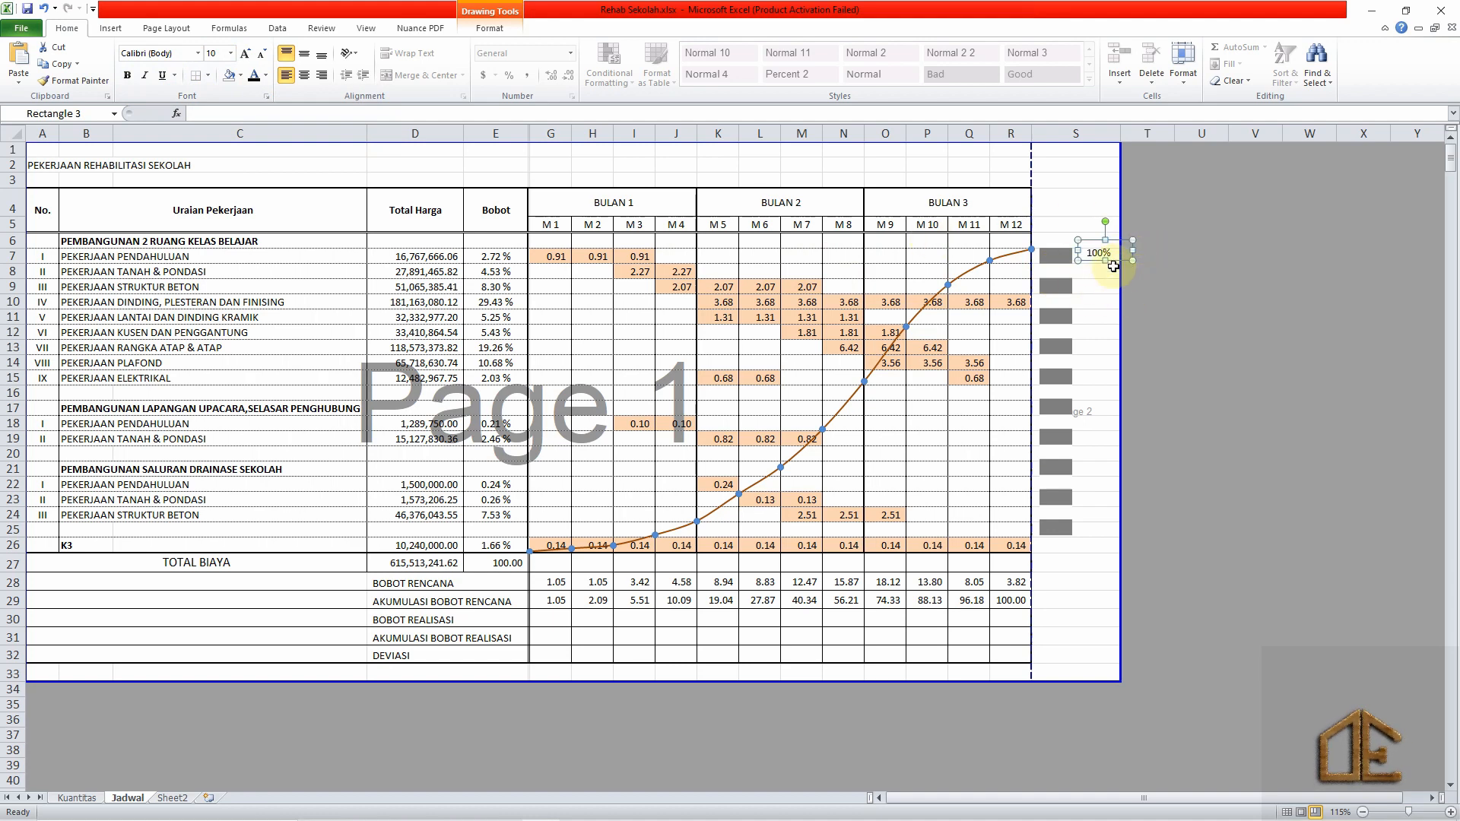
{"action": "left_click_drag", "start_coordinate": [1095, 241], "coordinate": [1082, 240]}
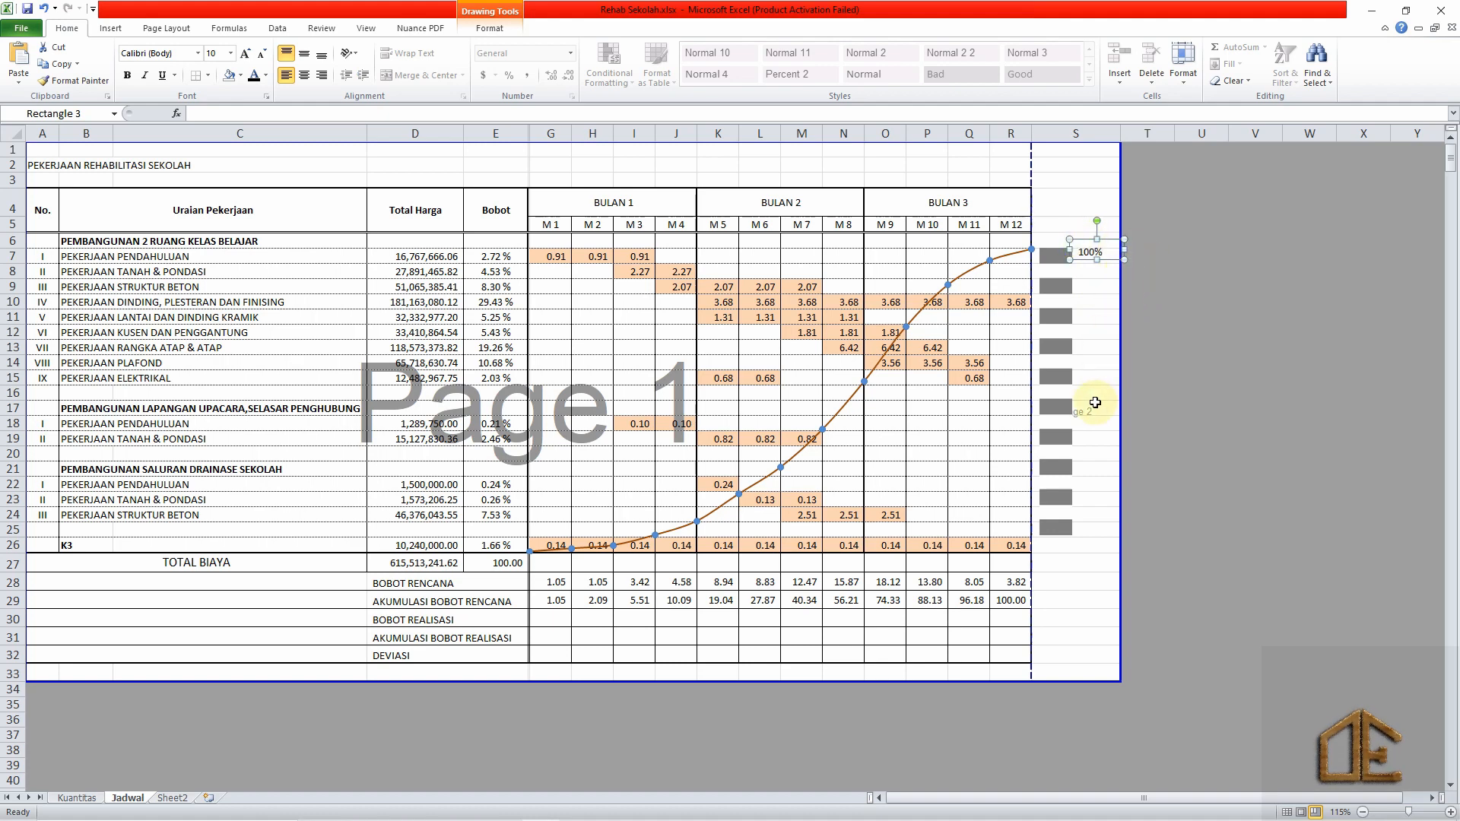
Paste a copy of the 100% label beside the striped bar at row 17 and change its text to 50%.
{"action": "left_click", "coordinate": [1091, 379]}
{"action": "key", "text": "ctrl+v"}
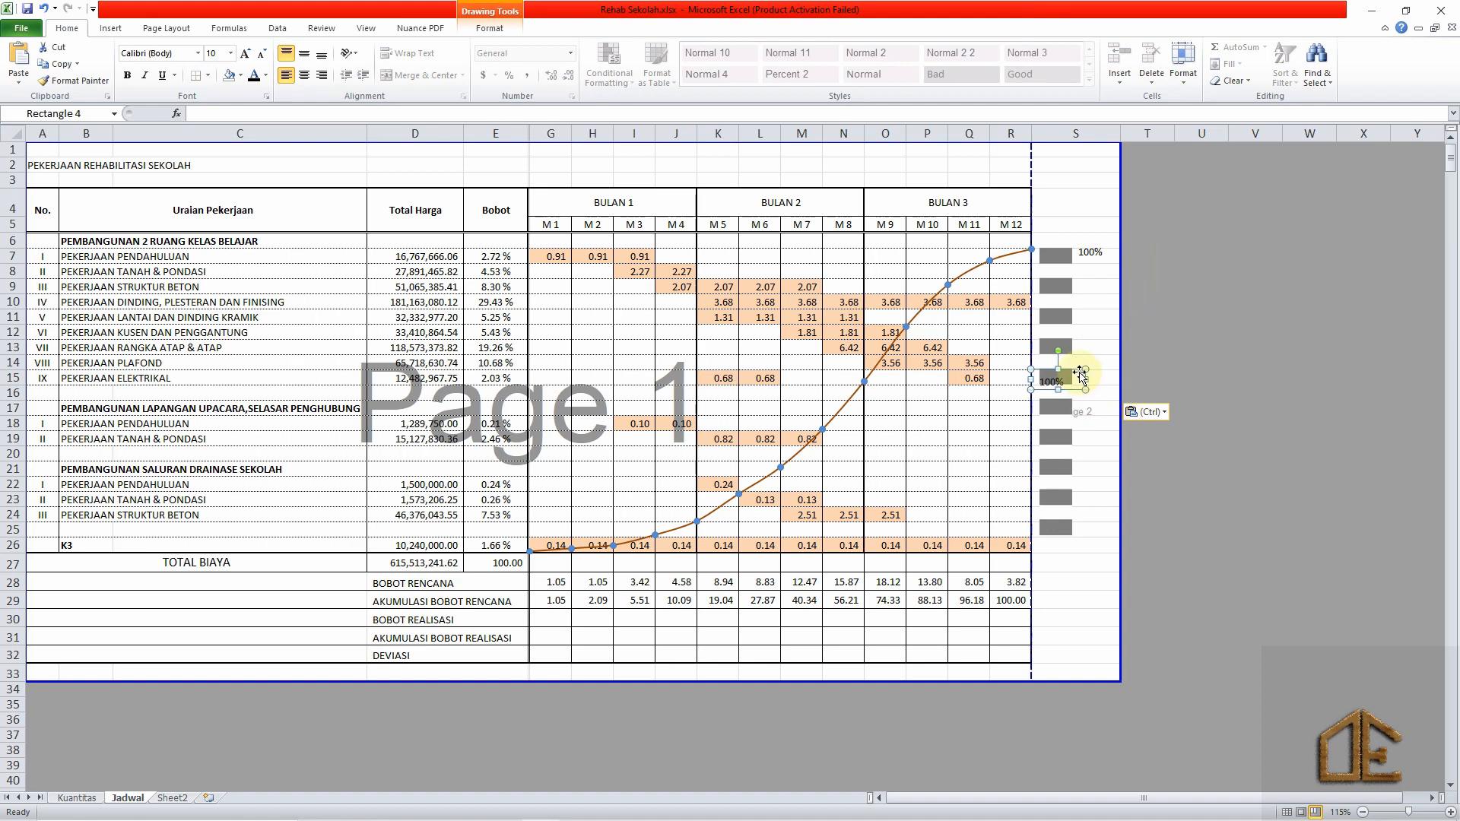
{"action": "left_click_drag", "start_coordinate": [1080, 370], "coordinate": [1102, 413]}
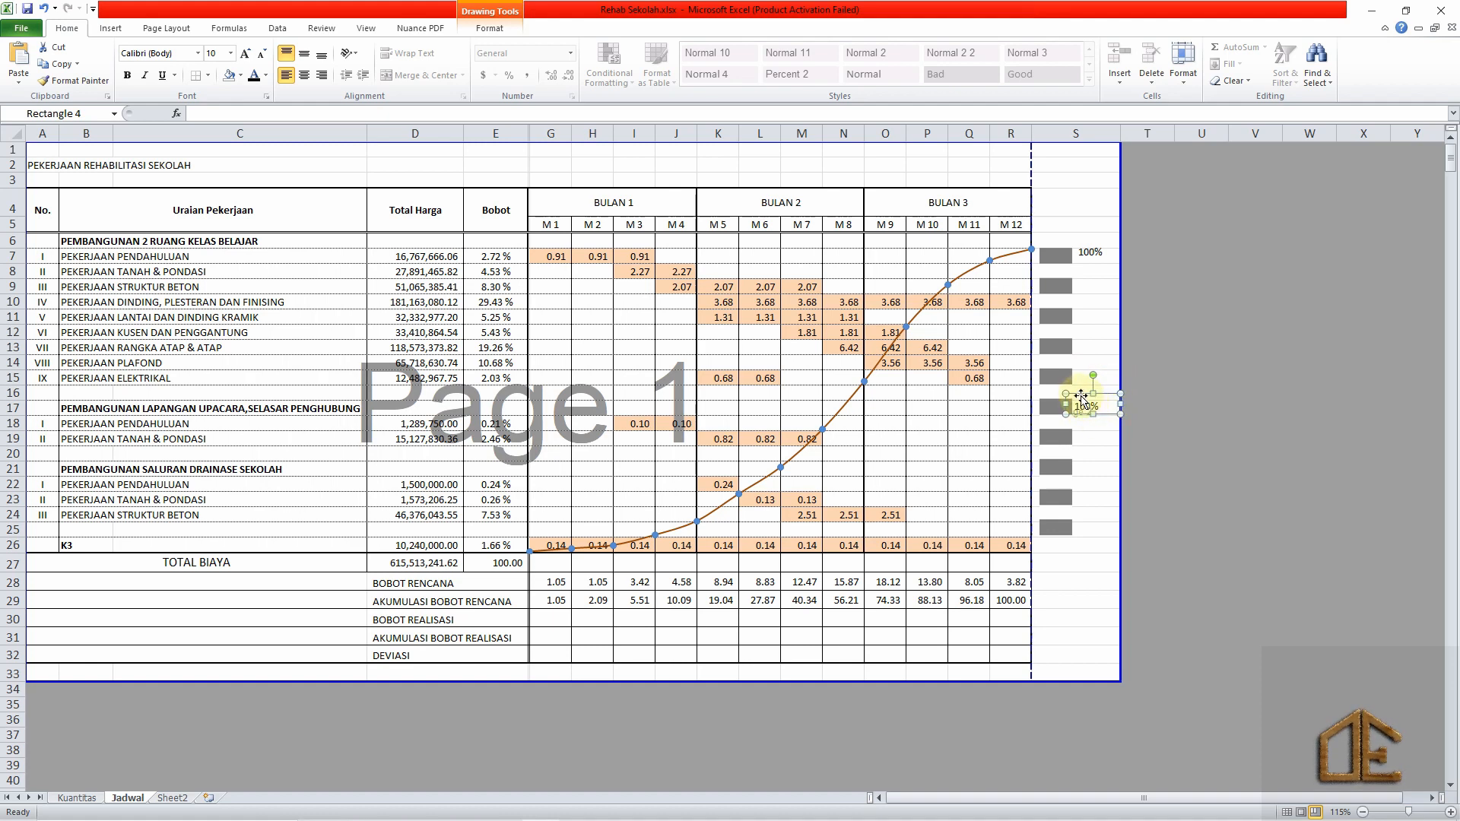
{"action": "right_click", "coordinate": [1081, 396]}
{"action": "left_click", "coordinate": [1131, 476]}
{"action": "left_click", "coordinate": [1077, 634]}
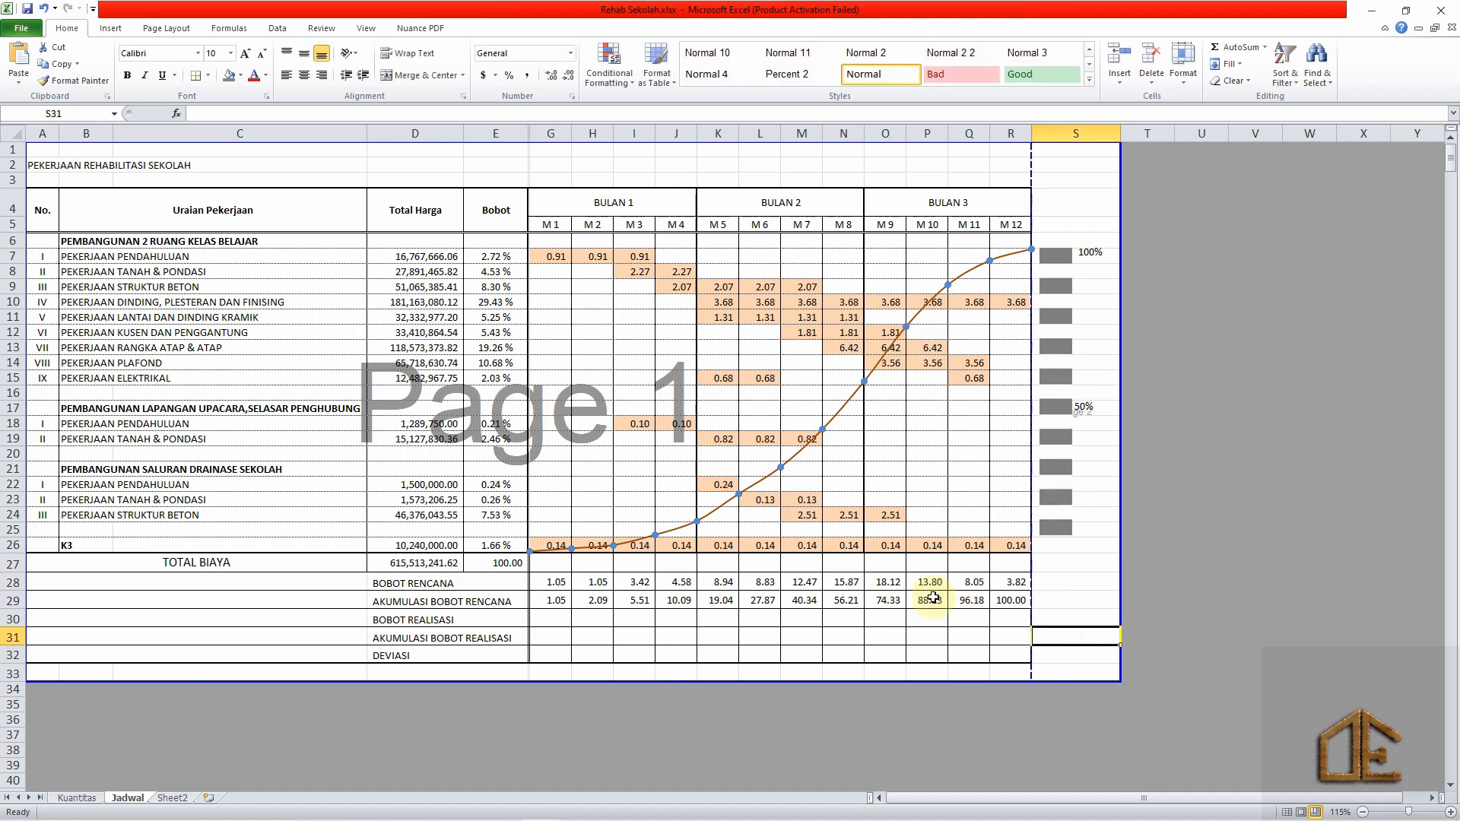
Save the workbook with the finished schedule, S-curve and scale bar.
{"action": "left_click", "coordinate": [677, 654]}
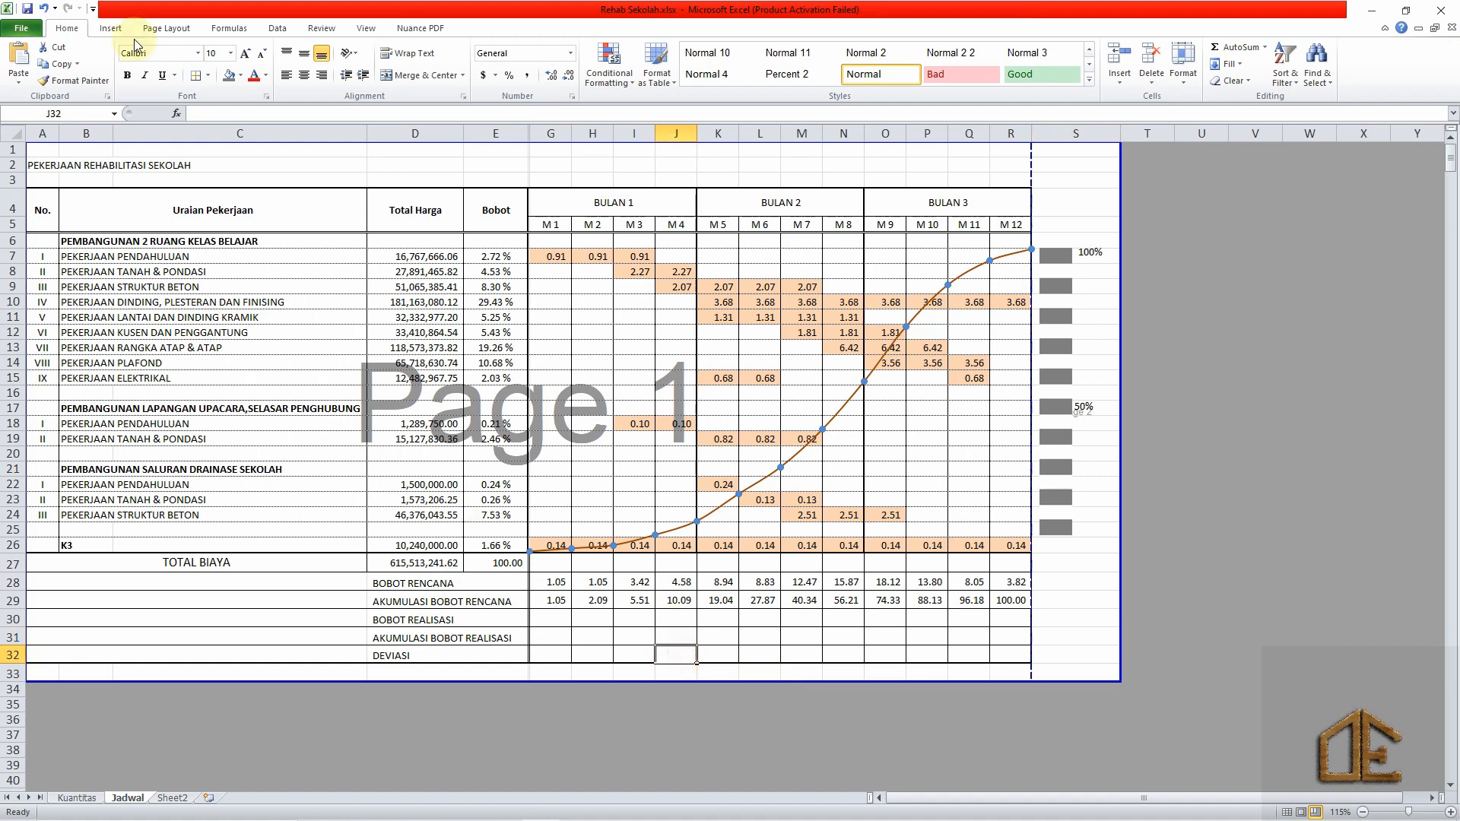
{"action": "left_click", "coordinate": [27, 9]}
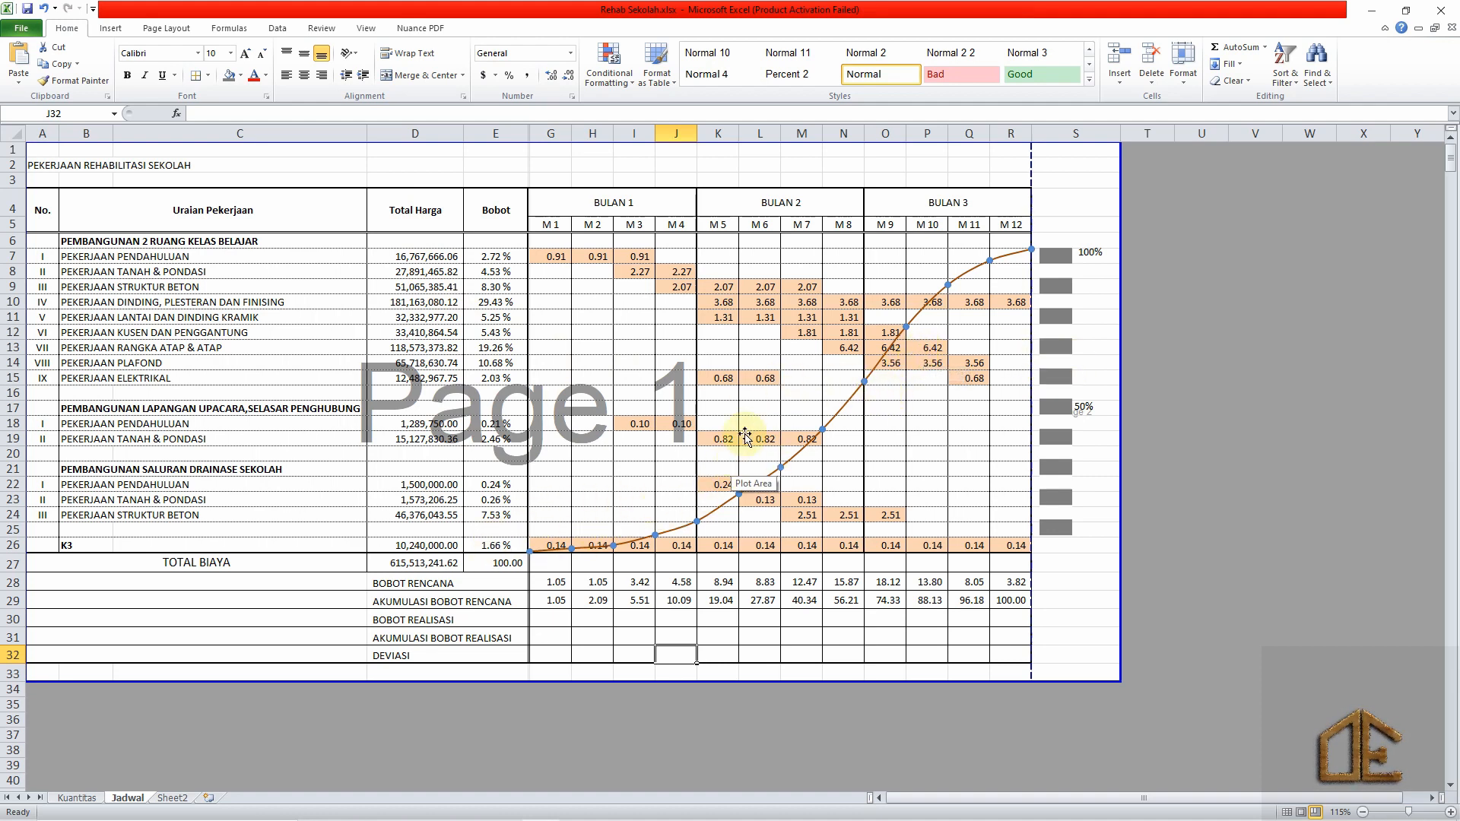
{"action": "left_click", "coordinate": [1249, 316]}
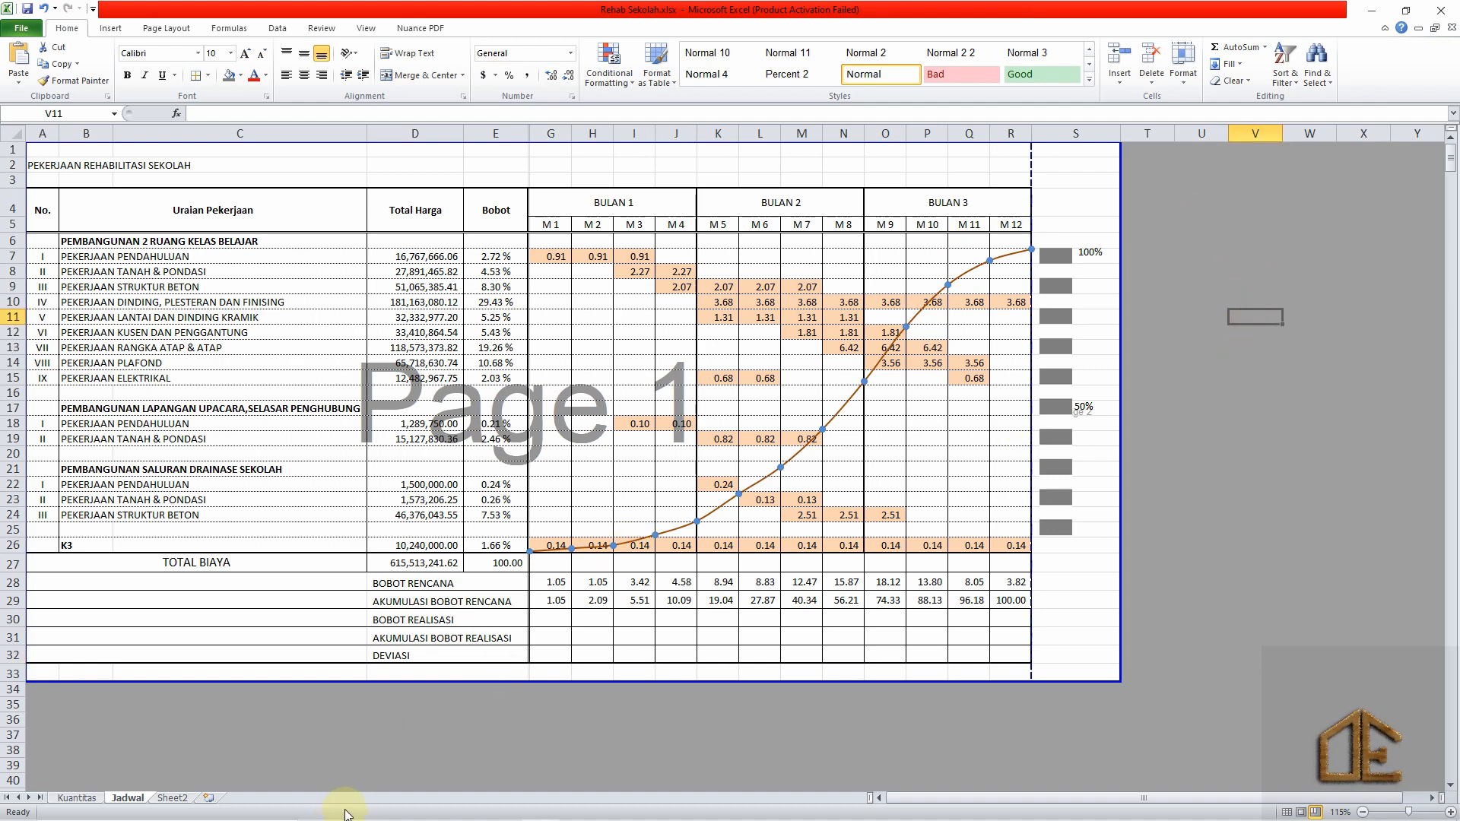
{"action": "mouse_move", "coordinate": [346, 818]}
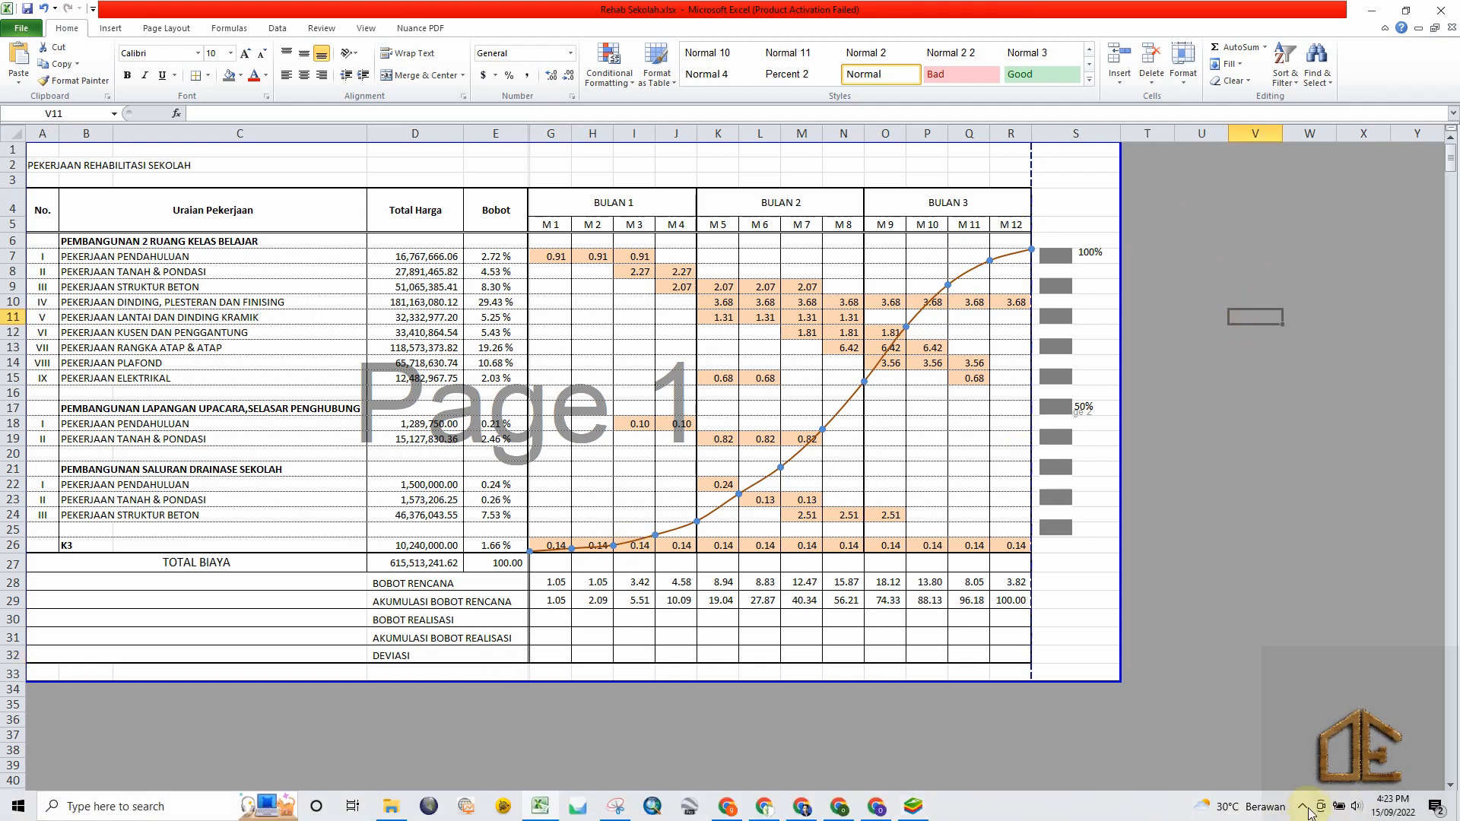